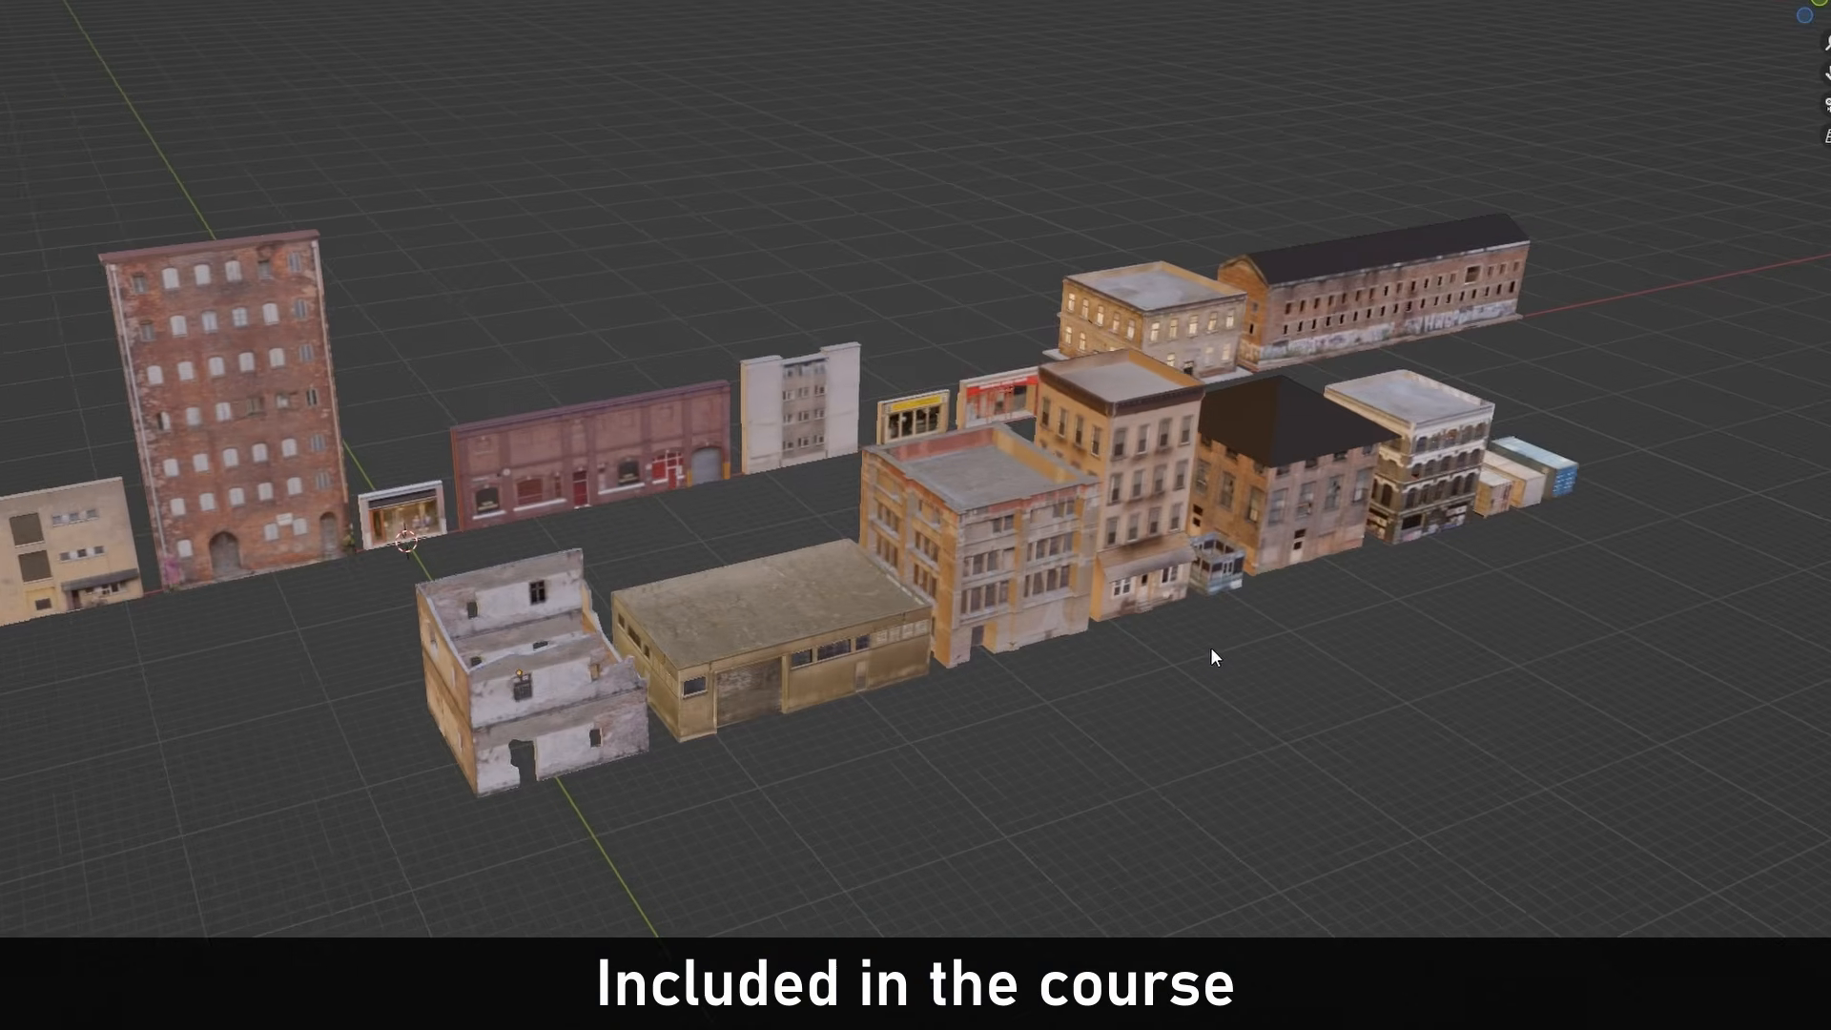
shift+middle_drag(1272, 639, 1448, 616)
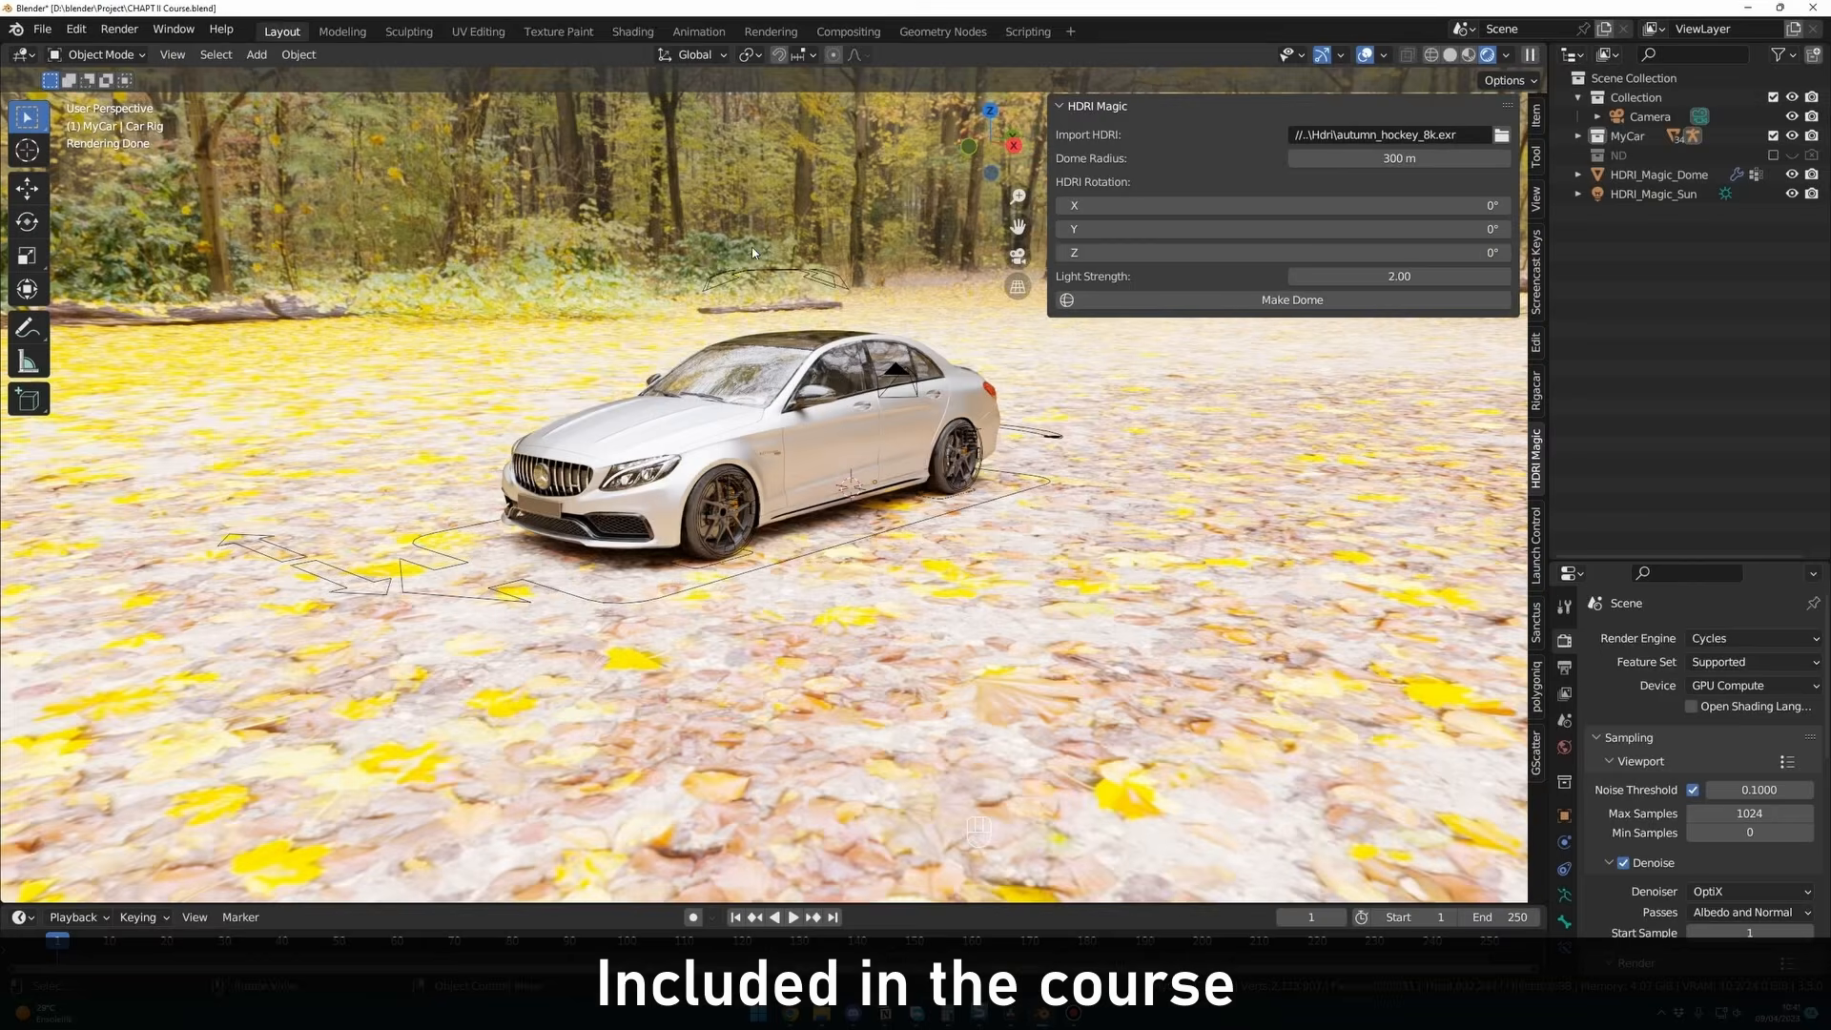
middle_drag(878, 401, 801, 433)
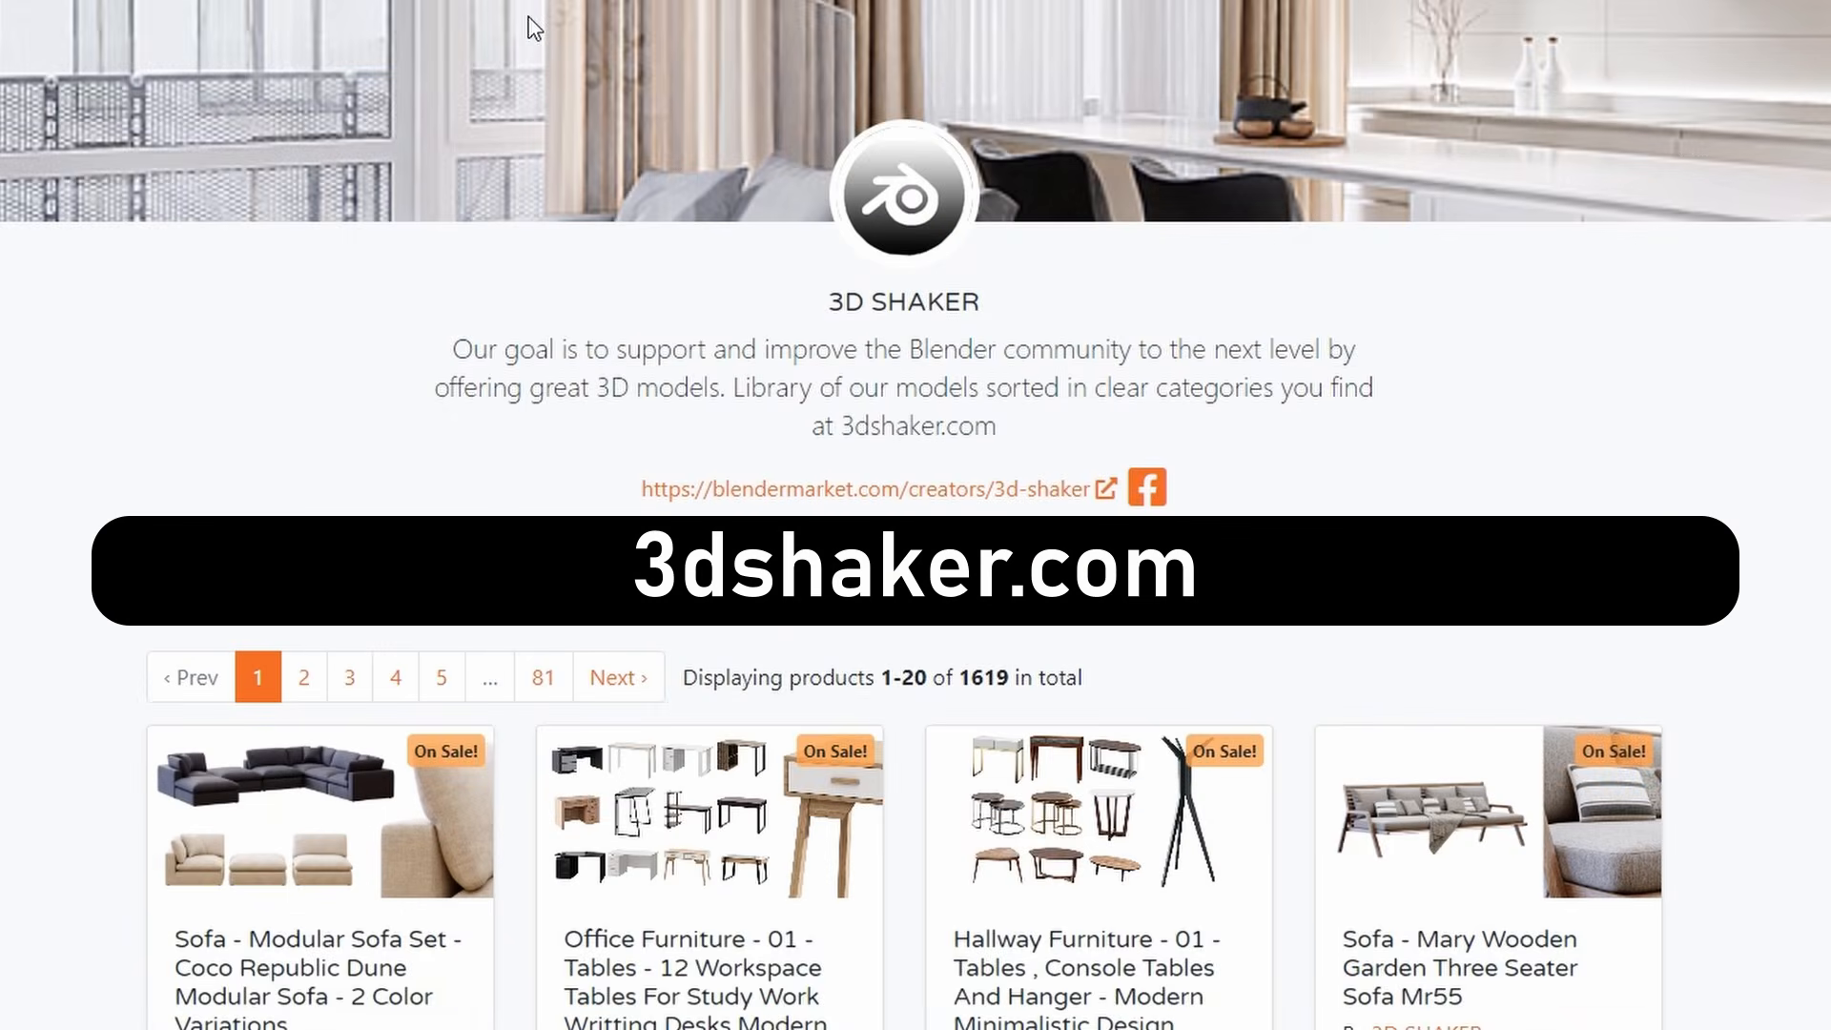
scroll(534, 28, down, 4)
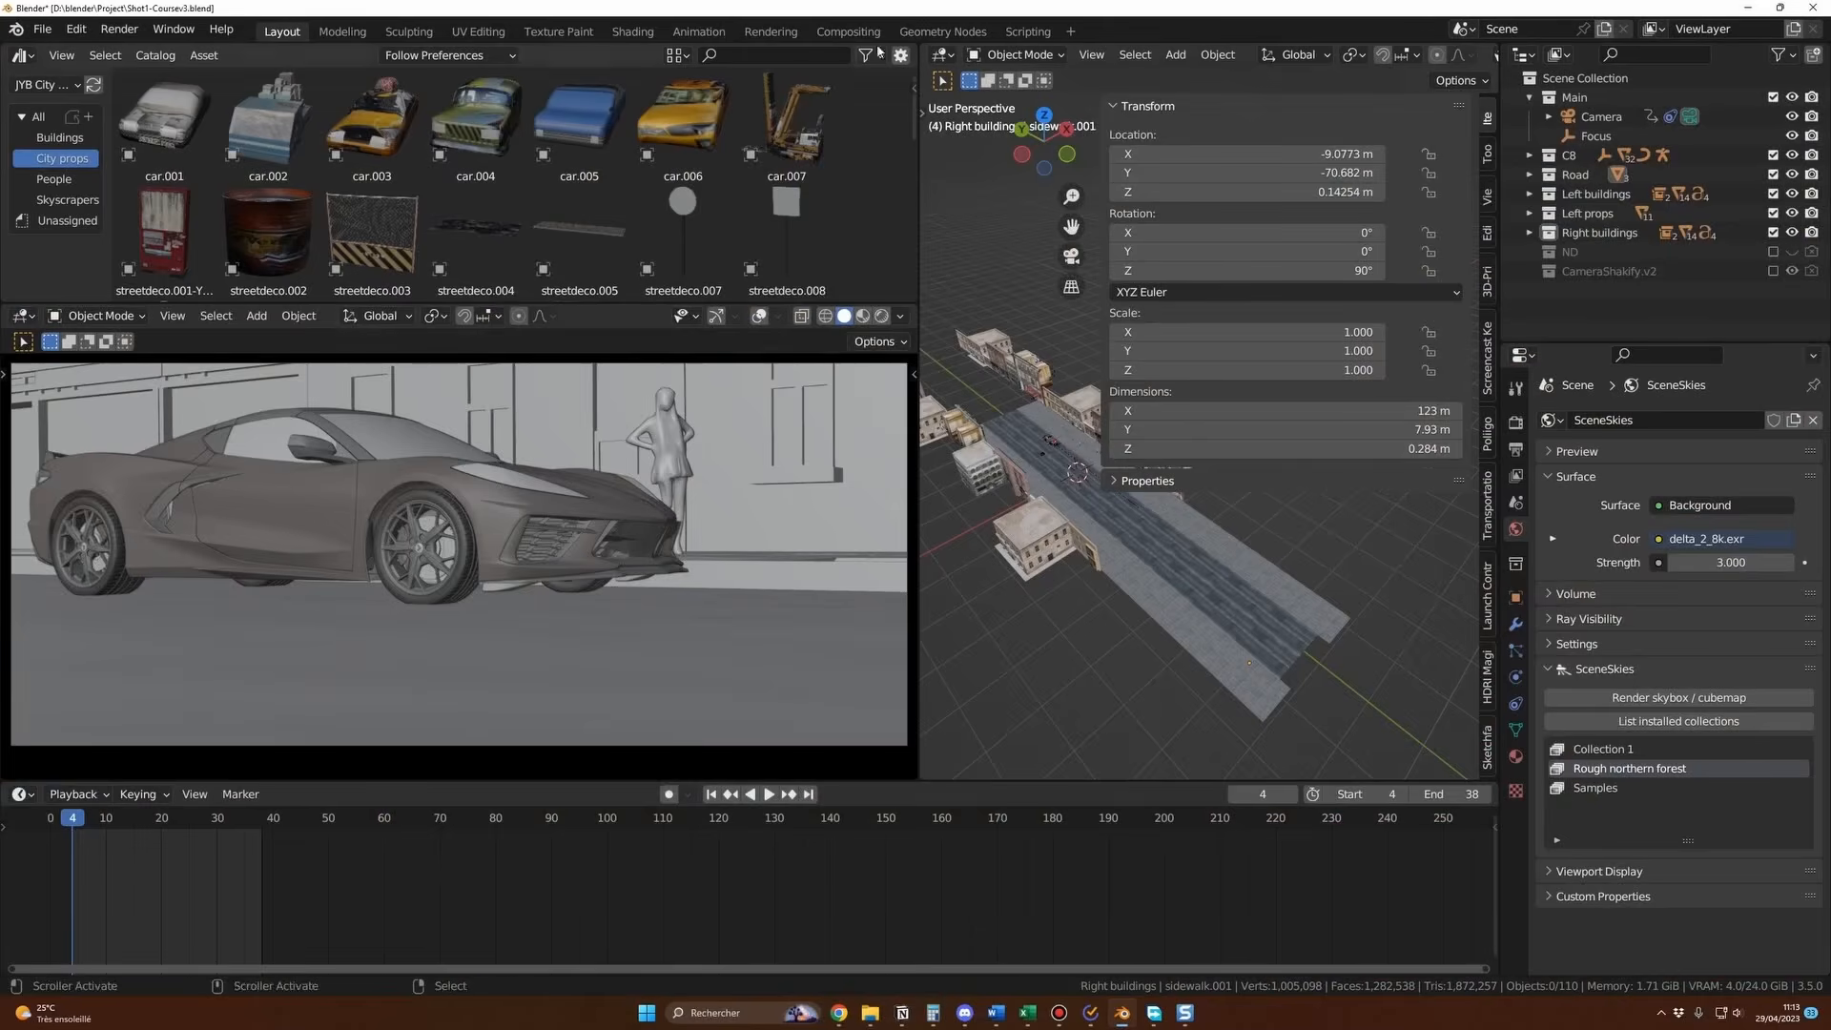
click(858, 316)
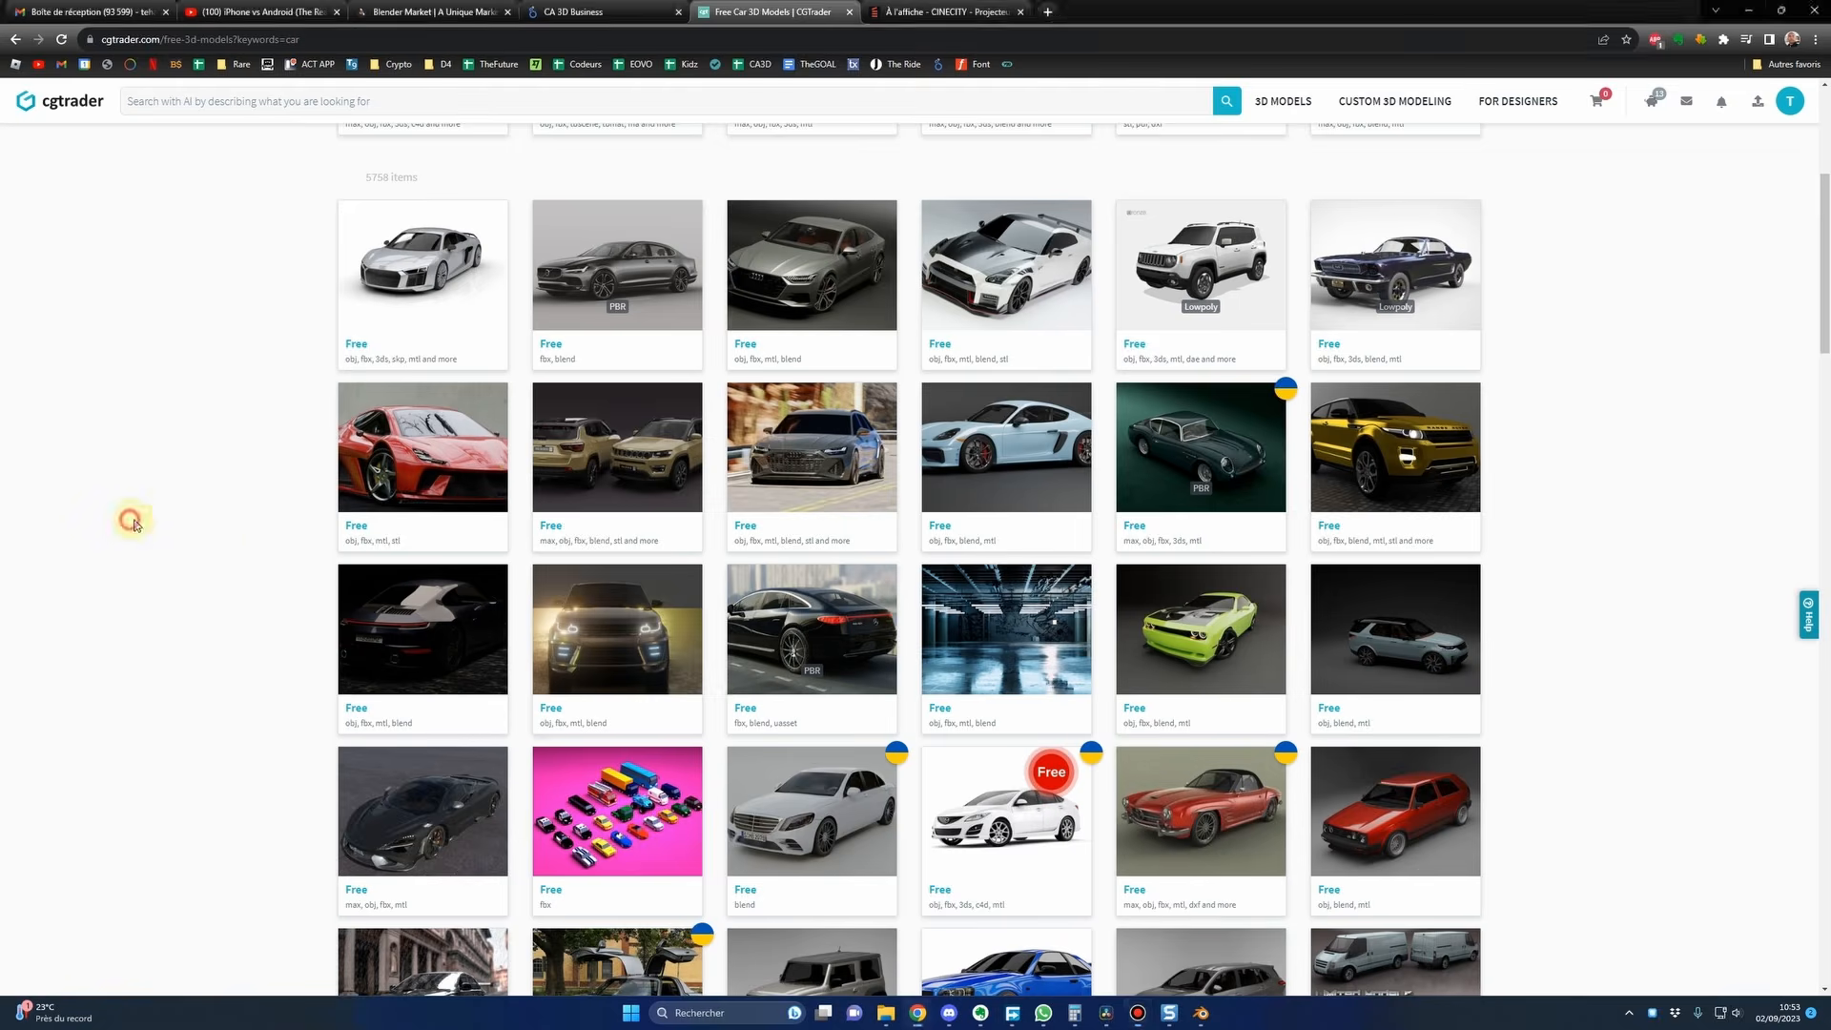
Step: Open the page of the free Audi A7 model from the CGTrader car listing and look through it
click(839, 273)
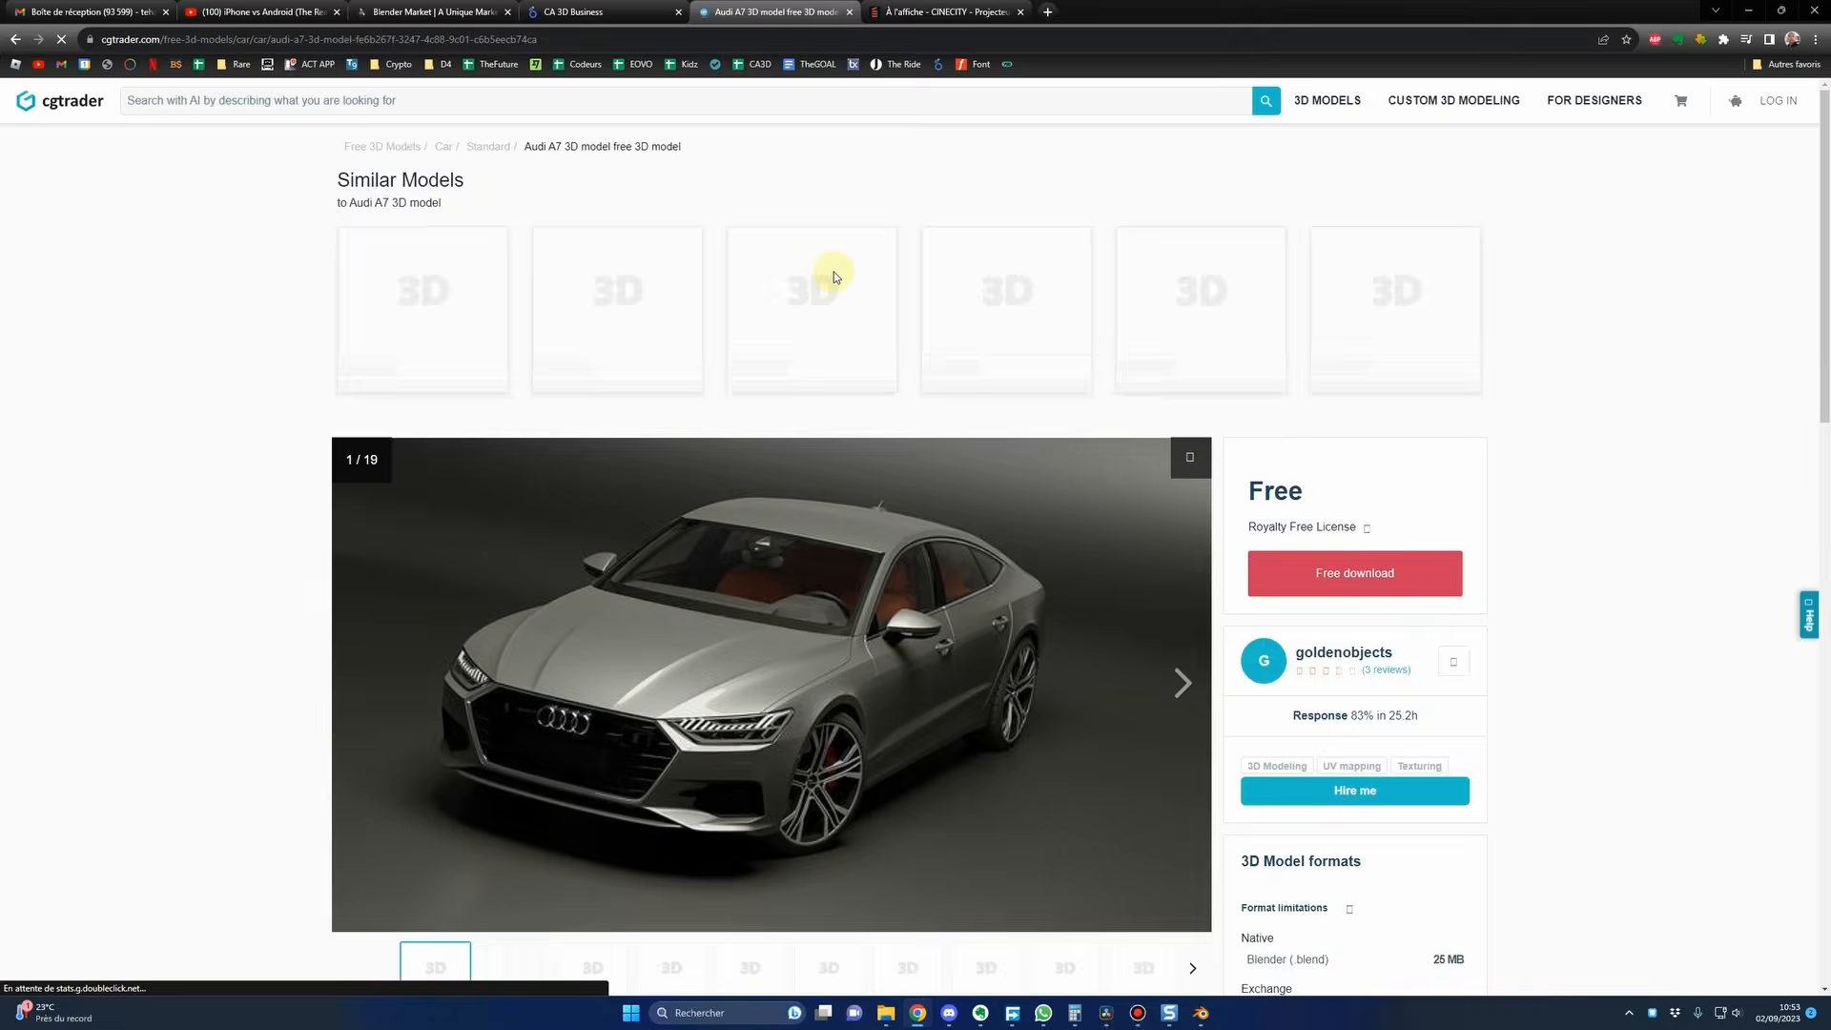
click(1183, 468)
scroll(1181, 477, down, 2)
click(664, 563)
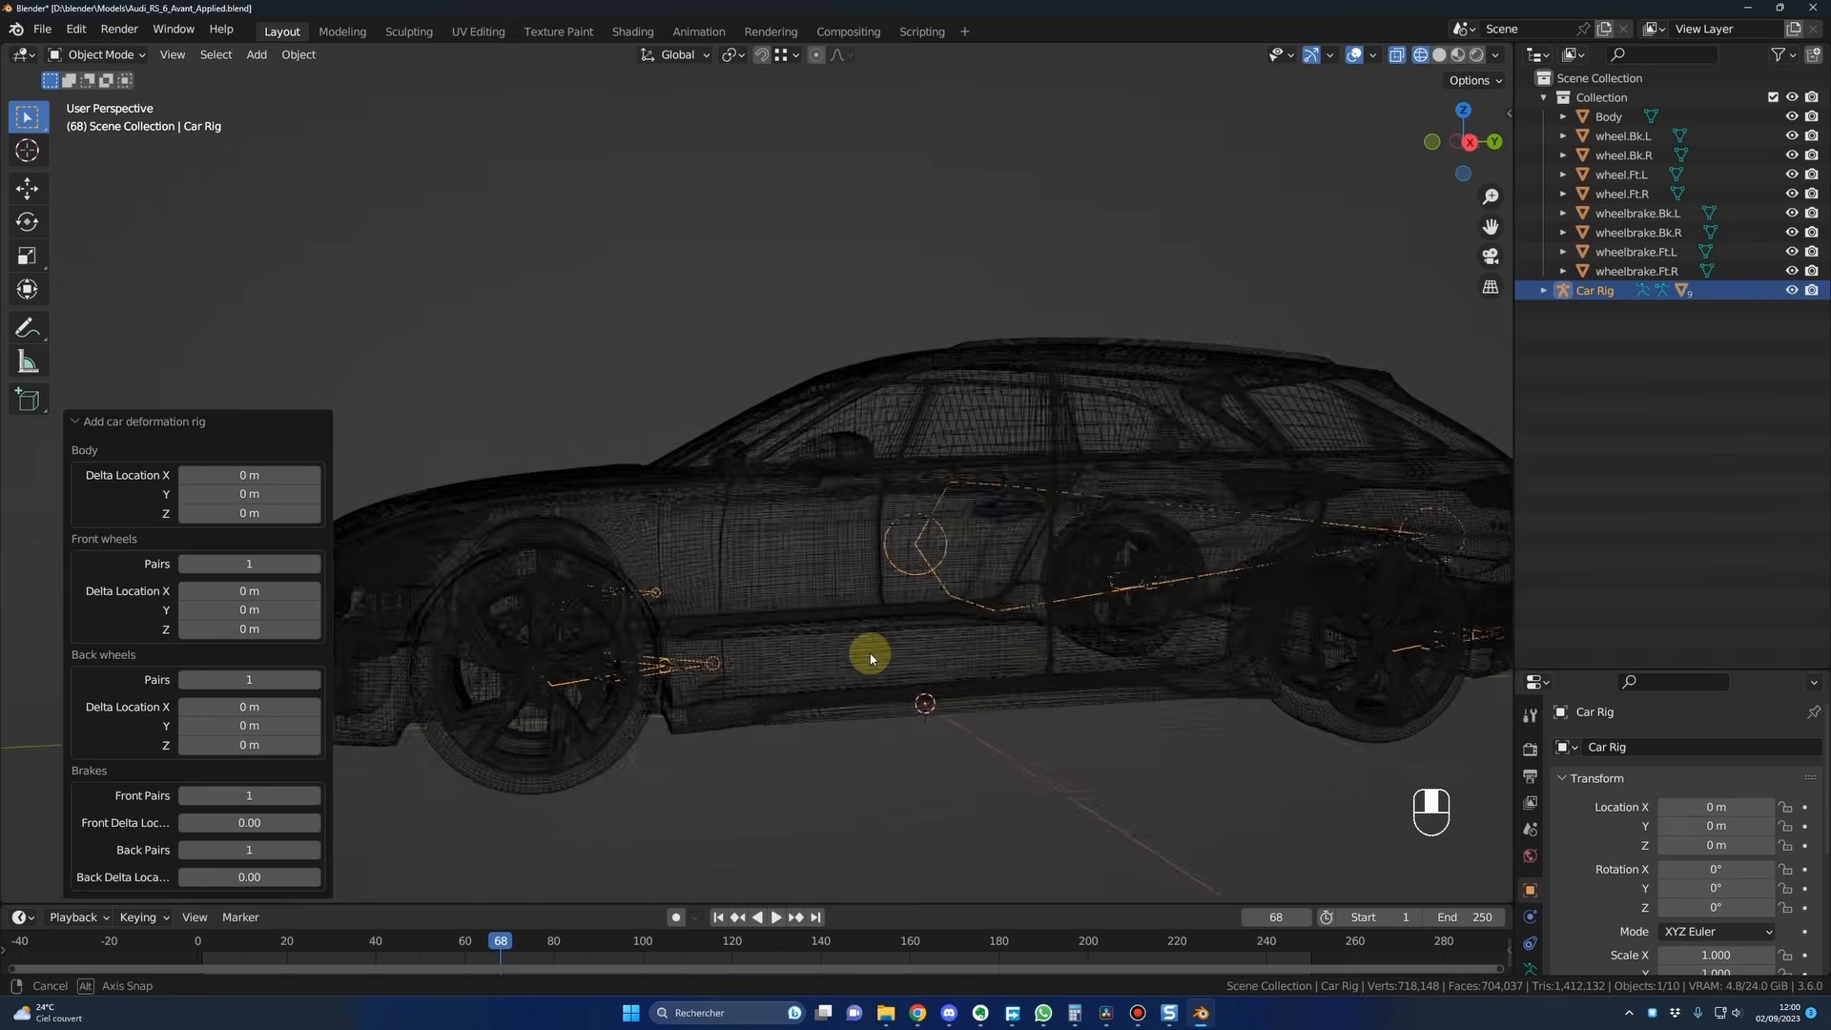
scroll(870, 658, down, 5)
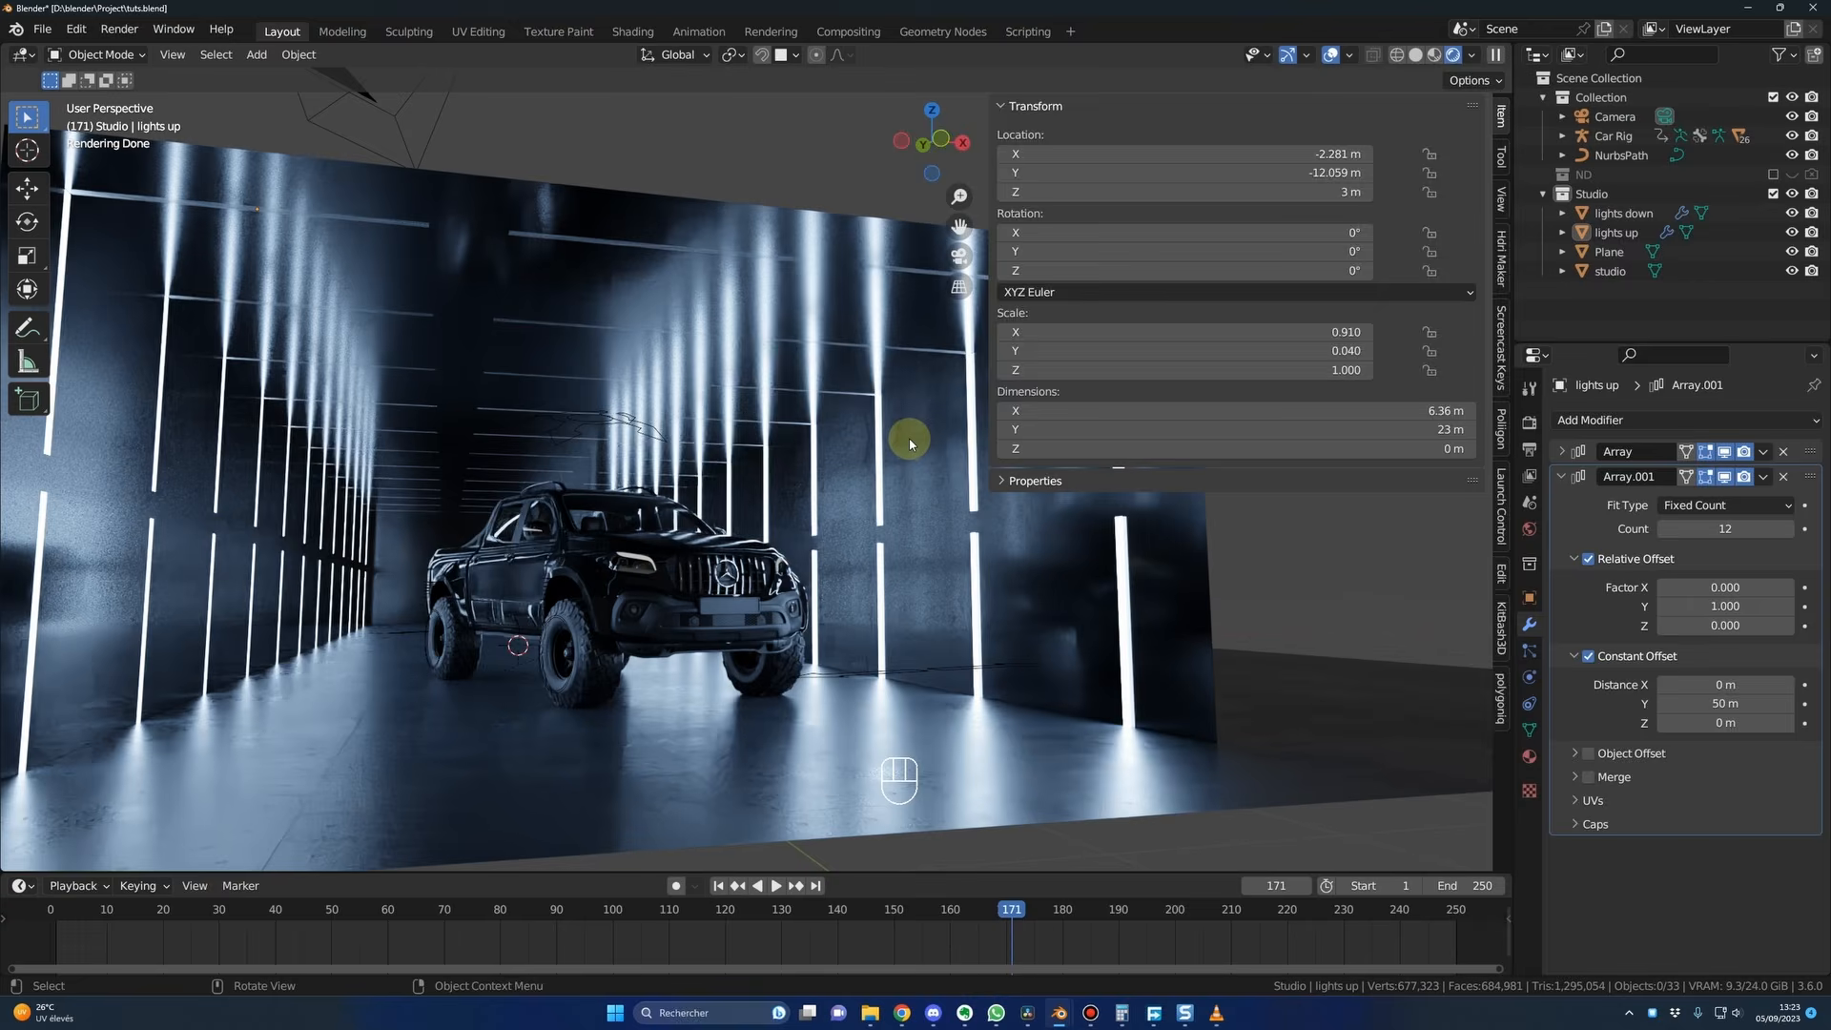
click(570, 238)
click(1530, 756)
click(1564, 500)
text(ligh)
click(1626, 548)
click(960, 164)
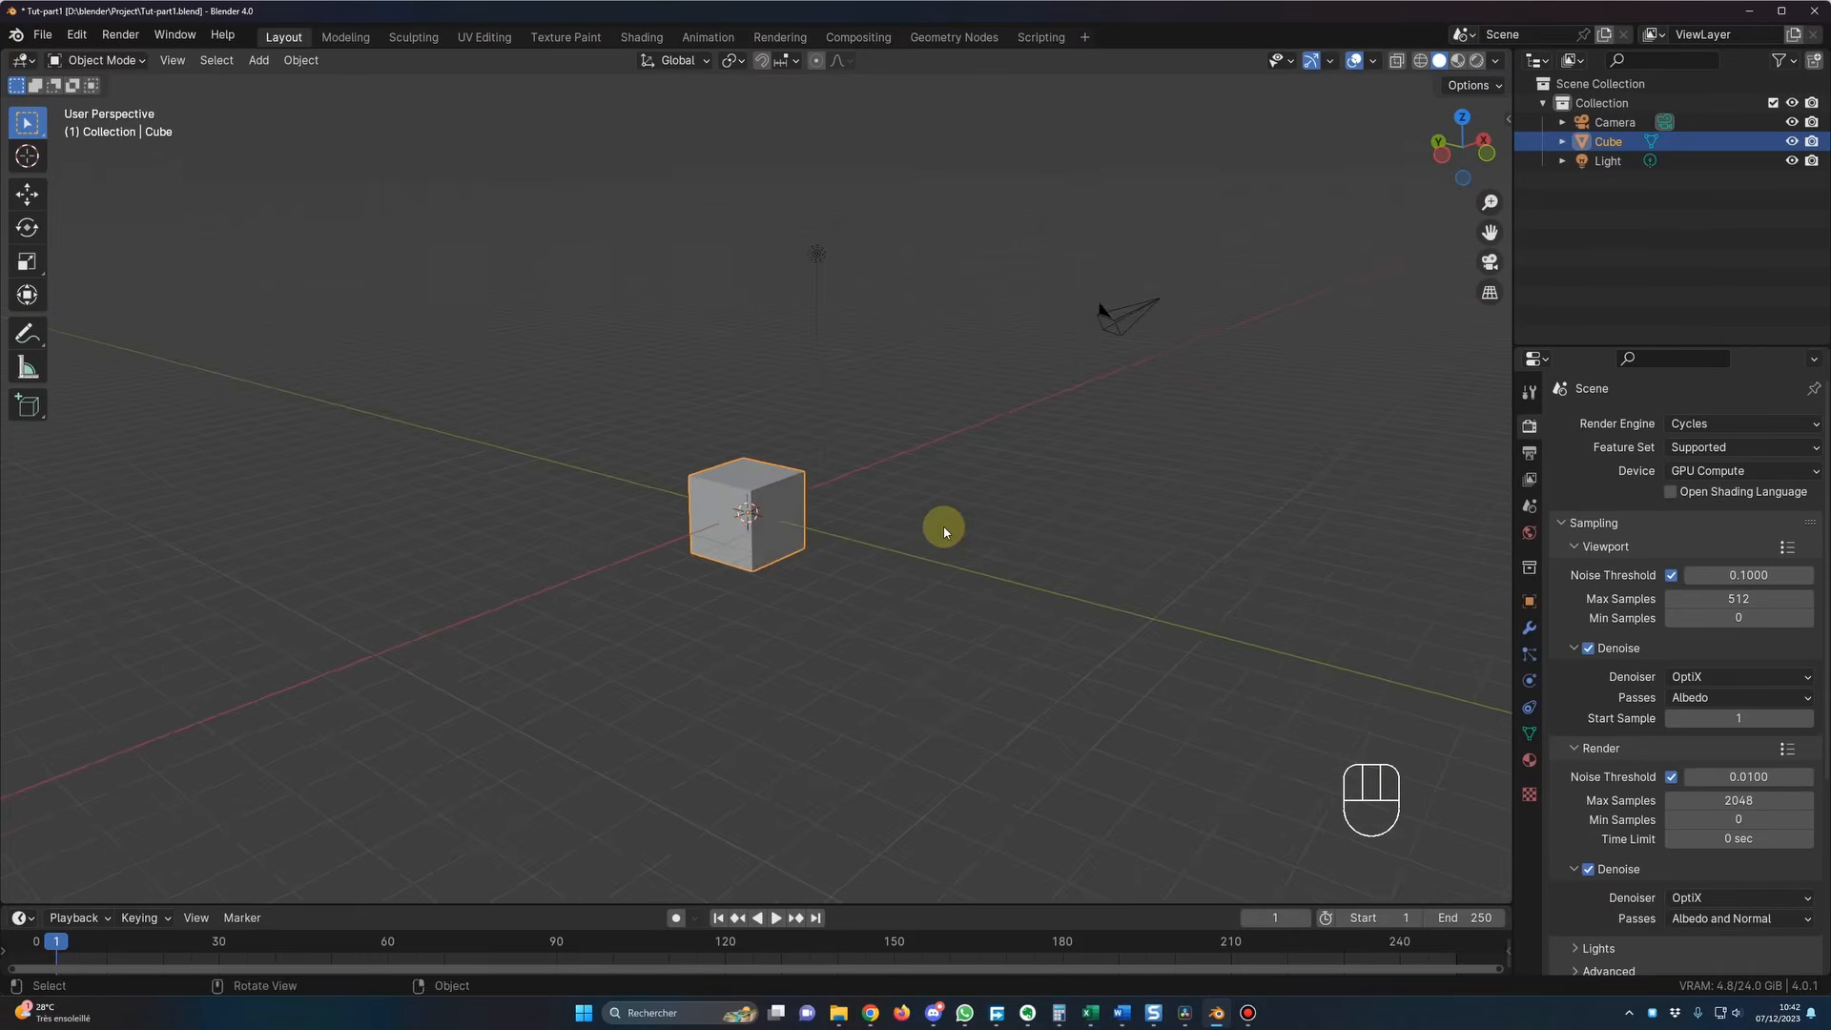
Step: Delete the default cube from the scene
mouse_move(945, 531)
middle_down()
mouse_move(923, 530)
mouse_move(954, 530)
middle_up()
click(954, 535)
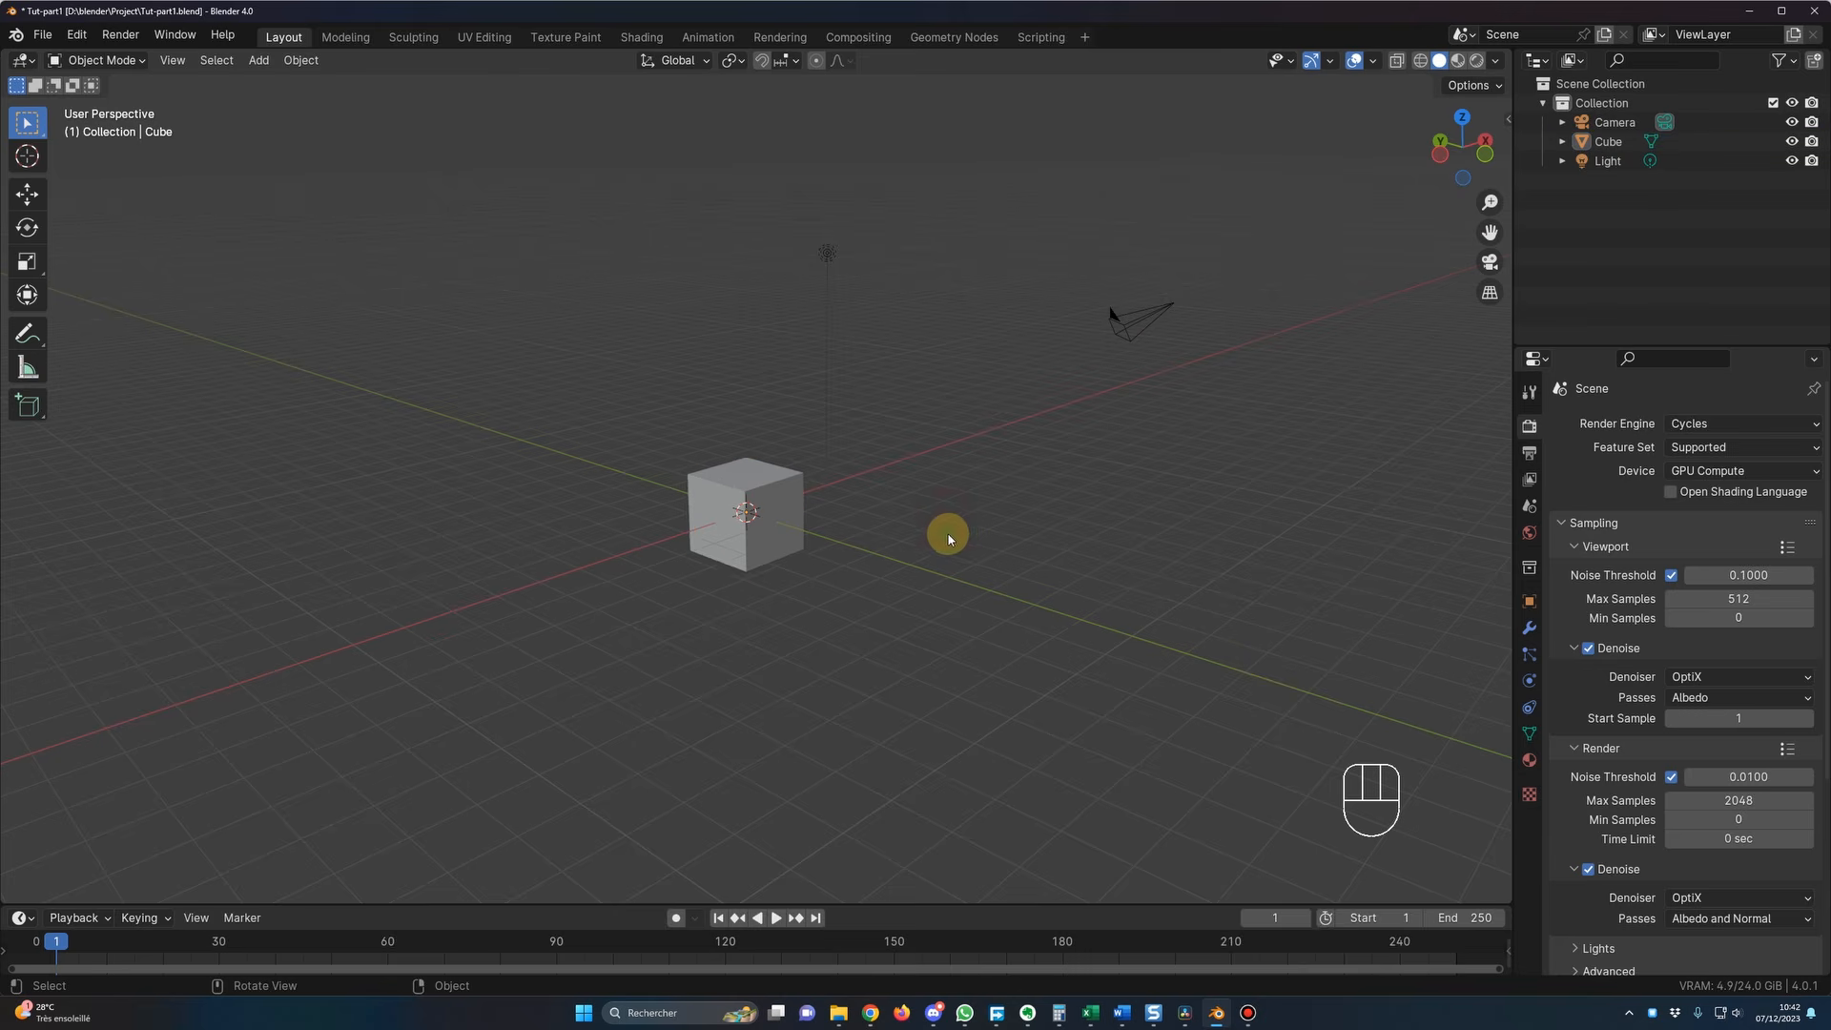
scroll(960, 541, up, 2)
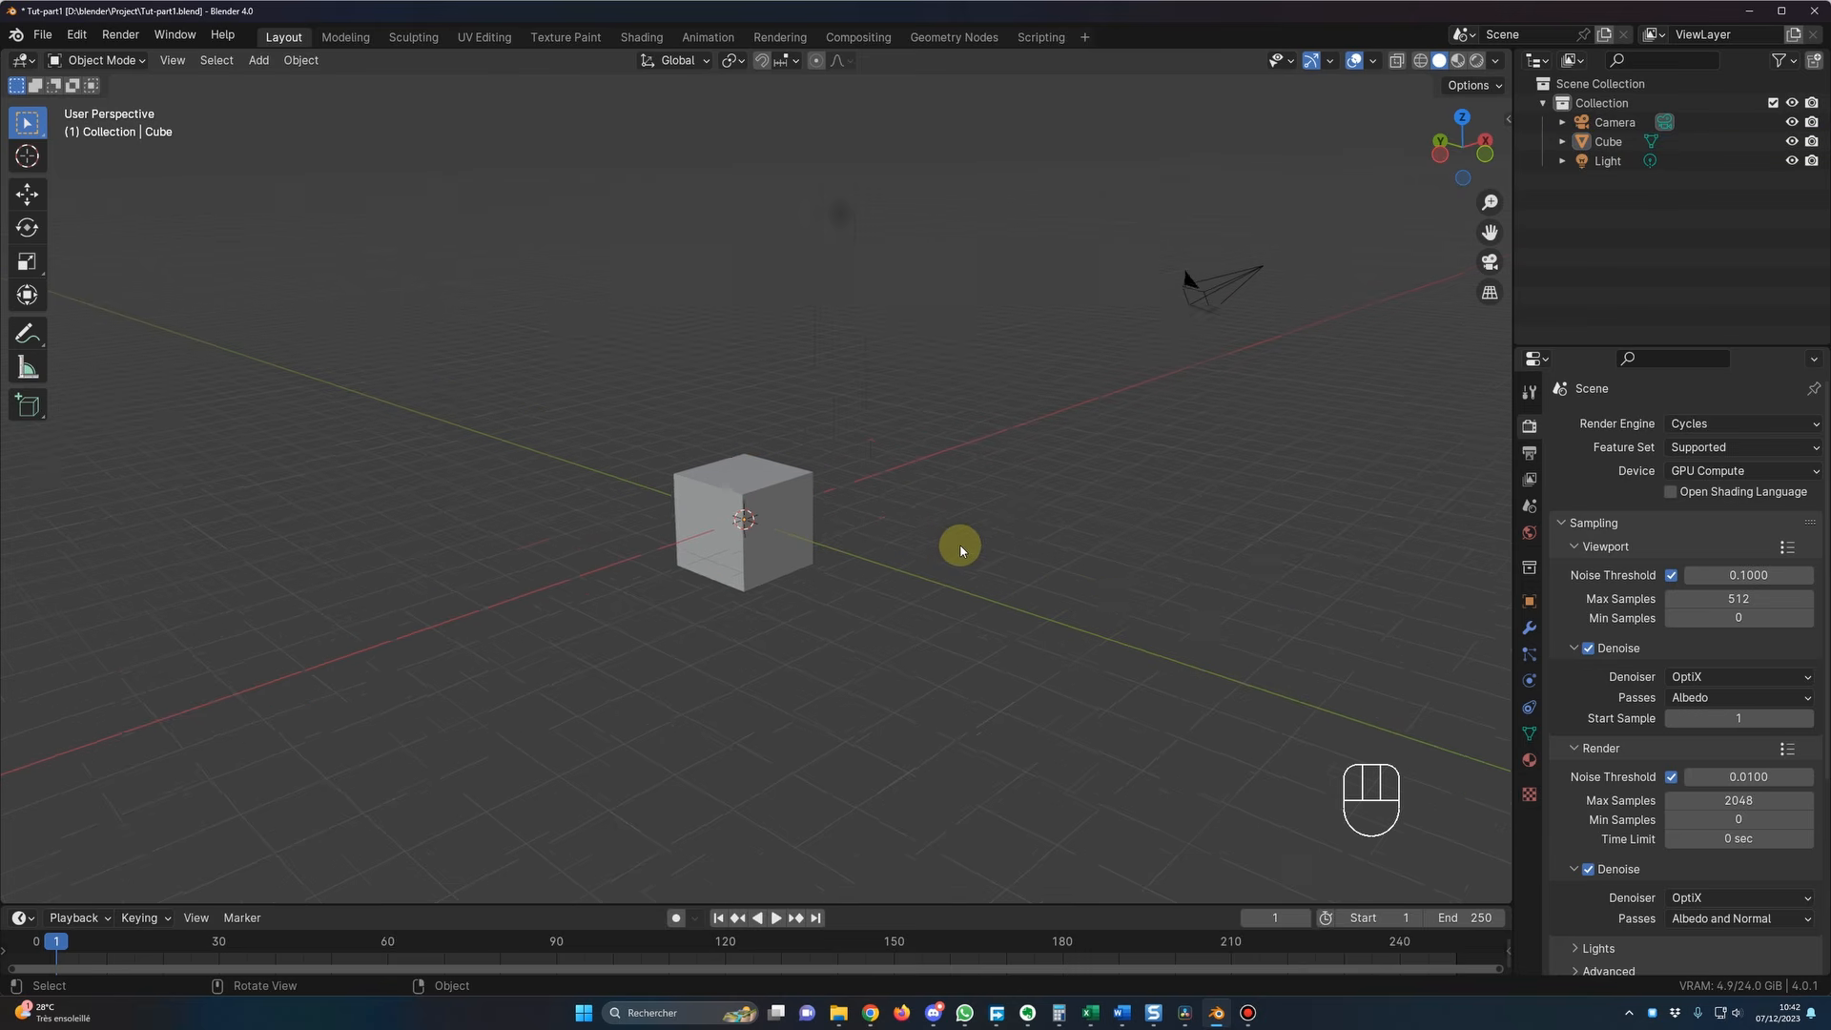
click(789, 510)
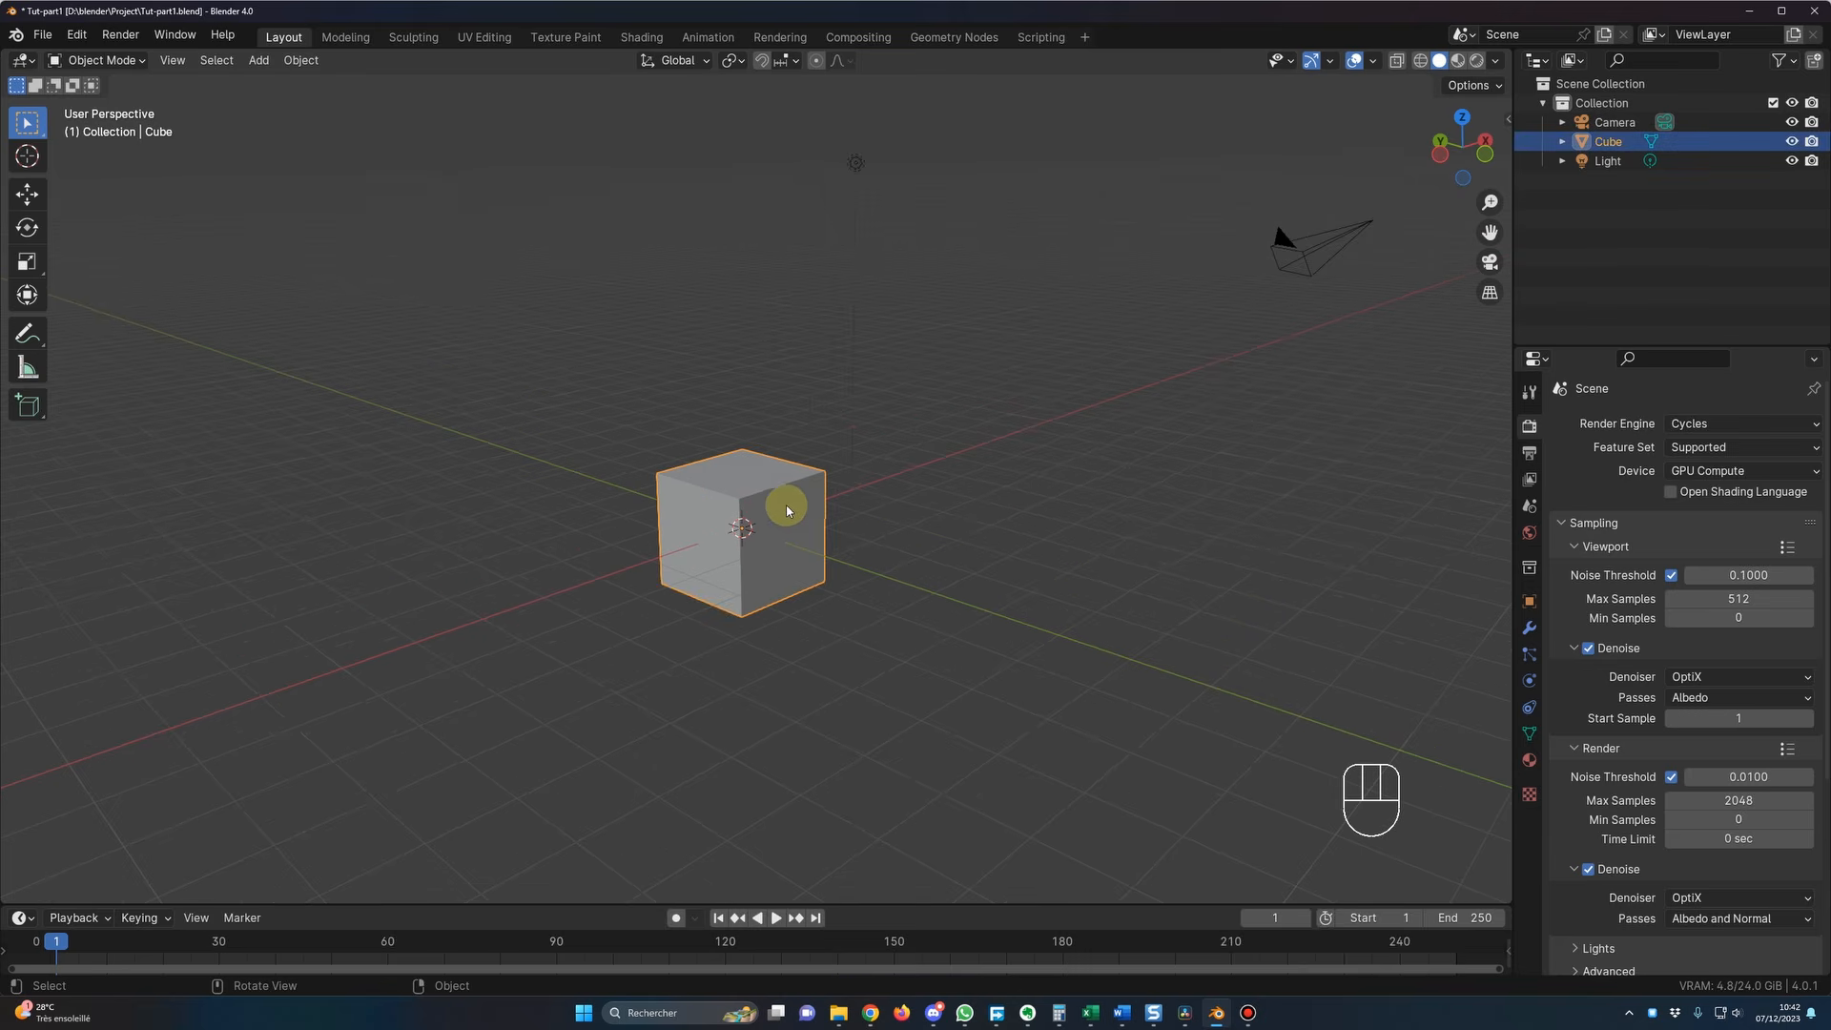
key(Delete)
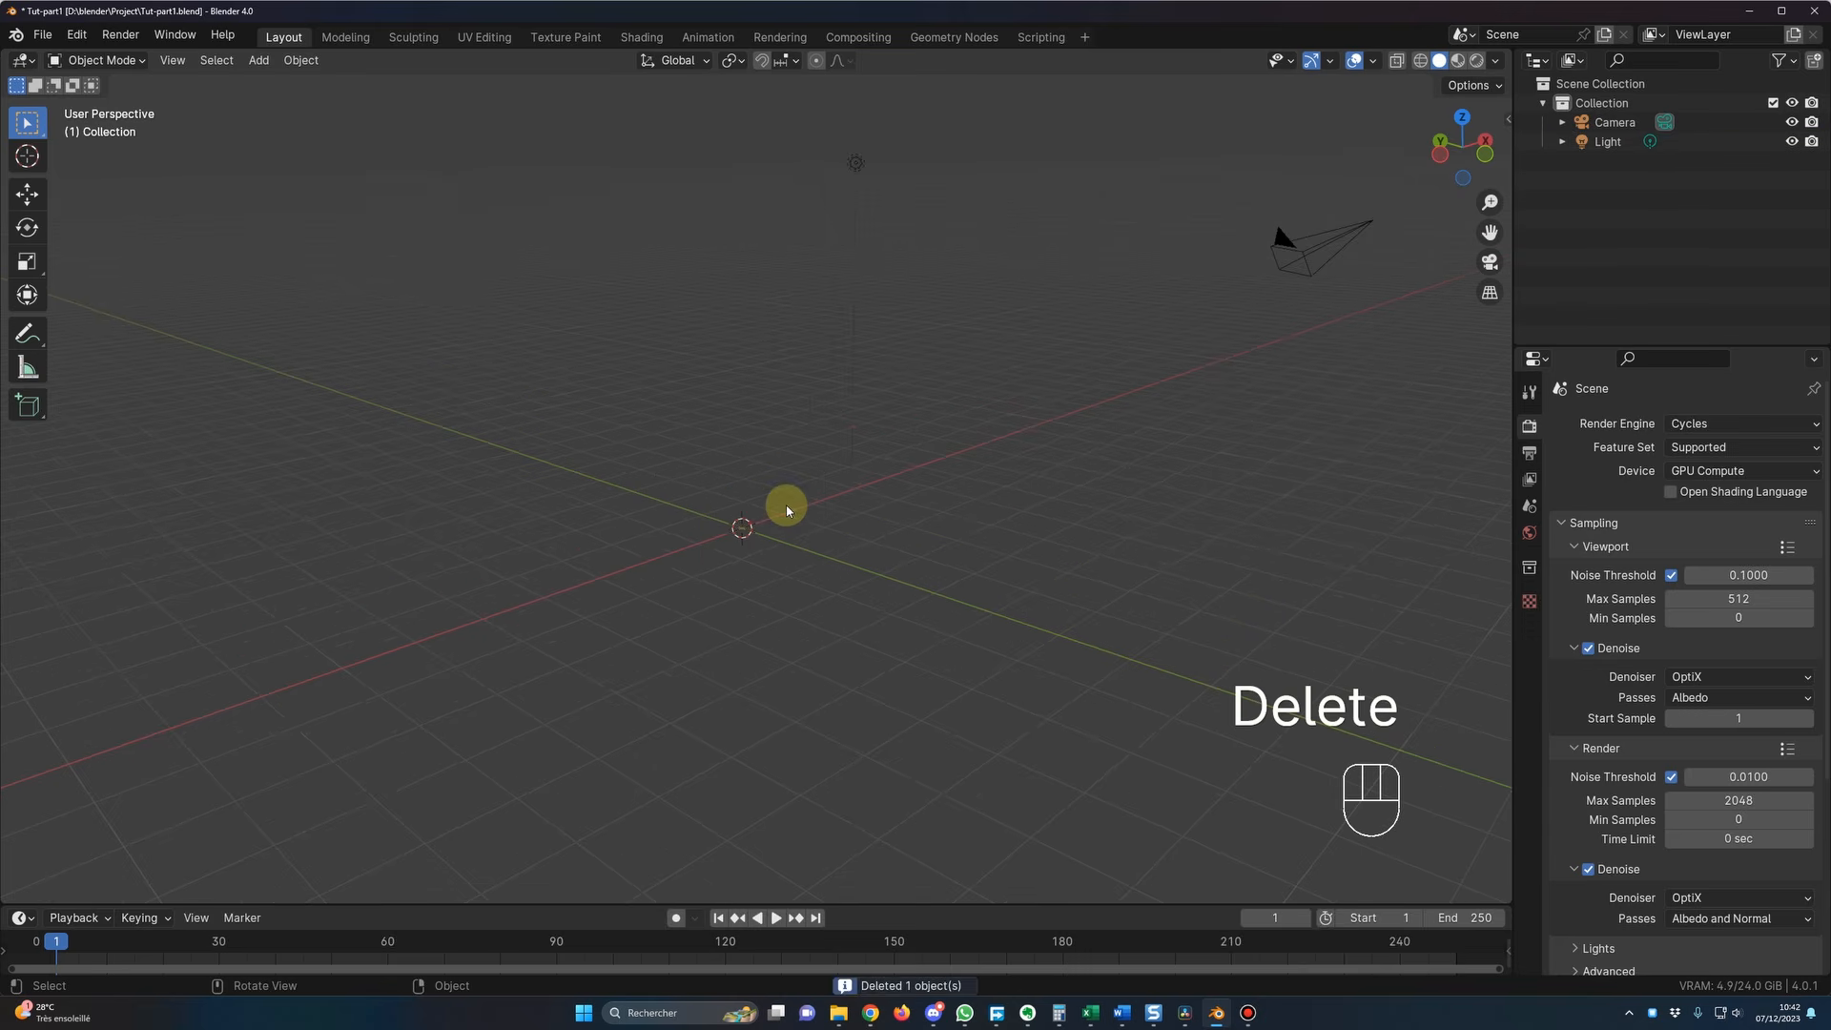
Step: Start an append and open Mercedes C63-AMG-JY3D V3.blend from the "c63 online with bugs" folder in the Models directory
click(45, 35)
click(71, 258)
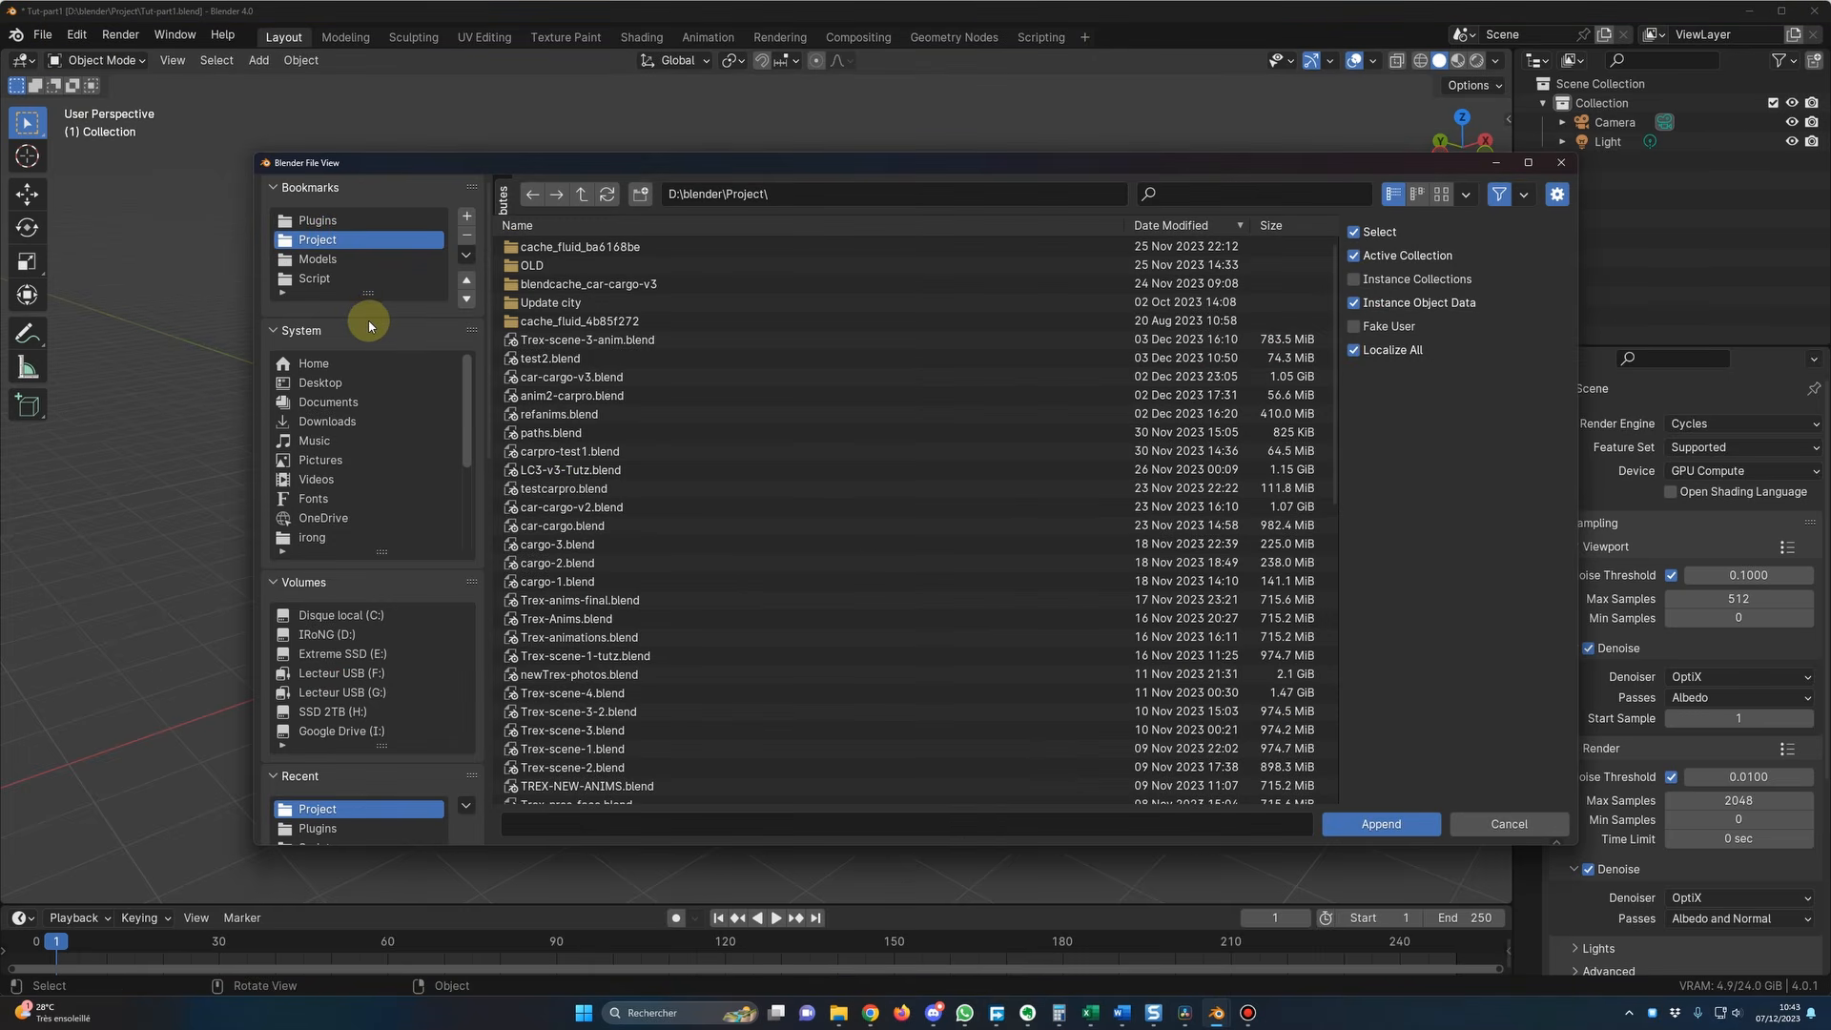
click(359, 263)
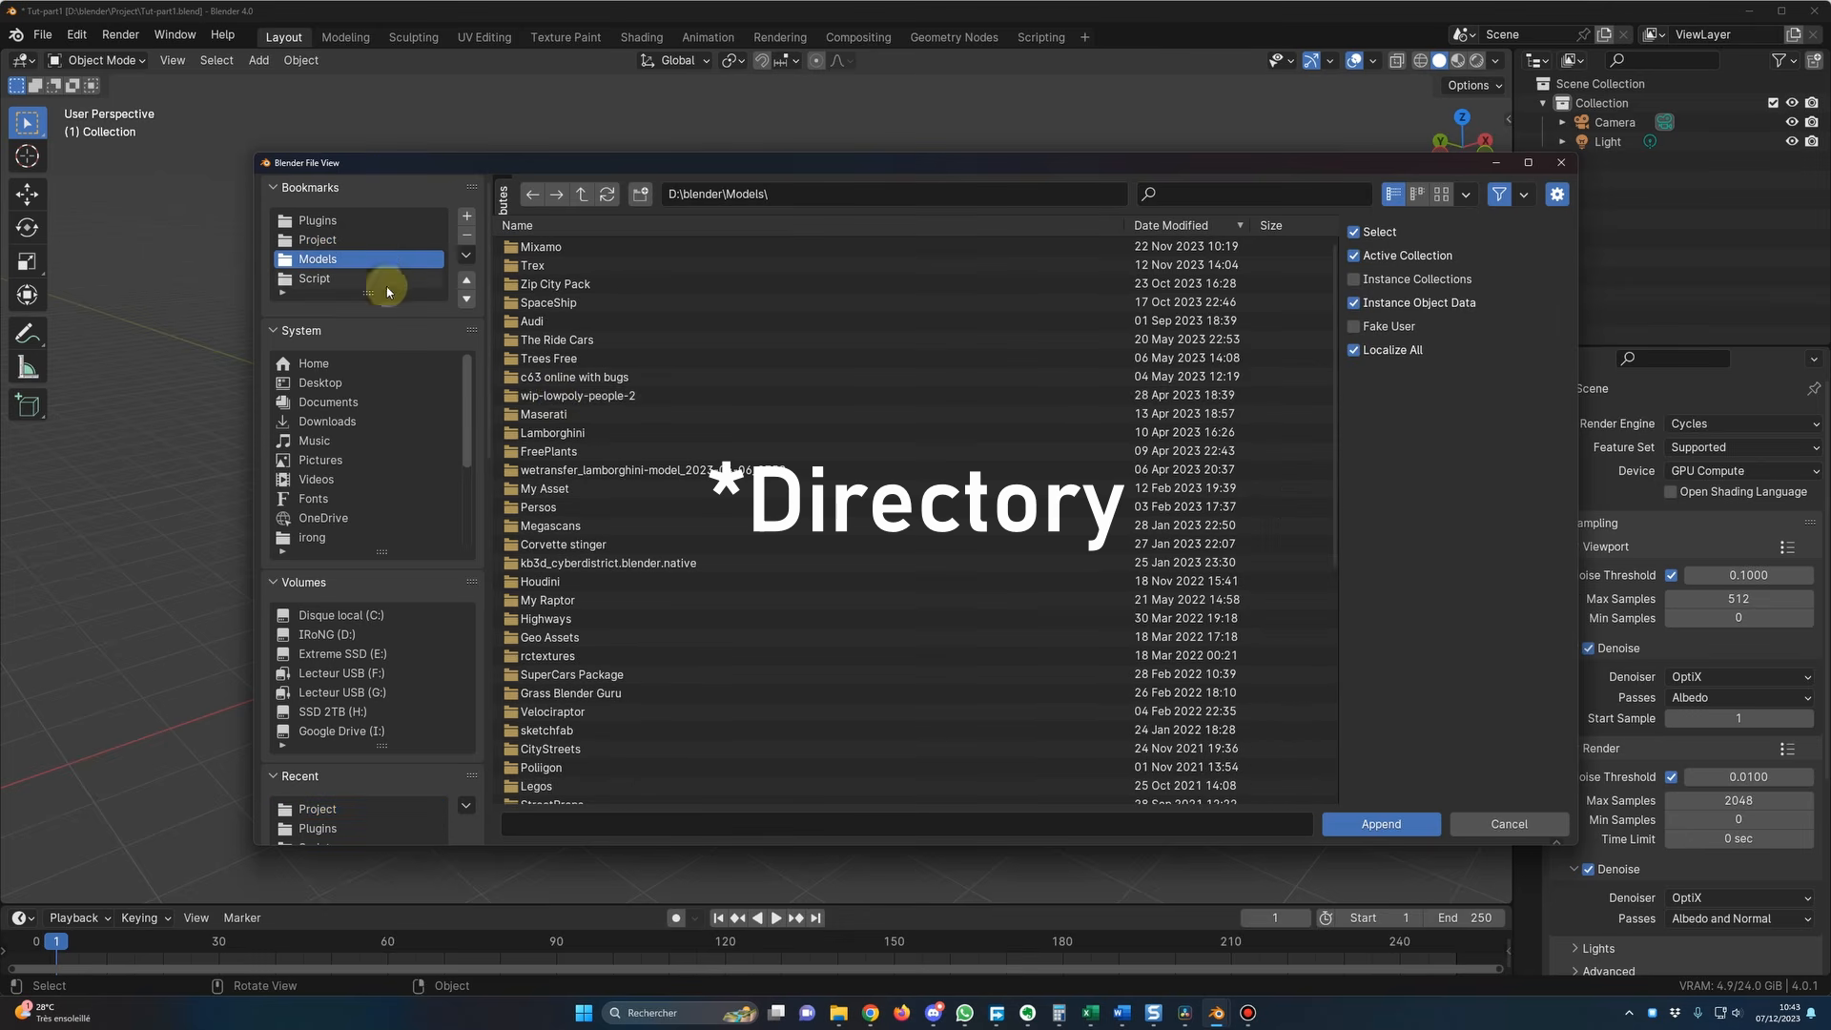
click(571, 380)
click(570, 378)
click(572, 268)
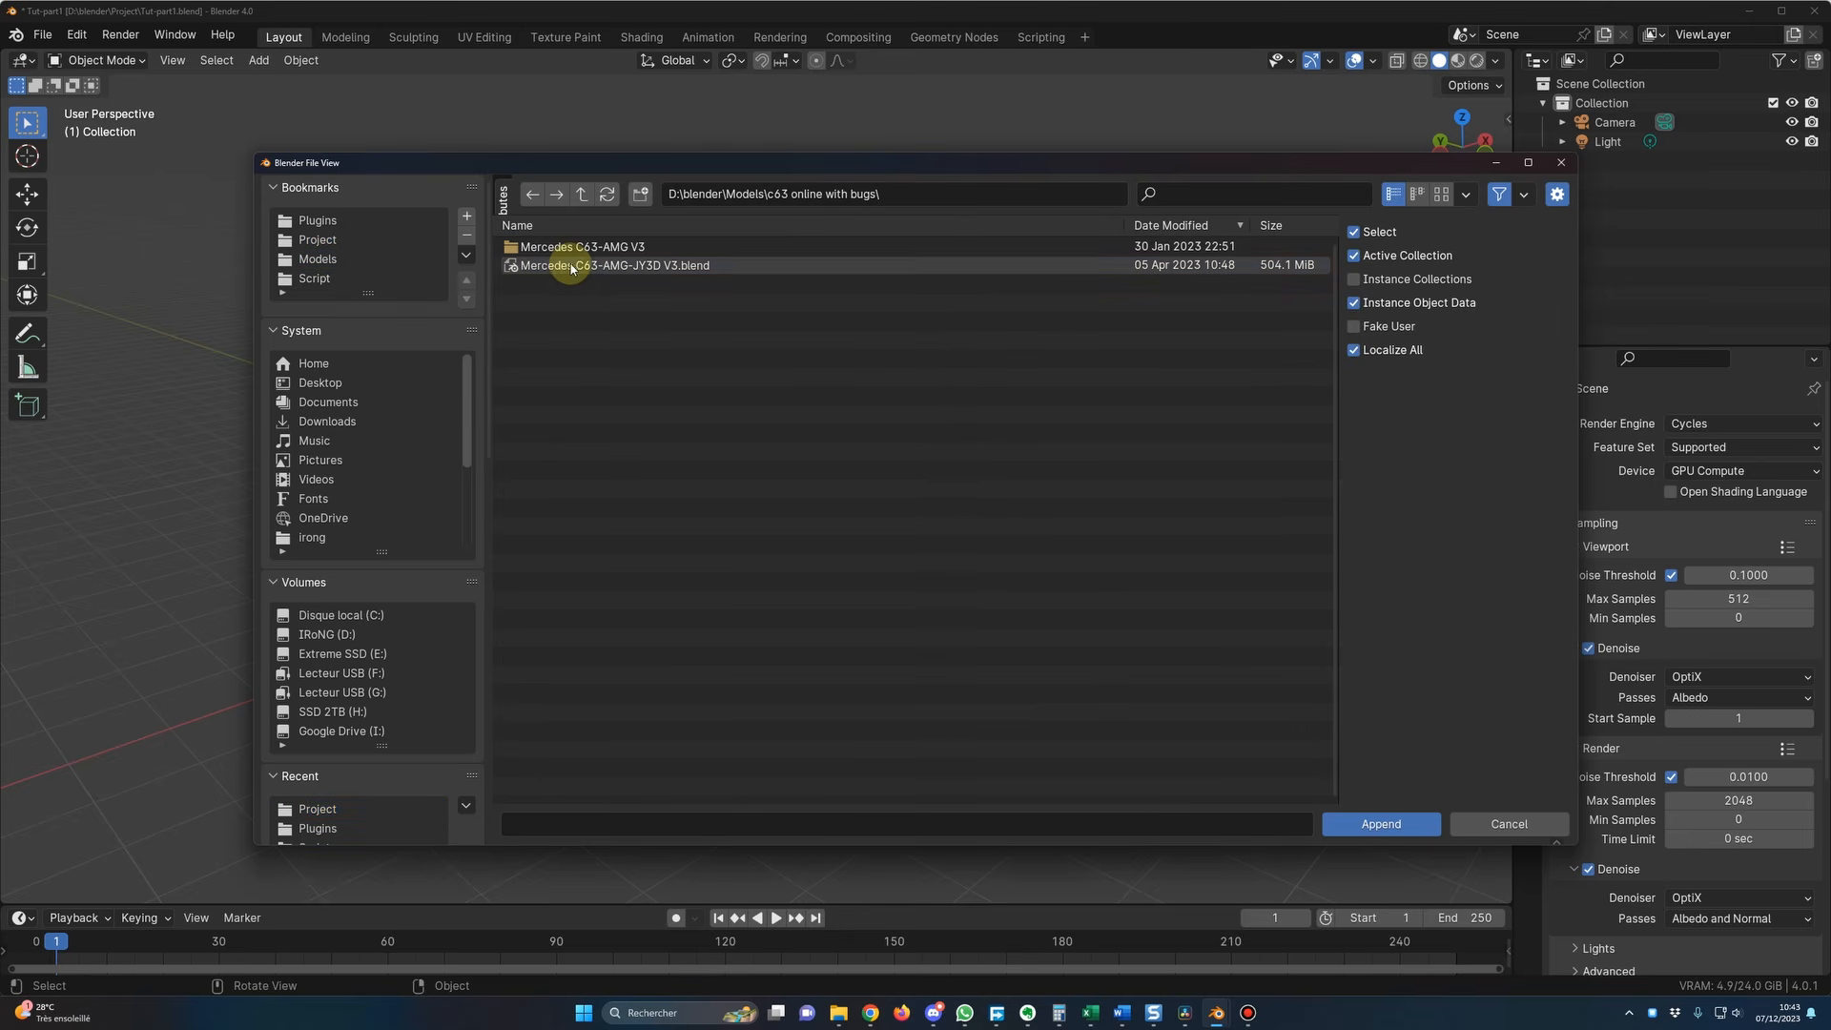
click(1381, 824)
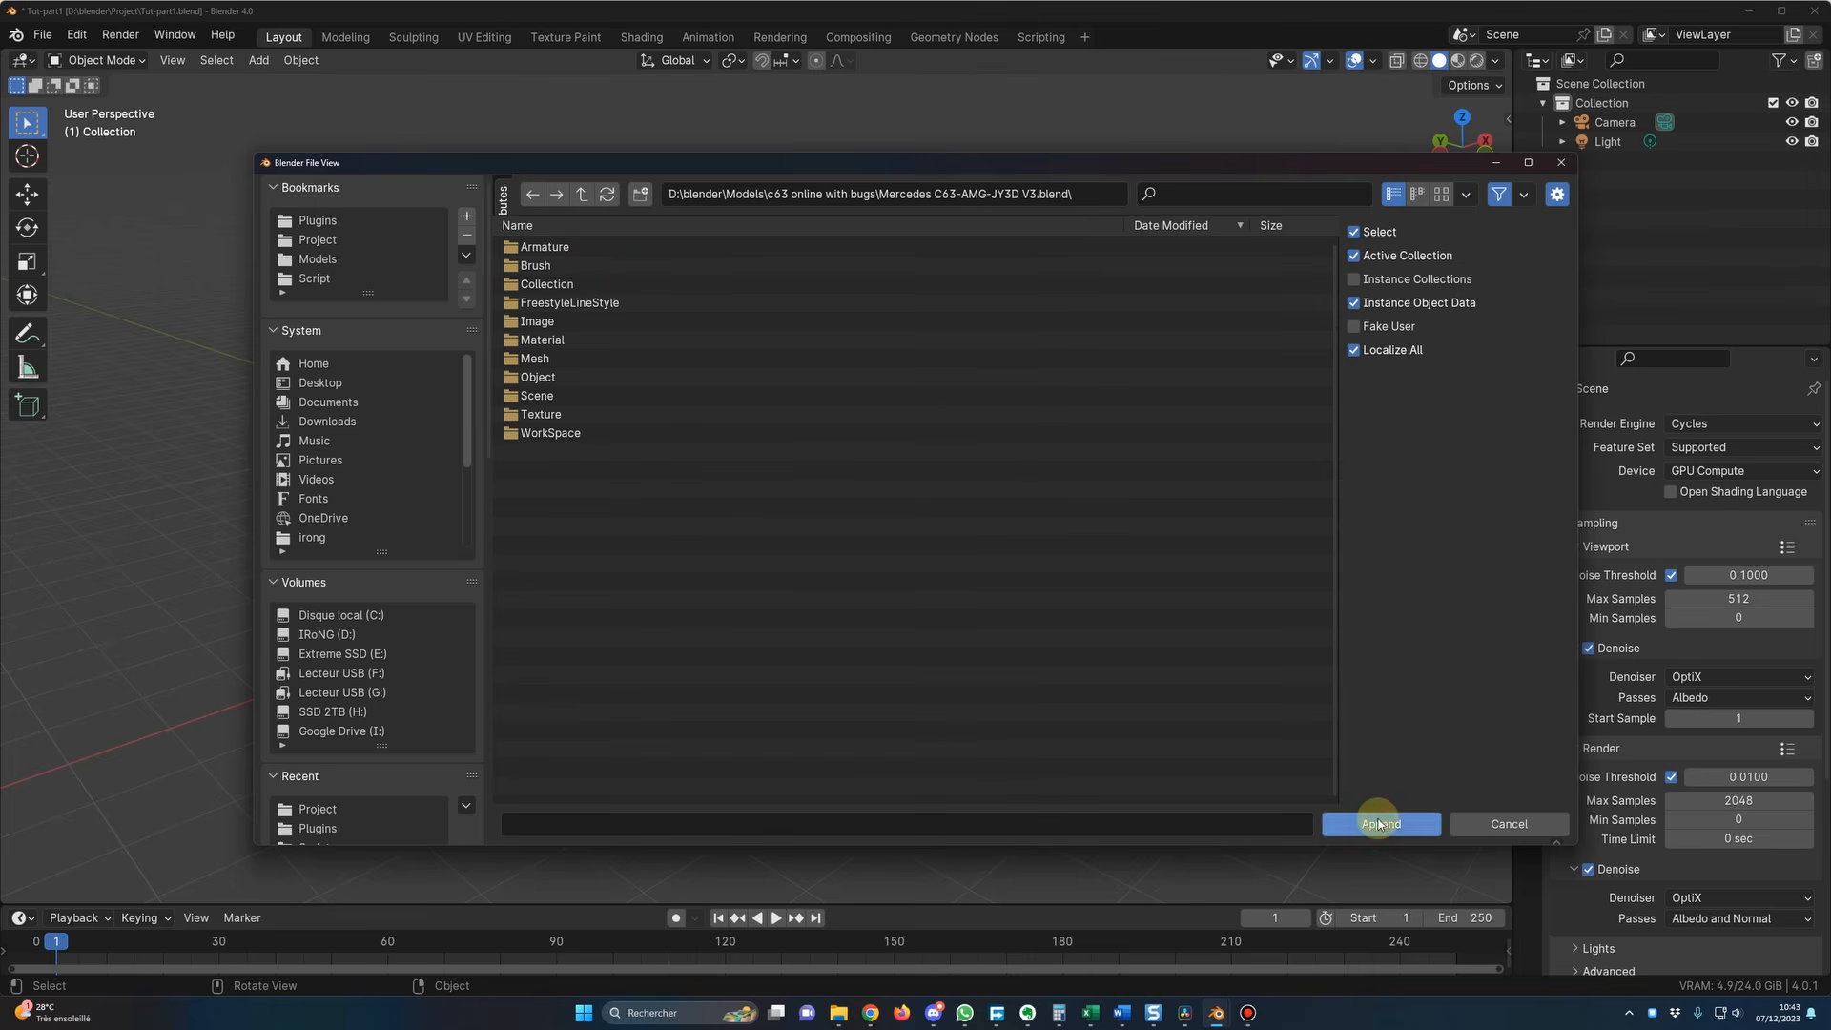
Step: Append every item in the Mercedes file's Object category to the scene
double_click(584, 377)
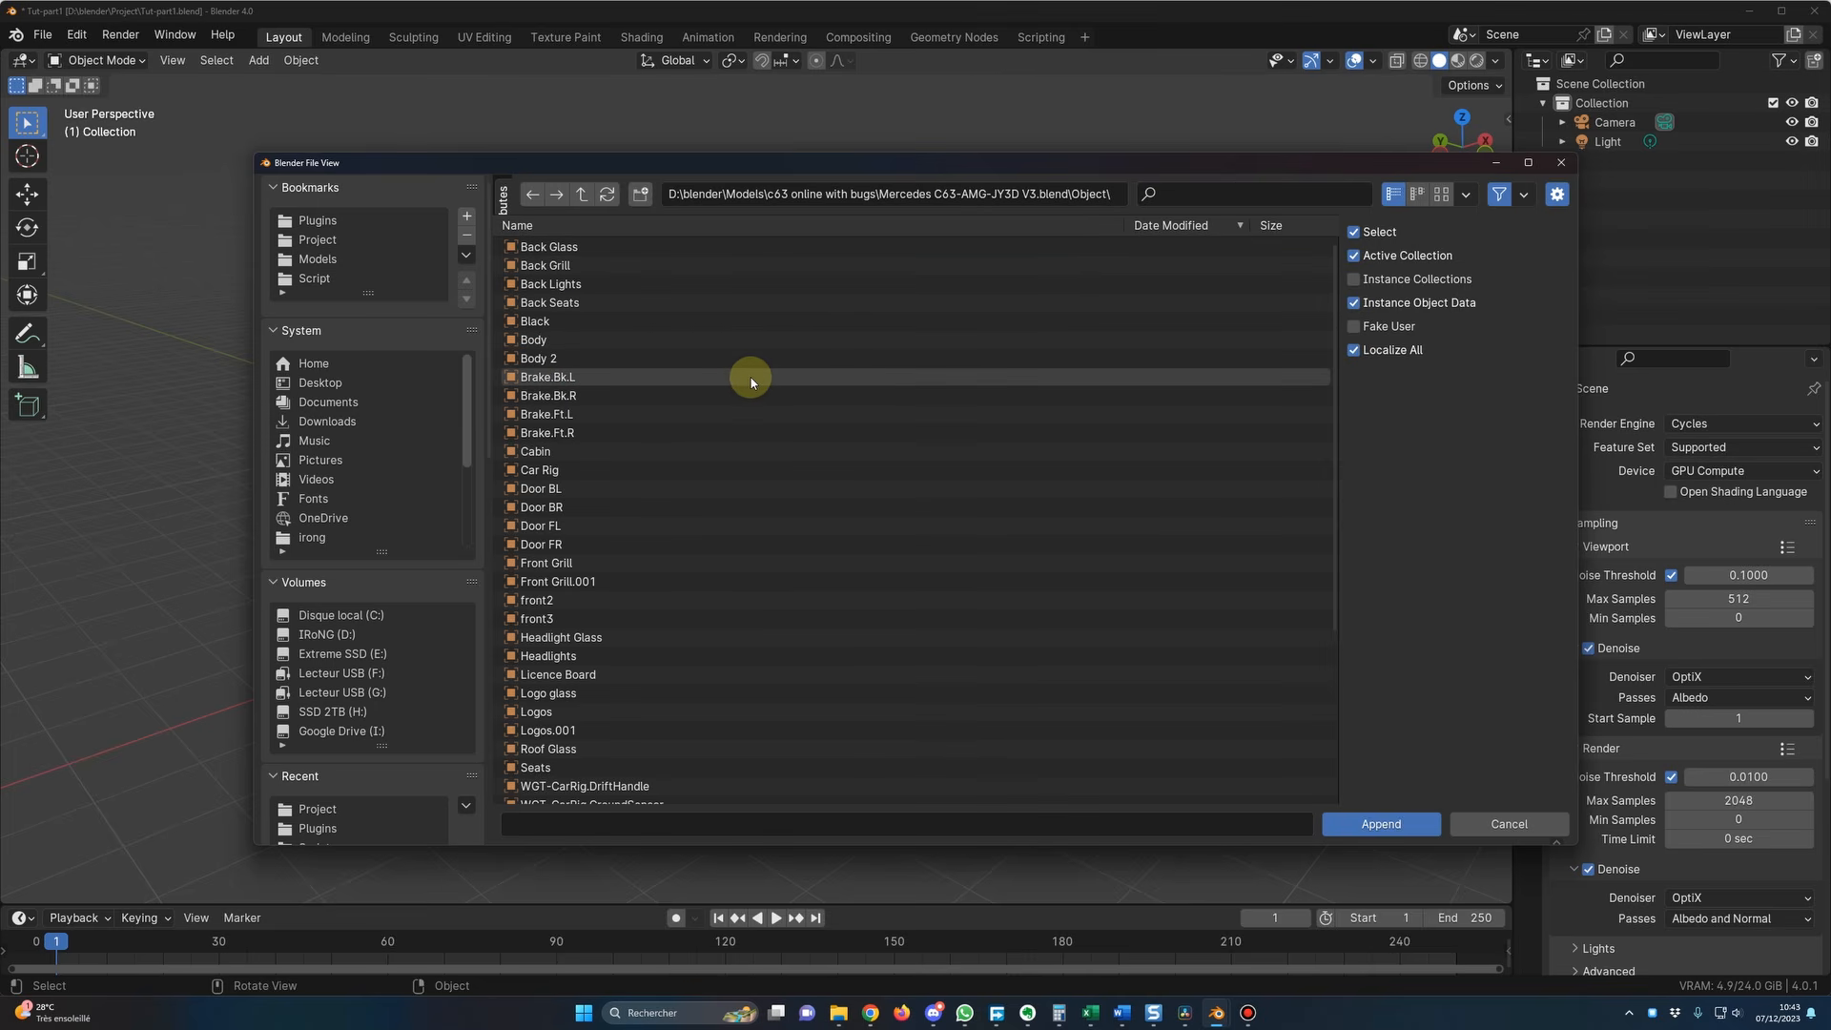
key(a)
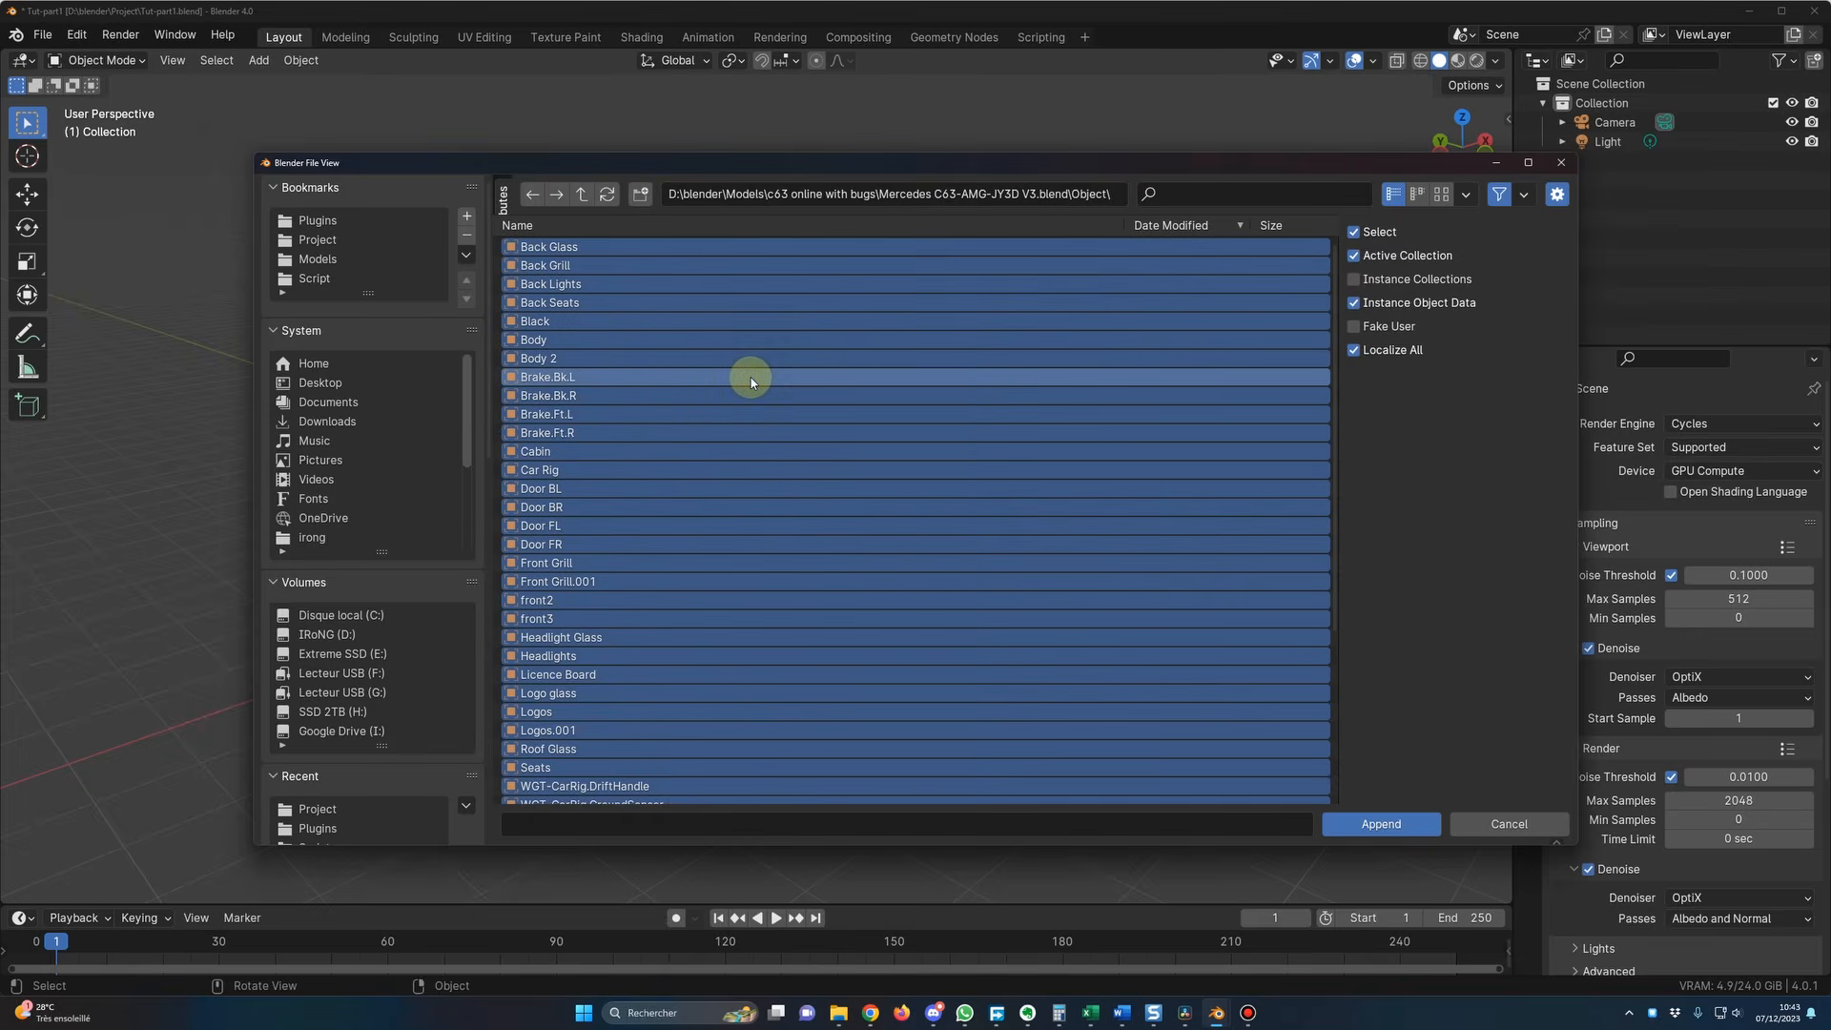
click(1379, 822)
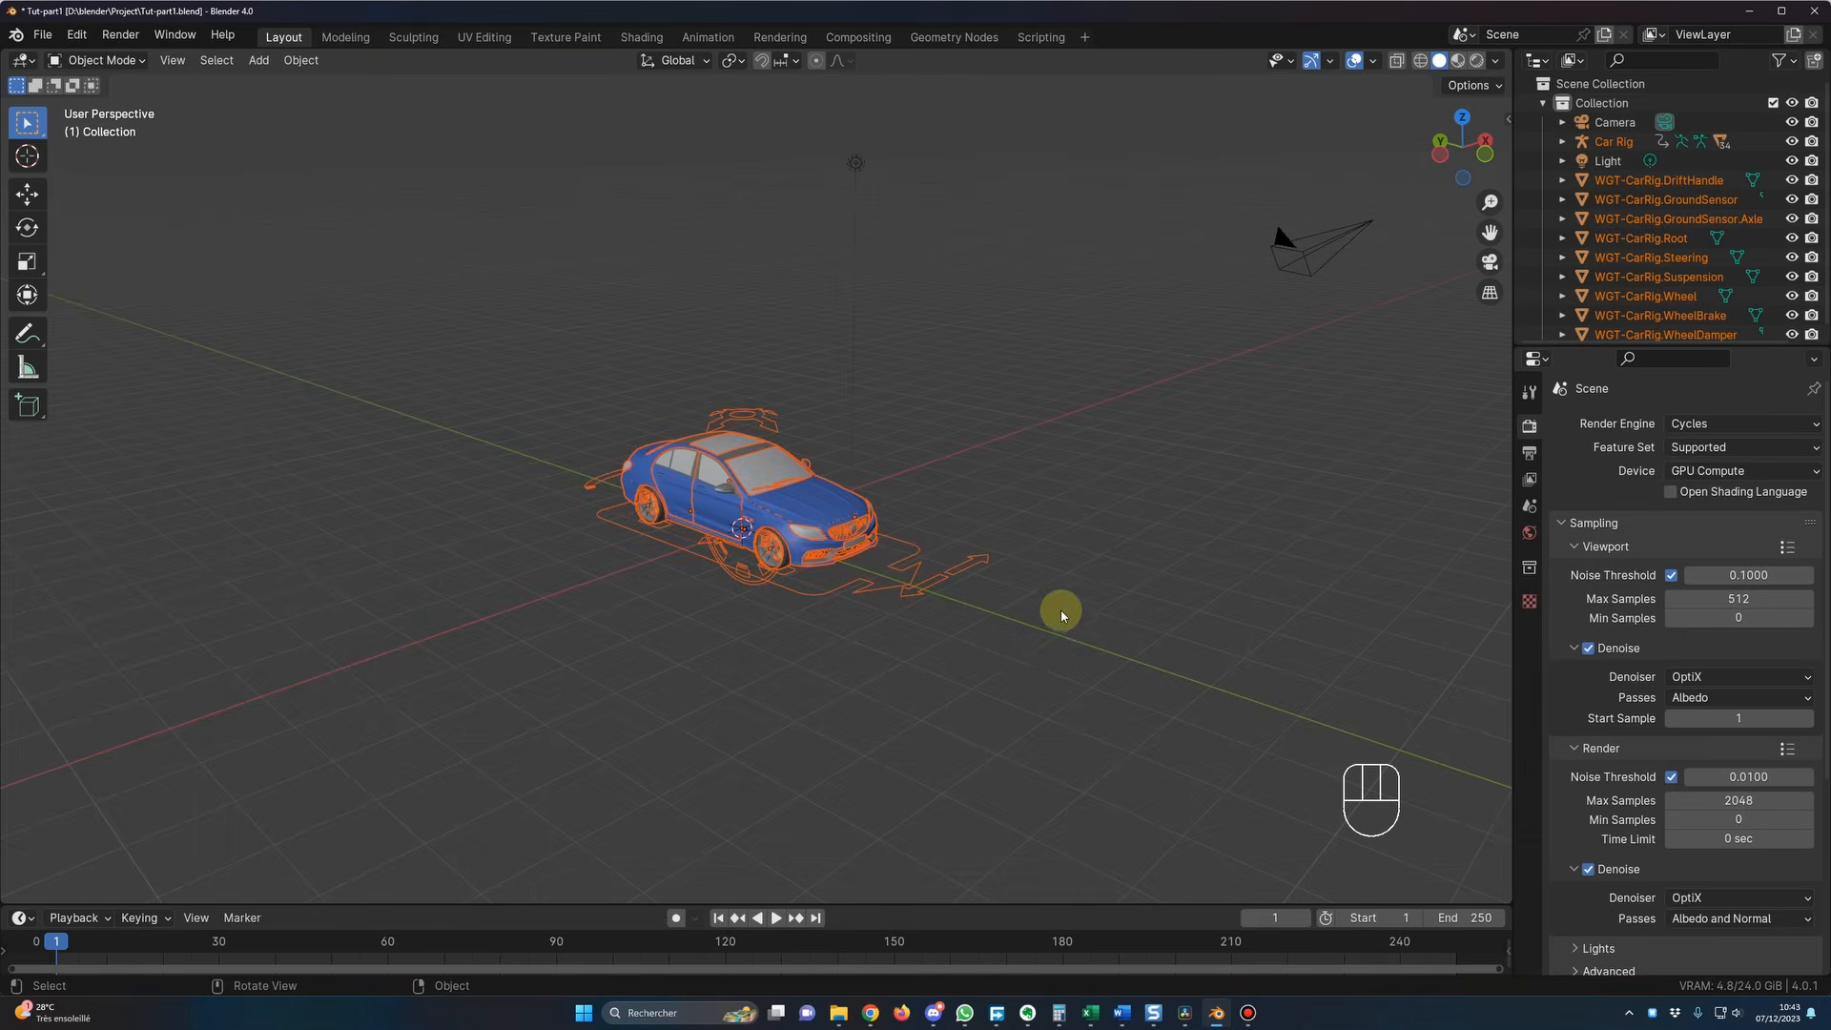
middle_drag(1041, 650, 900, 638)
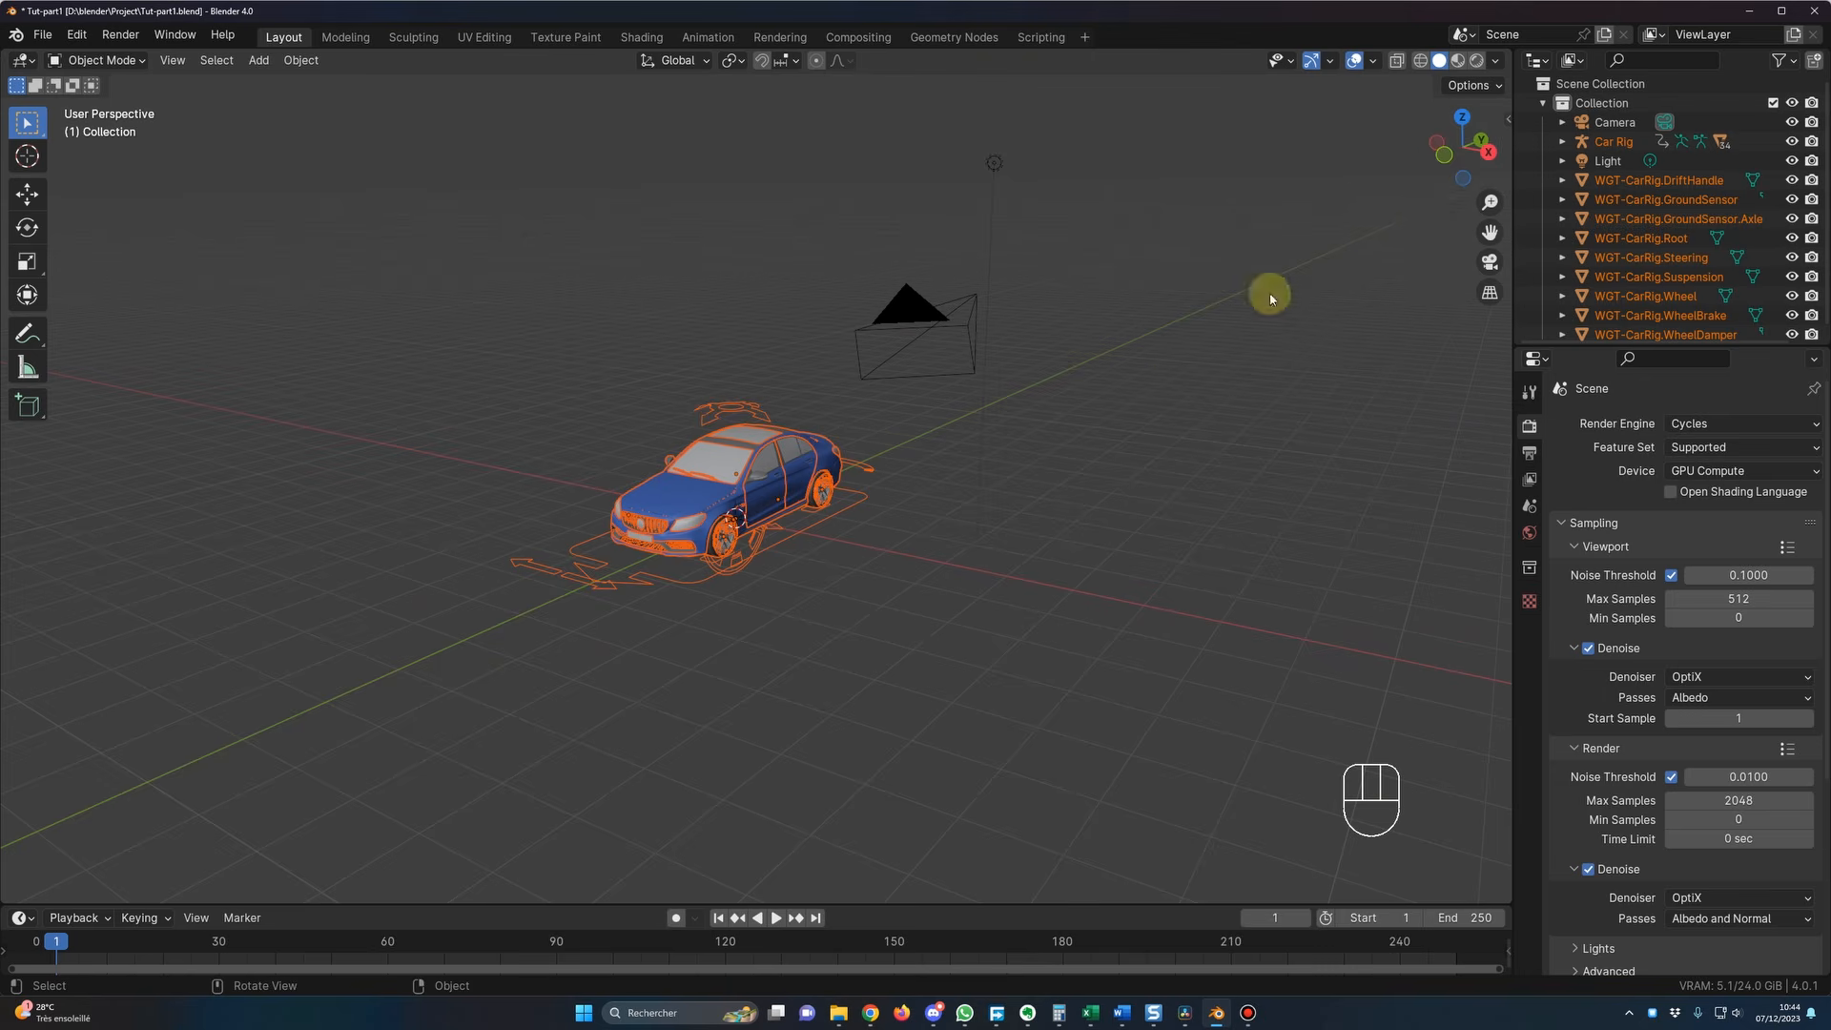
scroll(807, 621, down, 3)
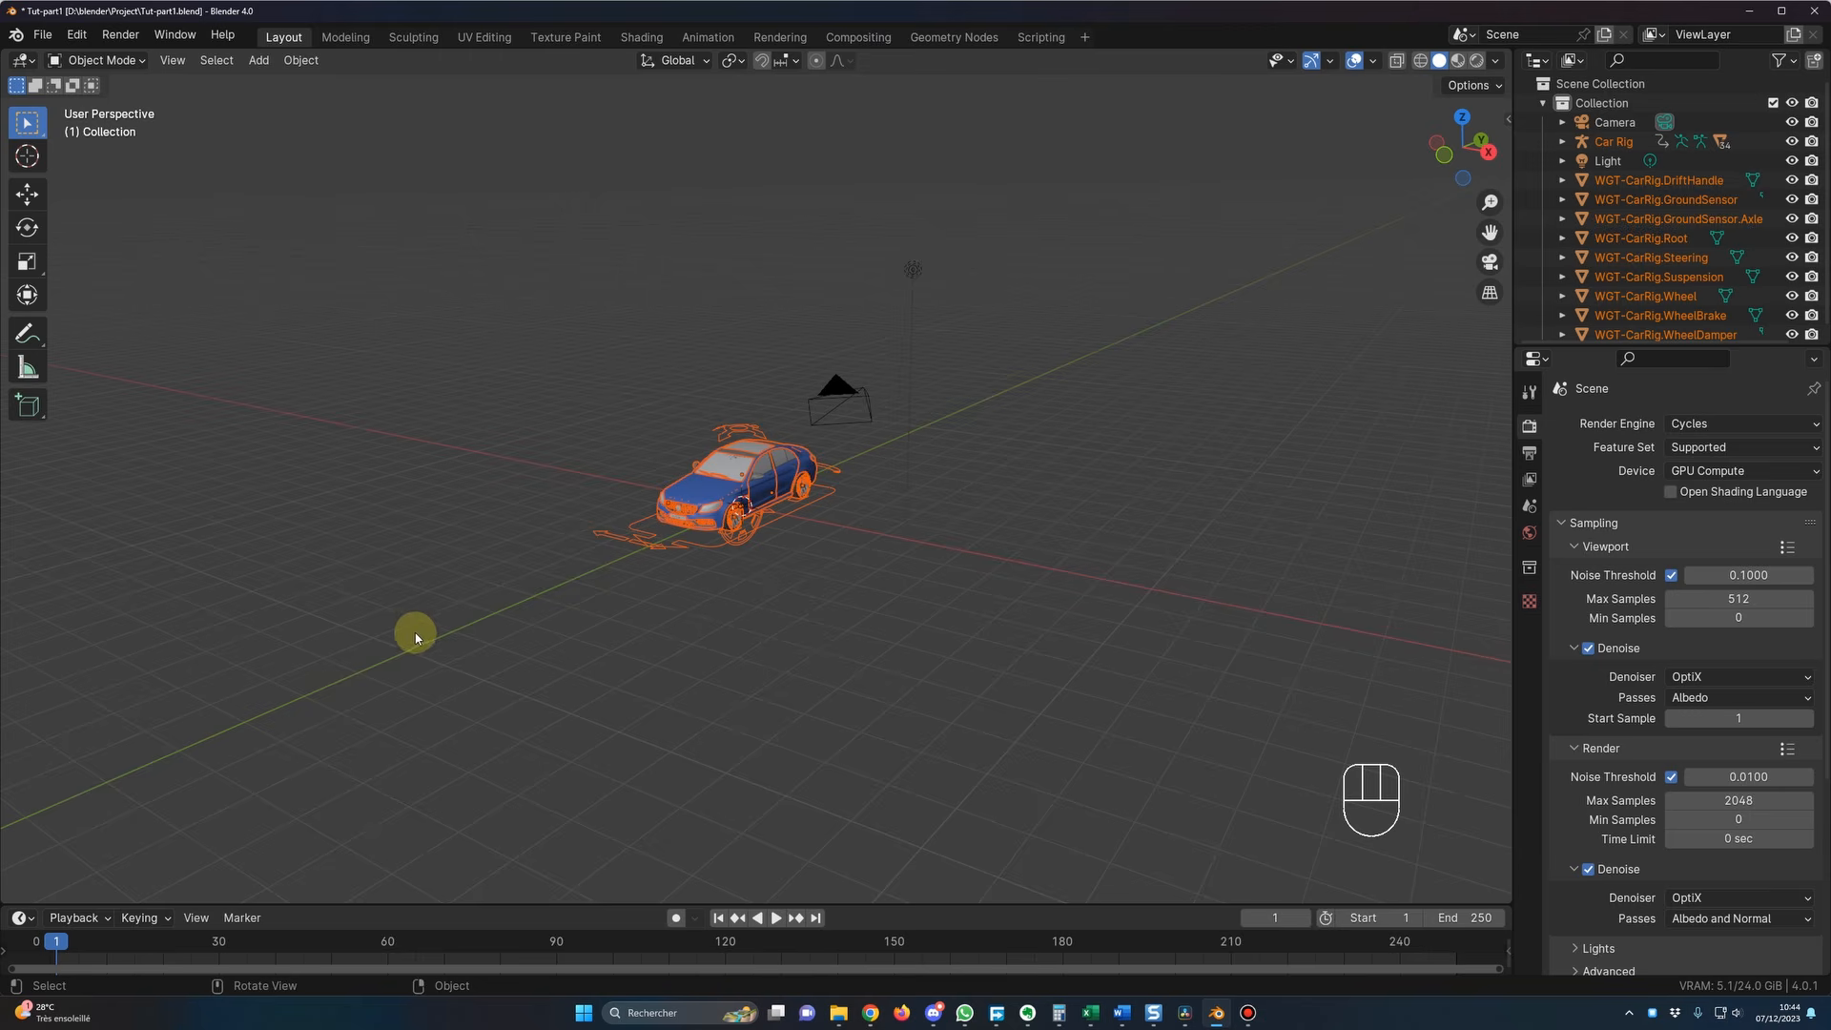
middle_drag(640, 647, 684, 540)
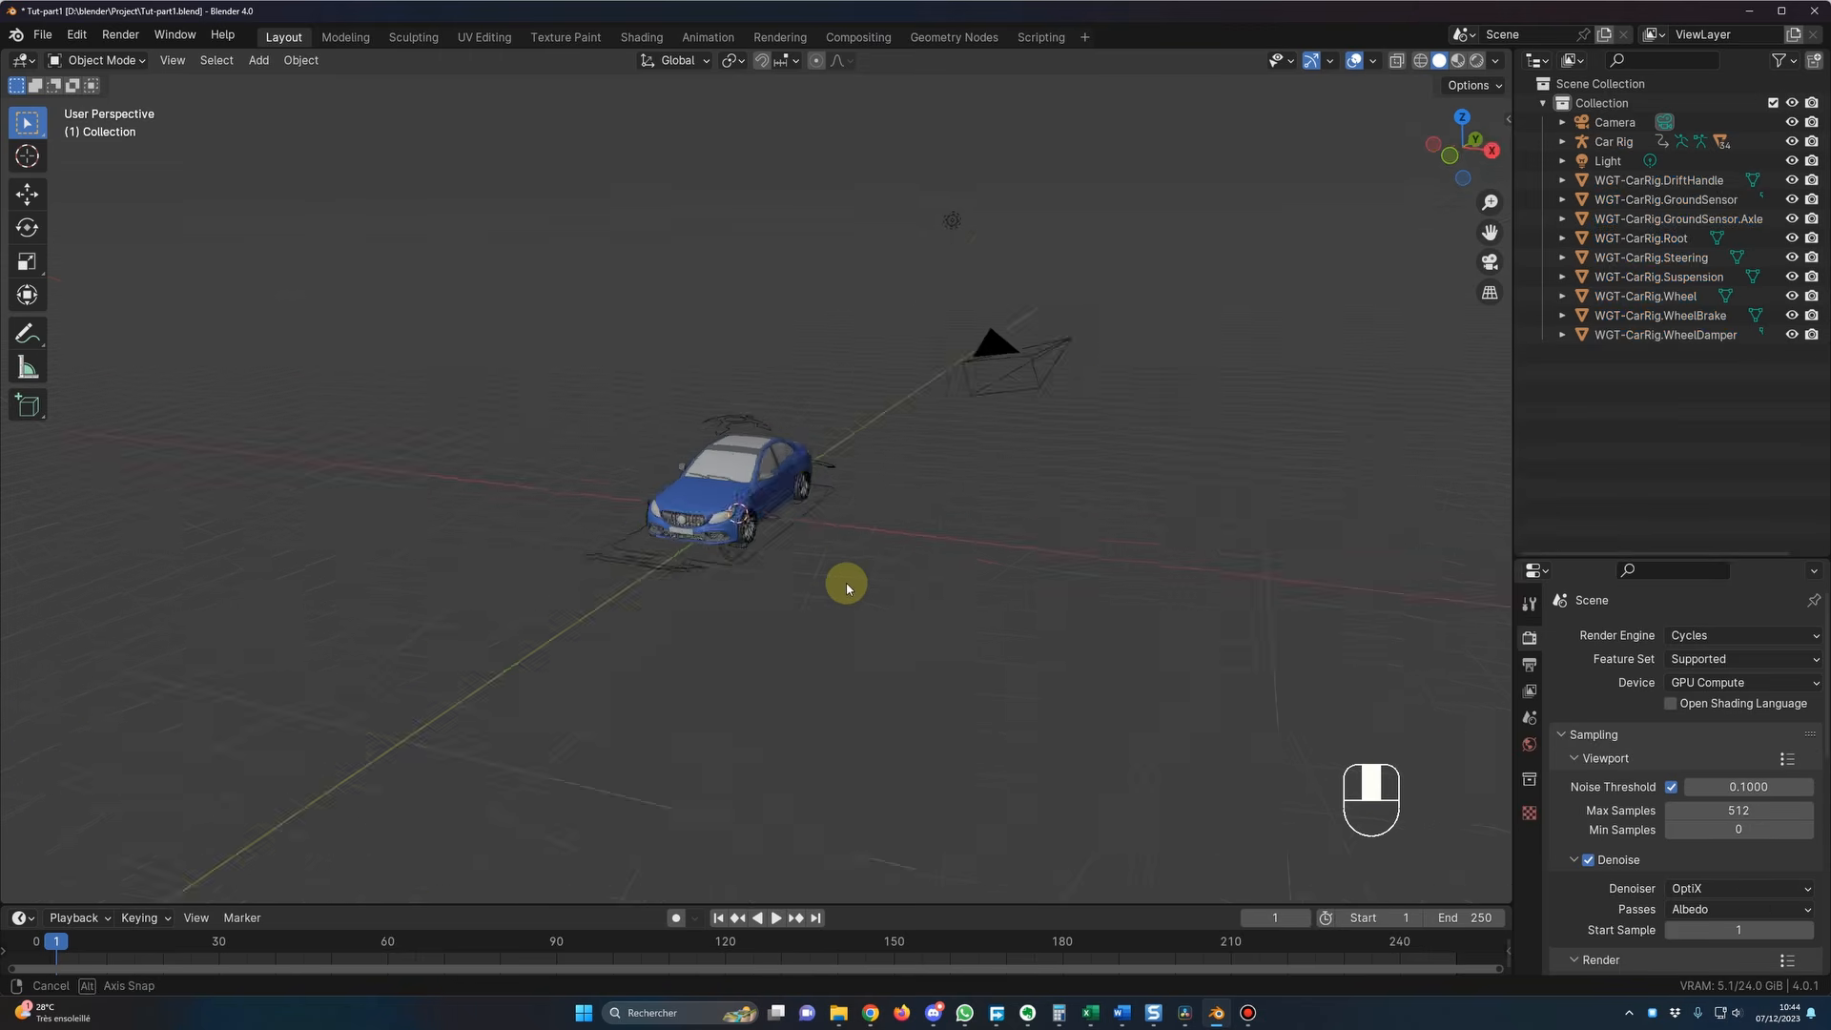
middle_drag(842, 581, 948, 573)
scroll(832, 596, up, 2)
Step: Create a new collection under the Scene Collection and name it ND
shift+click(1627, 186)
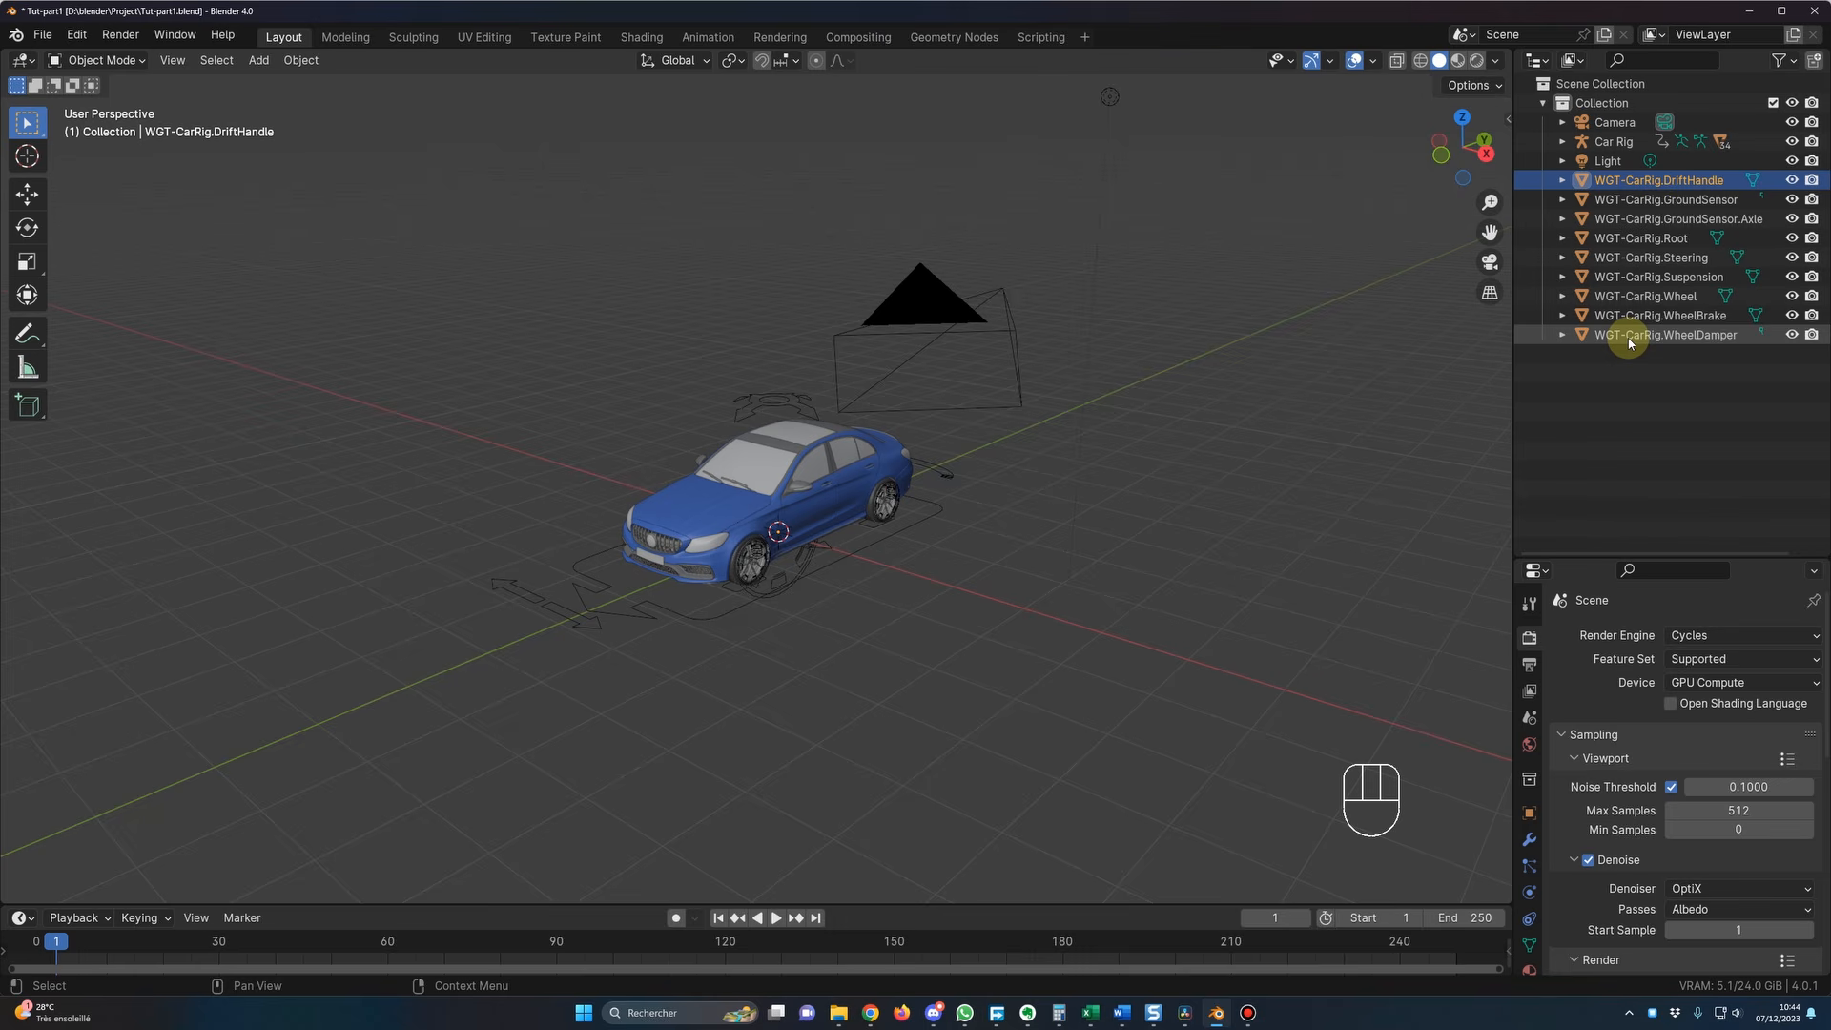
click(1602, 393)
right_click(1603, 398)
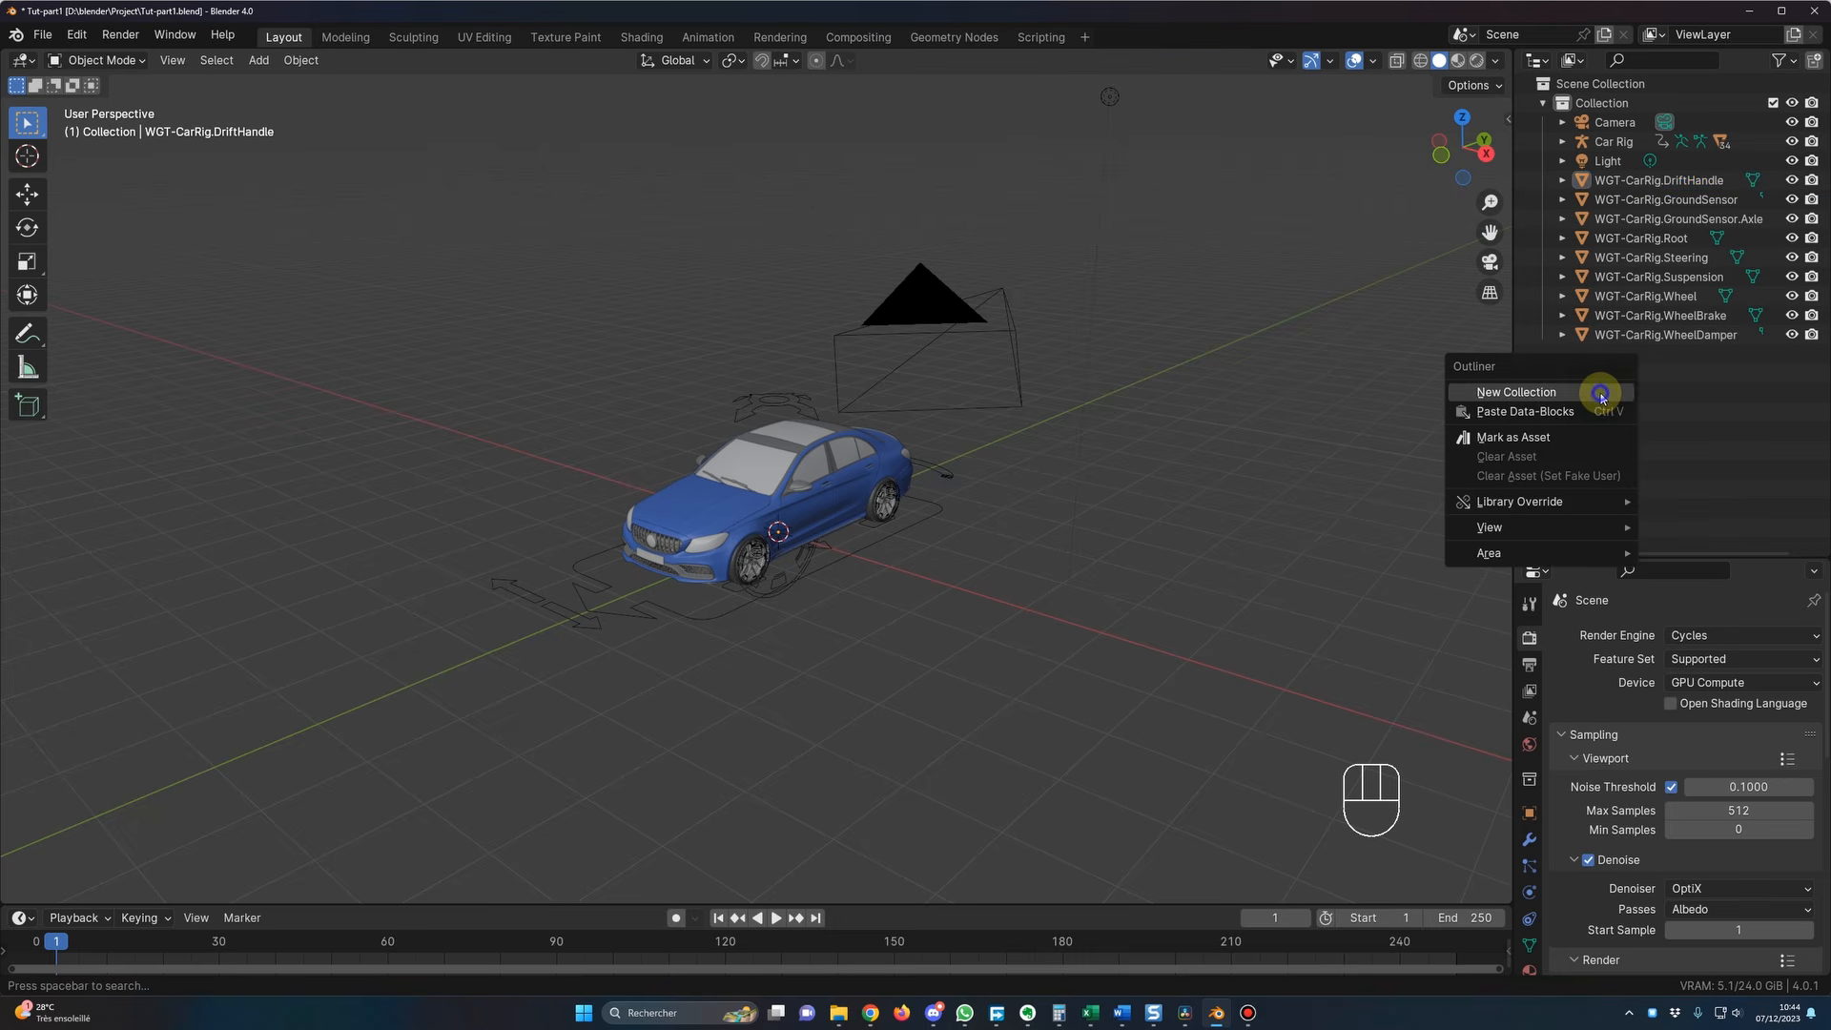
click(1558, 395)
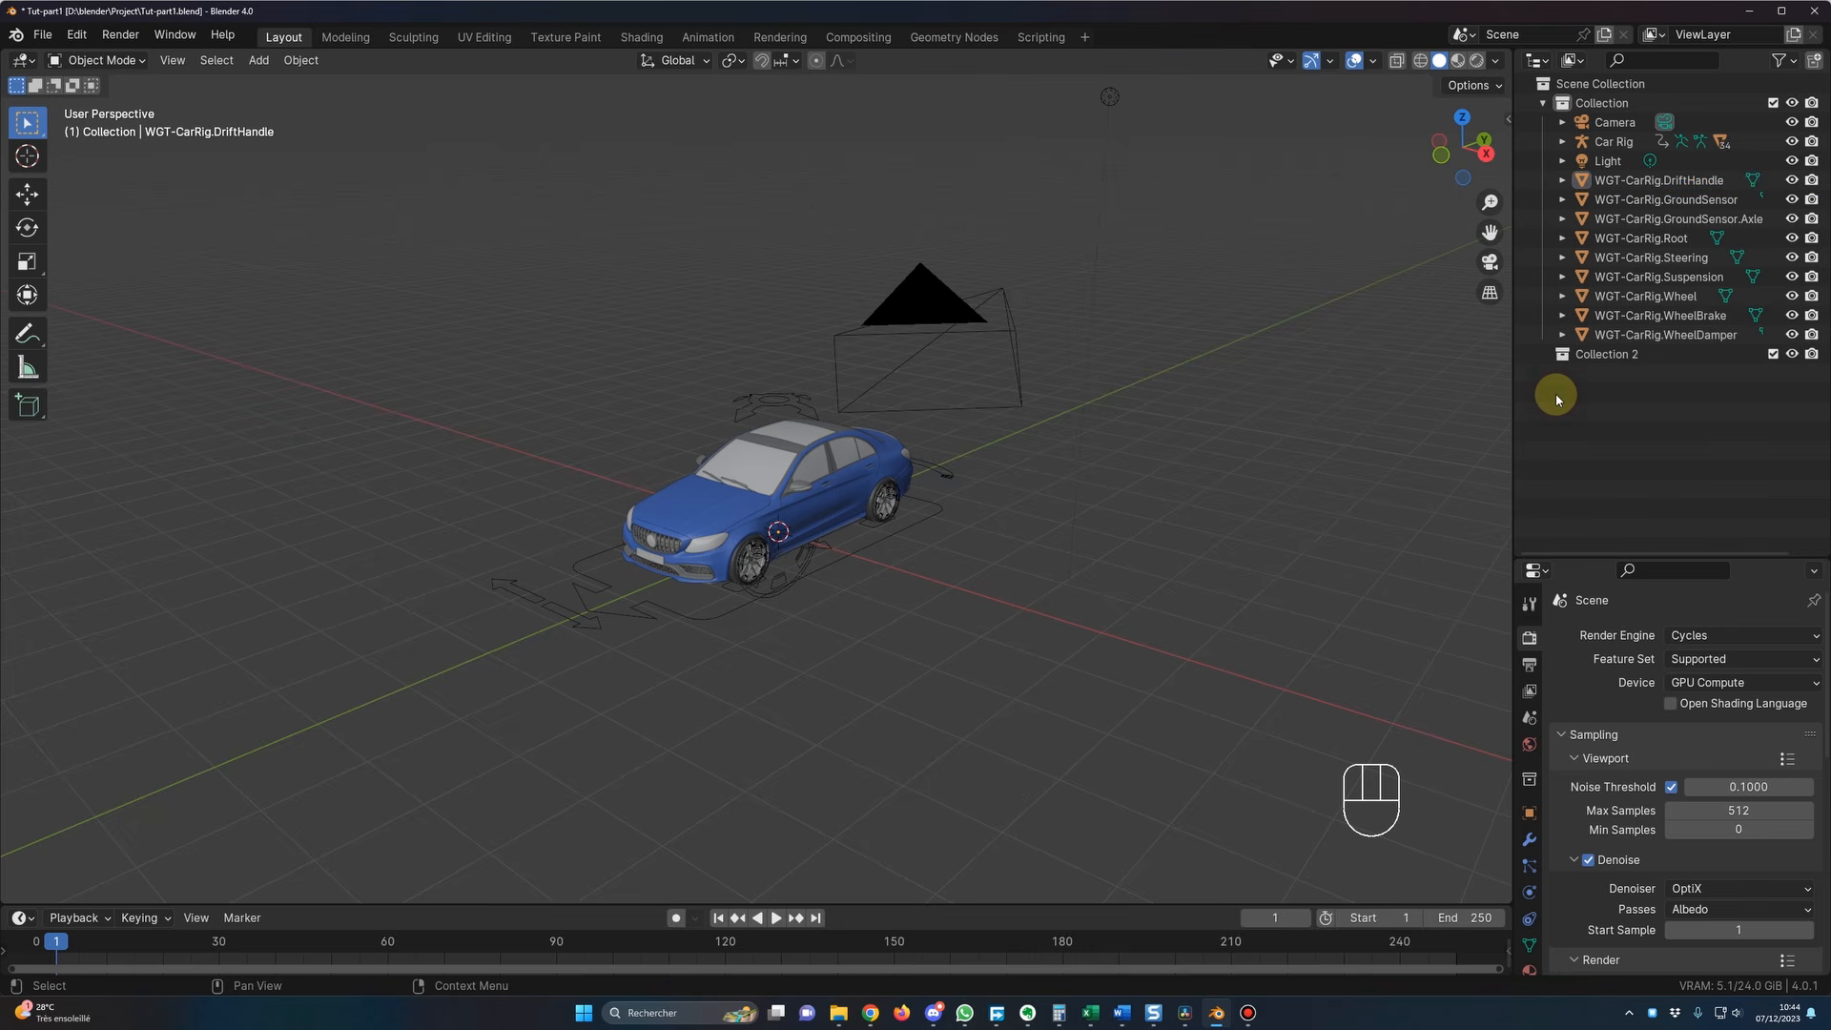
double_click(1621, 355)
text(ND)
key(Return)
Step: Move all WGT-CarRig objects, DriftHandle through WheelDamper, into the ND collection and exclude that collection from the view layer
click(1633, 335)
shift+click(1640, 183)
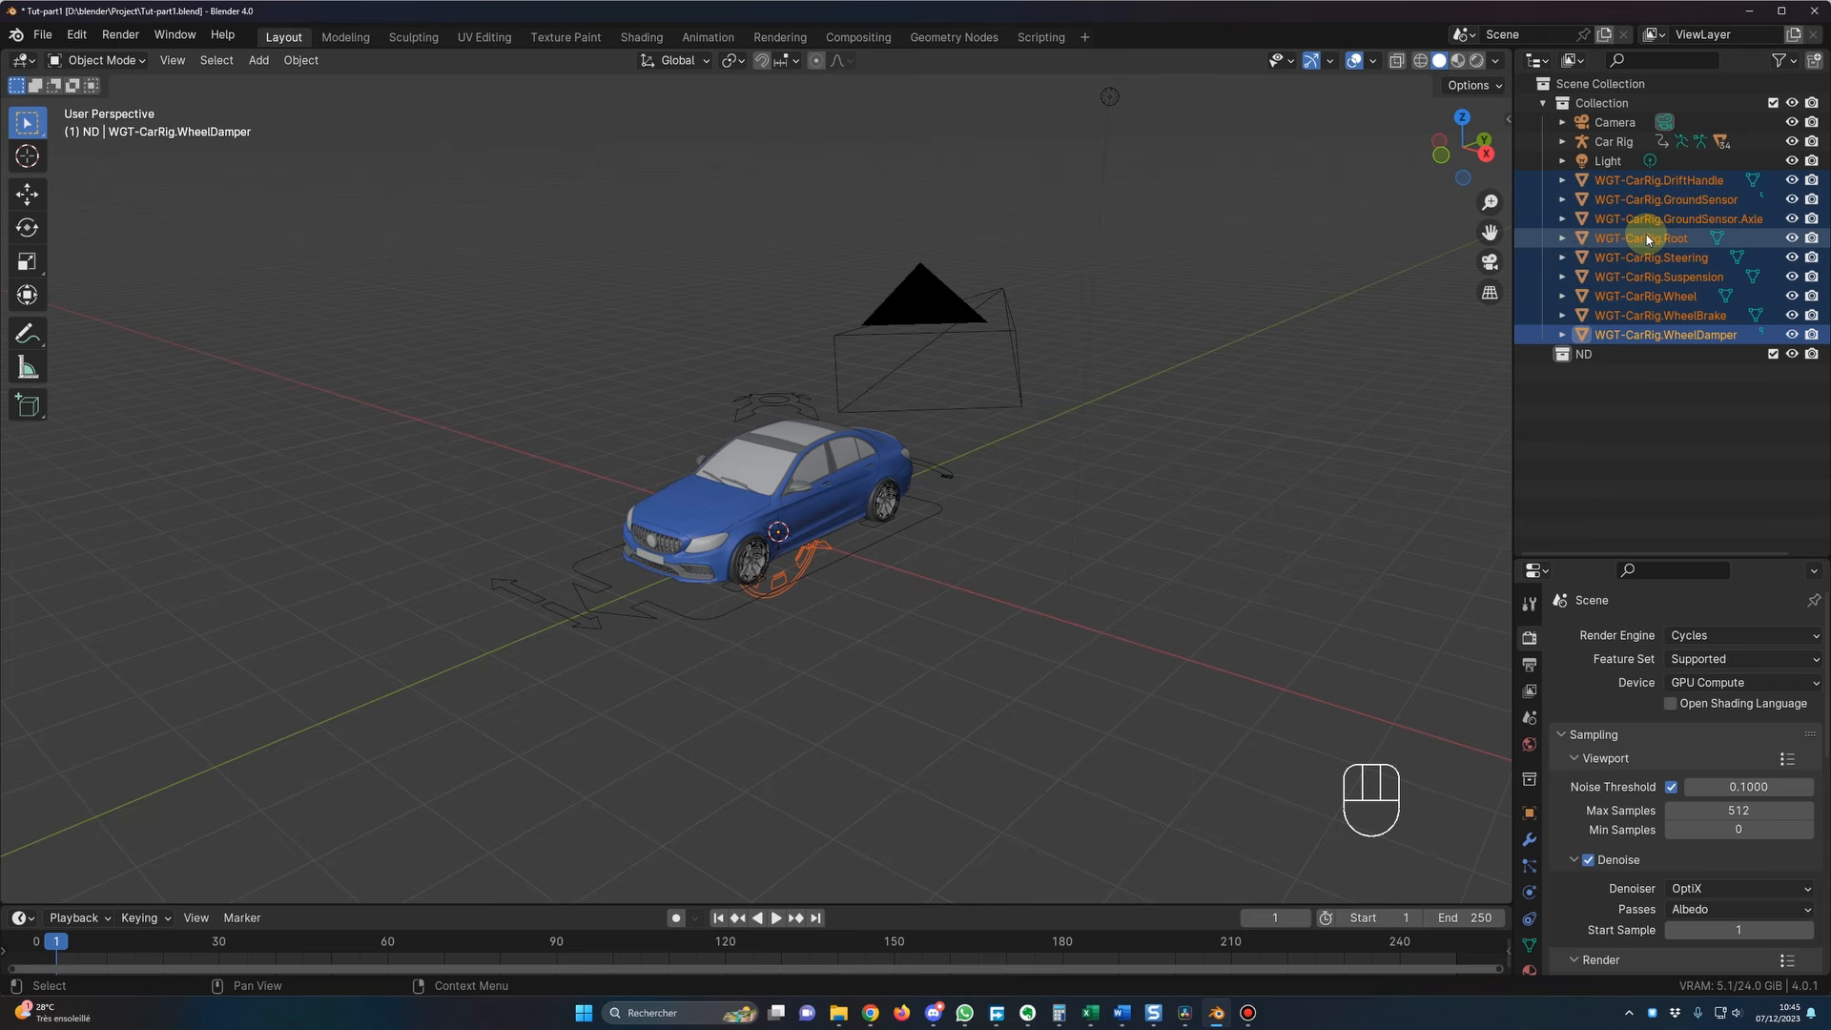
key(m)
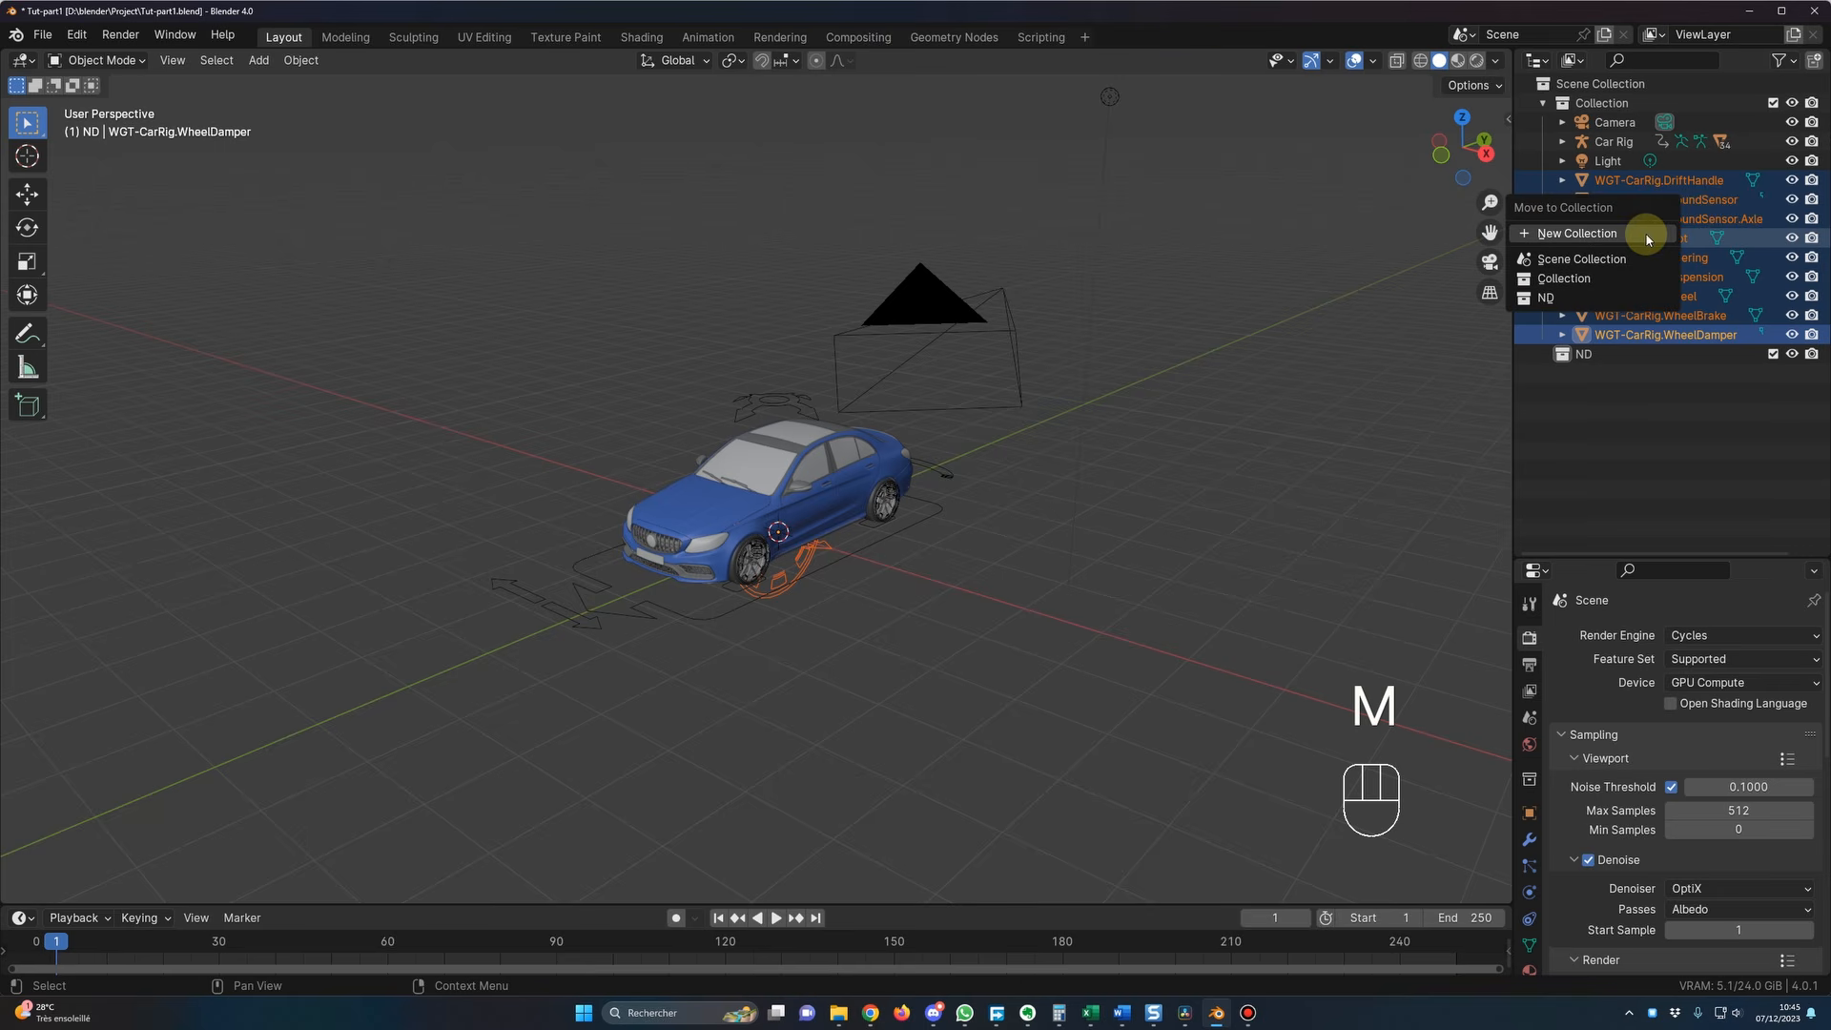
click(1553, 298)
click(1543, 180)
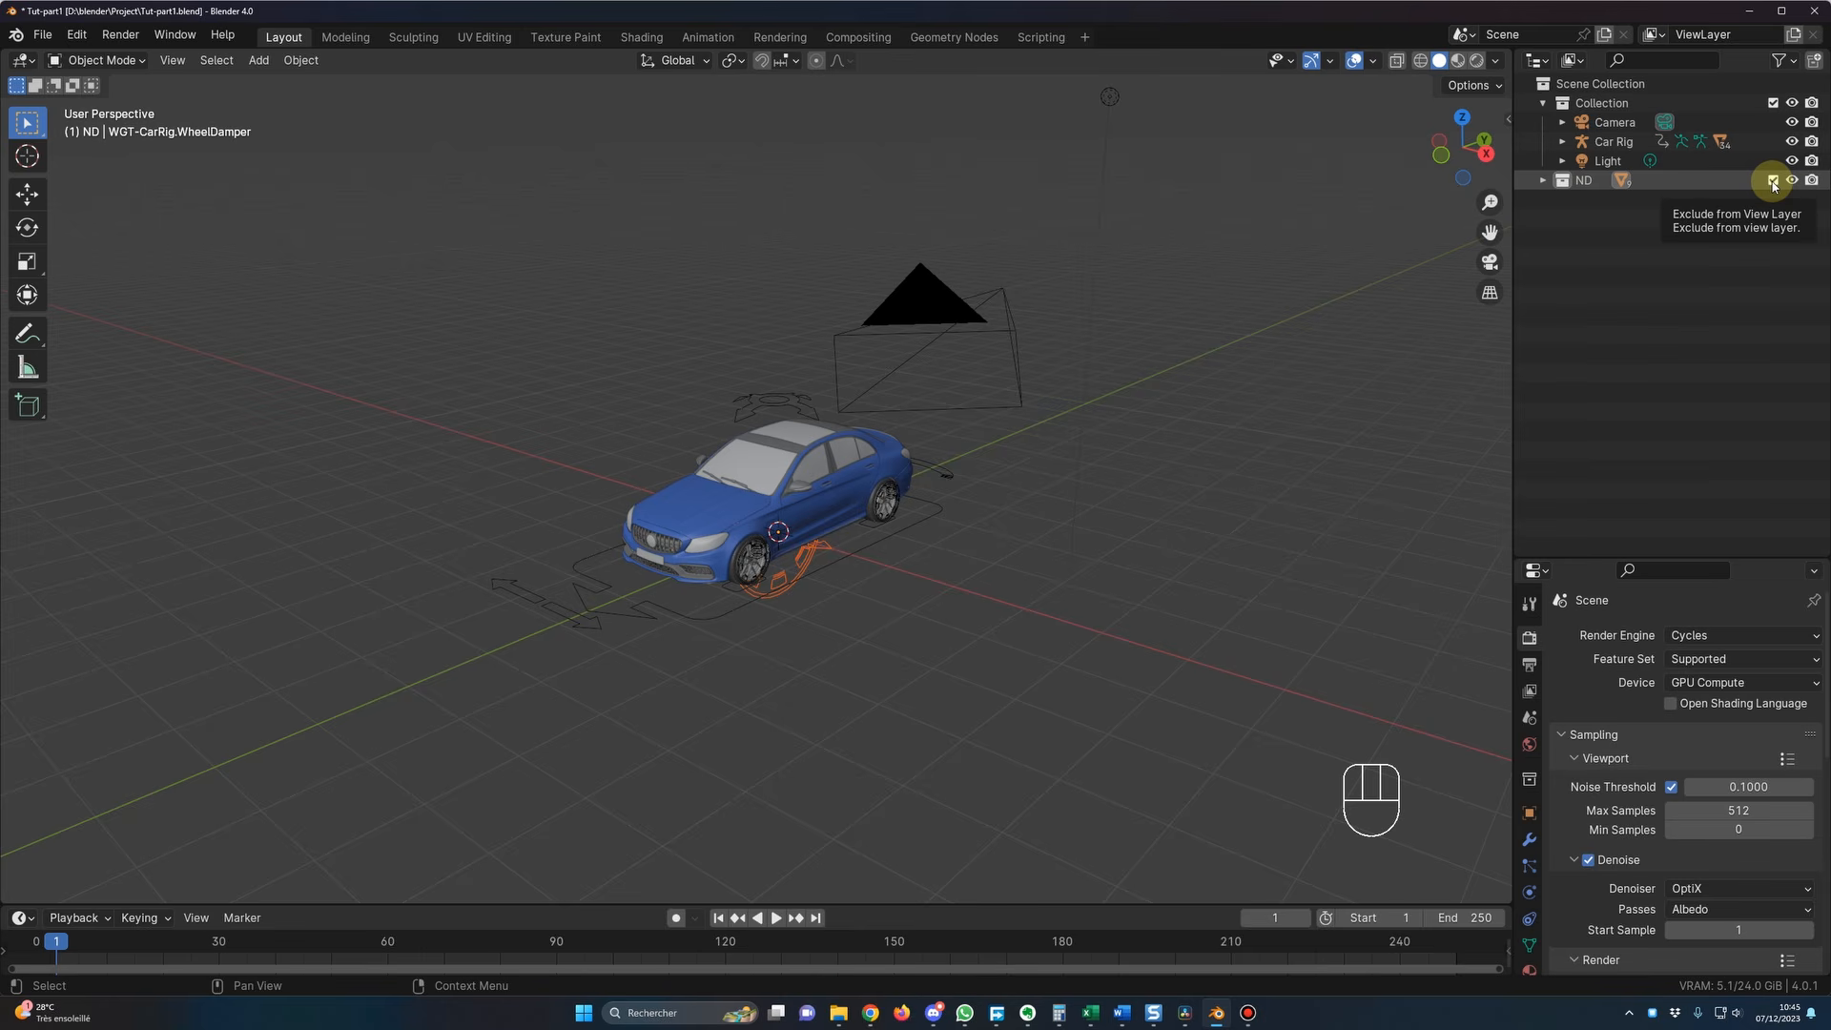
click(1774, 181)
mouse_move(915, 592)
middle_down()
mouse_move(1157, 605)
mouse_move(942, 611)
middle_up()
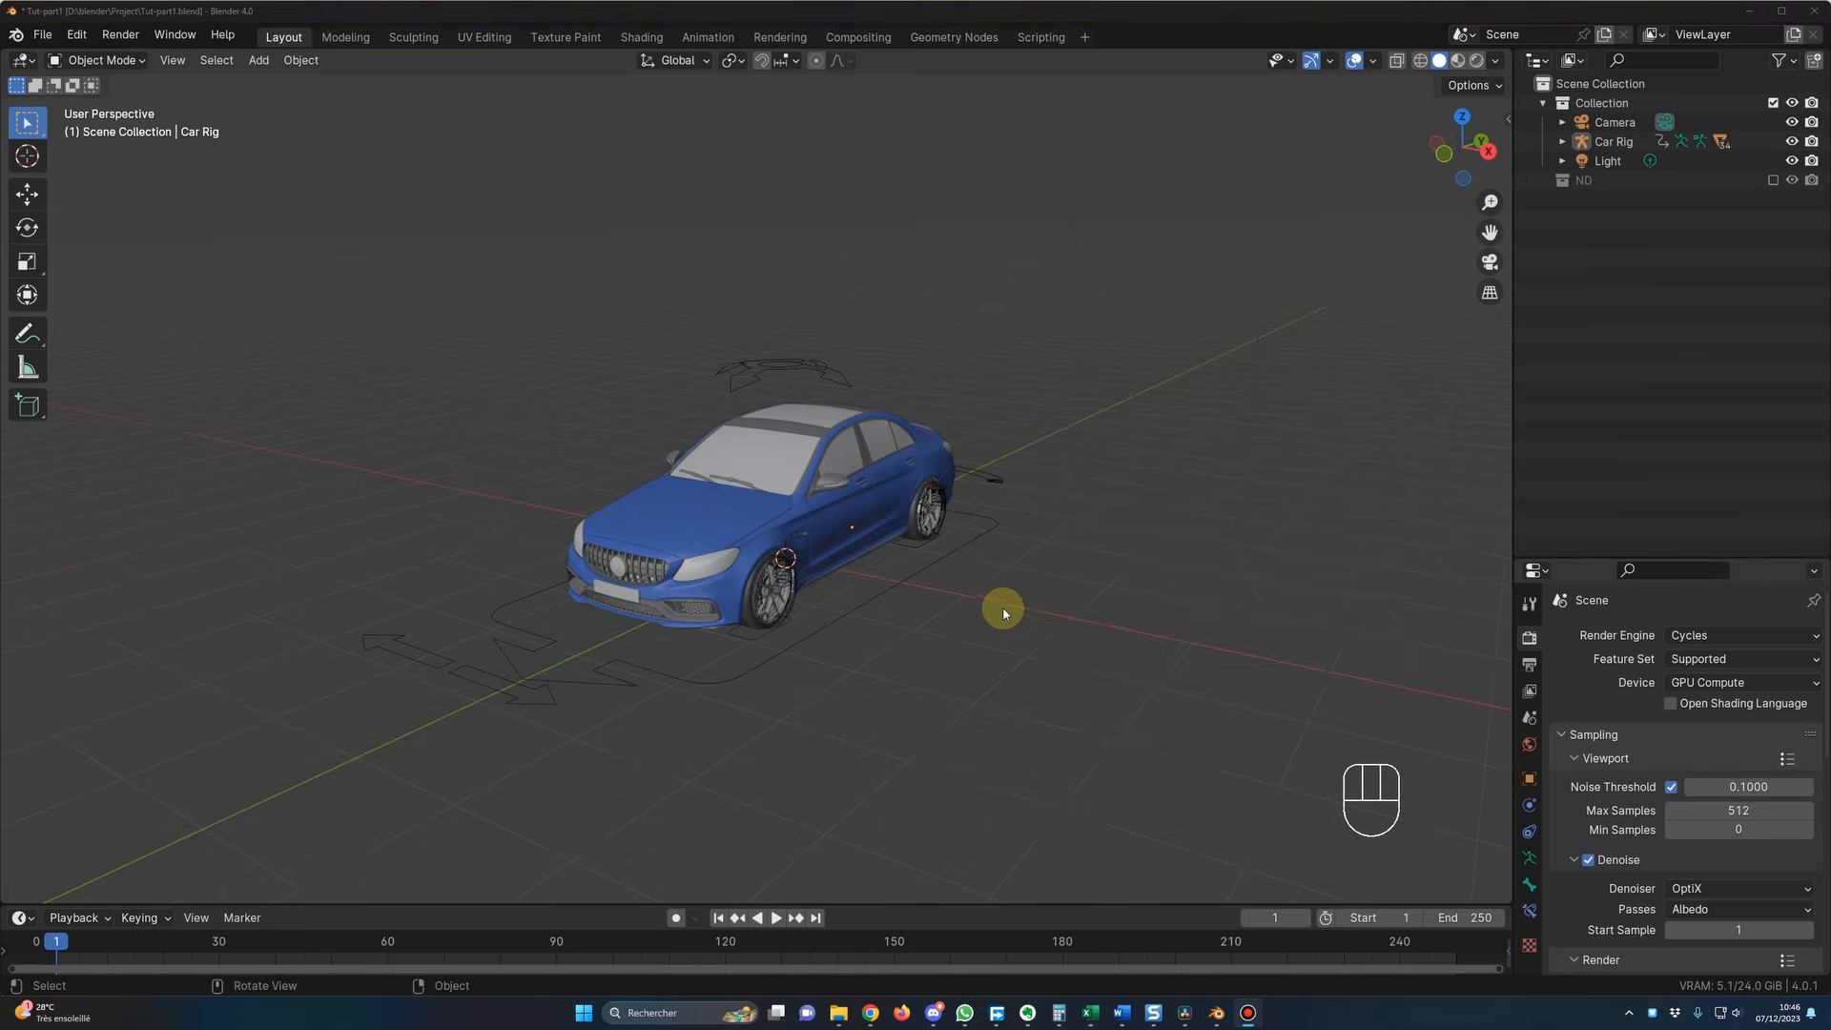
Step: Put the car rig in Pose Mode and try moving the Suspension control above the roof, then cancel the move
middle_drag(983, 613, 561, 544)
click(821, 362)
key(ctrl+Tab)
click(385, 665)
click(798, 376)
key(g)
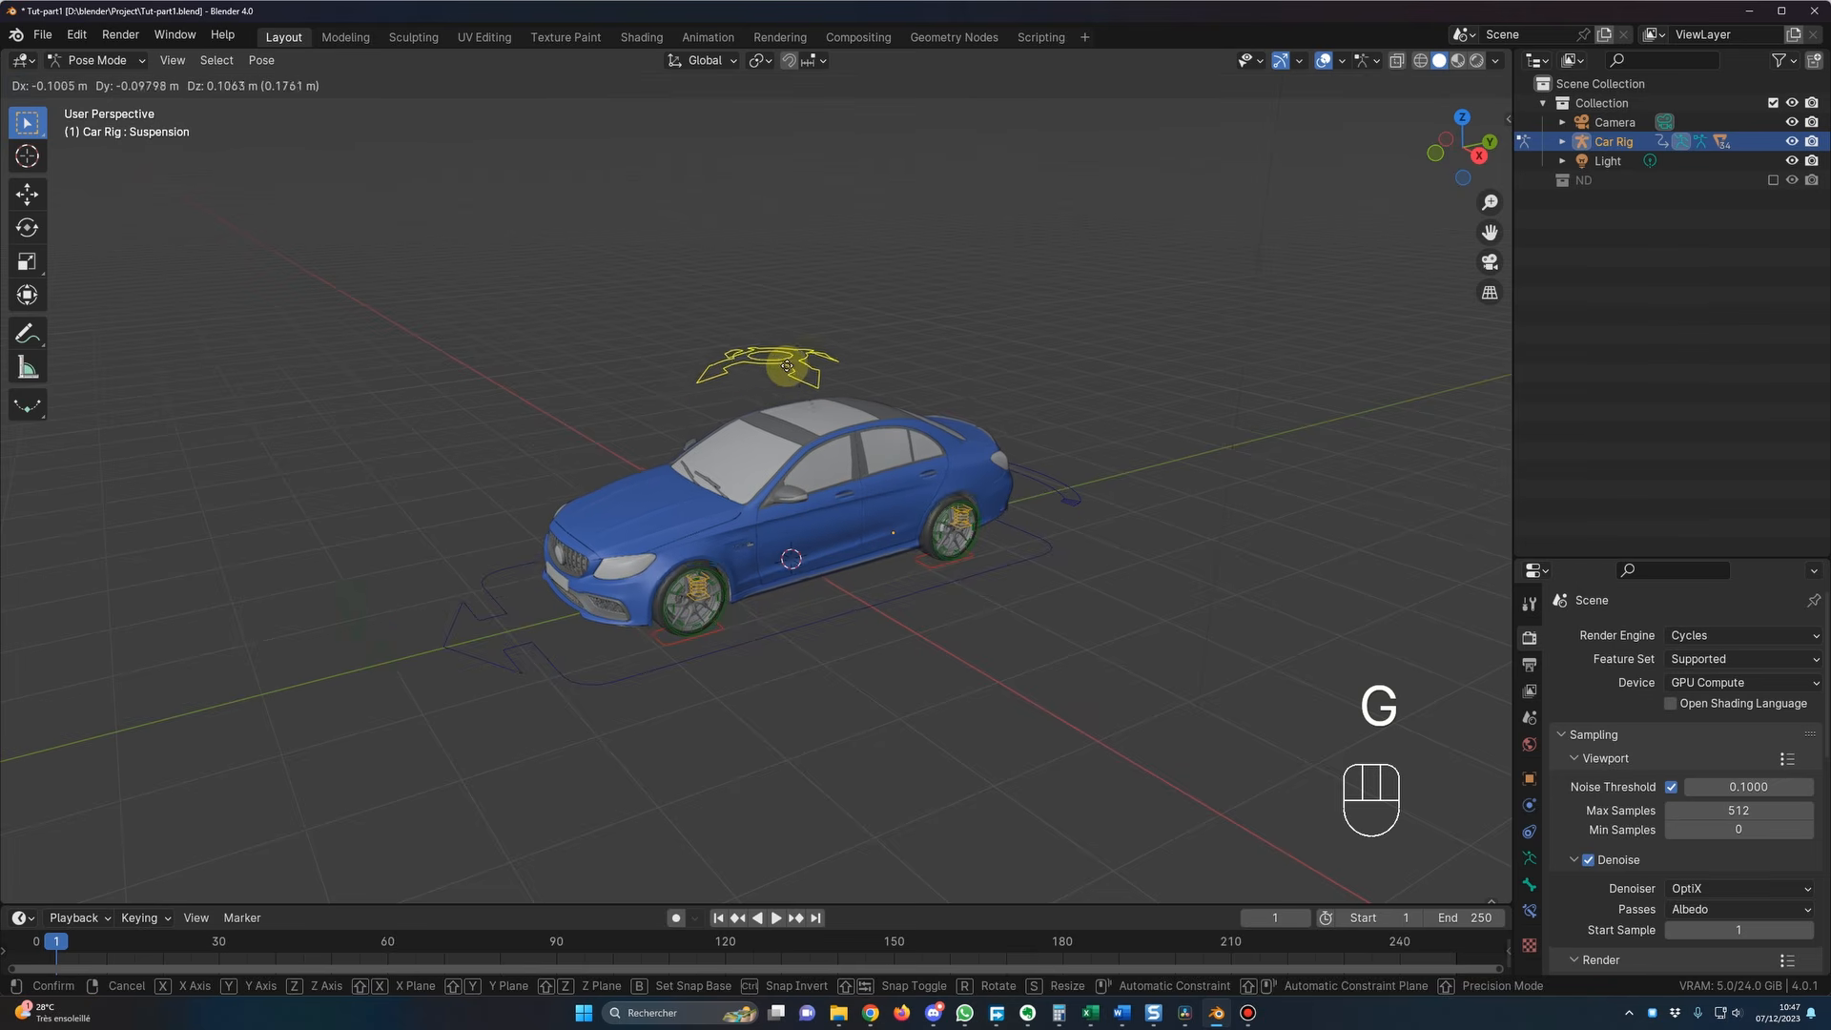
key(Escape)
scroll(916, 634, up, 3)
scroll(618, 713, down, 2)
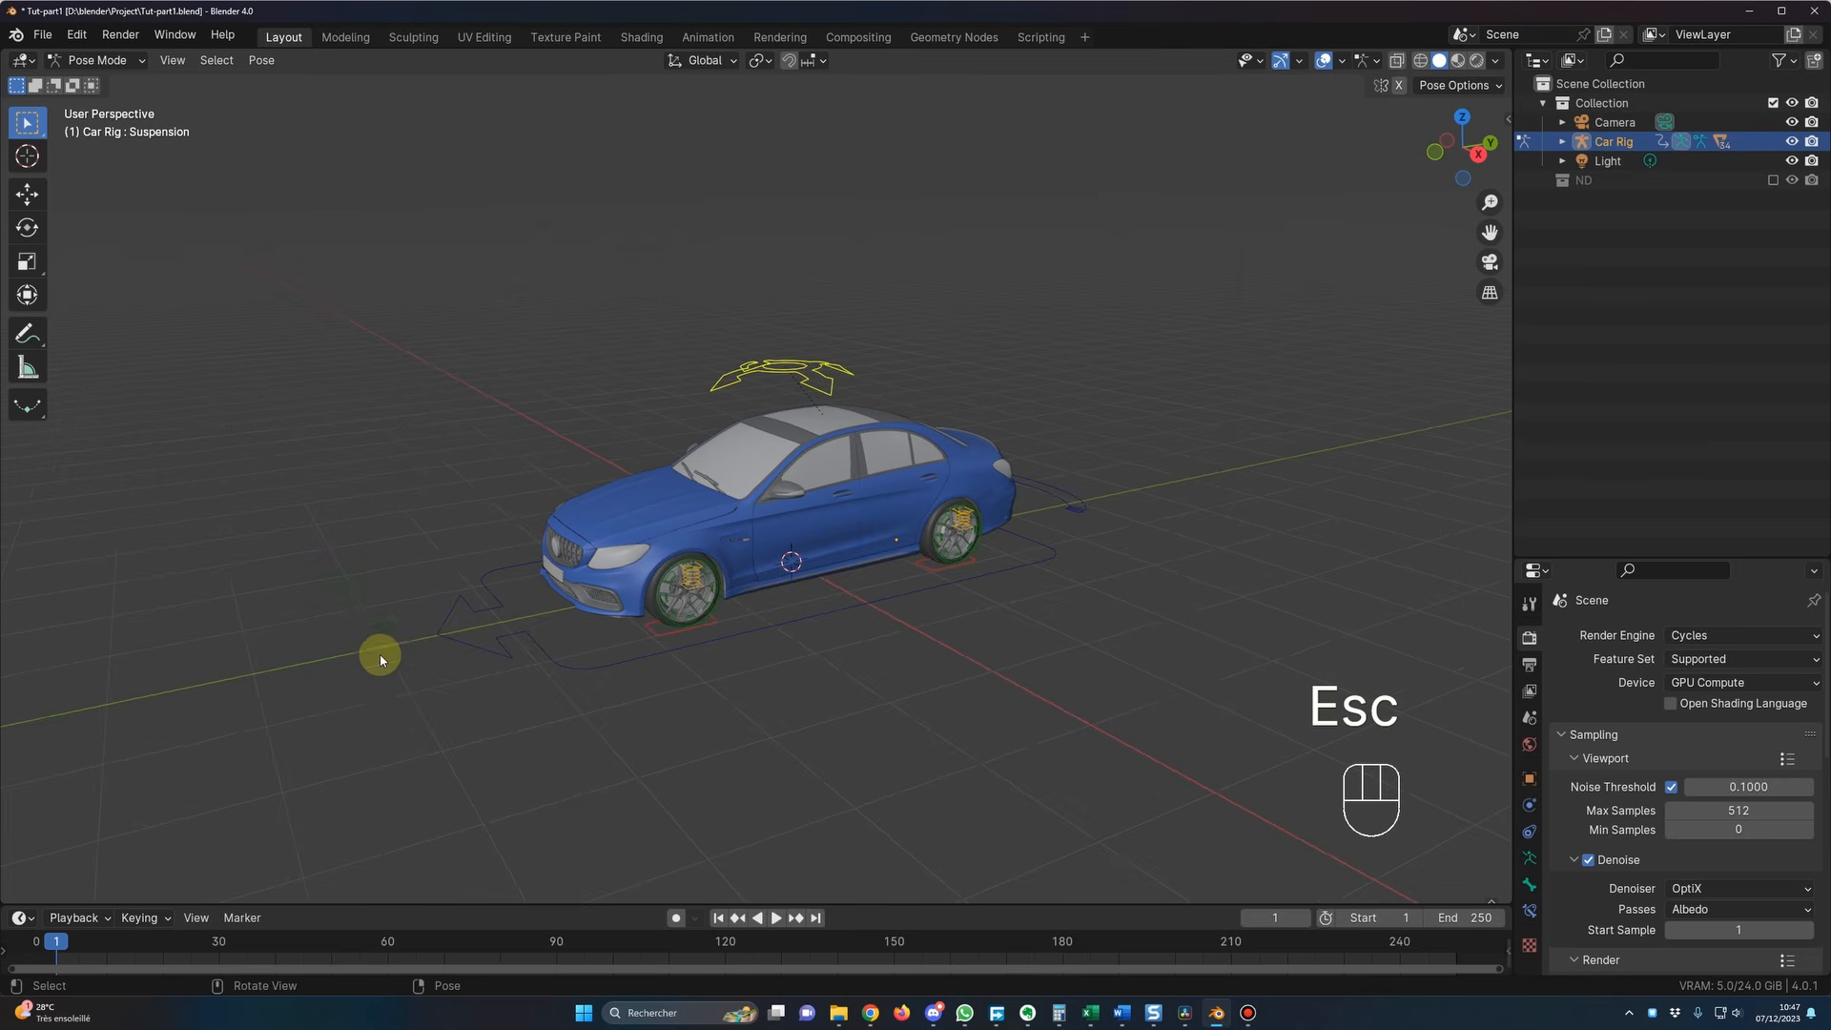
Step: Try moving the Steering control in front of the car to turn the front wheels, then cancel the move
click(349, 650)
key(g)
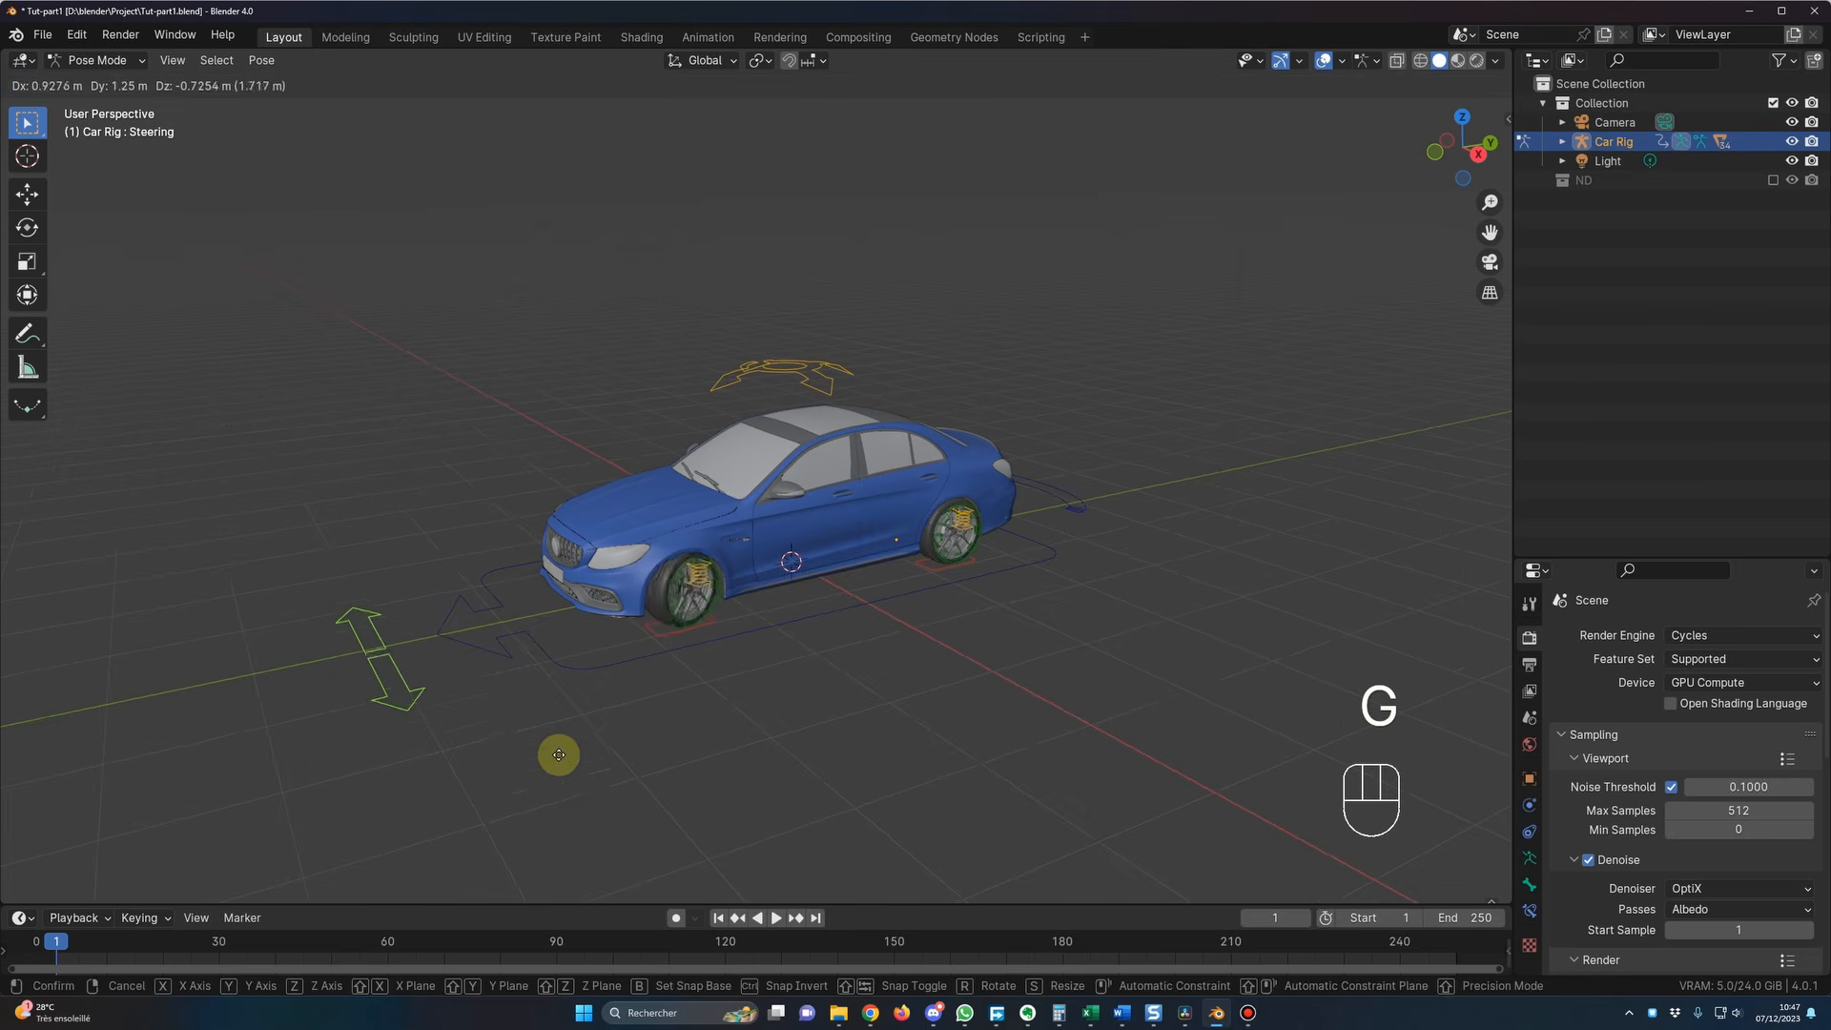
key(Escape)
Step: Try moving the front-left wheel damper control and return the car rig to Object Mode
click(552, 601)
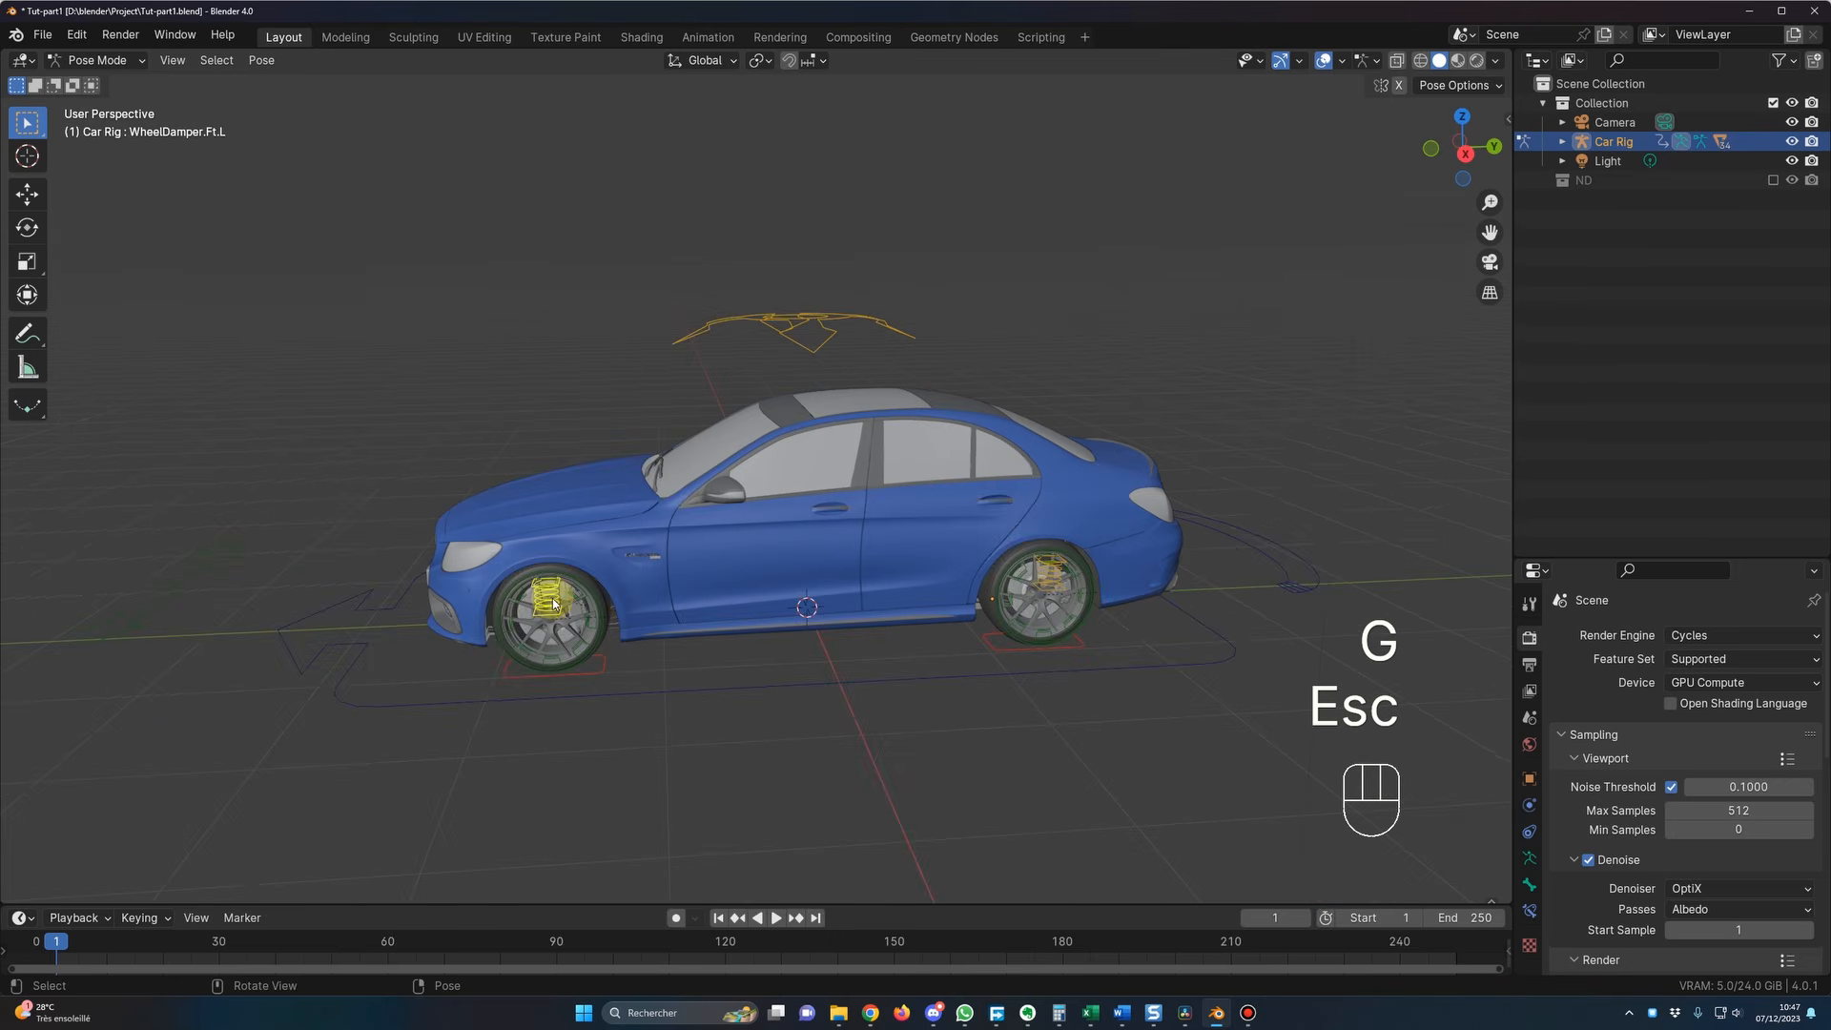
key(g)
click(896, 667)
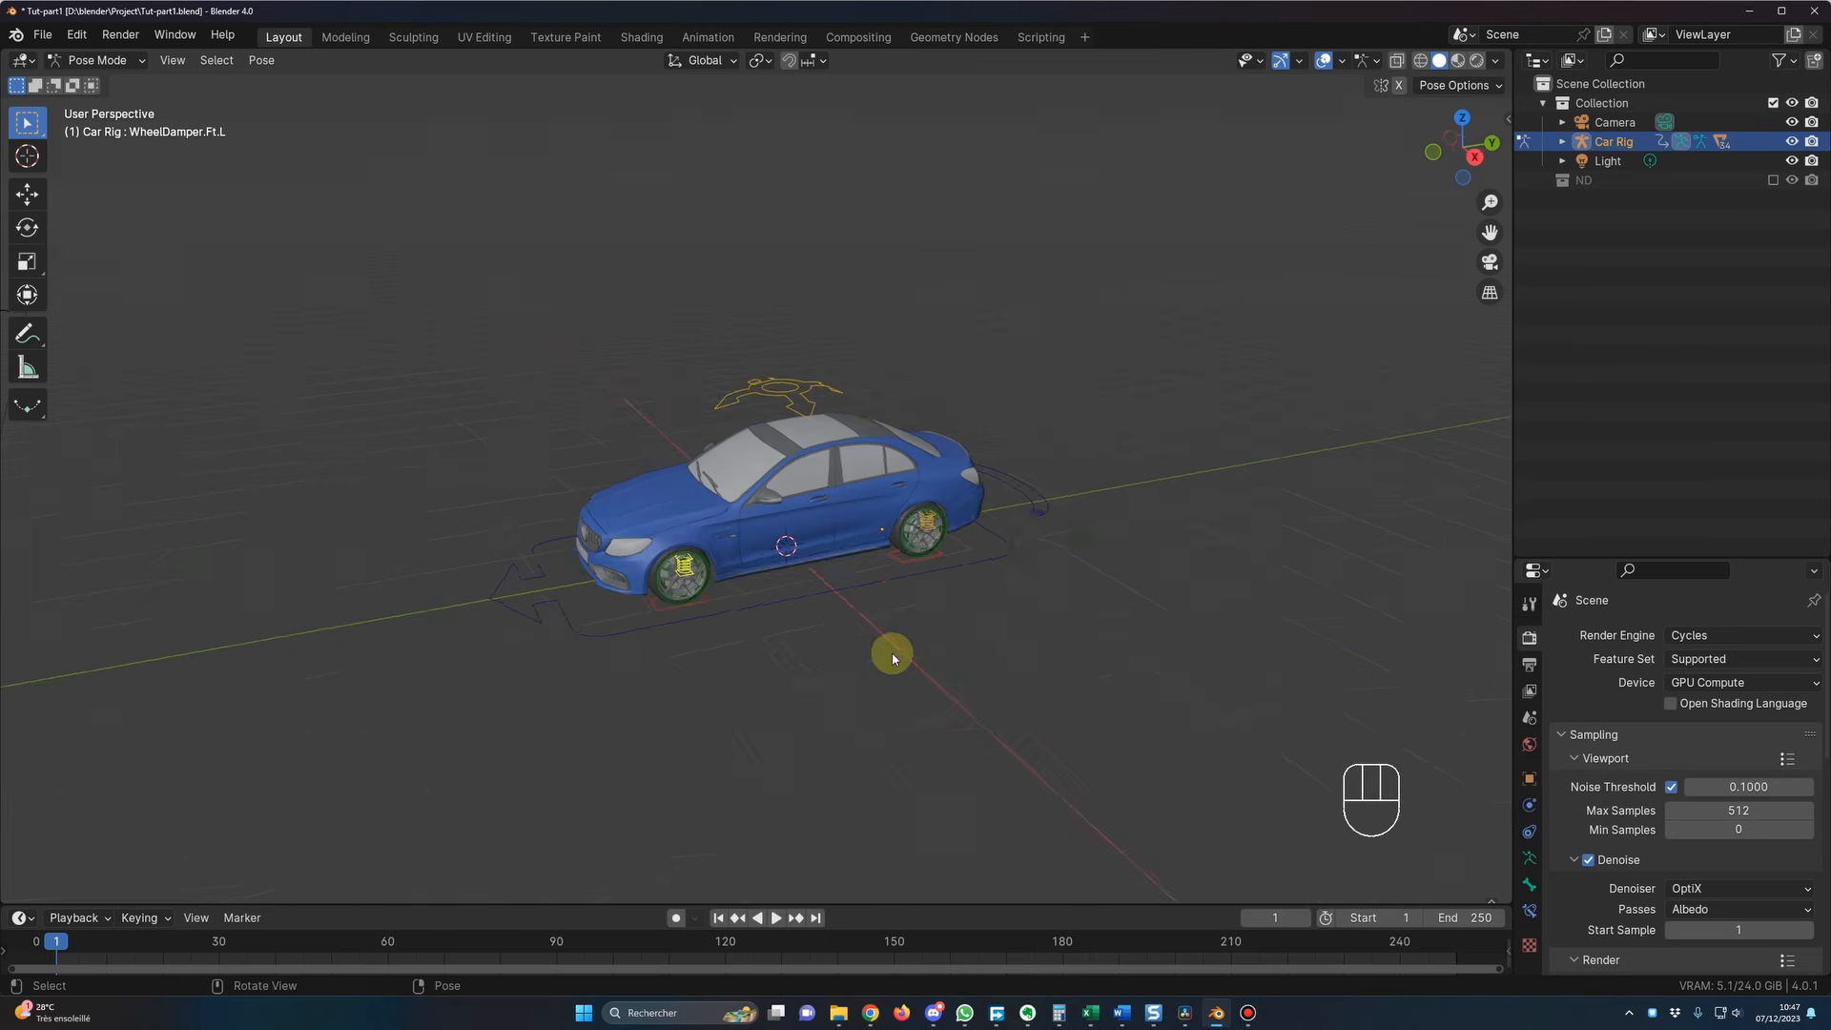
middle_drag(832, 624, 878, 663)
key(ctrl+Tab)
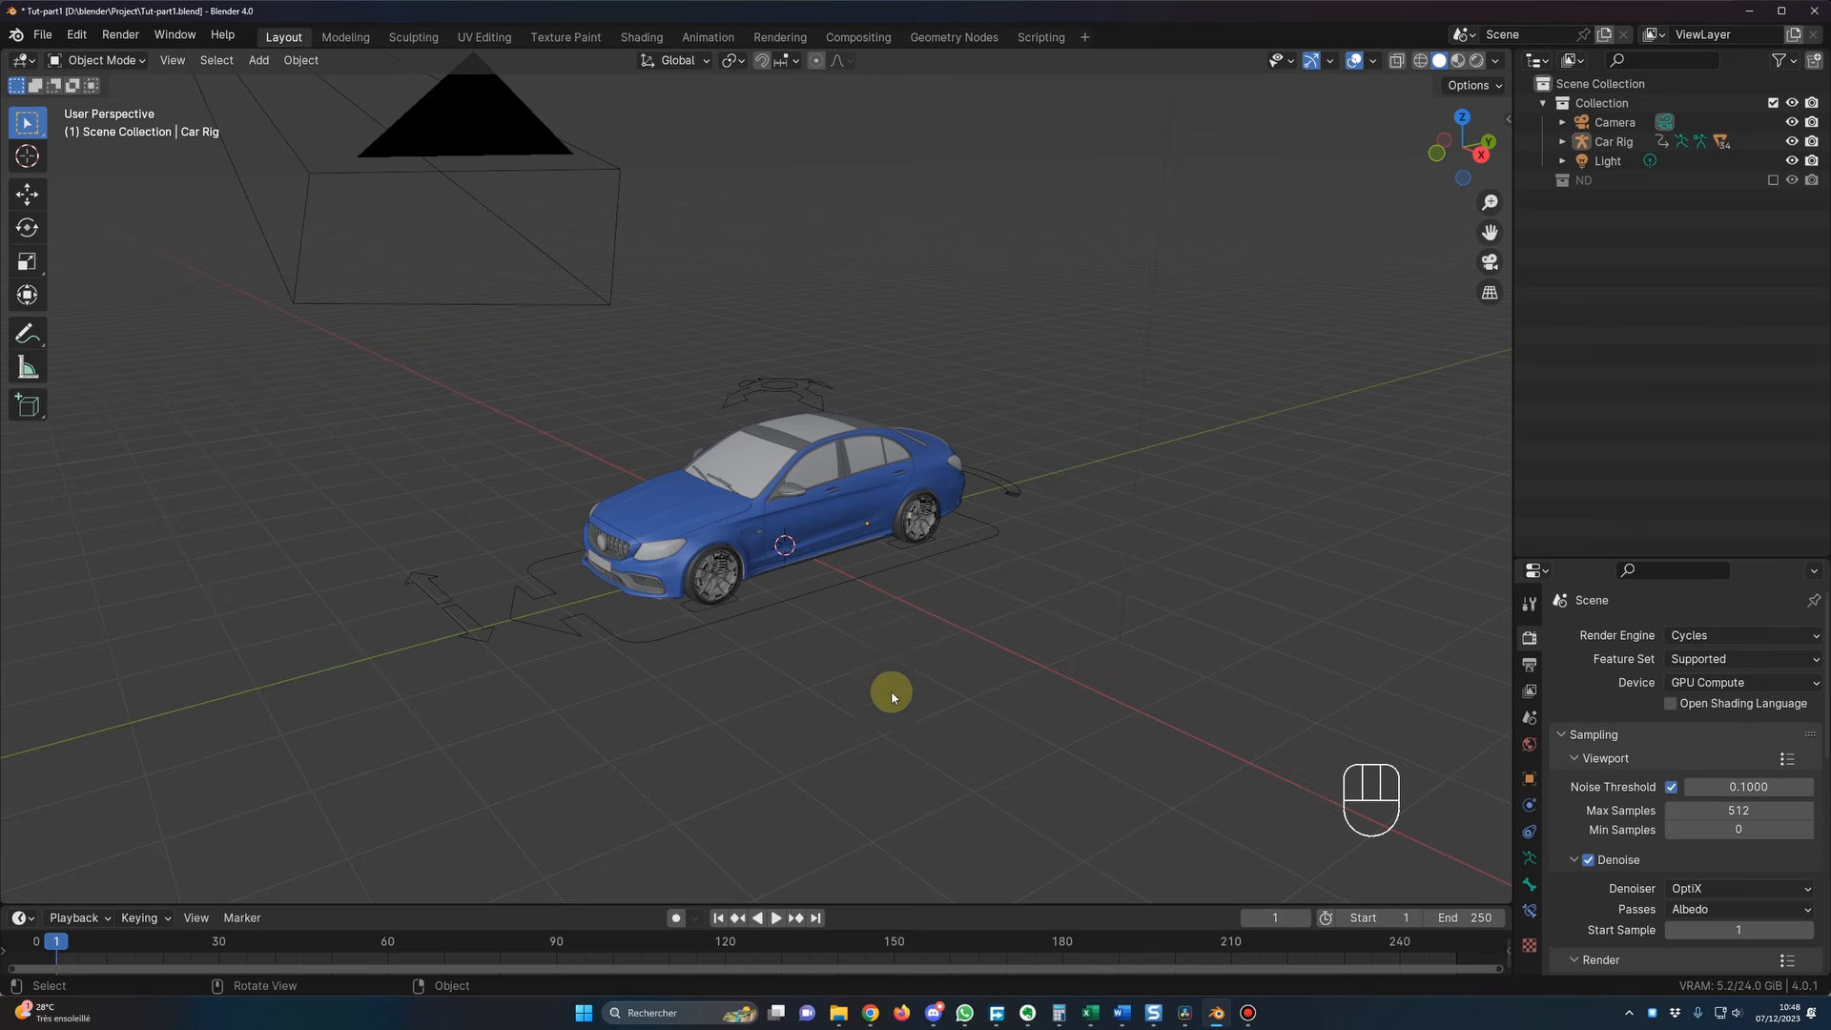
Step: Switch to Chrome and look over the rigacar.zip download section on the digicreatures Rigacar page
click(871, 1017)
click(941, 941)
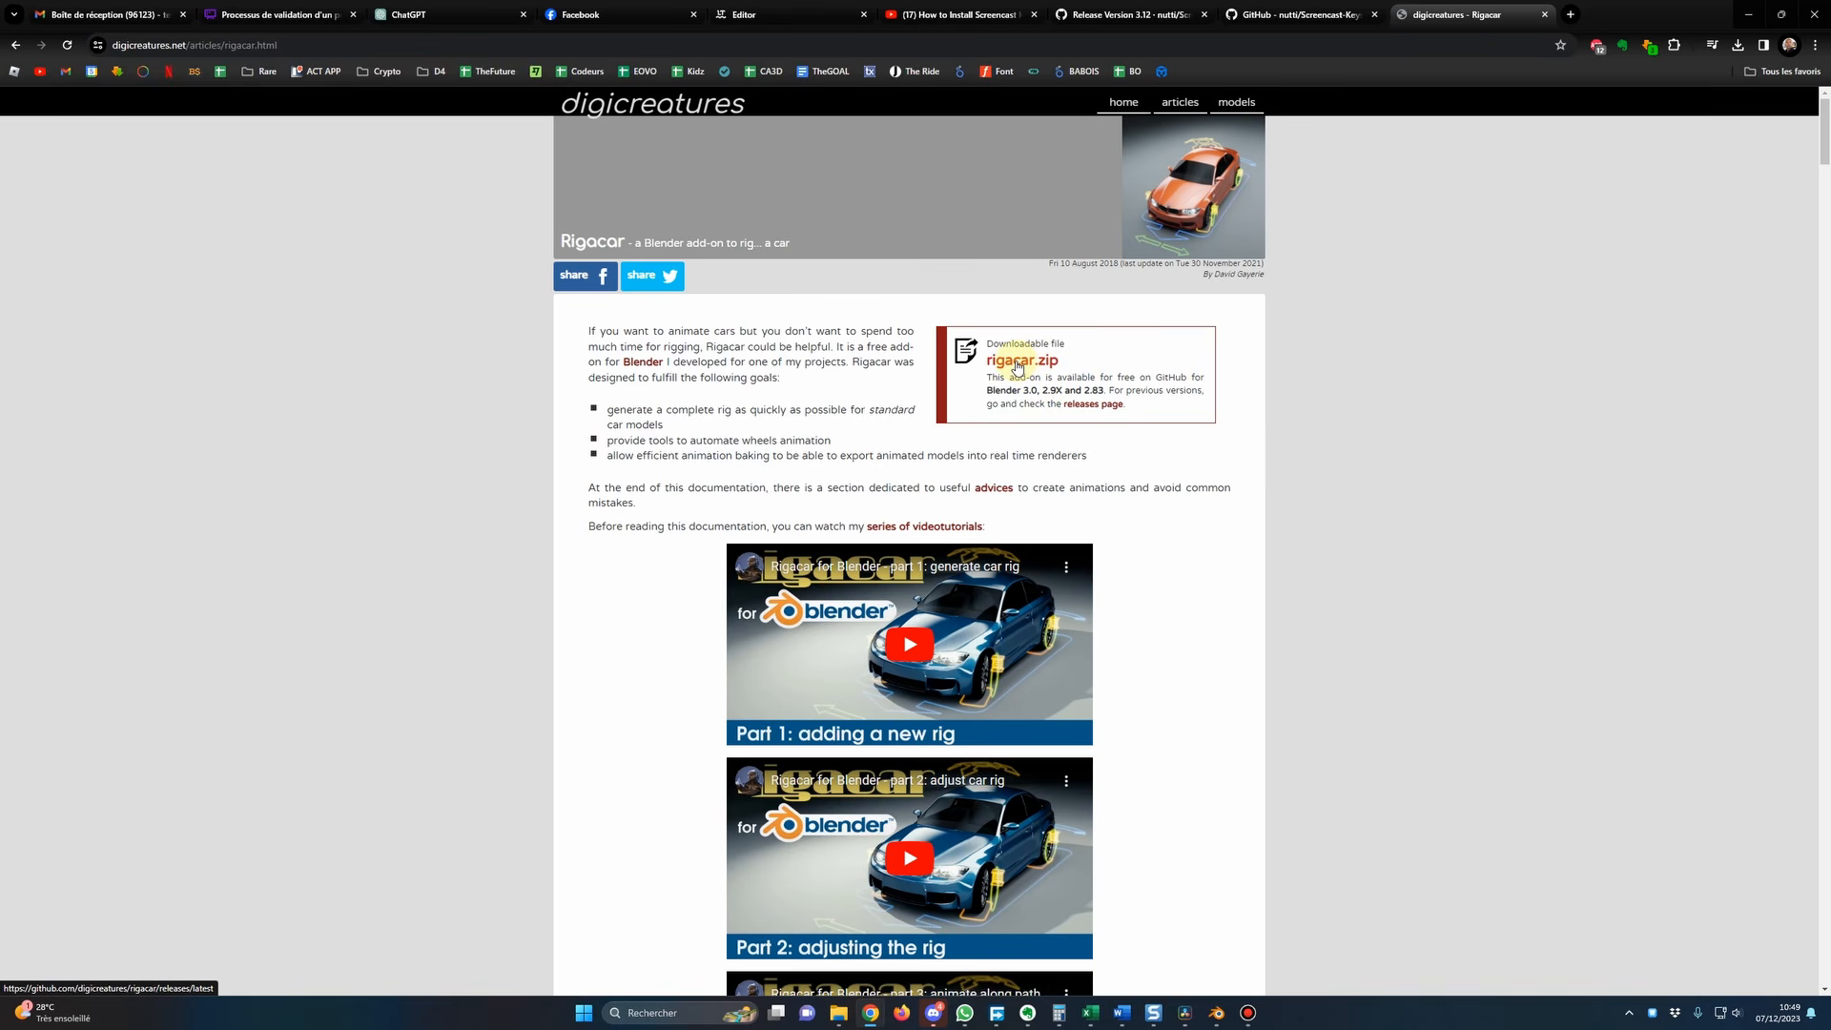
scroll(1172, 561, down, 2)
scroll(1172, 561, up, 2)
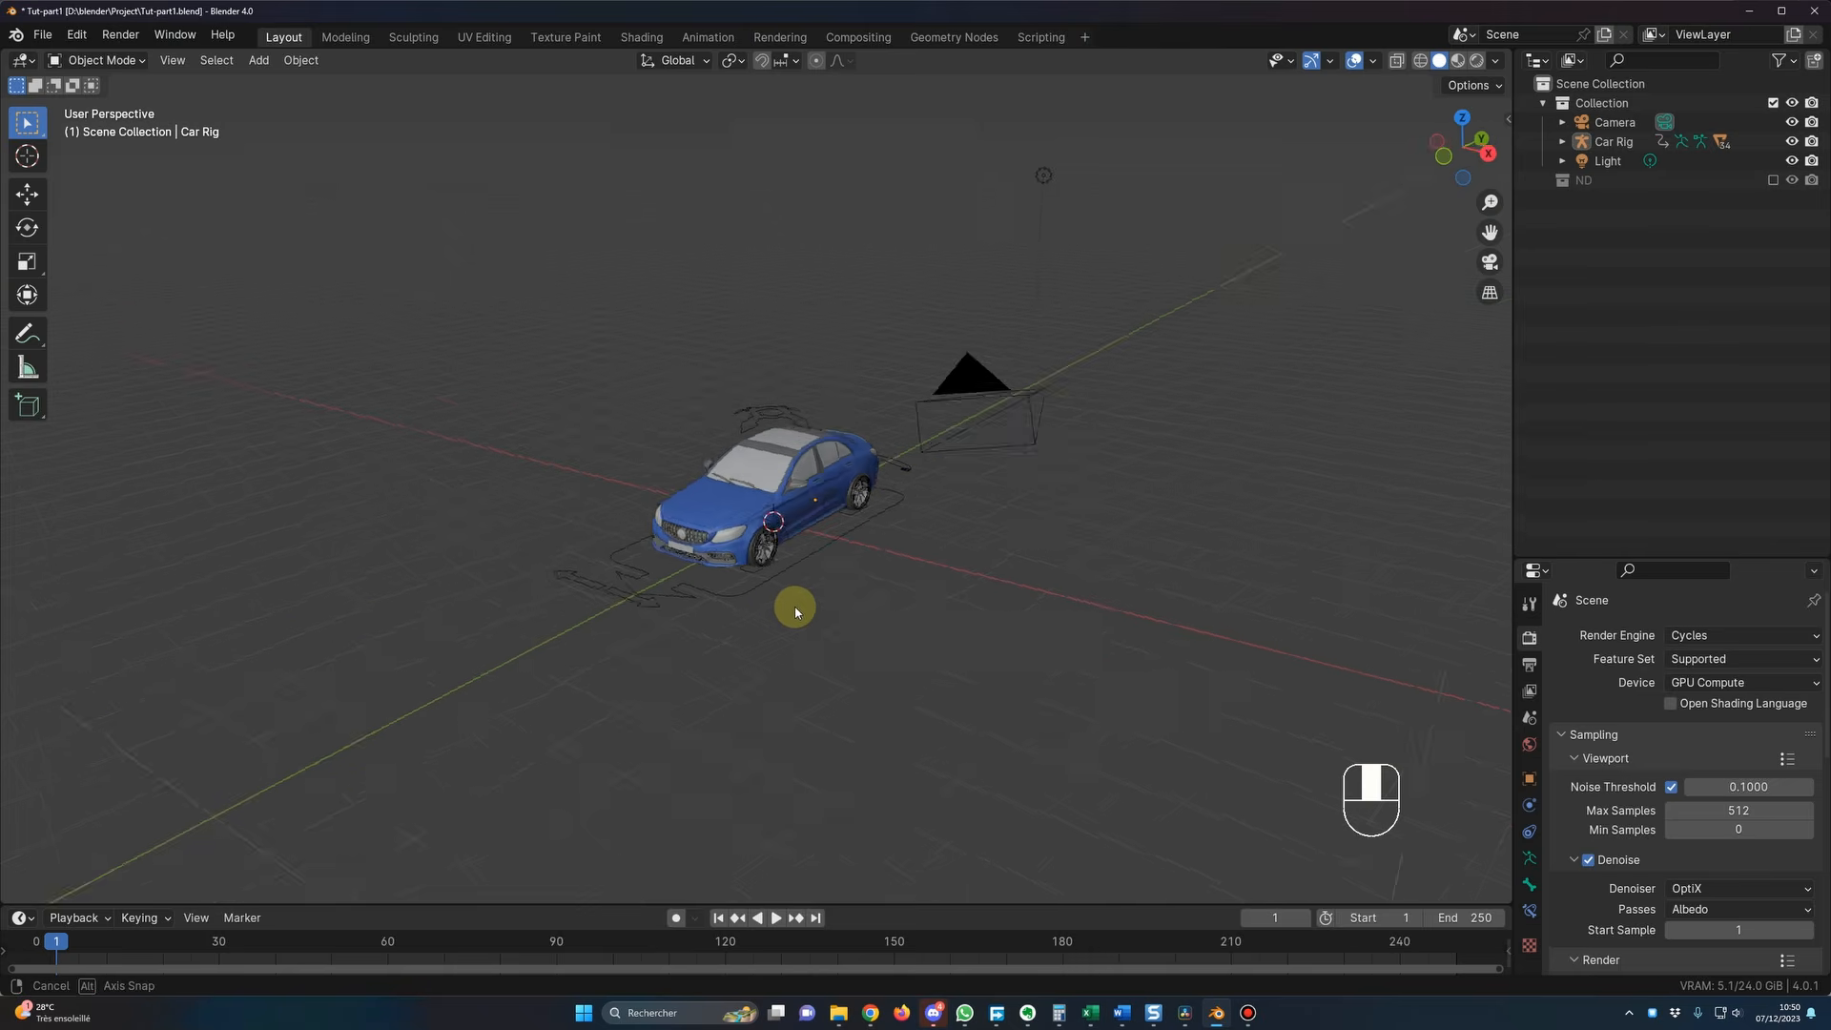
Step: In Blender's preferences, install the add-on rigacar-master-FIX.zip from the D:\blender\Plugins folder
middle_drag(789, 605, 768, 598)
scroll(766, 598, up, 2)
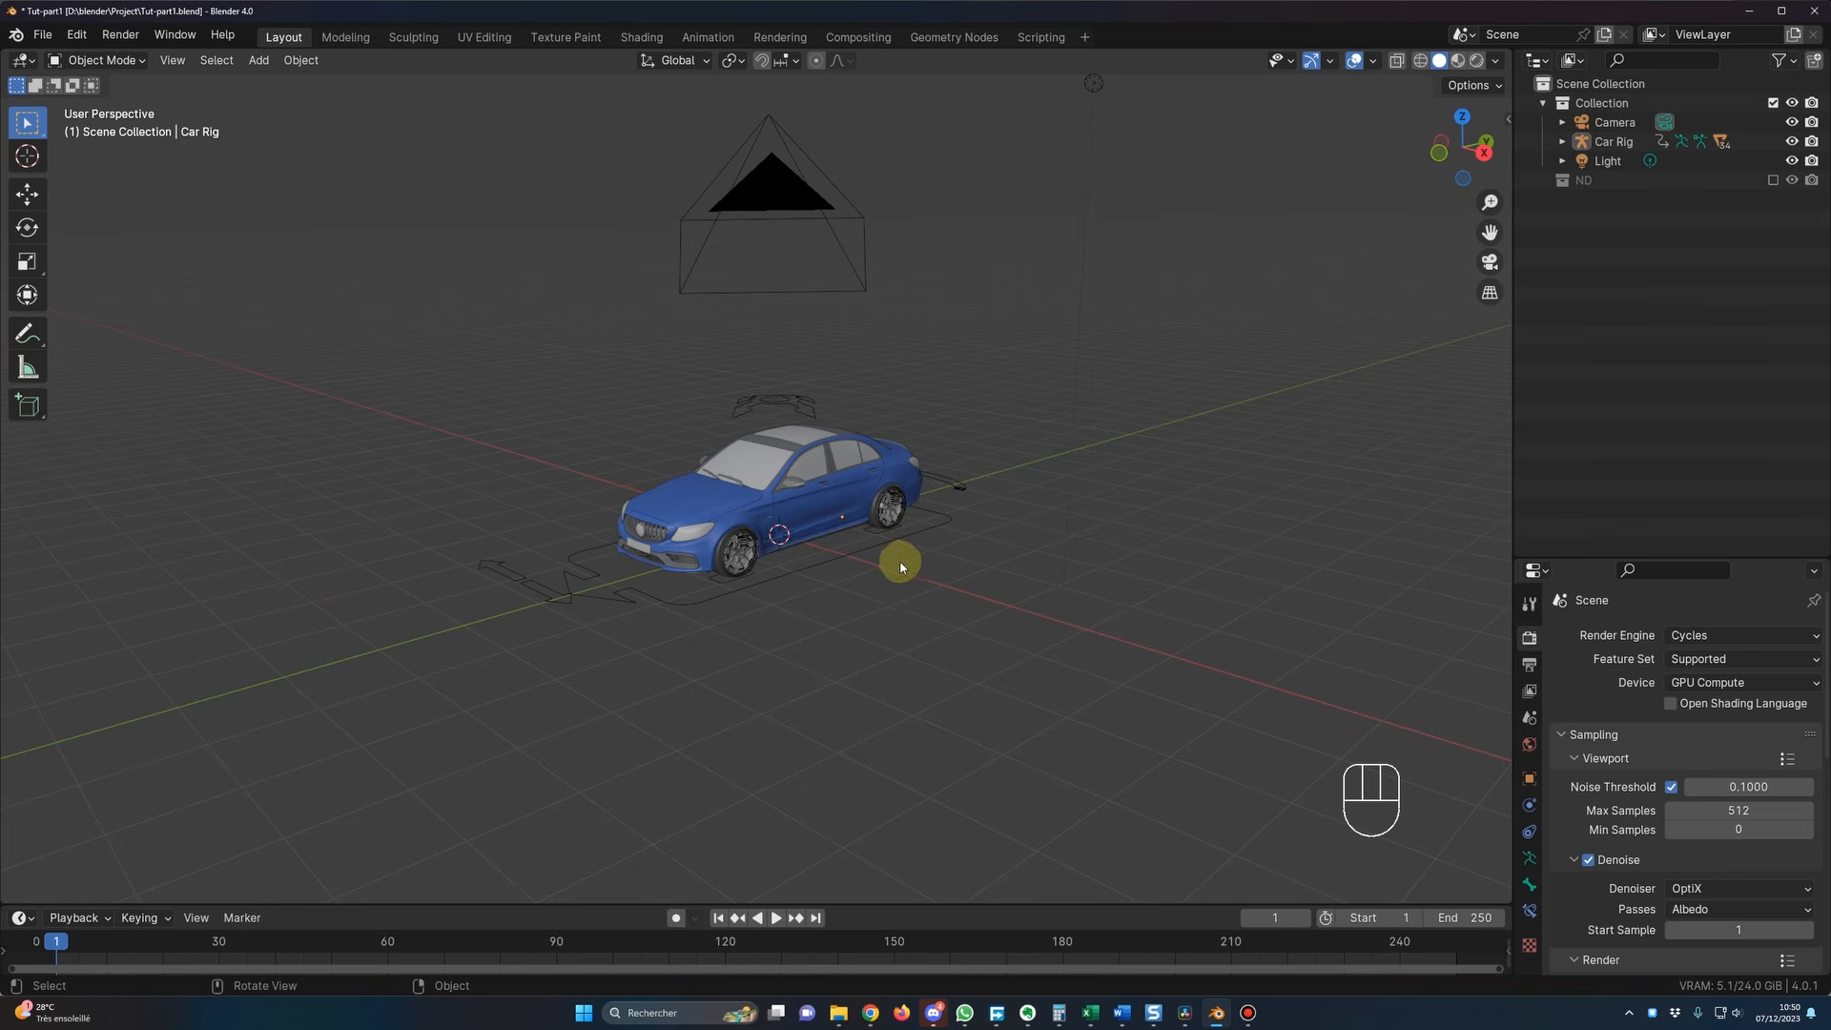
scroll(878, 586, down, 3)
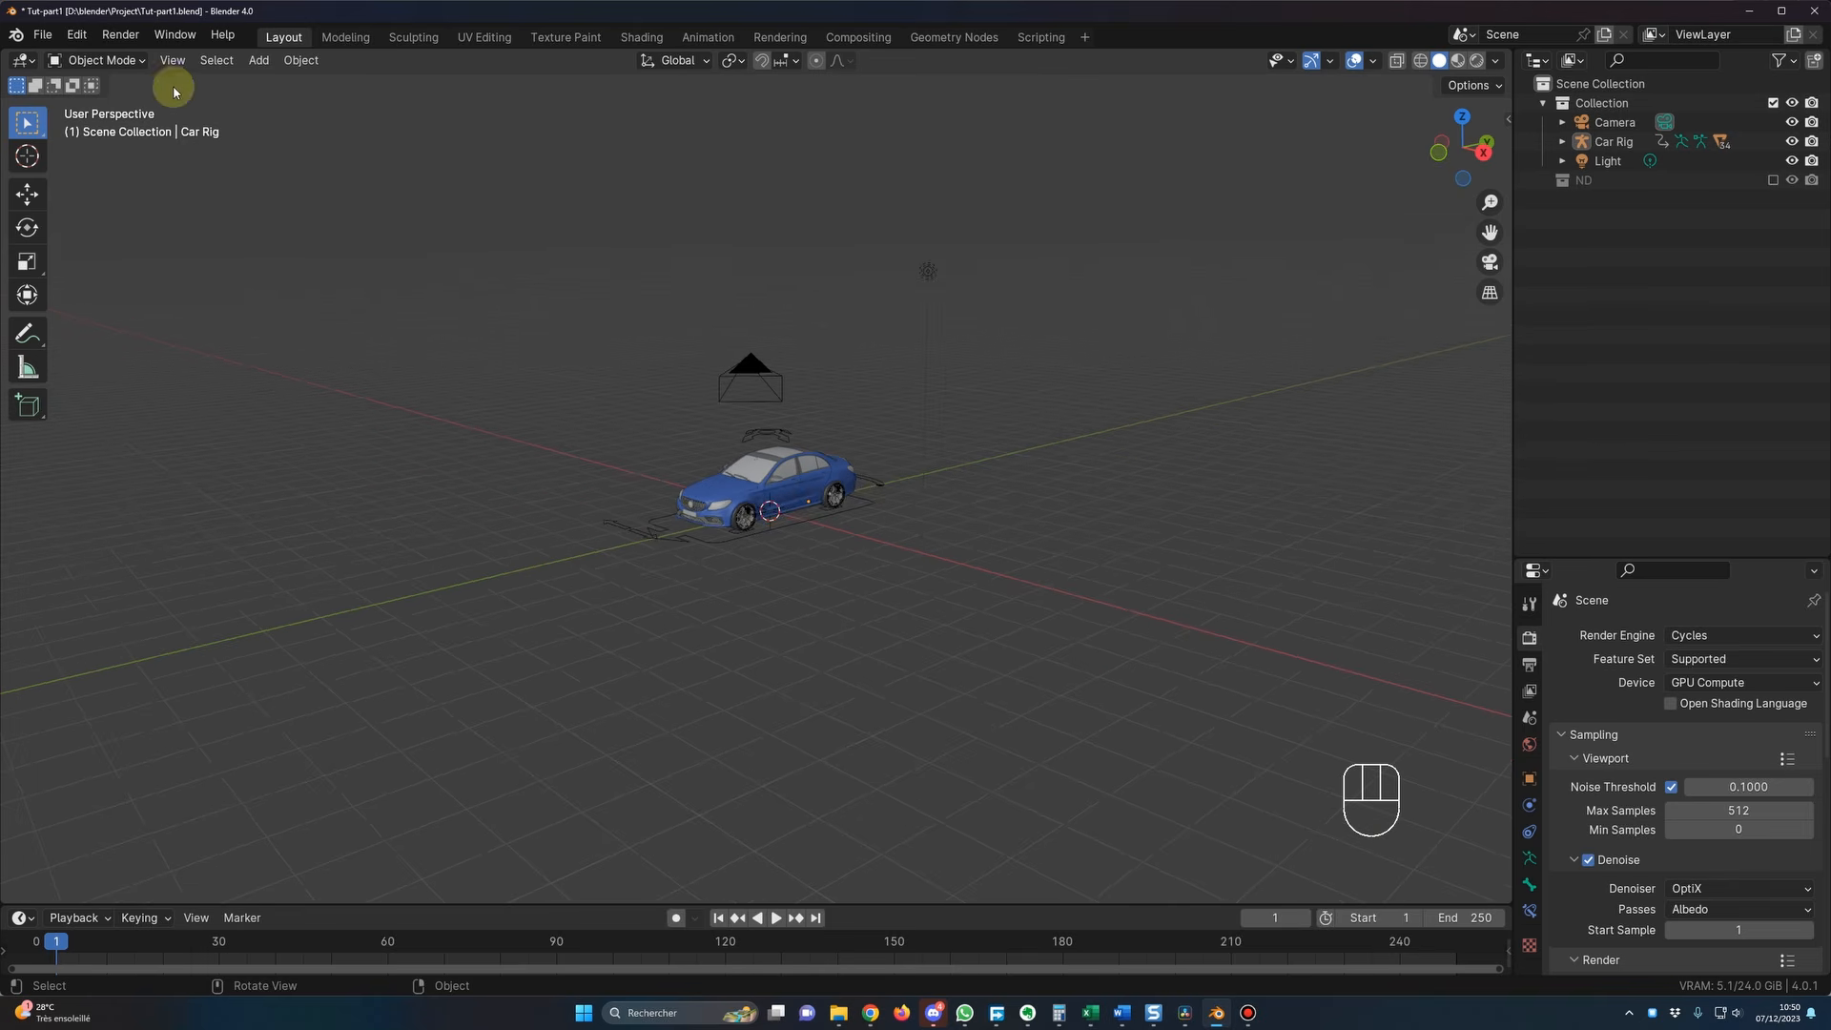
click(77, 36)
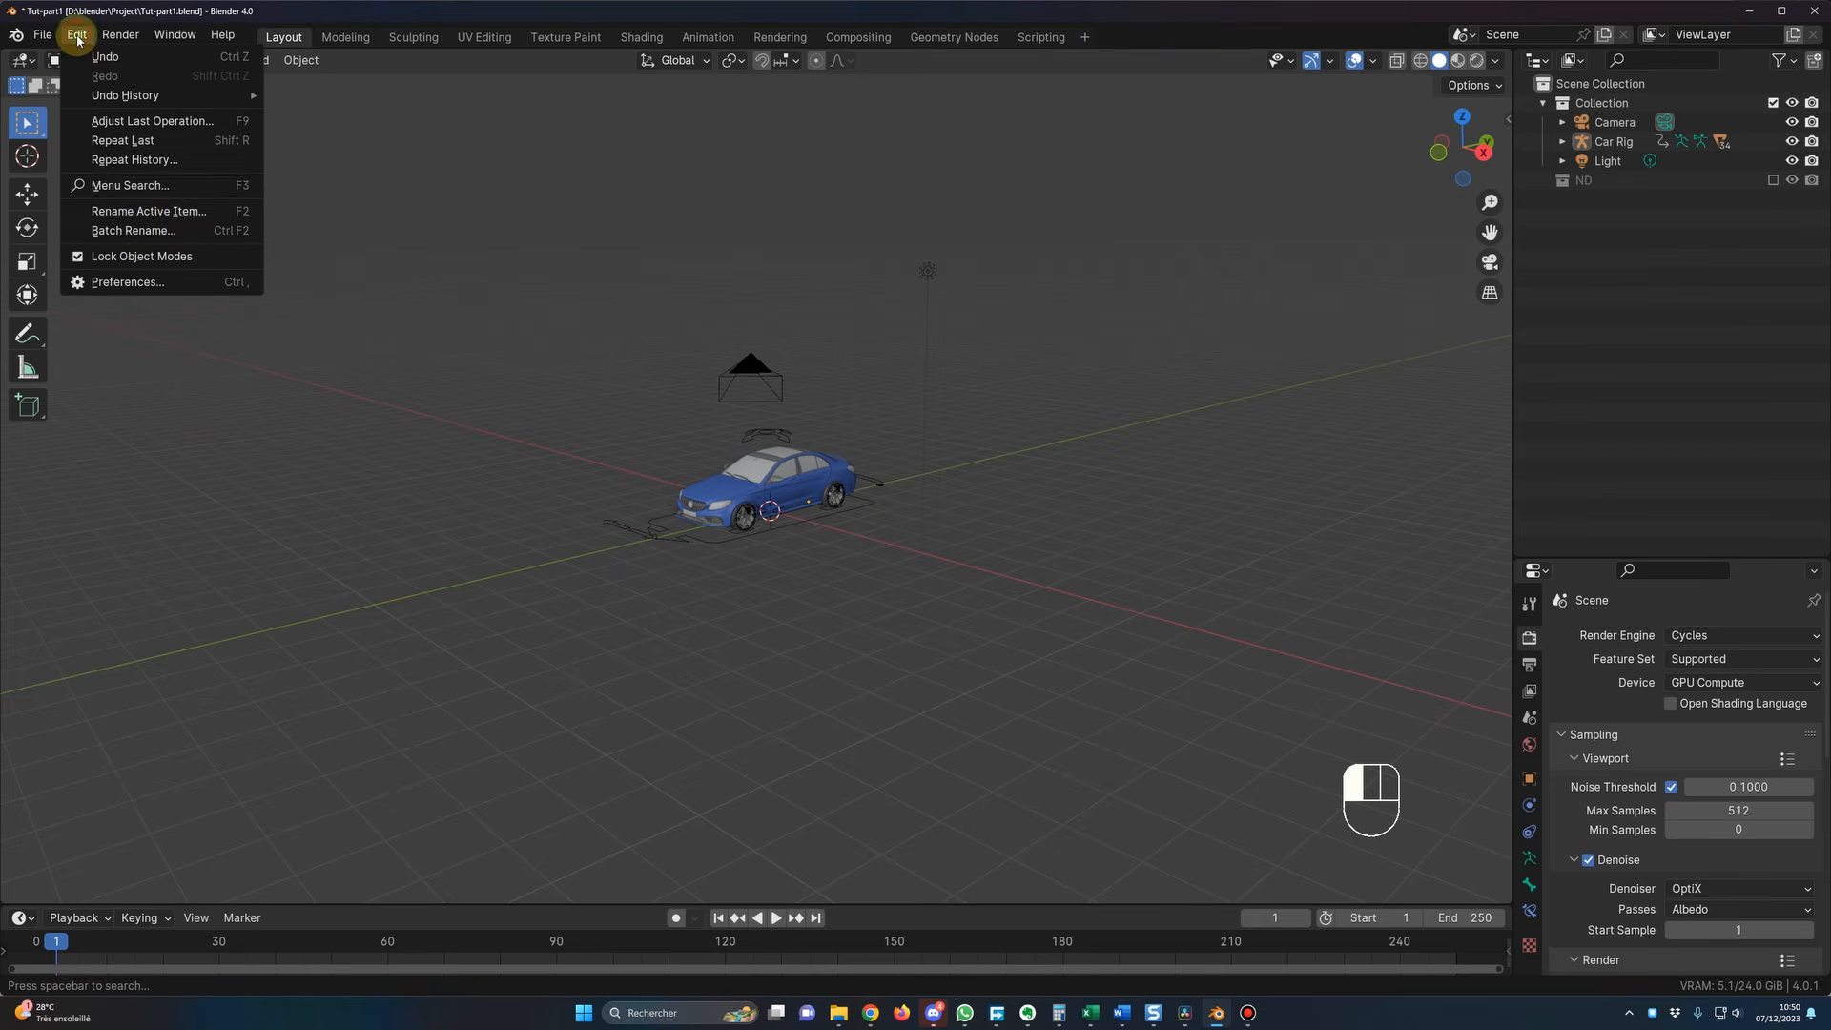
click(128, 282)
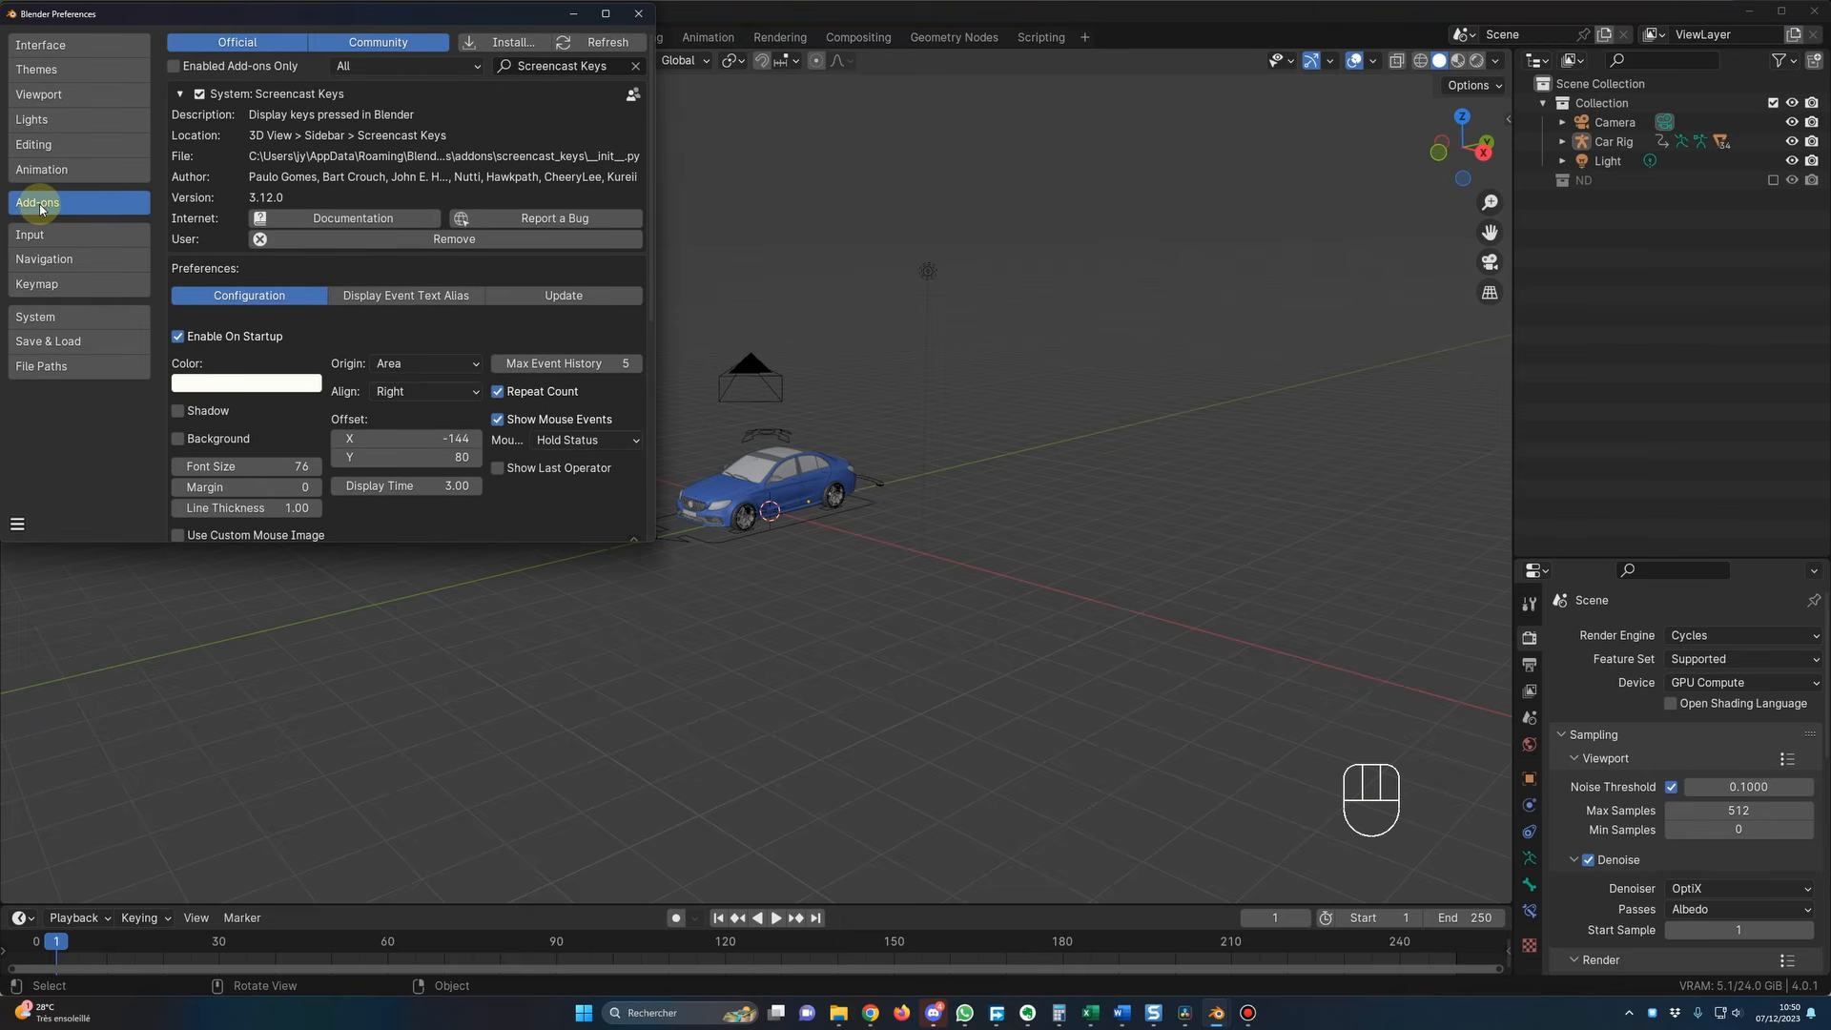
click(505, 42)
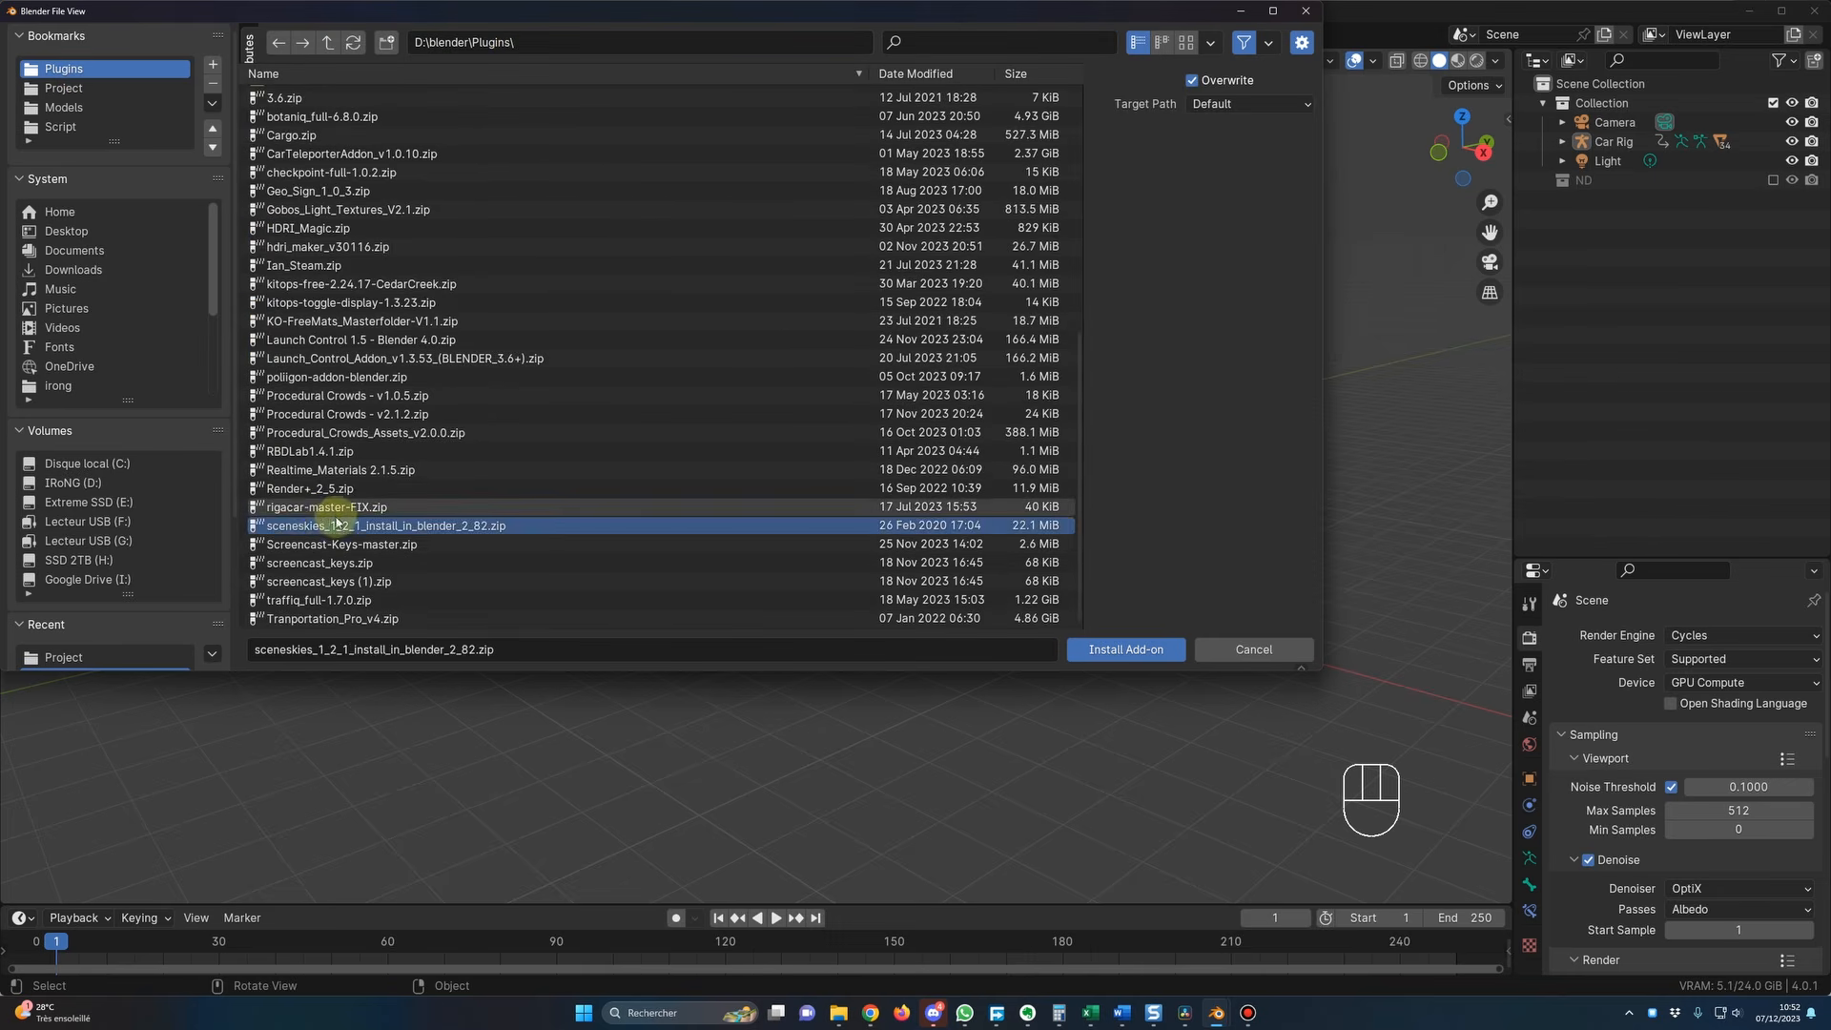
click(401, 543)
click(282, 509)
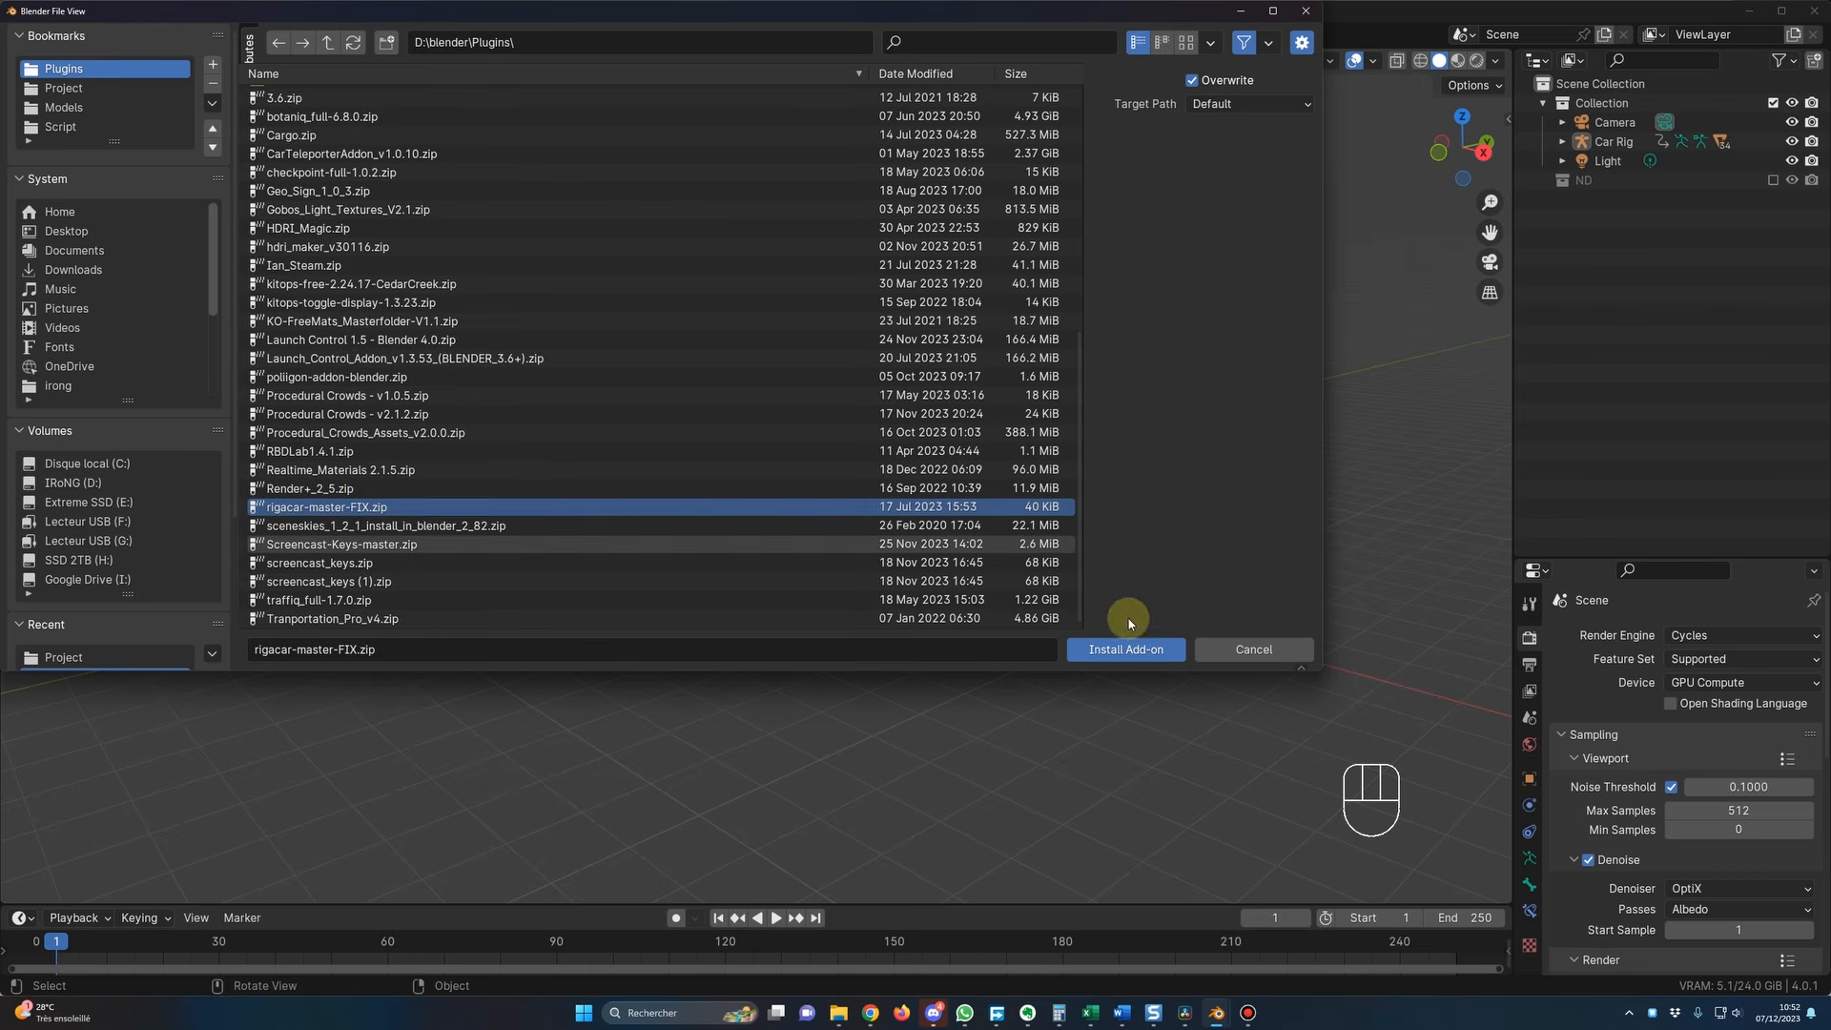
click(1125, 649)
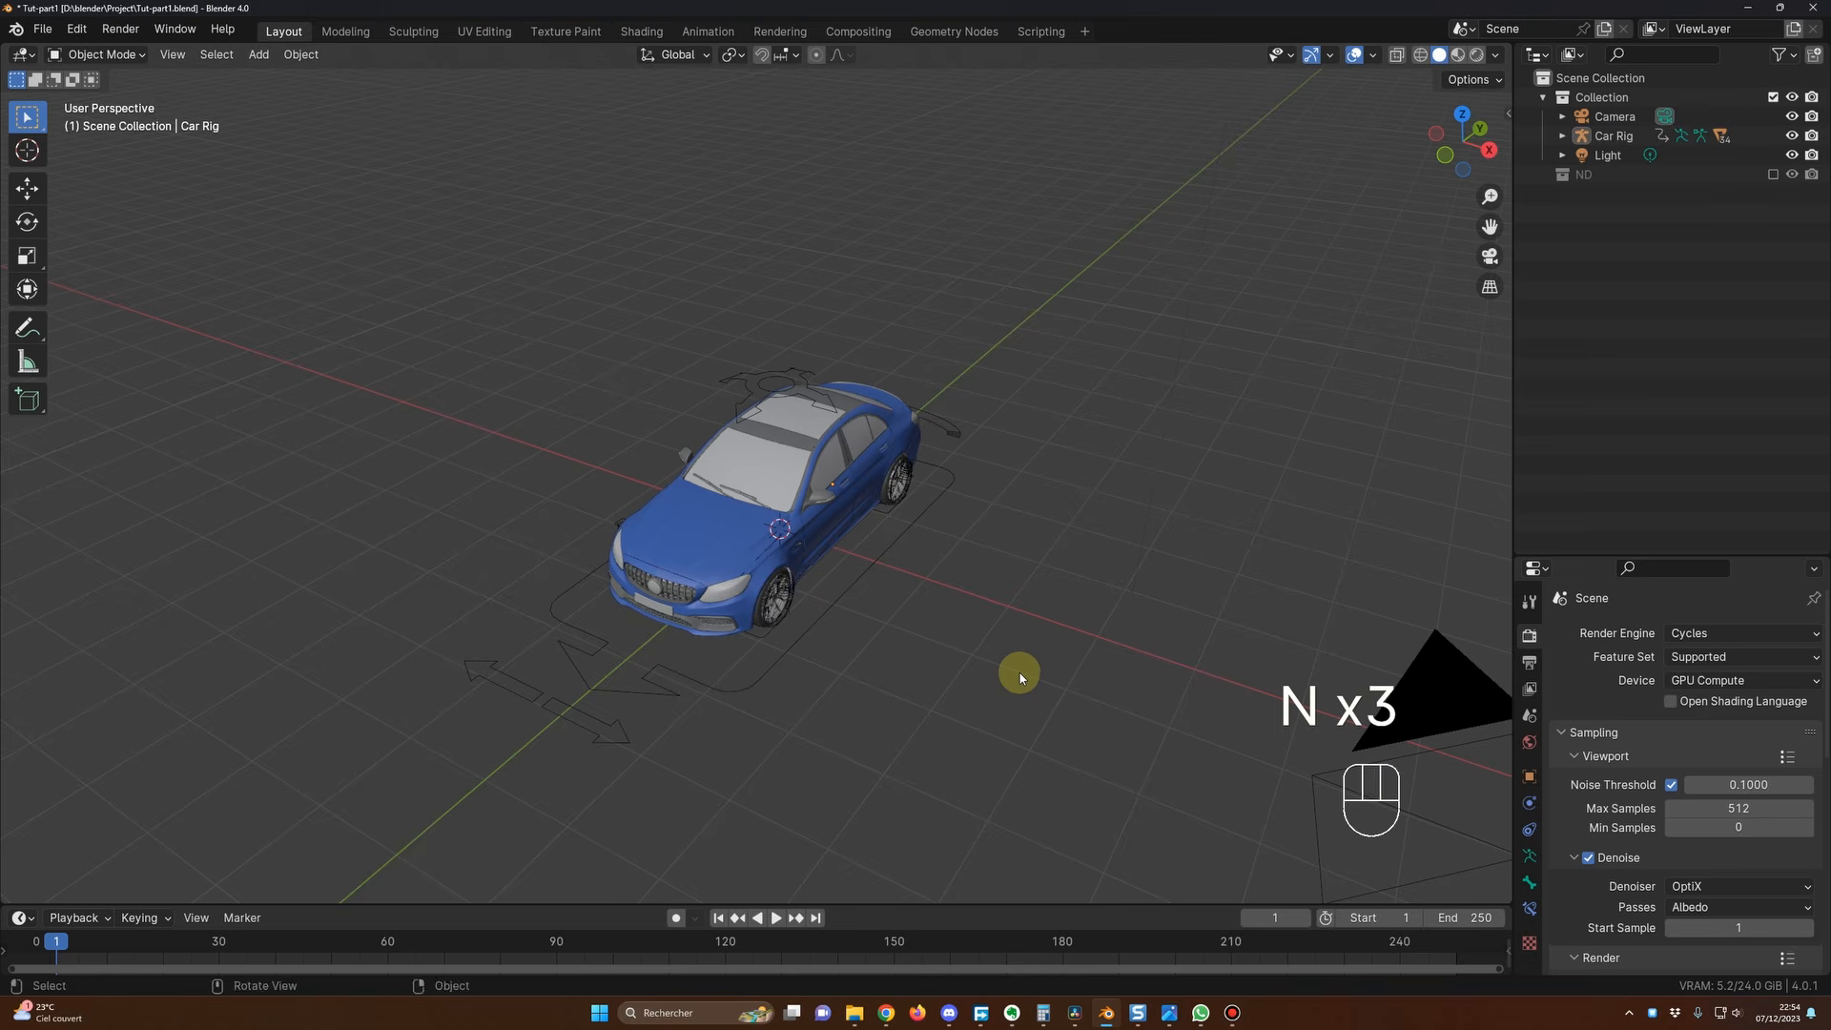
Step: Select the car rig and show its Rigacar animation settings in the viewport sidebar
middle_drag(1019, 672, 1019, 670)
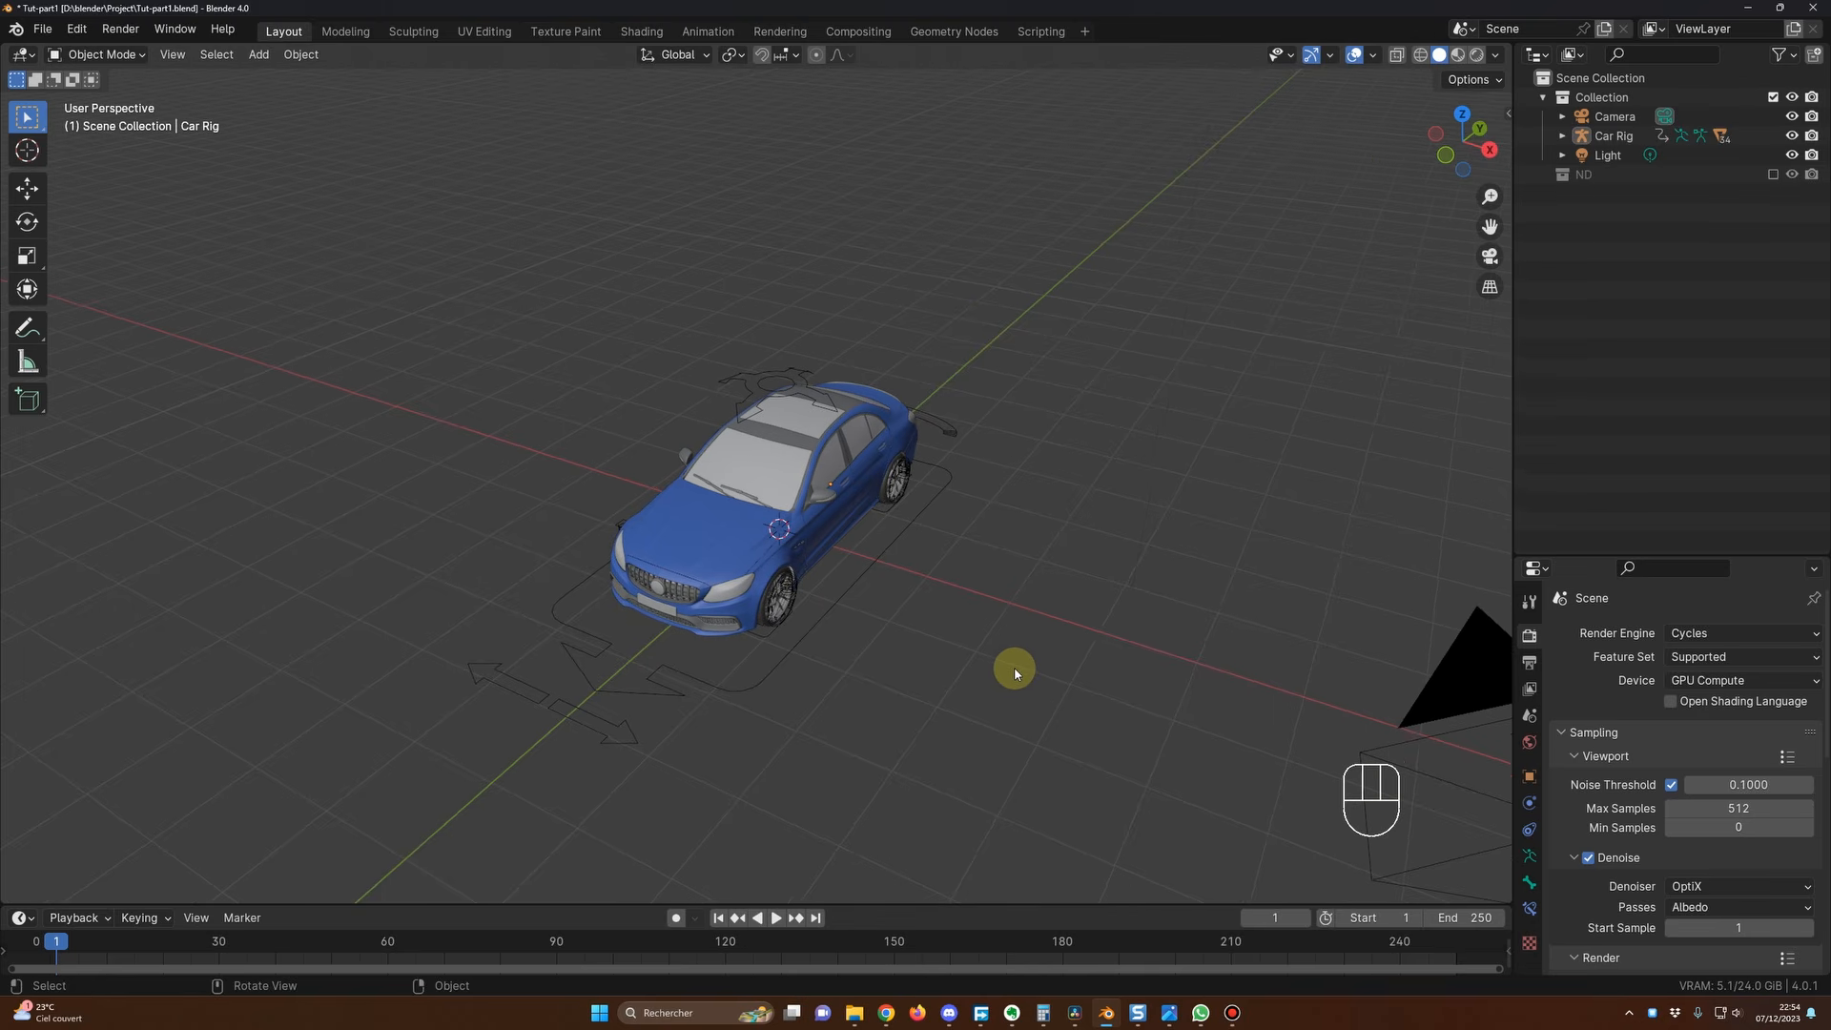
click(876, 563)
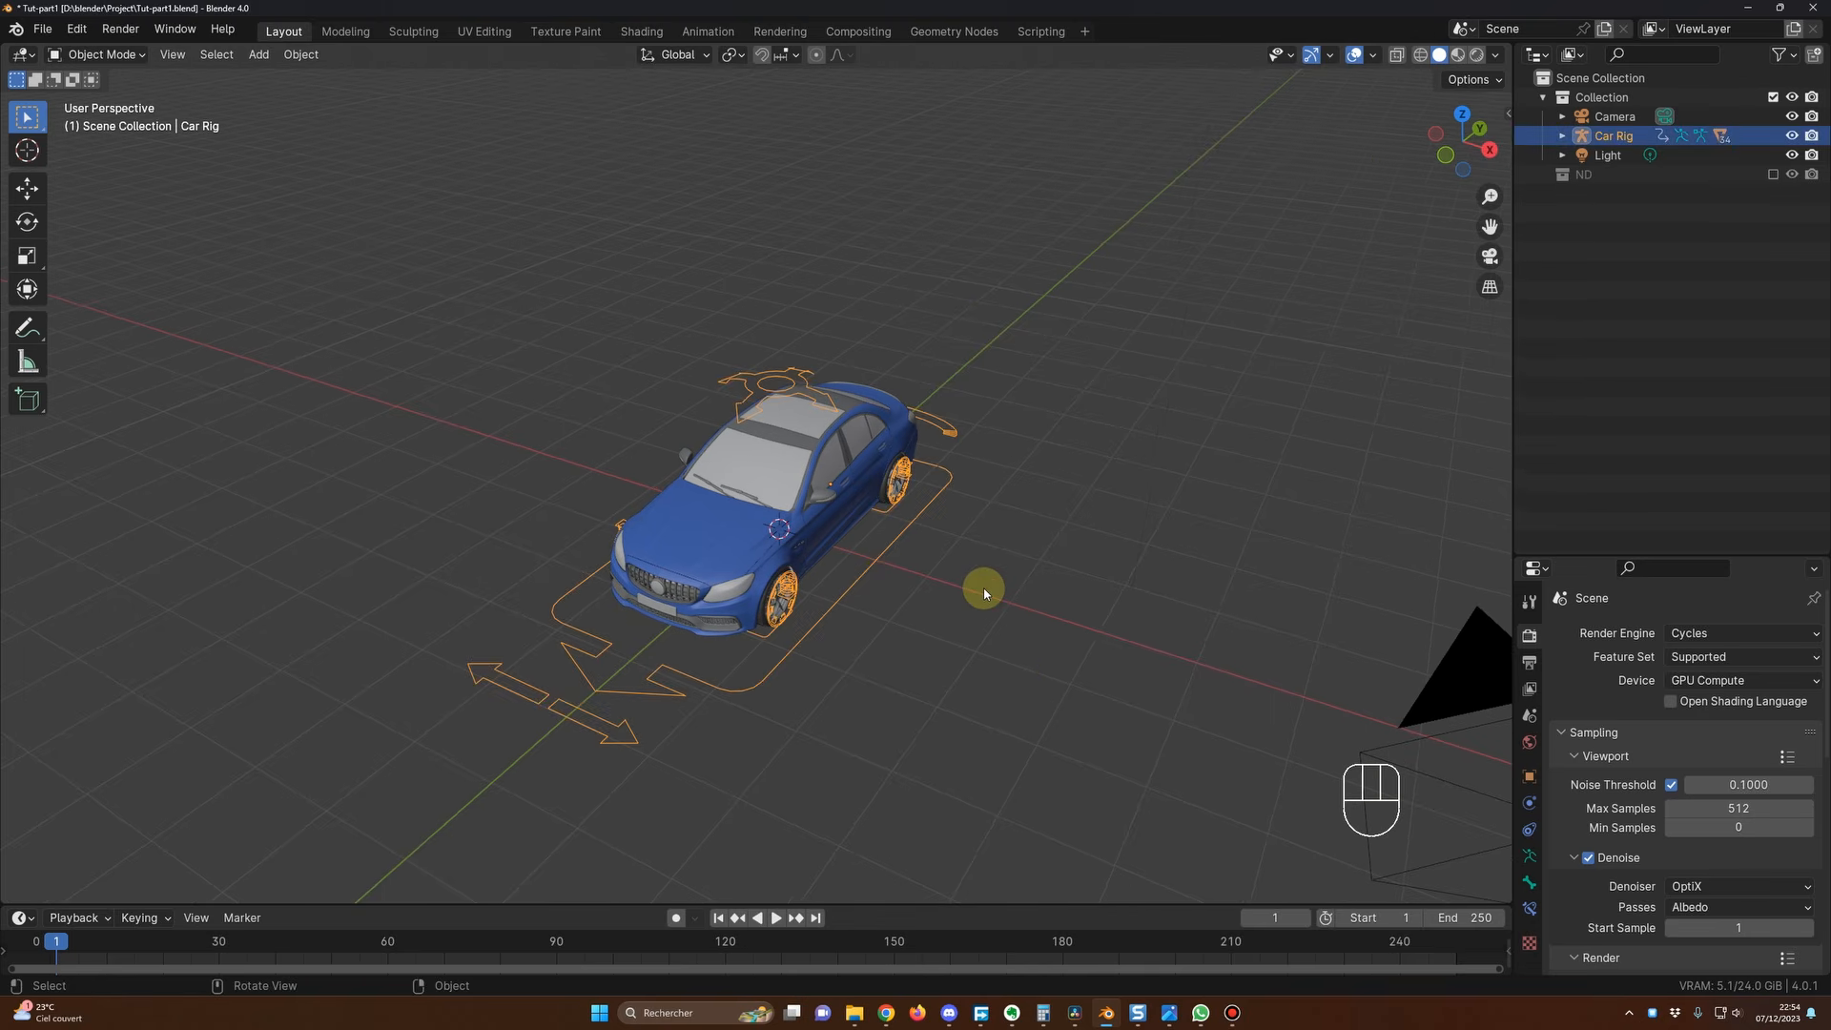
key(n)
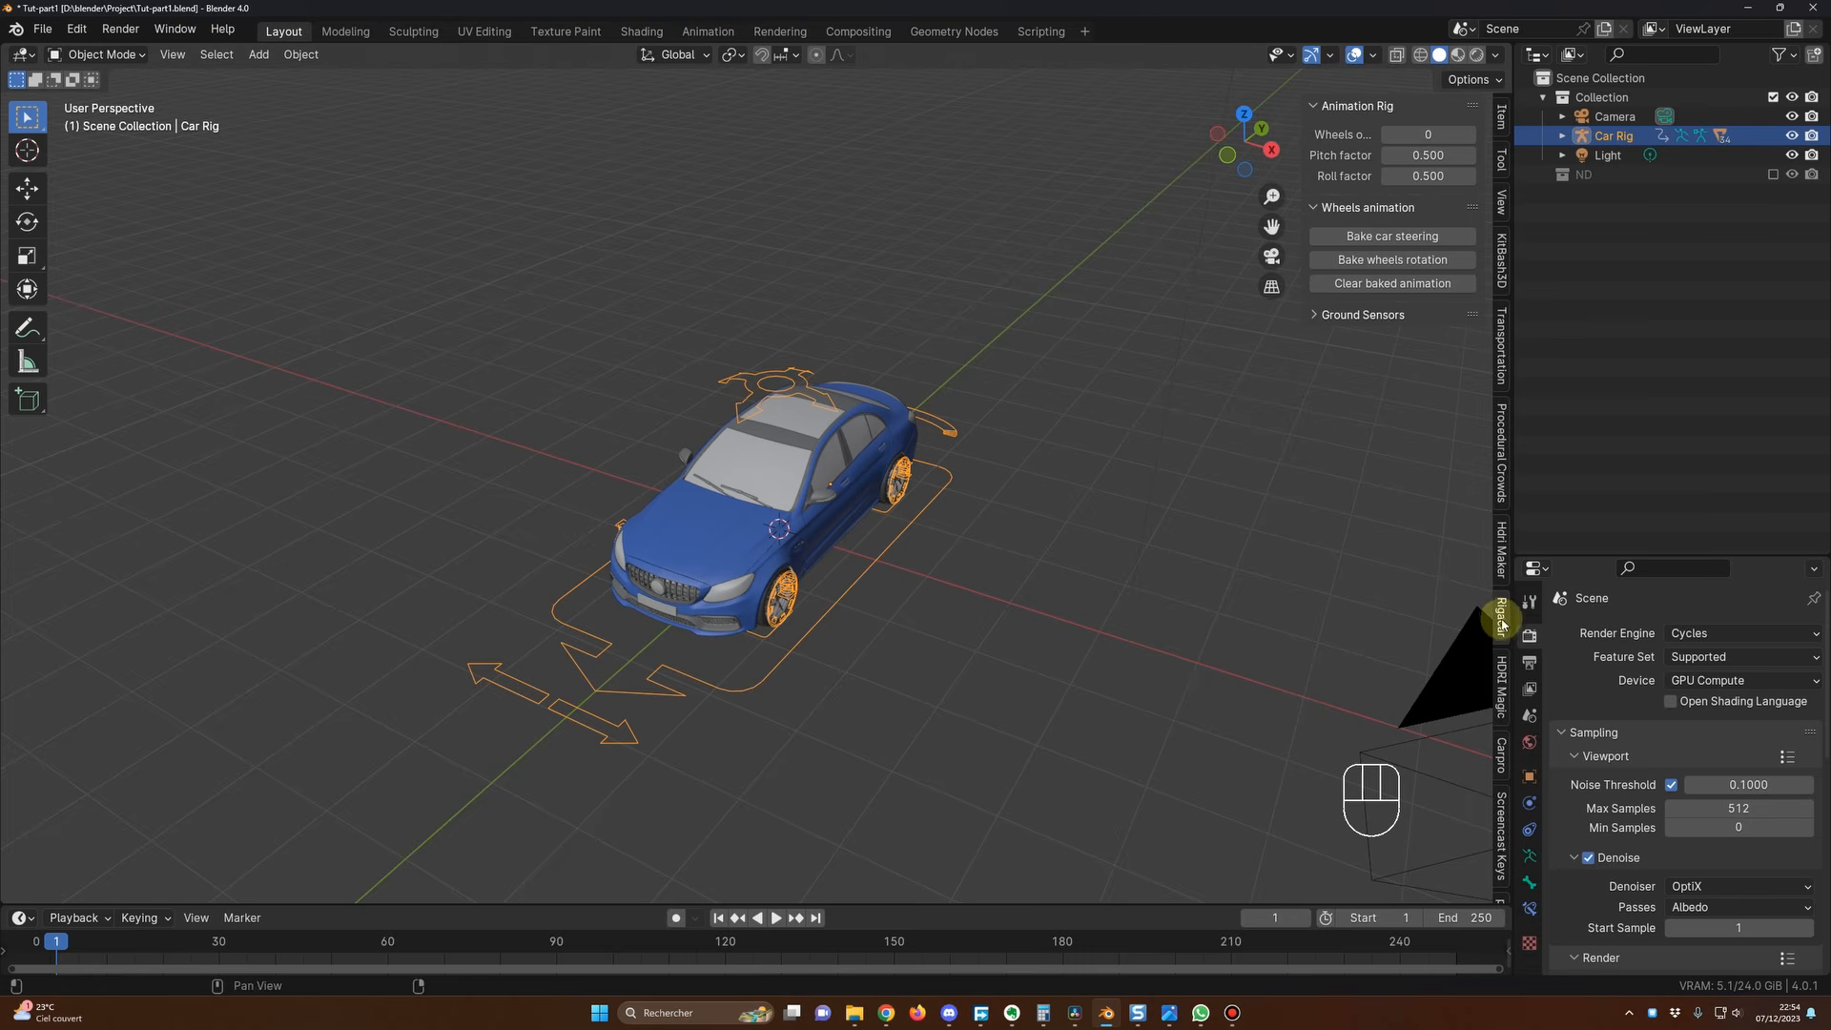
Step: Delete the light and move the camera in the horizontal plane to about X -3.4 m, Y -8.7 m, clear of the car
middle_drag(1240, 641, 958, 683)
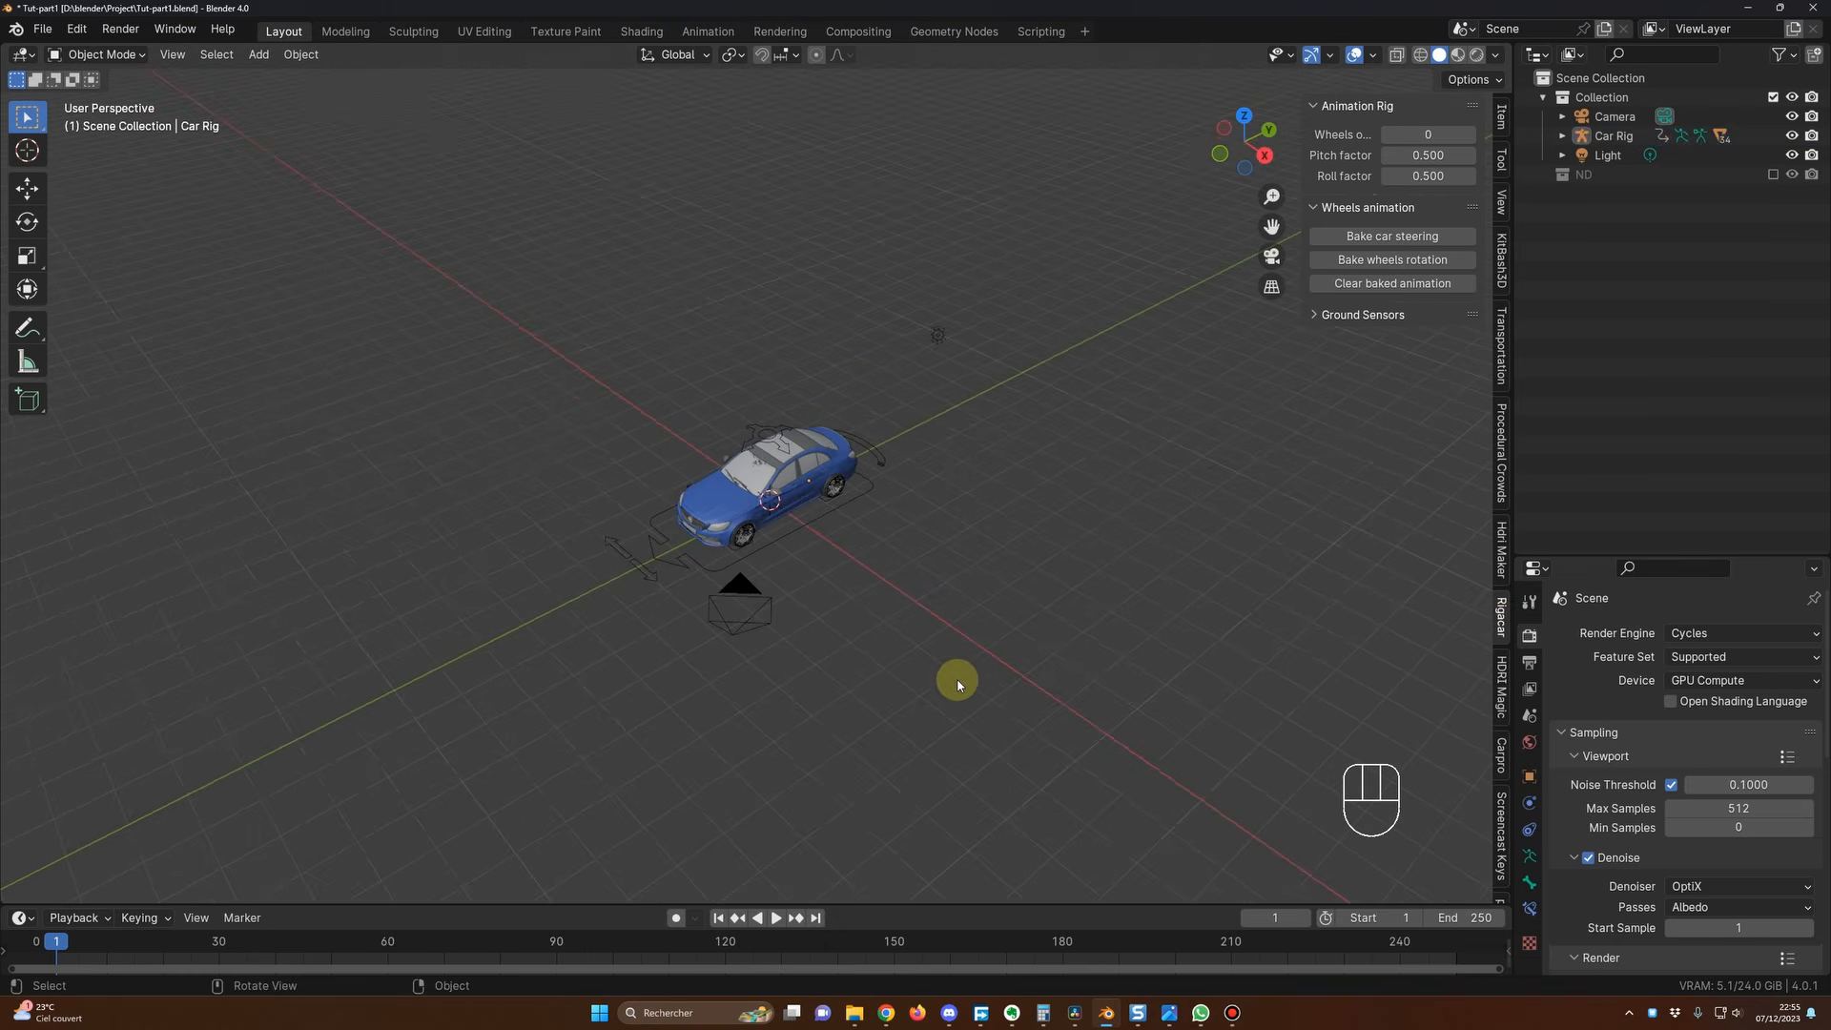
click(940, 340)
key(Delete)
click(755, 615)
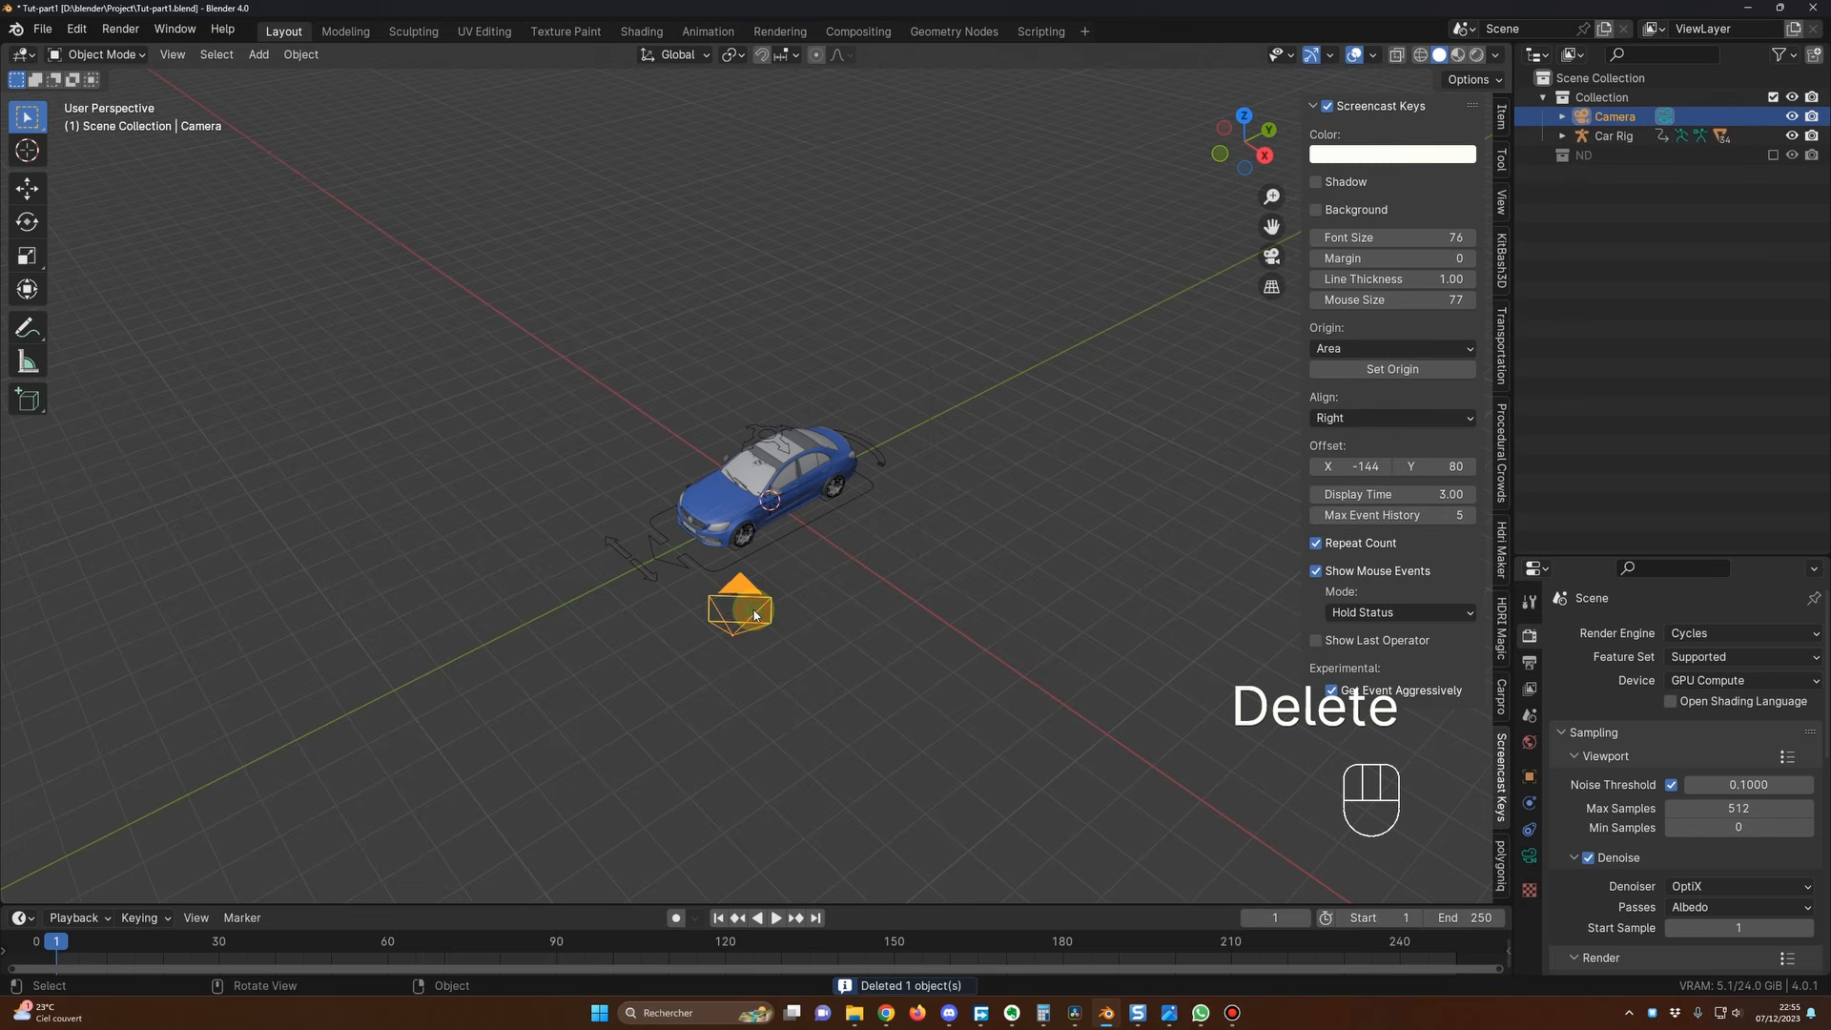
key(g)
key(shift+z)
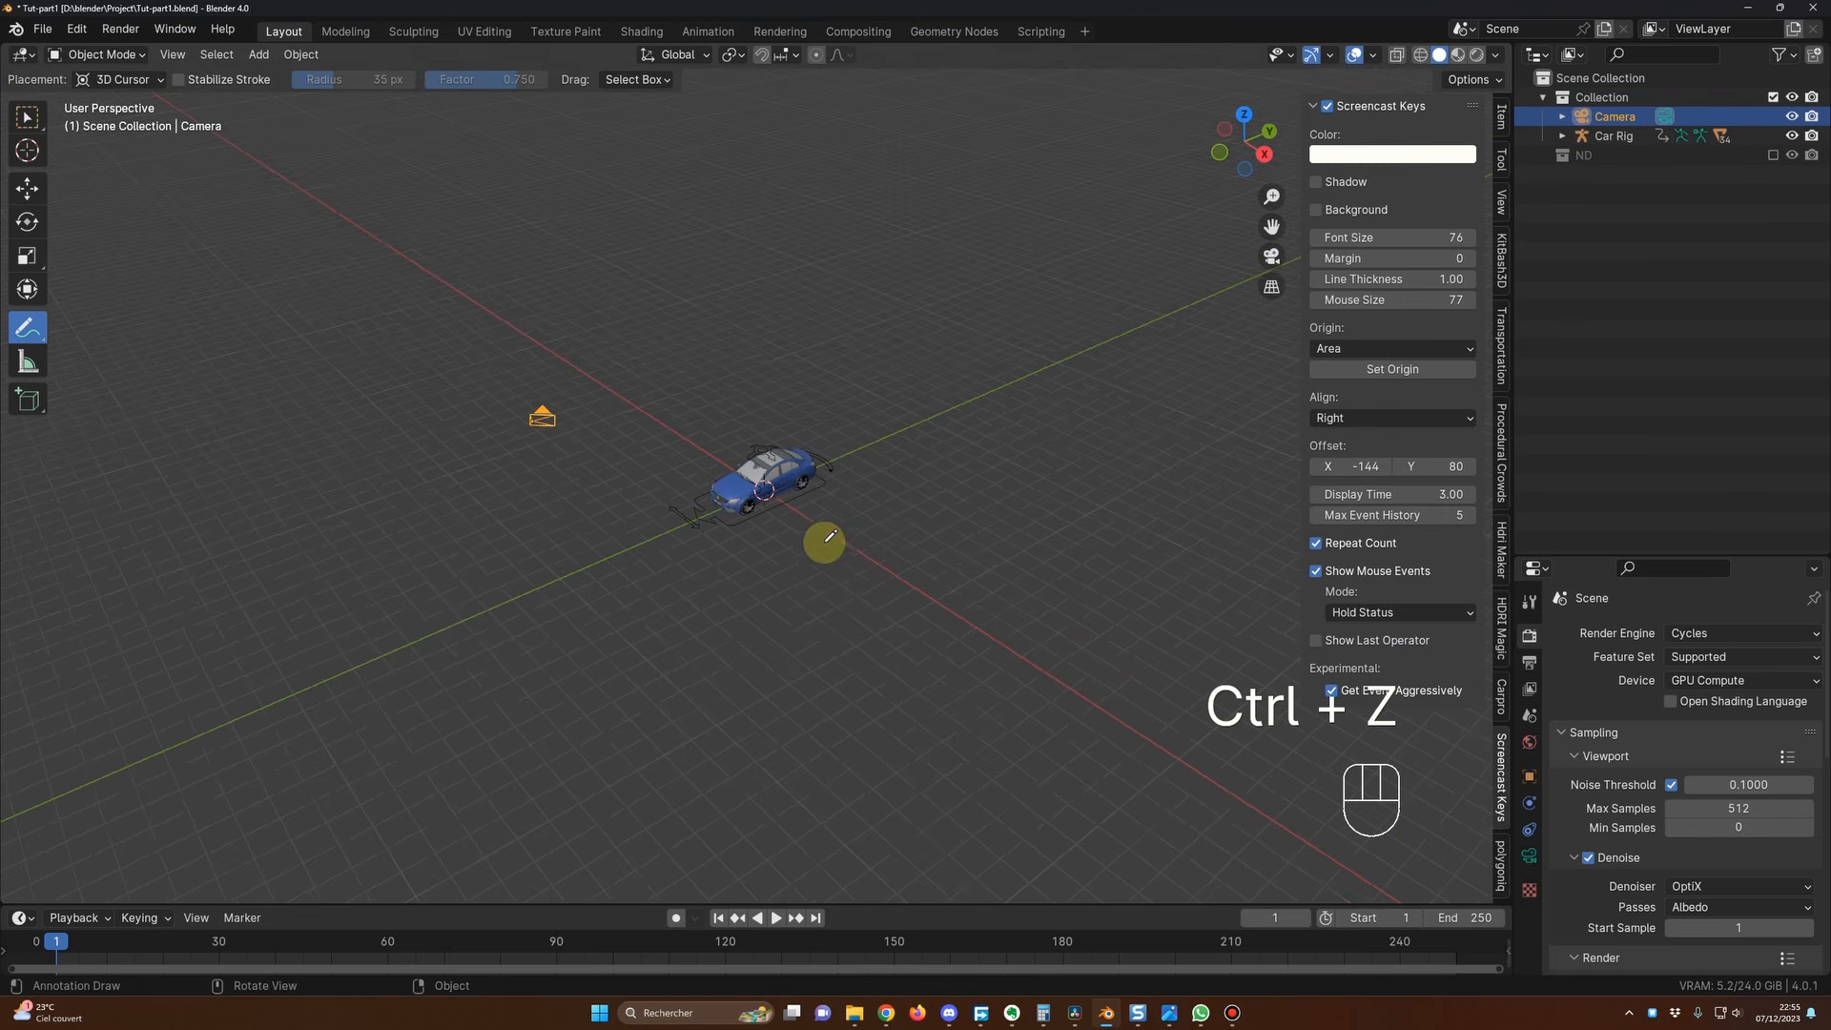
Step: Draw freehand annotation lines alongside the car and out from its rear, following its direction of travel
drag(1081, 385, 329, 774)
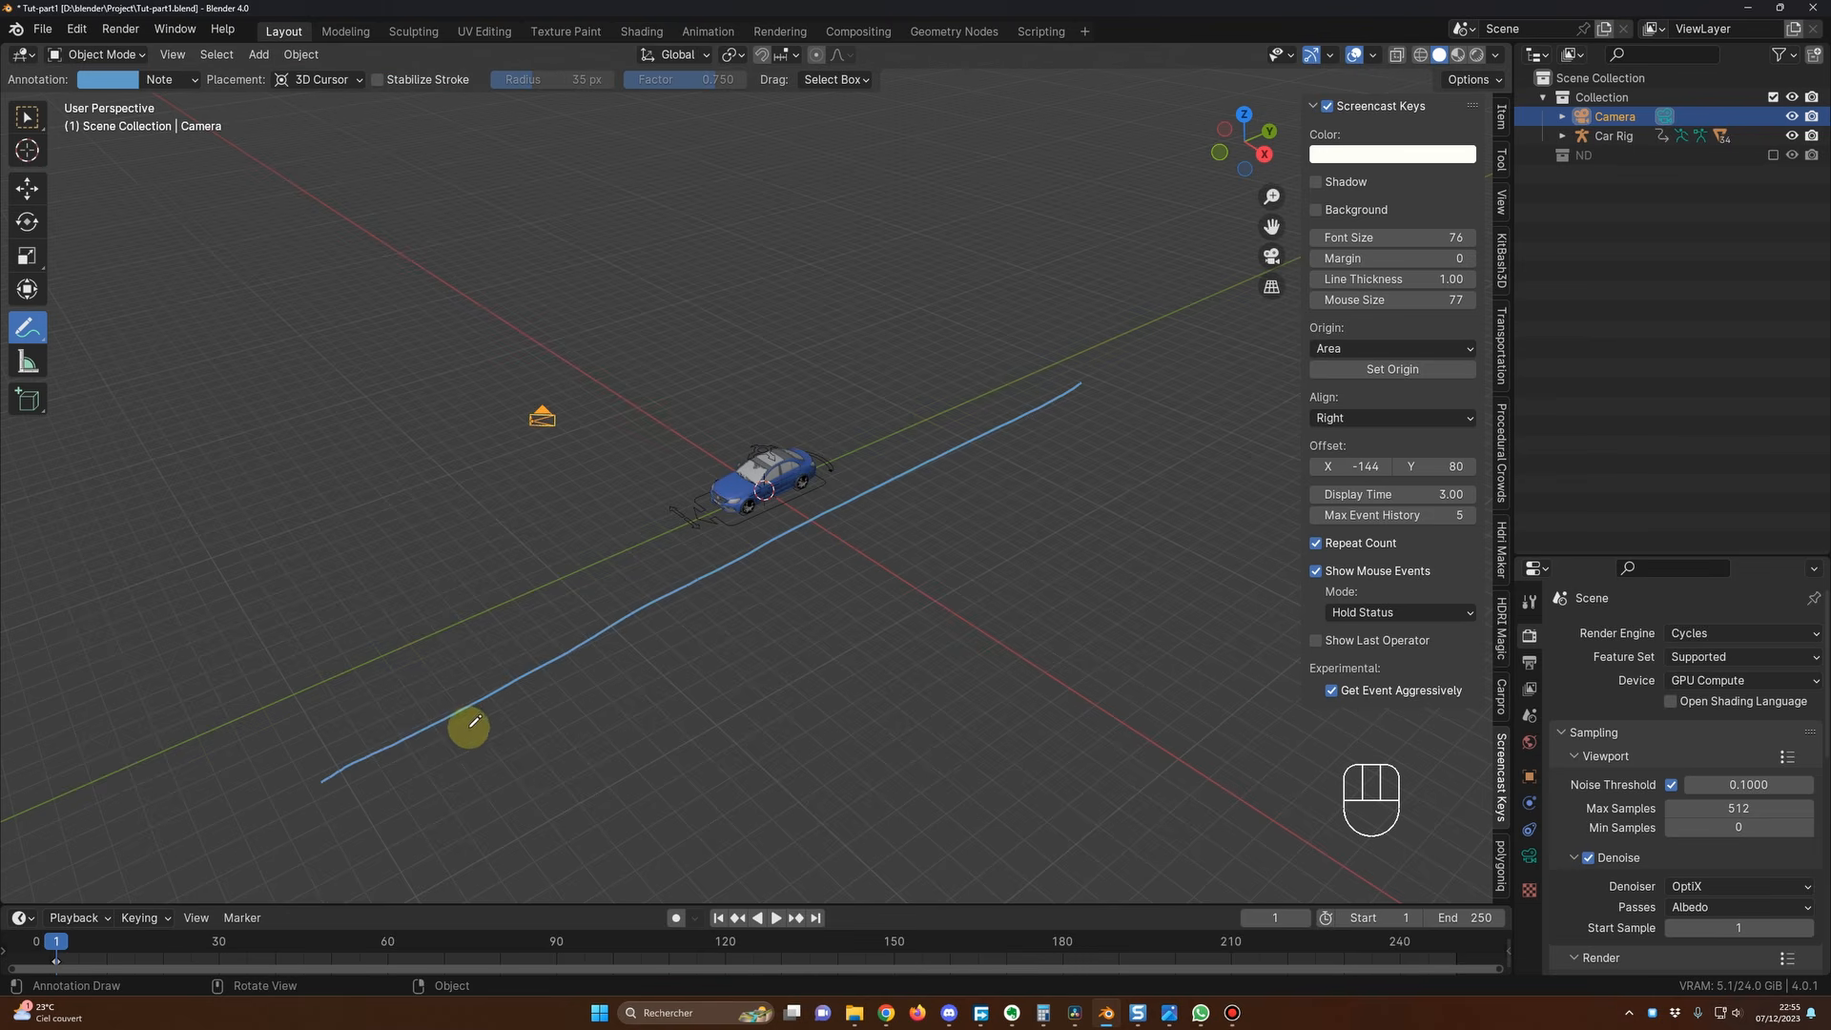
mouse_move(826, 477)
mouse_down()
mouse_move(982, 392)
mouse_move(1049, 386)
mouse_up()
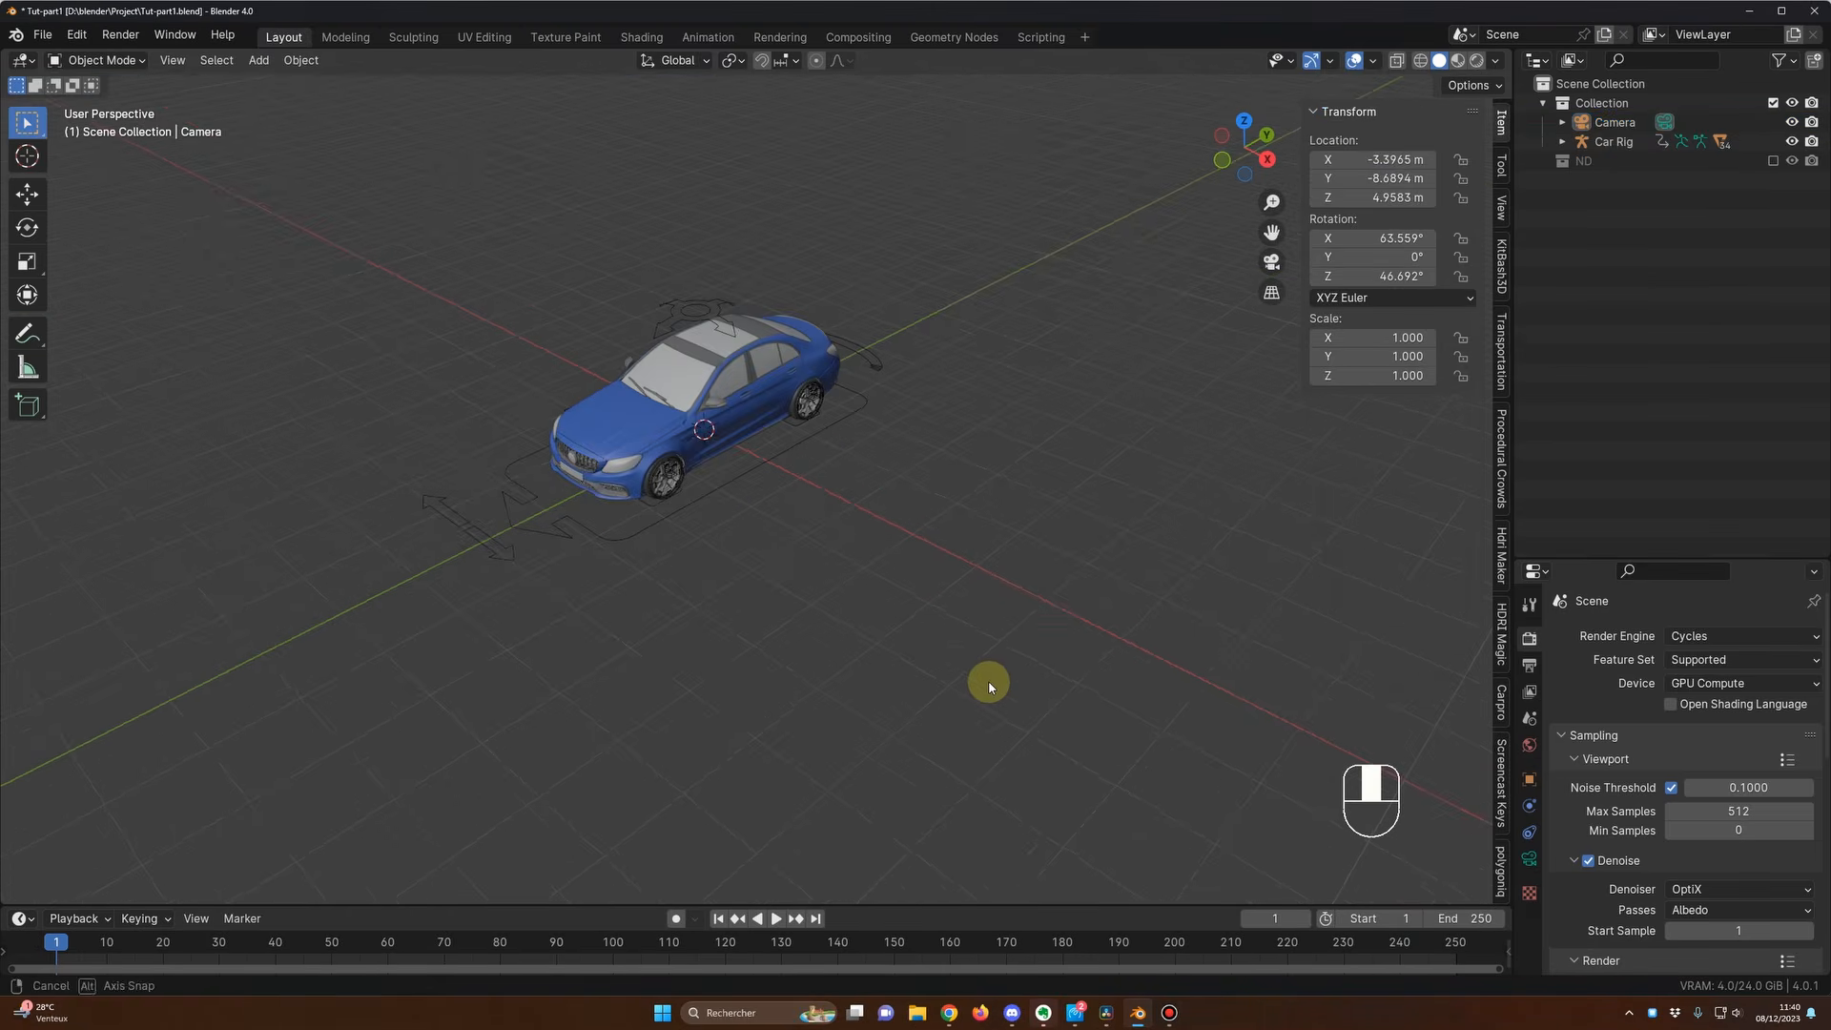
Step: Add a Path curve at the world origin under the car
middle_drag(990, 683, 993, 689)
scroll(898, 609, down, 2)
middle_drag(898, 615, 897, 619)
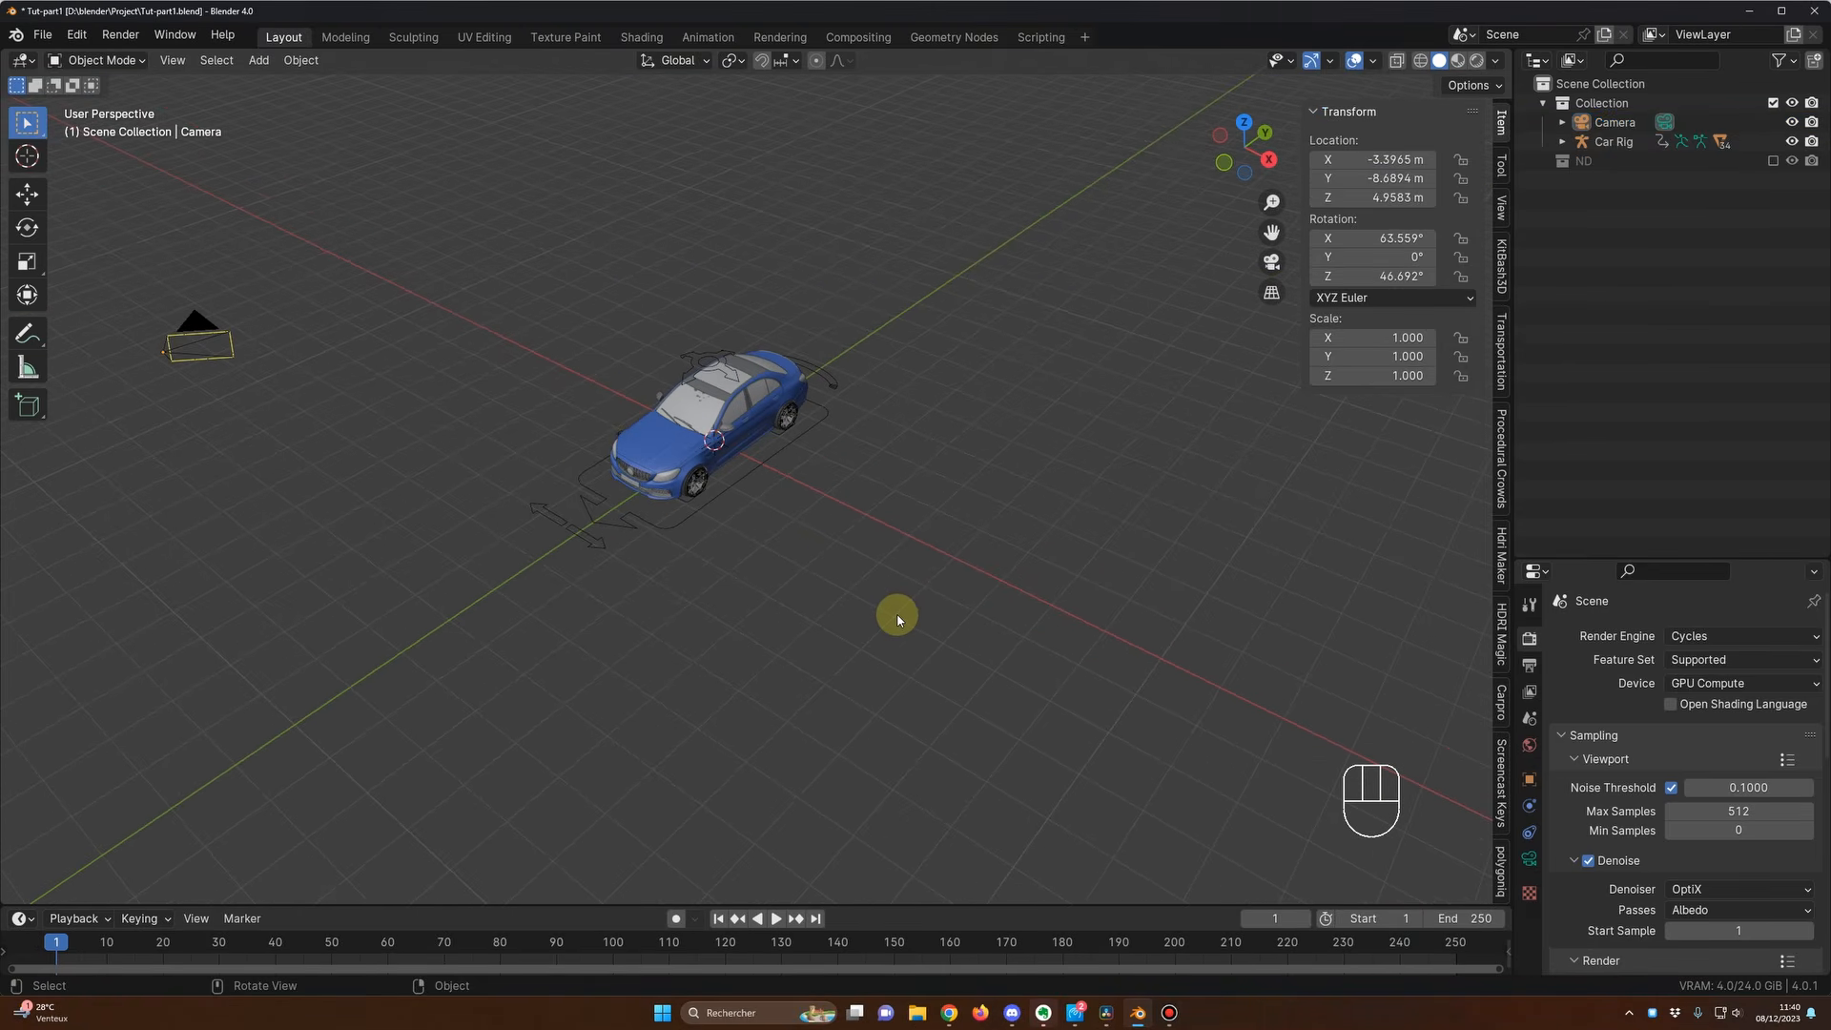
key(shift+a)
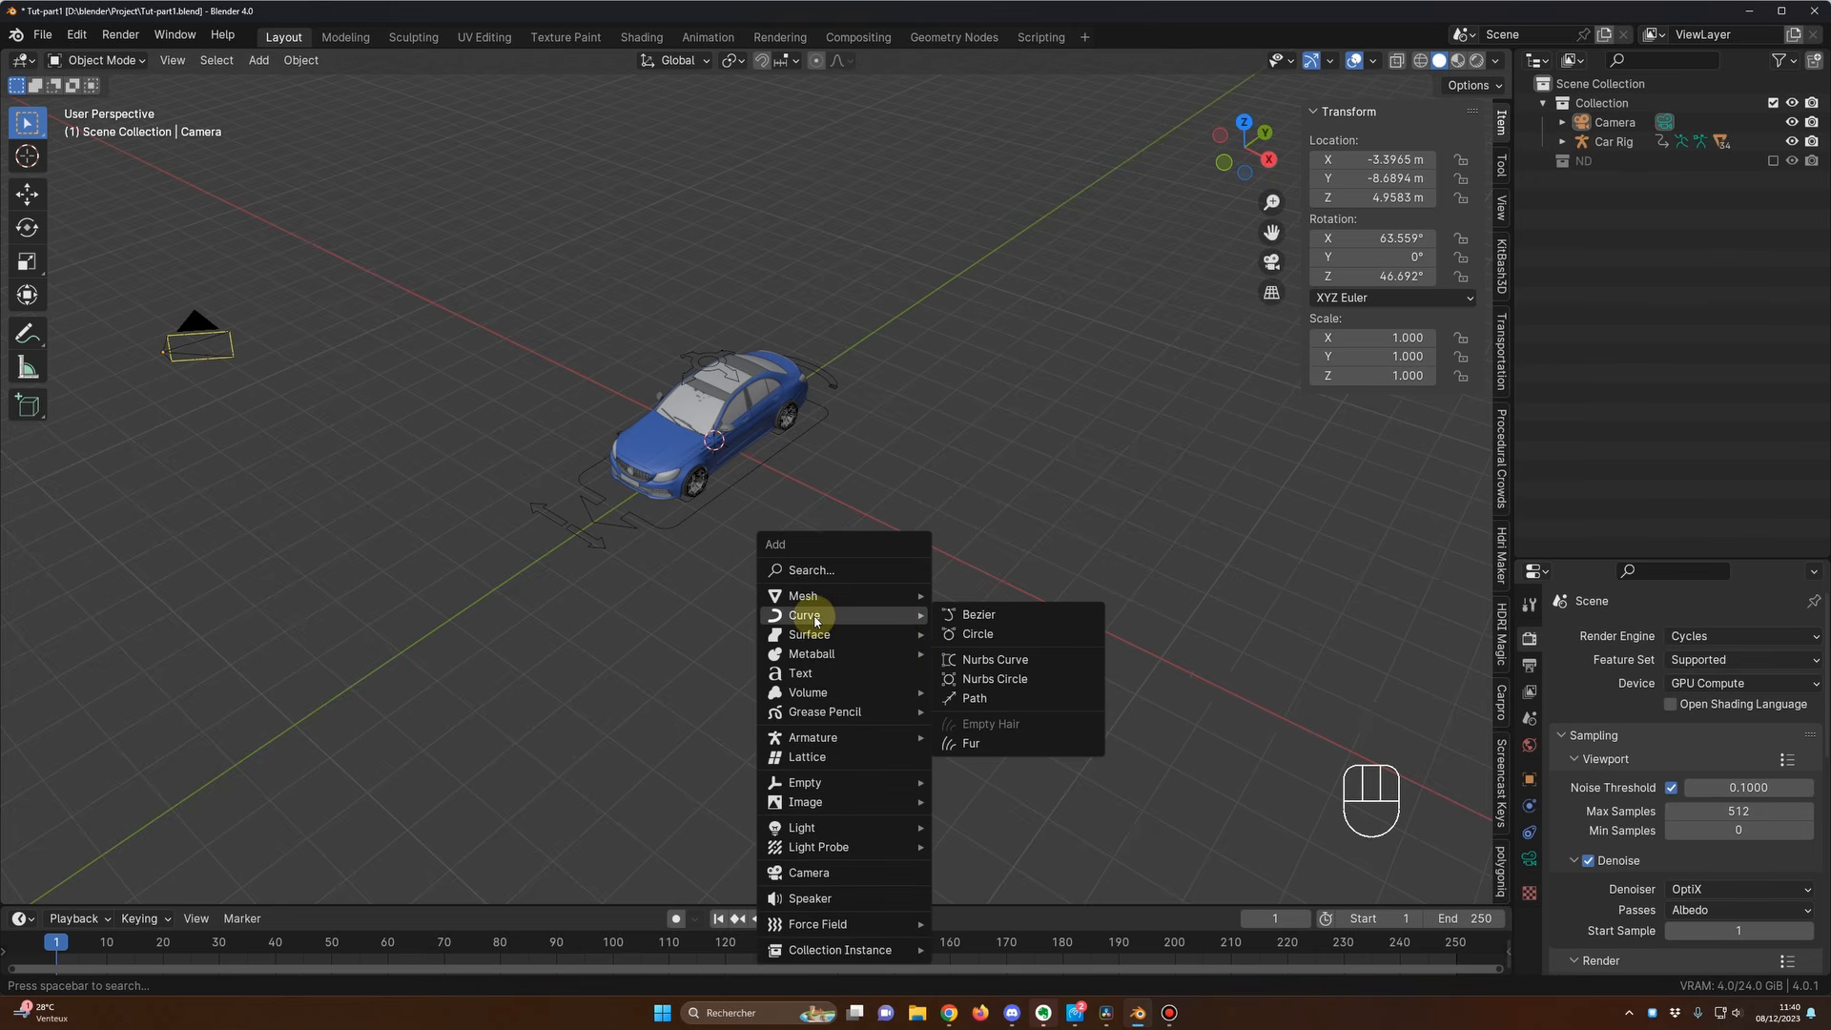
click(992, 695)
middle_drag(992, 696, 920, 593)
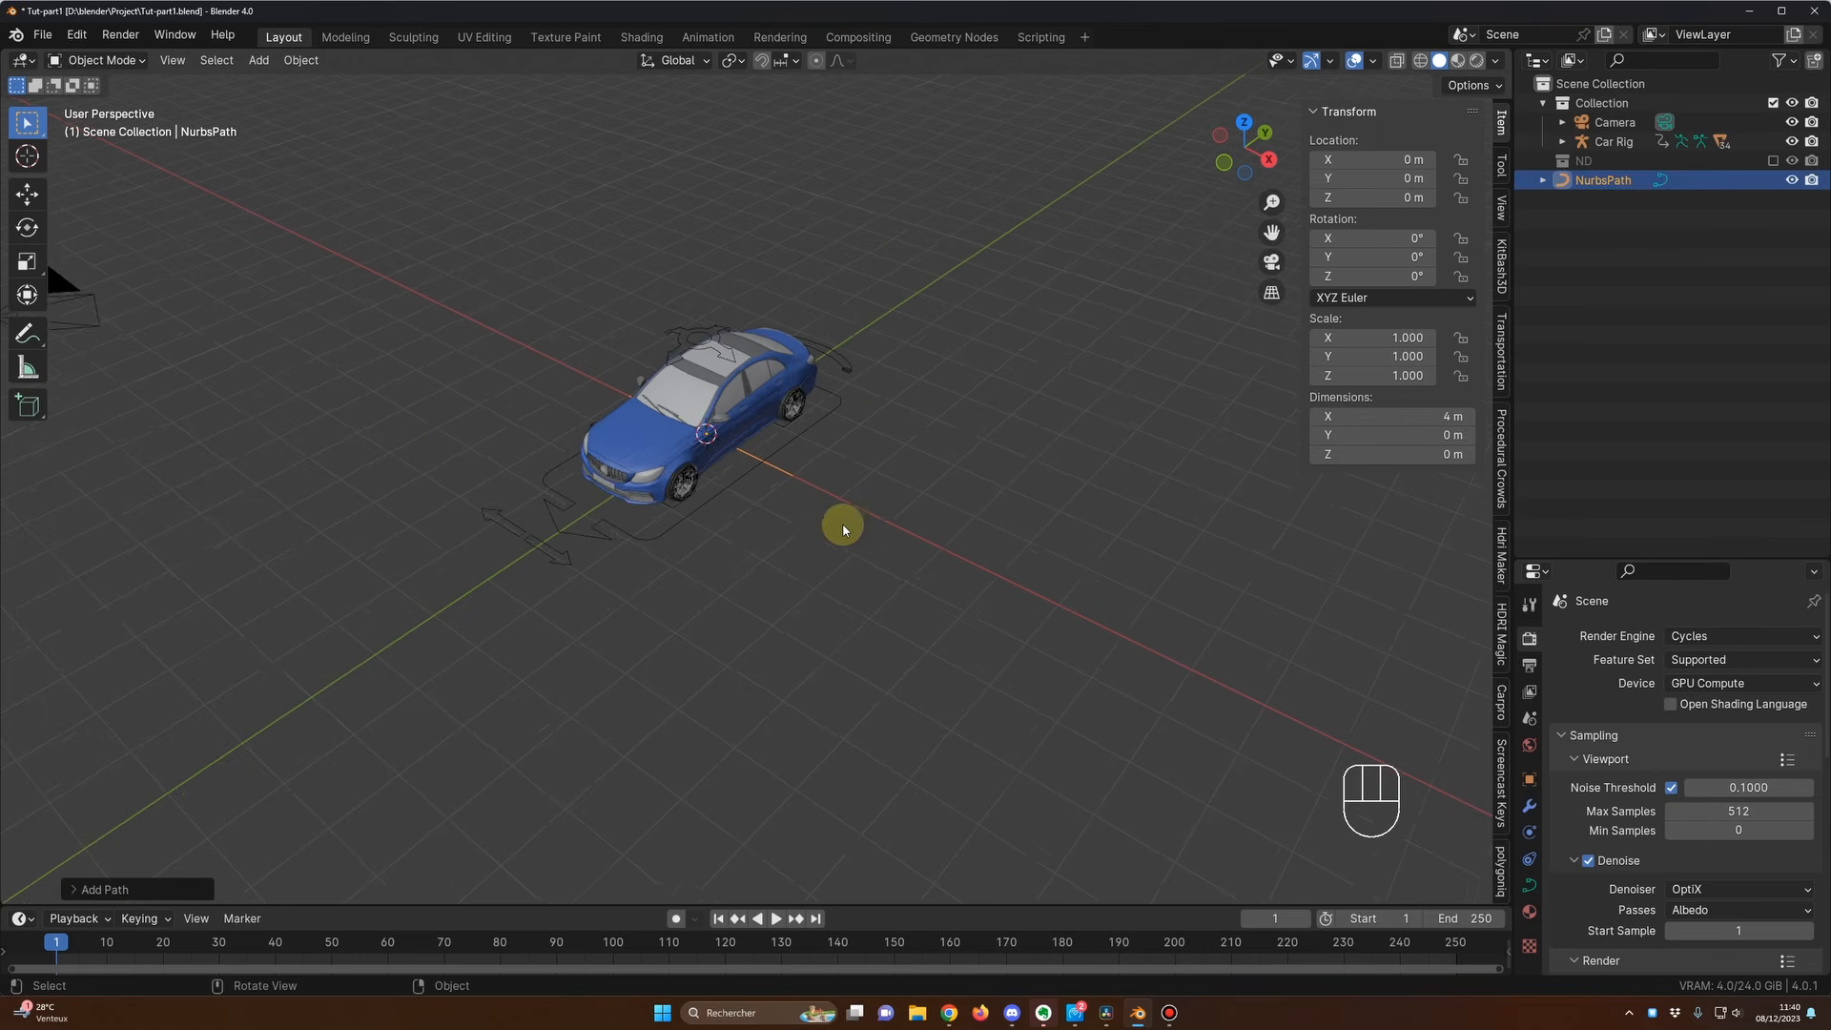
scroll(817, 556, up, 3)
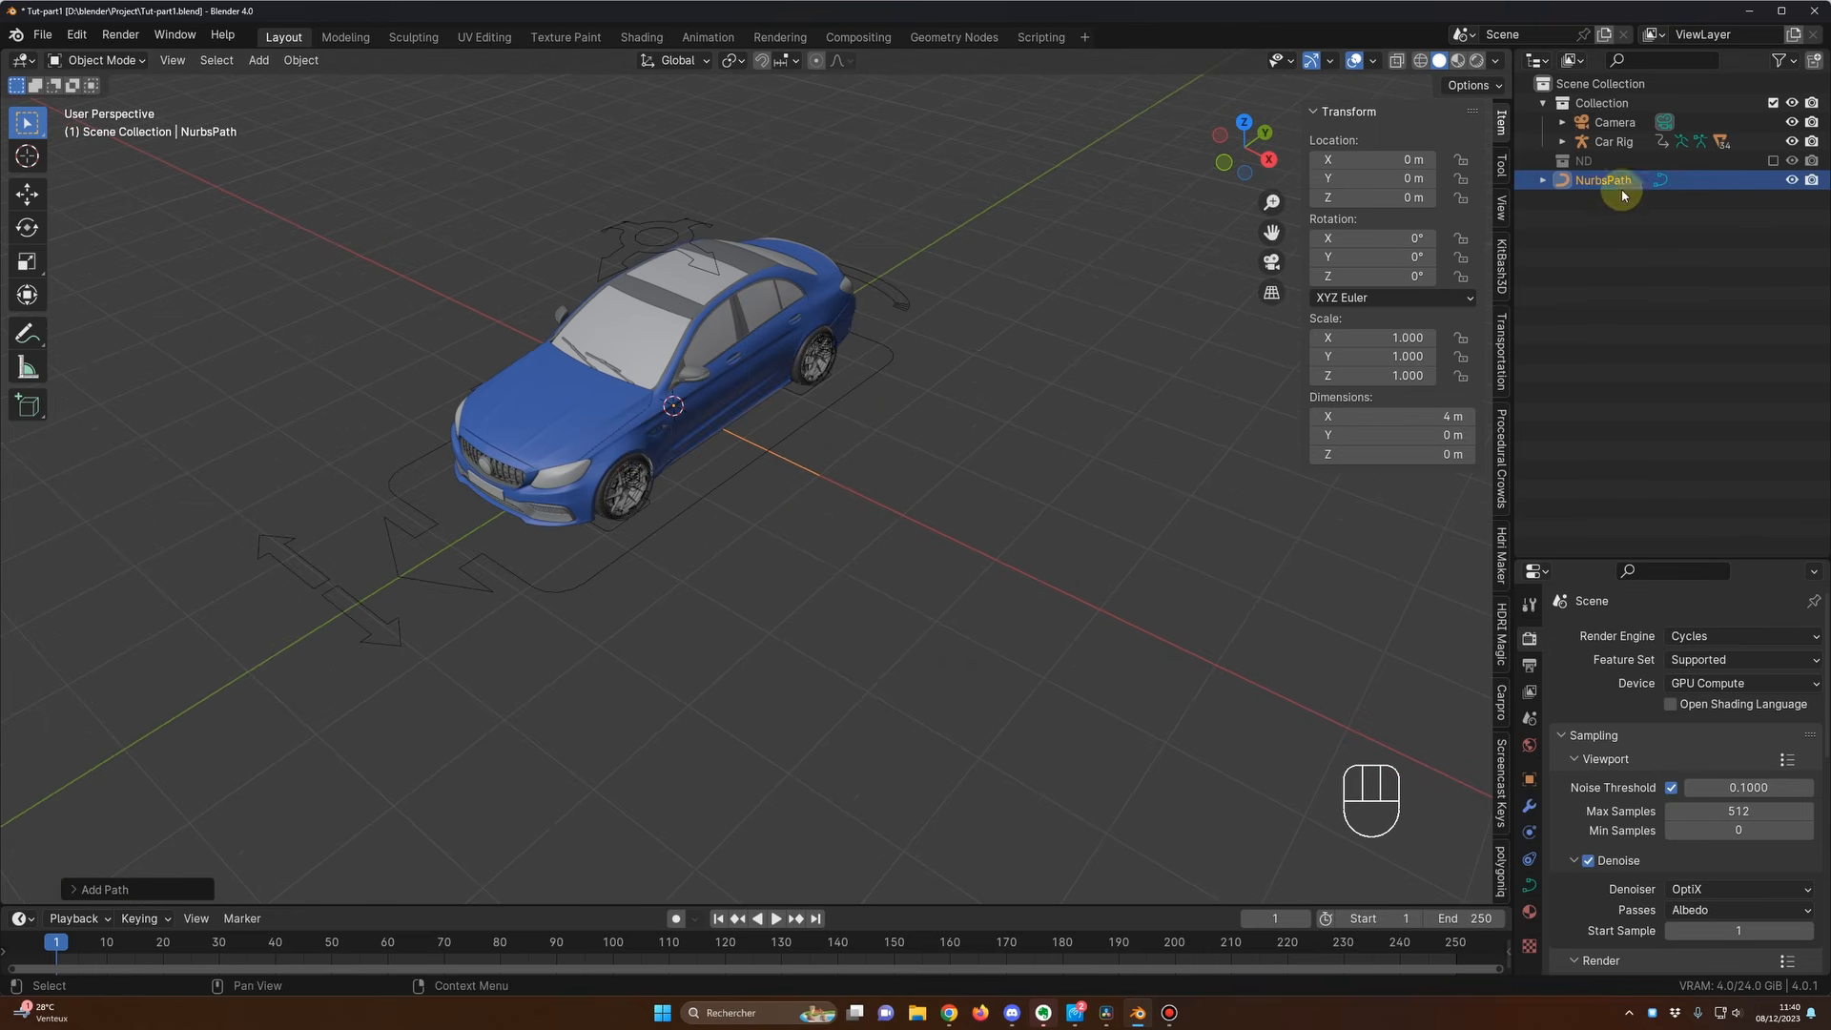
Step: Move the path along the X axis to about 7.47 m, clear of the car
scroll(946, 577, down, 2)
scroll(947, 577, down, 4)
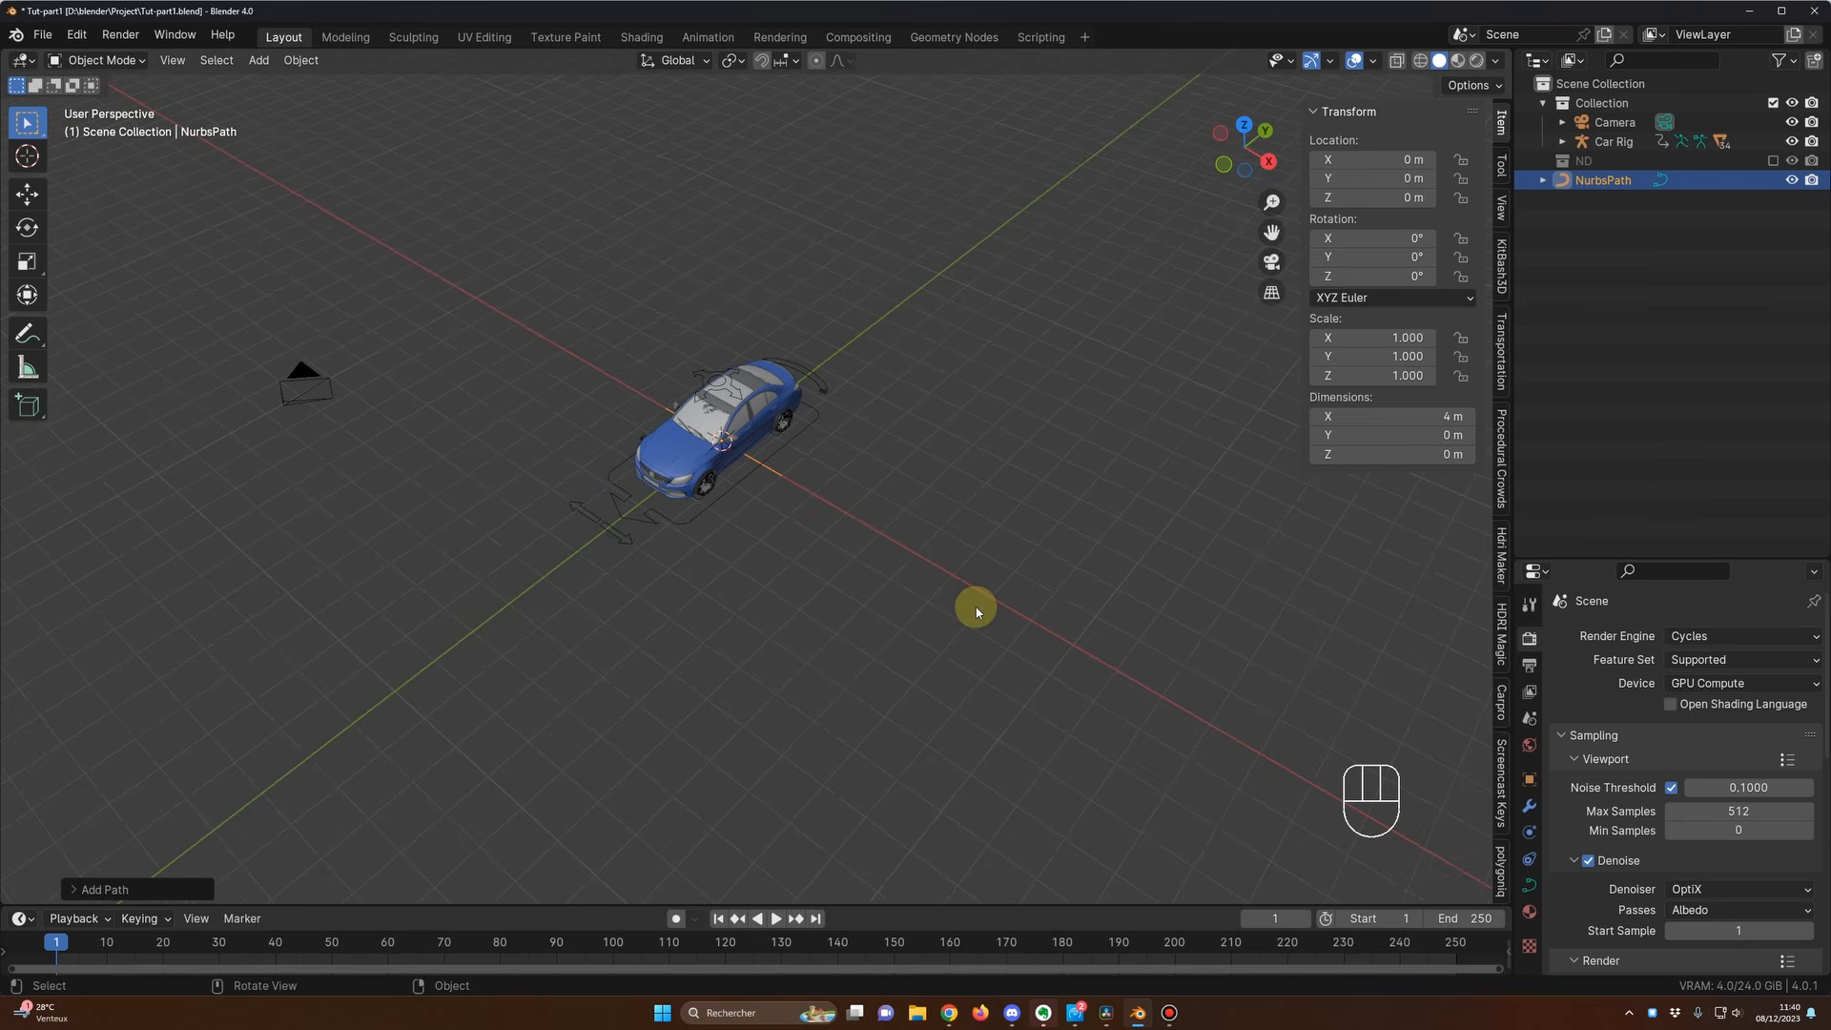
key(g)
key(x)
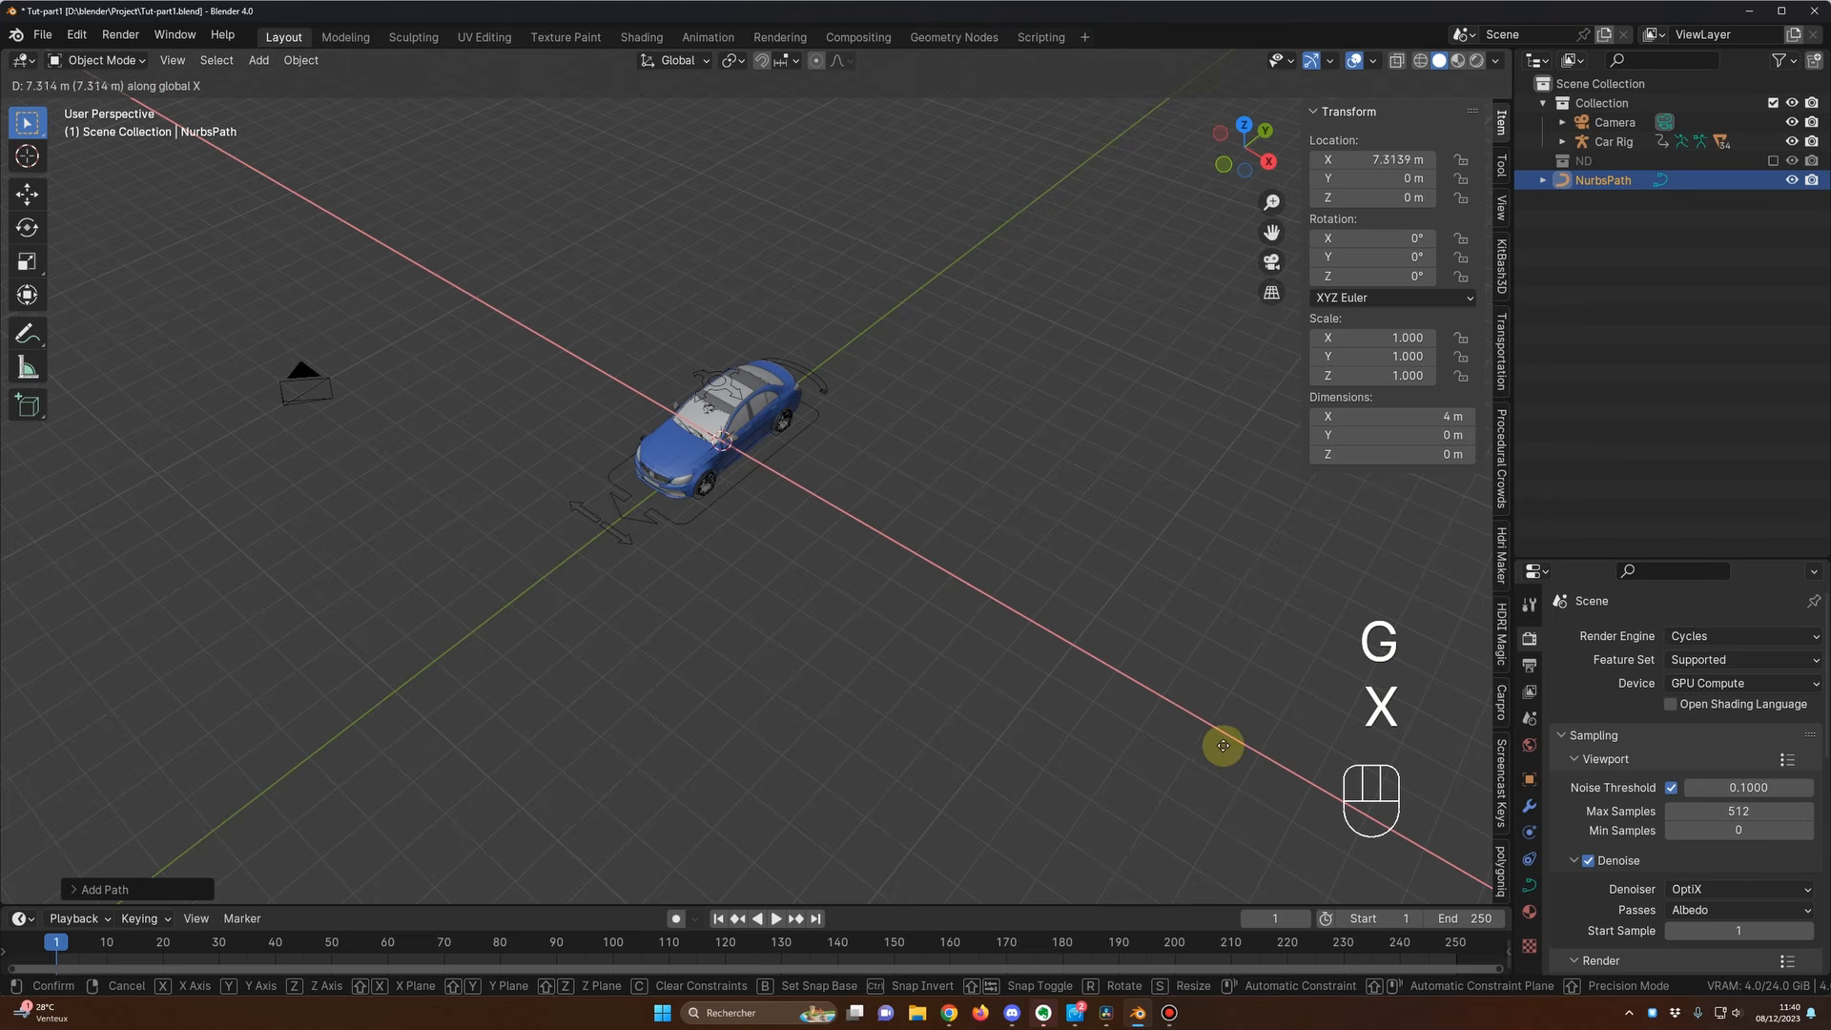
click(1224, 746)
scroll(1145, 706, up, 4)
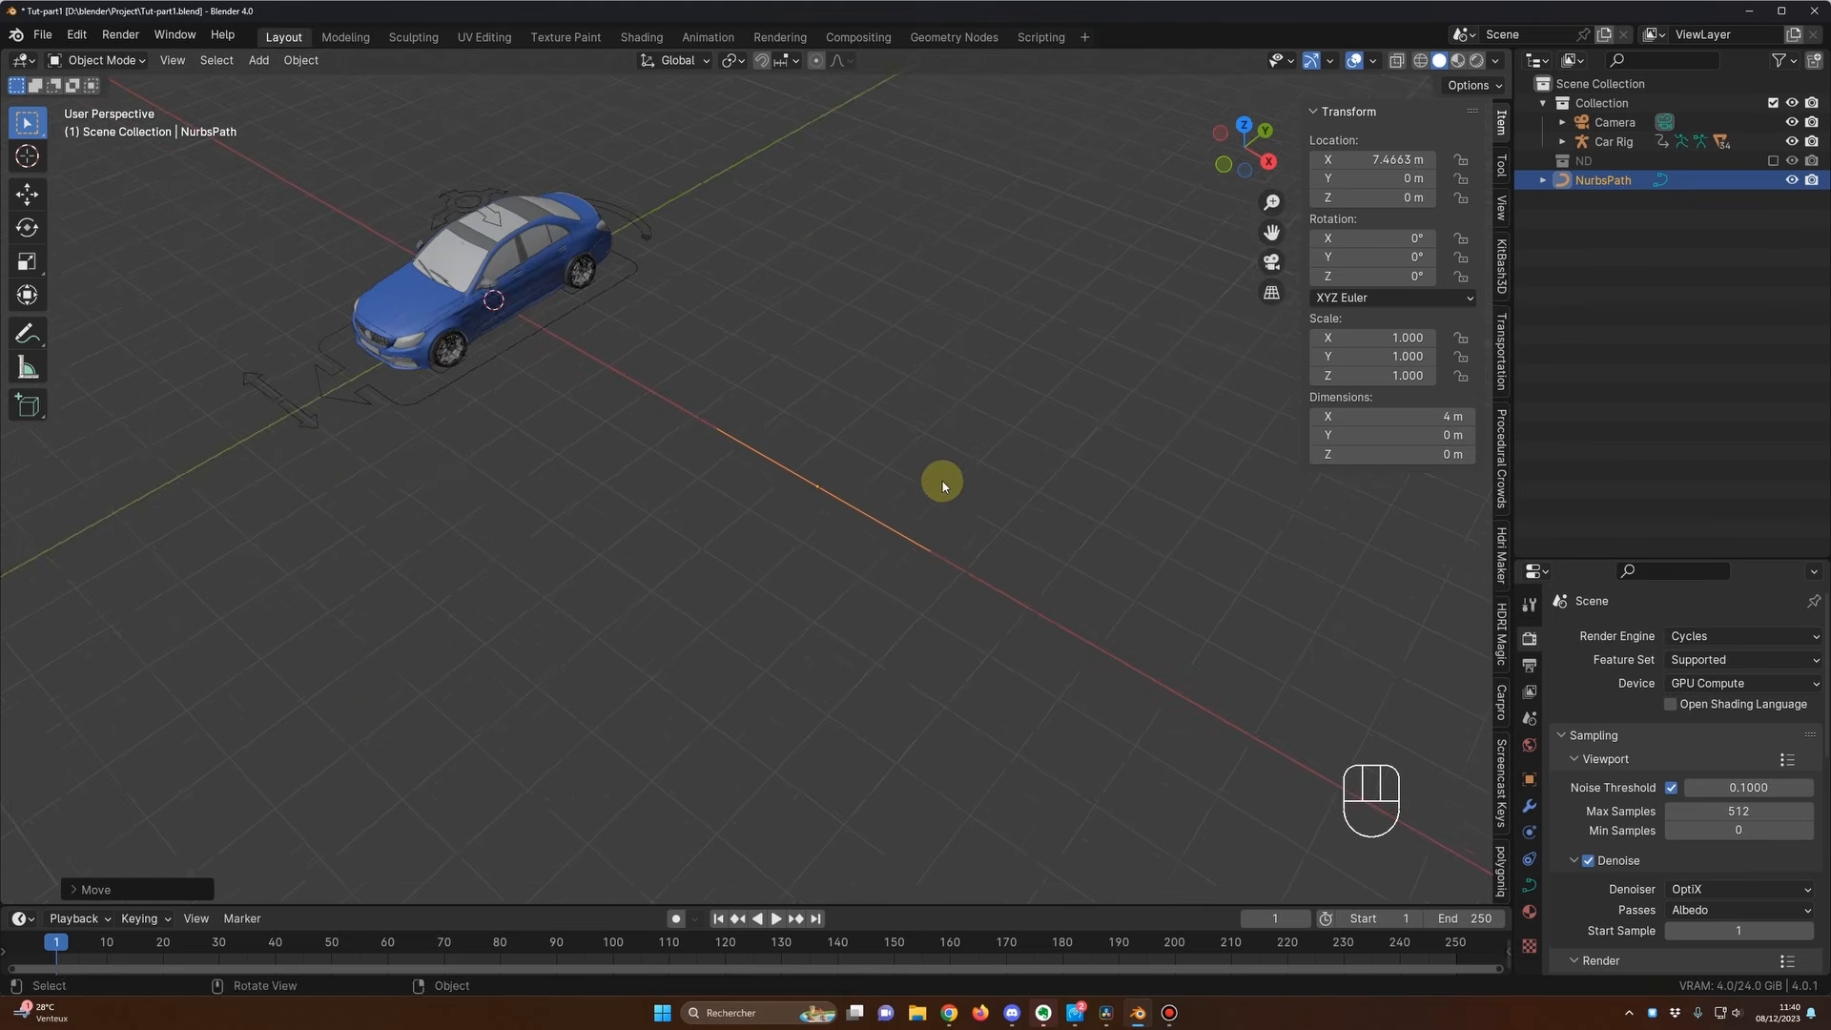
scroll(974, 585, up, 2)
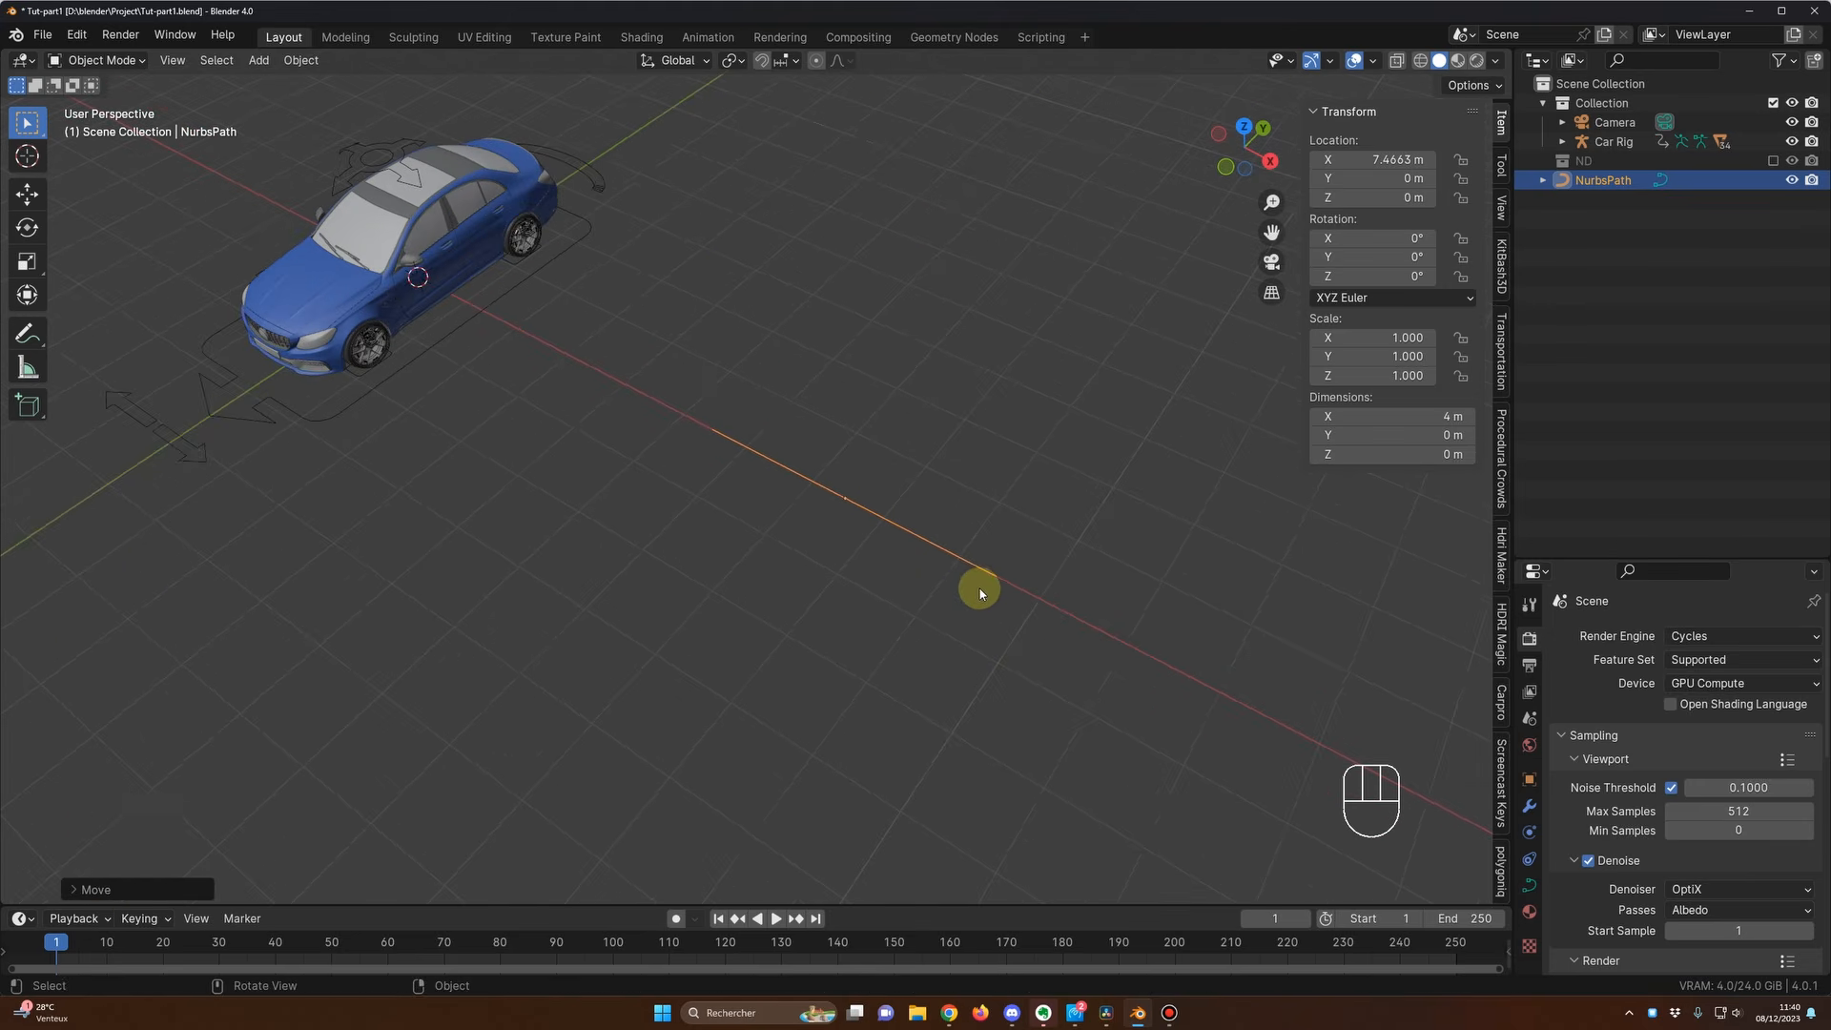
Step: Put the path in Edit Mode and enable the Normals display in the curve overlays
middle_drag(932, 583, 992, 615)
scroll(932, 576, up, 2)
scroll(932, 576, down, 3)
scroll(950, 601, up, 1)
scroll(953, 597, up, 1)
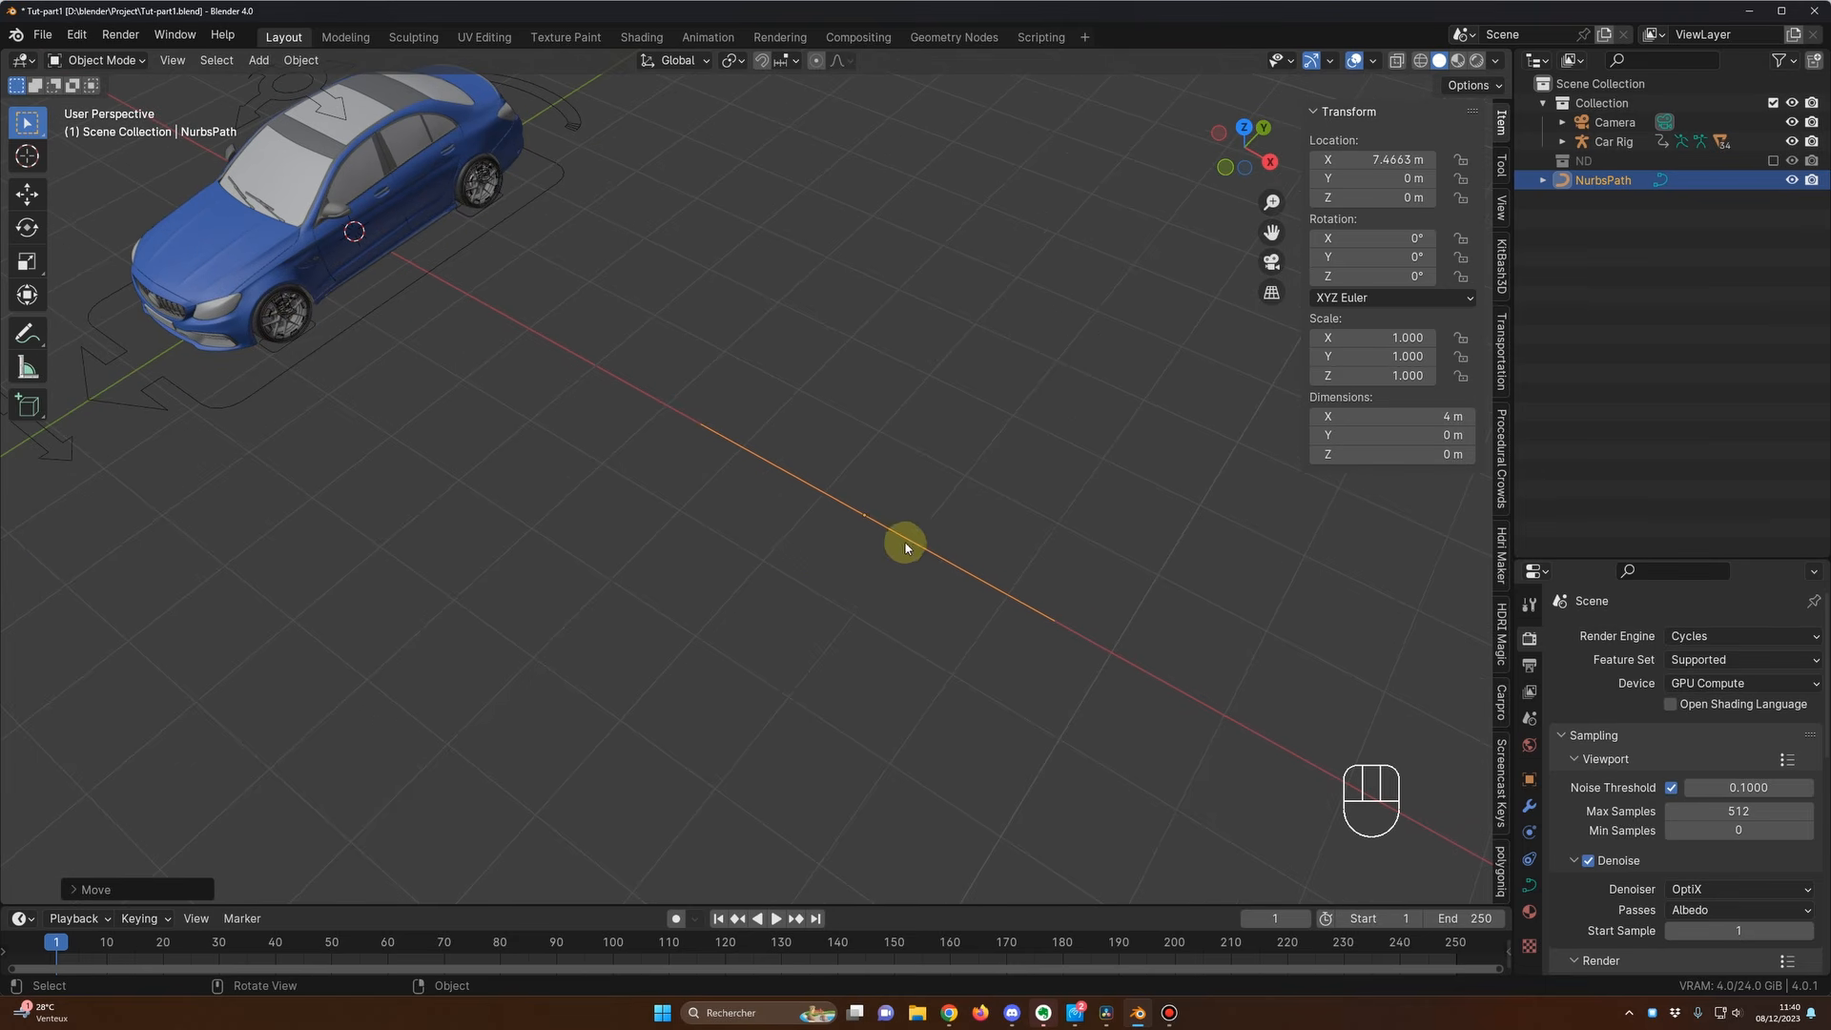
middle_drag(1104, 677, 1055, 623)
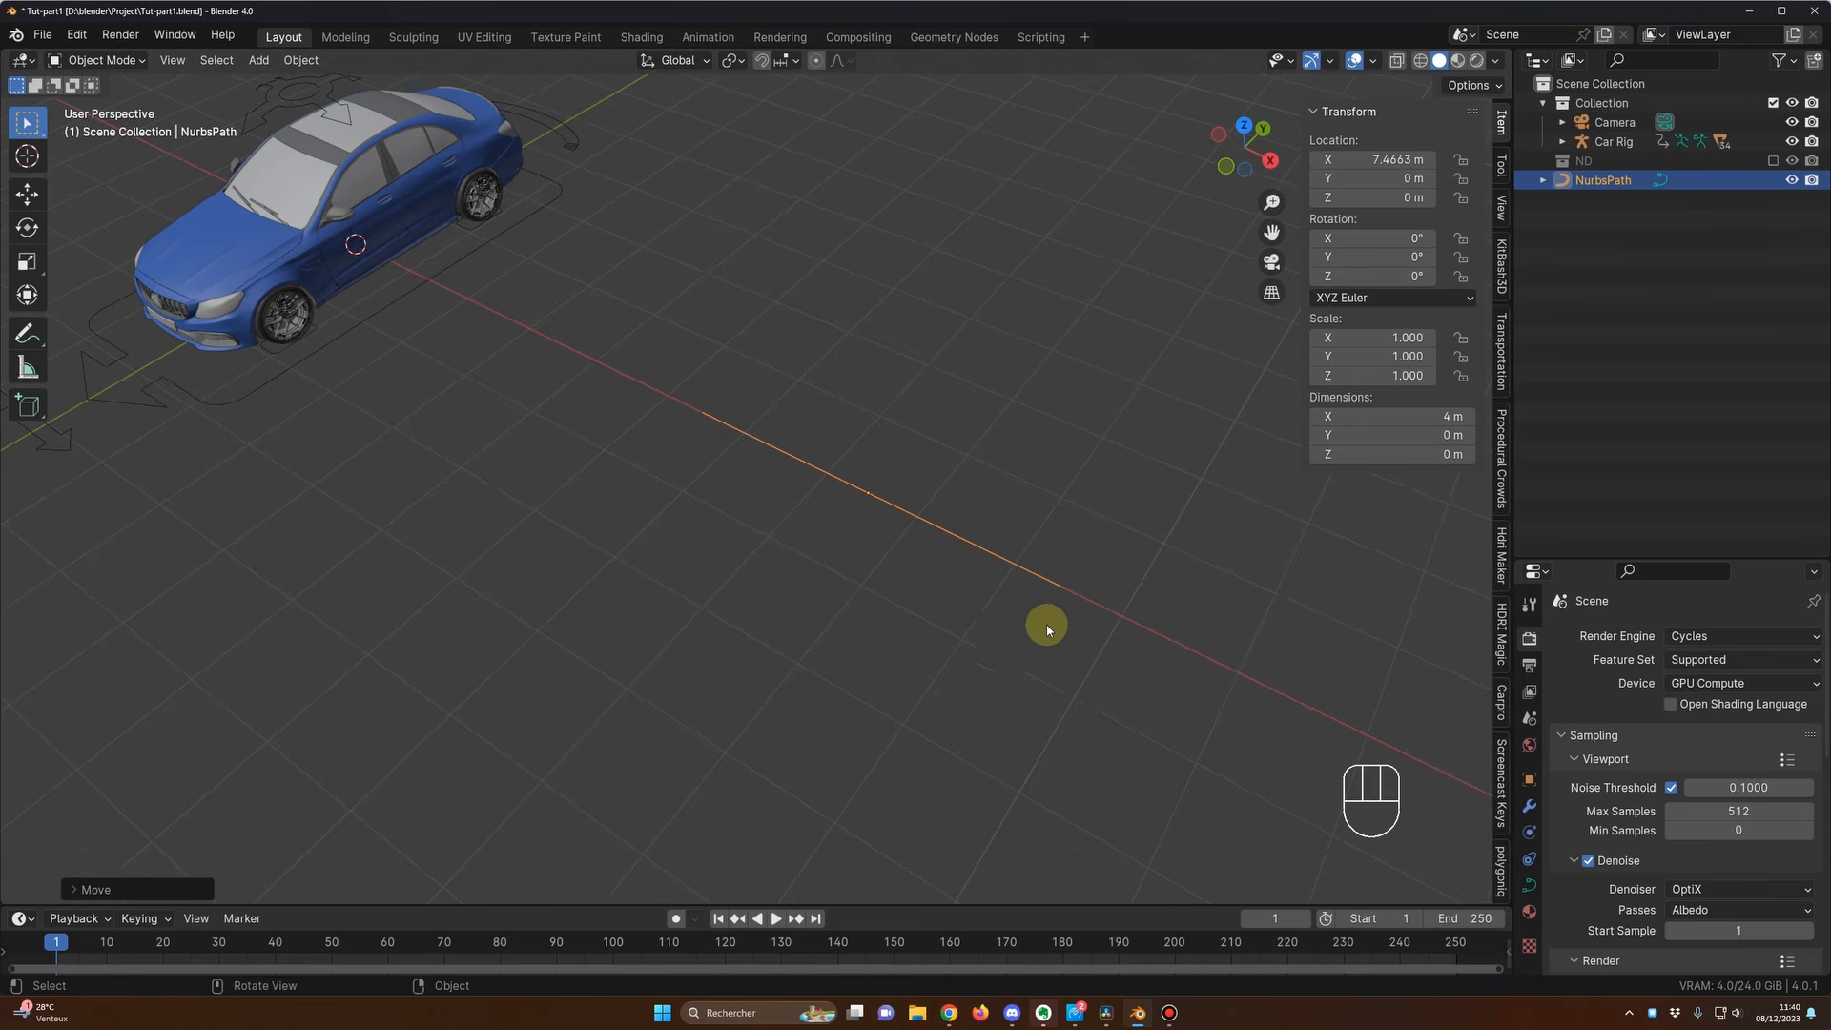
middle_drag(942, 563, 881, 546)
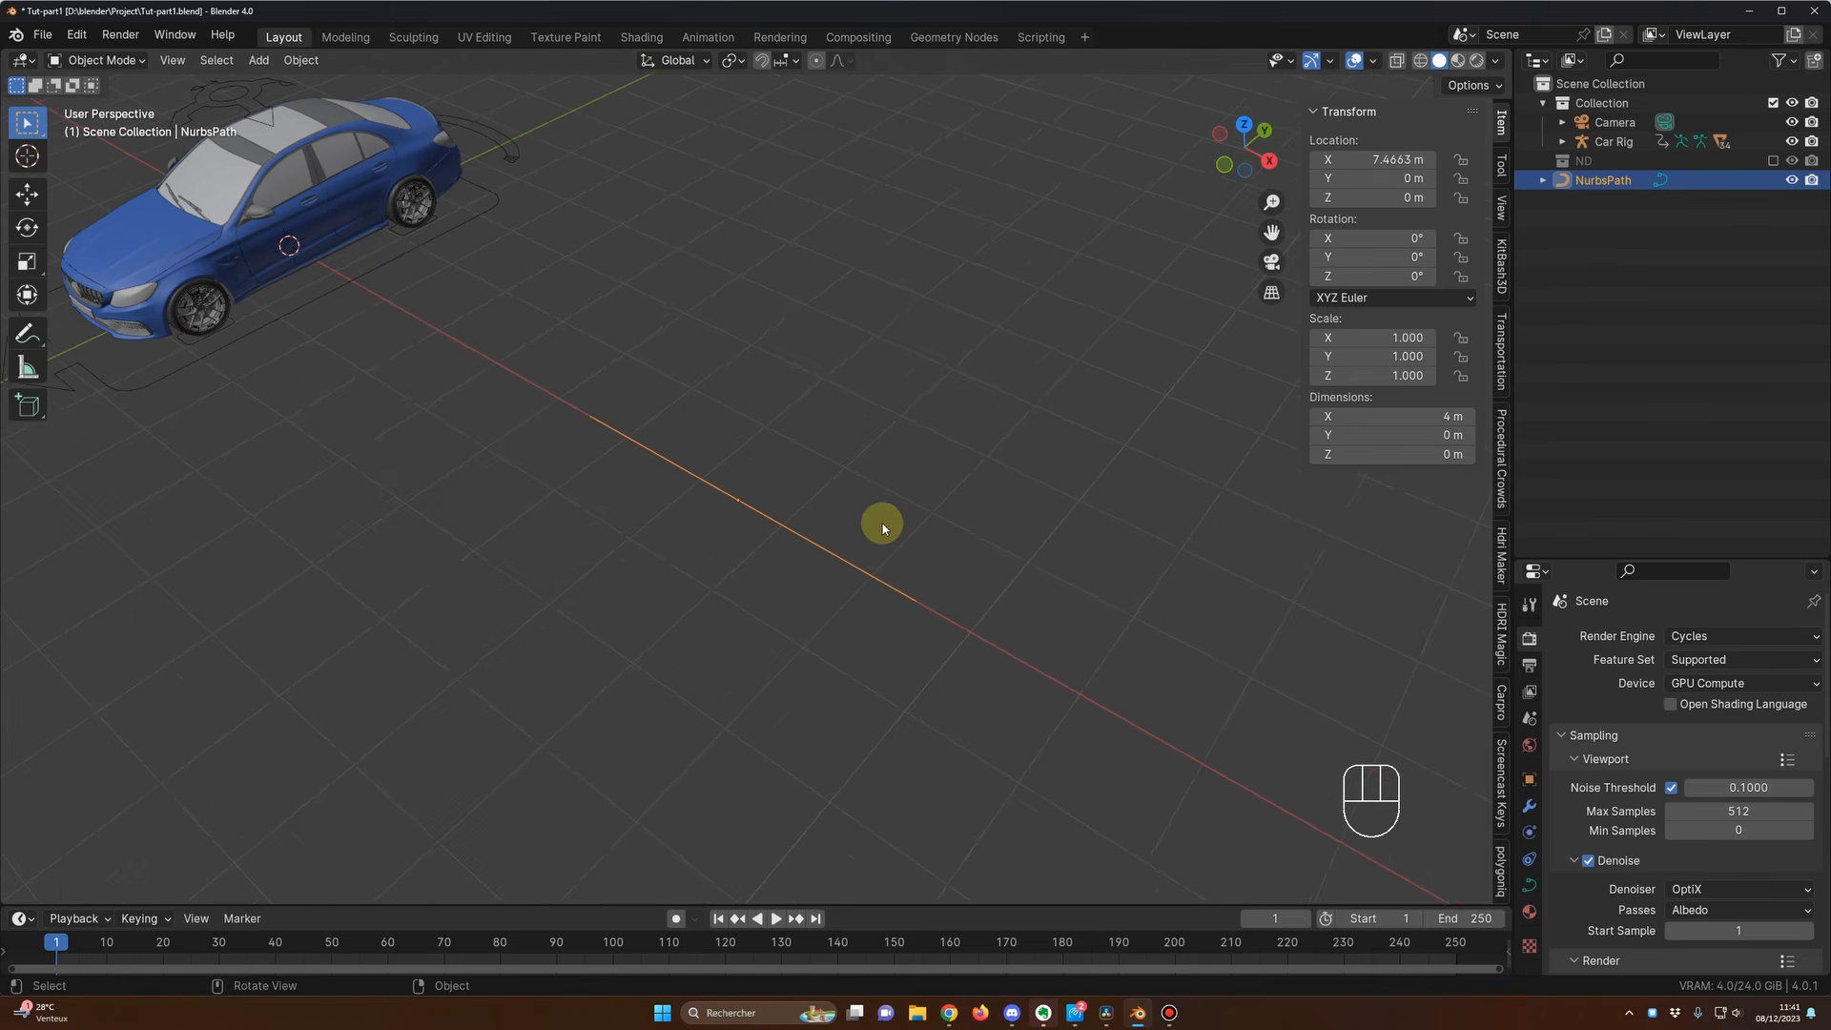
key(Tab)
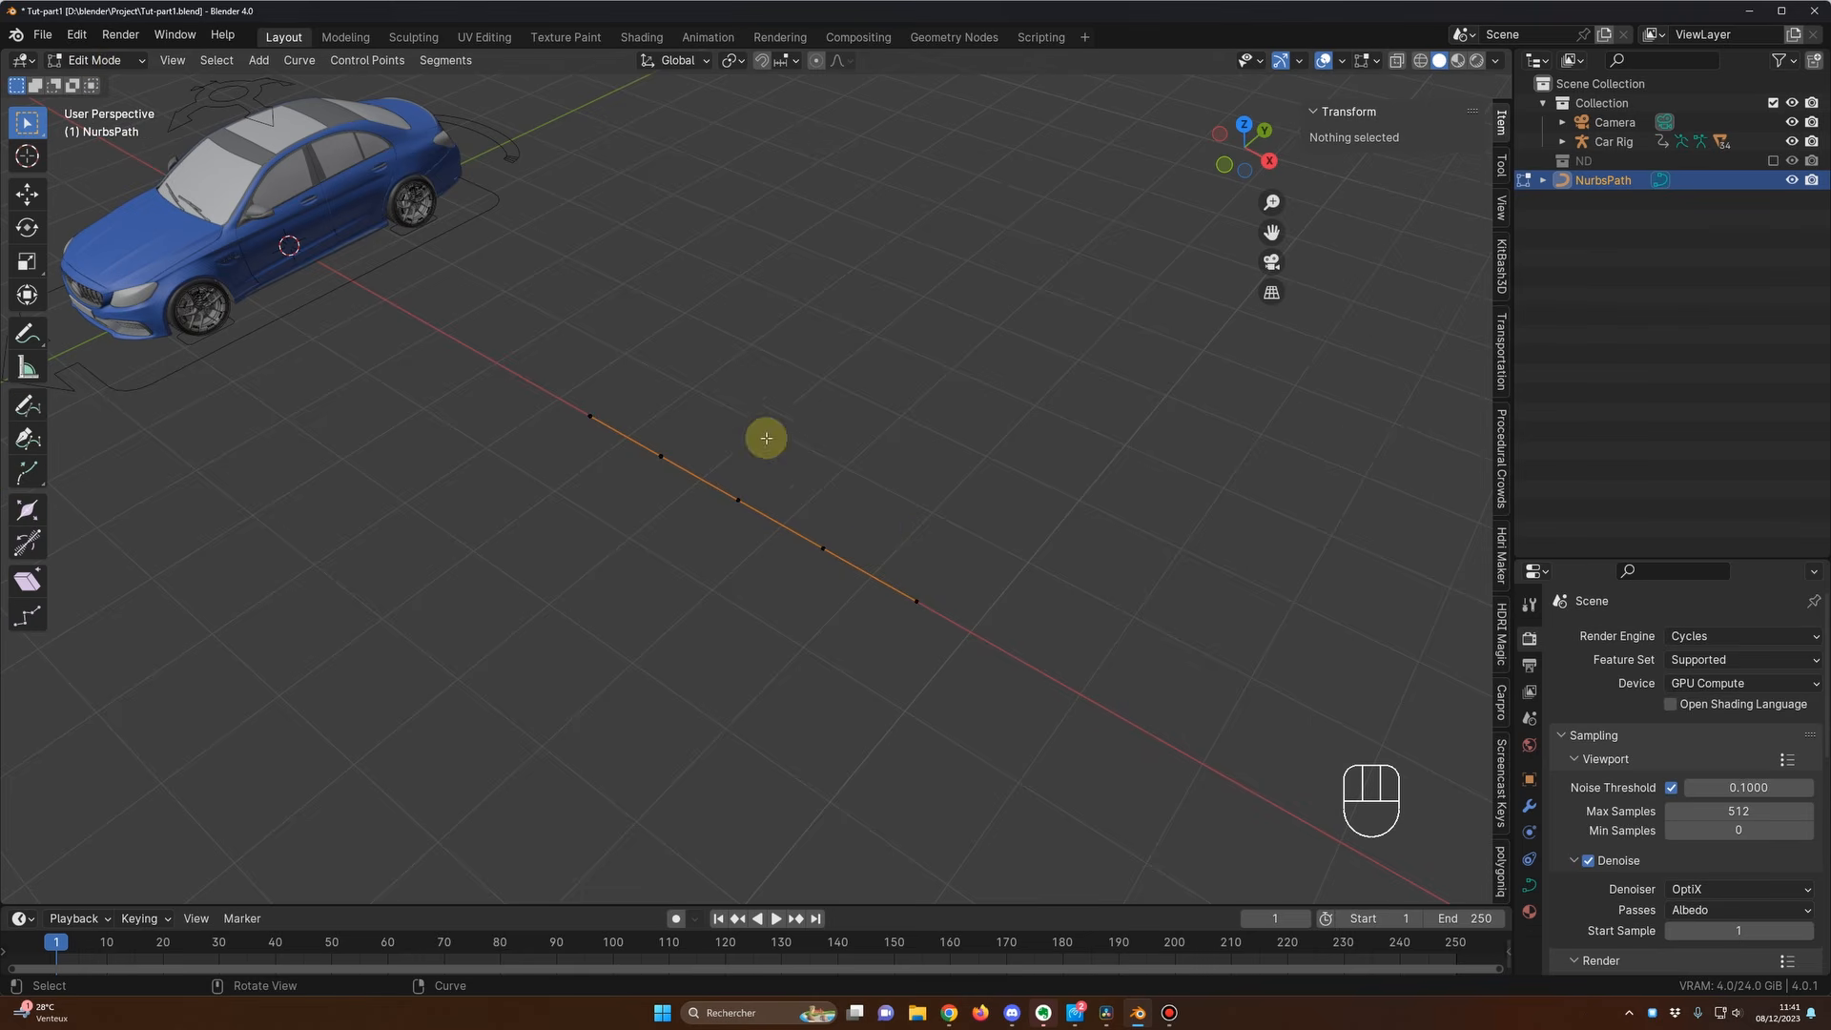
click(118, 60)
click(118, 104)
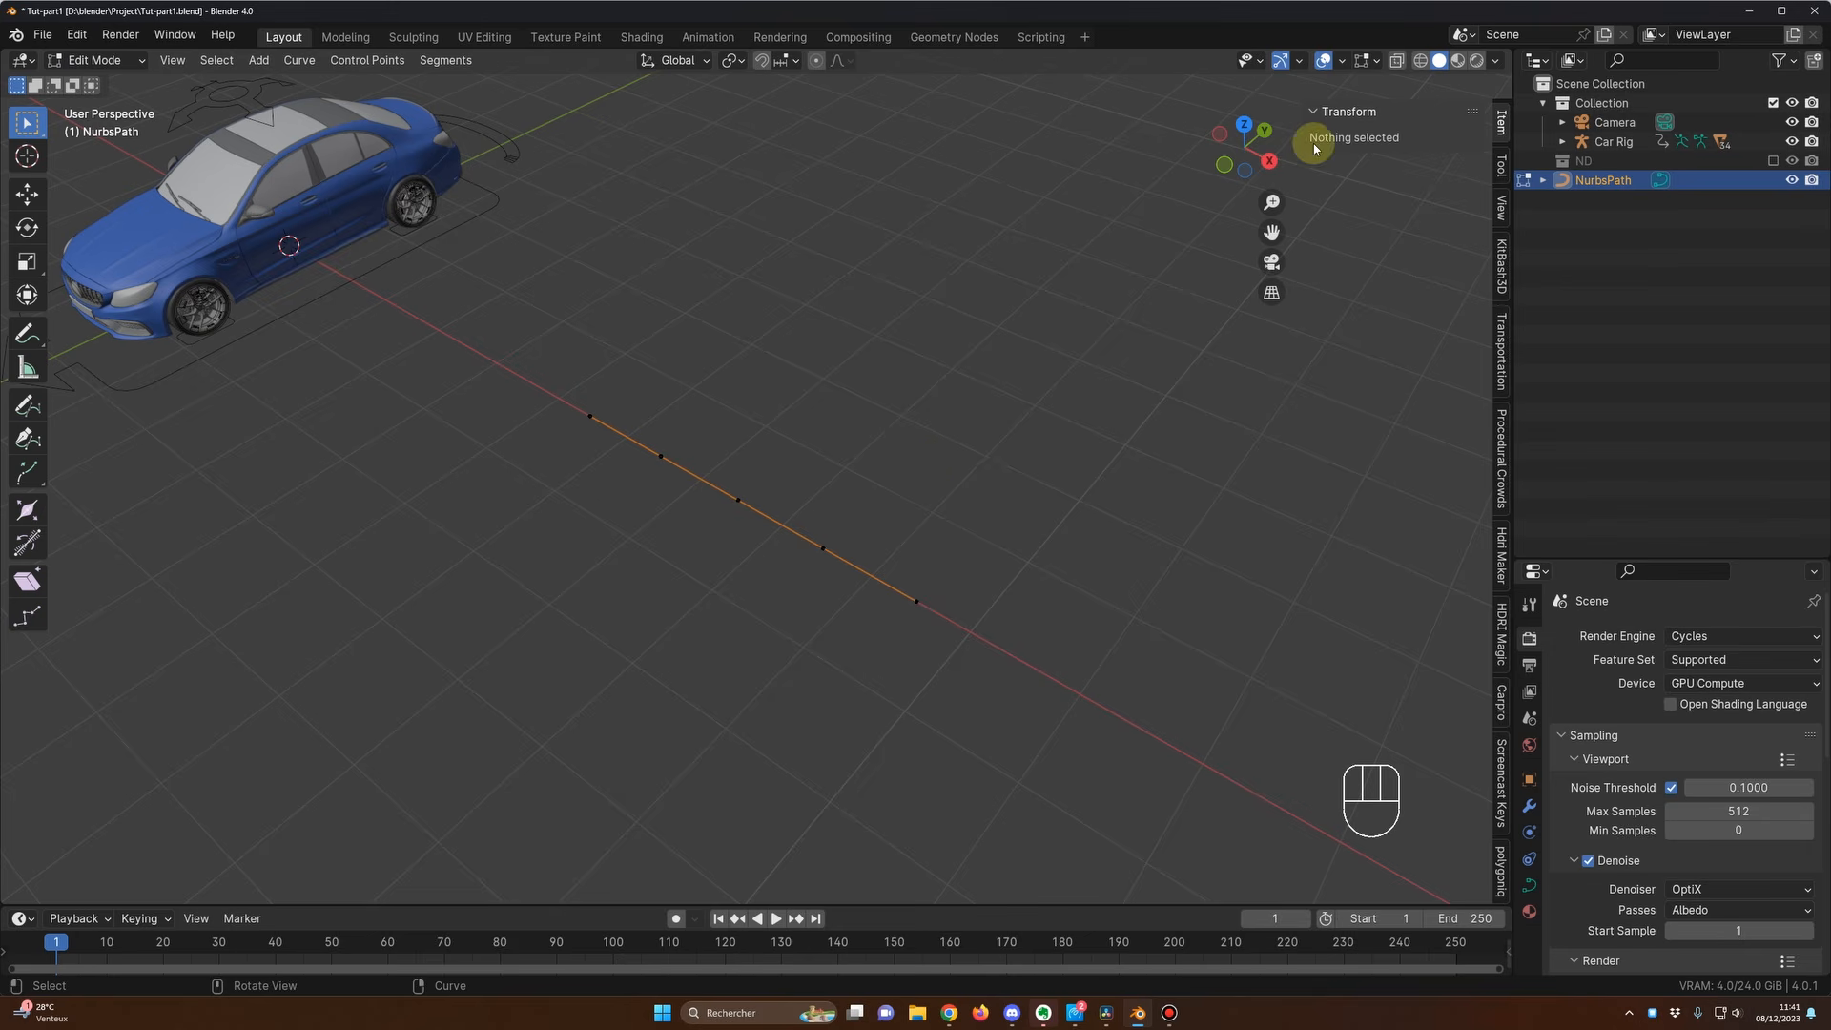
click(1378, 63)
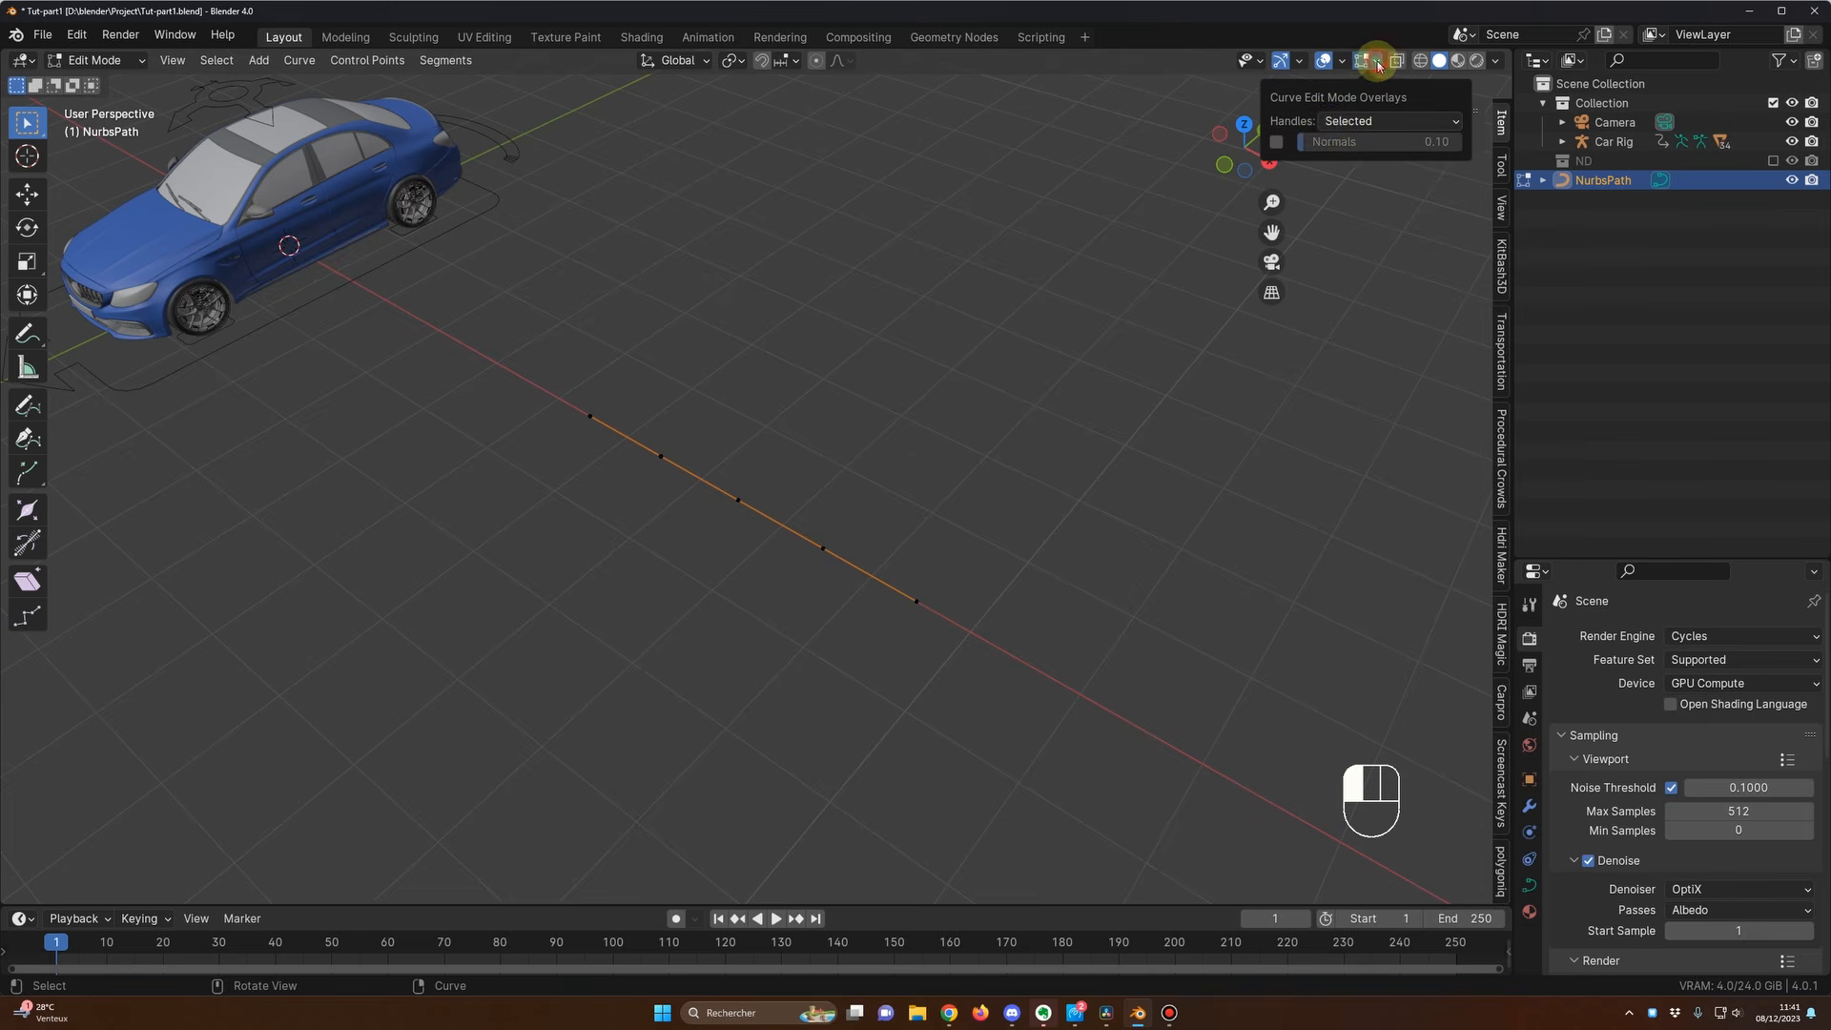
click(1277, 143)
Step: Examine the direction of the normals along the path and return it to Object Mode
scroll(1001, 496, up, 2)
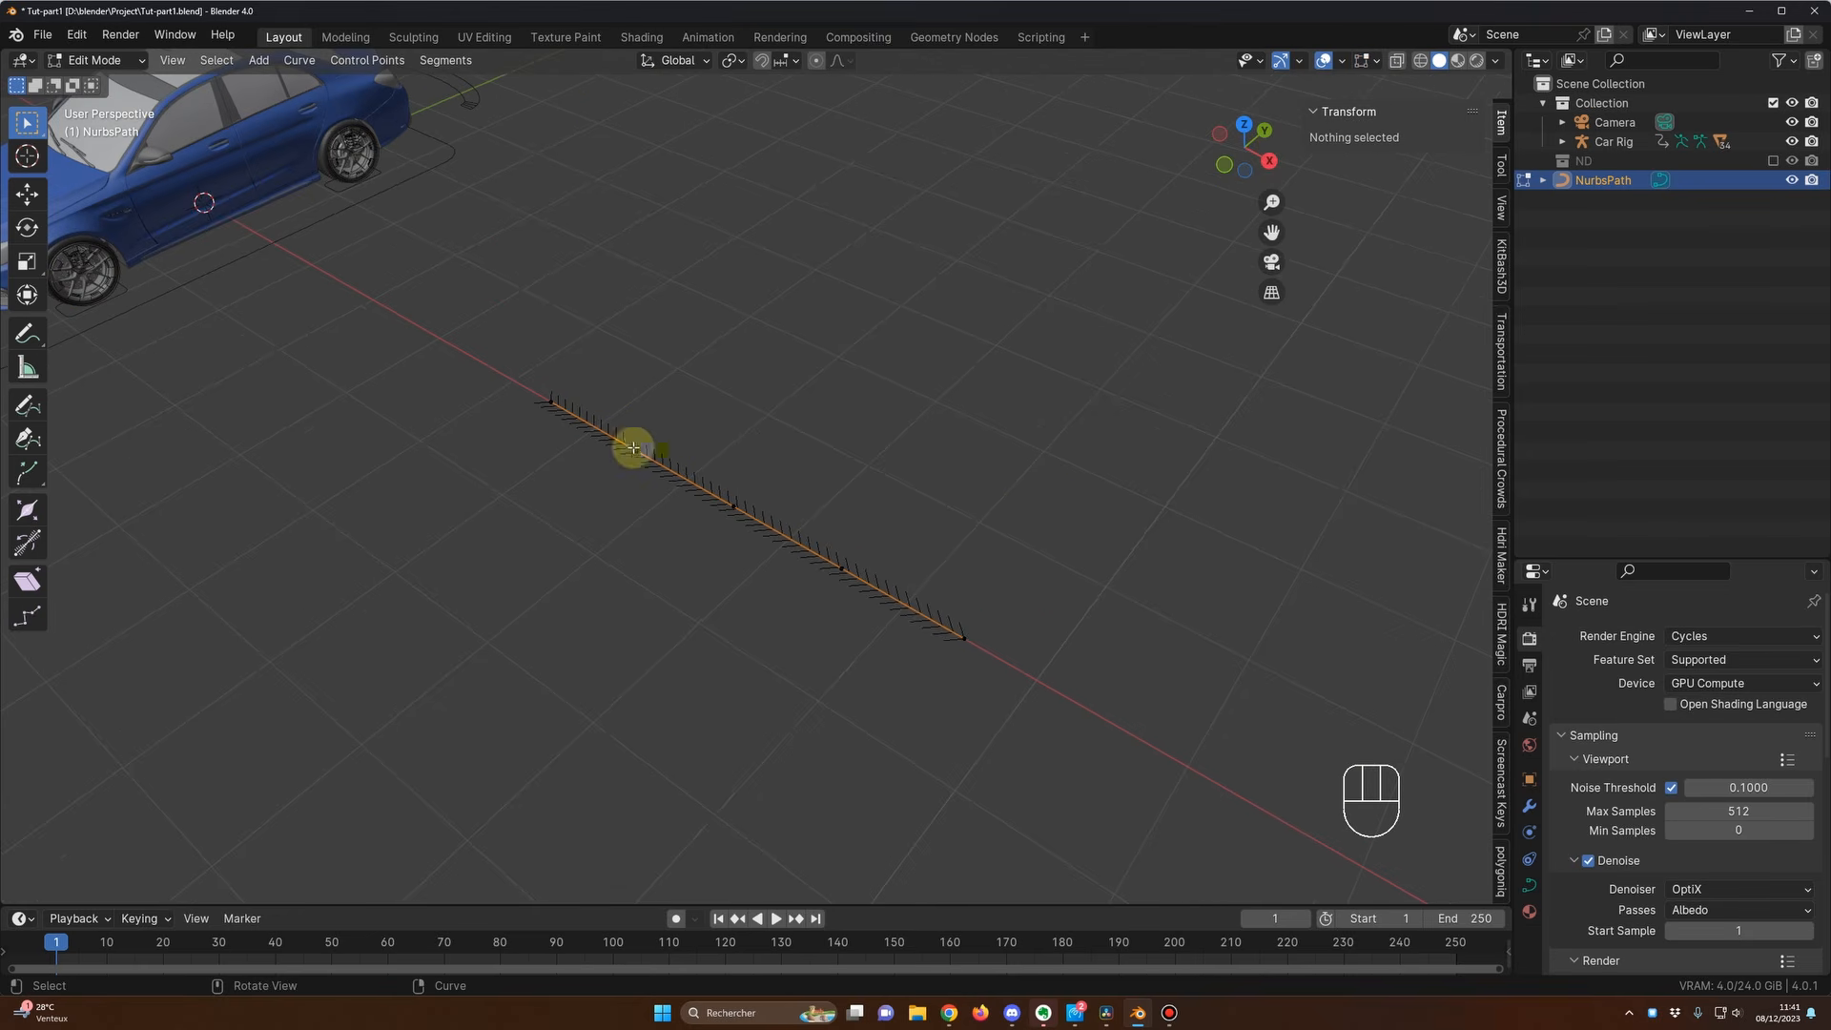
scroll(900, 518, down, 3)
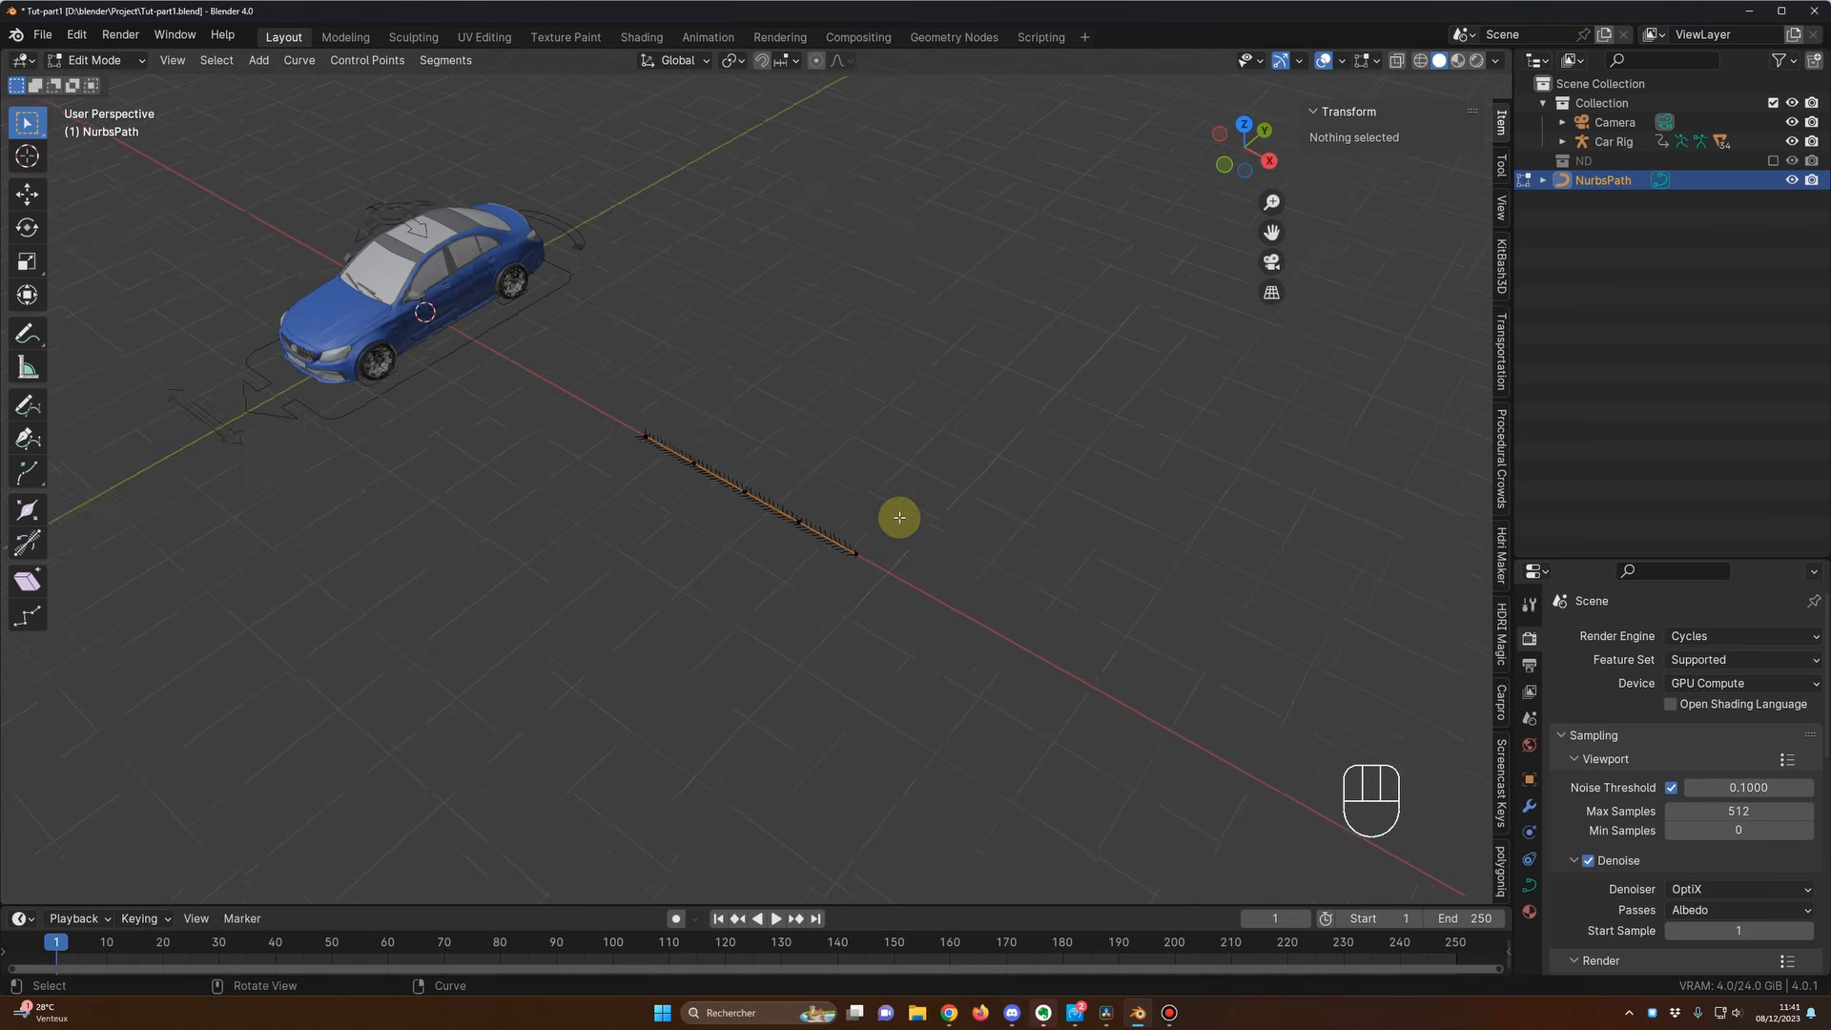
scroll(847, 500, up, 2)
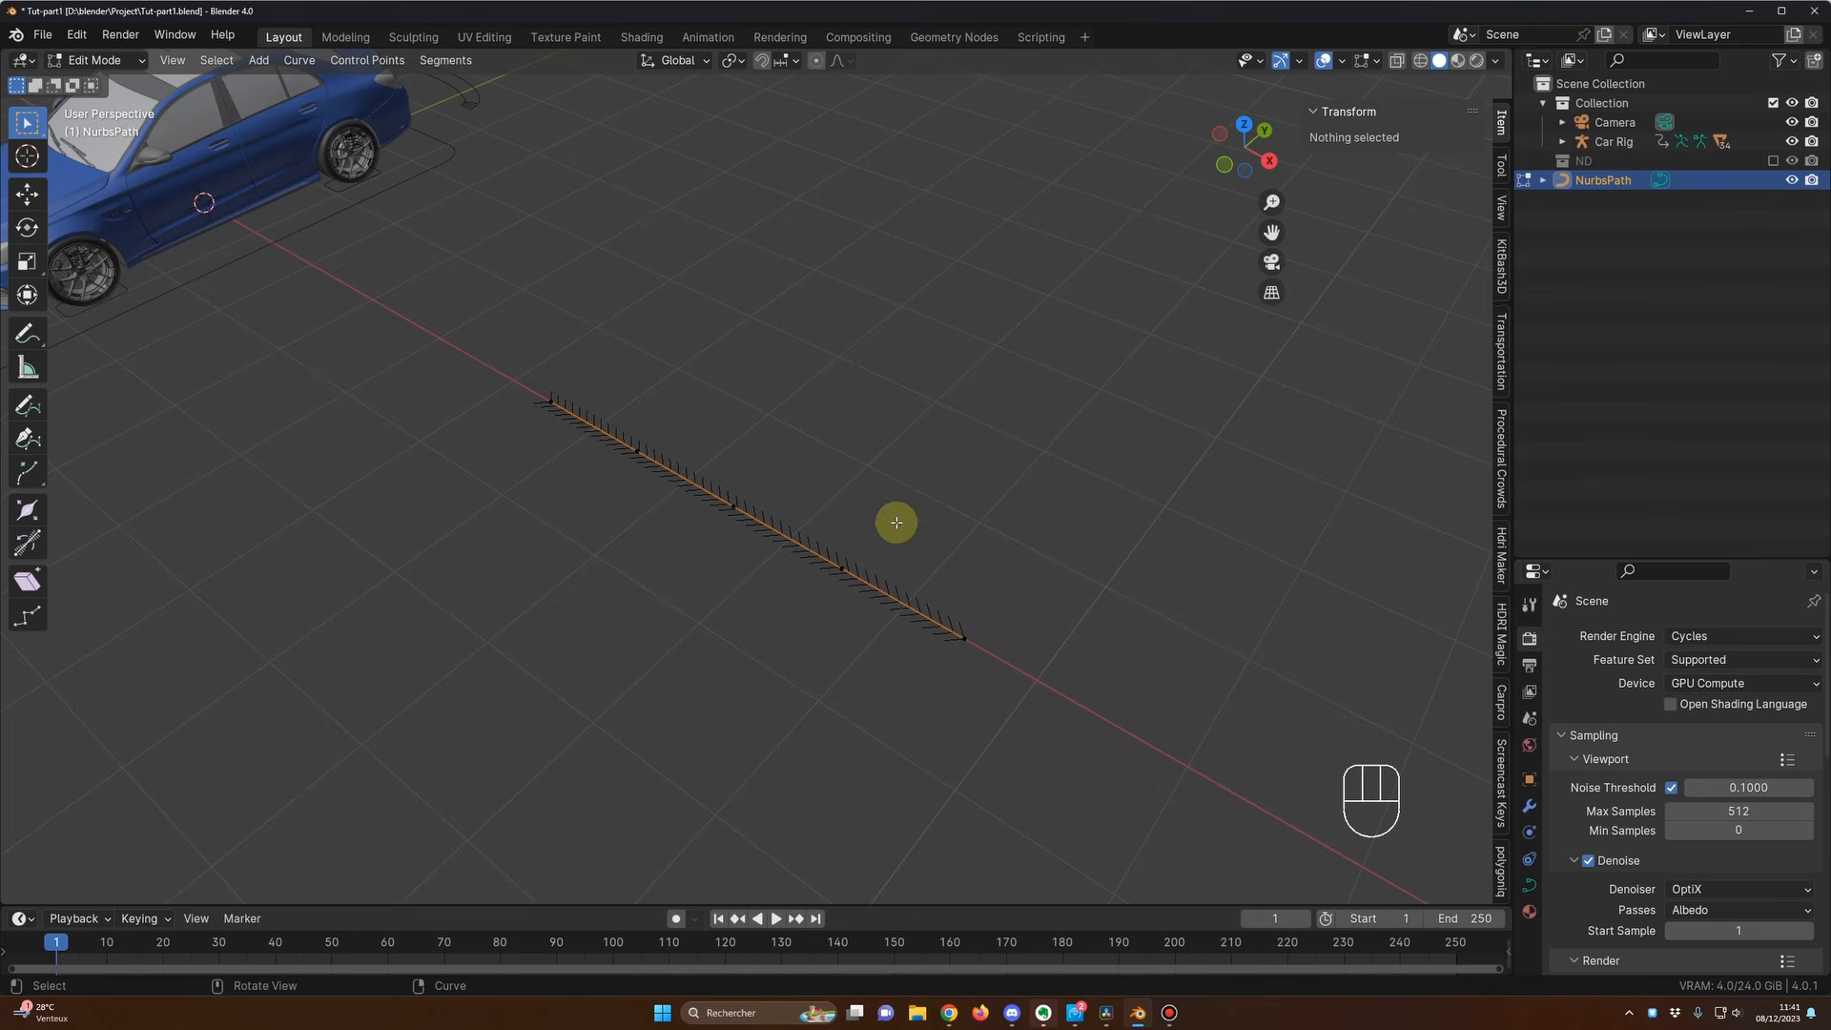
key(Tab)
scroll(897, 524, down, 2)
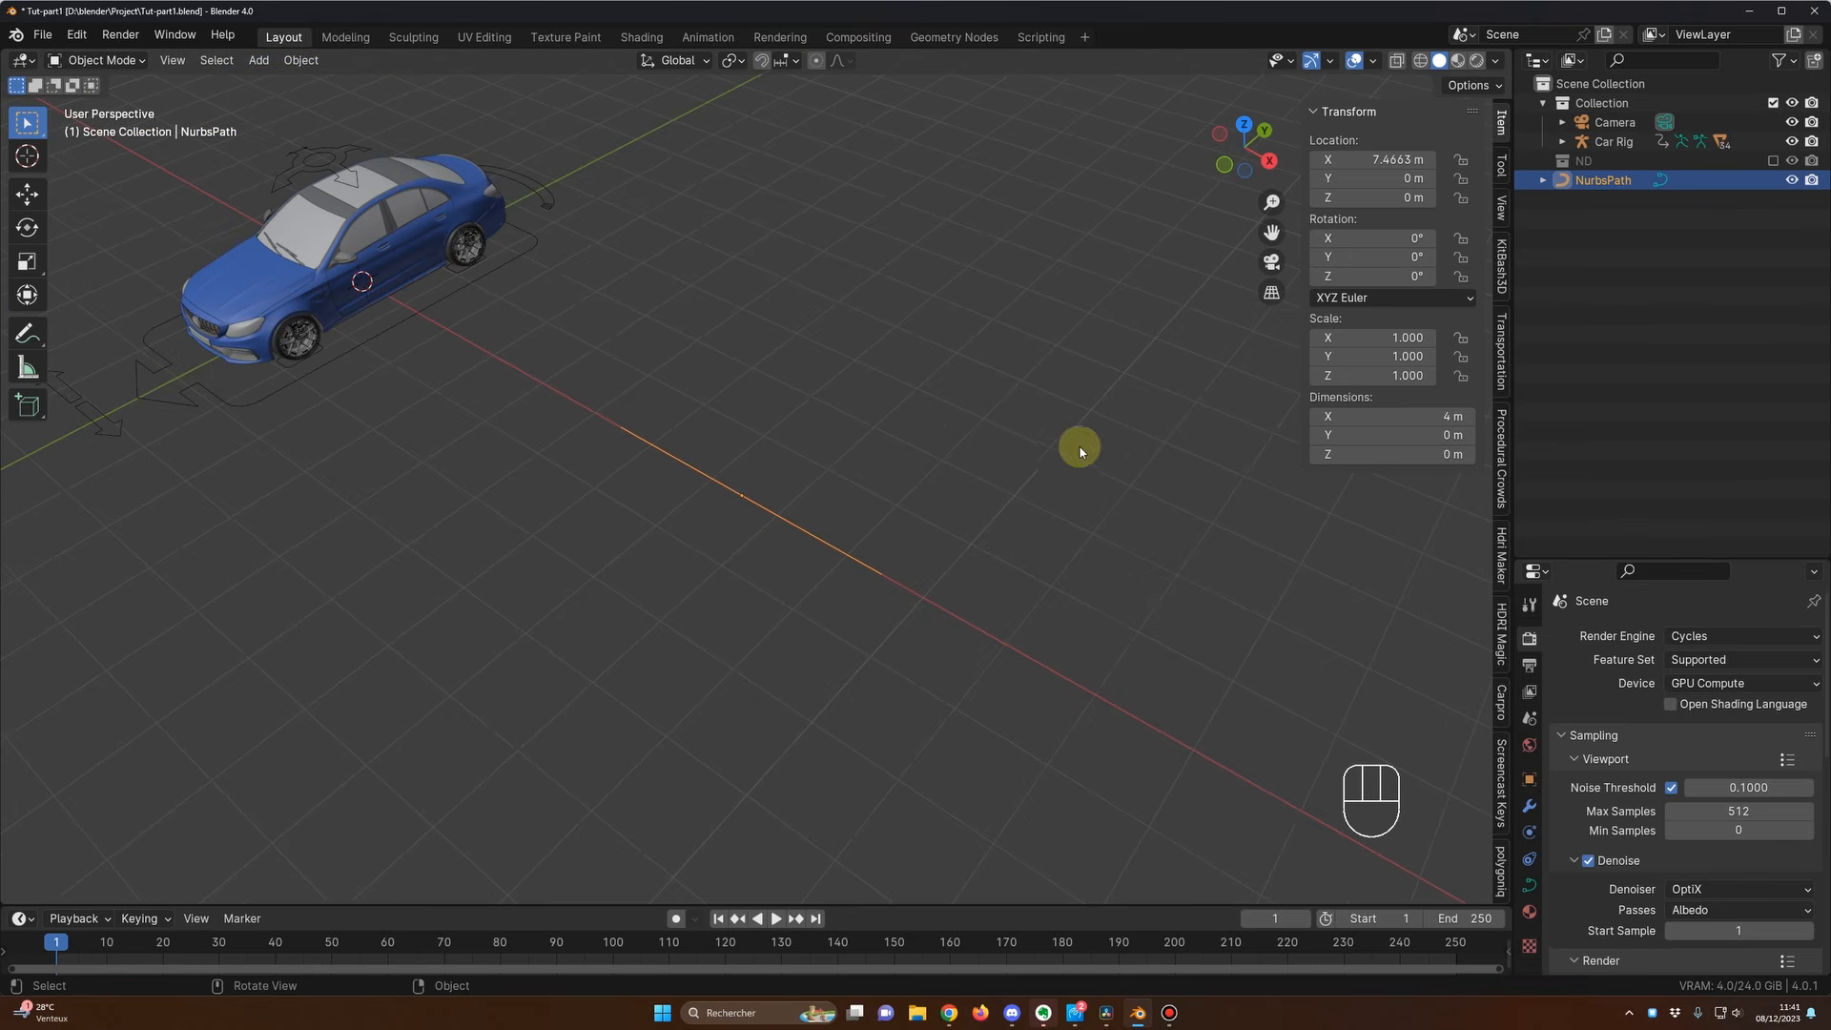
Step: Set the path's Z rotation to -90° so it runs parallel to the car, and check its direction in Edit Mode
click(1420, 626)
key(n)
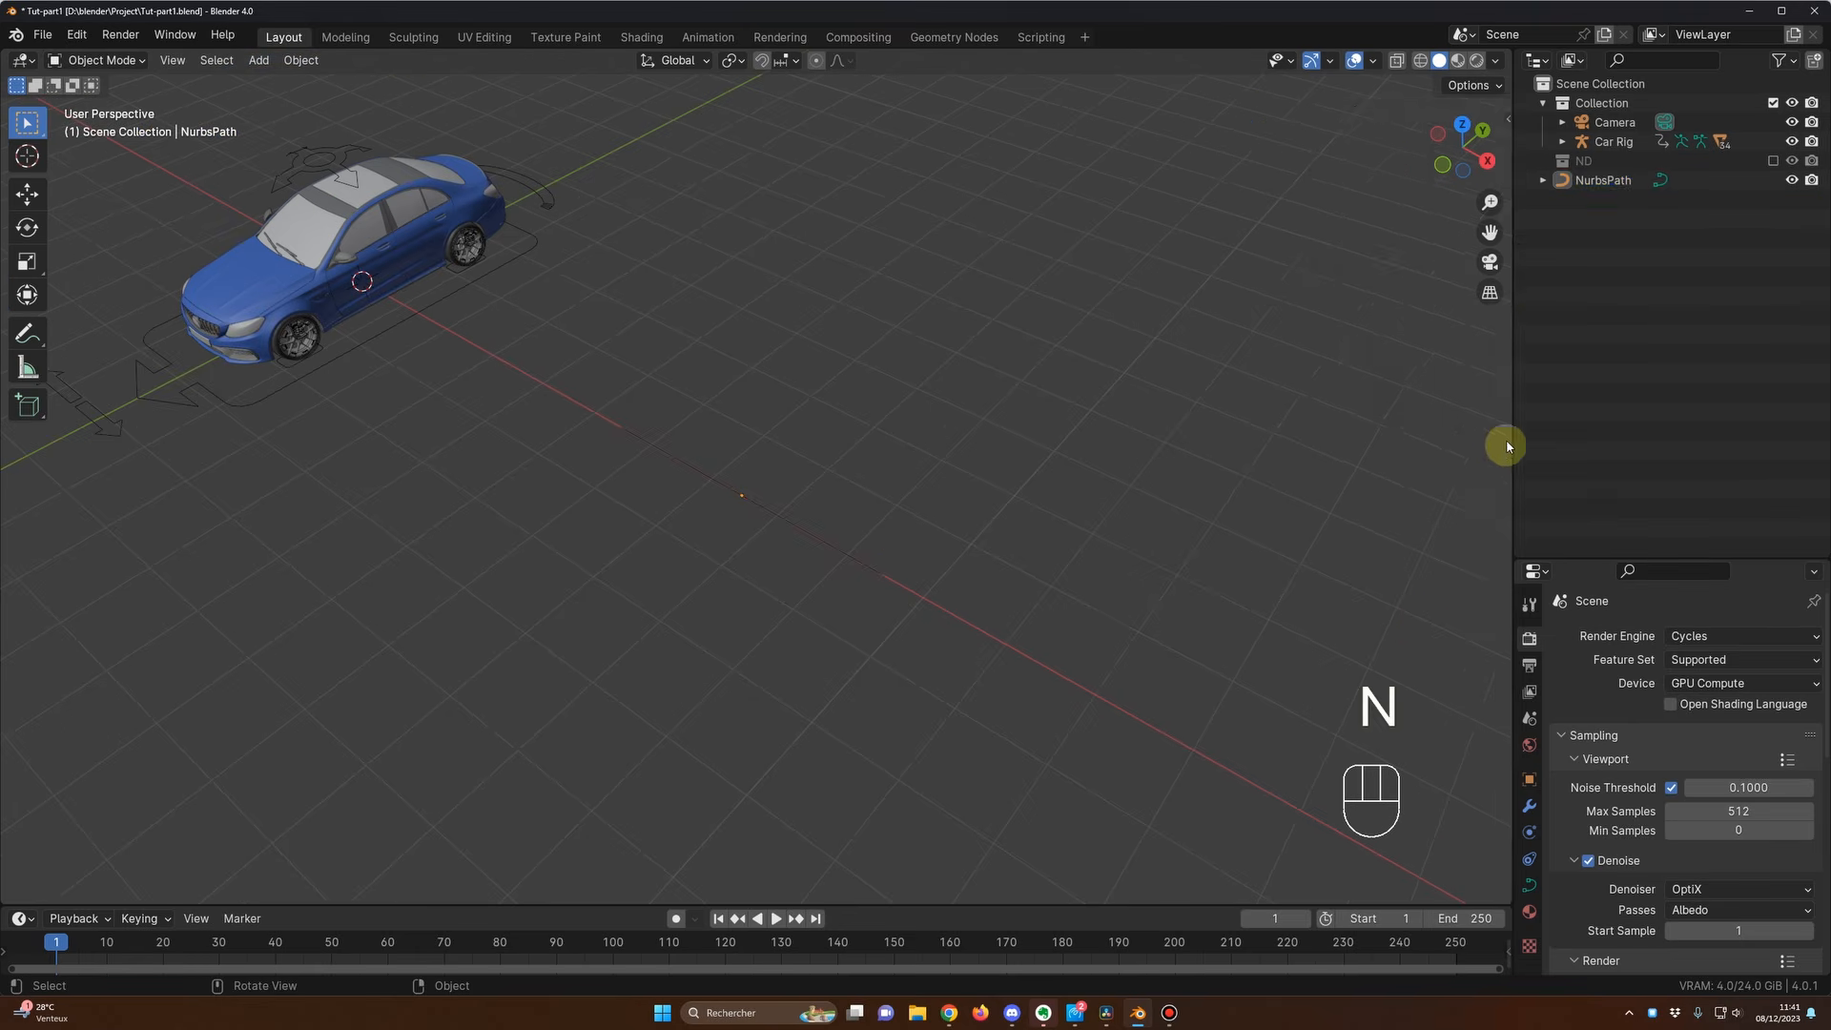
key(n)
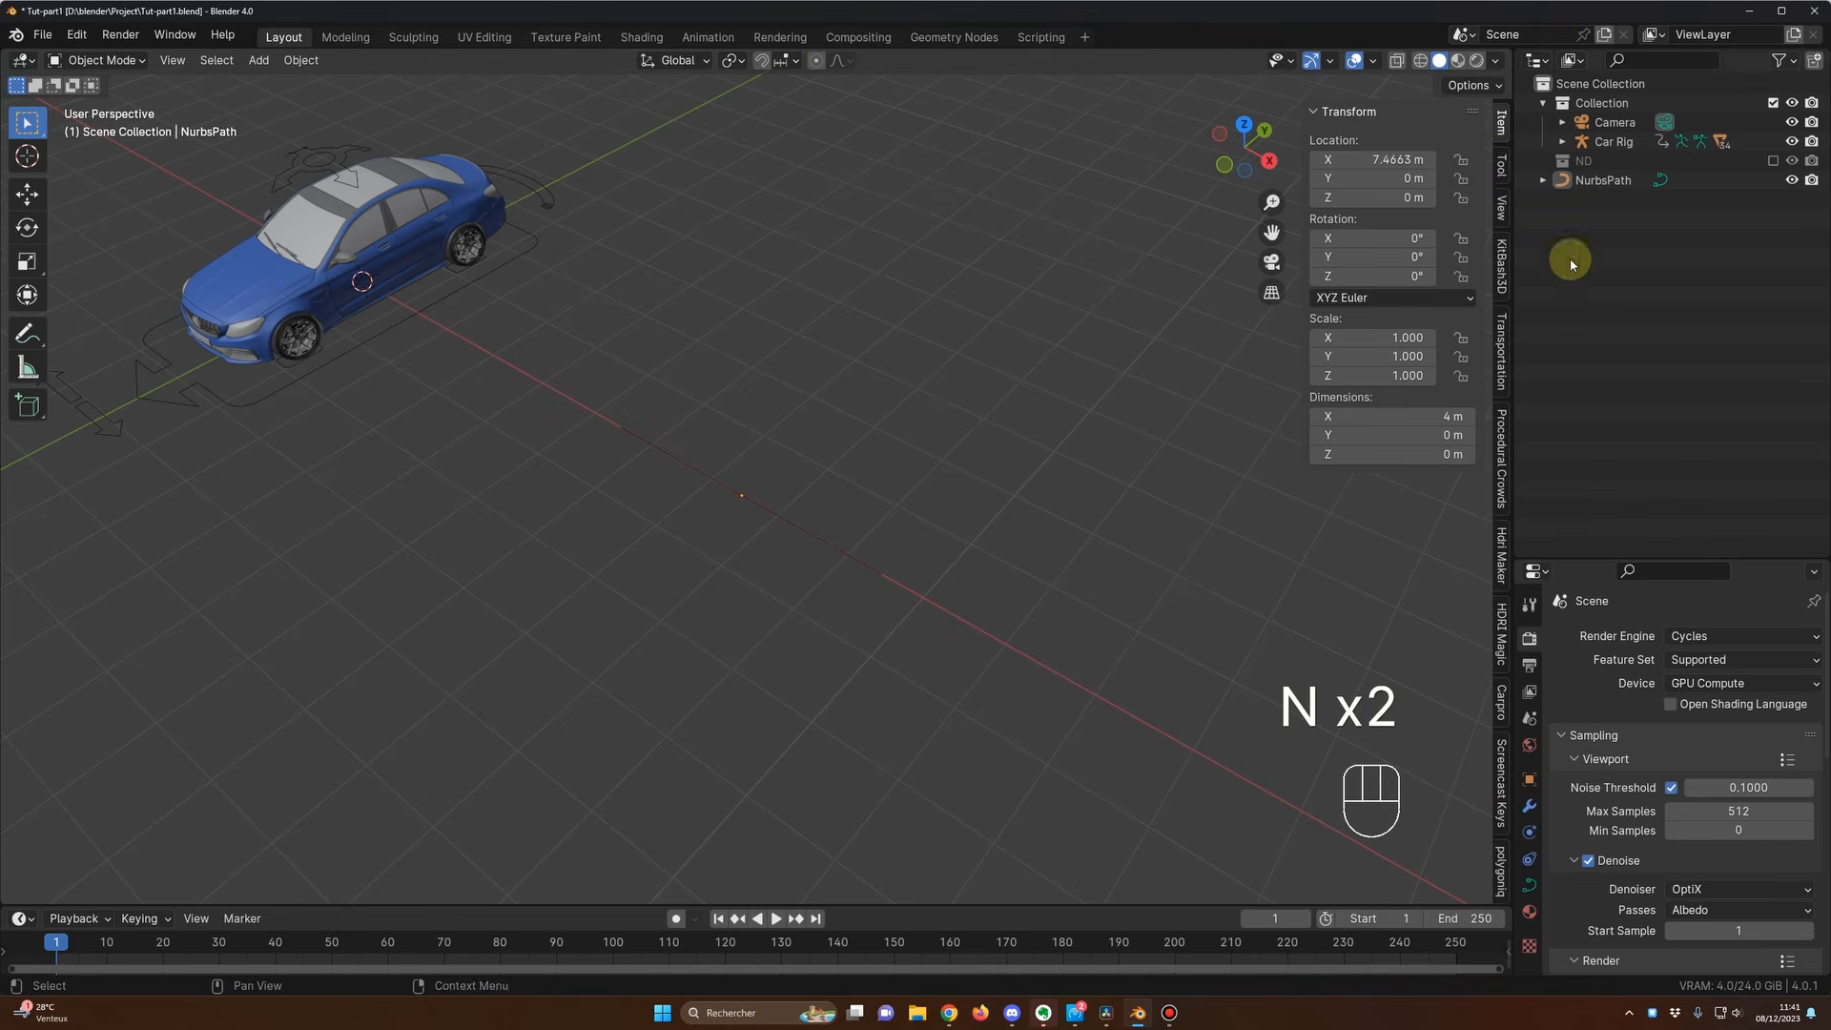
click(1501, 167)
click(1501, 122)
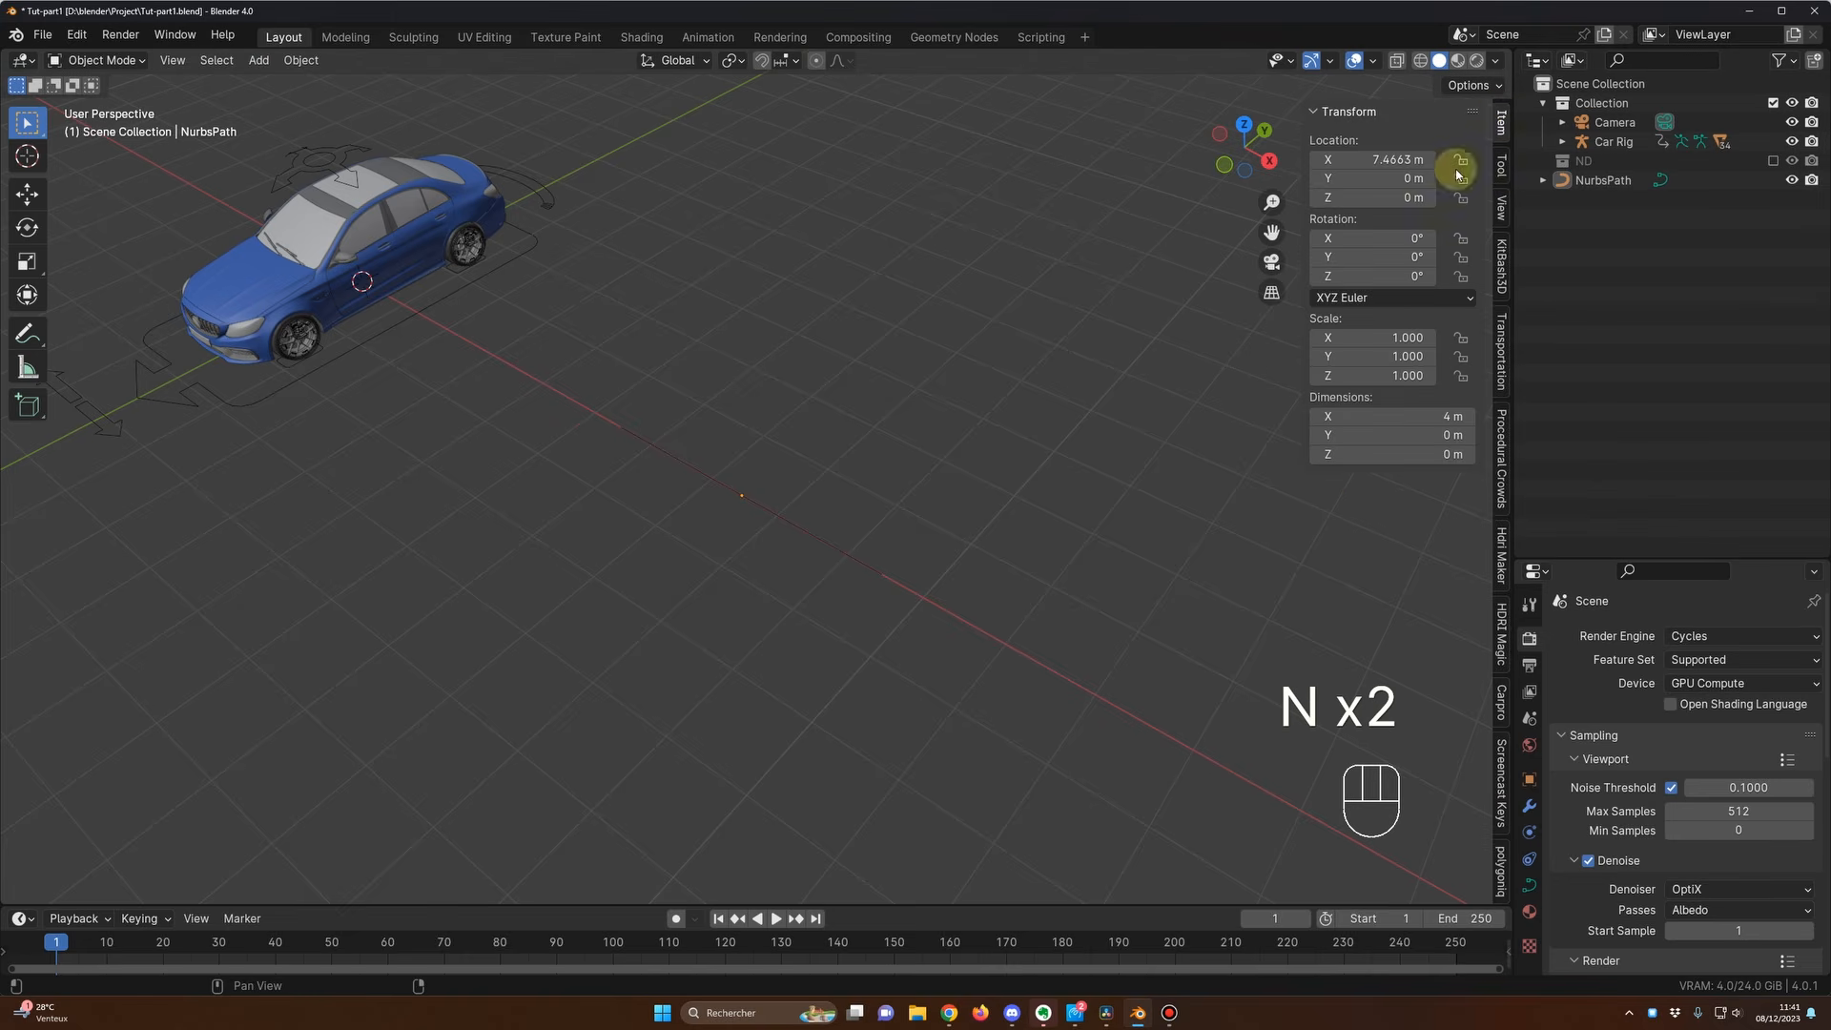
scroll(809, 561, up, 2)
click(807, 547)
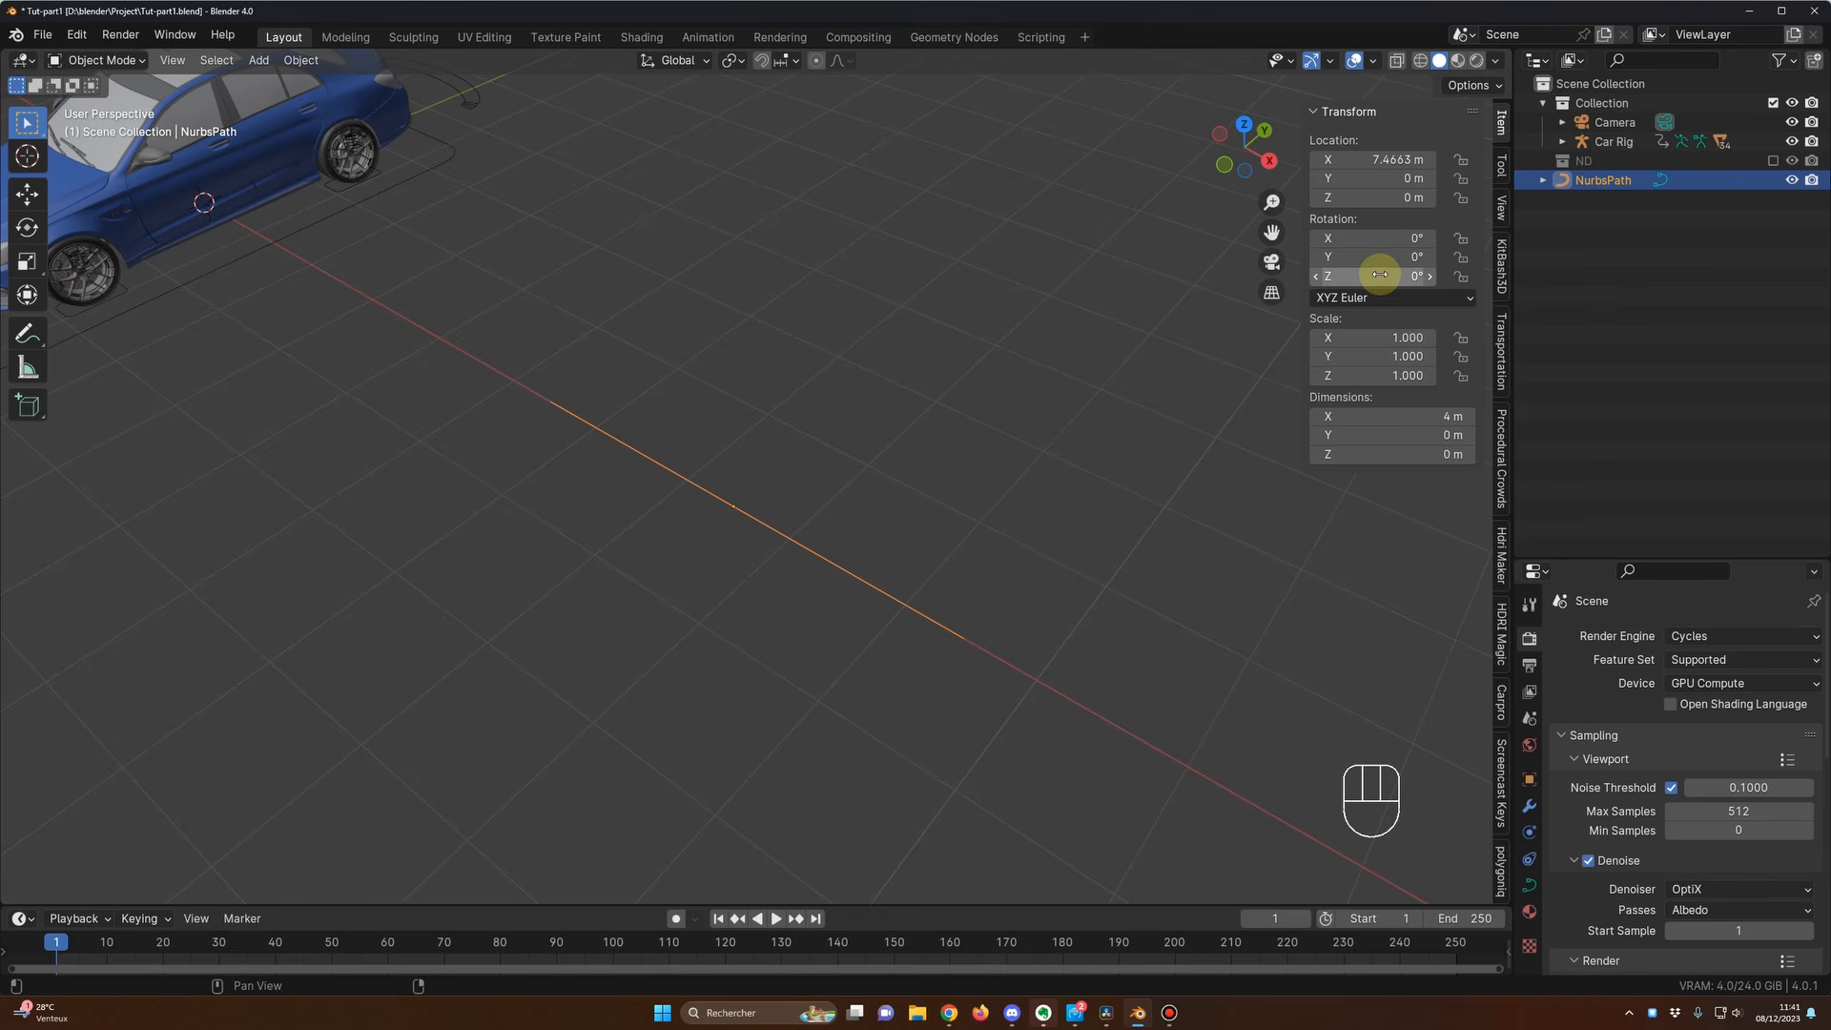
drag(1378, 276, 1287, 276)
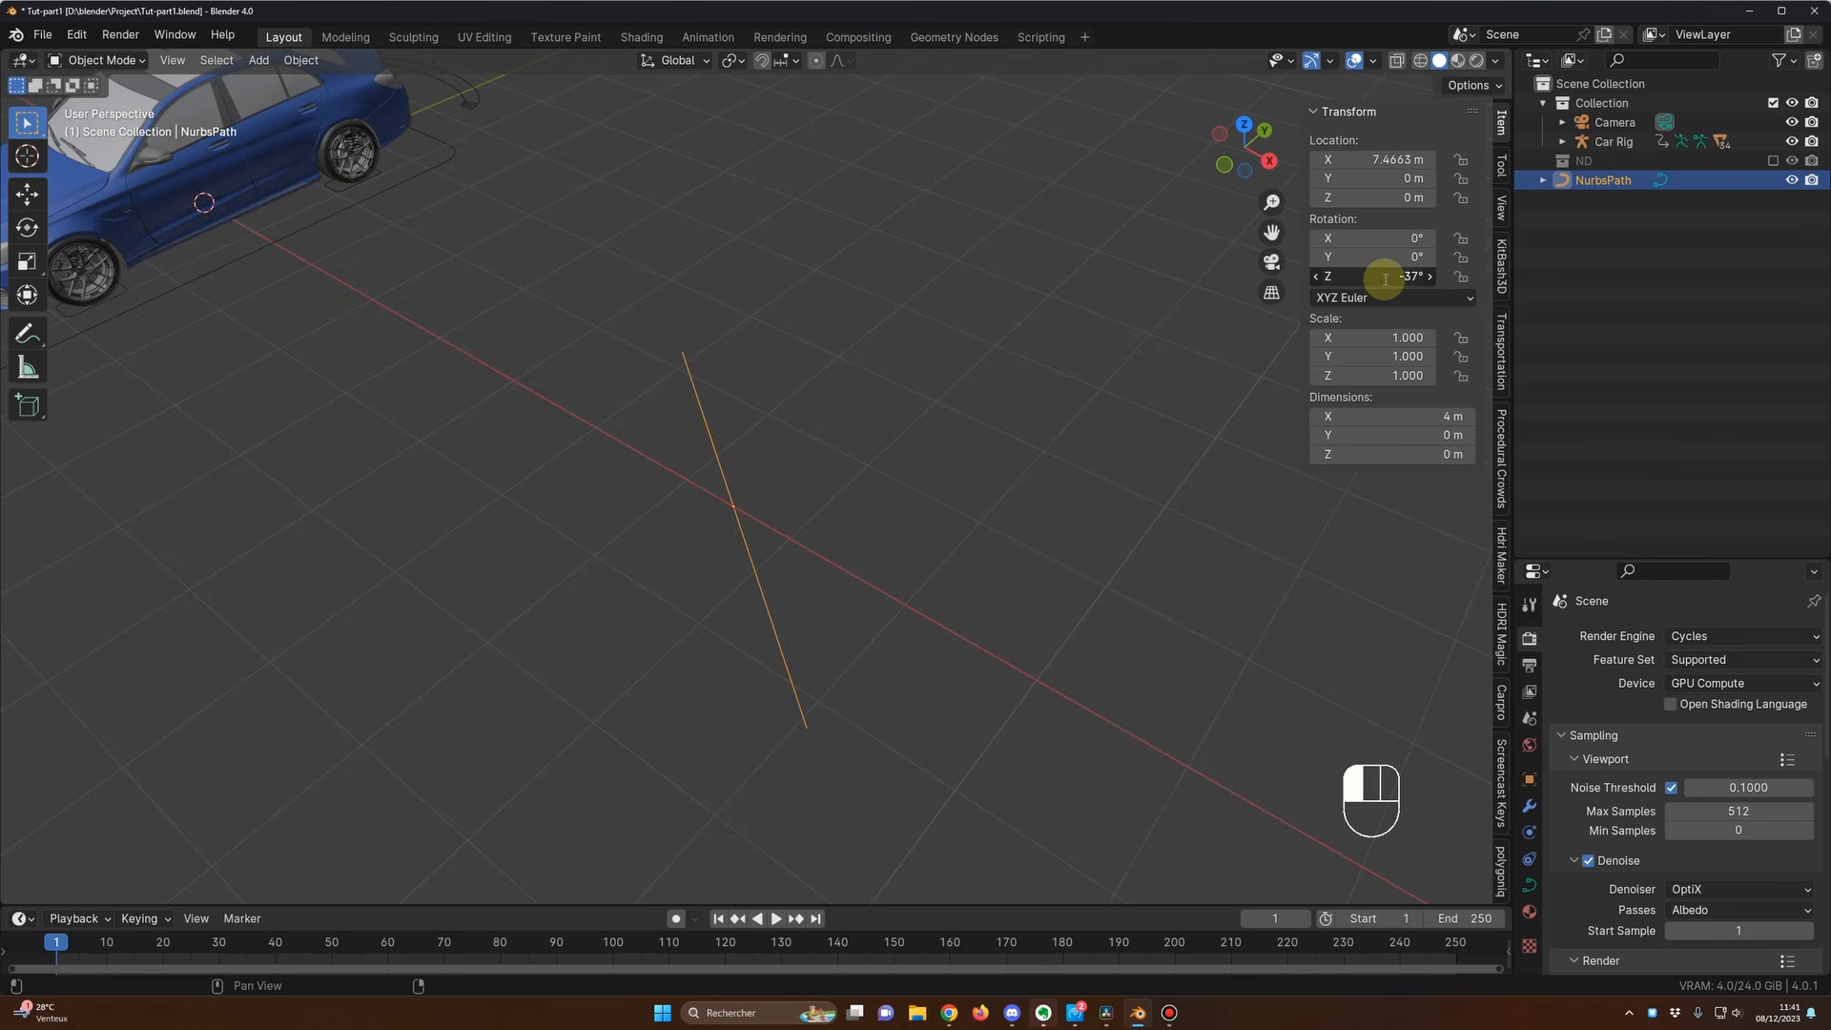
key(Return)
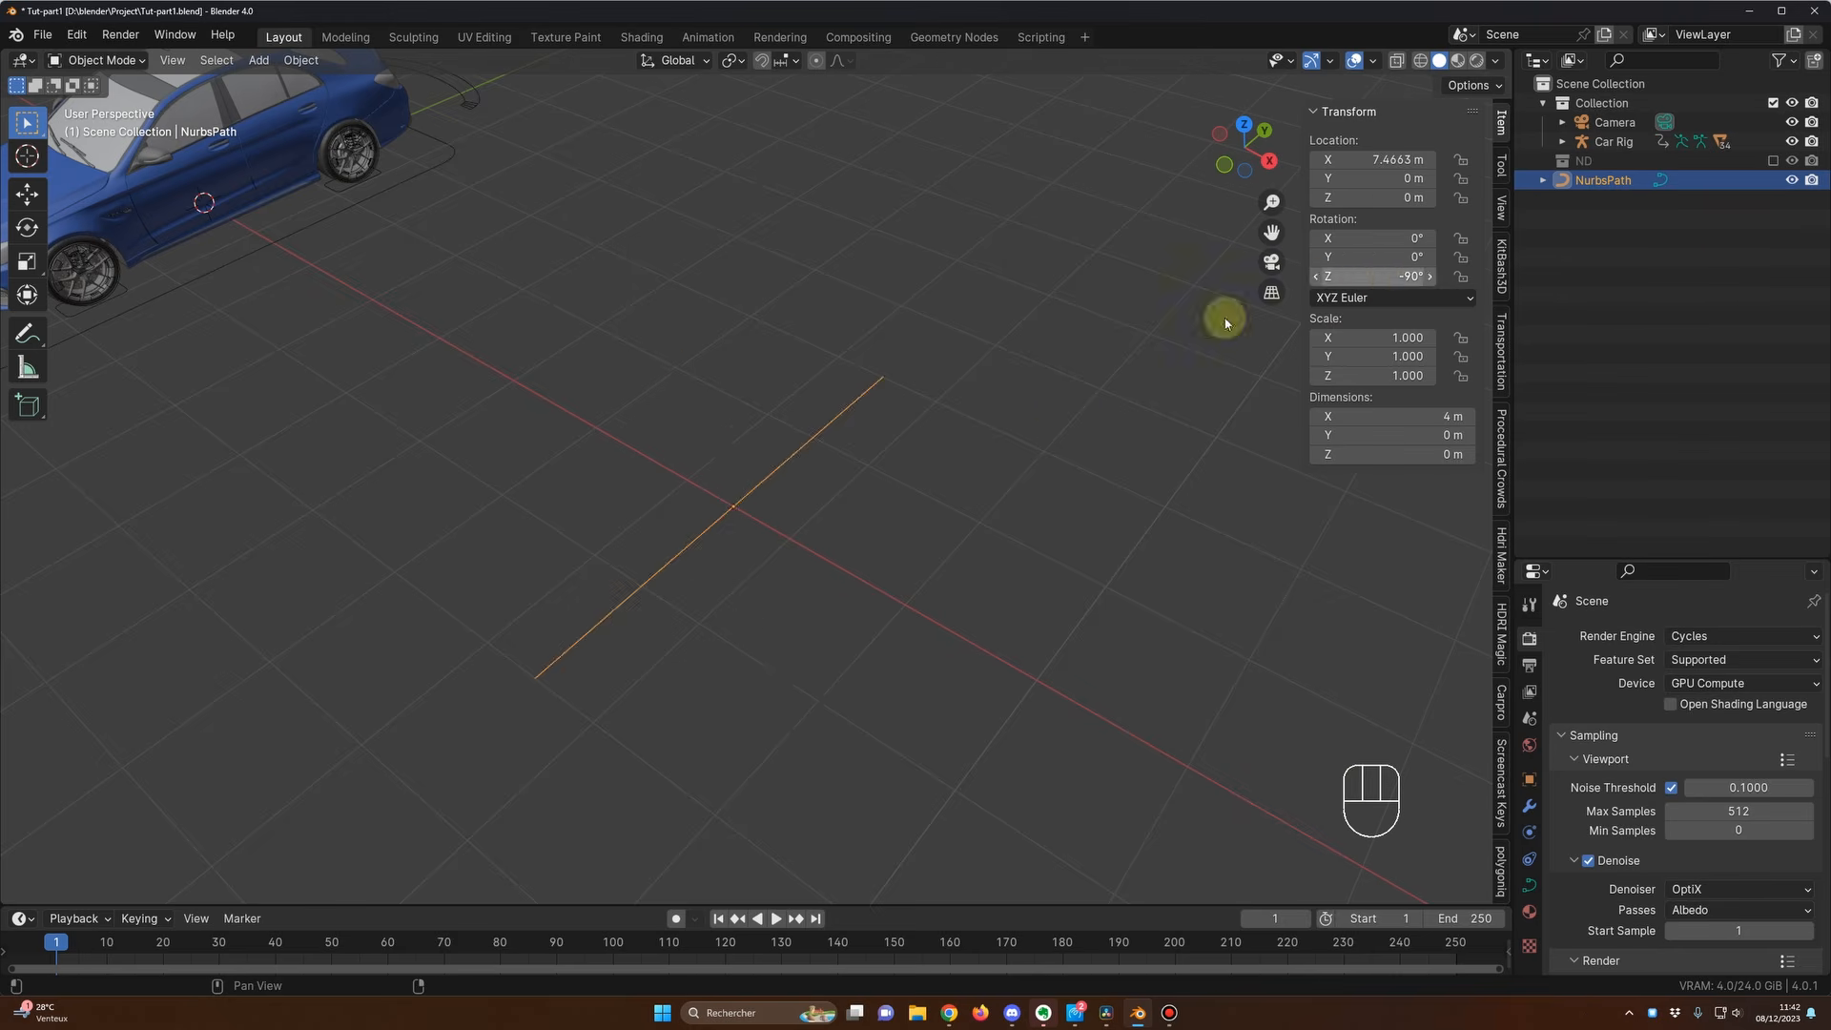
middle_drag(764, 552, 773, 511)
key(Tab)
key(Tab)
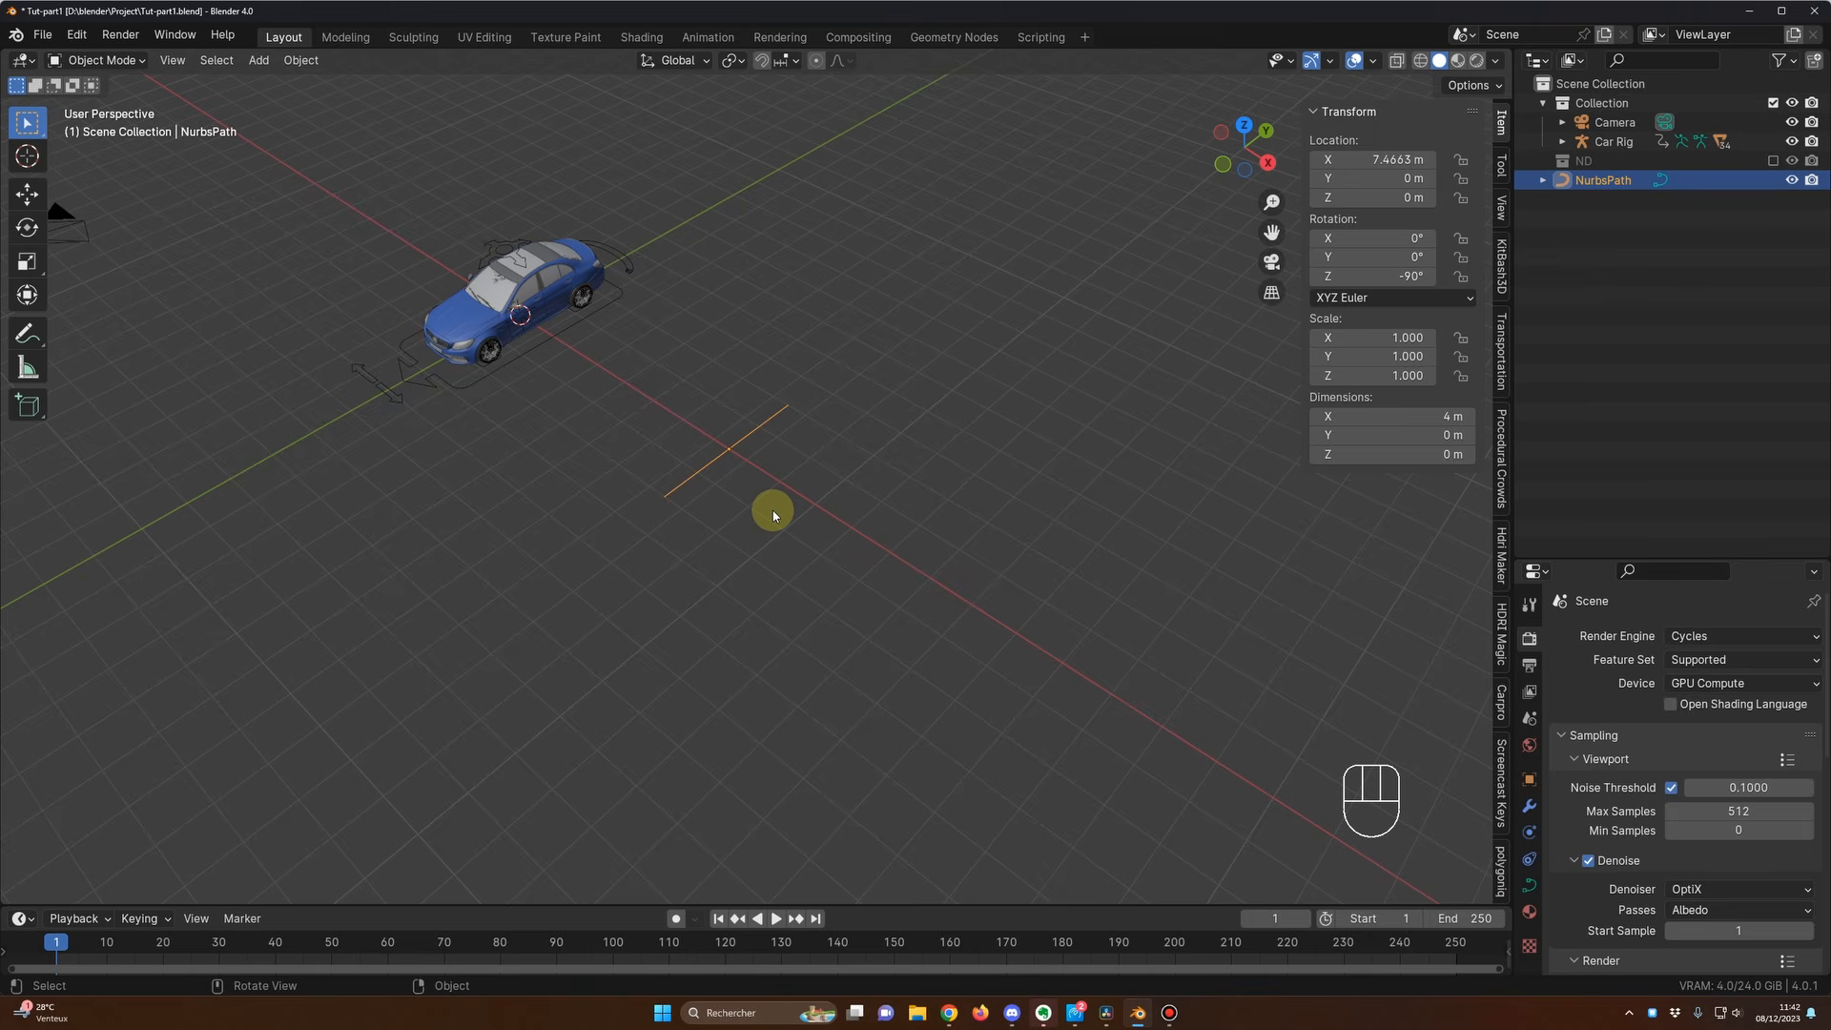
Step: Scale the path up uniformly by about 6.06, to a length of about 24.2 m
key(s)
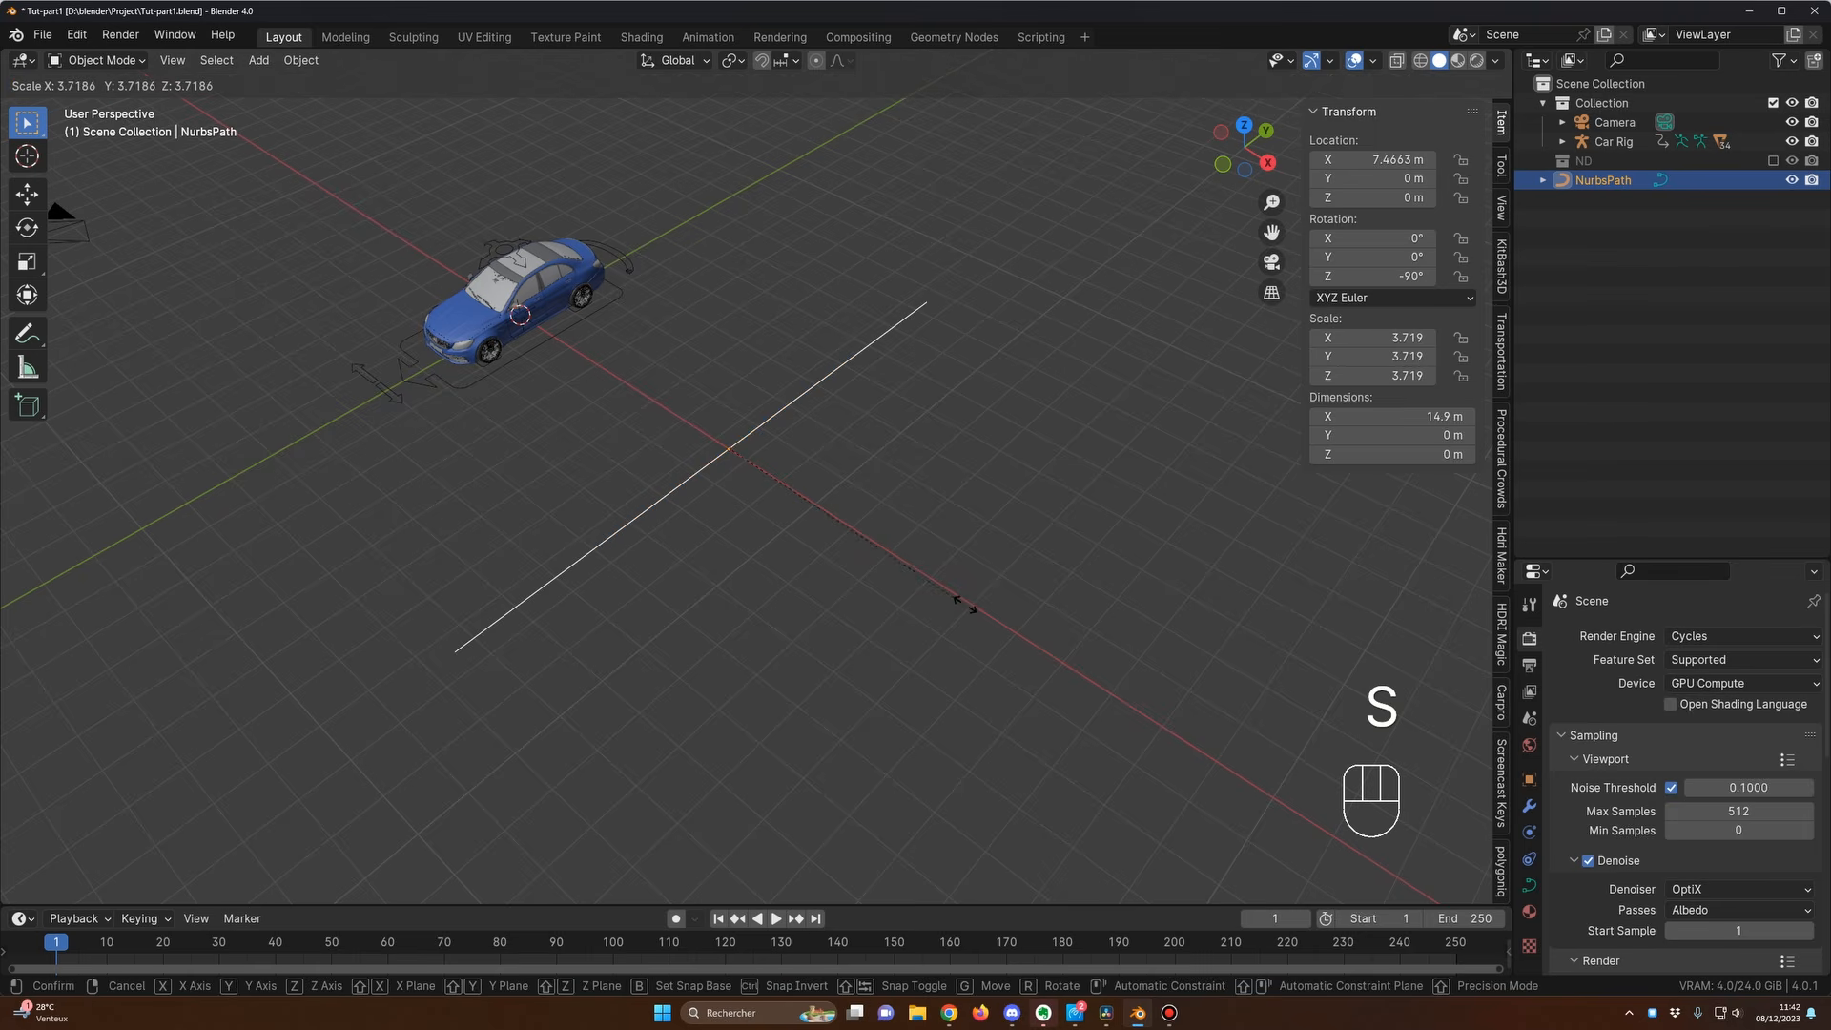
click(1133, 662)
middle_drag(1133, 662, 860, 515)
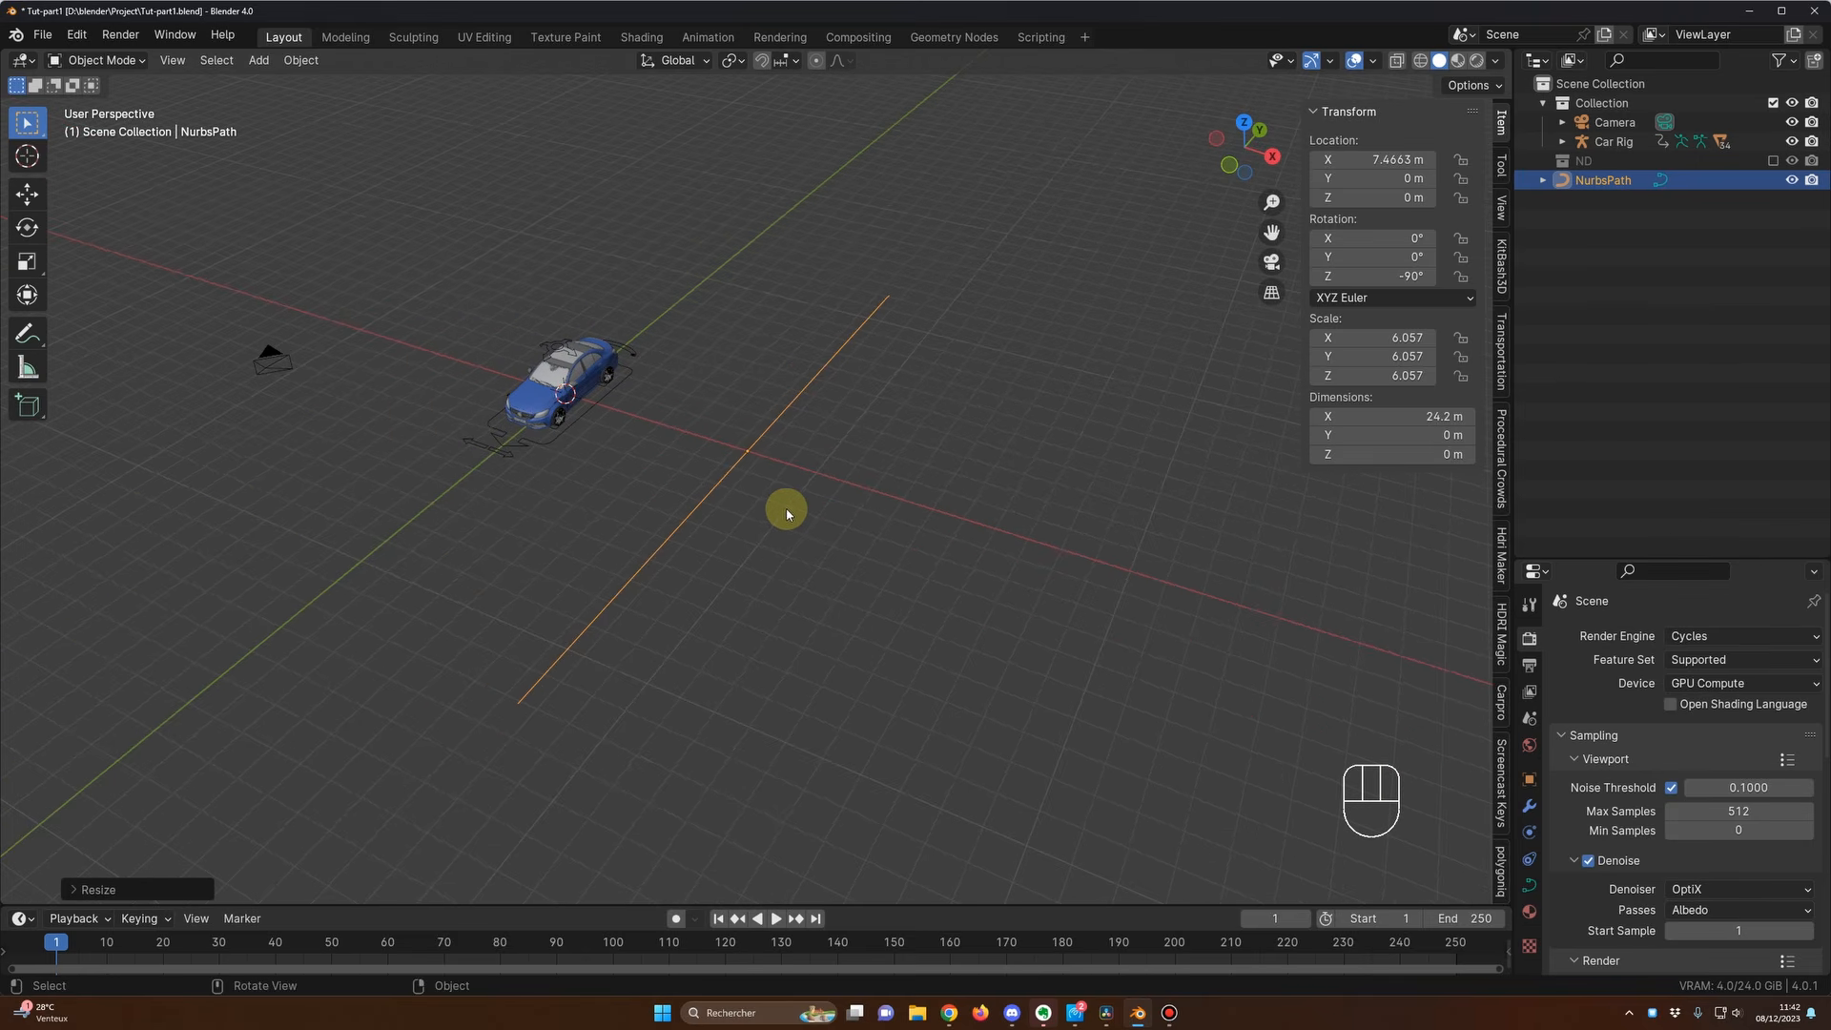
middle_drag(614, 462, 626, 397)
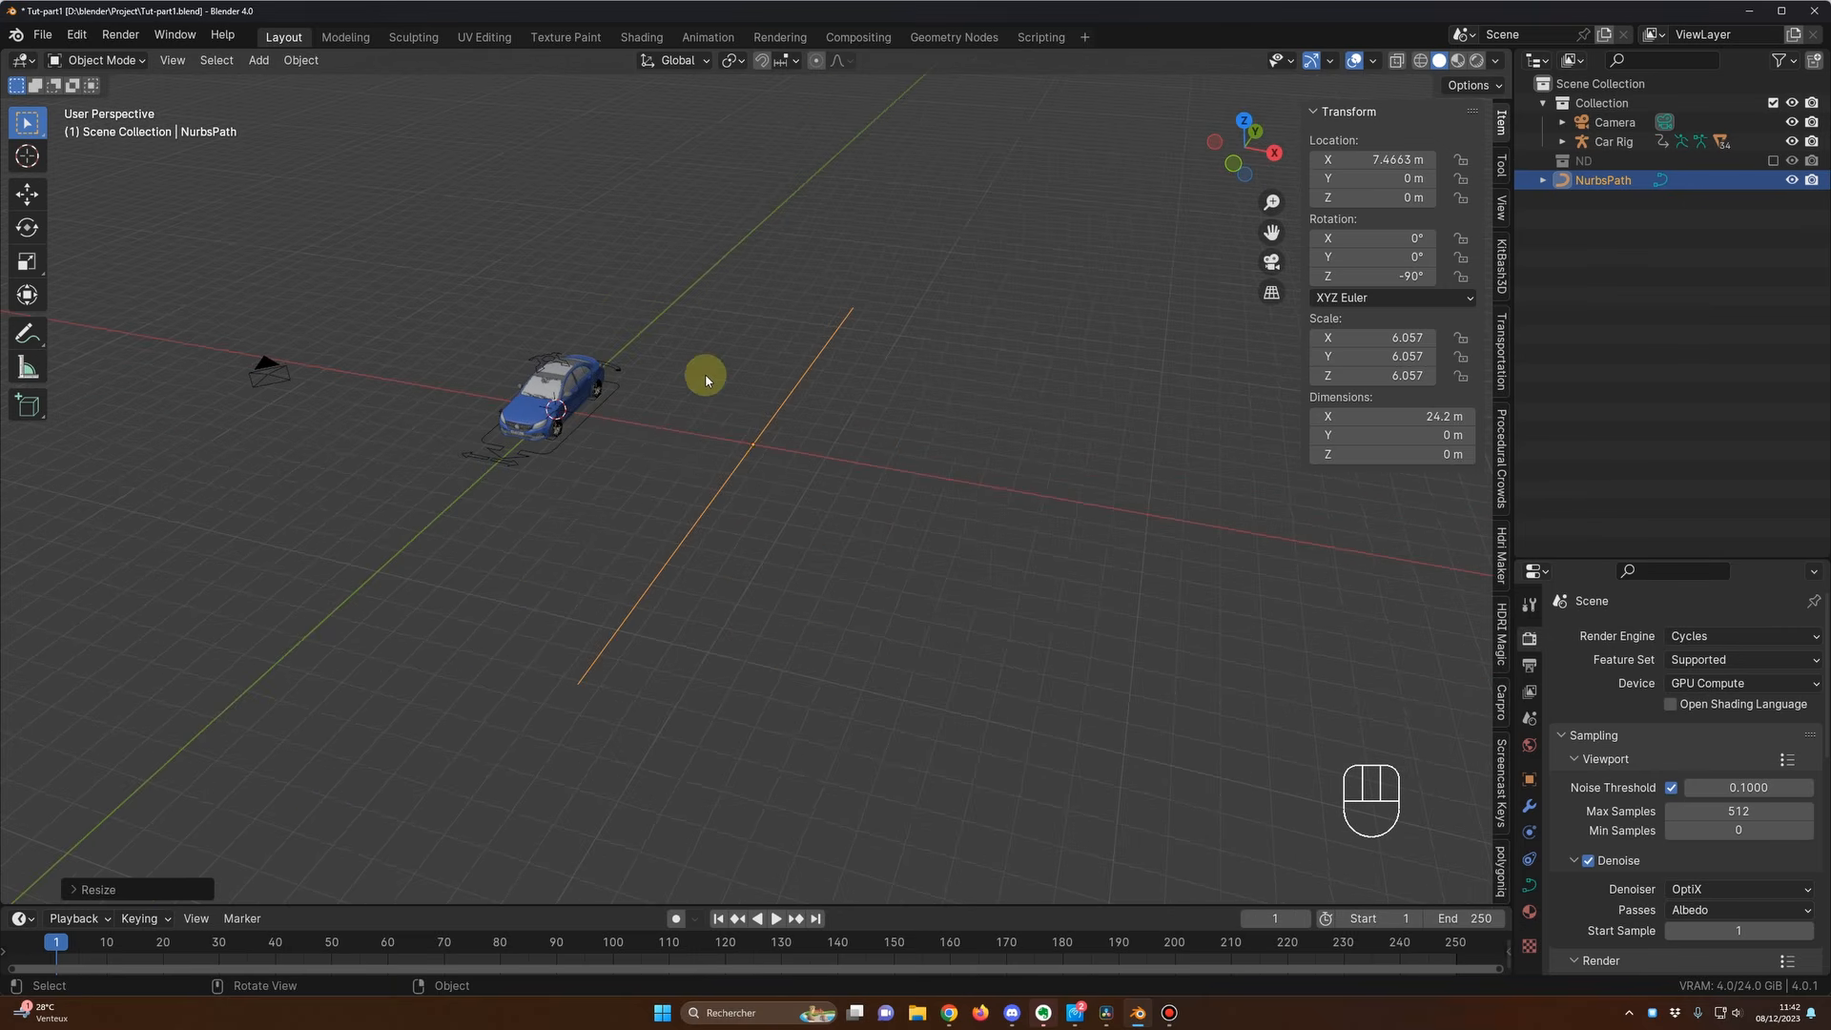
middle_drag(789, 495, 753, 527)
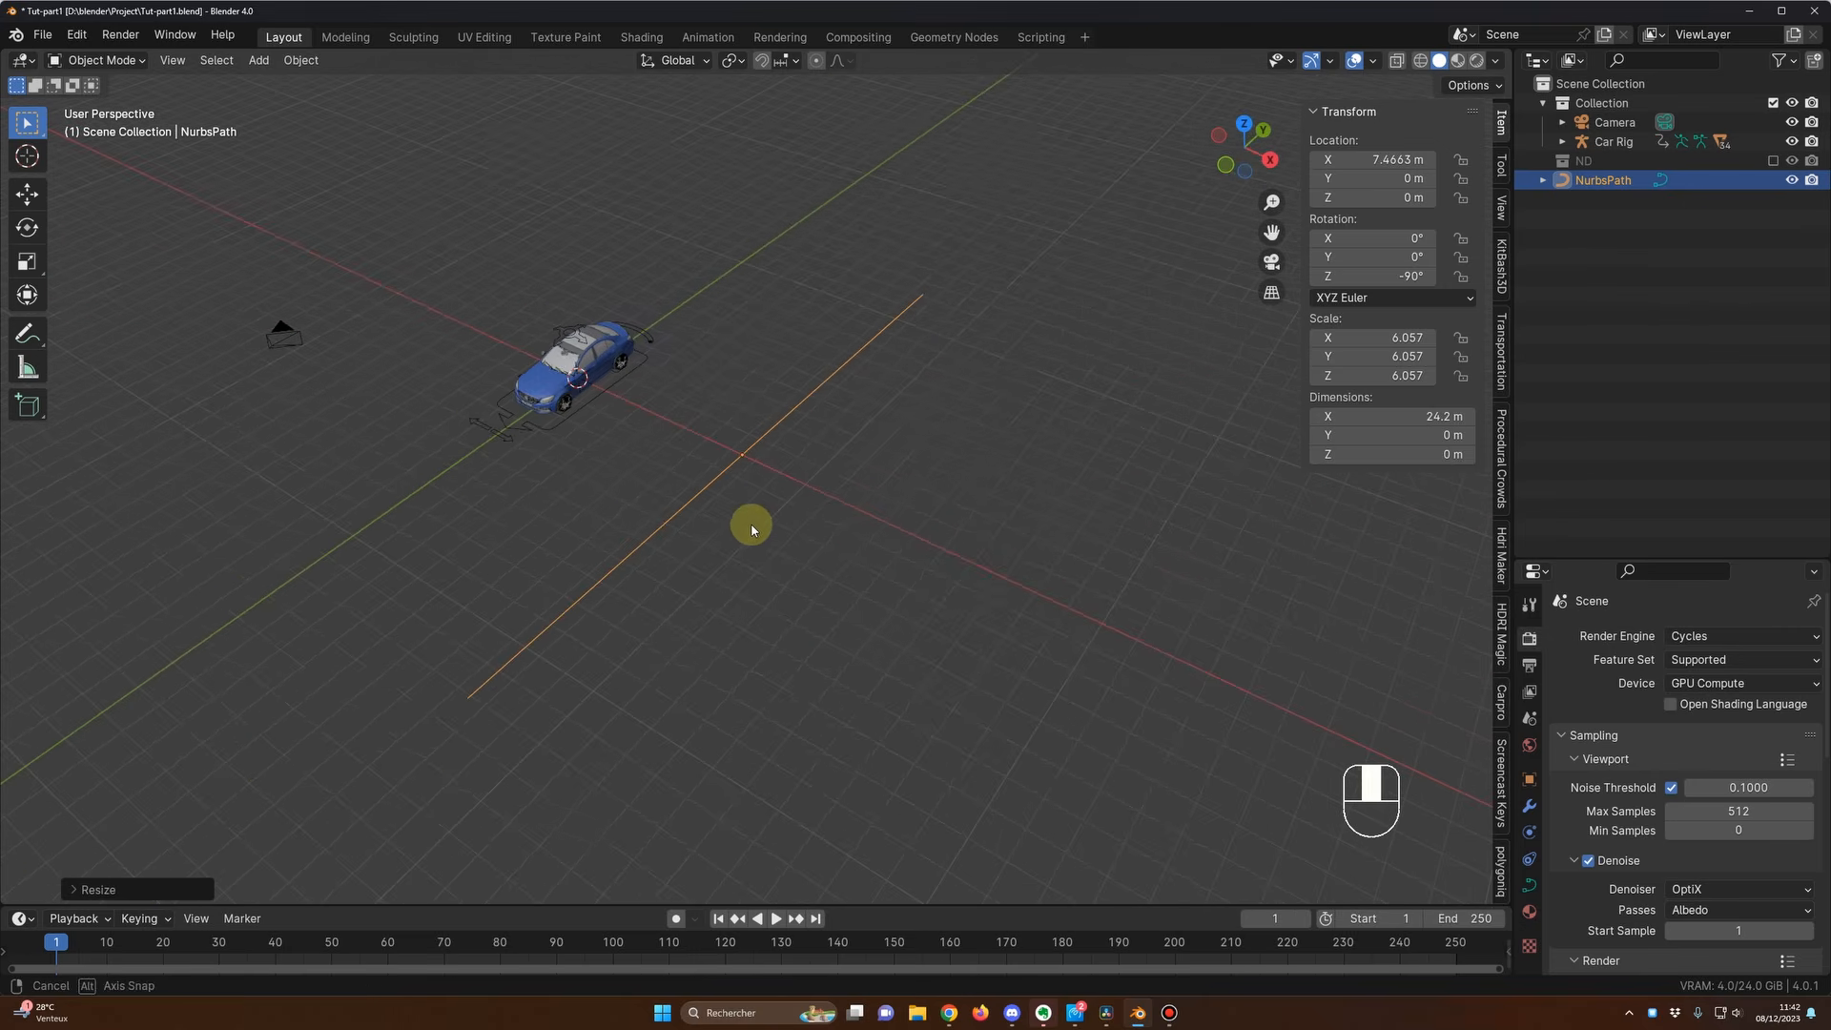
middle_drag(826, 450, 769, 486)
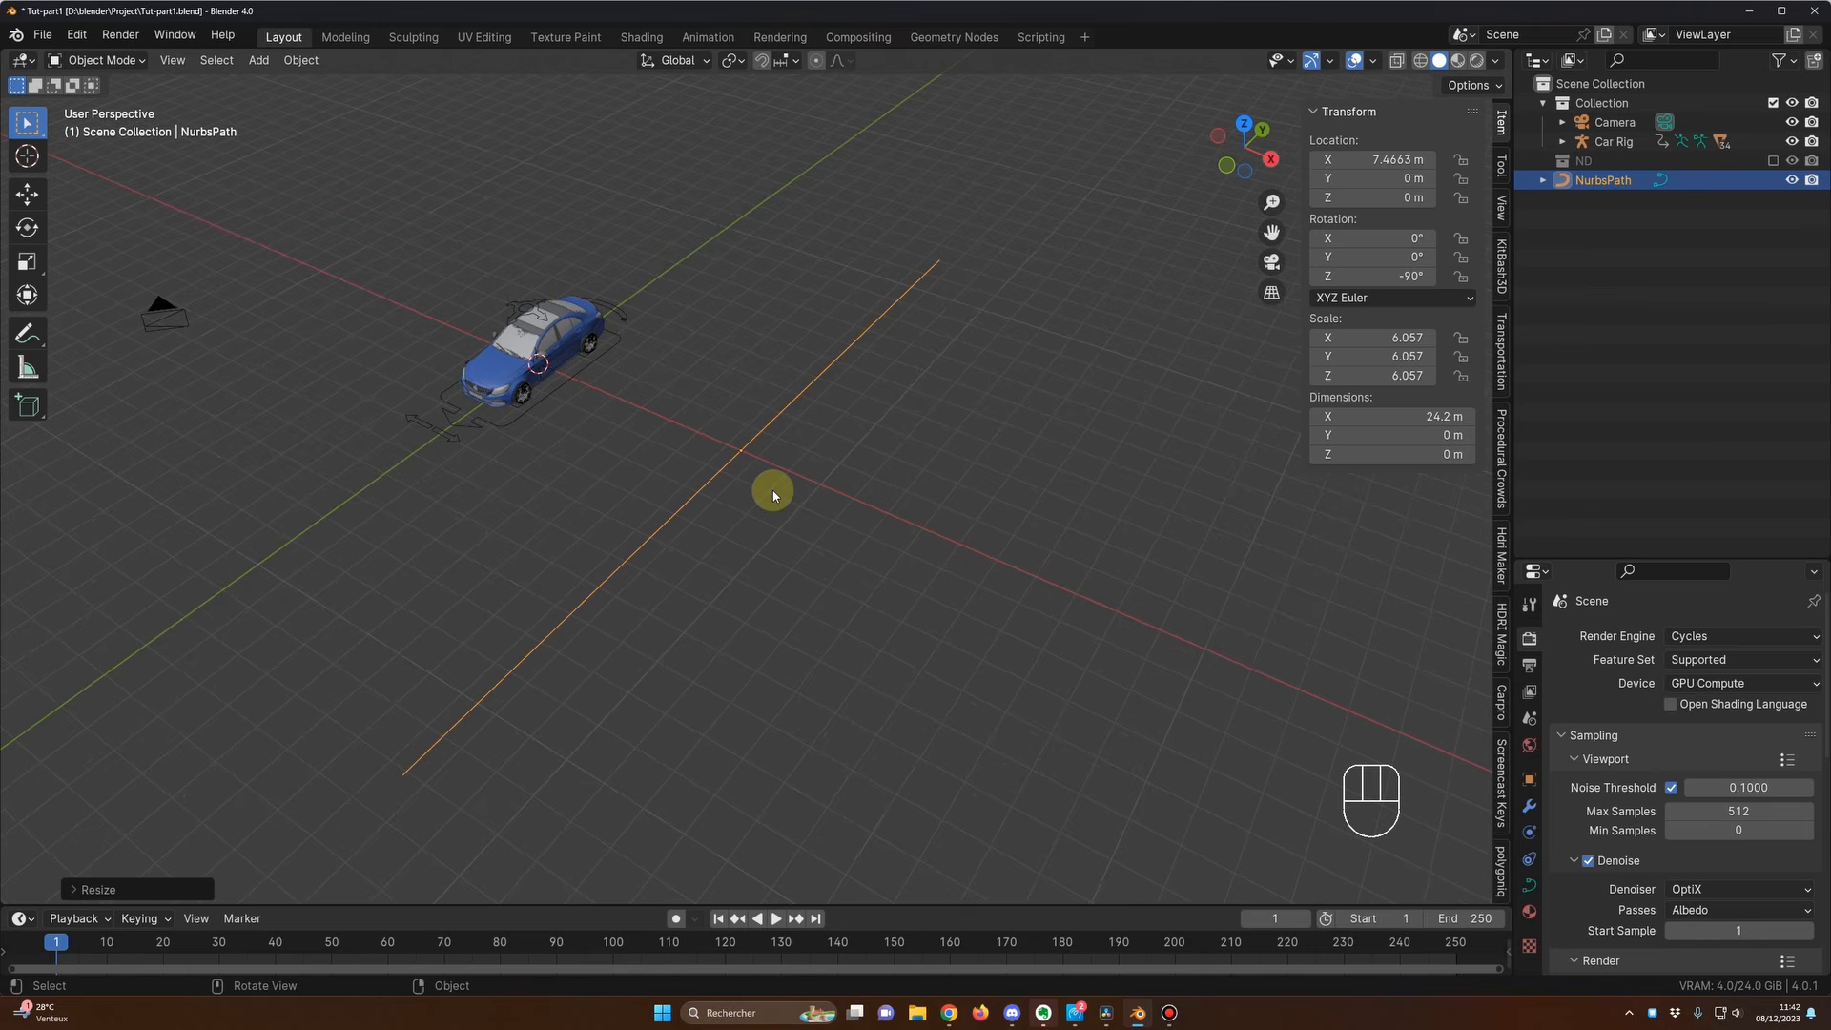
Step: Apply all transforms to the path
key(ctrl+a)
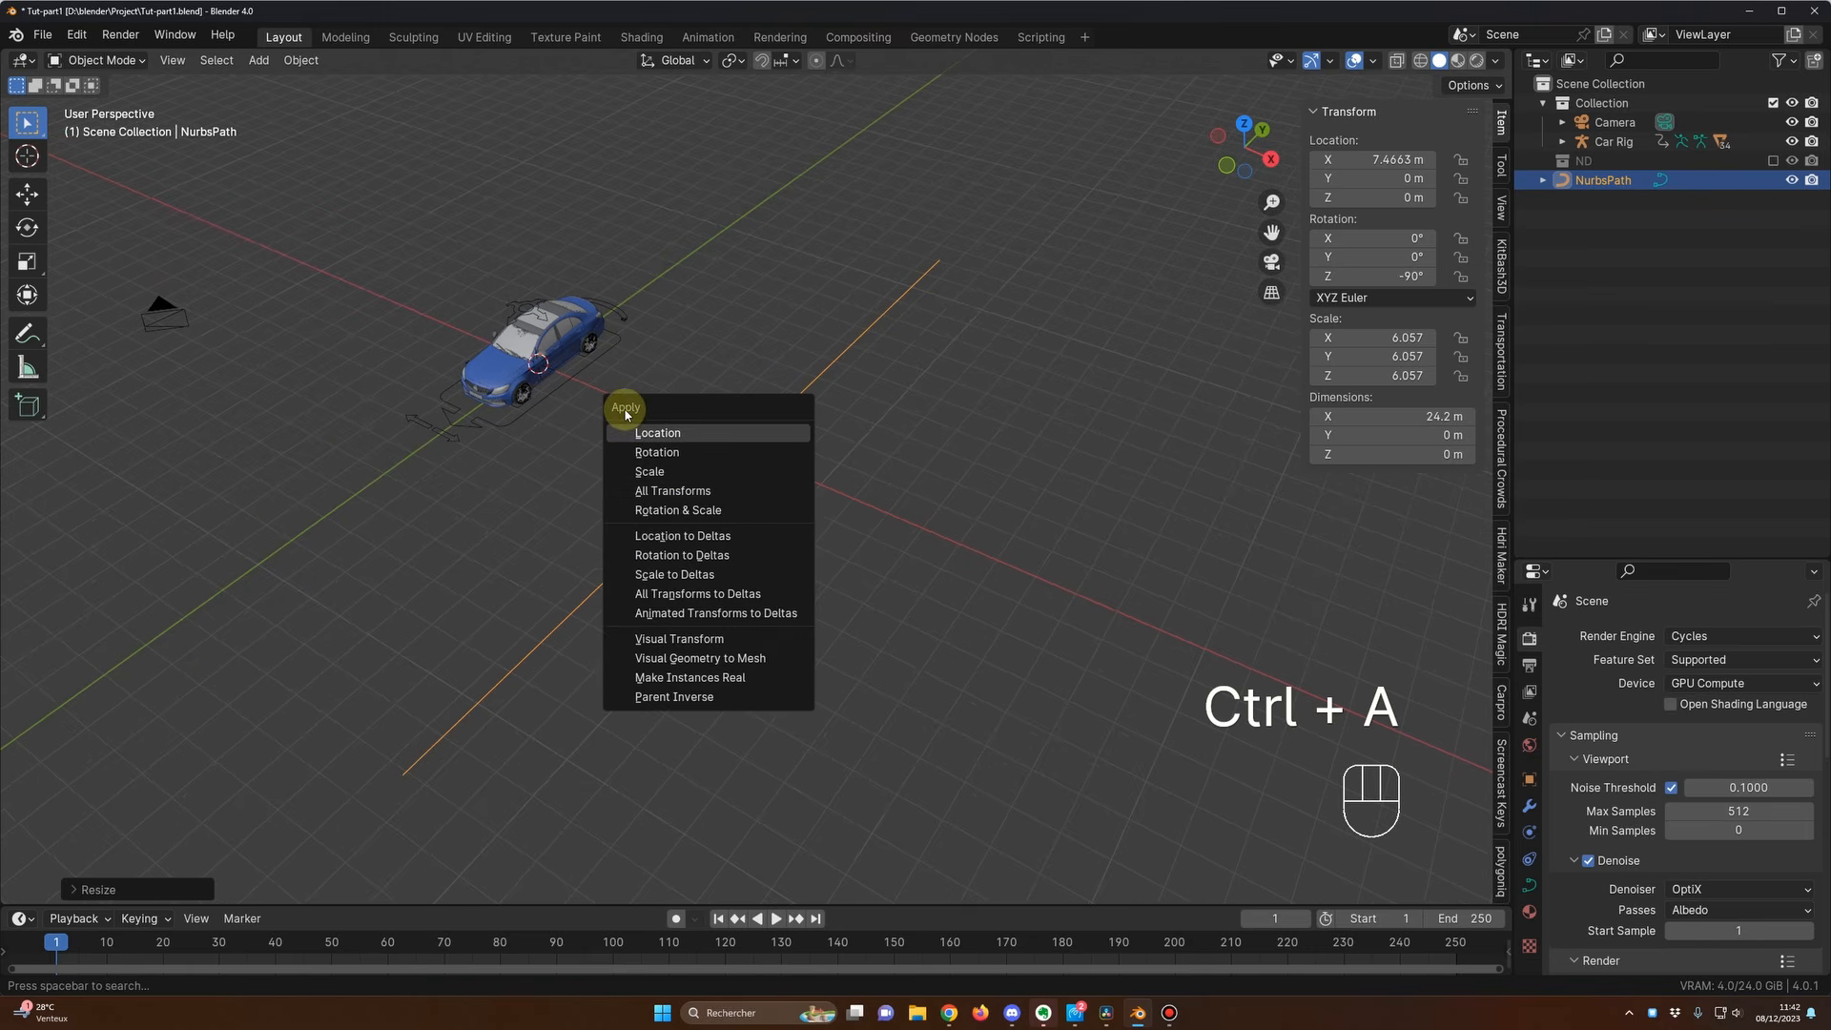
click(676, 492)
scroll(834, 506, down, 4)
mouse_move(833, 501)
middle_down()
mouse_move(810, 508)
mouse_move(850, 505)
mouse_move(833, 518)
middle_up()
scroll(846, 508, up, 2)
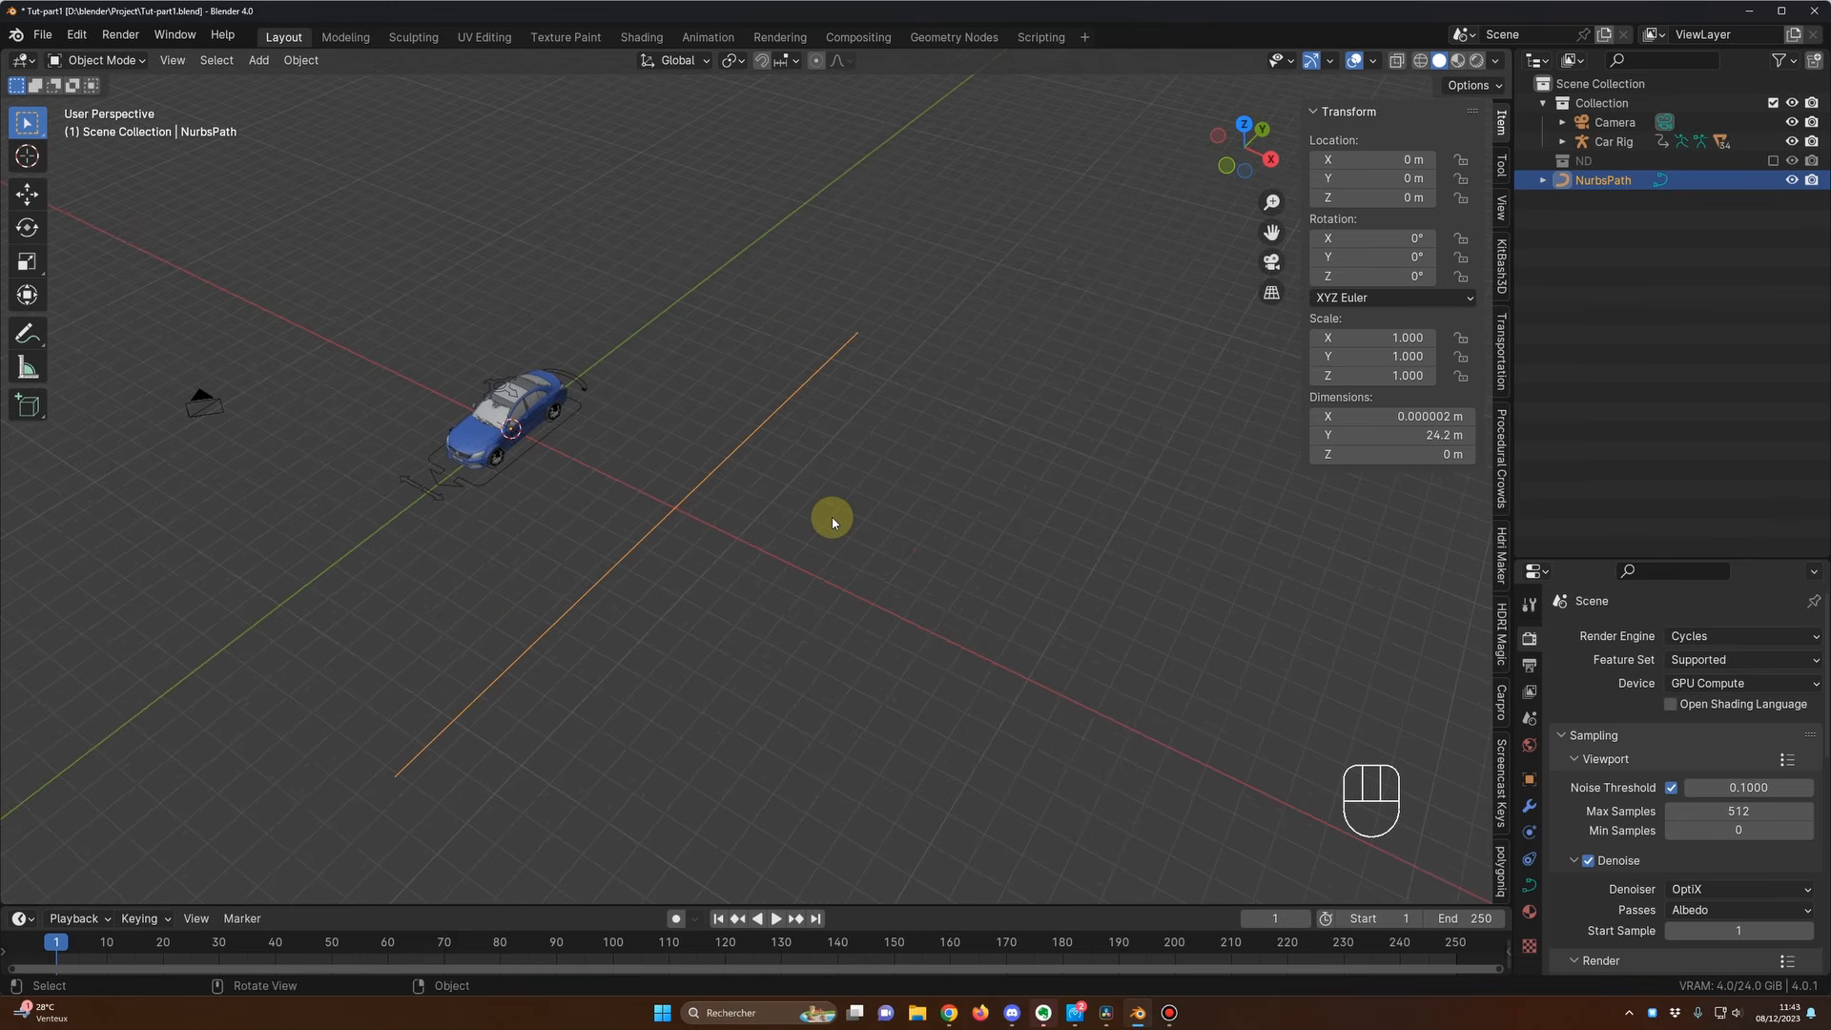
Step: Switch the car rig into Pose Mode and return it to Object Mode
click(545, 440)
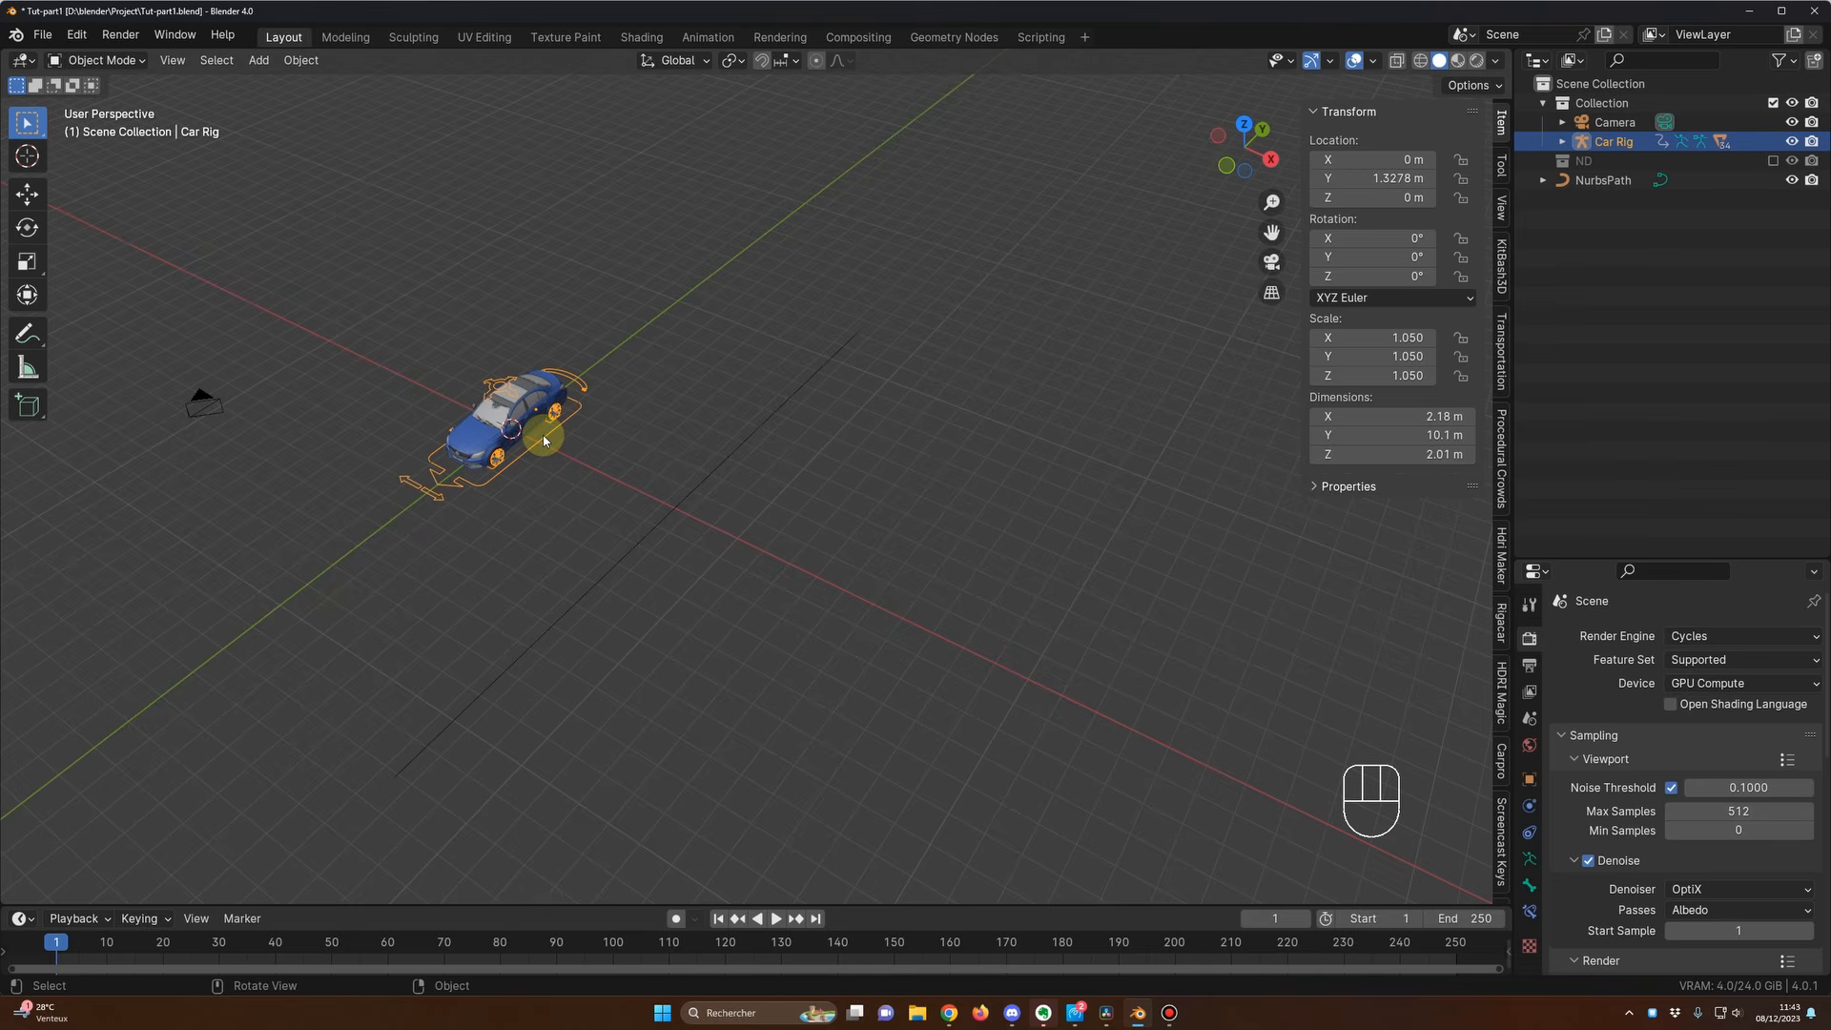
key(ctrl+Tab)
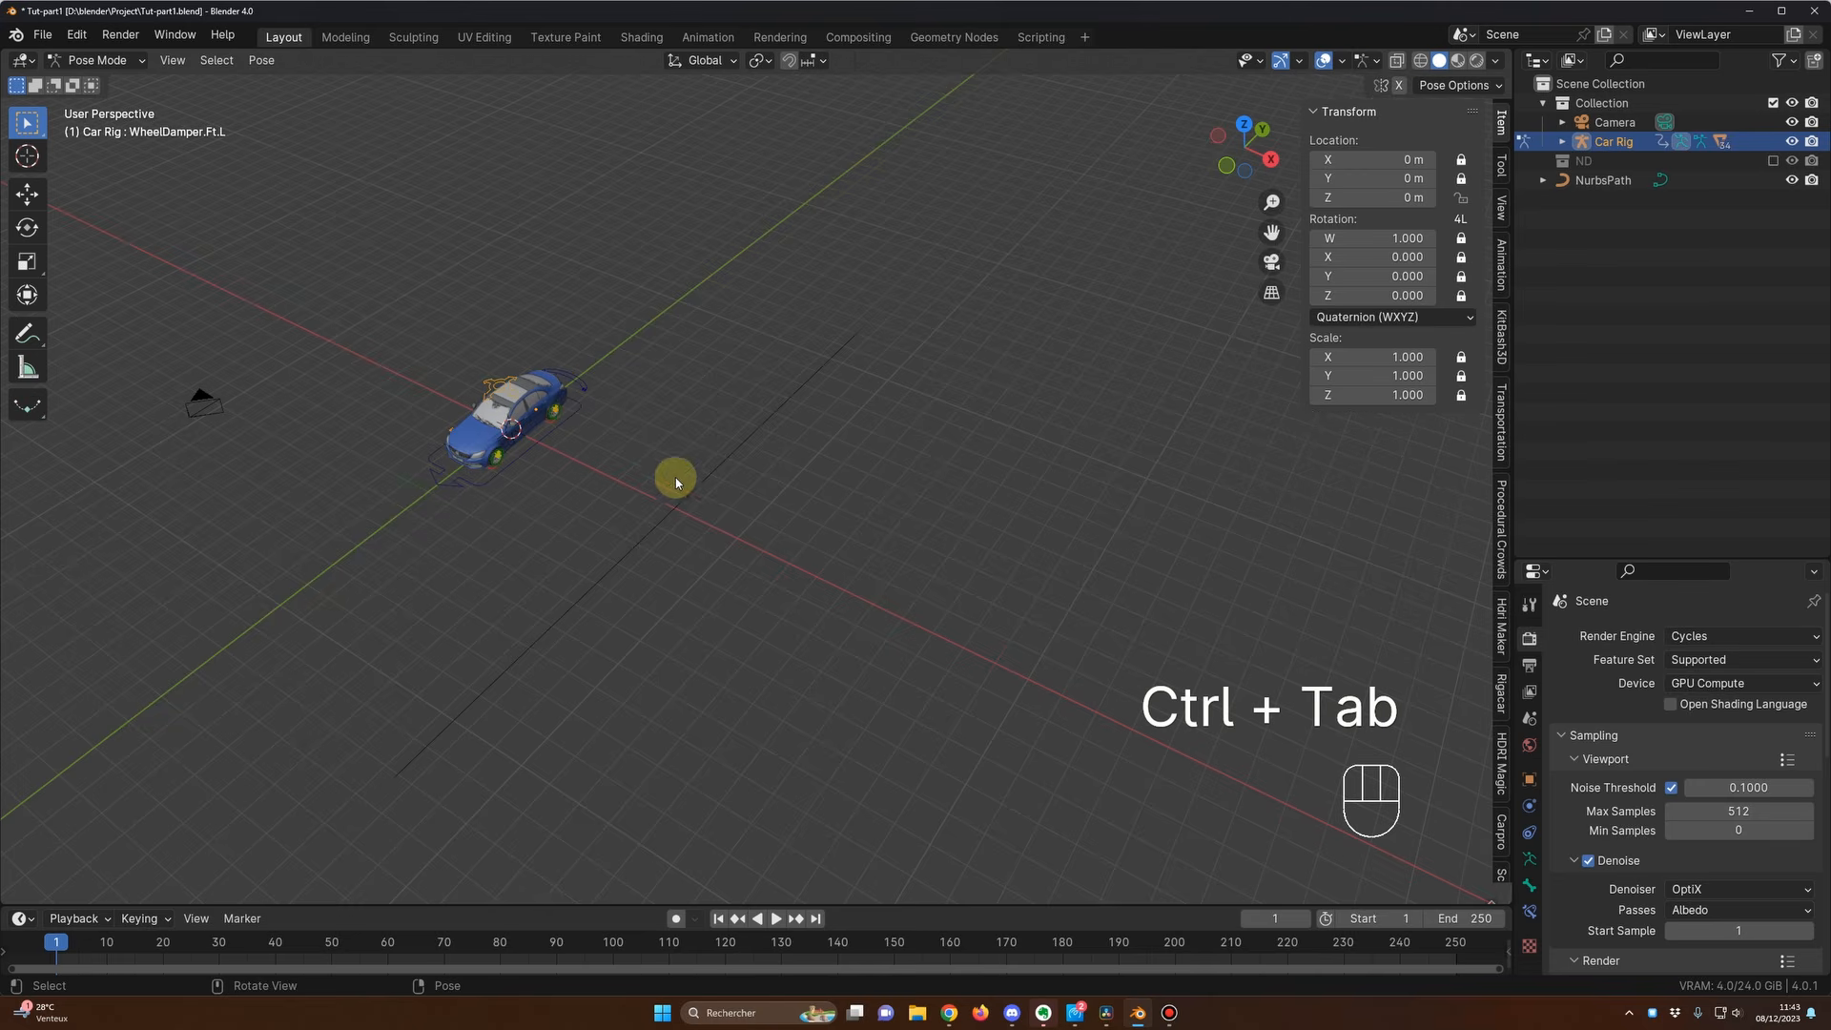
key(ctrl+Tab)
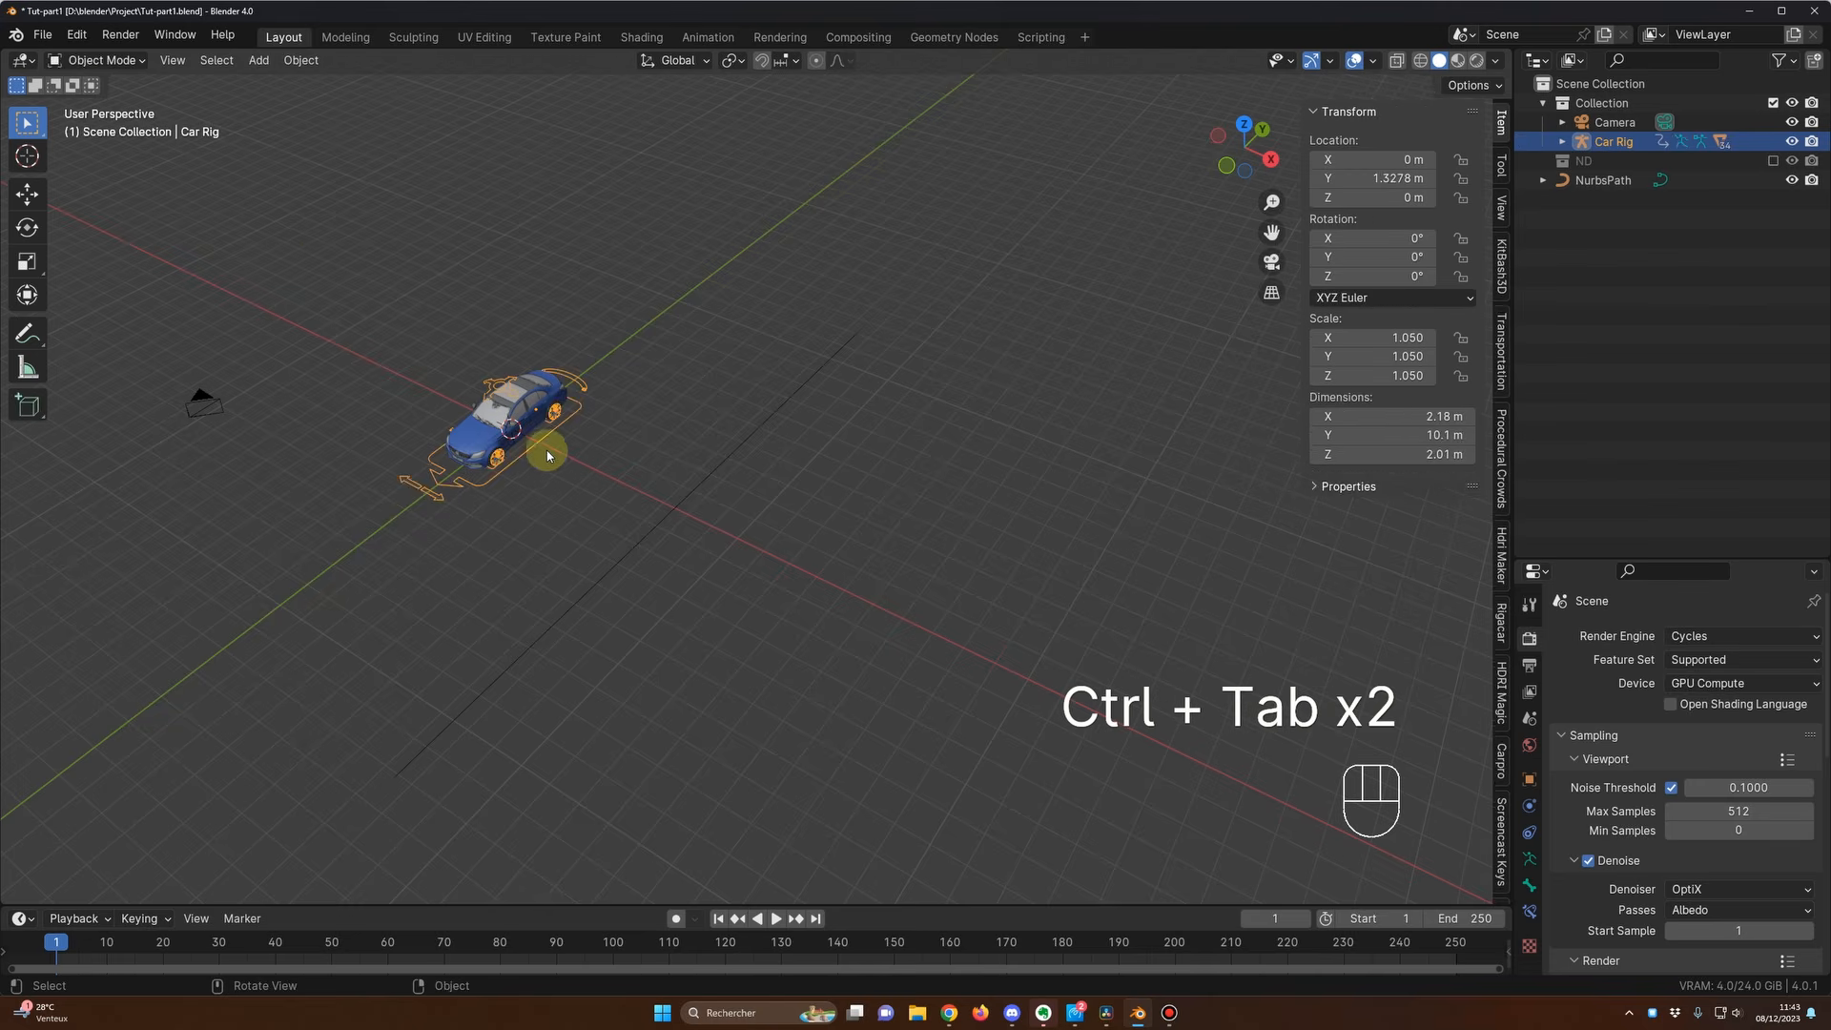
click(128, 61)
click(110, 126)
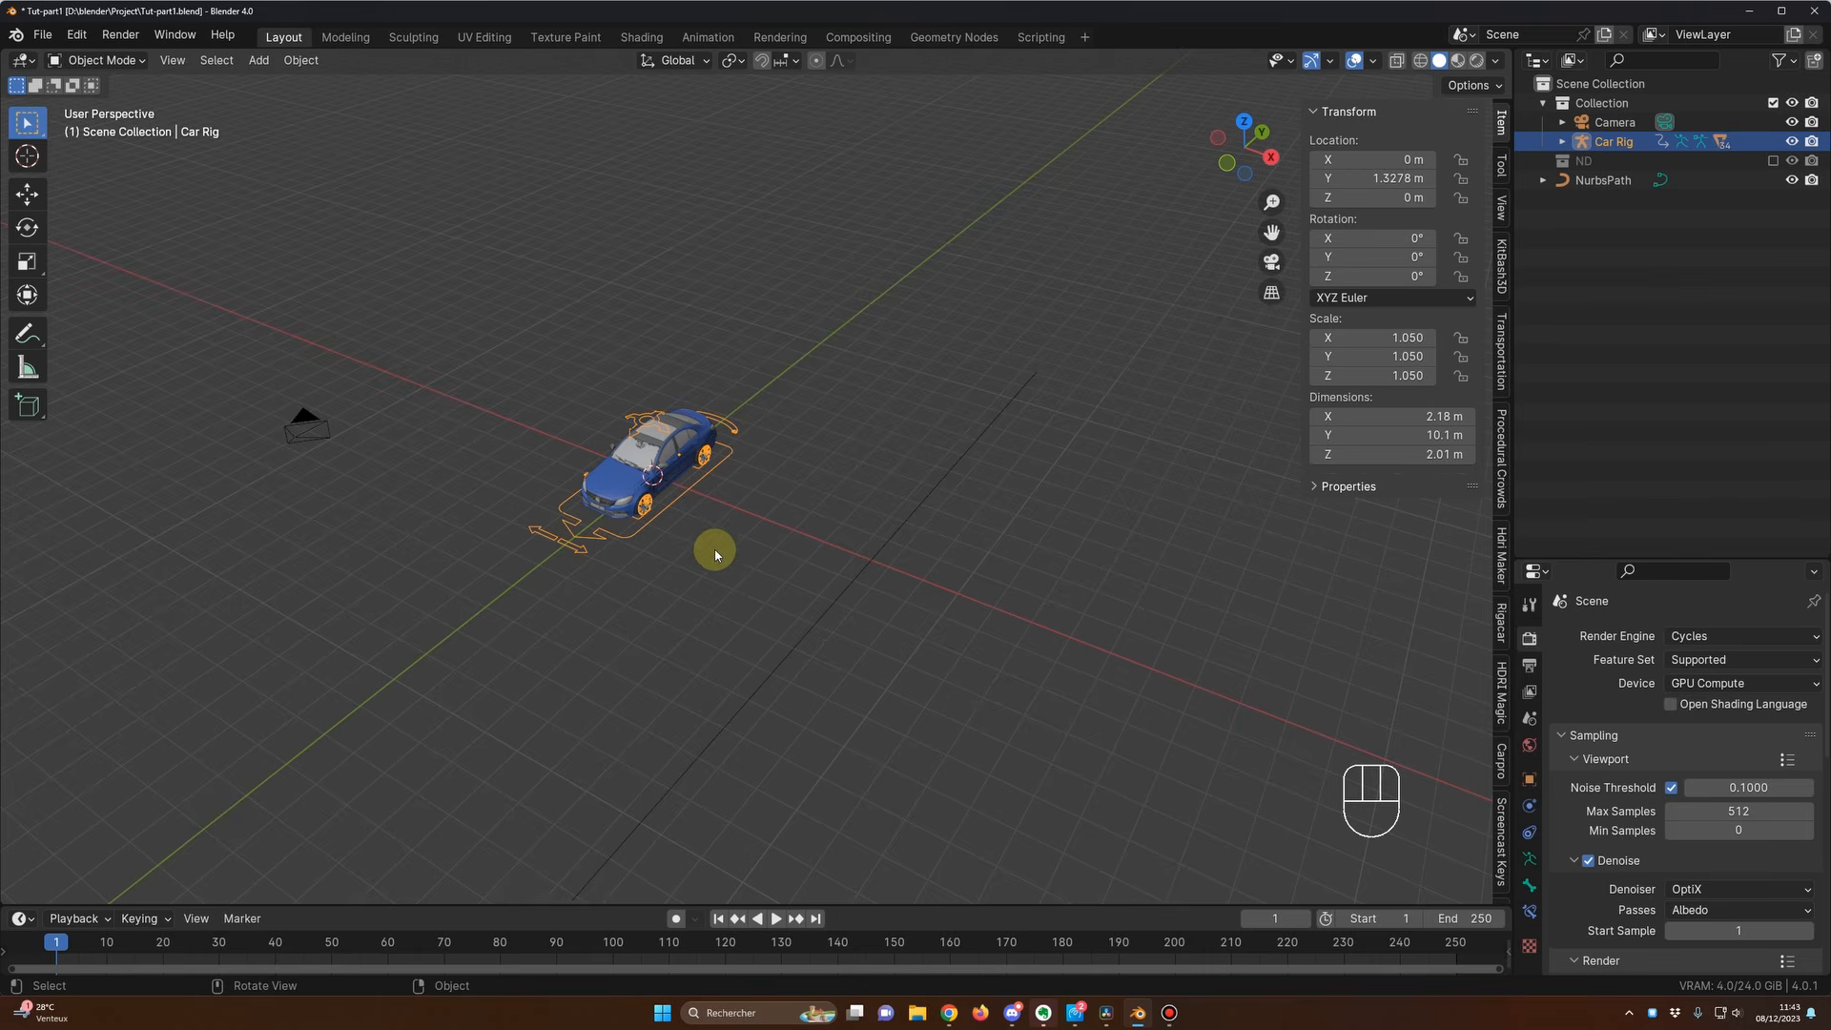
scroll(718, 544, up, 2)
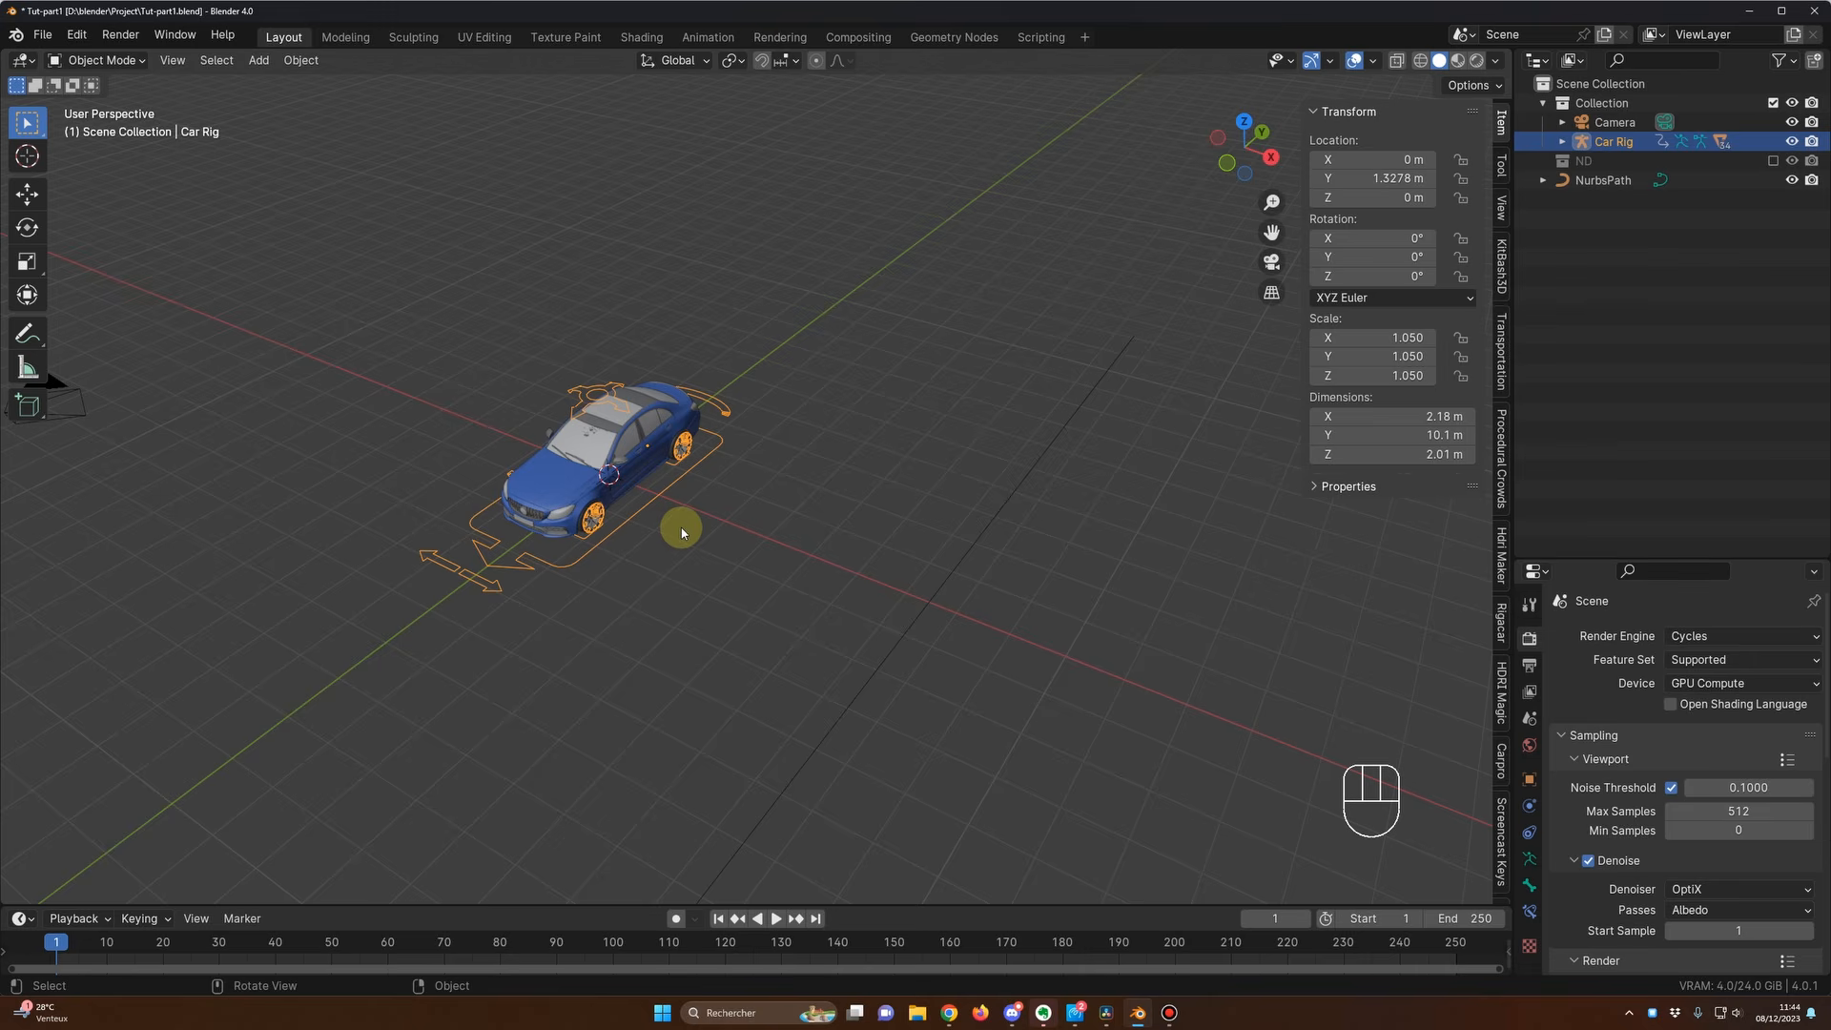
scroll(709, 541, down, 3)
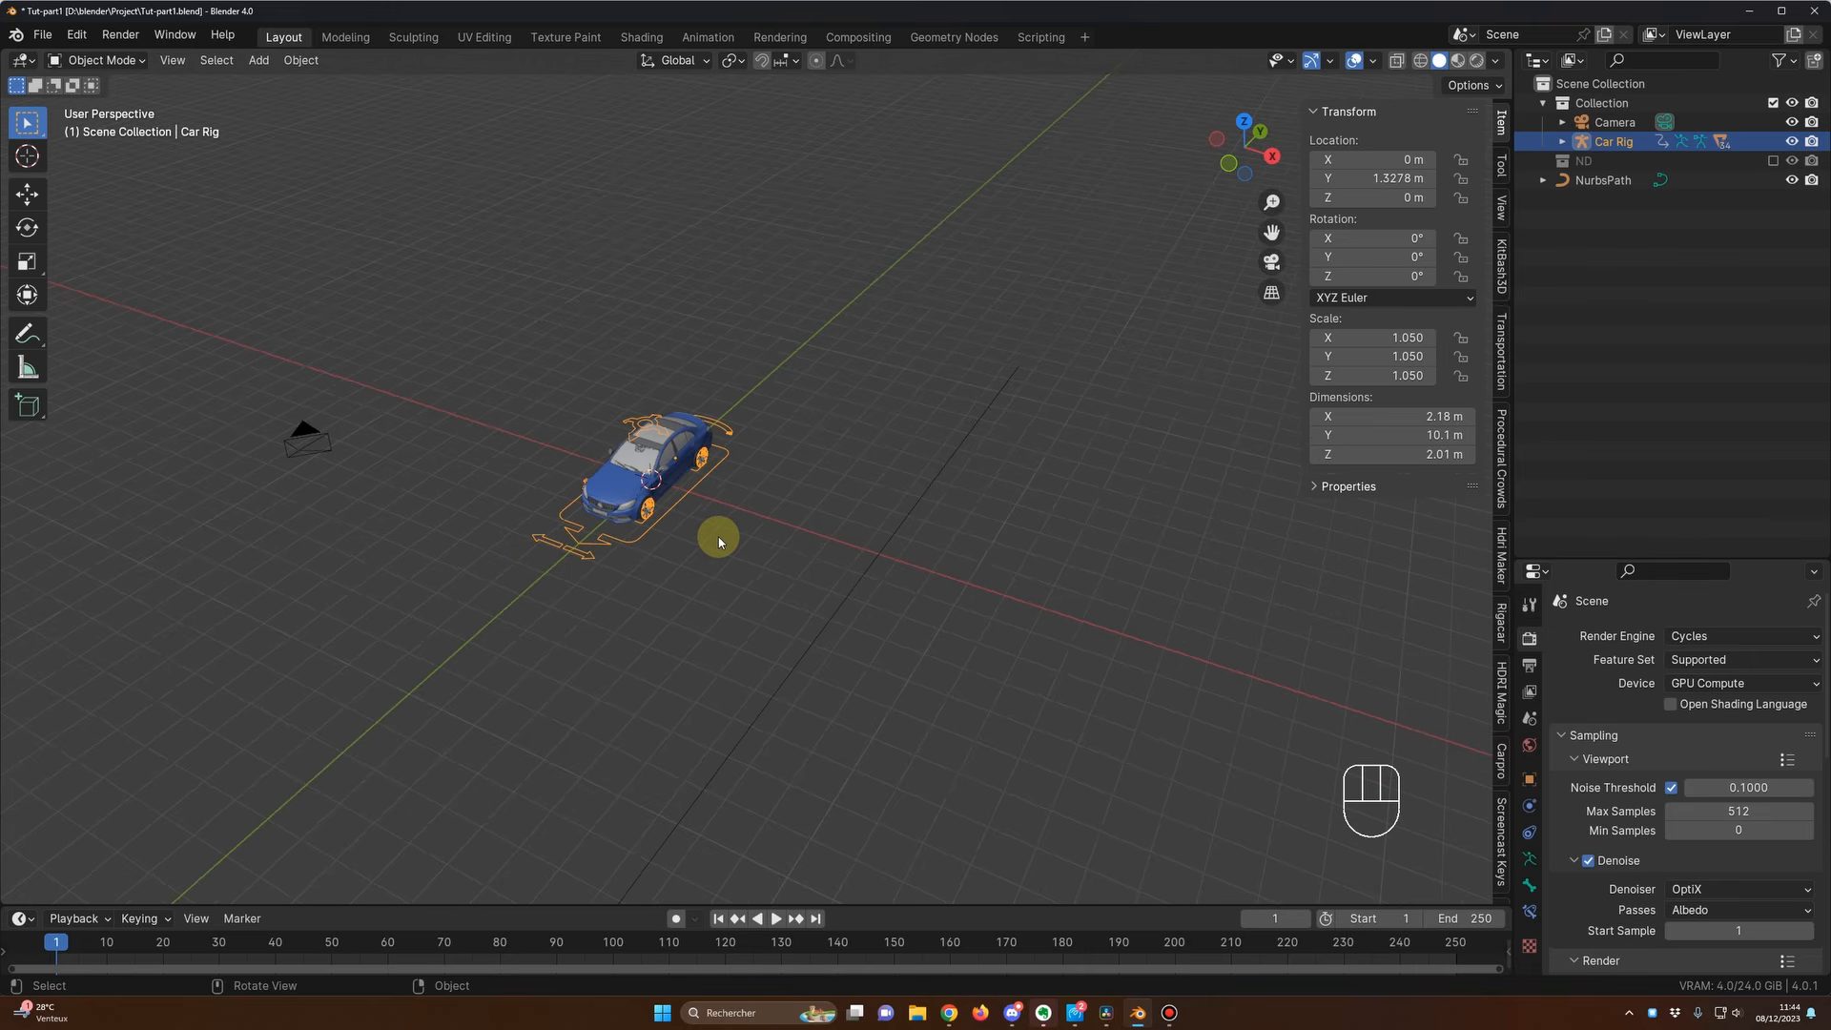
middle_drag(750, 552, 834, 558)
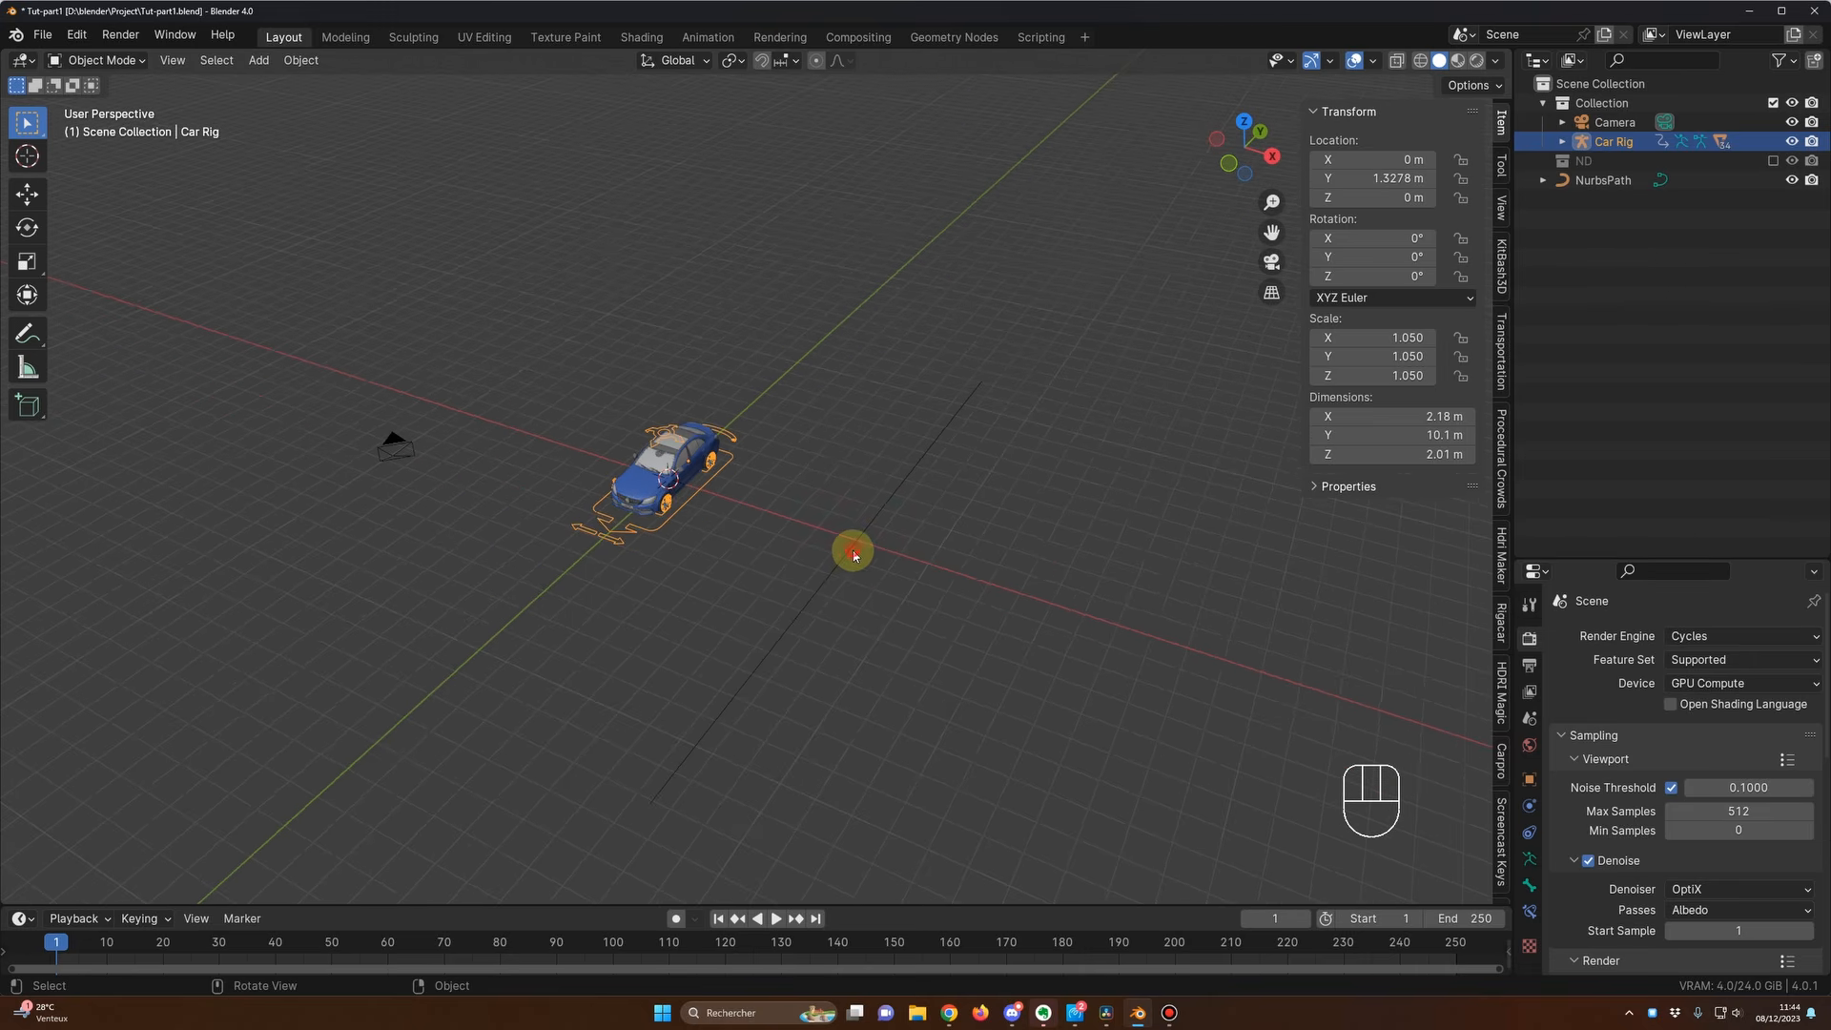
Step: Compare the interaction modes available for the path with those available for the car rig
click(854, 553)
click(124, 61)
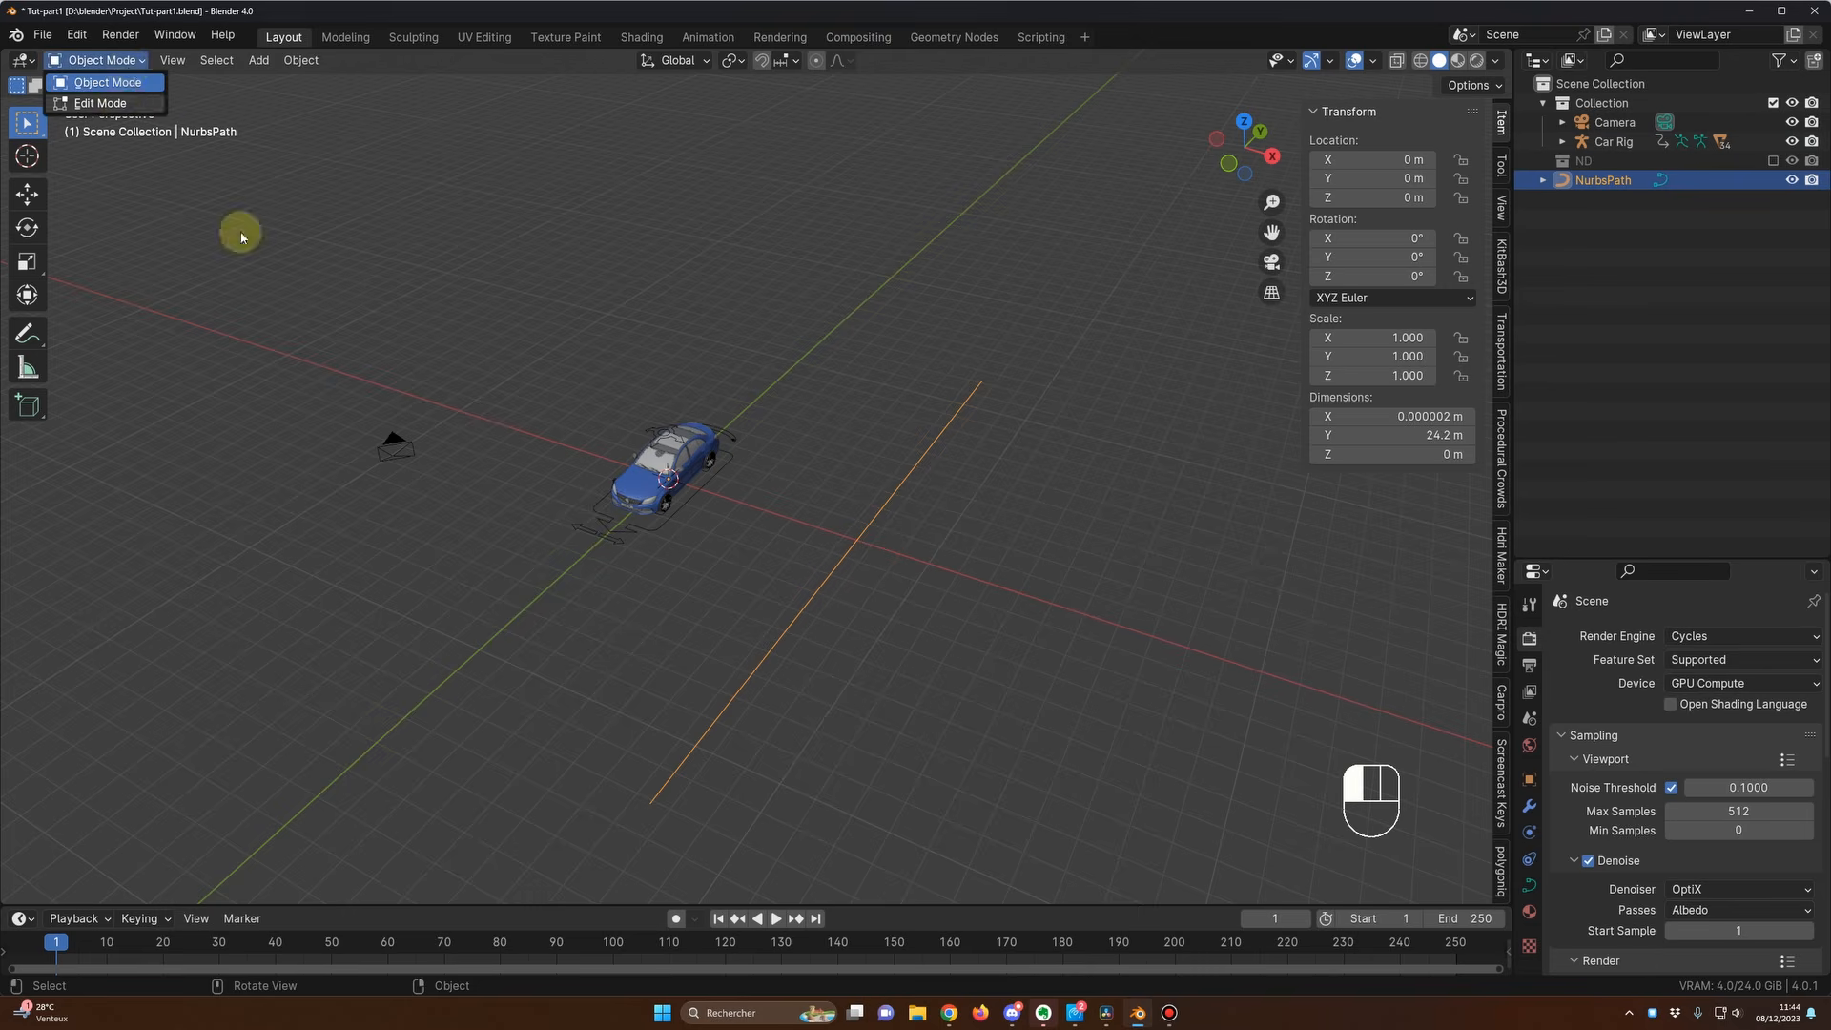
scroll(756, 568, up, 2)
click(681, 488)
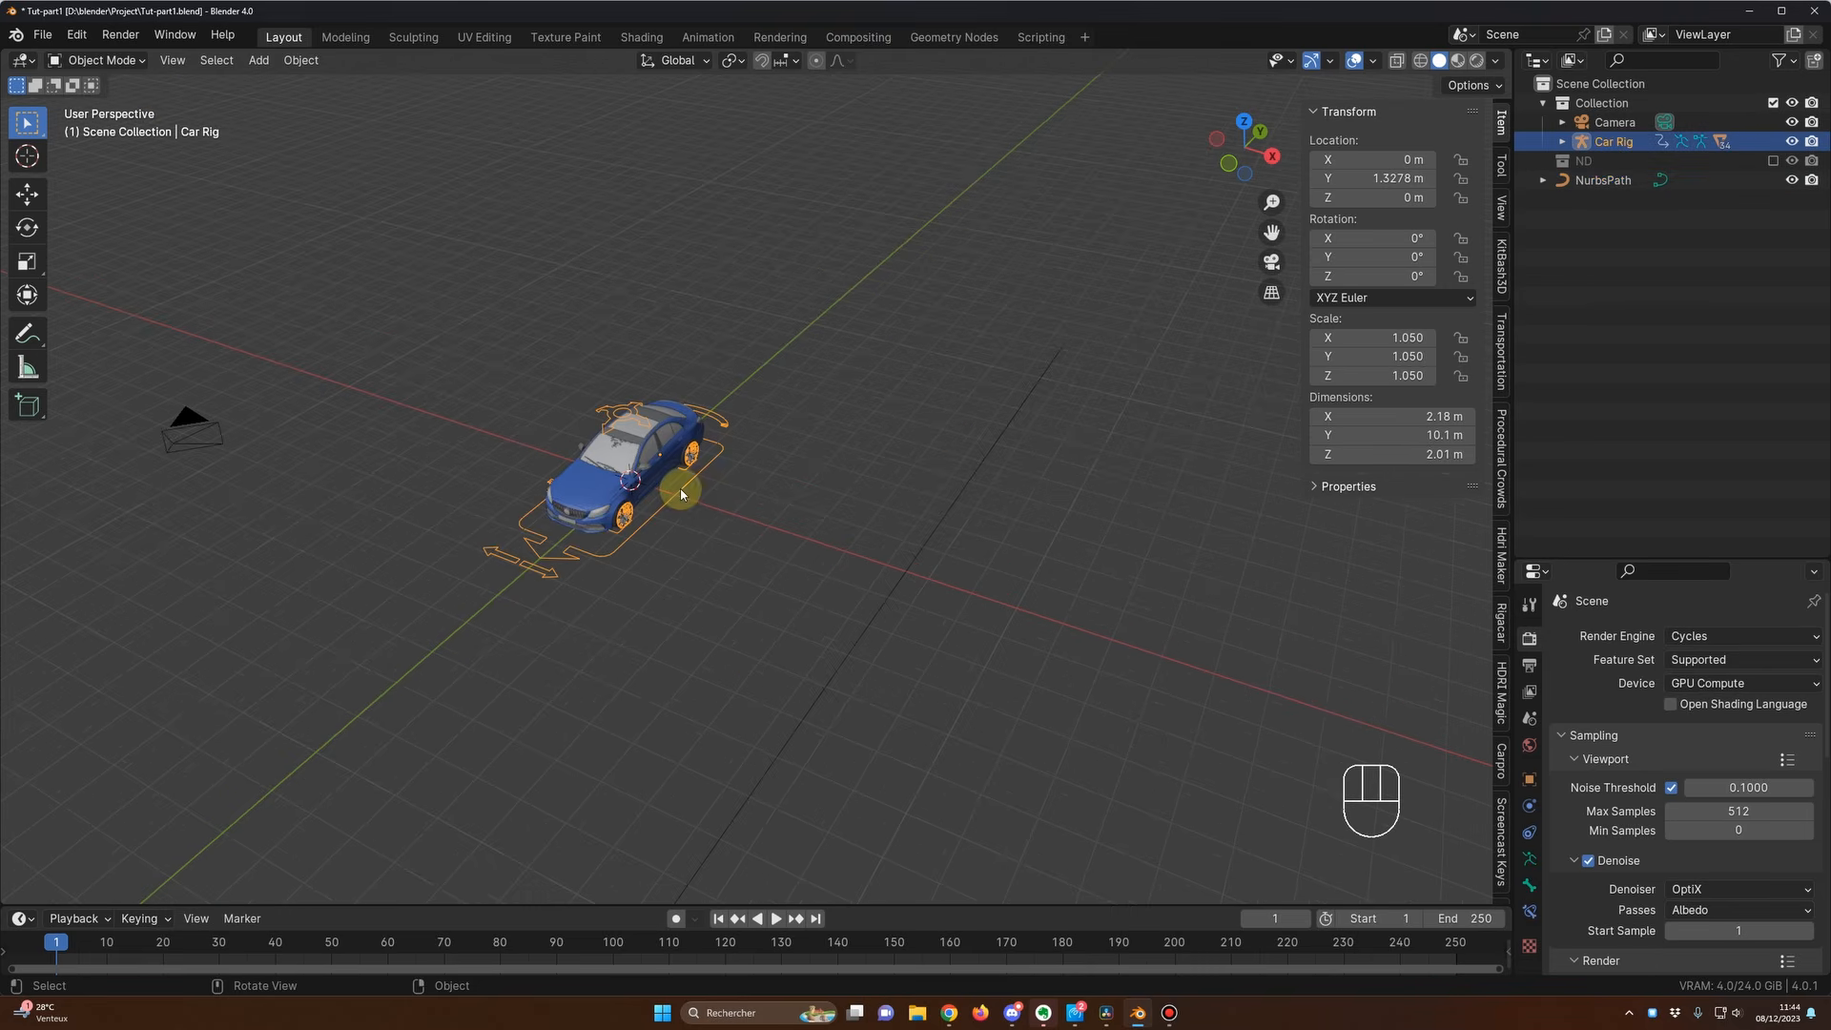
click(125, 62)
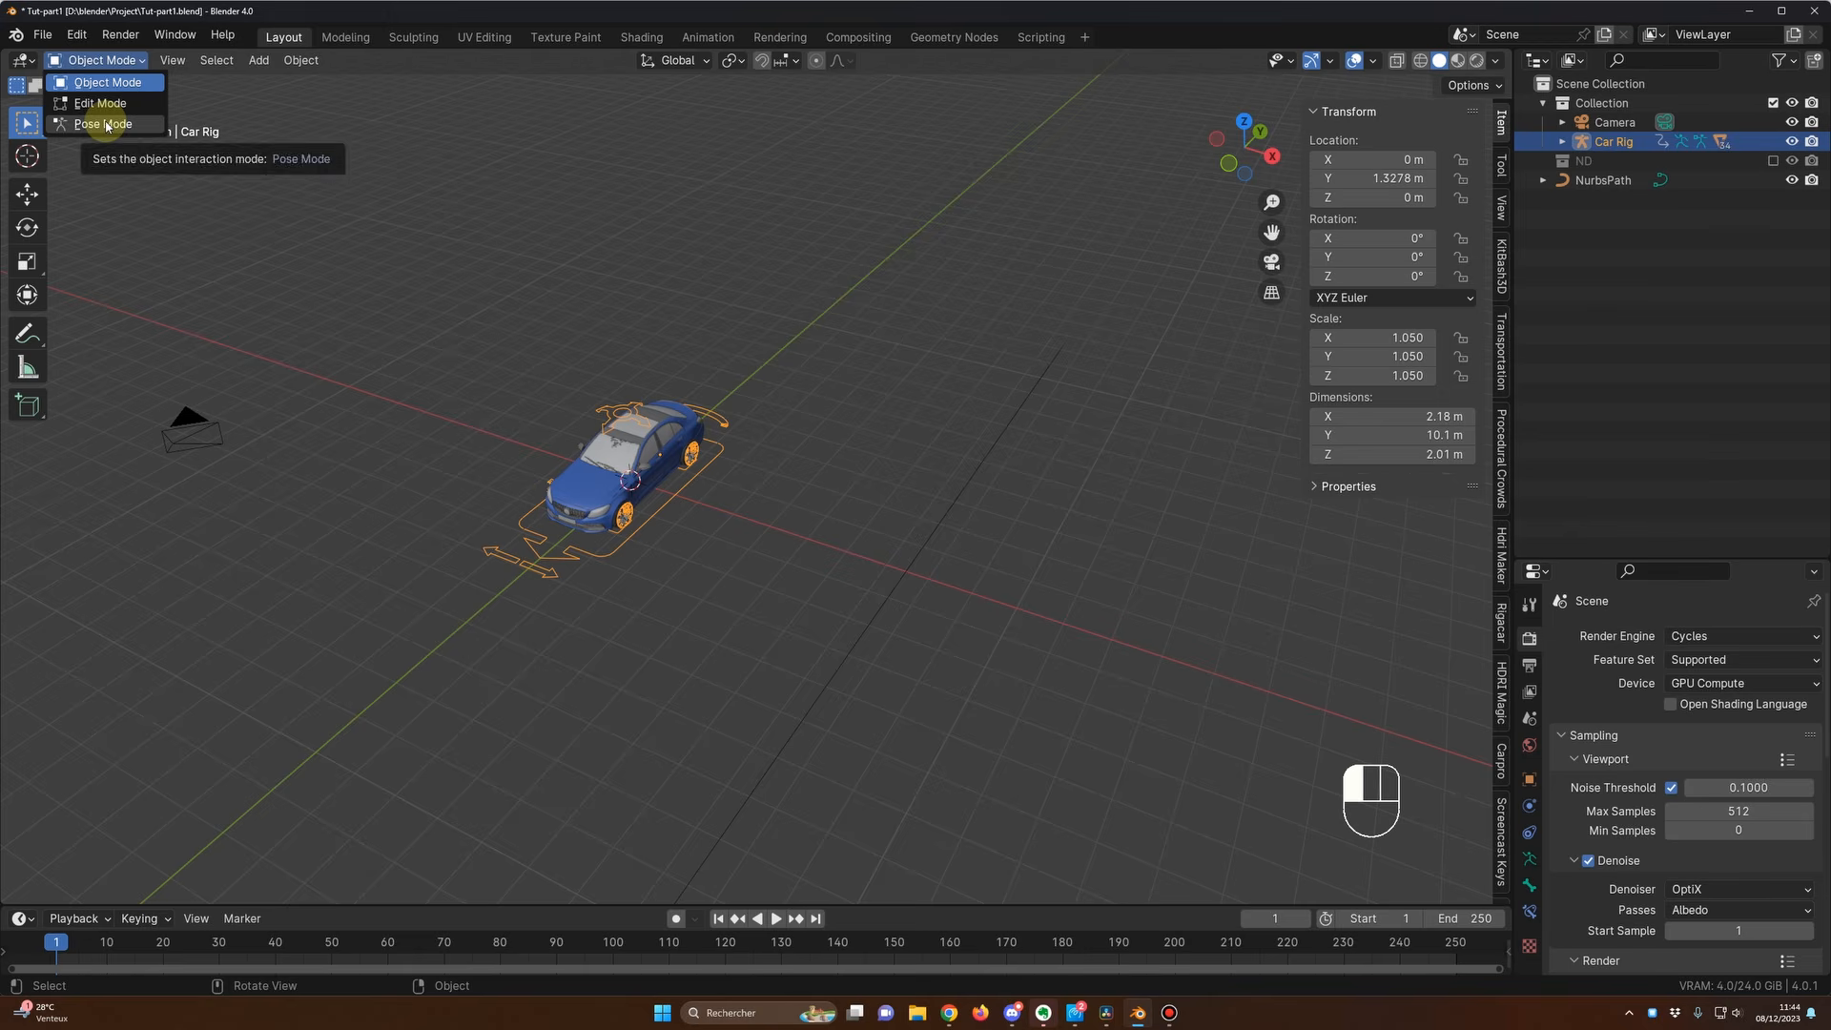
click(671, 498)
click(671, 498)
Step: Put the car rig in Pose Mode and select its Root bone
middle_drag(801, 560, 784, 555)
key(ctrl+Tab)
mouse_move(707, 510)
middle_down()
mouse_move(680, 494)
mouse_move(764, 540)
mouse_move(814, 535)
mouse_move(788, 550)
mouse_move(707, 488)
middle_up()
click(680, 494)
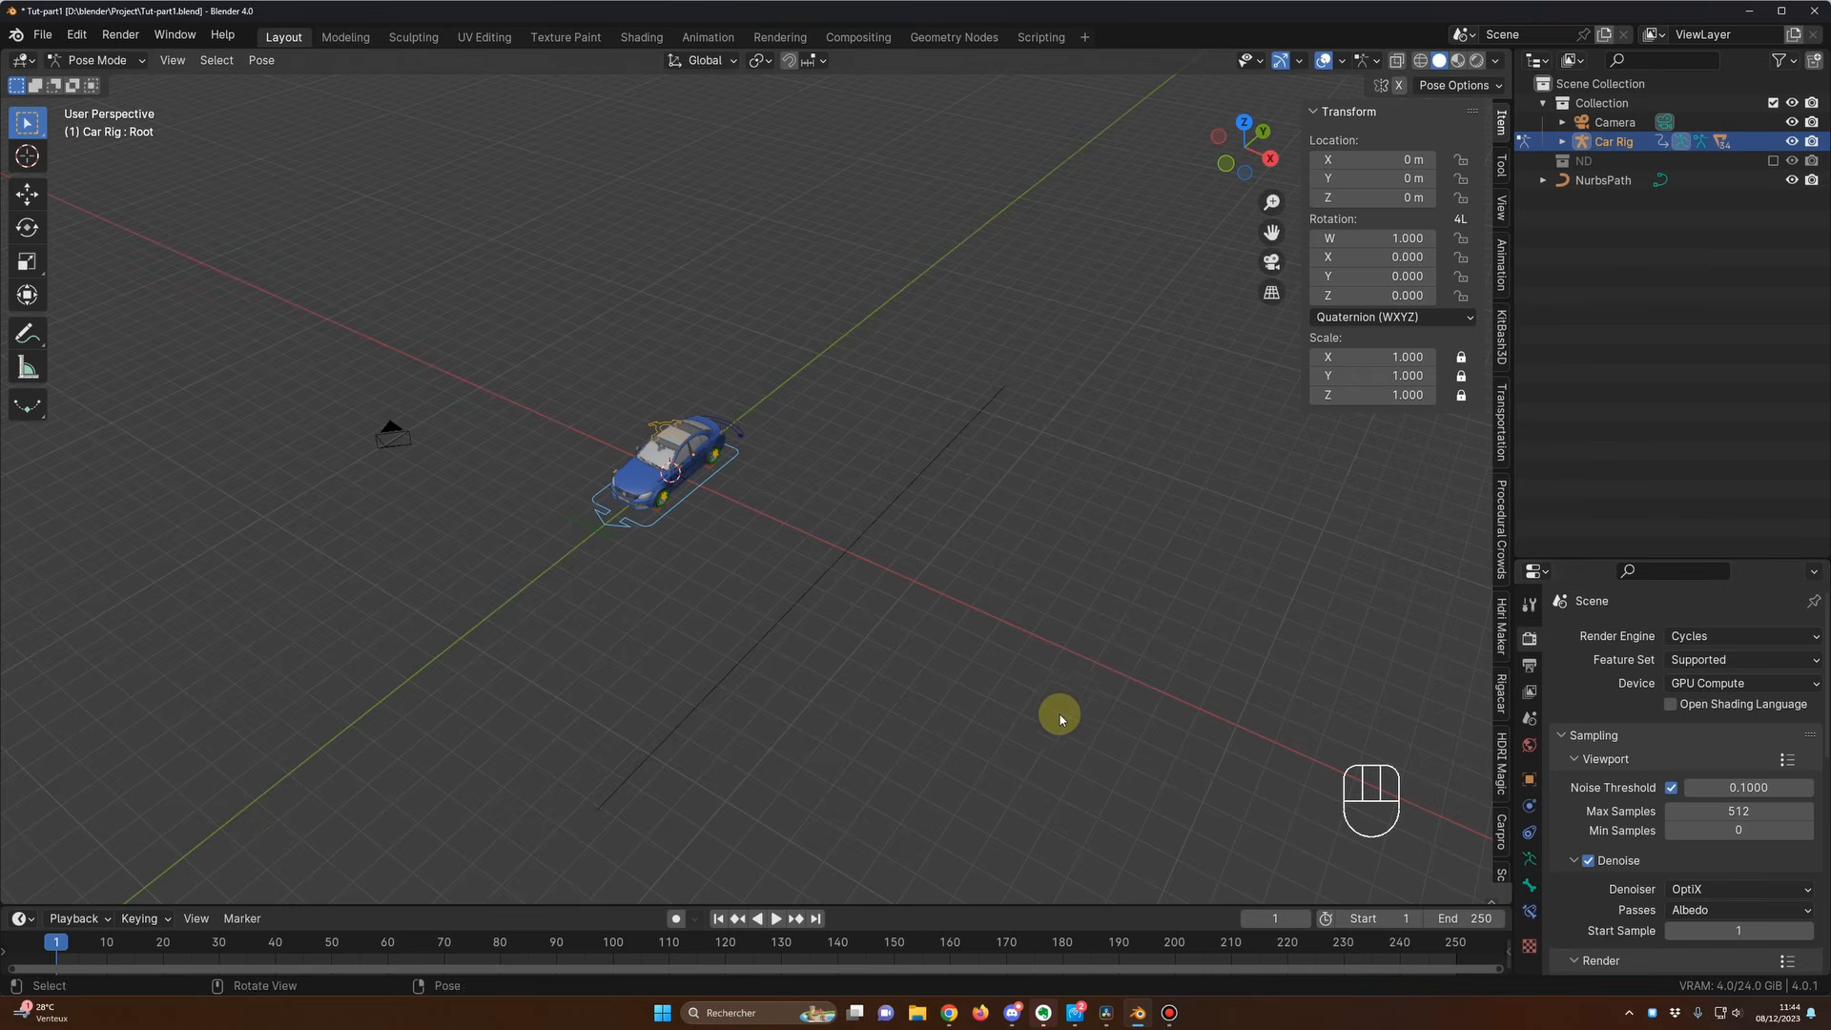
Step: Add a Follow Path bone constraint to the Root bone with NurbsPath as its target
shift+middle_drag(1055, 703, 897, 620)
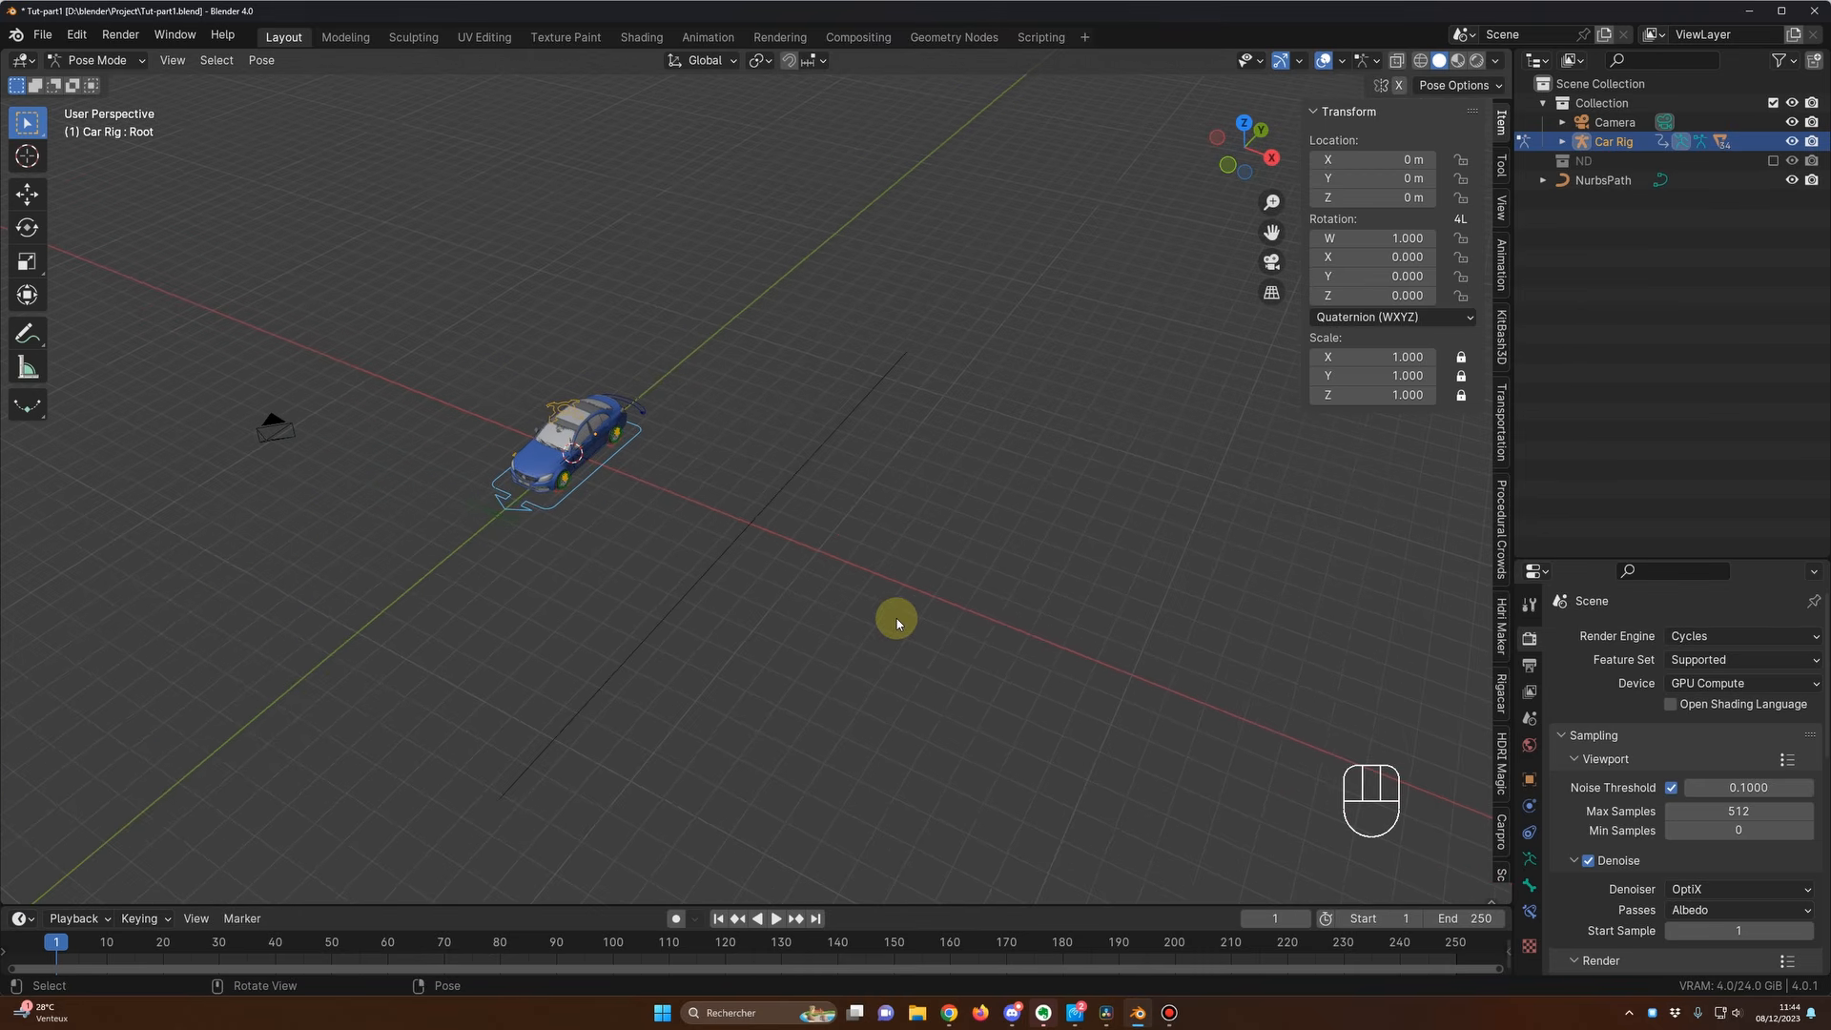
click(1531, 916)
click(1679, 637)
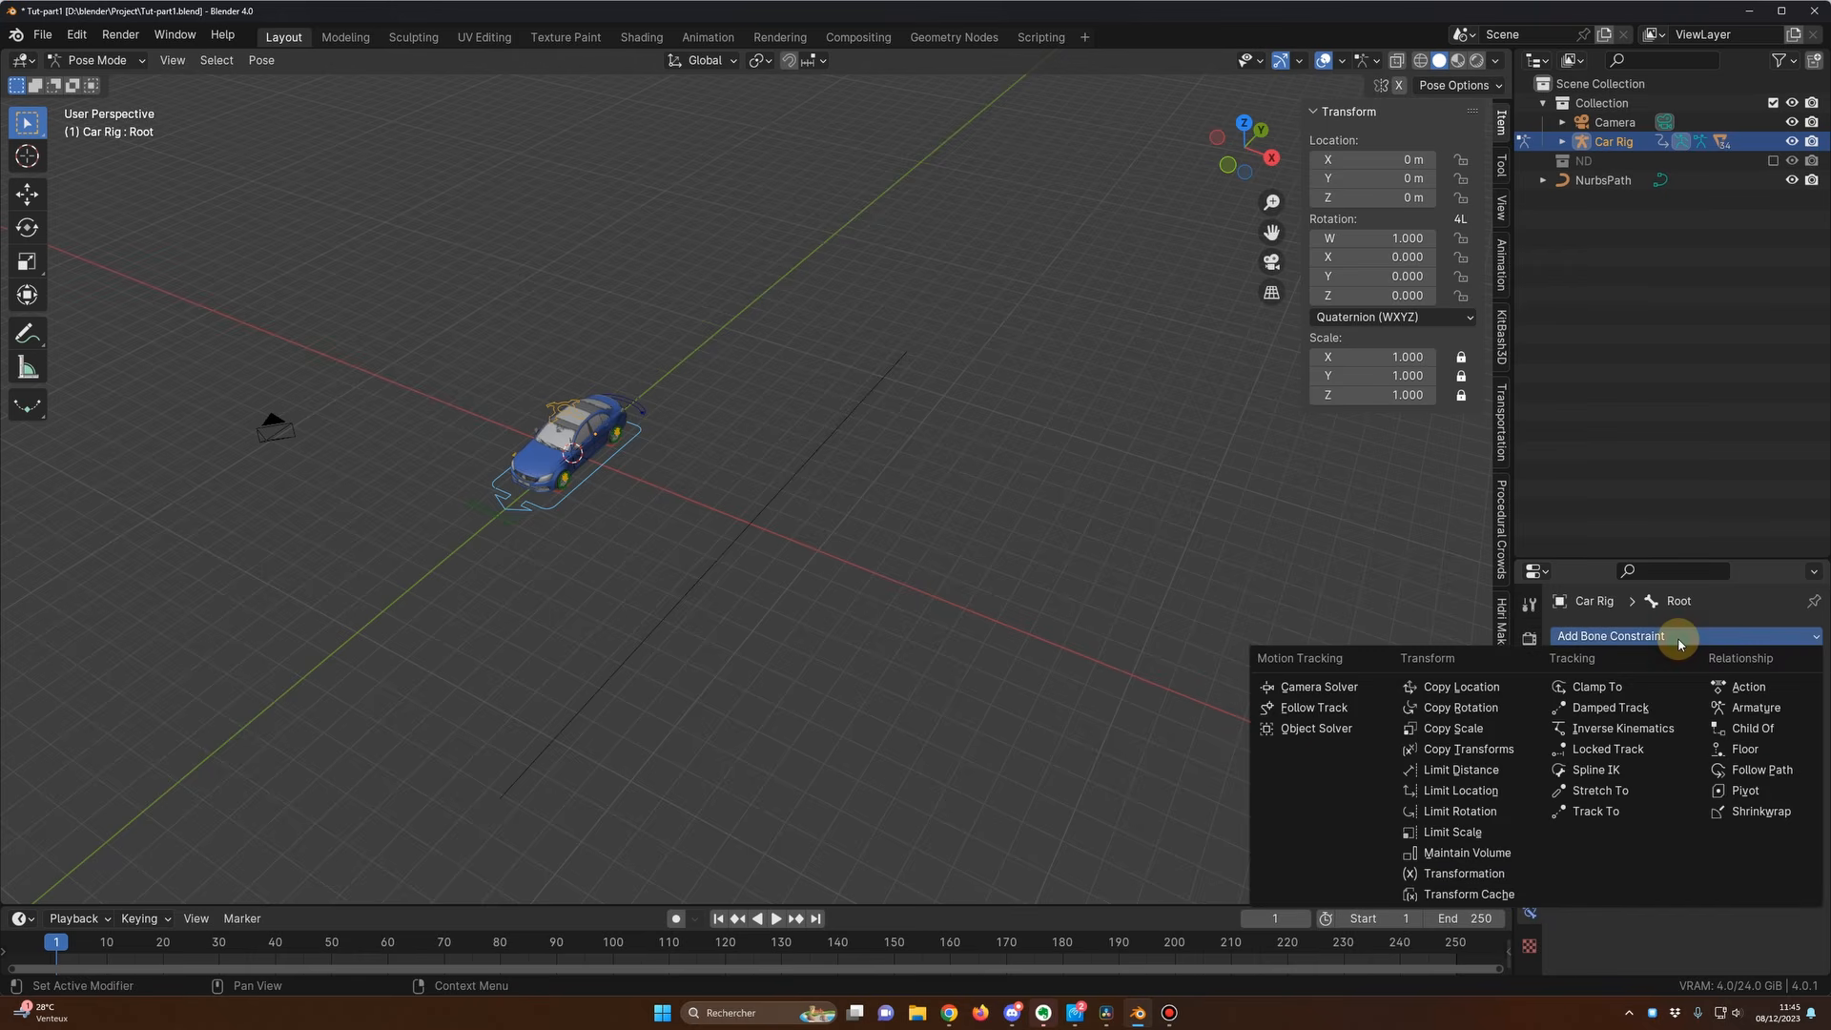
click(1761, 774)
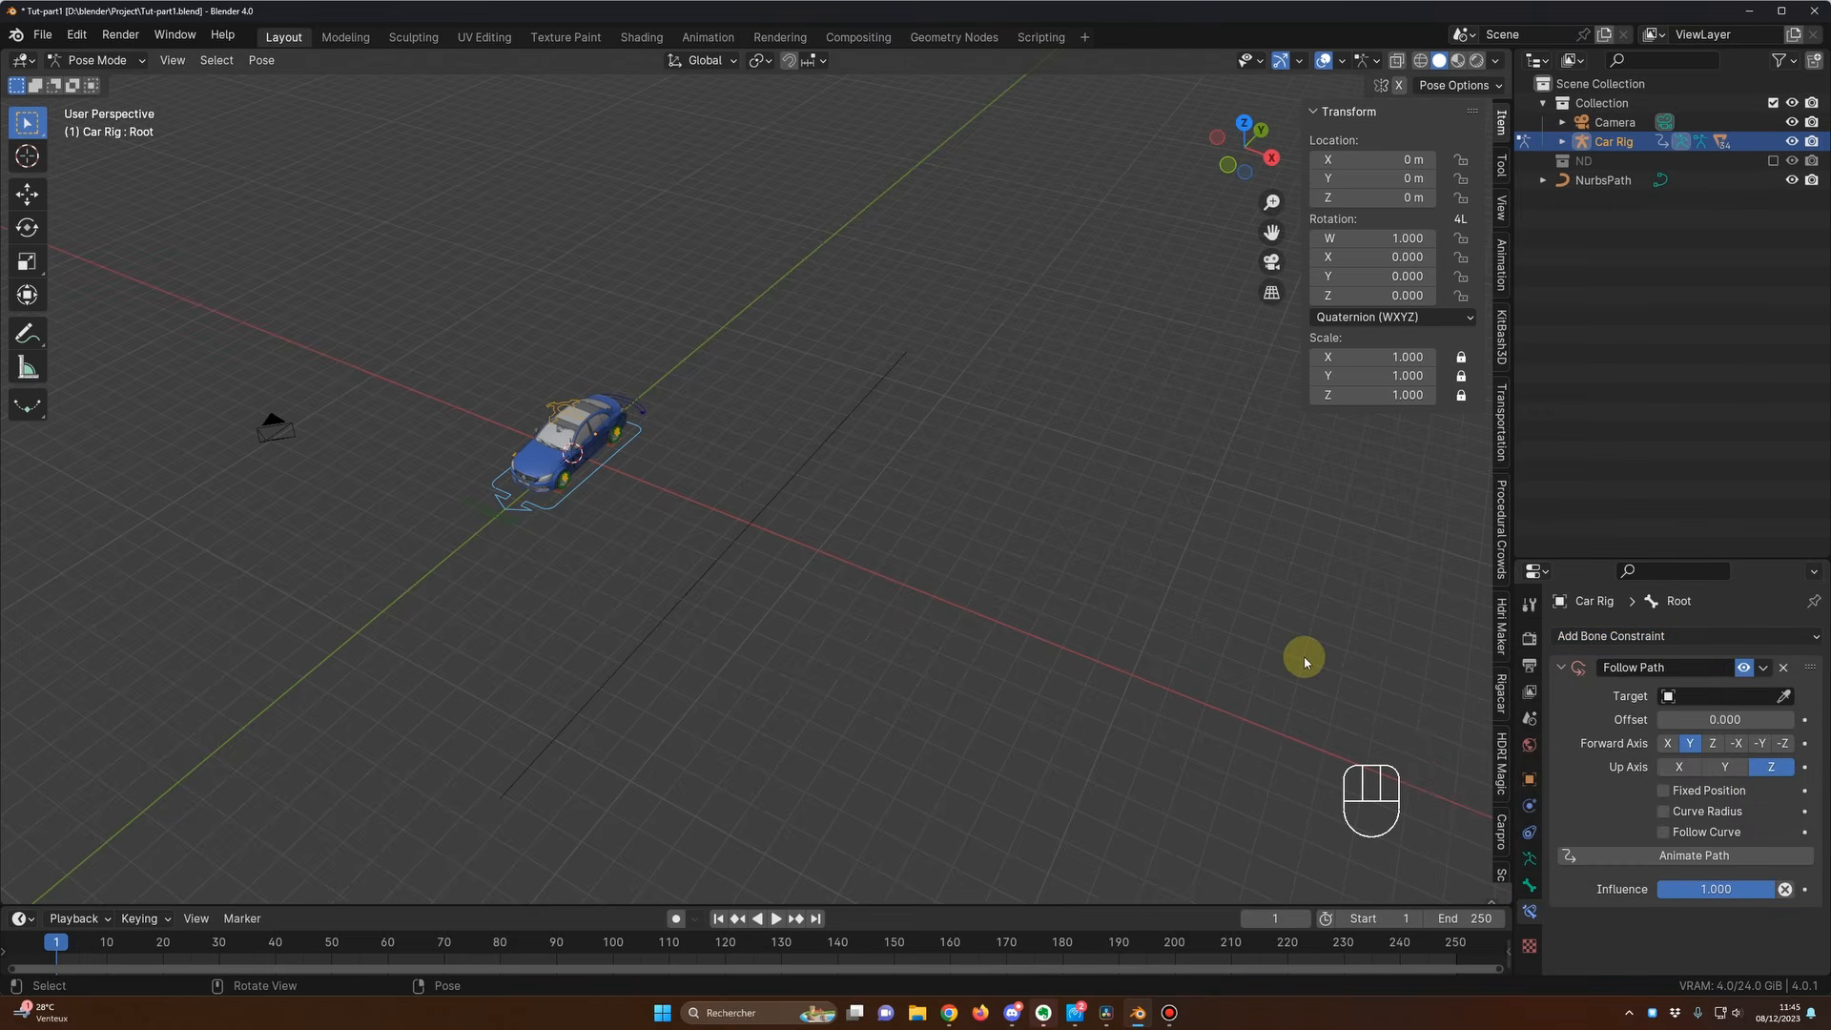
click(1784, 699)
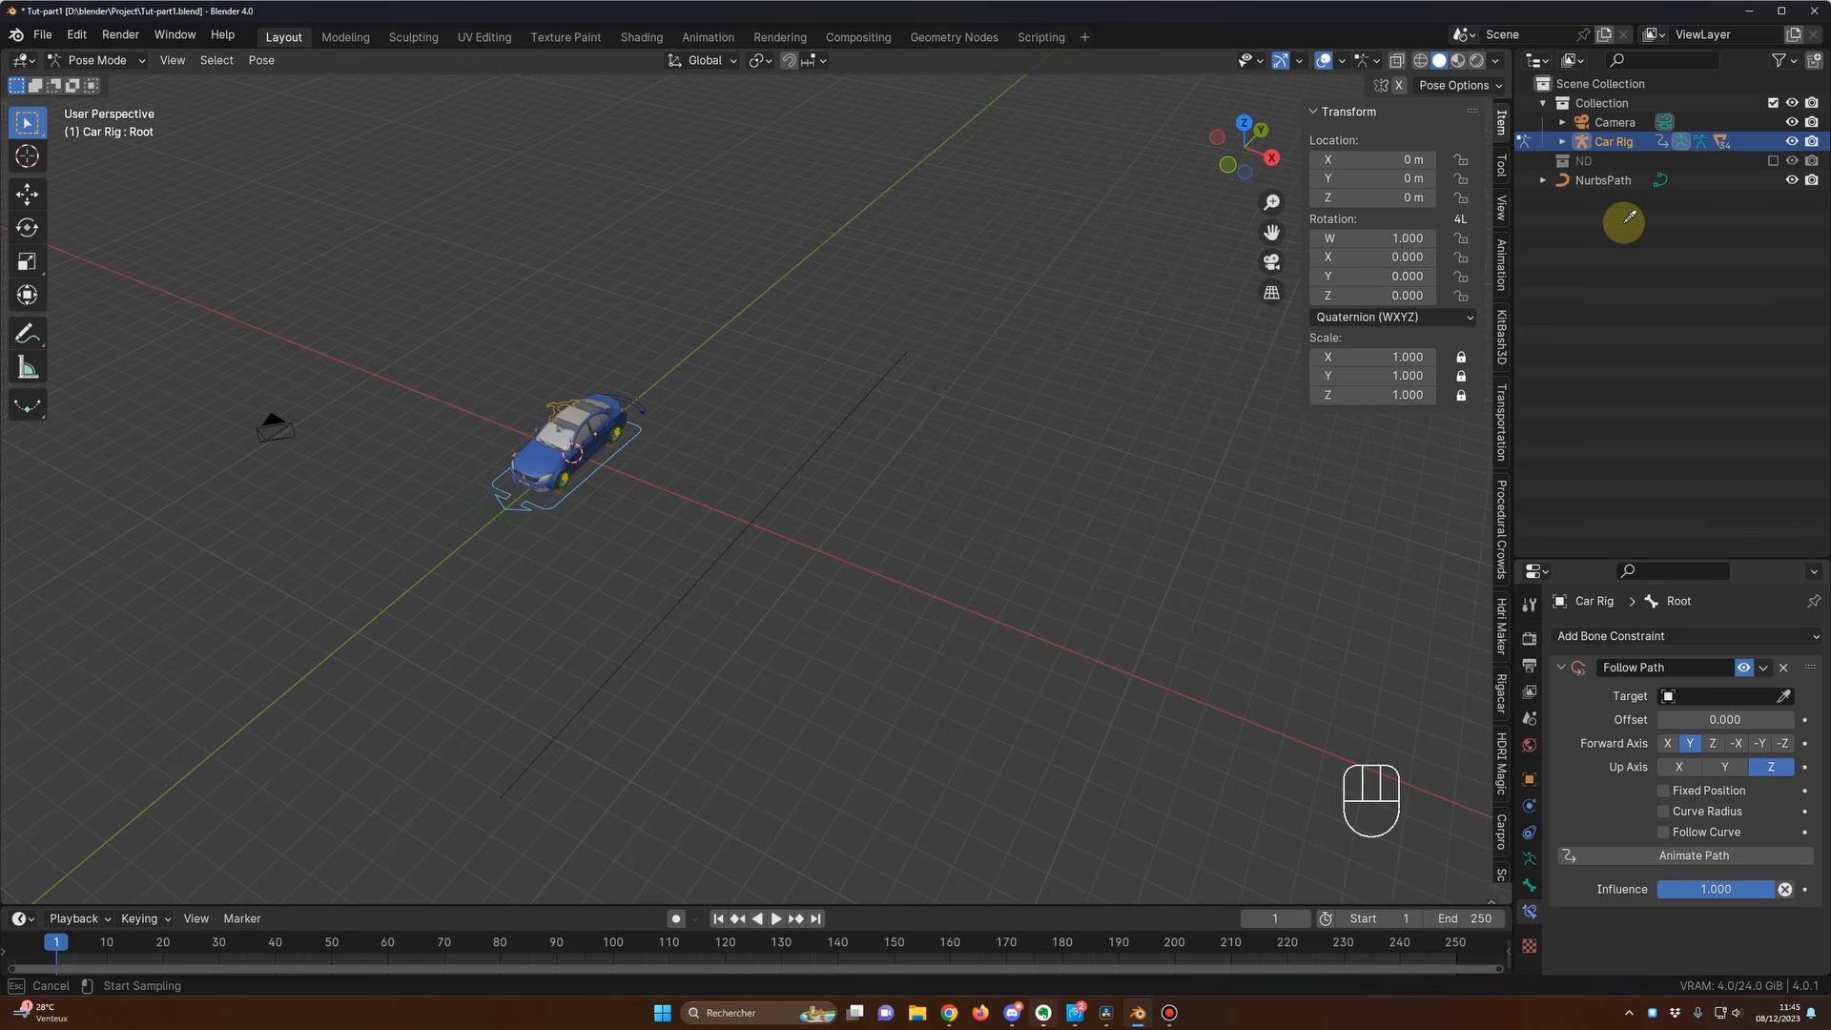
click(1609, 180)
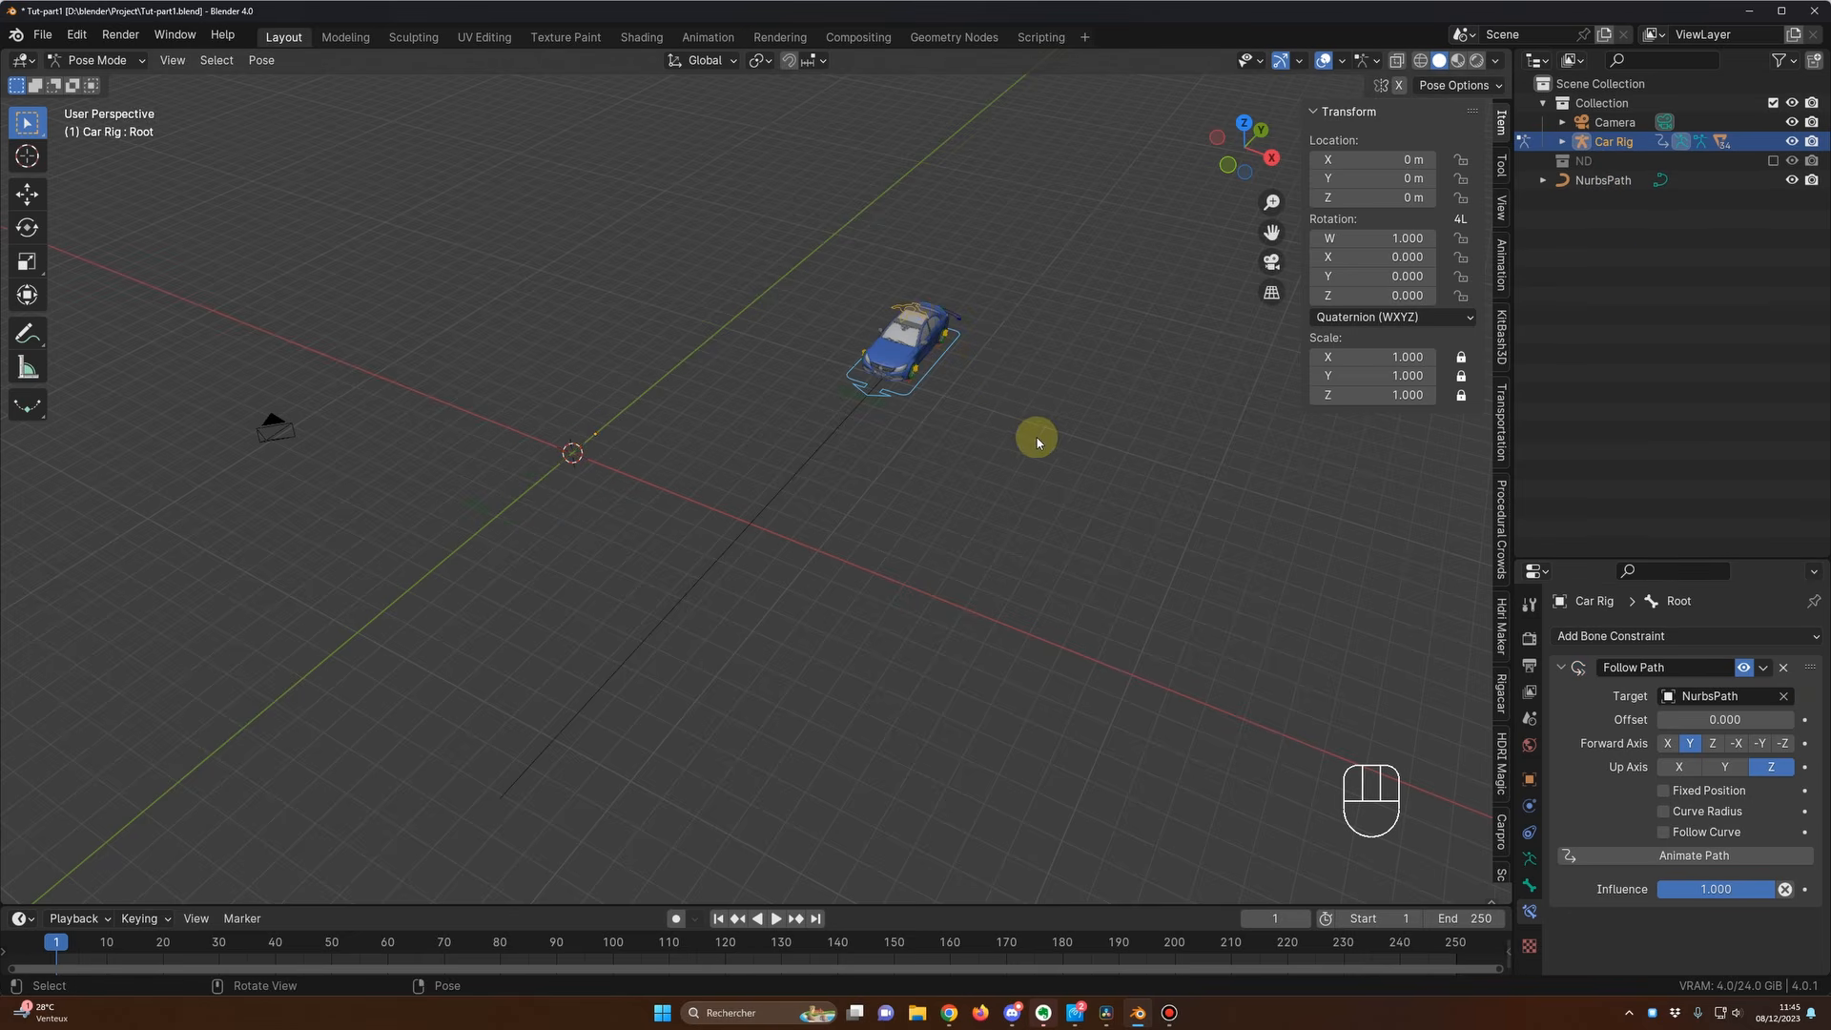
middle_drag(1042, 442, 966, 483)
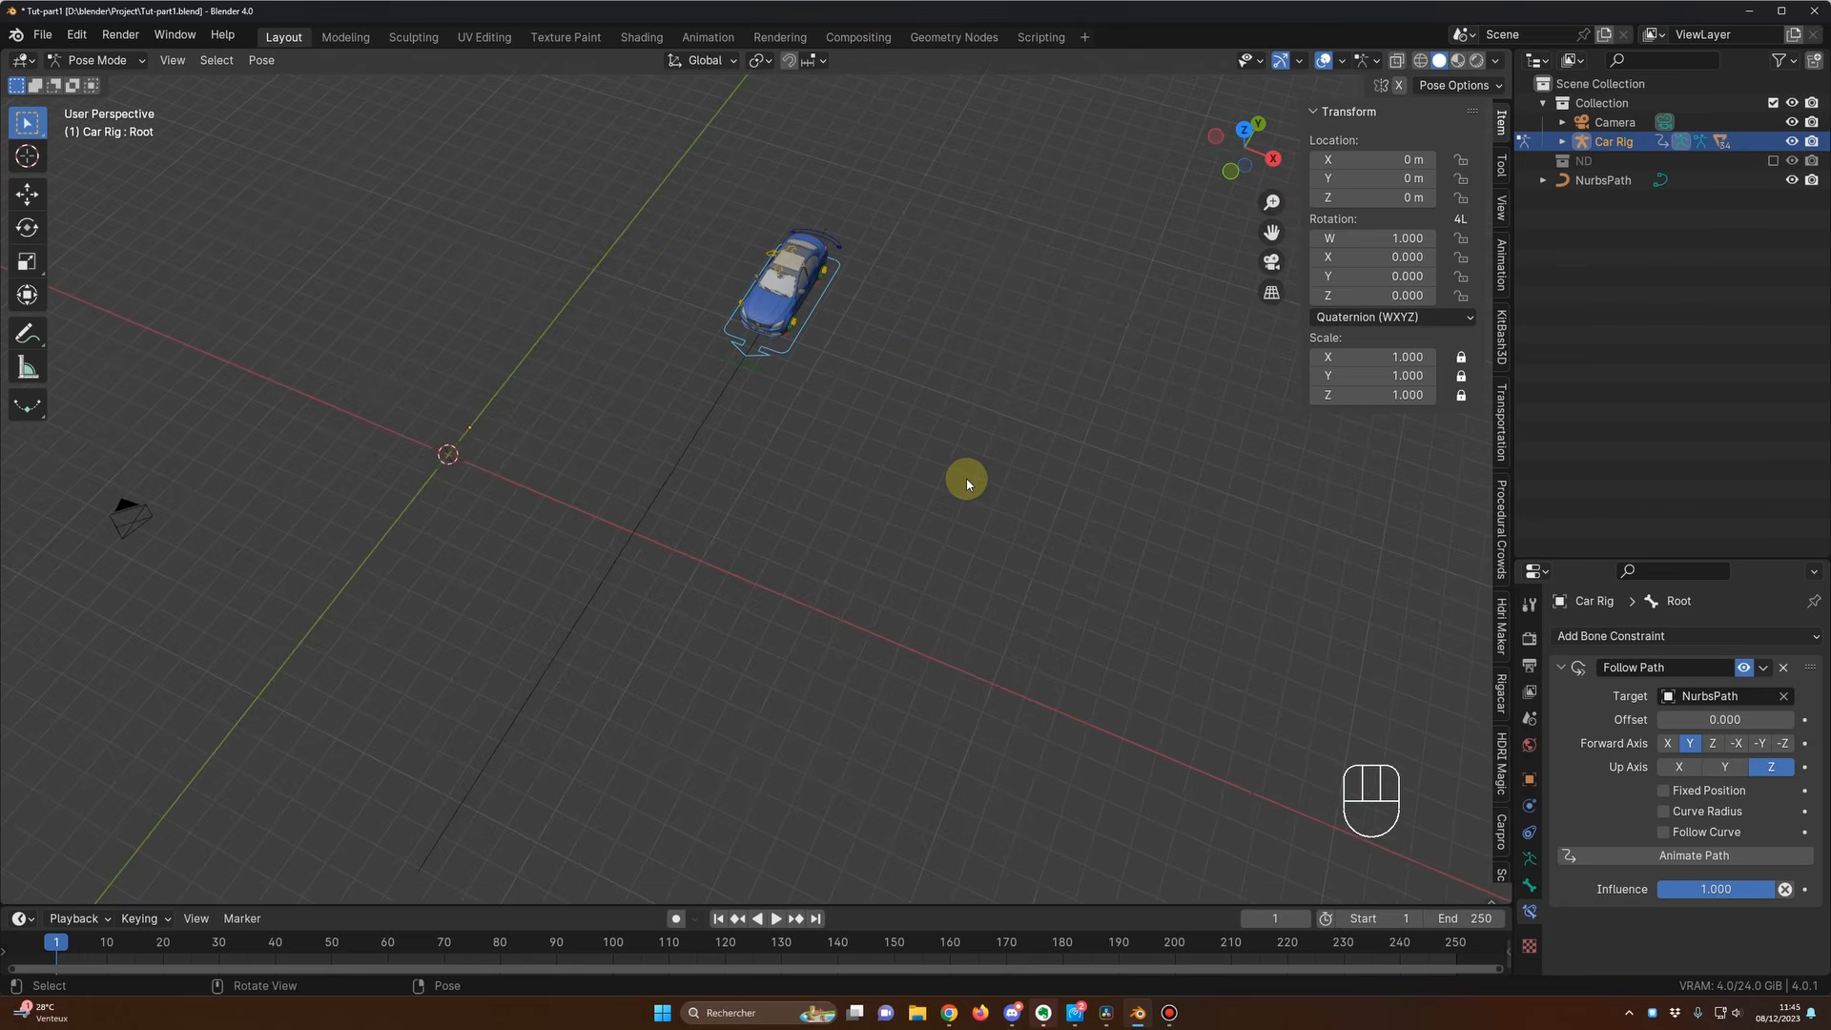
Step: Enlarge the Properties editor and set the Car Rig object's location to 100 m in X and 20 m in Z
scroll(952, 495, down, 2)
drag(1525, 561, 1526, 264)
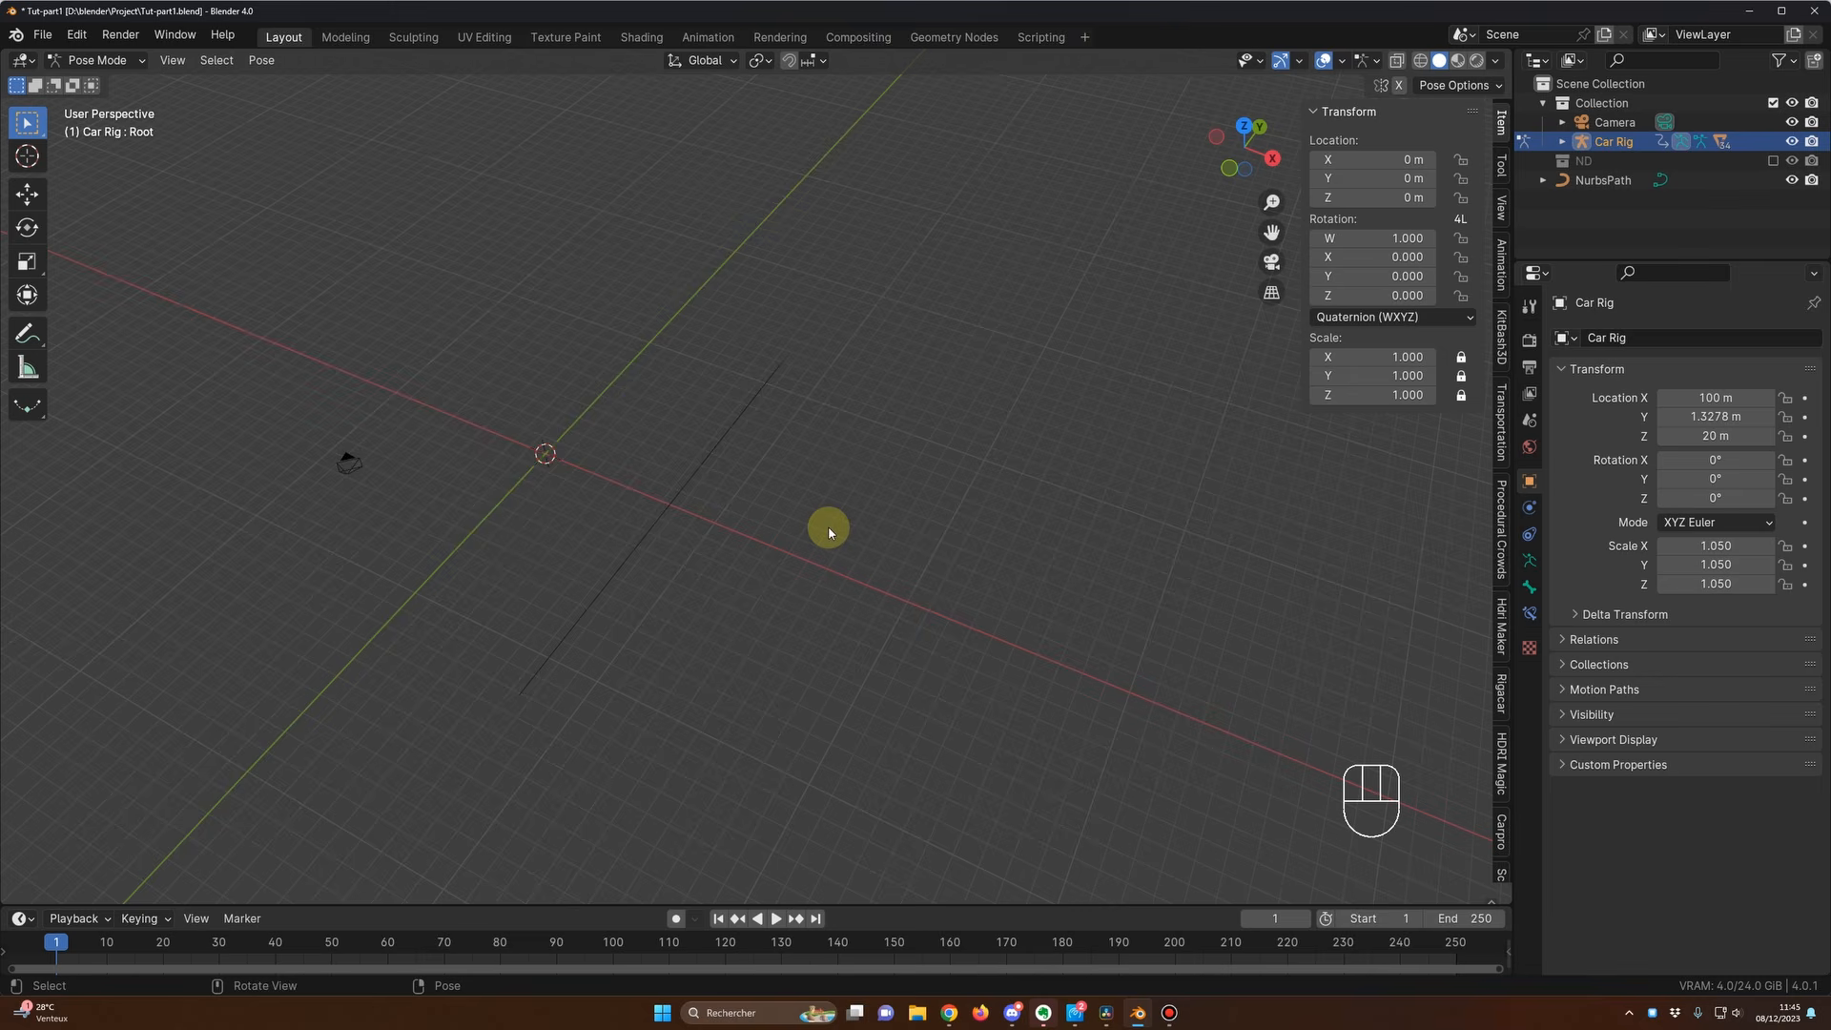
middle_drag(849, 531, 961, 563)
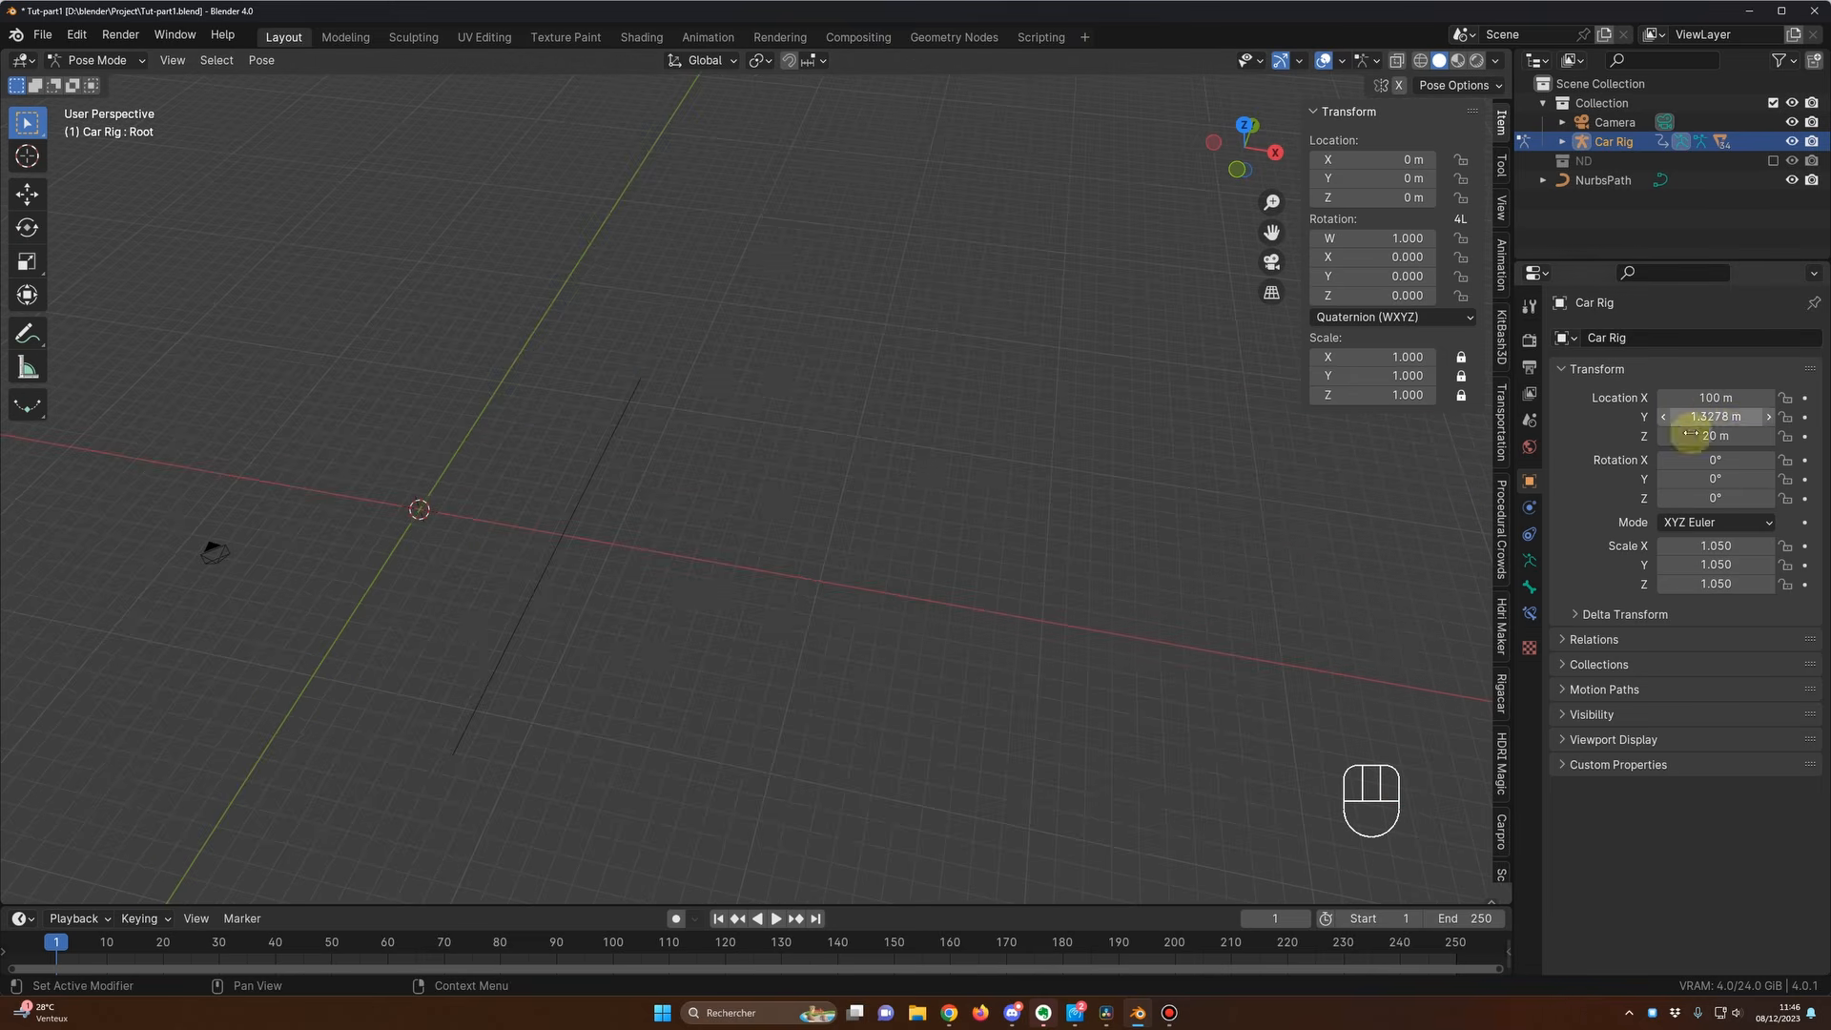
middle_drag(1049, 582, 898, 590)
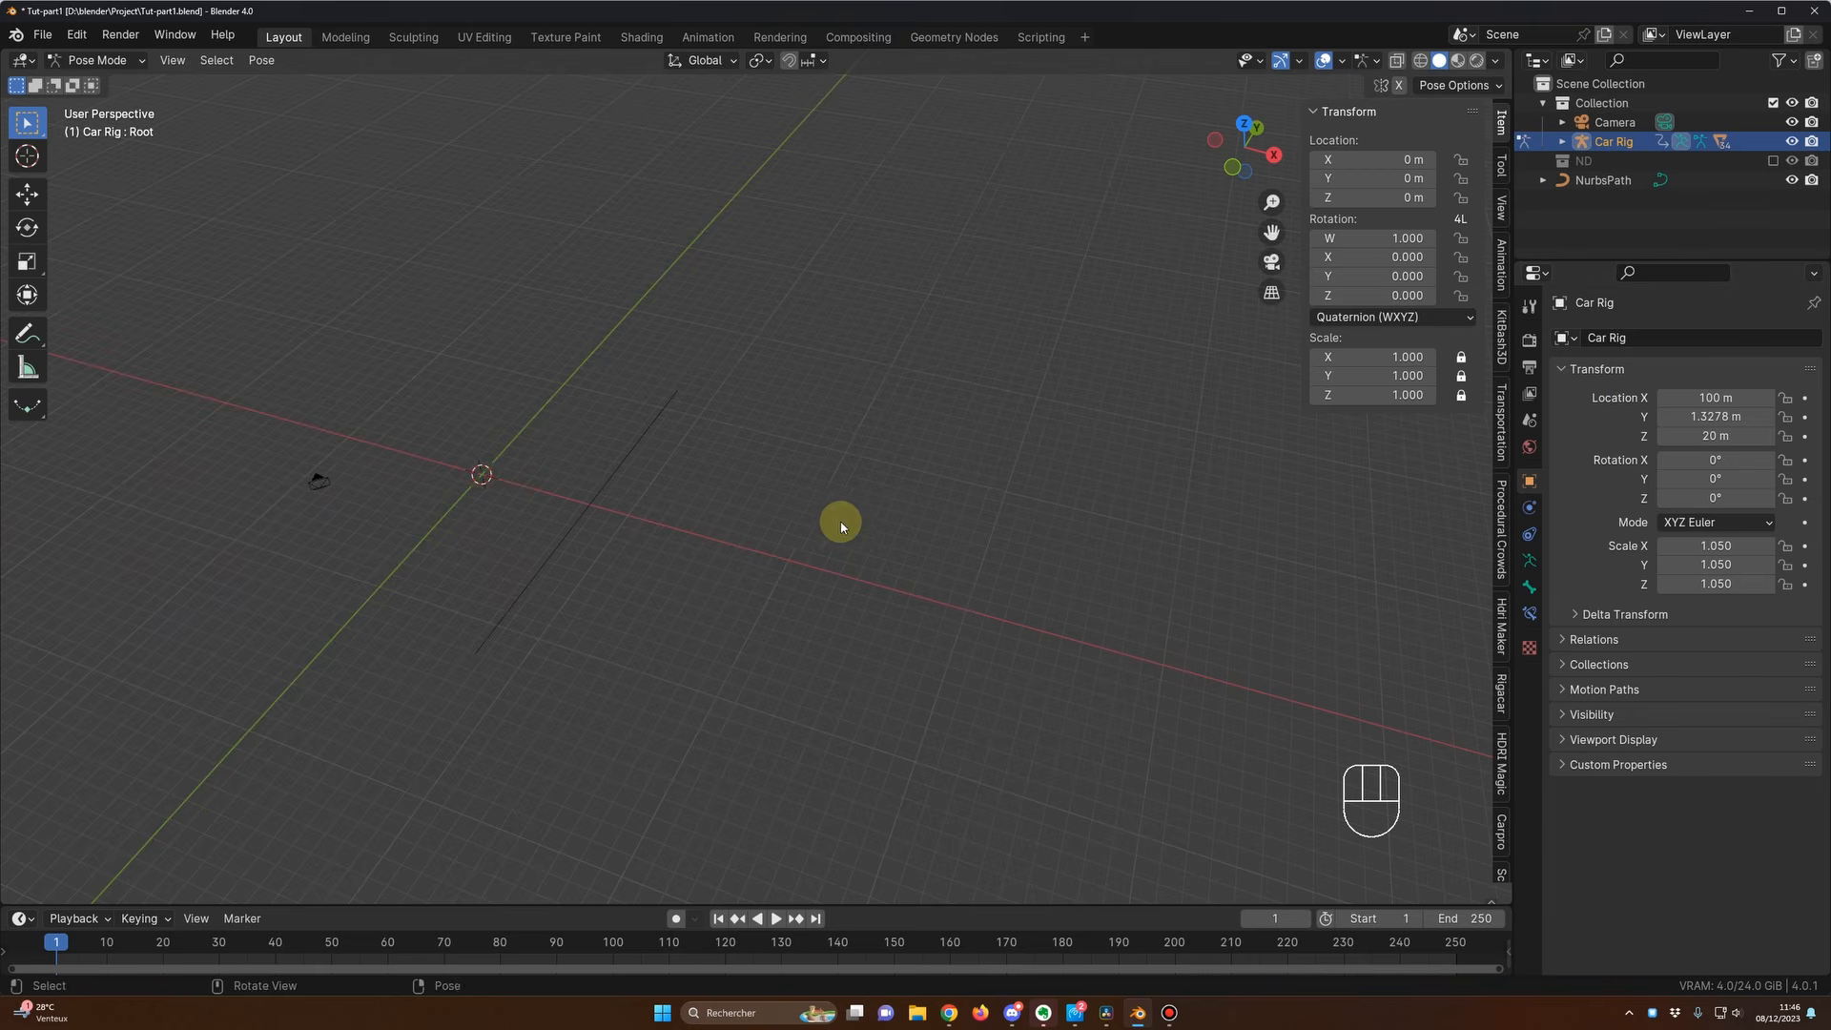
middle_drag(868, 523, 864, 526)
middle_drag(763, 571, 802, 551)
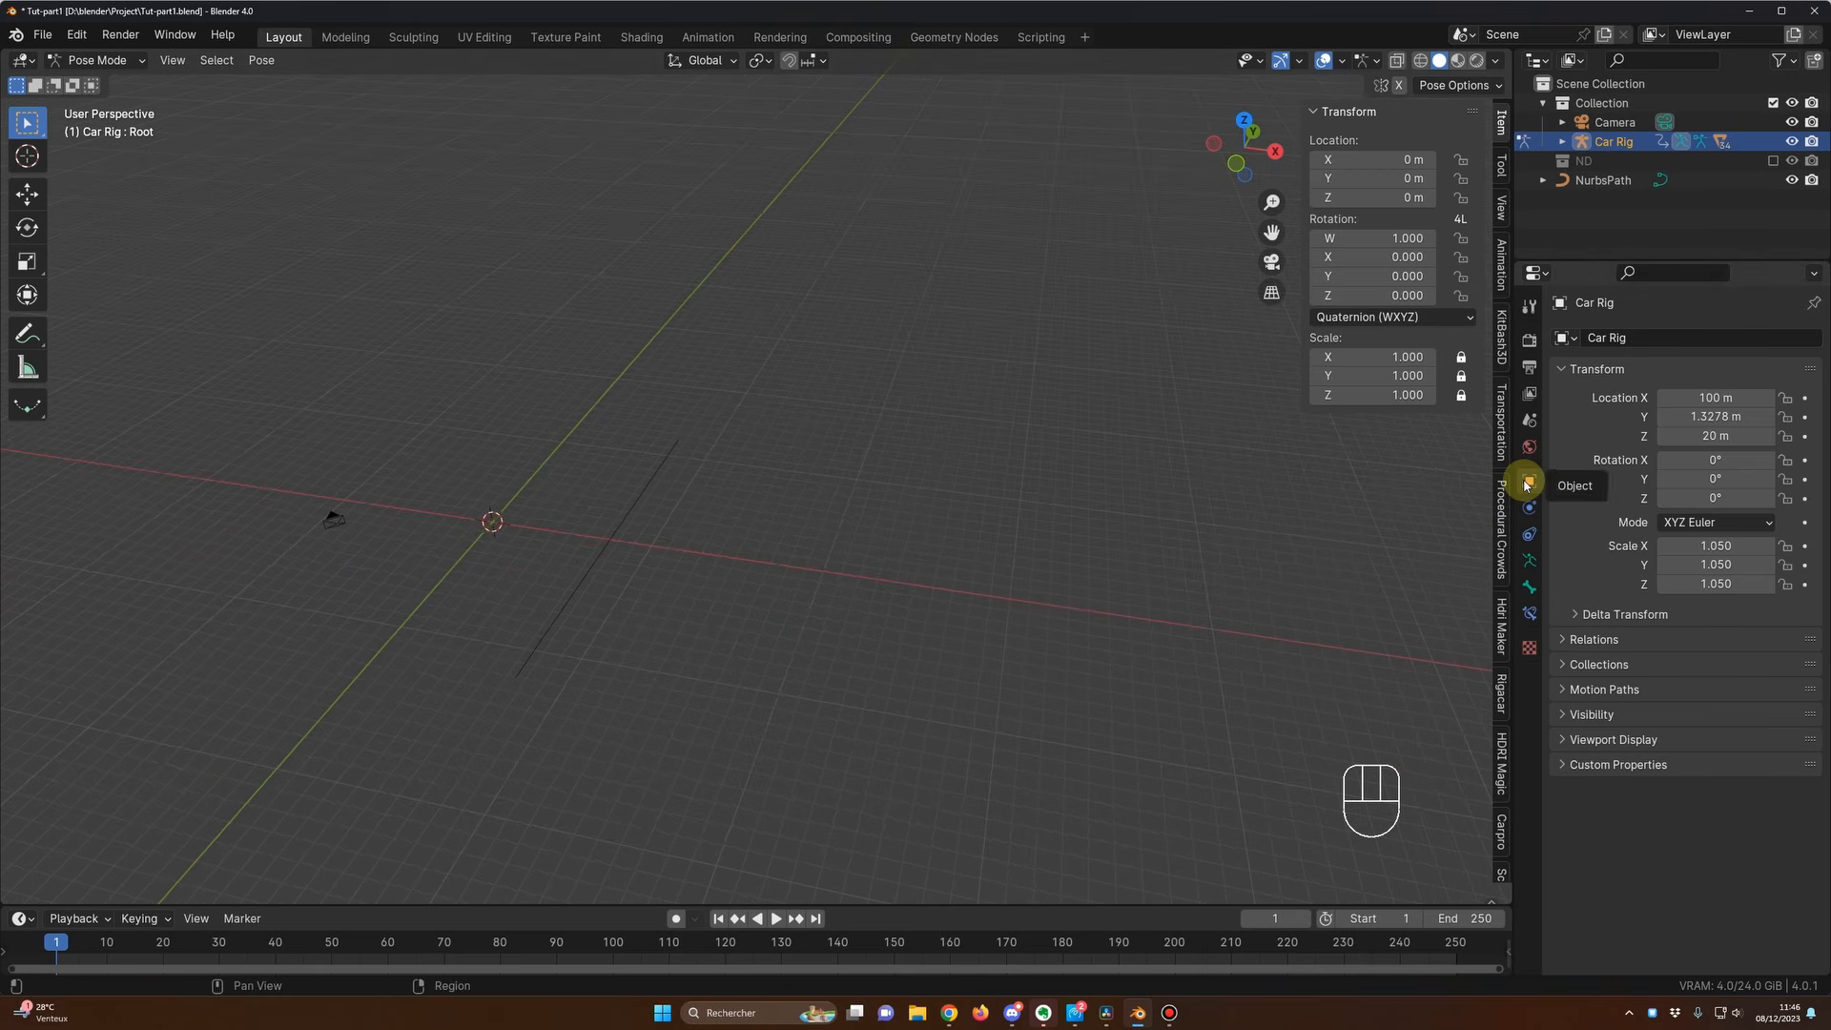
Step: Set the Car Rig object's location to 0 m in X, Y and Z
click(1605, 142)
click(1715, 398)
text(0)
key(Return)
key(Return)
click(1686, 436)
text(0)
key(Return)
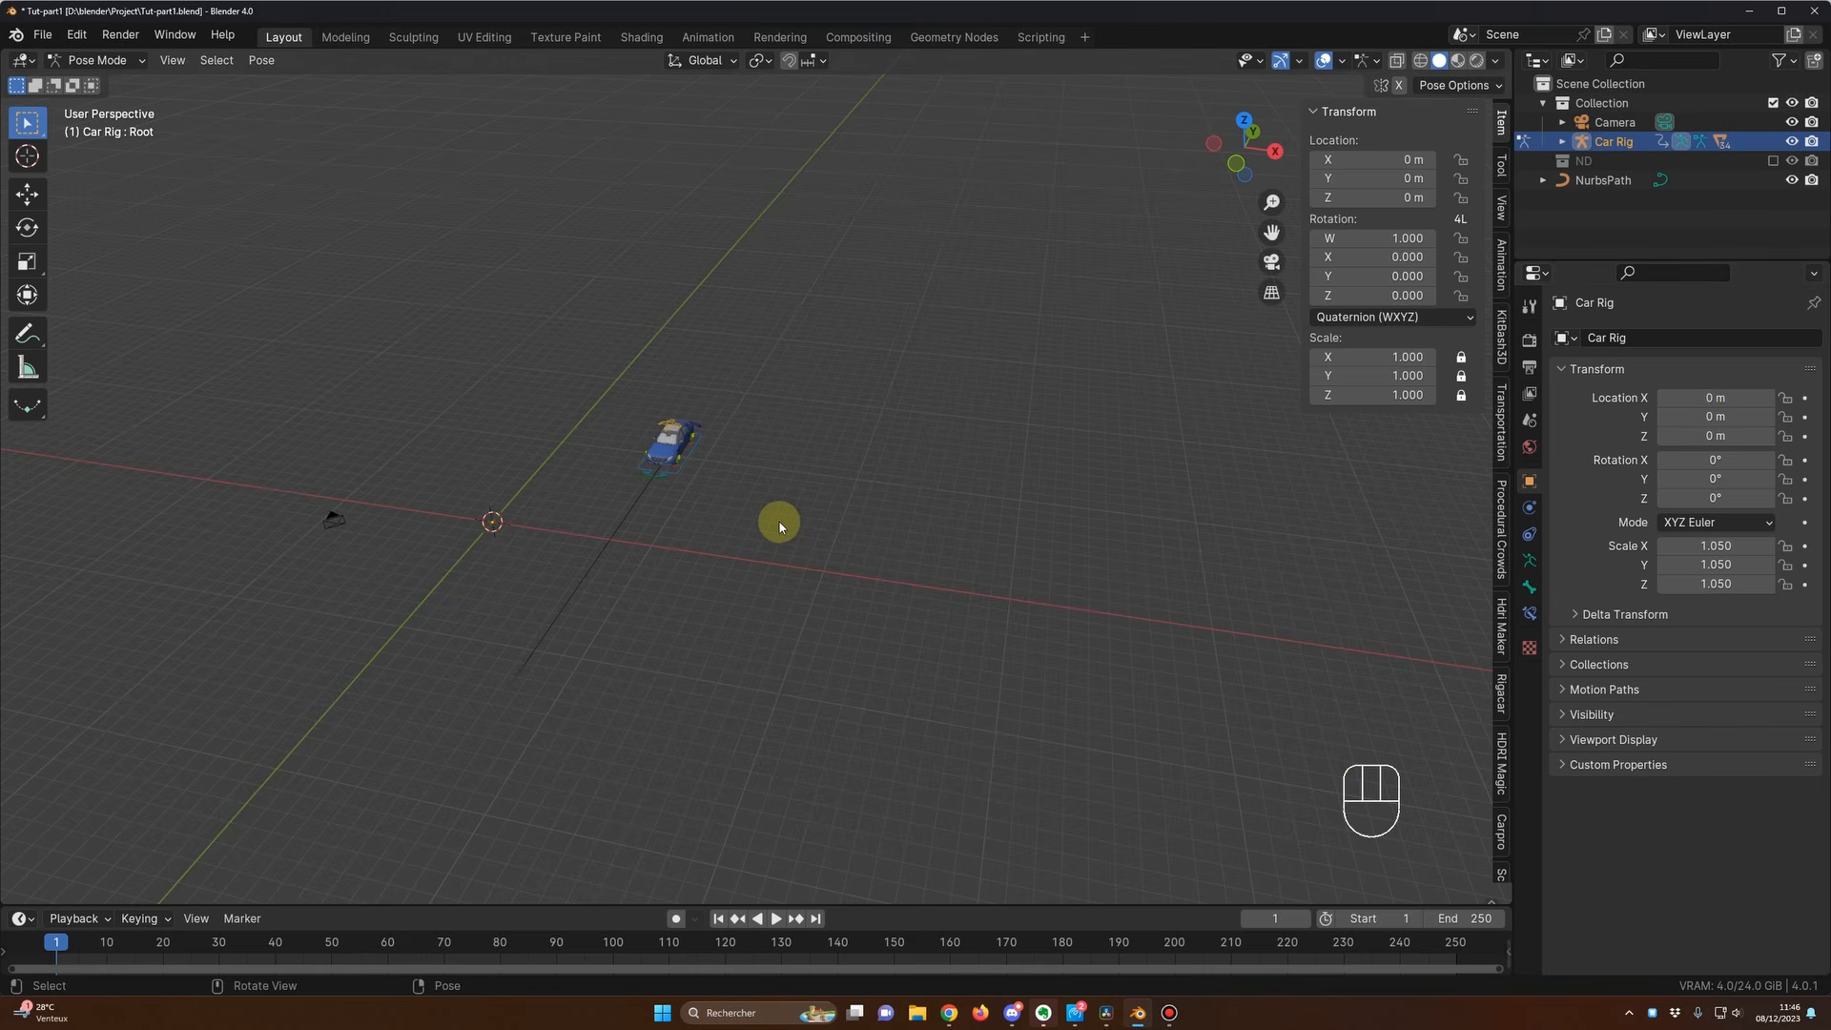
Step: Set the Root bone's Follow Path constraint to use -Y as Forward Axis and enable Follow Curve
scroll(777, 520, up, 2)
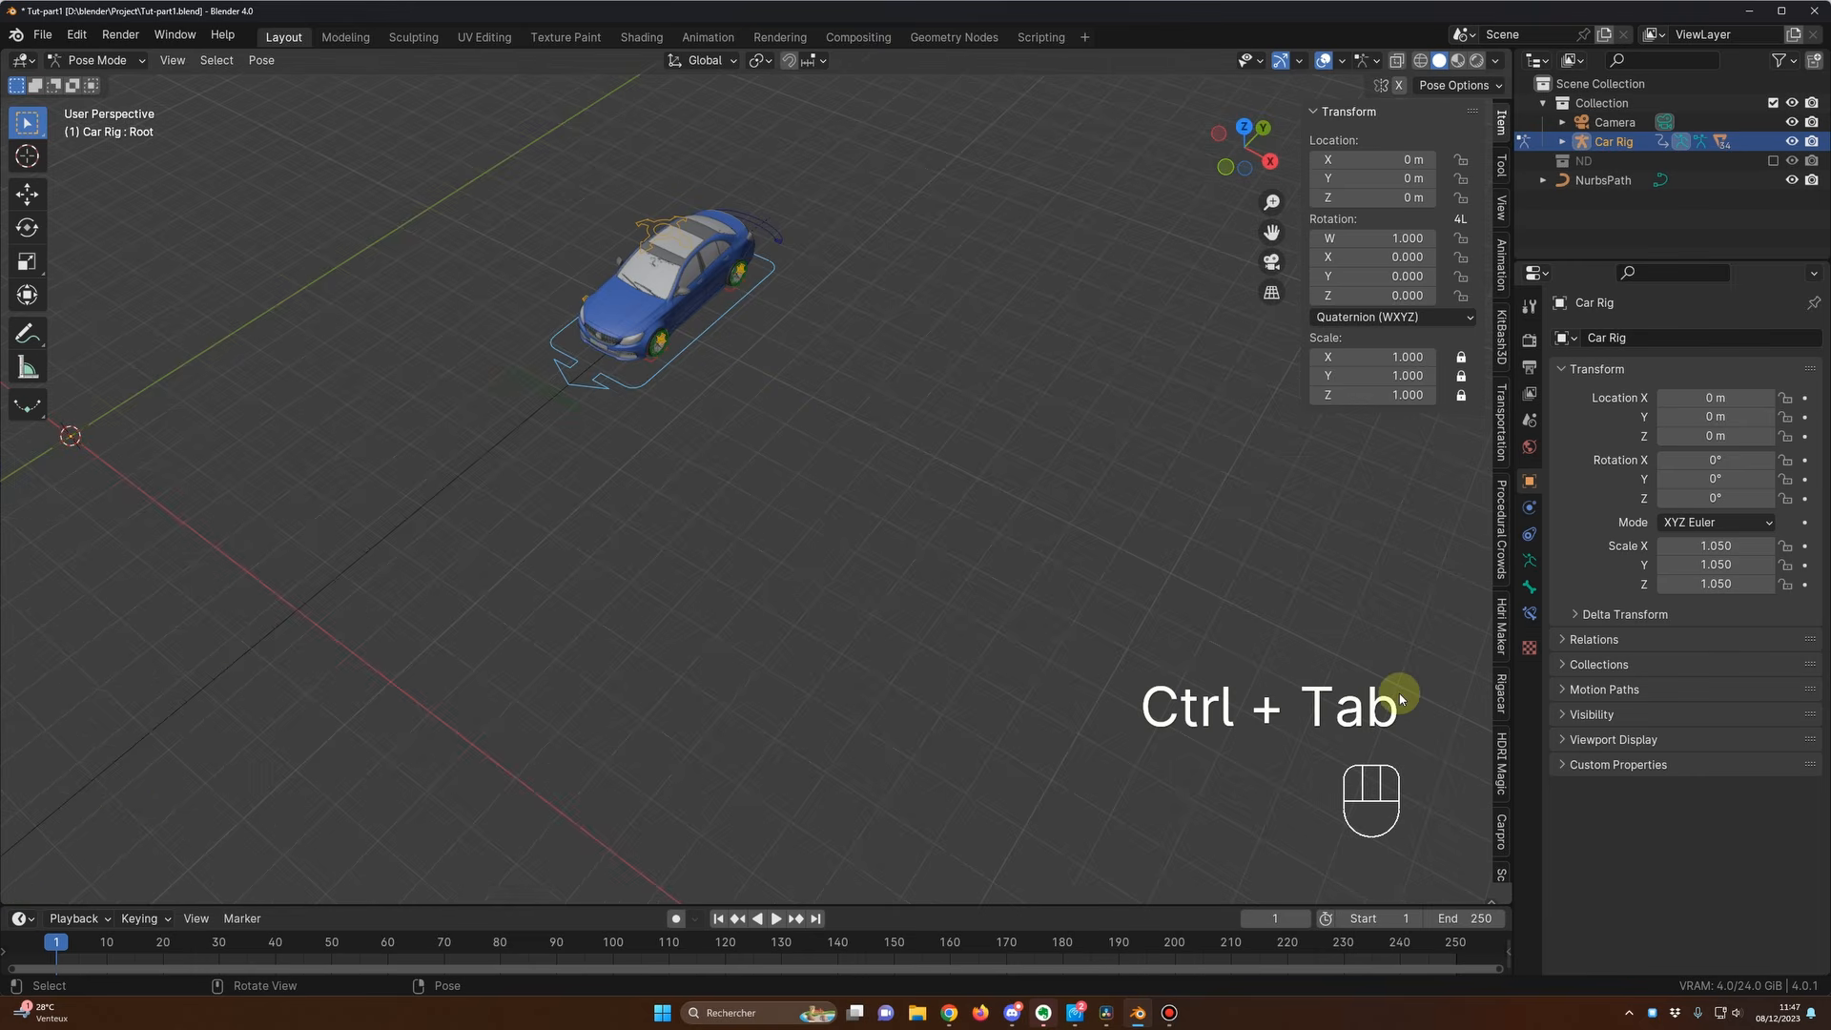
click(1530, 613)
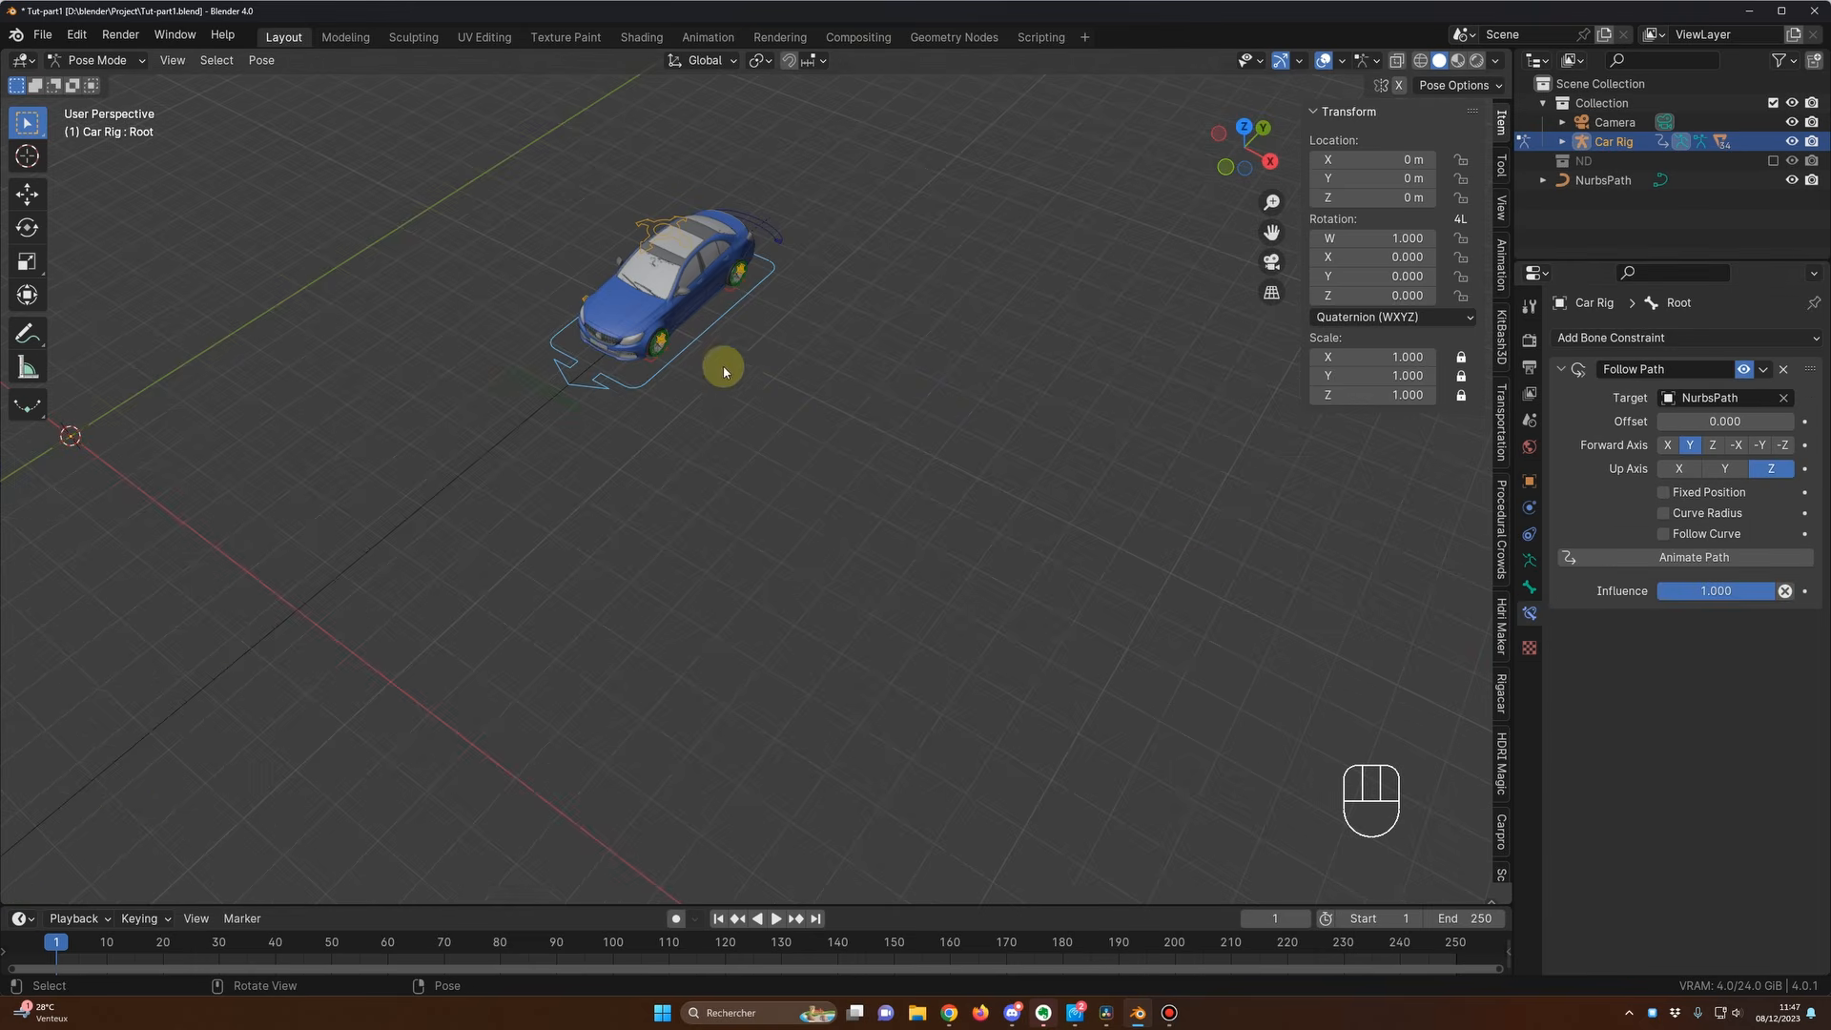
scroll(667, 401, down, 3)
scroll(741, 511, down, 1)
middle_drag(992, 523, 900, 530)
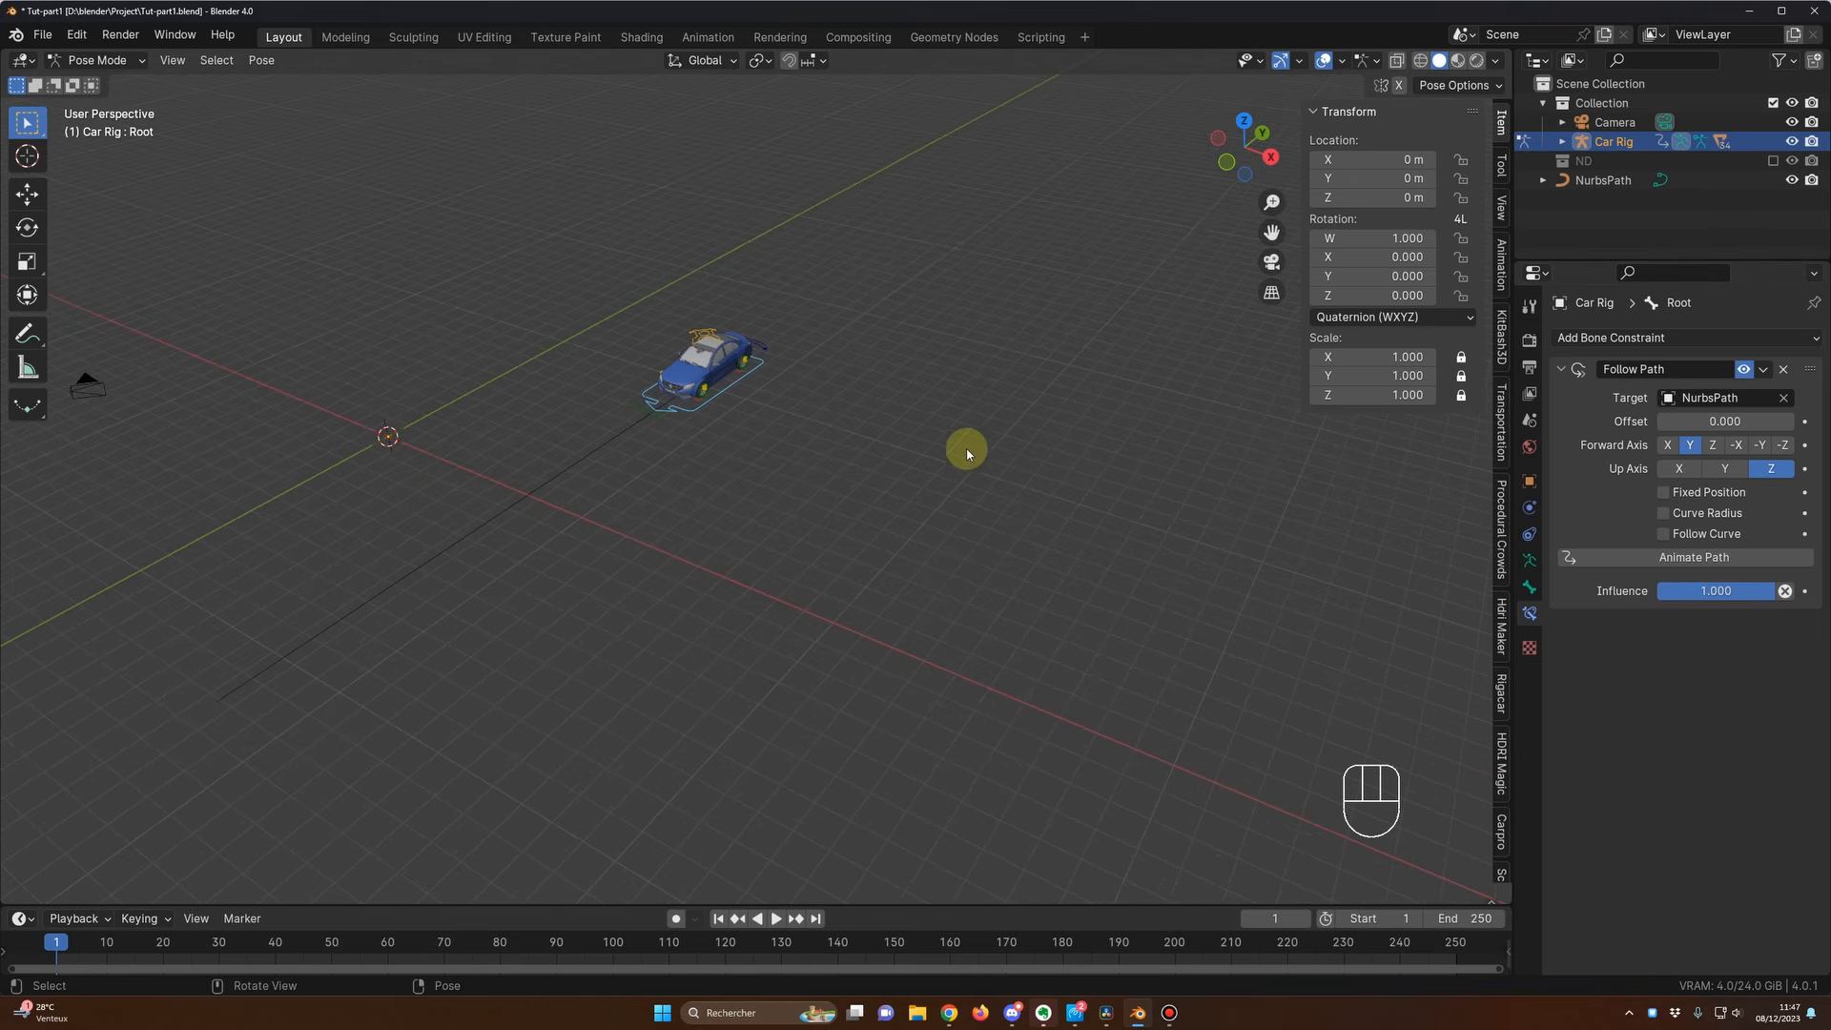
shift+middle_drag(801, 474, 945, 421)
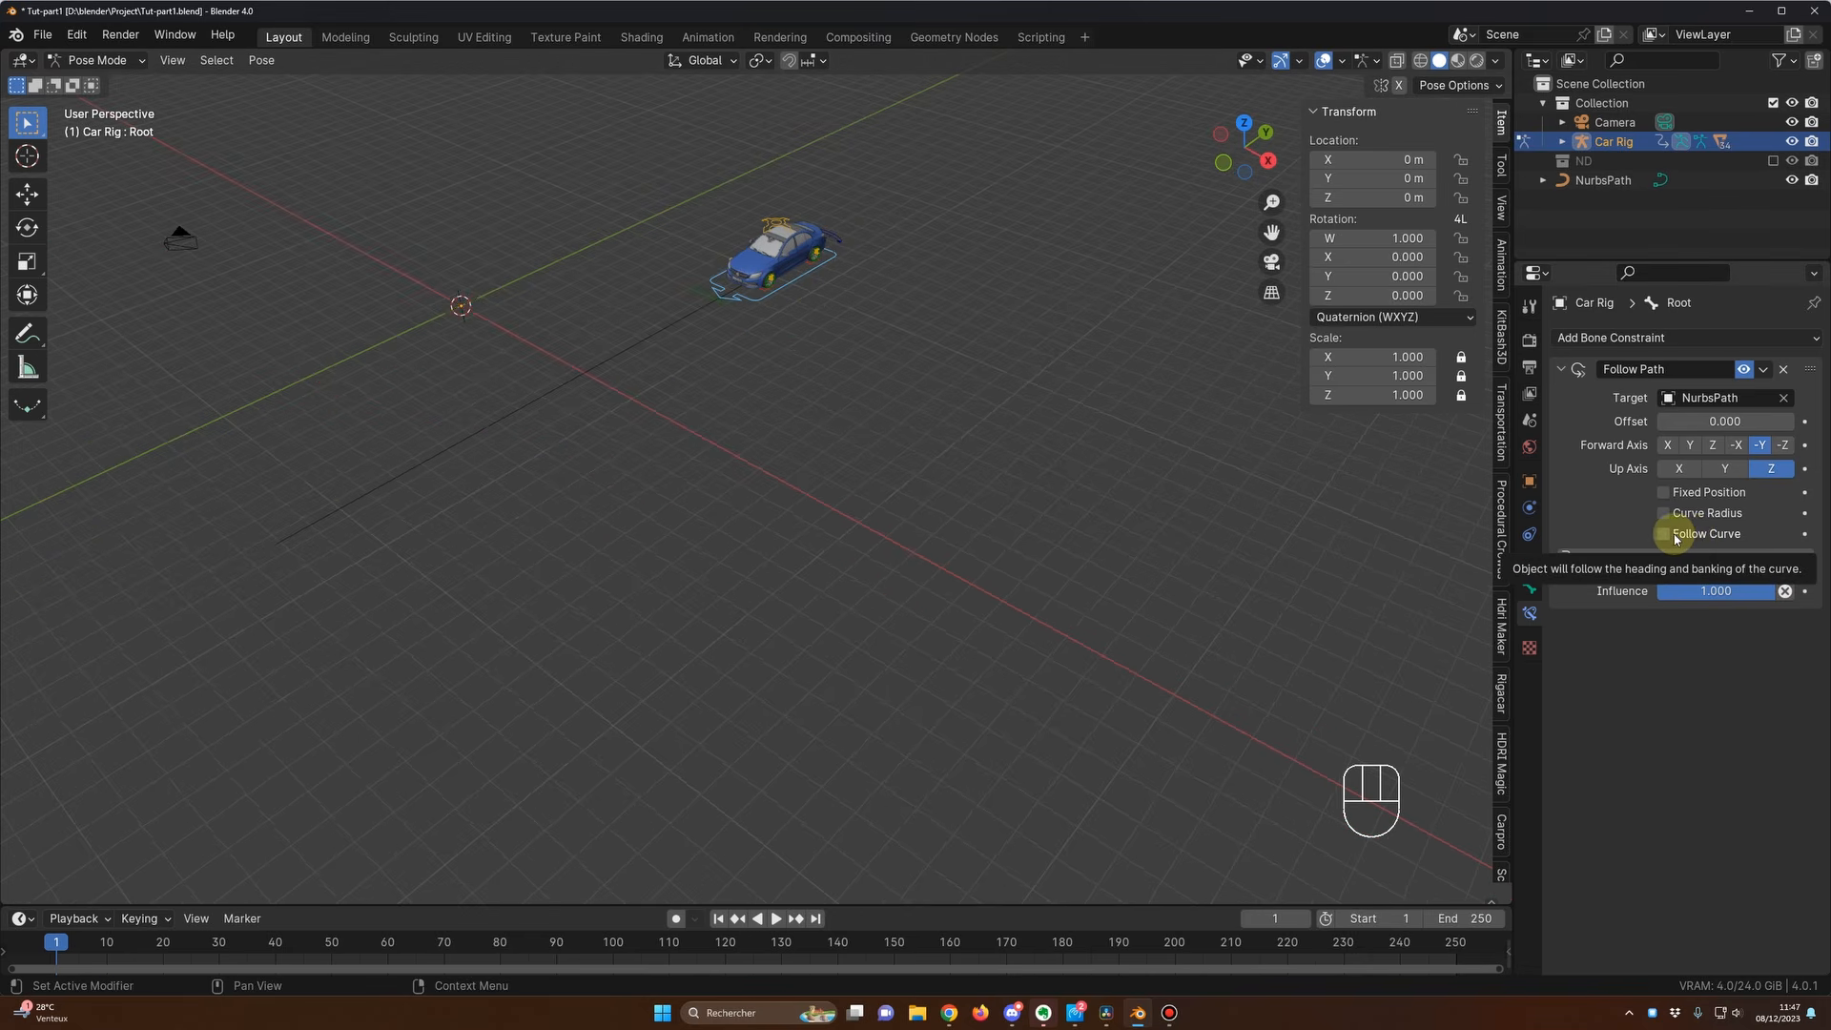
click(1676, 537)
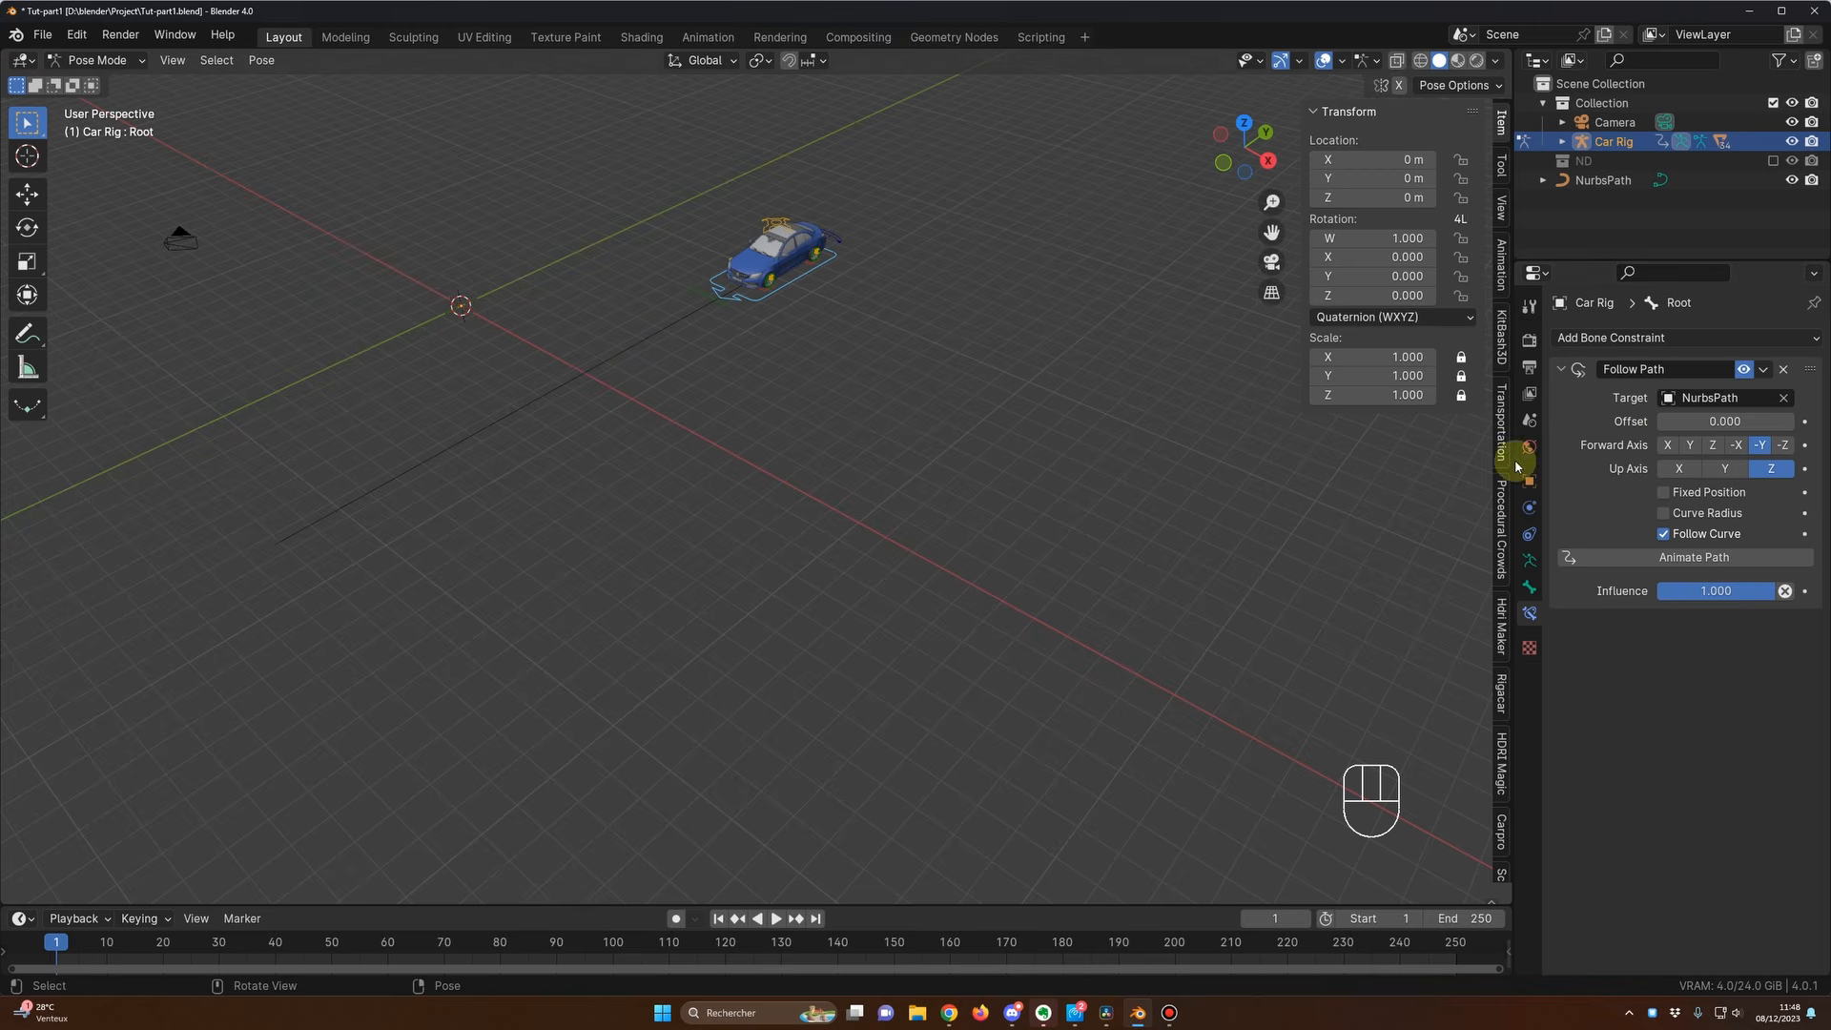
Step: Test the Follow Path Offset by sliding the car along the path to about -71.1, and enable Fixed Position
drag(1701, 421, 1511, 422)
shift+middle_drag(926, 379, 1140, 292)
mouse_move(1728, 421)
mouse_down()
mouse_move(1615, 421)
mouse_move(1746, 421)
mouse_up()
shift+middle_drag(1229, 438, 1112, 491)
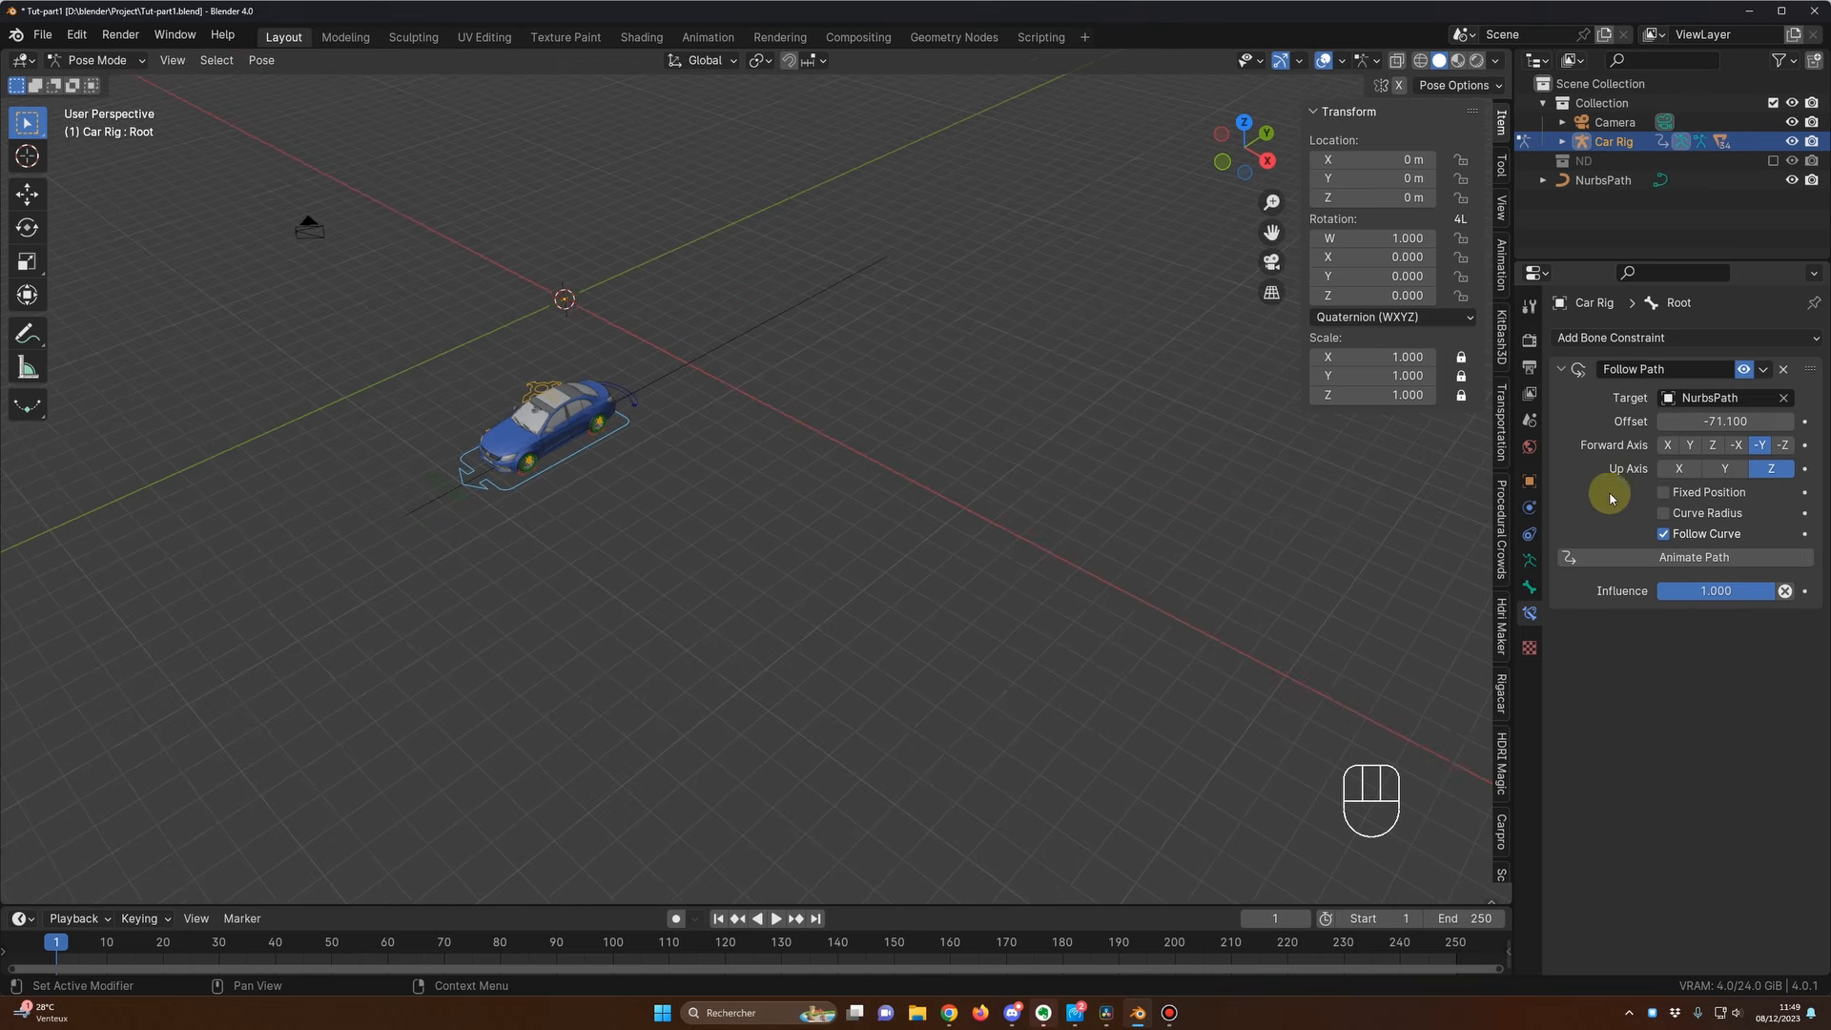
click(1665, 493)
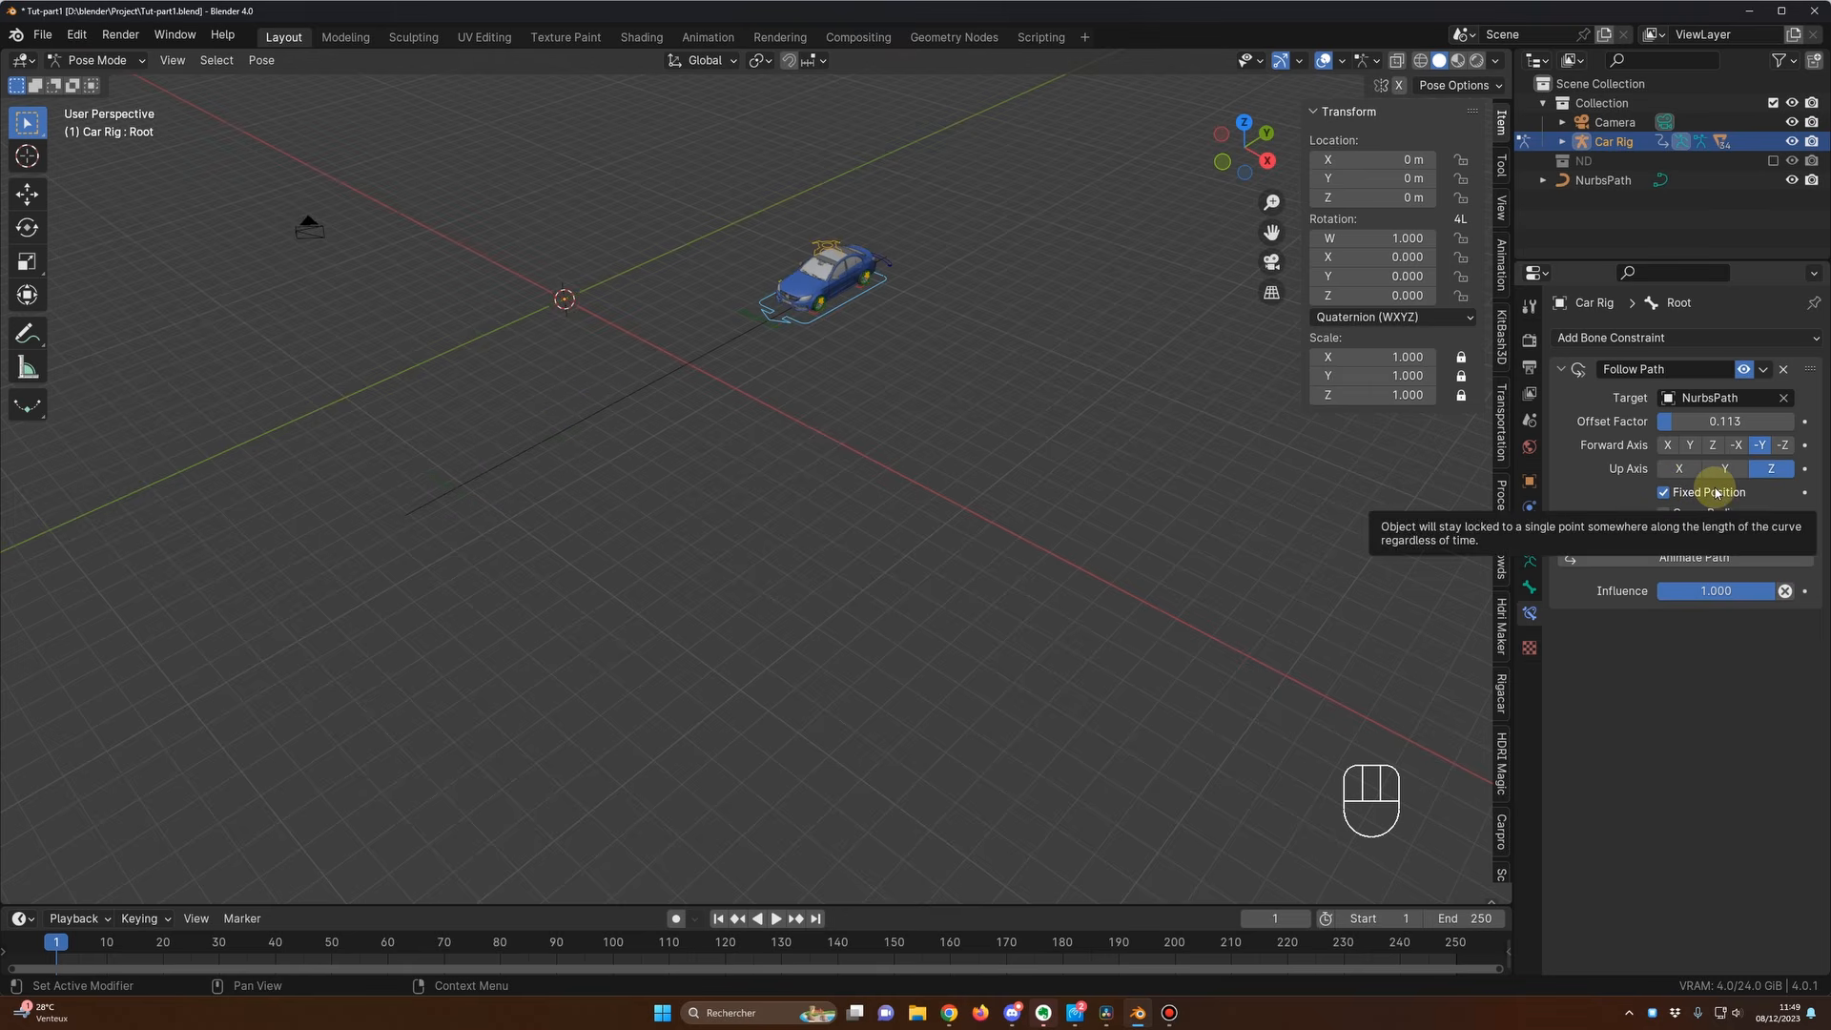
shift+middle_drag(932, 438, 1019, 547)
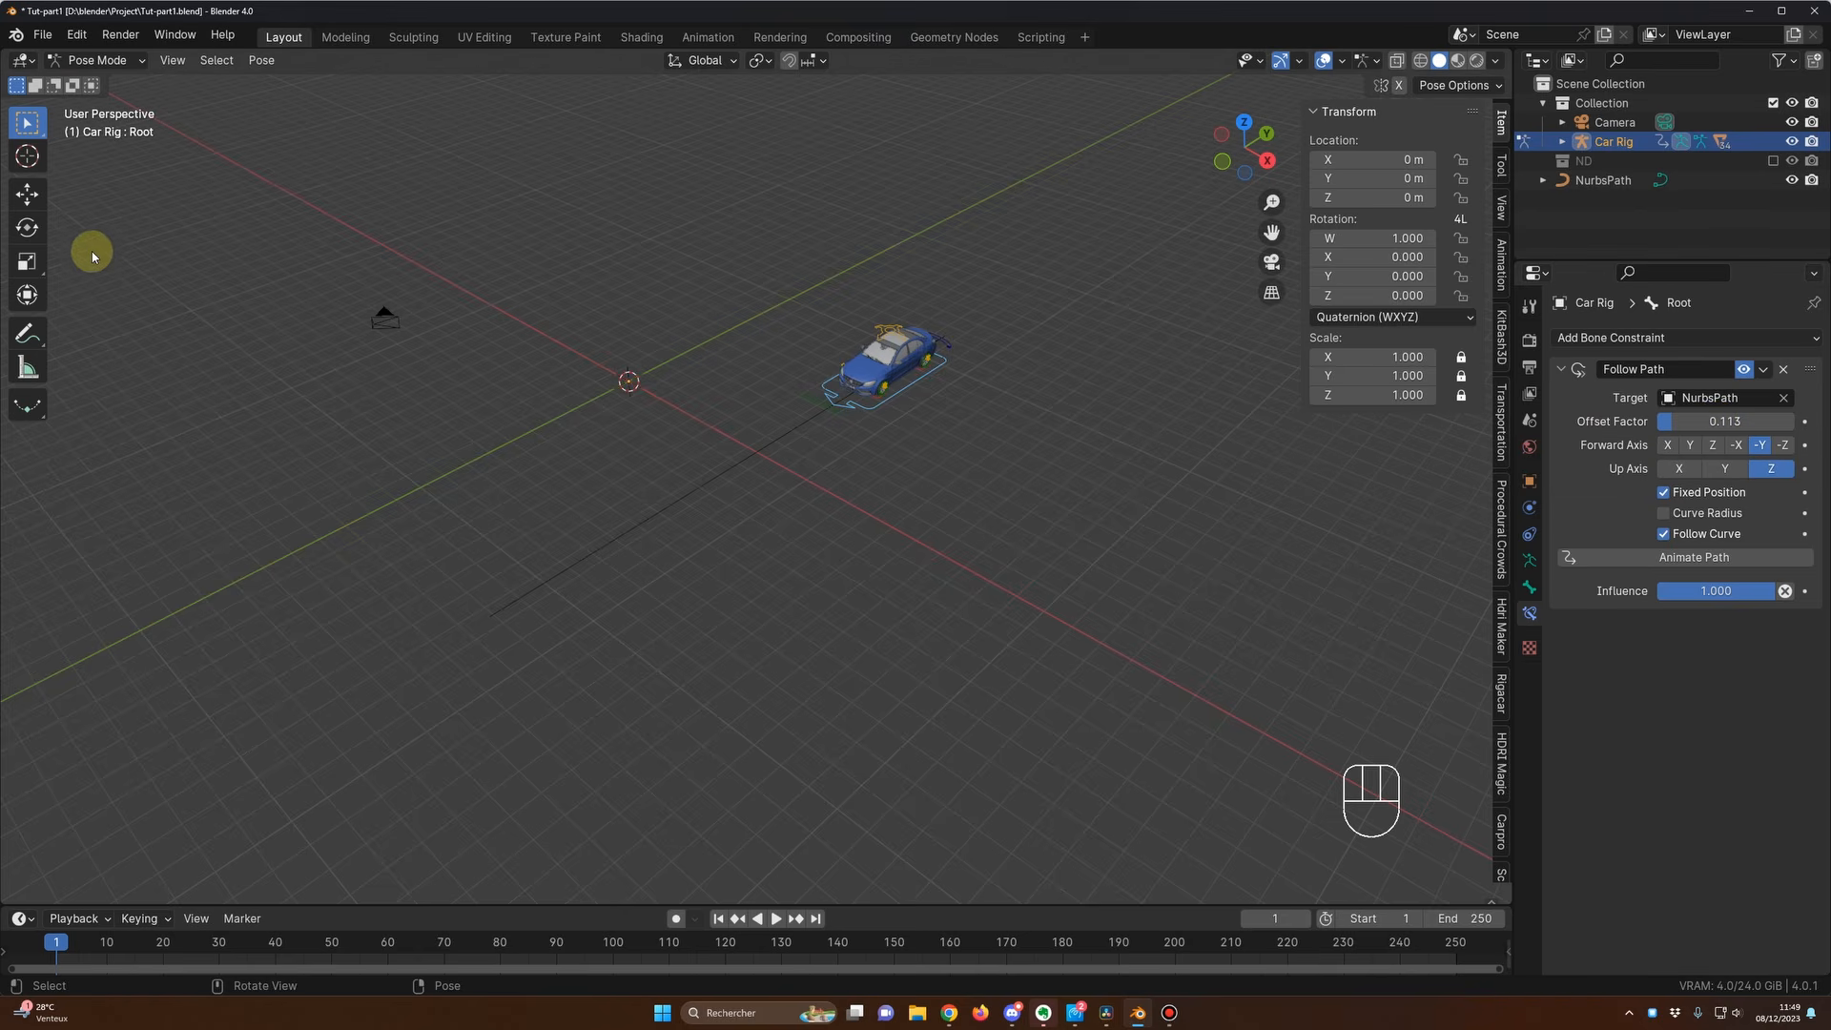
Step: Annotate the viewport with a 0 at the path's start beside the car and a 1 at its far end
click(26, 333)
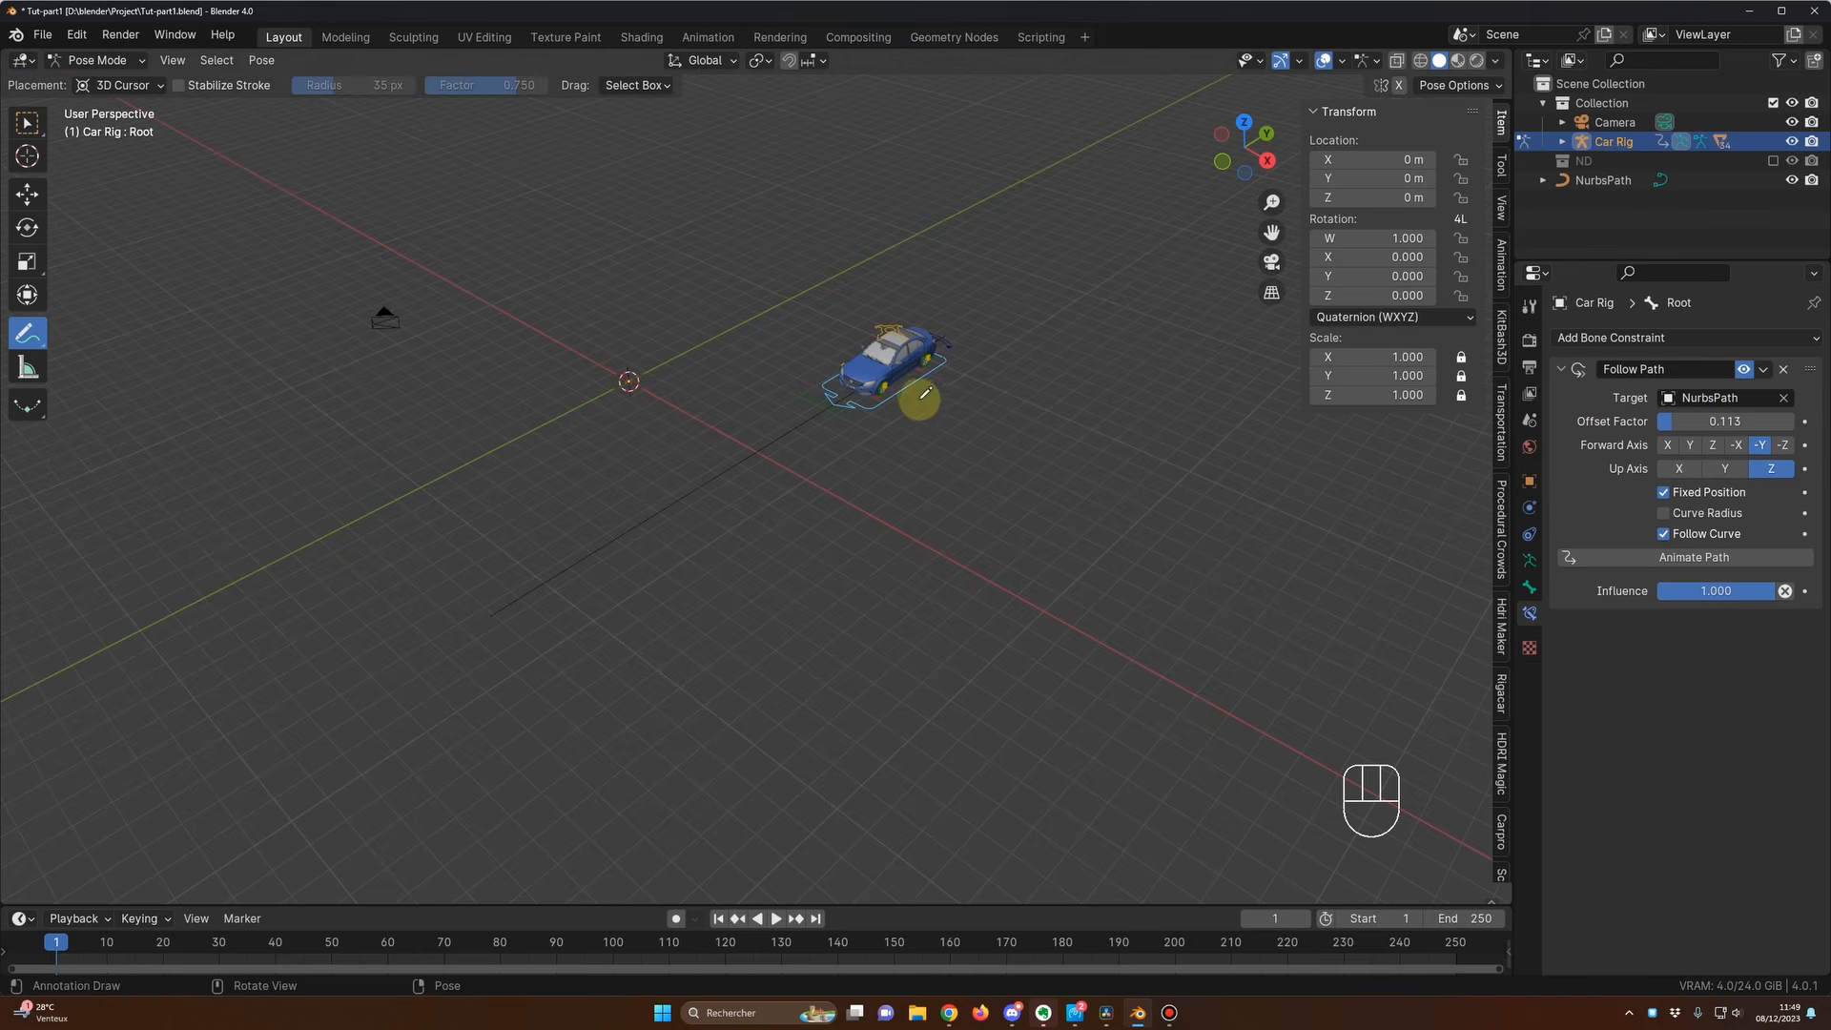
drag(923, 392, 908, 411)
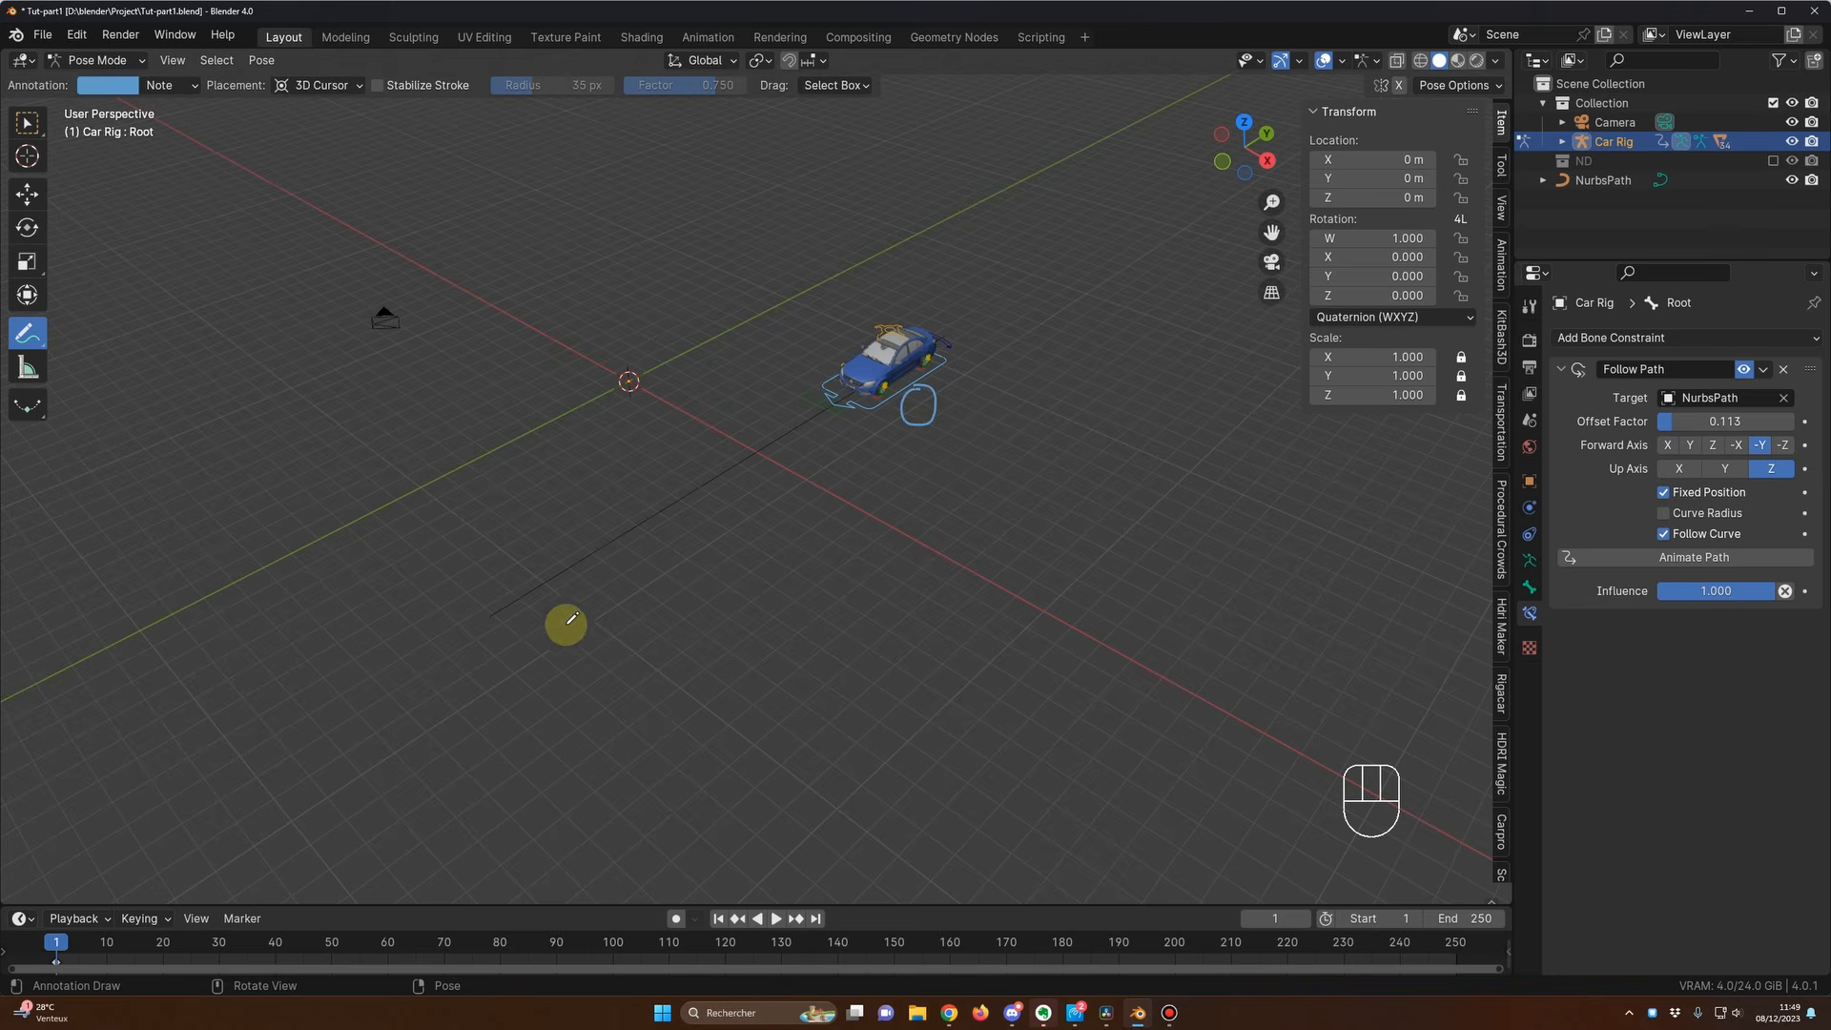
drag(466, 658, 536, 681)
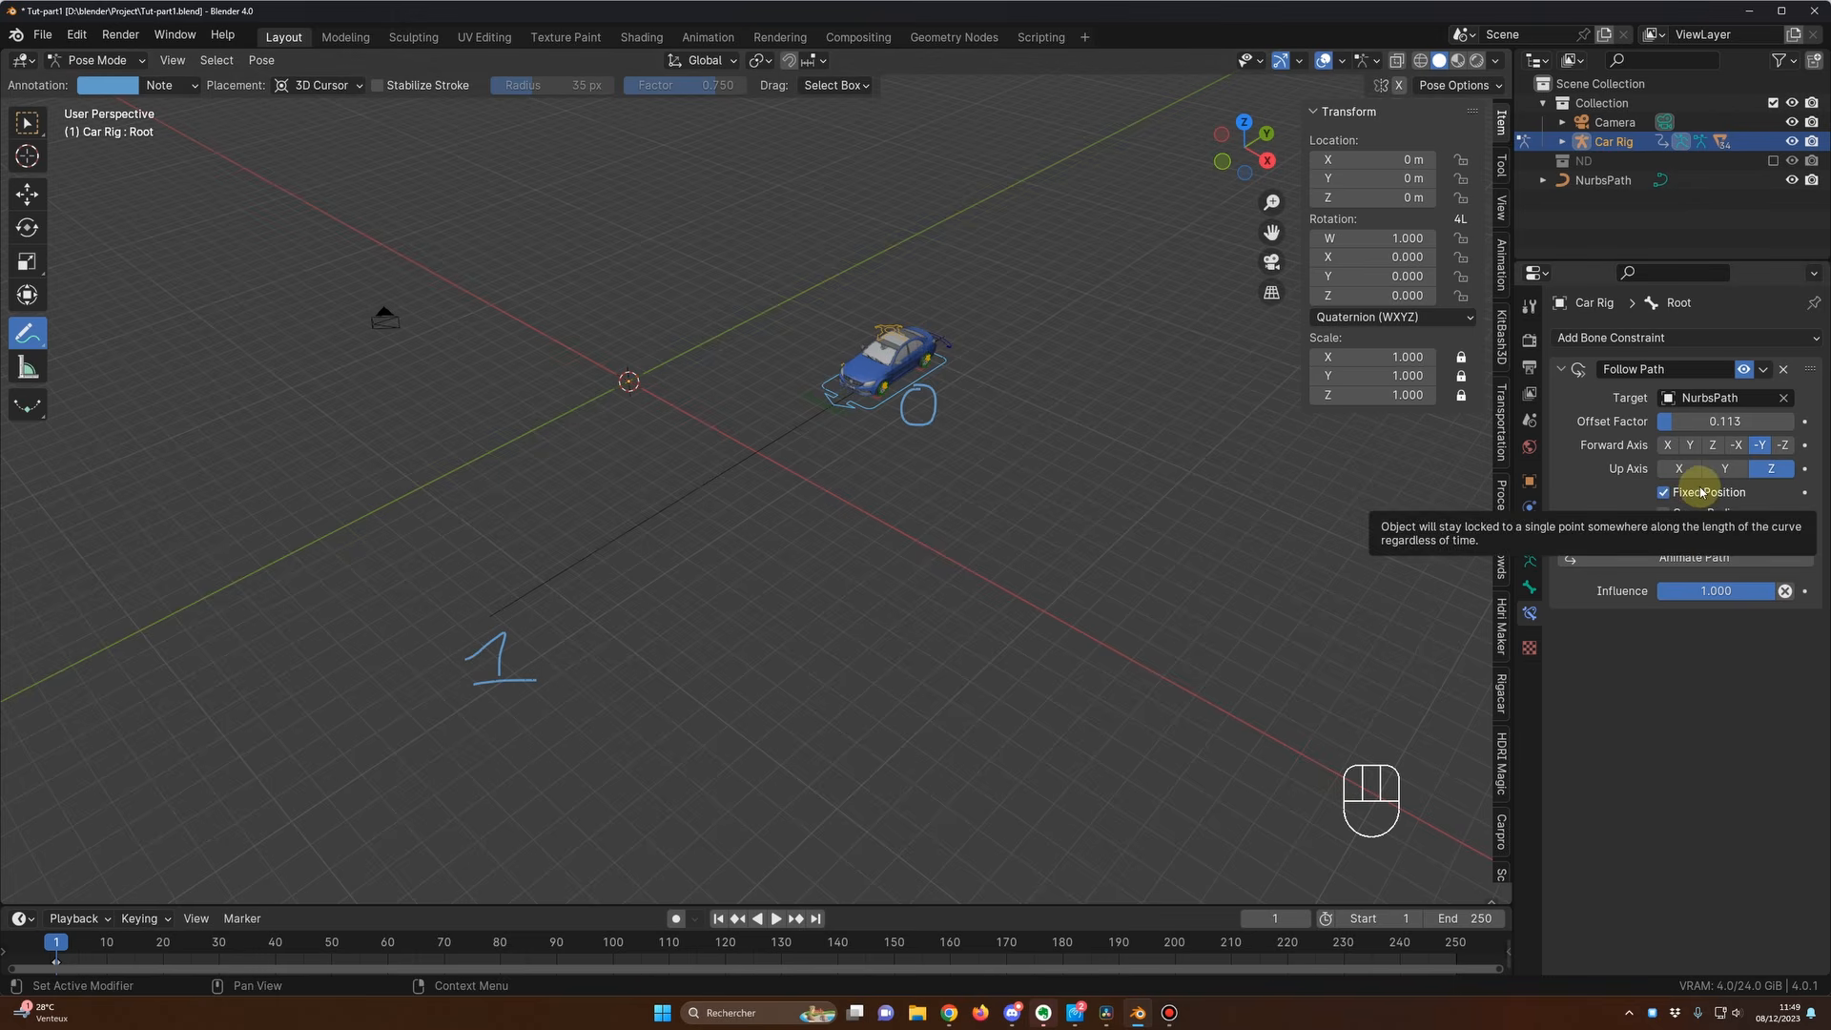
Step: Try an Offset Factor of 1 to place the car at the path's far end, and undo the change
click(1698, 421)
text(1)
key(Return)
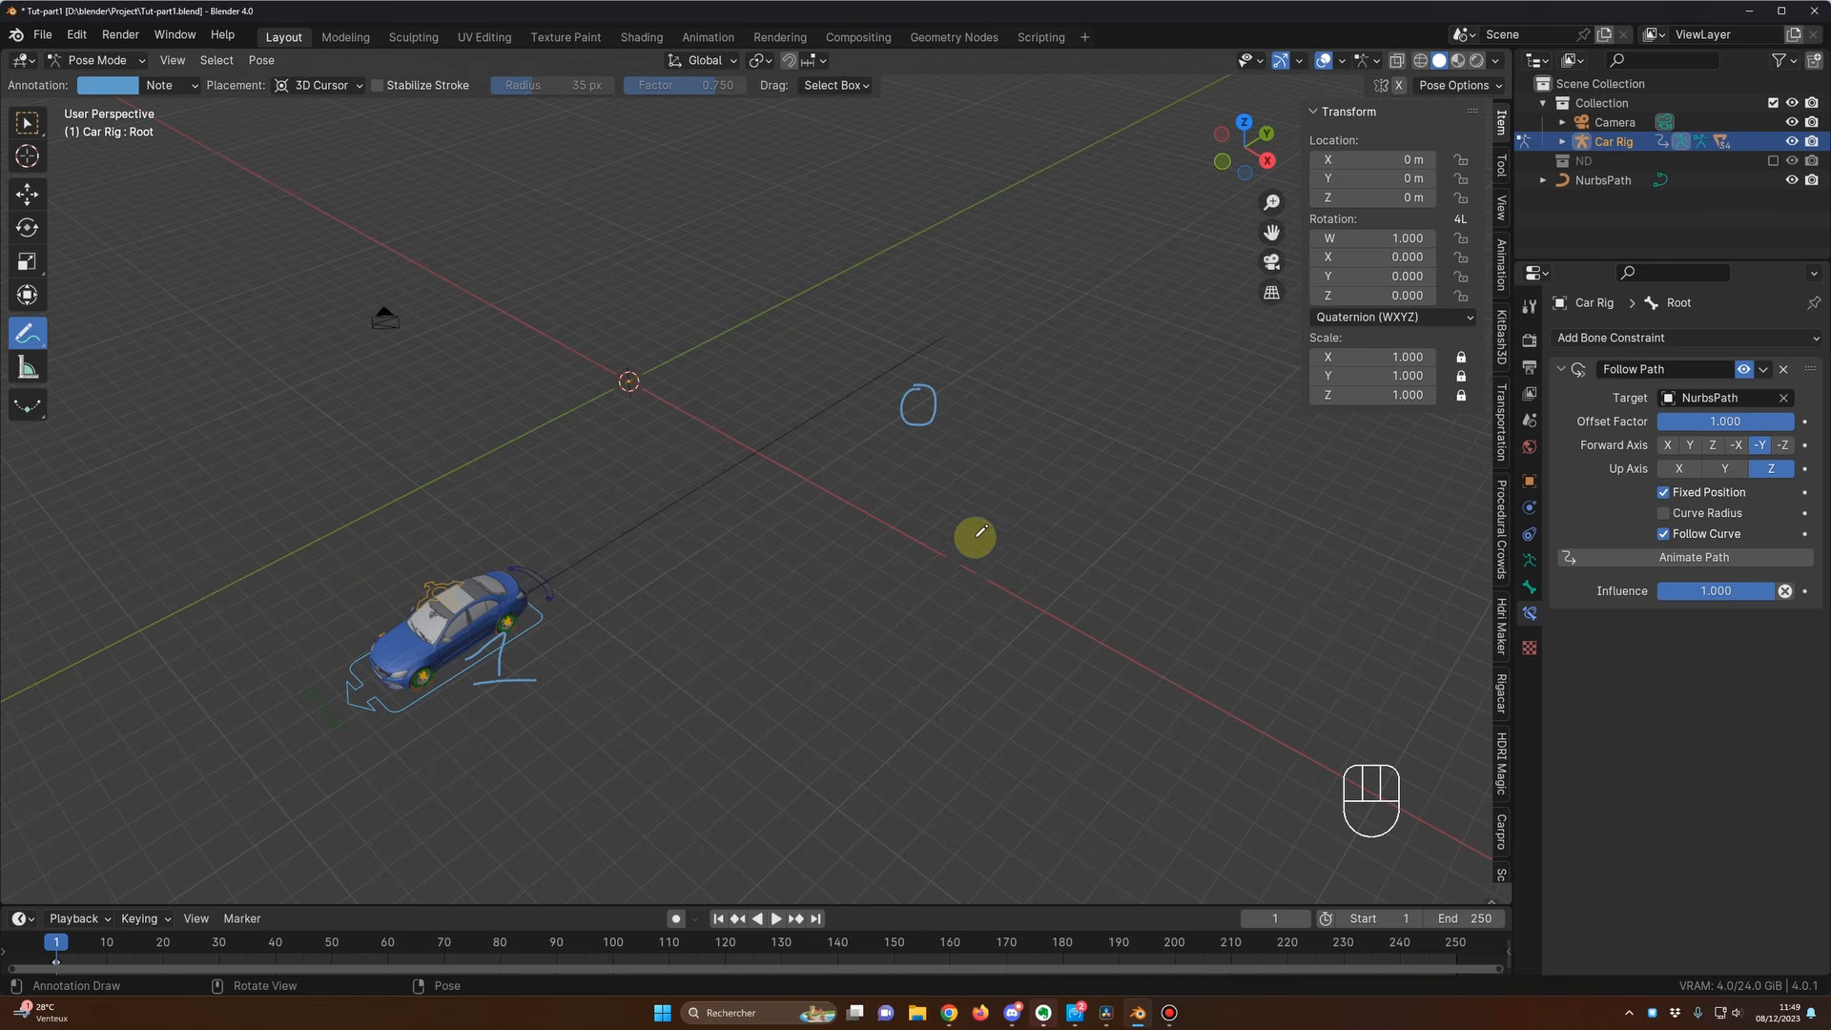
scroll(716, 515, down, 3)
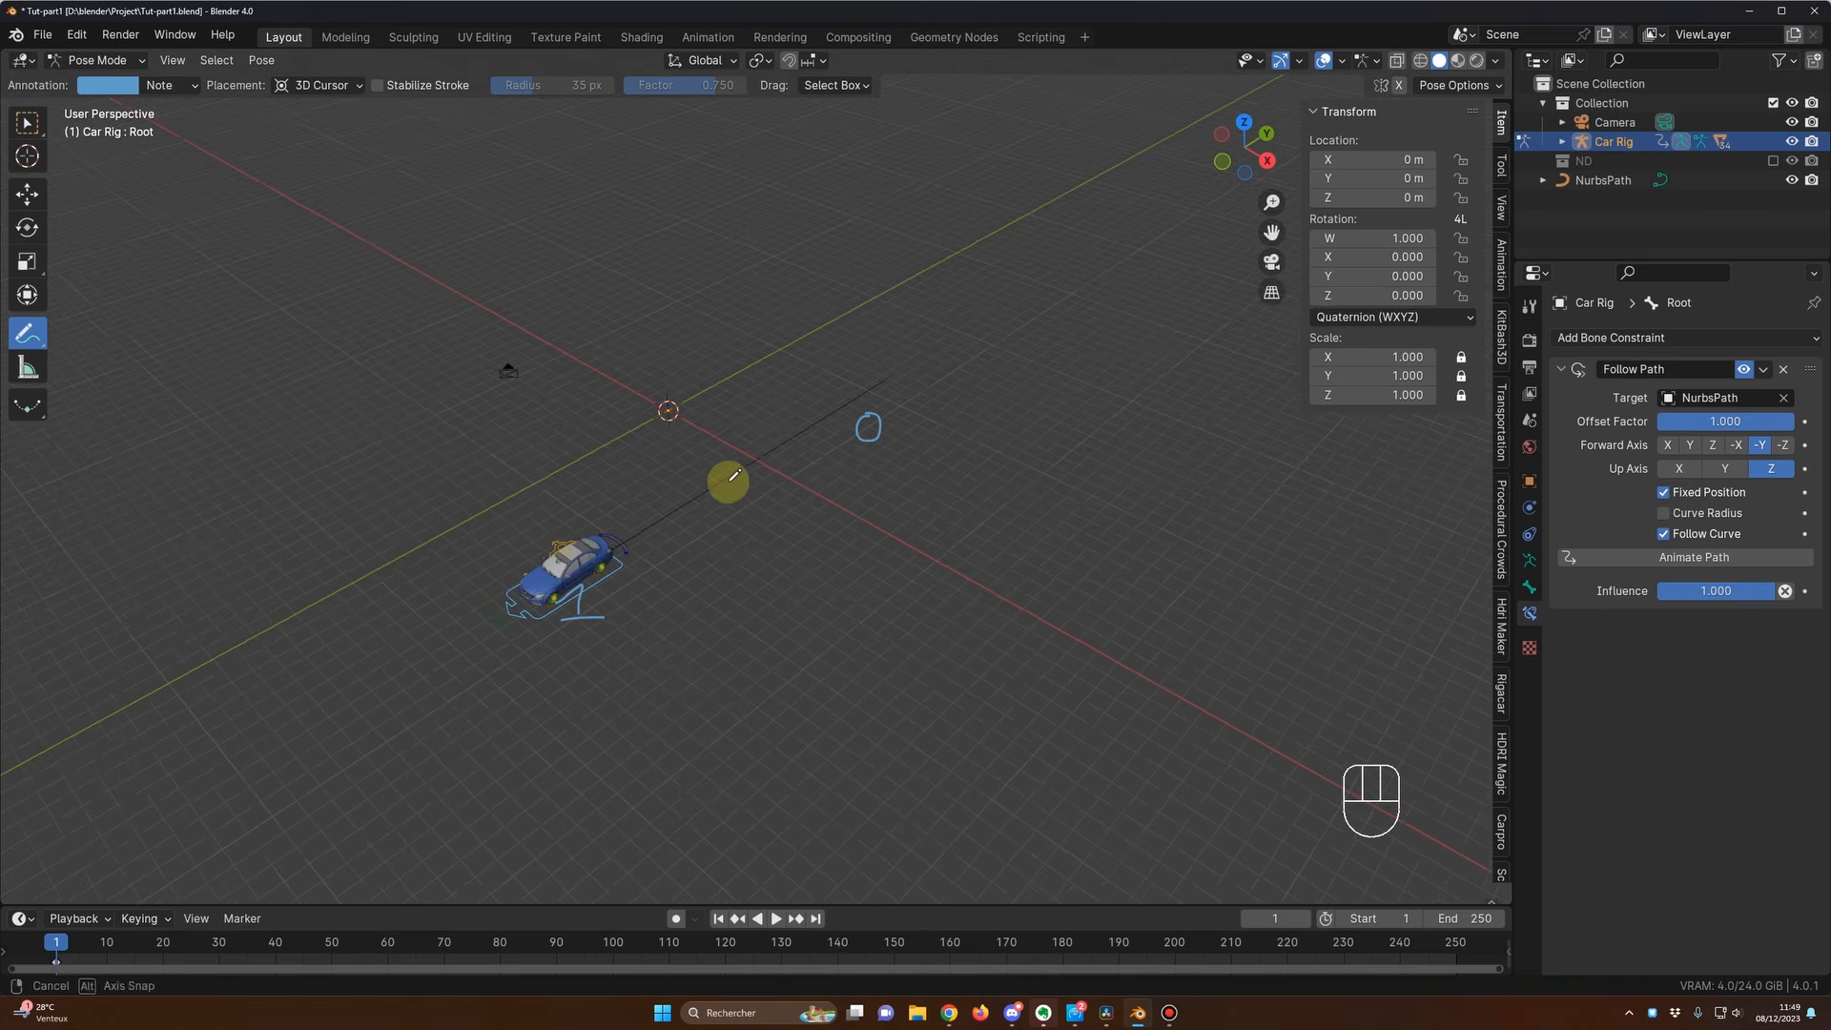
middle_drag(735, 475, 761, 450)
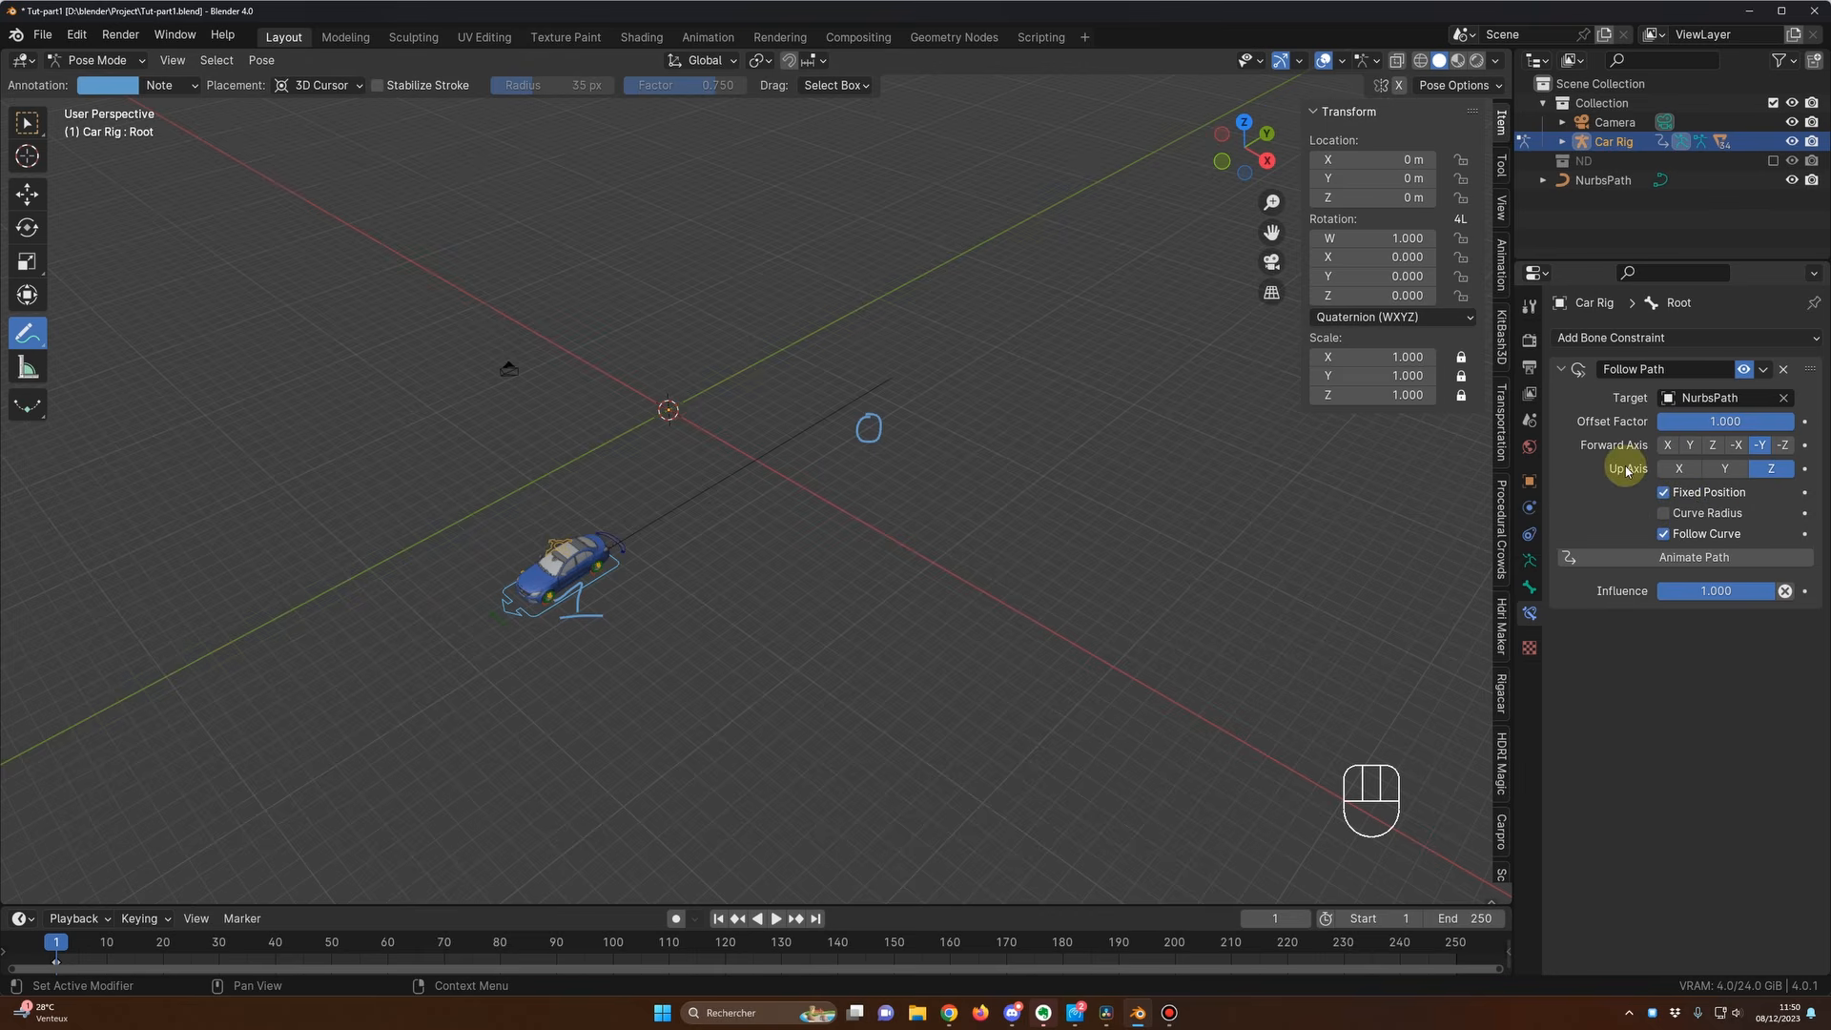
key(ctrl+z)
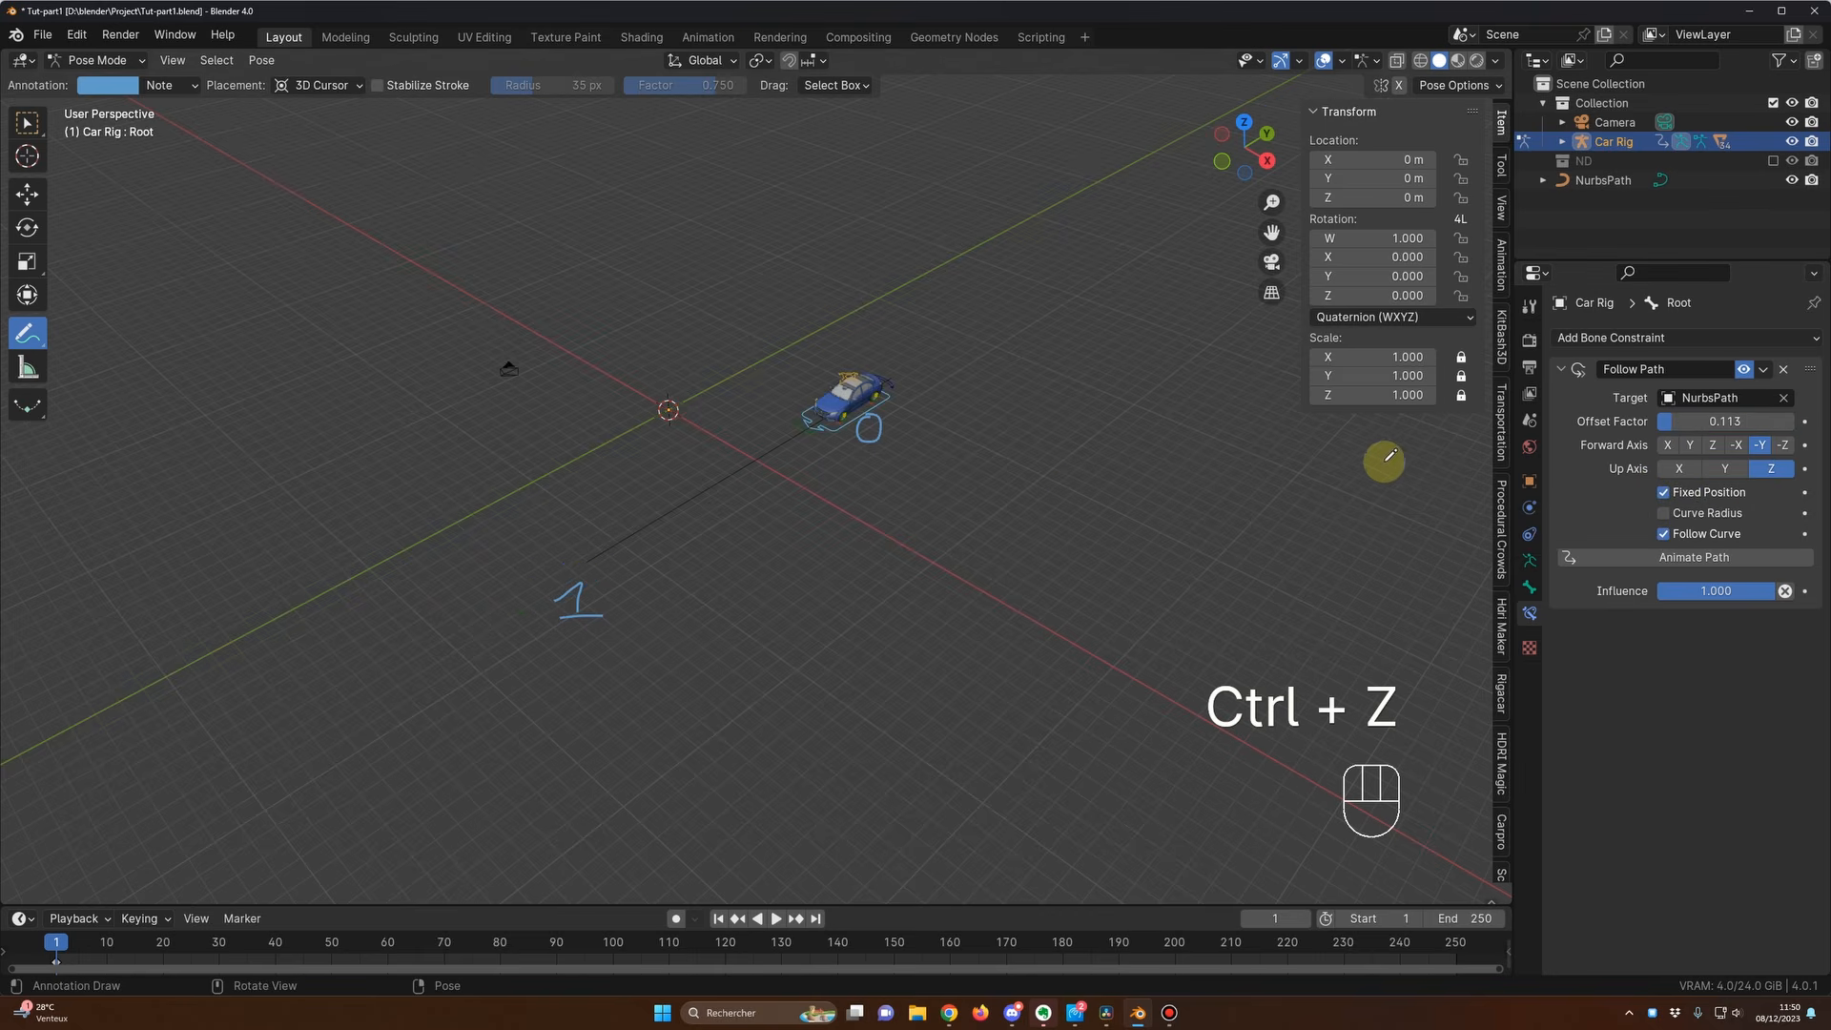
Step: Try an Offset Factor of 0.5 to place the car halfway along the path
drag(1673, 424, 1687, 426)
key(KP_0)
key(KP_Decimal)
click(1687, 423)
text(0.5)
key(Return)
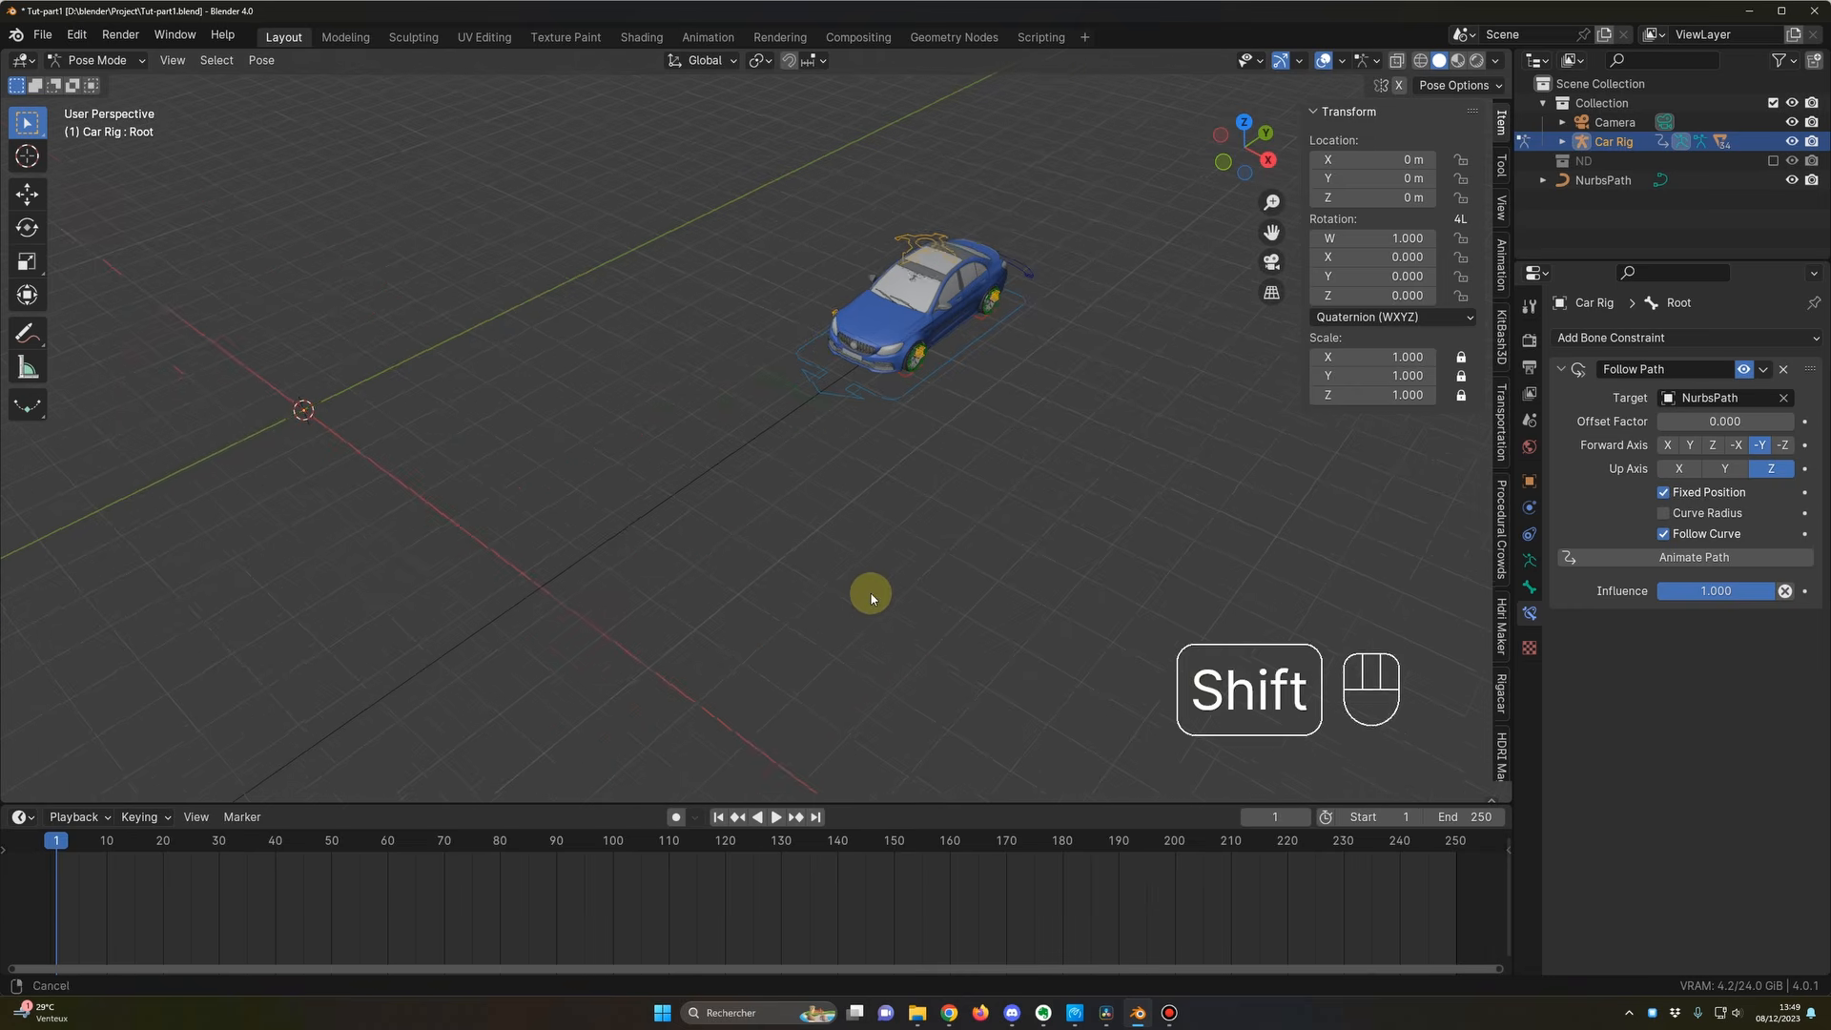
Step: Select the car's Root bone and set the active keying set to Location, Rotation & Scale
shift+middle_drag(871, 593, 535, 490)
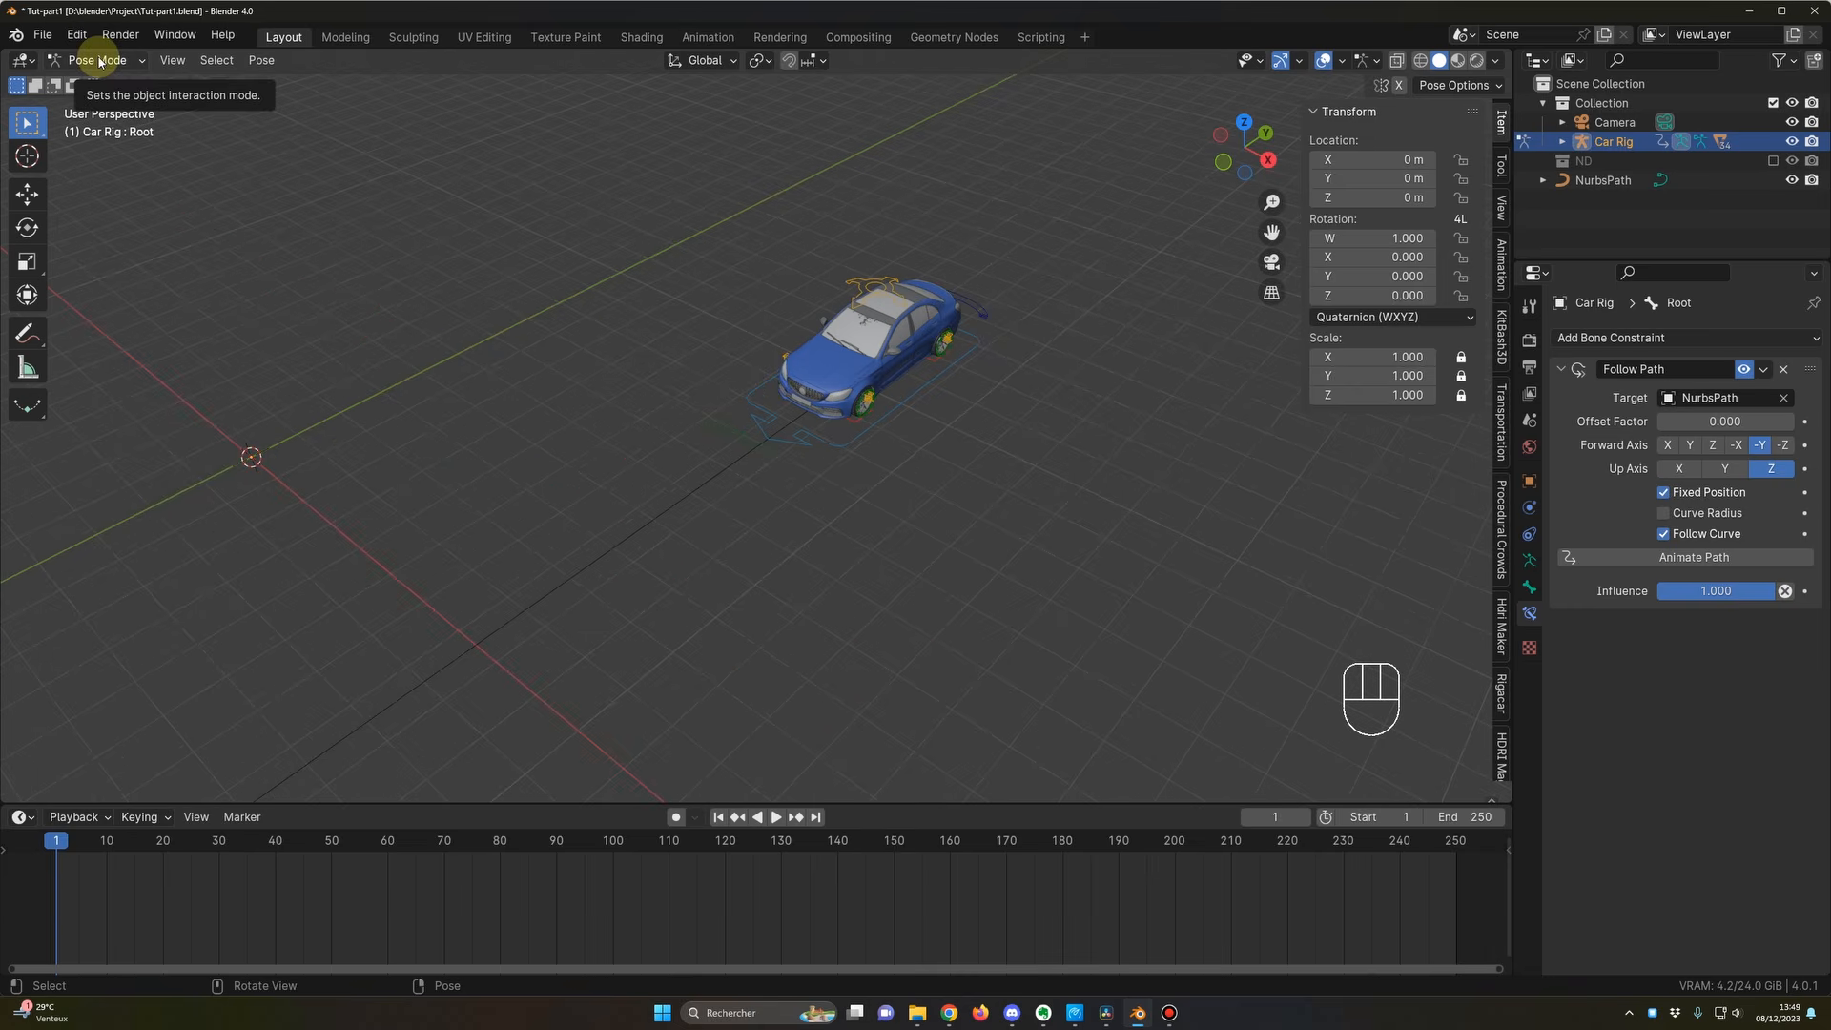
click(906, 397)
middle_drag(906, 547, 887, 518)
click(145, 819)
click(143, 712)
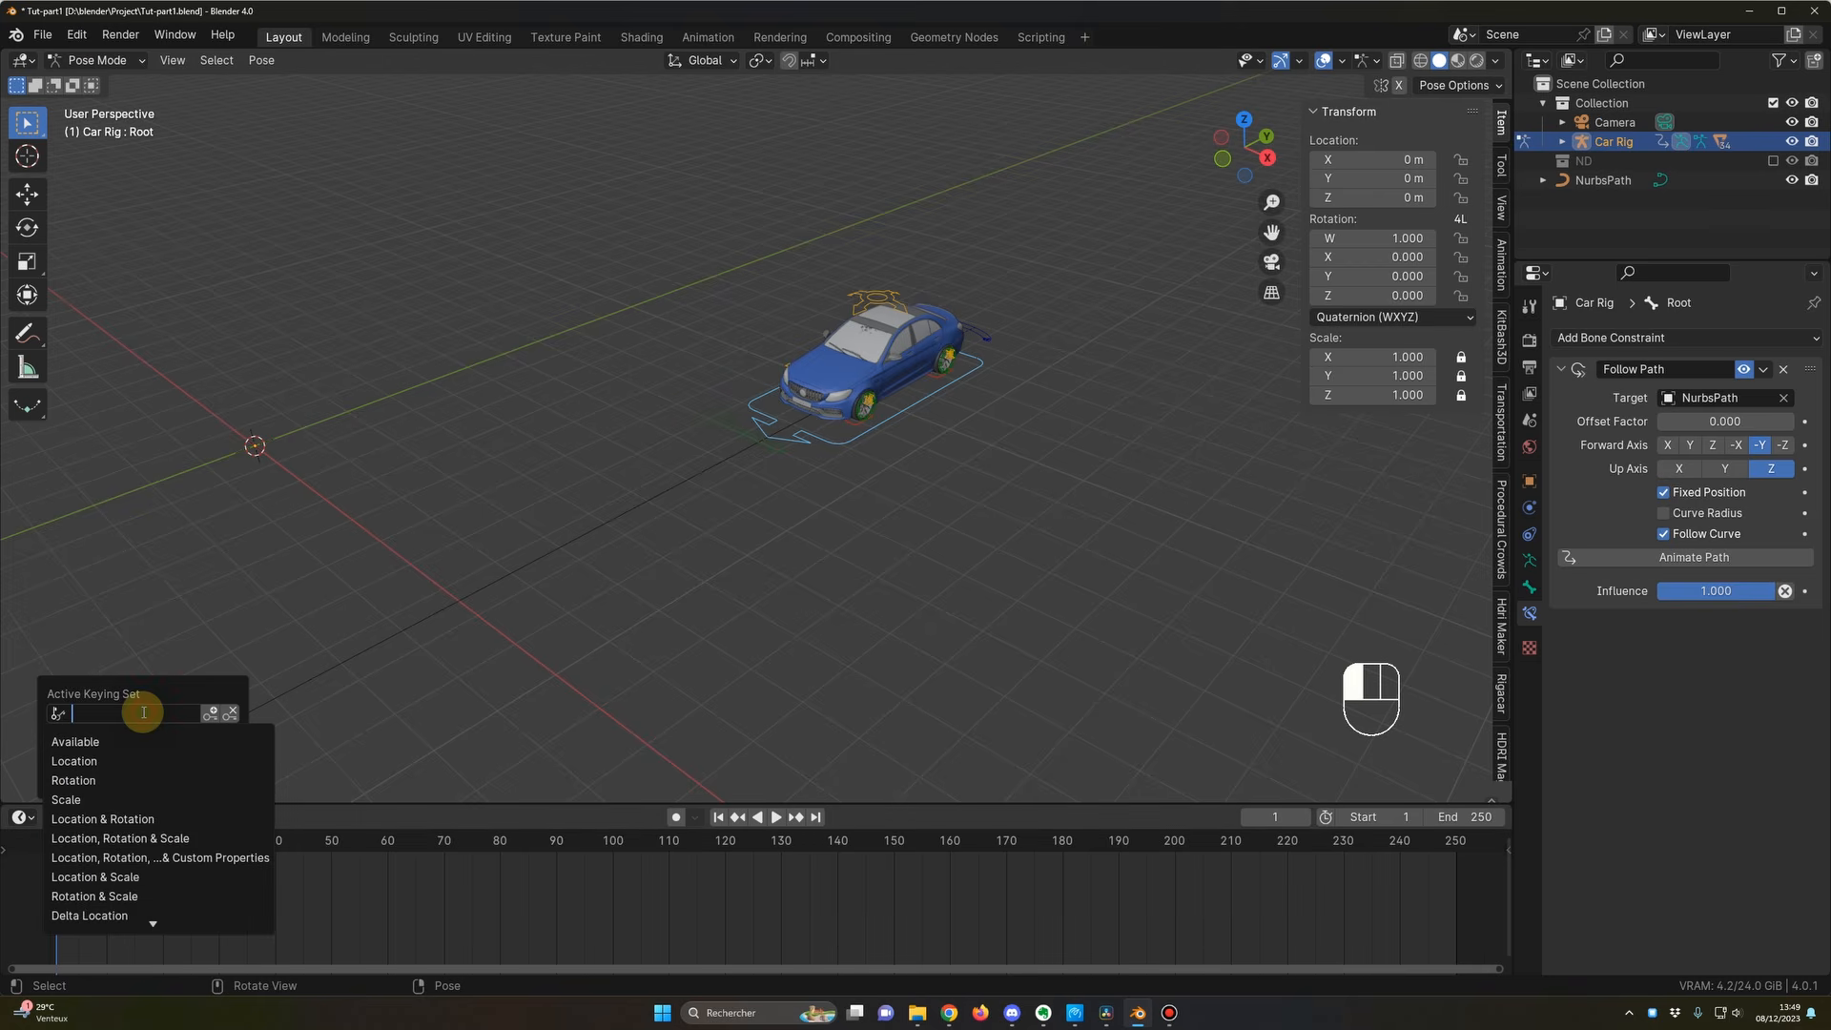
click(125, 839)
middle_drag(887, 572, 875, 587)
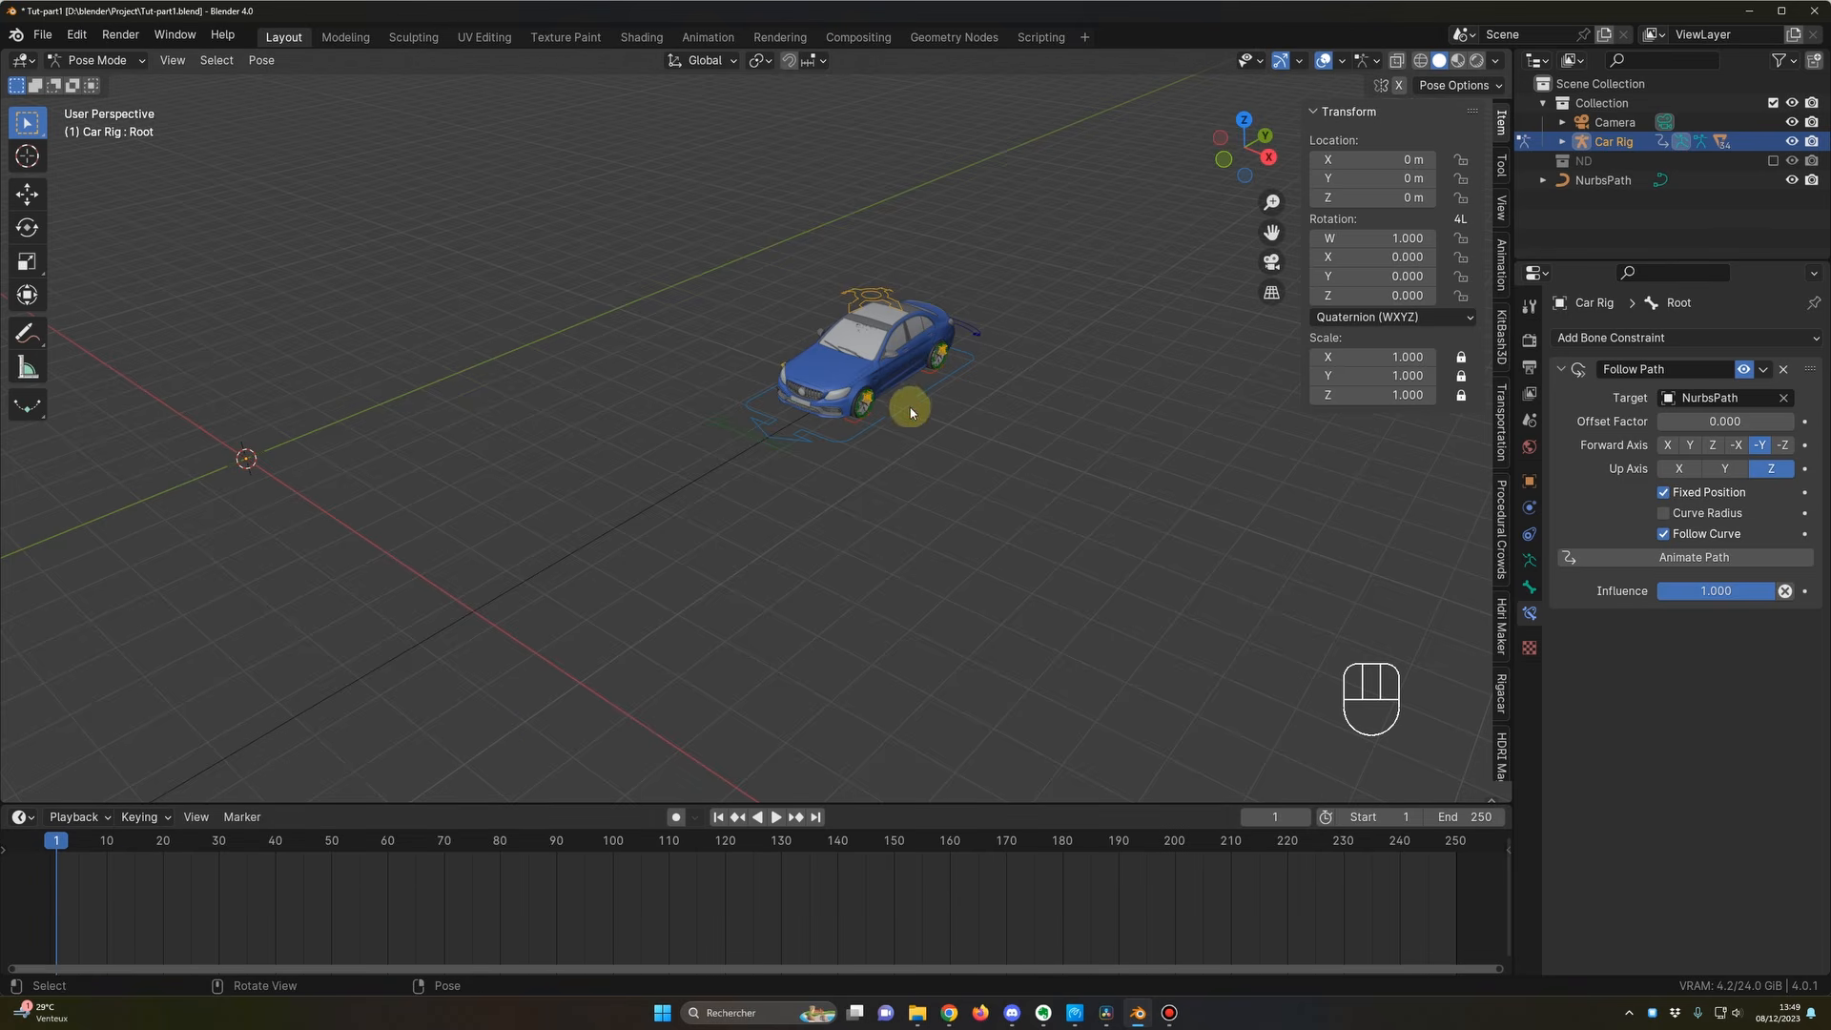
Step: Insert a keyframe on the Follow Path constraint's Offset Factor of 0 at frame 1
middle_drag(1068, 467, 1063, 480)
shift+middle_drag(875, 398, 781, 461)
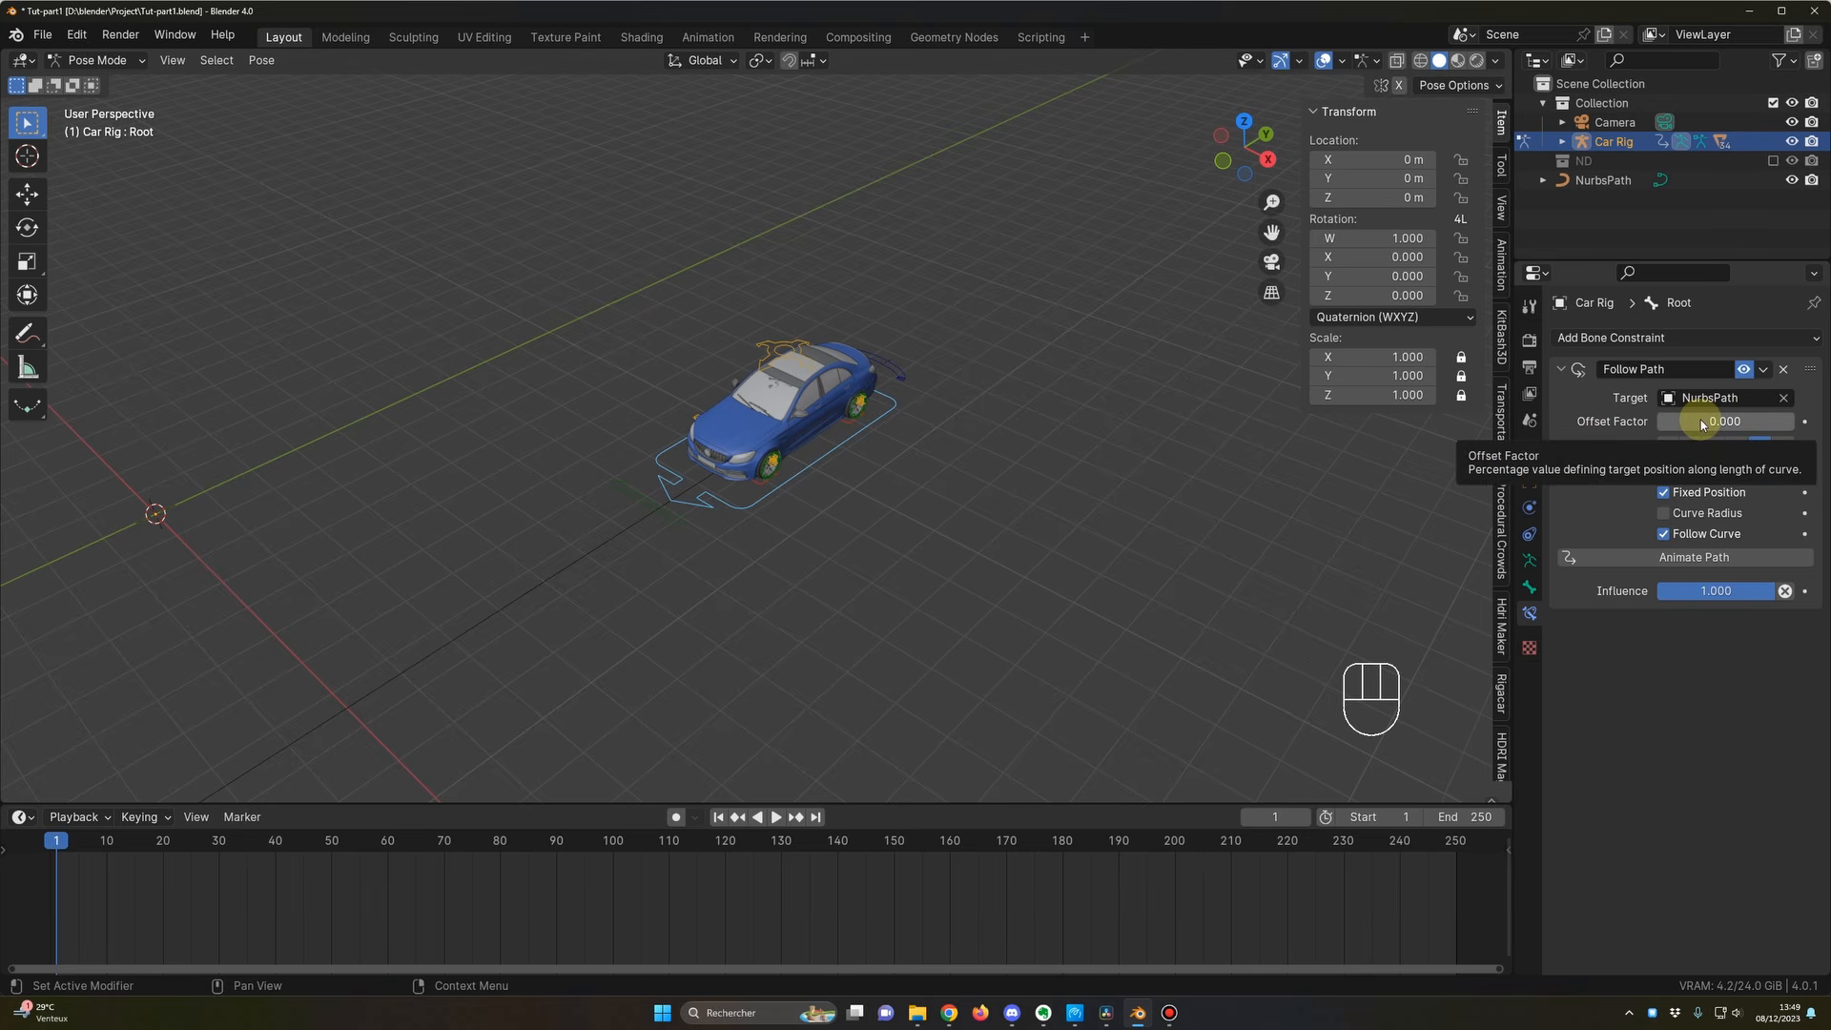
key(i)
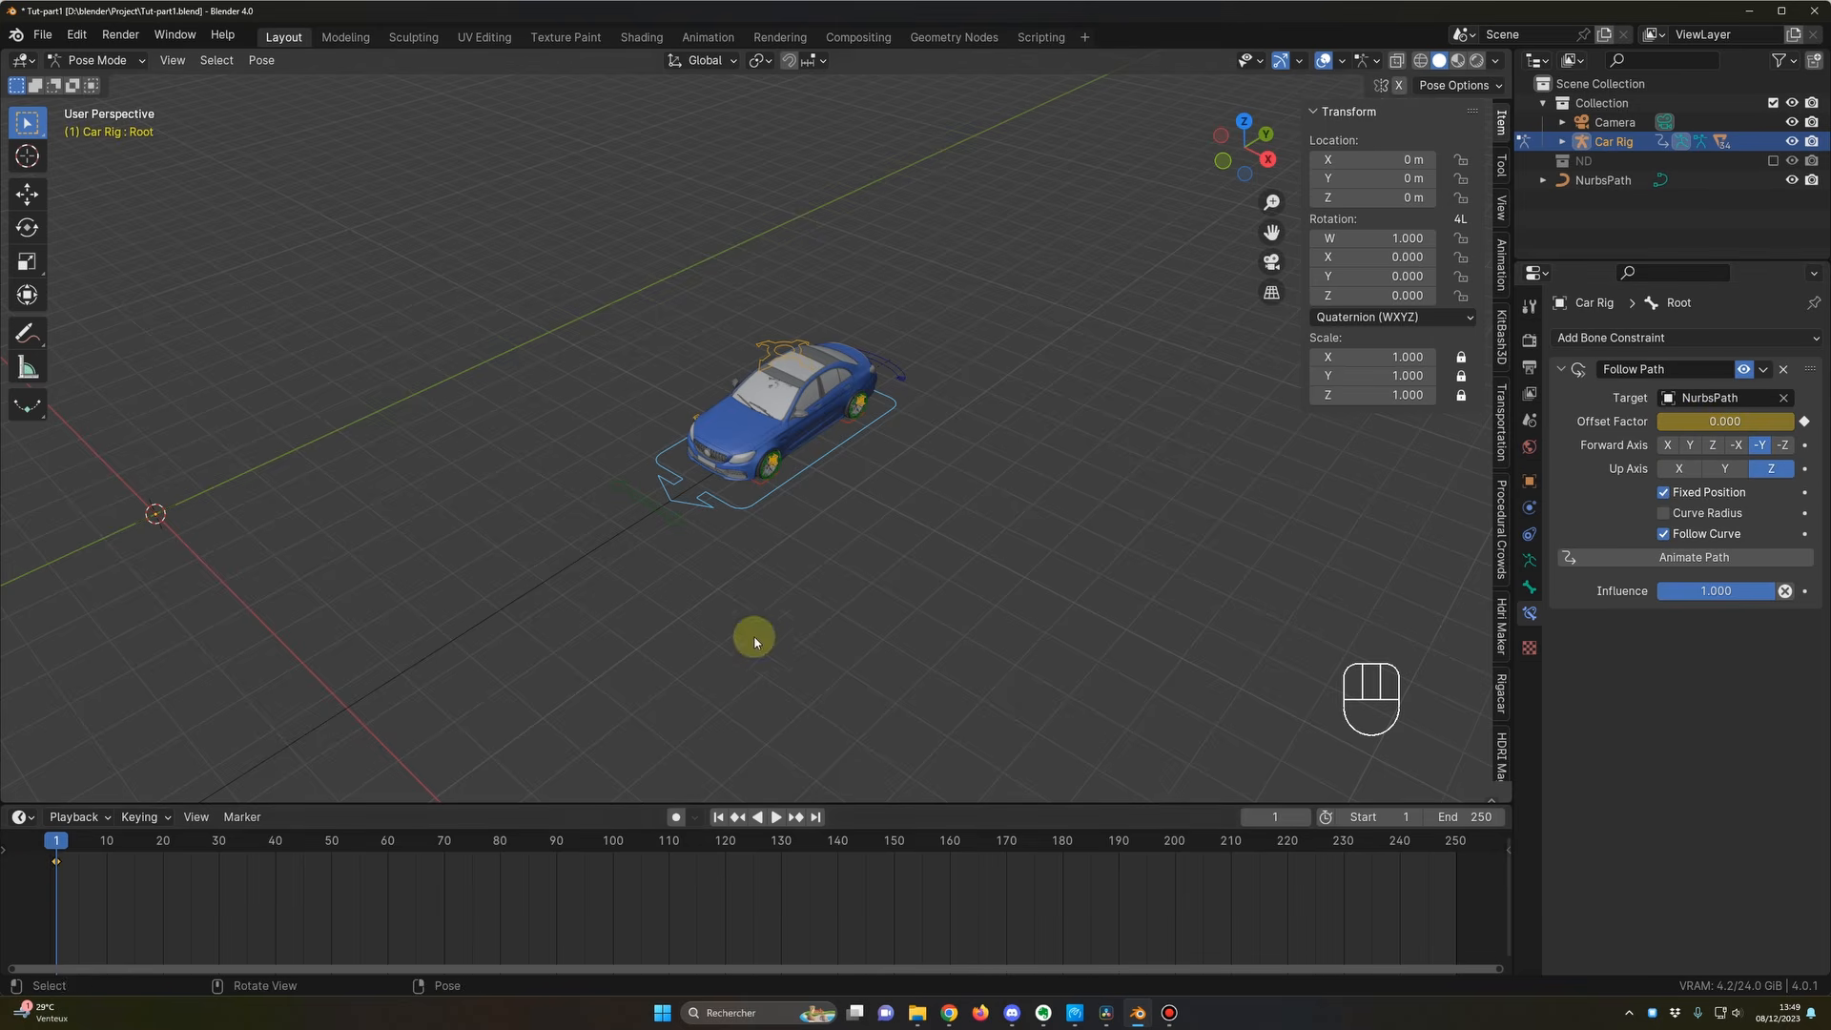
Step: At frame 150, set the Follow Path constraint's Offset Factor to 1 and insert a keyframe on it
scroll(666, 711, down, 3)
shift+middle_drag(666, 711, 828, 602)
click(894, 844)
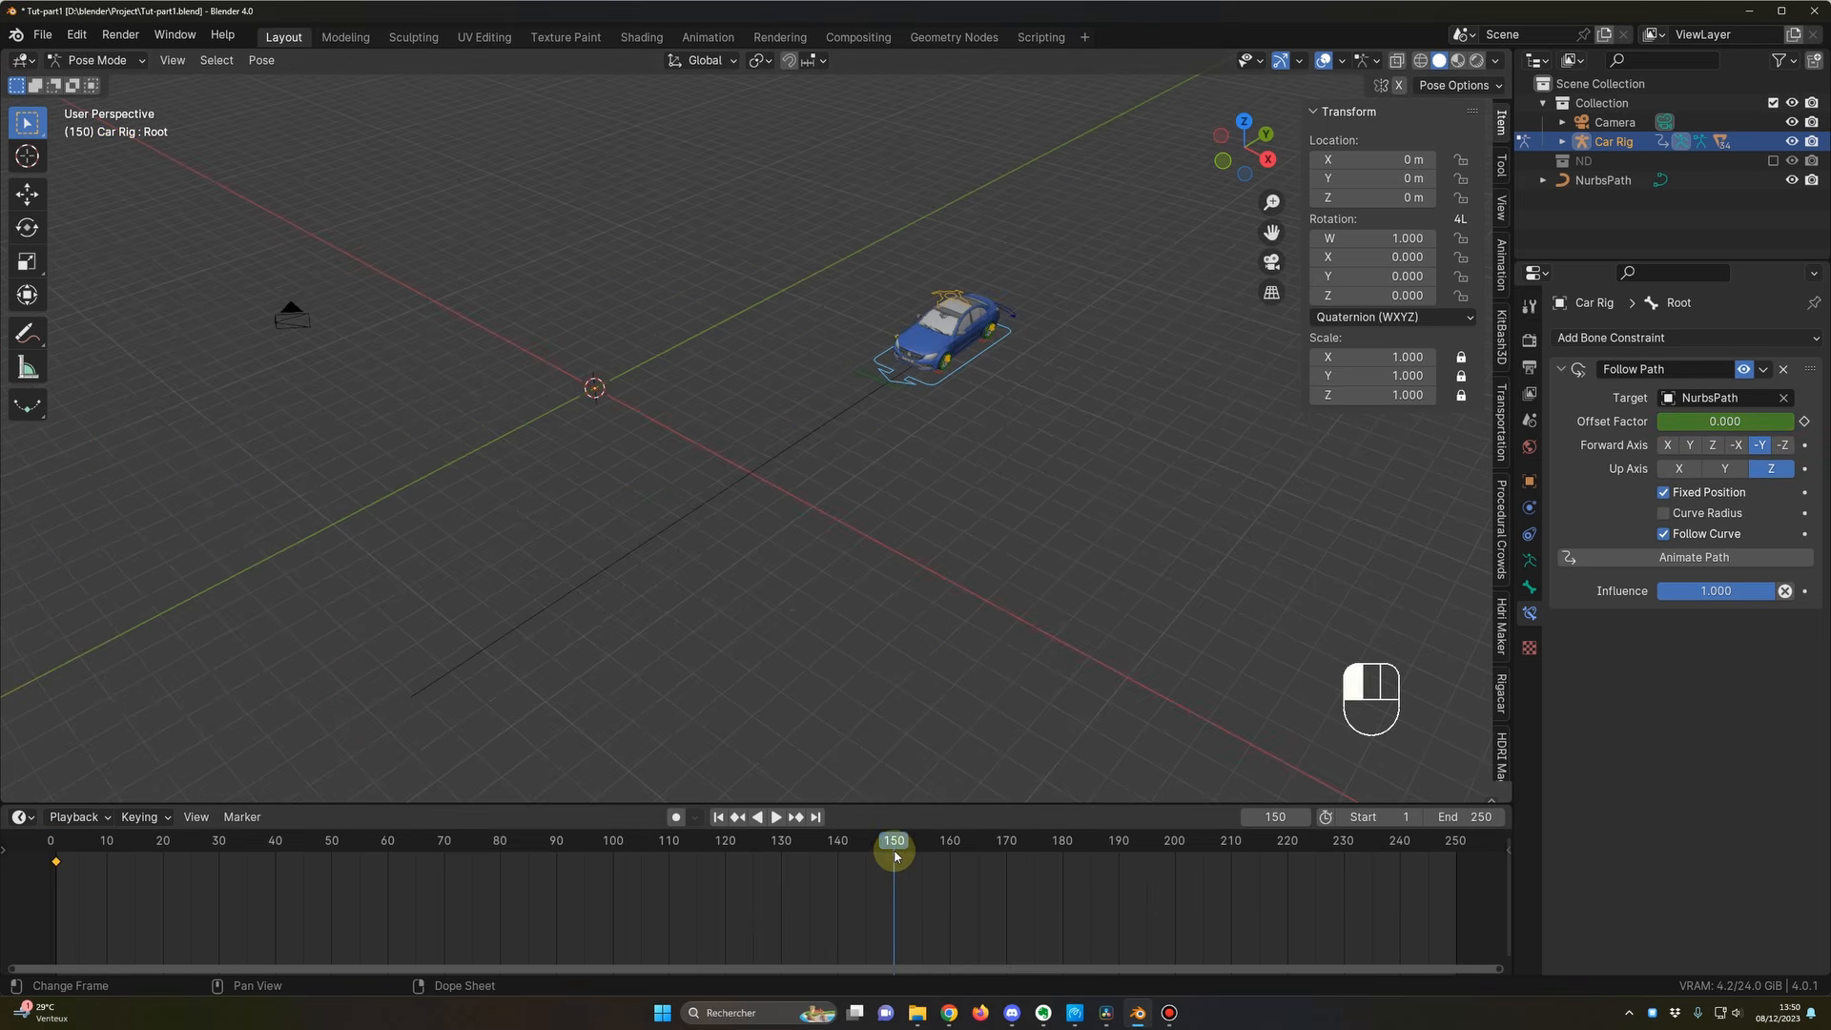
shift+middle_drag(806, 683, 844, 607)
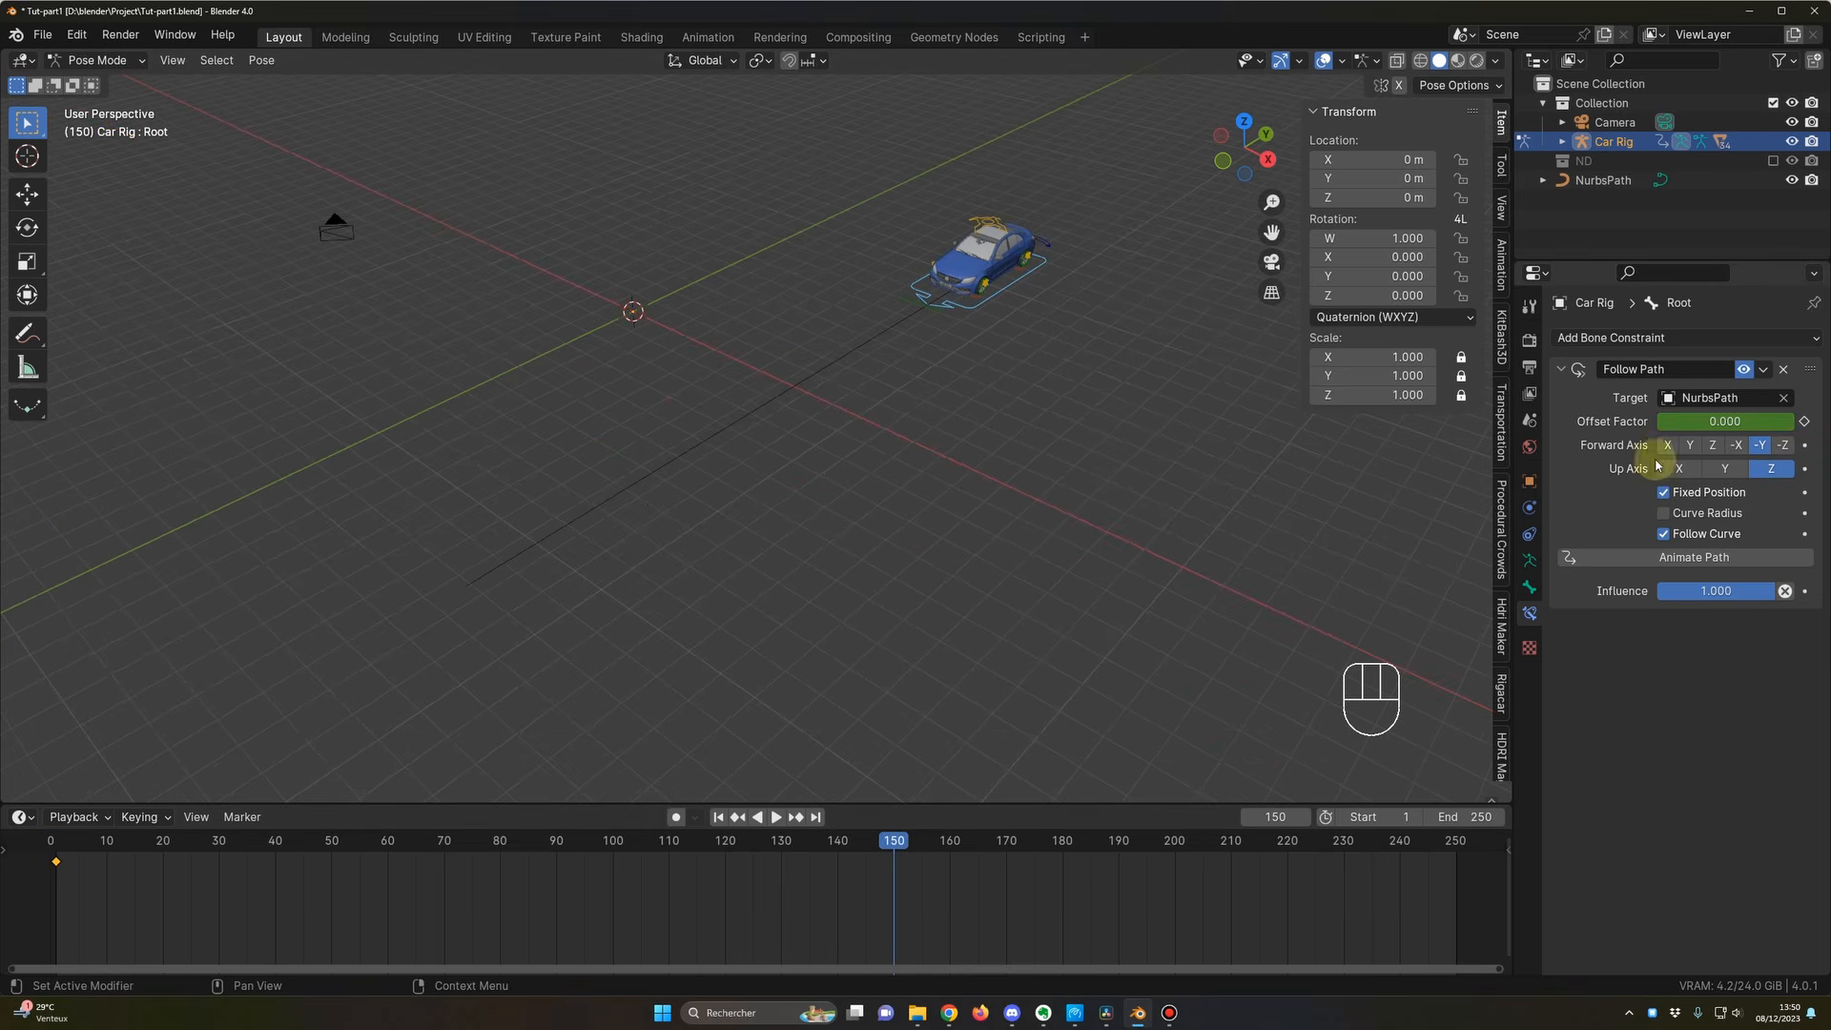
click(1710, 423)
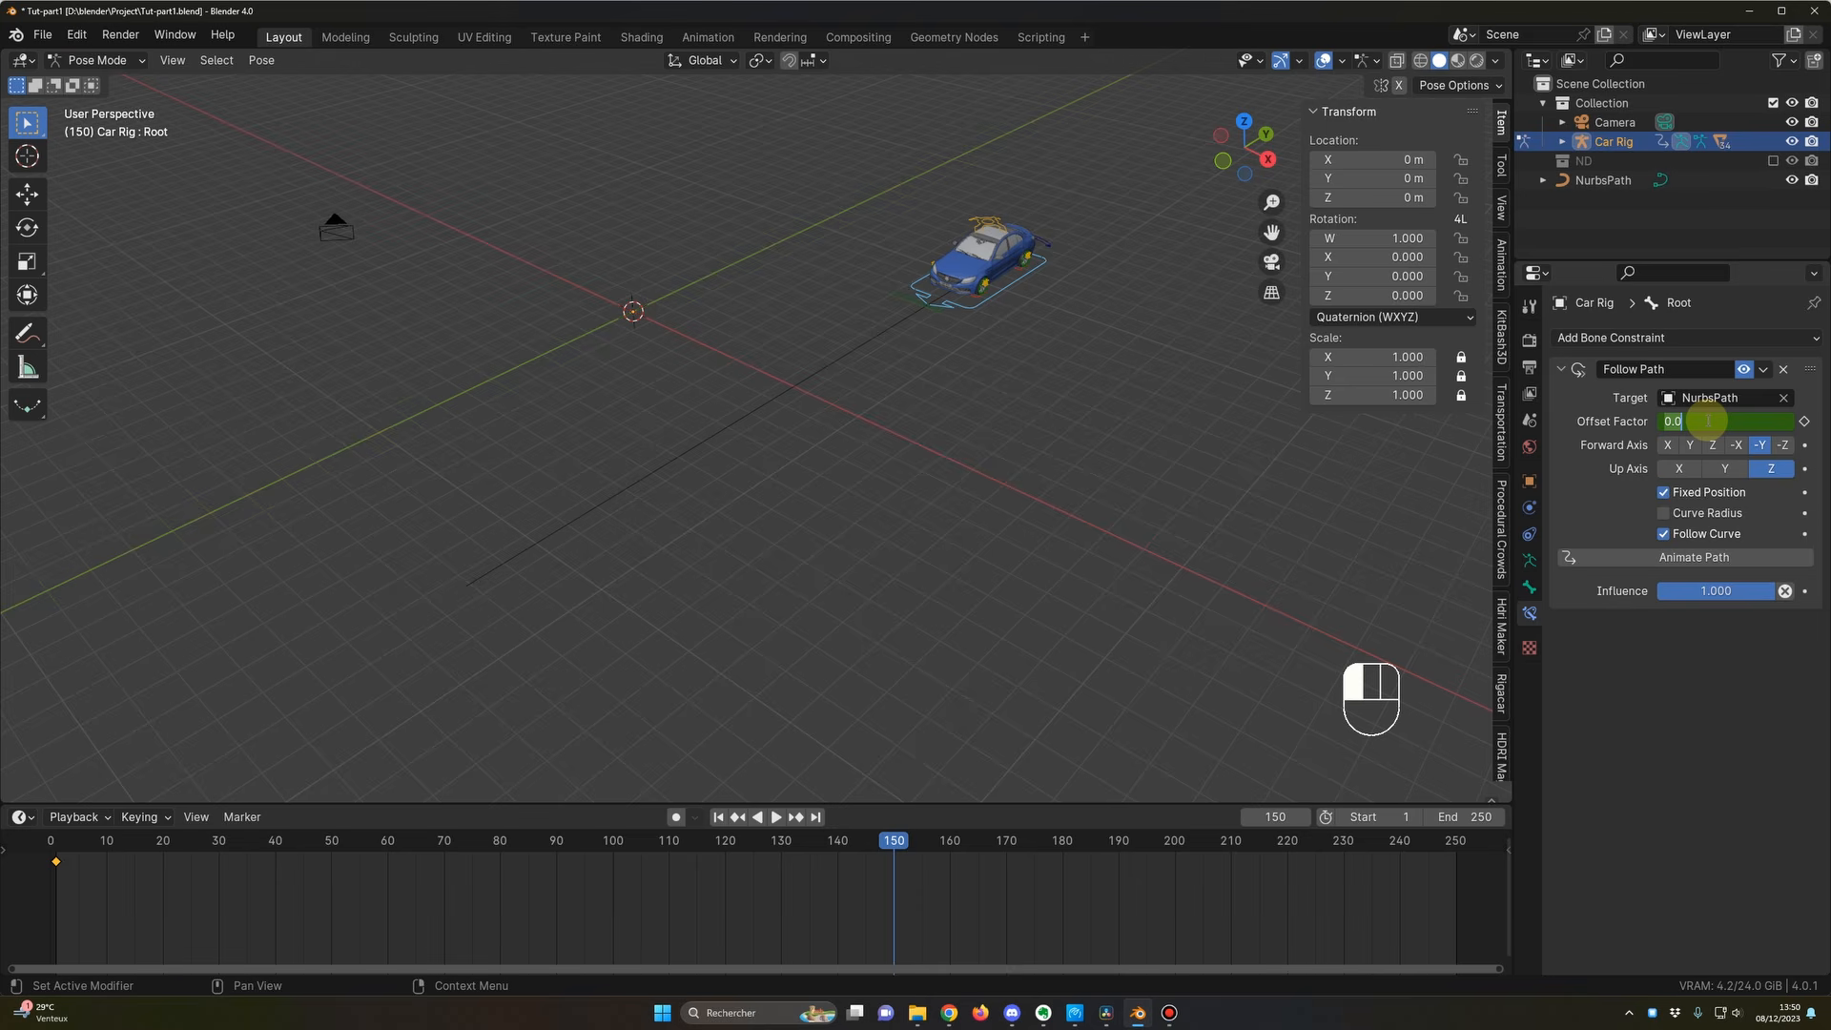
text(1)
key(Return)
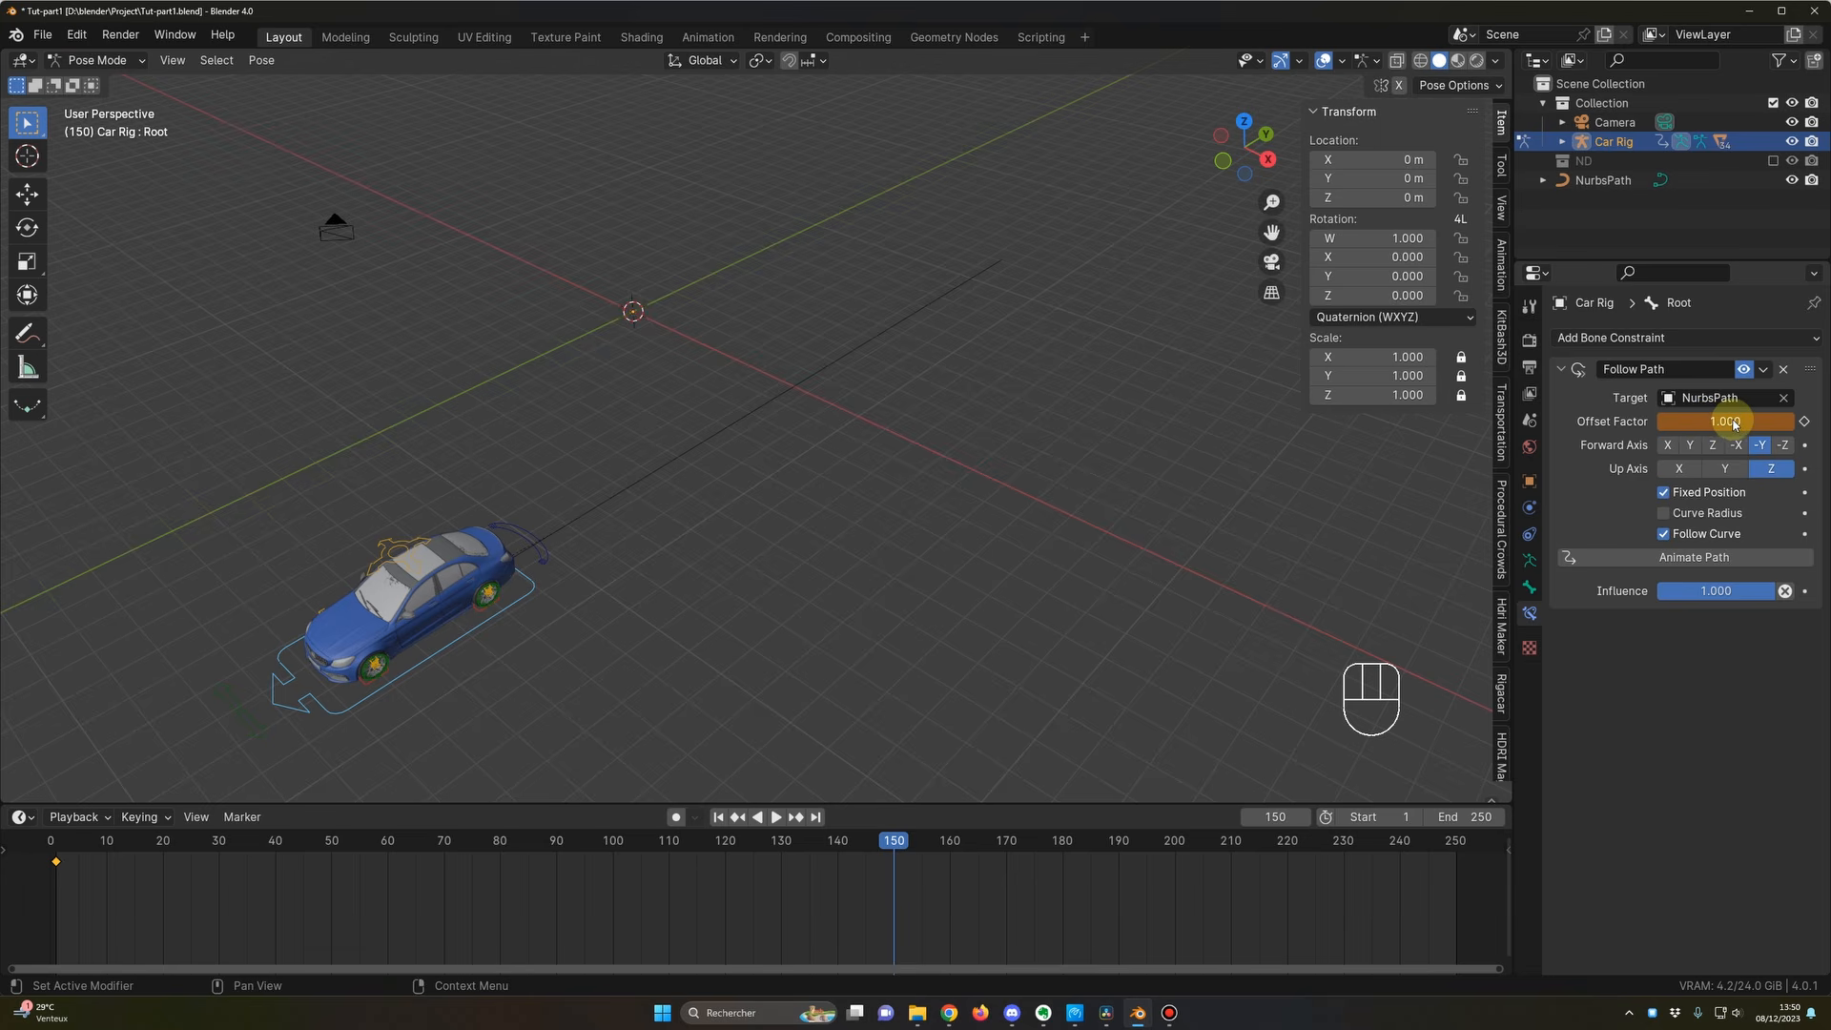
key(i)
Step: Play back the animation from frame 1 and scrub its opening frames to examine how the car moves along the path
drag(128, 846, 57, 851)
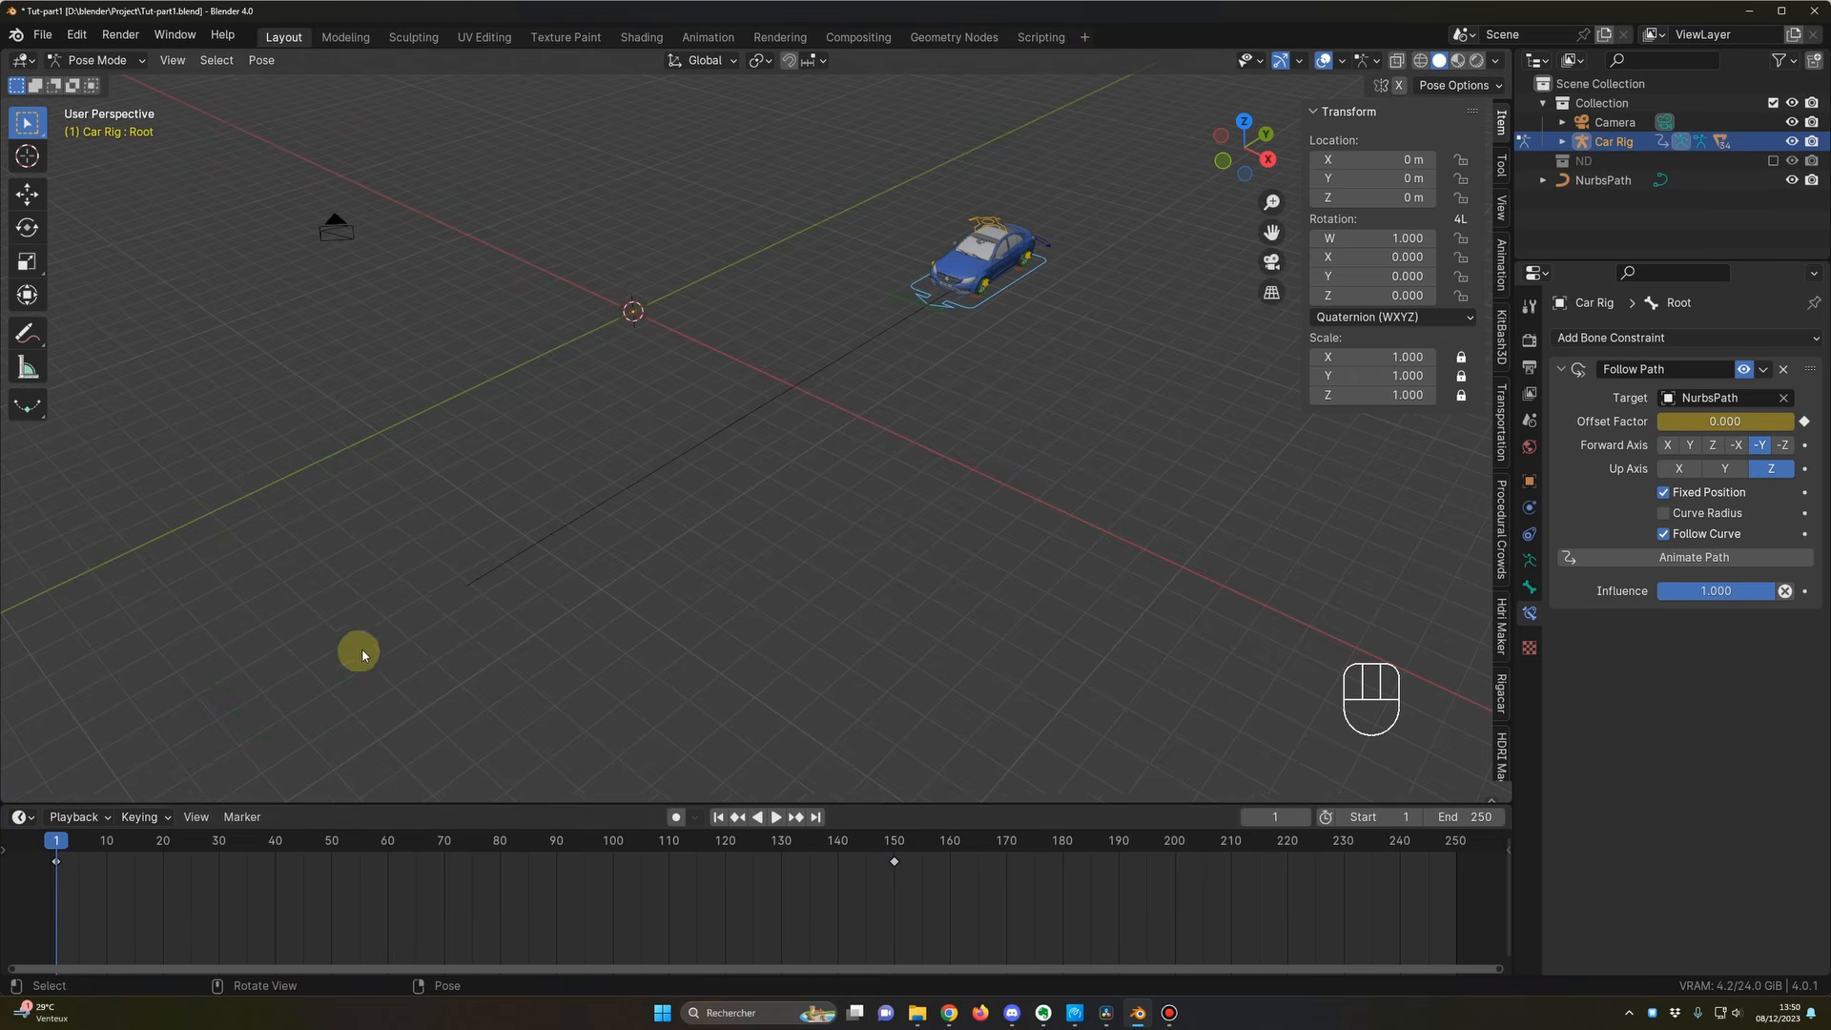
middle_drag(585, 597, 593, 585)
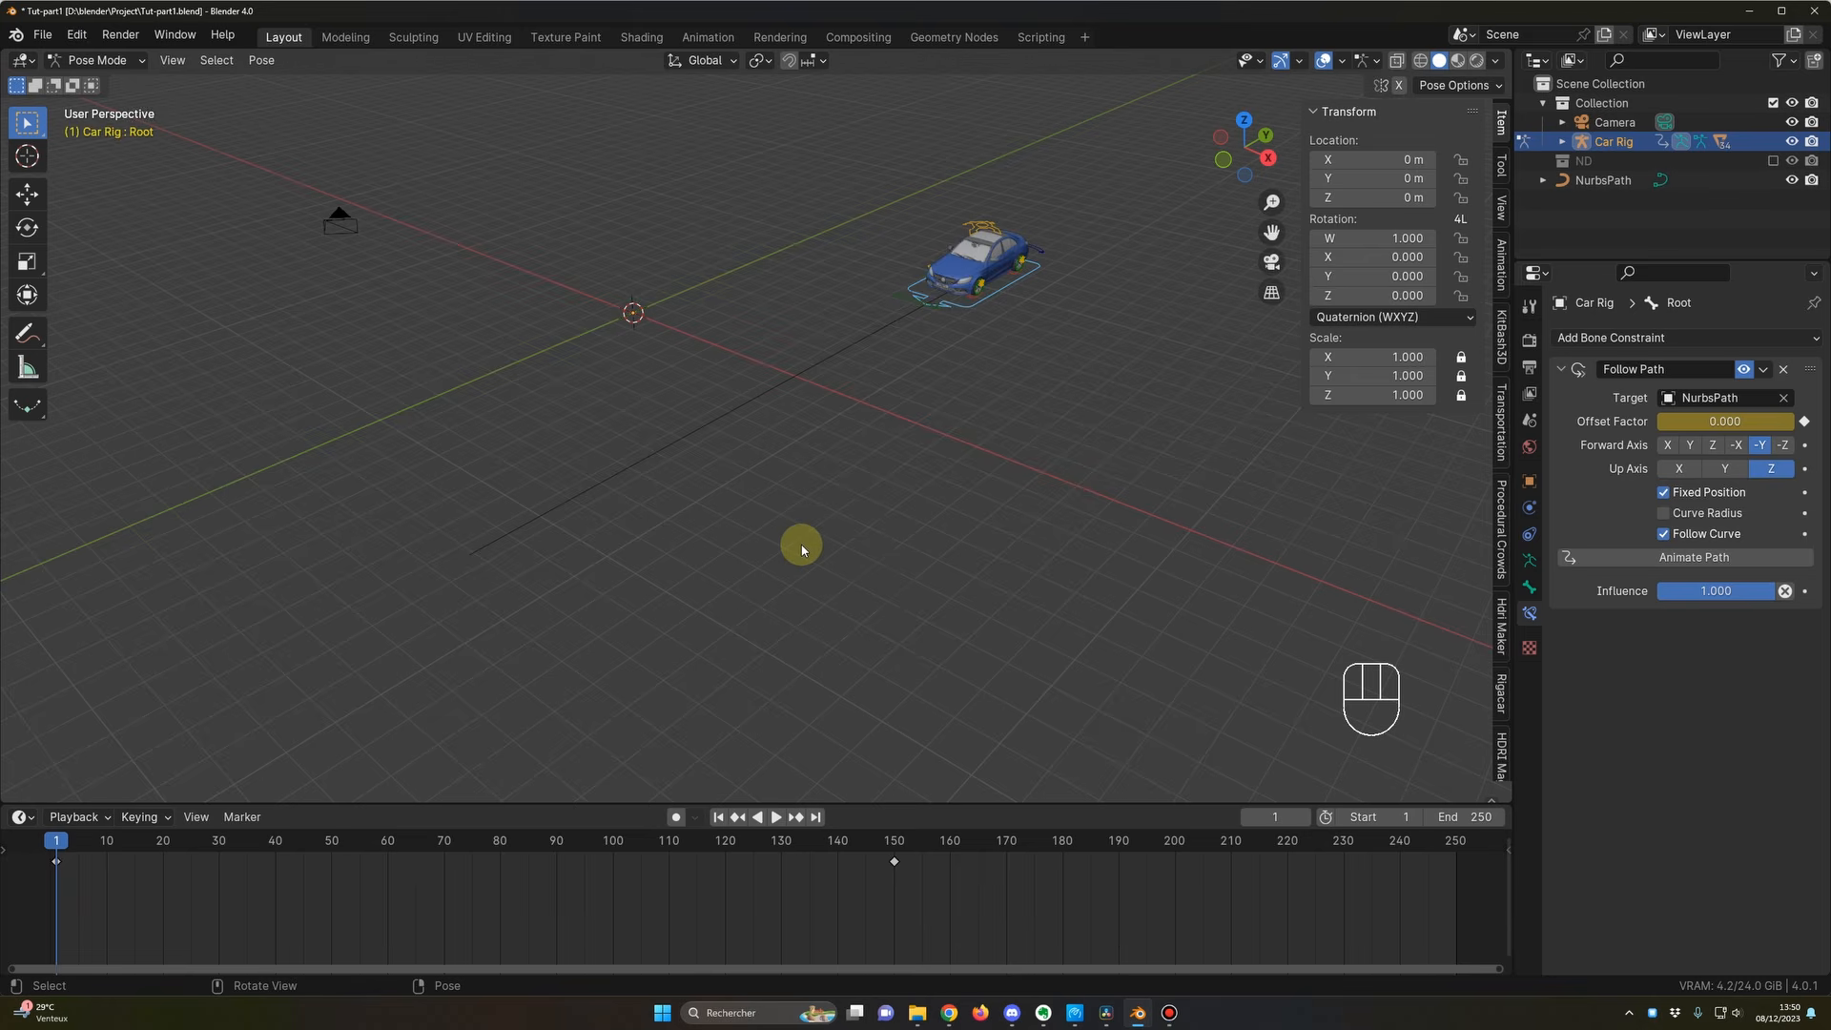
key(space)
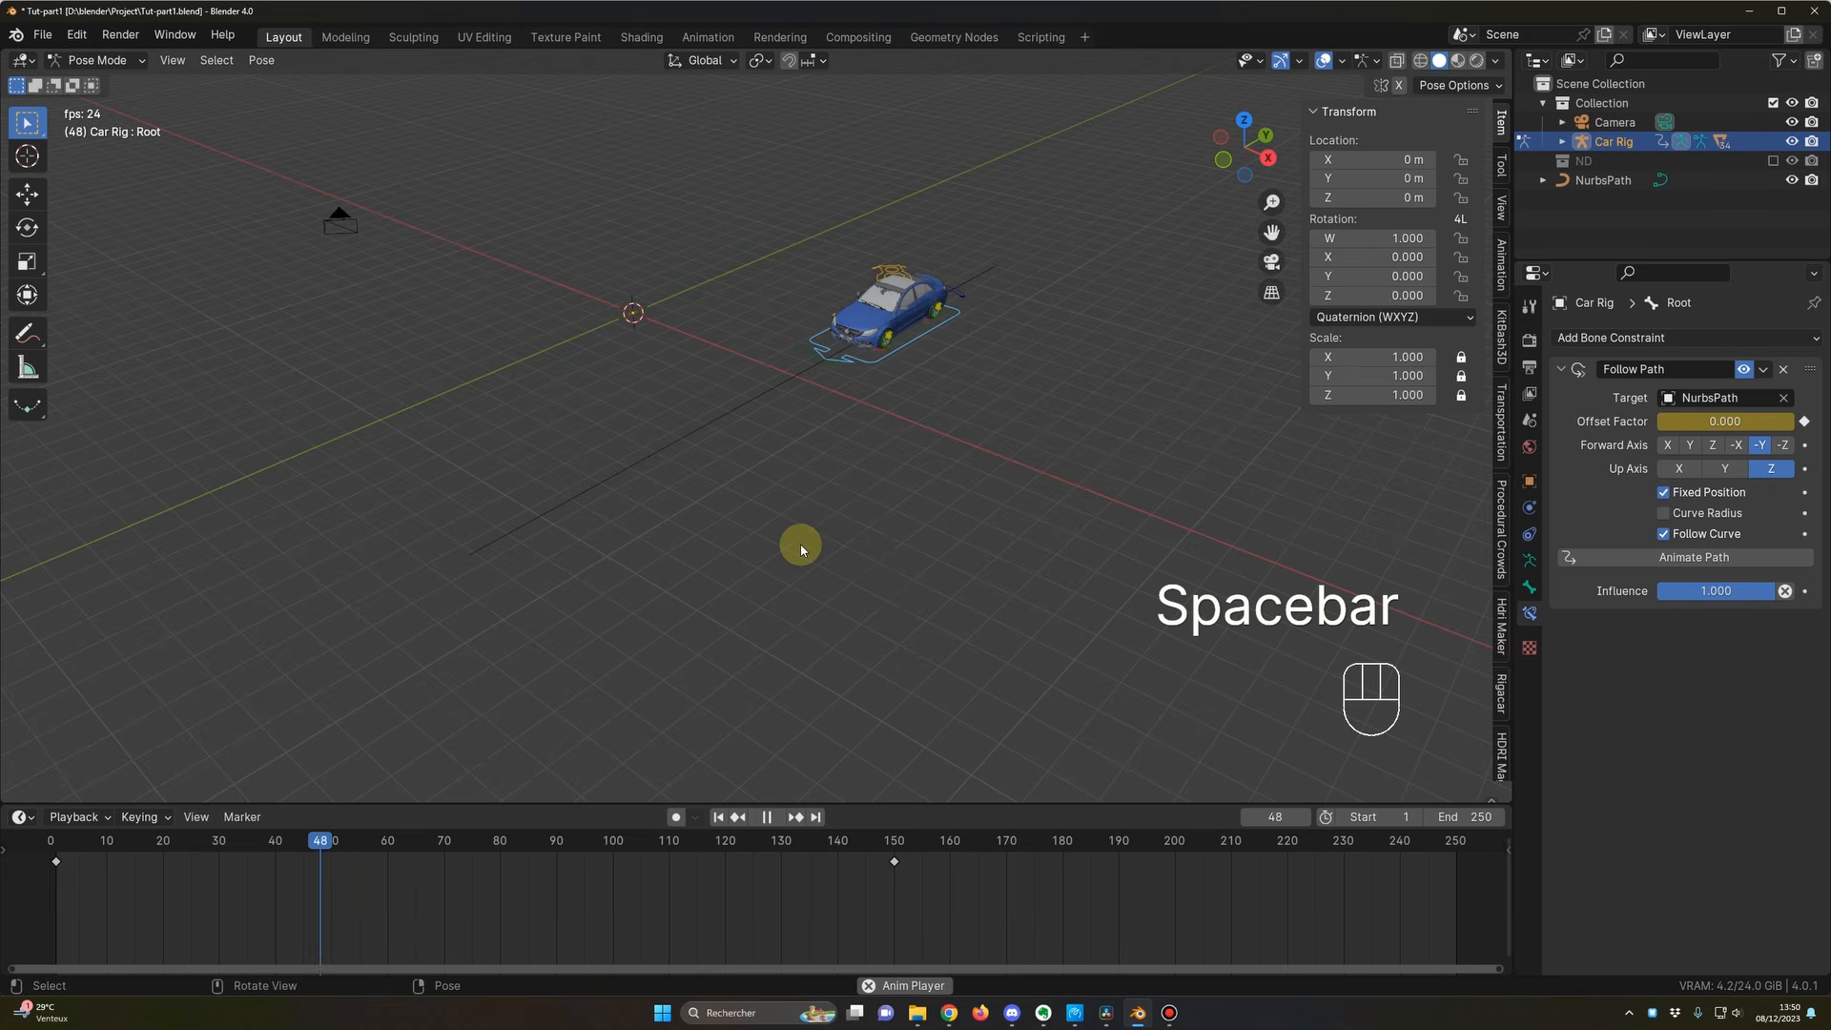
mouse_move(801, 546)
middle_down()
mouse_move(858, 530)
mouse_move(861, 551)
mouse_move(810, 560)
middle_up()
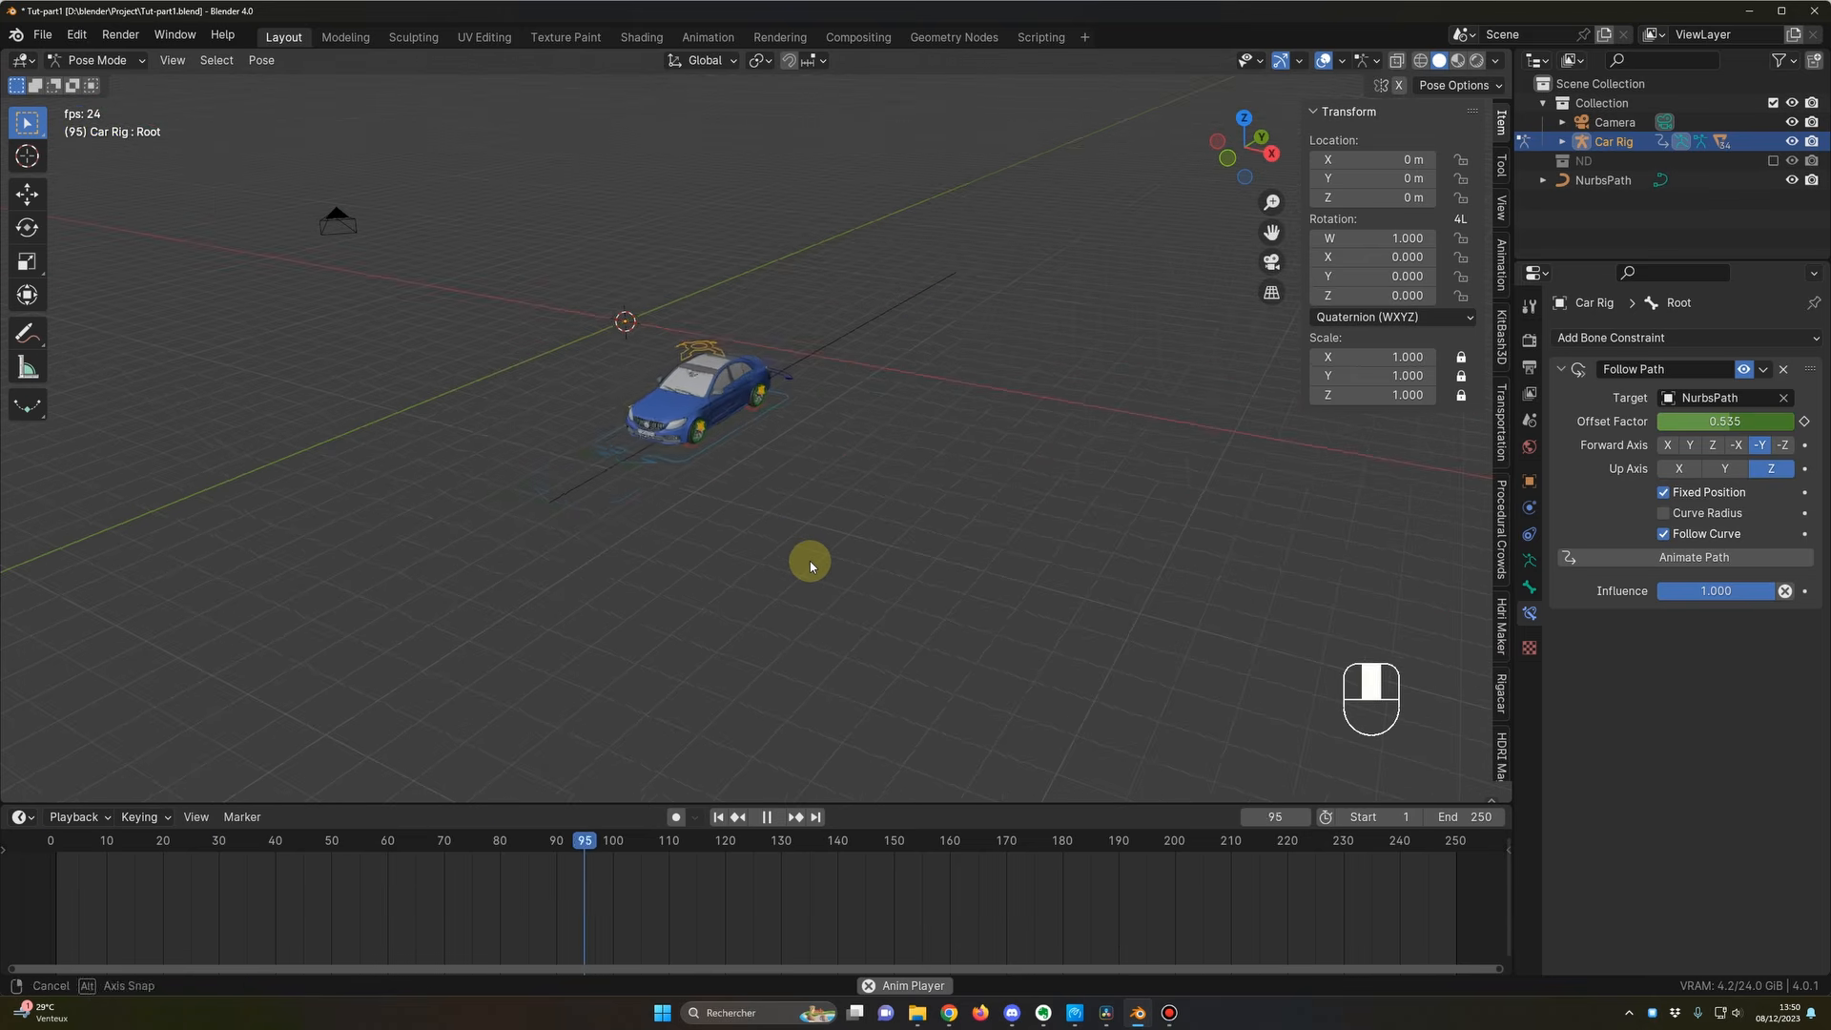
key(space)
click(65, 843)
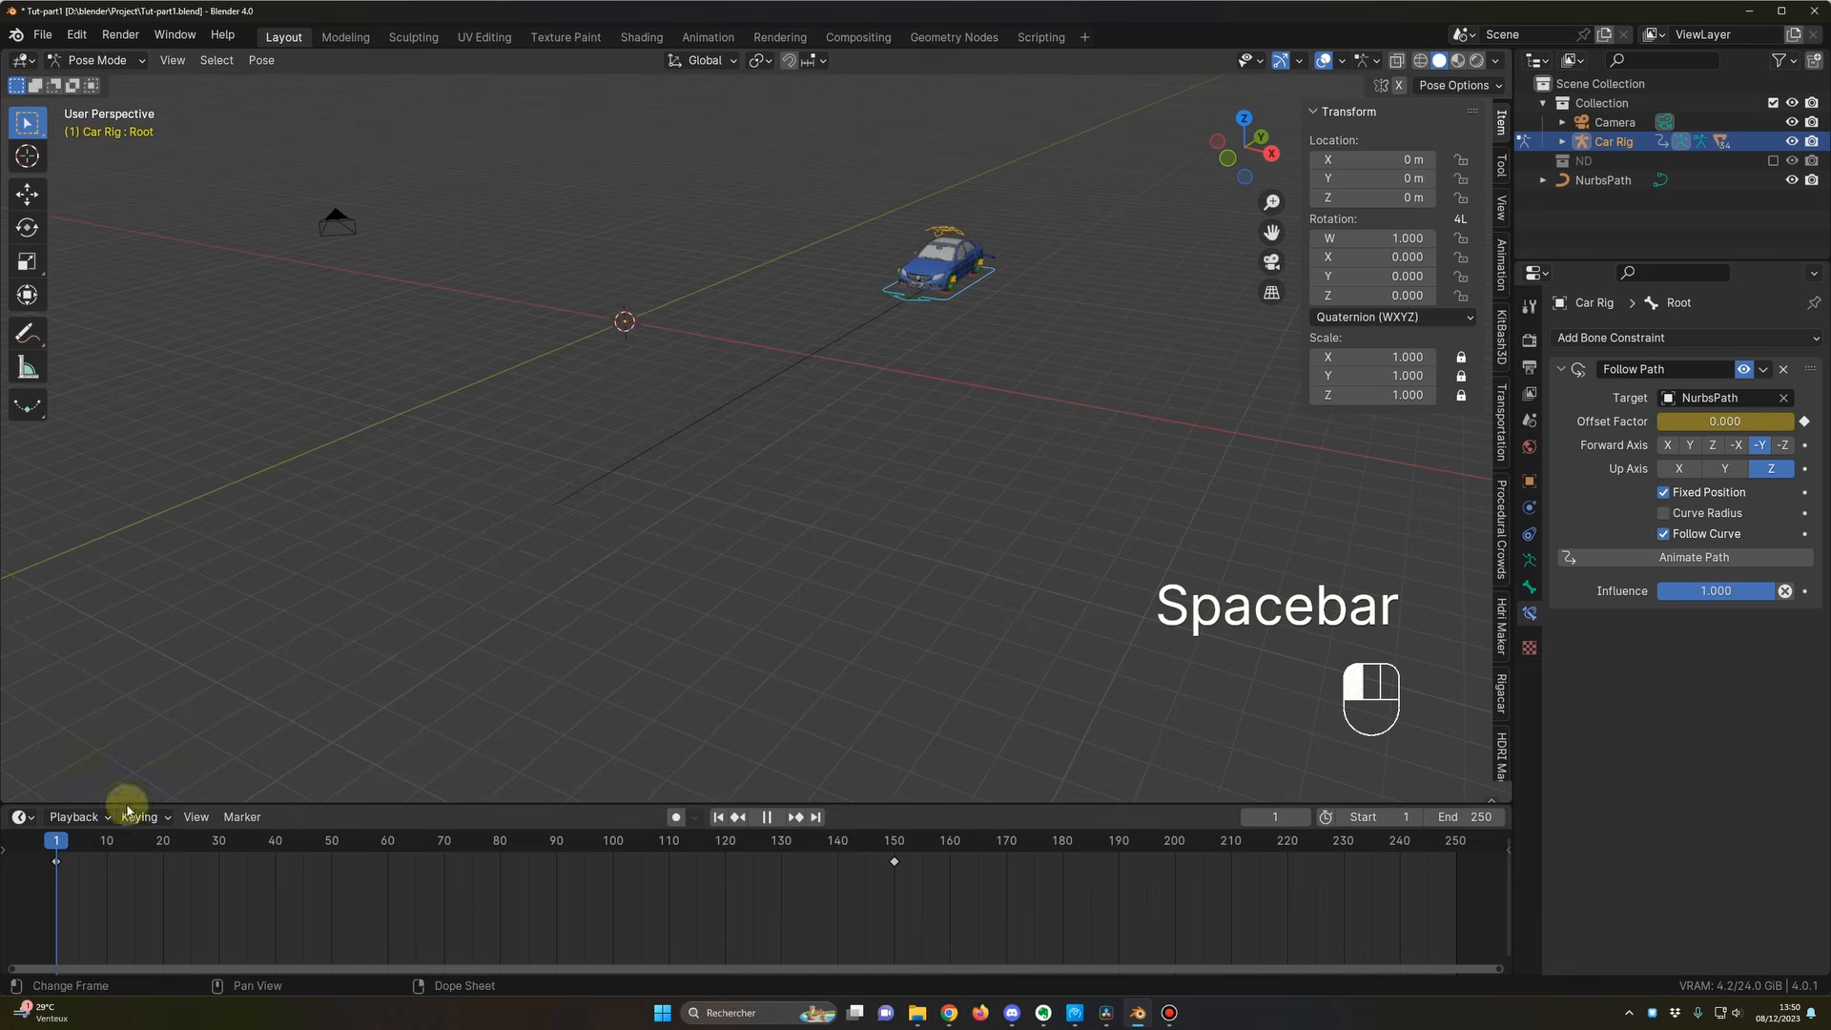
key(space)
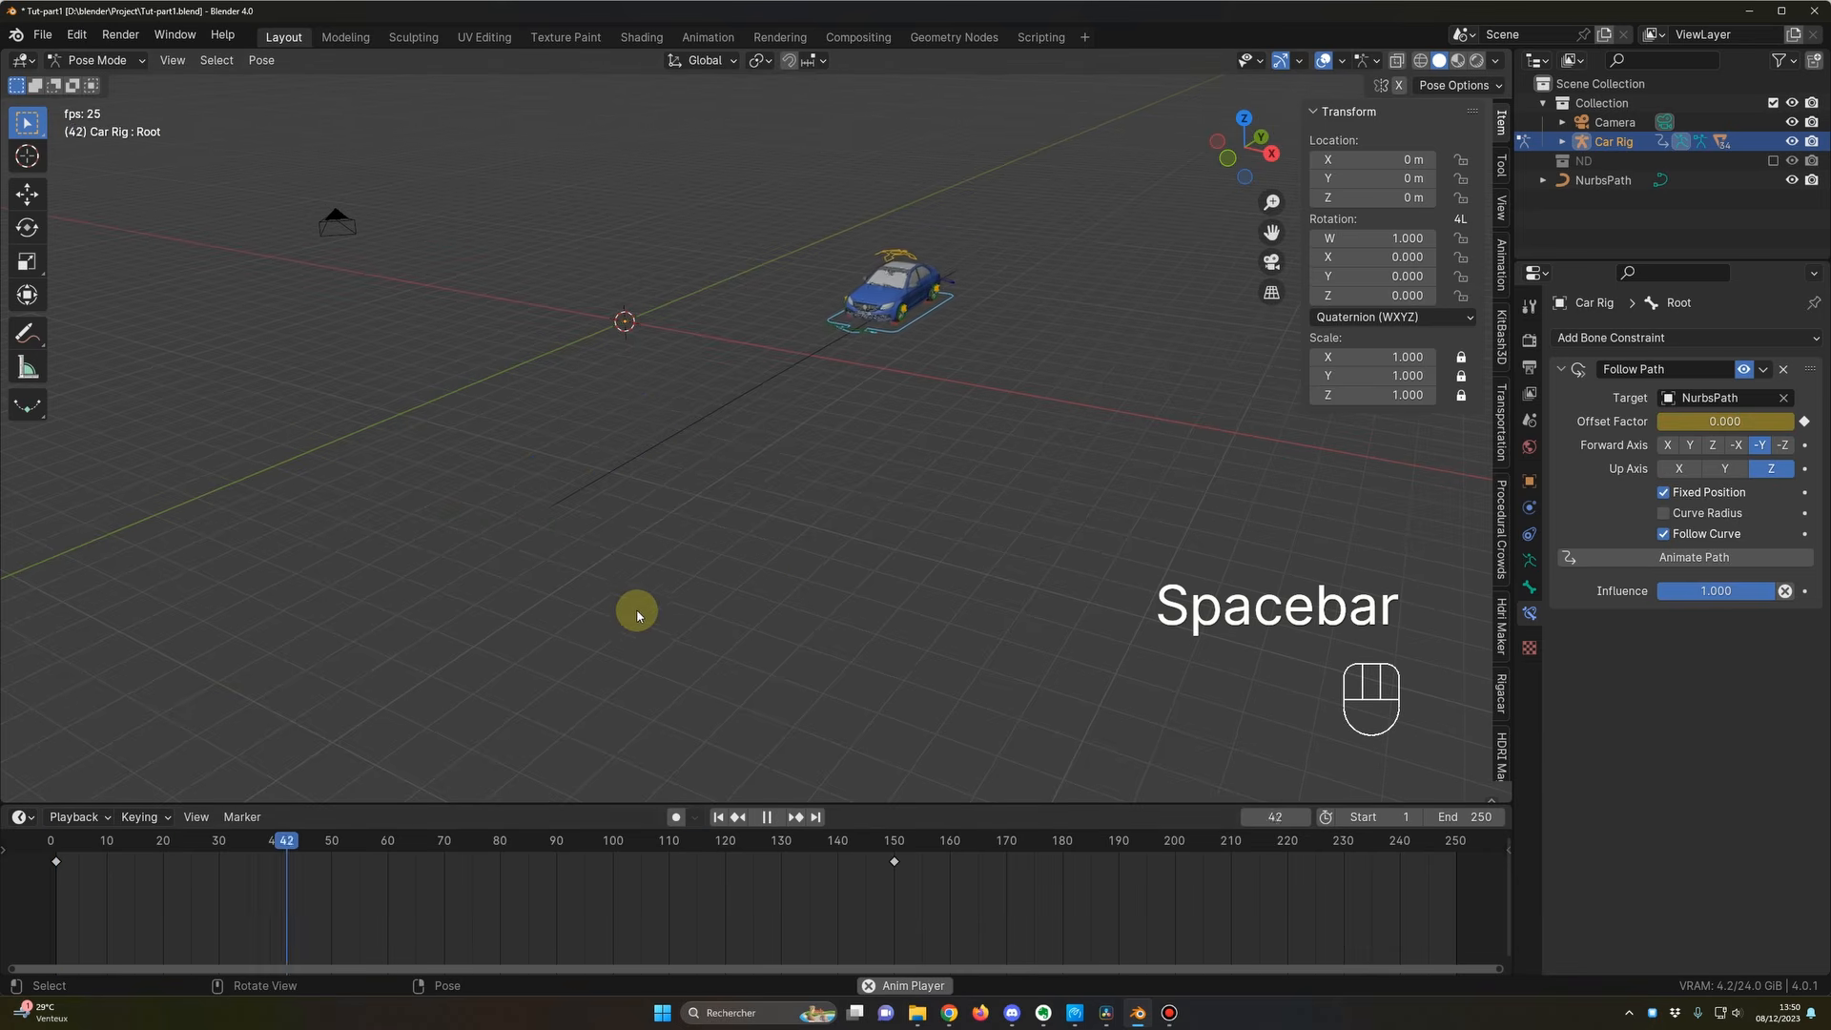
key(space)
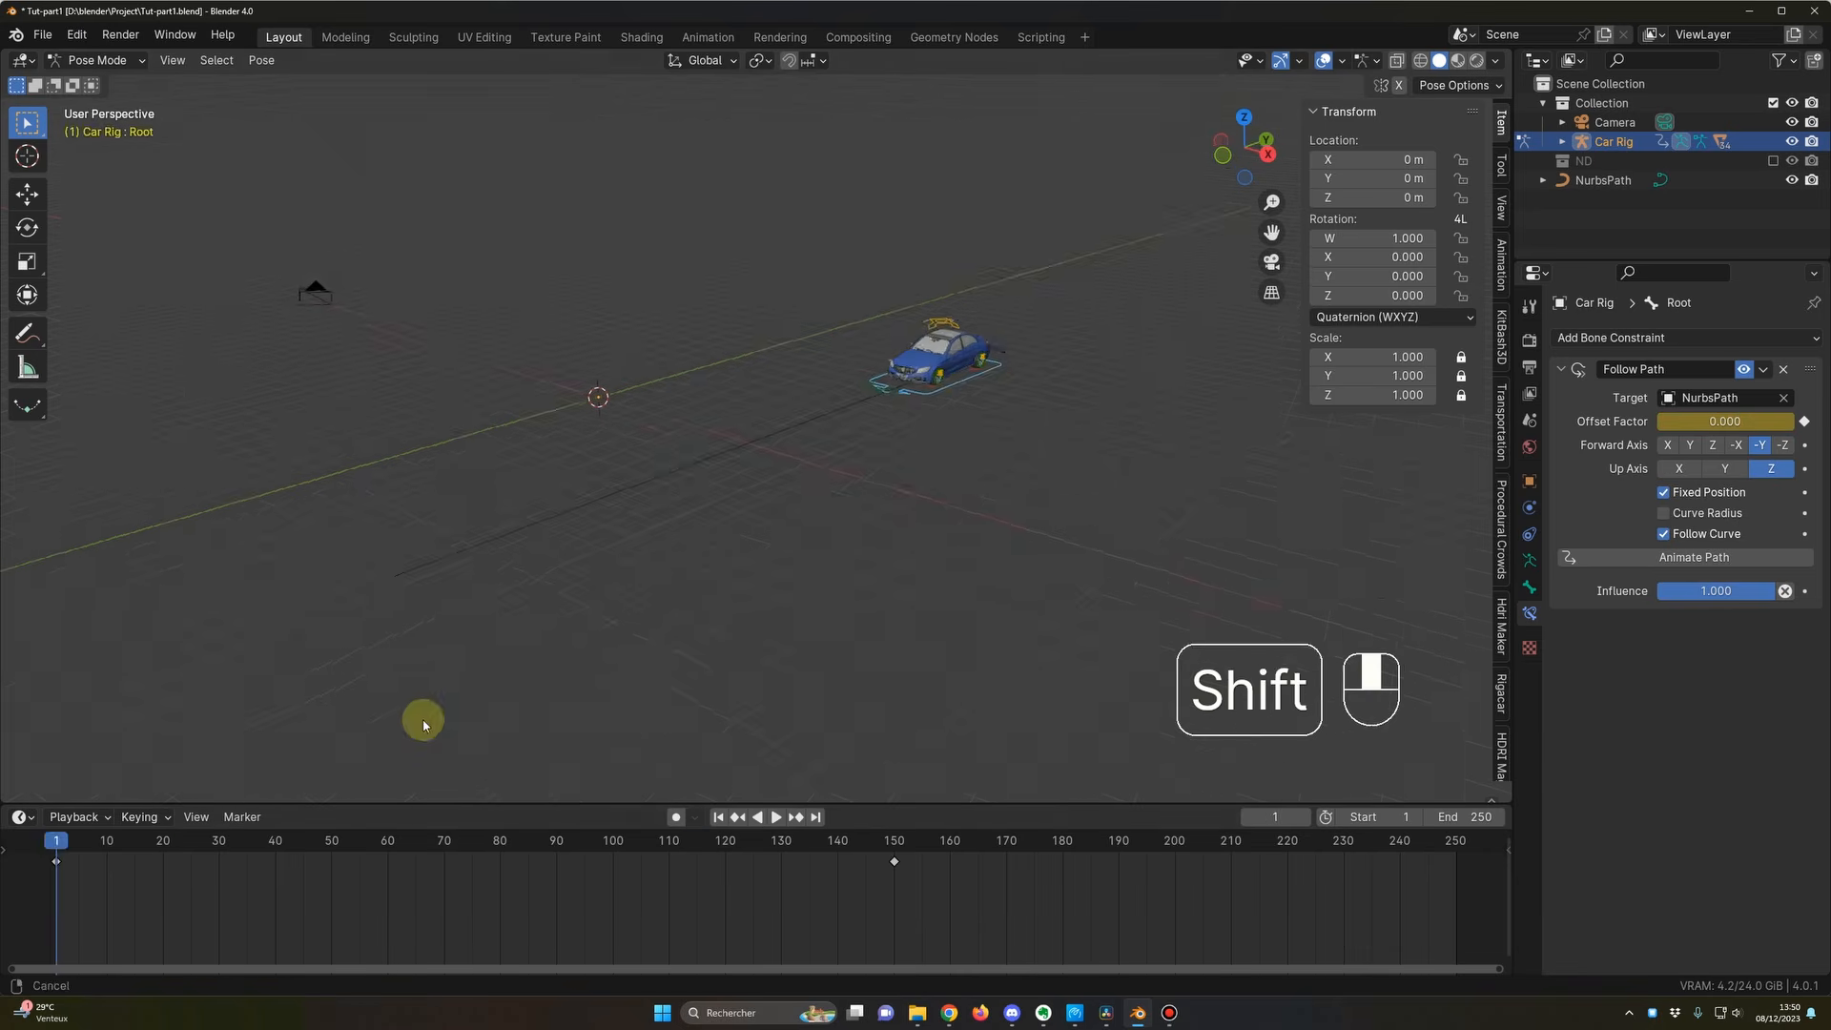
drag(57, 840, 101, 849)
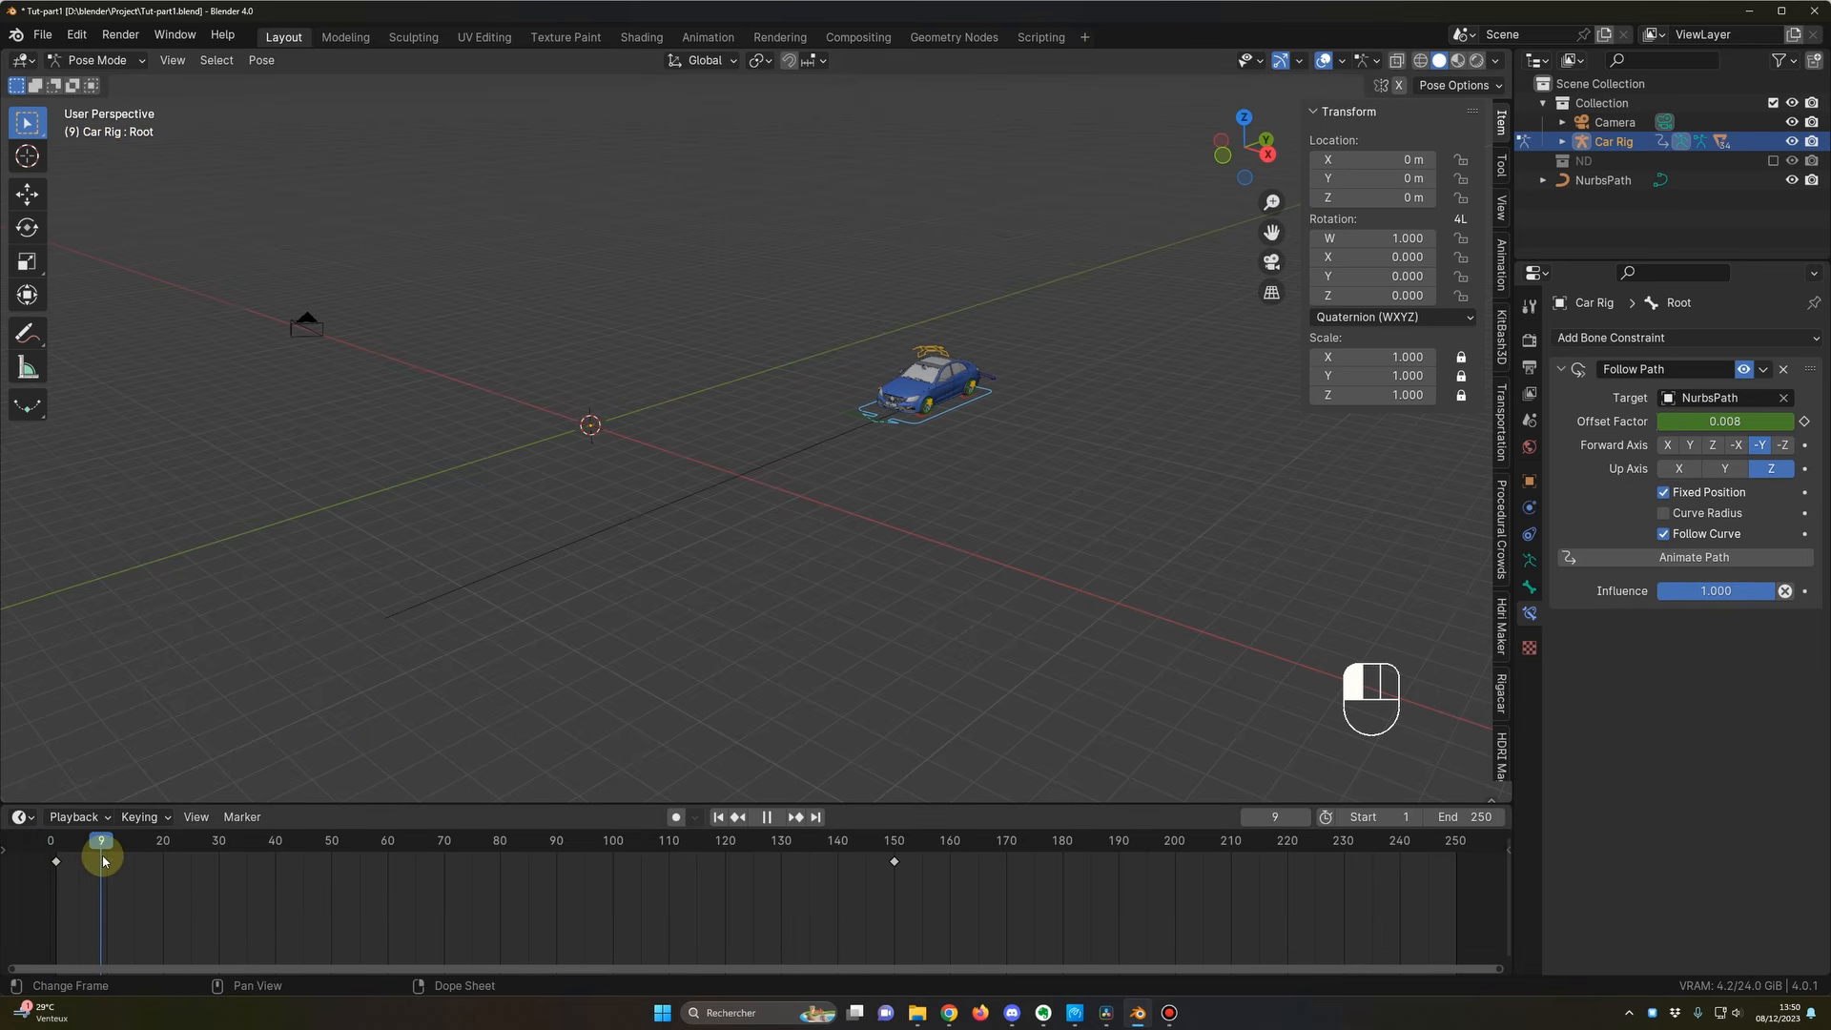
middle_drag(736, 757, 661, 709)
drag(122, 848, 57, 839)
Step: Set the interpolation mode of all the Root bone's keyframes to Linear and play back the start of the animation
key(a)
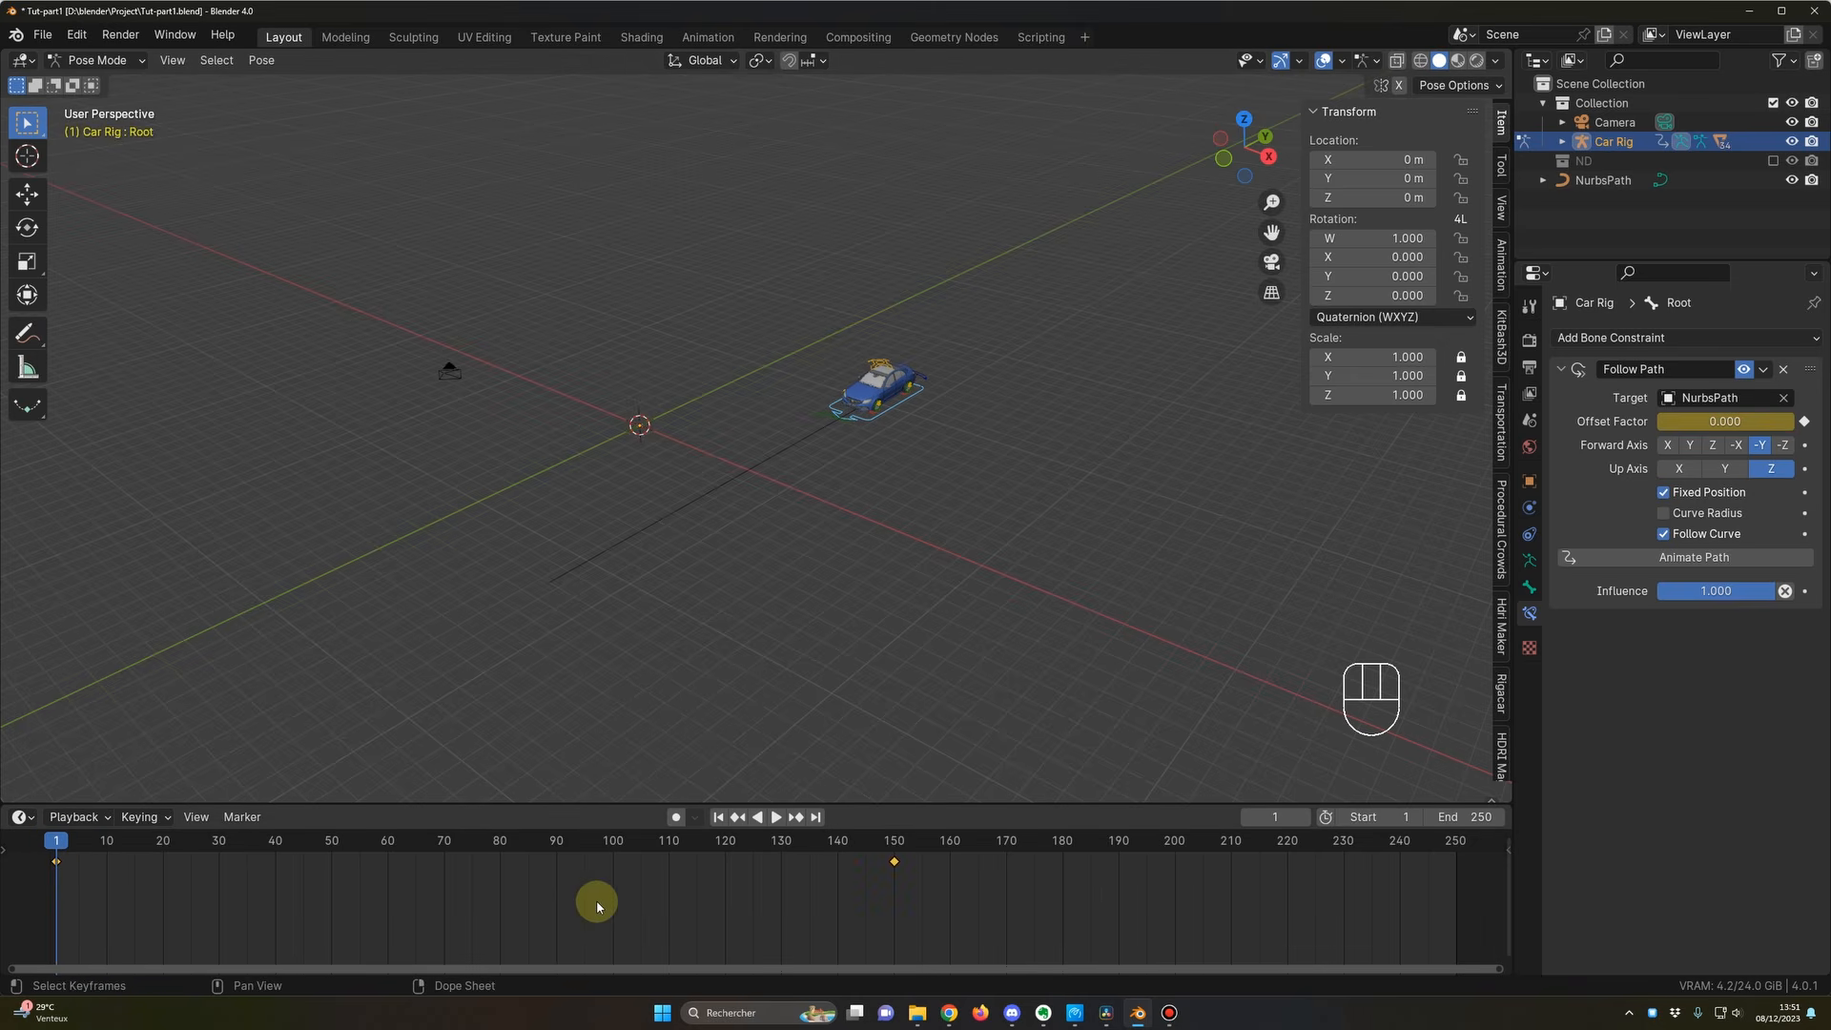
right_click(544, 887)
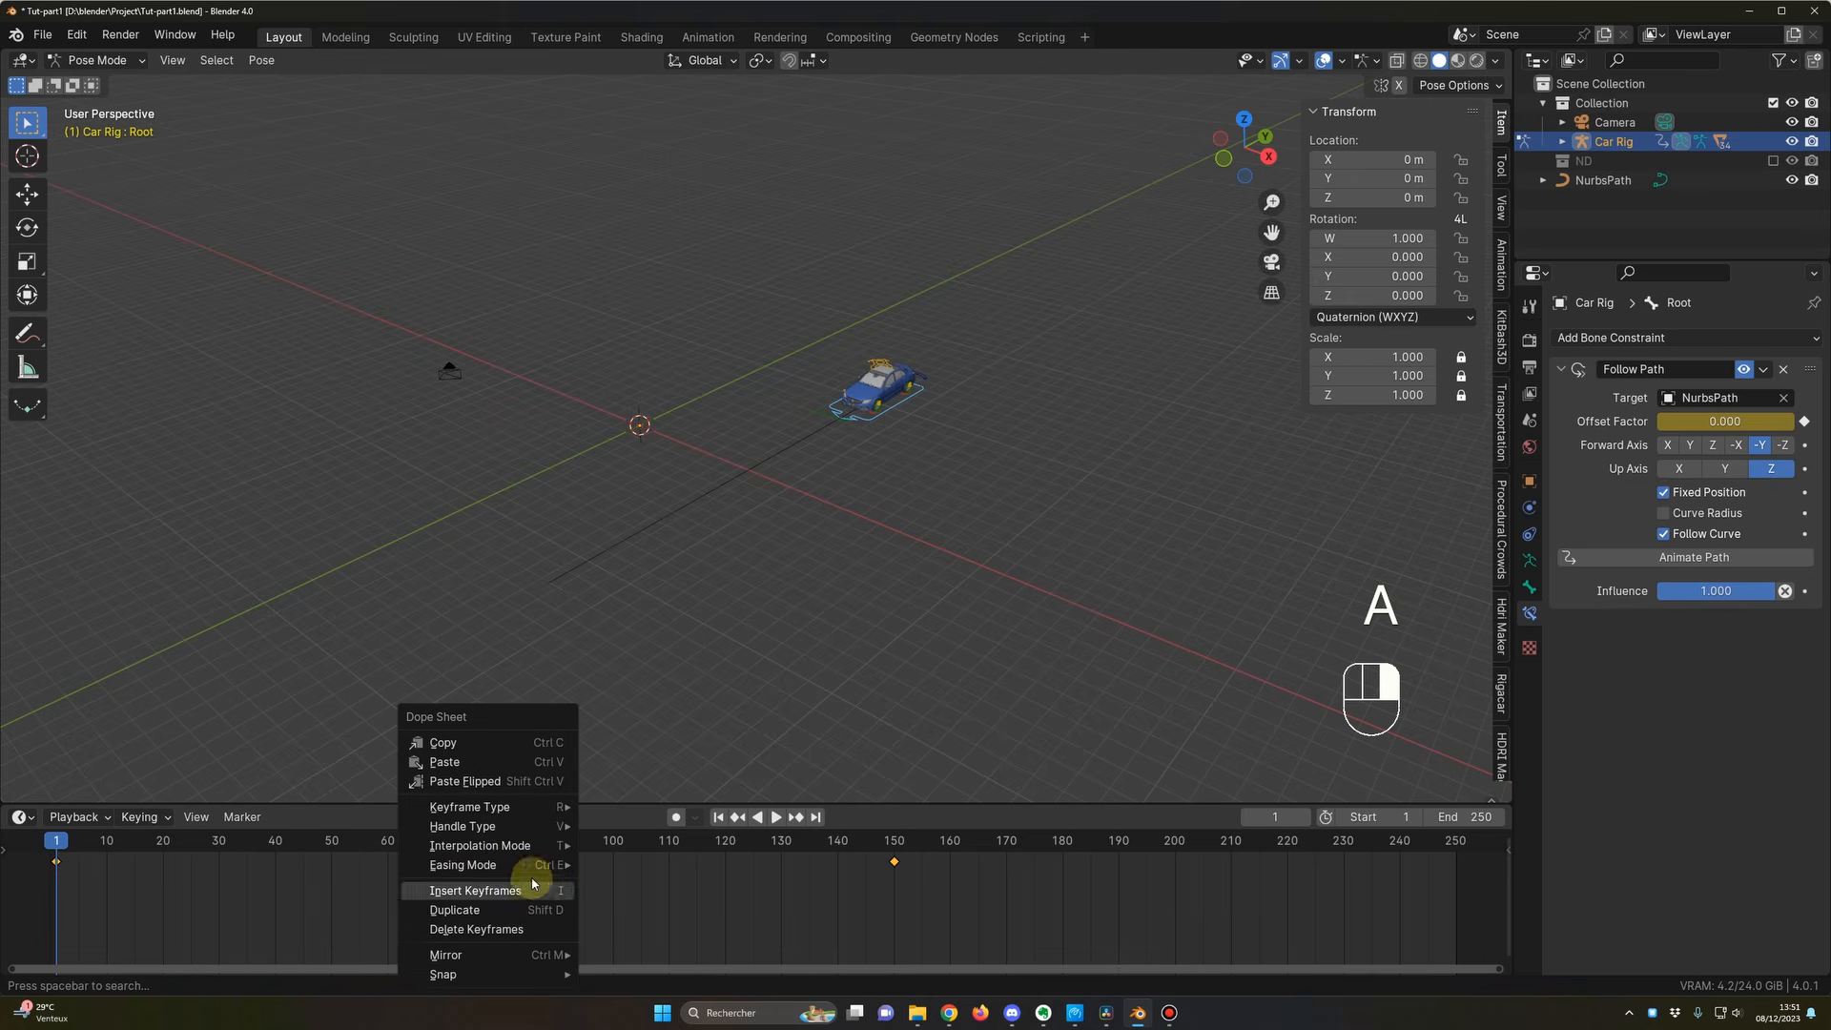
mouse_move(491, 845)
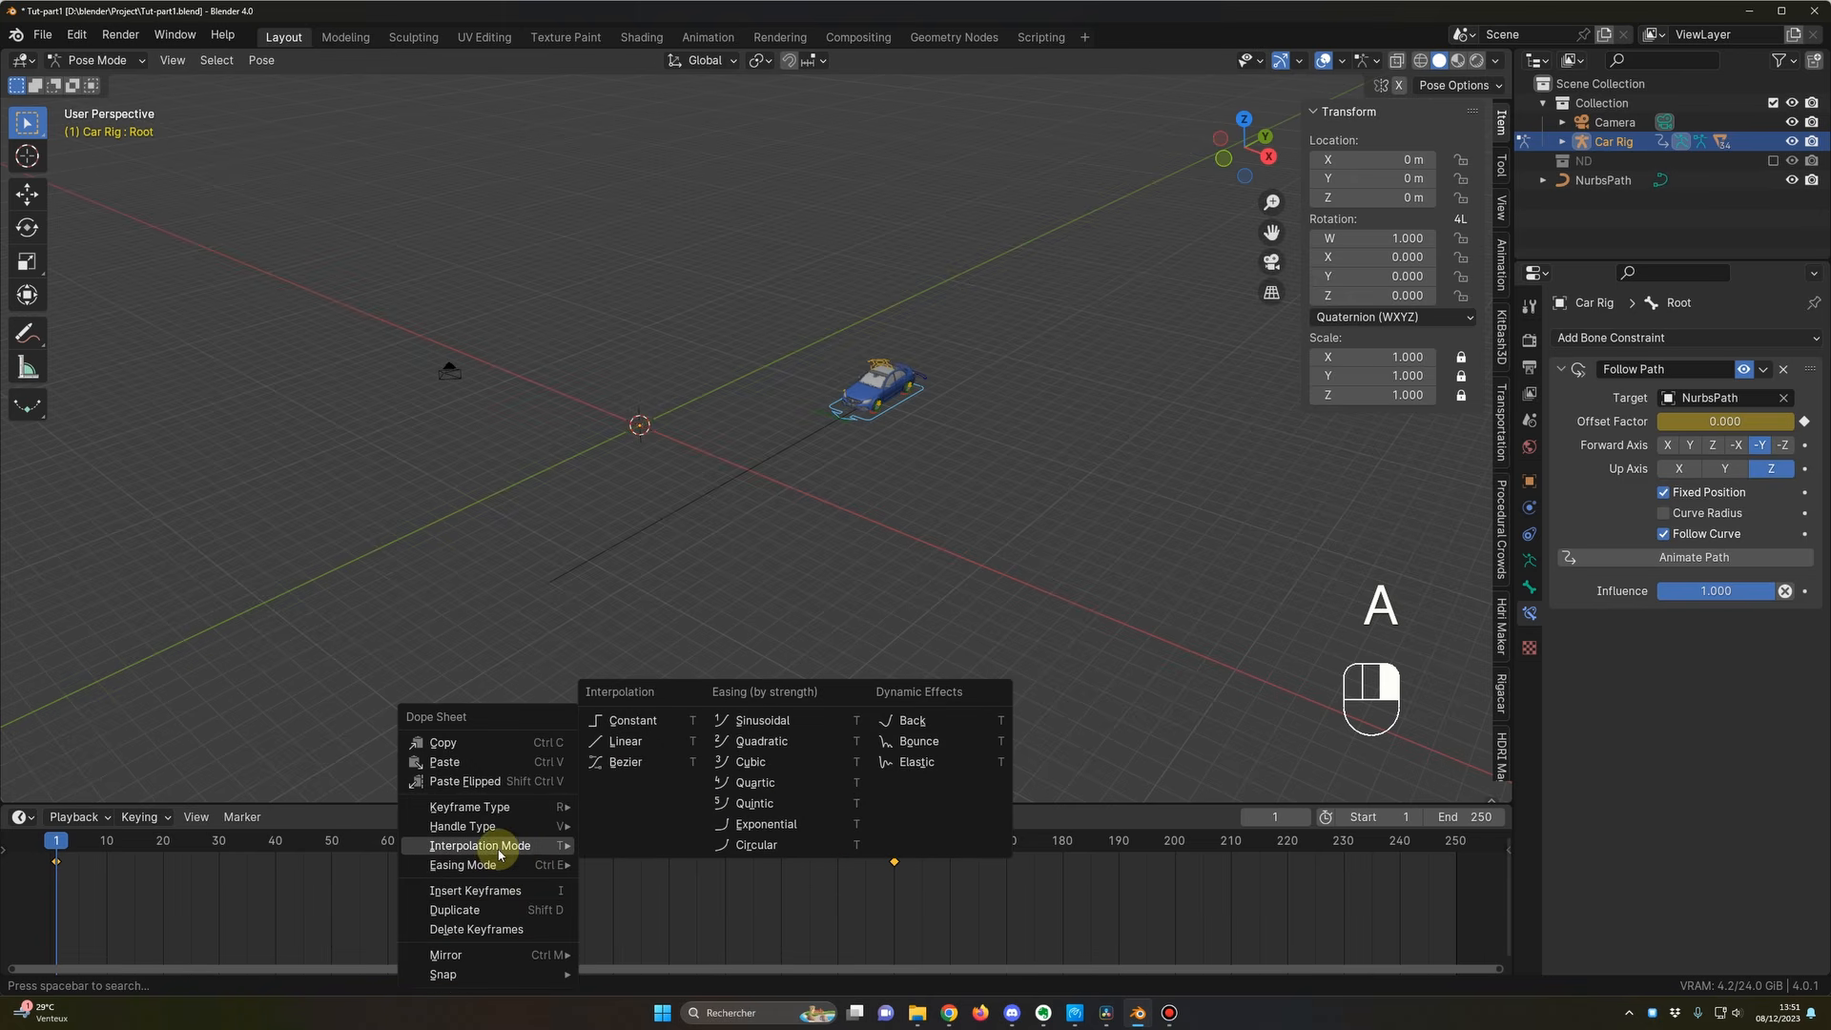
click(620, 751)
click(61, 840)
key(space)
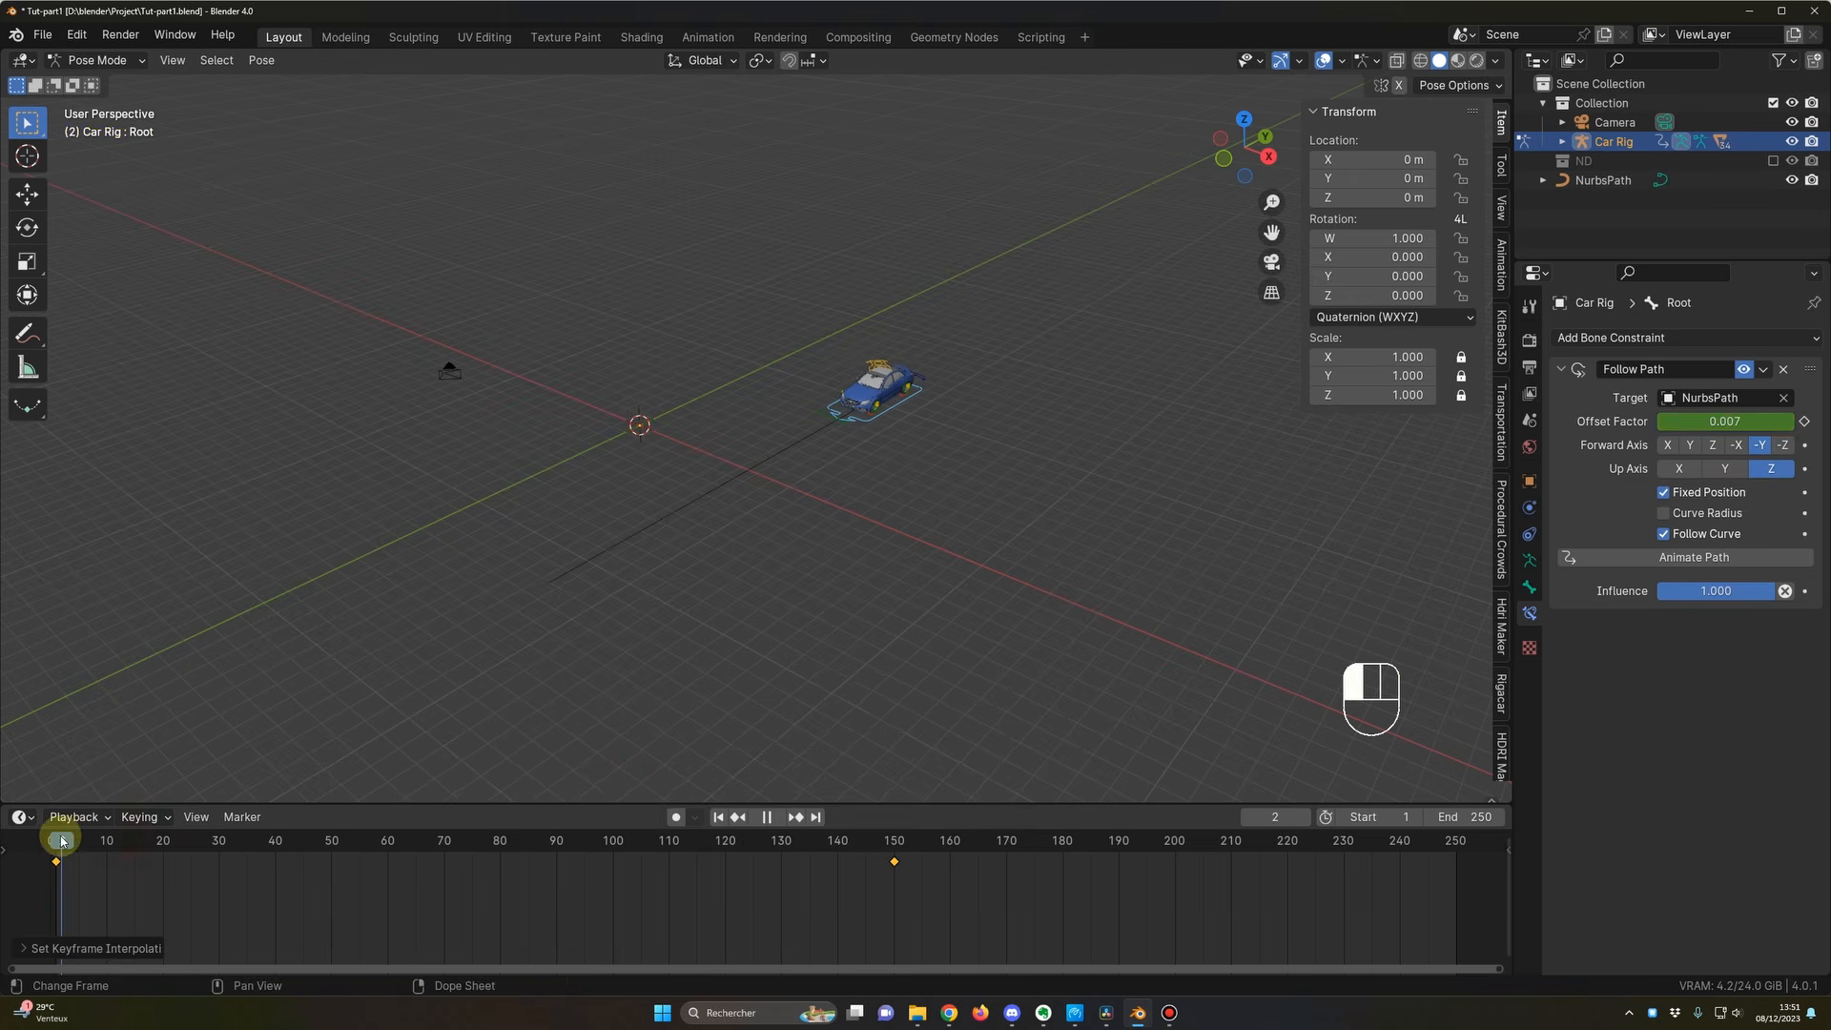
key(space)
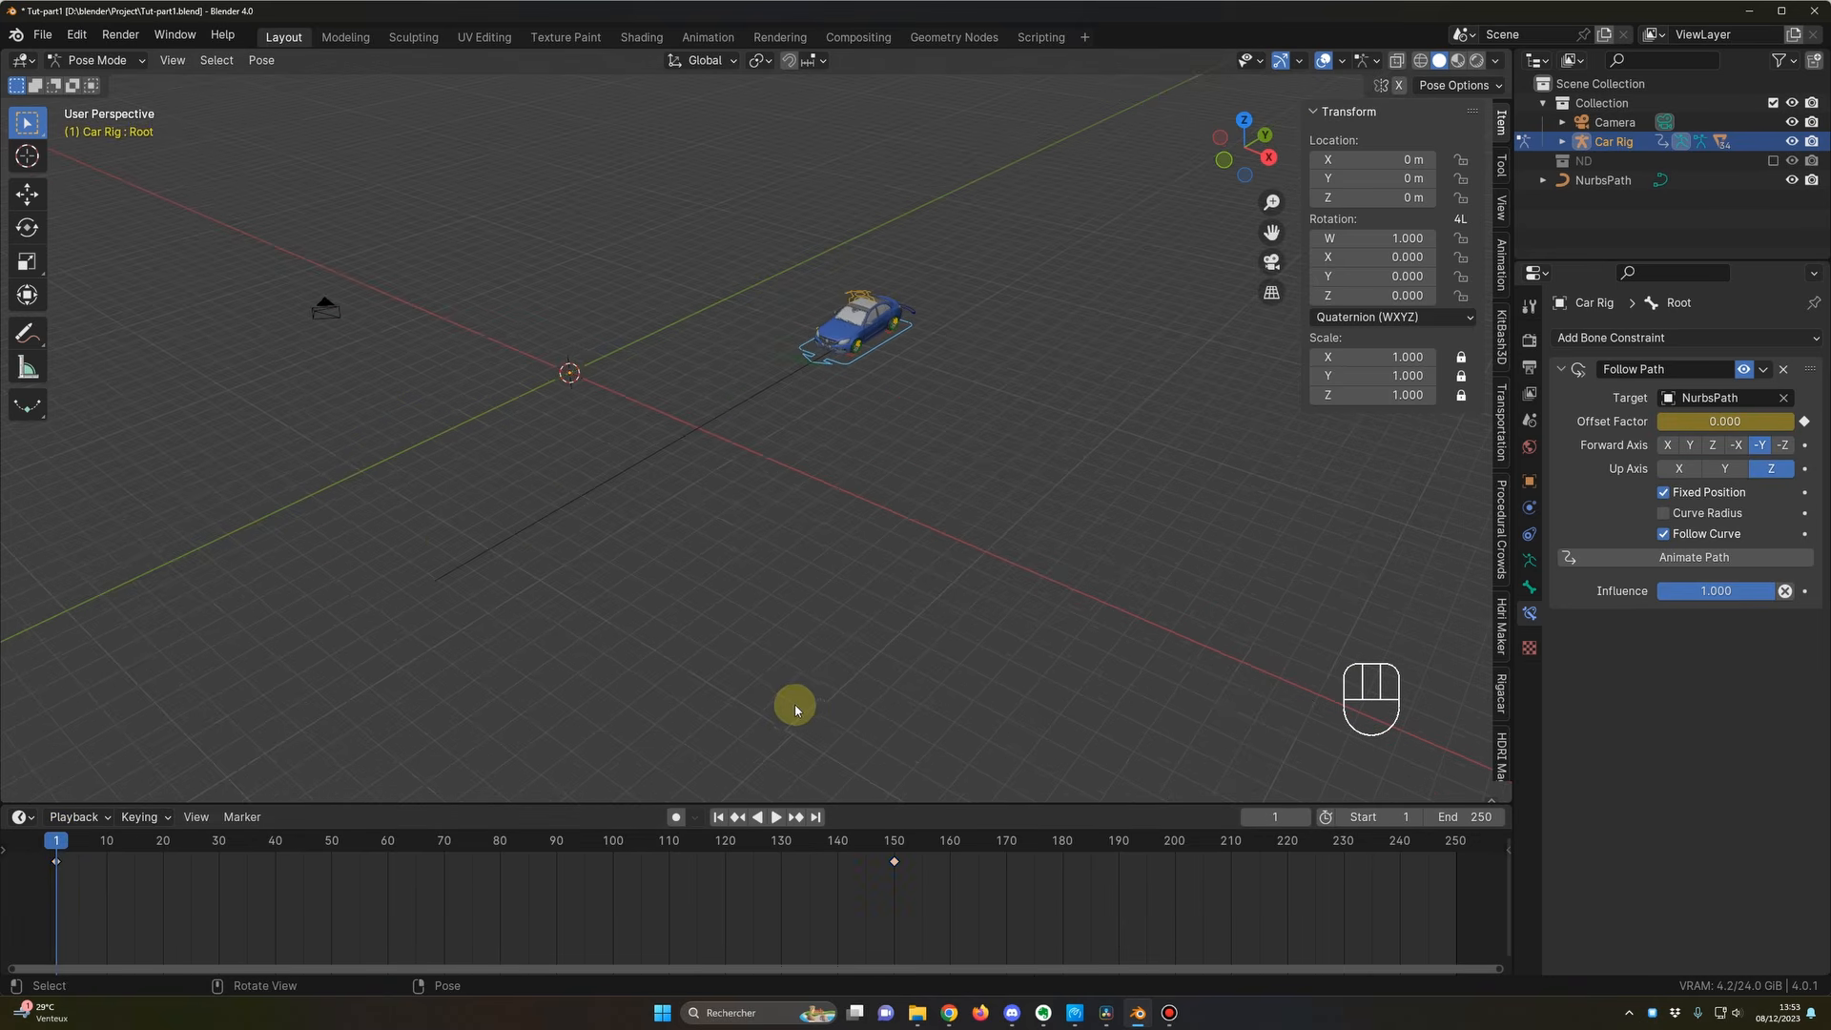
Step: Show the scene's output properties to check the frame rate, and scrub the animation through to frame 23
middle_drag(795, 708, 744, 697)
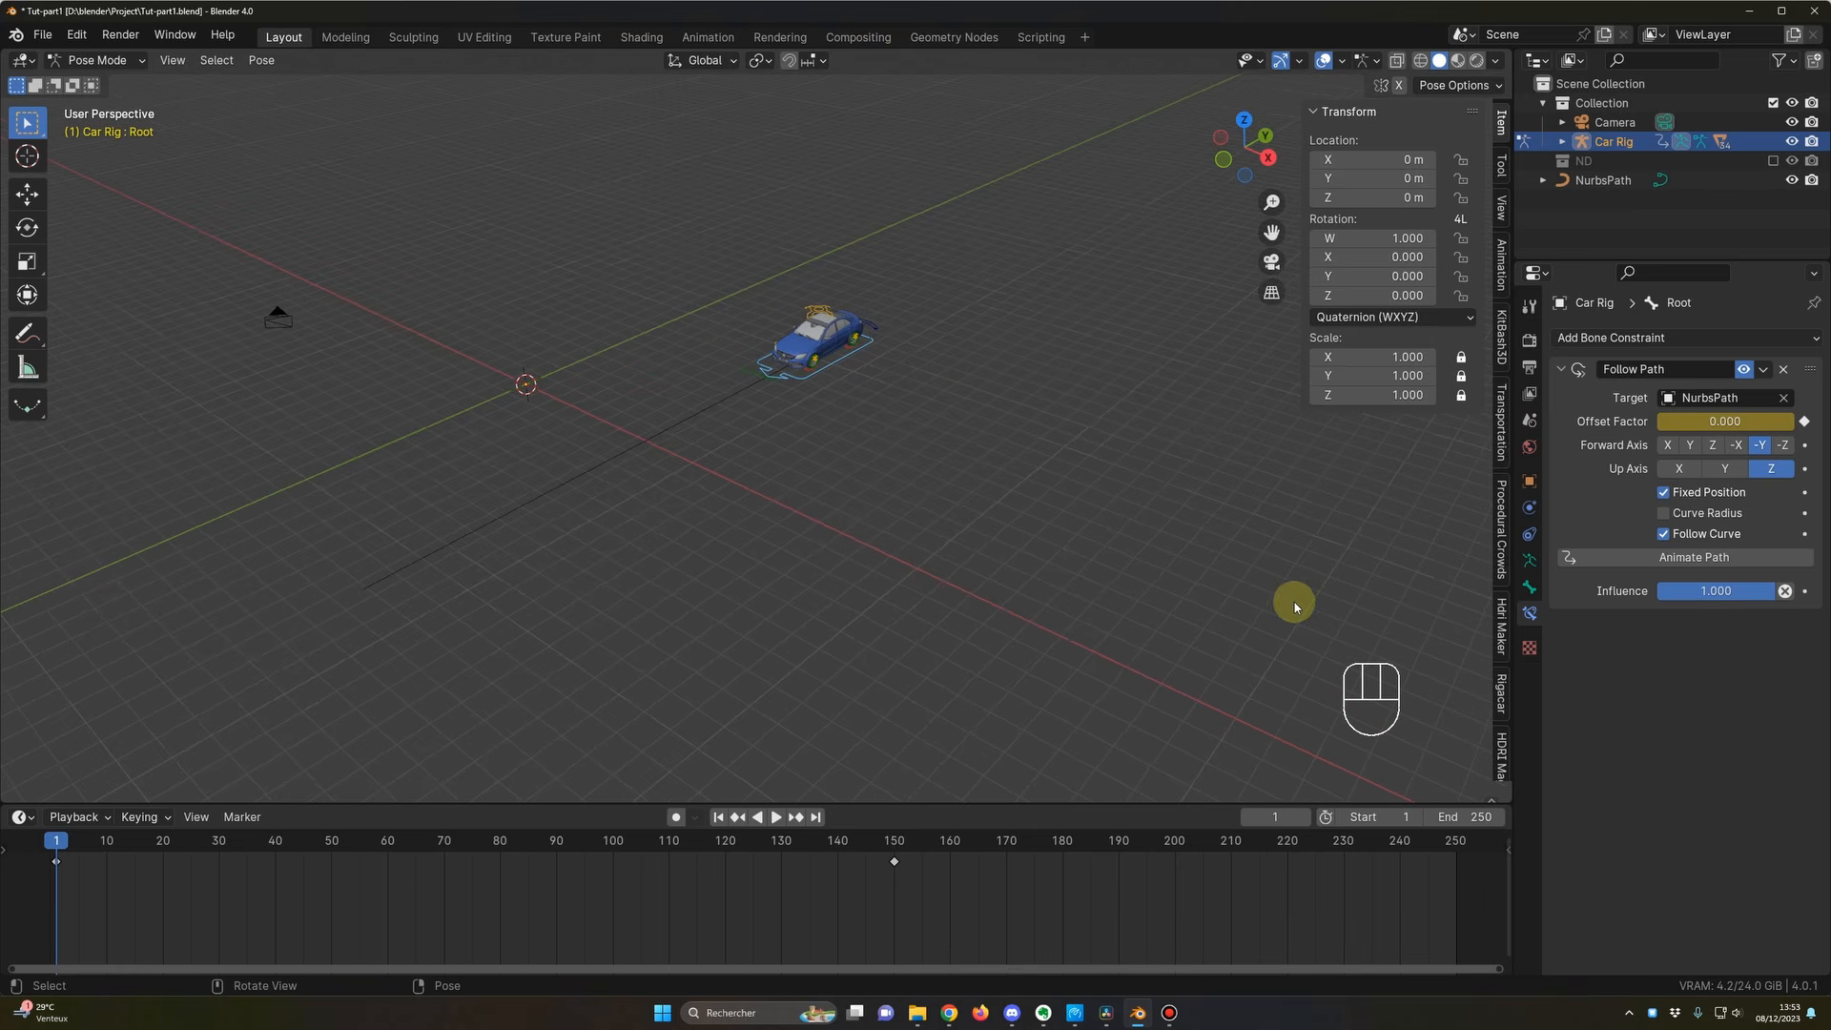
click(1529, 371)
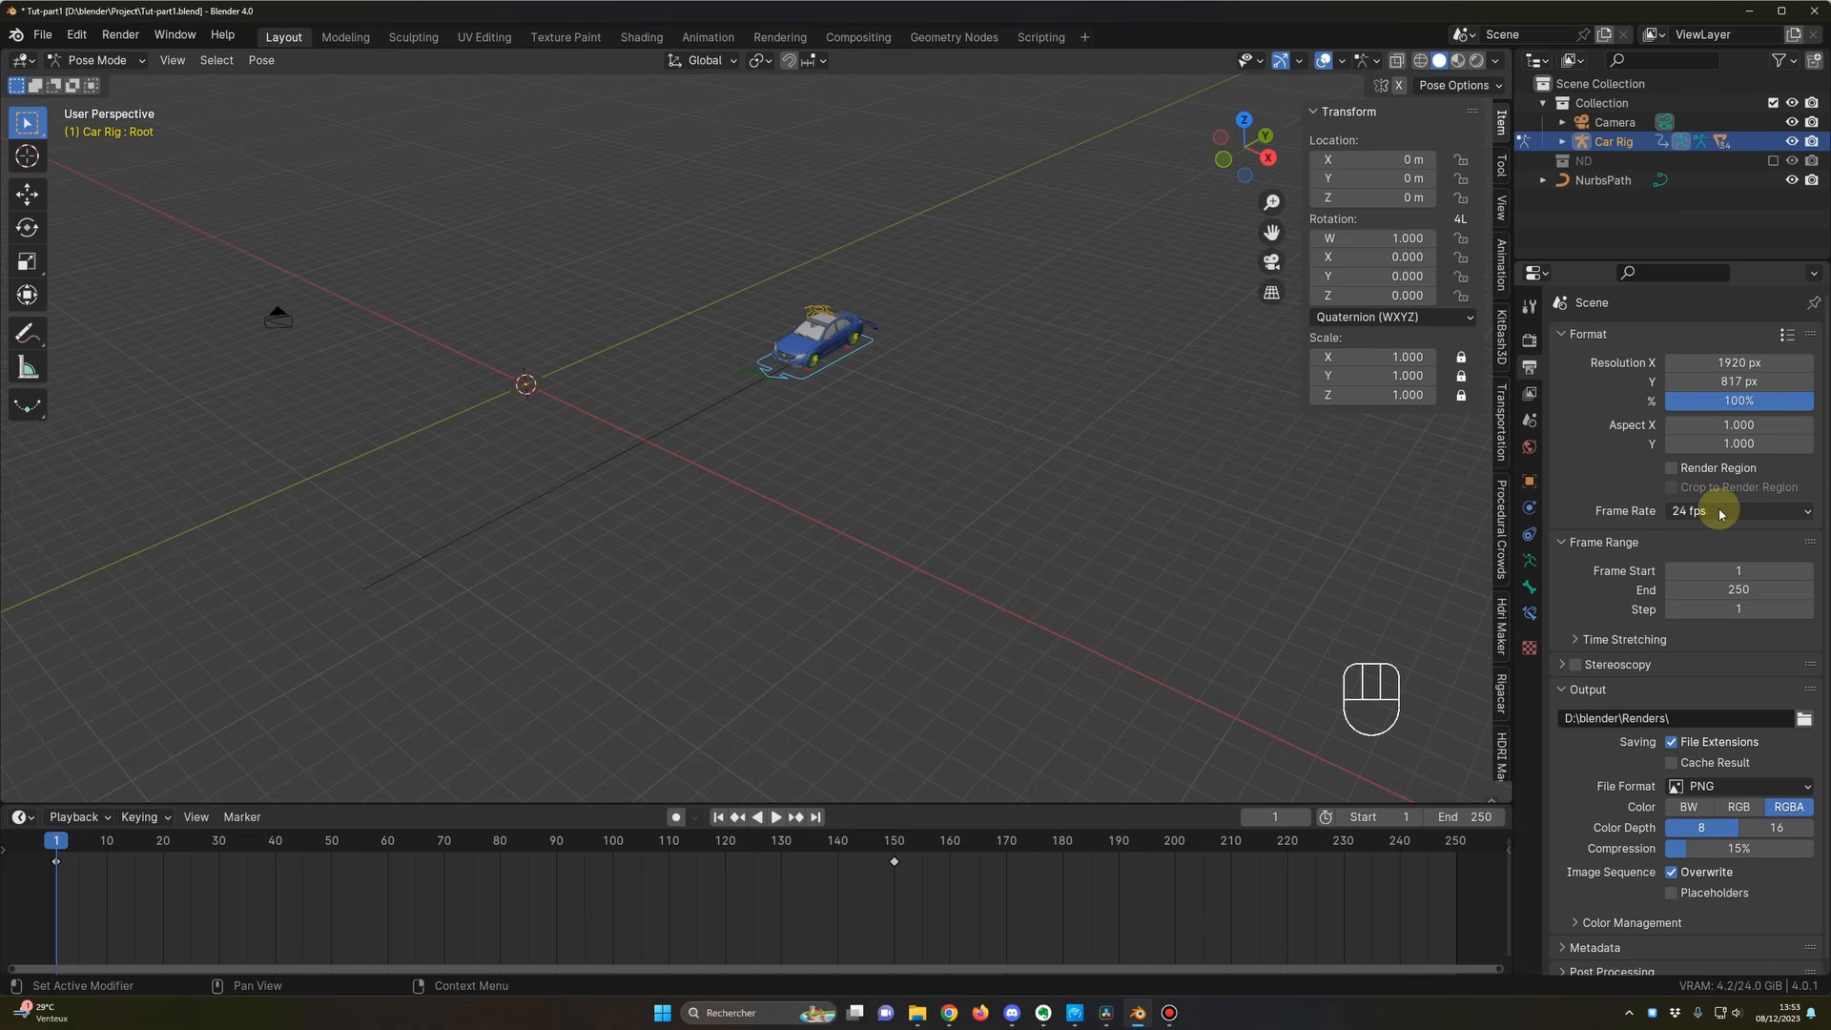
middle_drag(1064, 516, 1071, 517)
key(space)
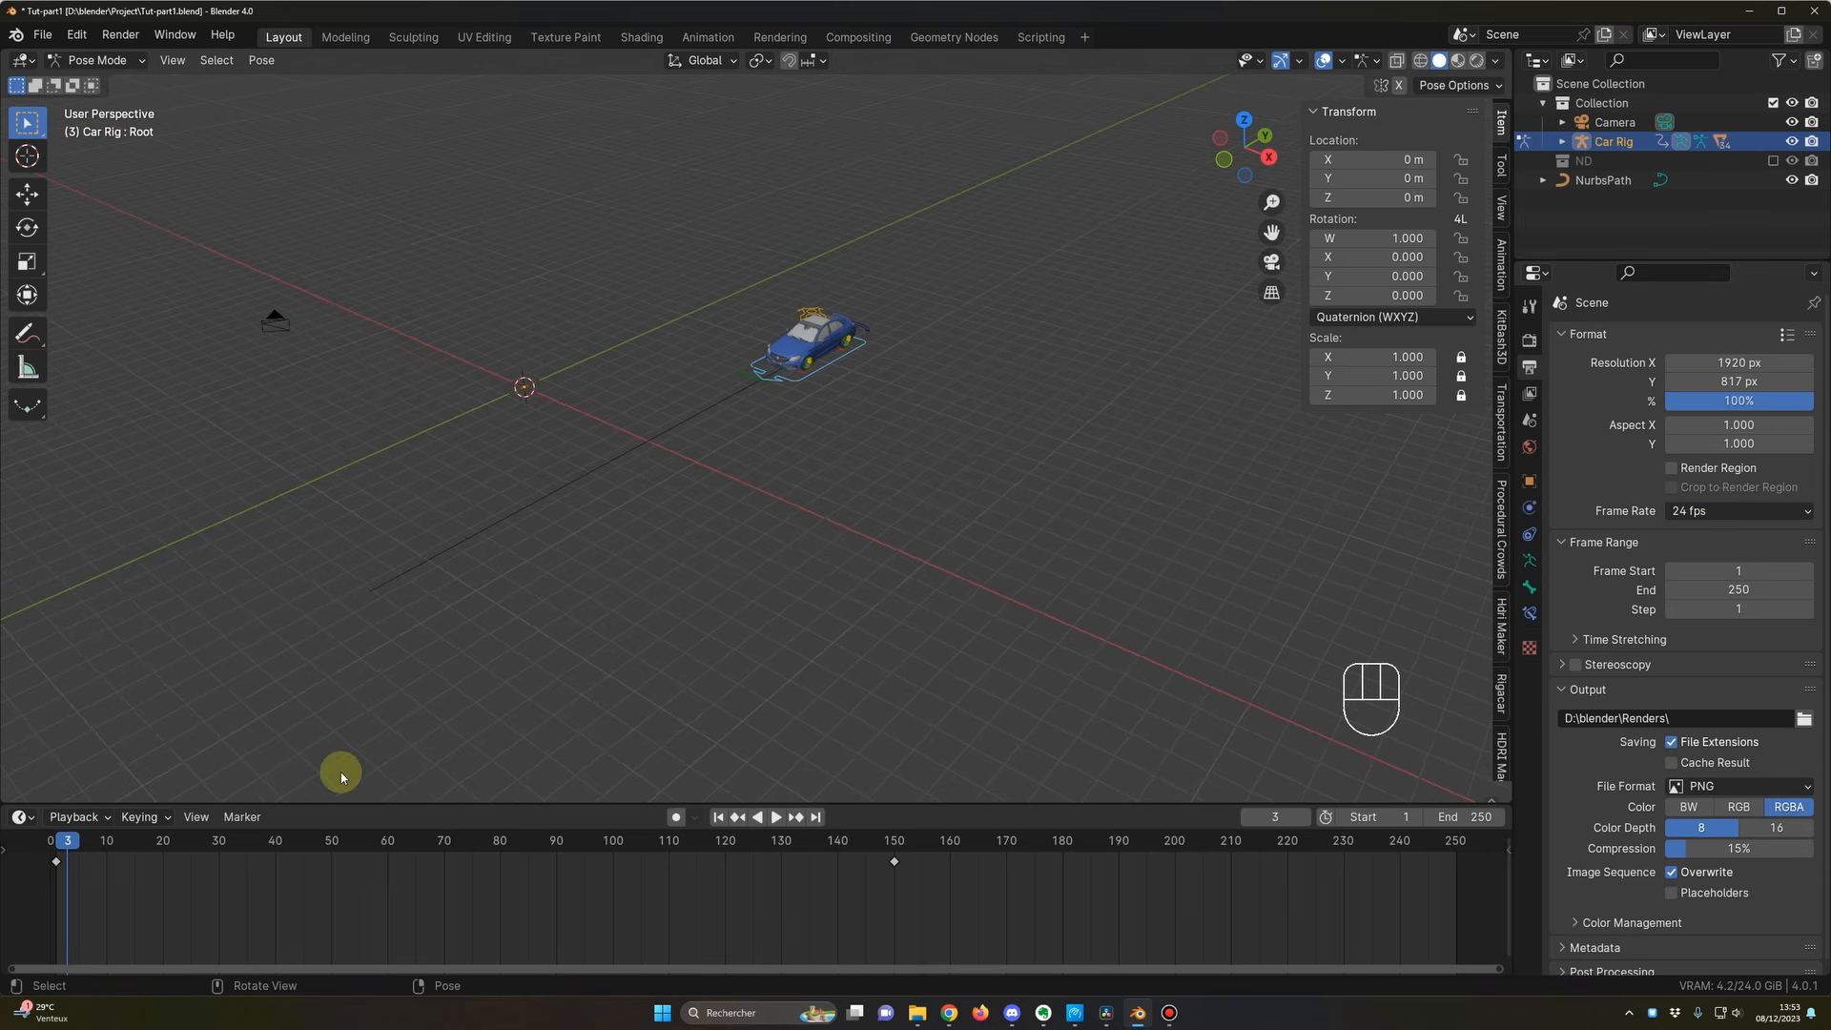
click(80, 843)
drag(80, 844, 180, 852)
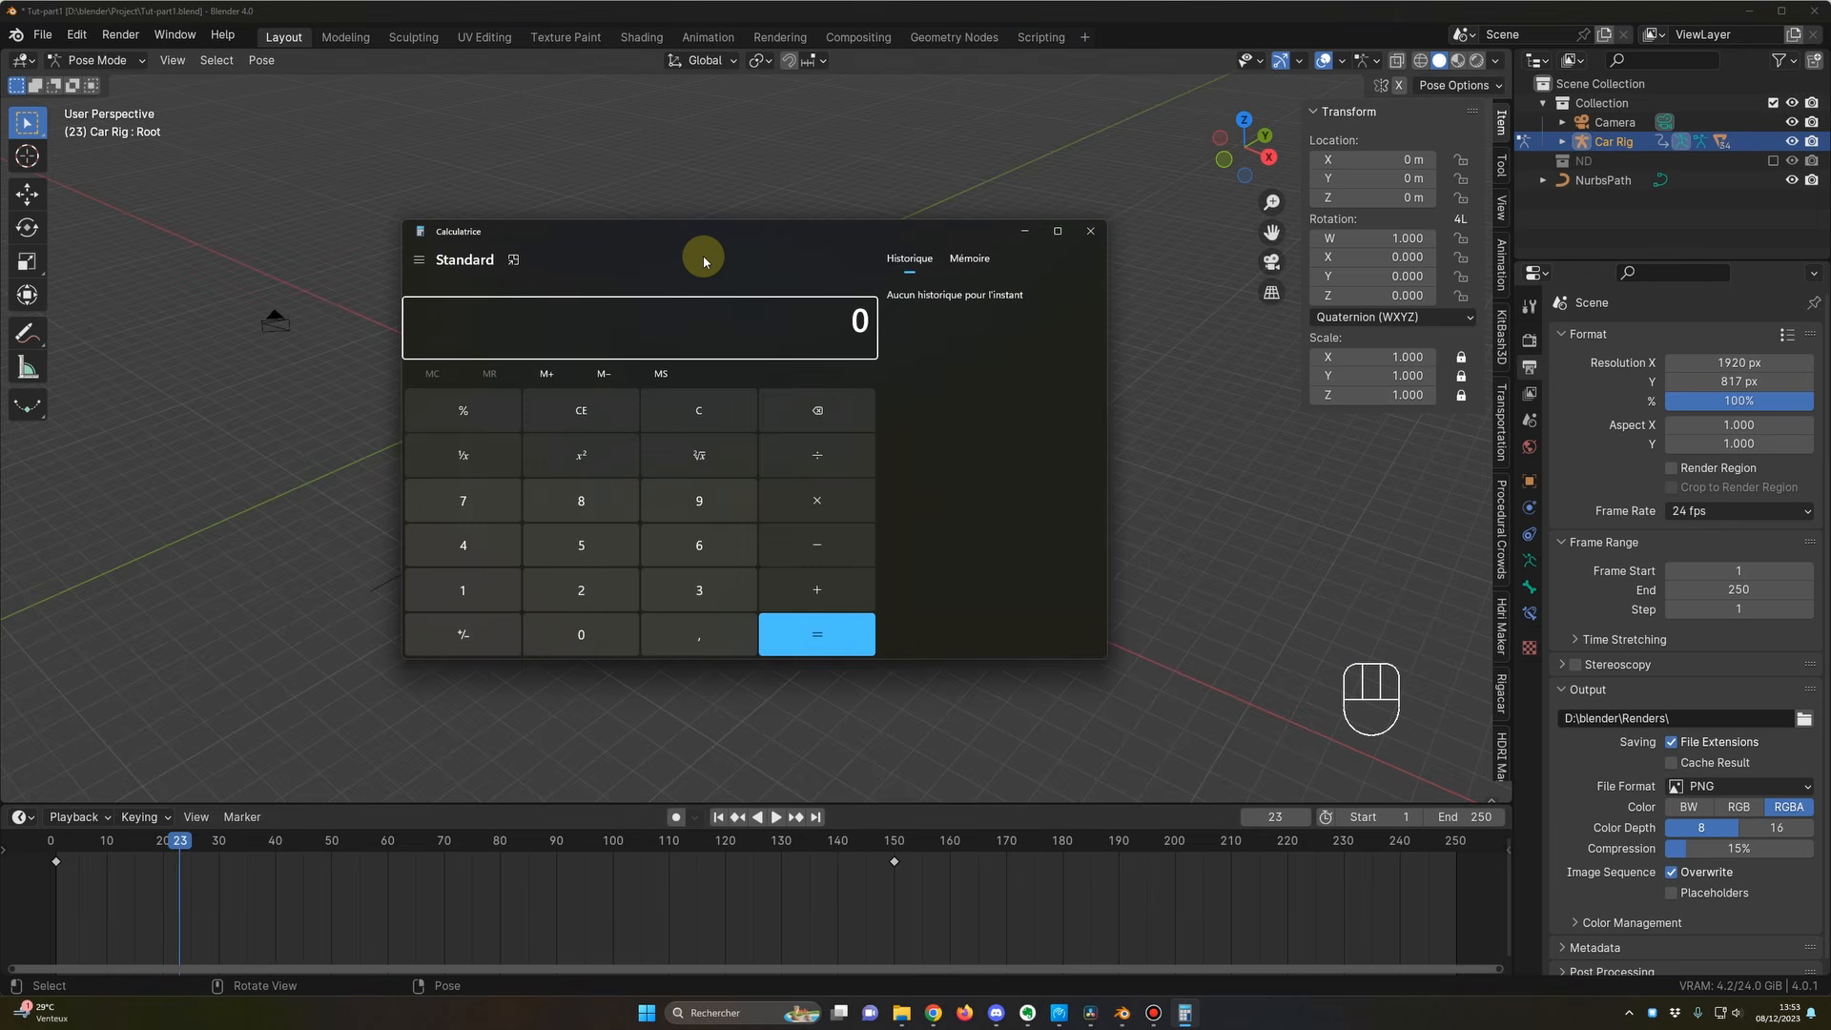
Step: Divide 150 by 24 in the Windows calculator to work out the animation's duration in seconds
text(150)
text(/24)
key(Return)
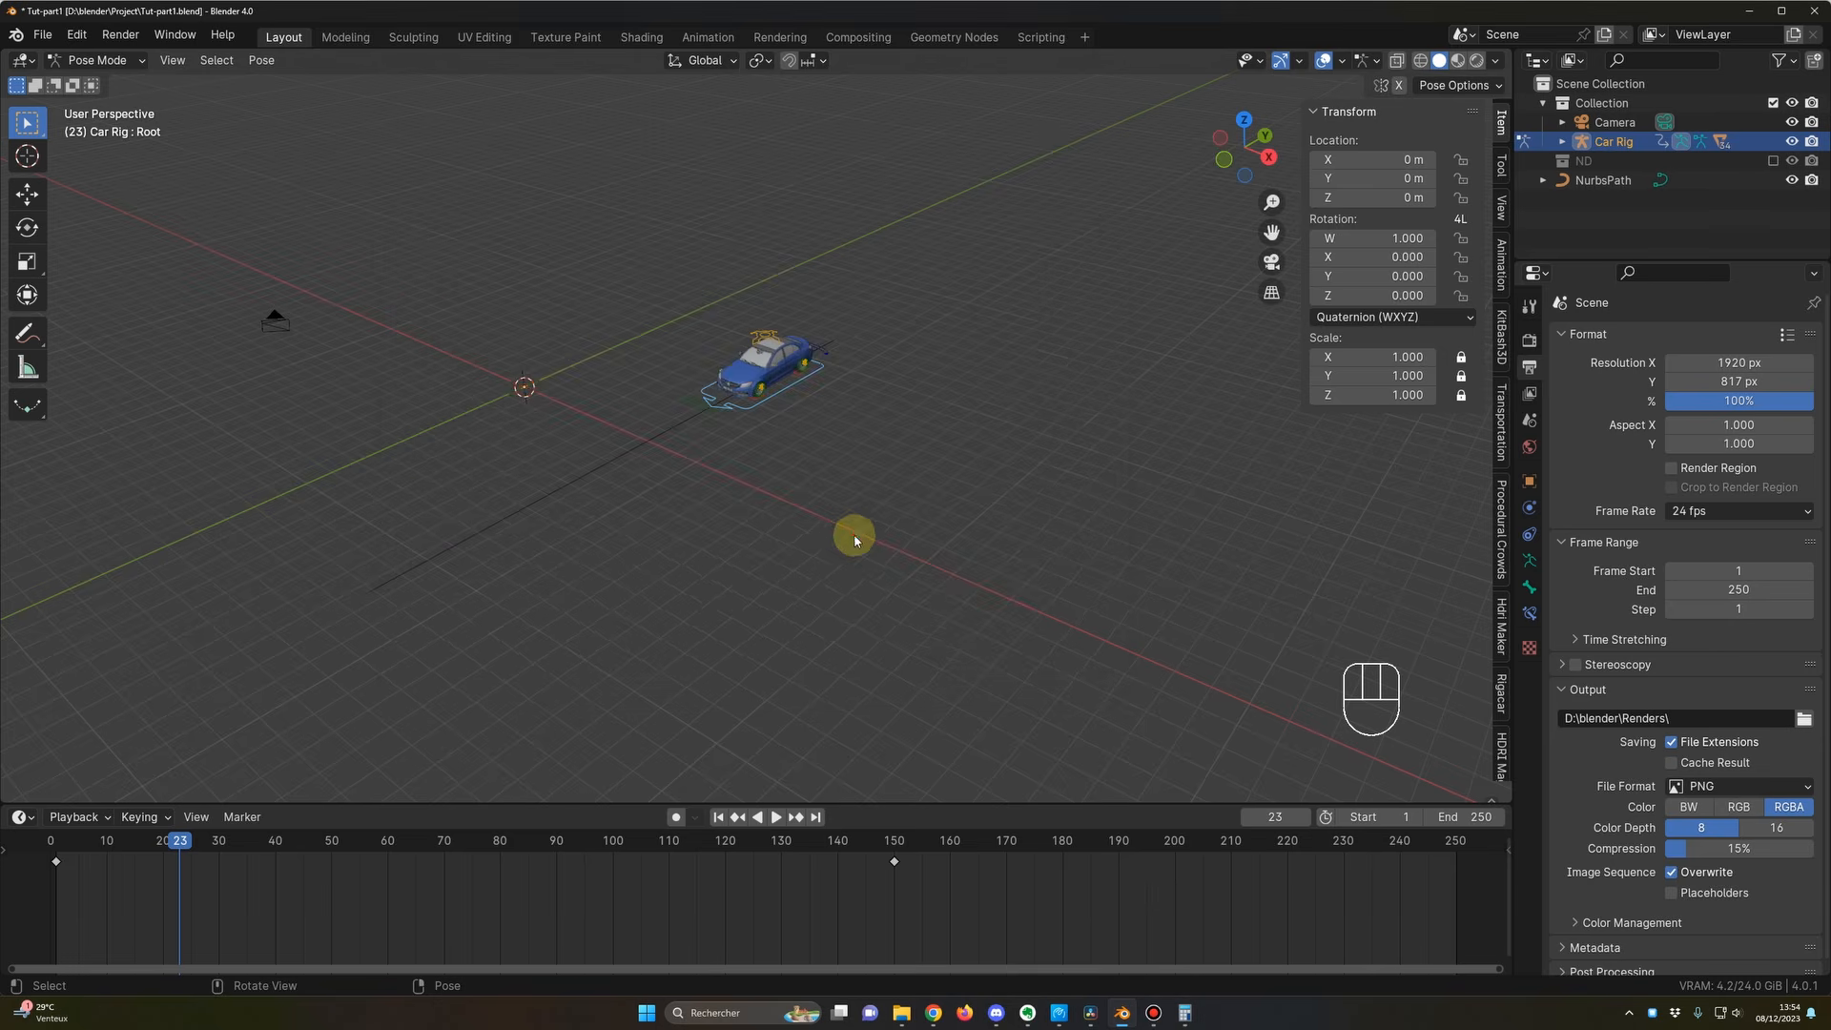
Step: In Blender, move the Root bone's end keyframe to frame 80 and play the animation from frame 1
click(853, 536)
middle_drag(641, 563, 643, 577)
click(776, 402)
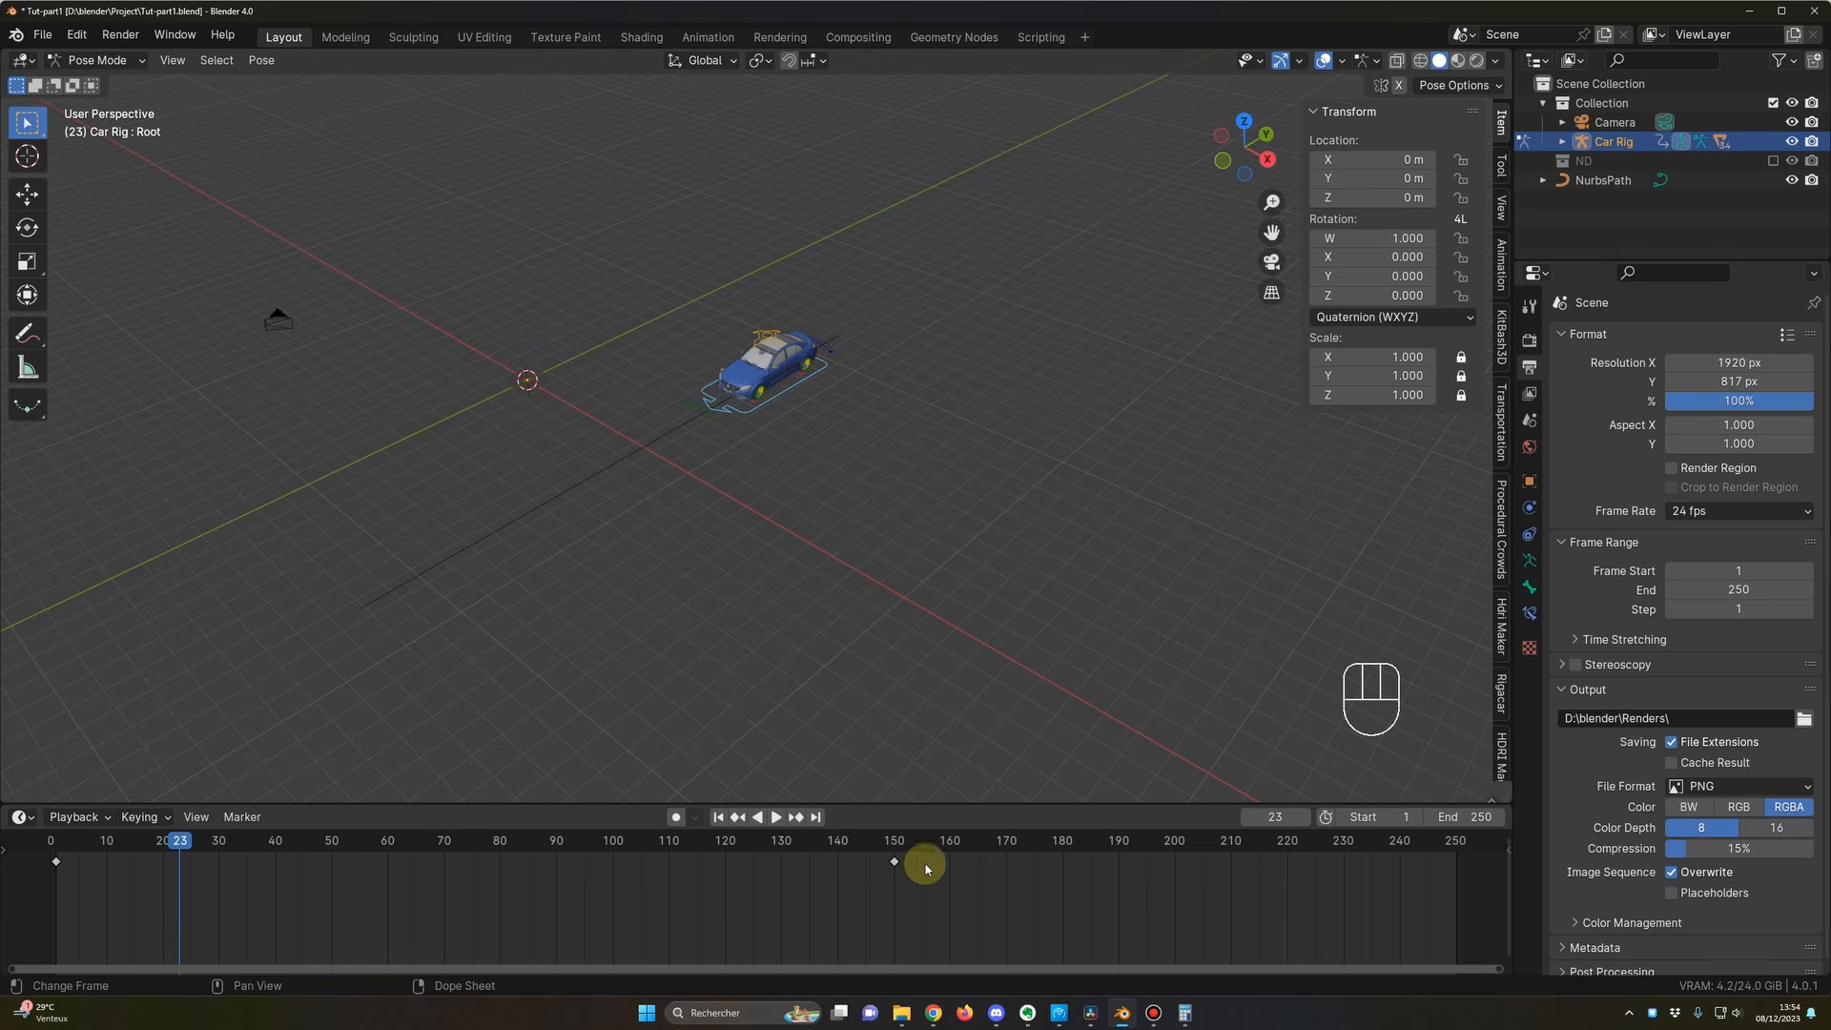
drag(894, 864, 500, 874)
click(497, 874)
drag(167, 841, 57, 852)
key(space)
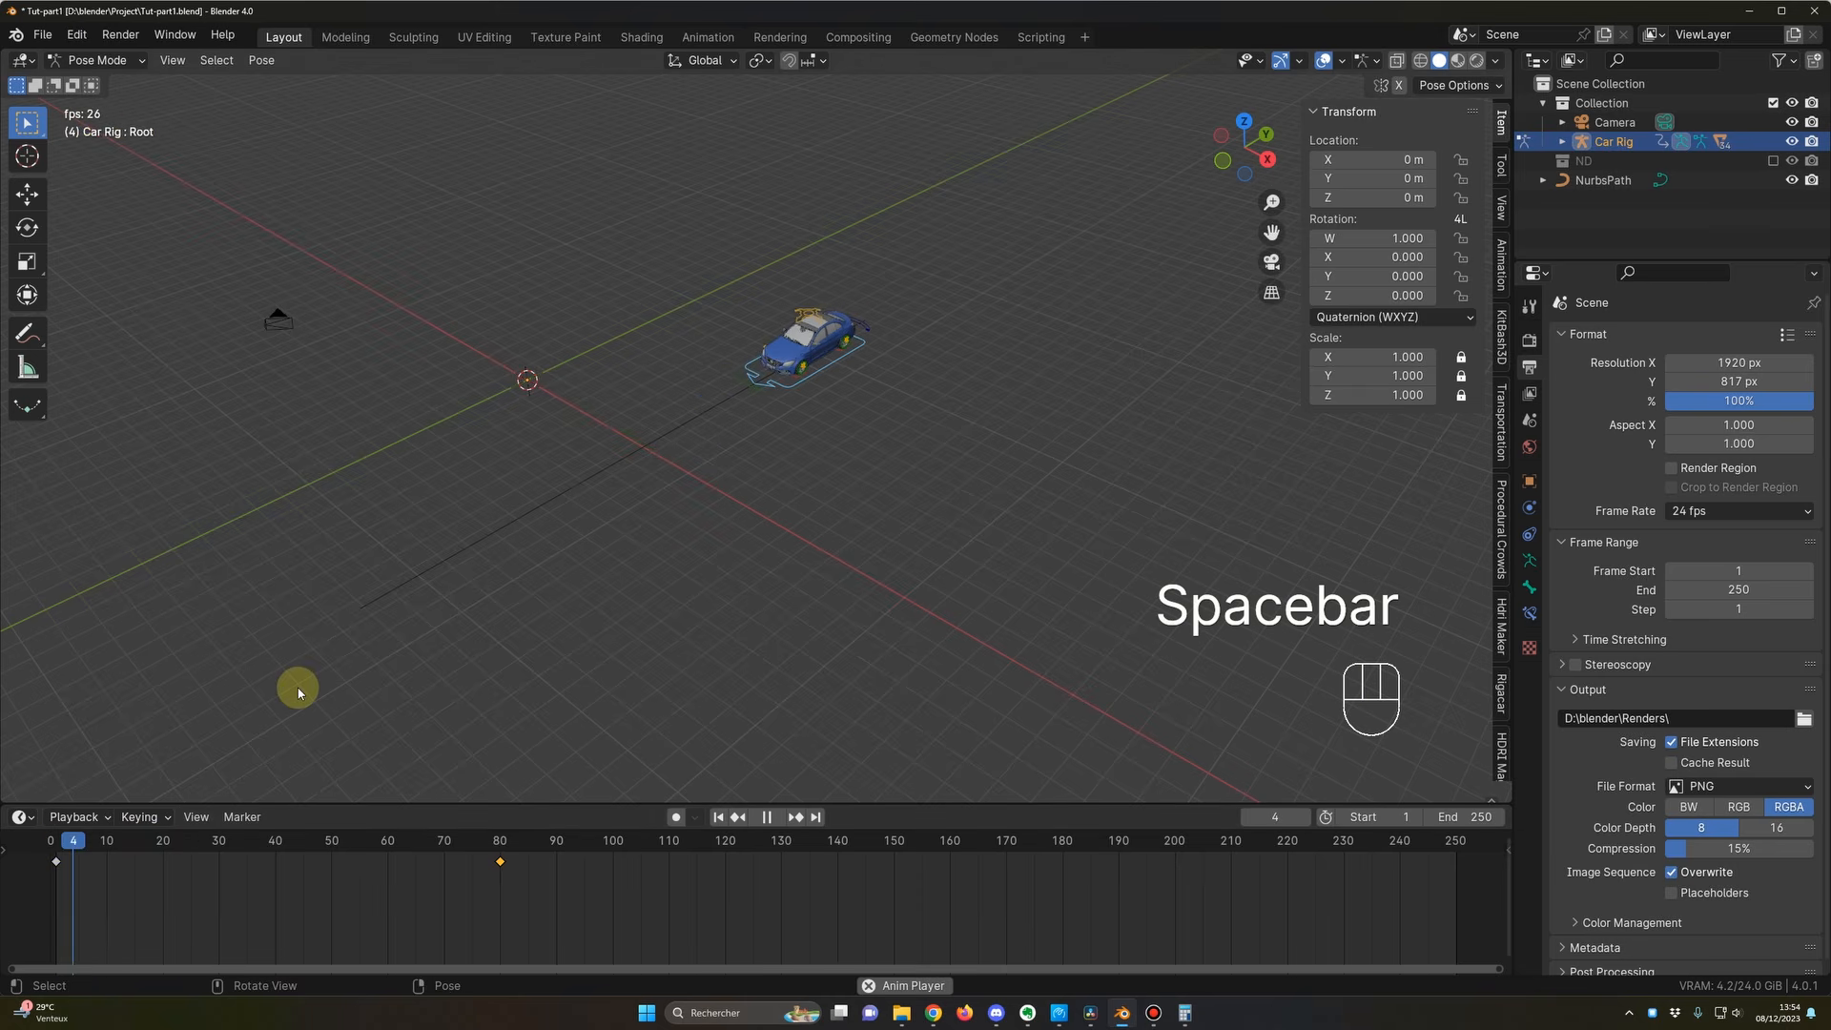
key(Escape)
Step: Move the Root bone's end keyframe to frame 200 and play back the animation to judge the car's speed
drag(500, 861, 1177, 876)
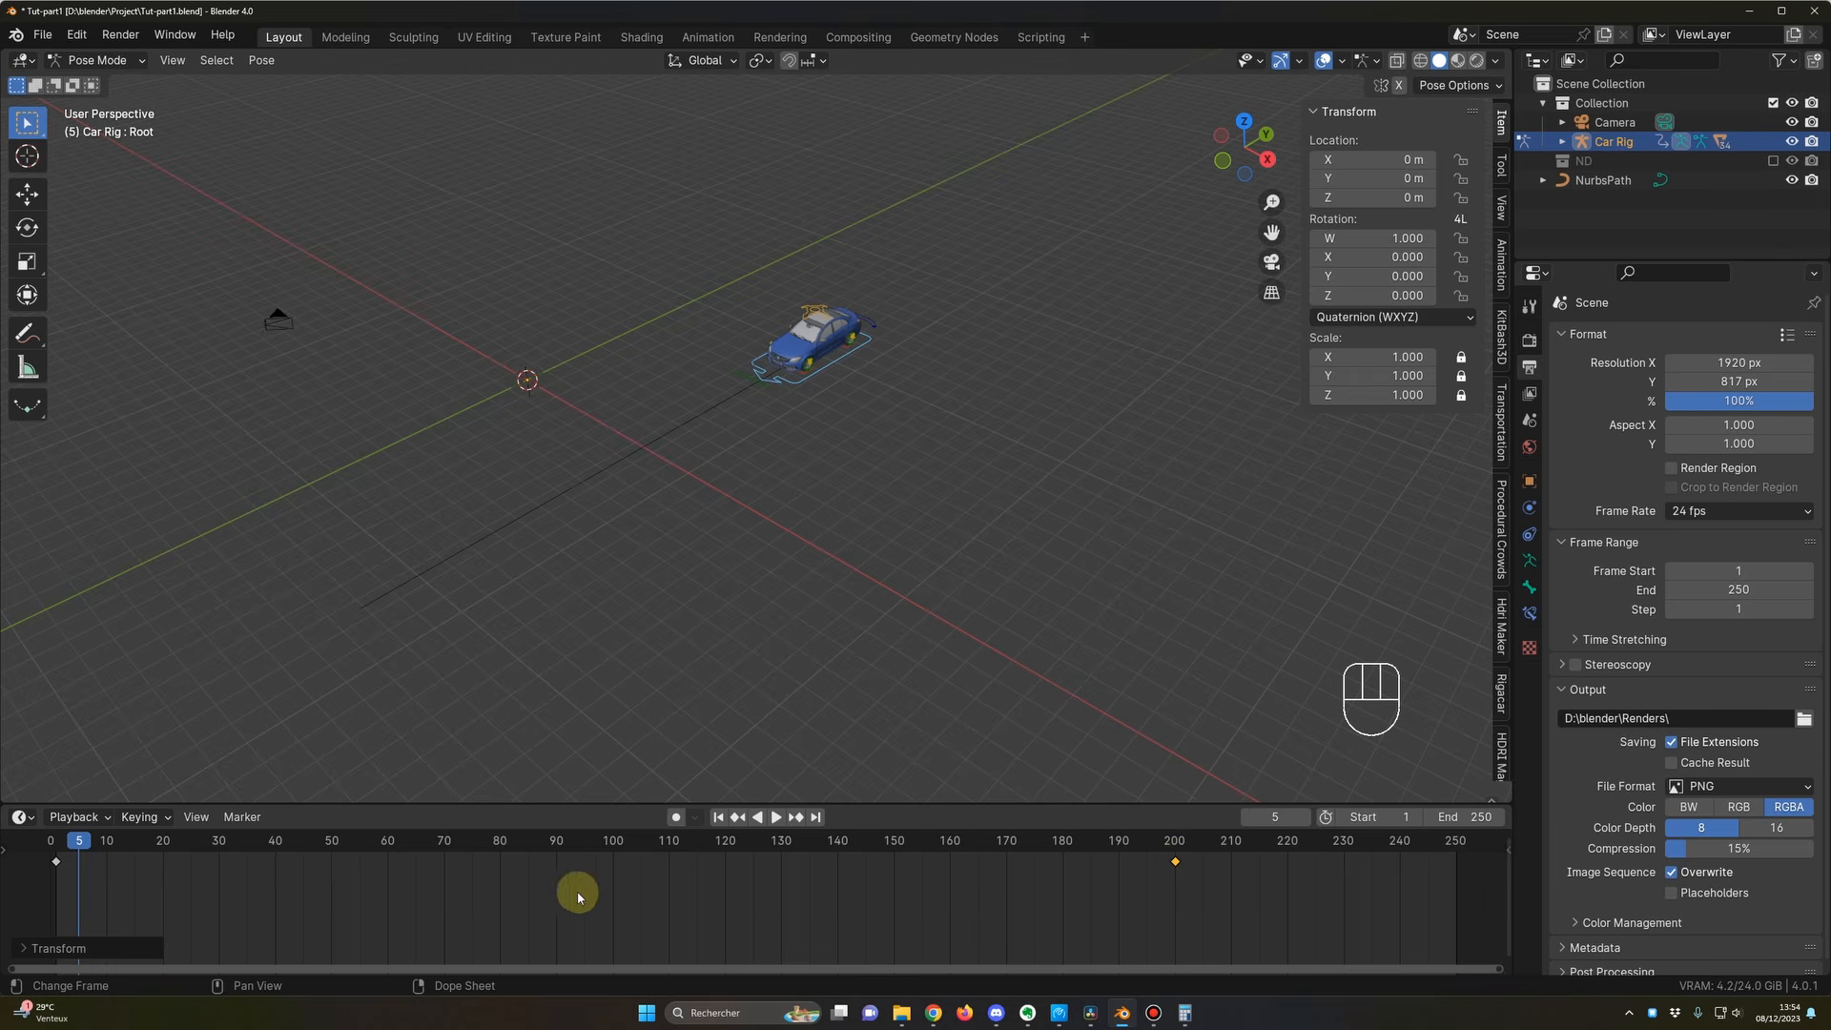
key(space)
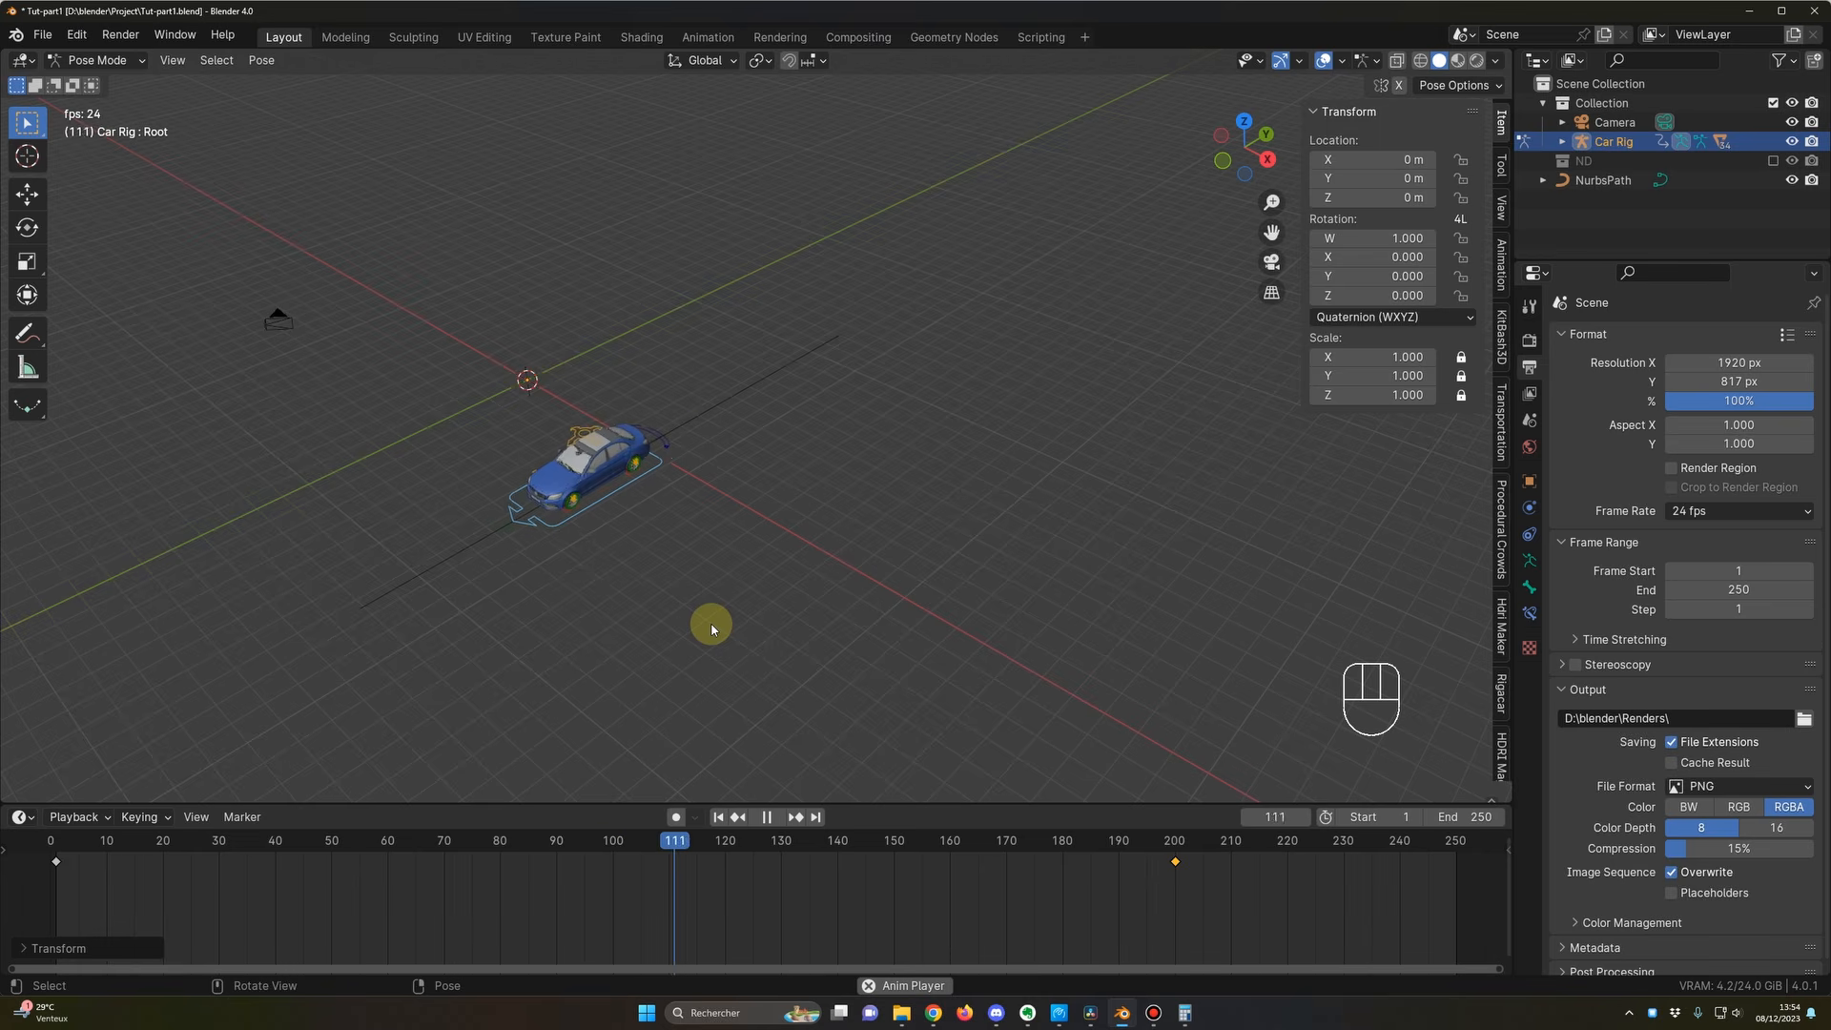
key(space)
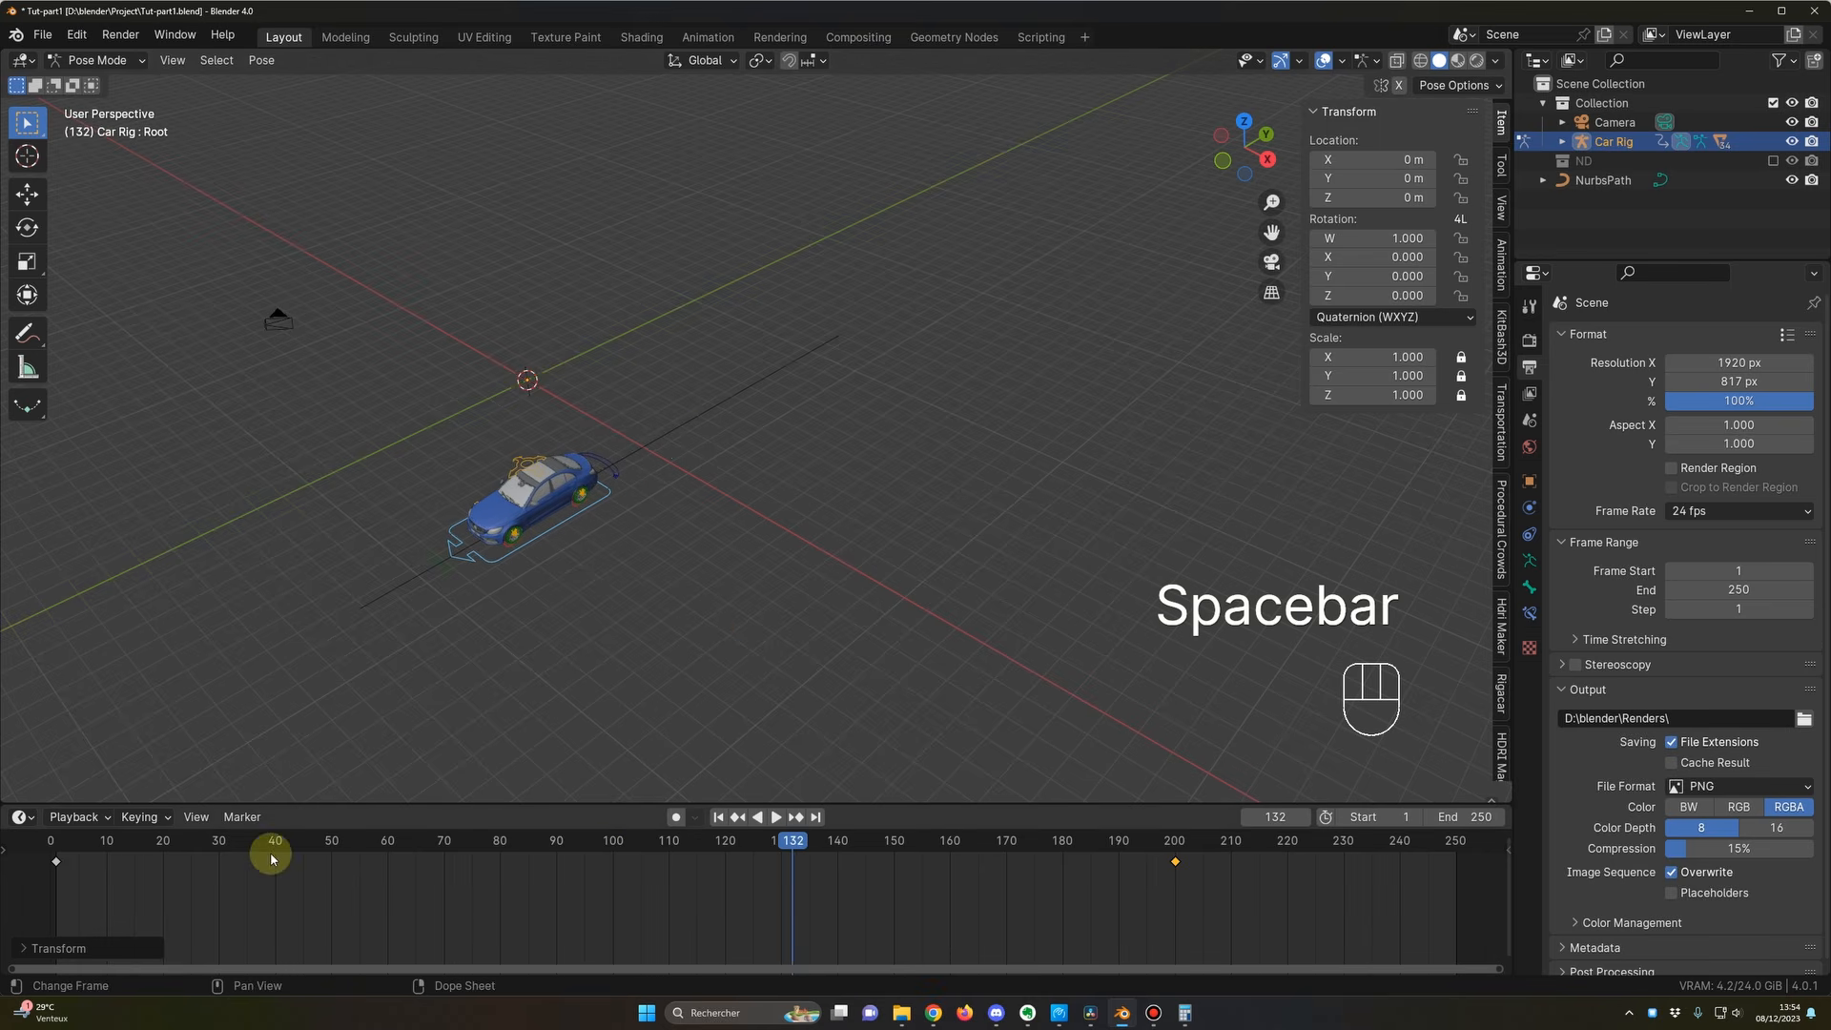
click(122, 844)
key(space)
key(space)
shift+middle_drag(736, 499, 849, 510)
middle_drag(827, 436, 777, 510)
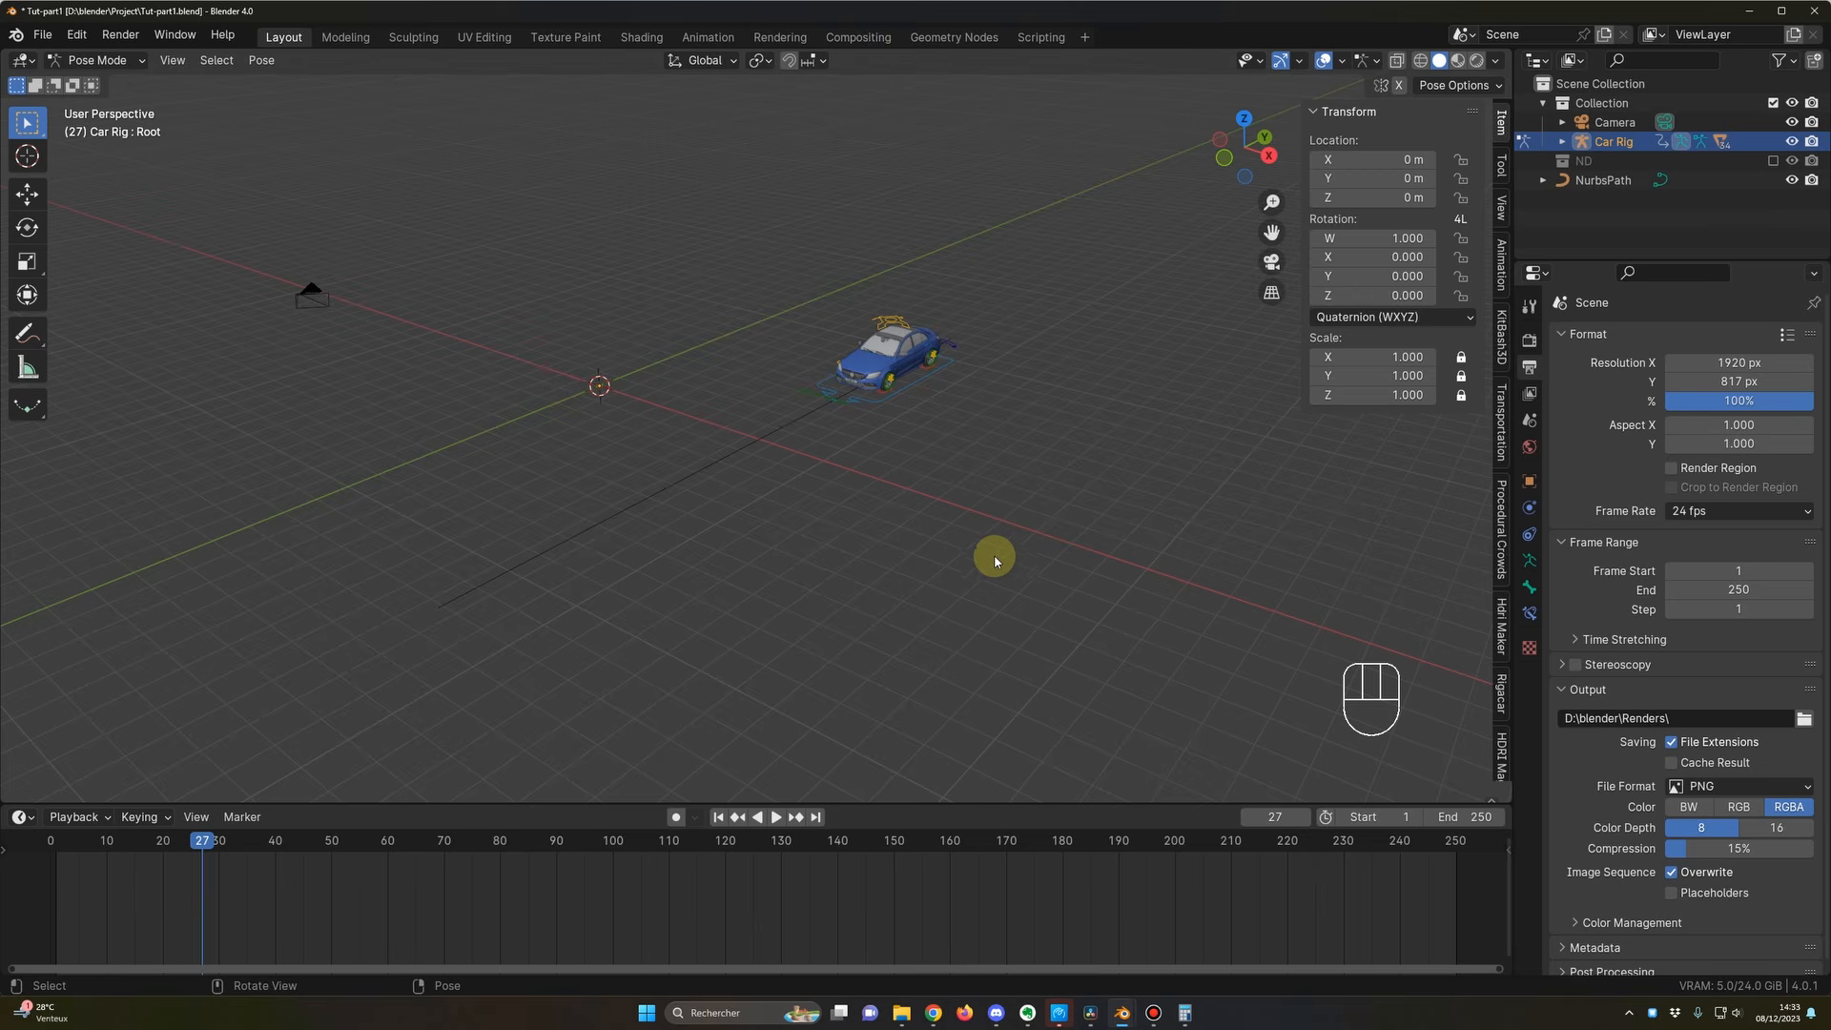
Step: Switch to Object Mode, select the NurbsPath curve and set its Y dimension to 200 m
middle_drag(995, 561, 967, 563)
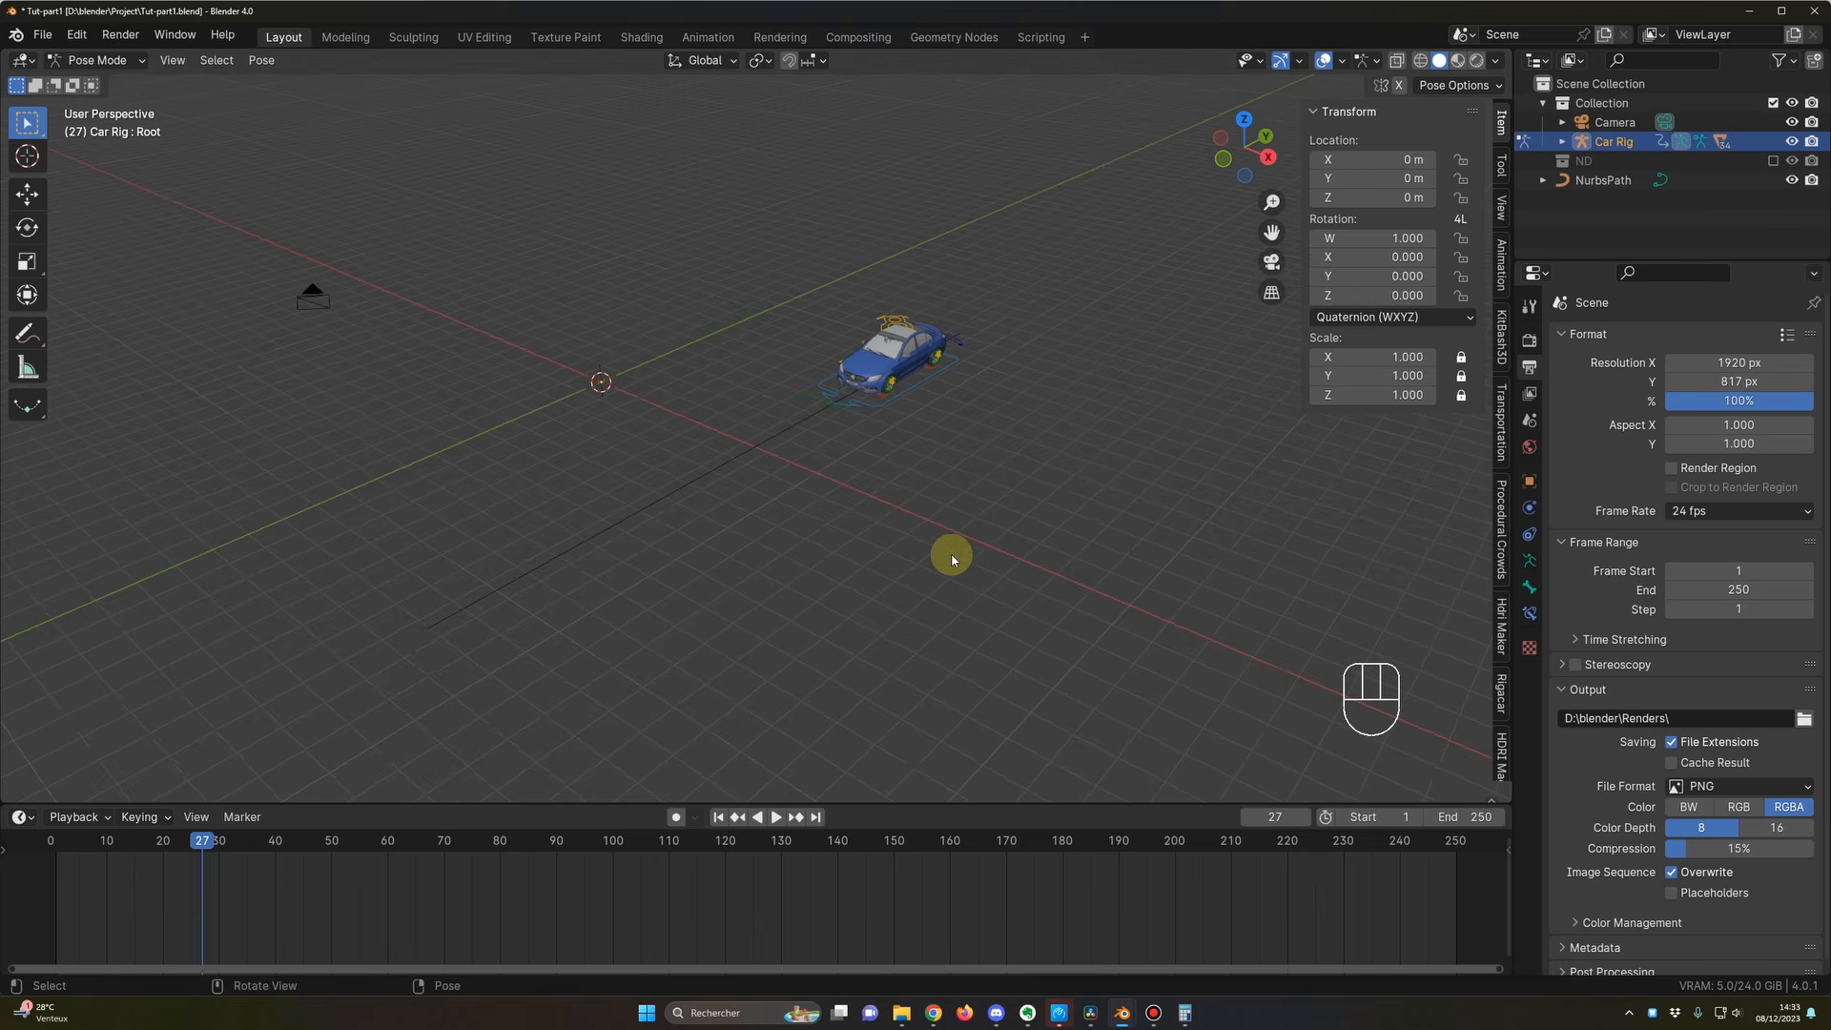
click(105, 62)
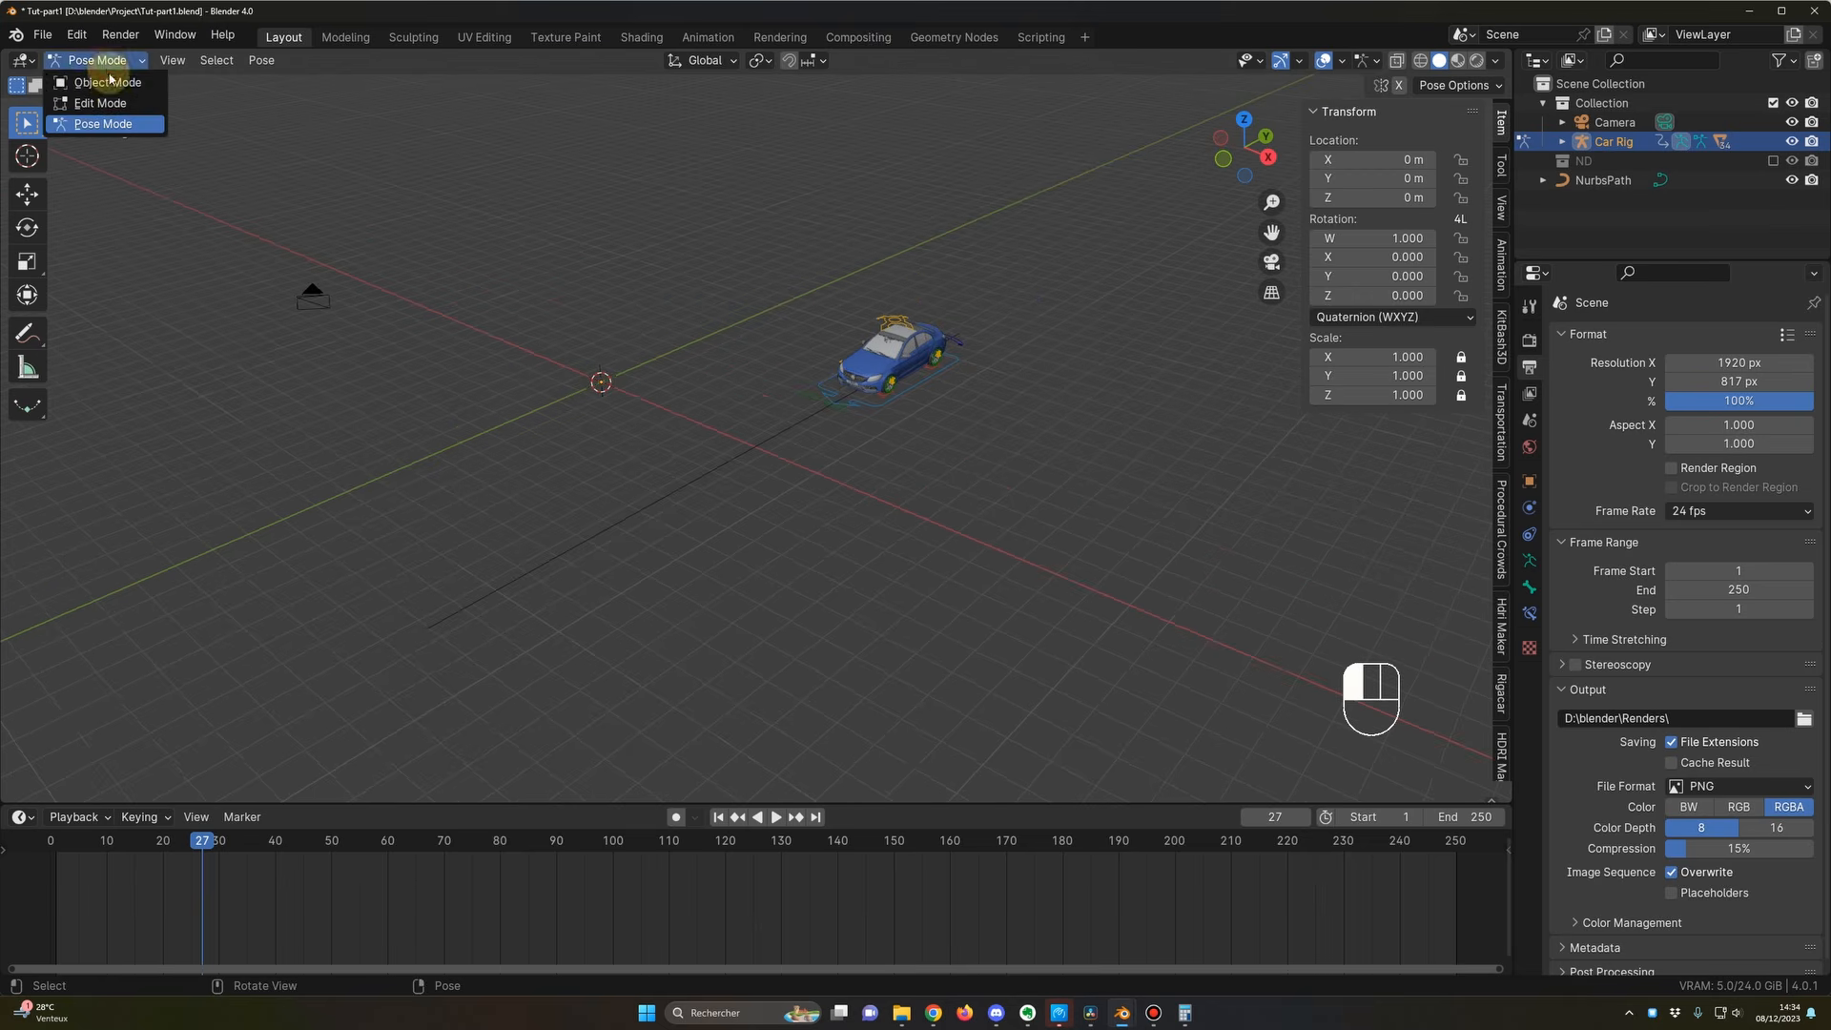
click(107, 83)
middle_drag(792, 458, 1001, 506)
click(748, 472)
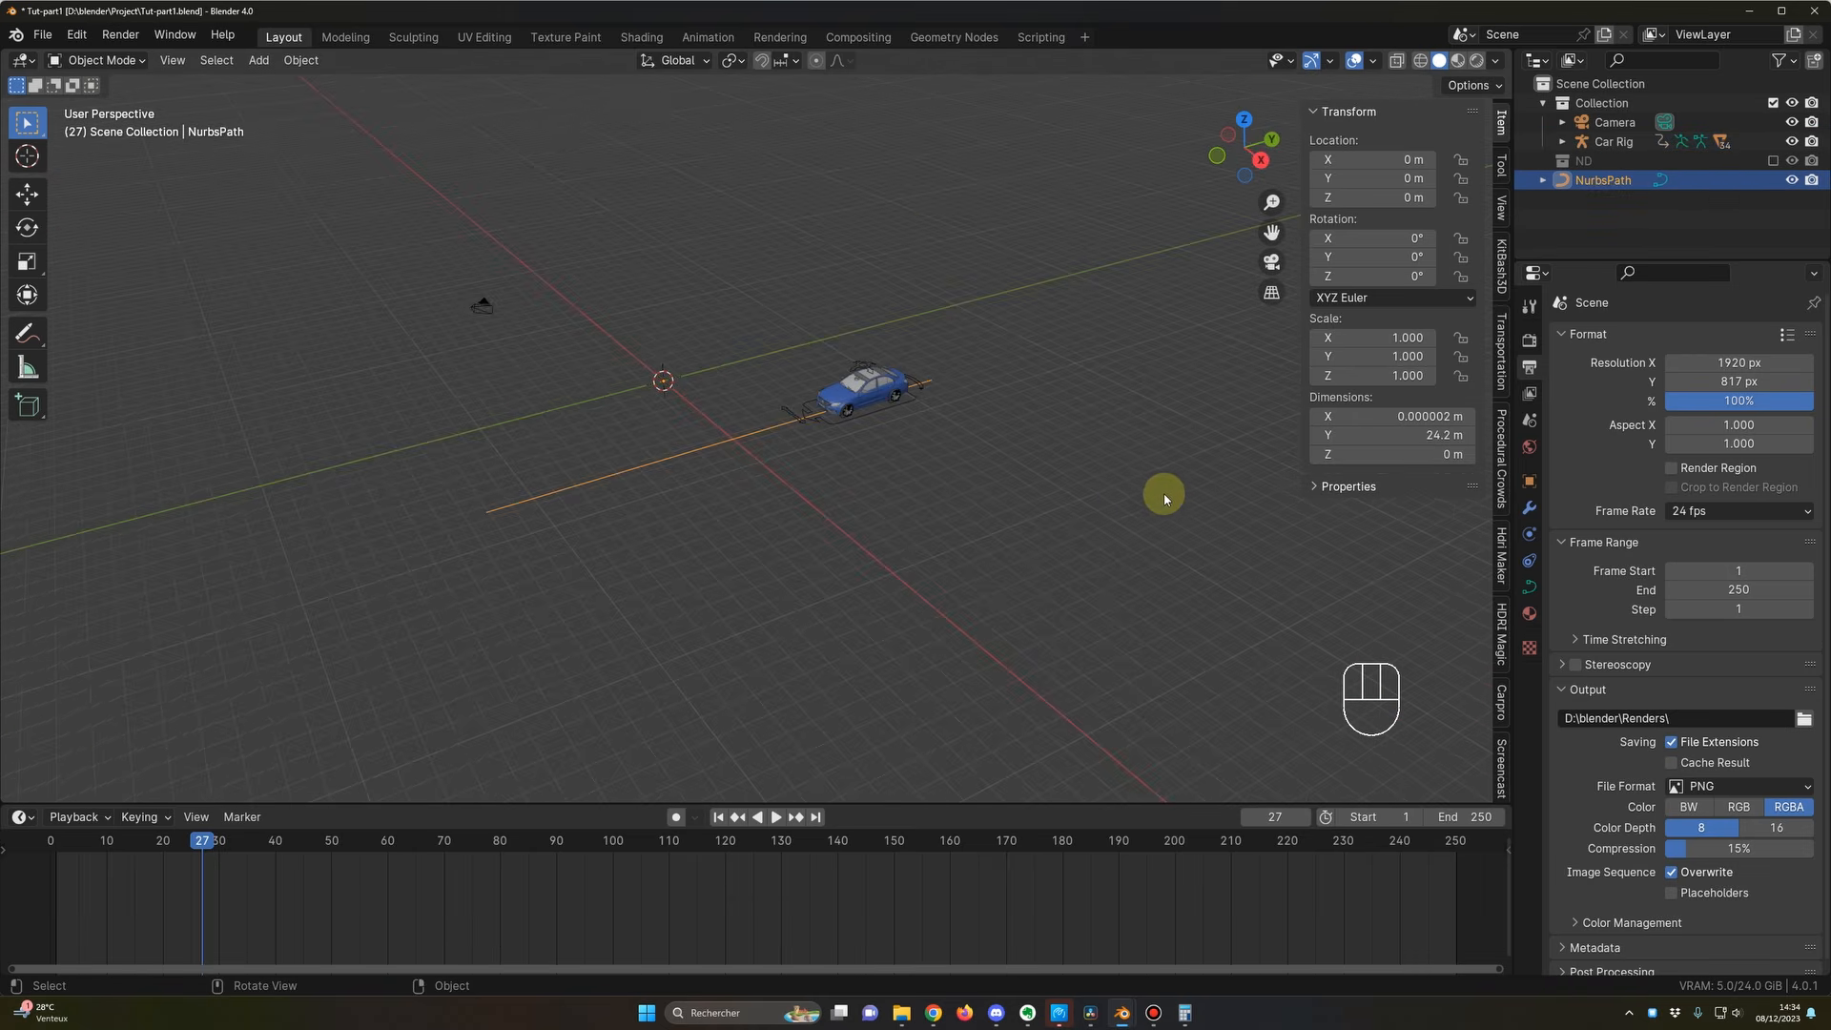
middle_drag(941, 511, 1329, 486)
click(1392, 434)
text(200)
key(Return)
Step: Apply all transforms to the NurbsPath curve and deselect it
scroll(891, 547, down, 4)
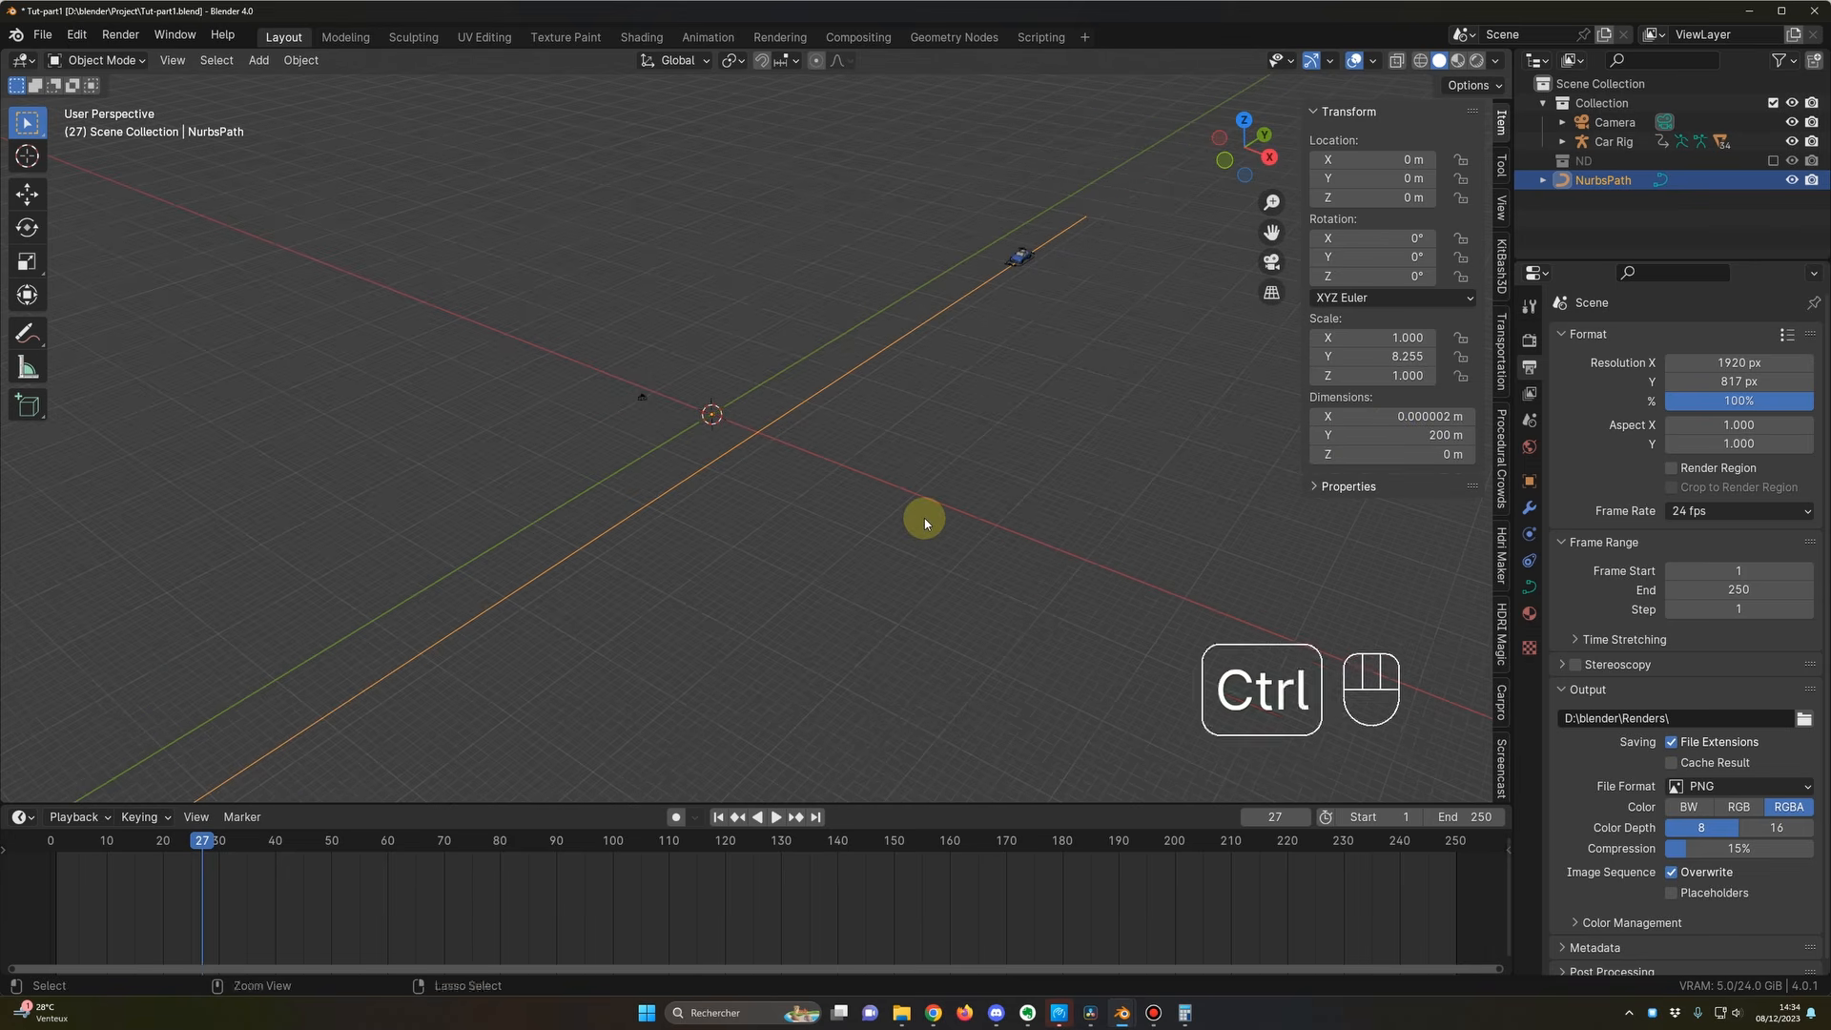
key(ctrl+a)
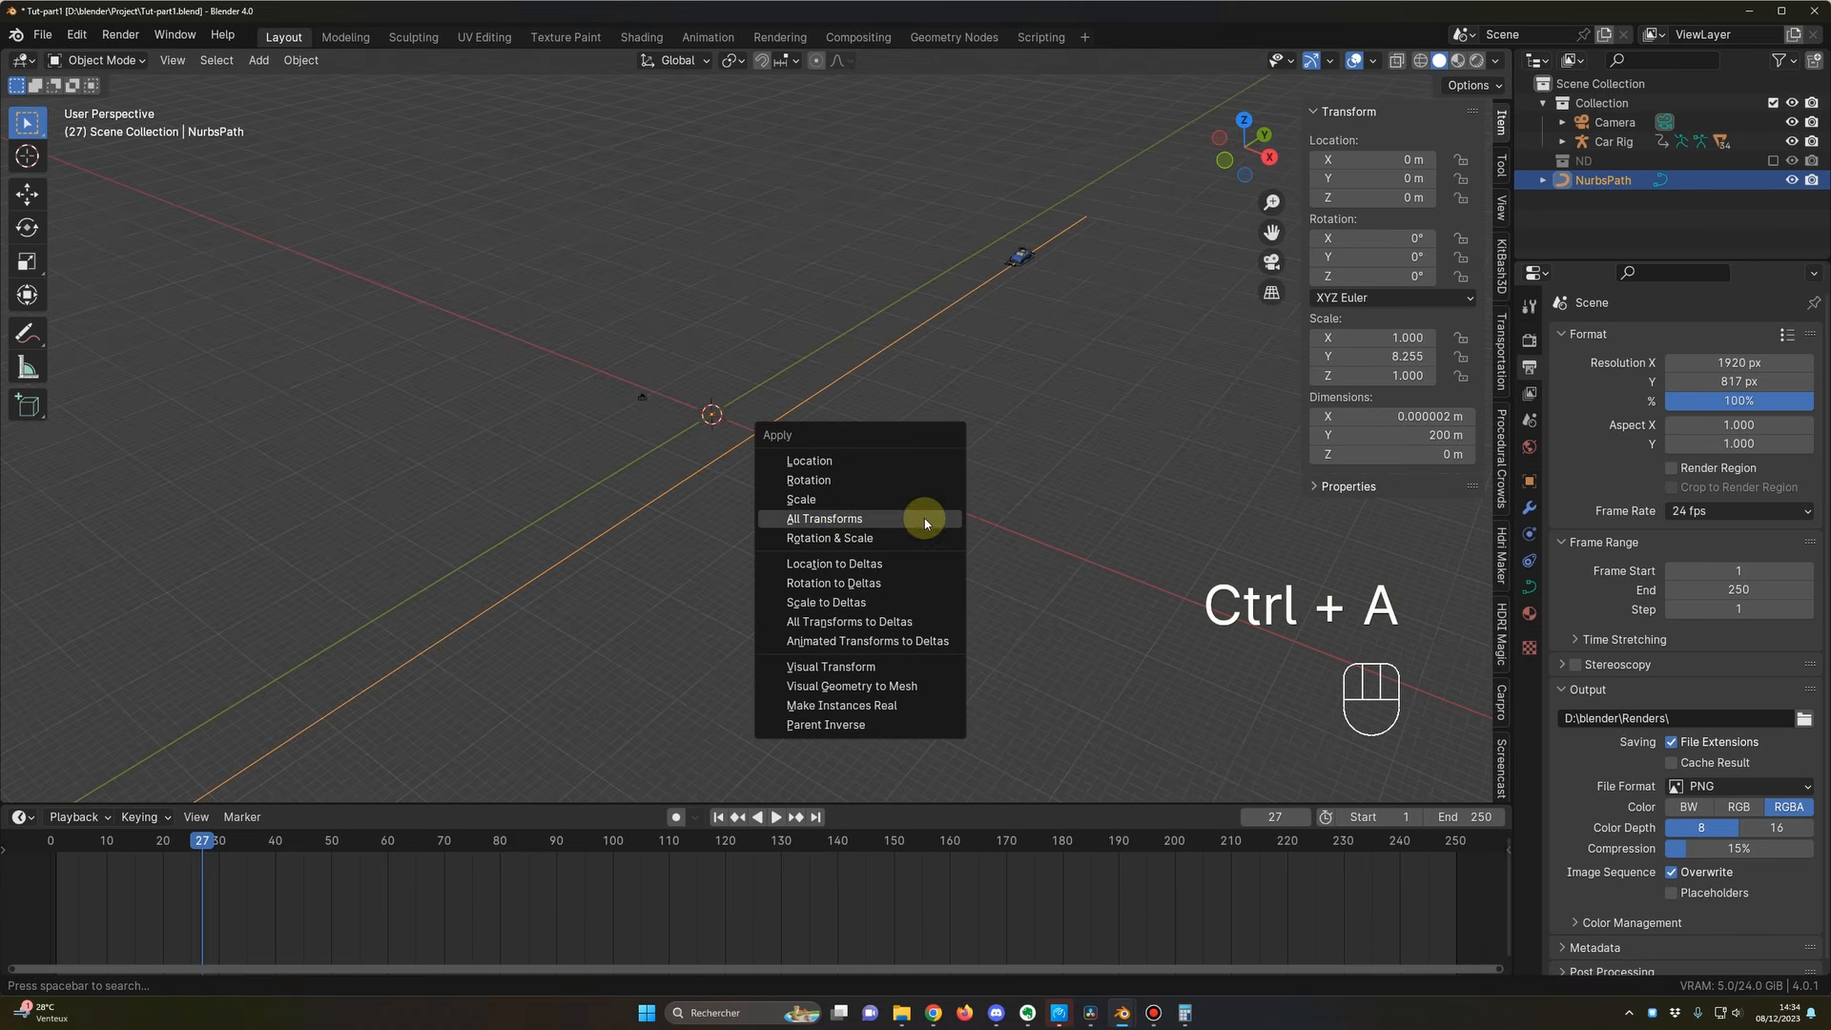
click(819, 517)
scroll(906, 534, down, 2)
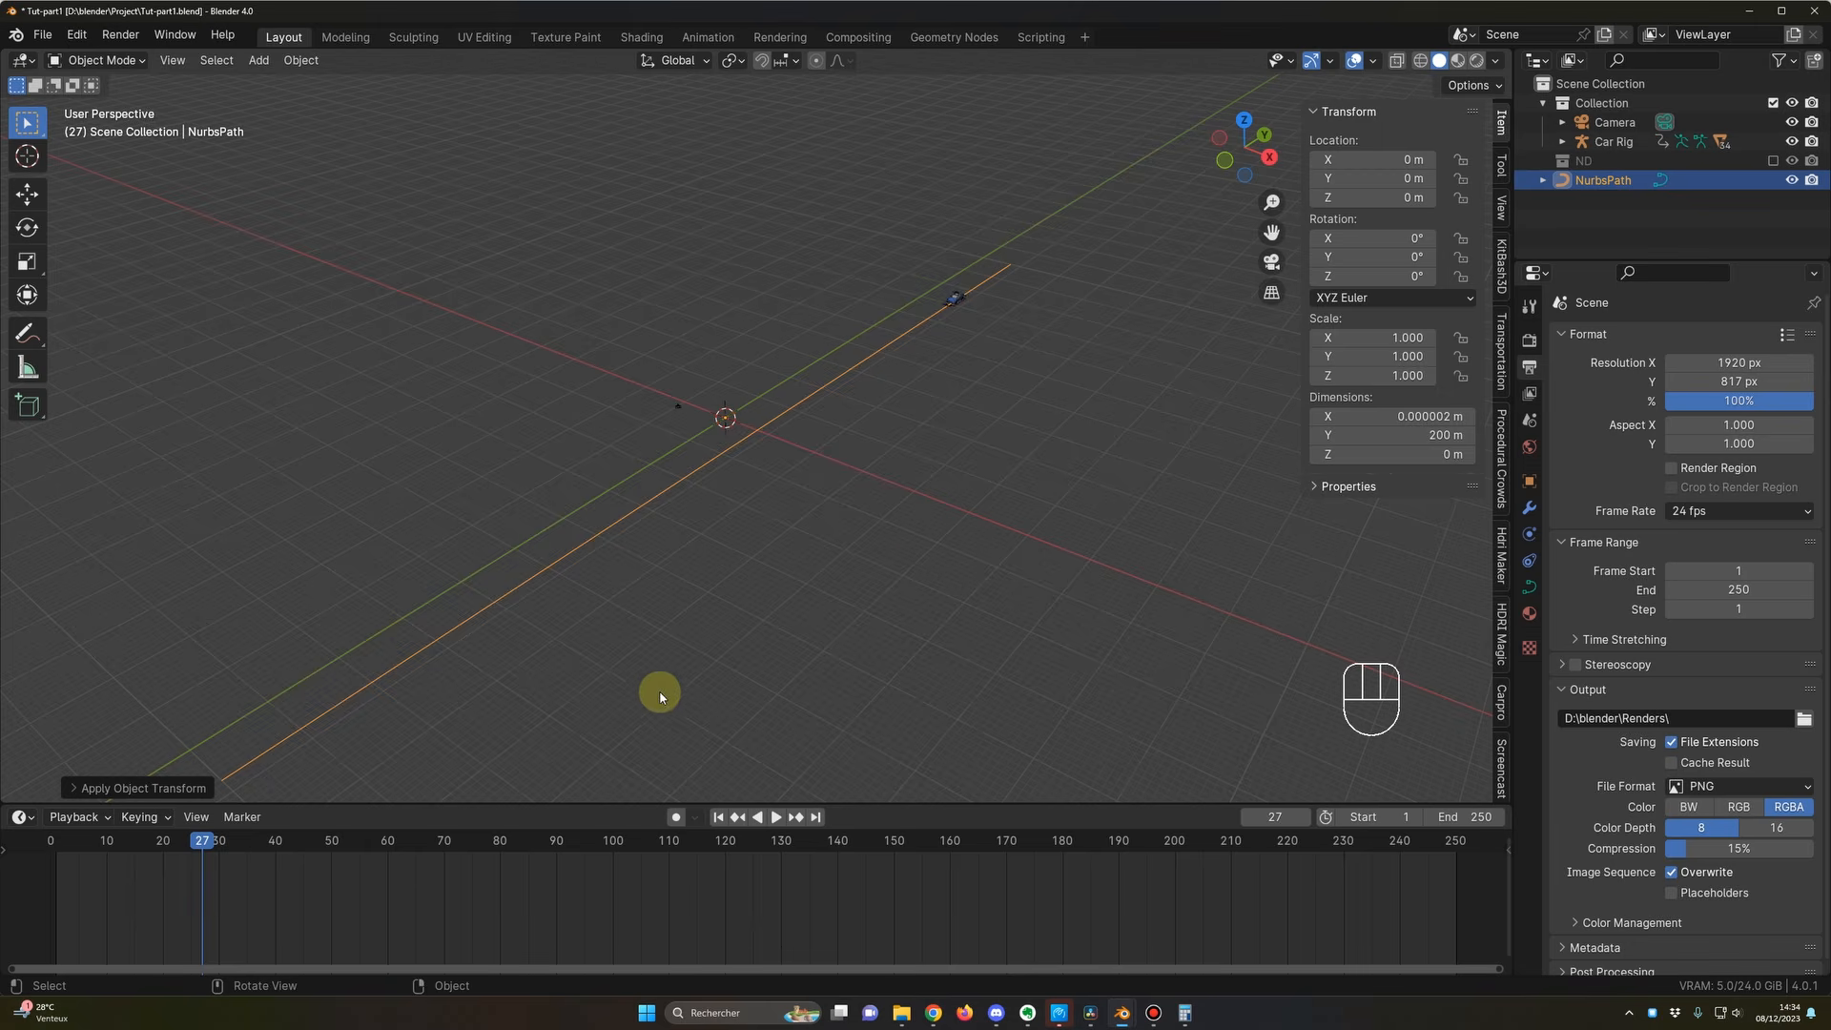
shift+middle_drag(687, 675, 813, 560)
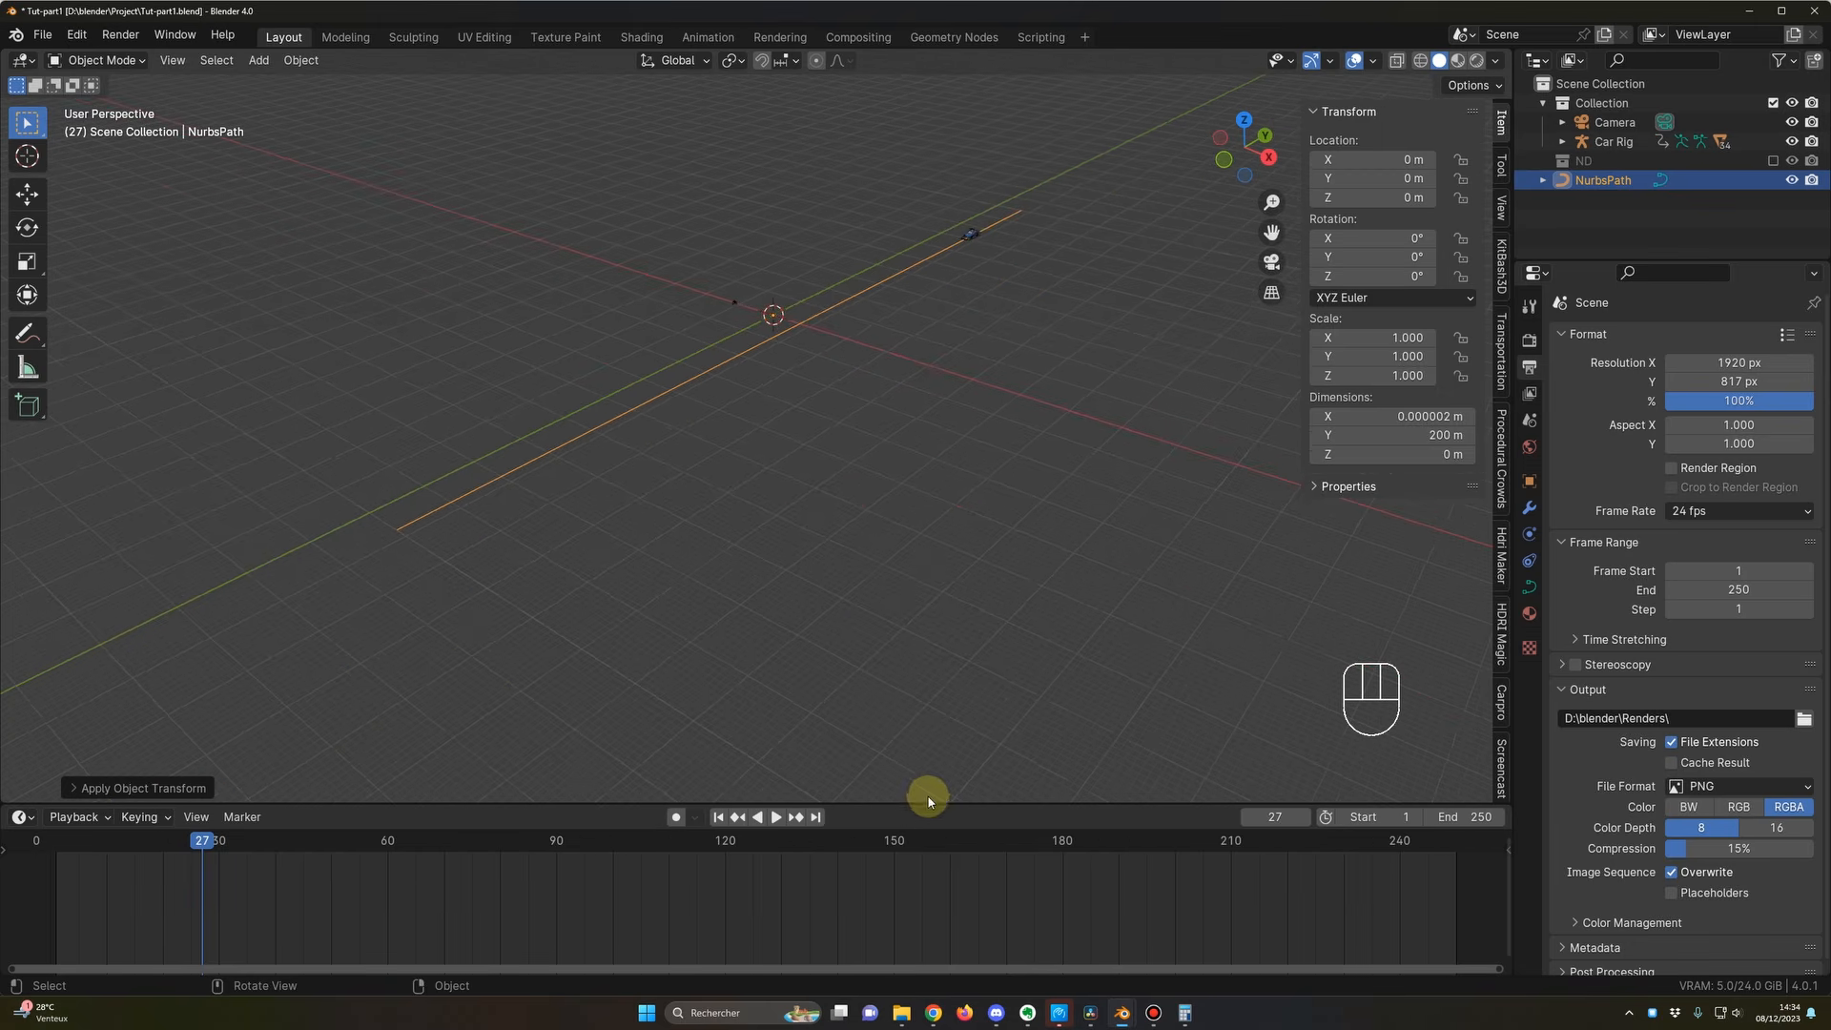
click(961, 577)
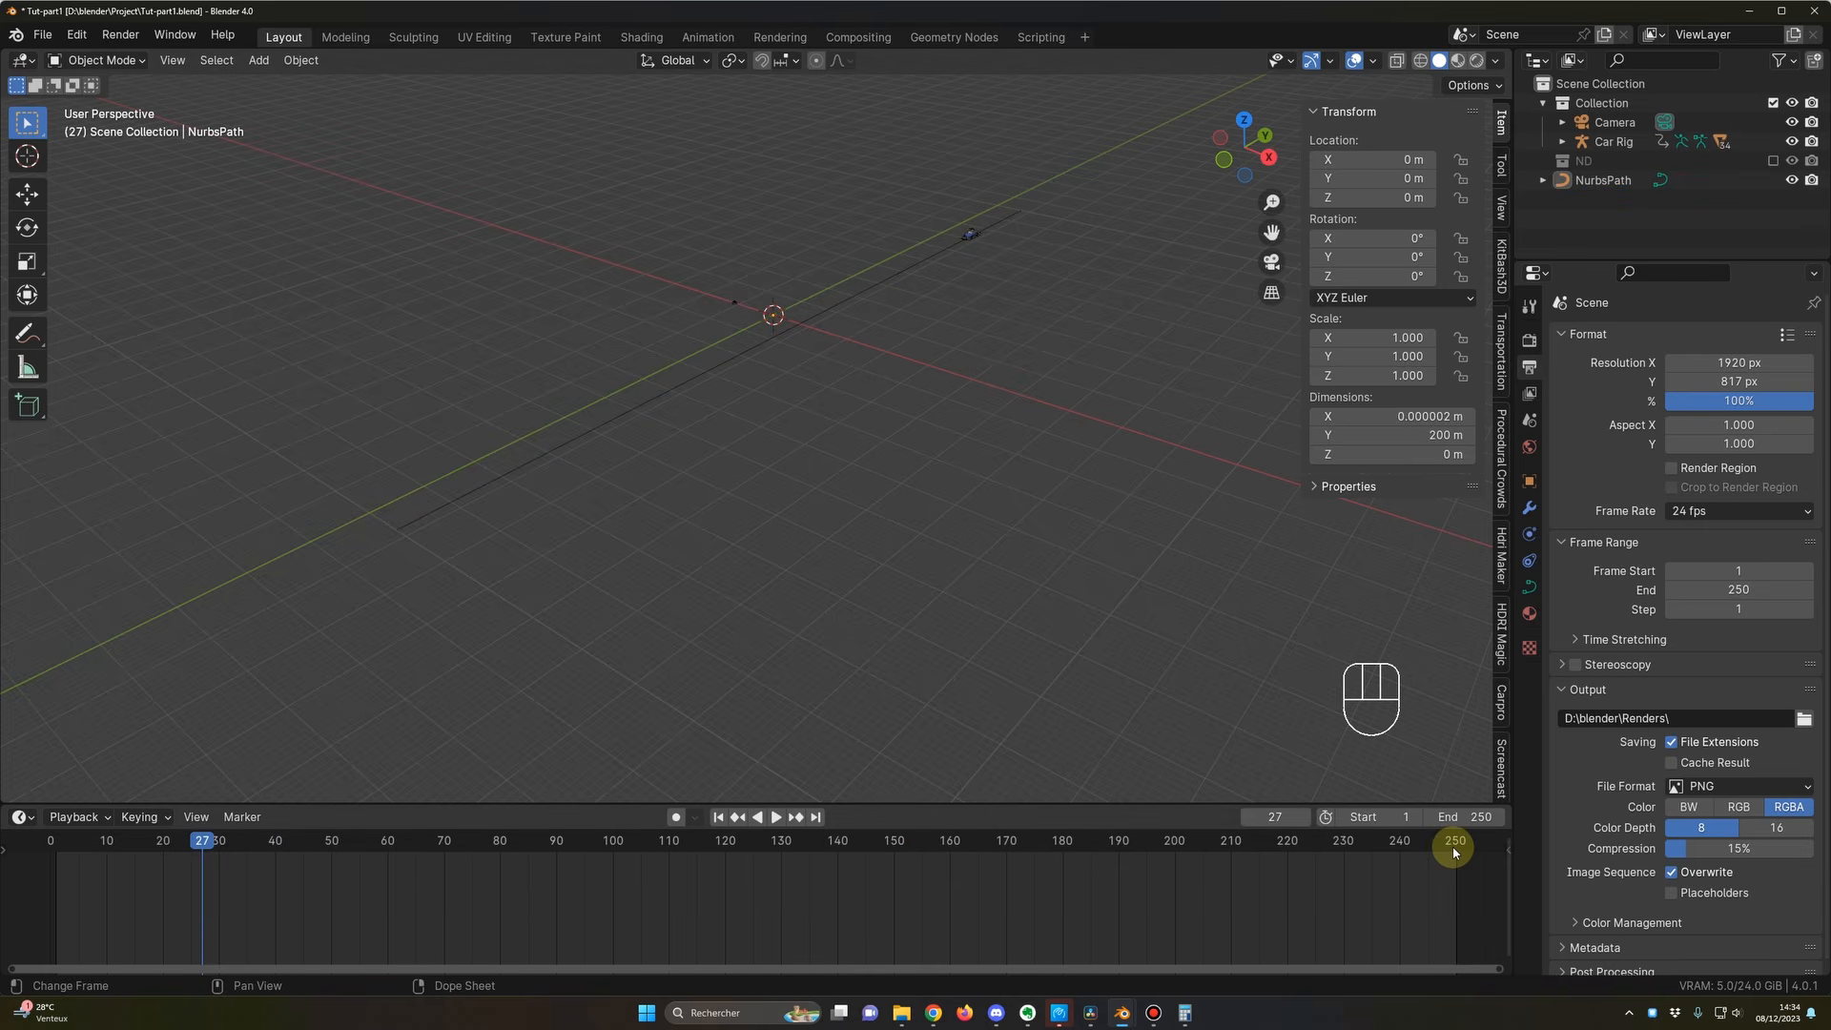
middle_drag(1097, 545, 932, 499)
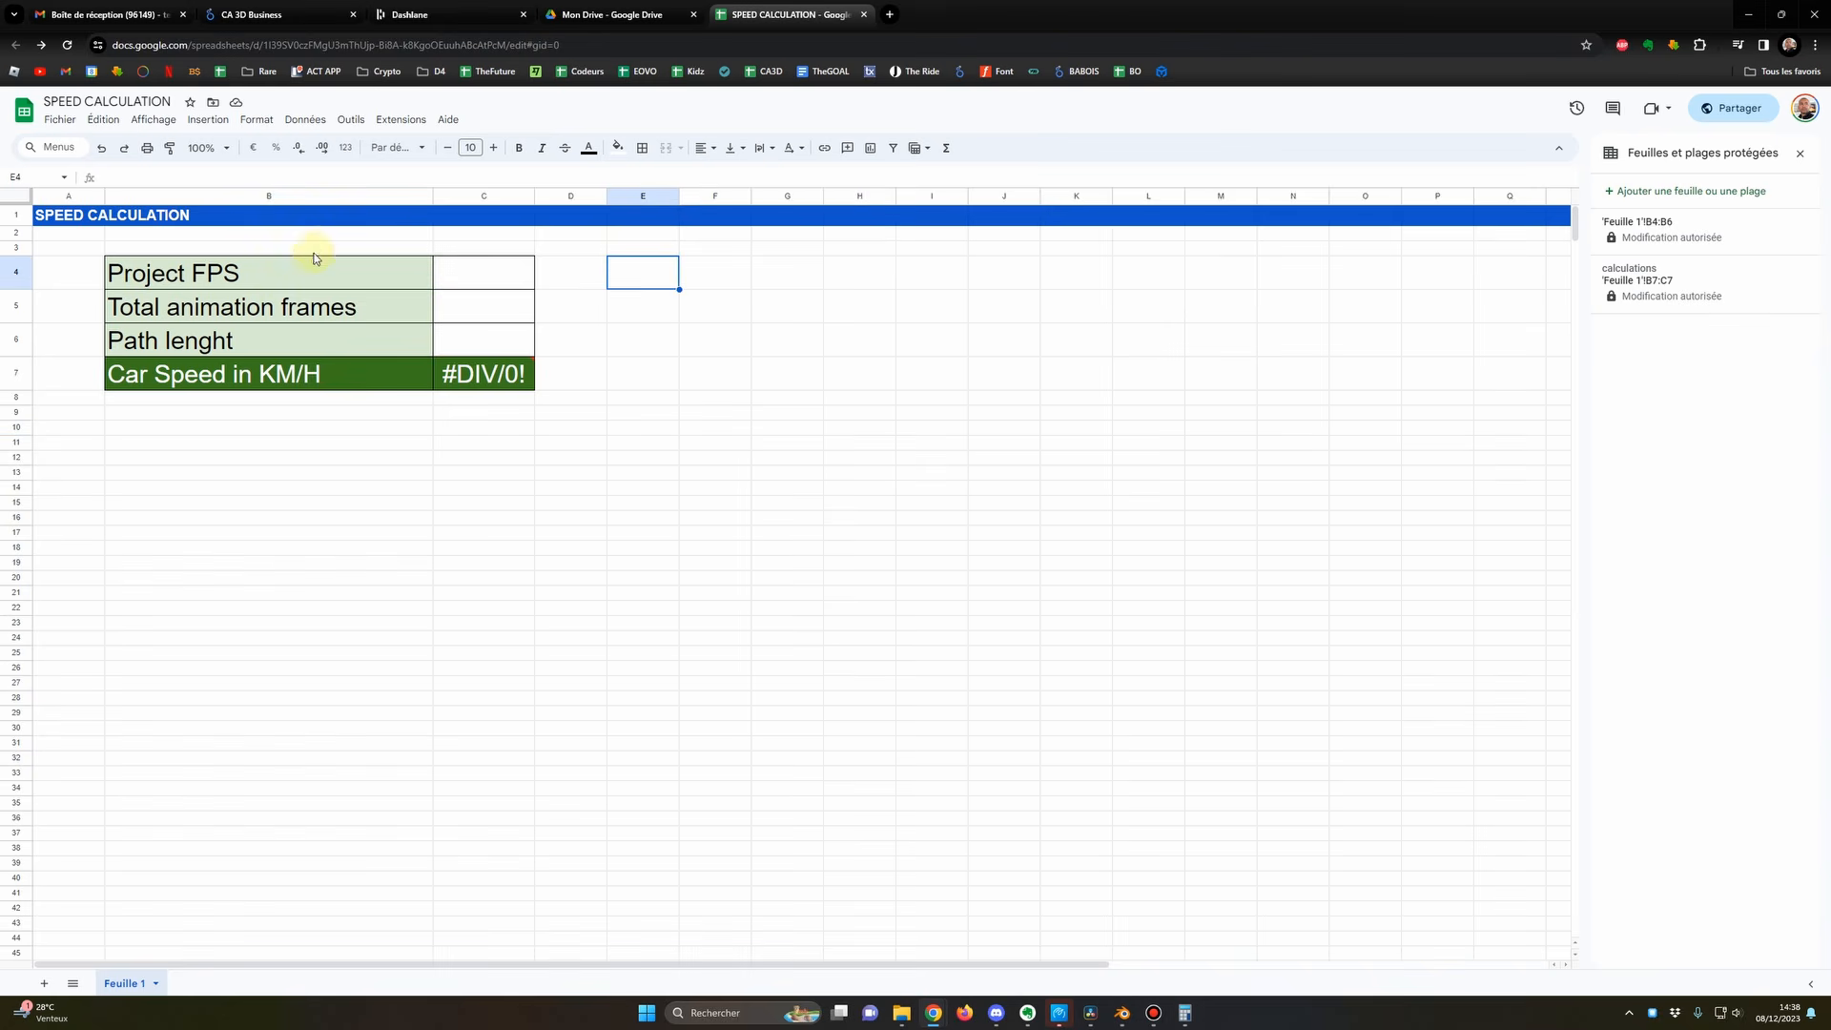
Step: In the SPEED CALCULATION sheet in Google Sheets, enter 24 for Project FPS, 250 for Total animation frames and 200 for Path lenght
click(577, 277)
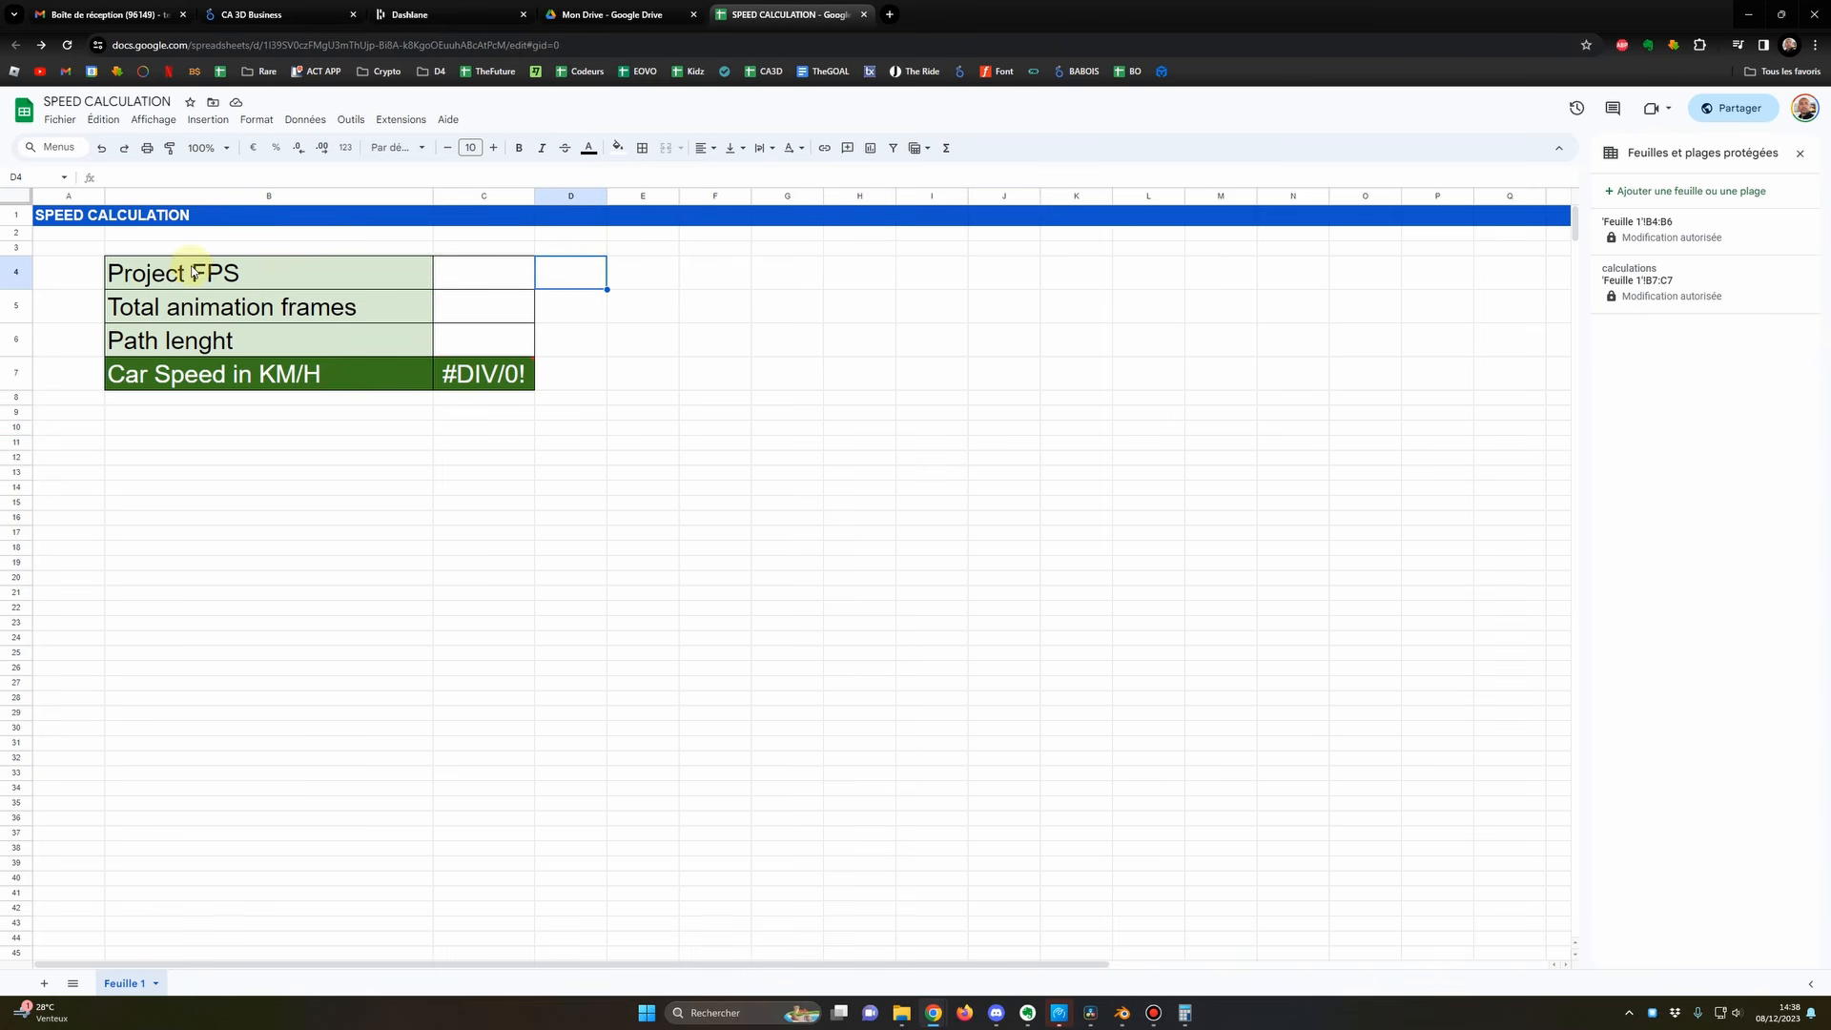
click(190, 283)
click(517, 276)
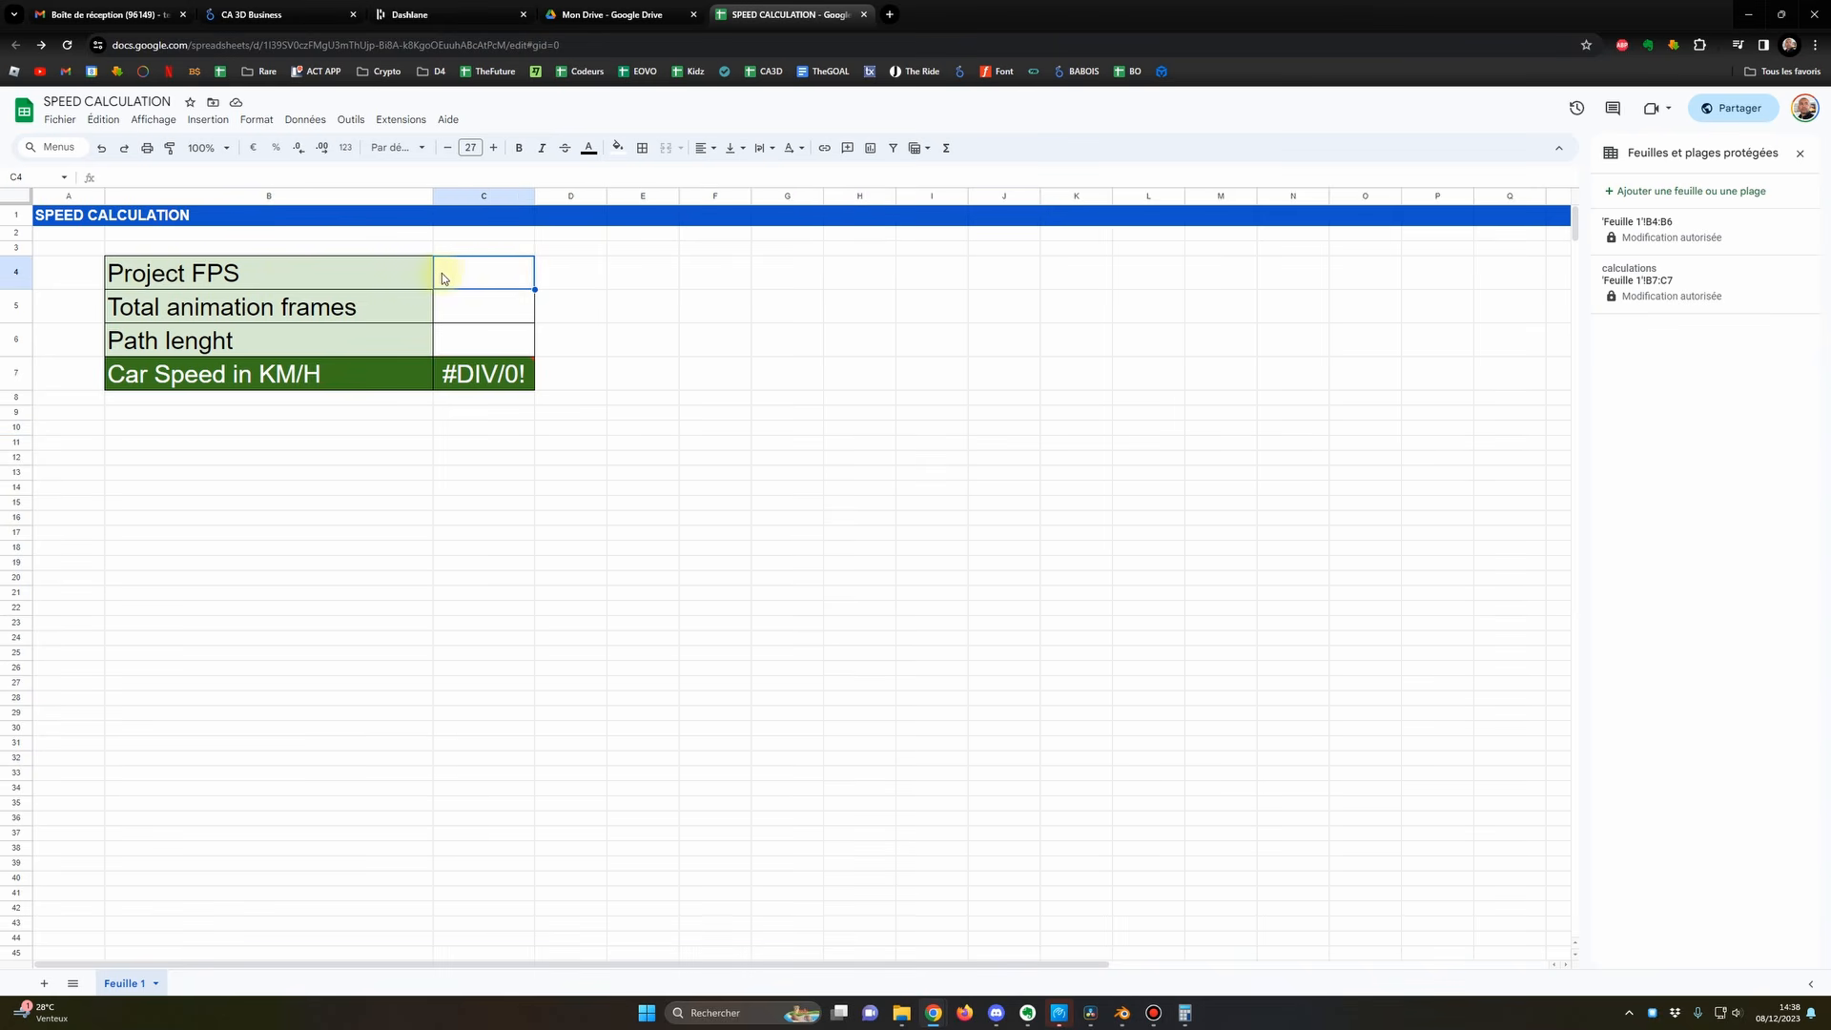
text(24)
key(Return)
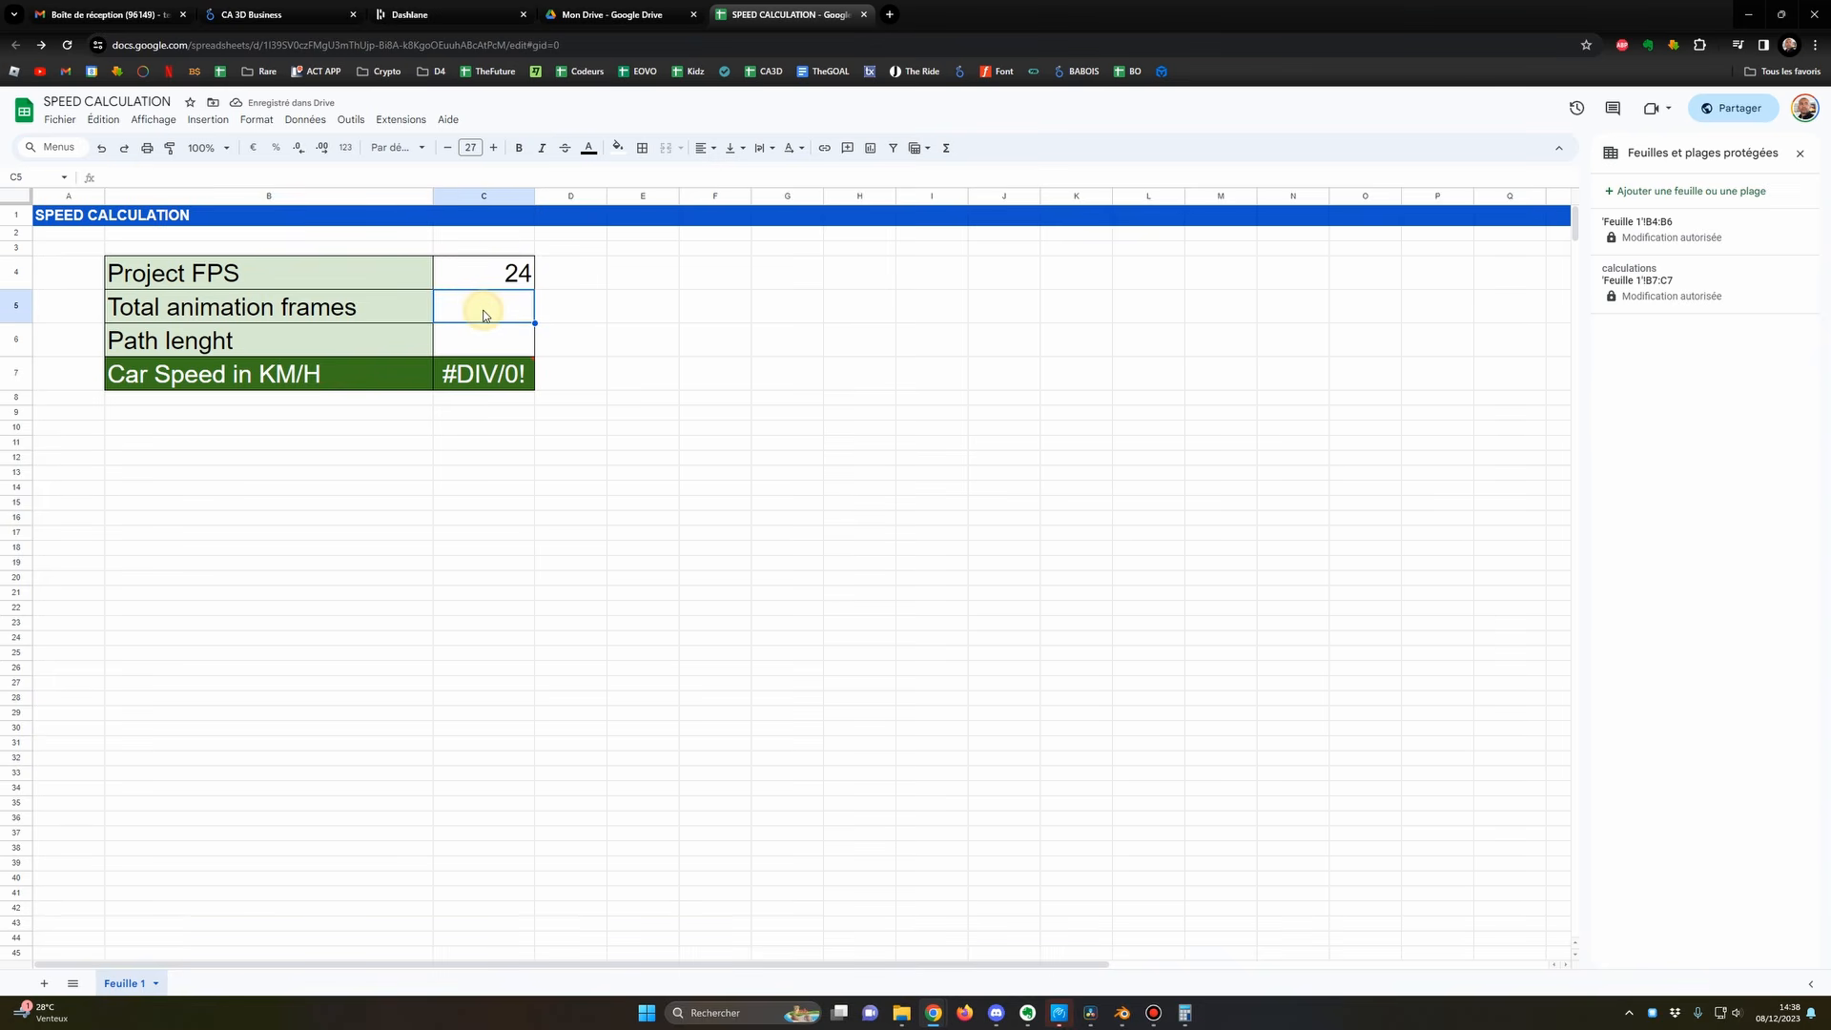
text(250)
key(Return)
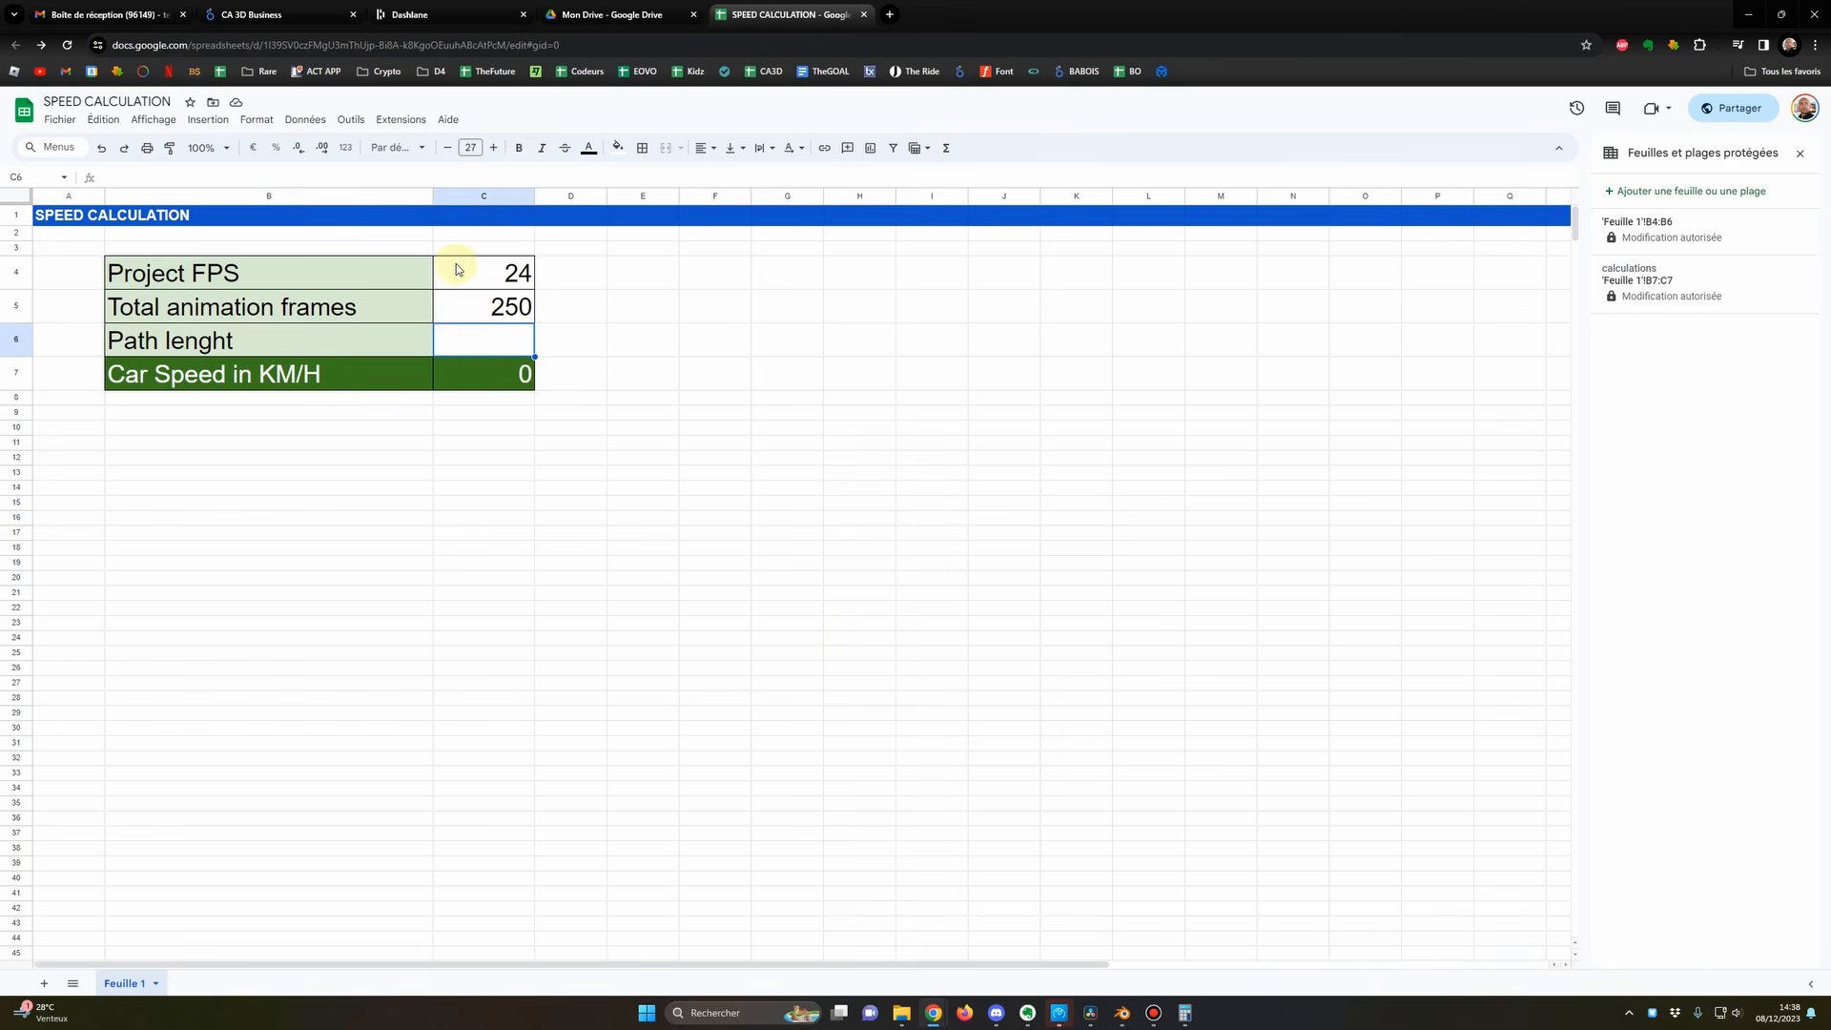
text(200)
key(Return)
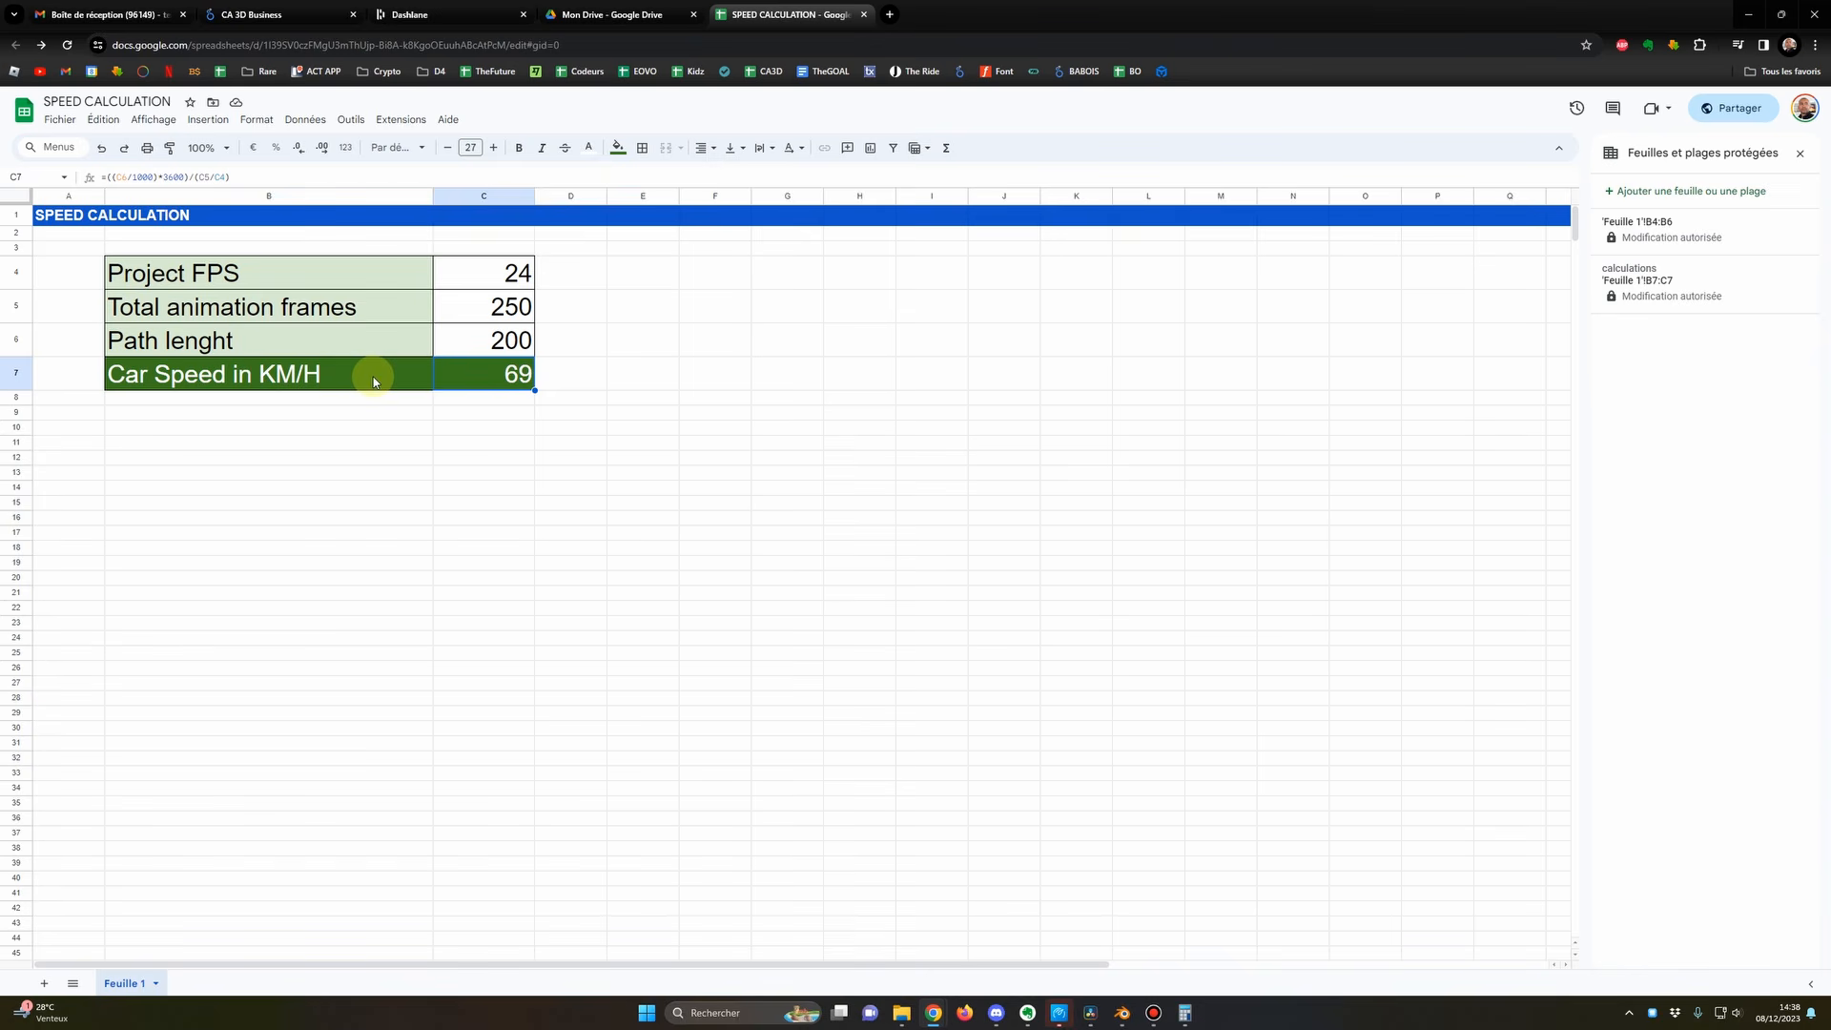
Step: Review the Project FPS, Total animation frames and Path lenght entries that feed the car speed calculation
click(496, 277)
click(500, 307)
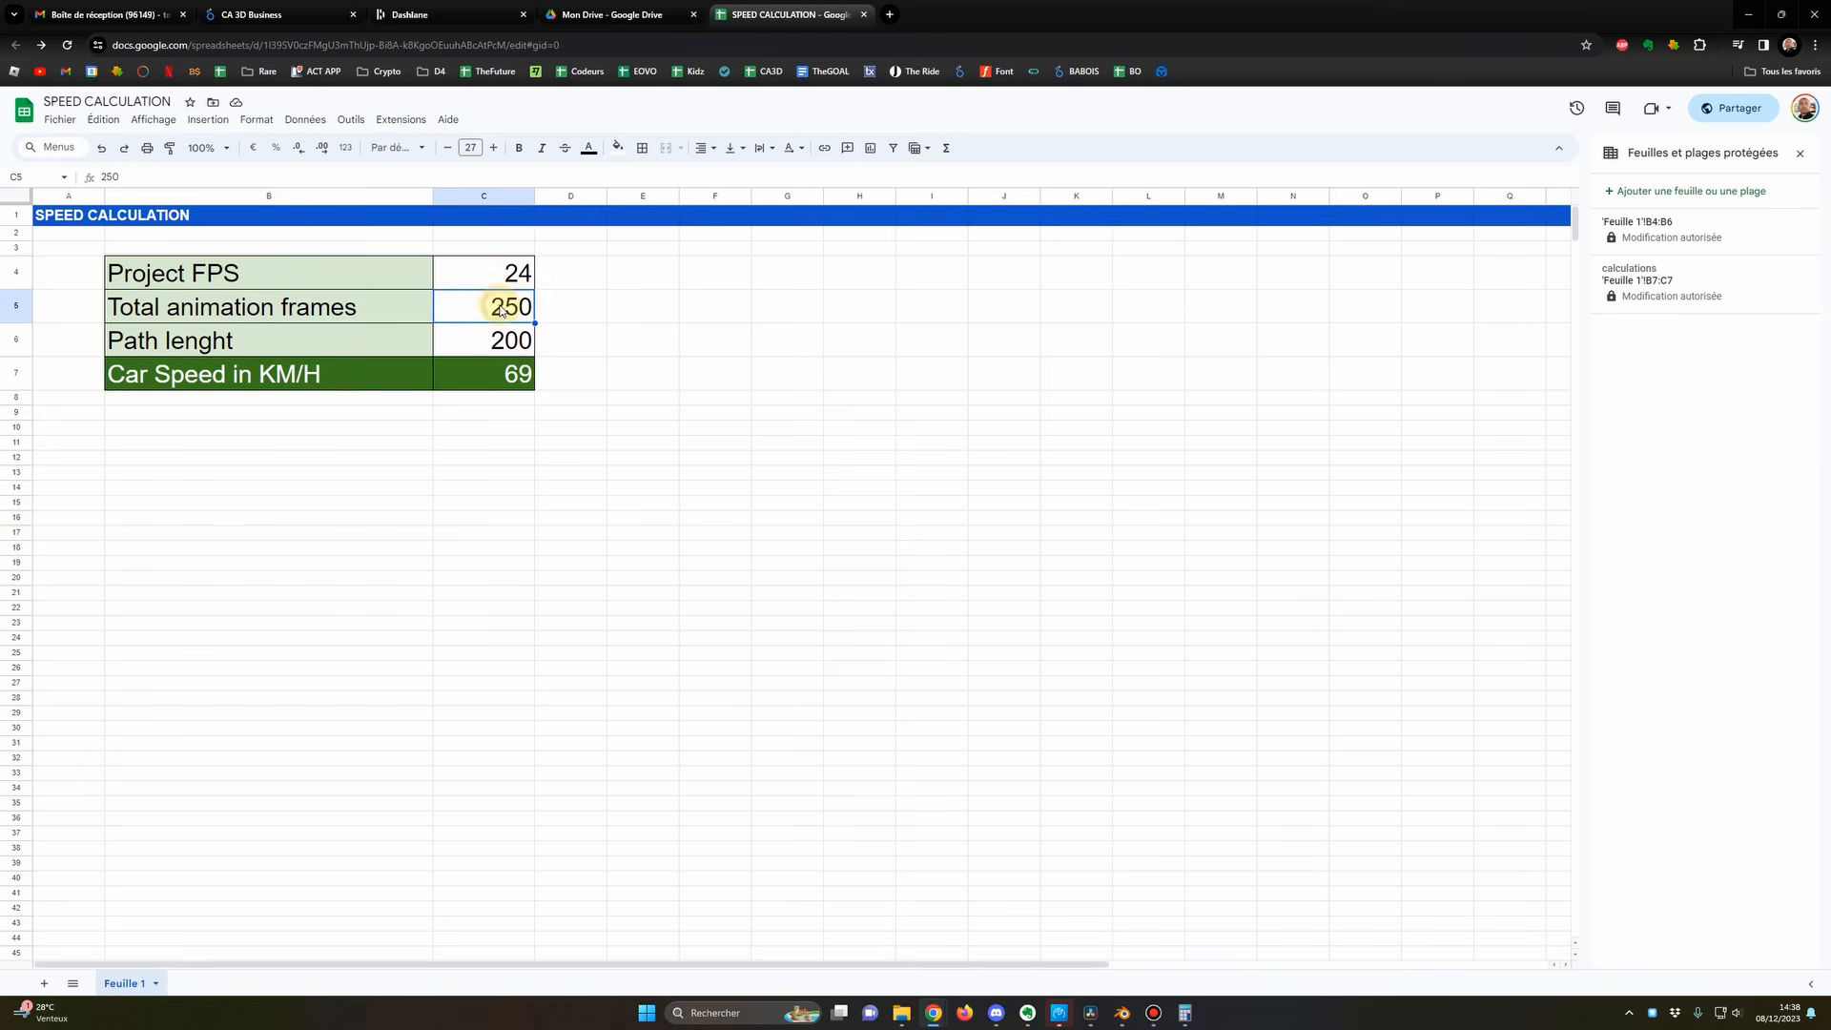
click(329, 307)
click(480, 311)
click(330, 330)
click(490, 340)
click(290, 344)
Step: Set the Path lenght to 100 and inspect the Car Speed in KM/H cell
click(489, 343)
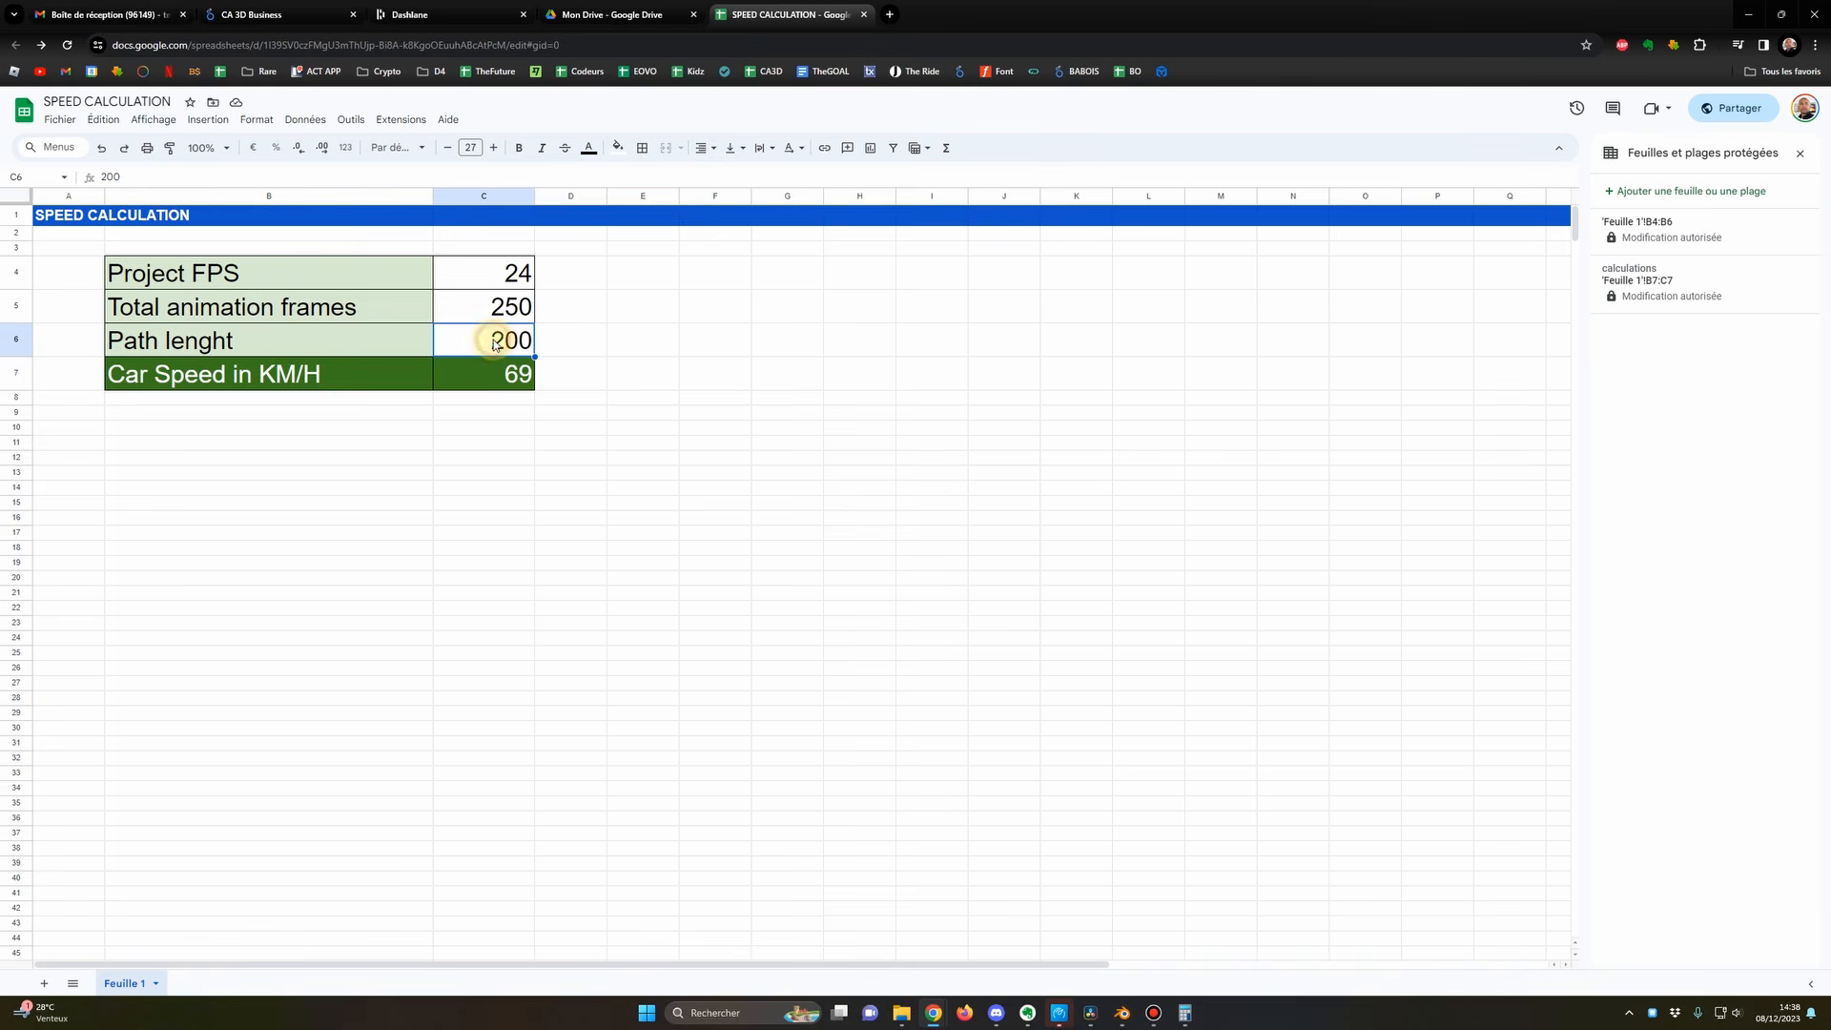
text(10)
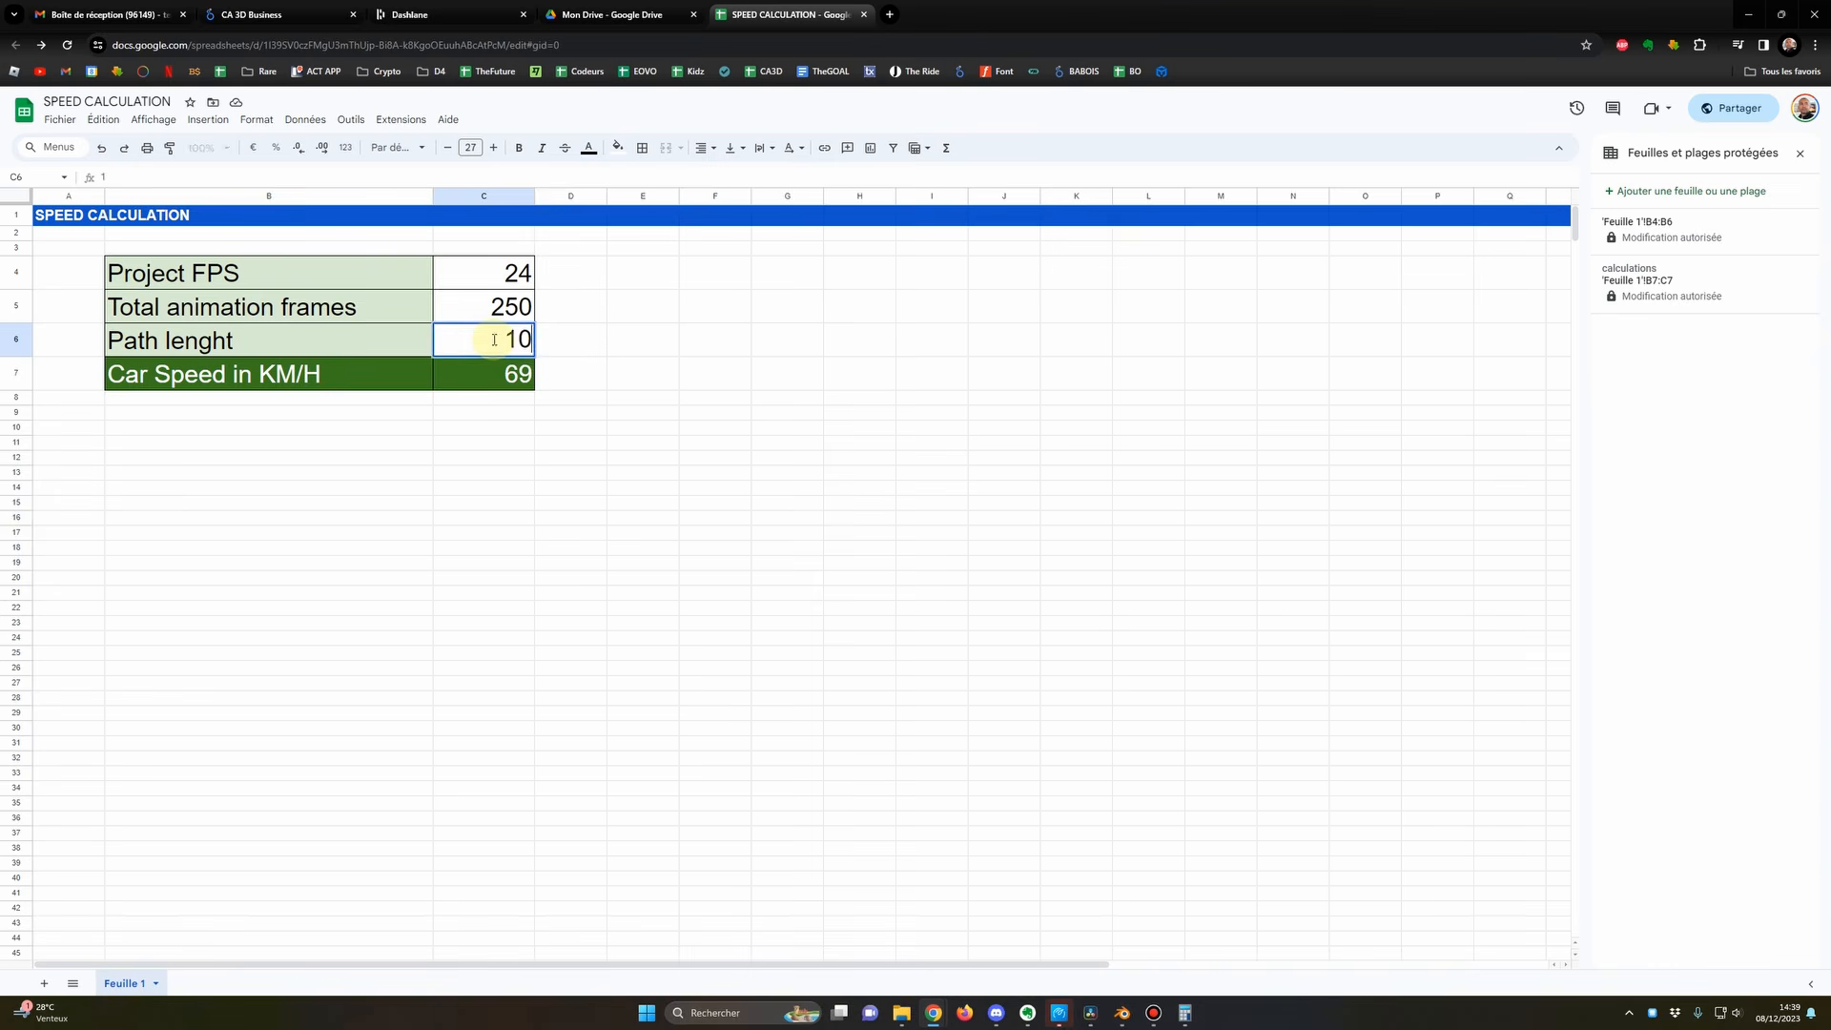
key(Return)
click(483, 412)
click(509, 372)
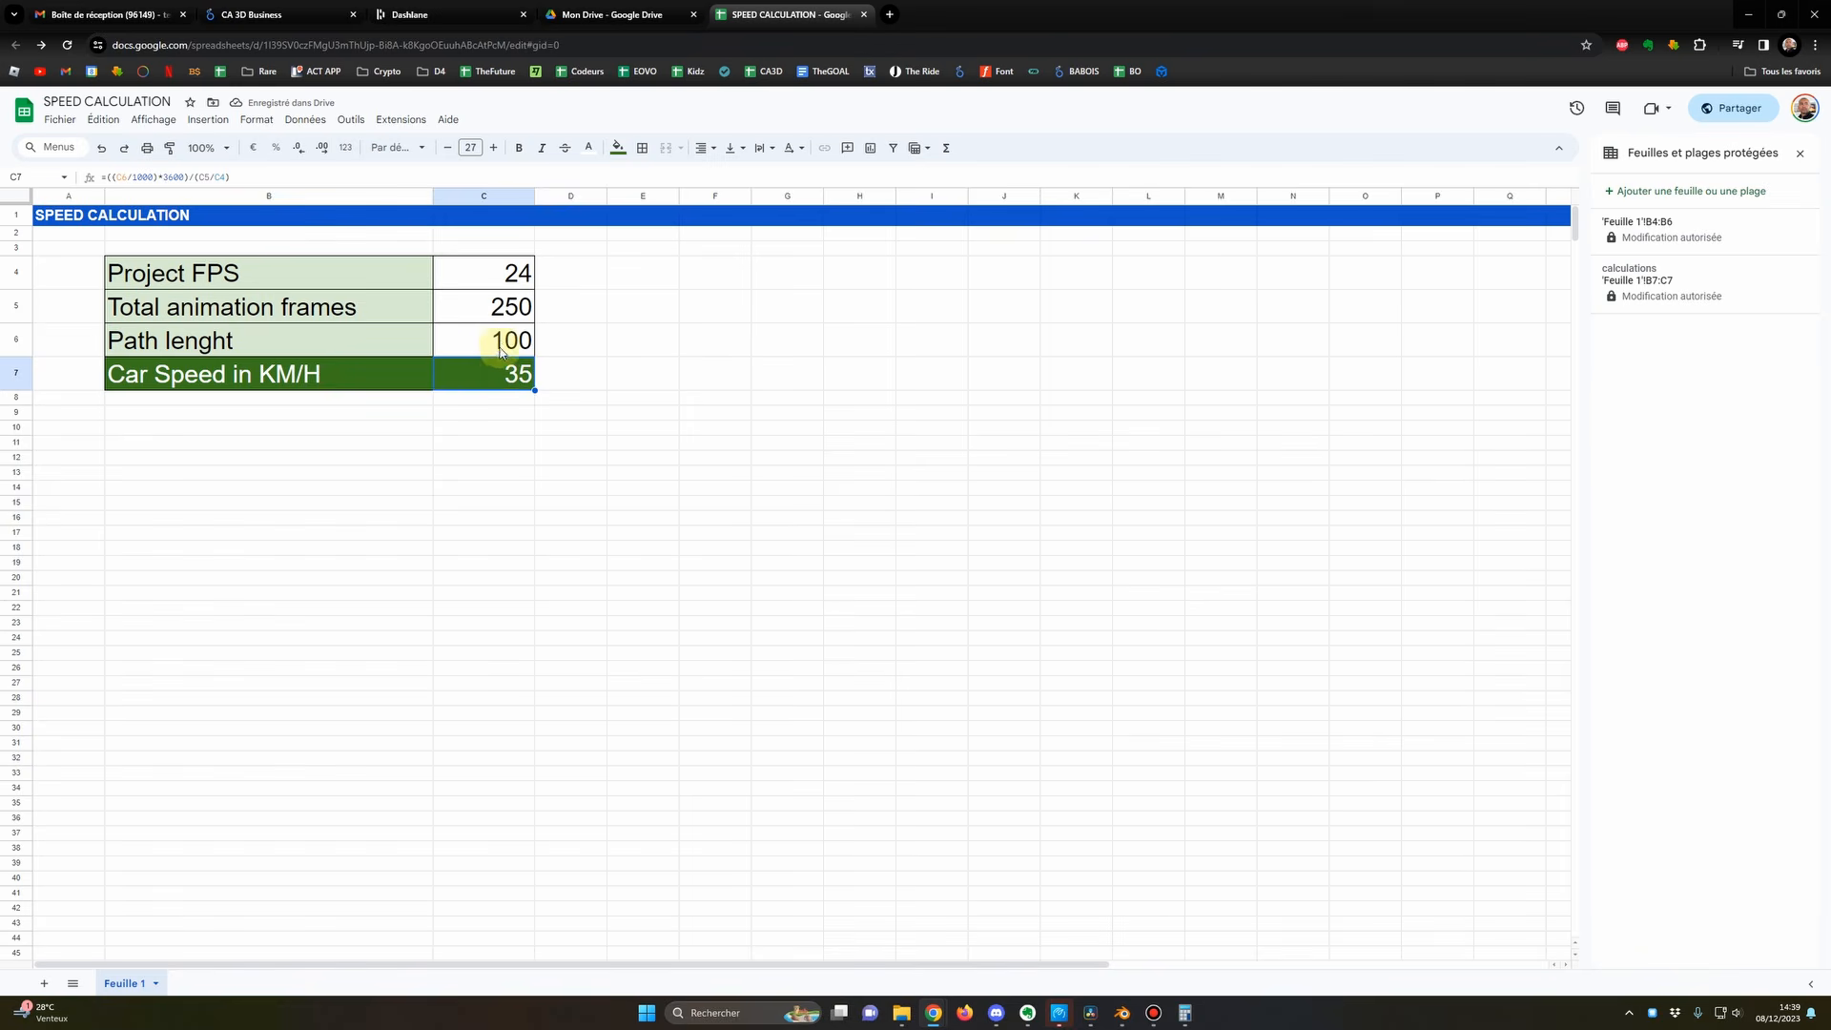
Step: Set the Path lenght in the speed calculation to 300
click(503, 347)
text(30)
key(Return)
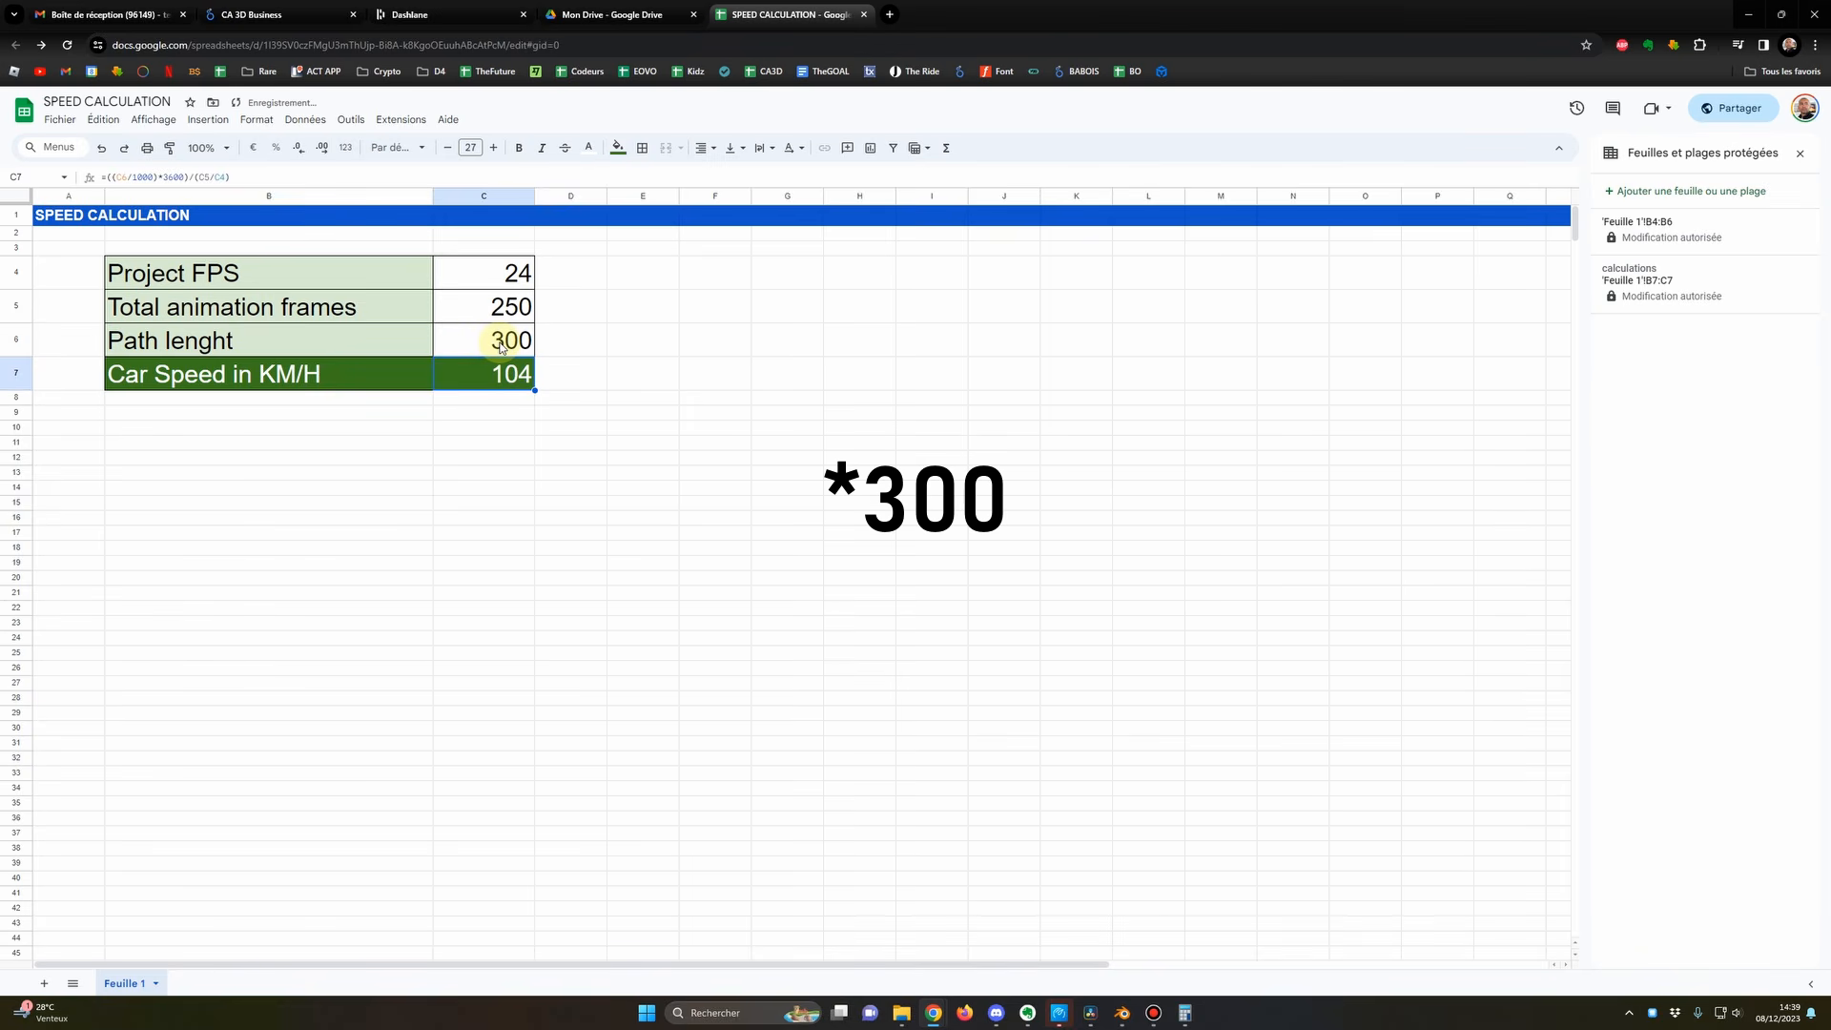
Step: Close the protected sheets and ranges pane, and inspect the Path lenght and Car Speed in KM/H cells
click(1801, 155)
click(490, 340)
click(487, 381)
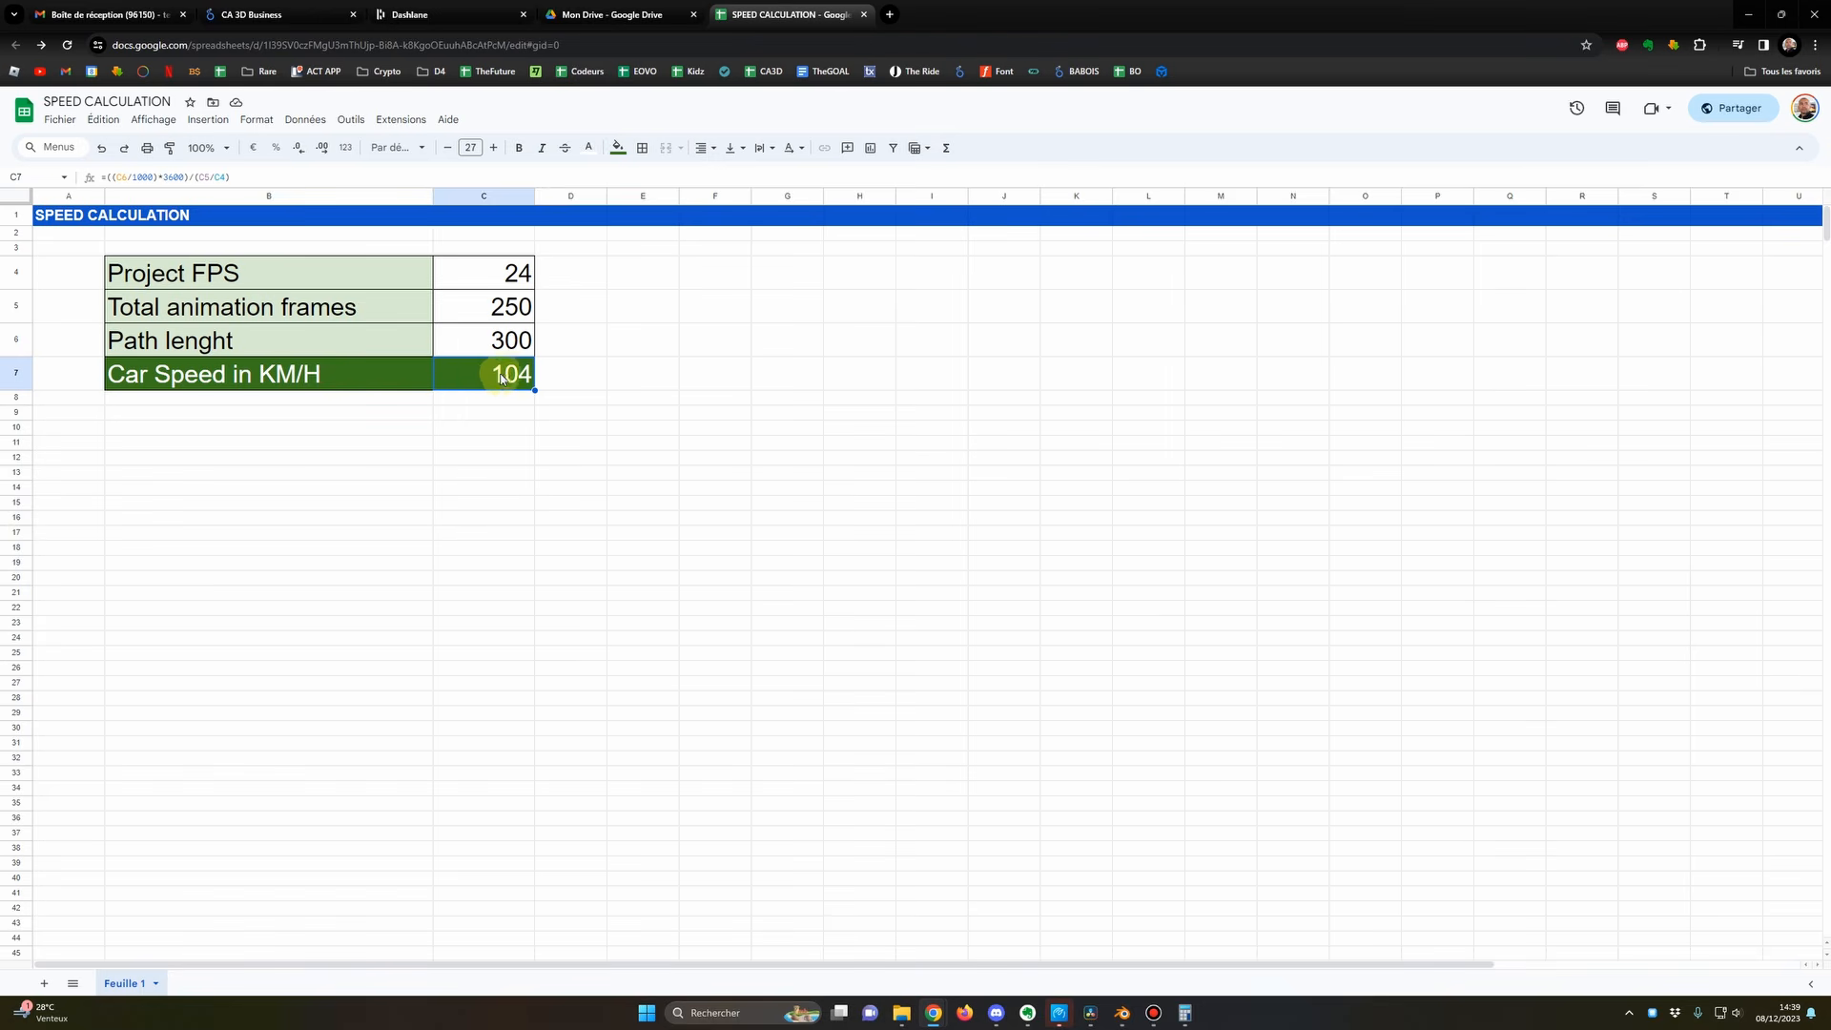
Step: Switch to Blender and try bending the NurbsPath by moving its middle control point along X to about -95 m
click(1122, 1014)
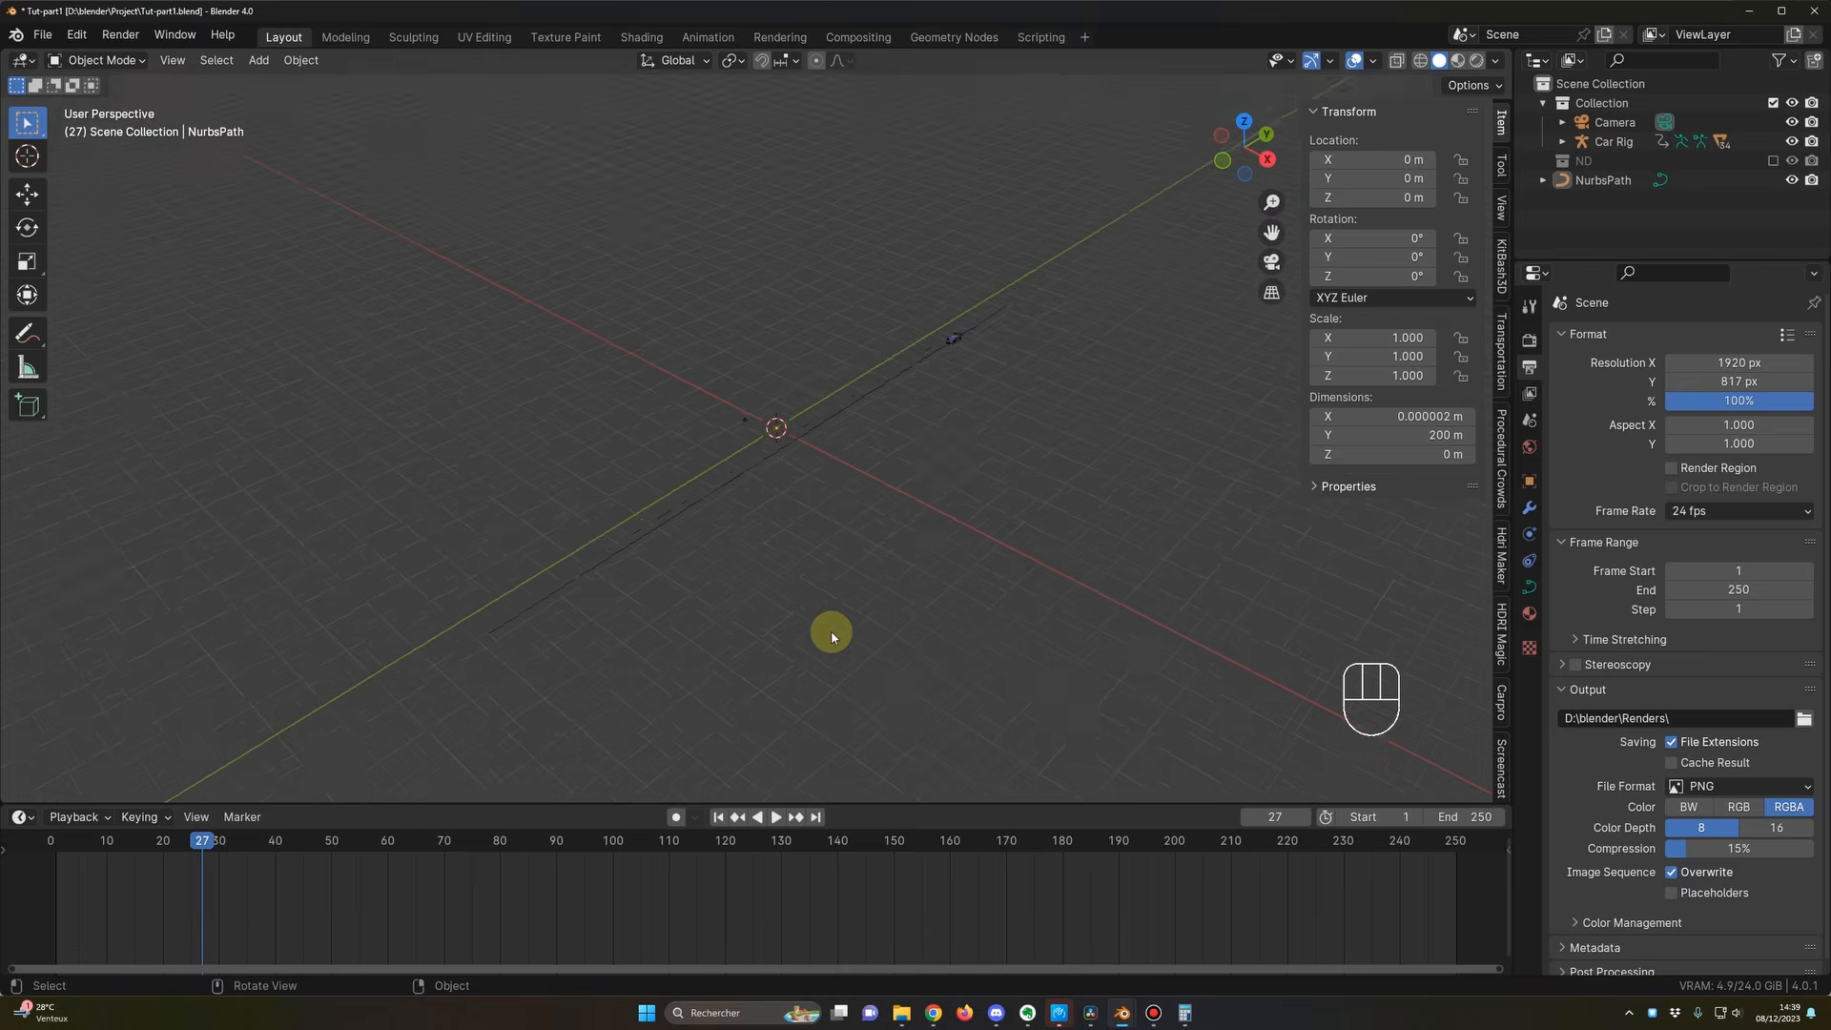
click(788, 448)
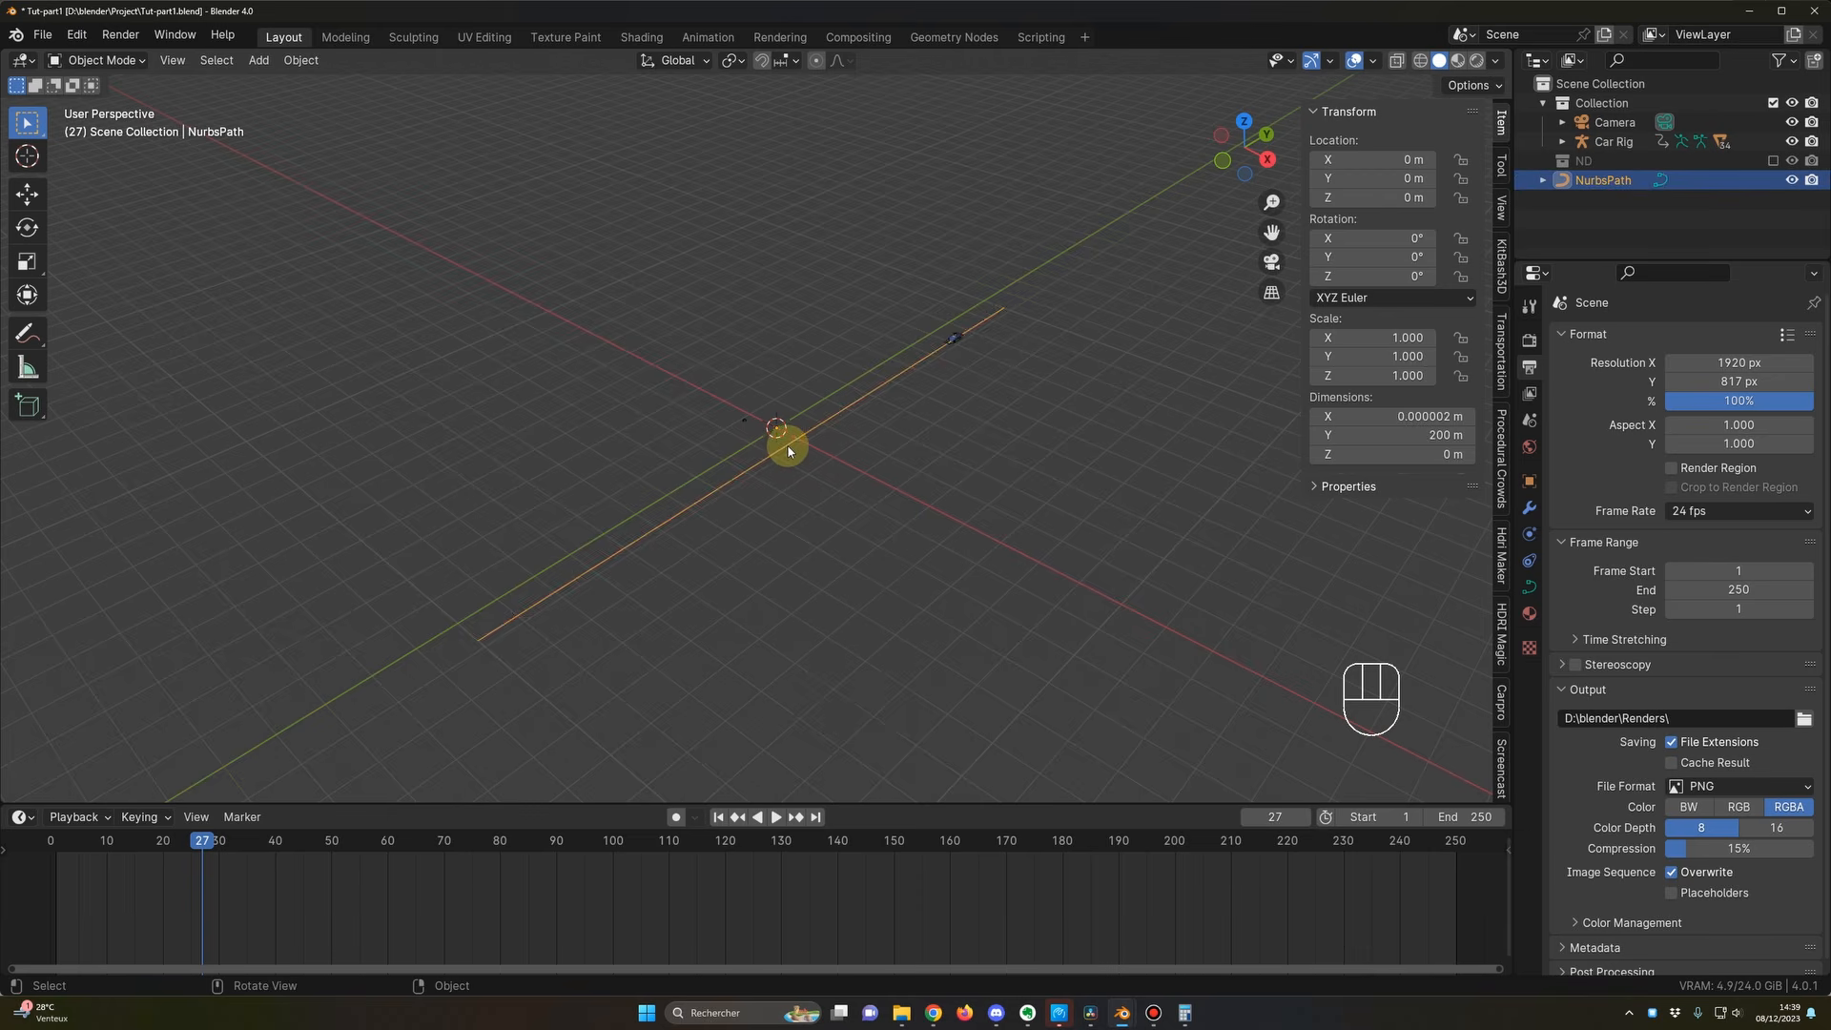
key(Tab)
click(799, 438)
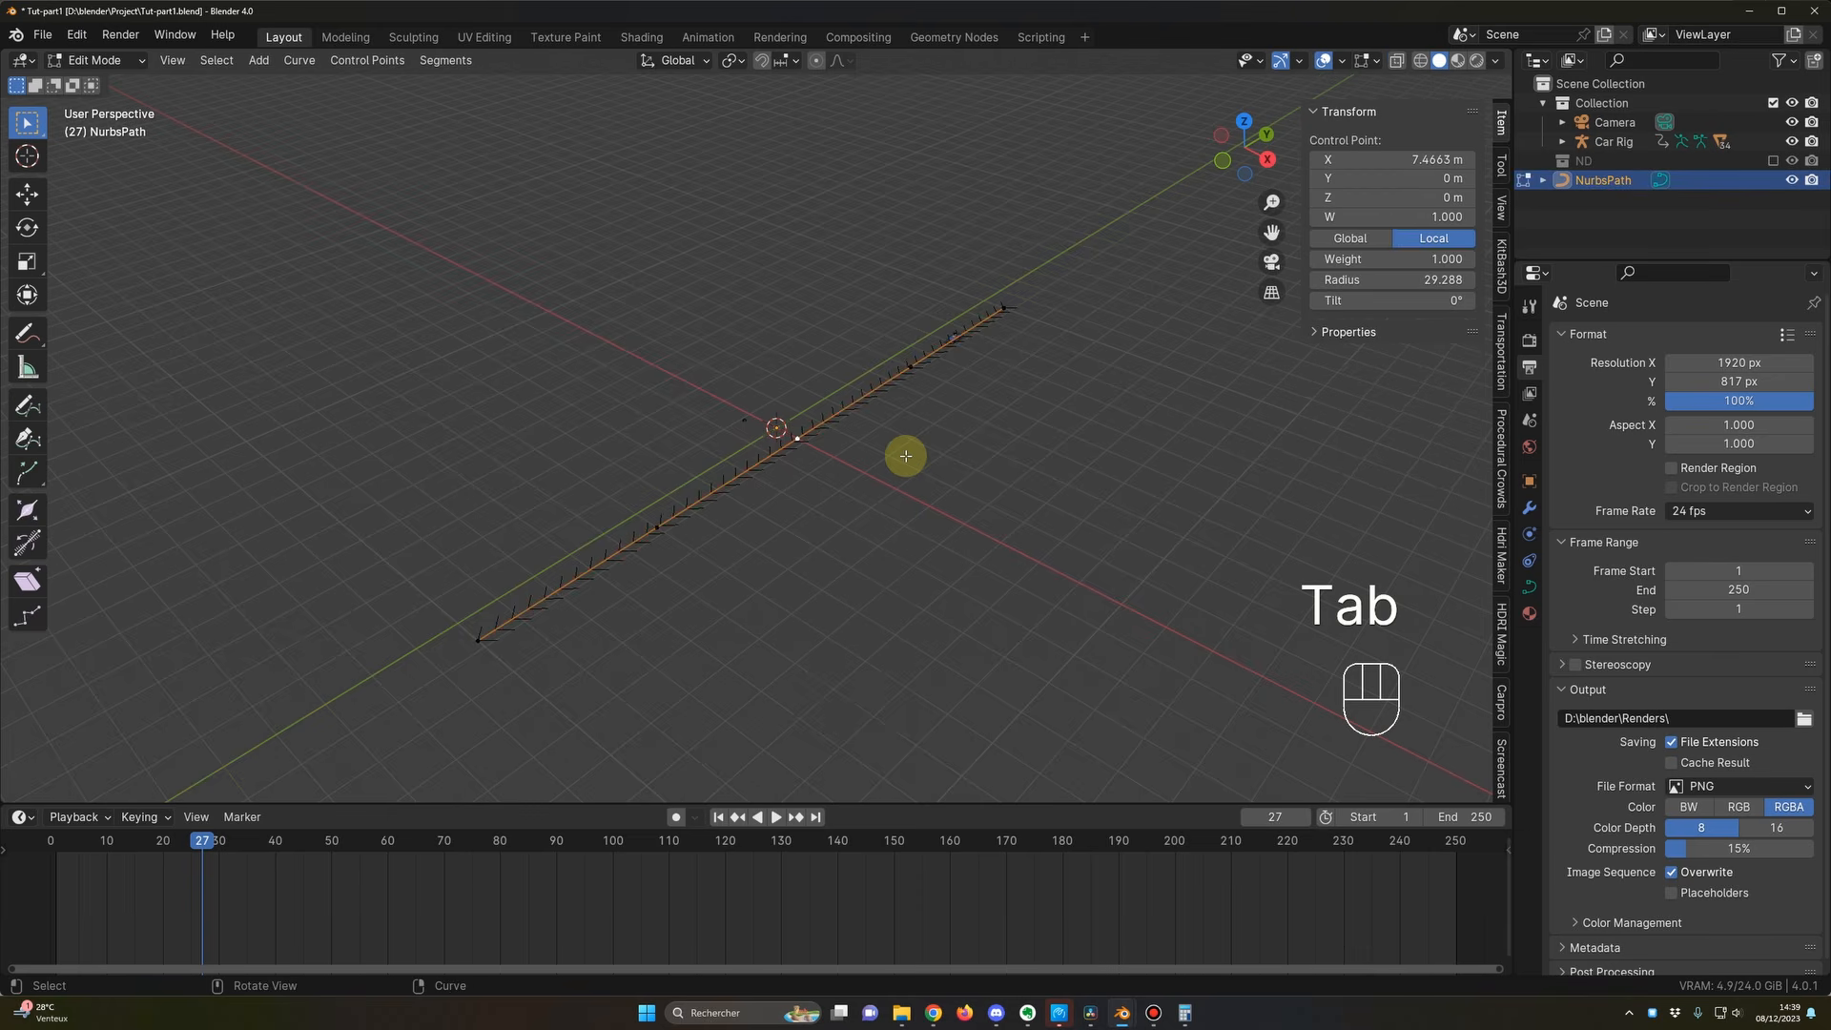
key(g)
click(603, 232)
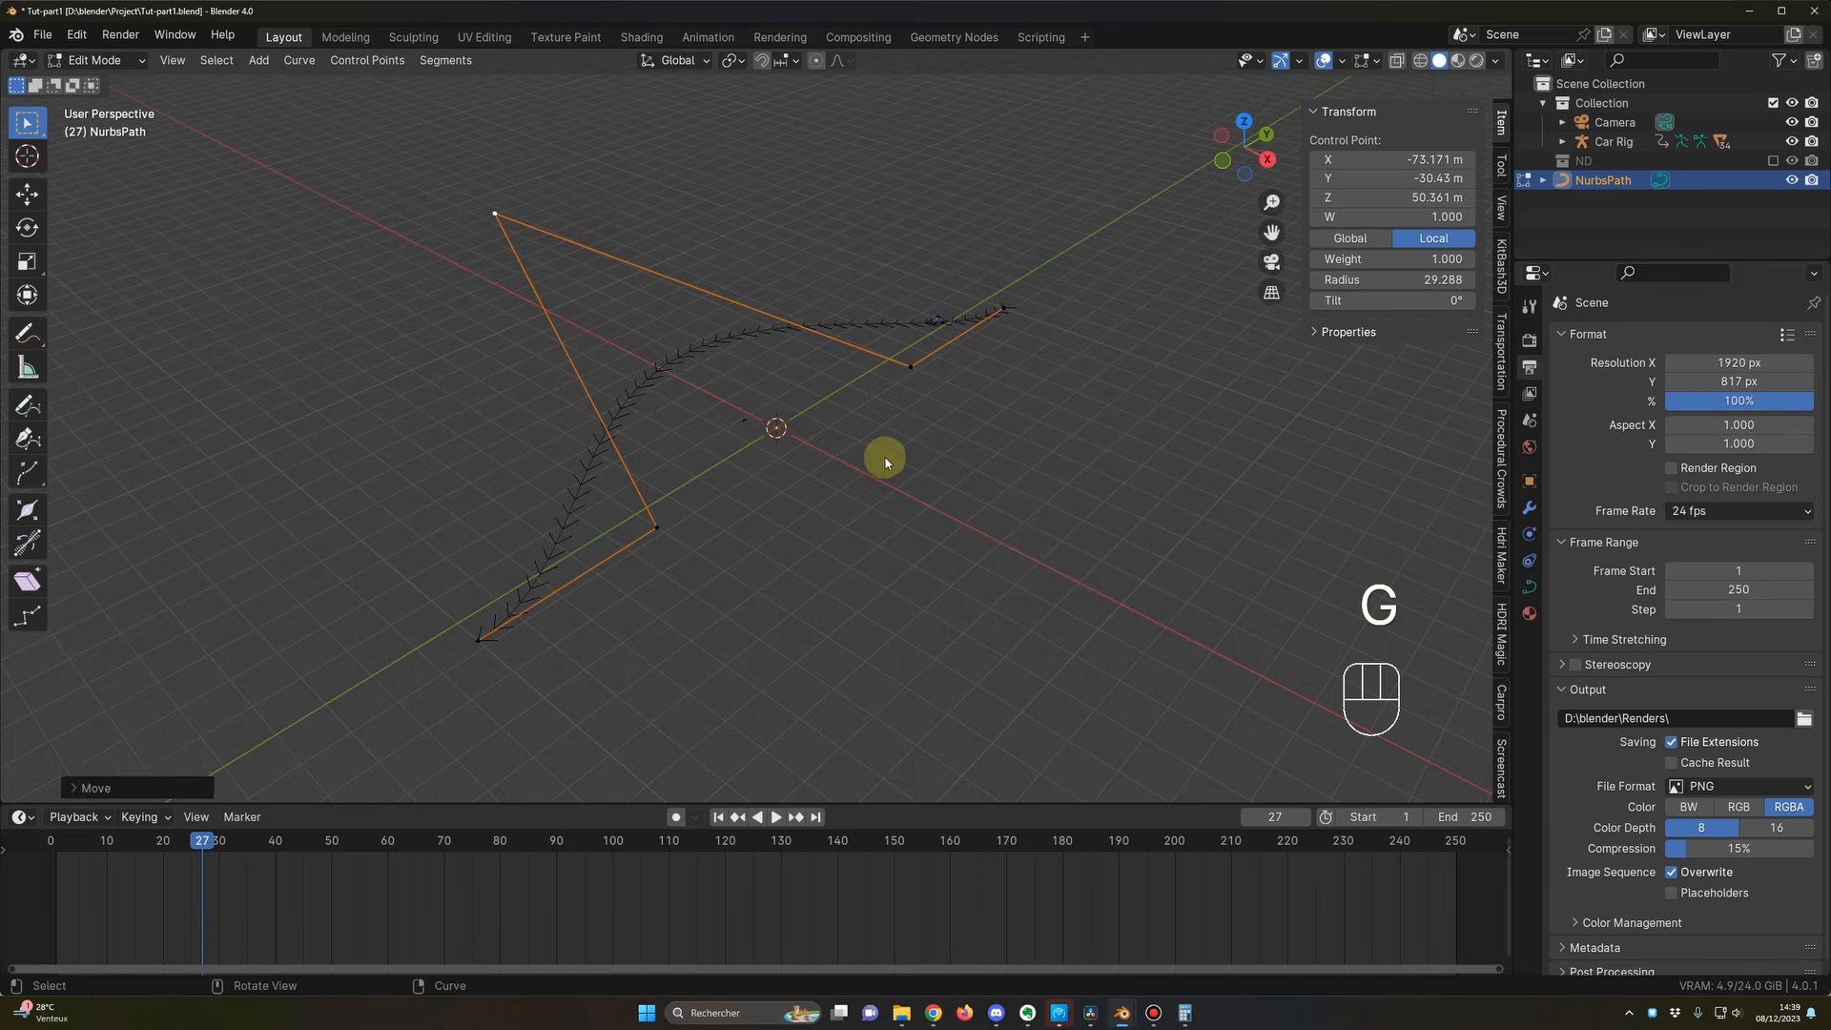
key(Tab)
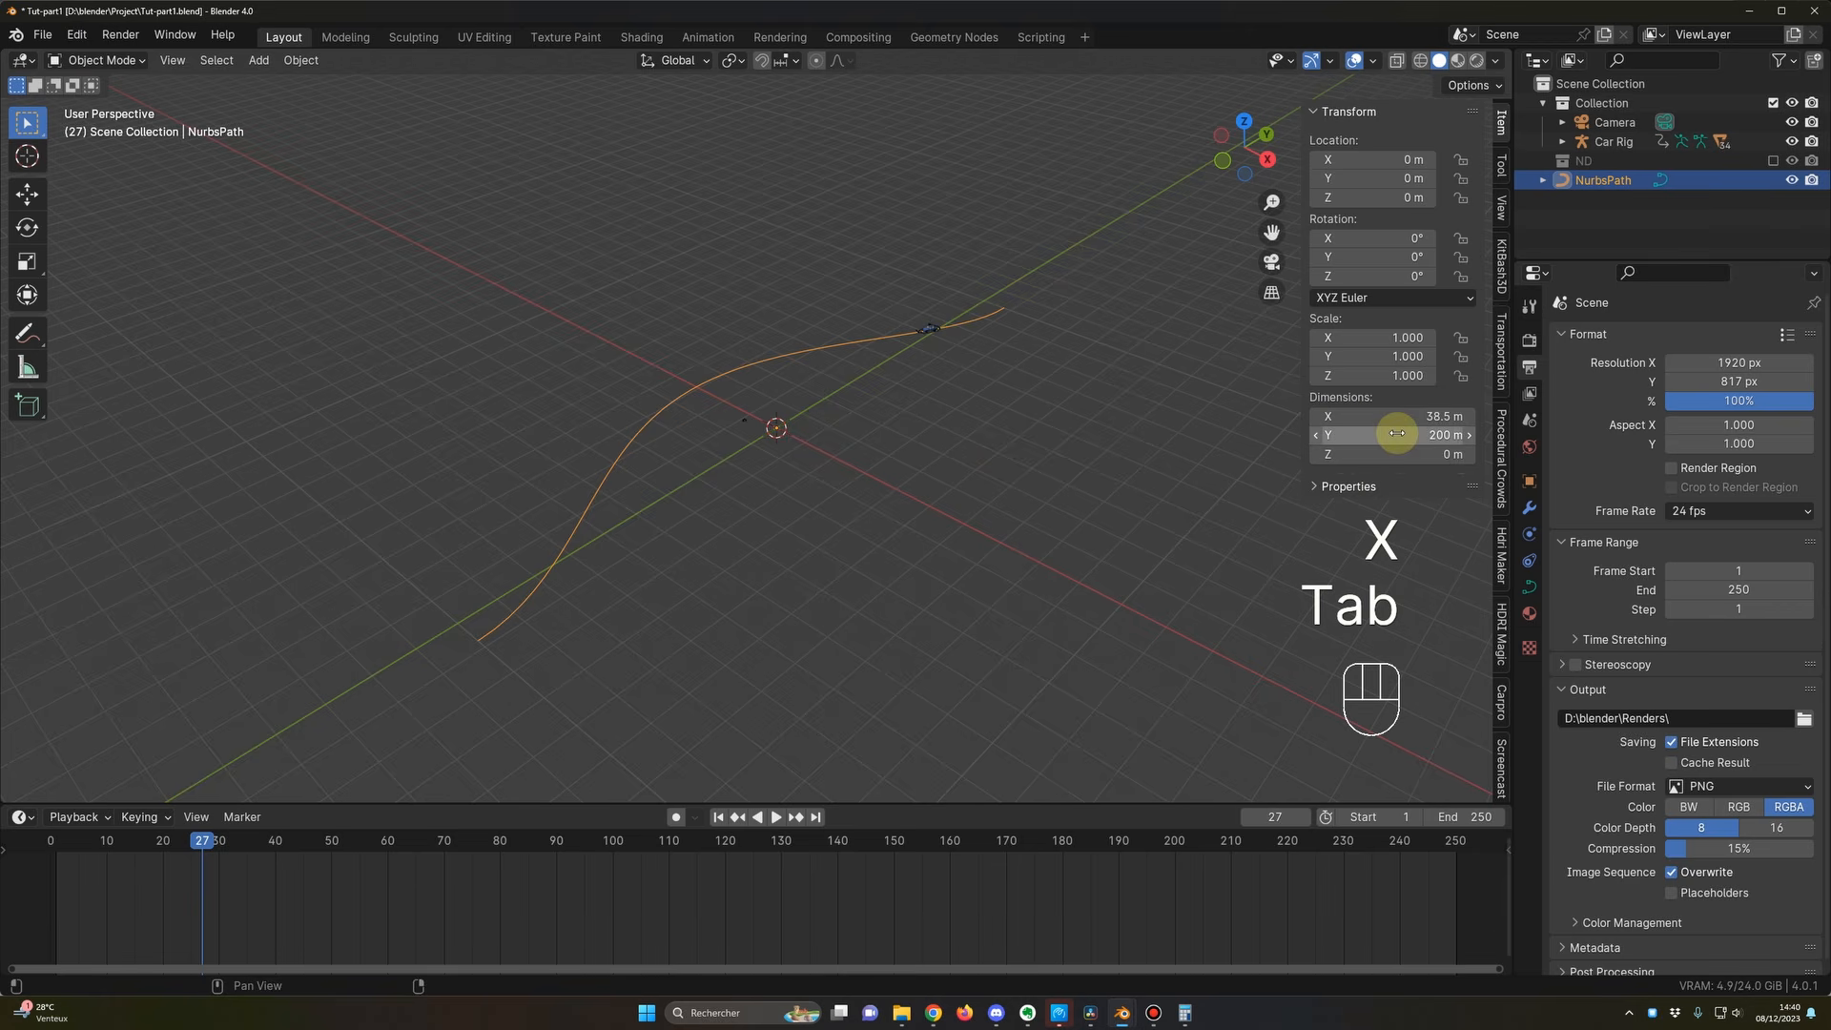
Step: Look over the curved path, undo the move of its middle control point and return to Object Mode
middle_drag(889, 433, 892, 437)
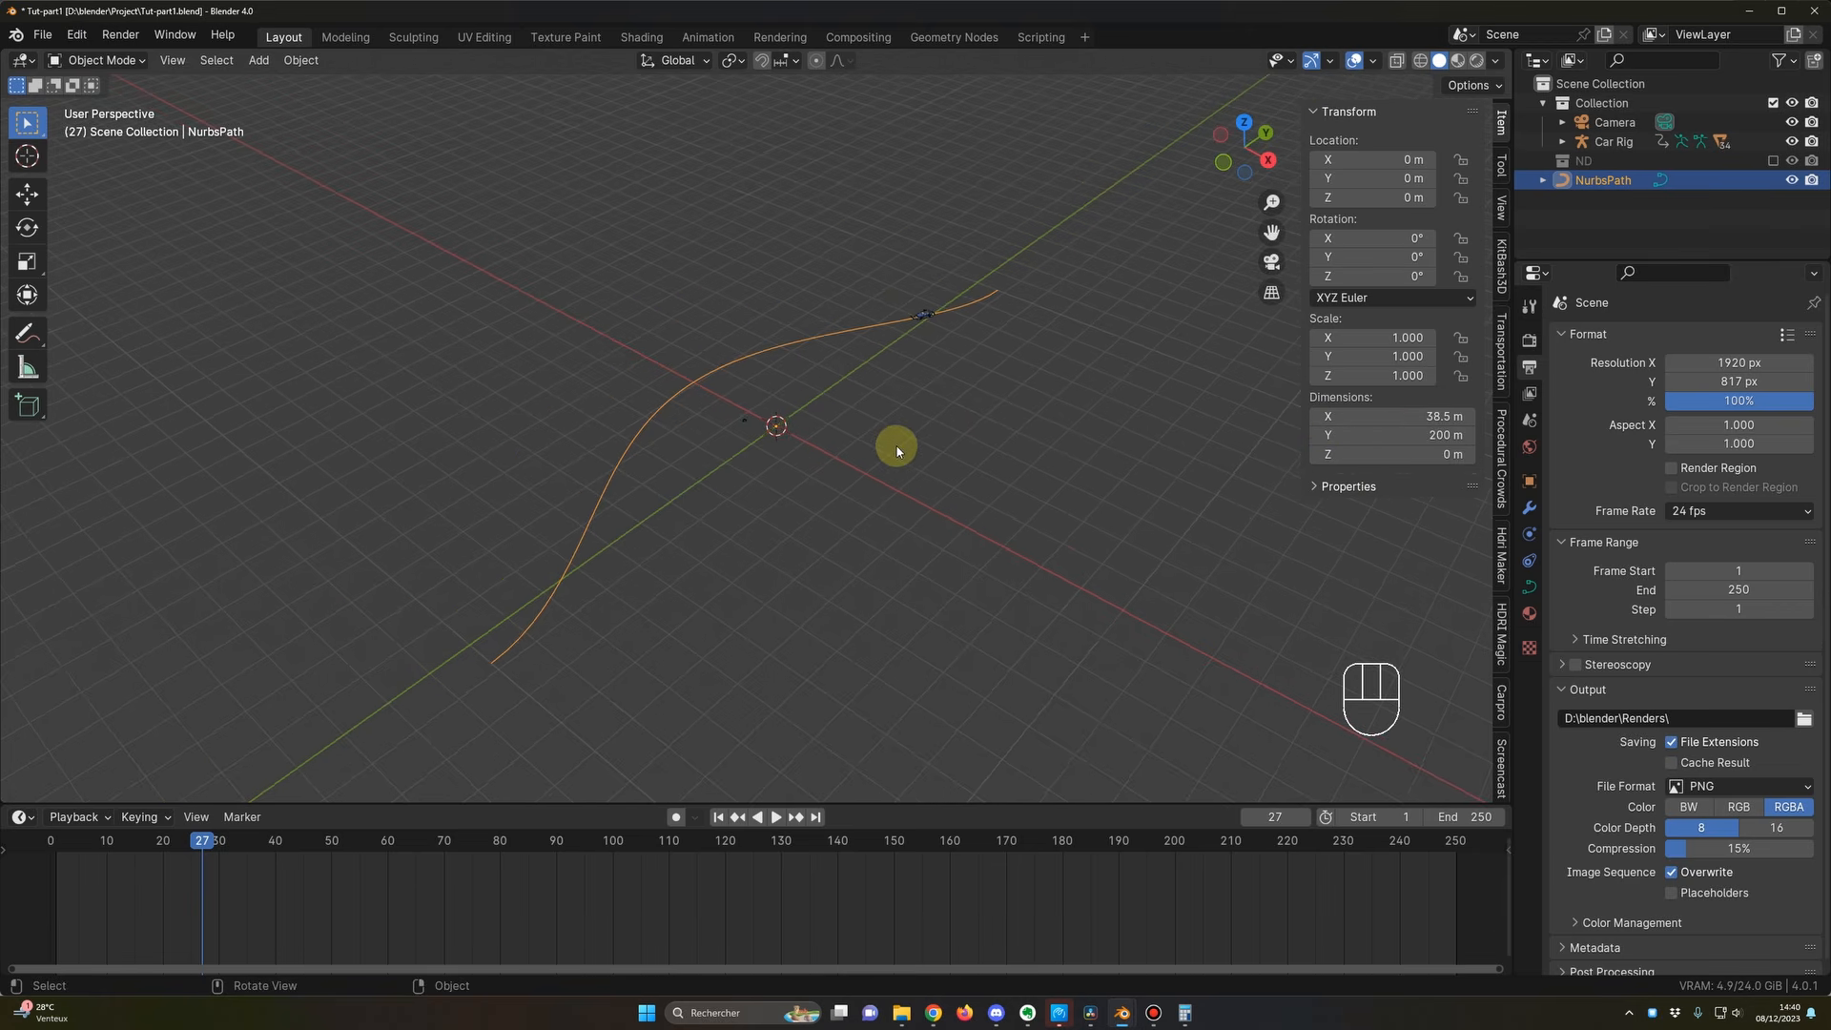
scroll(896, 451, up, 2)
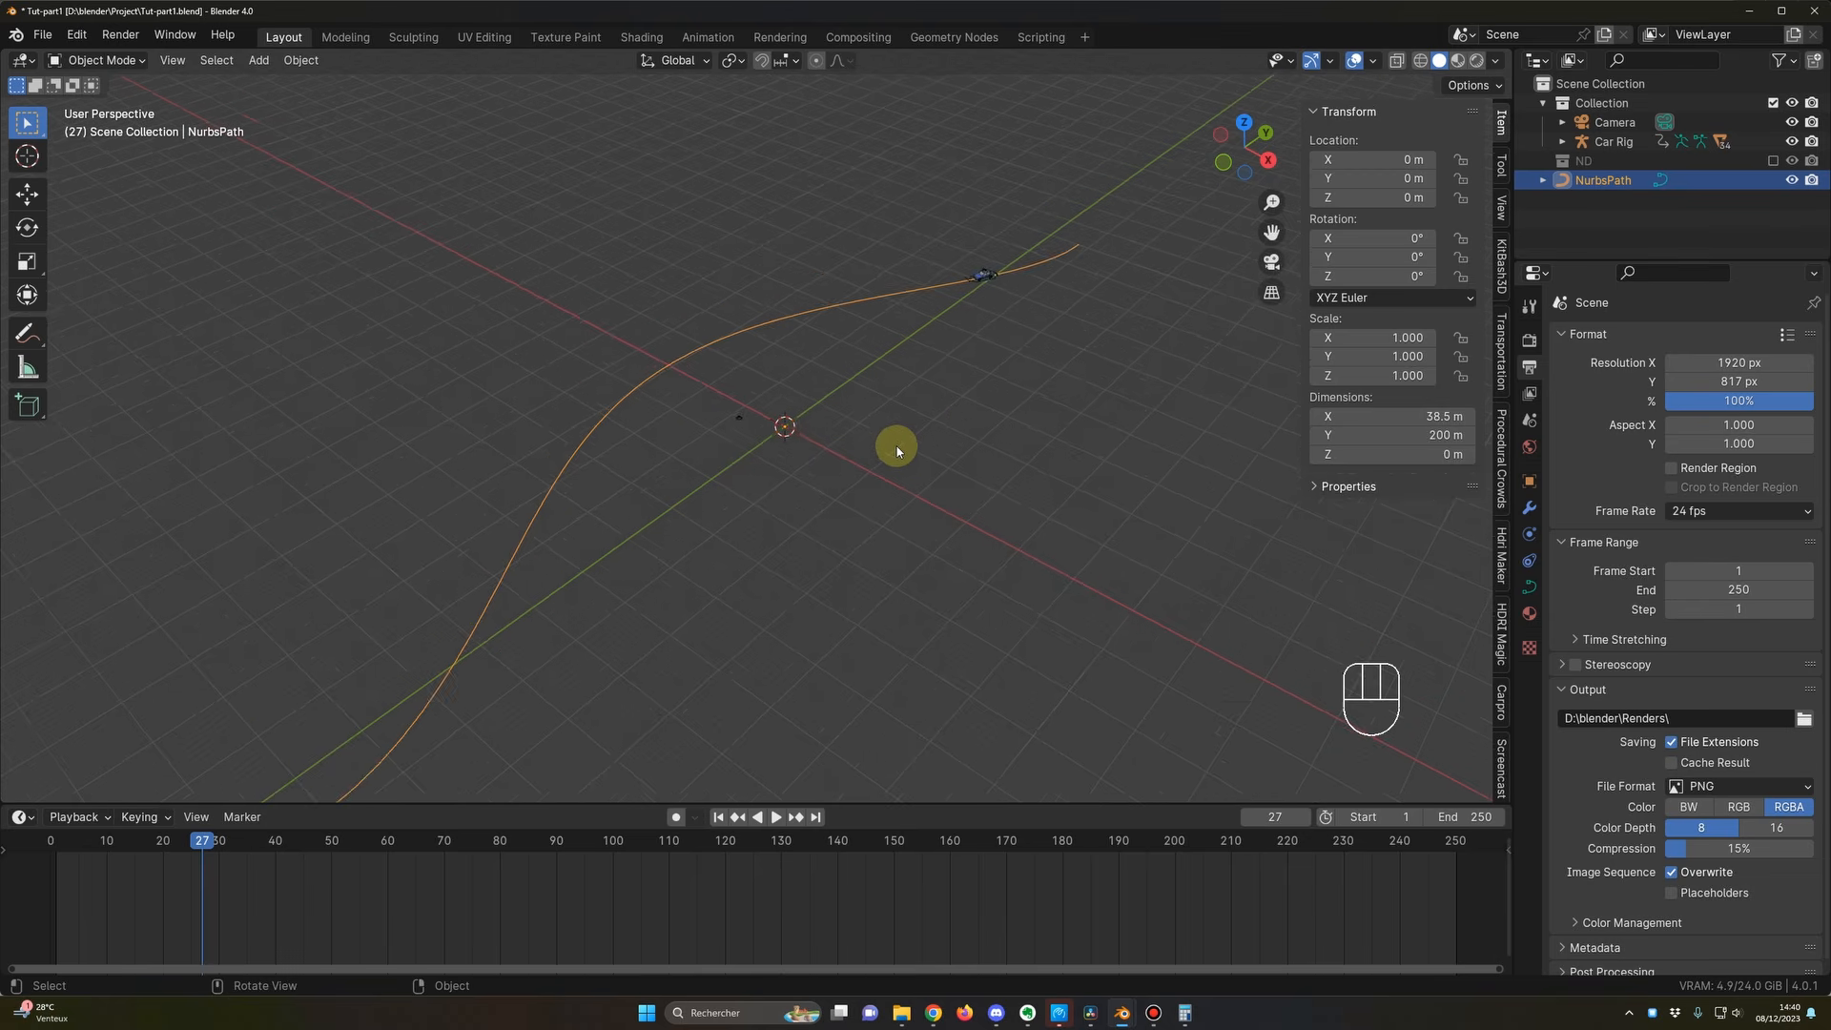
shift+middle_drag(907, 401, 919, 355)
scroll(907, 420, down, 2)
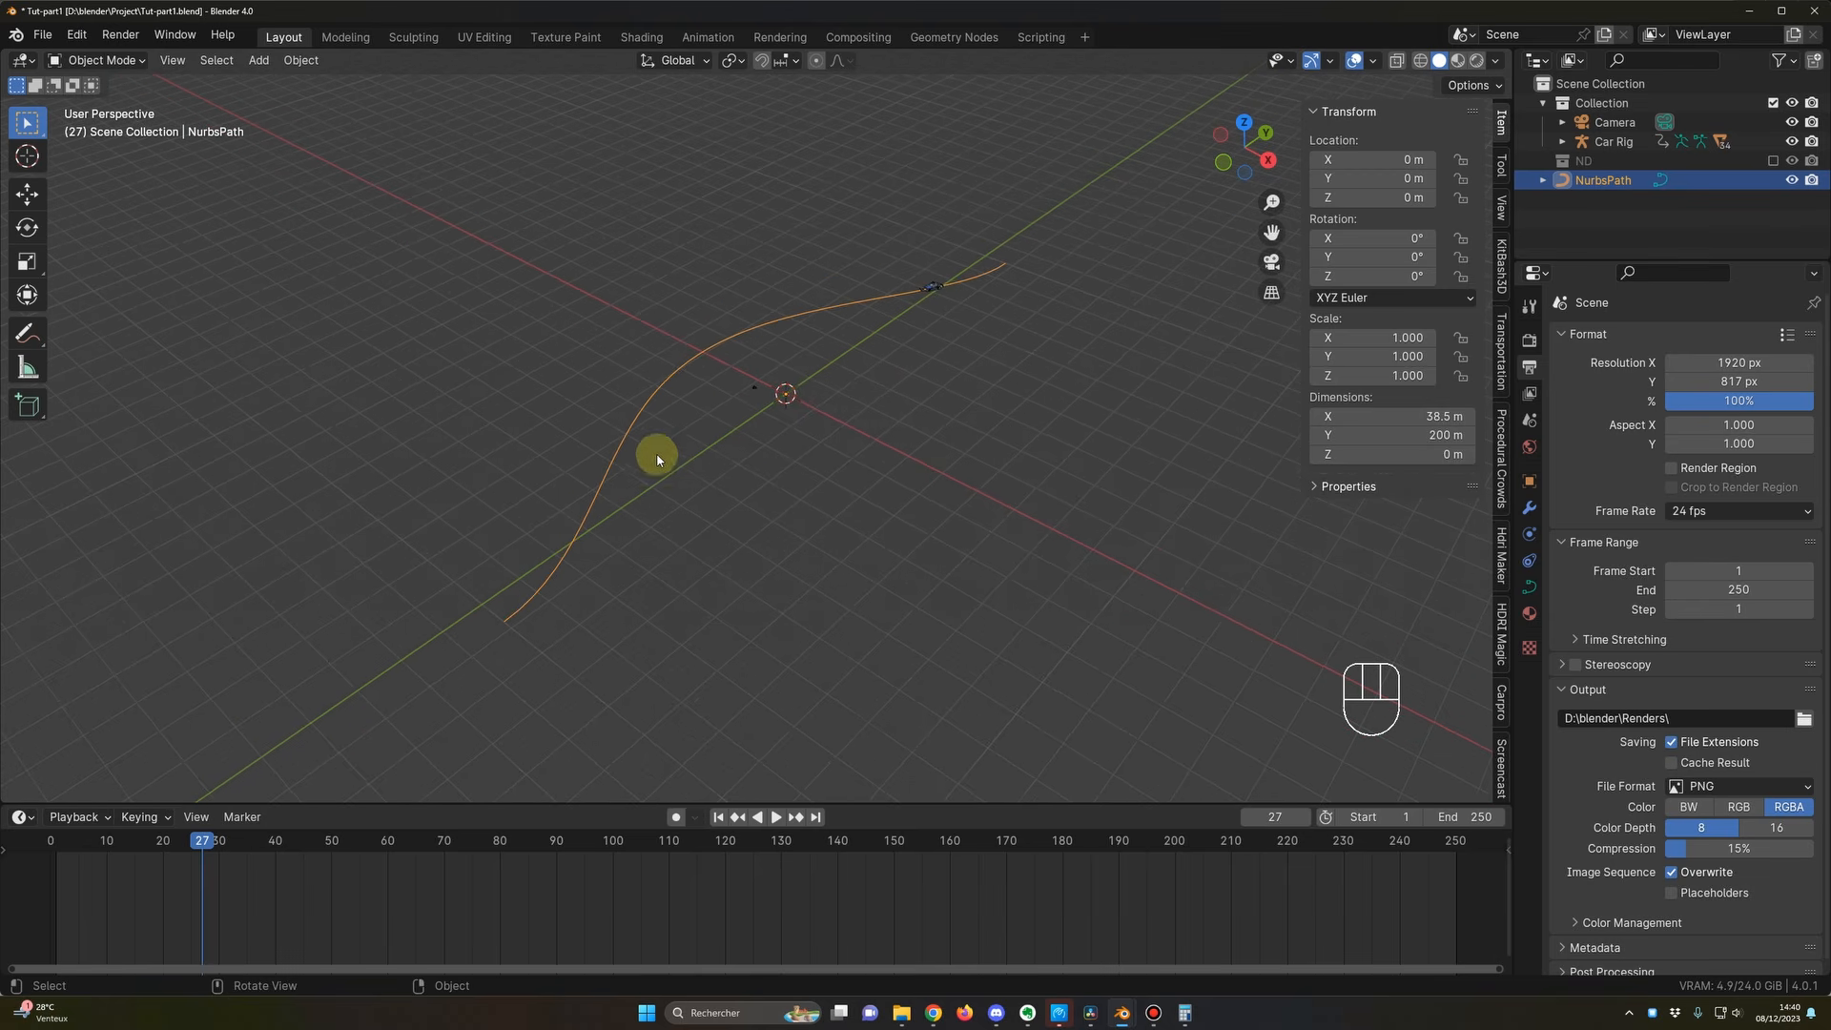
key(ctrl+z)
key(ctrl+z)
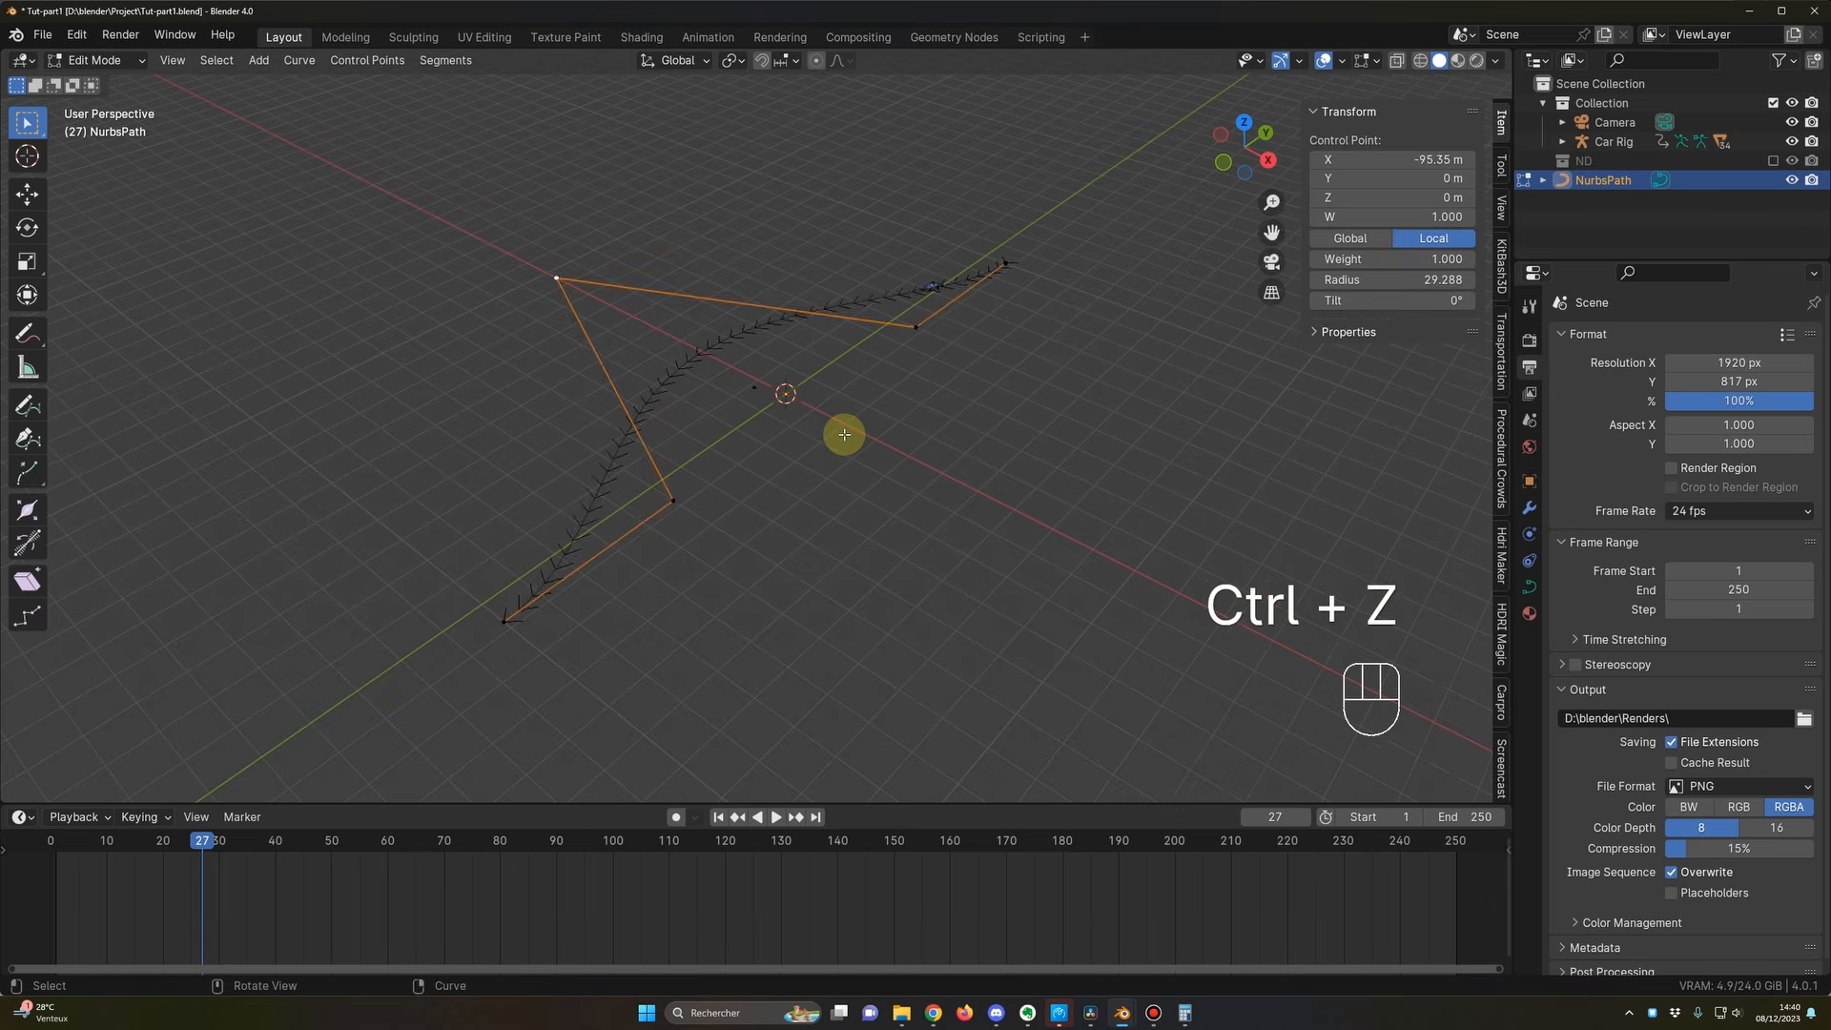
key(Tab)
Step: Switch to the SPEED CALCULATION sheet and try Path lenght values of 280 and 260
key(alt+Tab)
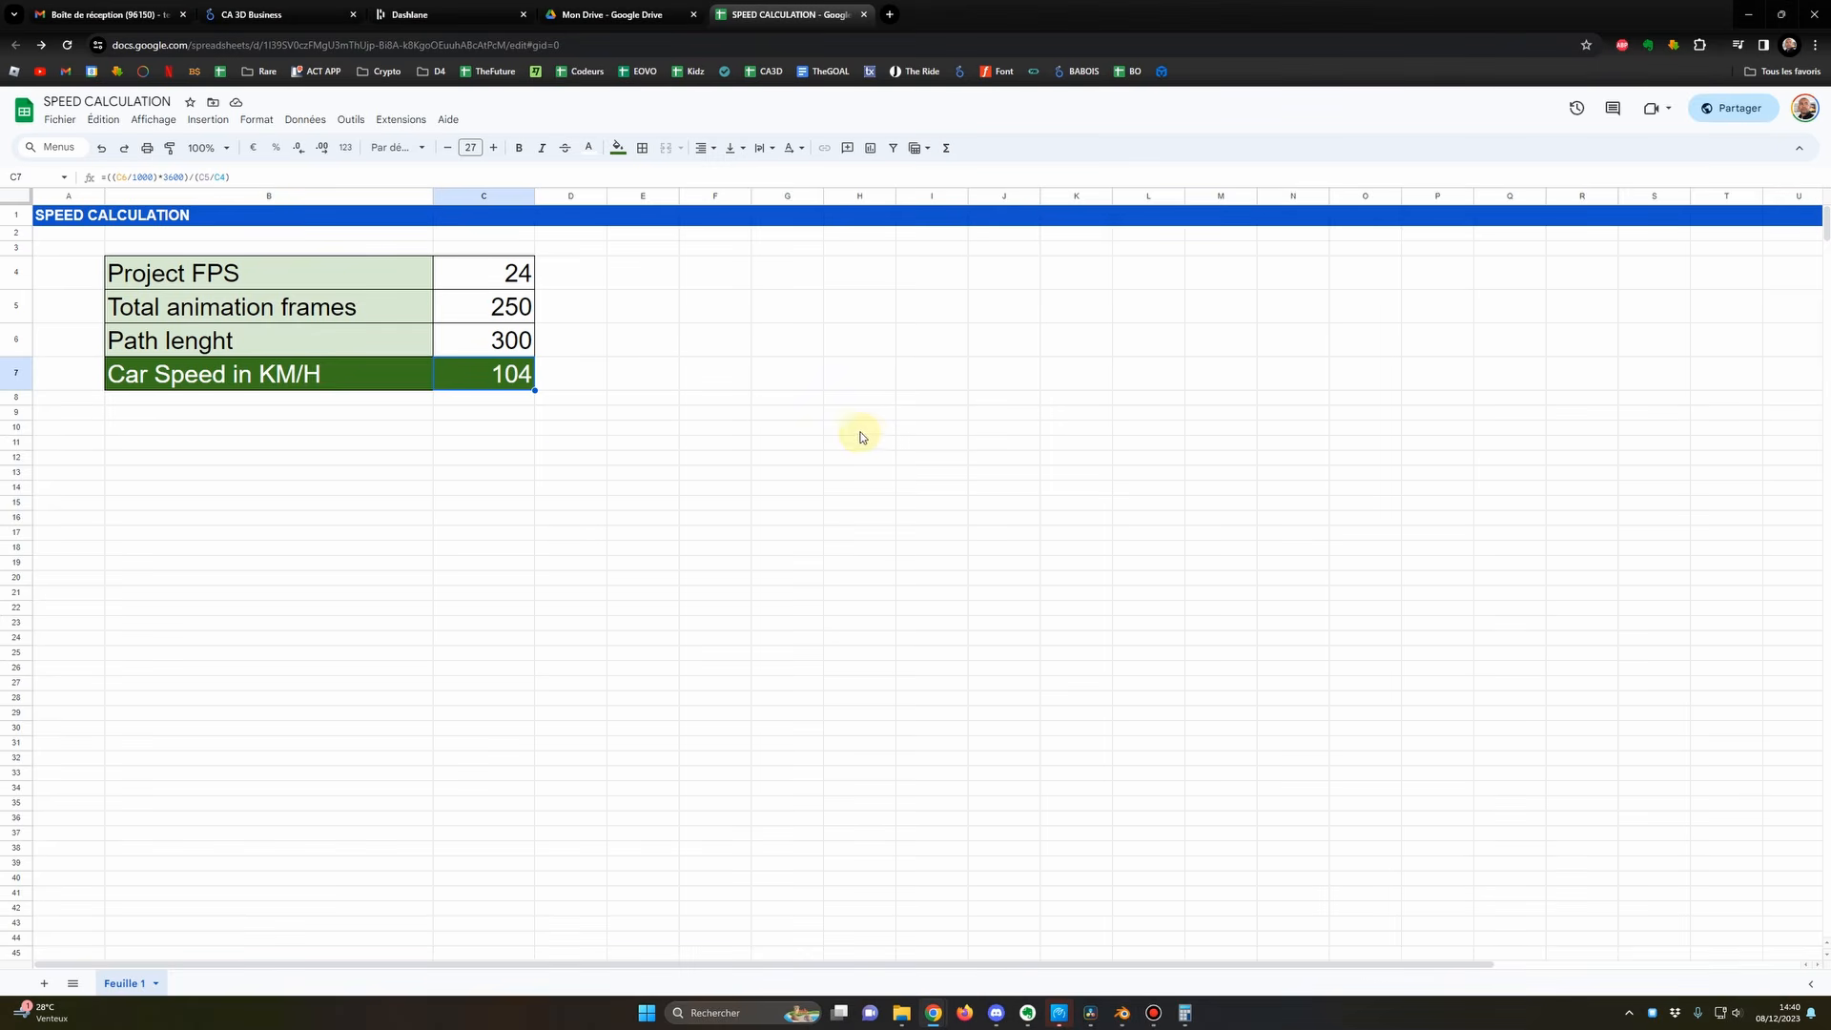
click(482, 342)
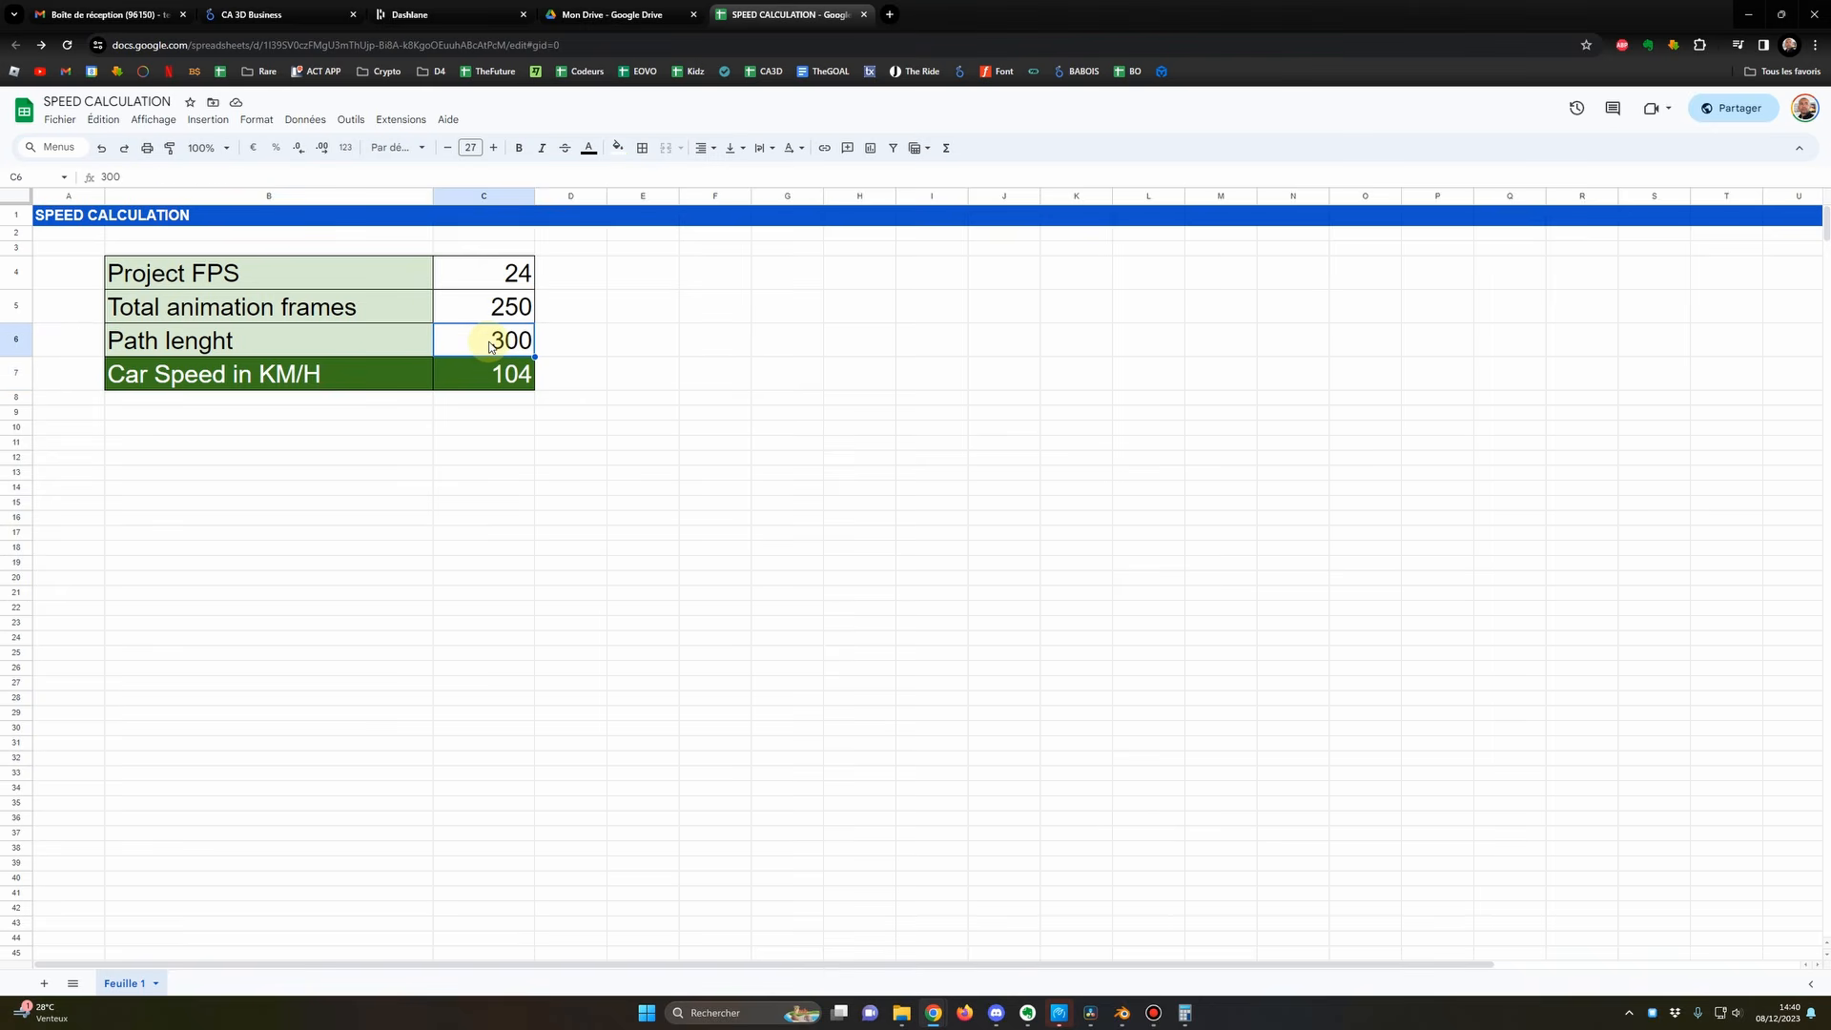
text(280)
key(Return)
click(490, 346)
text(260)
key(Return)
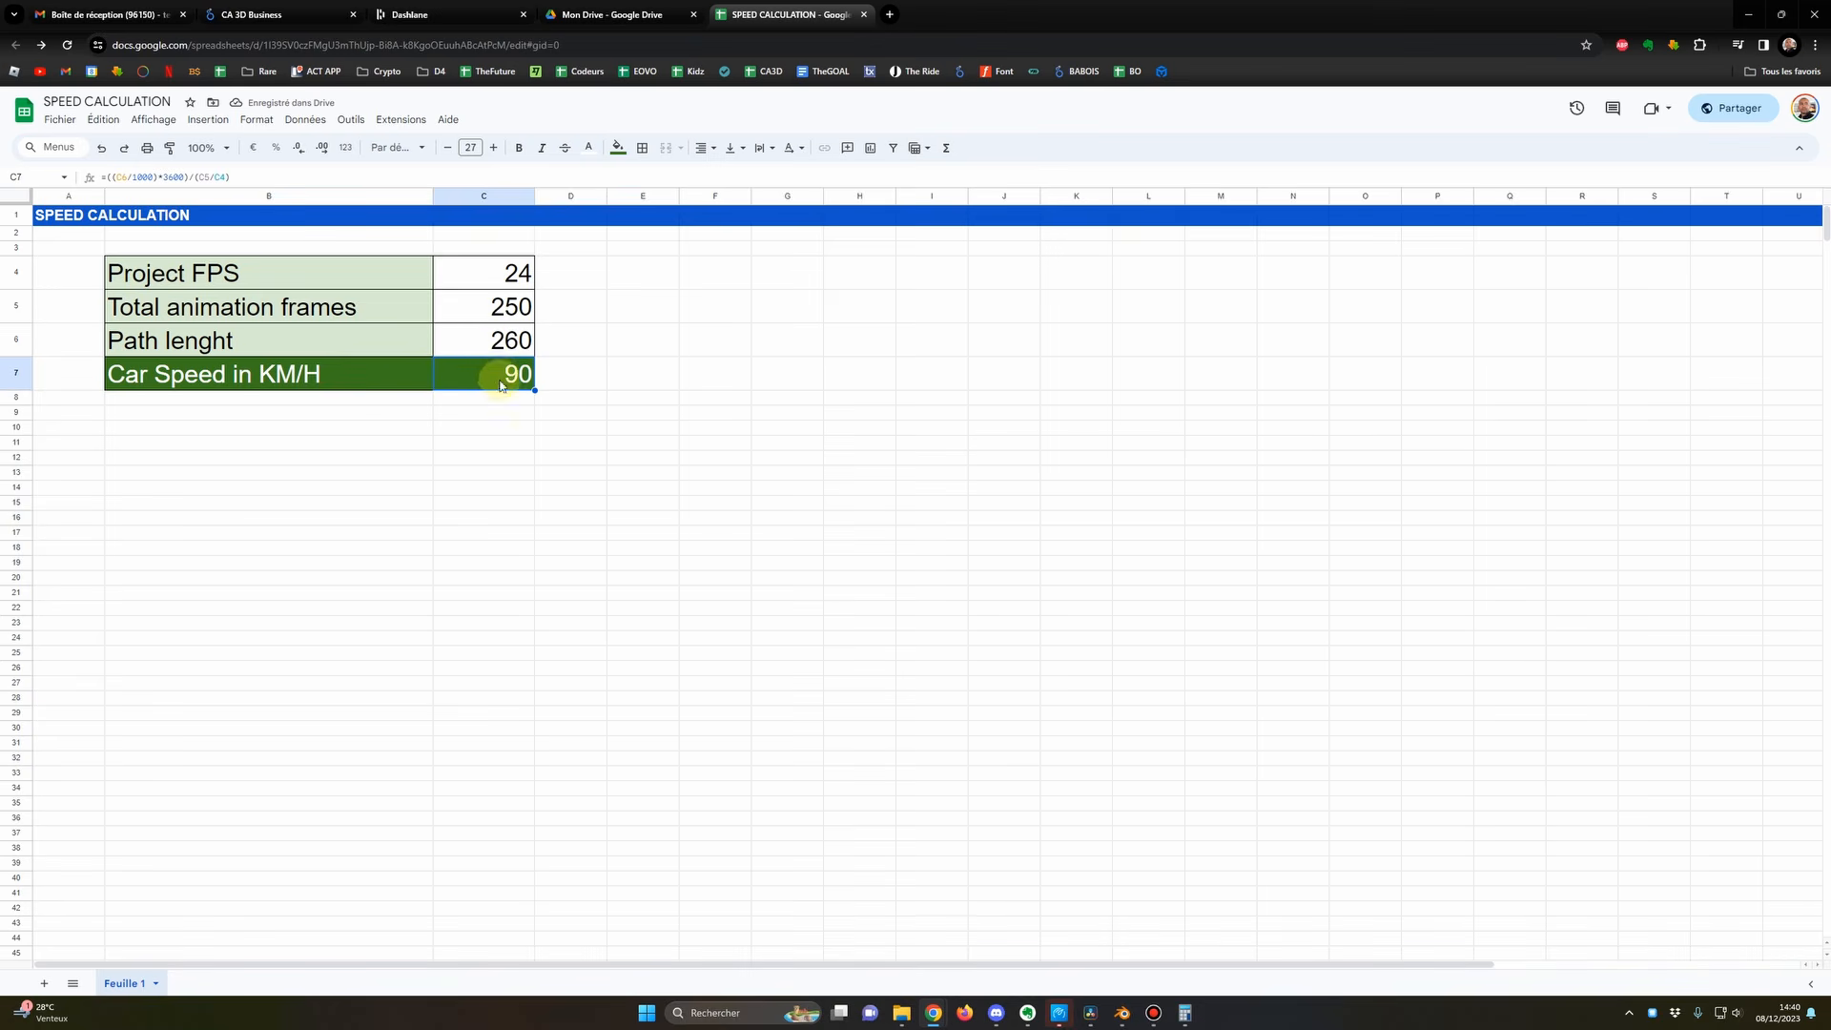
Step: Set the Path lenght in the speed calculation sheet to 300 and check the Car Speed in KM/H cell
key(alt+Tab)
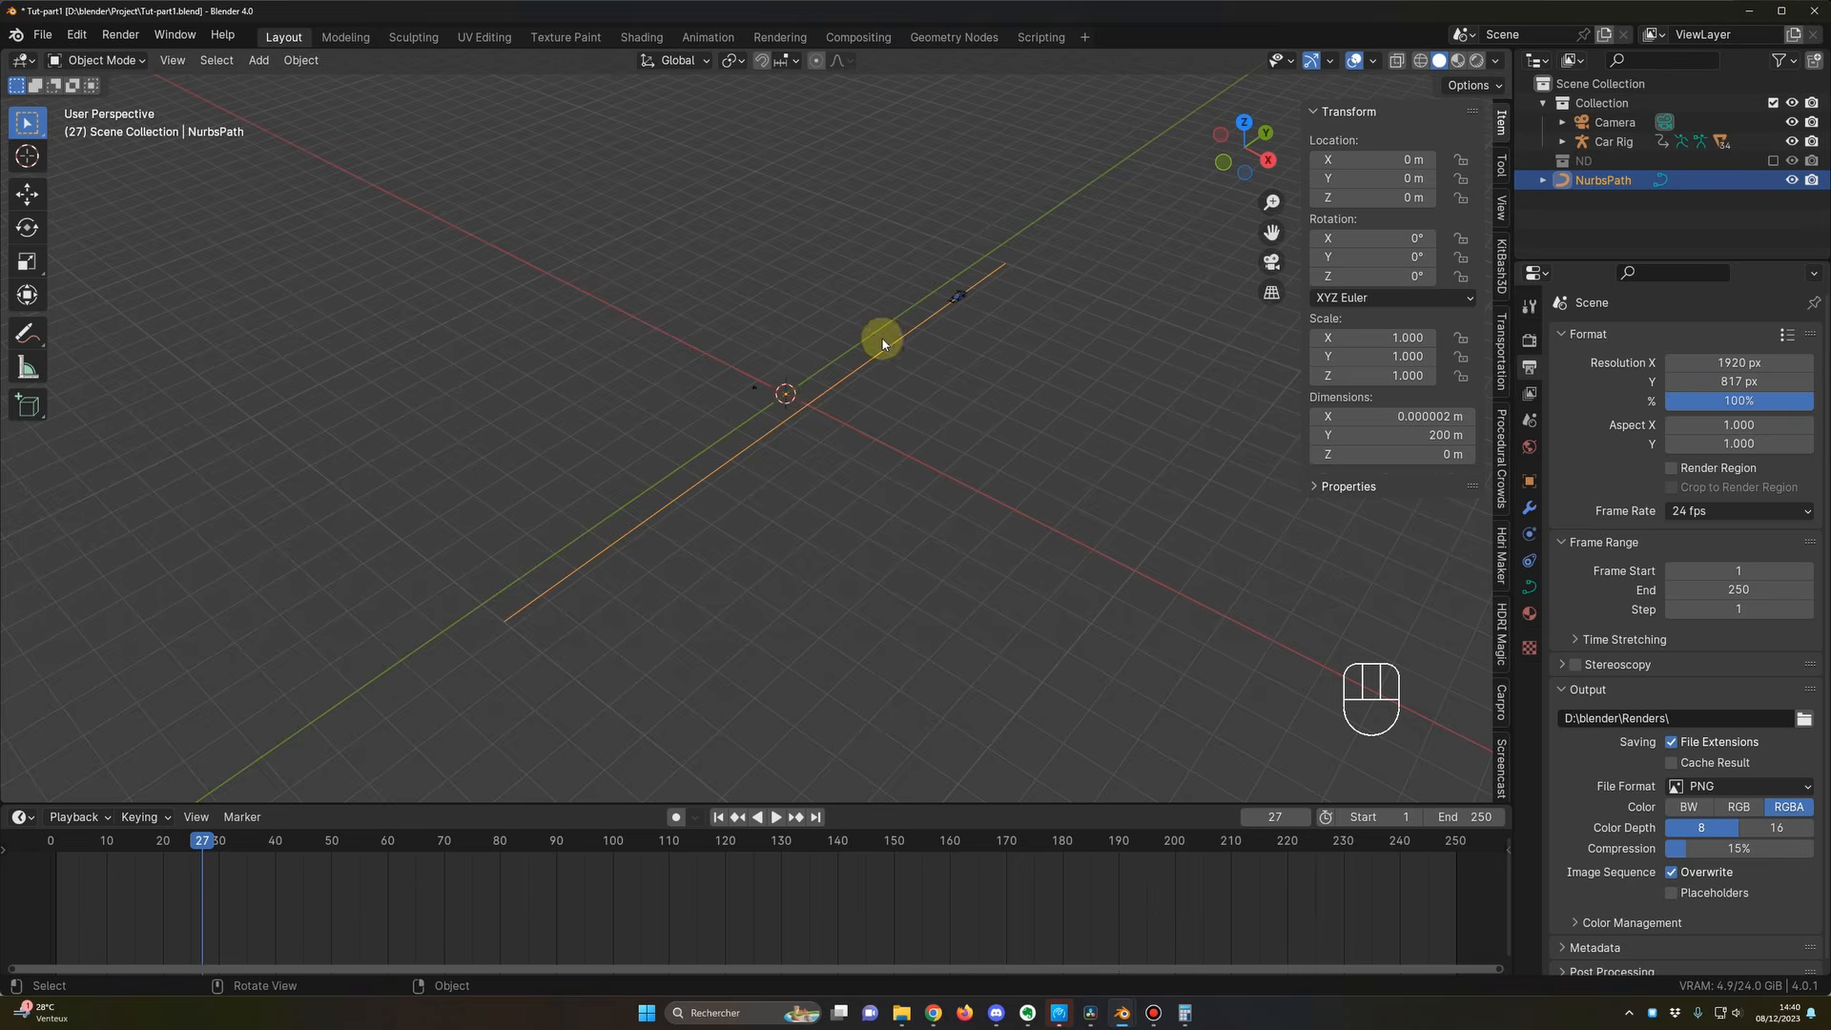
key(alt+Tab)
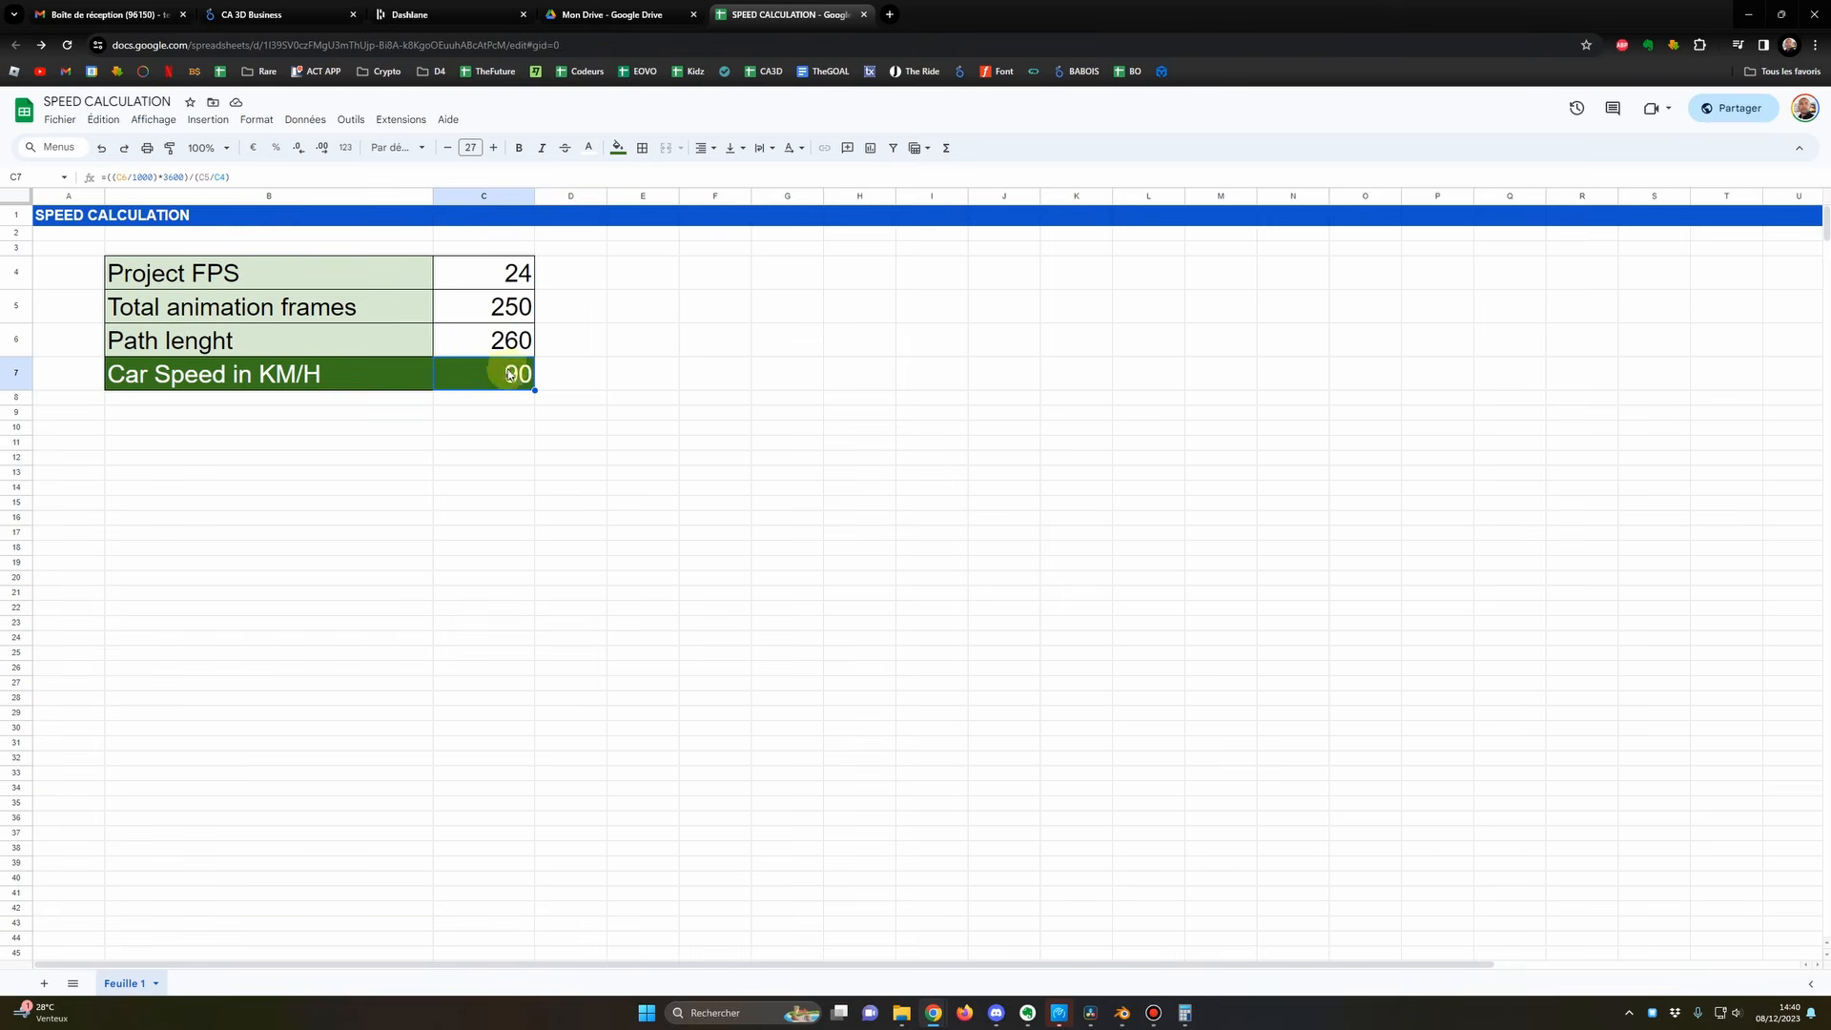
key(Up)
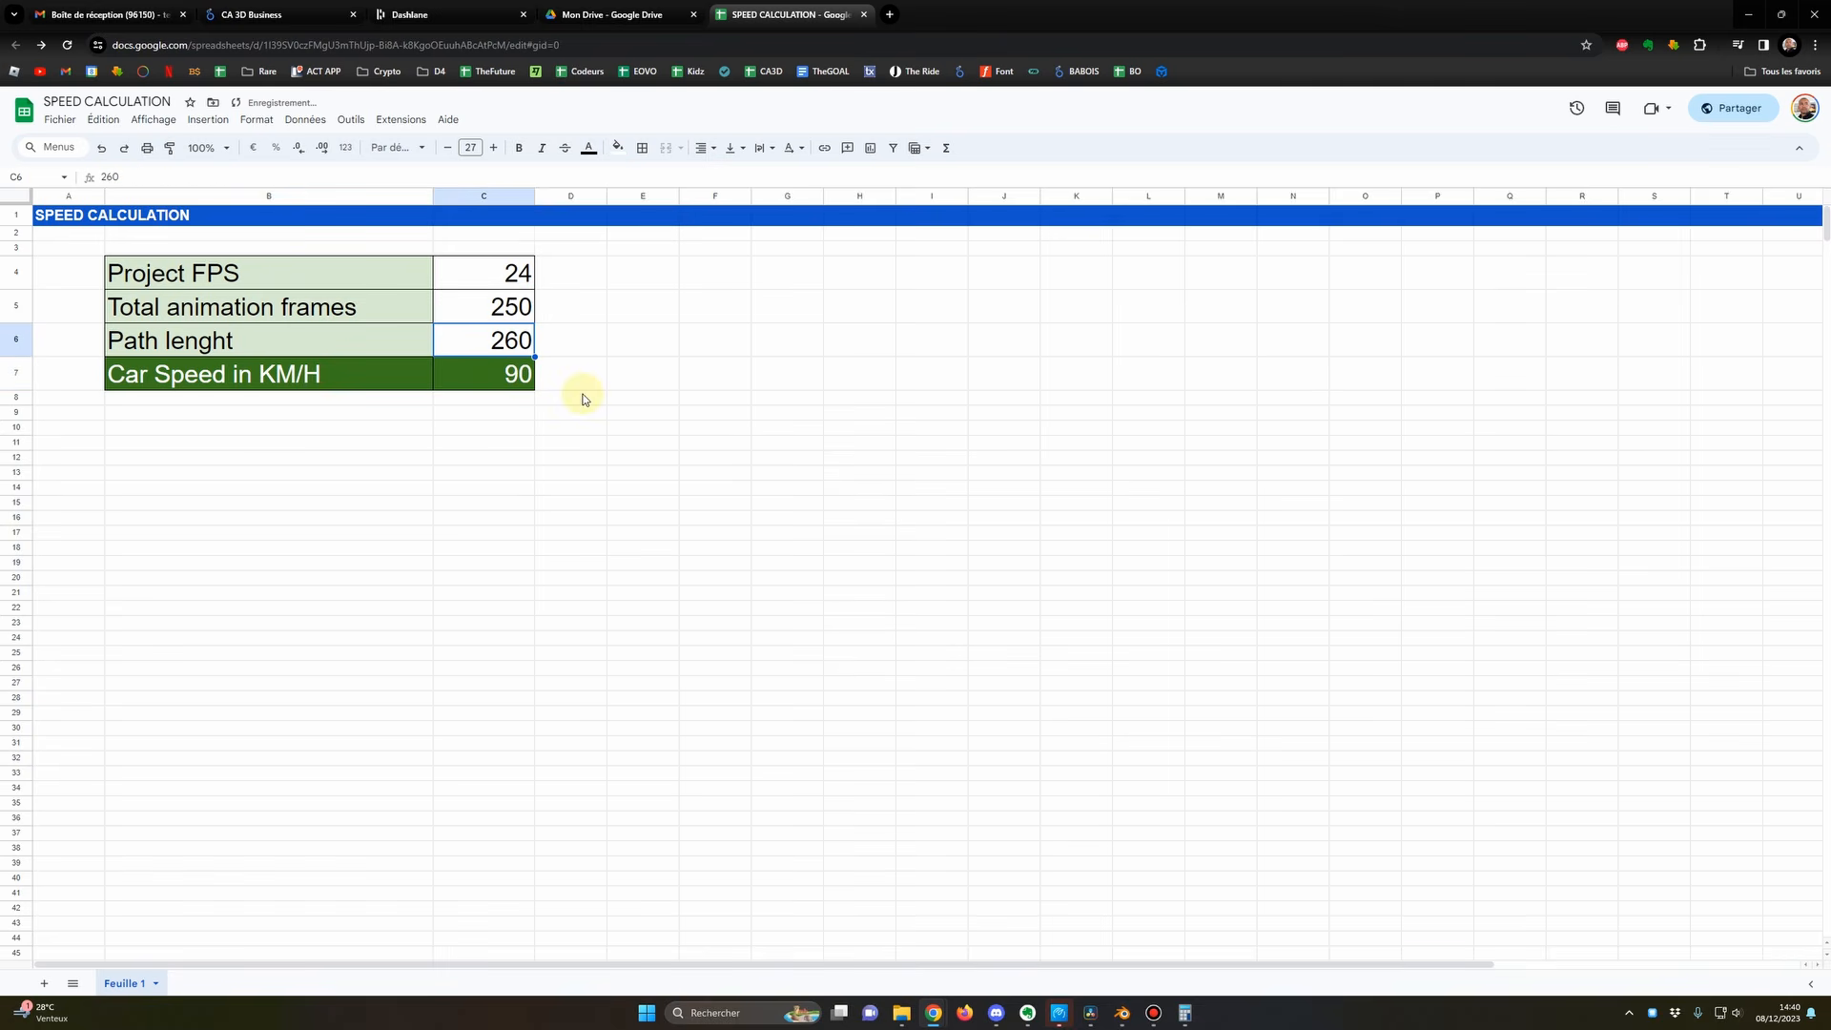
click(528, 410)
click(489, 343)
text(300)
key(Return)
click(498, 412)
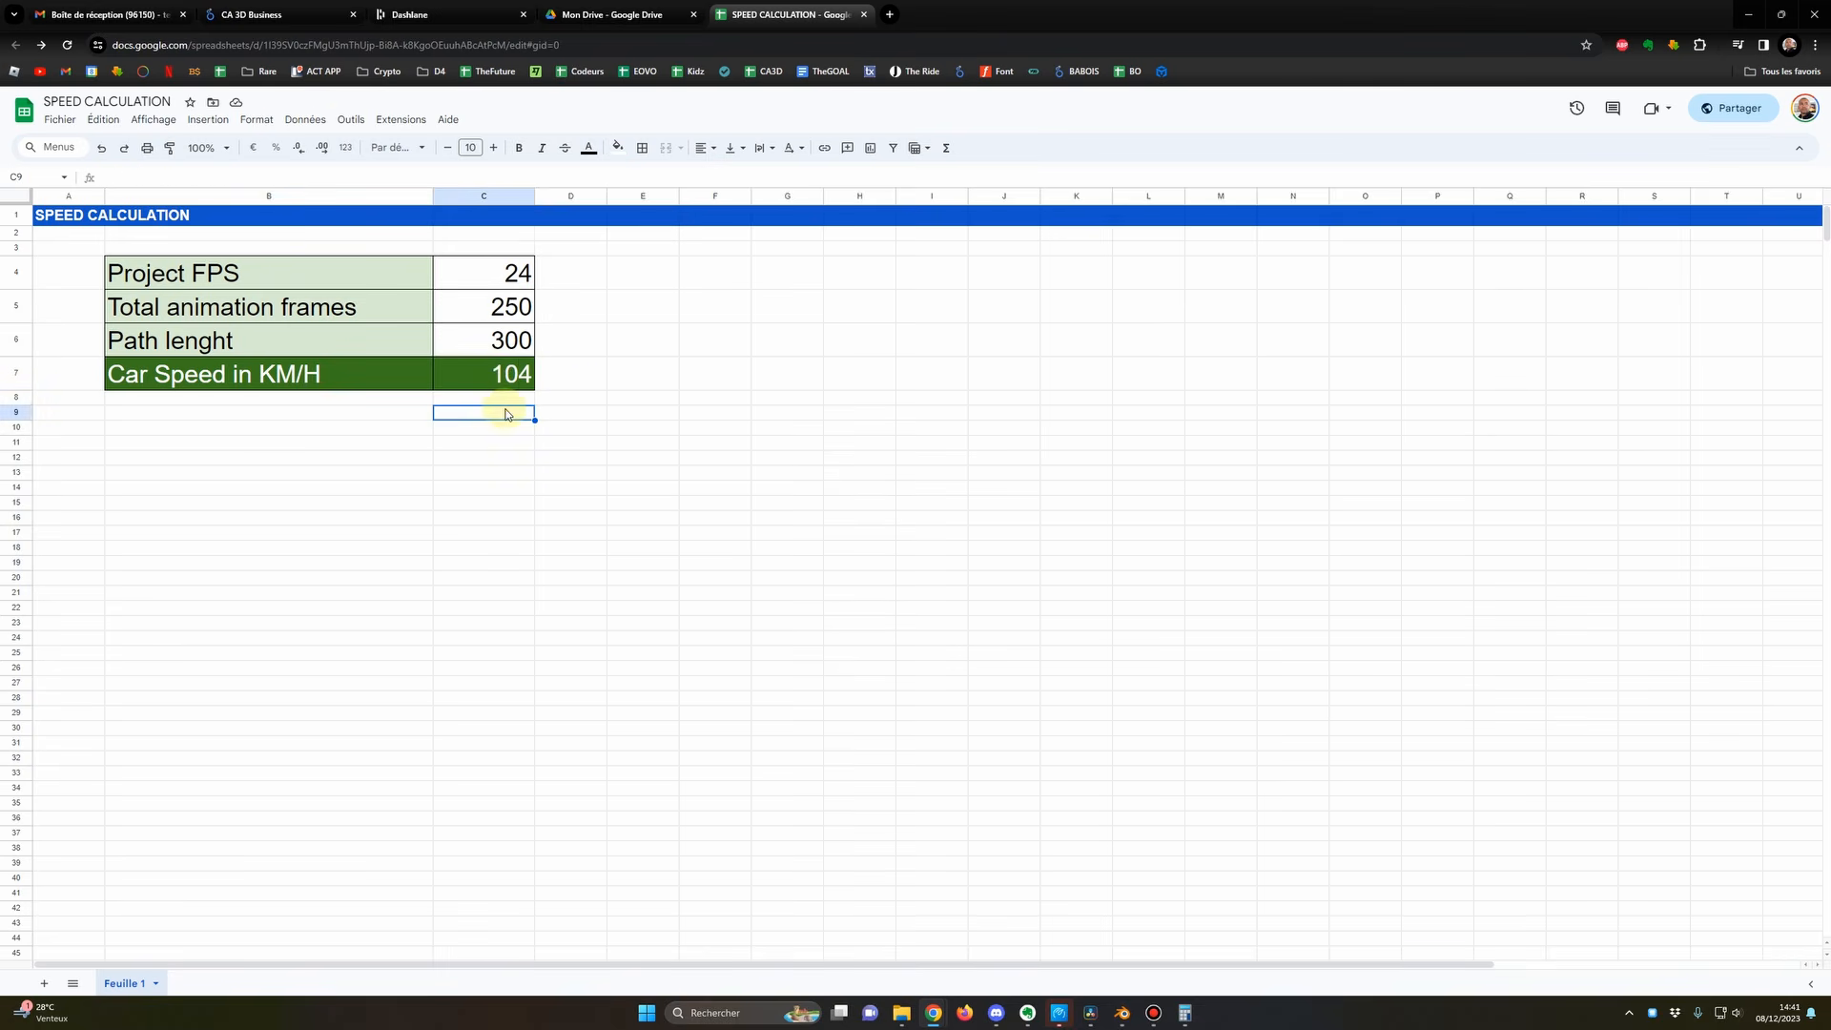
click(514, 373)
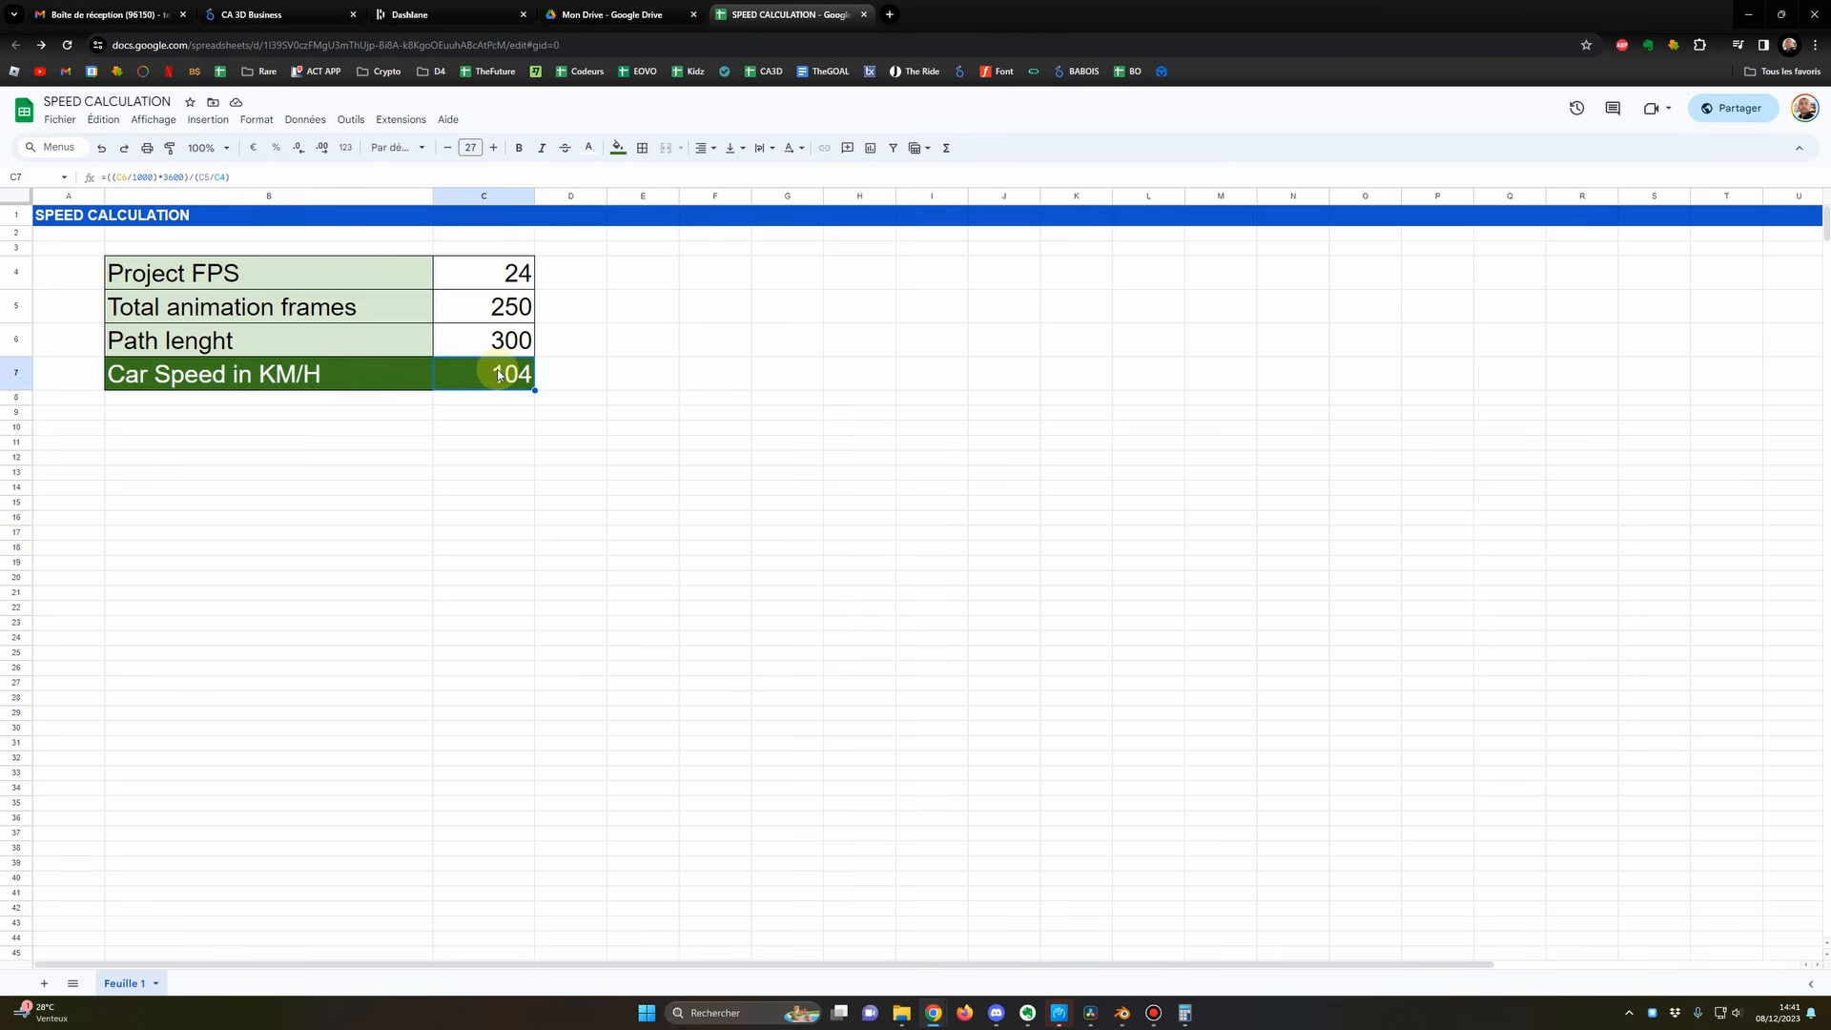
Step: Switch to Blender, set the NurbsPath's Y dimension to 300 m and apply all its transforms
key(alt+Tab)
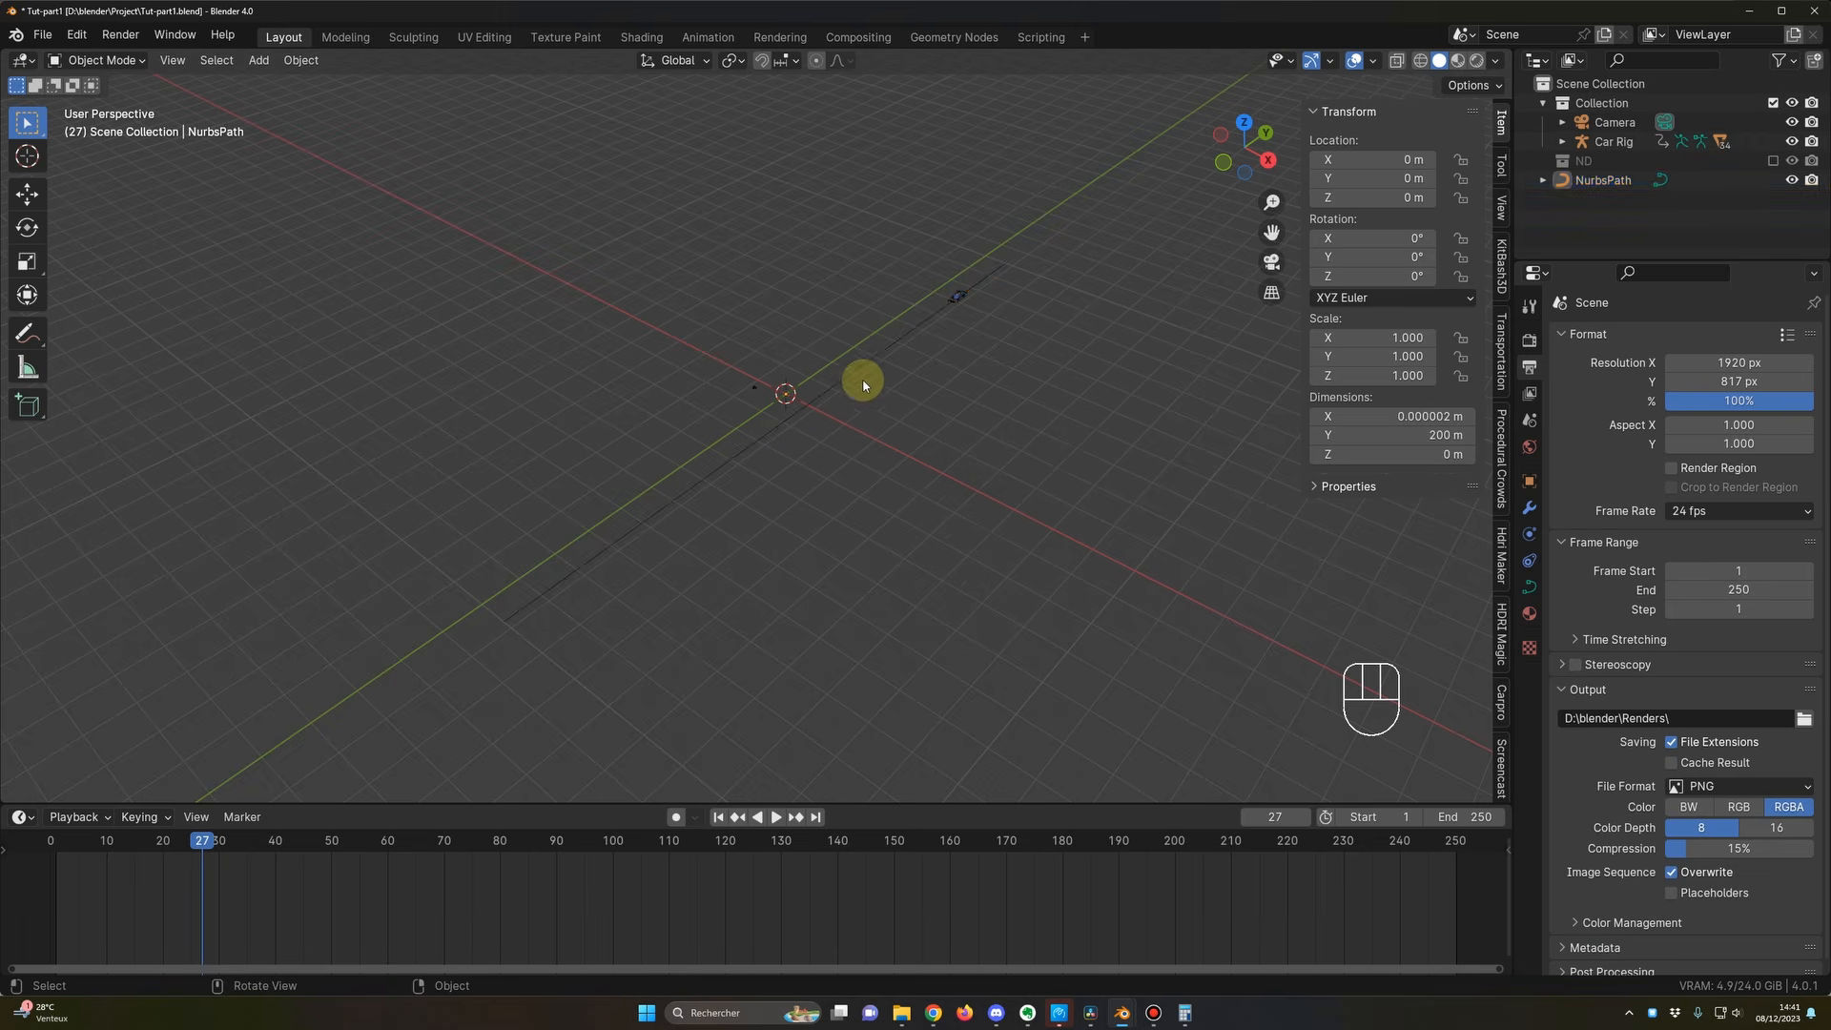
click(861, 374)
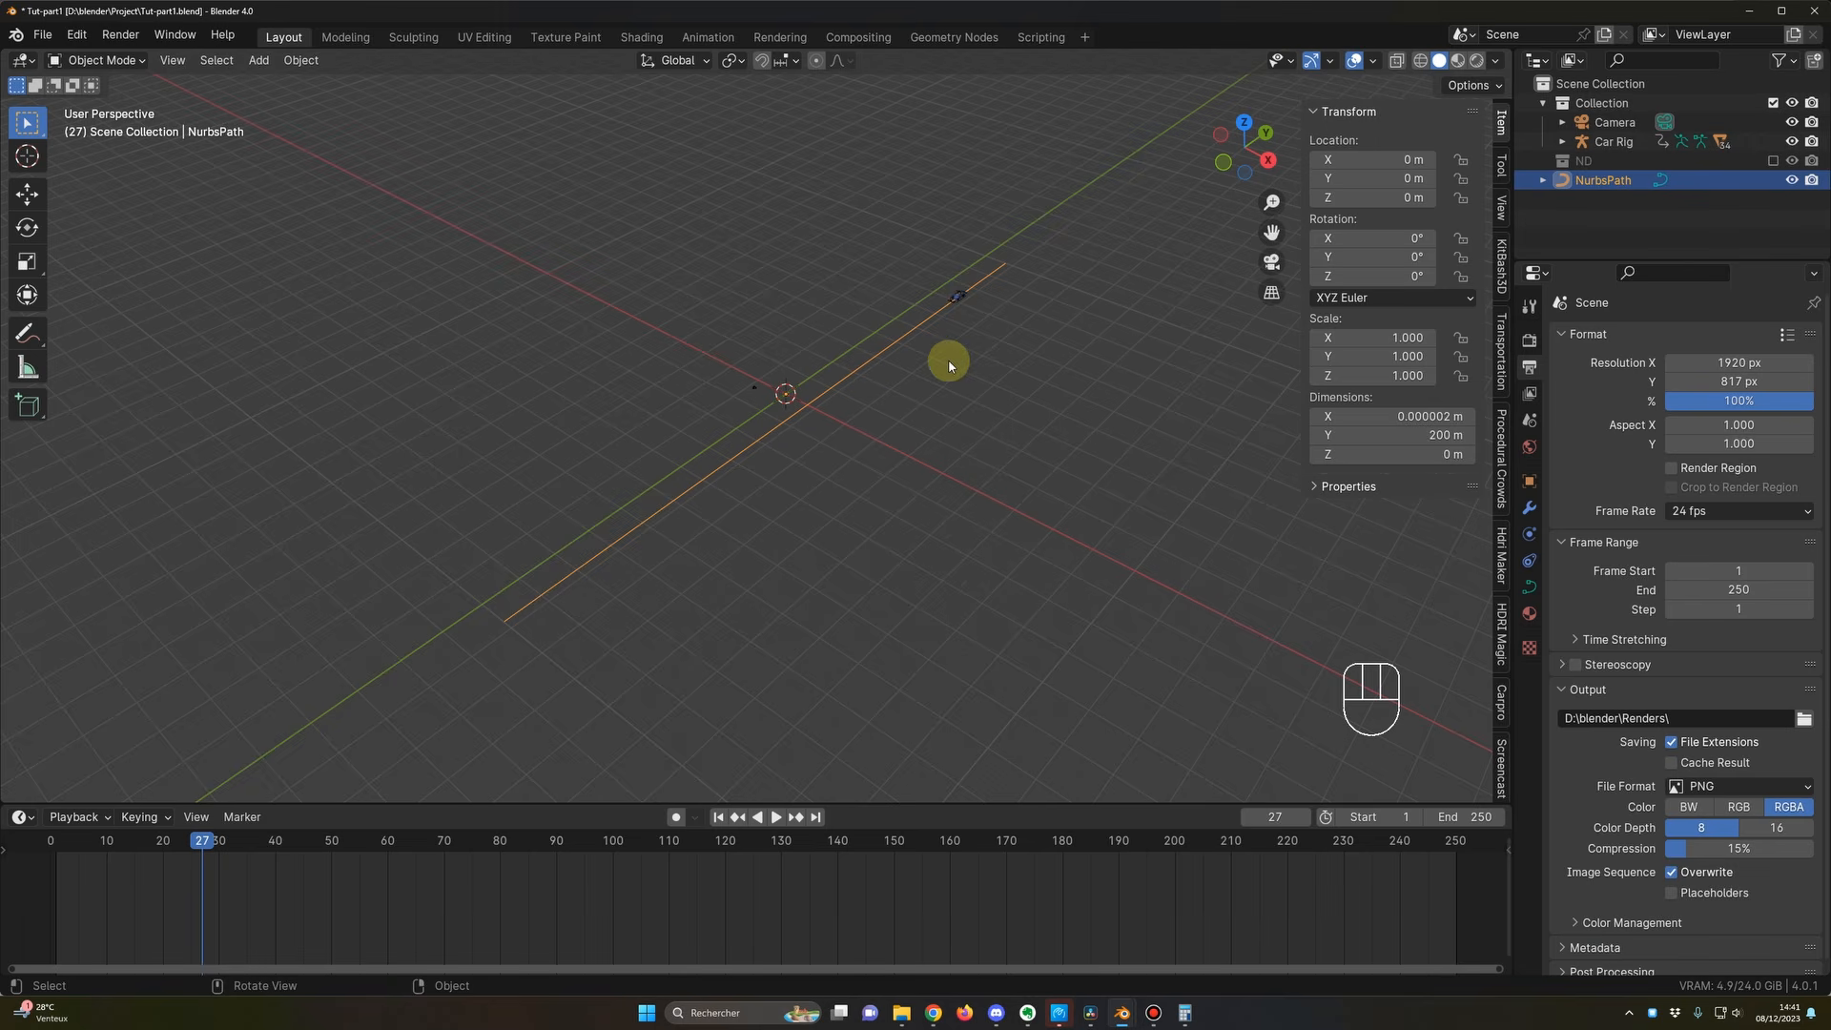
shift+middle_drag(952, 465, 895, 519)
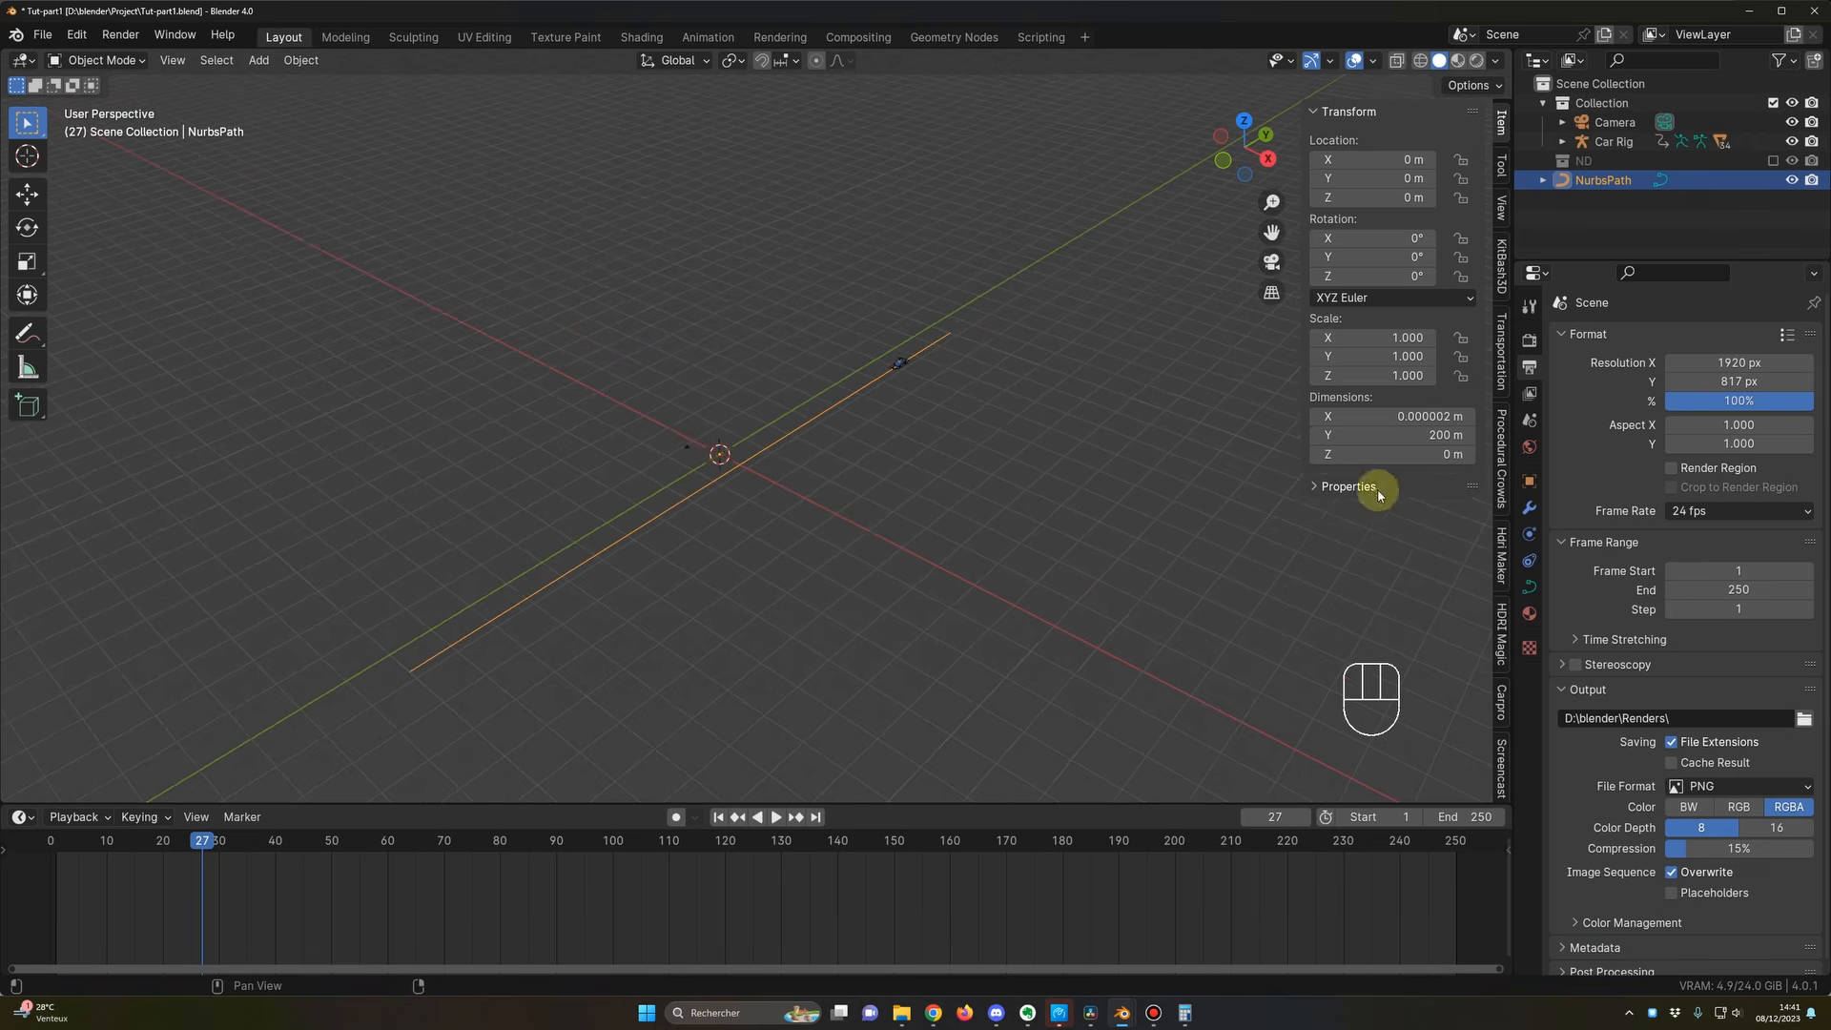
click(1396, 435)
text(300)
key(Return)
scroll(885, 541, up, 1)
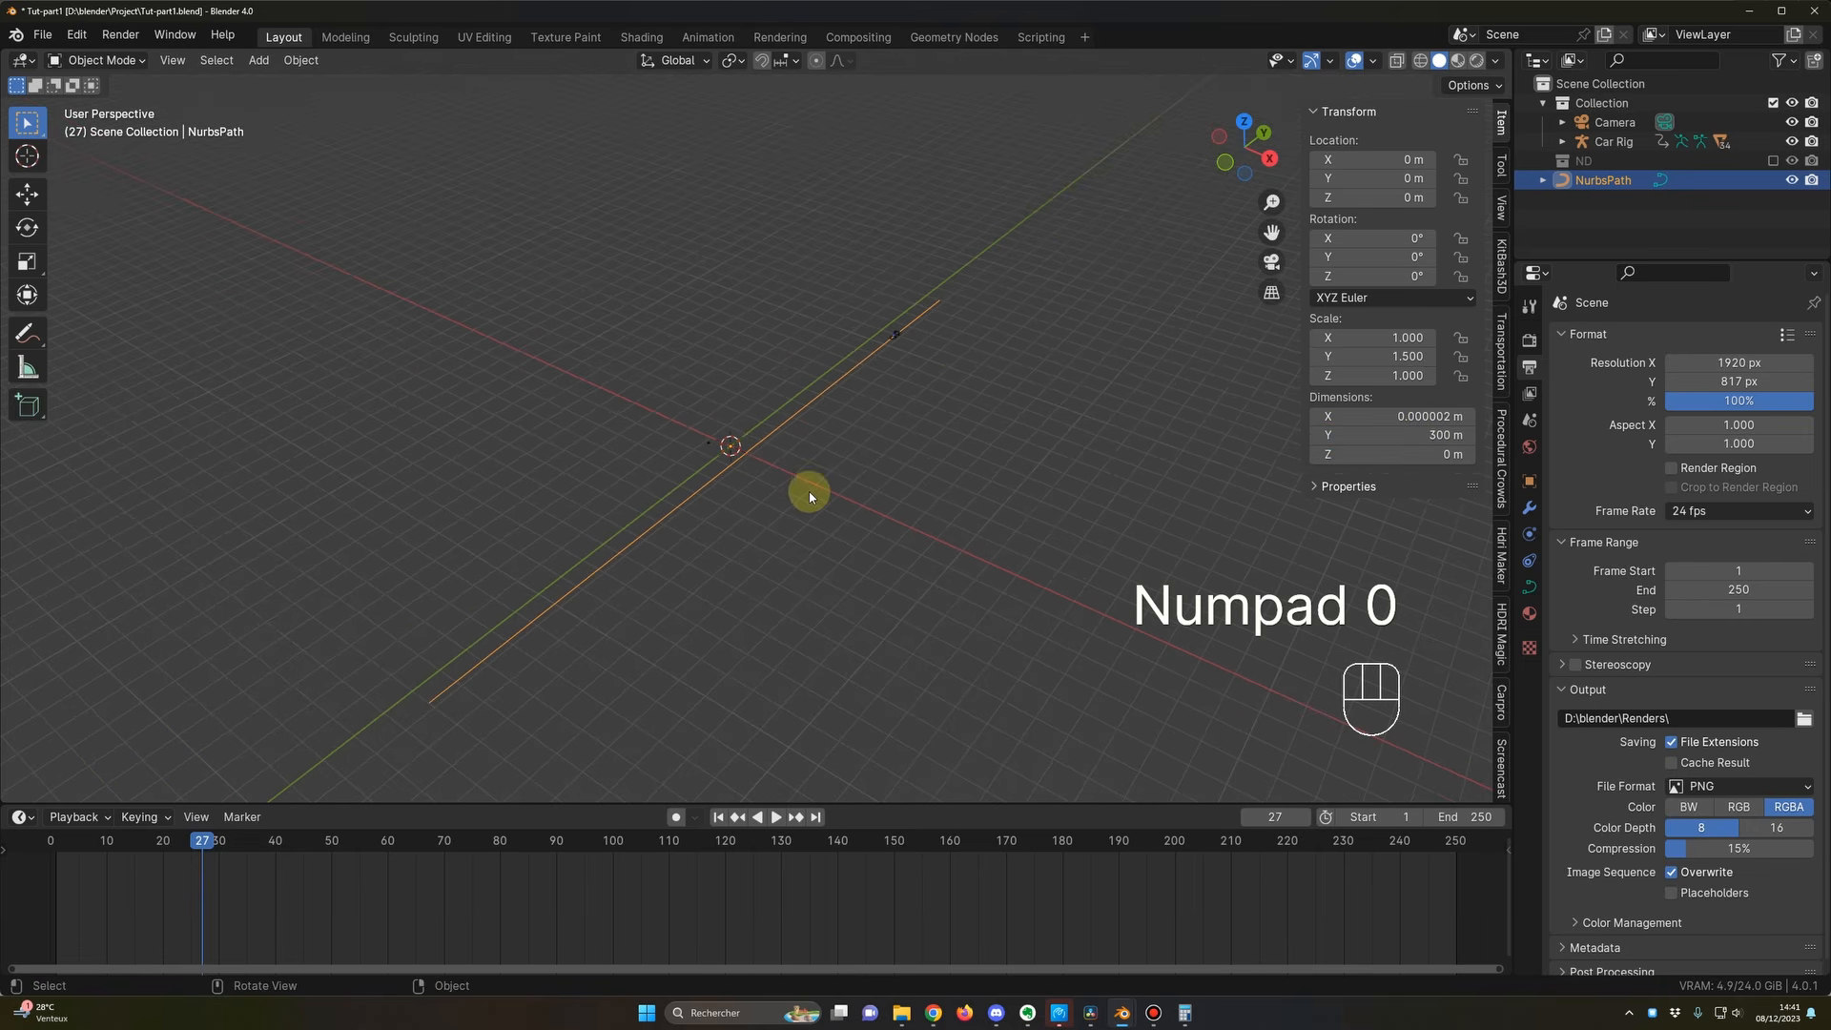
key(ctrl+a)
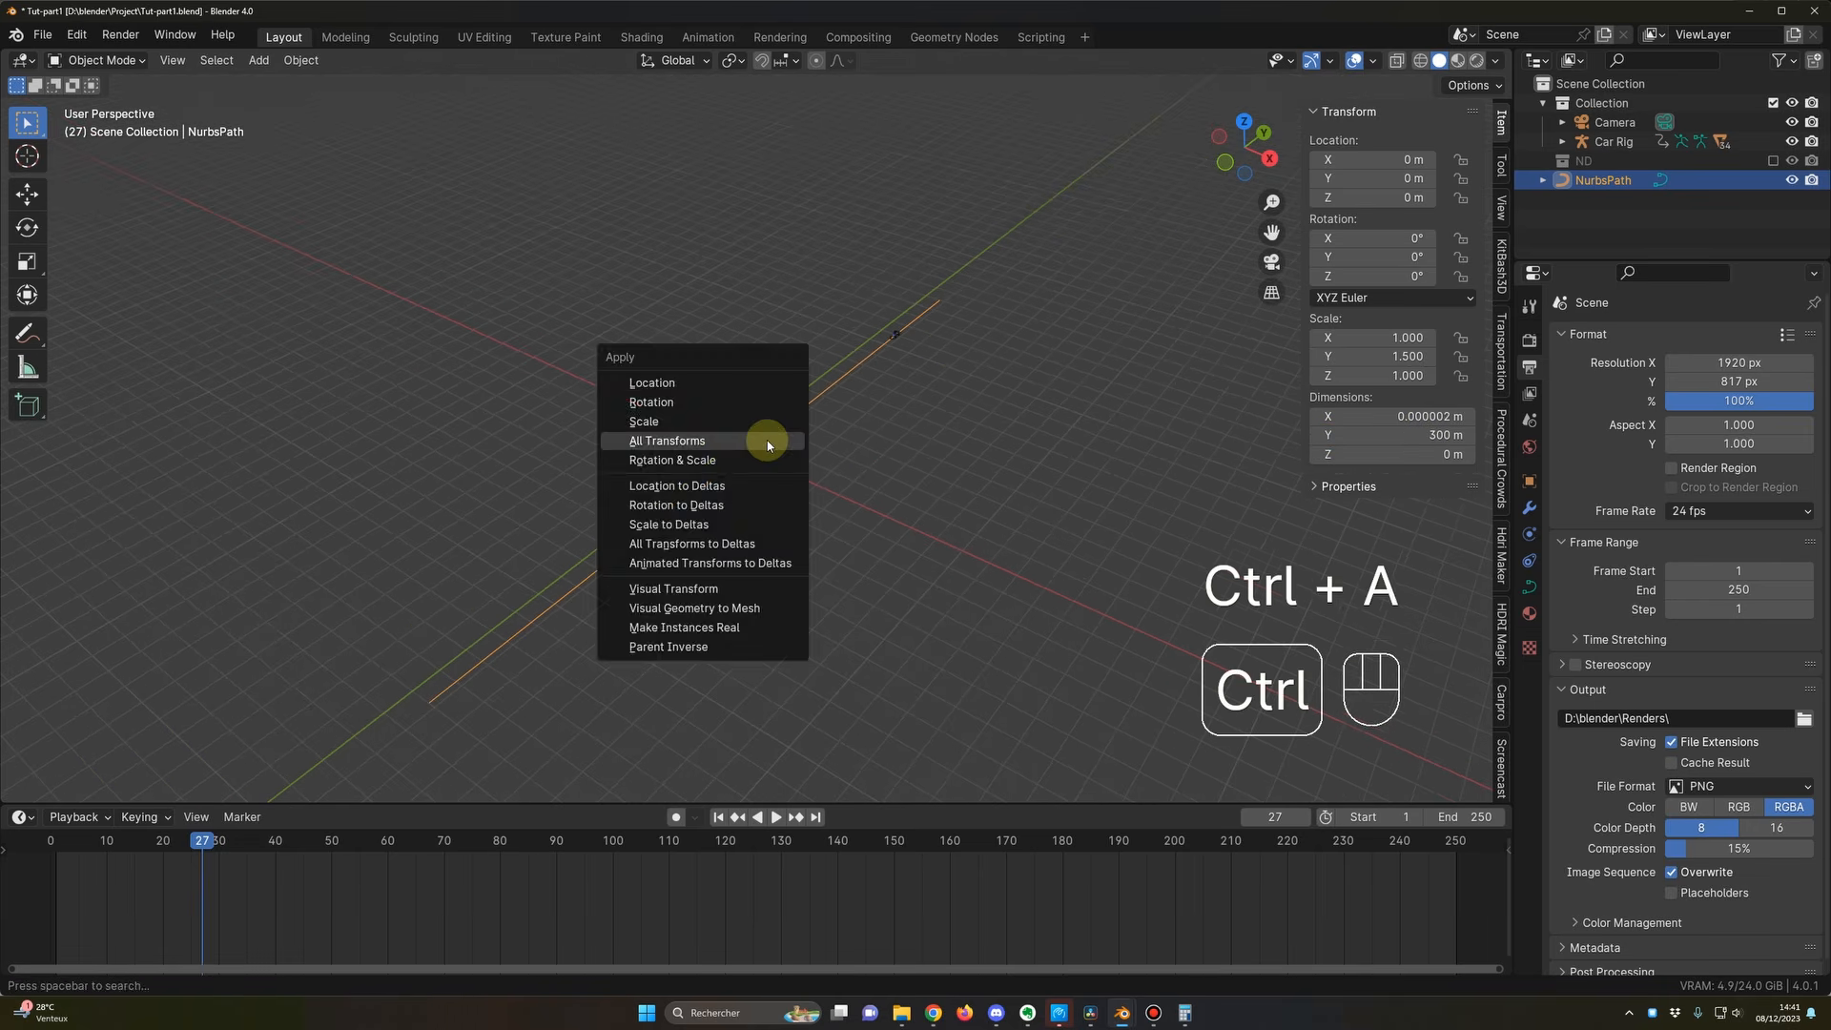
click(683, 444)
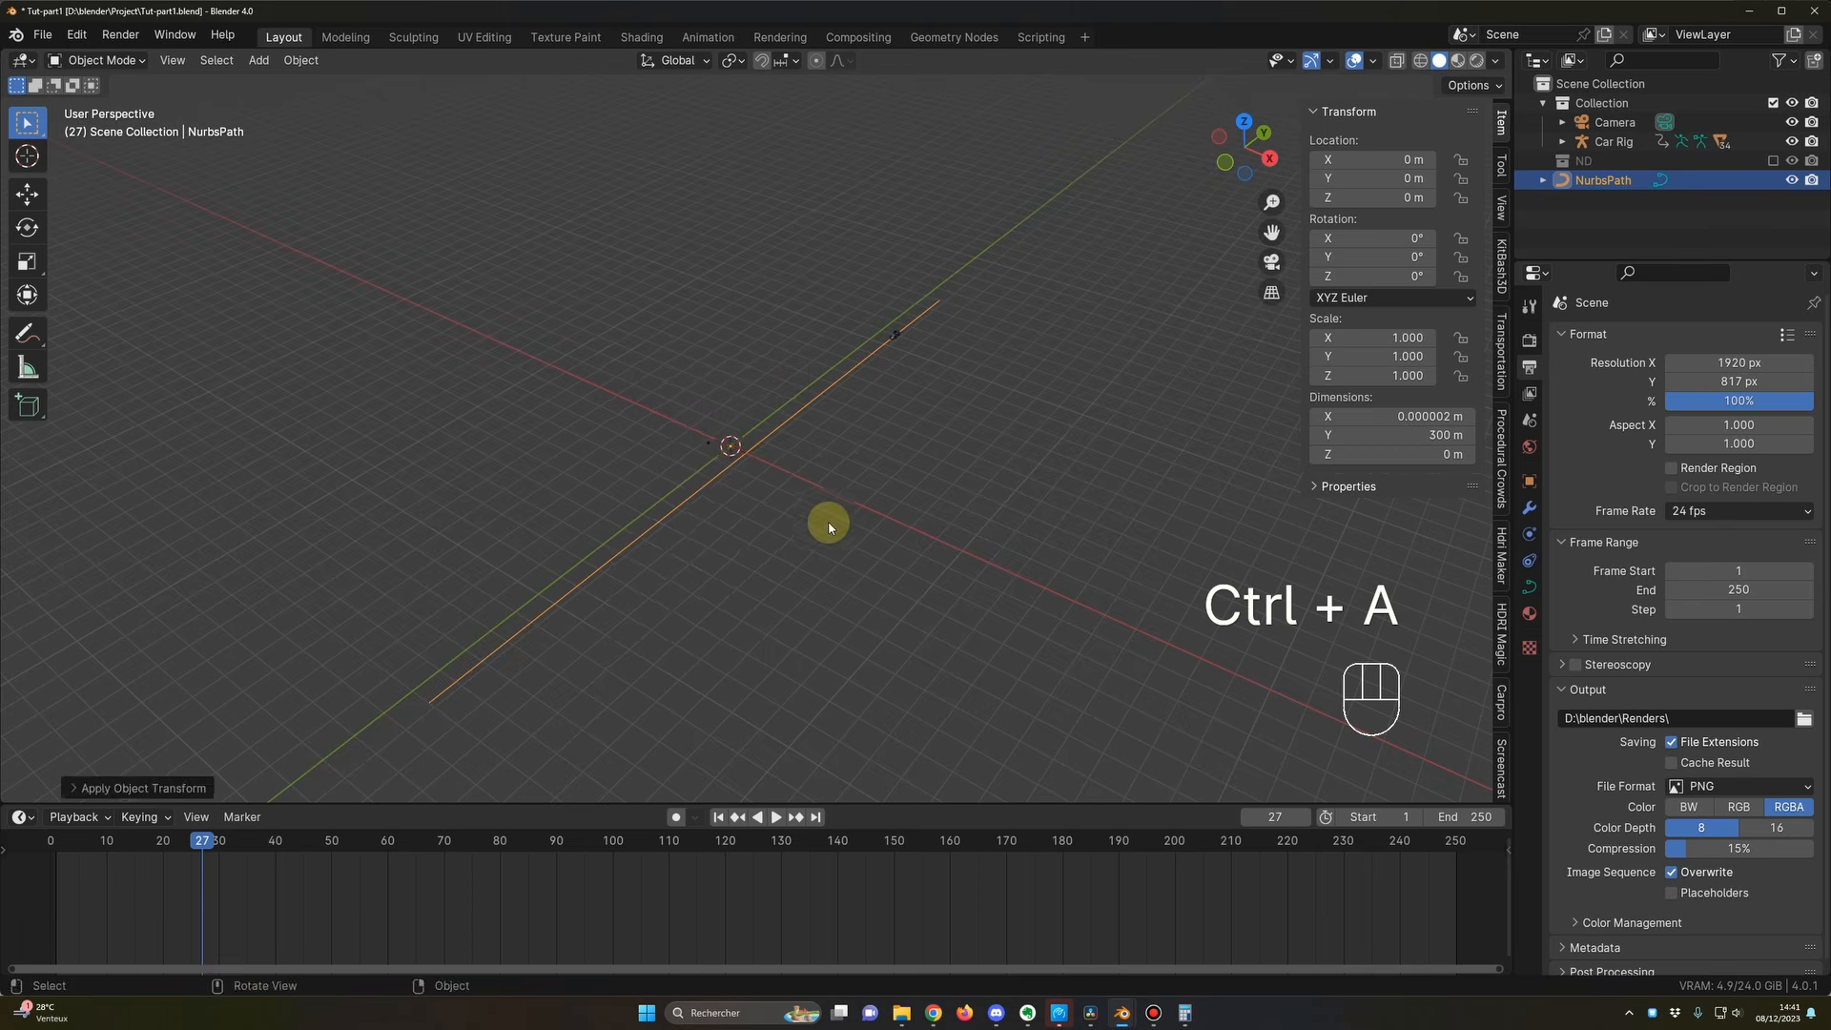
Step: Select the NurbsPath in the viewport and enter Edit Mode on it
click(821, 511)
shift+middle_drag(858, 506, 850, 372)
click(838, 361)
mouse_move(869, 439)
middle_down()
mouse_move(916, 388)
mouse_move(867, 413)
mouse_move(883, 413)
middle_up()
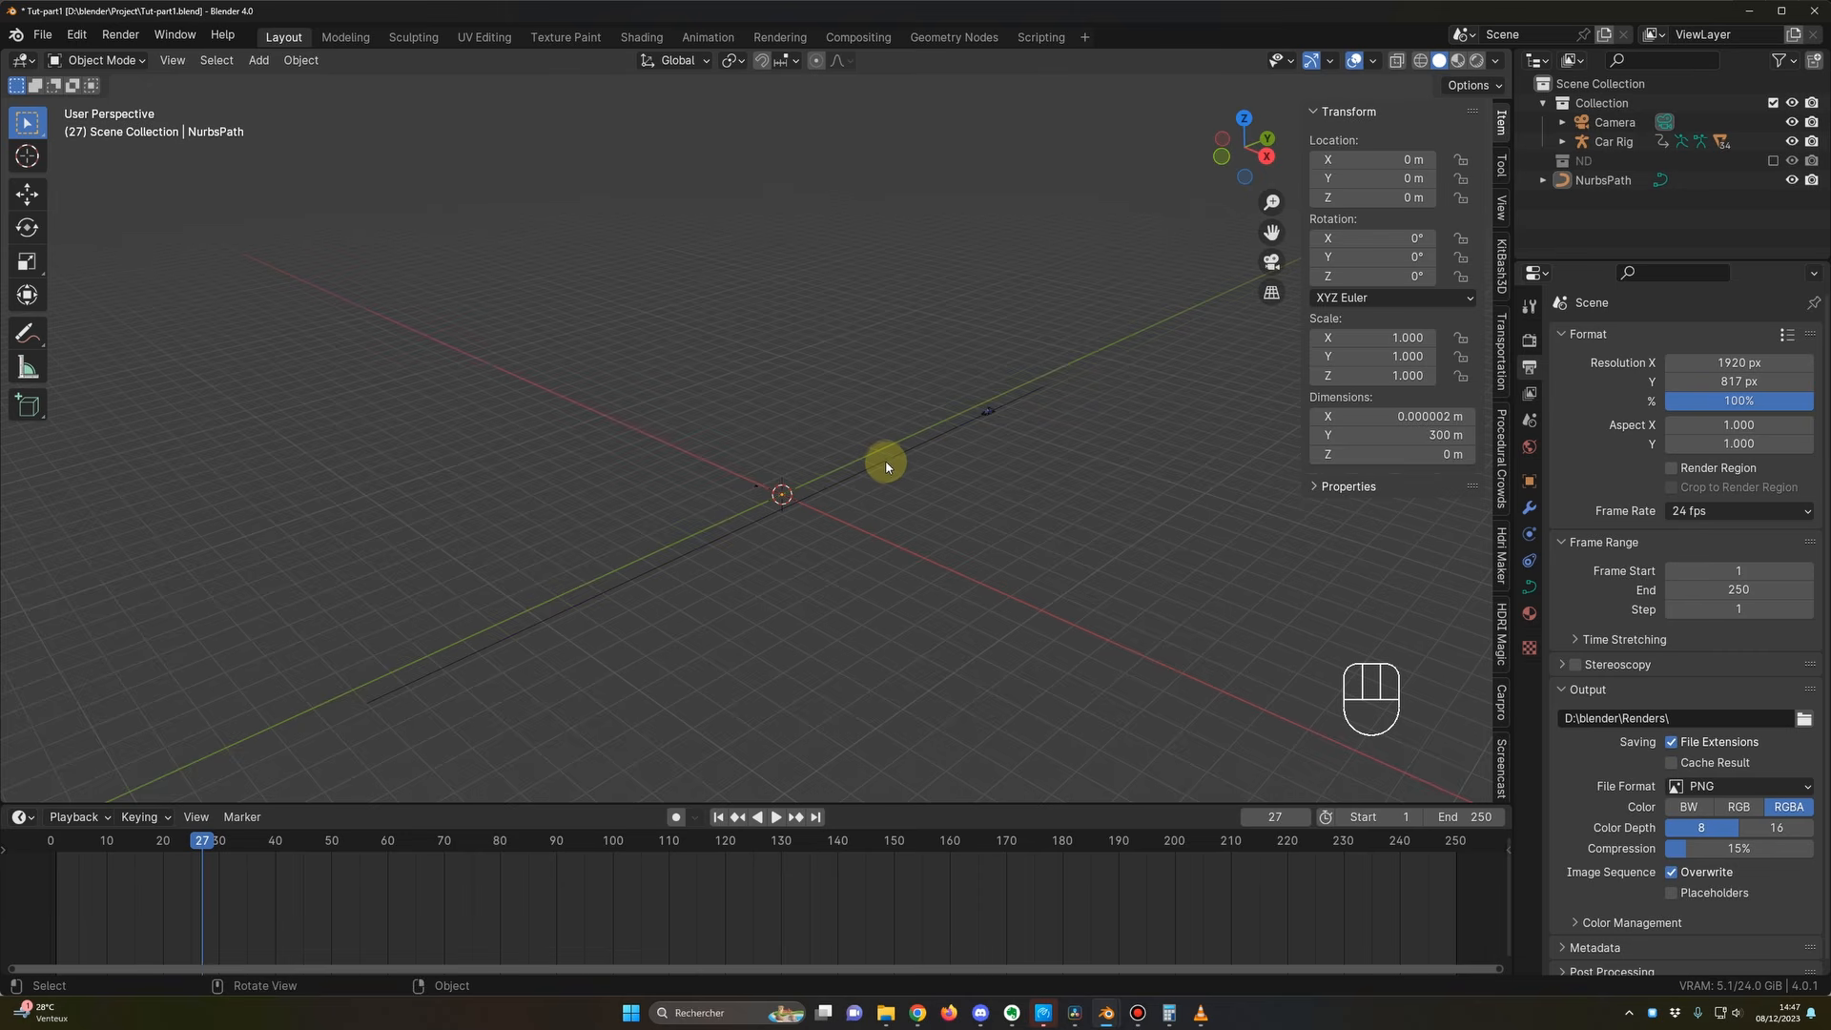
click(886, 465)
middle_drag(891, 482, 942, 555)
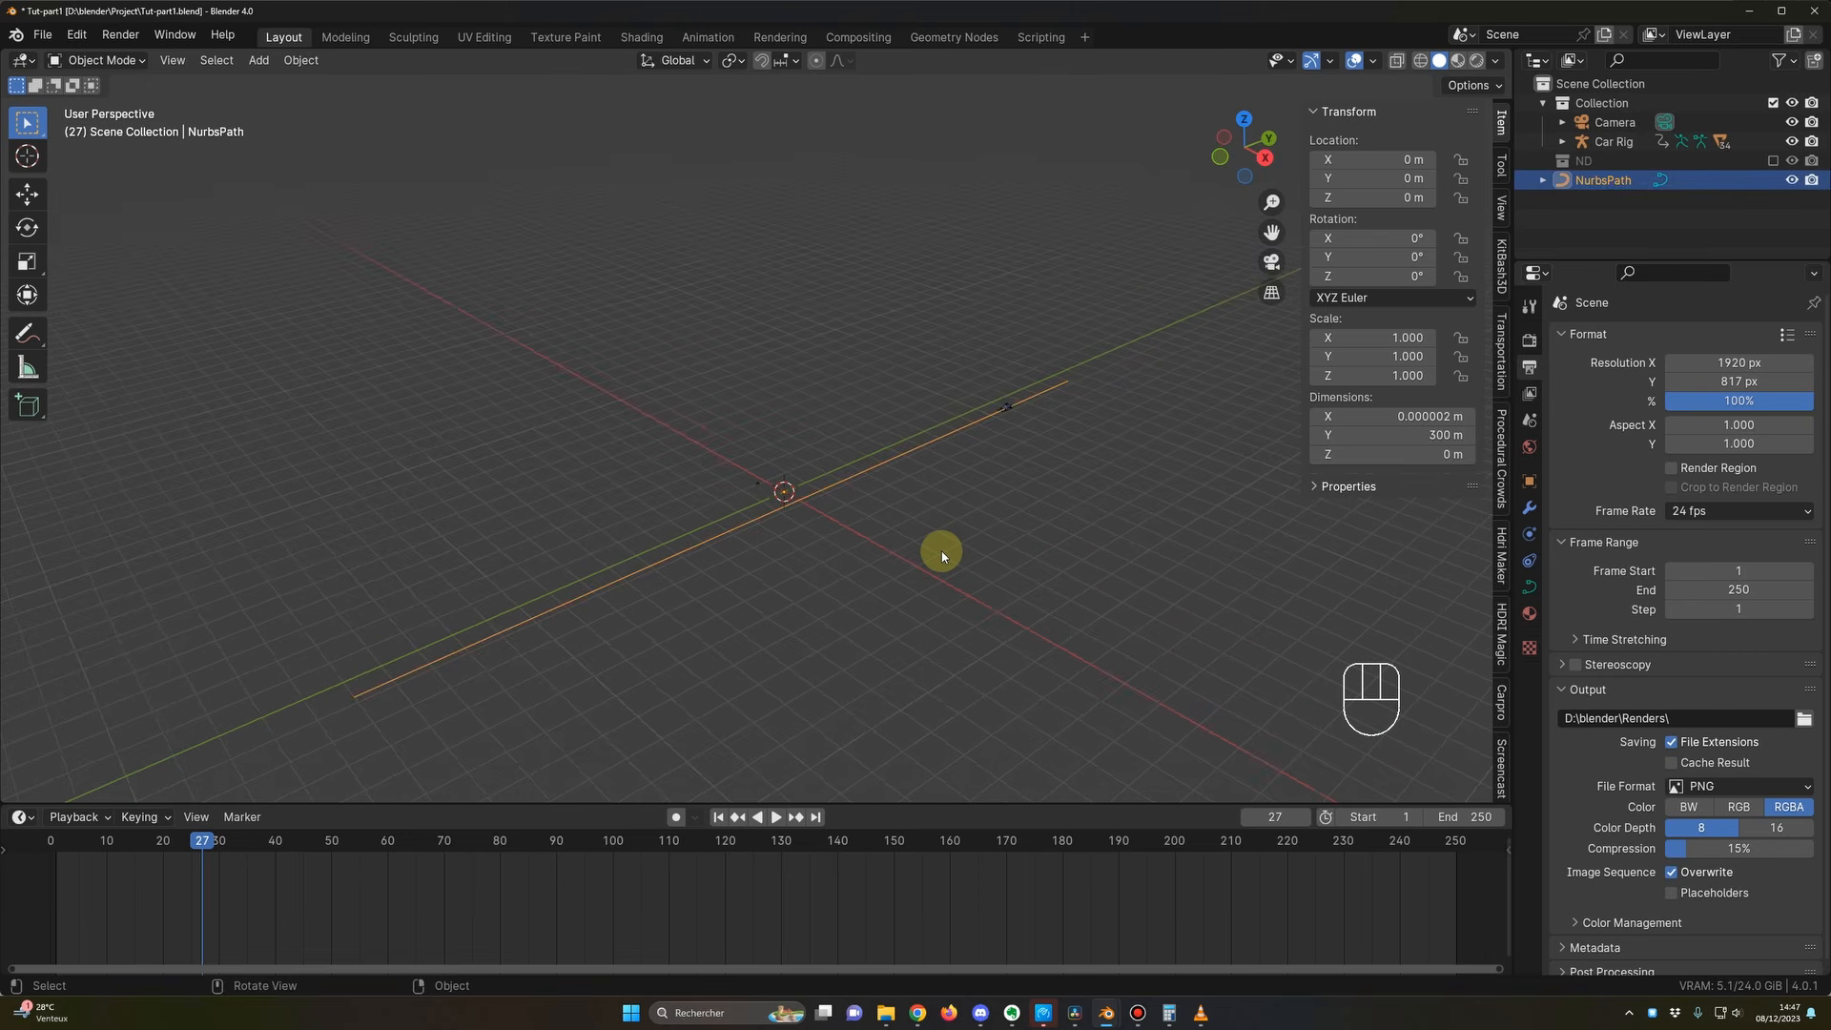
key(Tab)
Step: Examine the path's control points by selecting them individually along its length
middle_drag(942, 552, 979, 458)
click(392, 672)
click(626, 552)
click(820, 451)
middle_drag(998, 462, 957, 421)
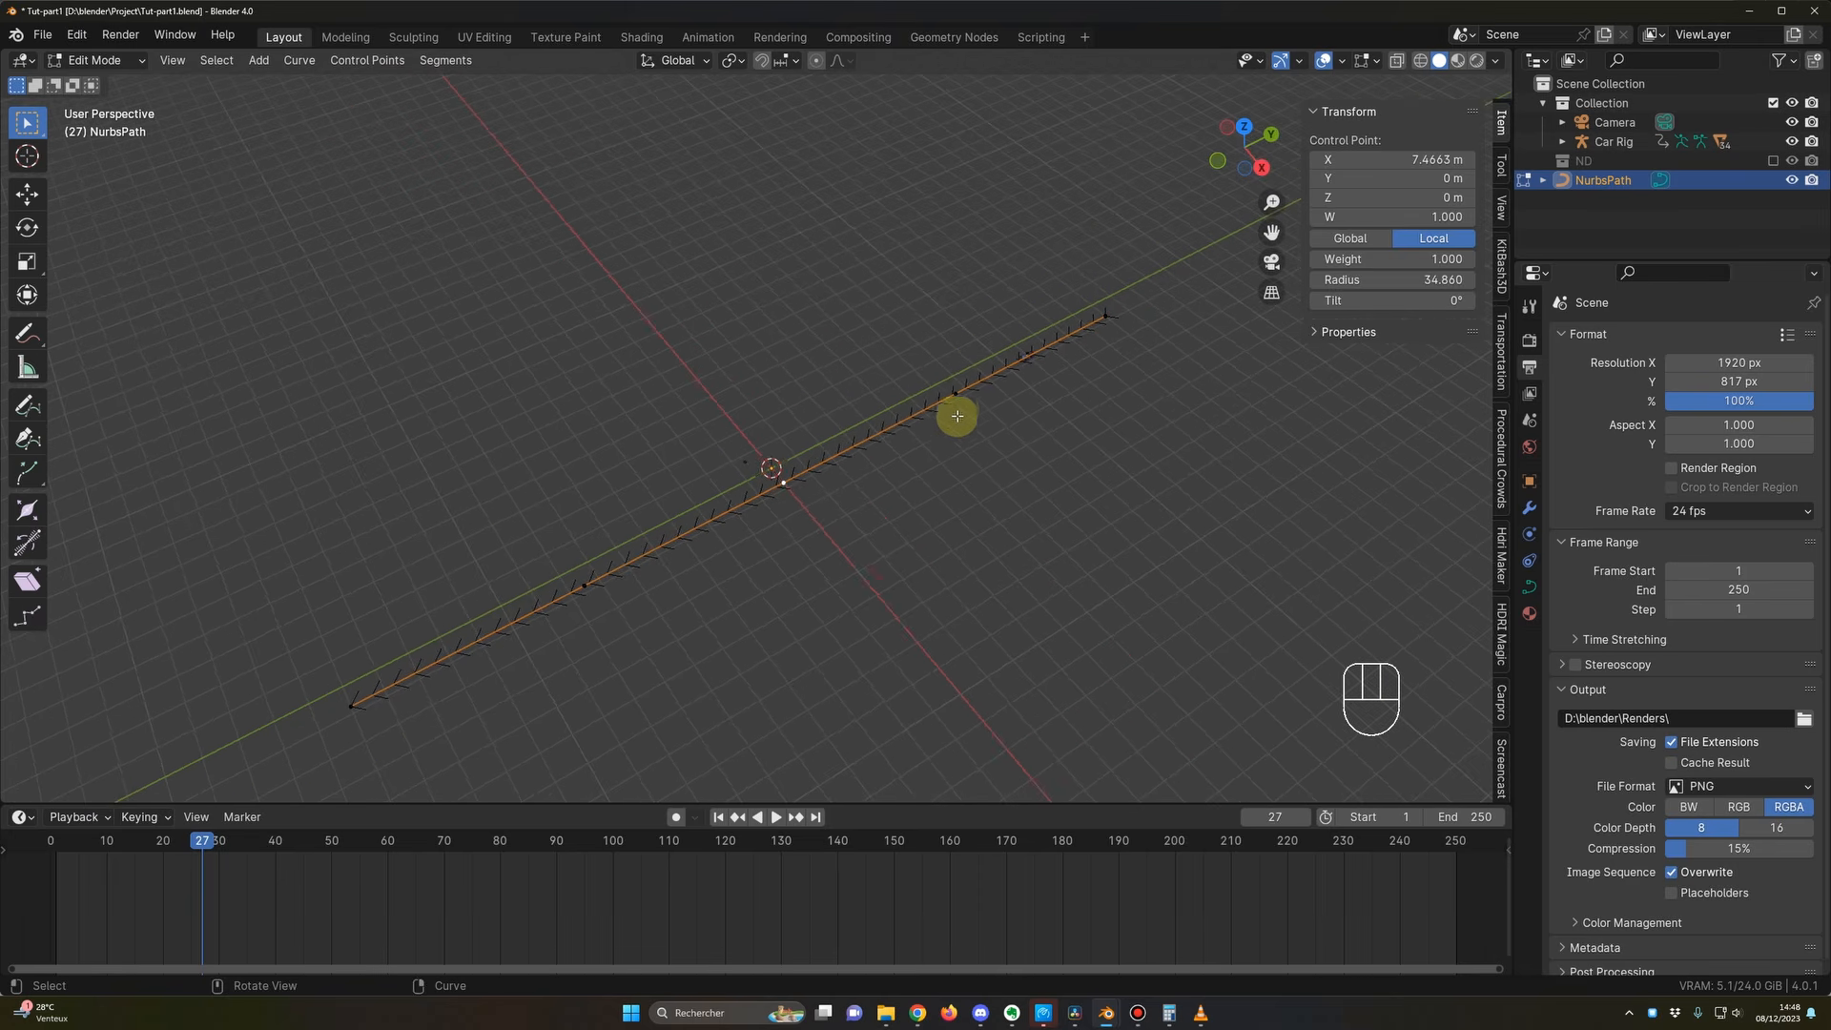
click(957, 392)
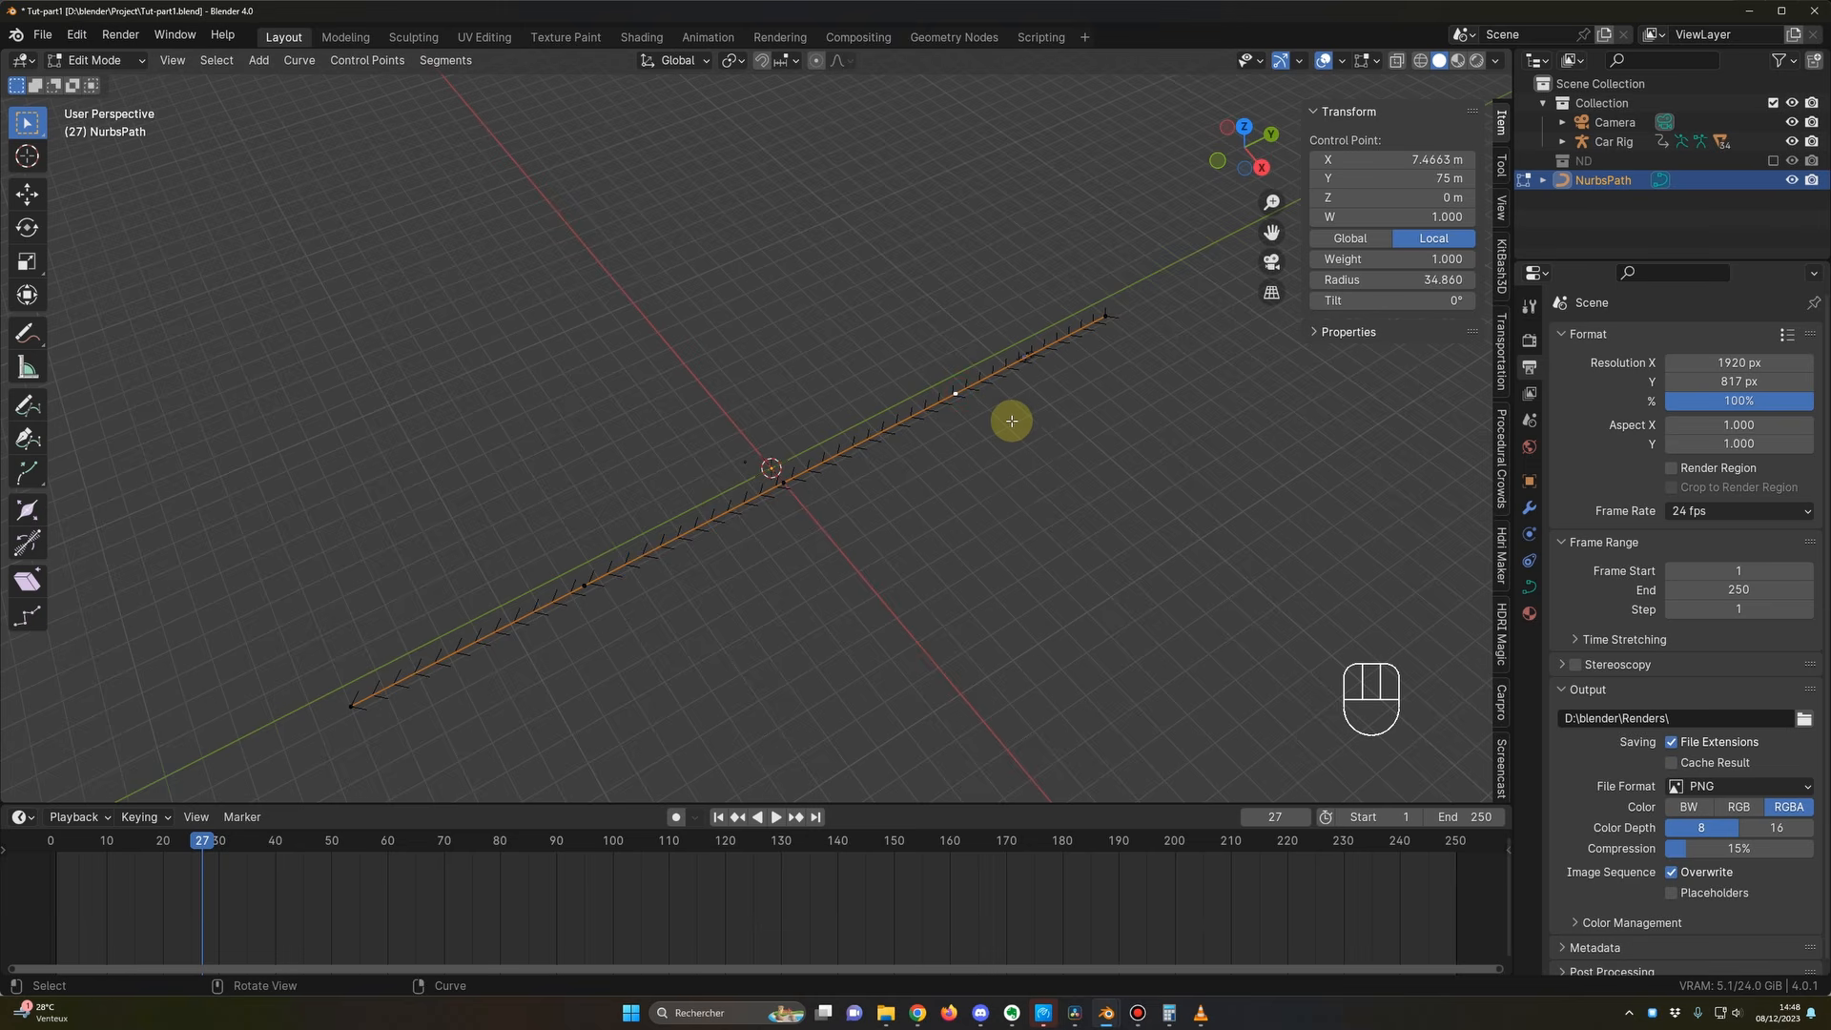
key(x)
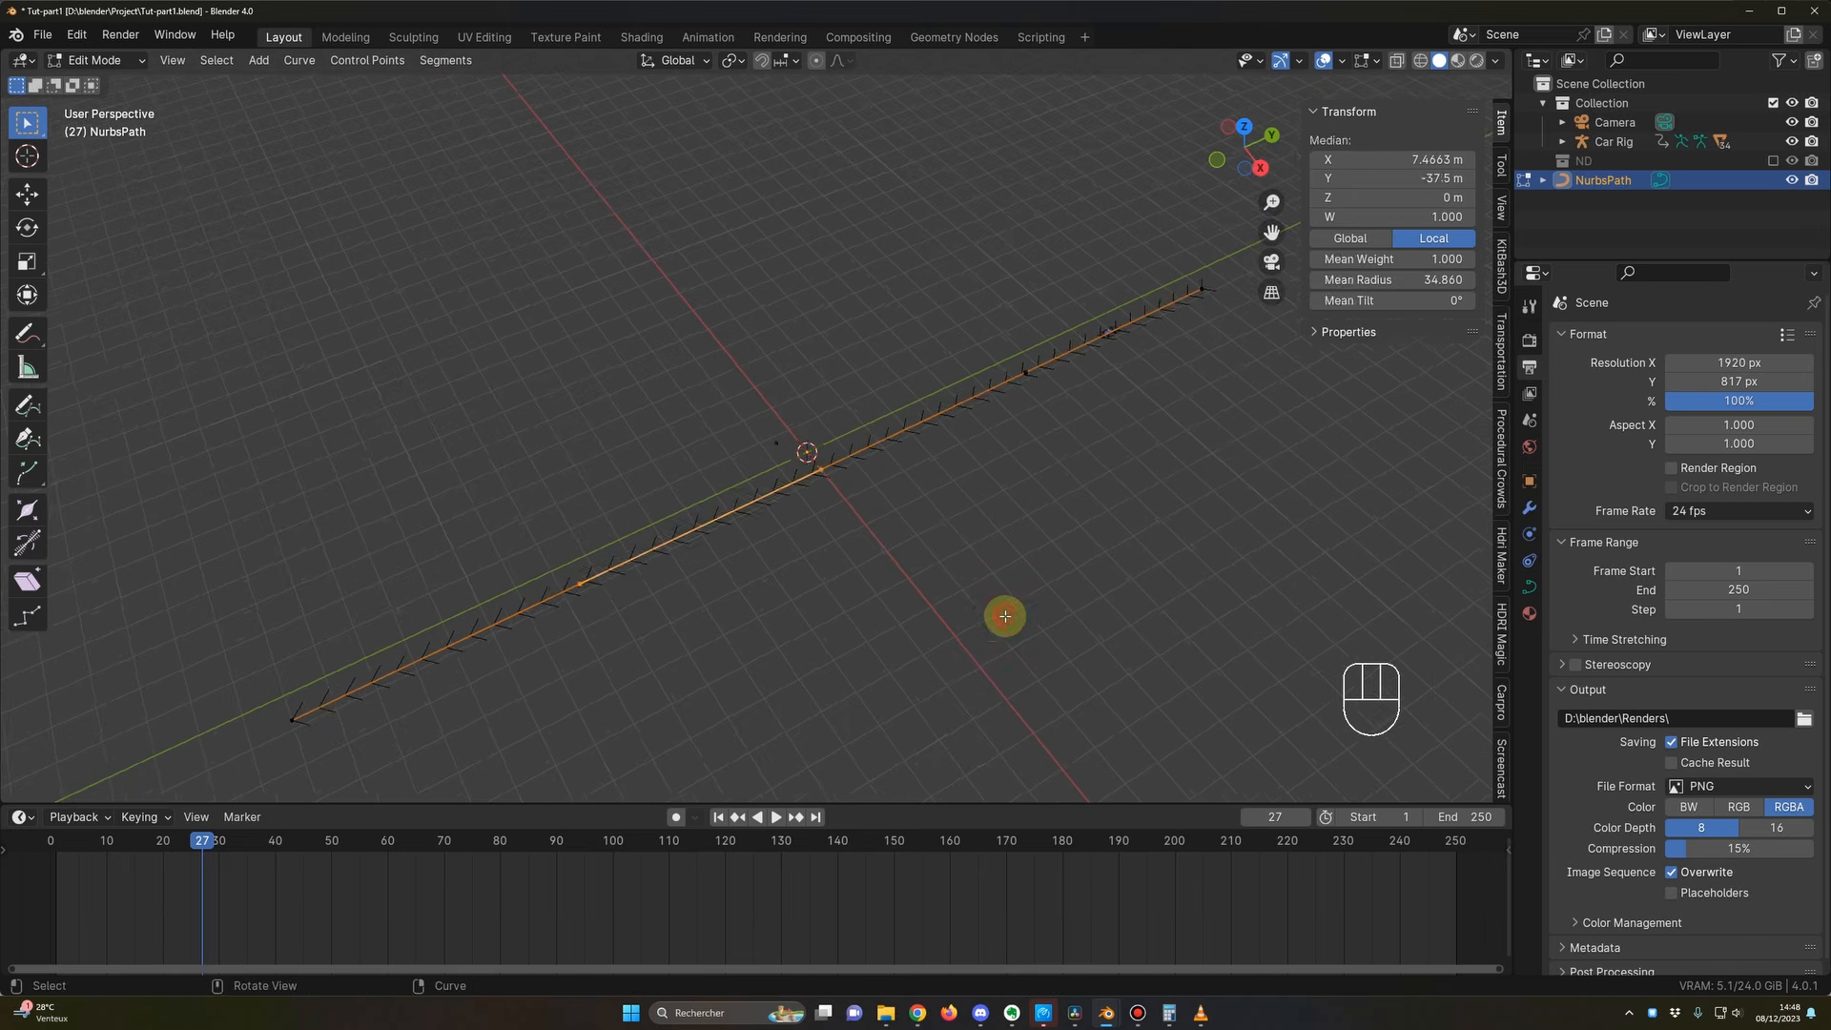
Step: Box-select control points around the path's middle, clear the selection and check each of the two end points
click(1005, 614)
middle_drag(1006, 614, 797, 564)
drag(507, 430, 1132, 599)
middle_drag(1029, 640, 1057, 627)
click(1055, 626)
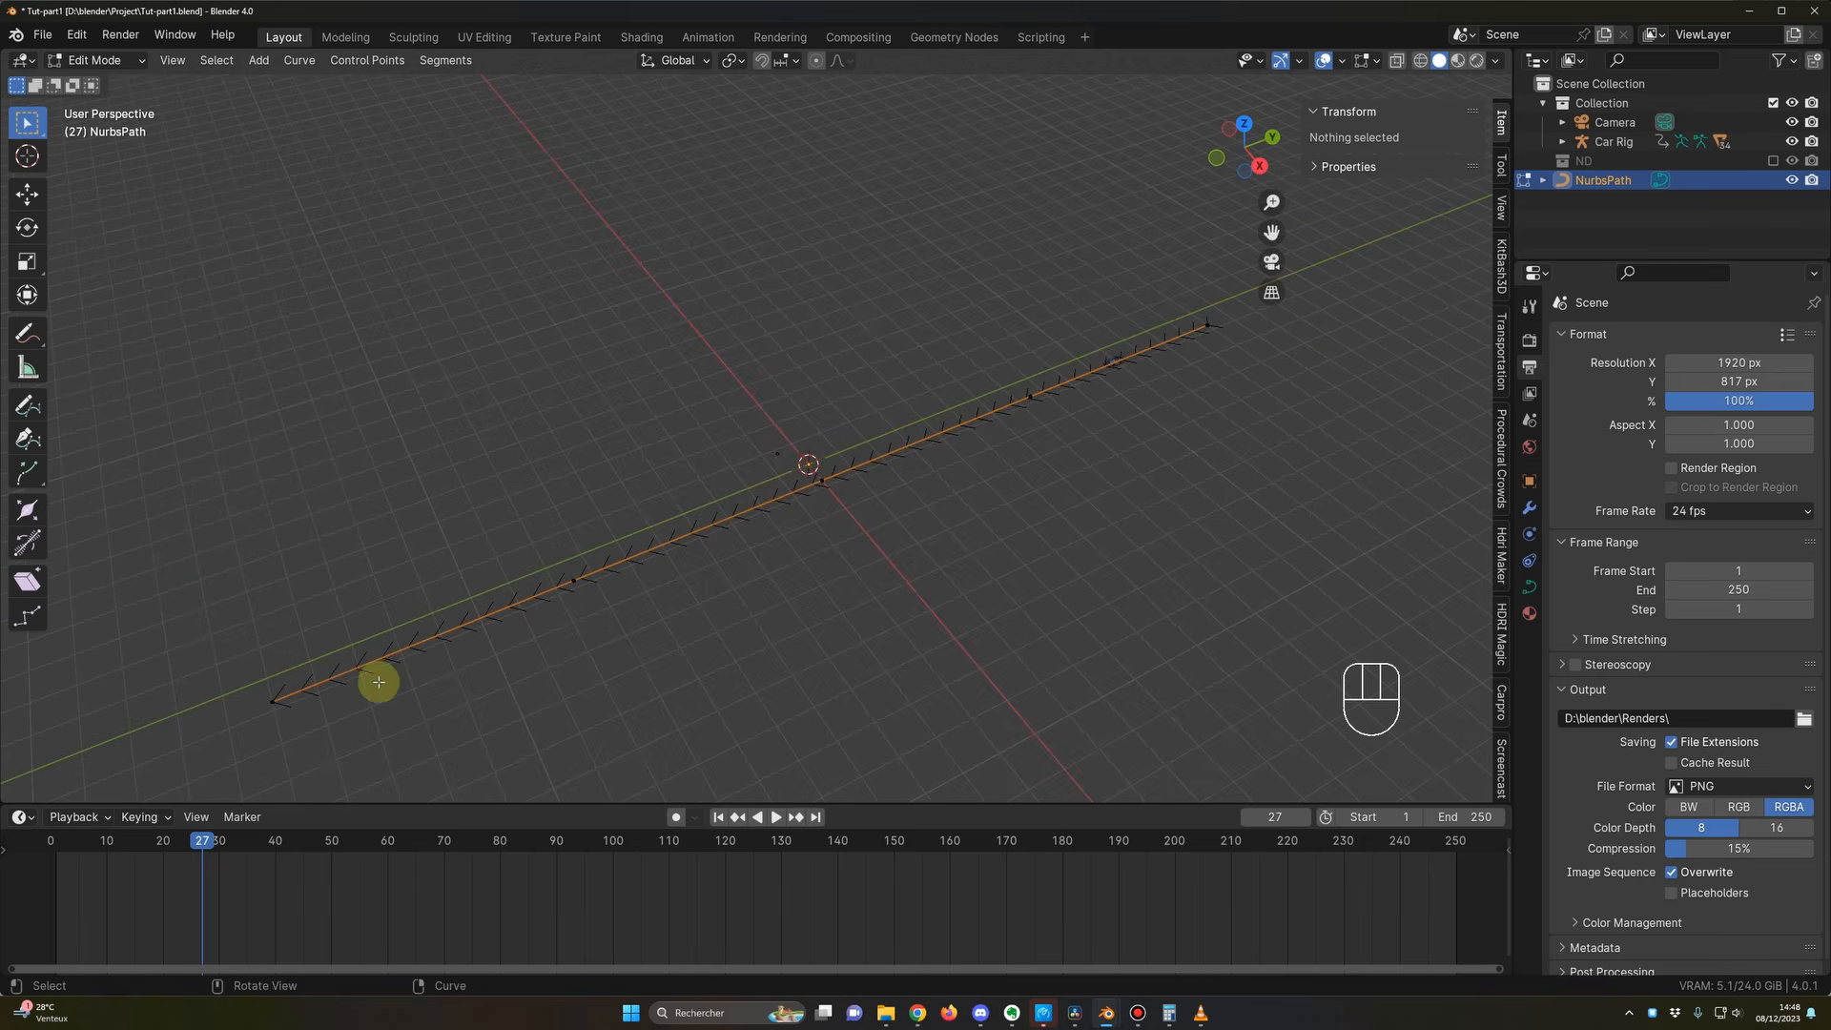
click(275, 697)
click(1208, 332)
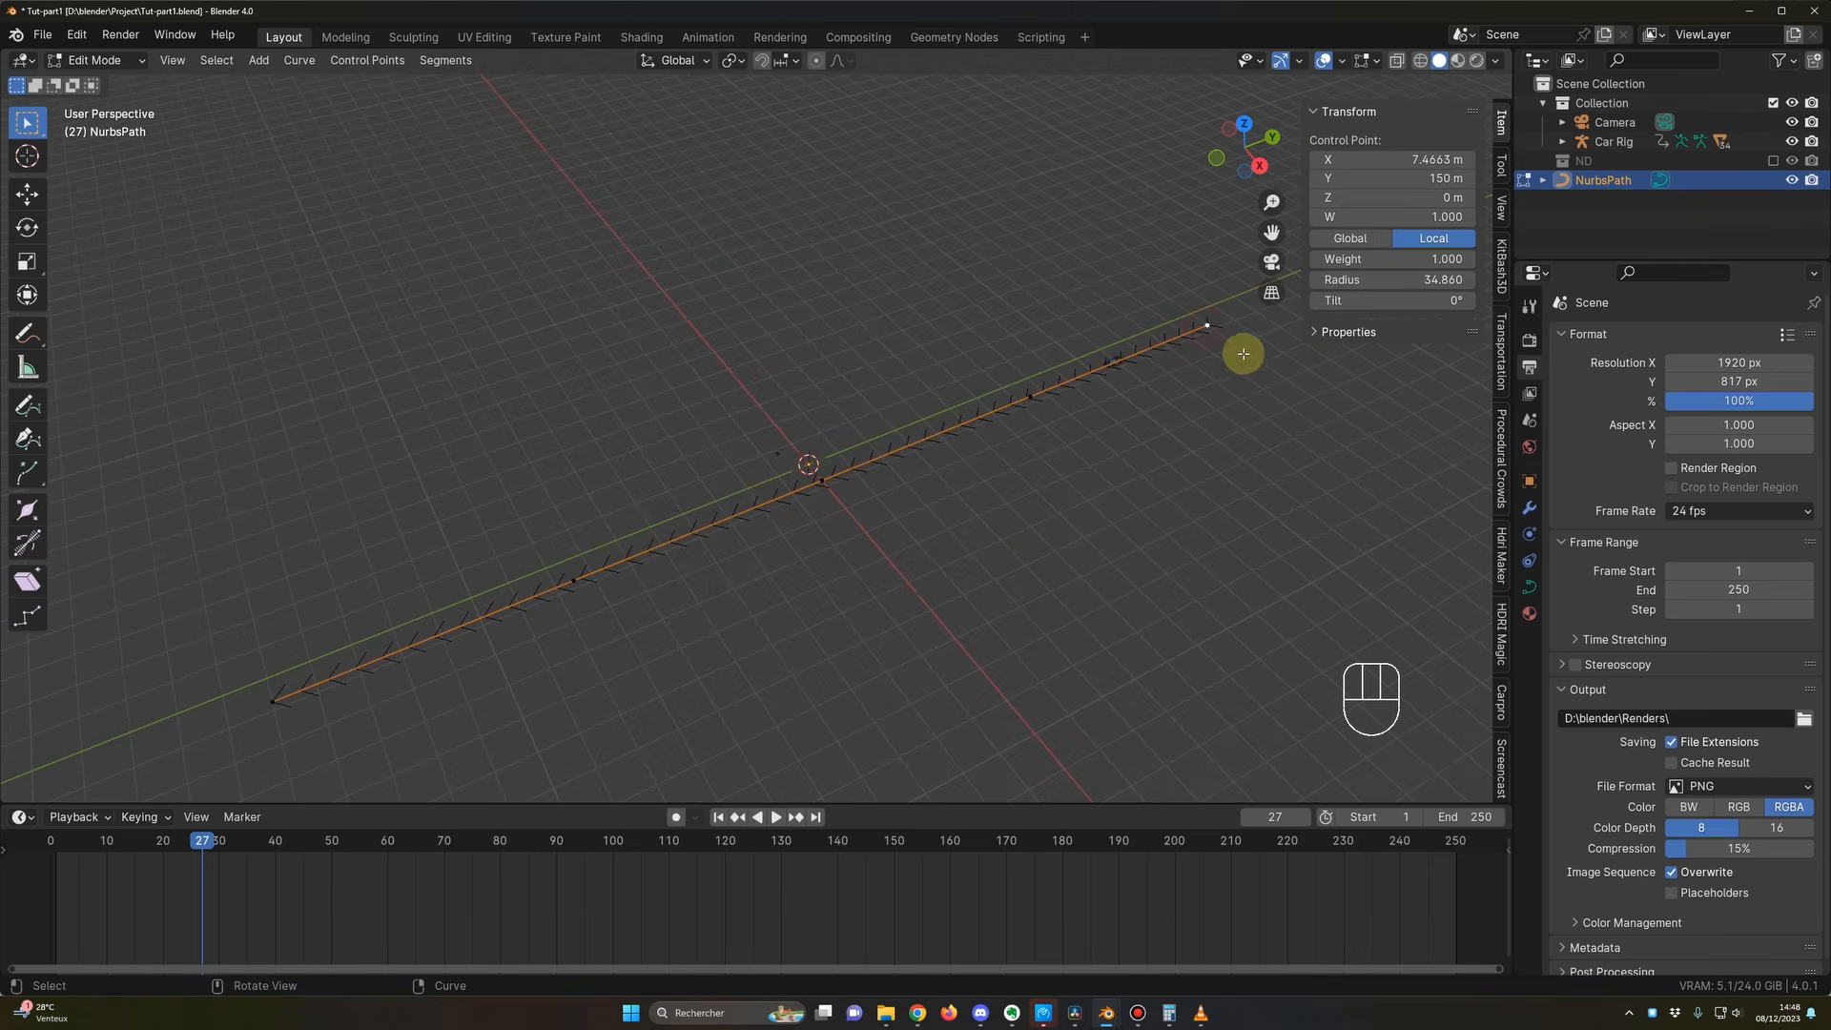
Step: Select the three inner control points of the path and subdivide the segments between them twice
middle_drag(1051, 506, 987, 579)
key(a)
key(alt+a)
drag(435, 231, 1044, 636)
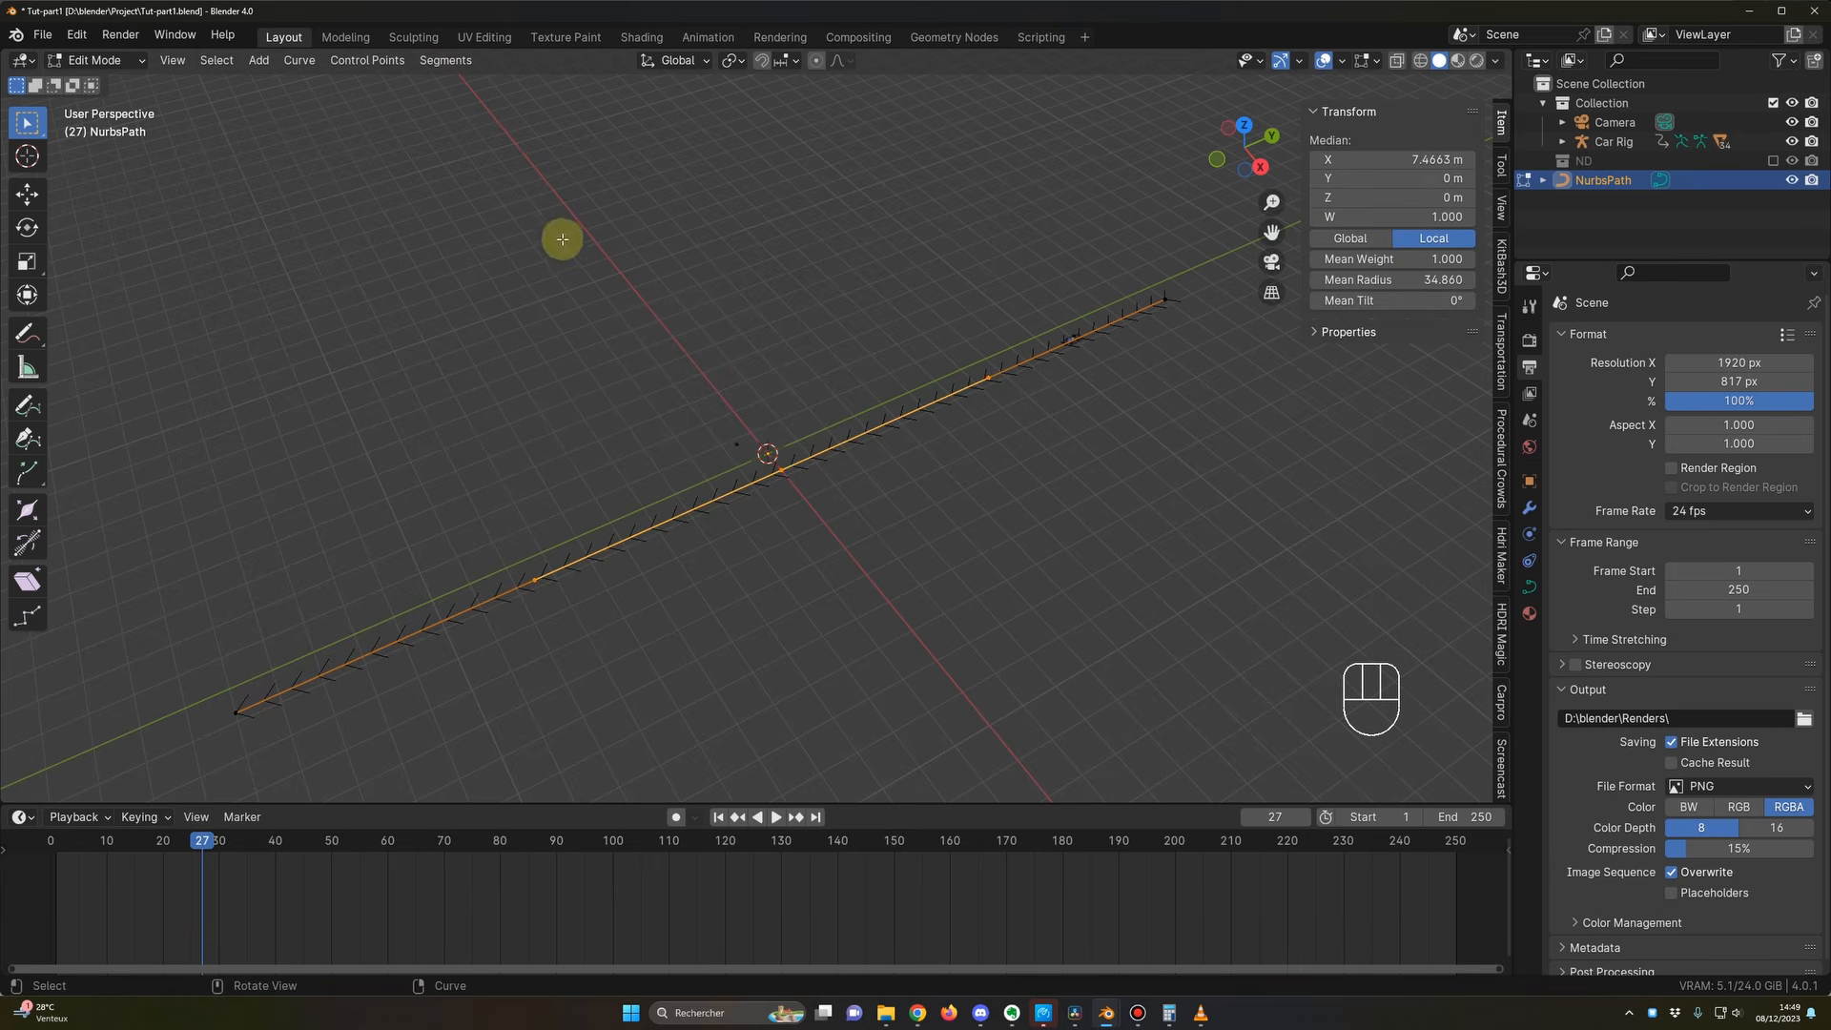
click(446, 61)
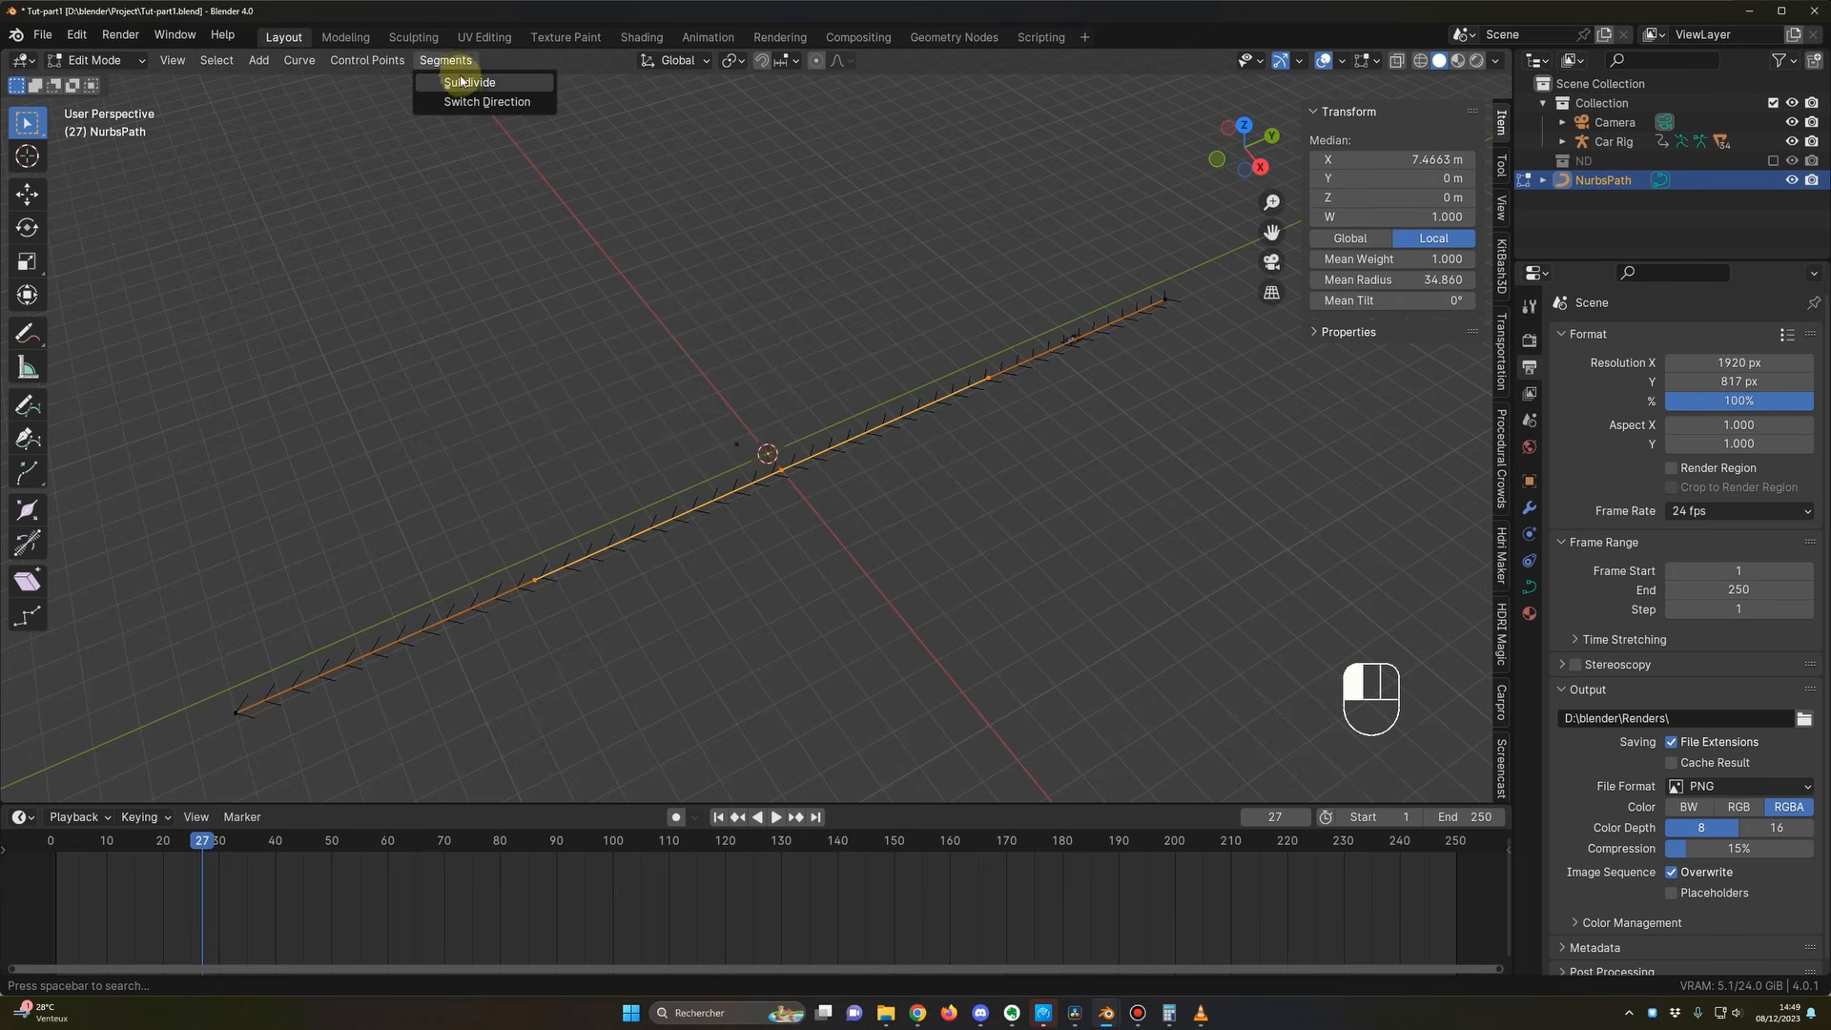
click(467, 84)
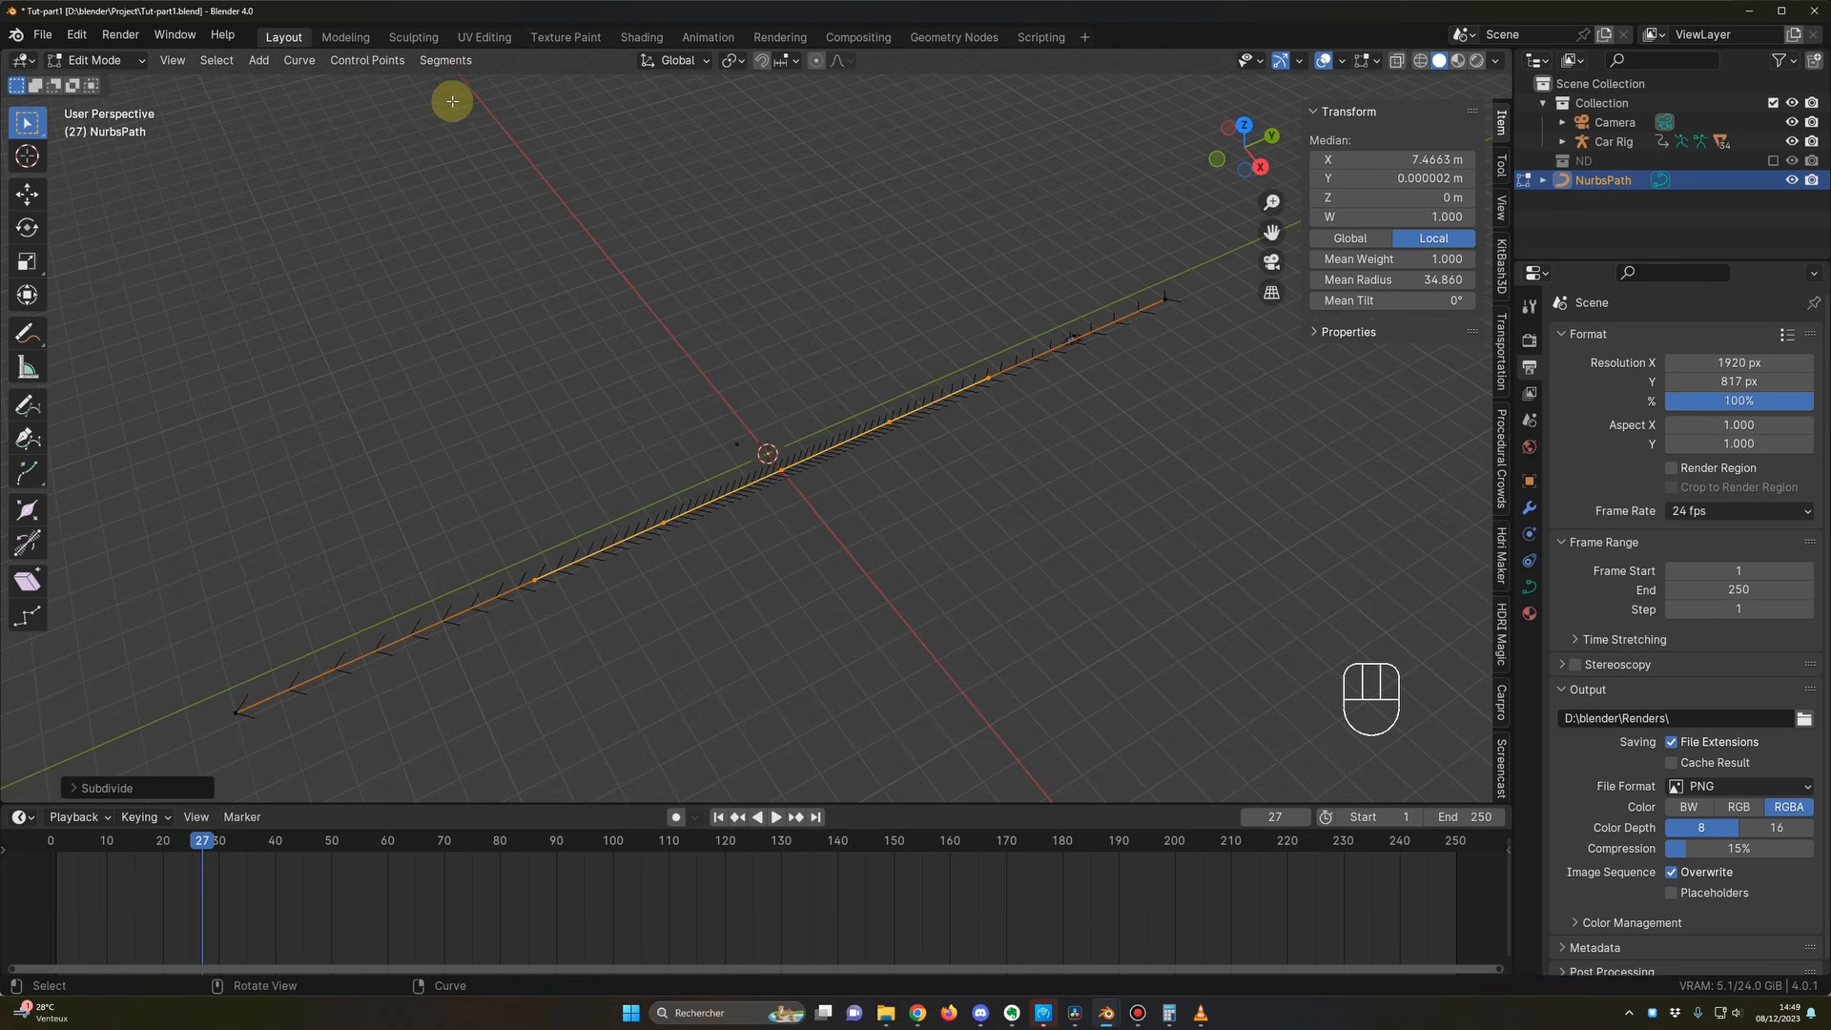
click(446, 61)
click(468, 84)
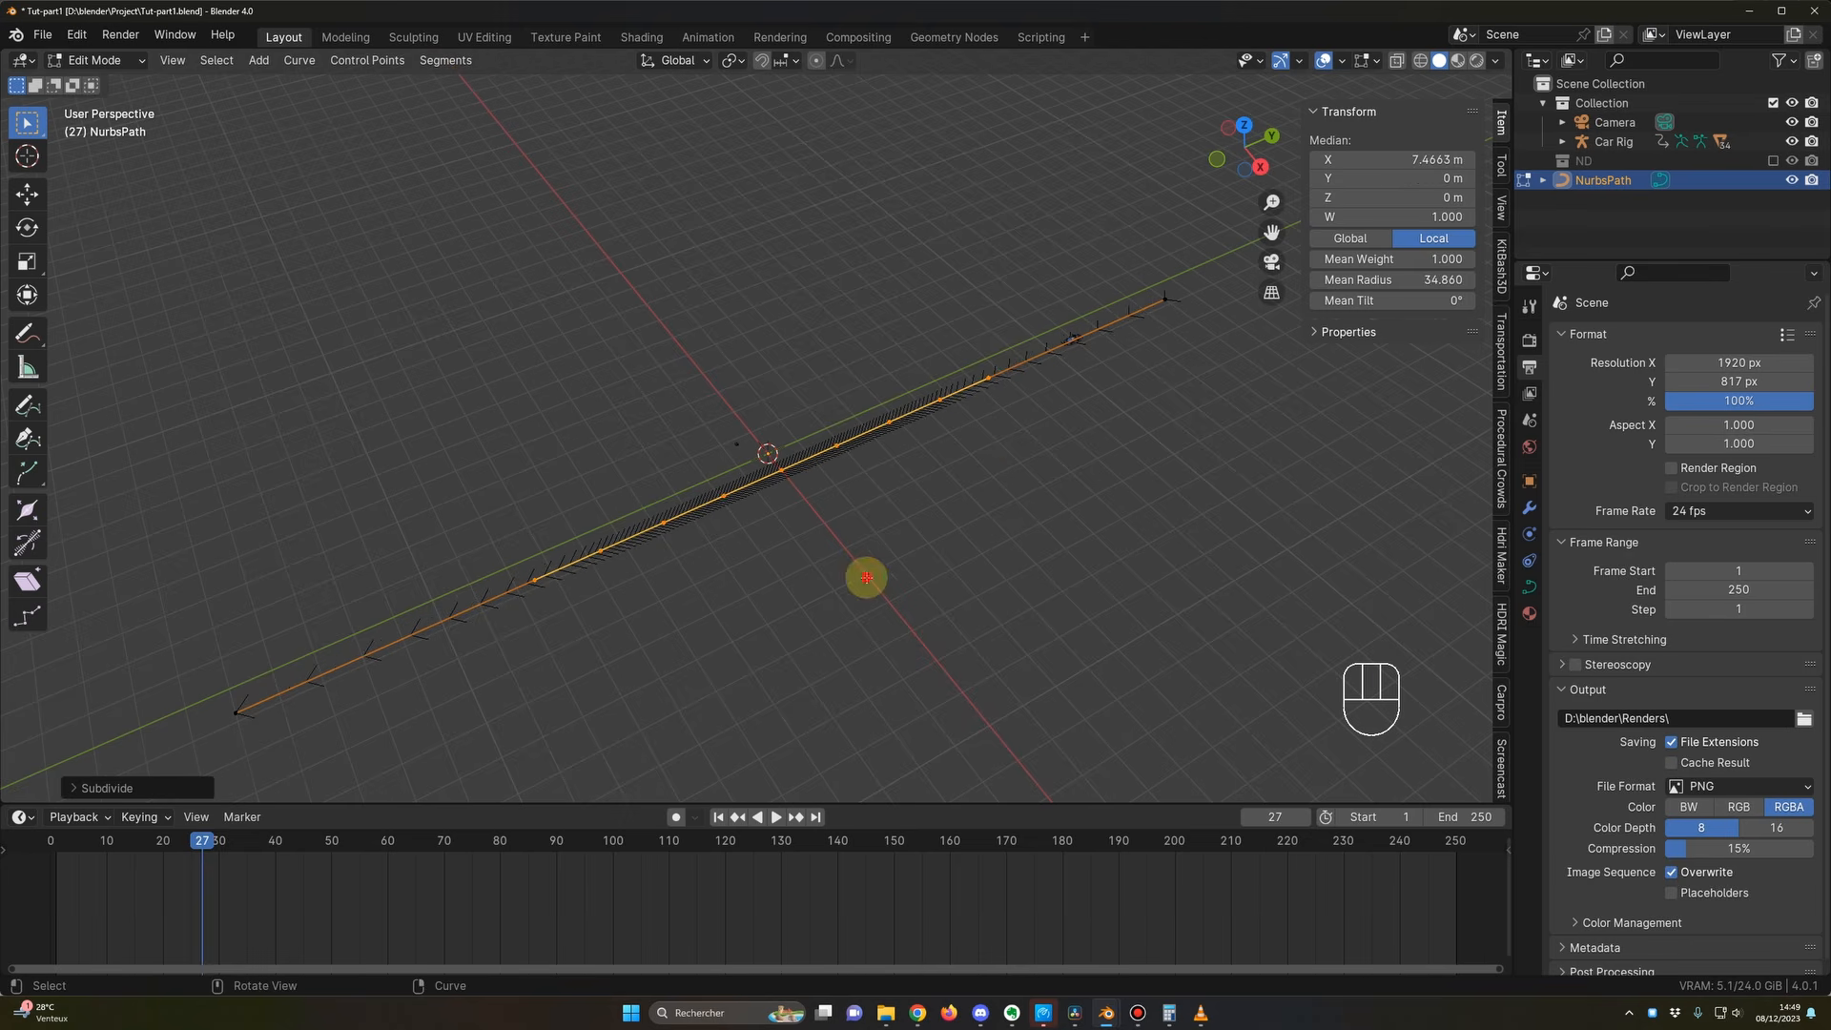
Step: Clear the control point selection, leave Edit Mode and play the car's animation along the subdivided path
click(866, 577)
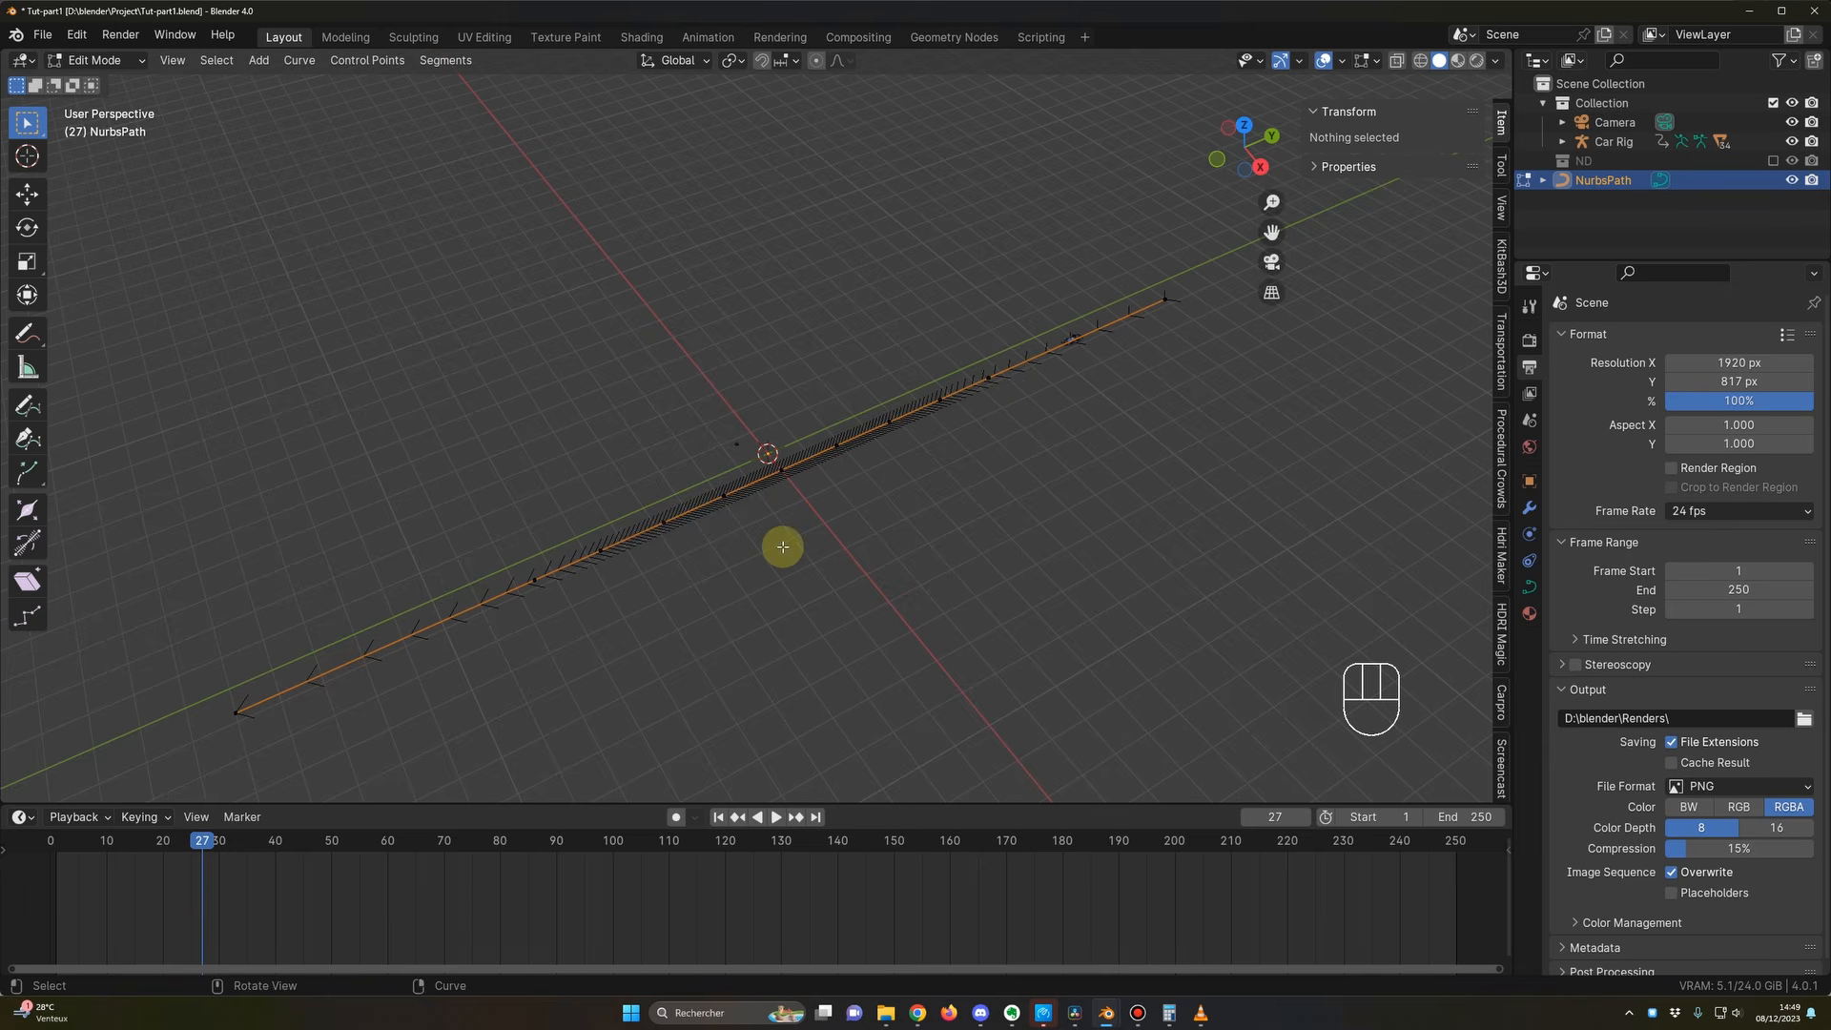
middle_drag(781, 547, 786, 513)
key(Tab)
key(space)
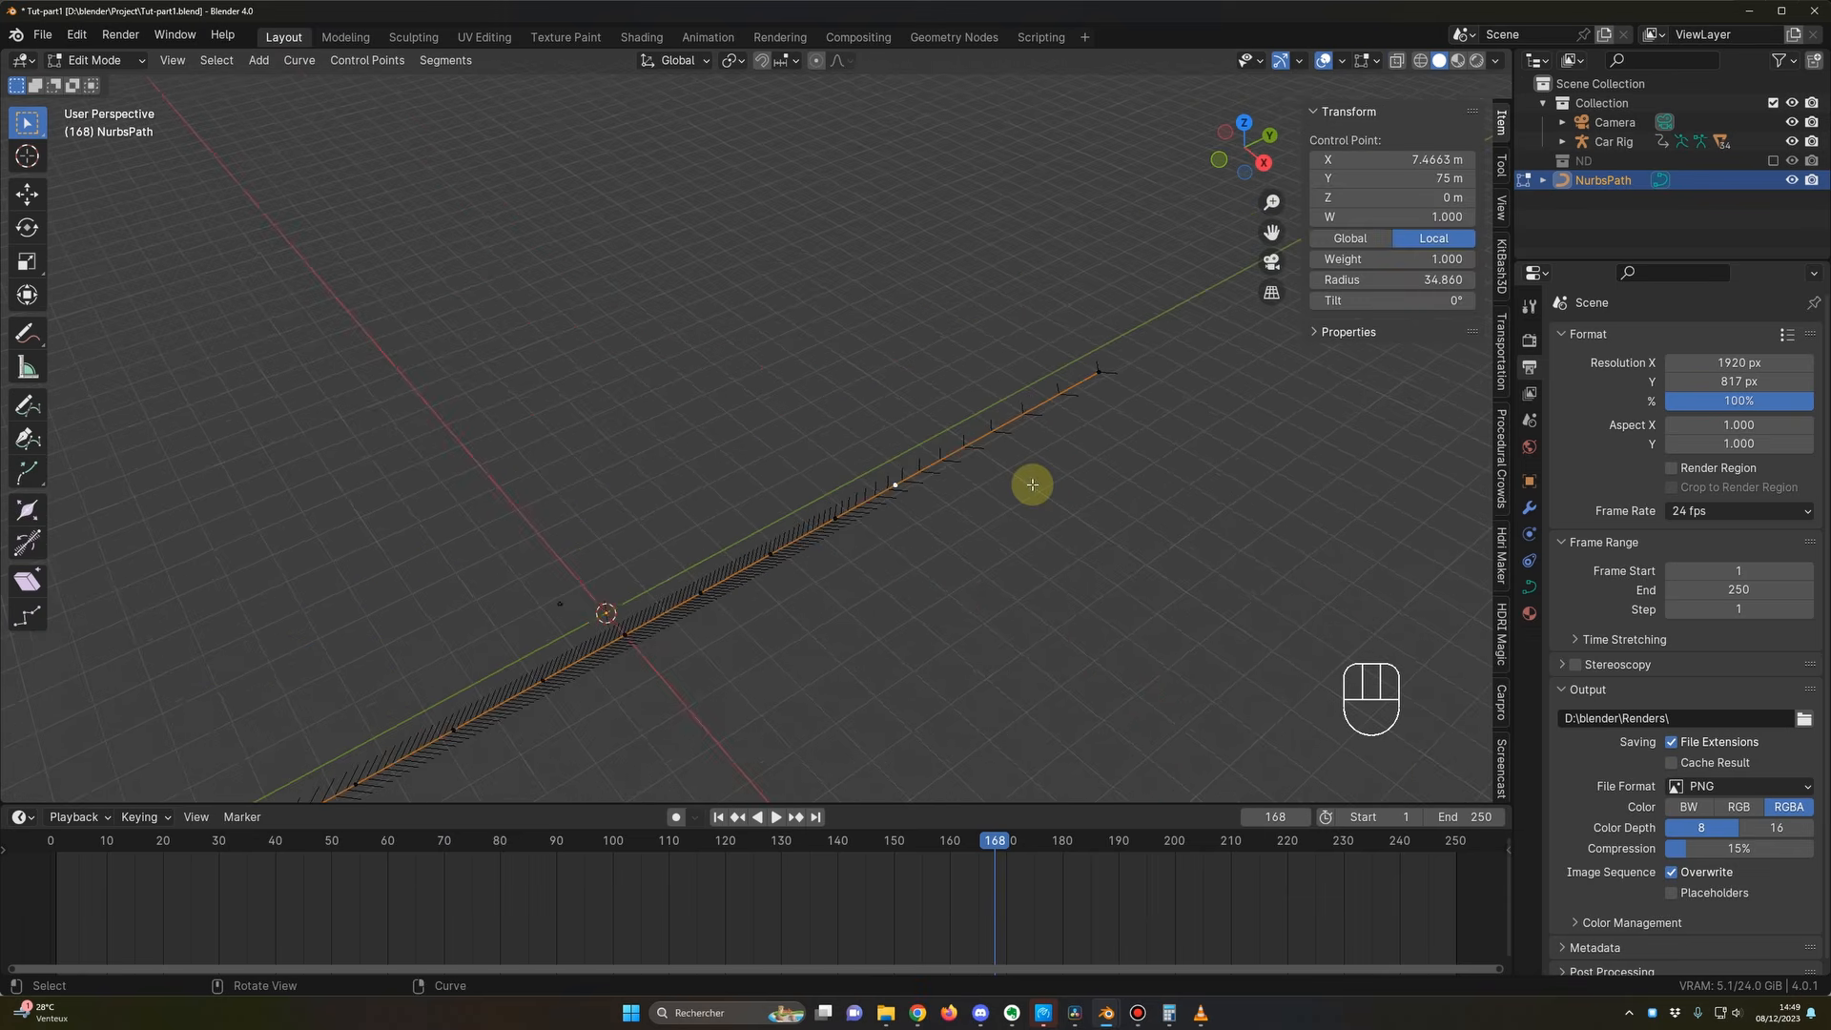
Step: Slide three control points of the path's positive-Y half one by one further along Y, the innermost to about 68 m
key(g)
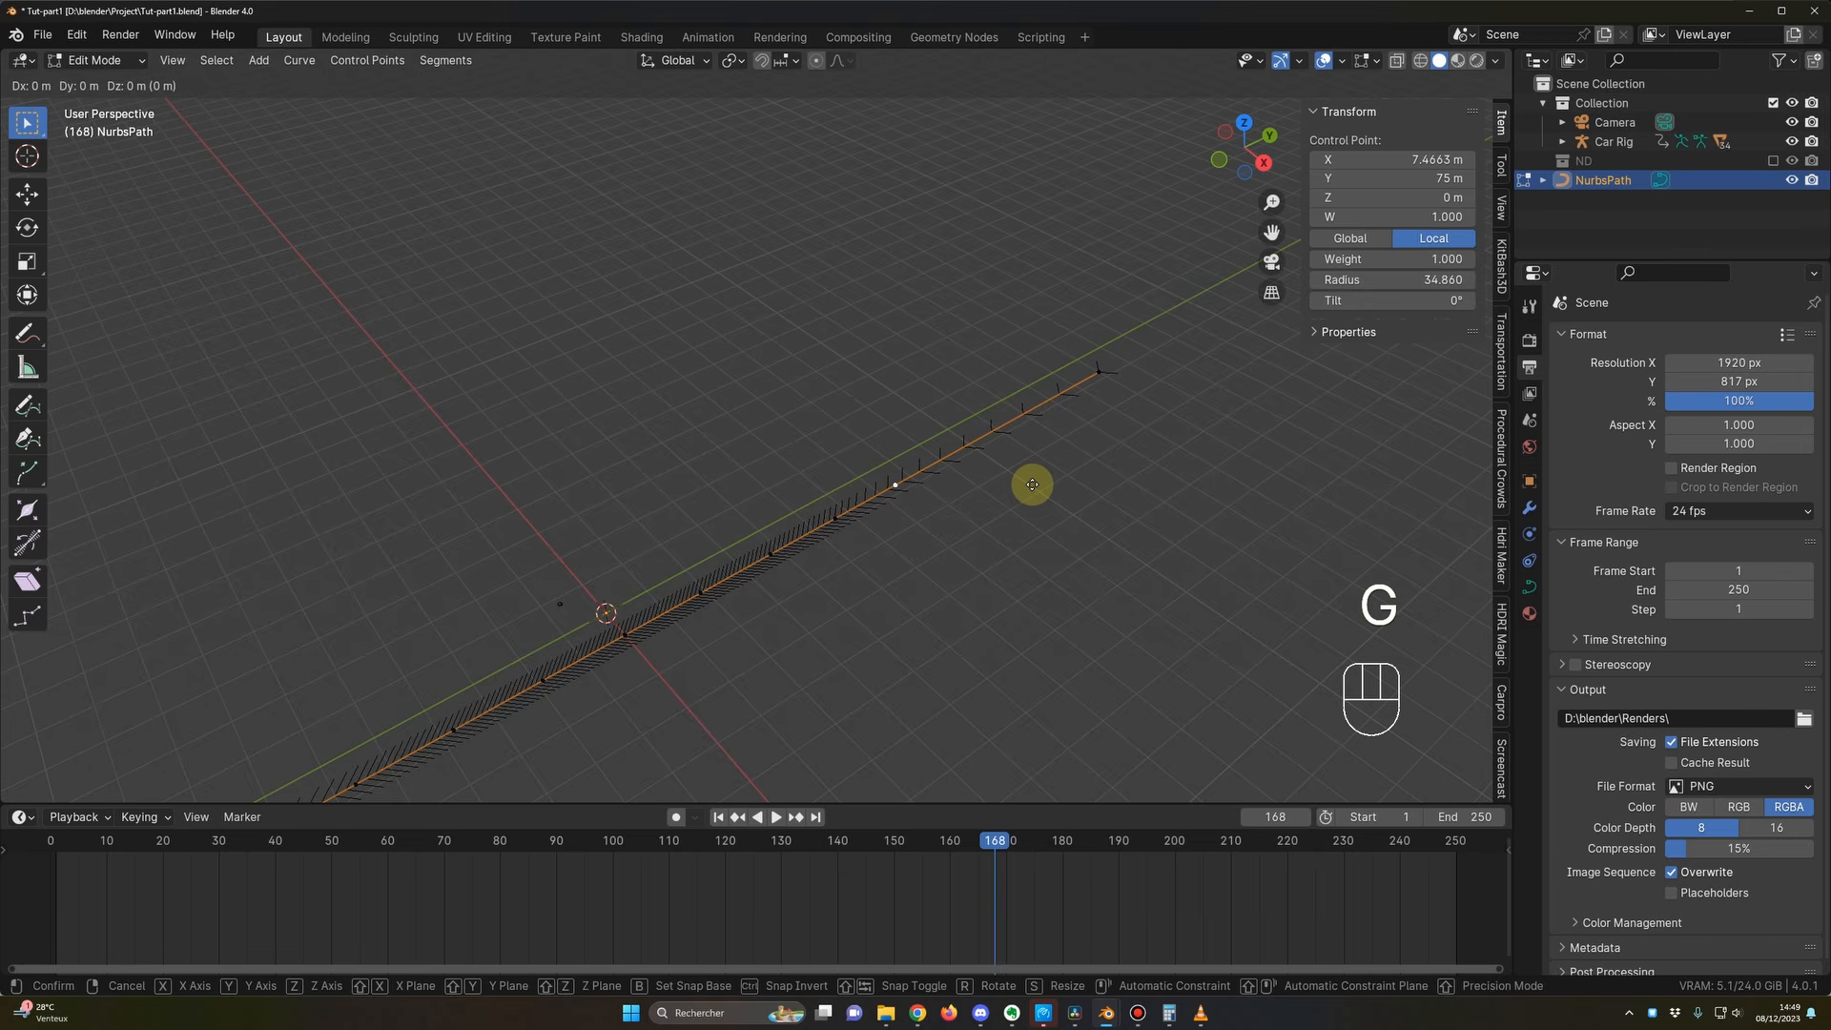
key(y)
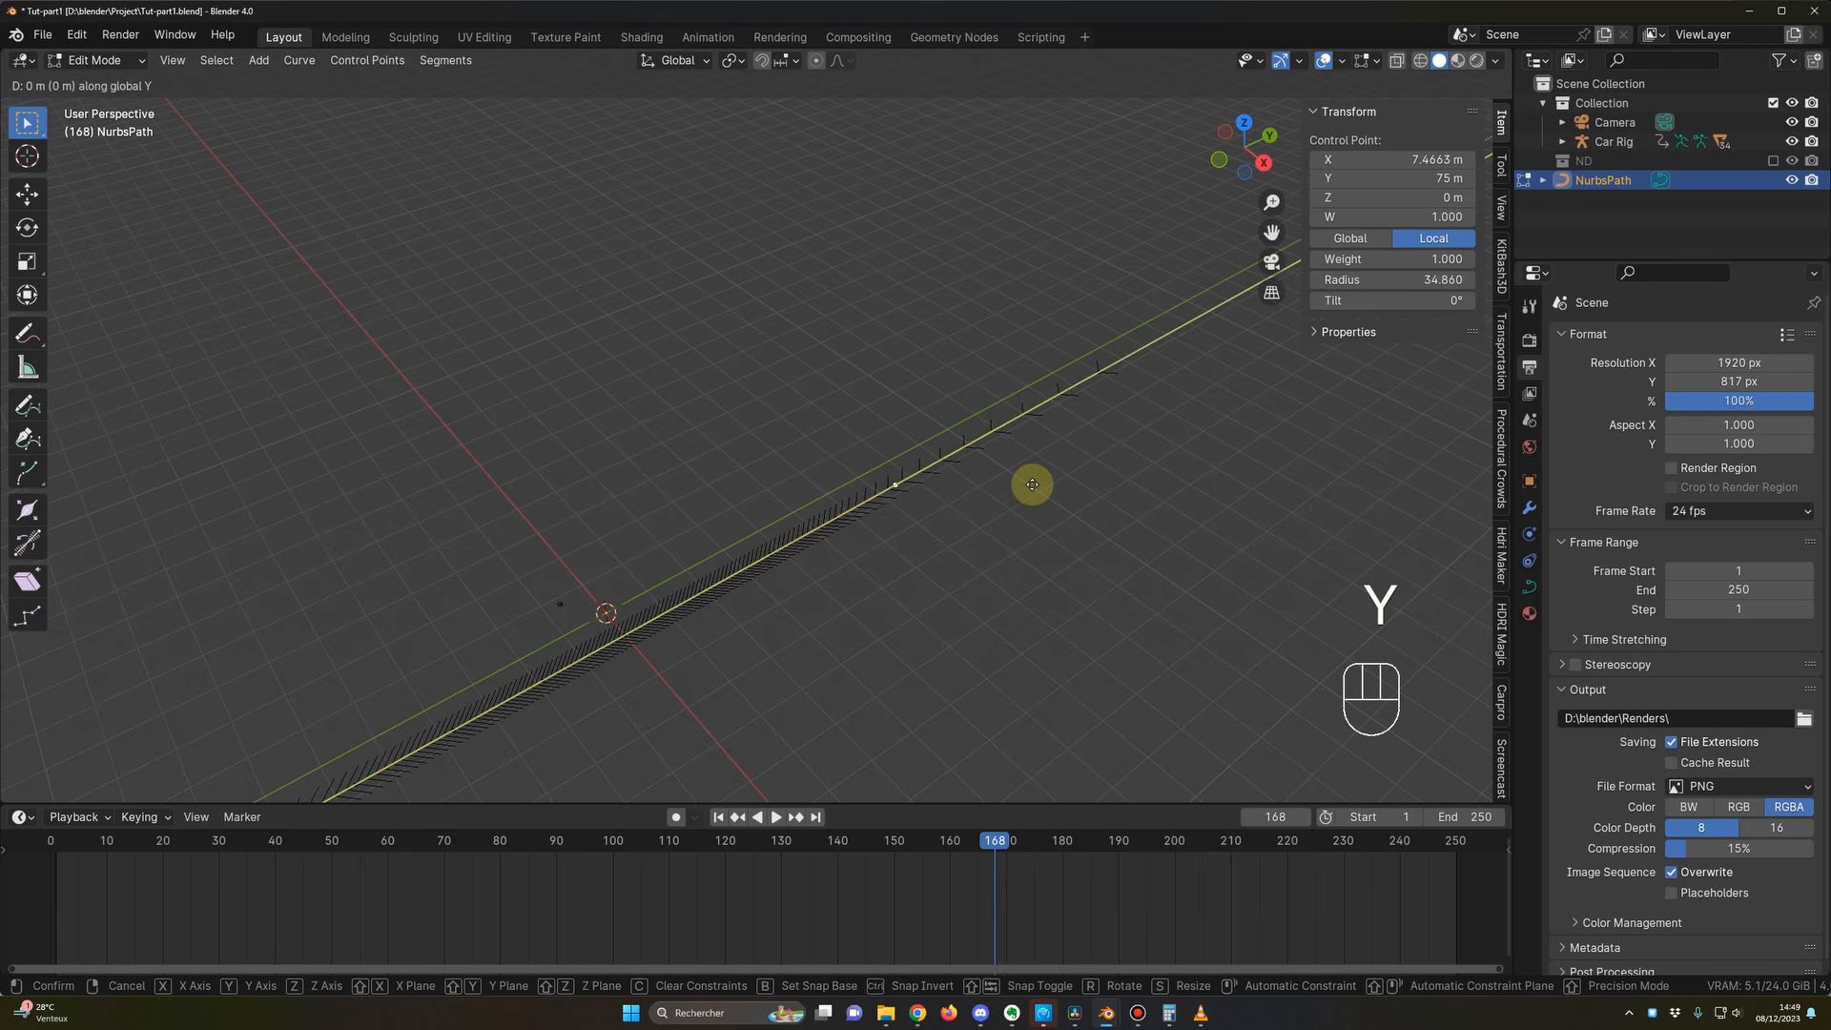
click(846, 515)
key(g)
key(y)
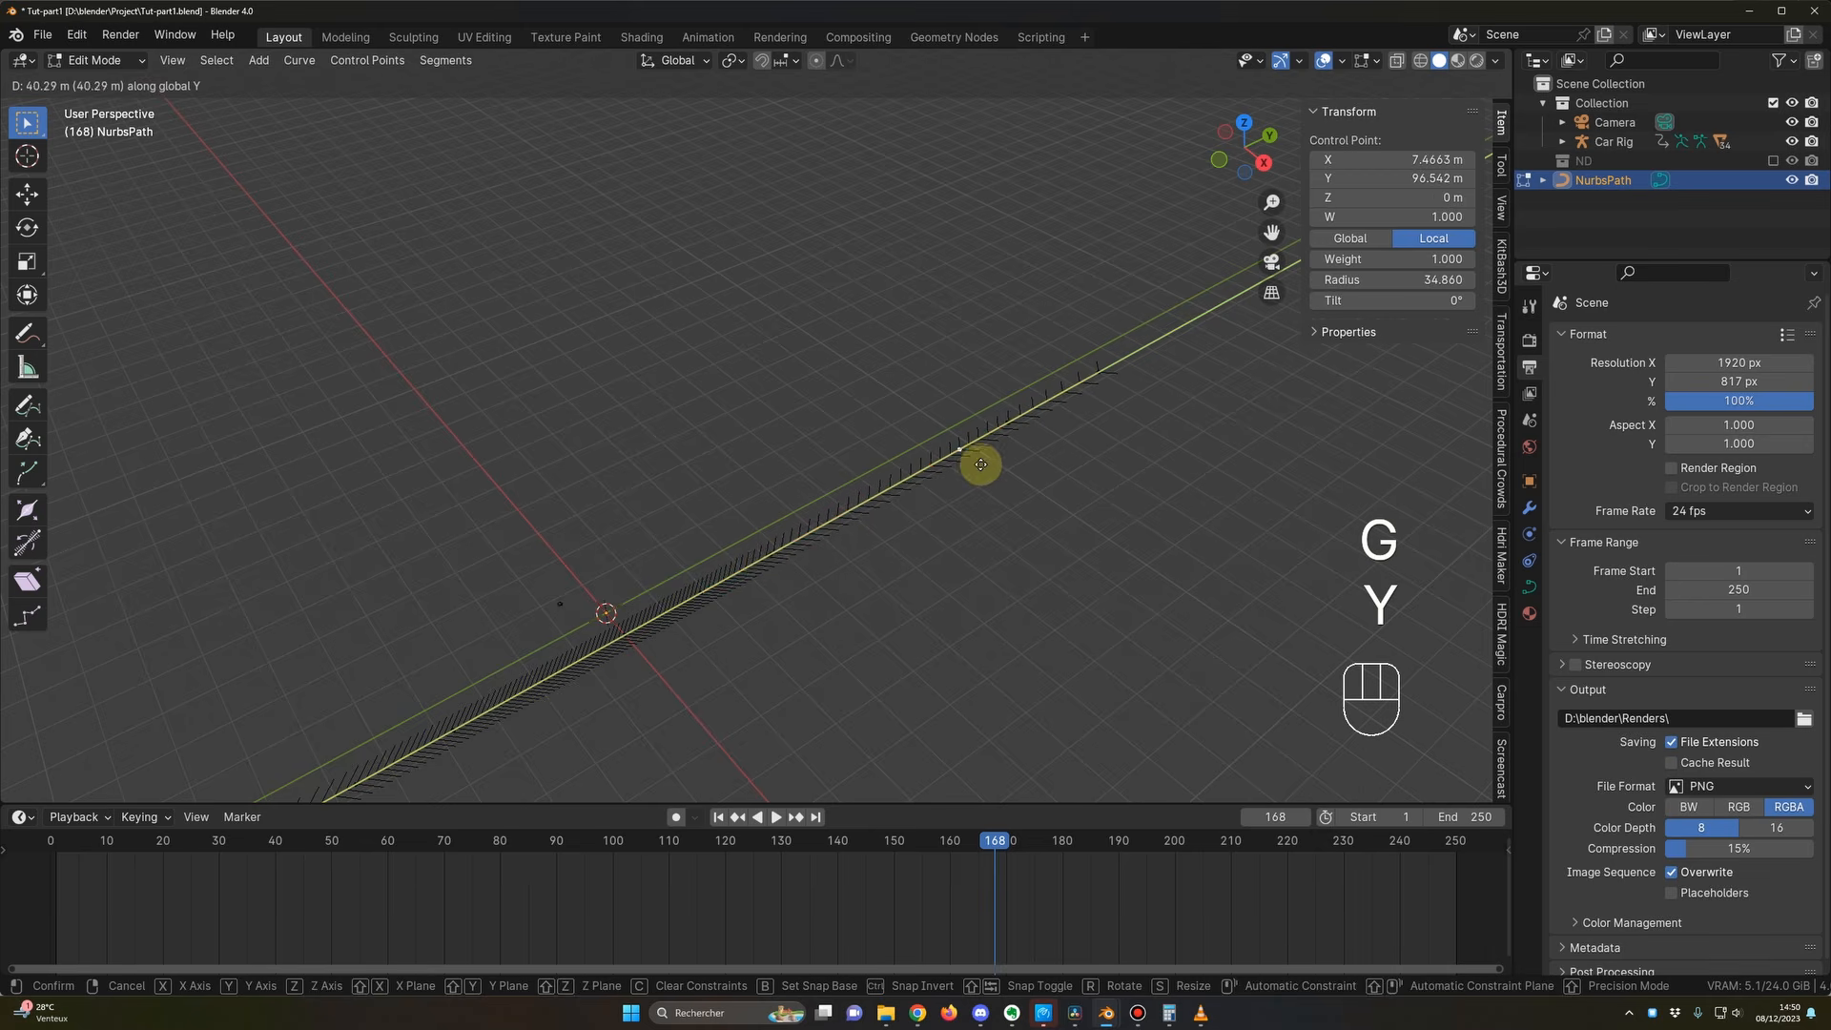
click(763, 558)
key(g)
key(y)
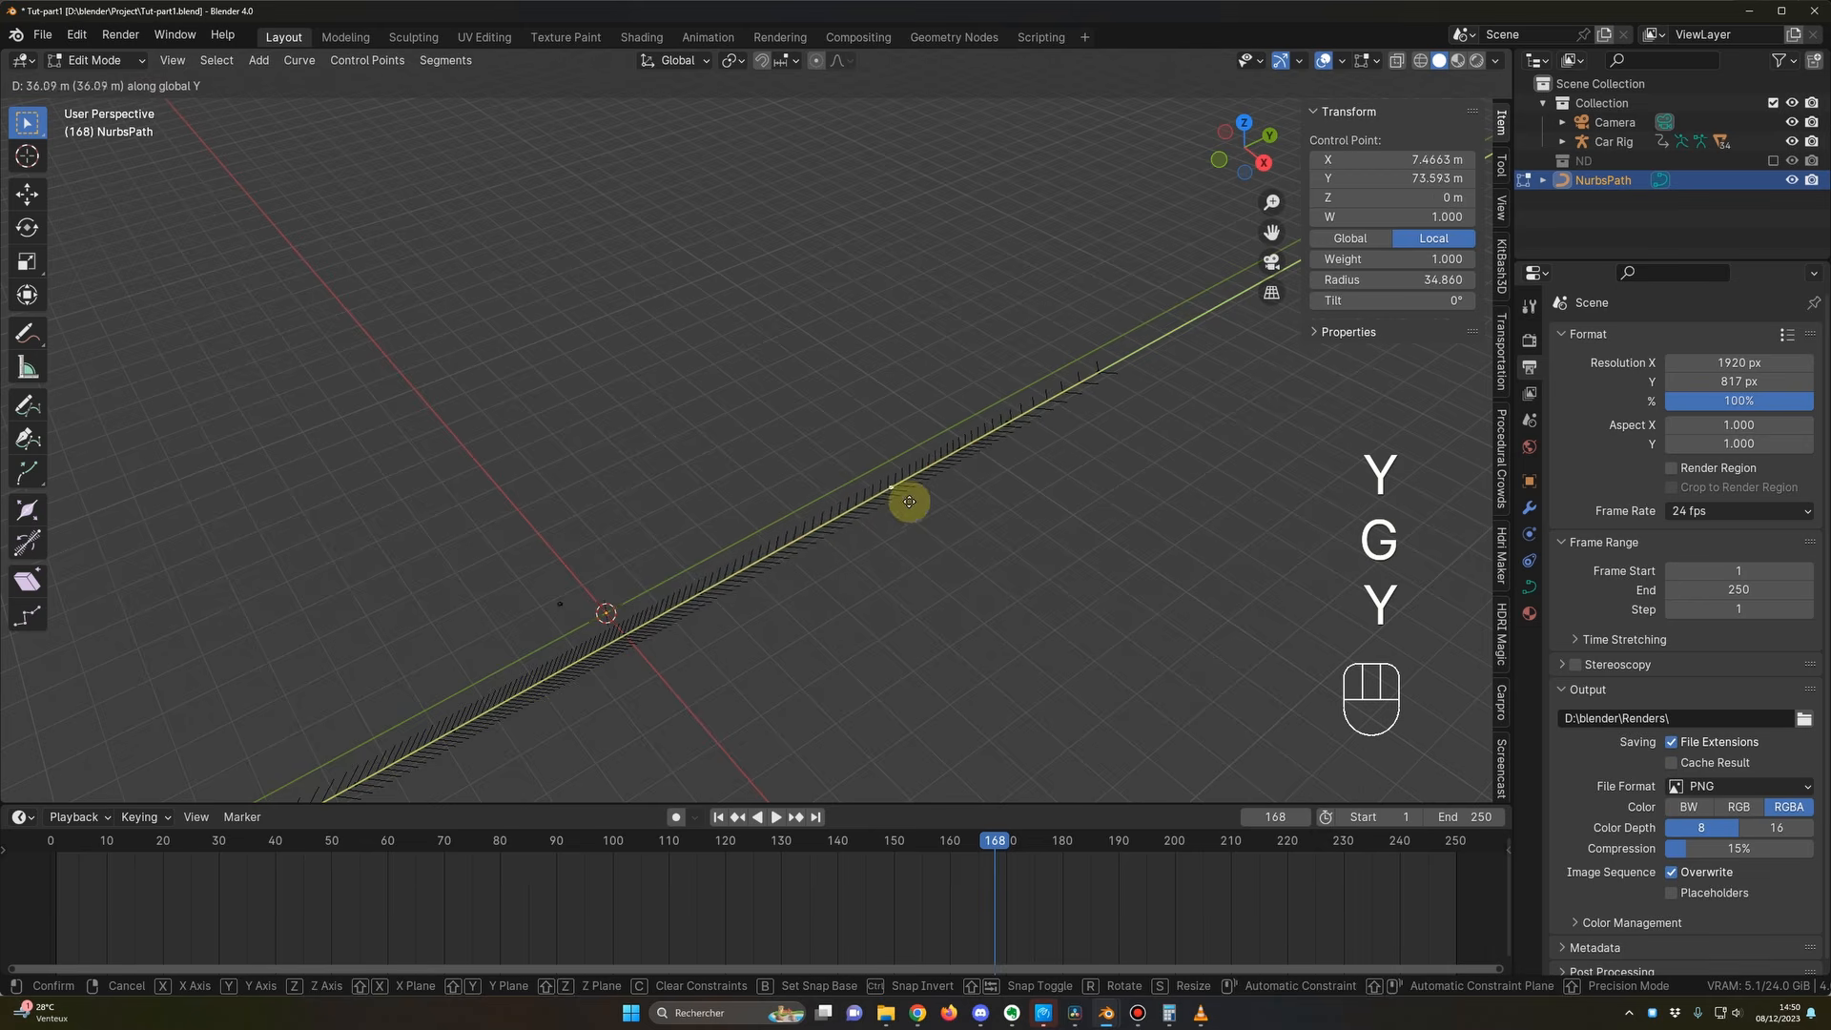
click(887, 515)
click(1008, 534)
Step: Move the control point at about Y 68 m along the X axis to about 16 m to bend the path
mouse_move(1008, 534)
middle_down()
mouse_move(1023, 544)
mouse_move(1023, 519)
middle_up()
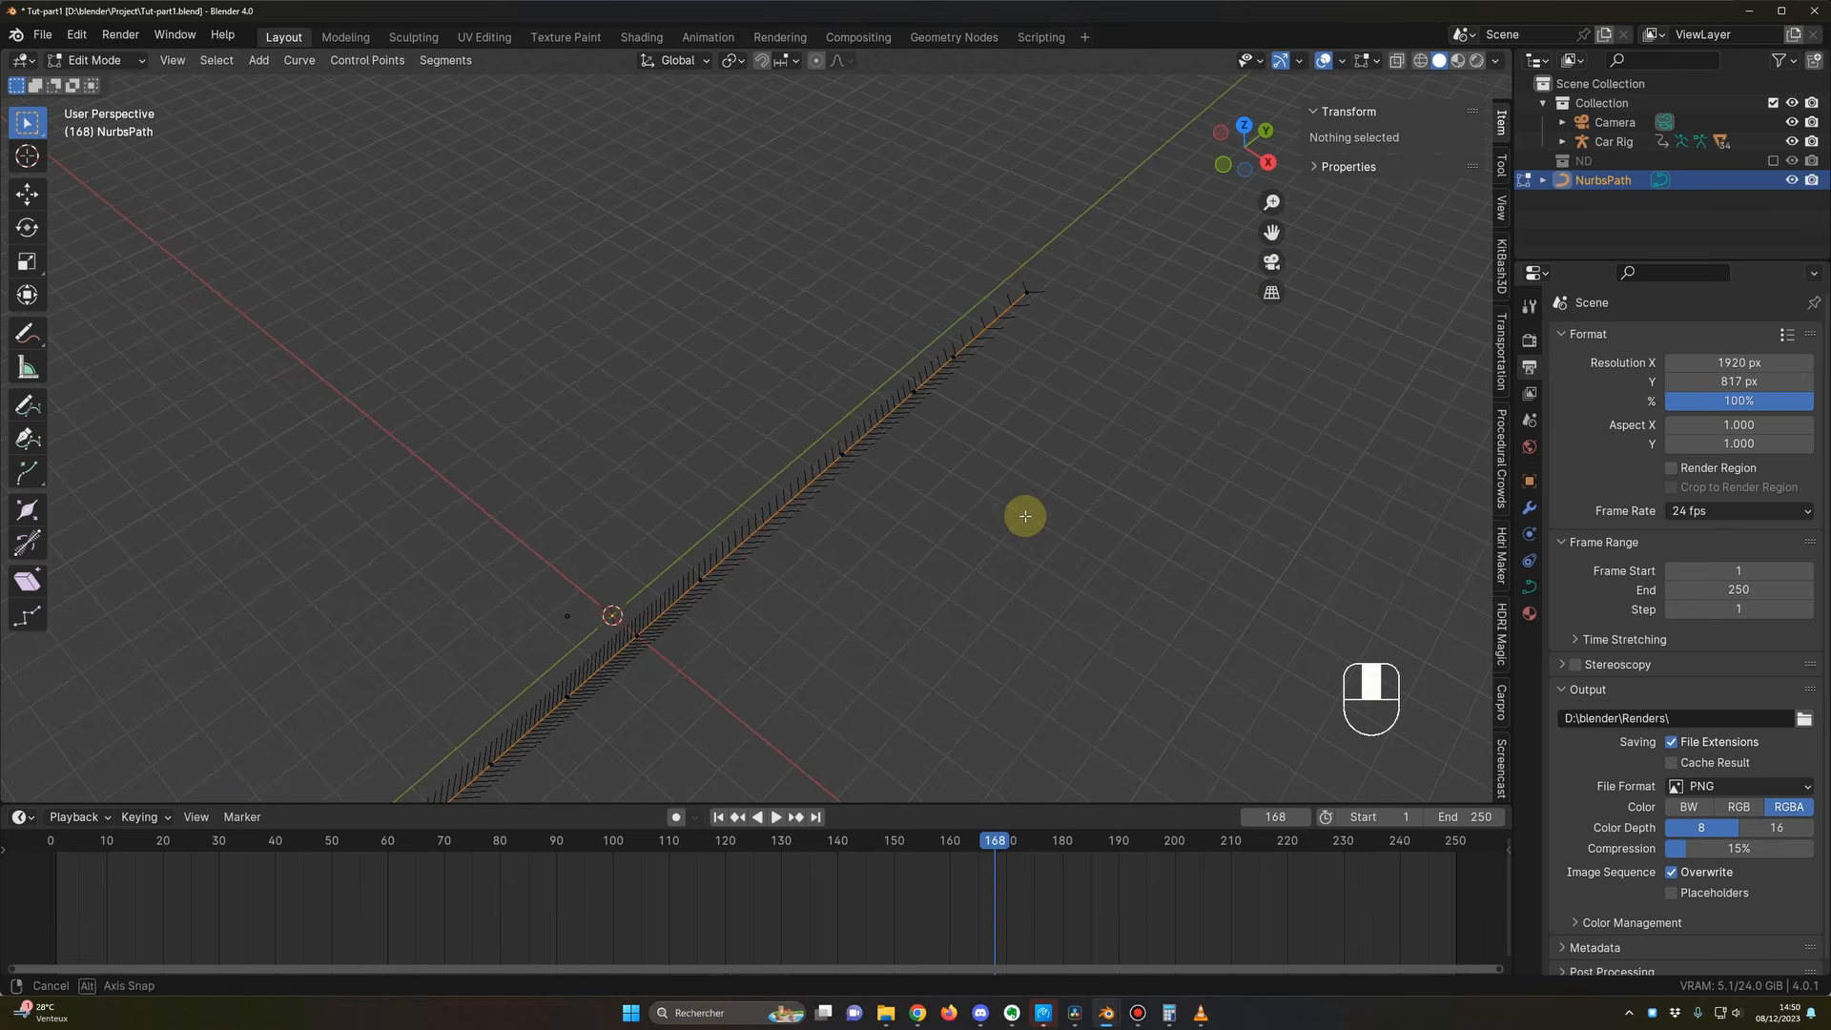
click(840, 452)
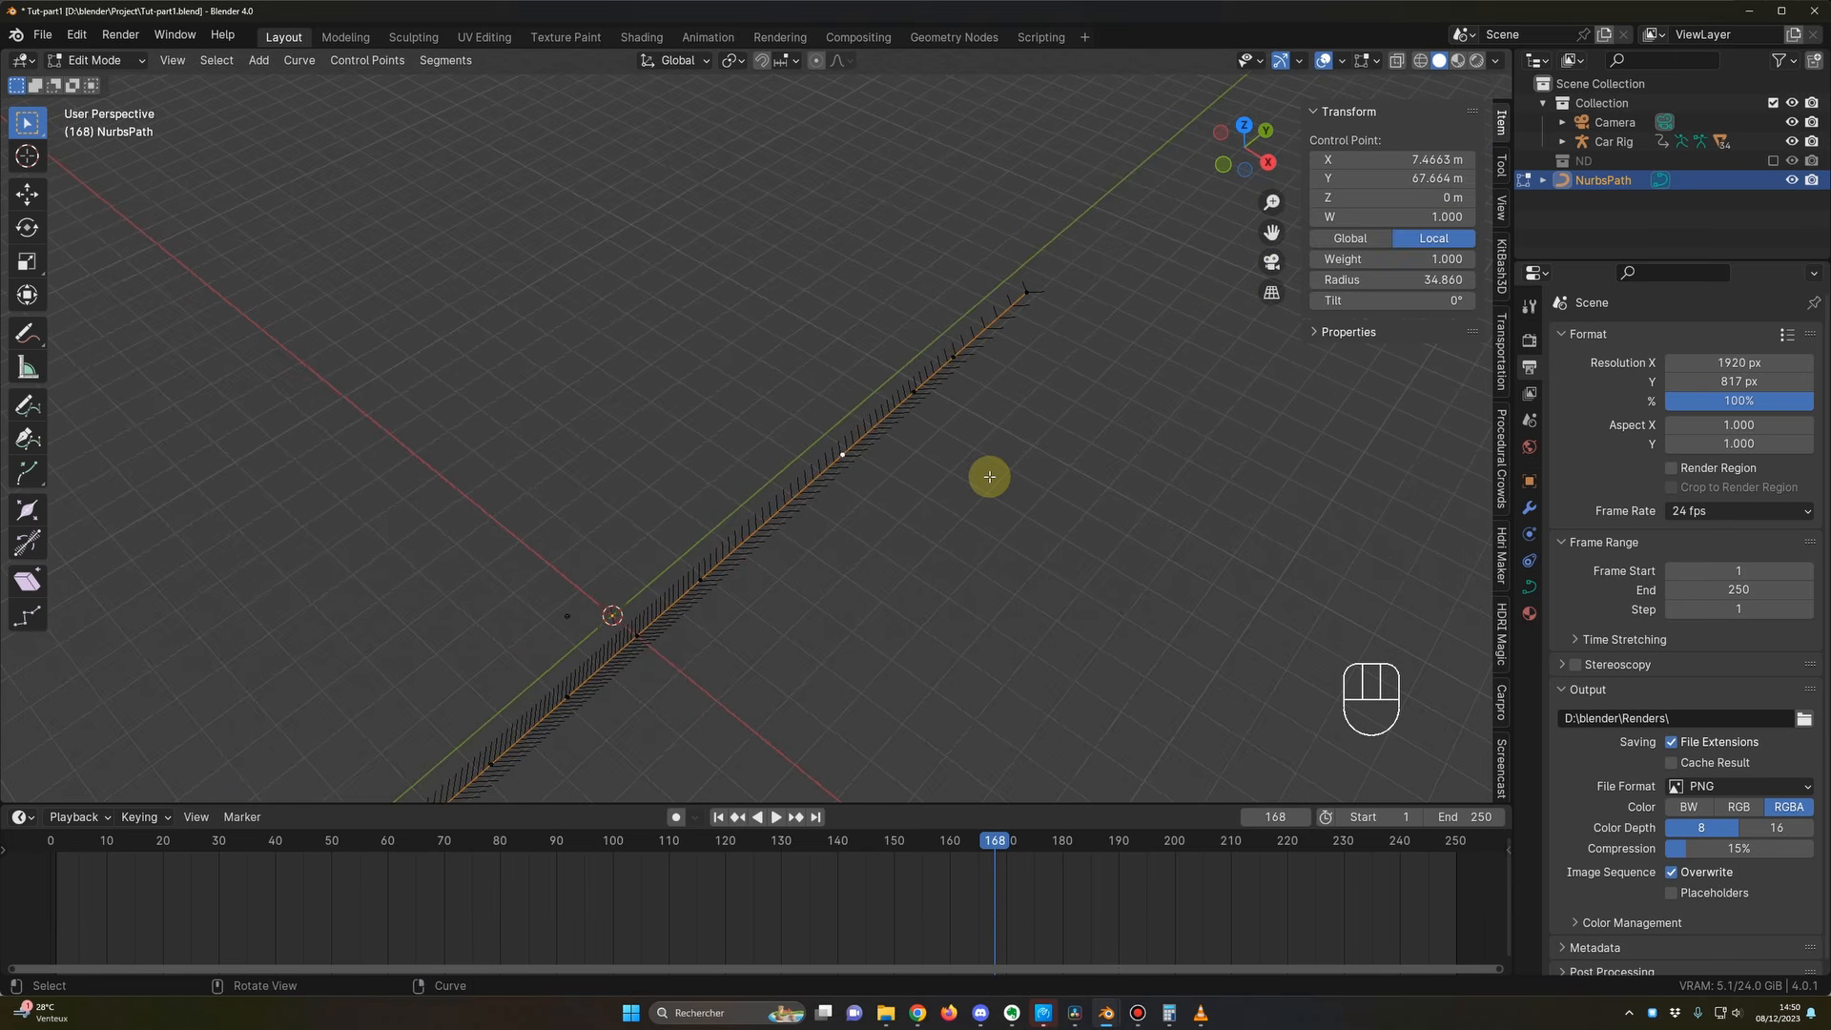
key(g)
key(Escape)
key(g)
key(Escape)
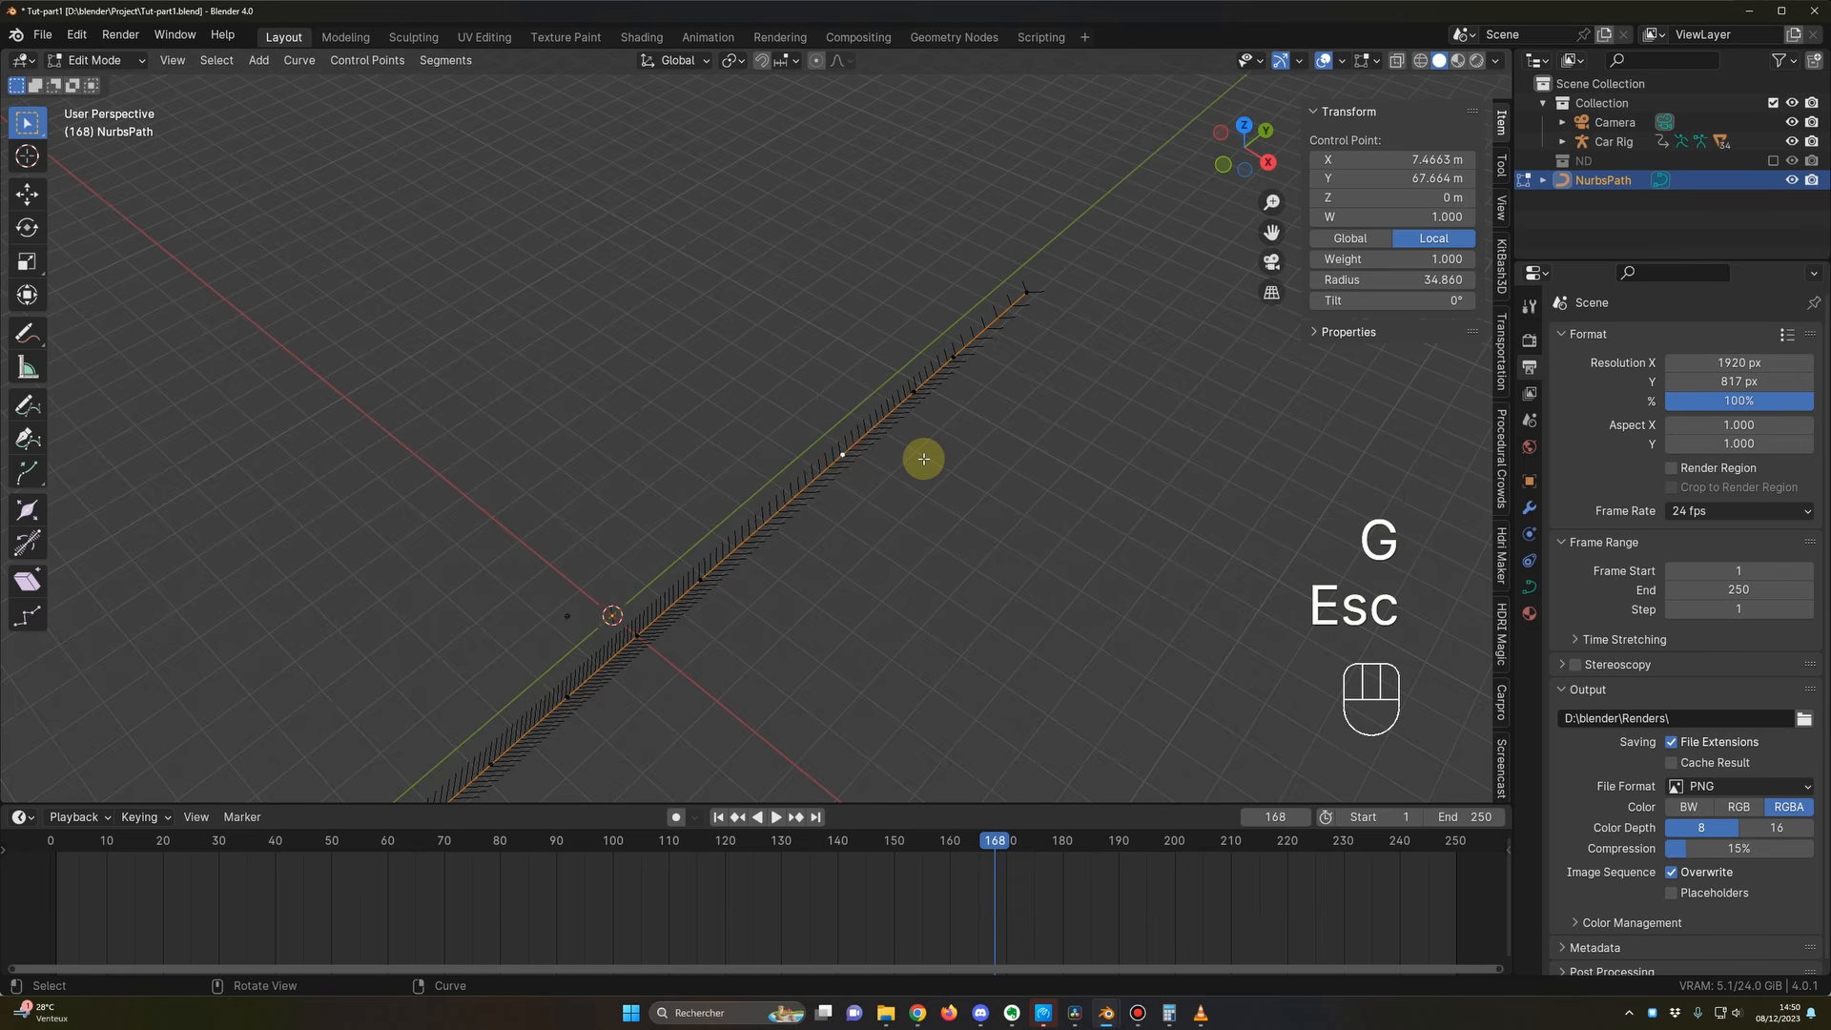
key(g)
key(x)
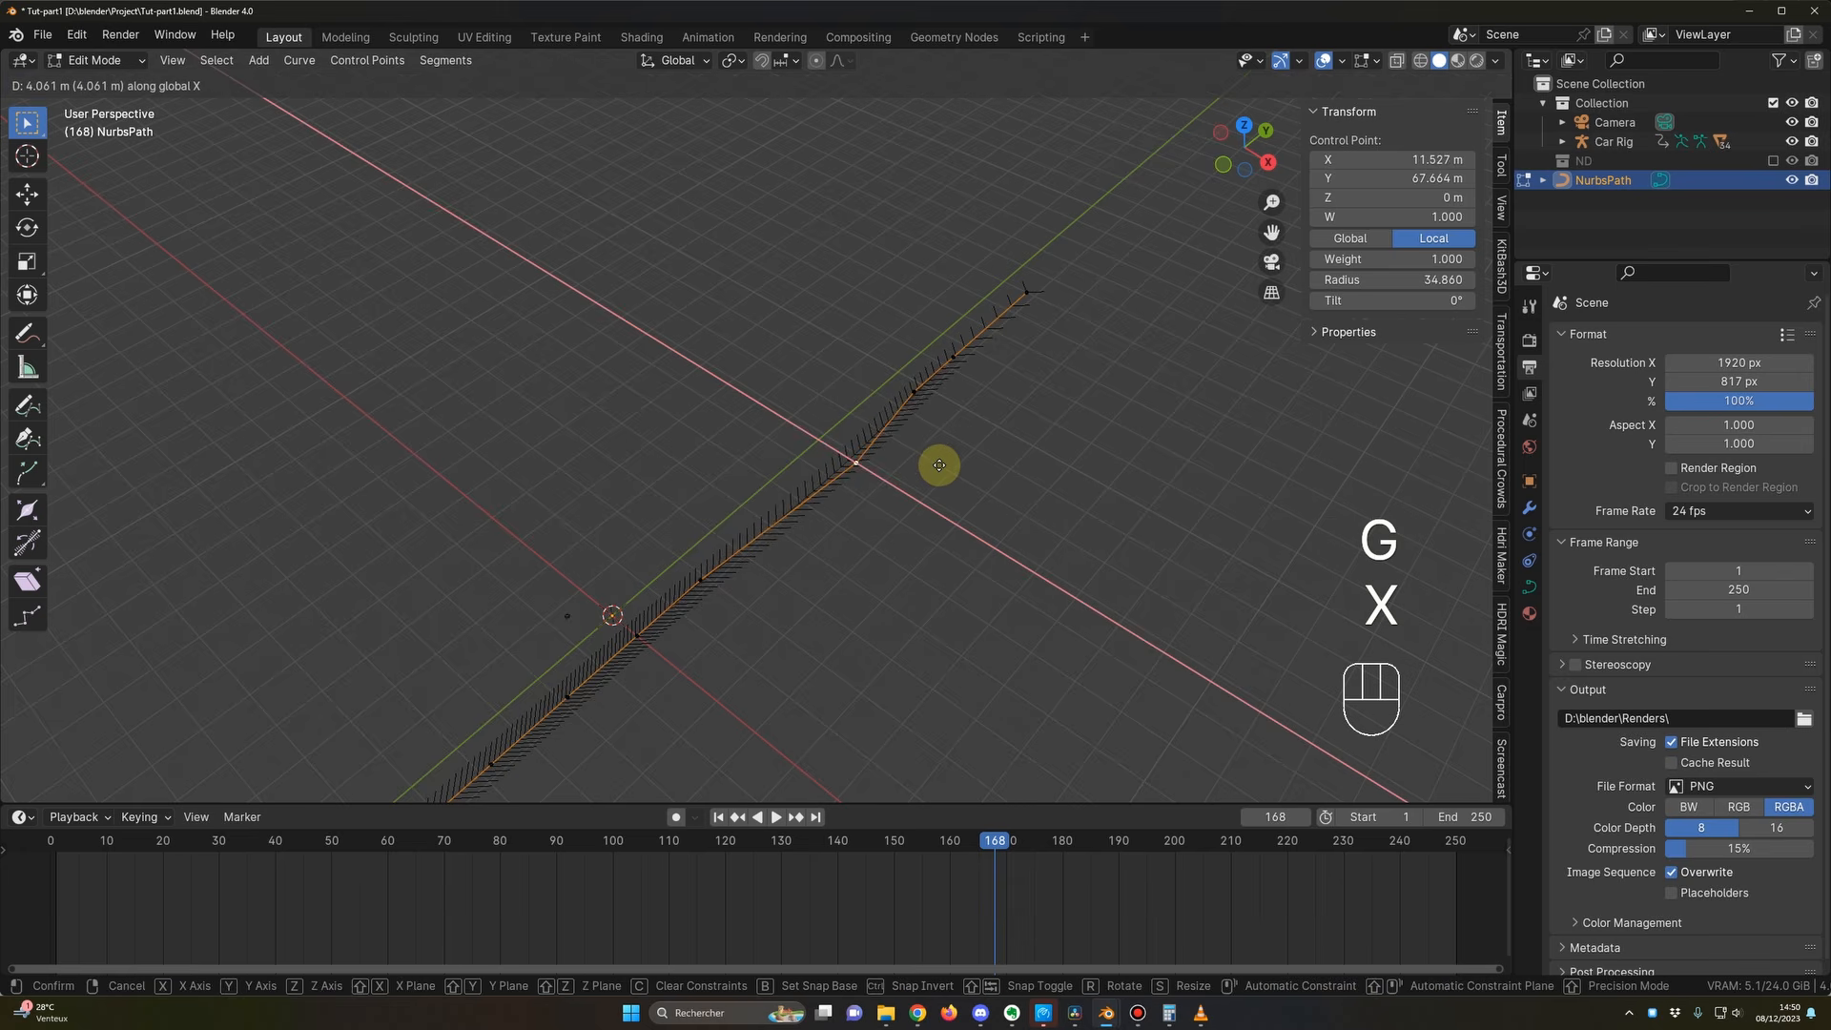
click(950, 472)
Step: Select the six straight control points around the origin and slide them together along negative Y, the foremost to about -27 m
middle_drag(950, 474, 891, 497)
middle_drag(725, 618, 994, 414)
key(Tab)
key(Tab)
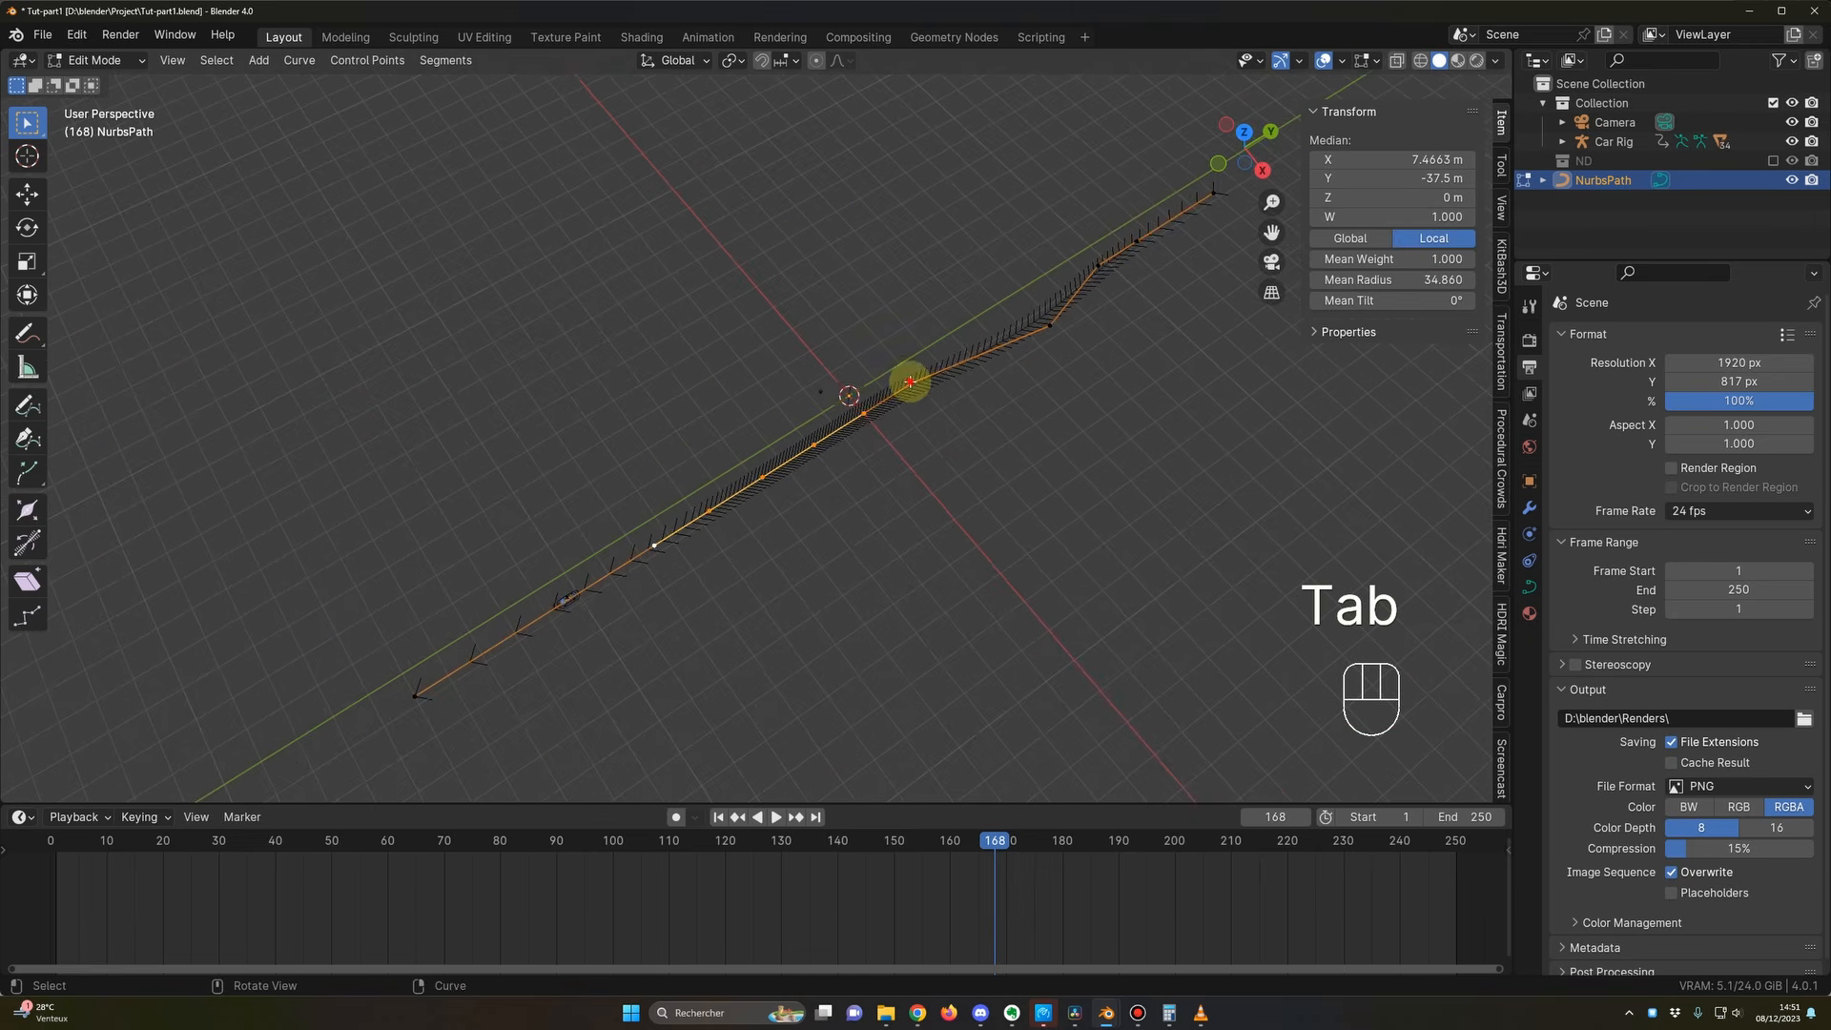
shift+click(761, 477)
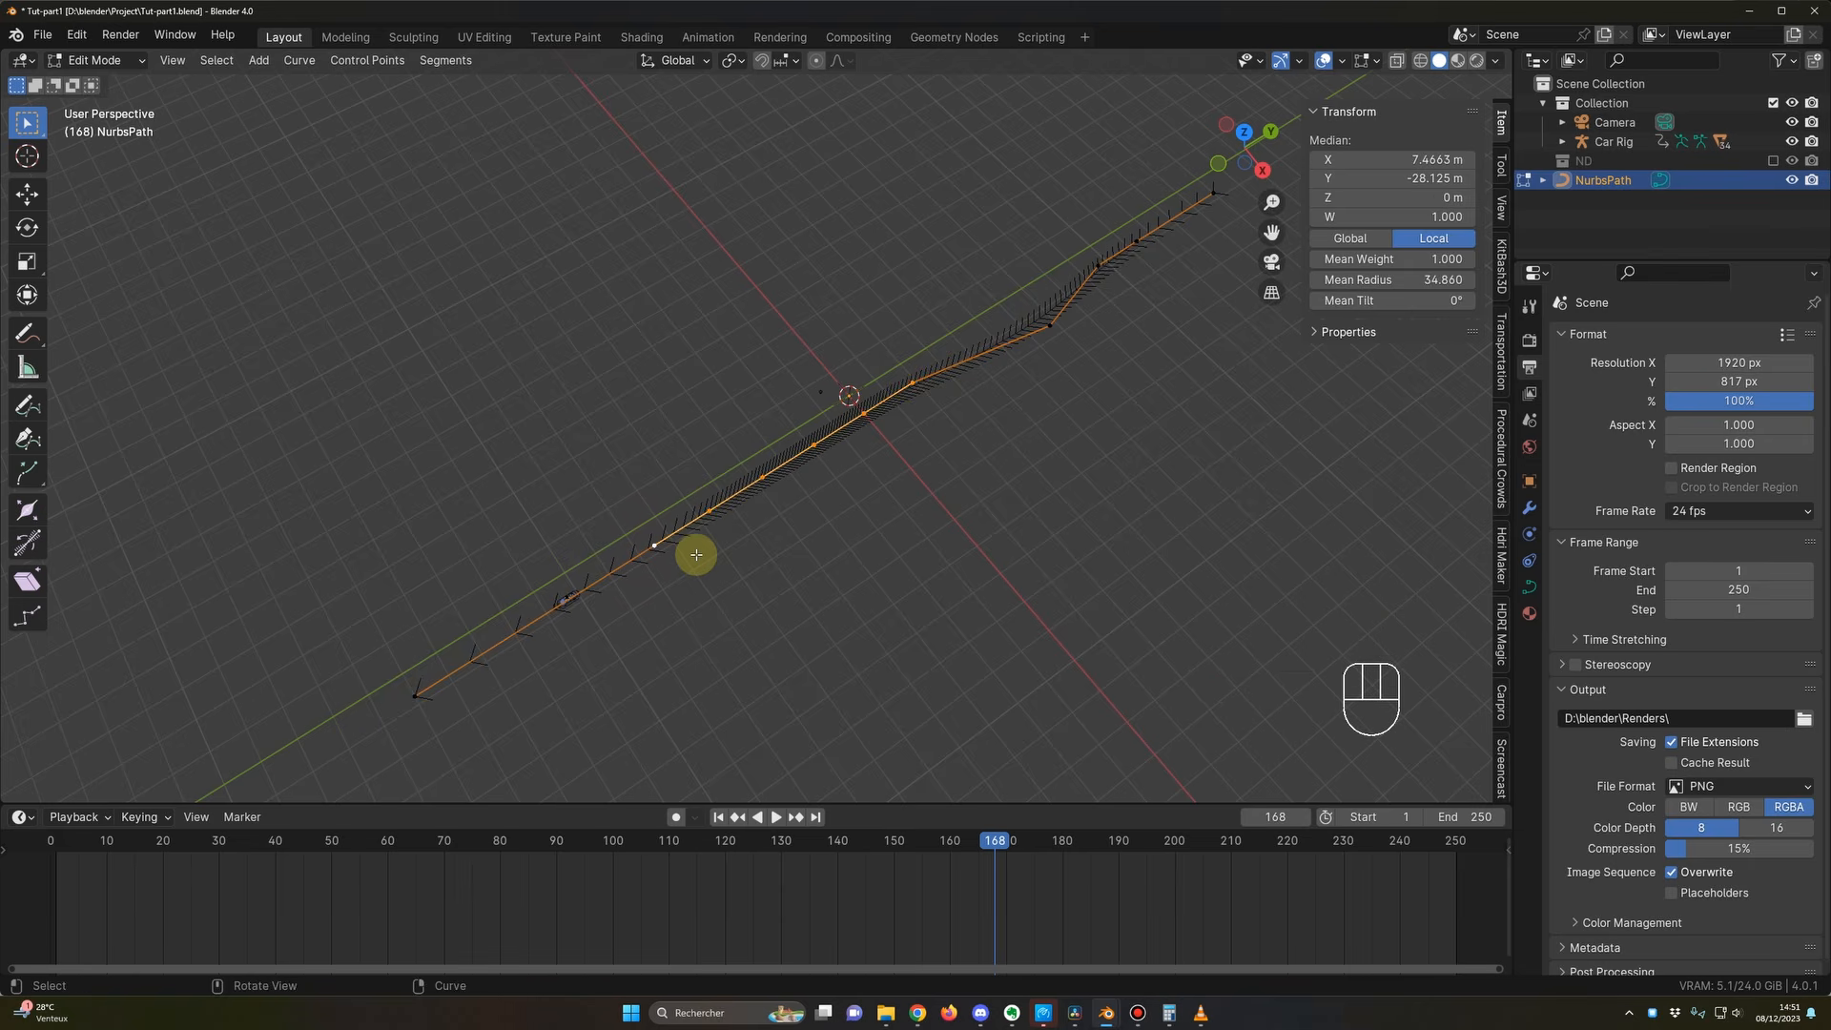
key(g)
key(y)
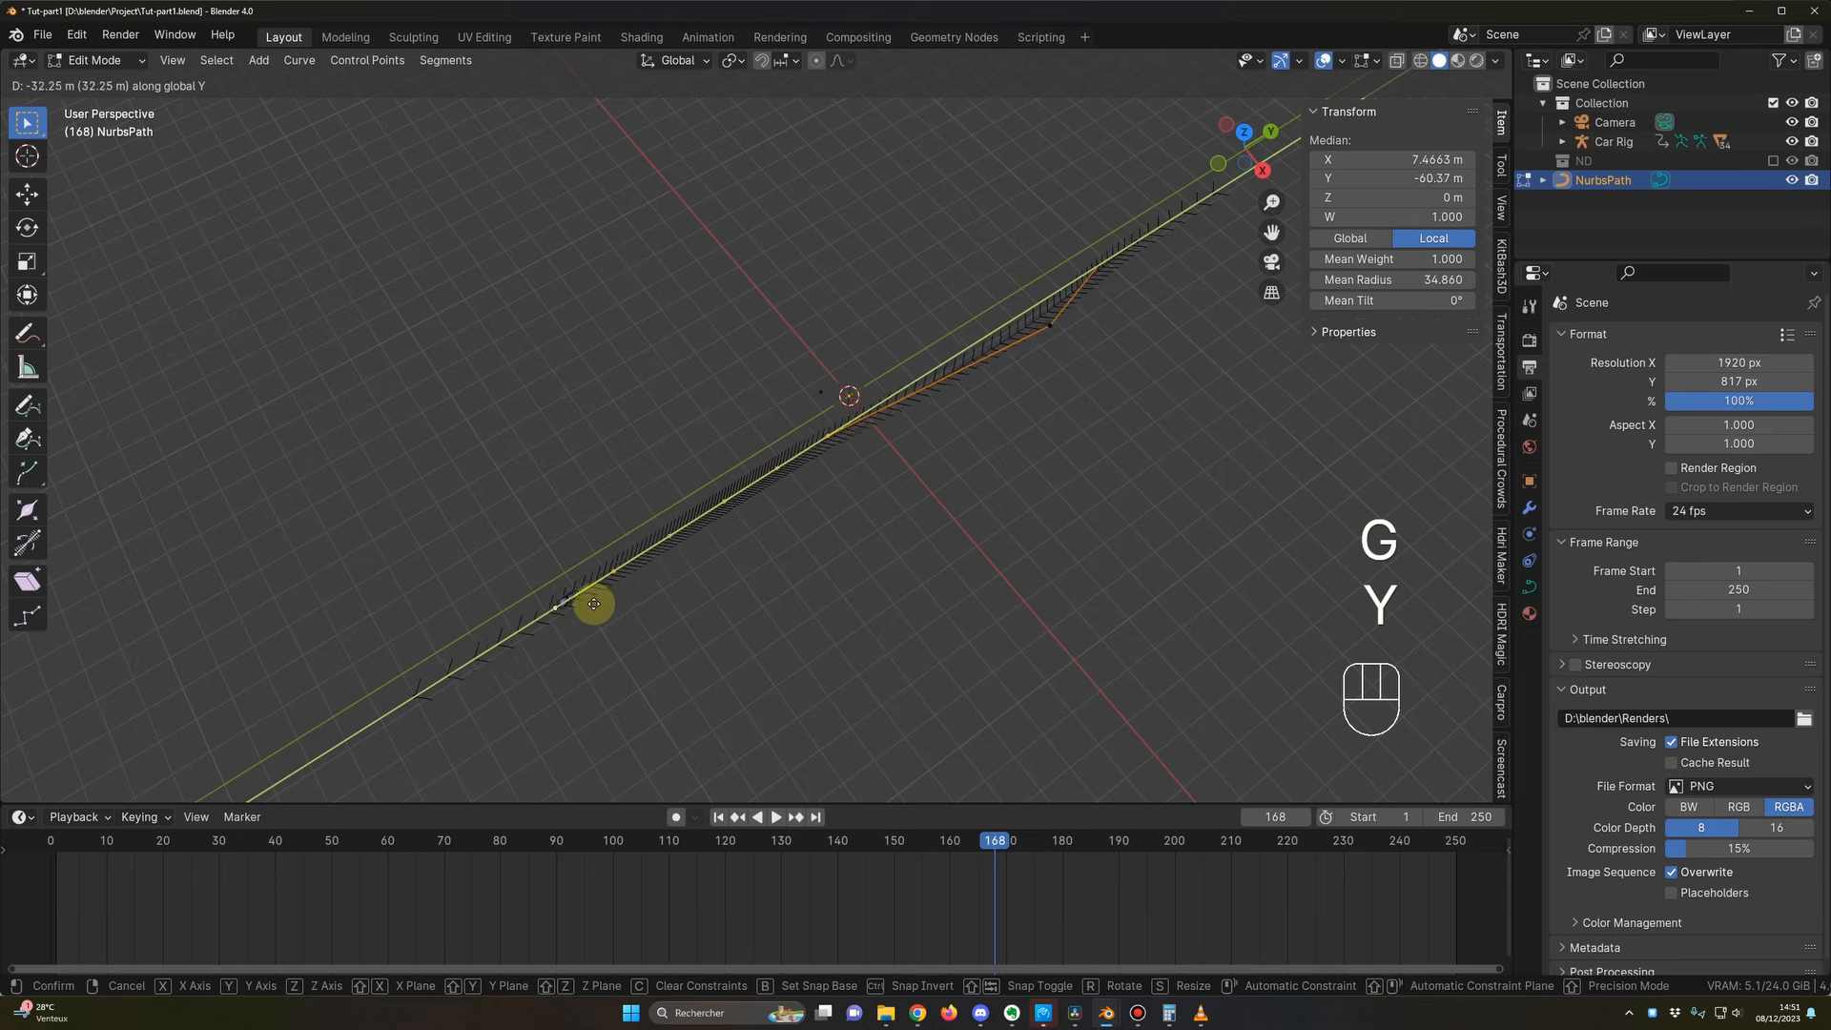
click(563, 633)
click(924, 531)
middle_drag(962, 515, 805, 487)
key(Tab)
key(Tab)
Step: Box-select the two control points just before the path's far end and move them further along positive Y
shift+middle_drag(998, 408, 806, 595)
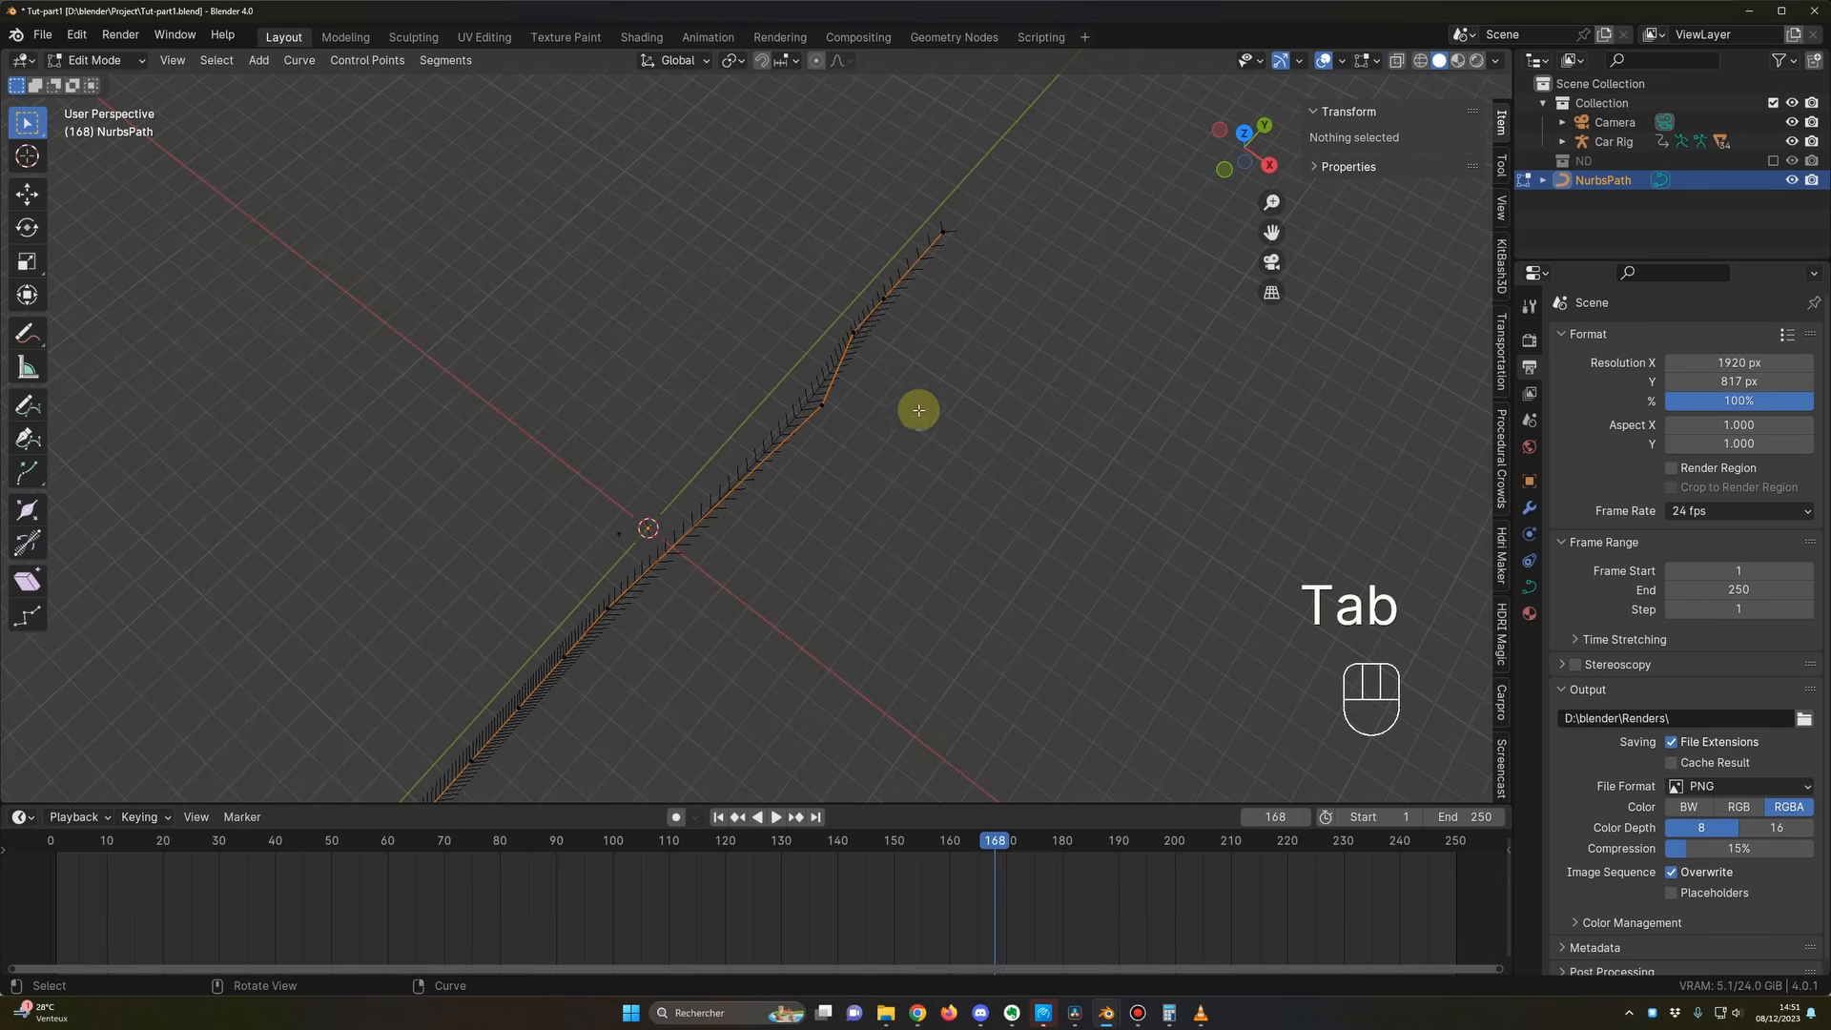
drag(842, 297, 901, 333)
key(g)
key(y)
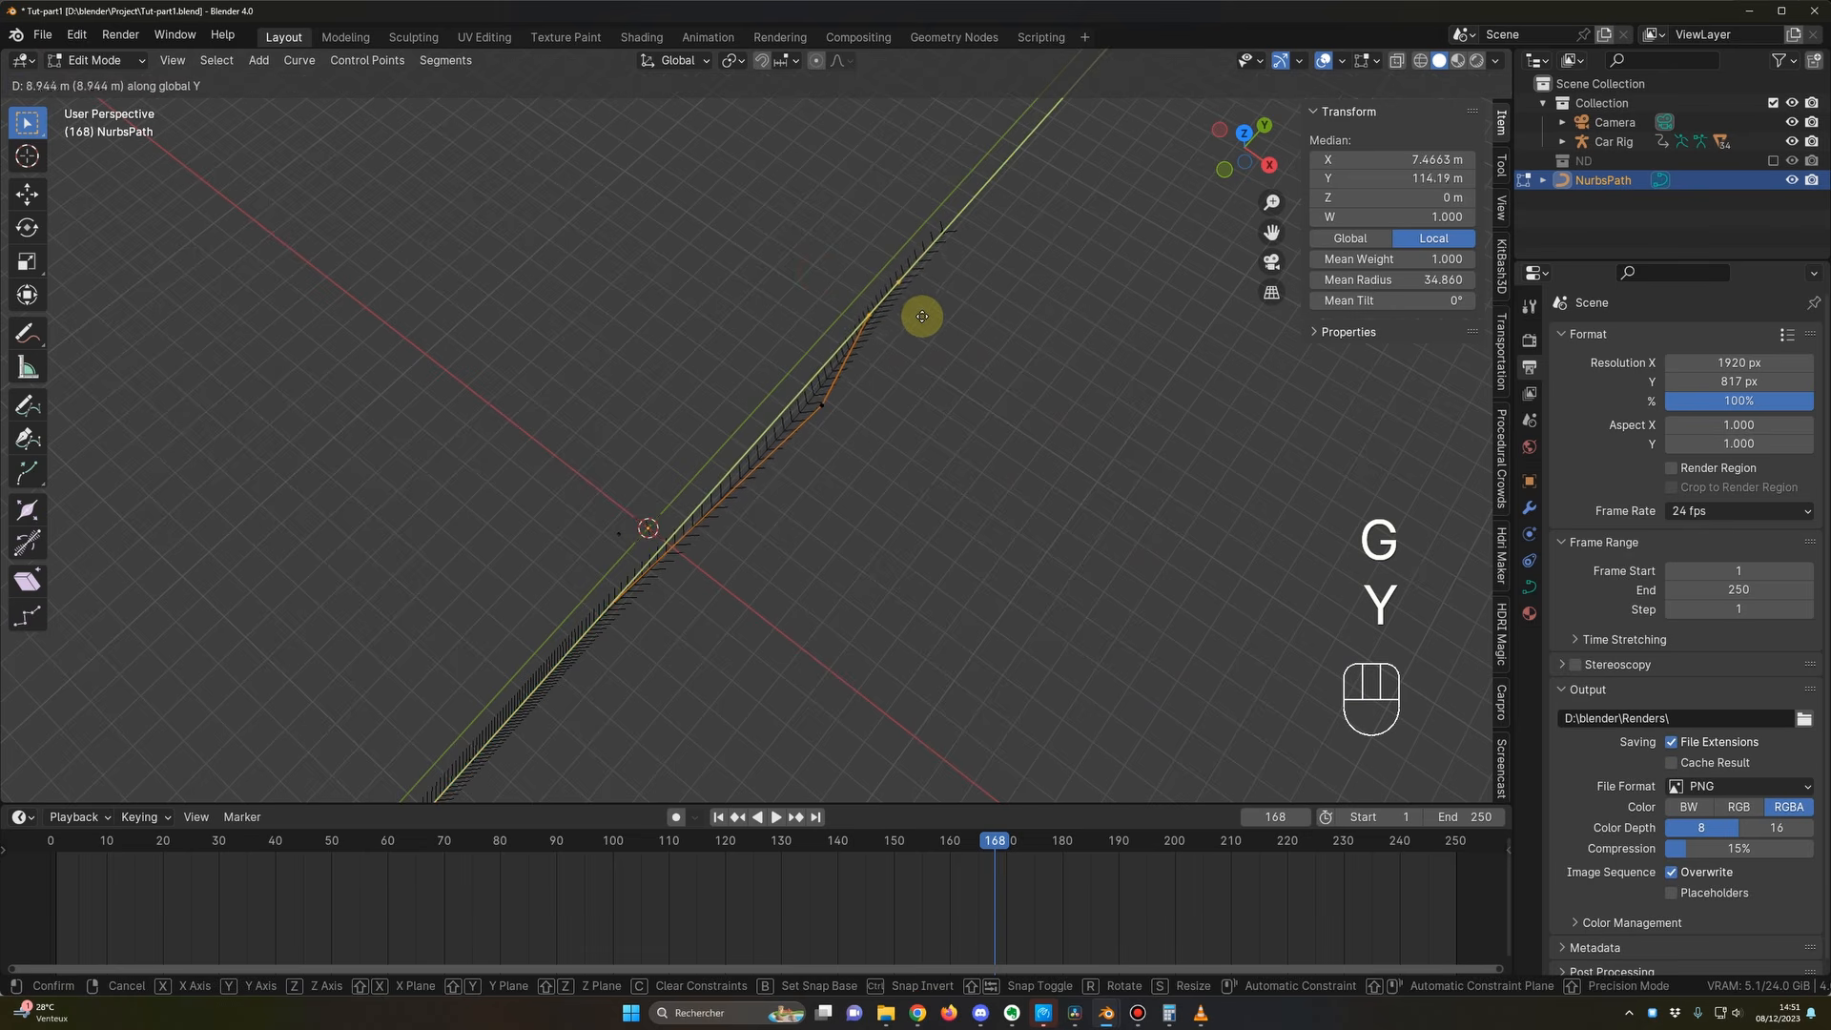
click(938, 305)
Step: Move the control point at about Y -27 m along Y to about 15 m and check the curve in Object Mode
click(624, 596)
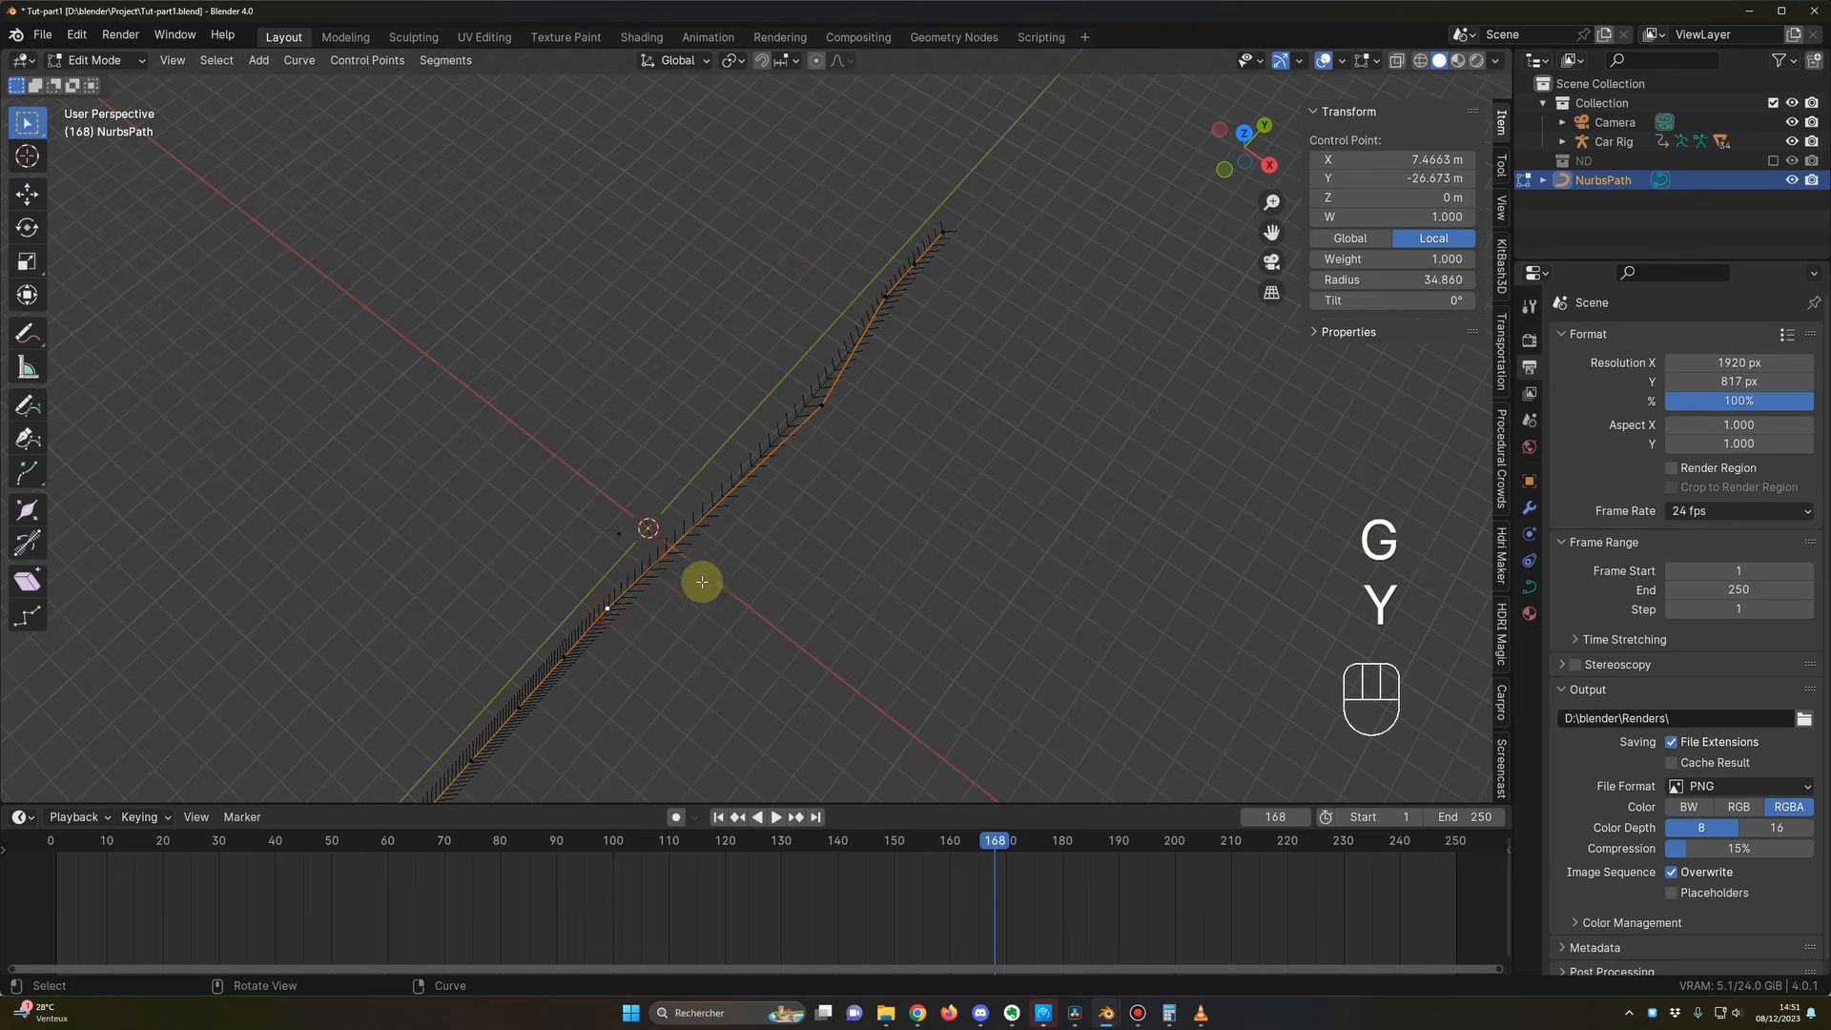
key(g)
key(y)
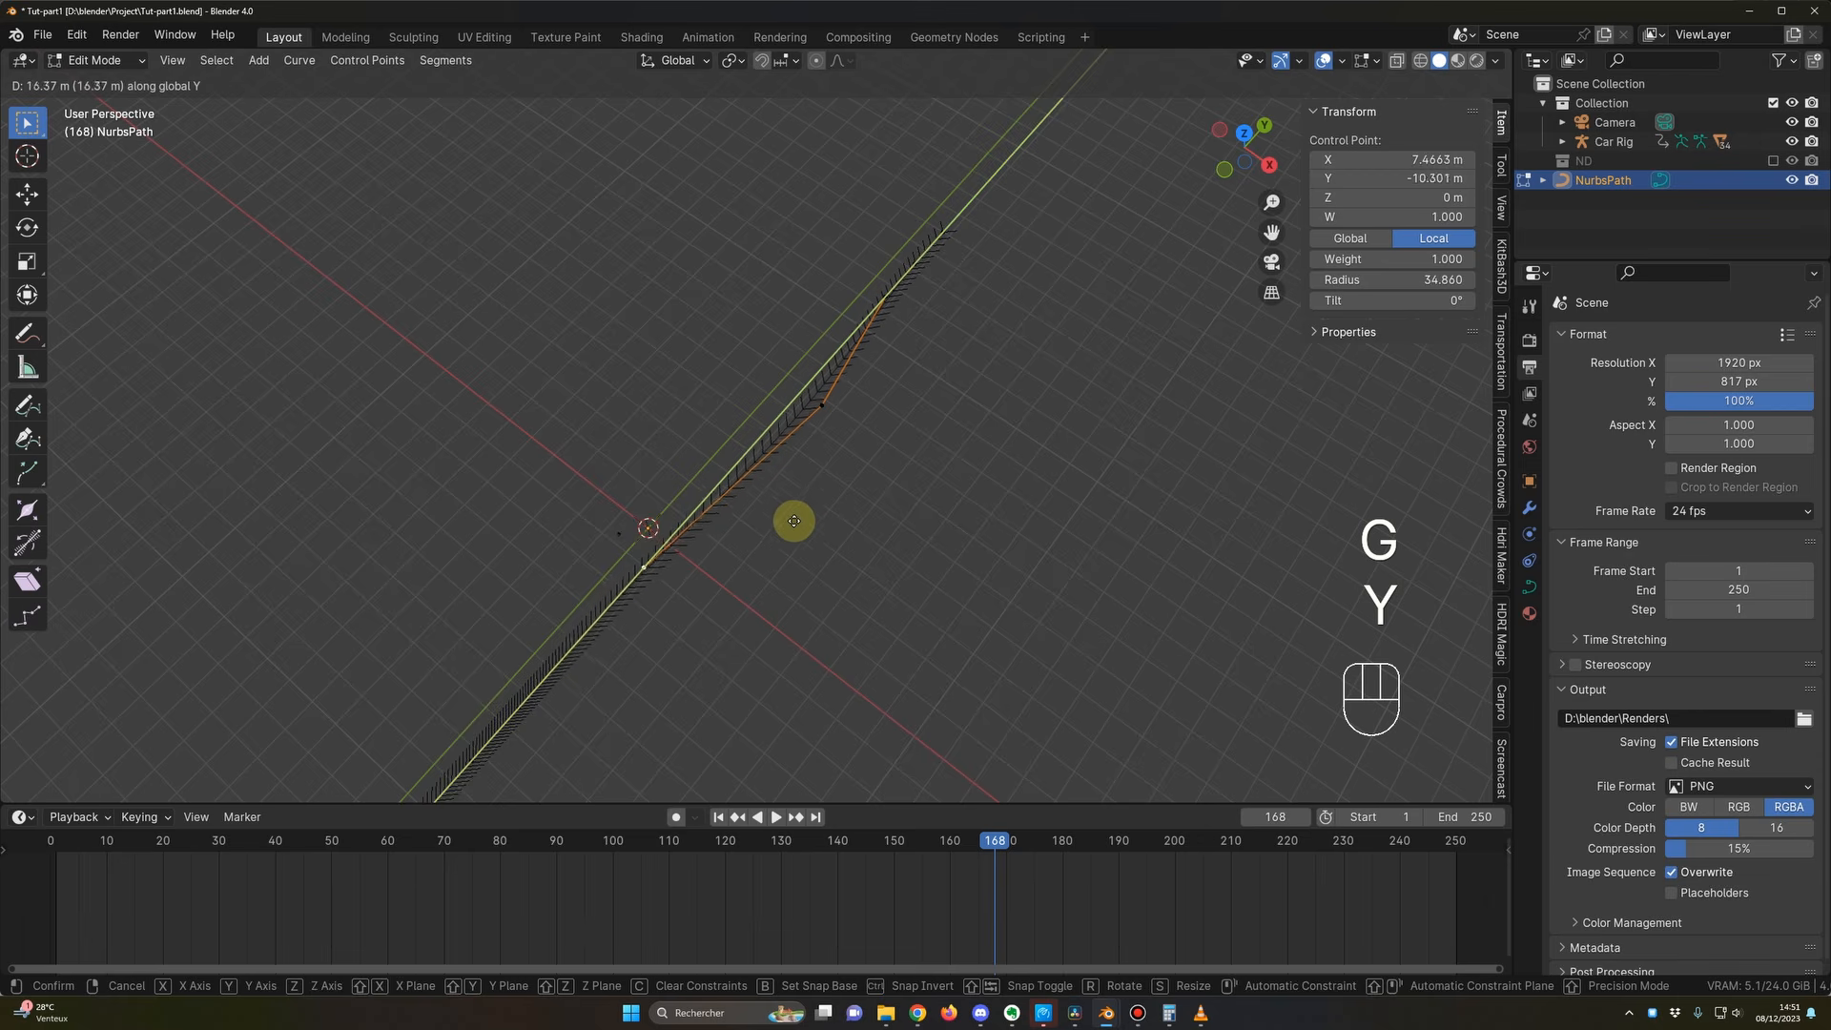
click(849, 466)
key(Tab)
middle_drag(879, 543, 708, 392)
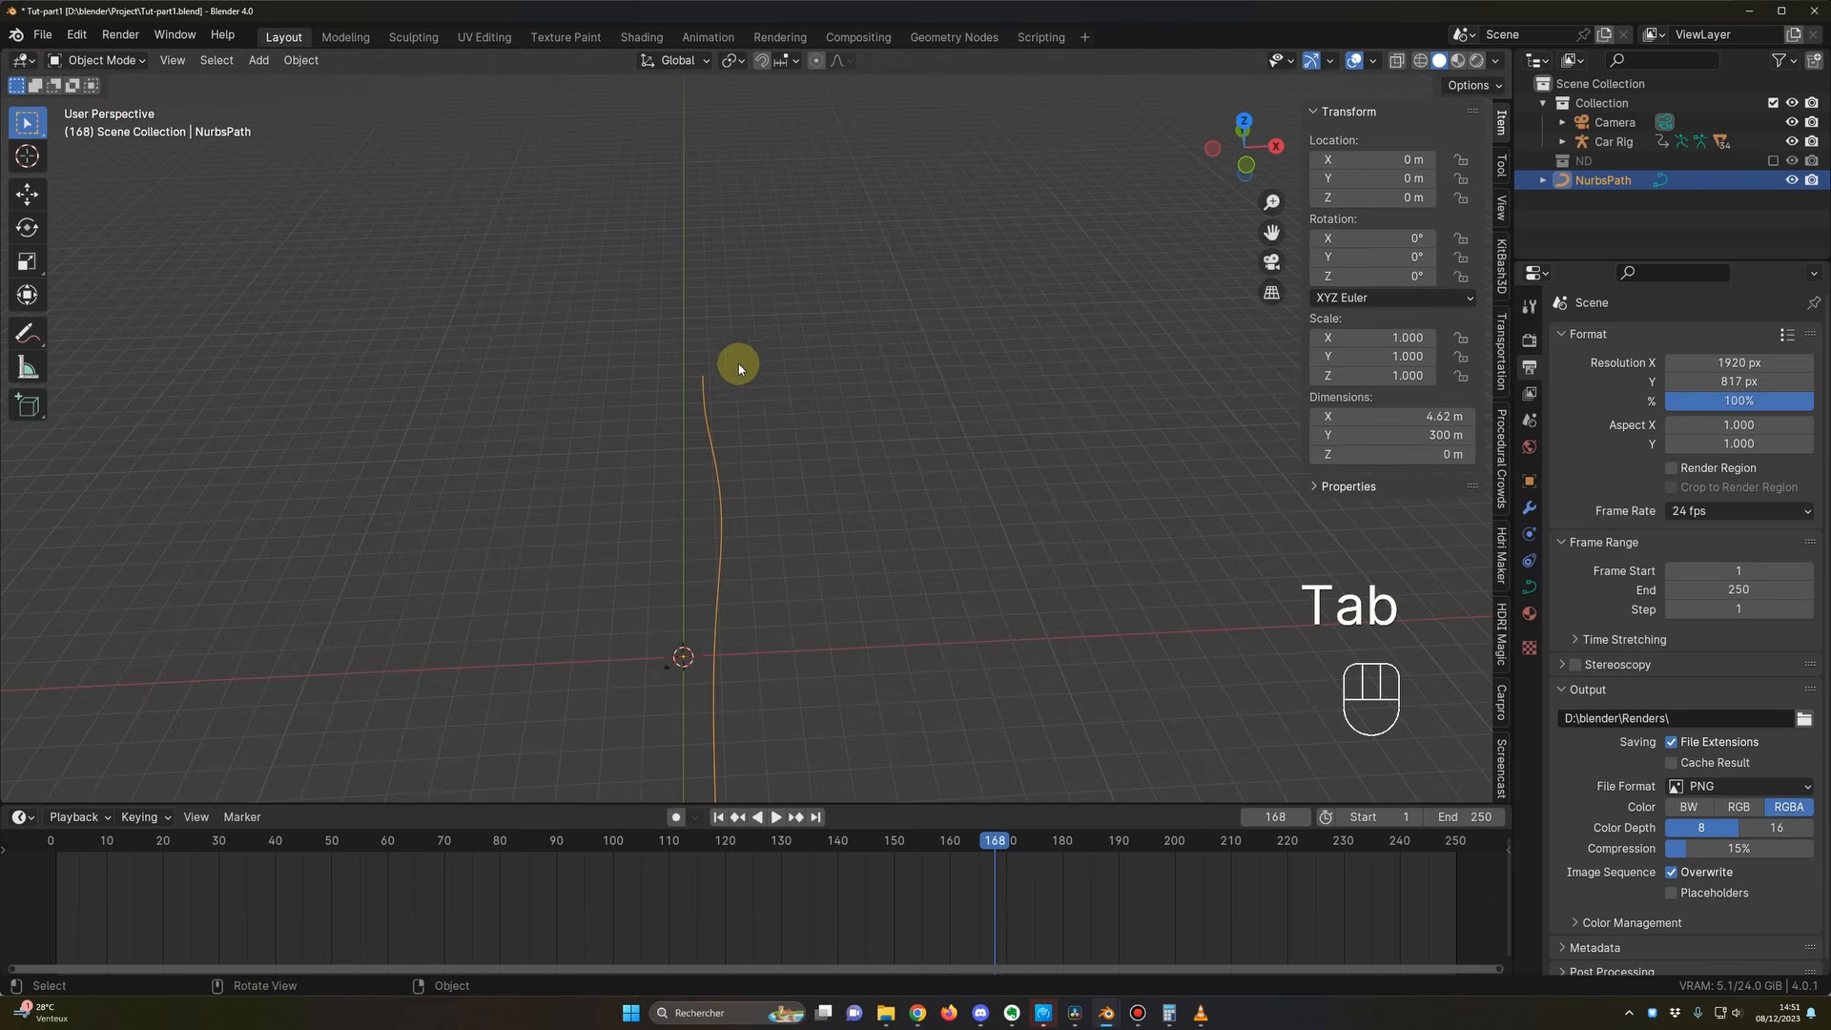
middle_drag(733, 568, 838, 404)
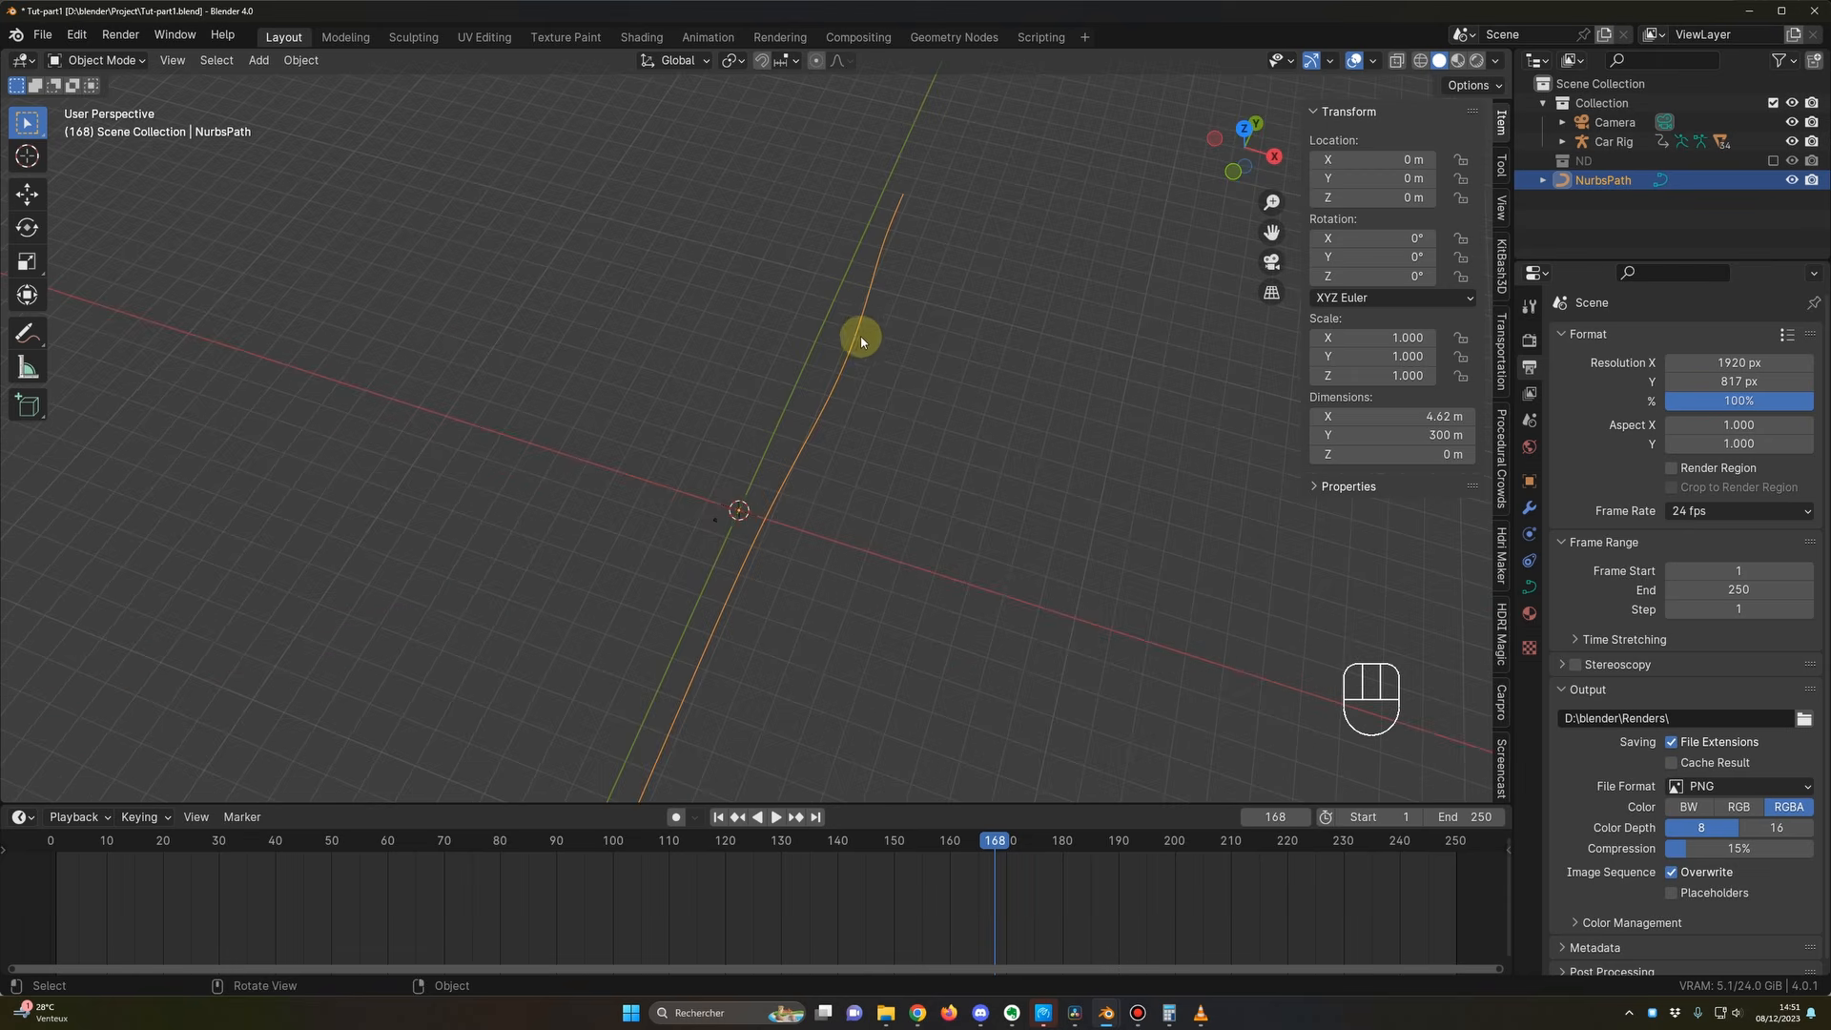
middle_drag(819, 528, 785, 511)
Step: In Edit Mode, box-select the next two control points on the negative-Y side and move them about 40 m along positive Y
key(Tab)
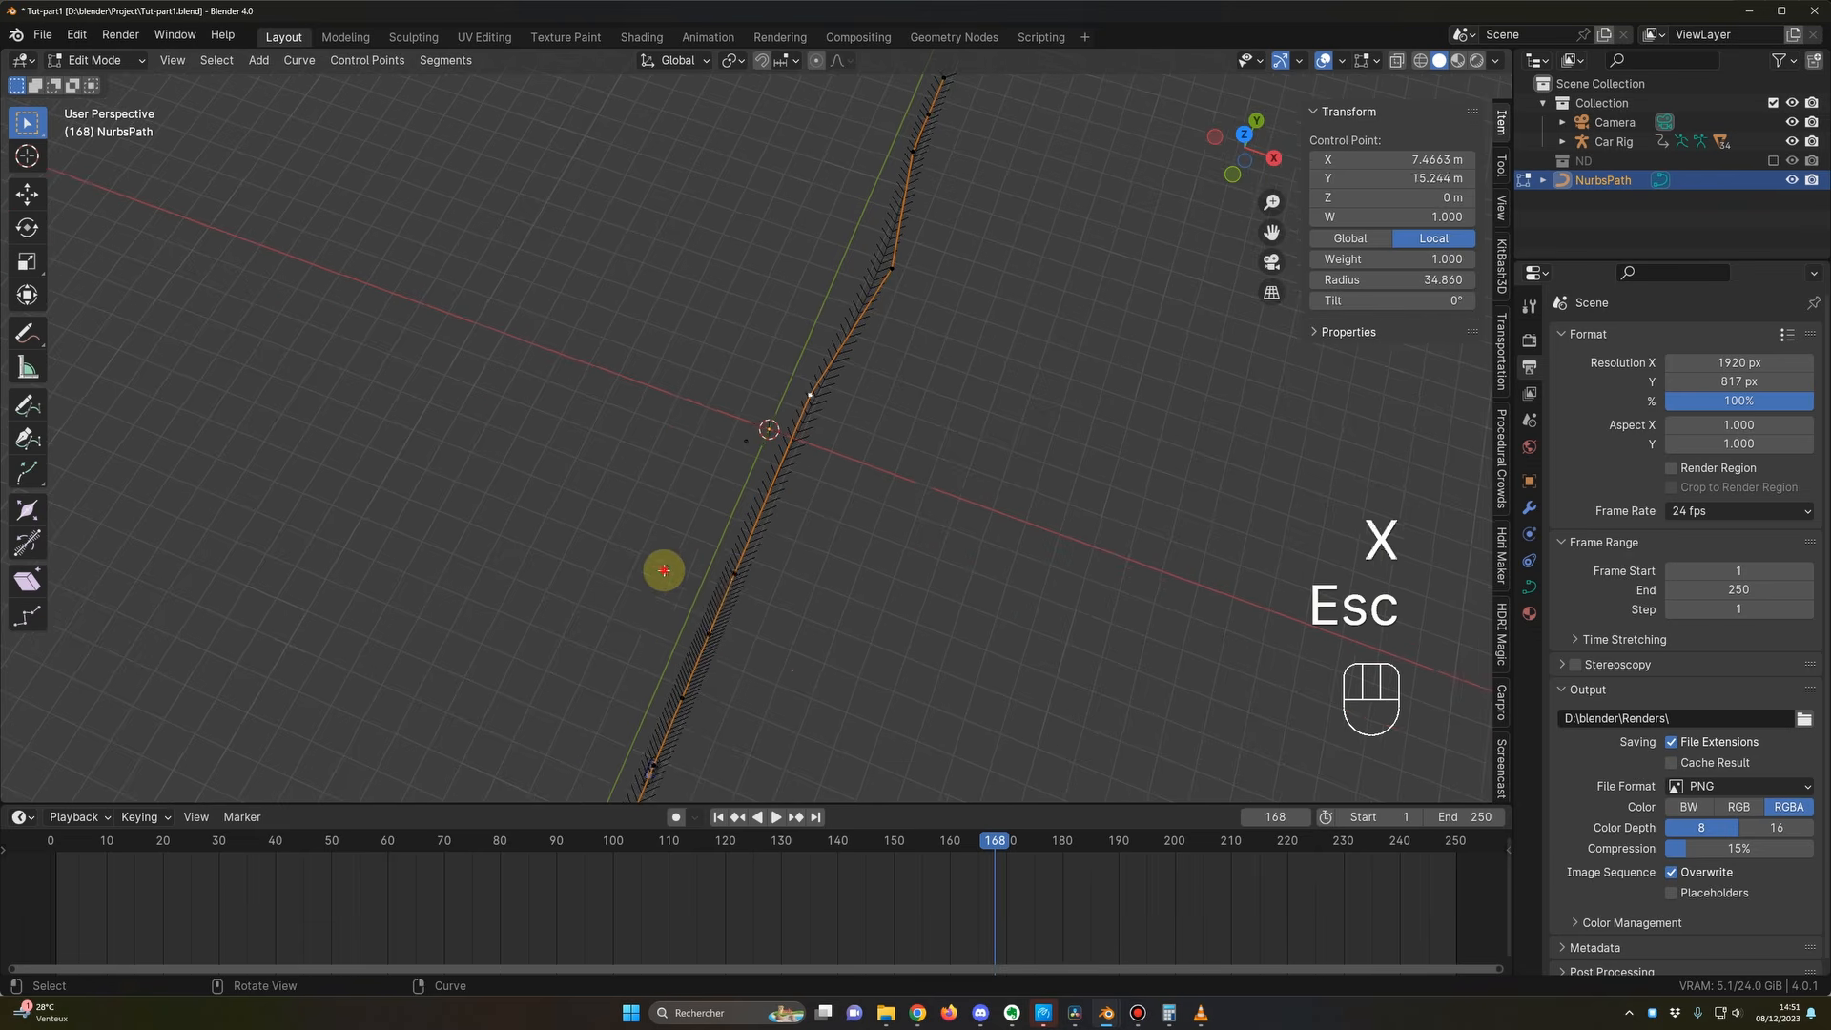
drag(665, 565, 807, 685)
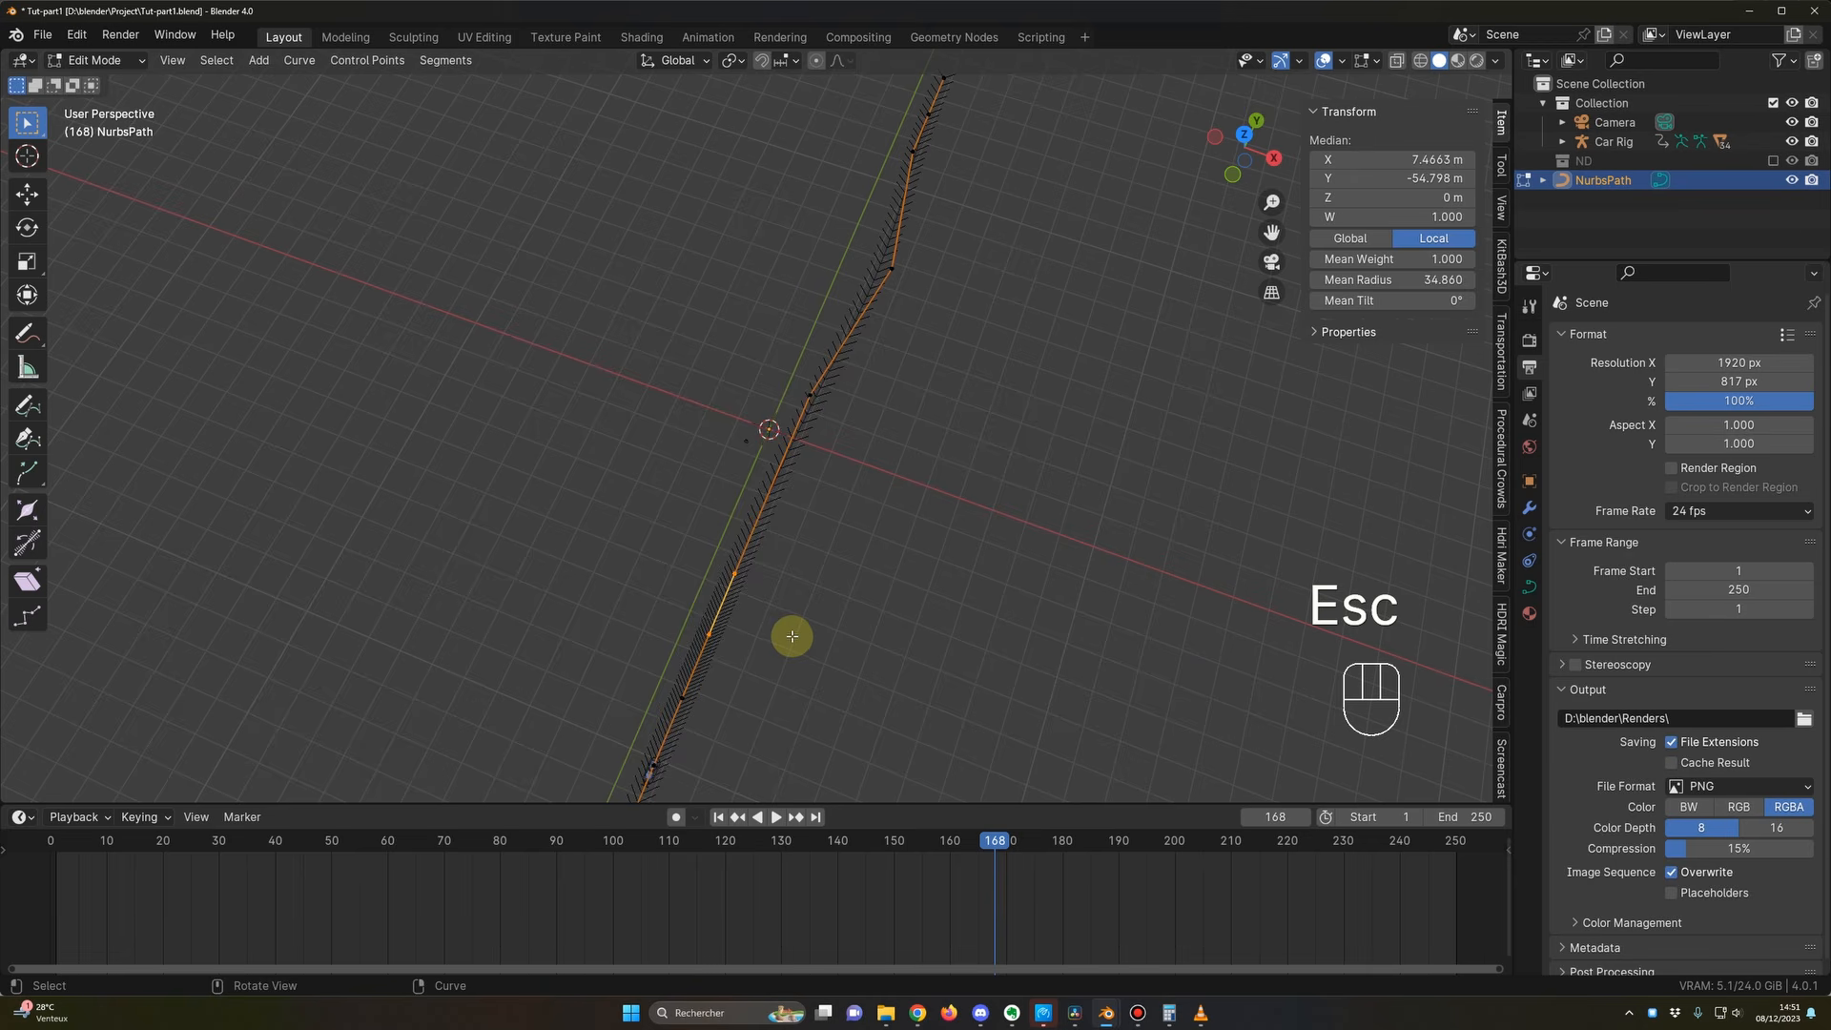
key(g)
key(y)
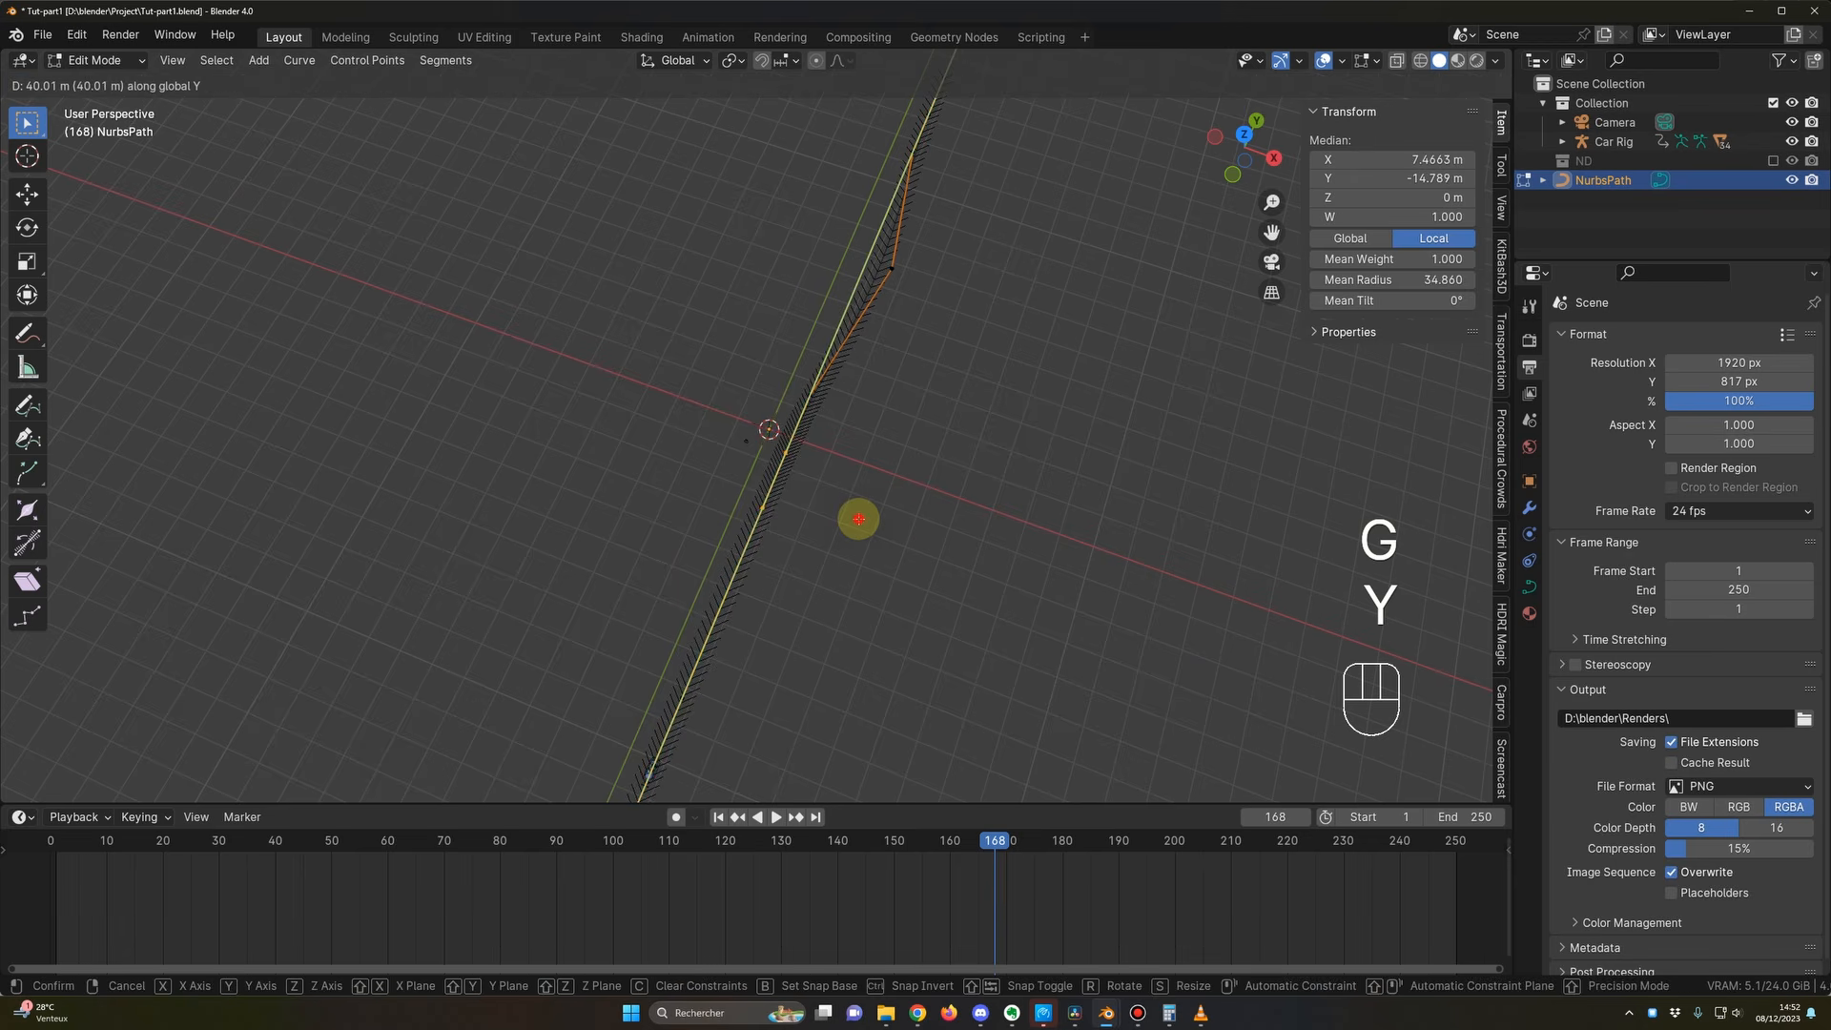
click(859, 519)
click(924, 506)
Step: Move the control point at about Y -24 m along X to about -4.7 m and inspect the curve in Object Mode
click(762, 506)
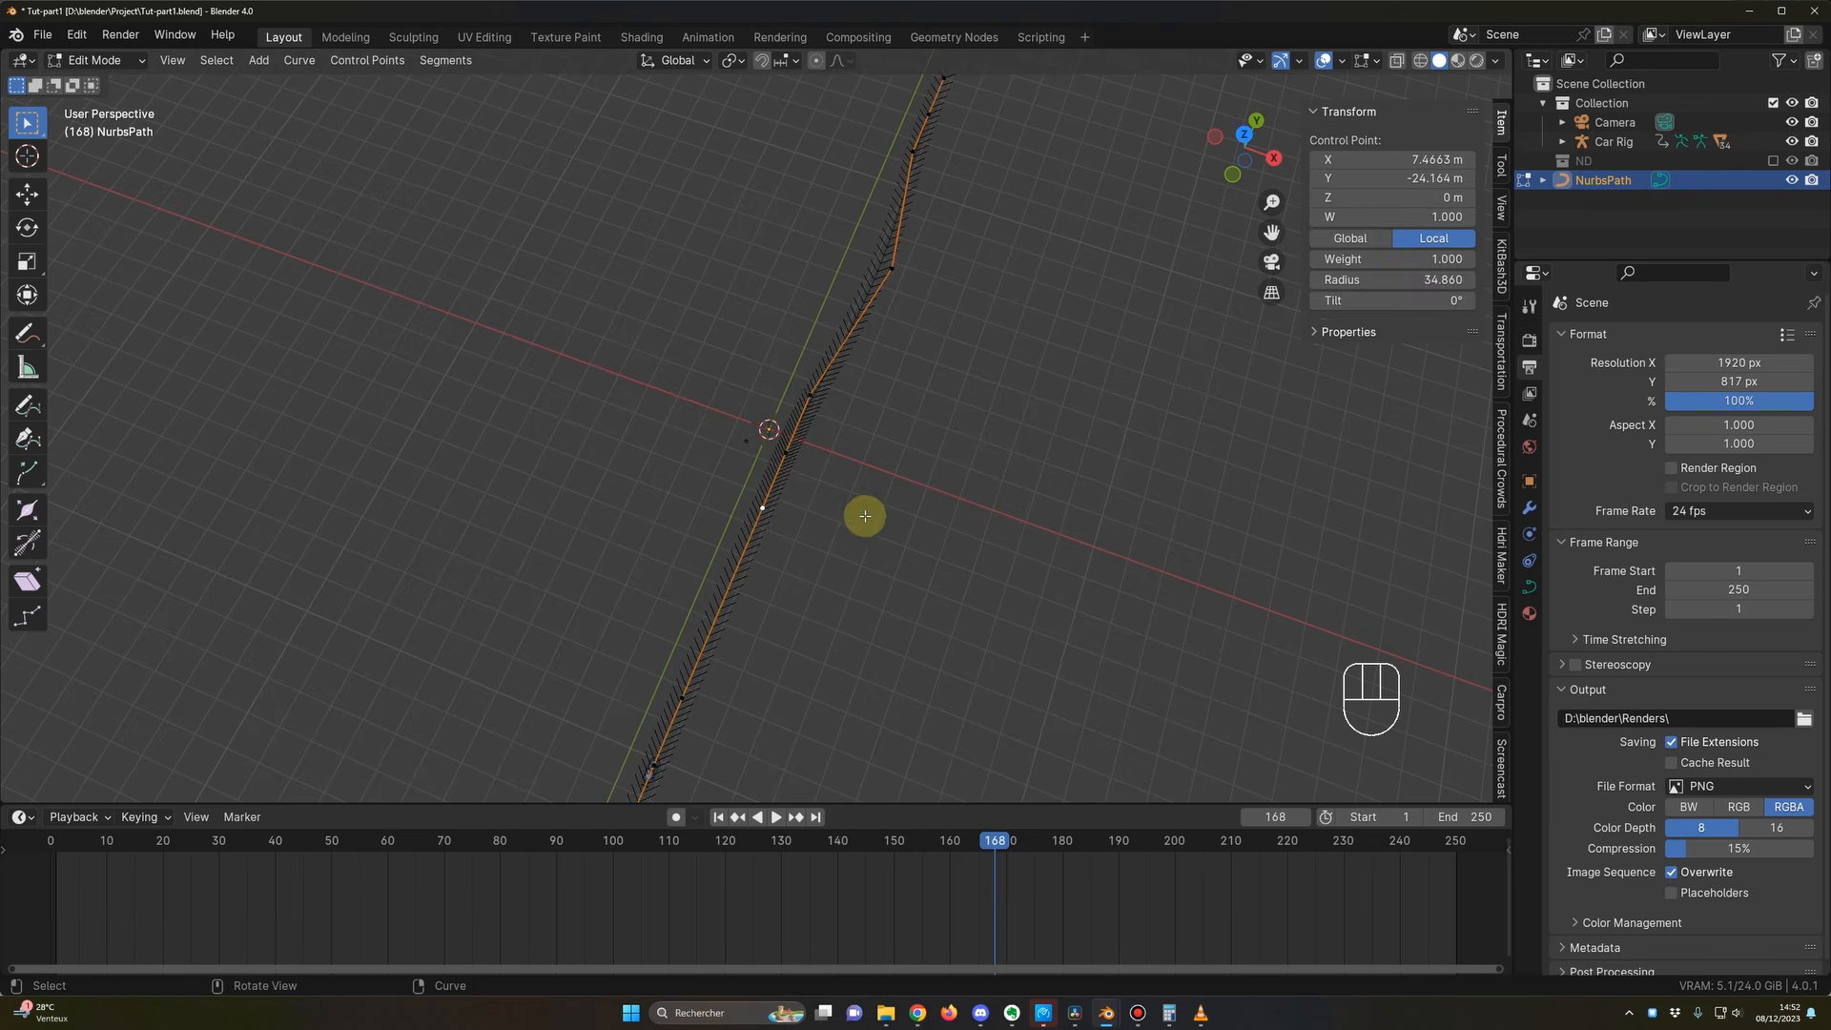
click(790, 460)
click(761, 506)
key(g)
key(x)
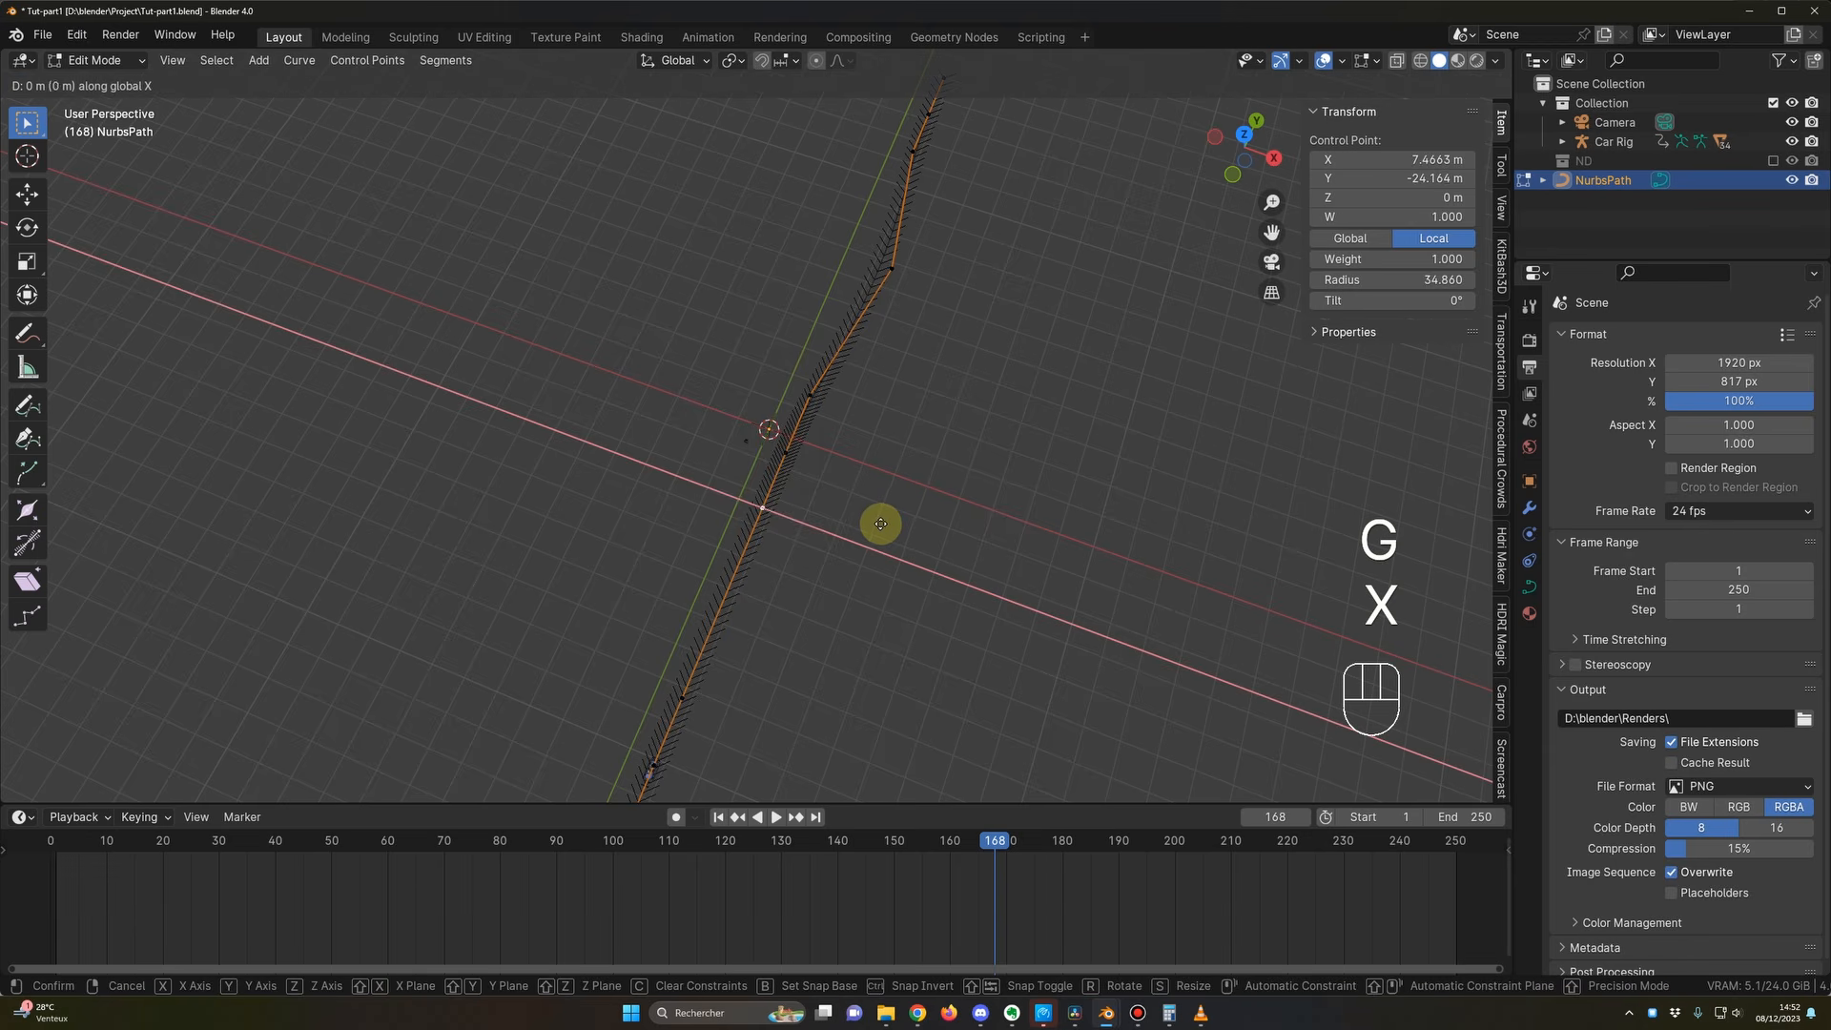
click(832, 534)
key(Tab)
middle_drag(835, 544, 632, 638)
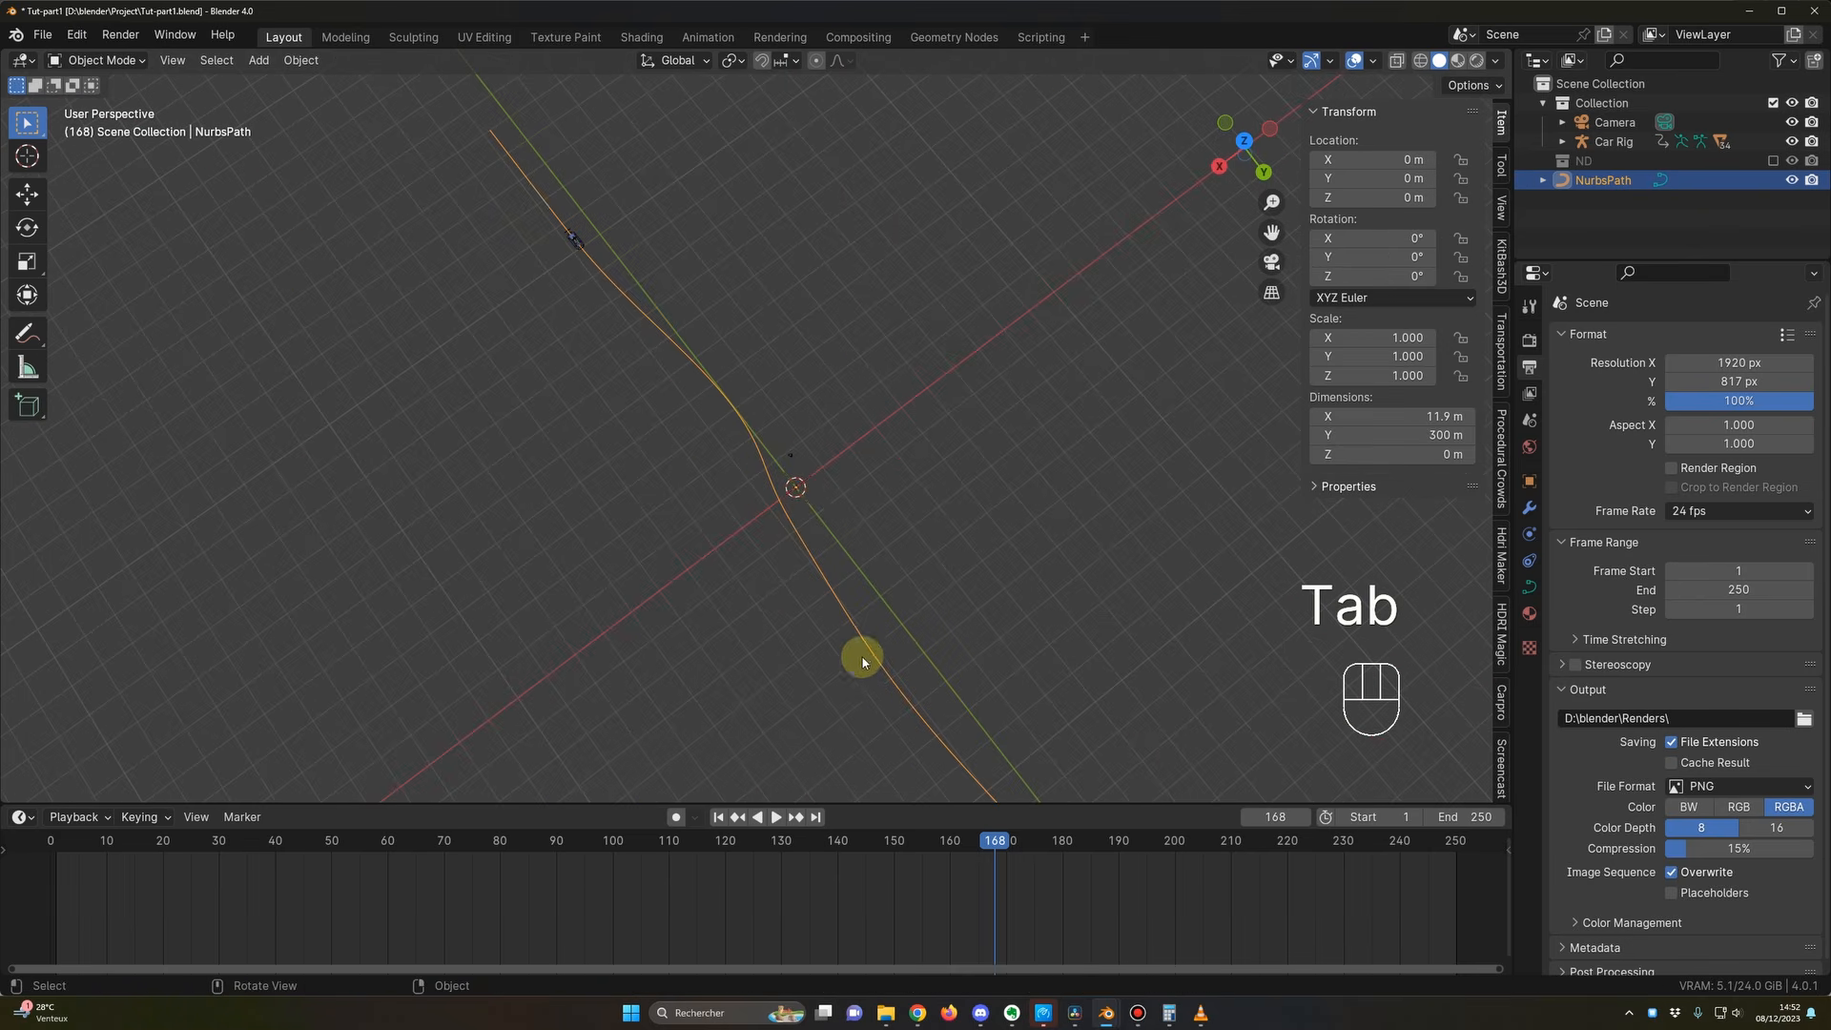
middle_drag(773, 406, 907, 527)
Step: Soften the bend at the control point near Y 68 m by moving it along X back toward the Y axis
key(Tab)
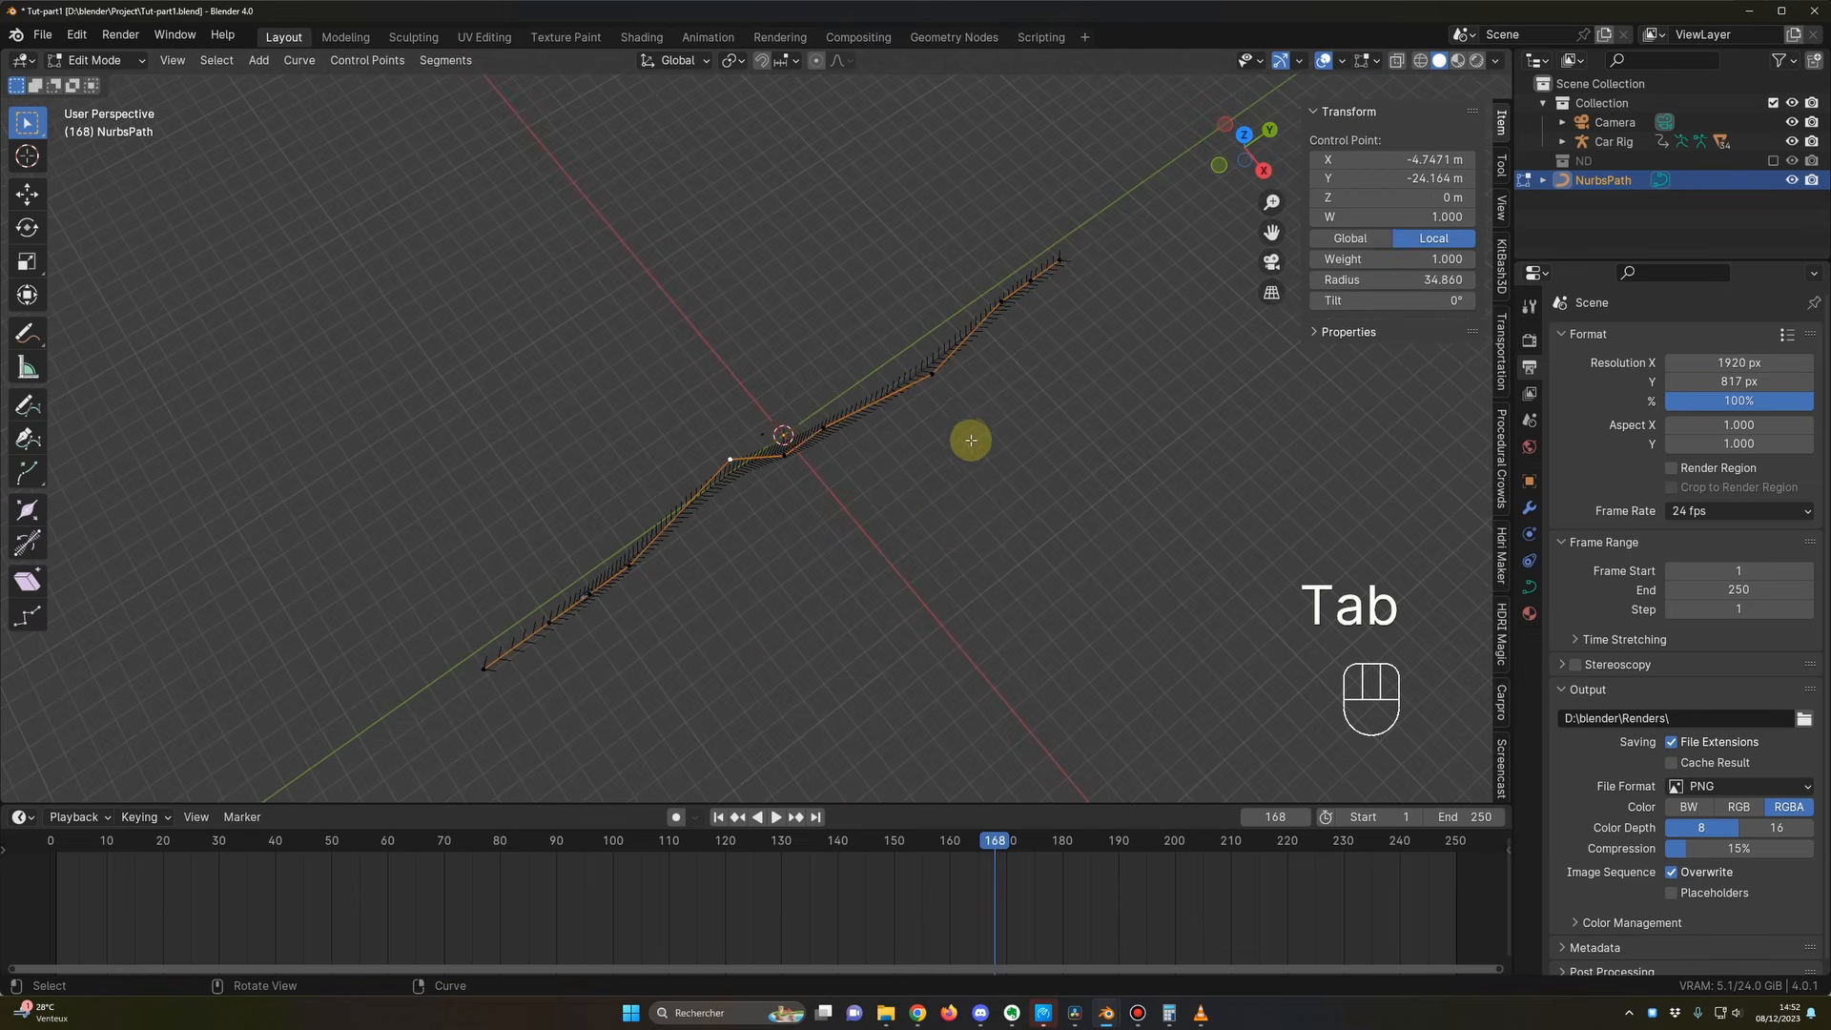
key(g)
key(x)
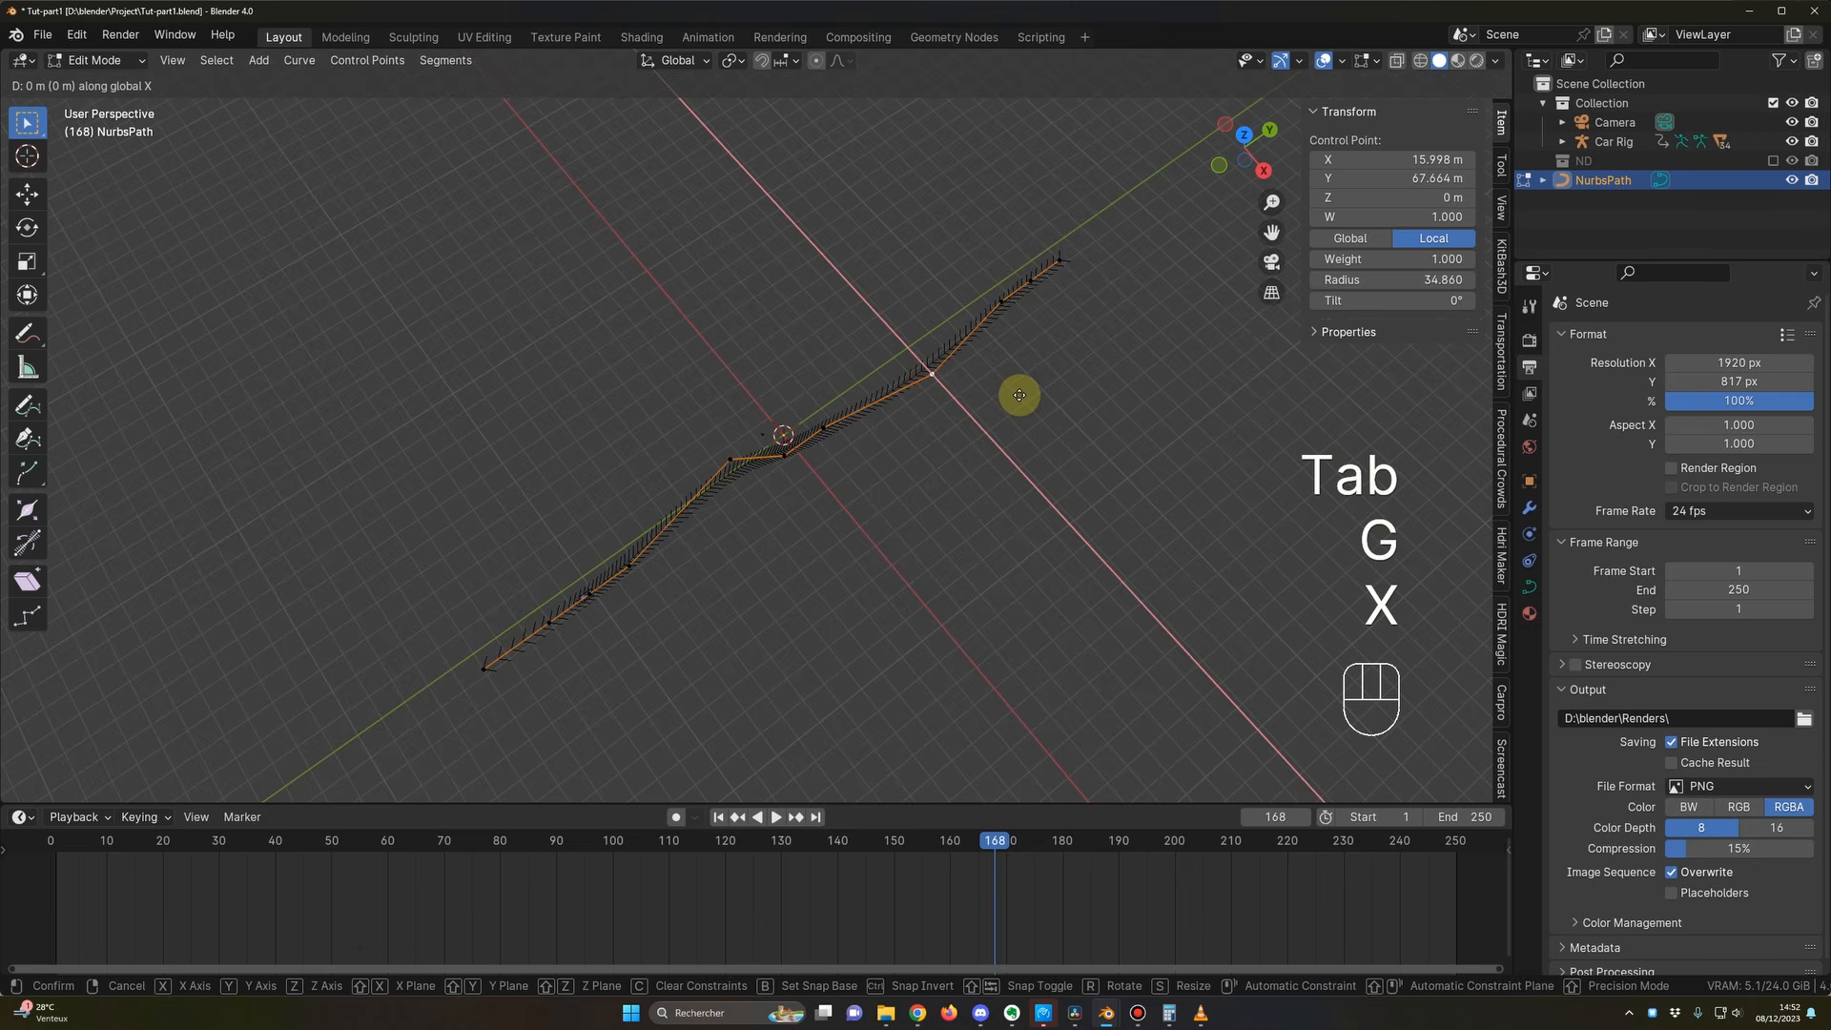
click(1009, 392)
Step: Move the control point of the opposite bend along Y to about -43.3 m
shift+middle_drag(940, 499, 960, 426)
click(777, 397)
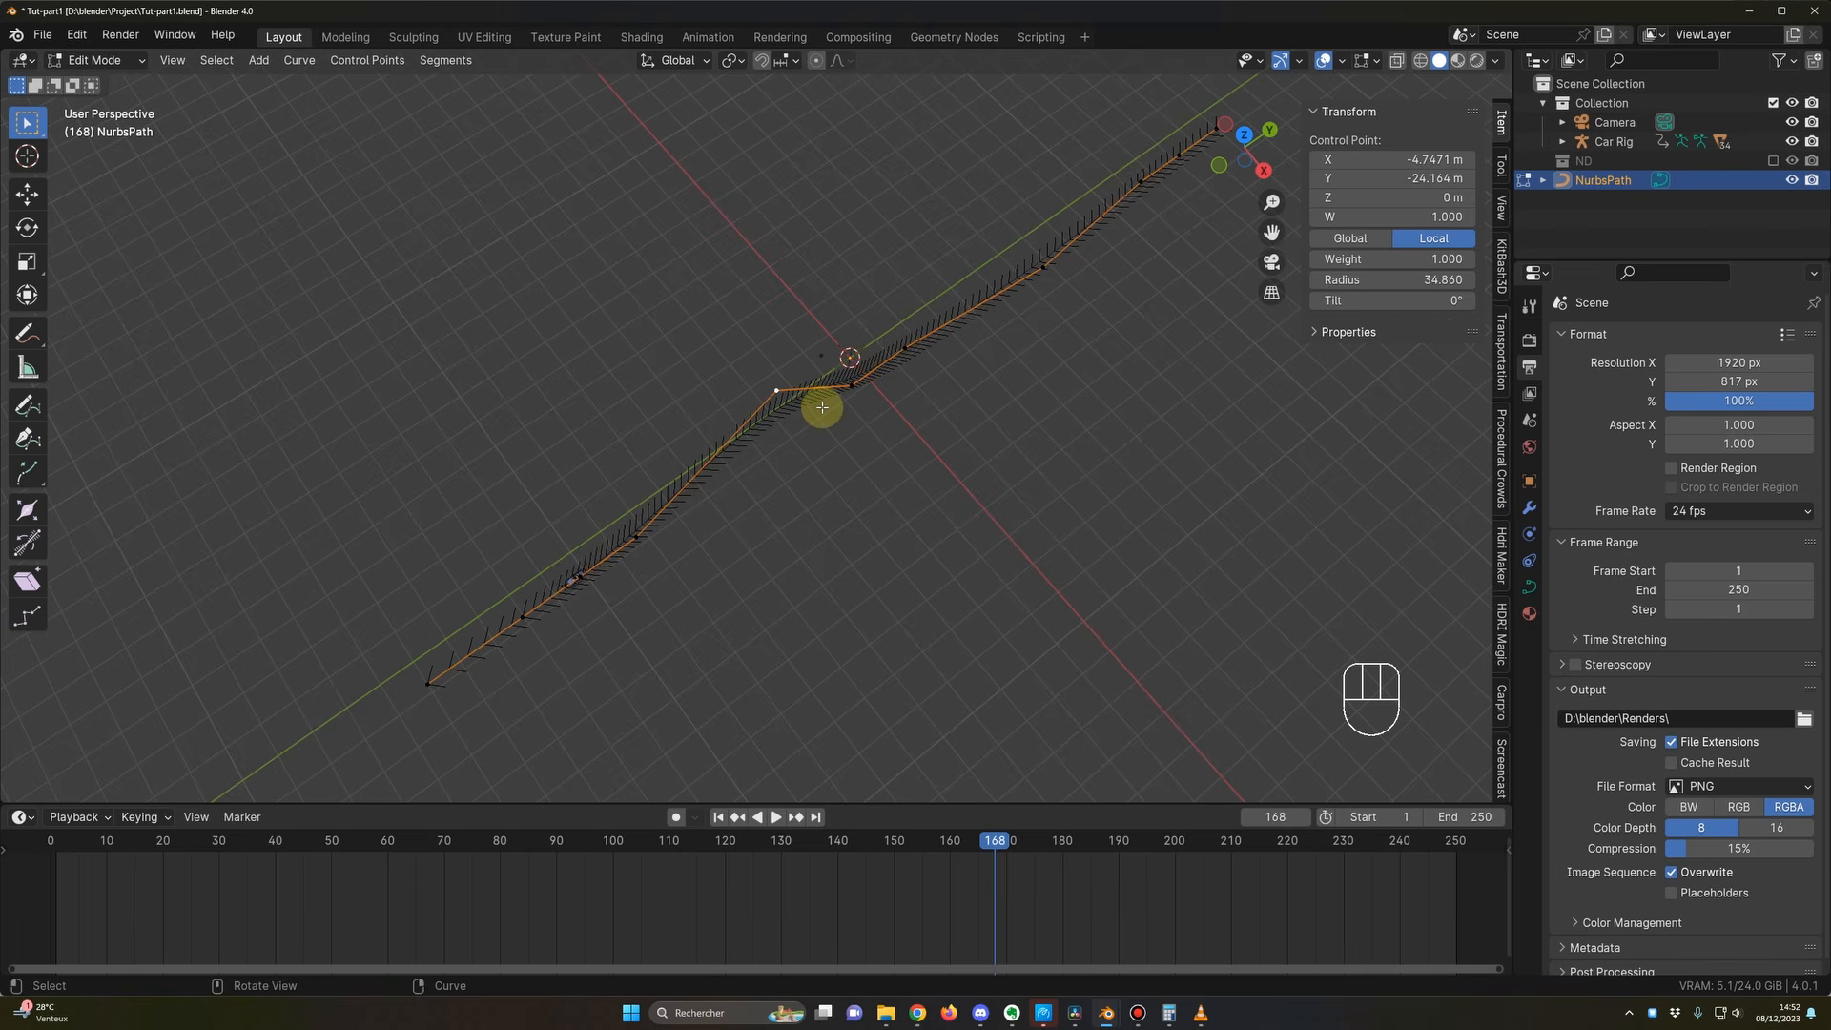
key(g)
key(y)
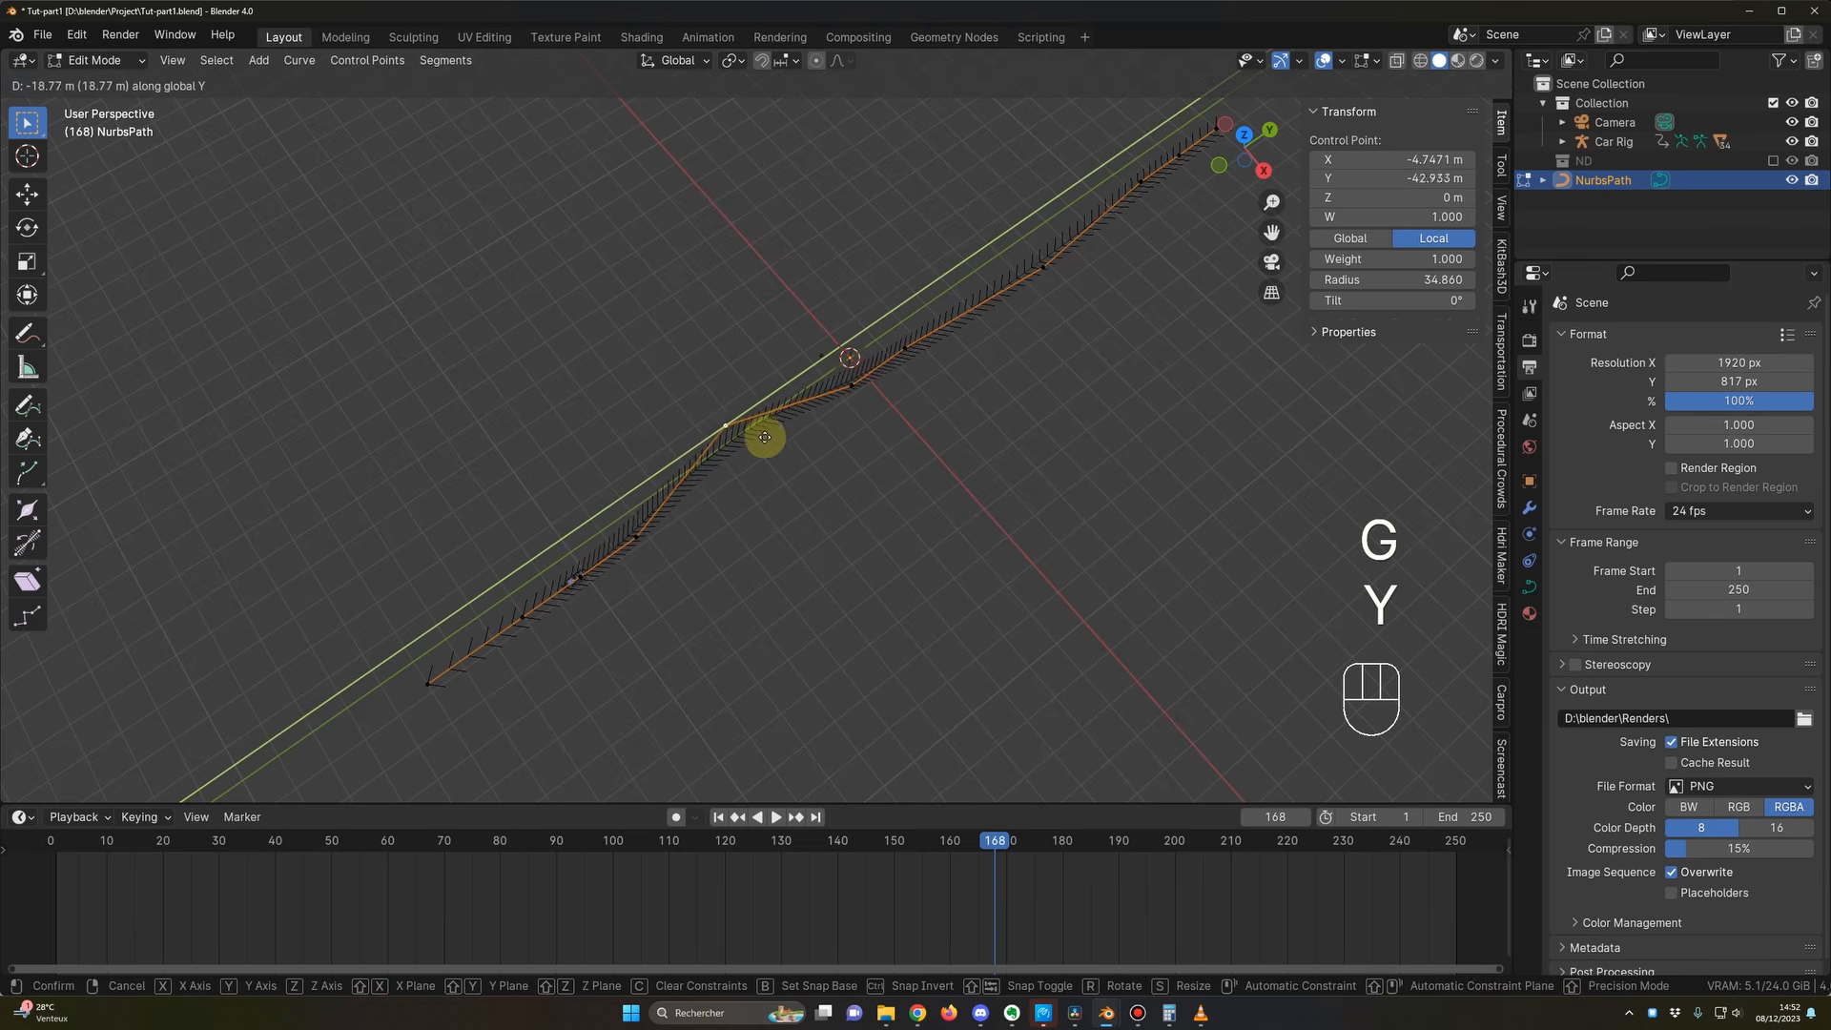
click(765, 429)
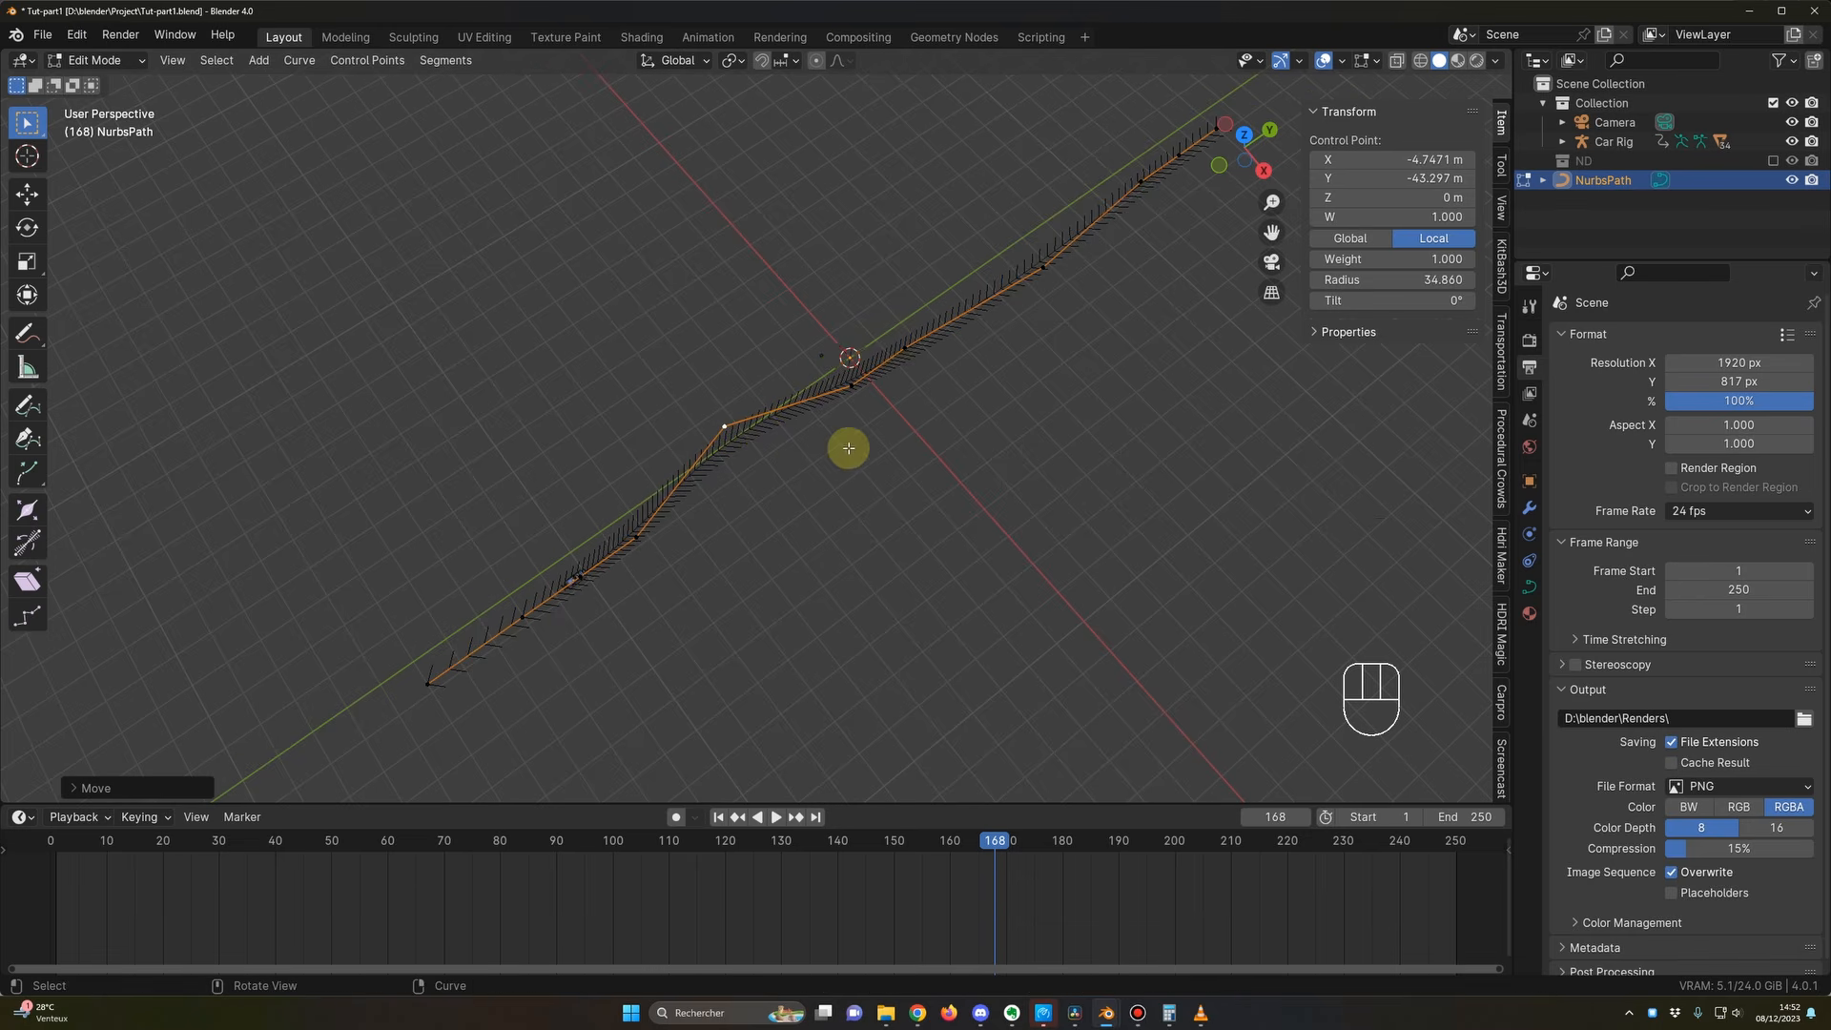
Step: Flatten the opposite bend by moving its control point along X to about 2.3 m, checking the curve in Object Mode between adjustments
key(g)
key(x)
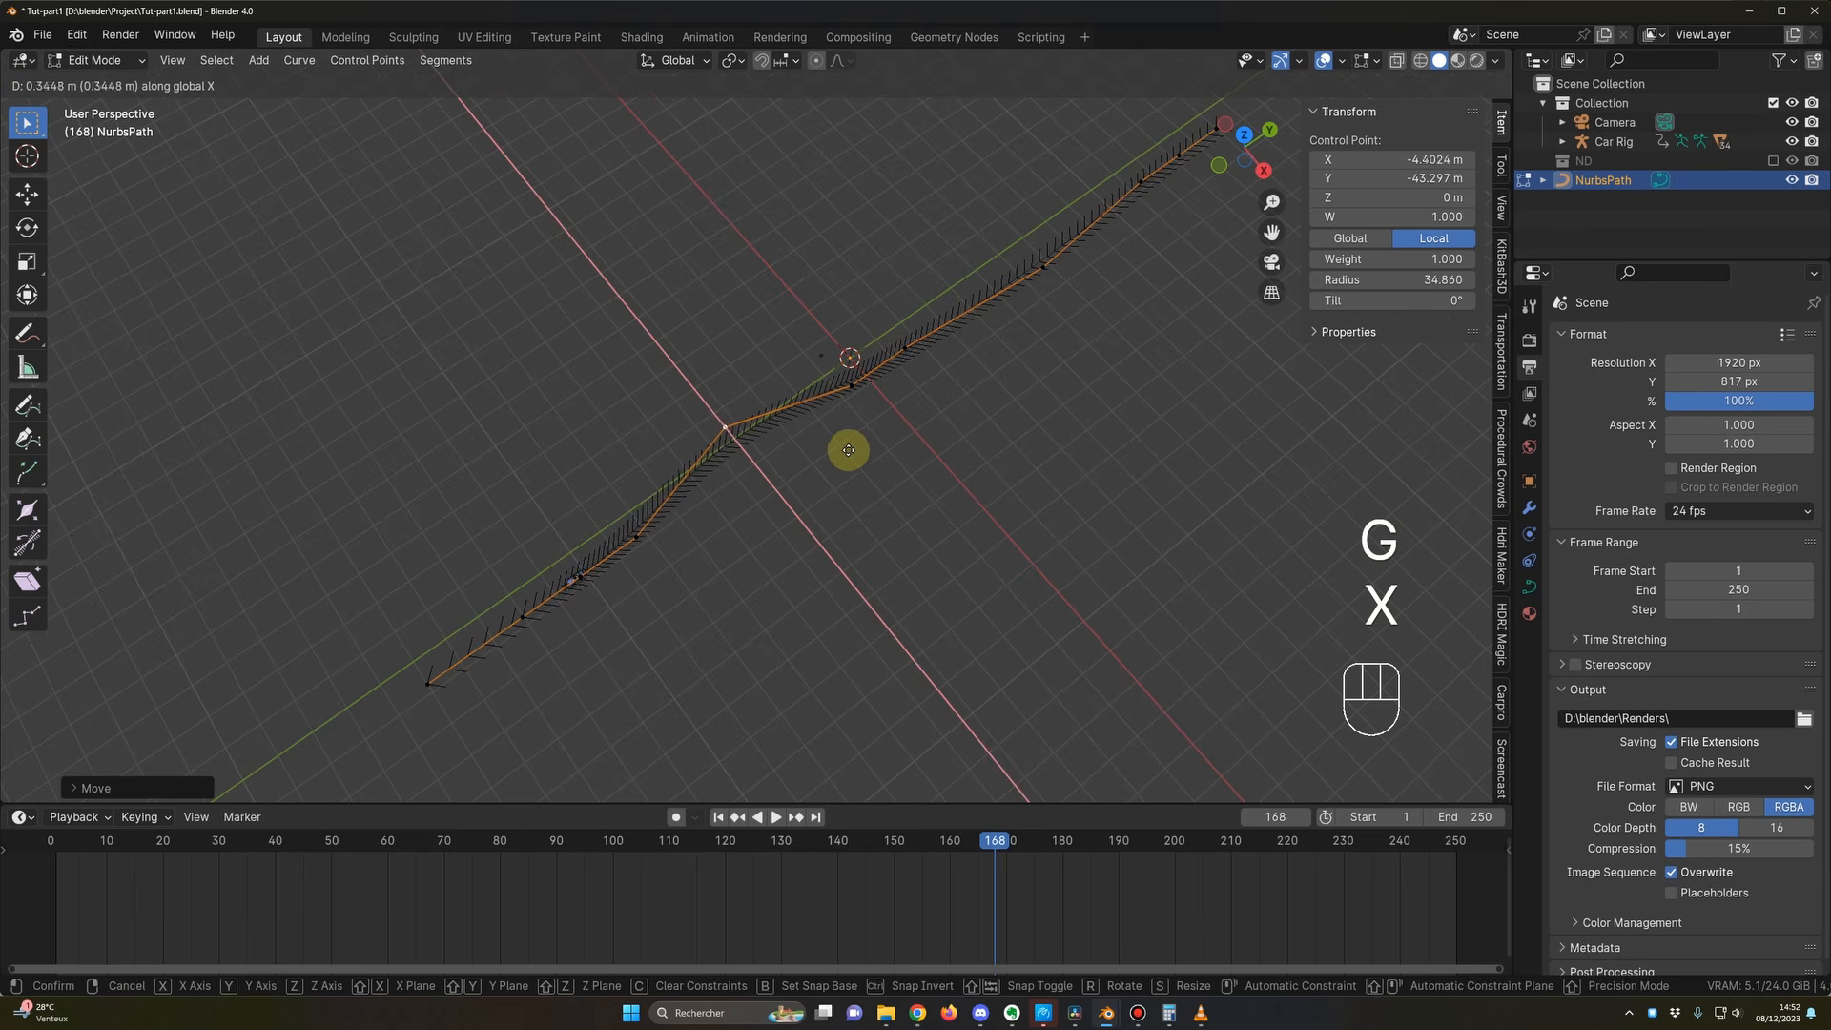
click(858, 458)
key(Tab)
middle_drag(868, 458, 1136, 531)
key(Tab)
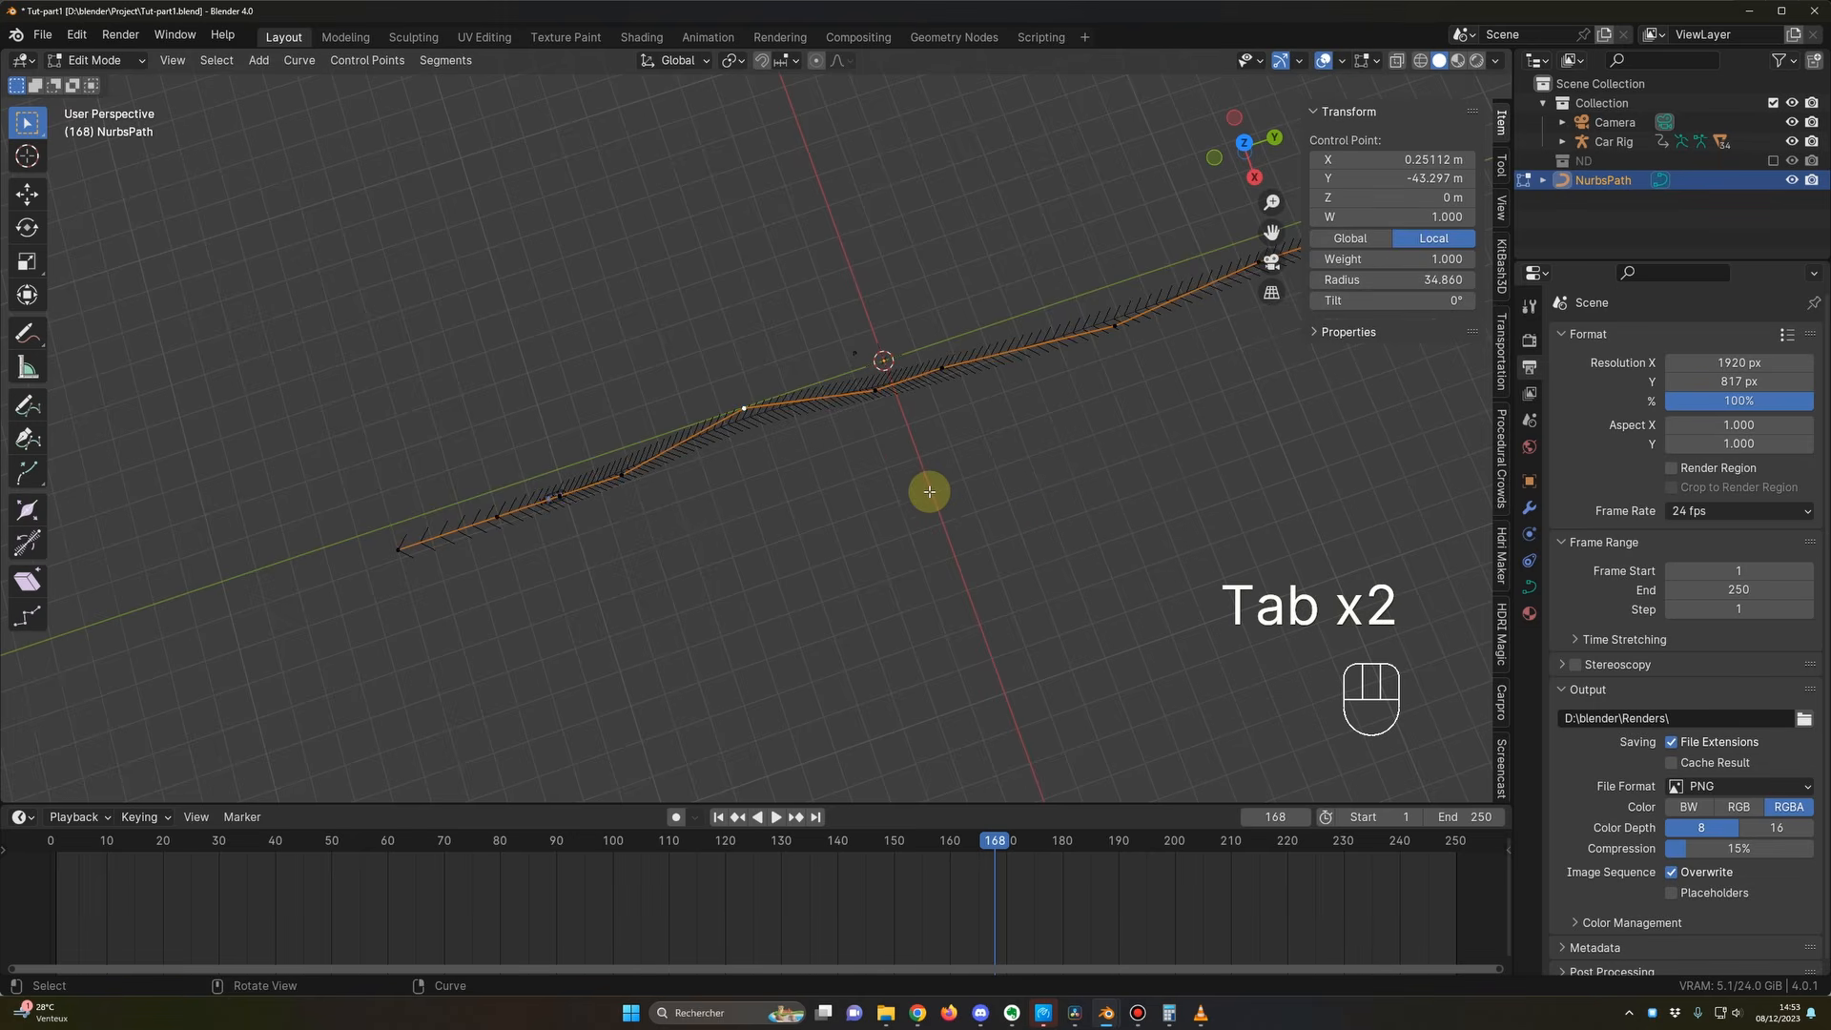
key(g)
key(x)
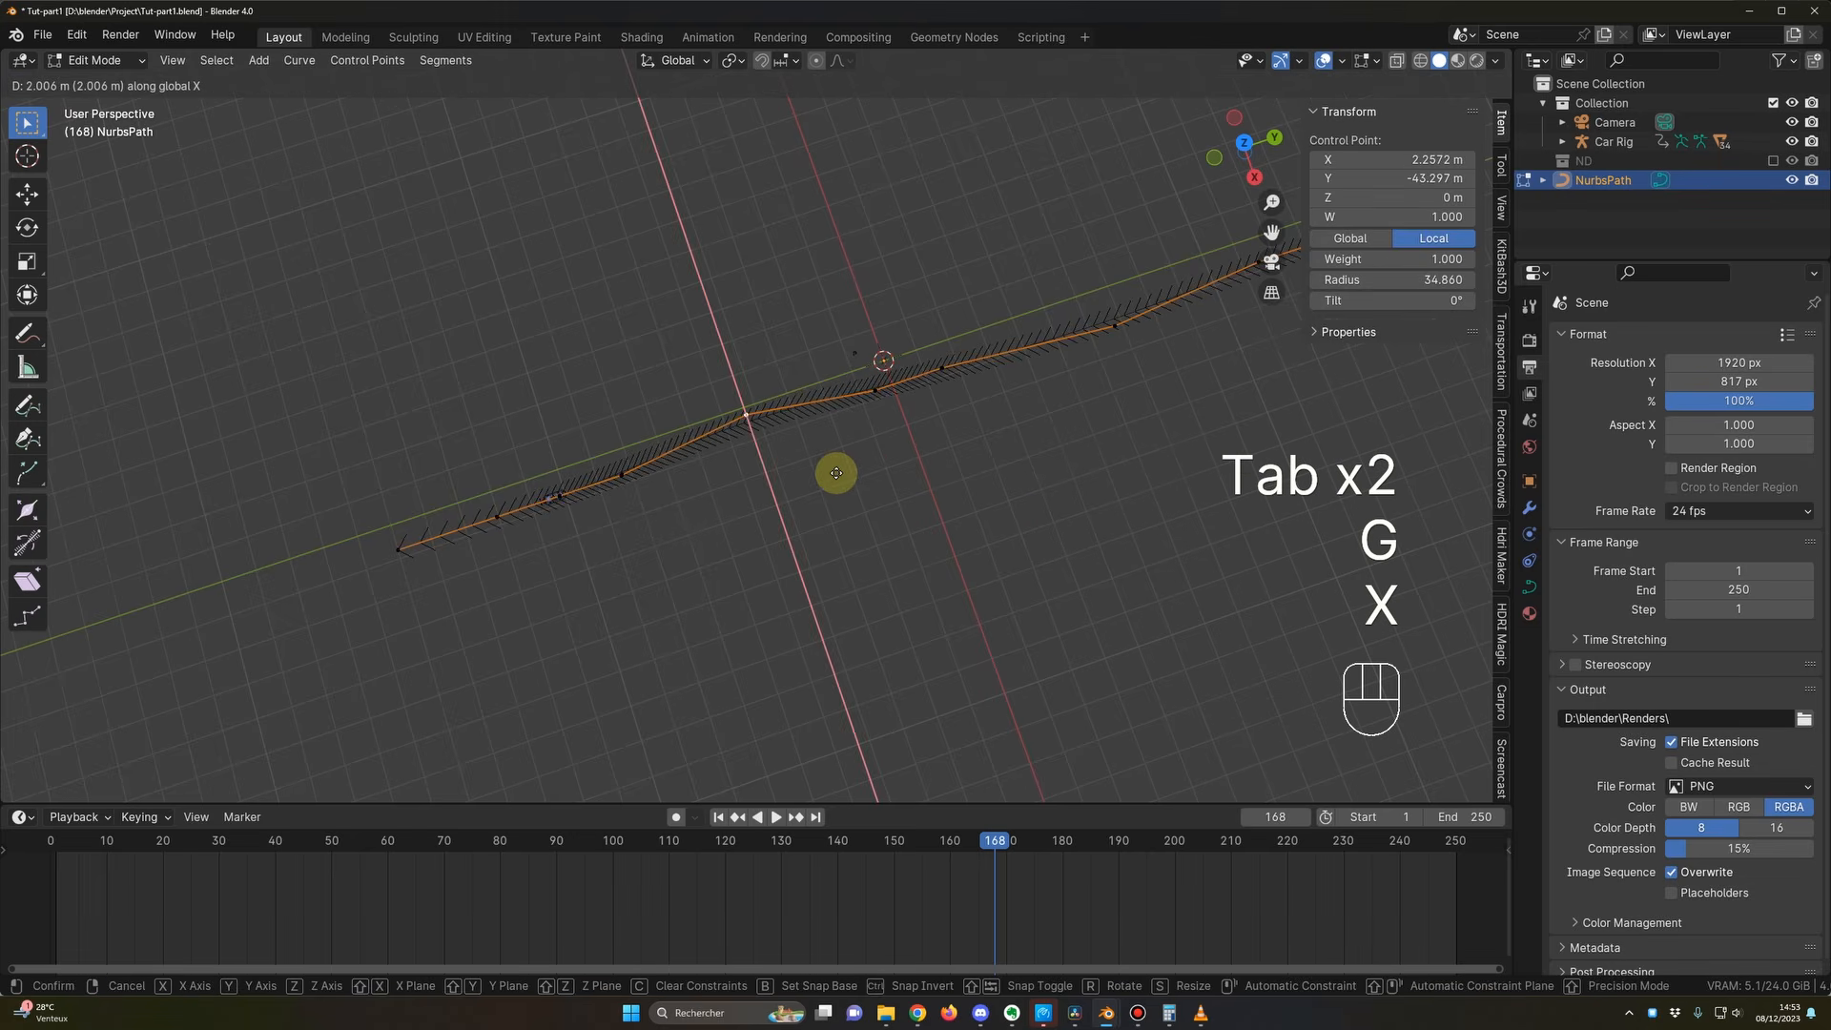
click(836, 472)
key(Tab)
middle_drag(839, 471, 965, 392)
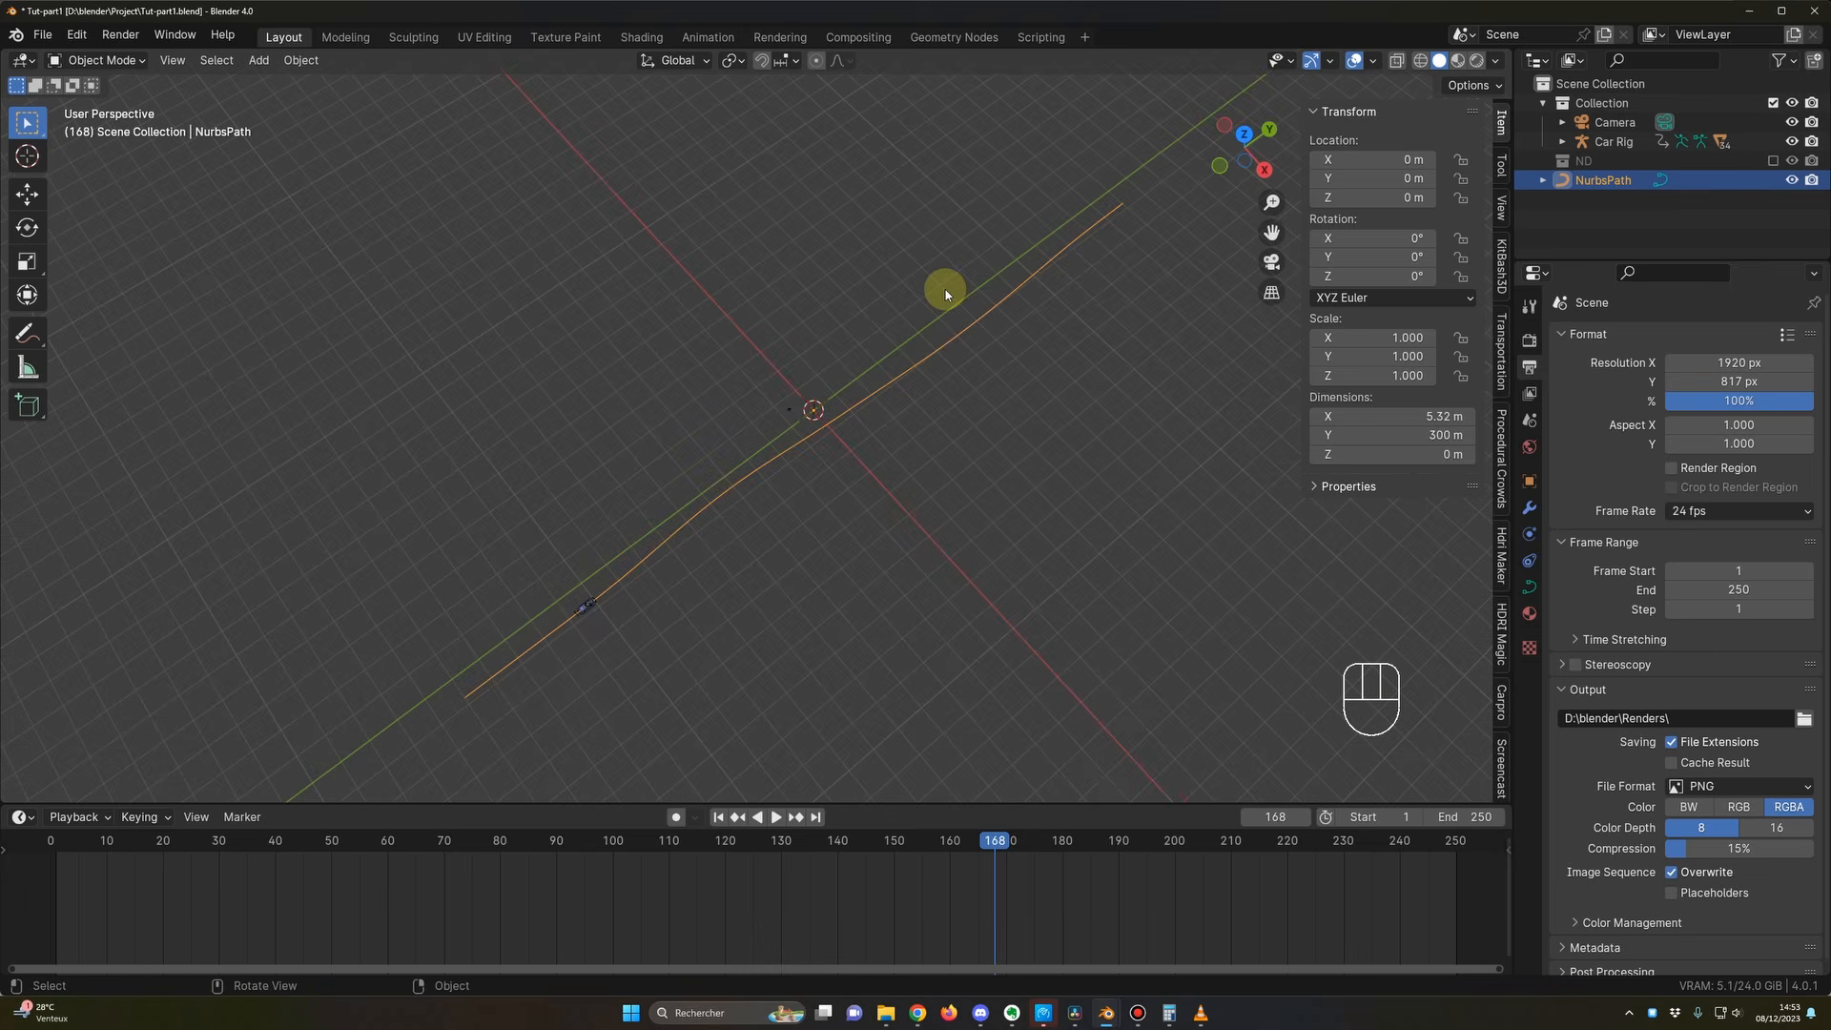
Step: Circle the two bends of the path with freehand annotations, and undo both strokes
click(27, 333)
right_click(900, 280)
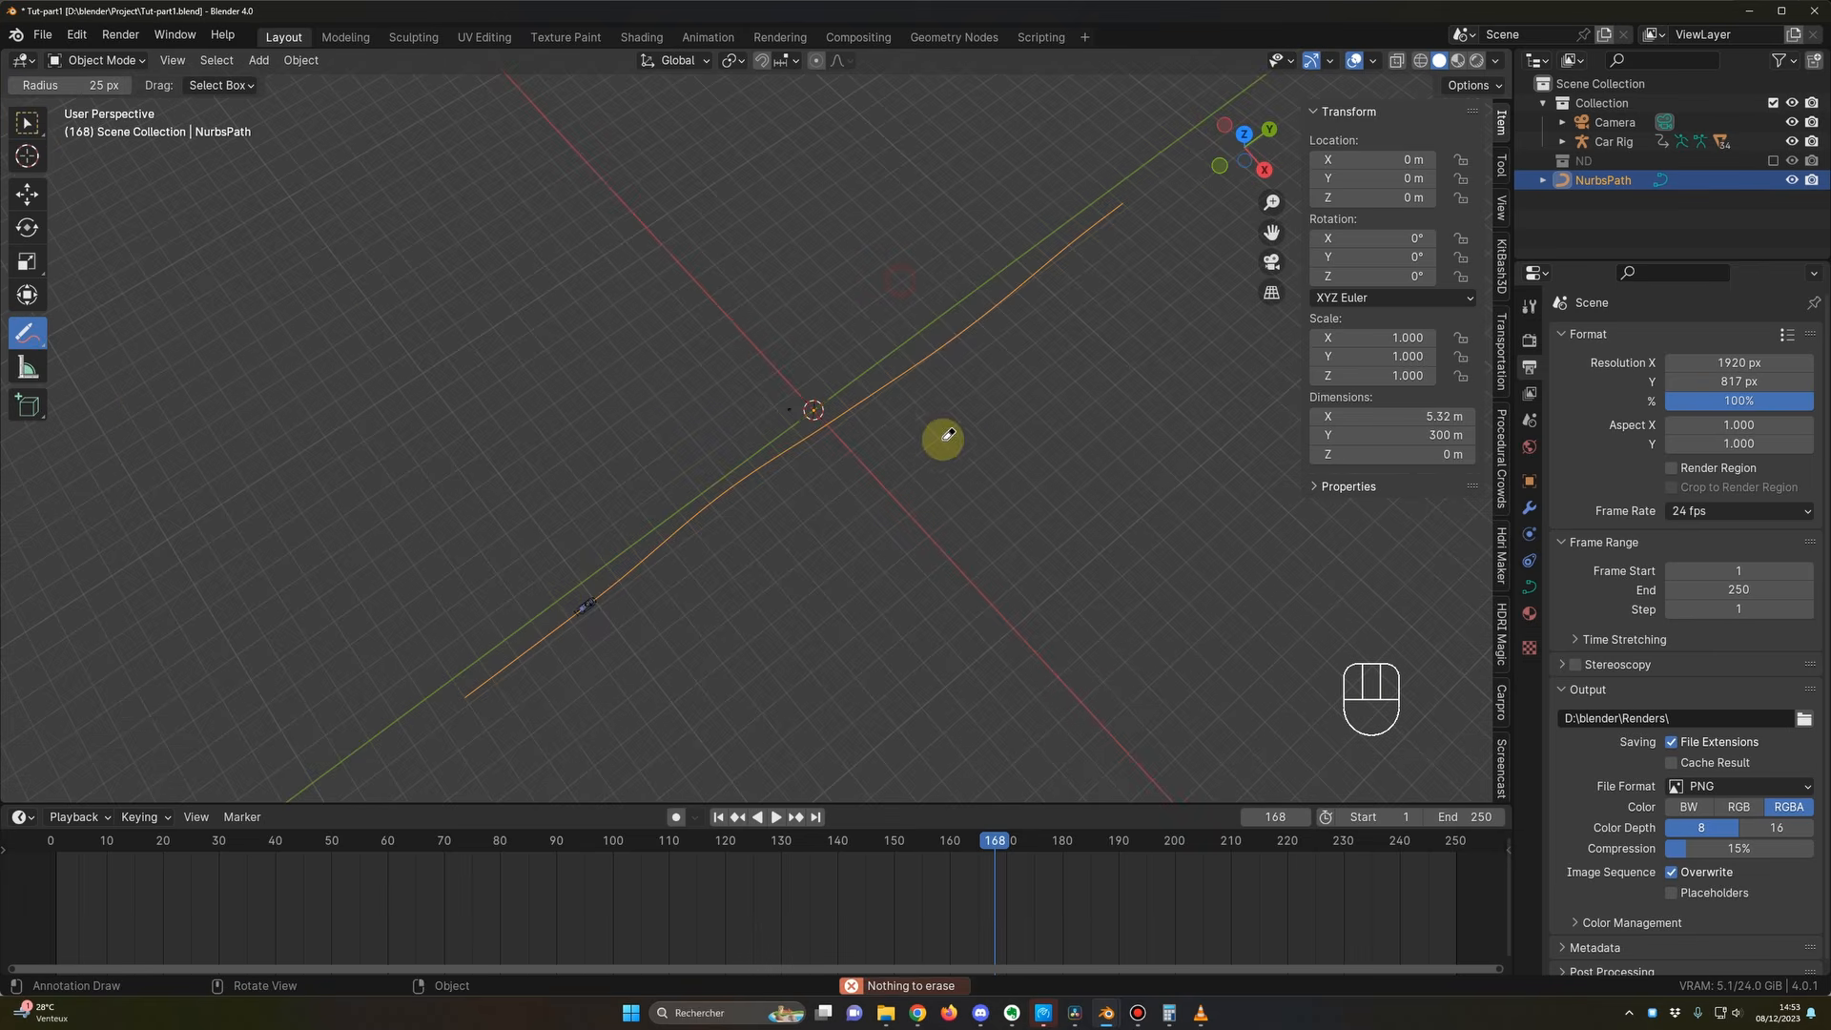
drag(26, 338, 103, 335)
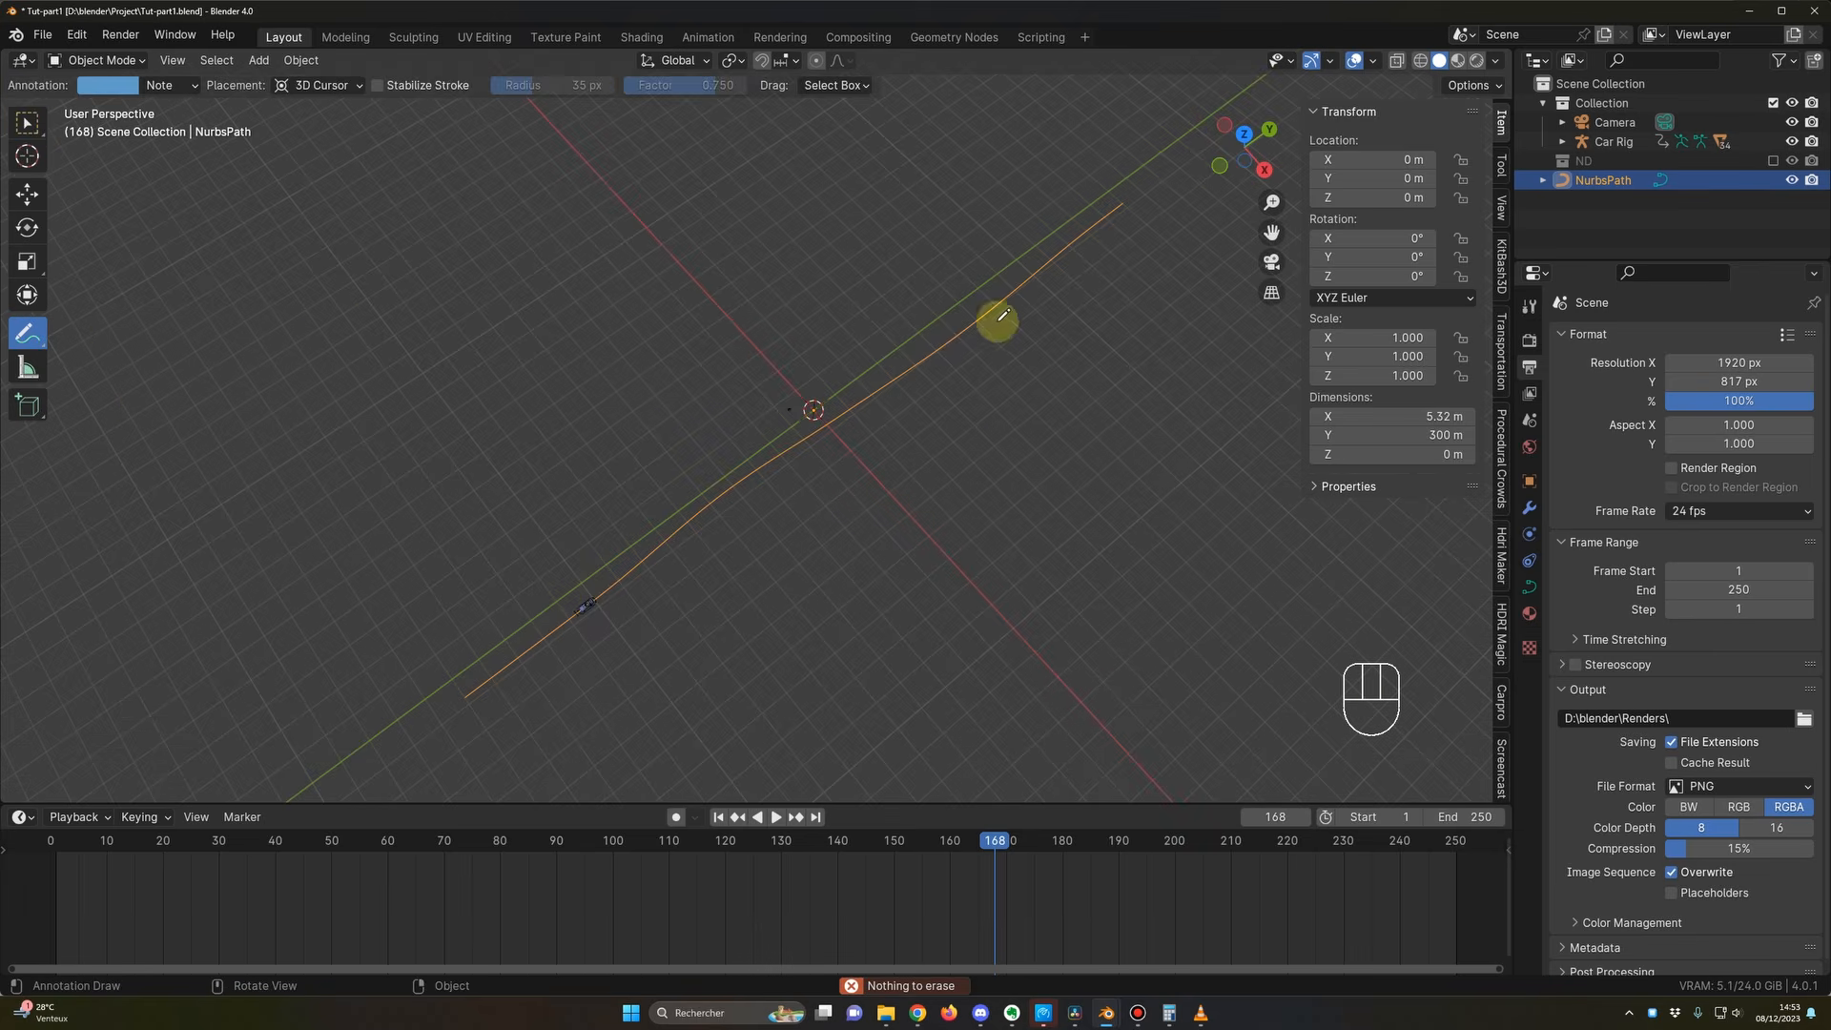
mouse_move(956, 280)
mouse_down()
mouse_move(846, 430)
mouse_move(985, 270)
mouse_move(949, 268)
mouse_up()
drag(743, 408, 679, 565)
key(ctrl+z)
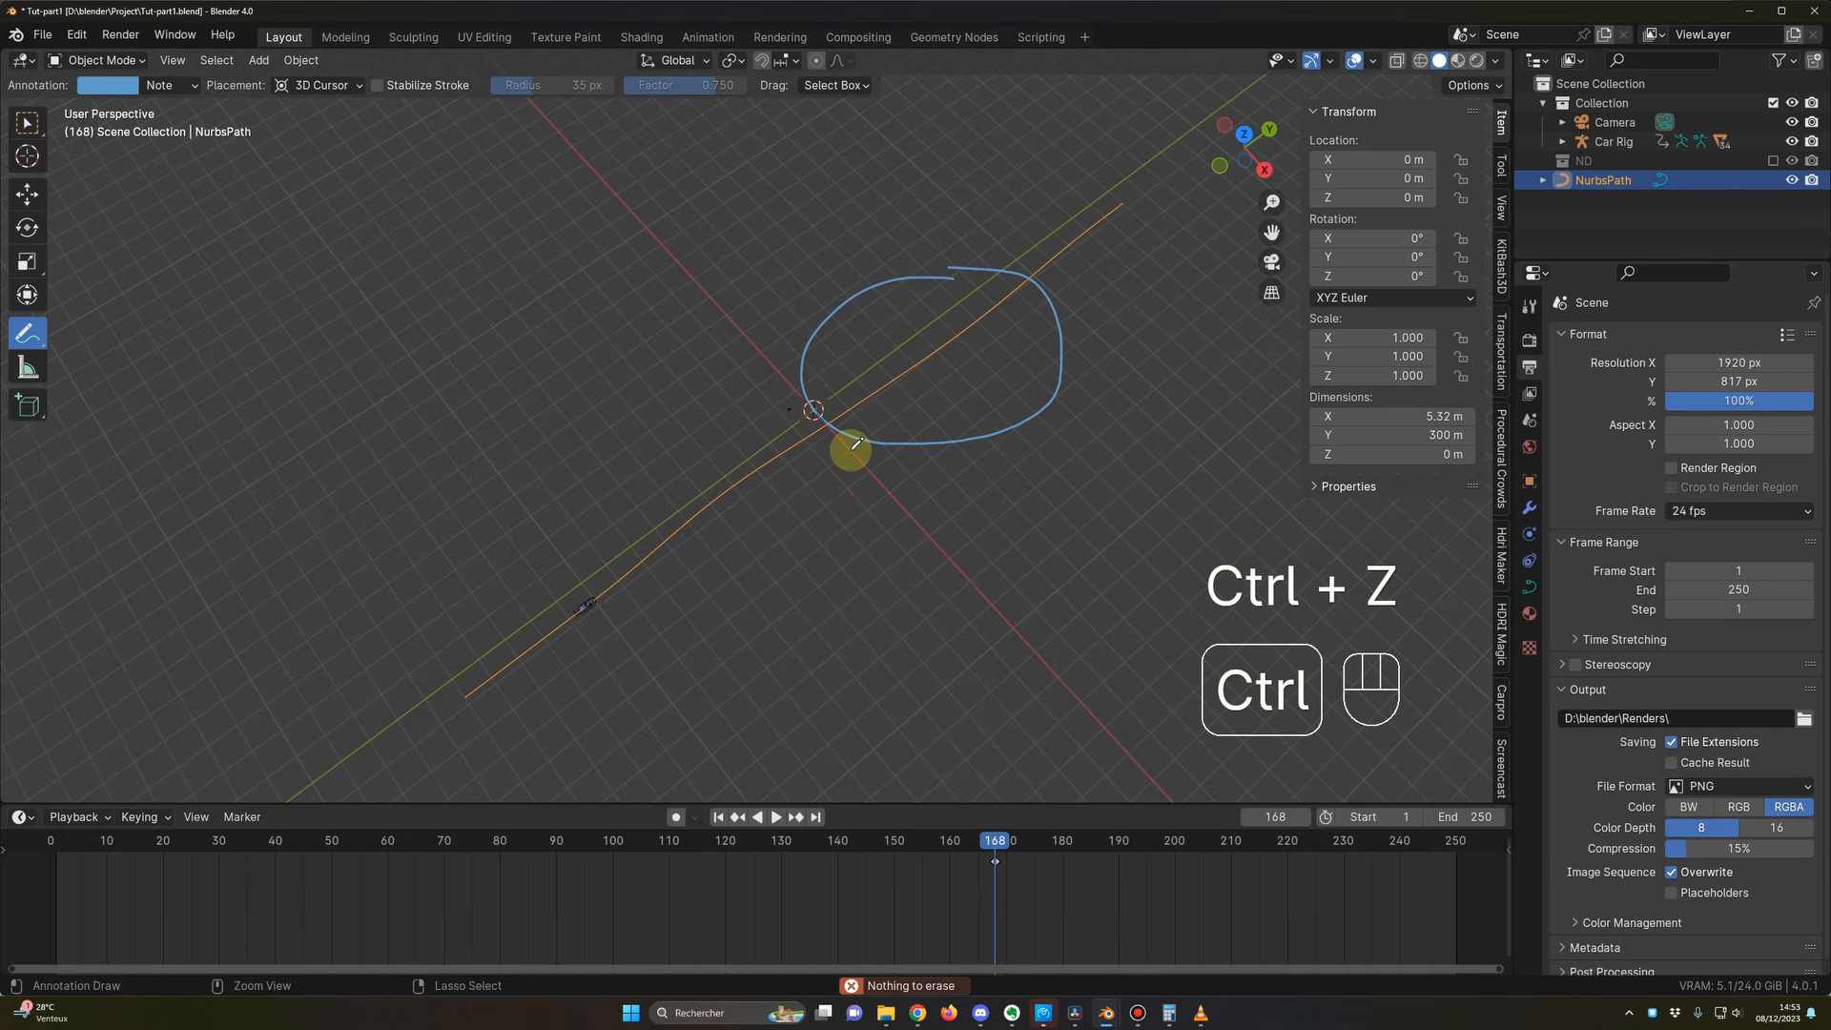
key(ctrl+z)
Step: Play the animation from near the start and watch how the car follows the bends of the path
middle_drag(901, 482, 584, 454)
middle_drag(739, 685, 817, 755)
drag(198, 843, 143, 840)
key(space)
middle_drag(524, 689, 762, 579)
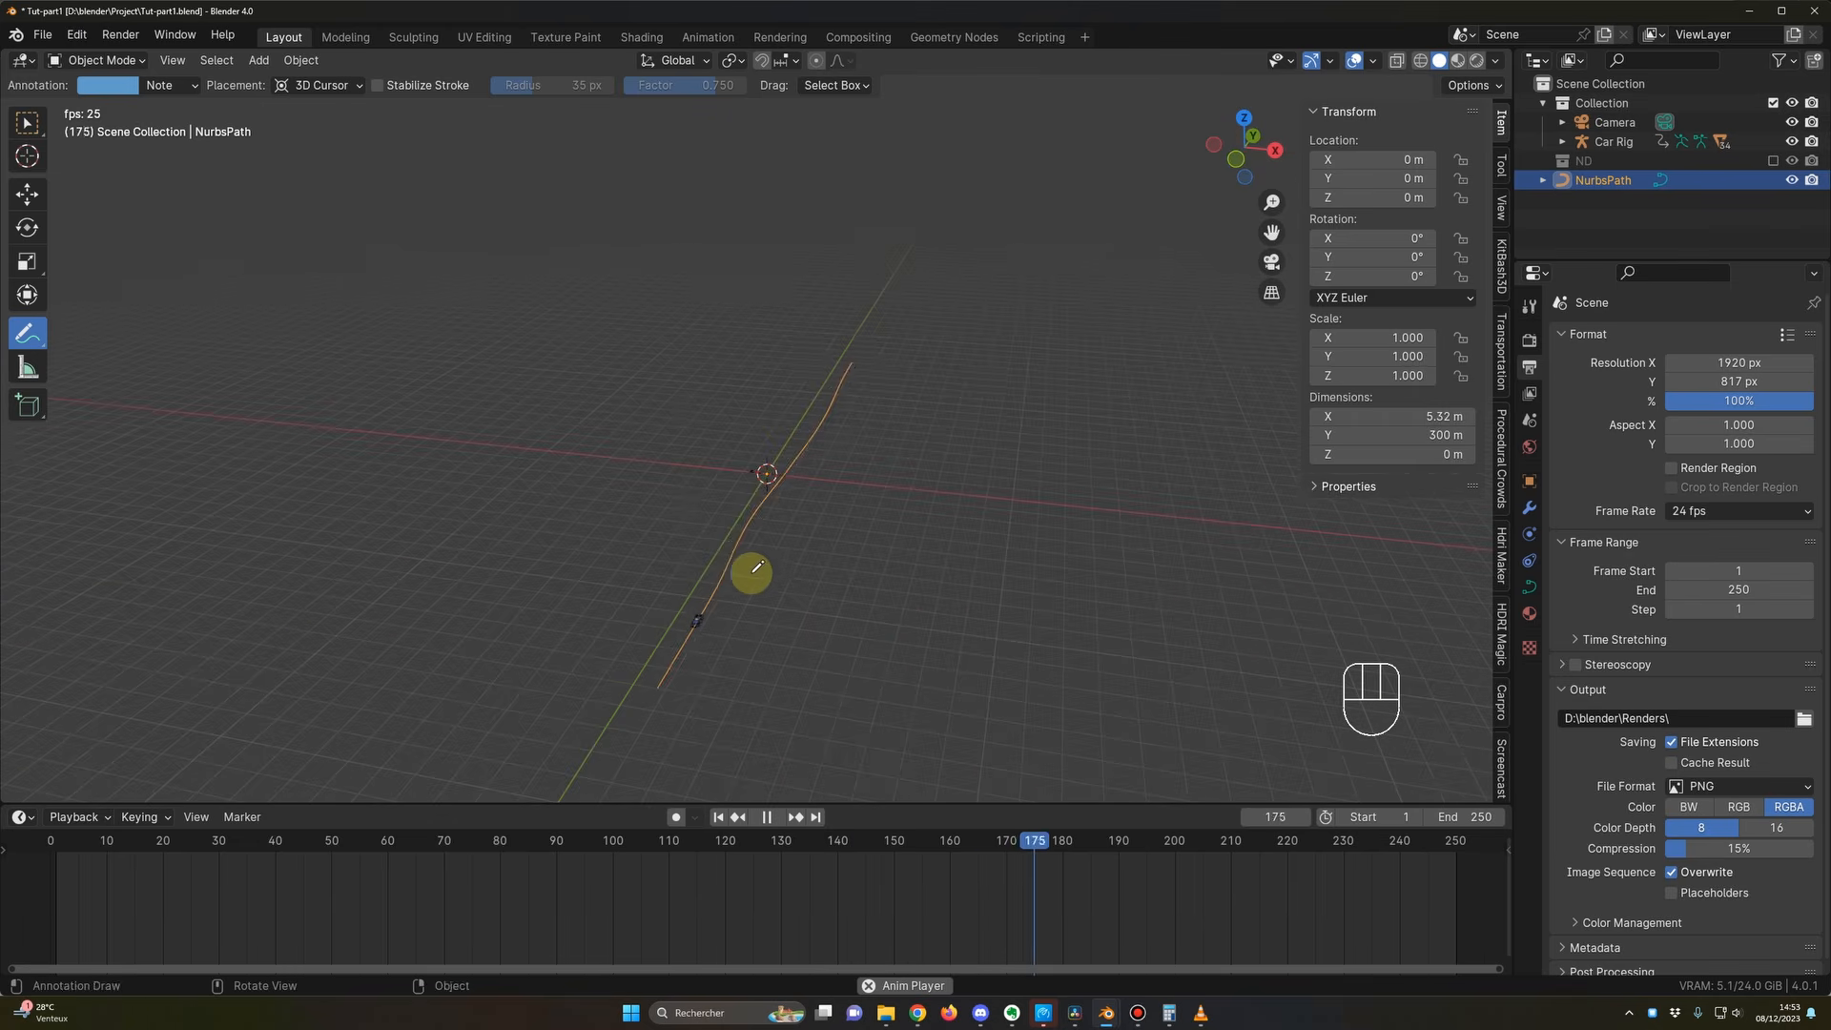
key(Tab)
key(Tab)
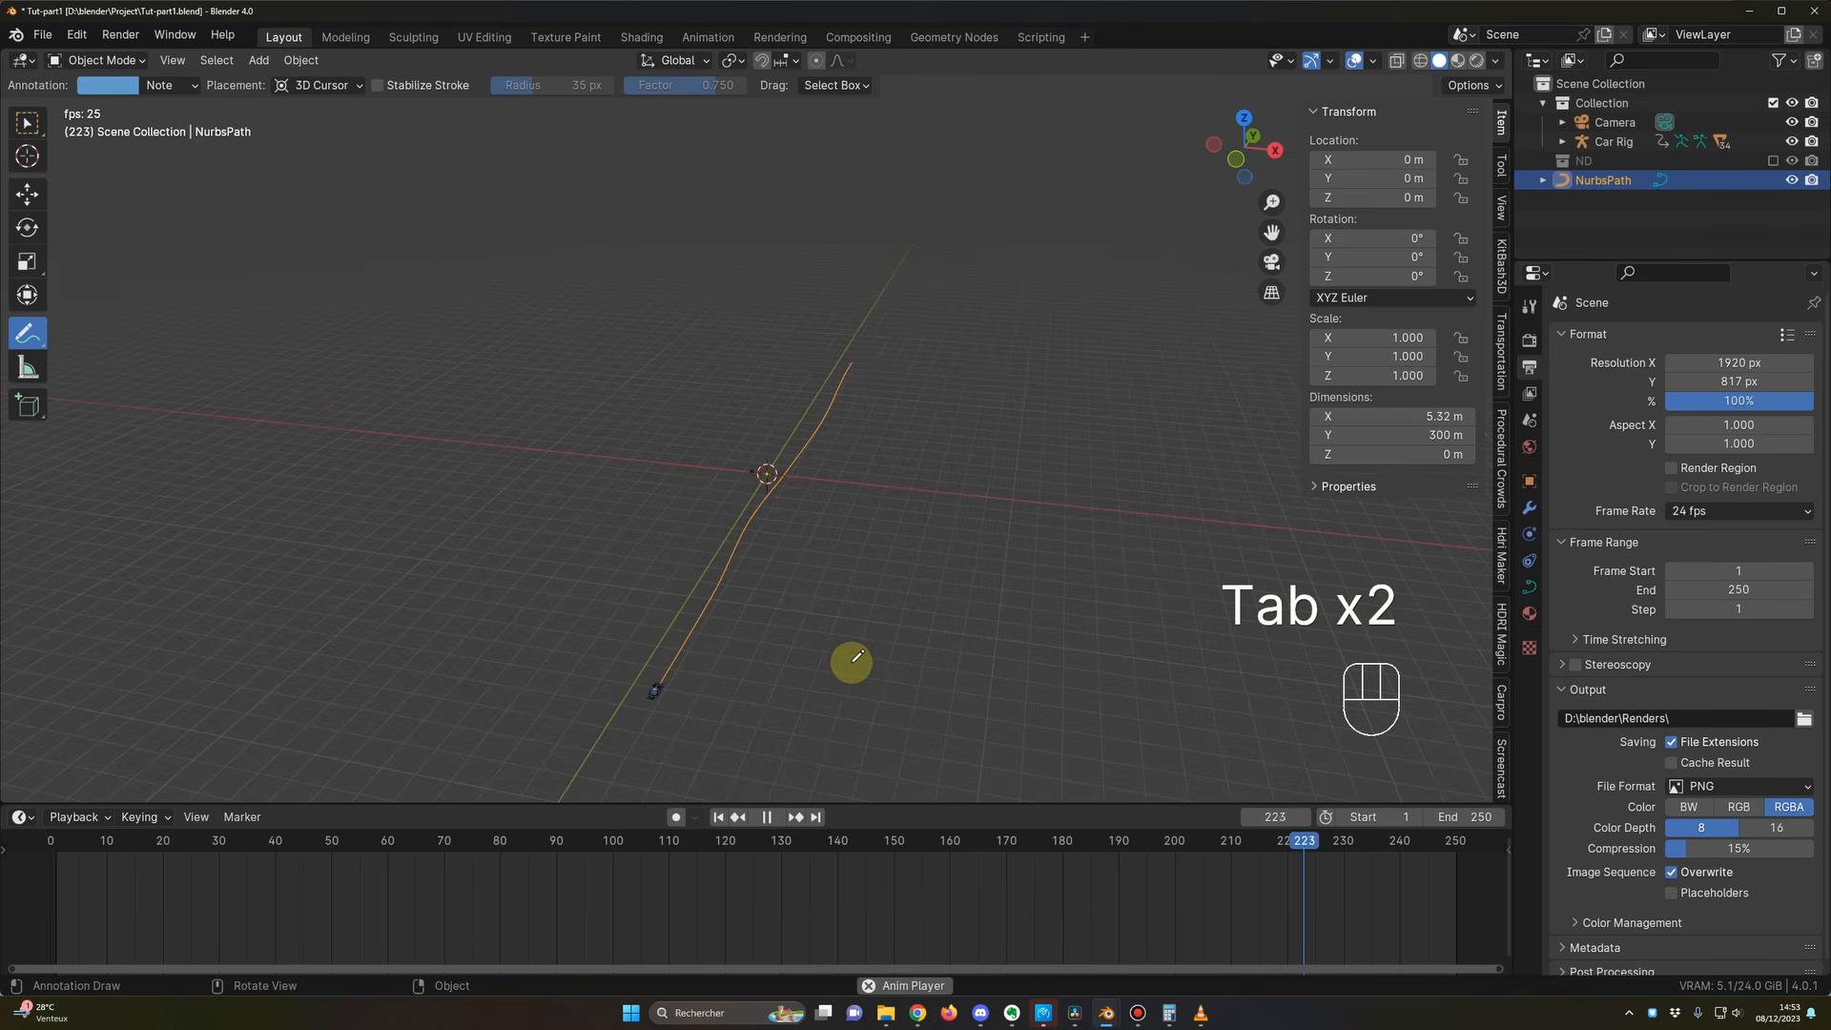
middle_drag(857, 662, 878, 671)
key(Escape)
Step: Inspect the whole path in Object Mode and bring up the options for applying its transforms
middle_drag(959, 494, 884, 381)
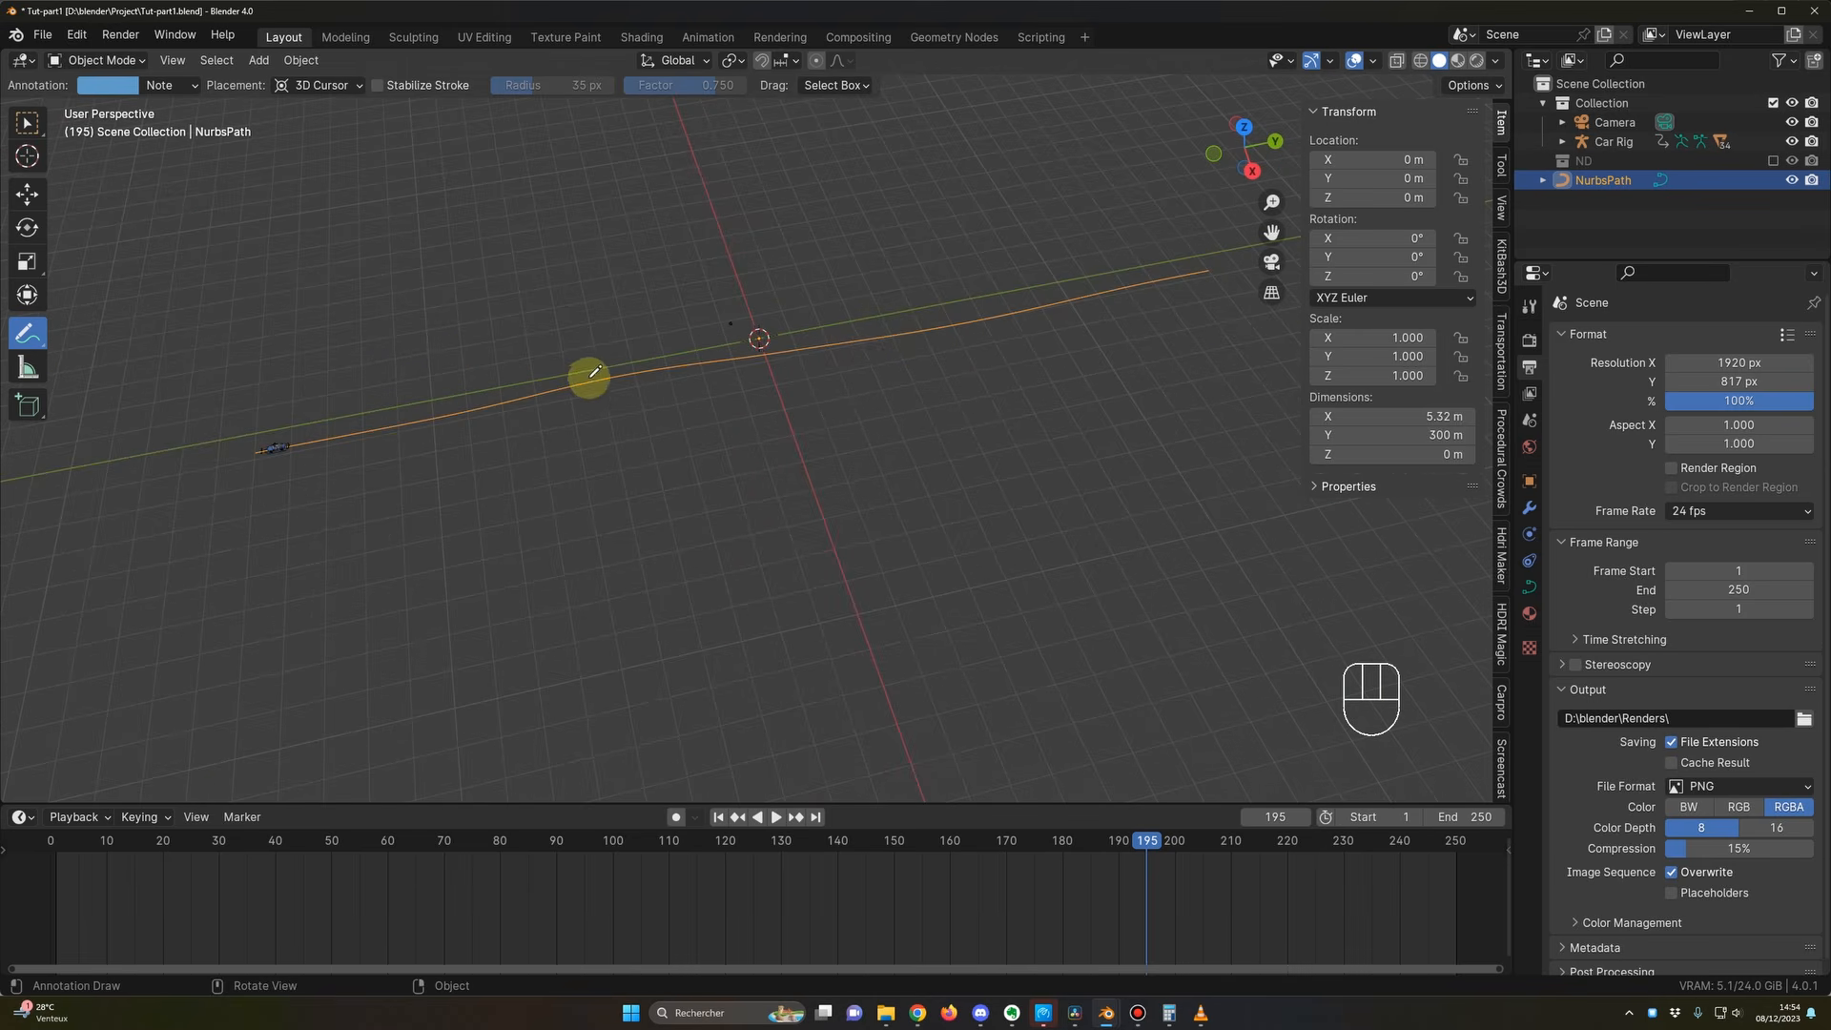
middle_drag(754, 378, 839, 413)
key(ctrl+a)
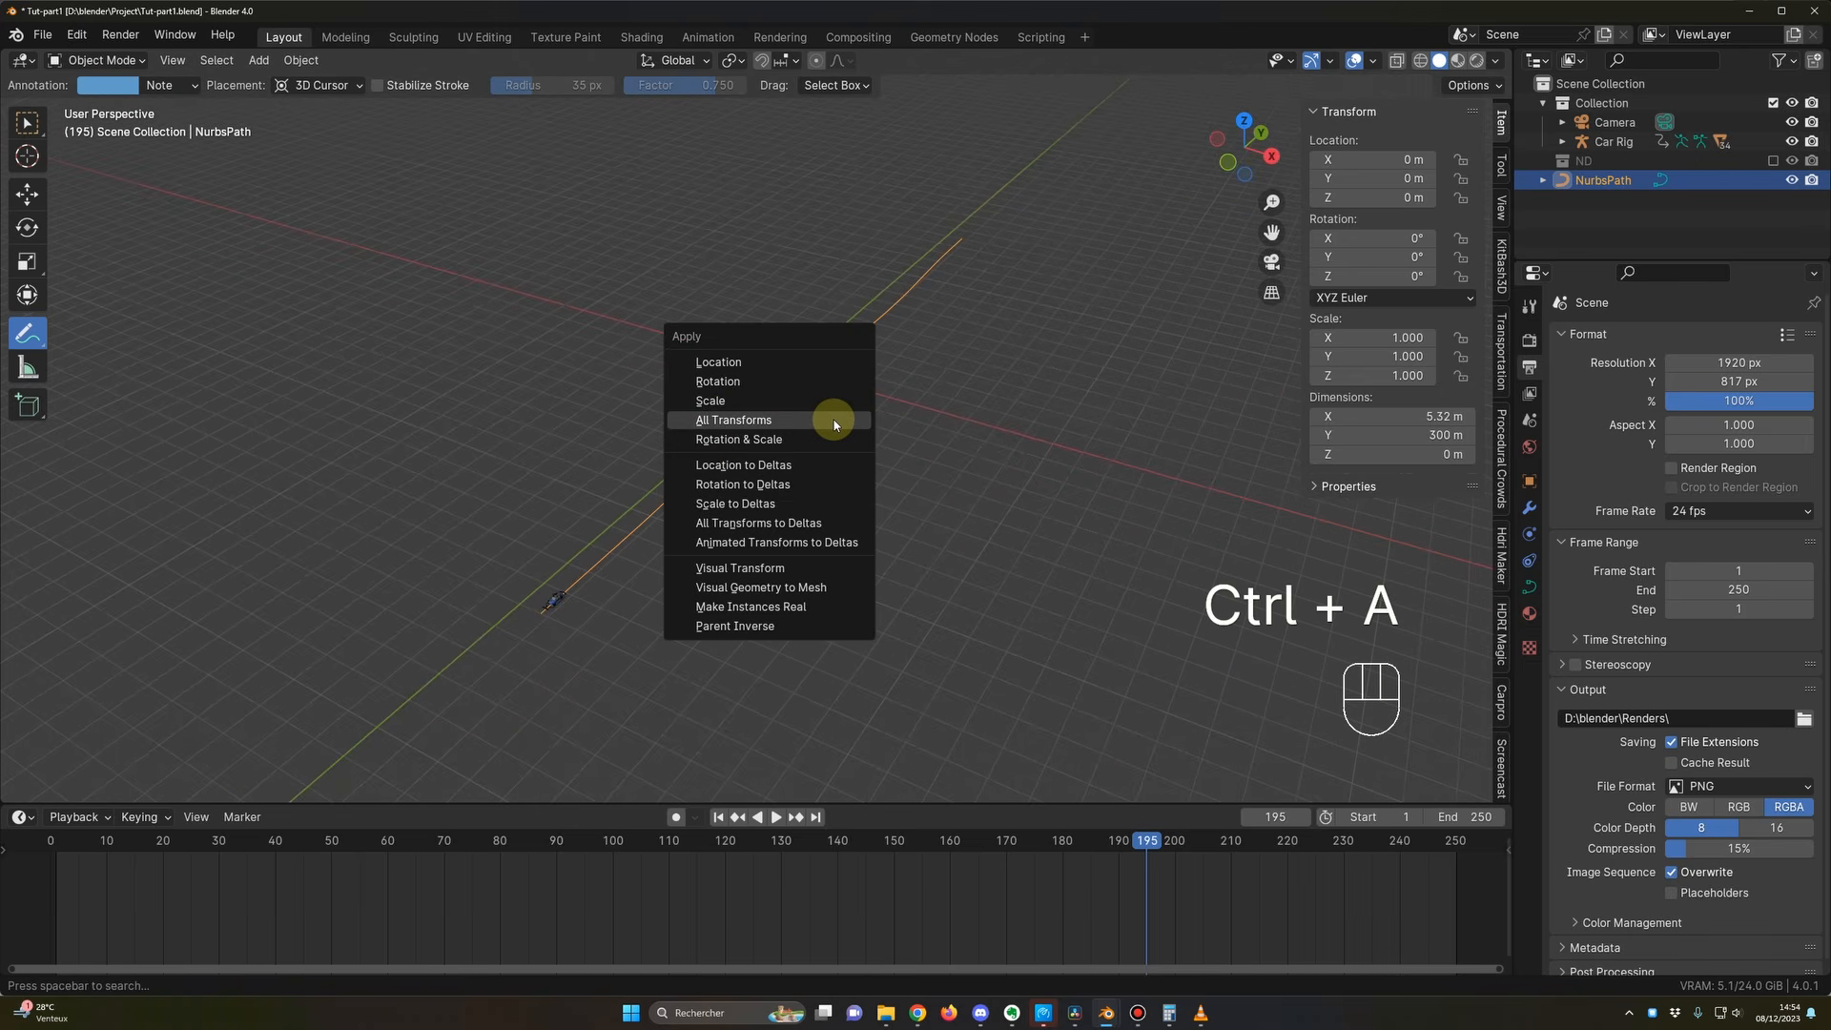
key(Tab)
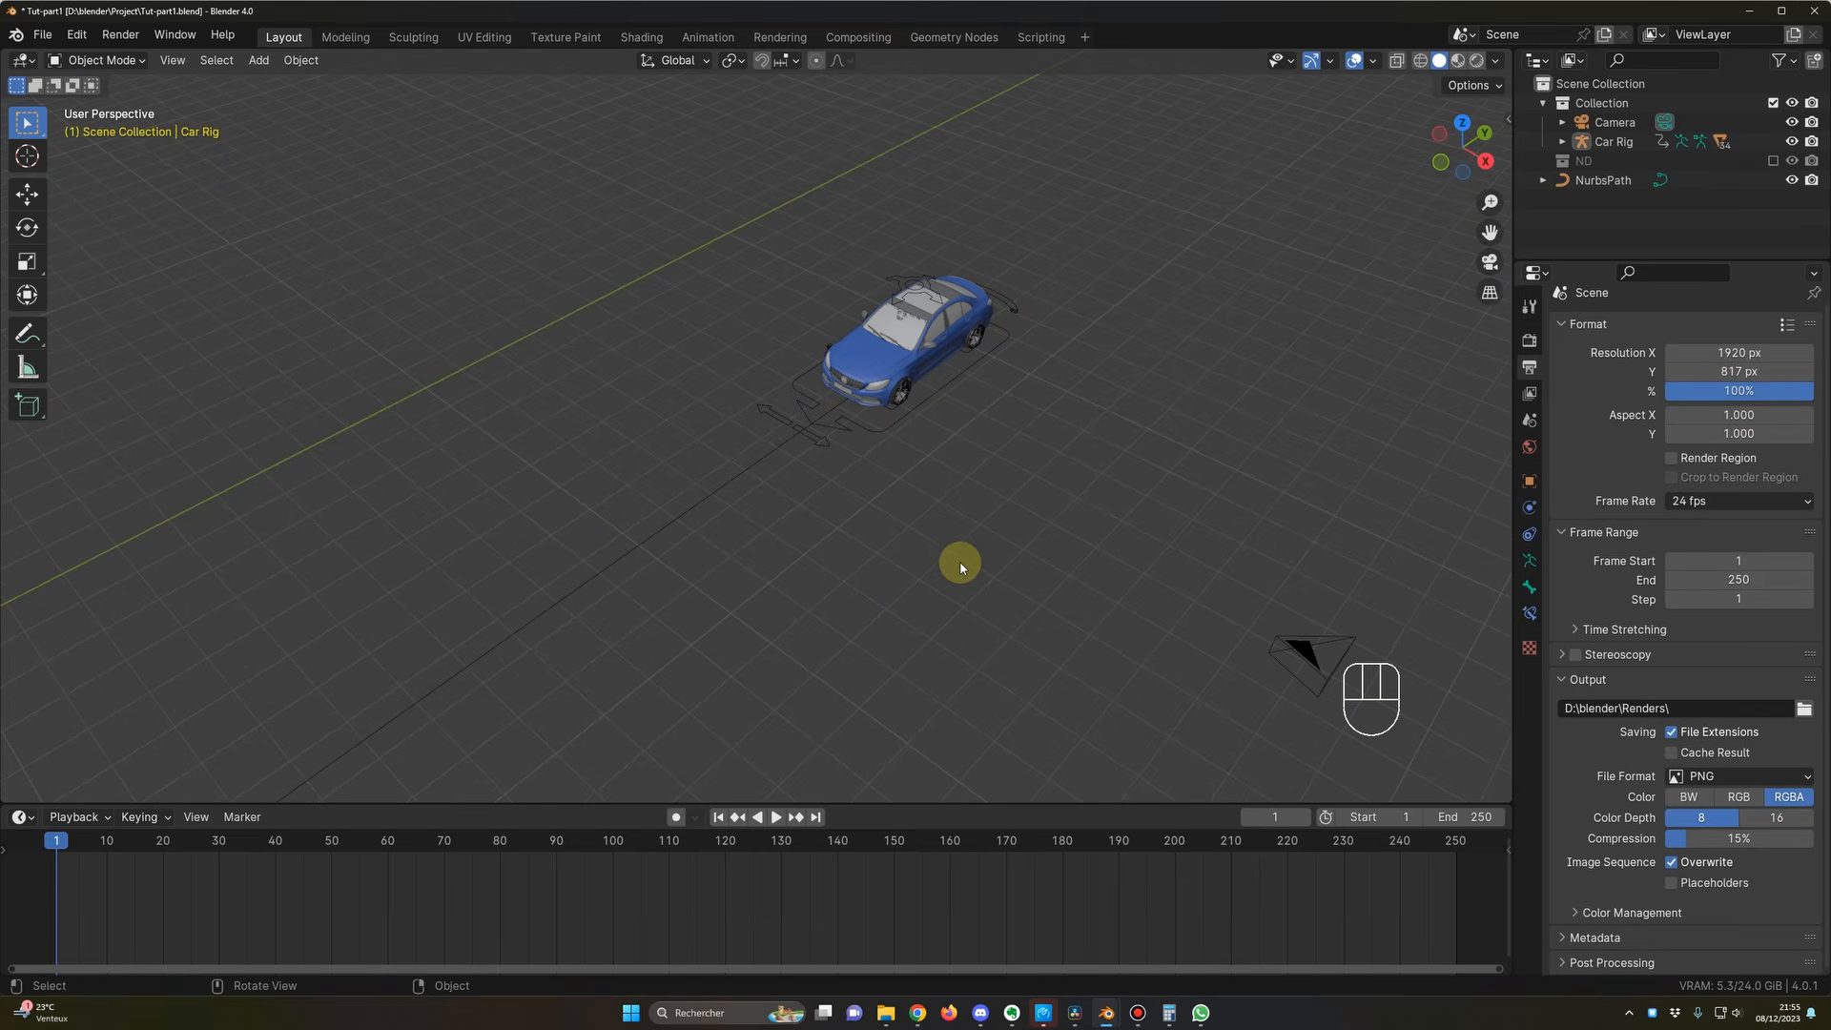
Step: Put the car rig in Pose Mode and move the Root bone's last keyframe to frame 250
click(947, 390)
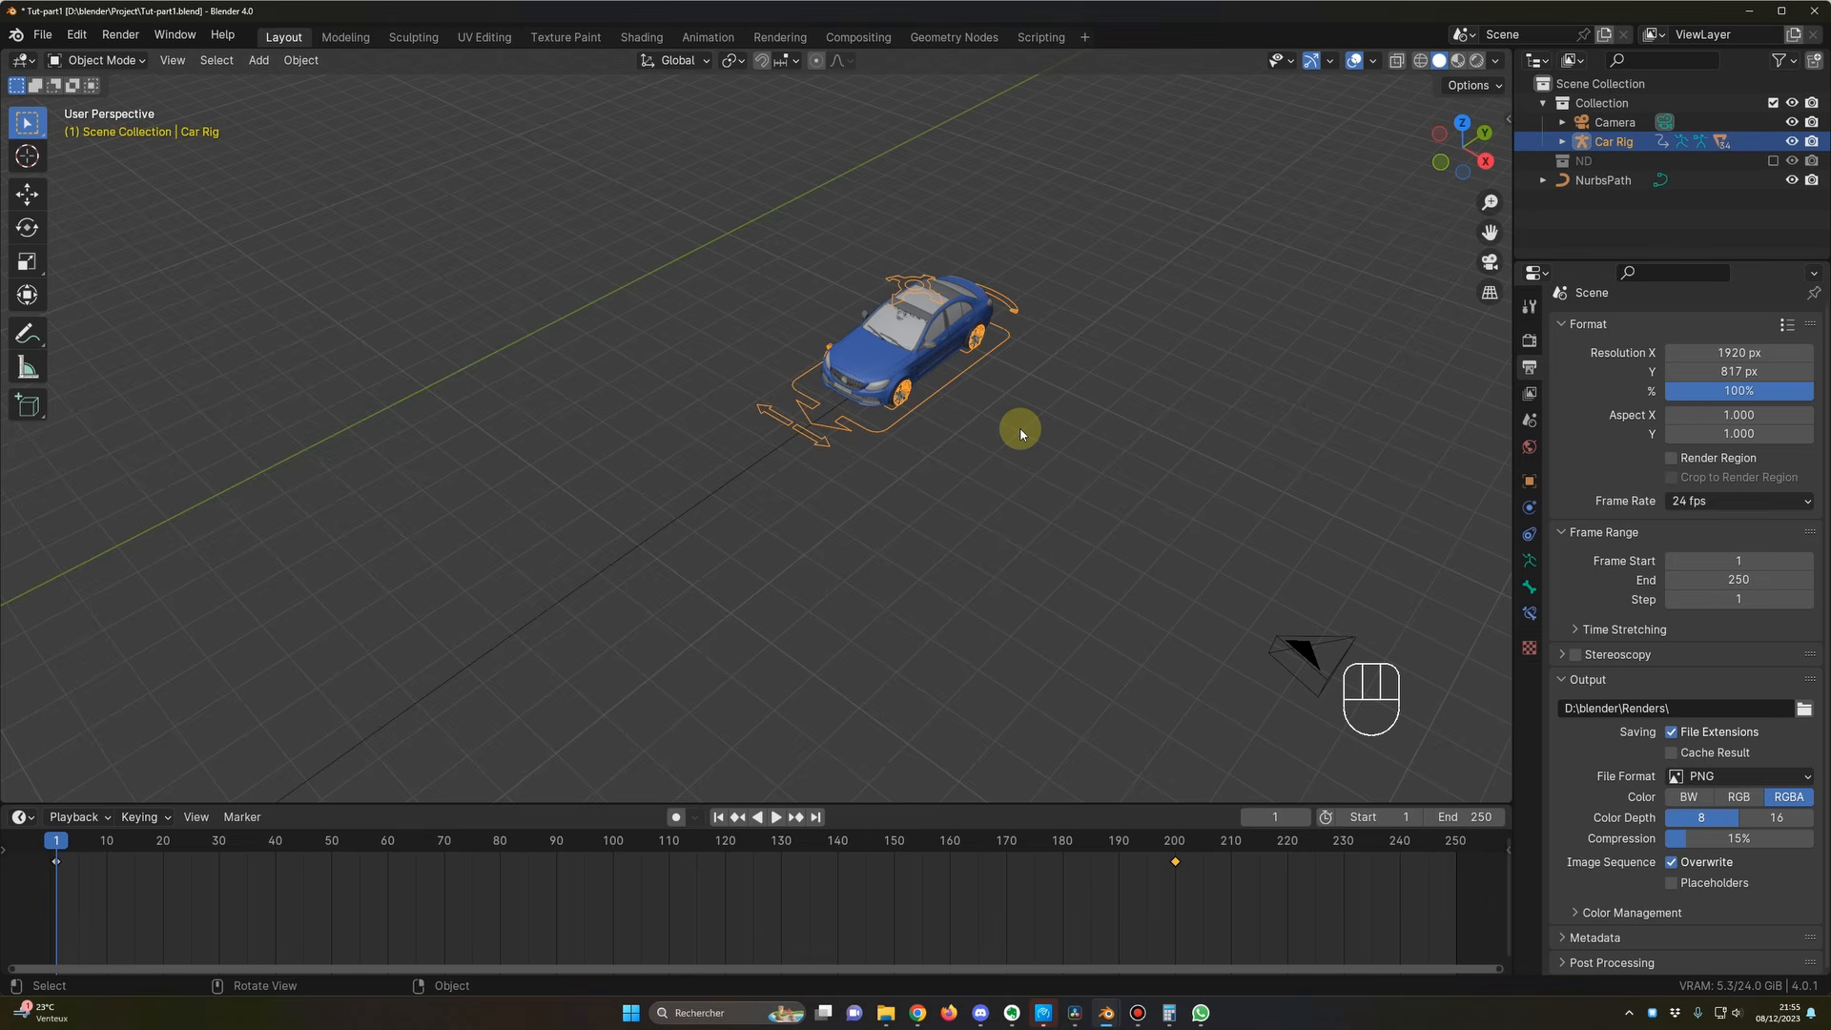
key(ctrl+Tab)
click(1018, 449)
click(951, 389)
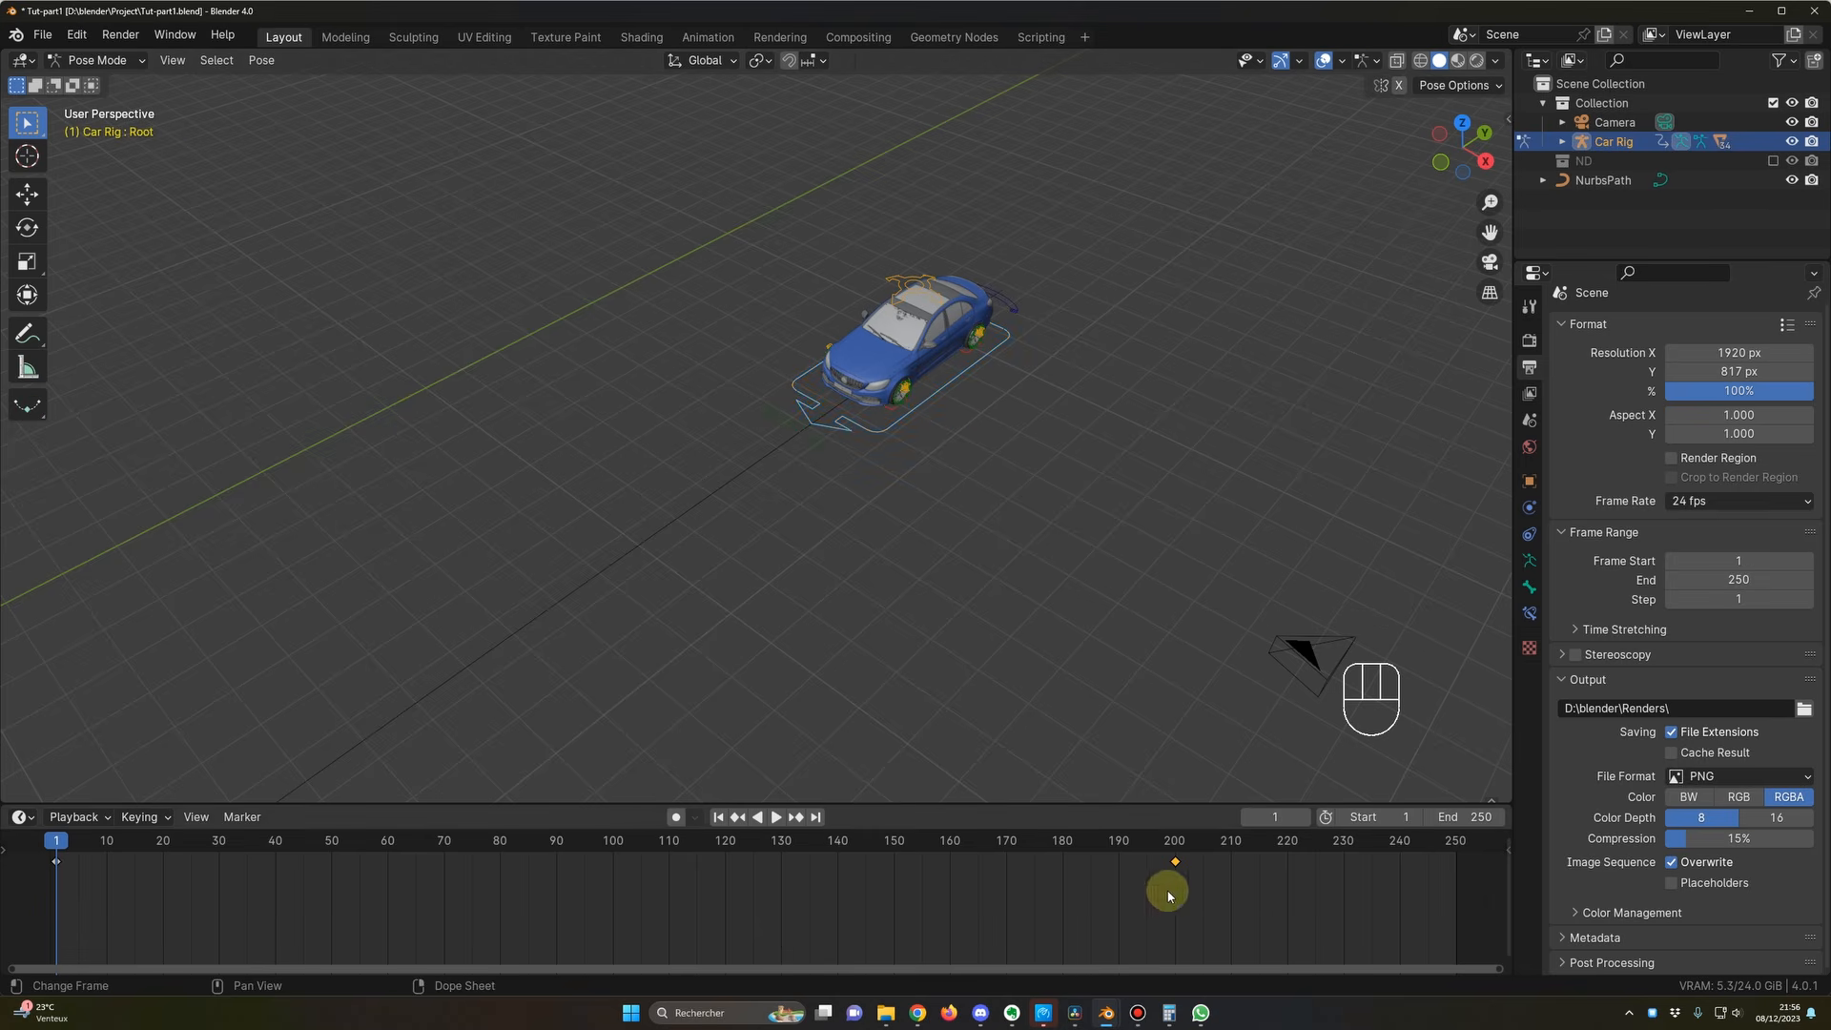
scroll(1145, 906, down, 1)
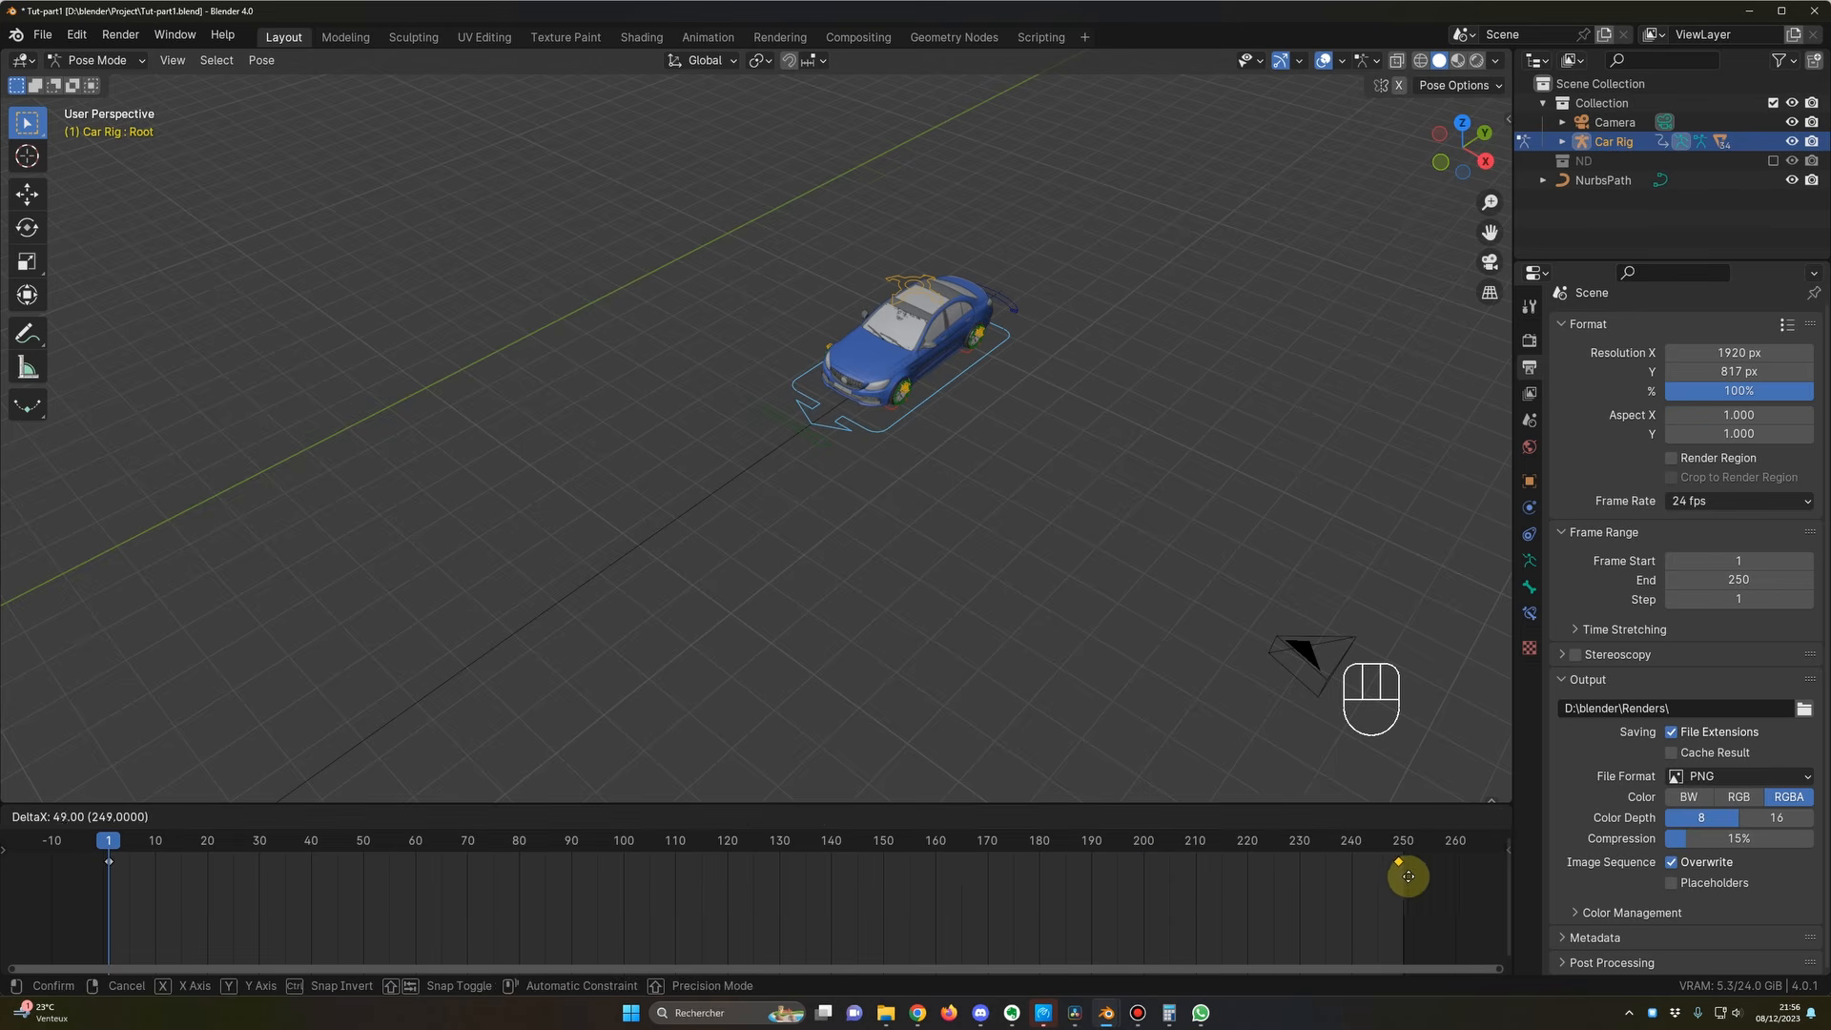
Step: Switch to the SPEED CALCULATION spreadsheet to check the Total animation frames value, and return to Blender
key(alt+Tab)
click(483, 307)
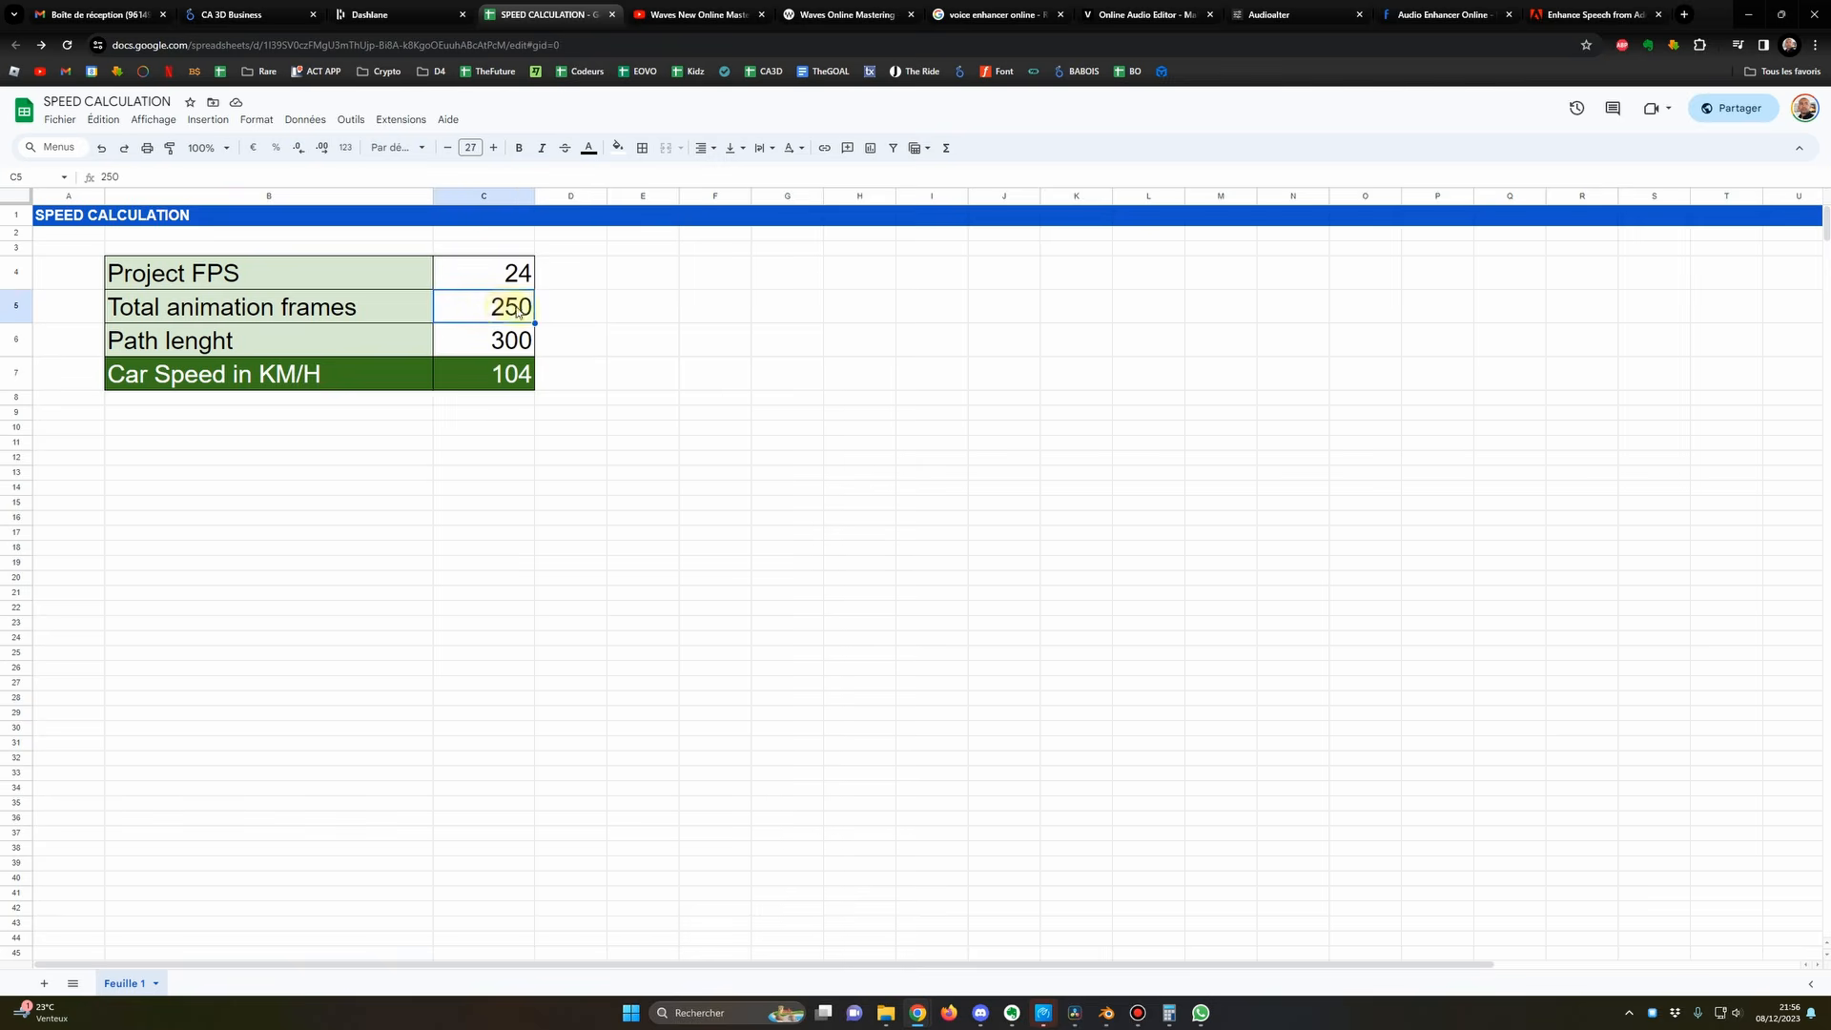
key(alt+Tab)
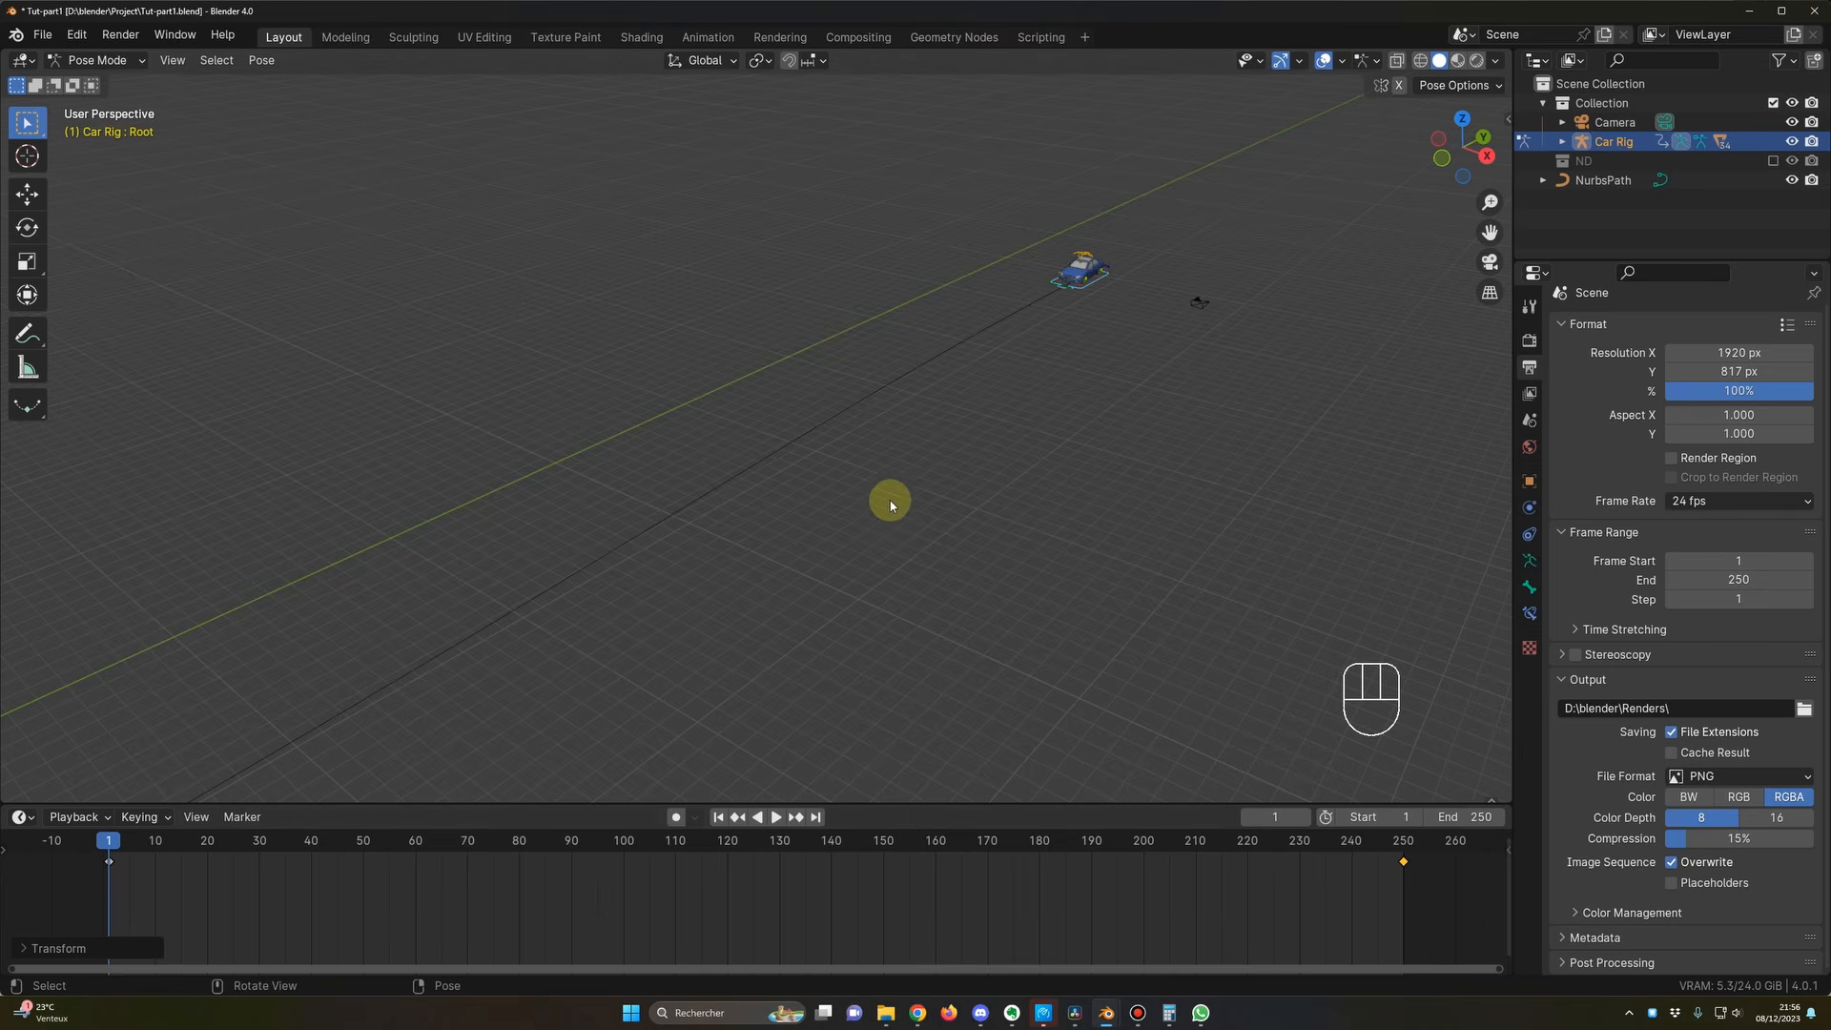
Step: Return the car rig to Object Mode and deselect it
shift+middle_drag(902, 553, 959, 399)
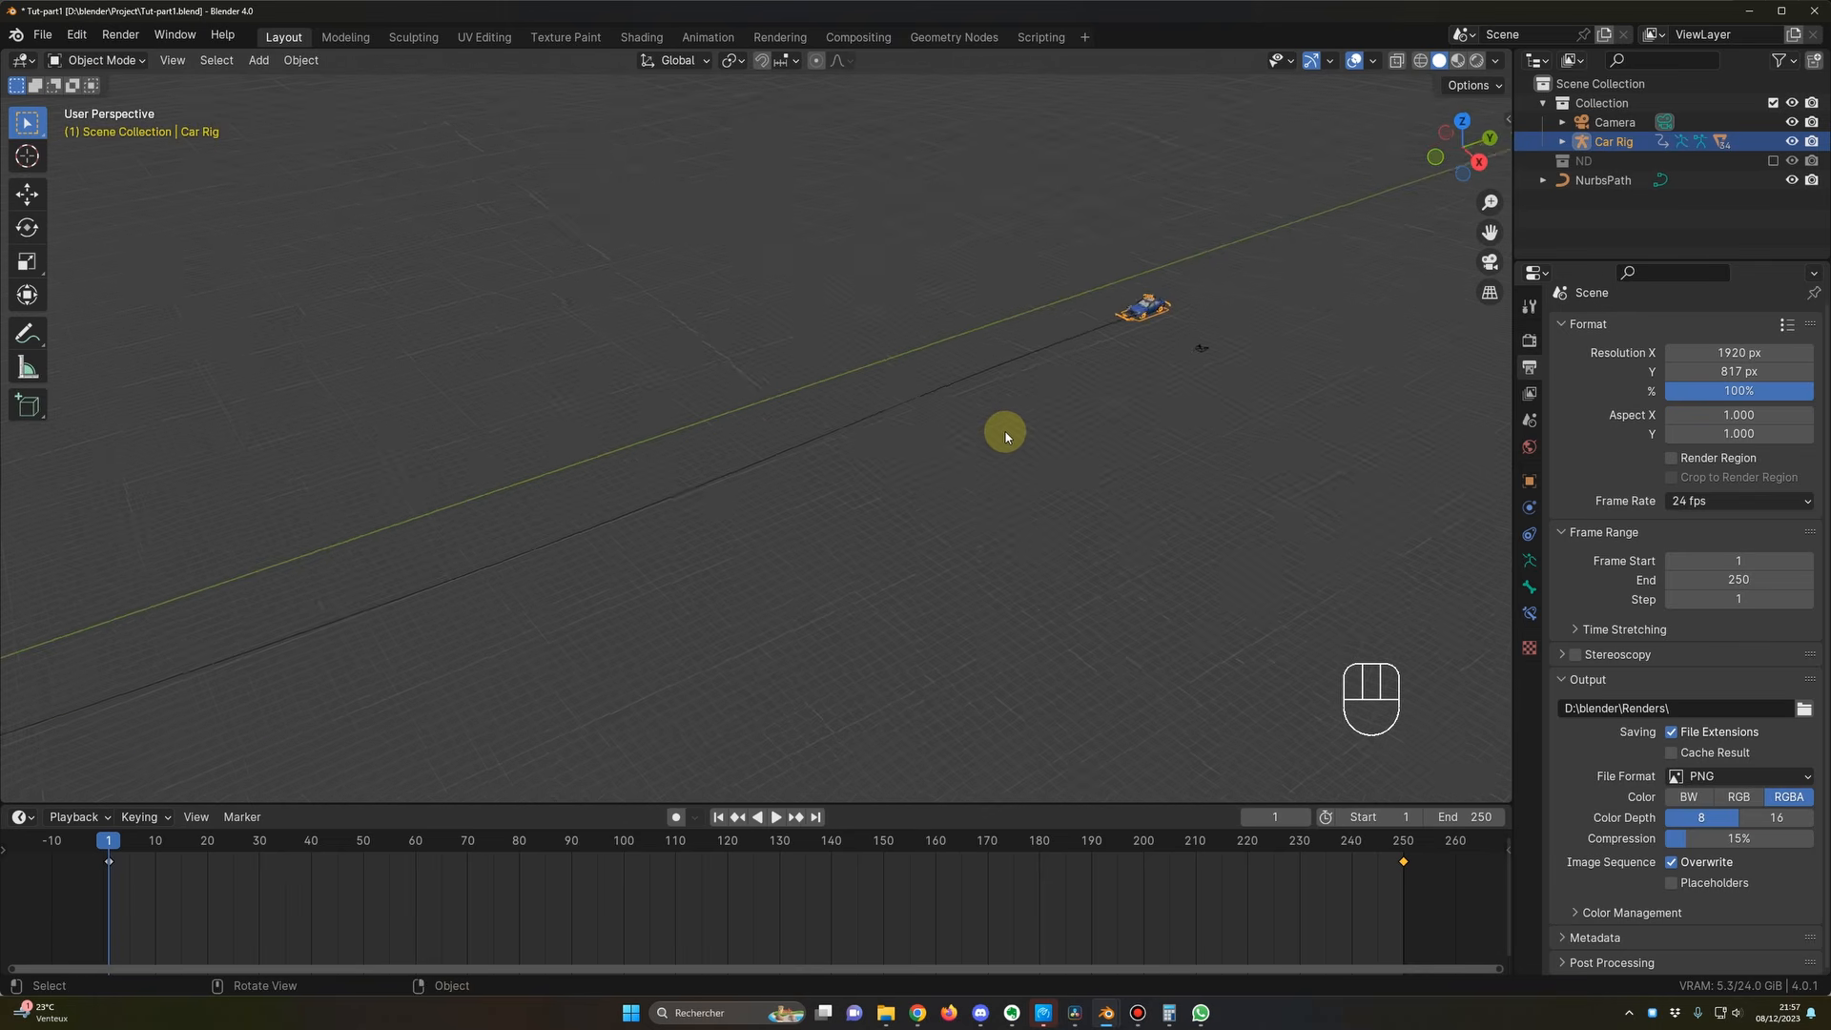
middle_drag(1005, 433, 1051, 408)
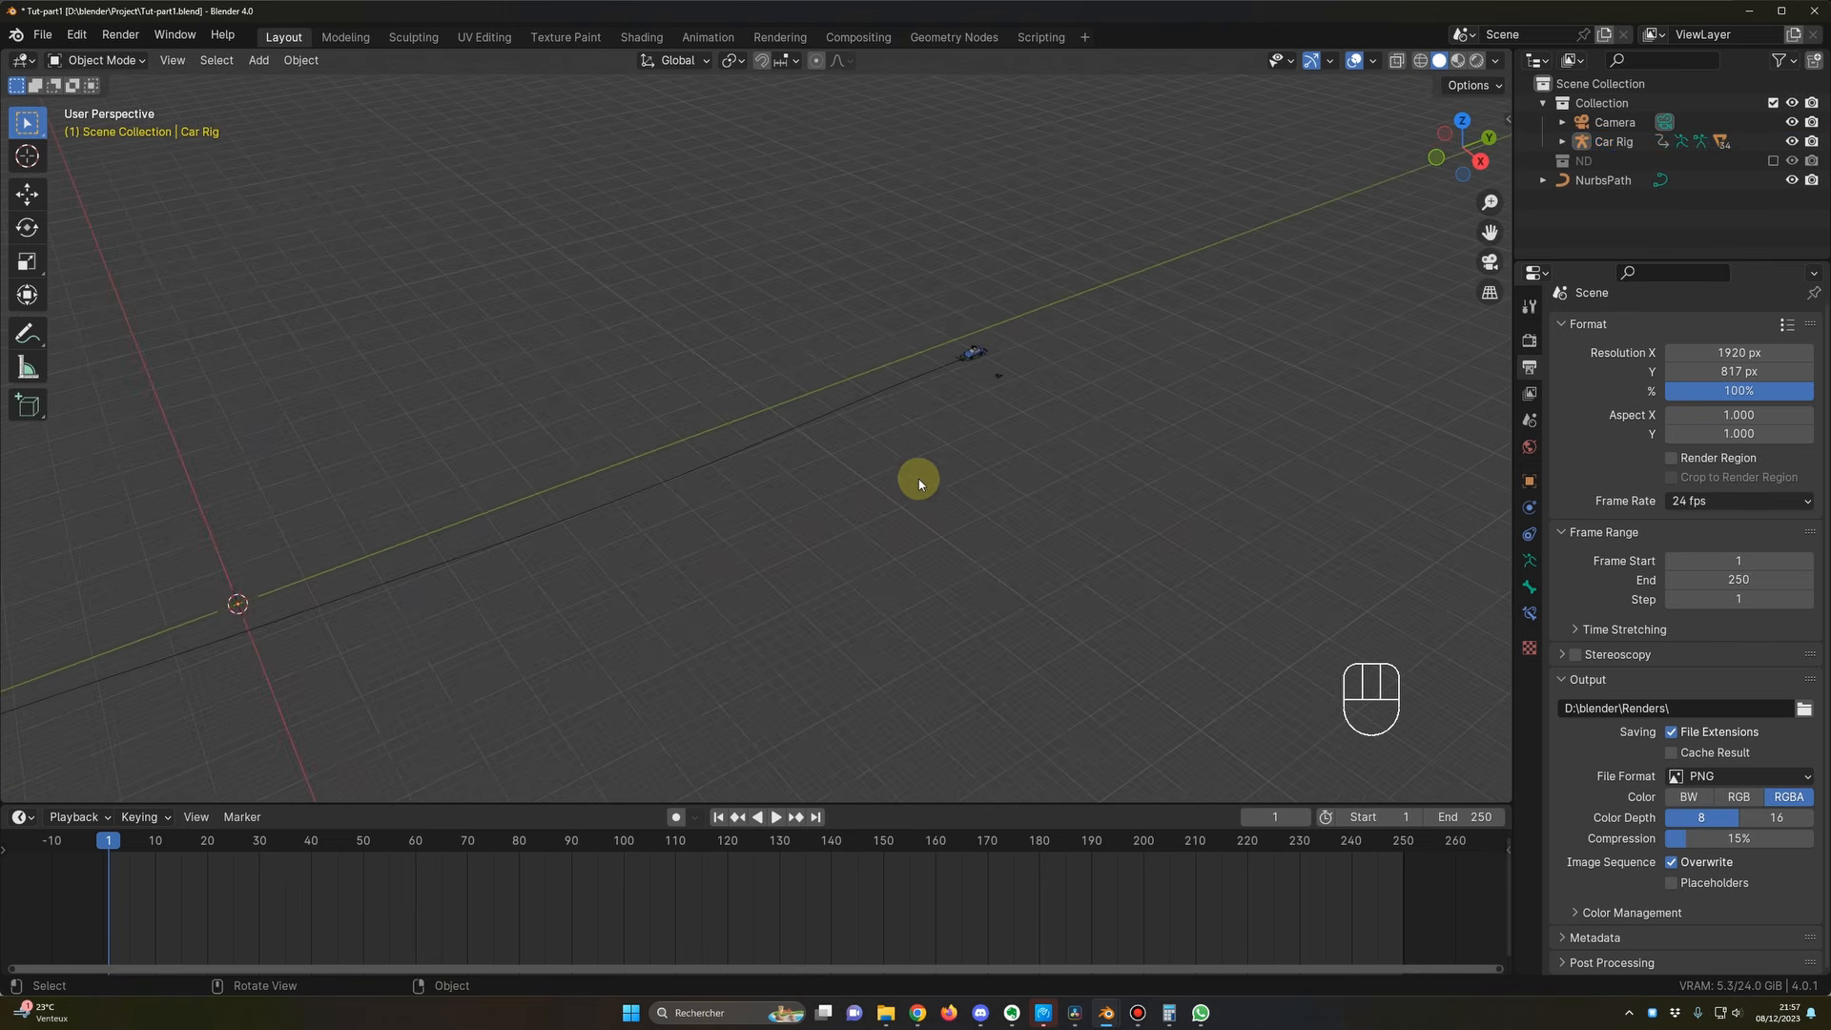
Step: Select the camera and align it to a low rear three-quarter view of the blue car
middle_drag(934, 474, 923, 484)
scroll(957, 477, up, 3)
shift+middle_drag(1042, 456, 679, 555)
click(846, 467)
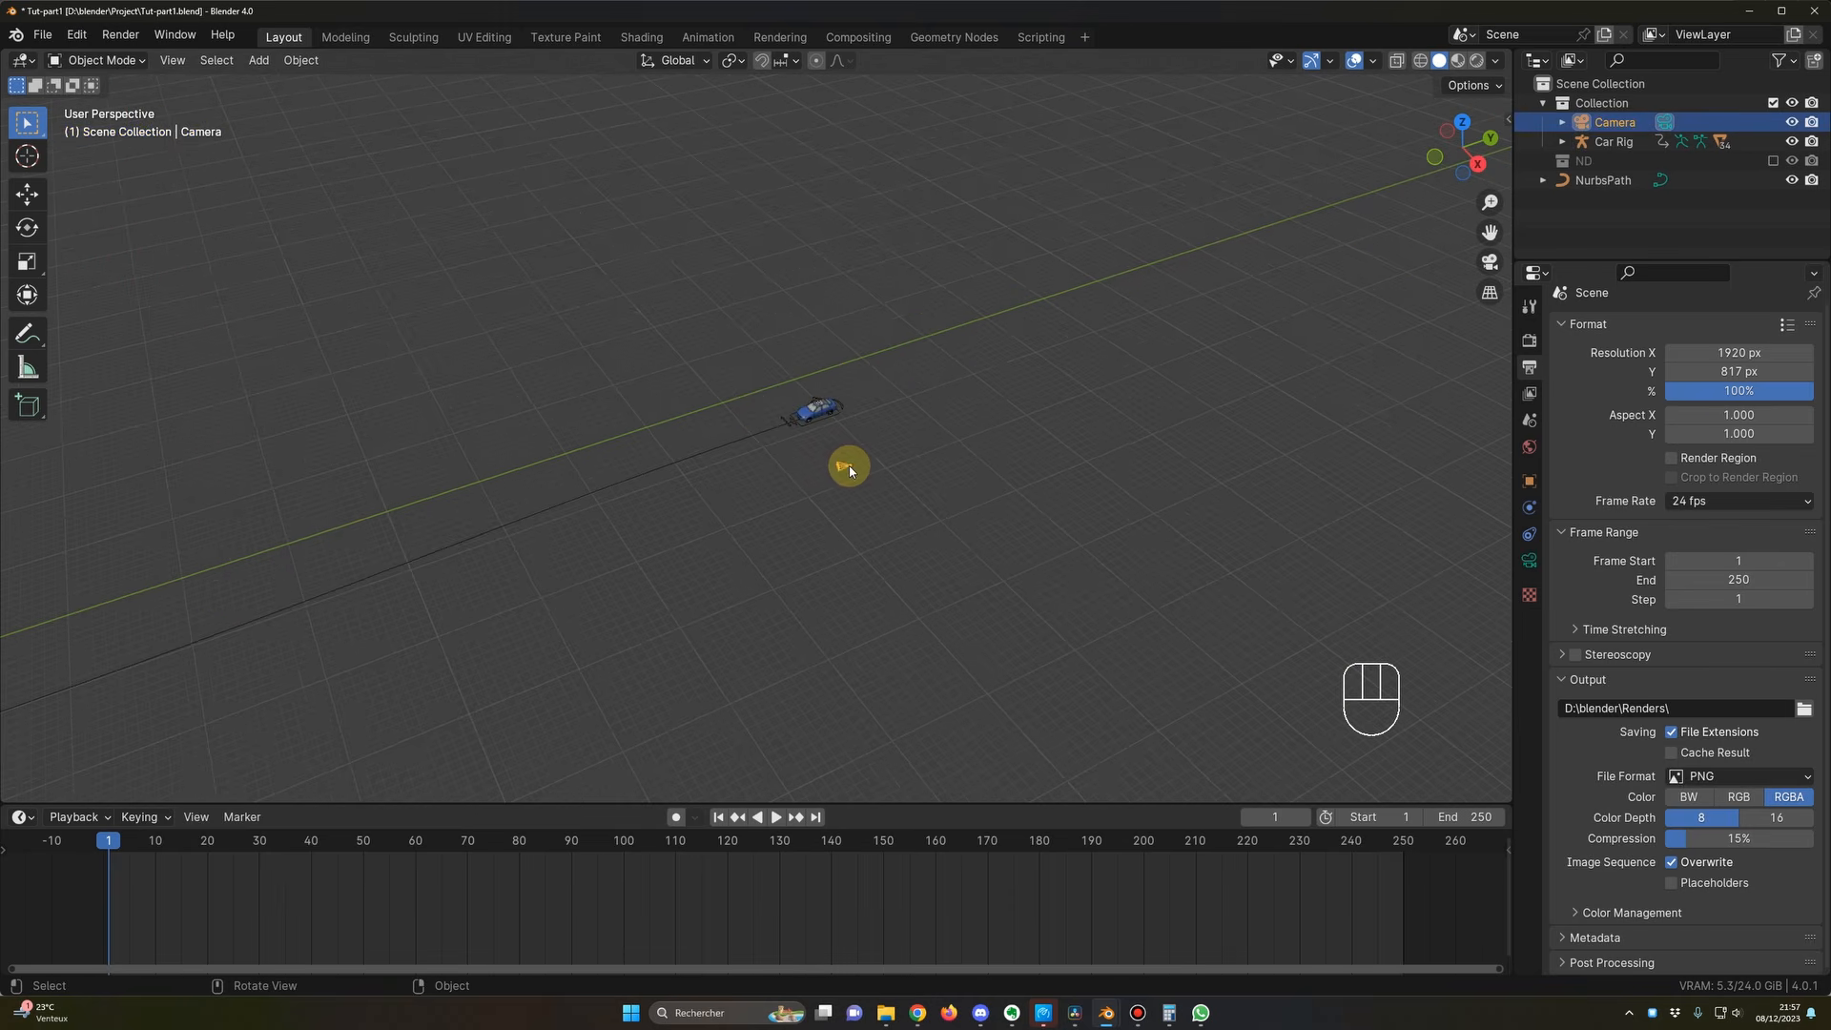
middle_drag(896, 478, 745, 485)
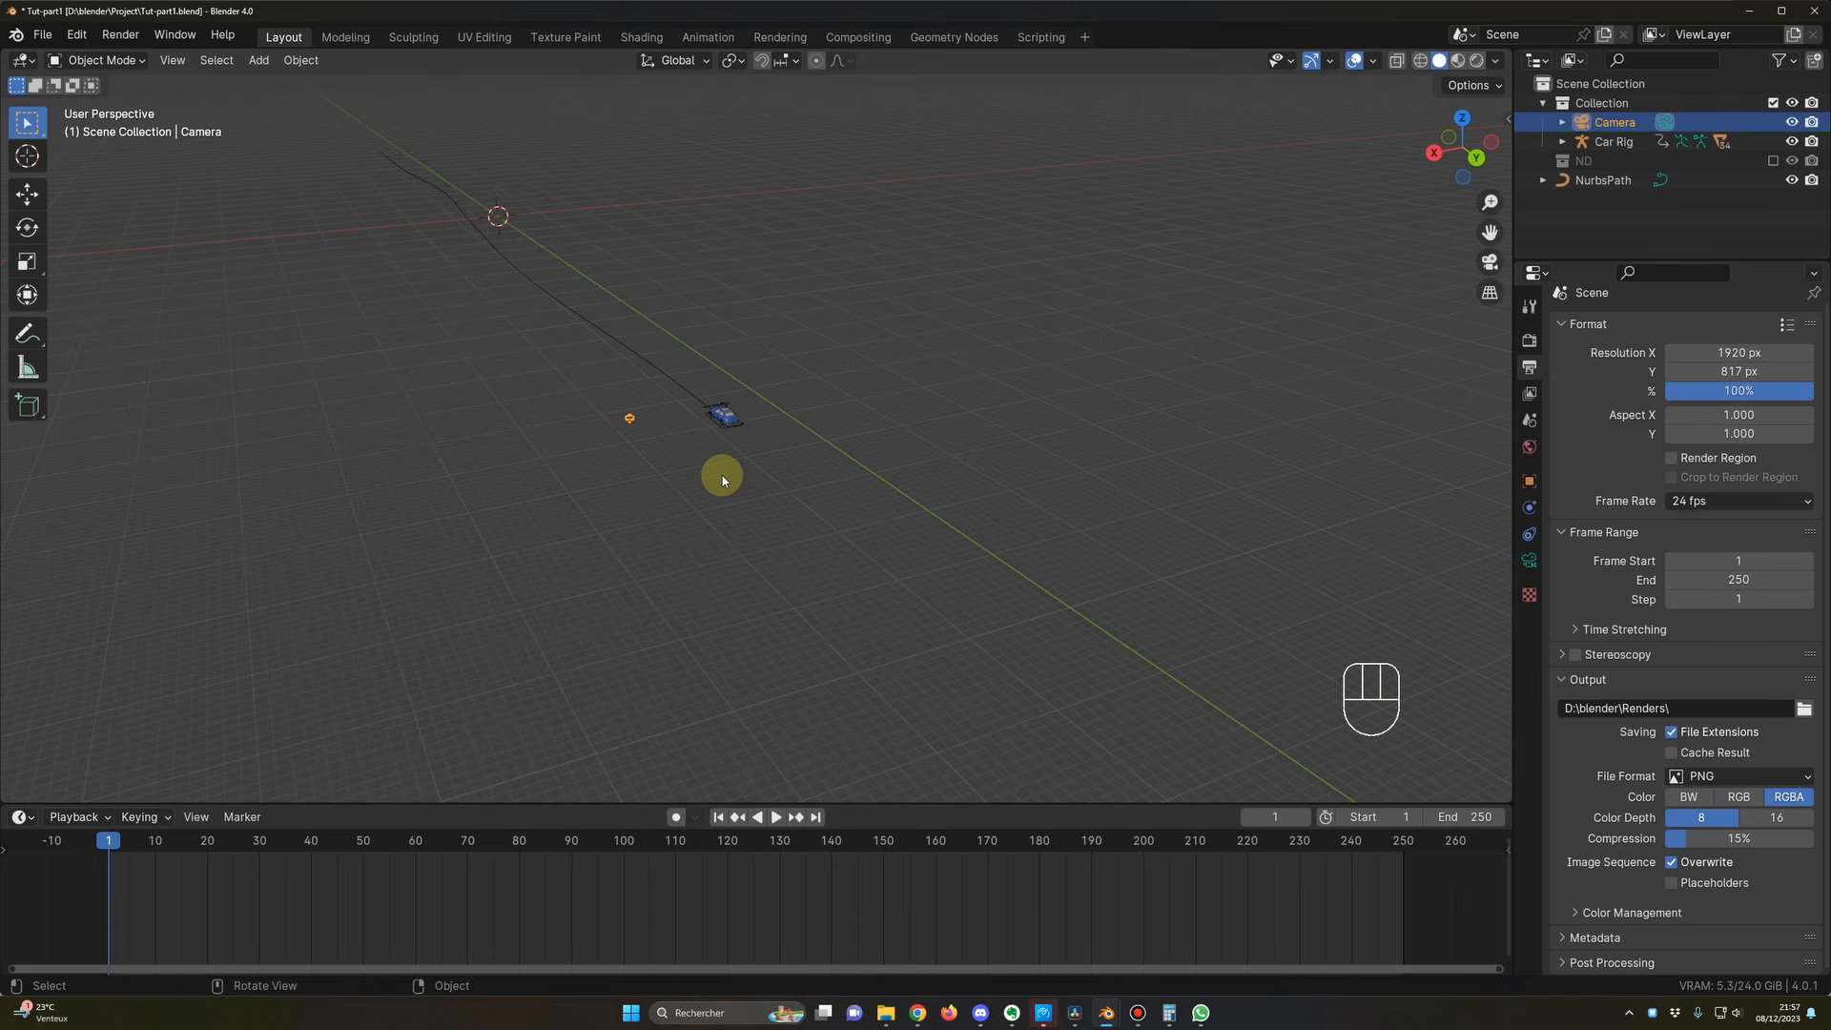
middle_drag(739, 492, 719, 478)
scroll(739, 489, up, 1)
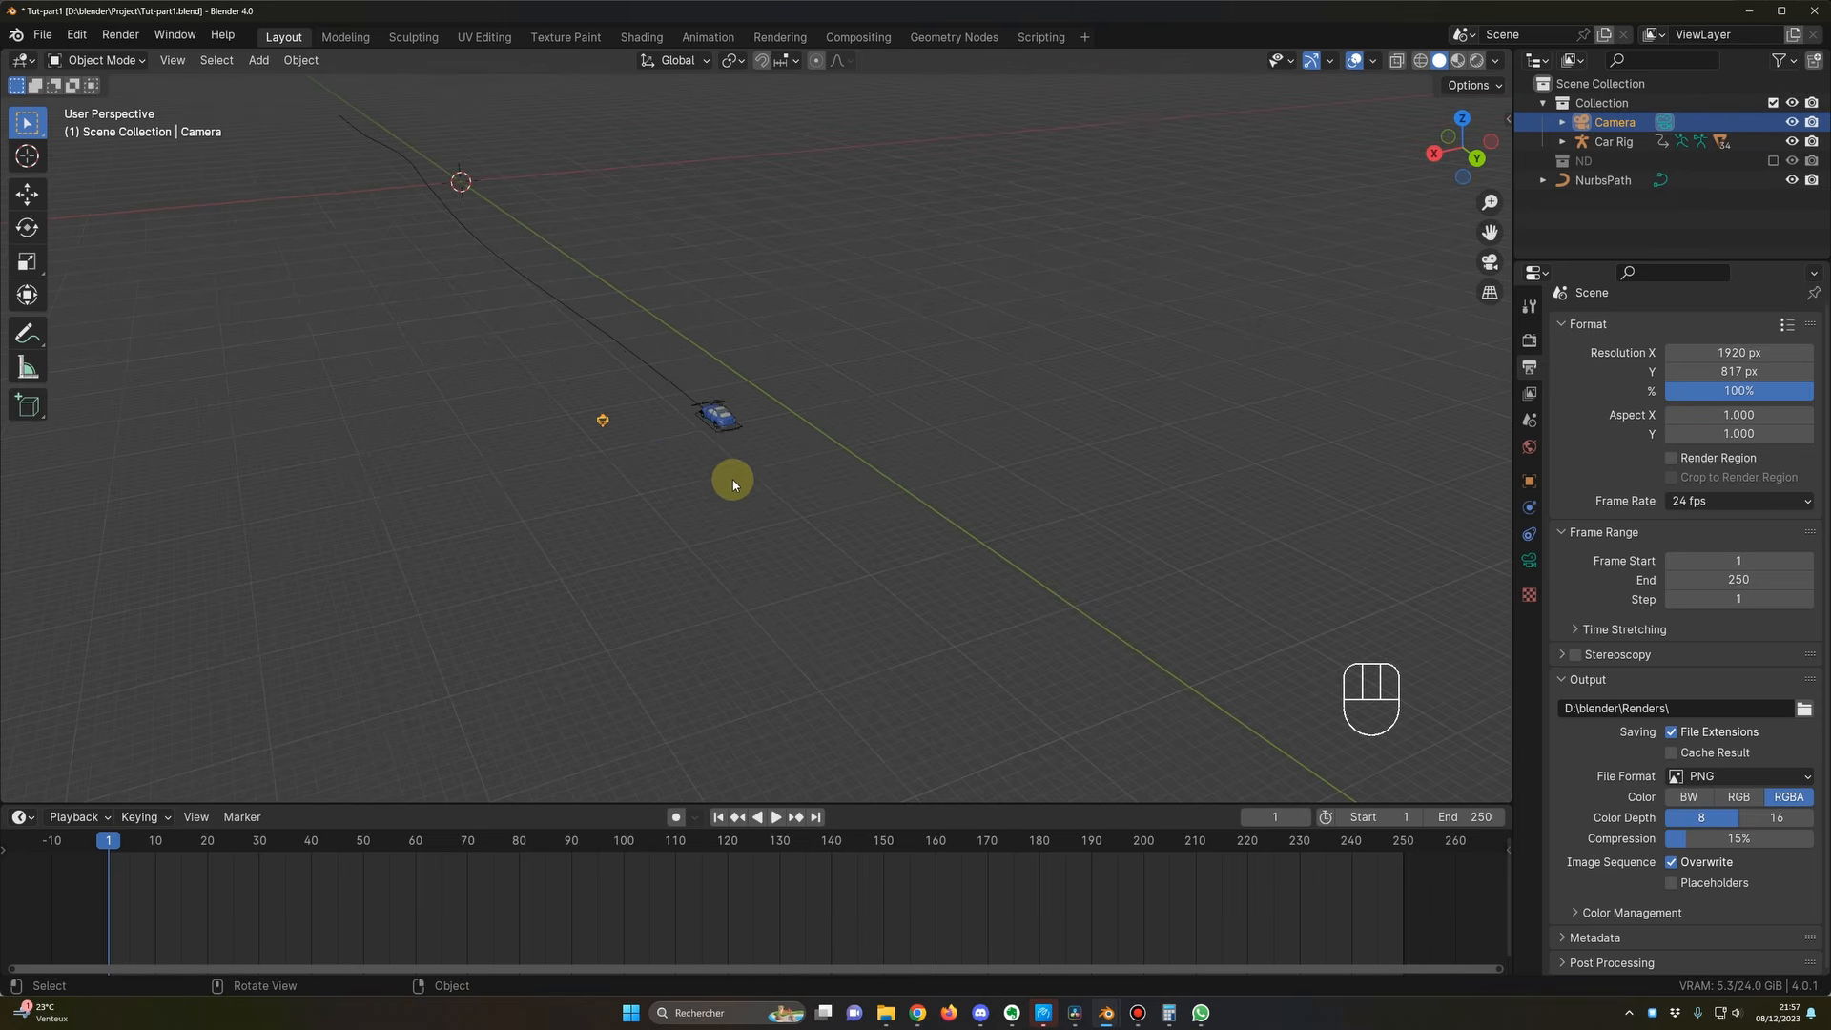
shift+middle_drag(732, 449, 752, 511)
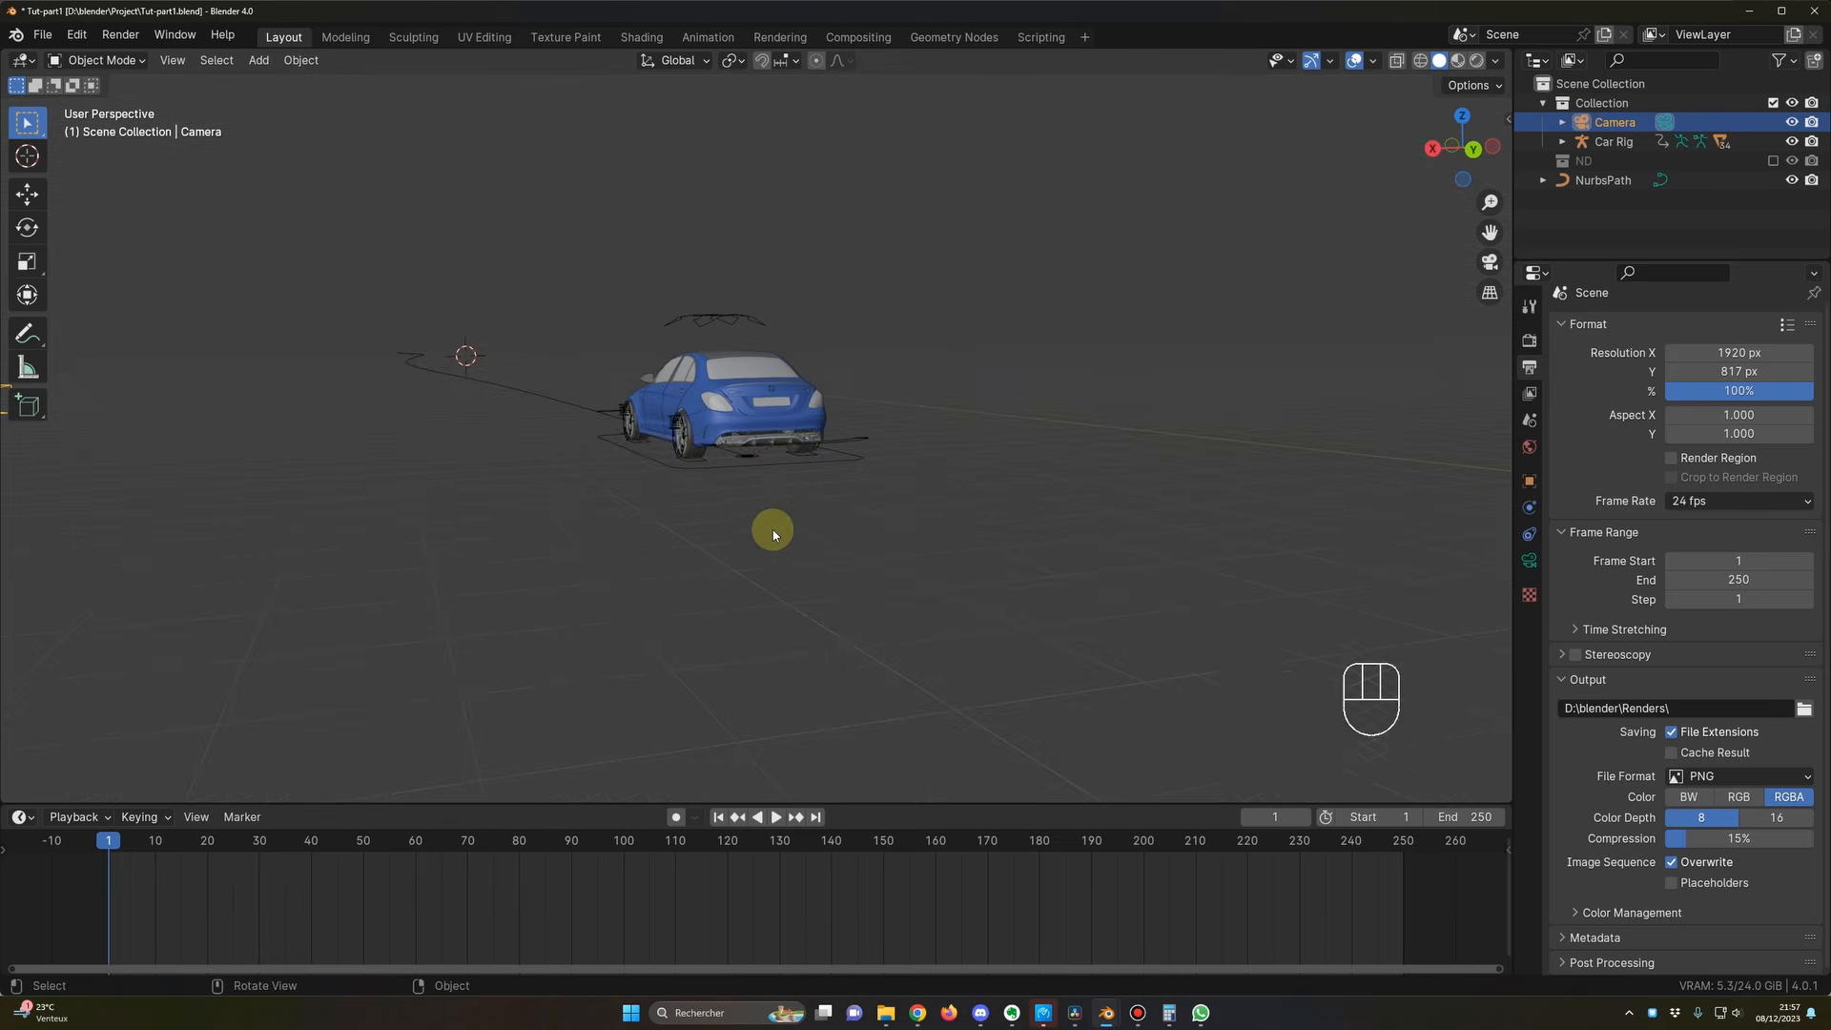
mouse_move(772, 529)
ctrl+middle_down()
mouse_move(789, 483)
mouse_move(859, 487)
mouse_move(788, 515)
ctrl+middle_up()
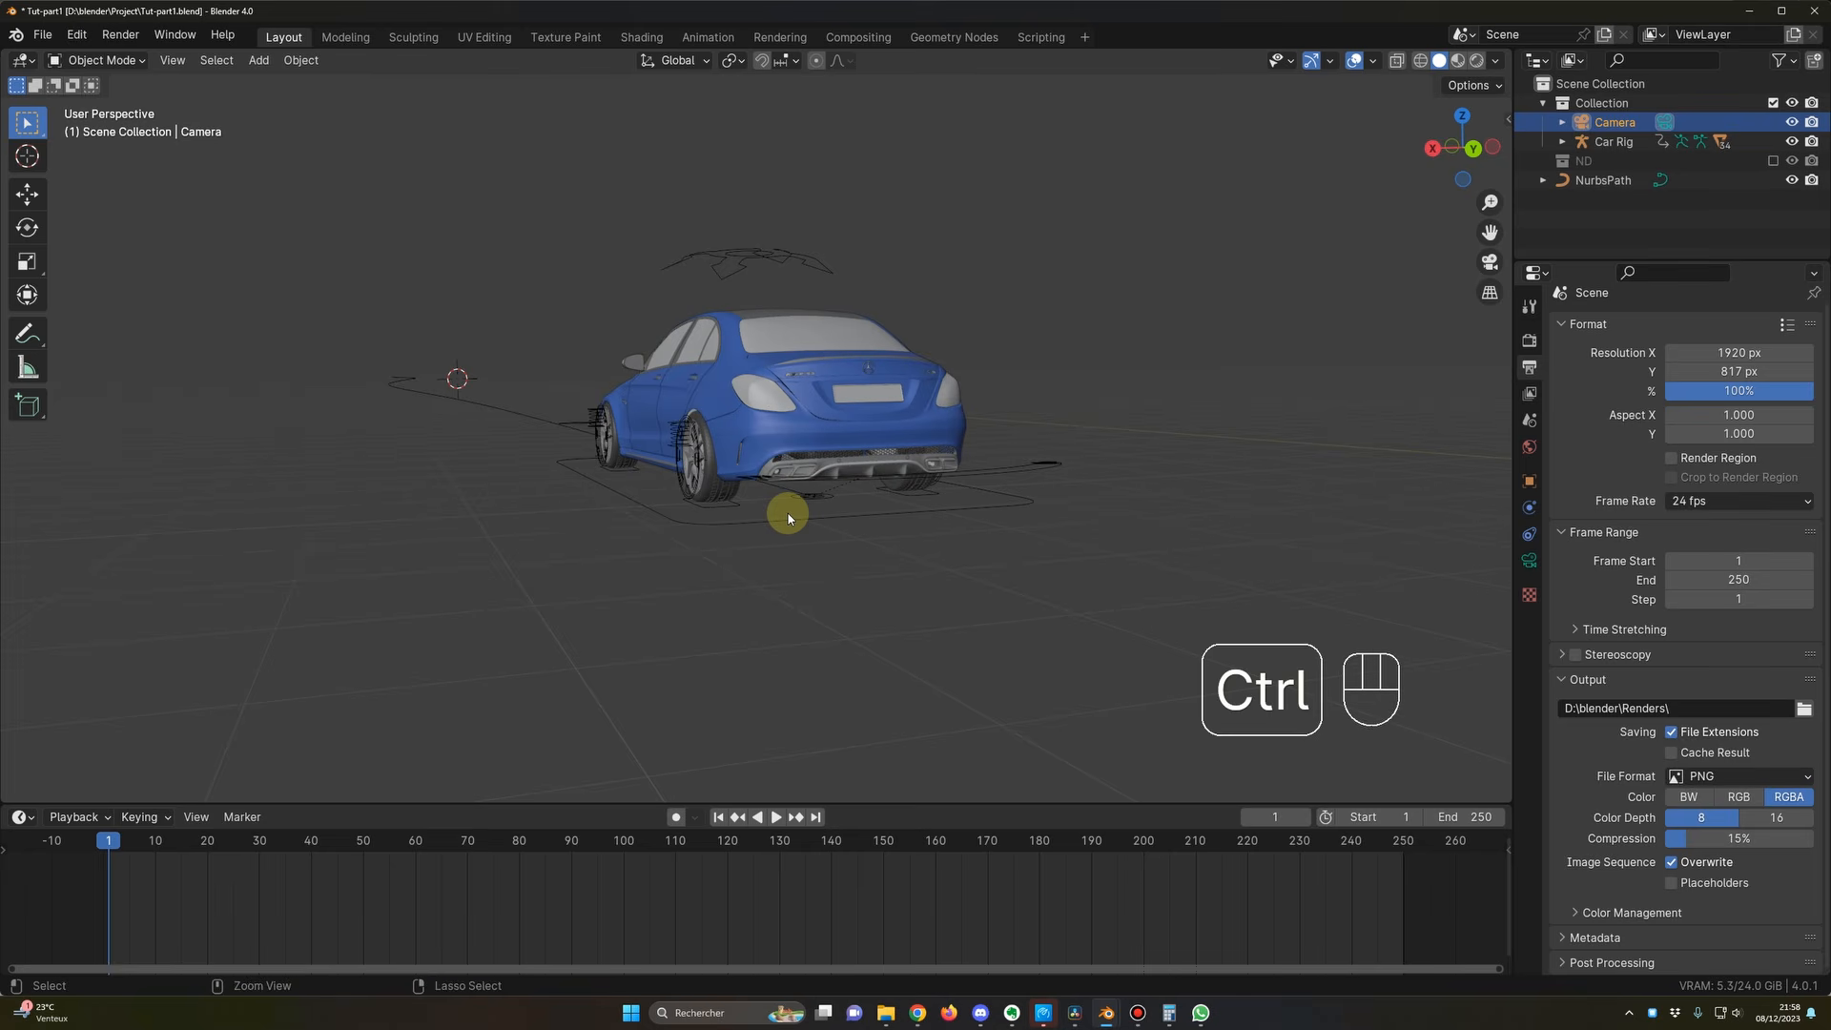
key(ctrl+alt+KP_0)
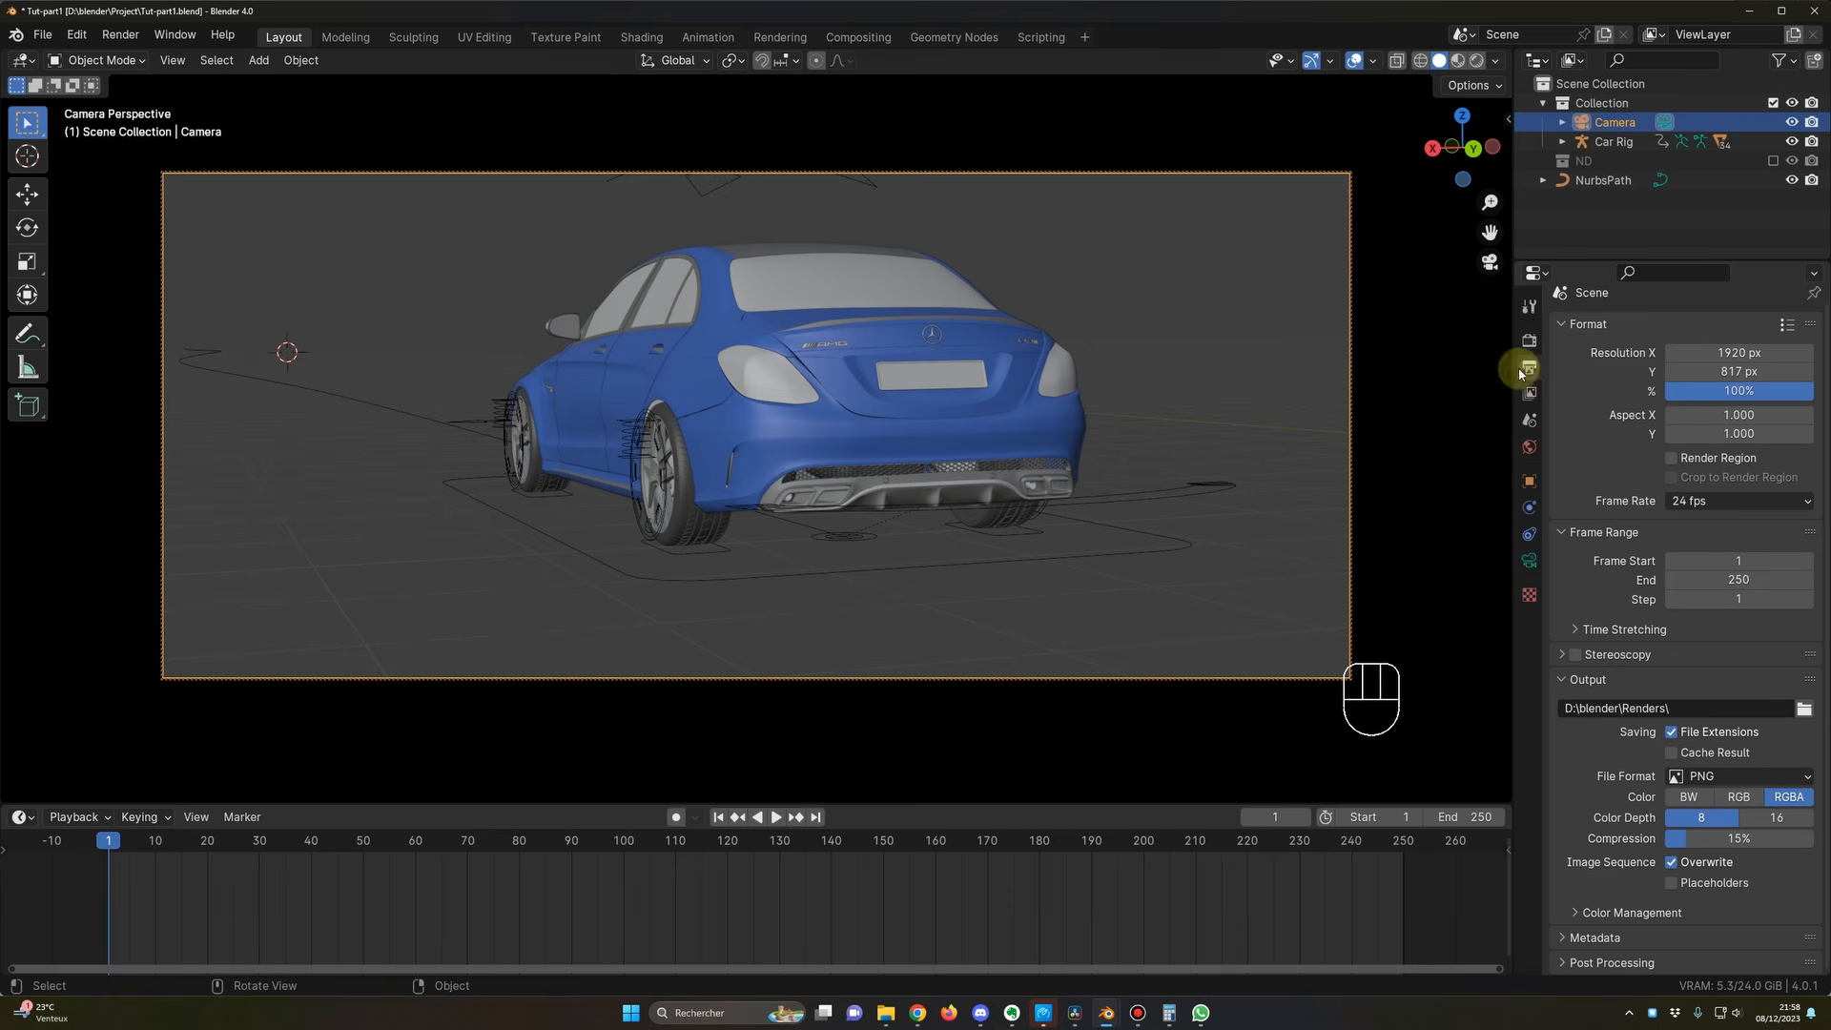
Step: Try a lower Passepartout opacity on the camera and restore it to 1
click(1609, 232)
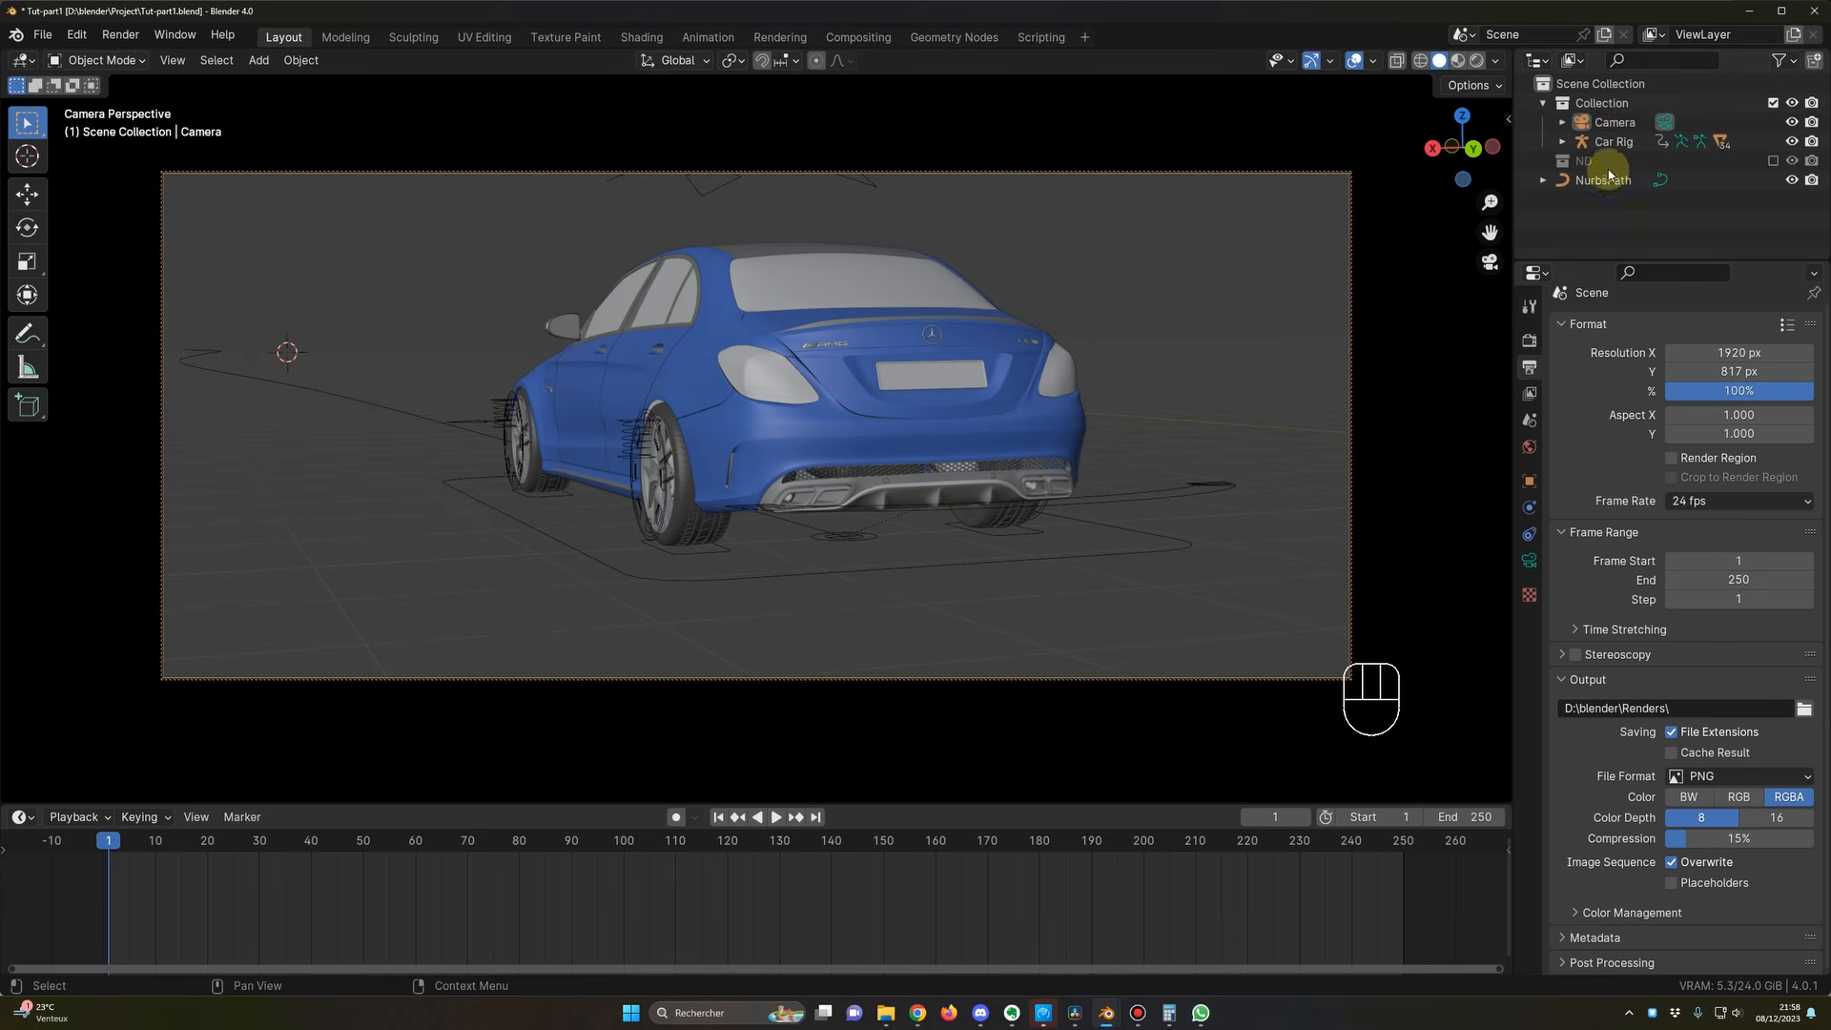
click(1612, 127)
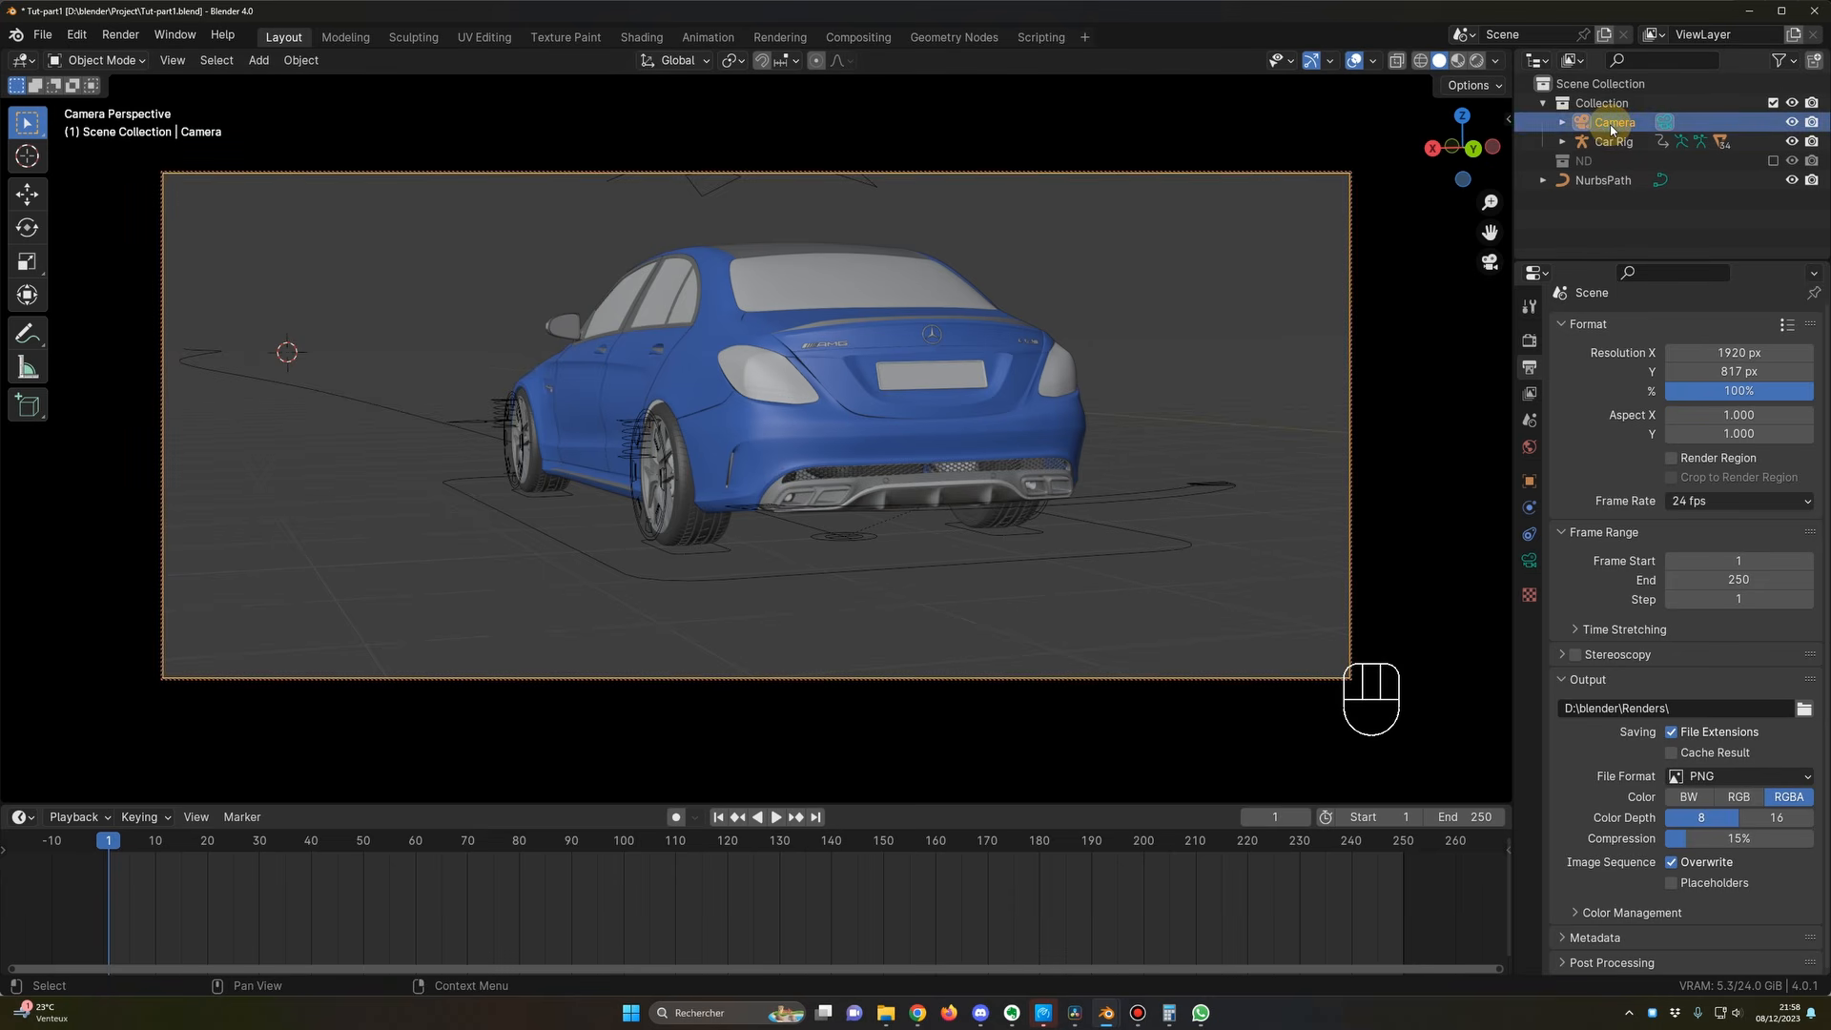
click(1530, 563)
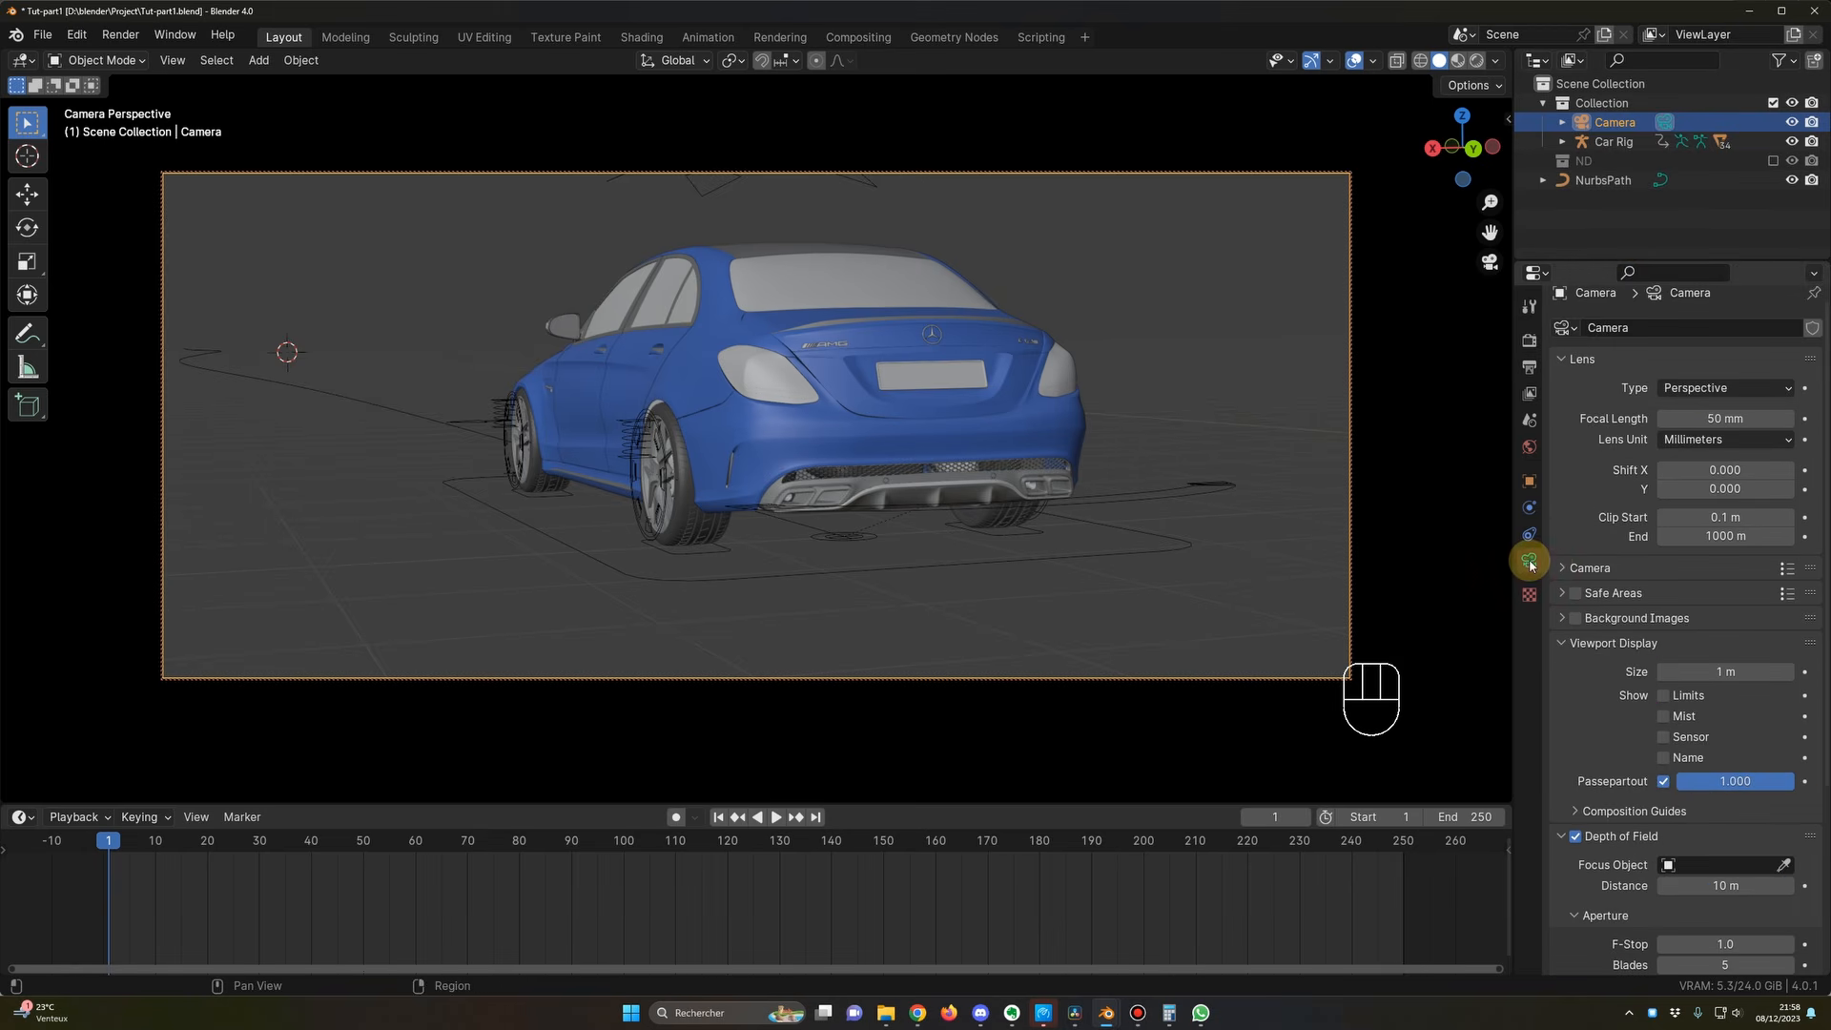
scroll(1593, 706, down, 2)
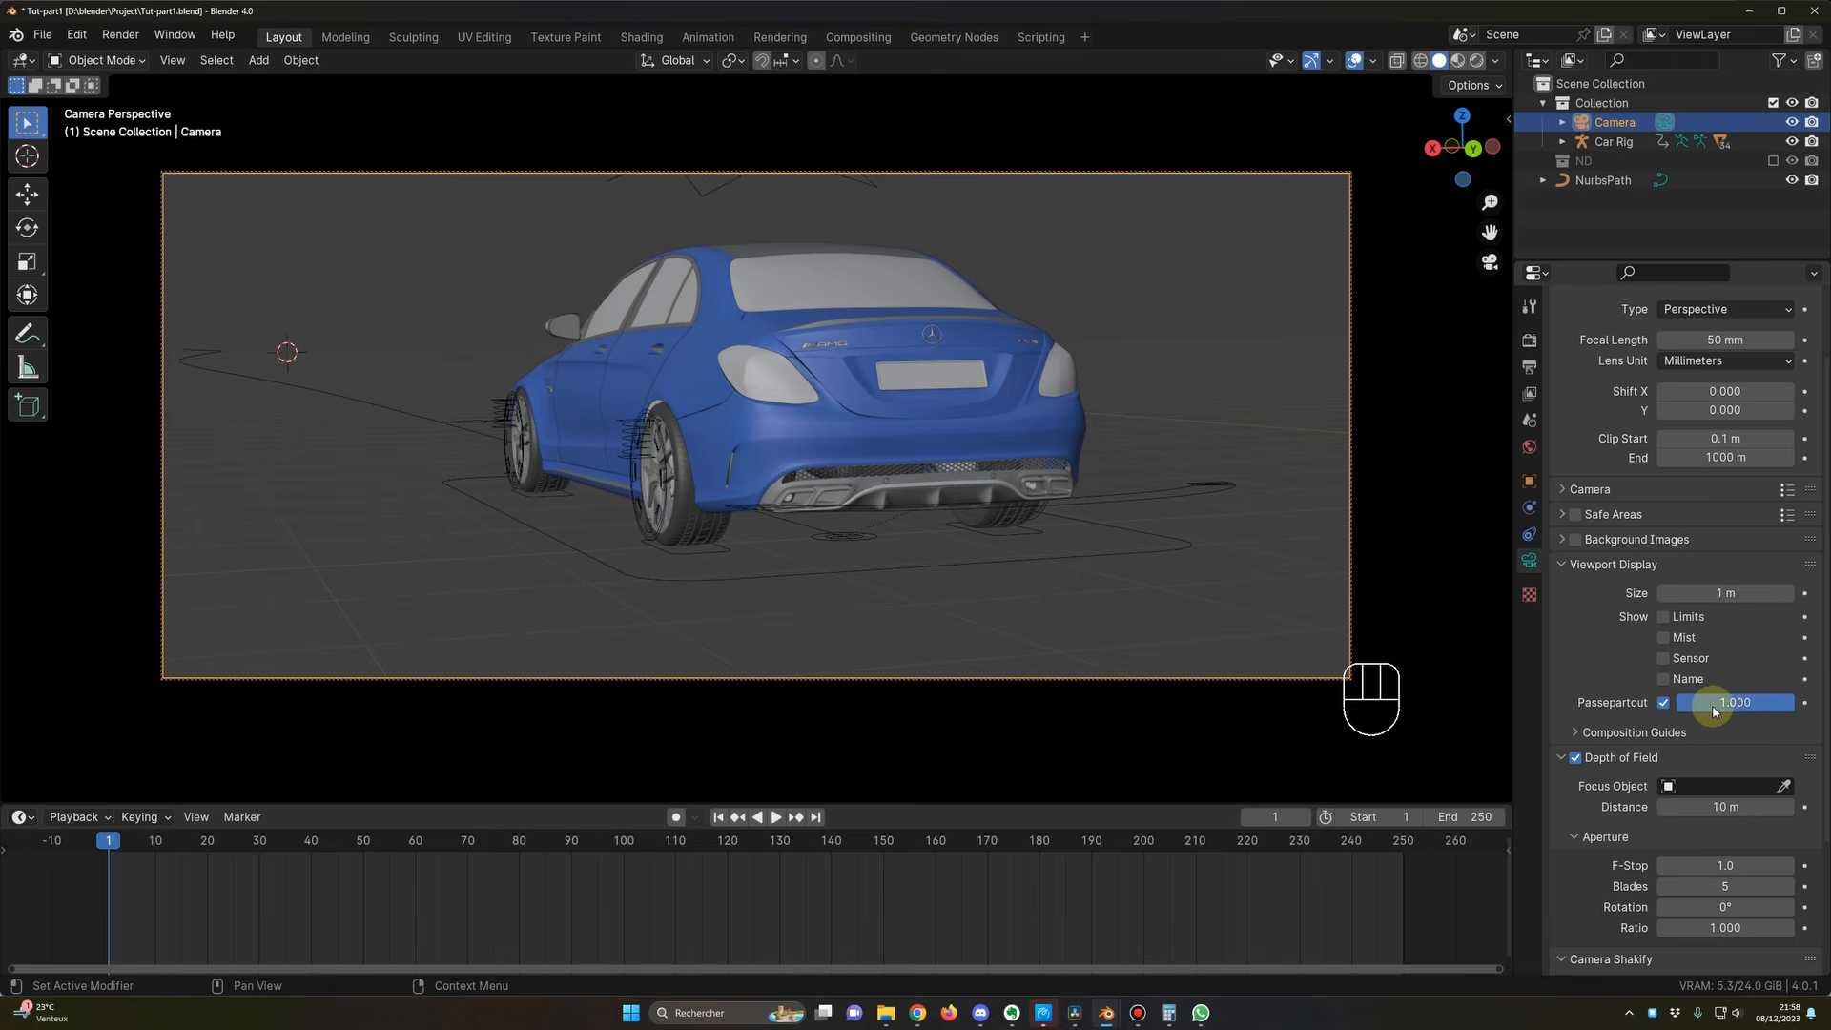
drag(1742, 708, 1631, 702)
click(1749, 703)
text(1)
key(Return)
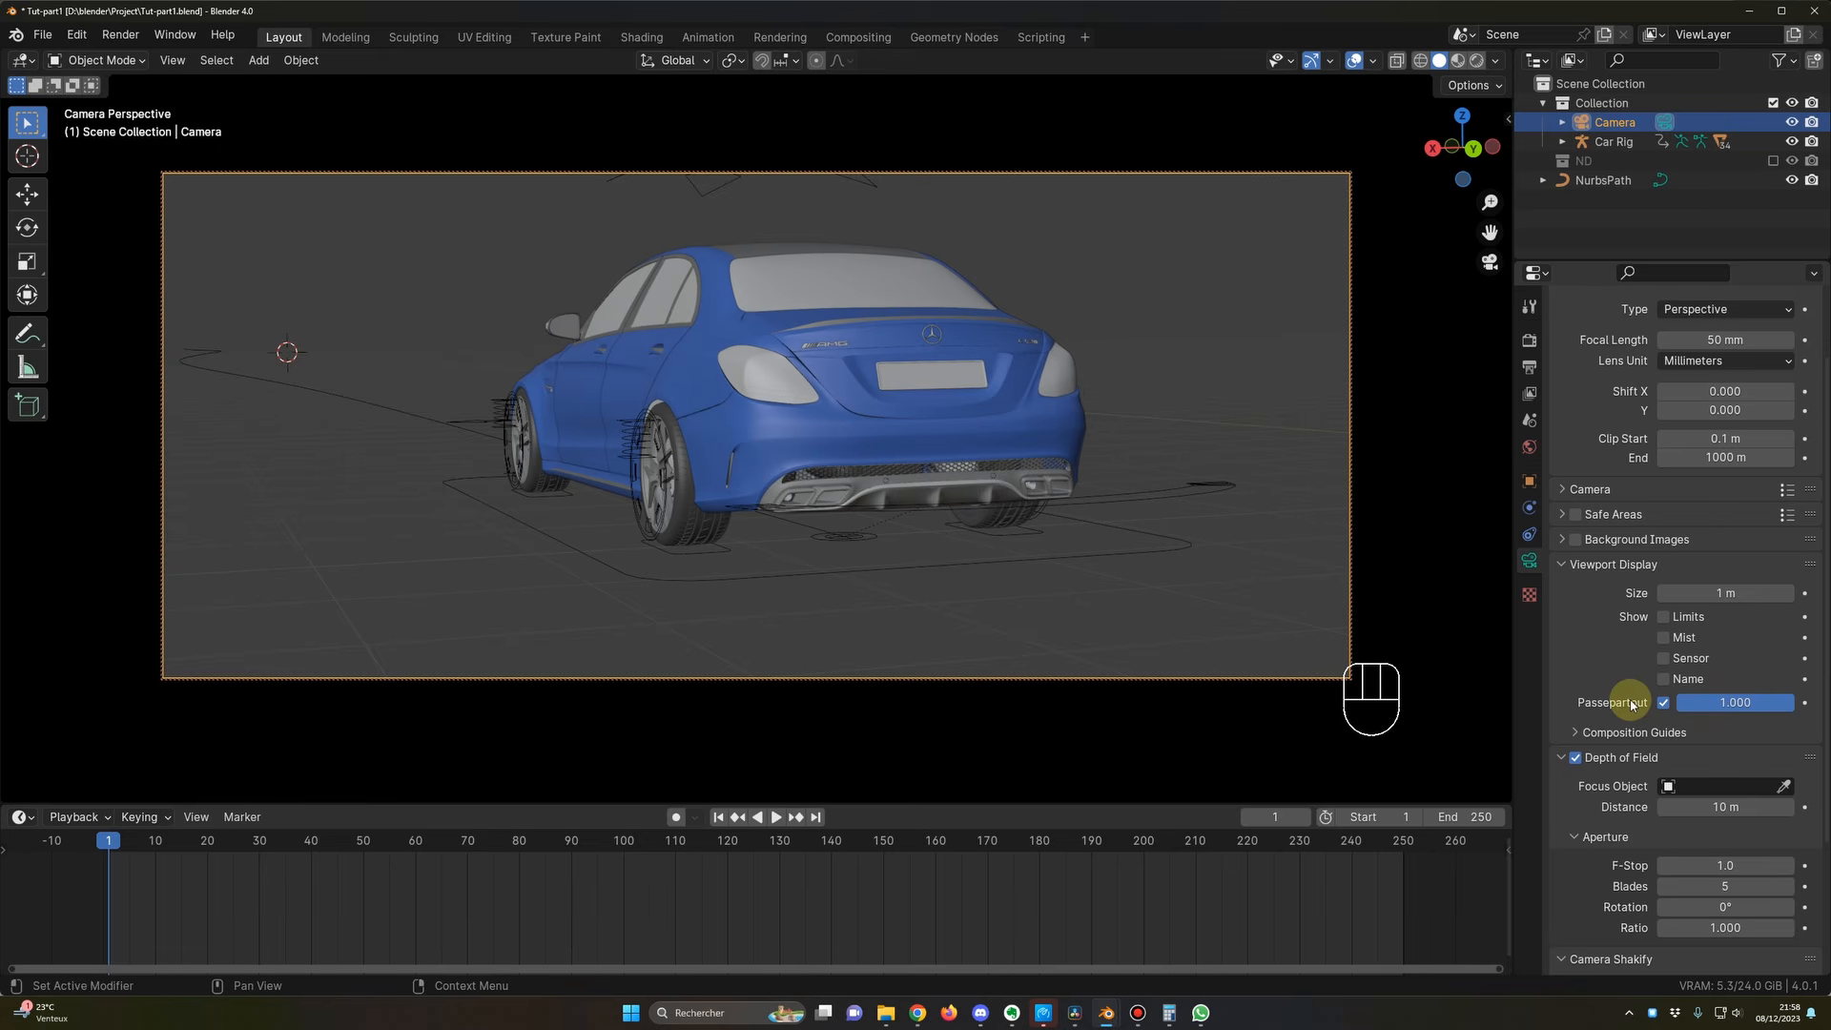
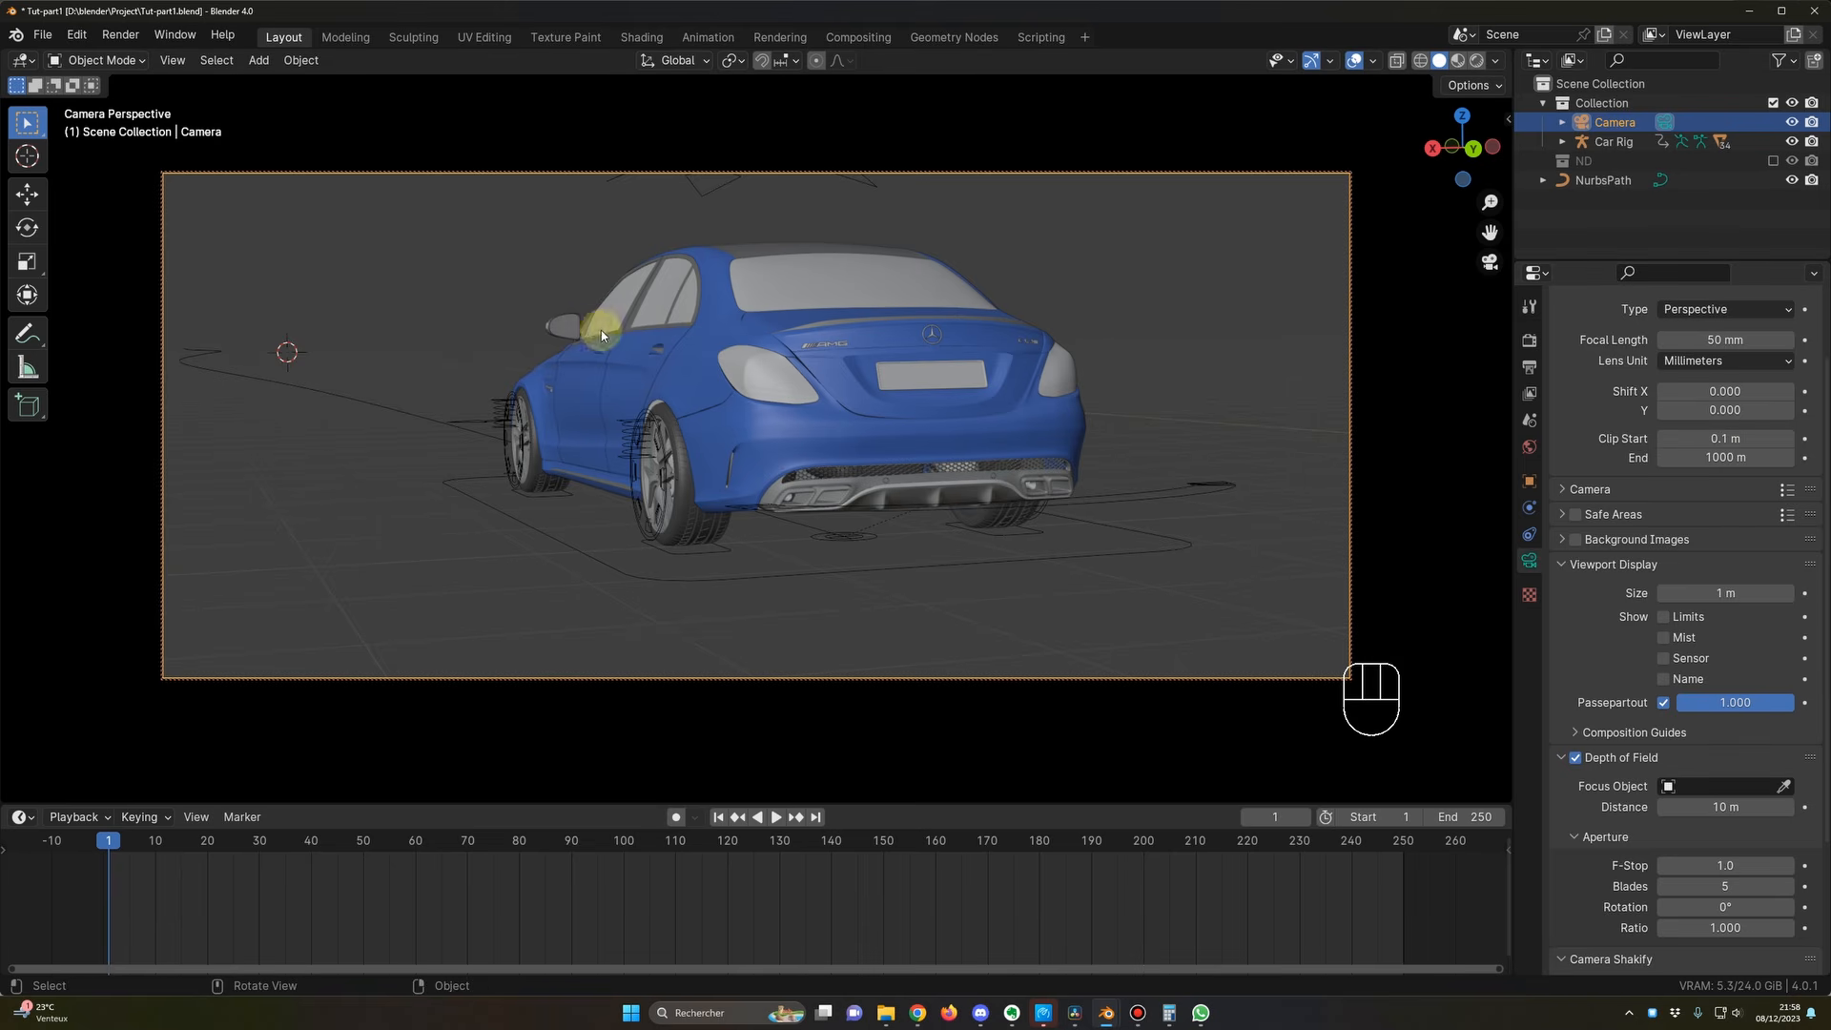
Step: Lock the camera to the view from camera perspective and orbit it slightly around the rear of the car
click(1531, 372)
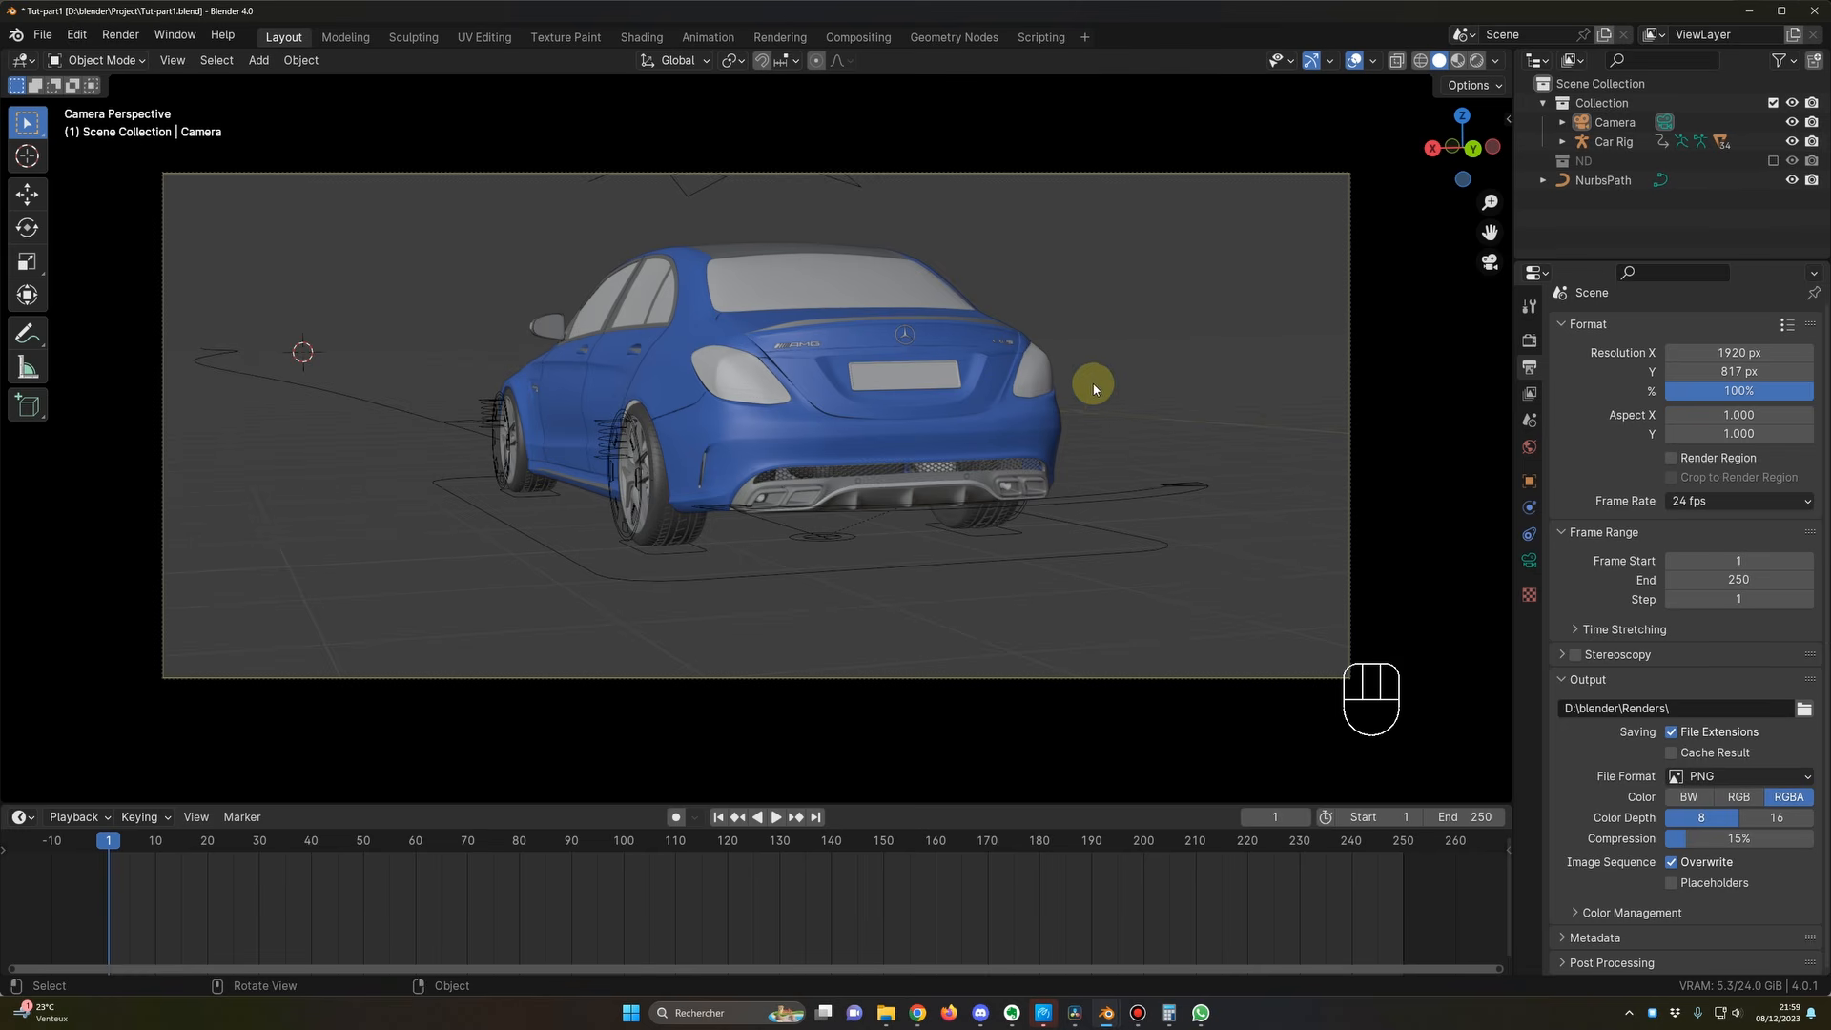
middle_drag(1095, 381, 1090, 381)
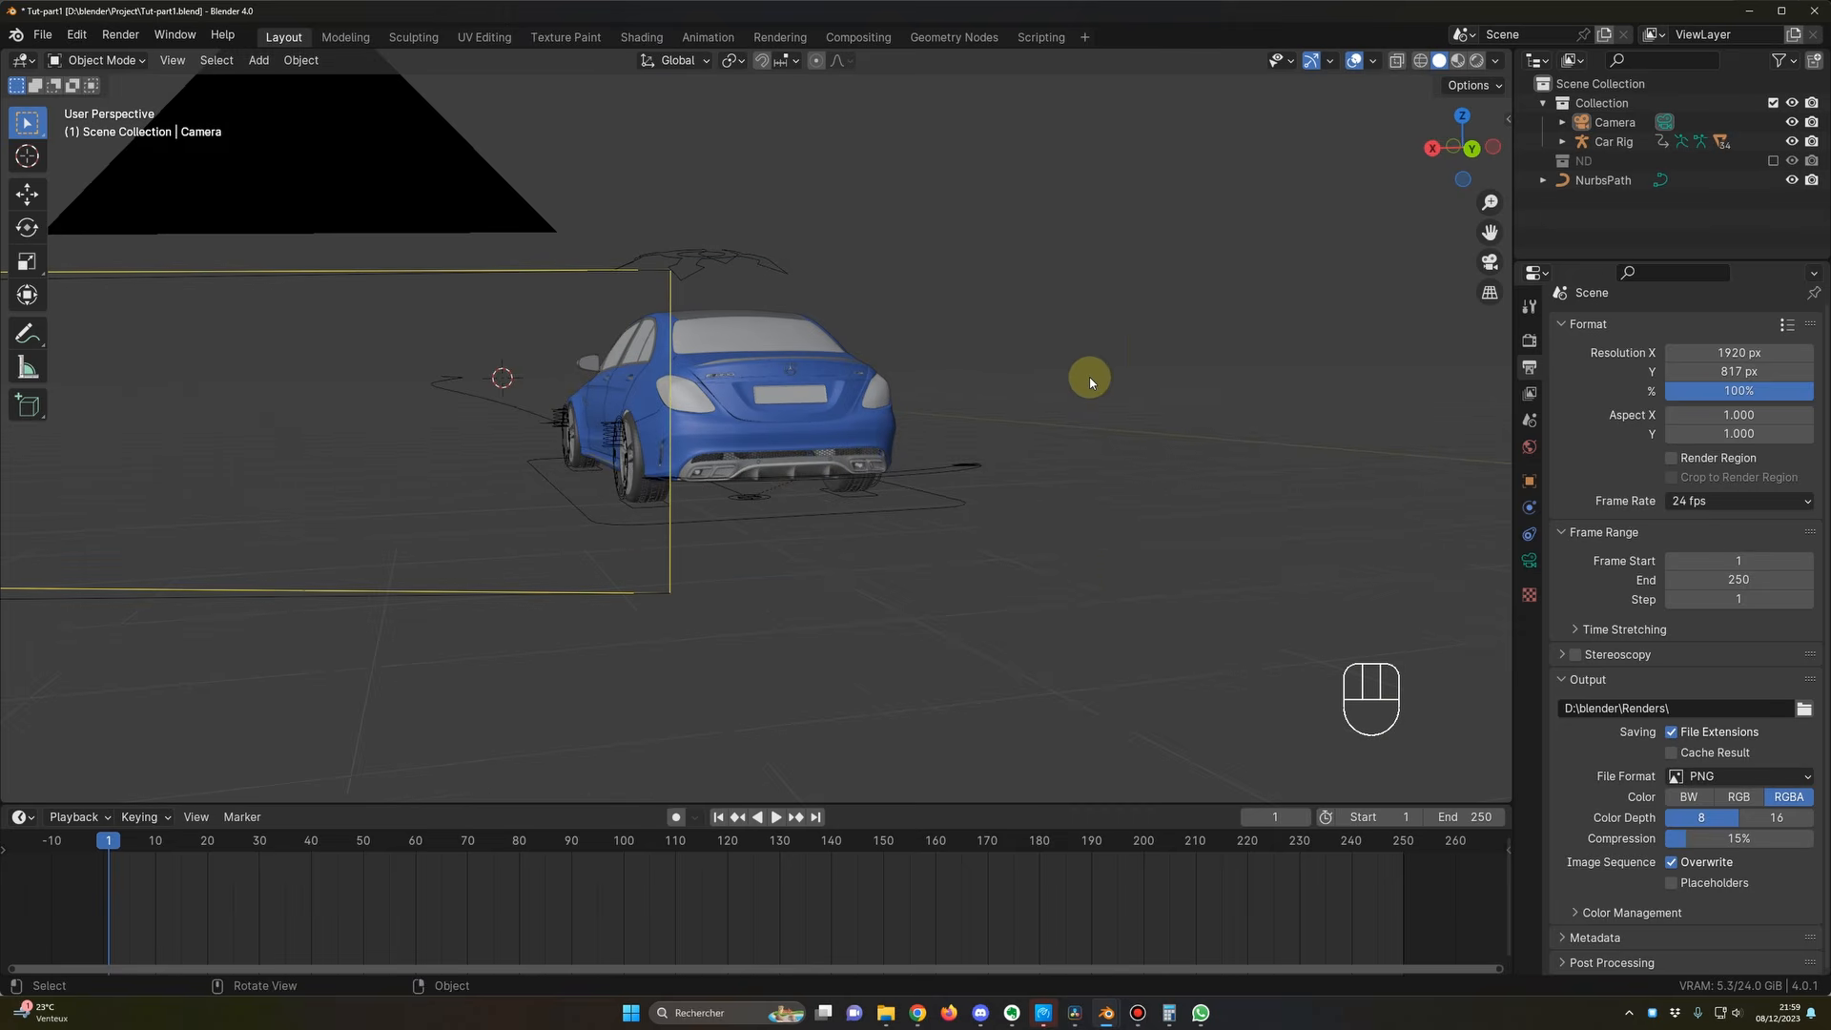
key(KP_0)
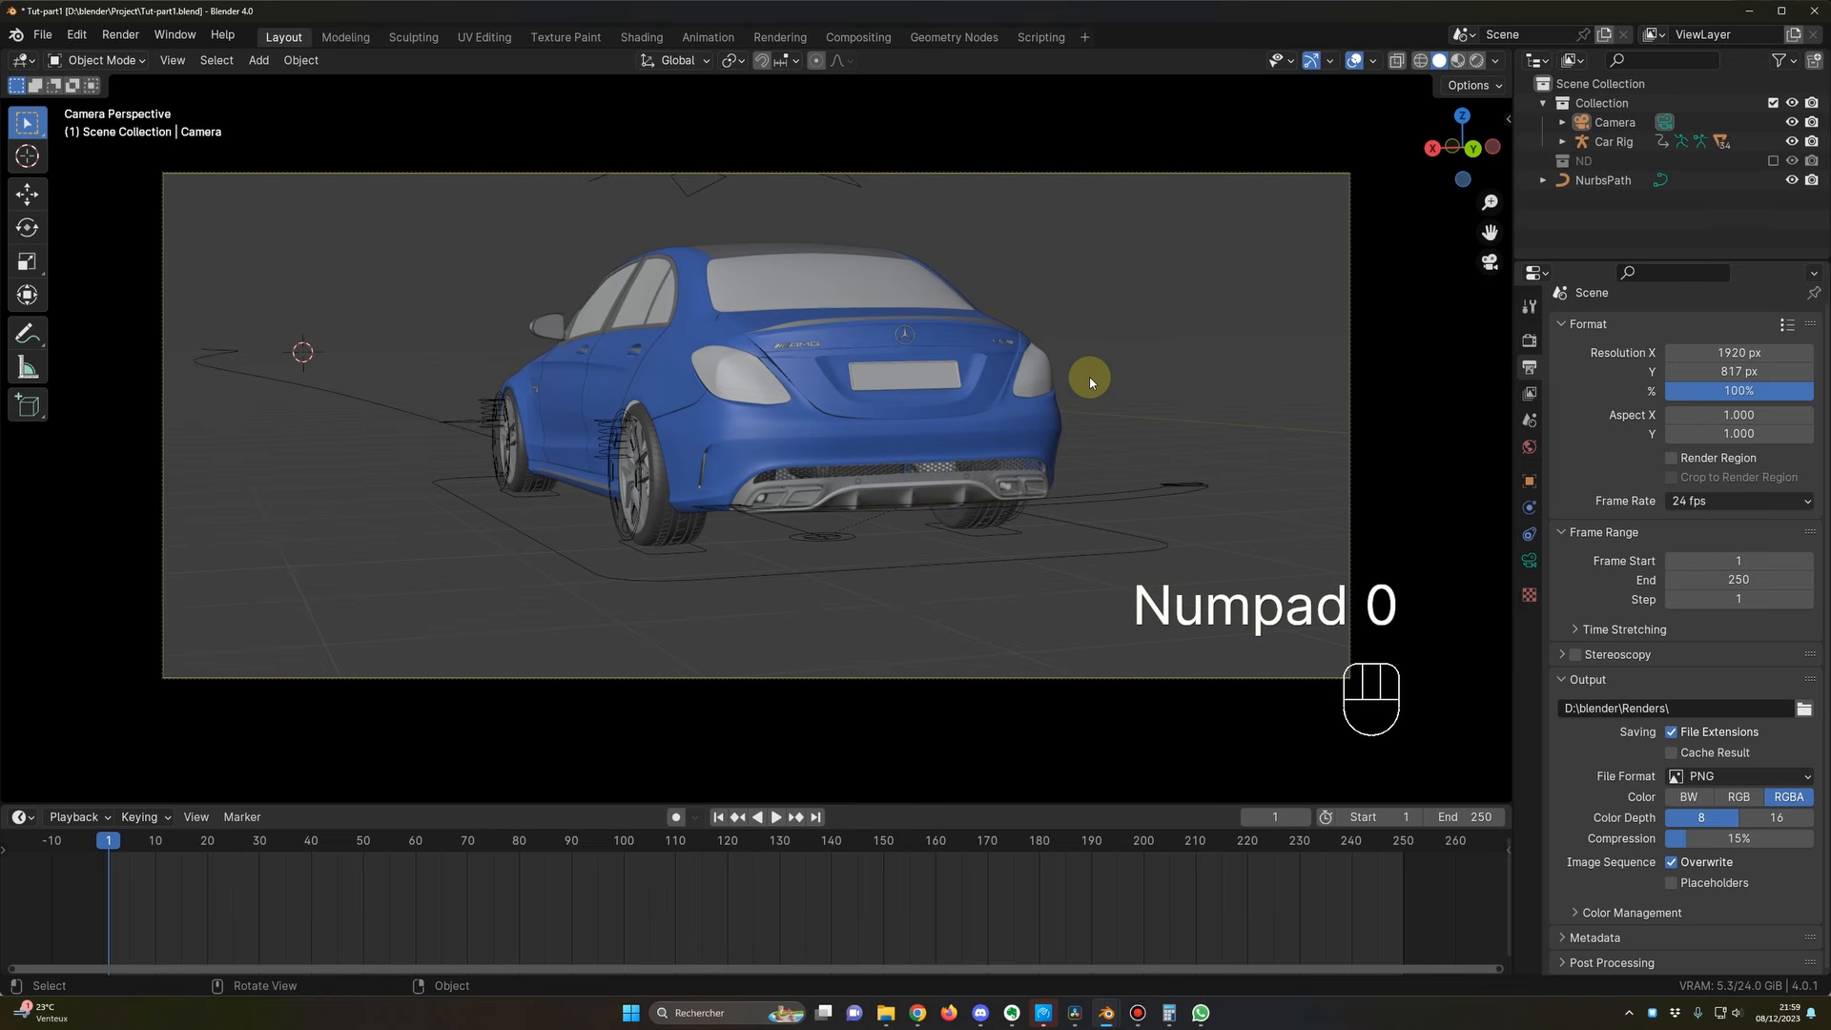
key(n)
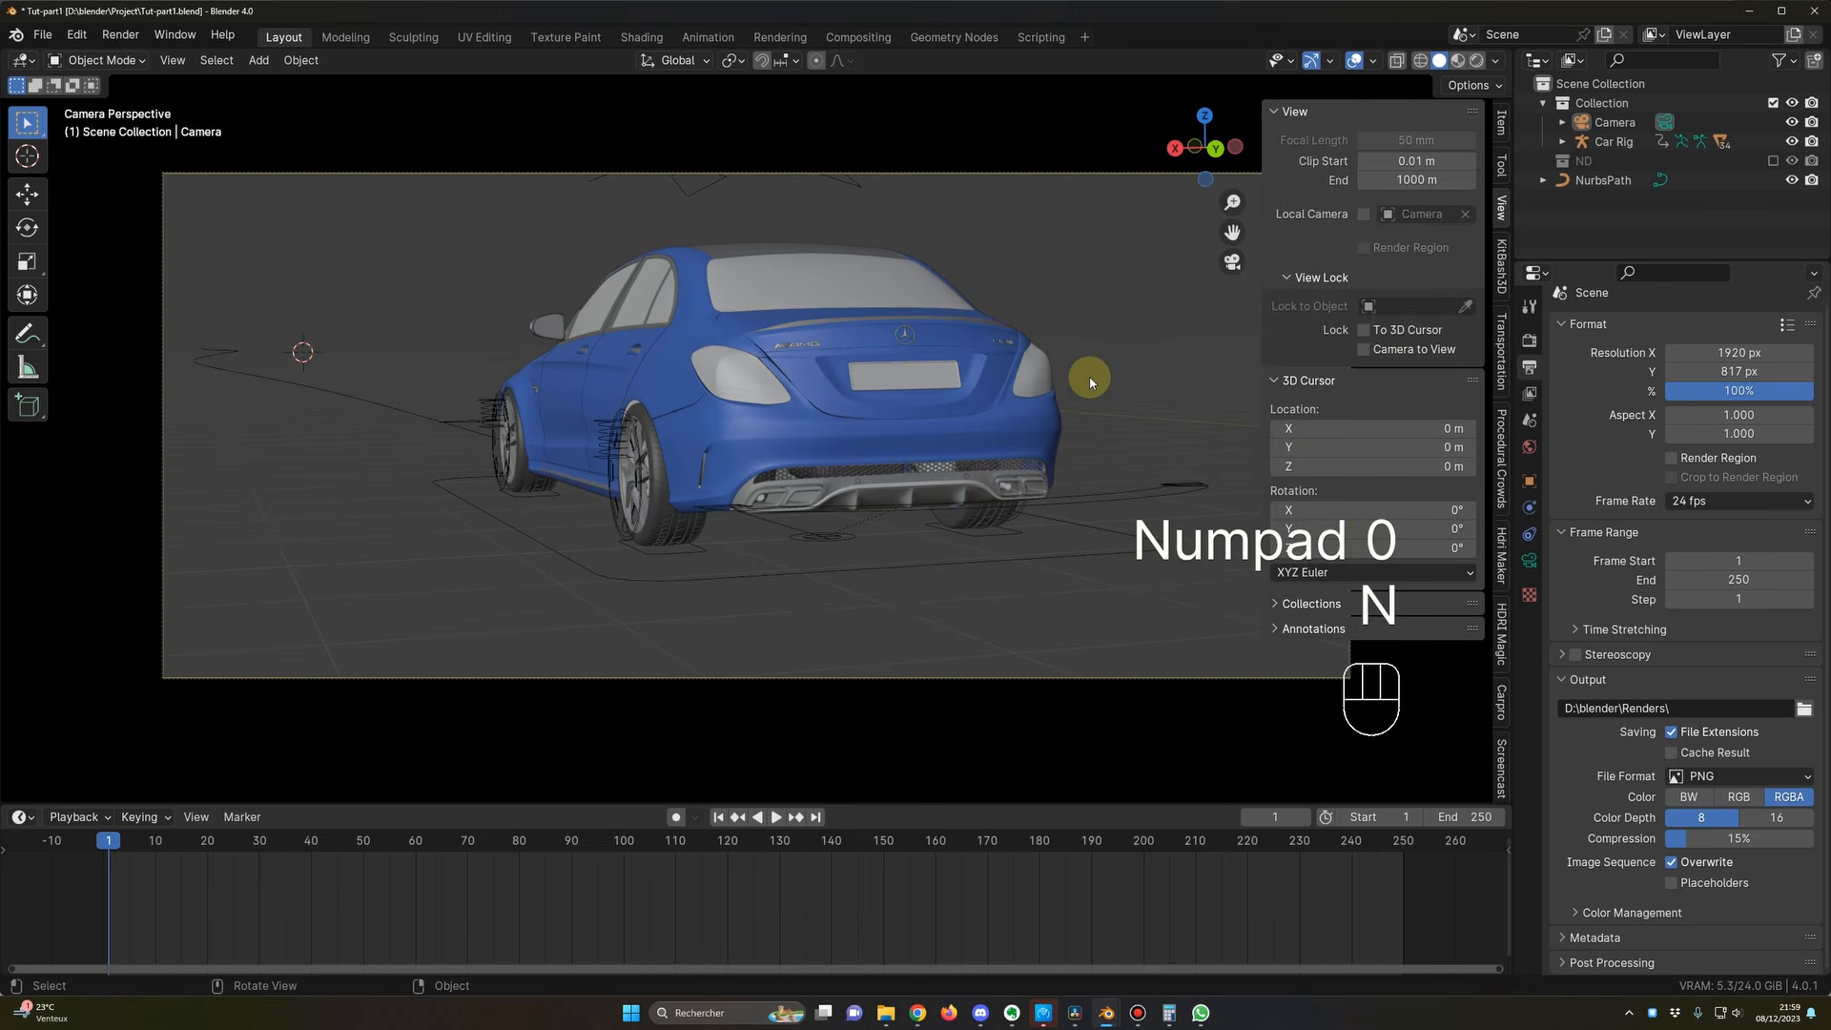
click(1365, 350)
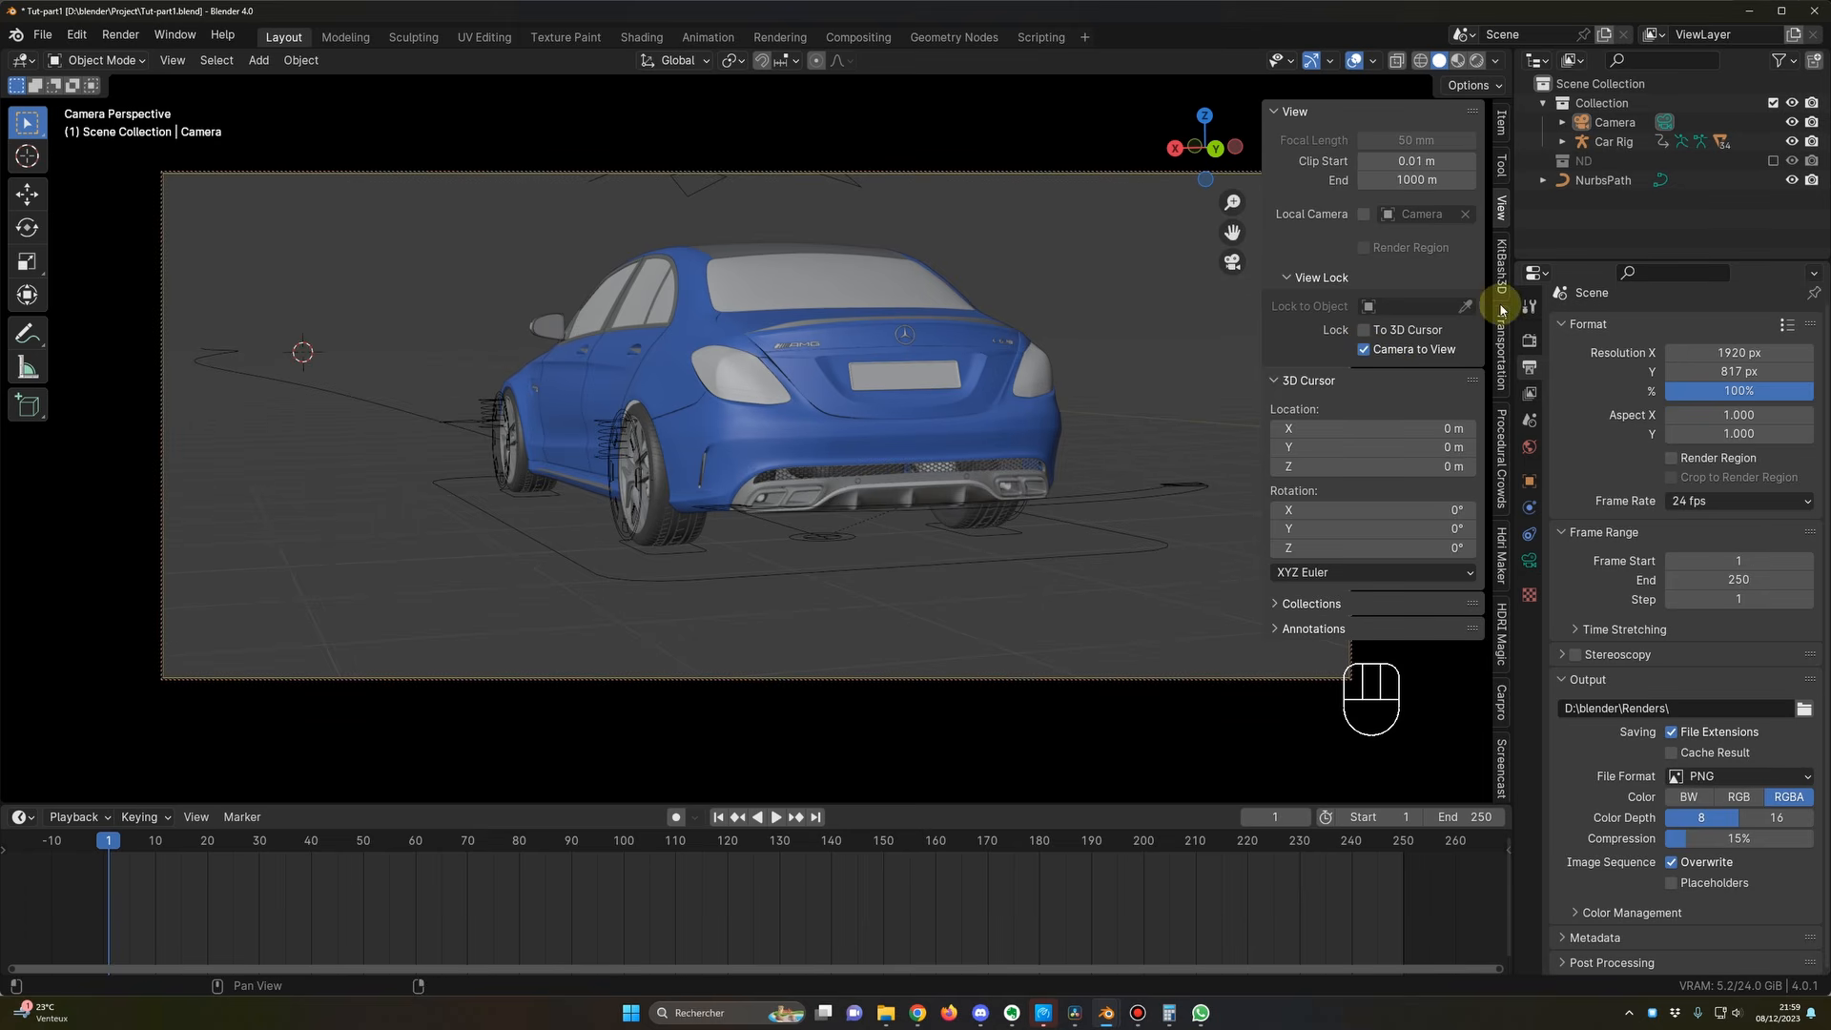
middle_drag(1002, 459, 947, 462)
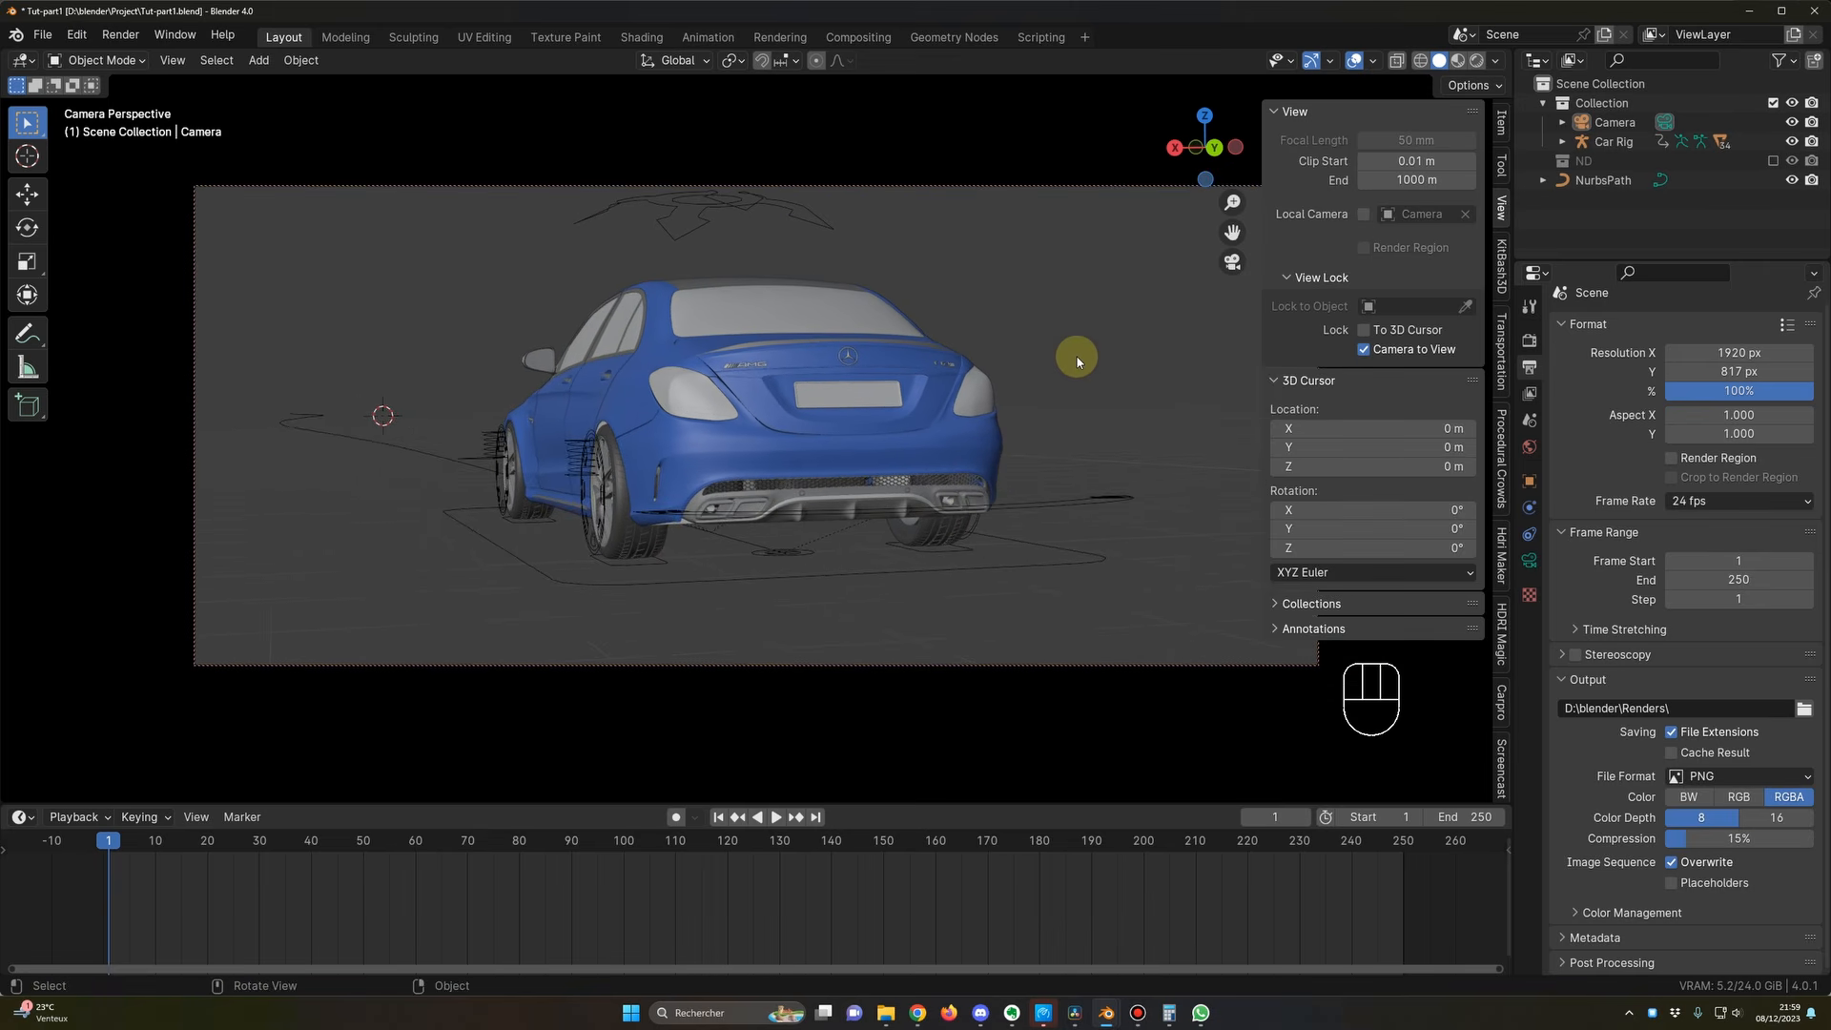
Step: Turn the Camera to View lock off, enlarge the camera frame in the viewport, and turn the lock back on
click(1366, 351)
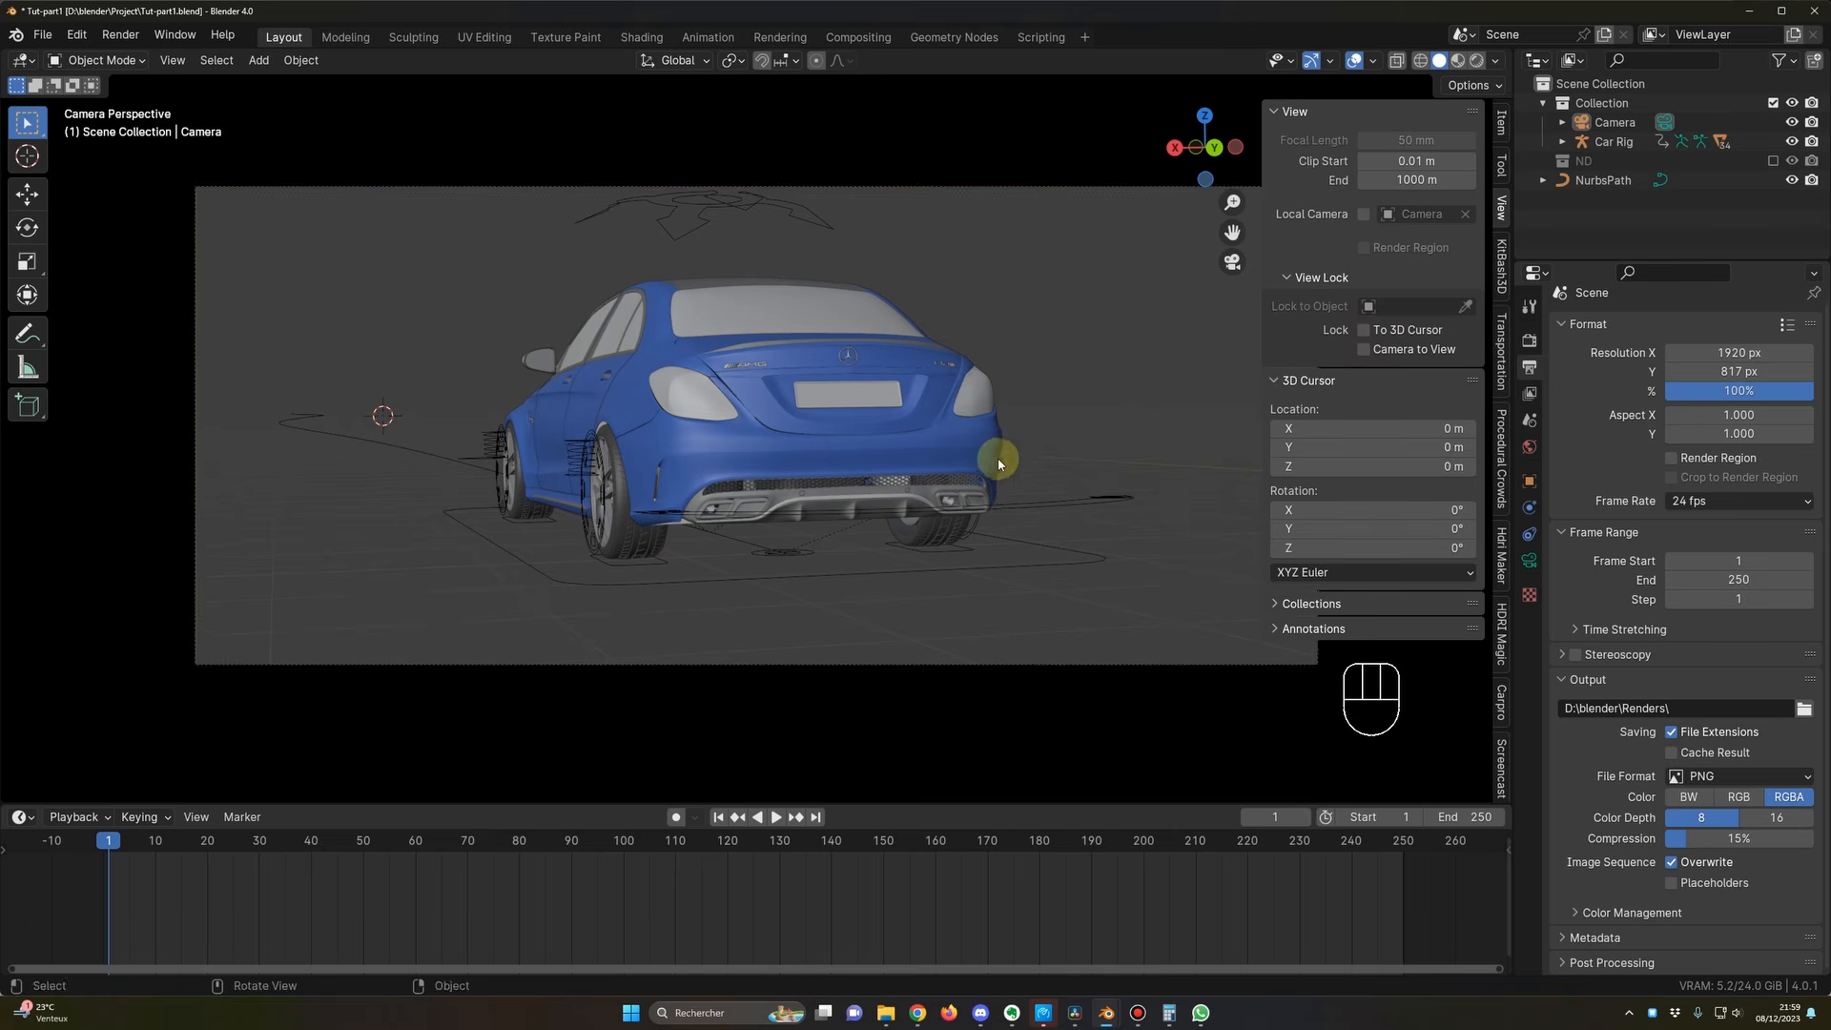
ctrl+middle_drag(985, 458, 994, 456)
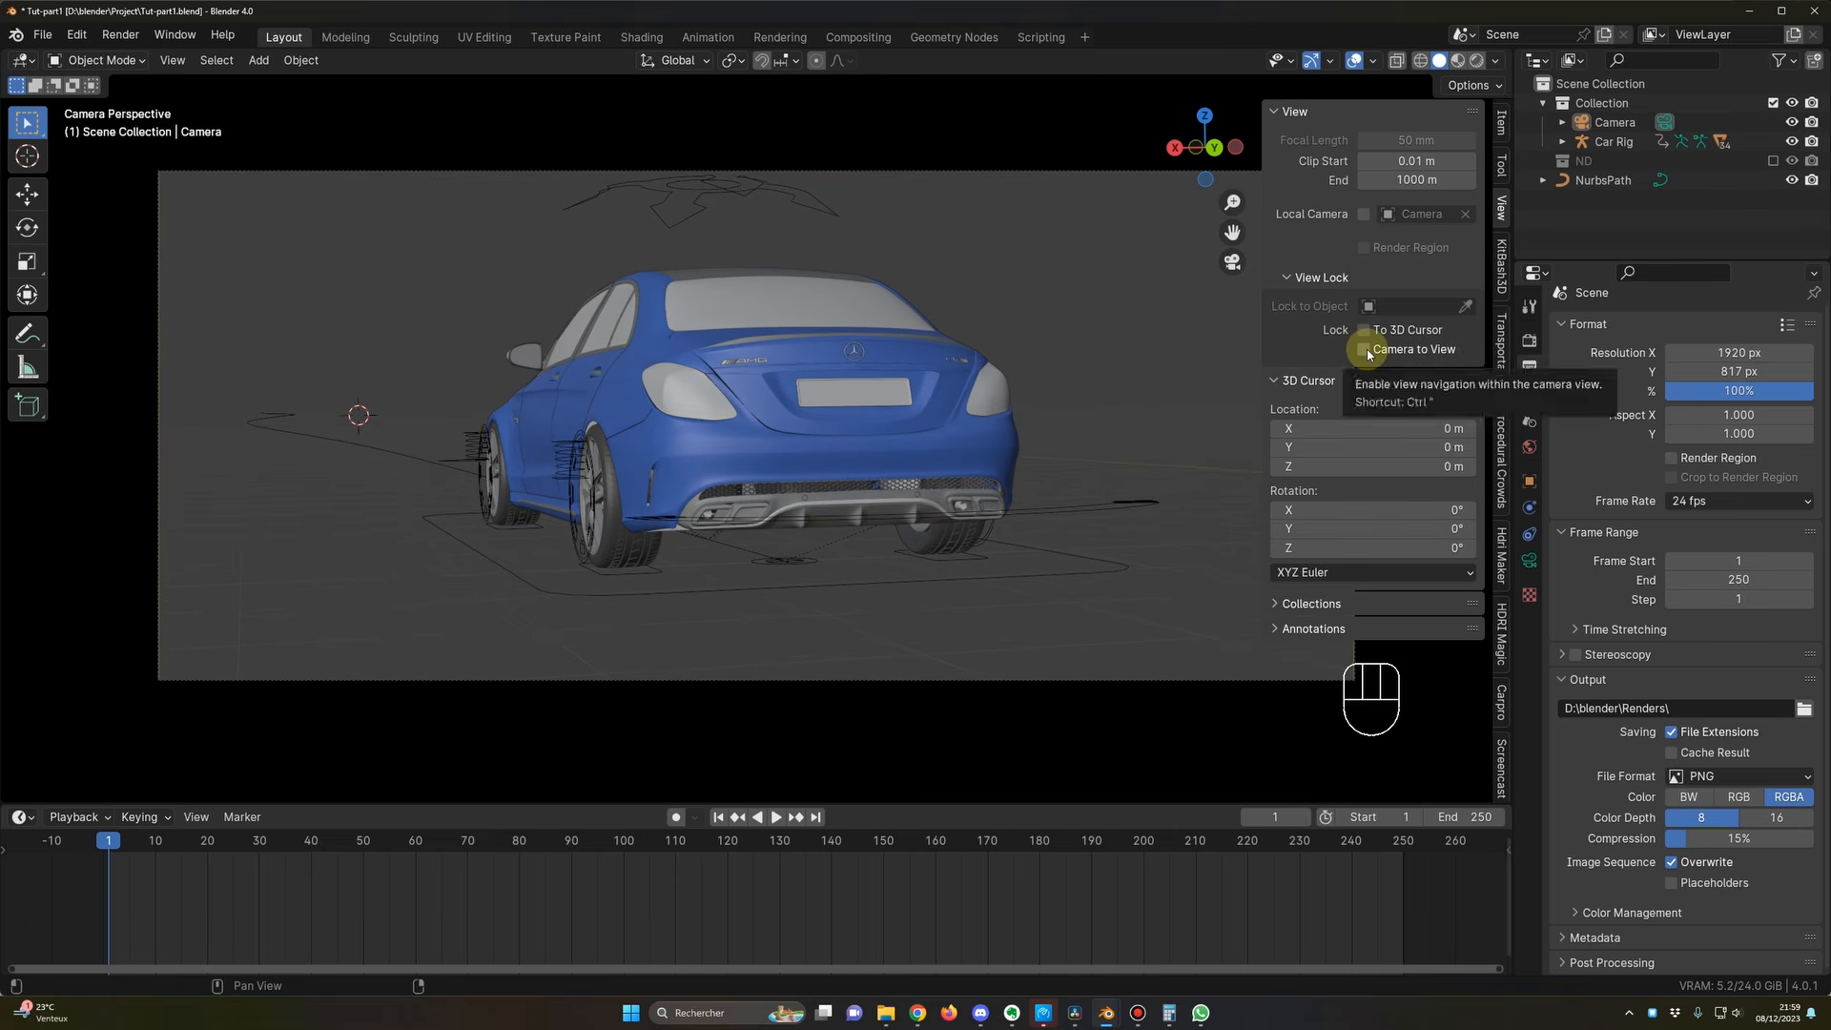
click(1366, 351)
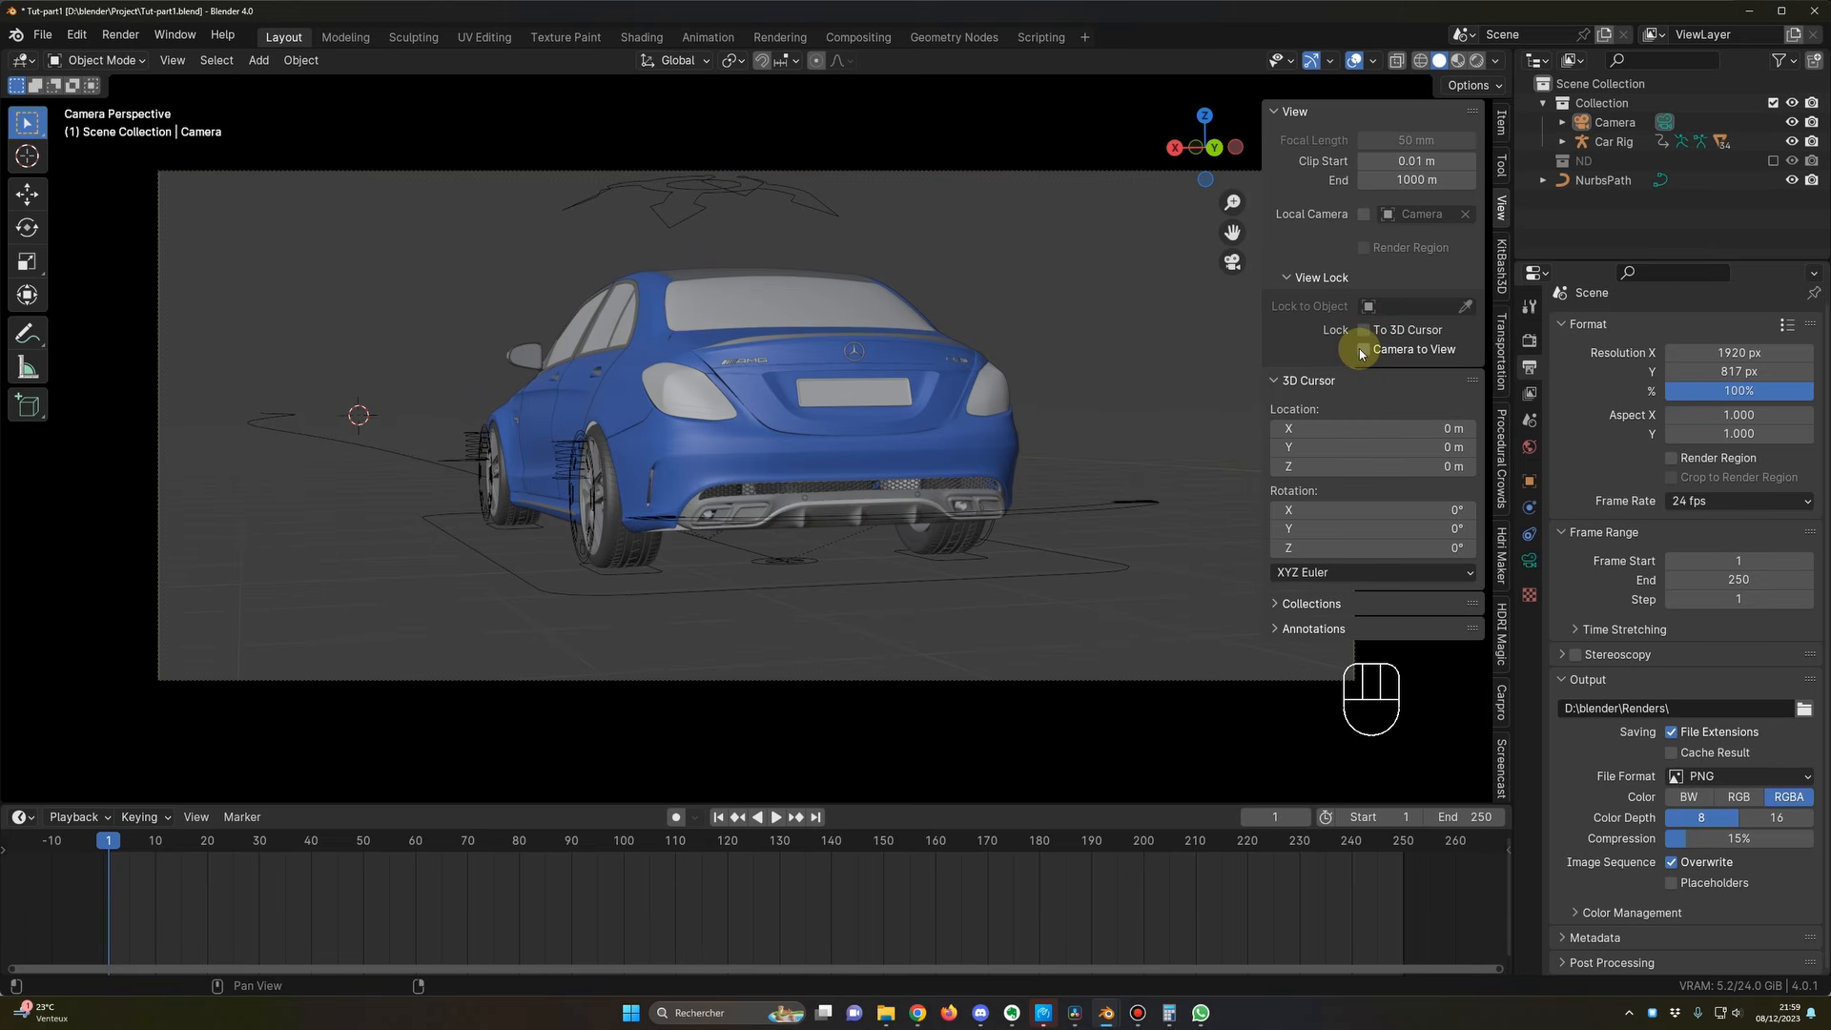
click(1365, 351)
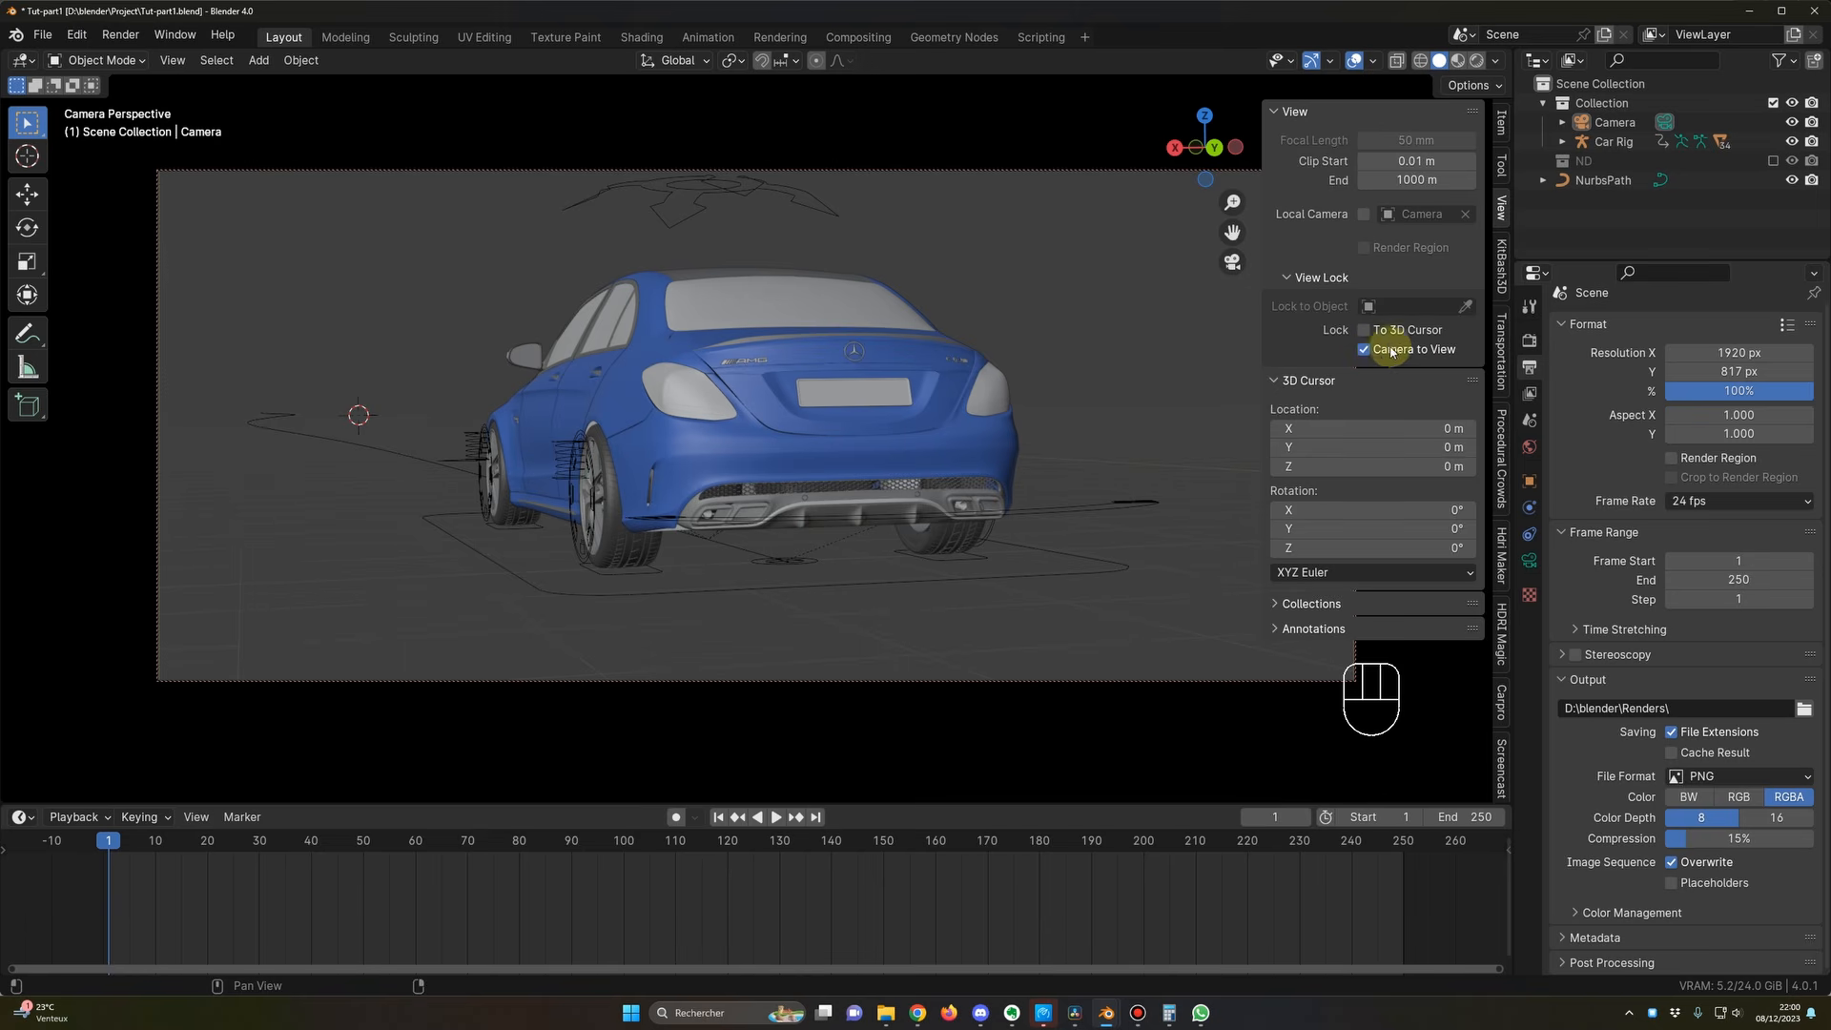
Step: Remove the shortcut of the Camera to View lock, reassign it to Ctrl+", and test it, leaving the lock enabled
right_click(1403, 353)
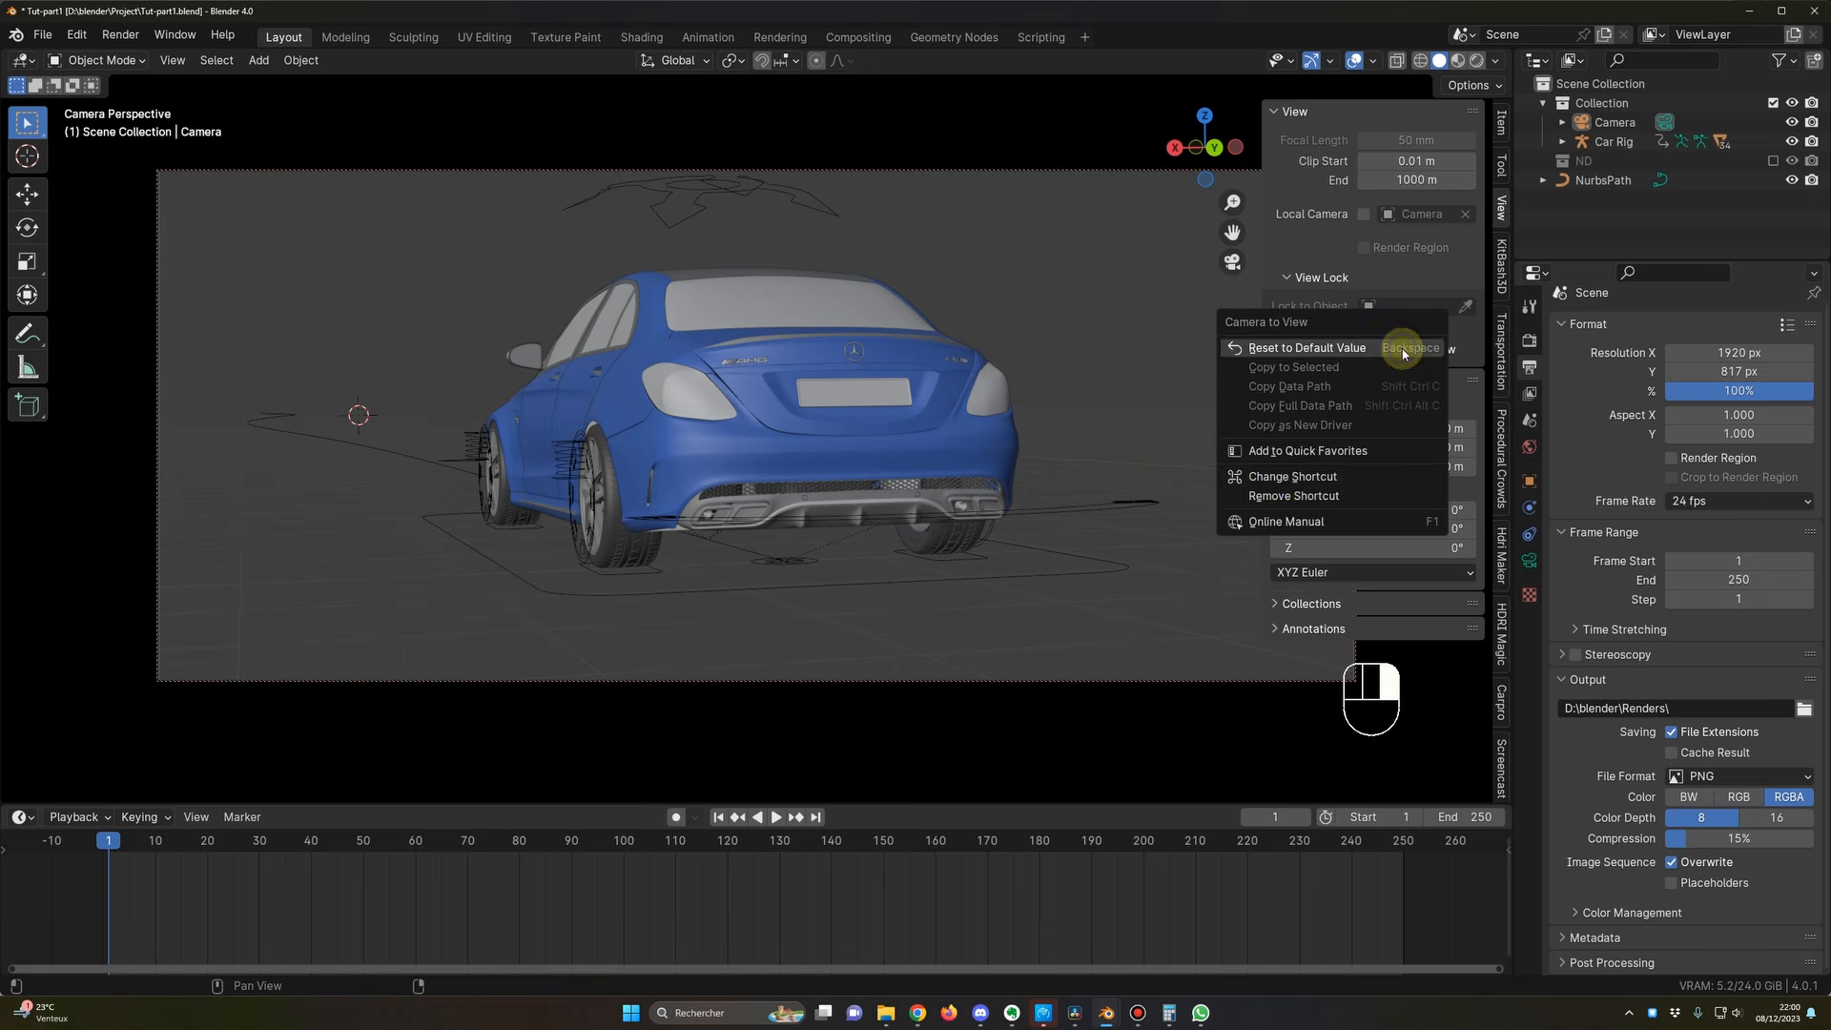
click(1290, 498)
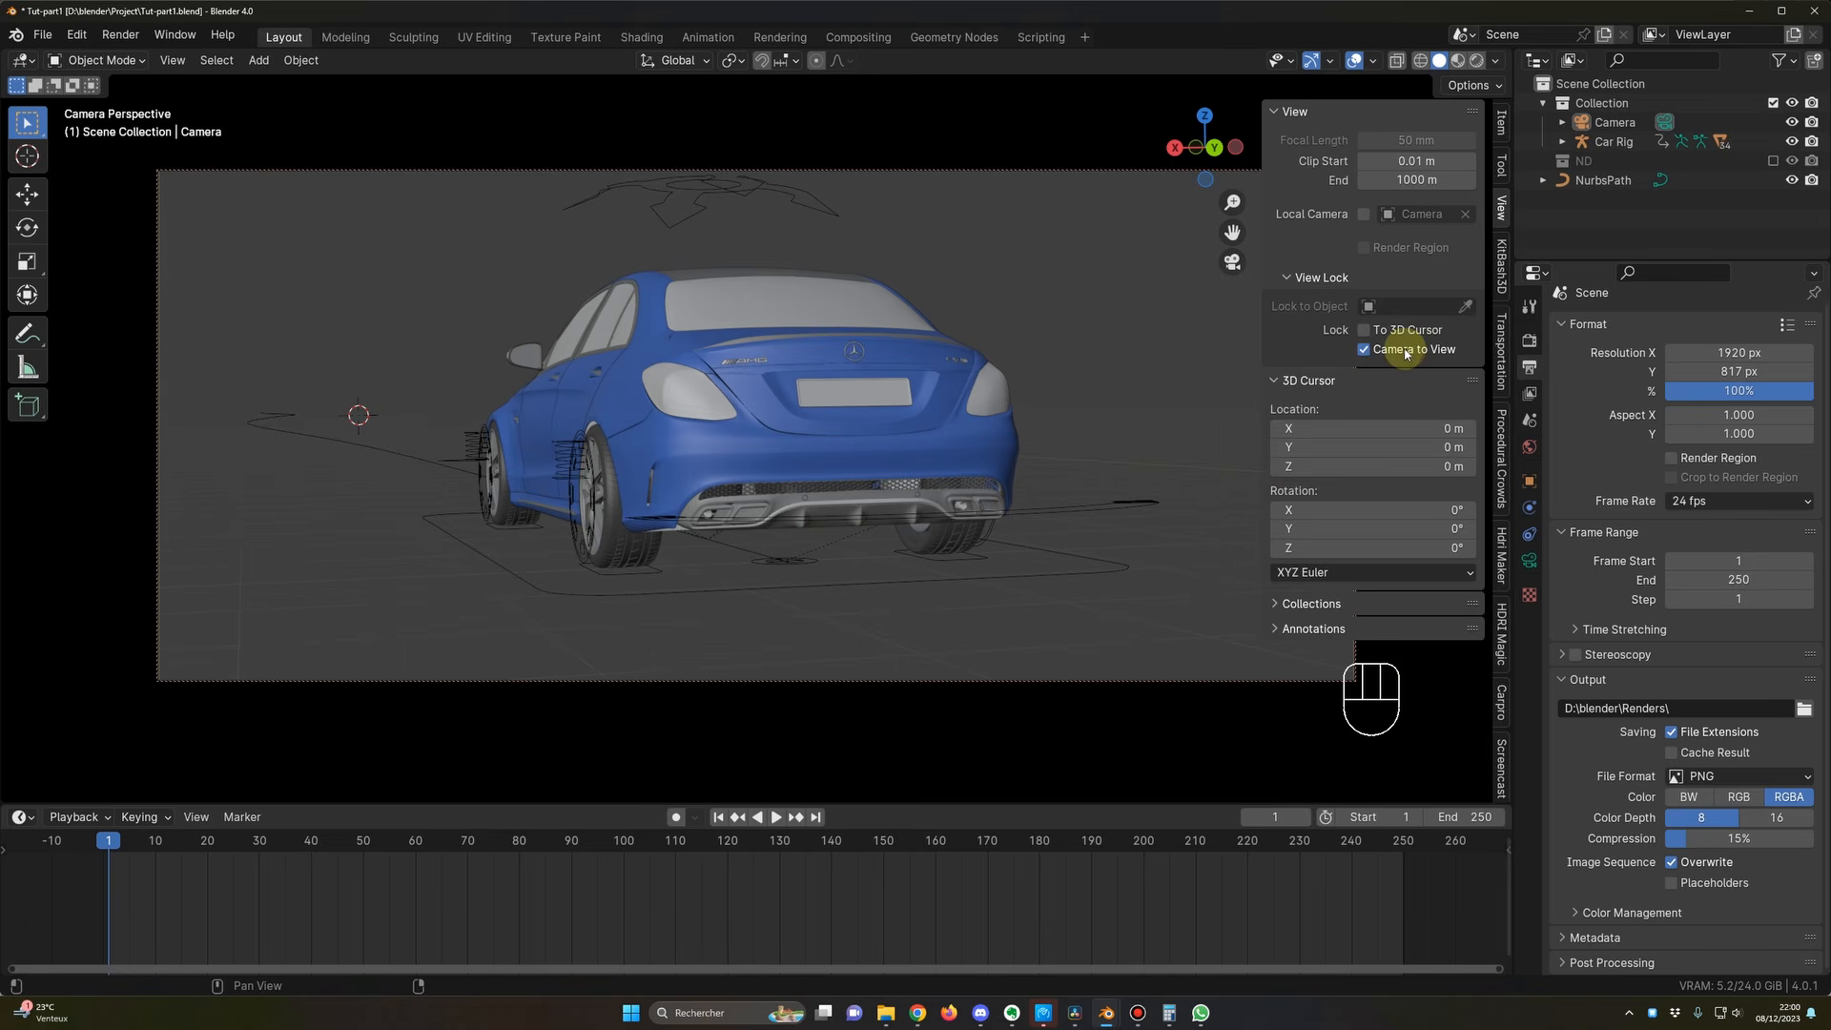
right_click(1398, 353)
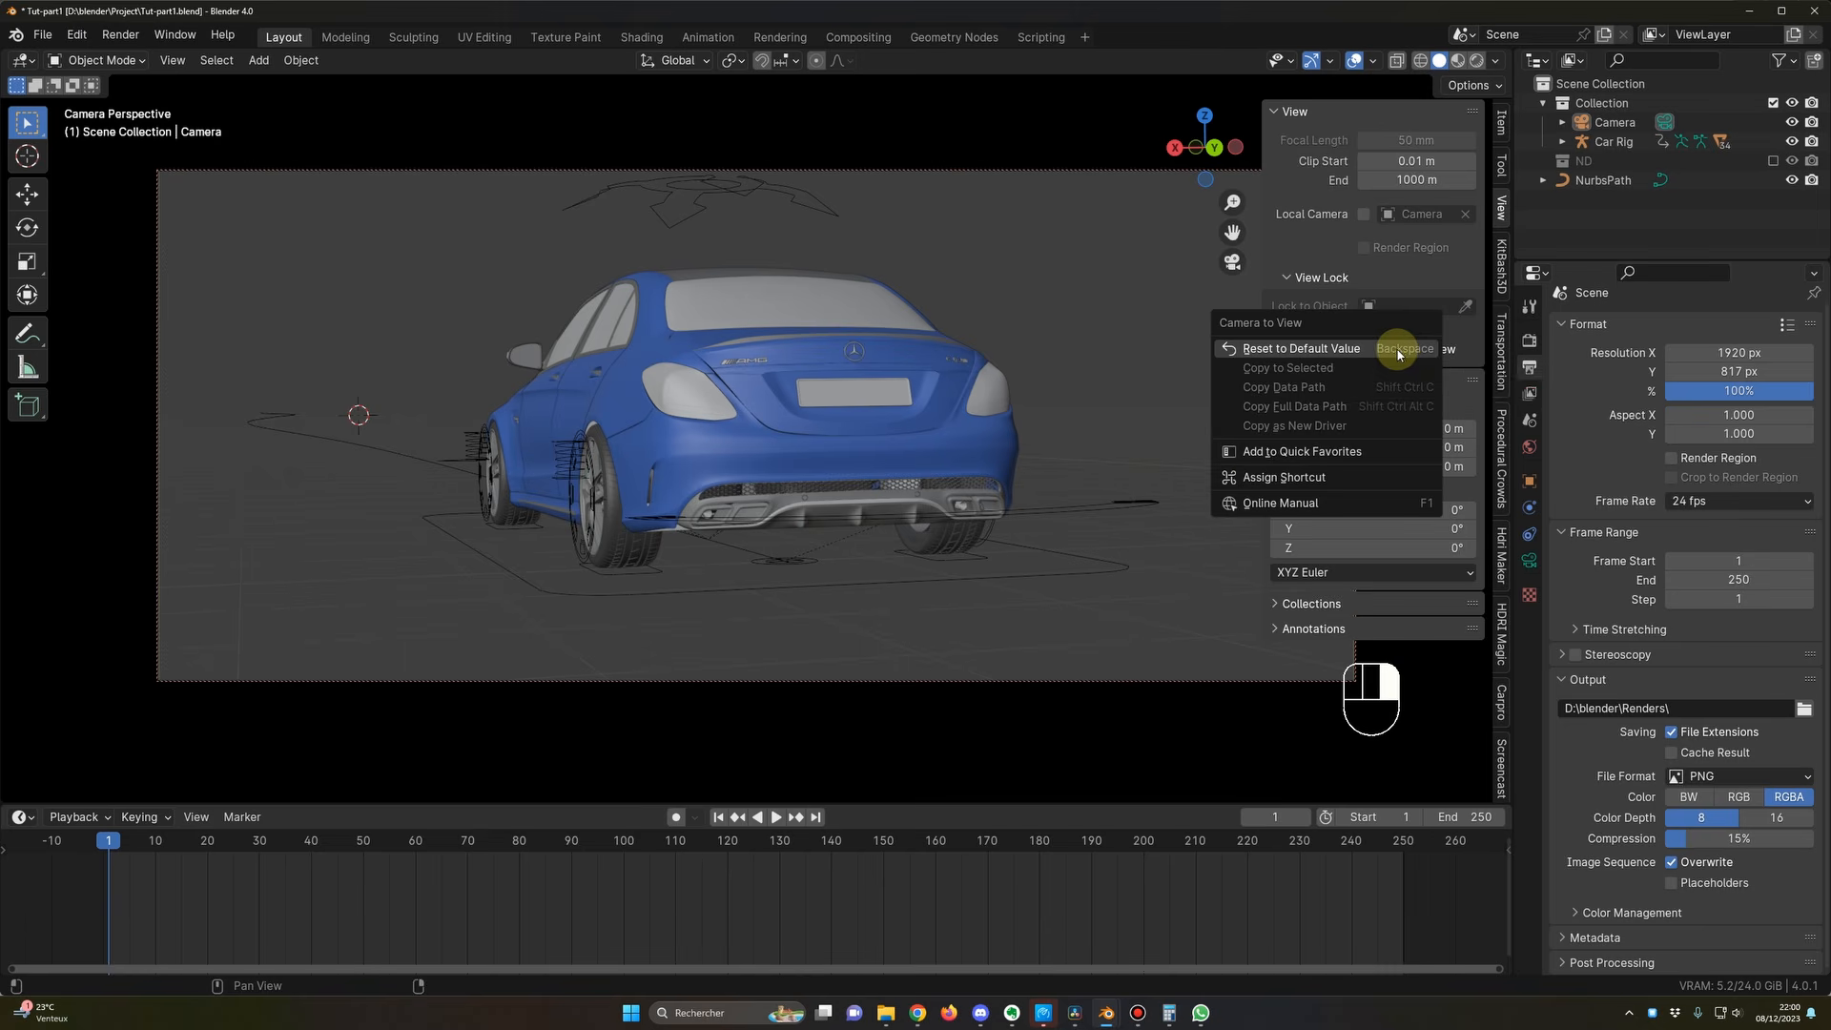
click(1298, 477)
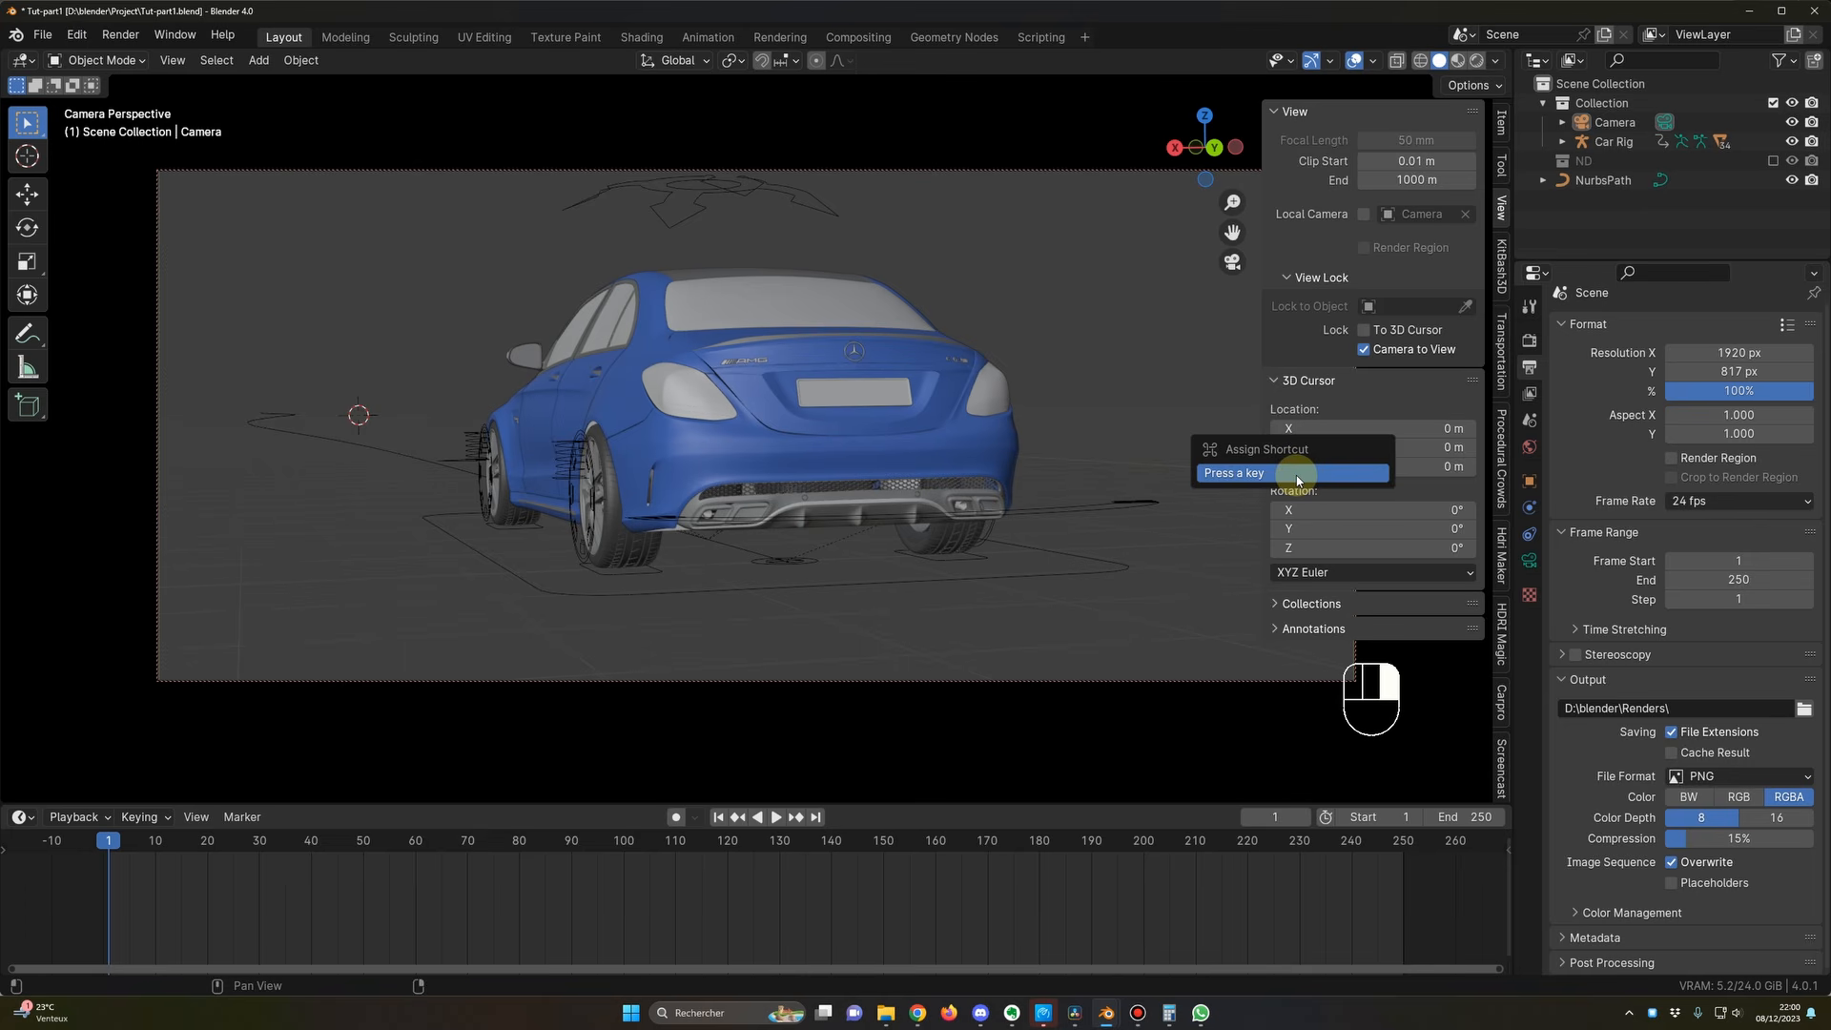
key(ctrl+quotedbl)
key(ctrl+quotedbl)
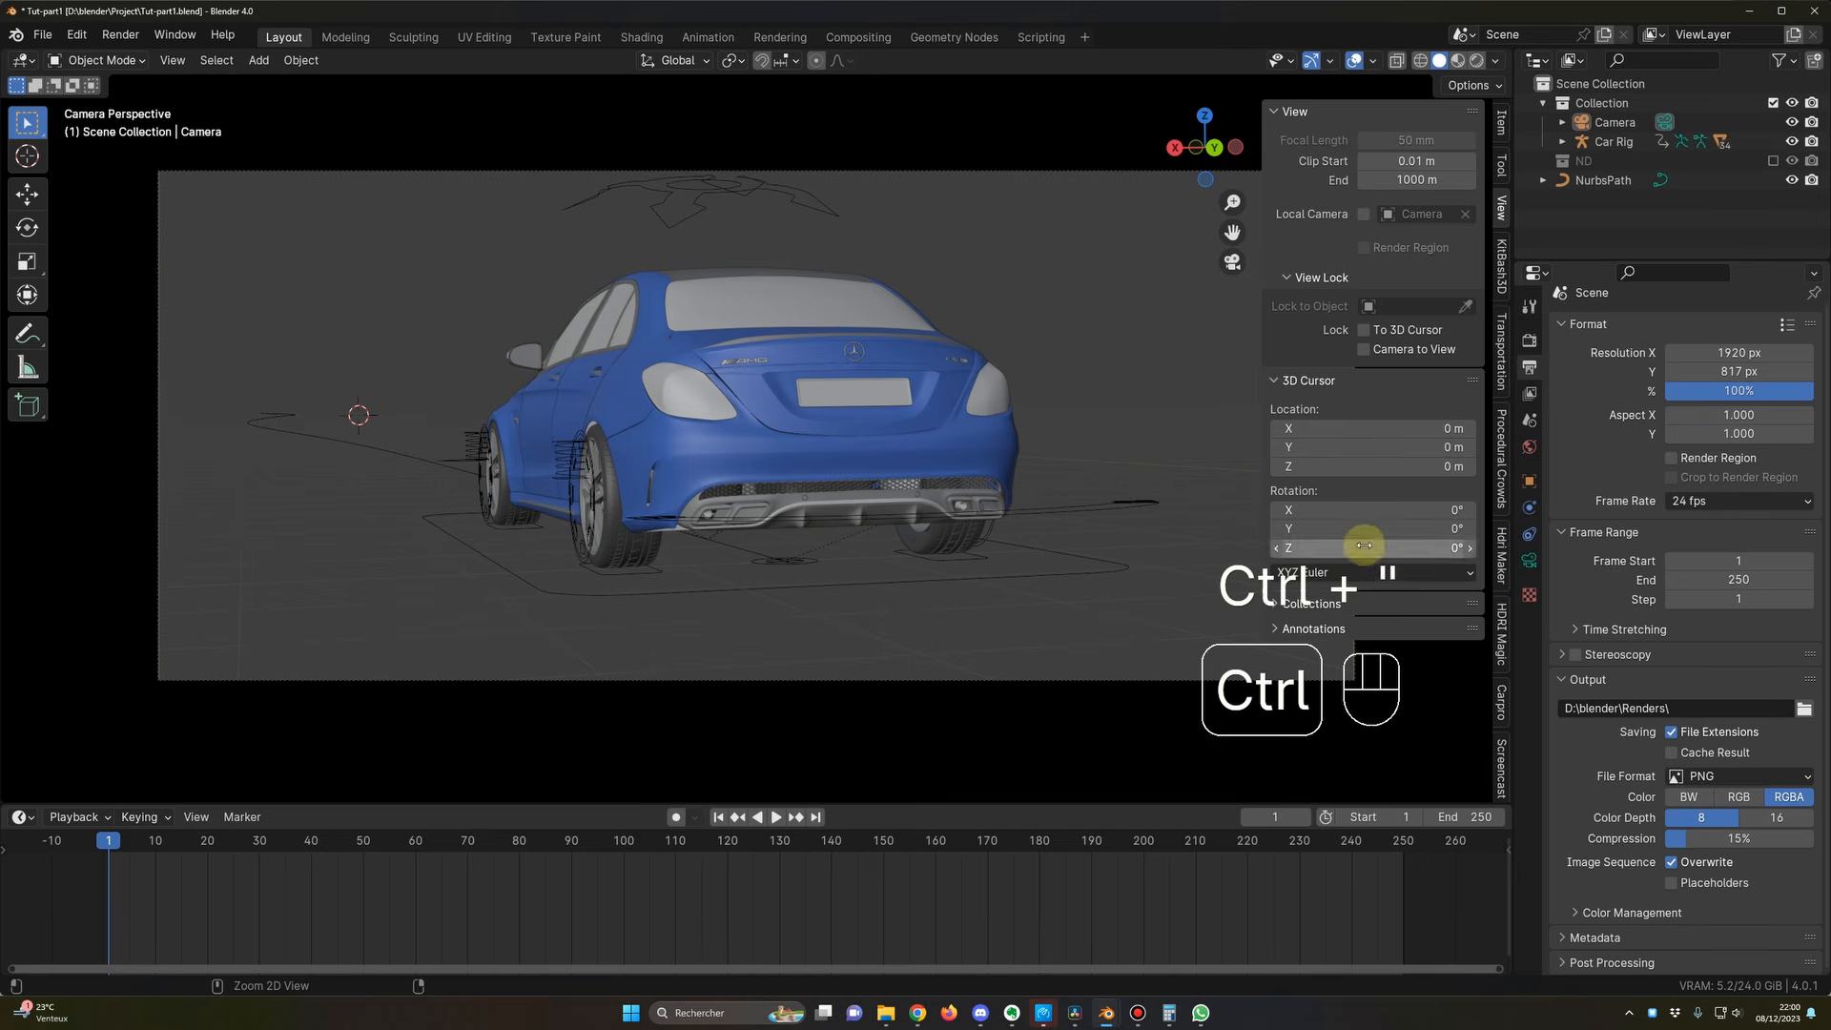
key(ctrl+quotedbl)
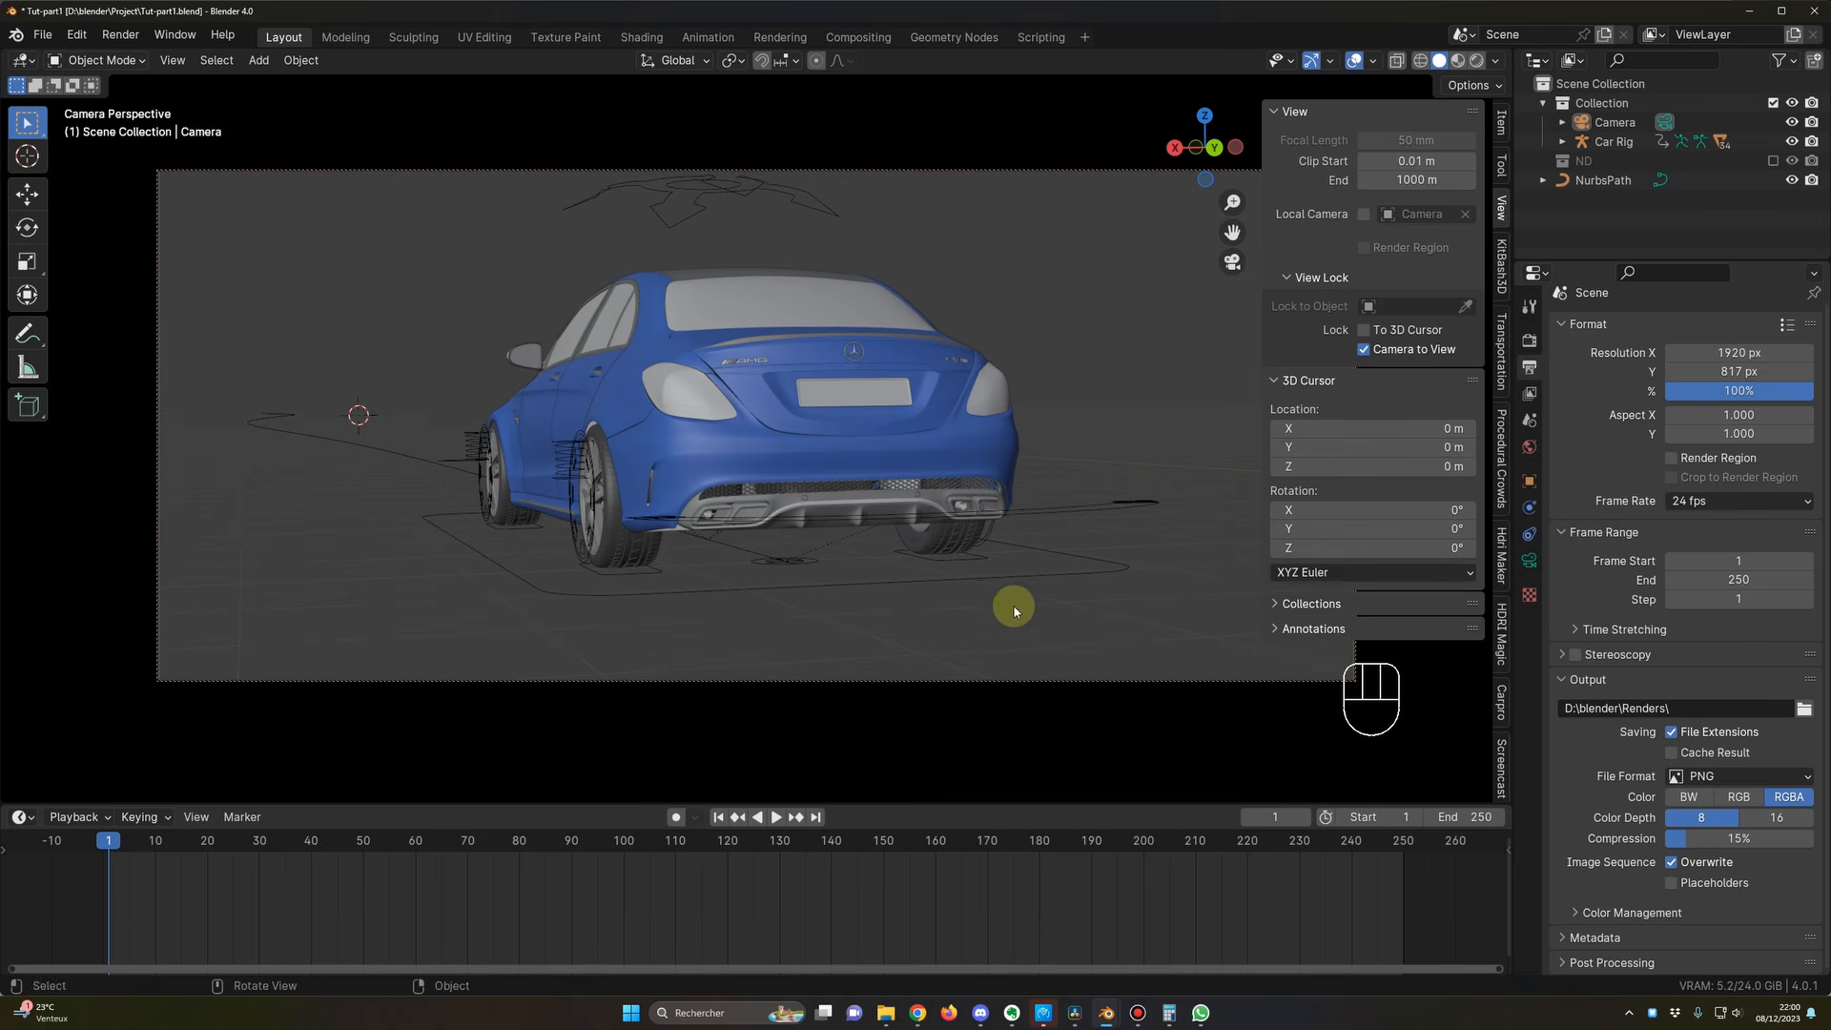
Step: Reframe the camera with the car in the right half of the shot and keyframe its location, rotation and scale at frame 1
key(n)
shift+middle_drag(811, 410, 940, 414)
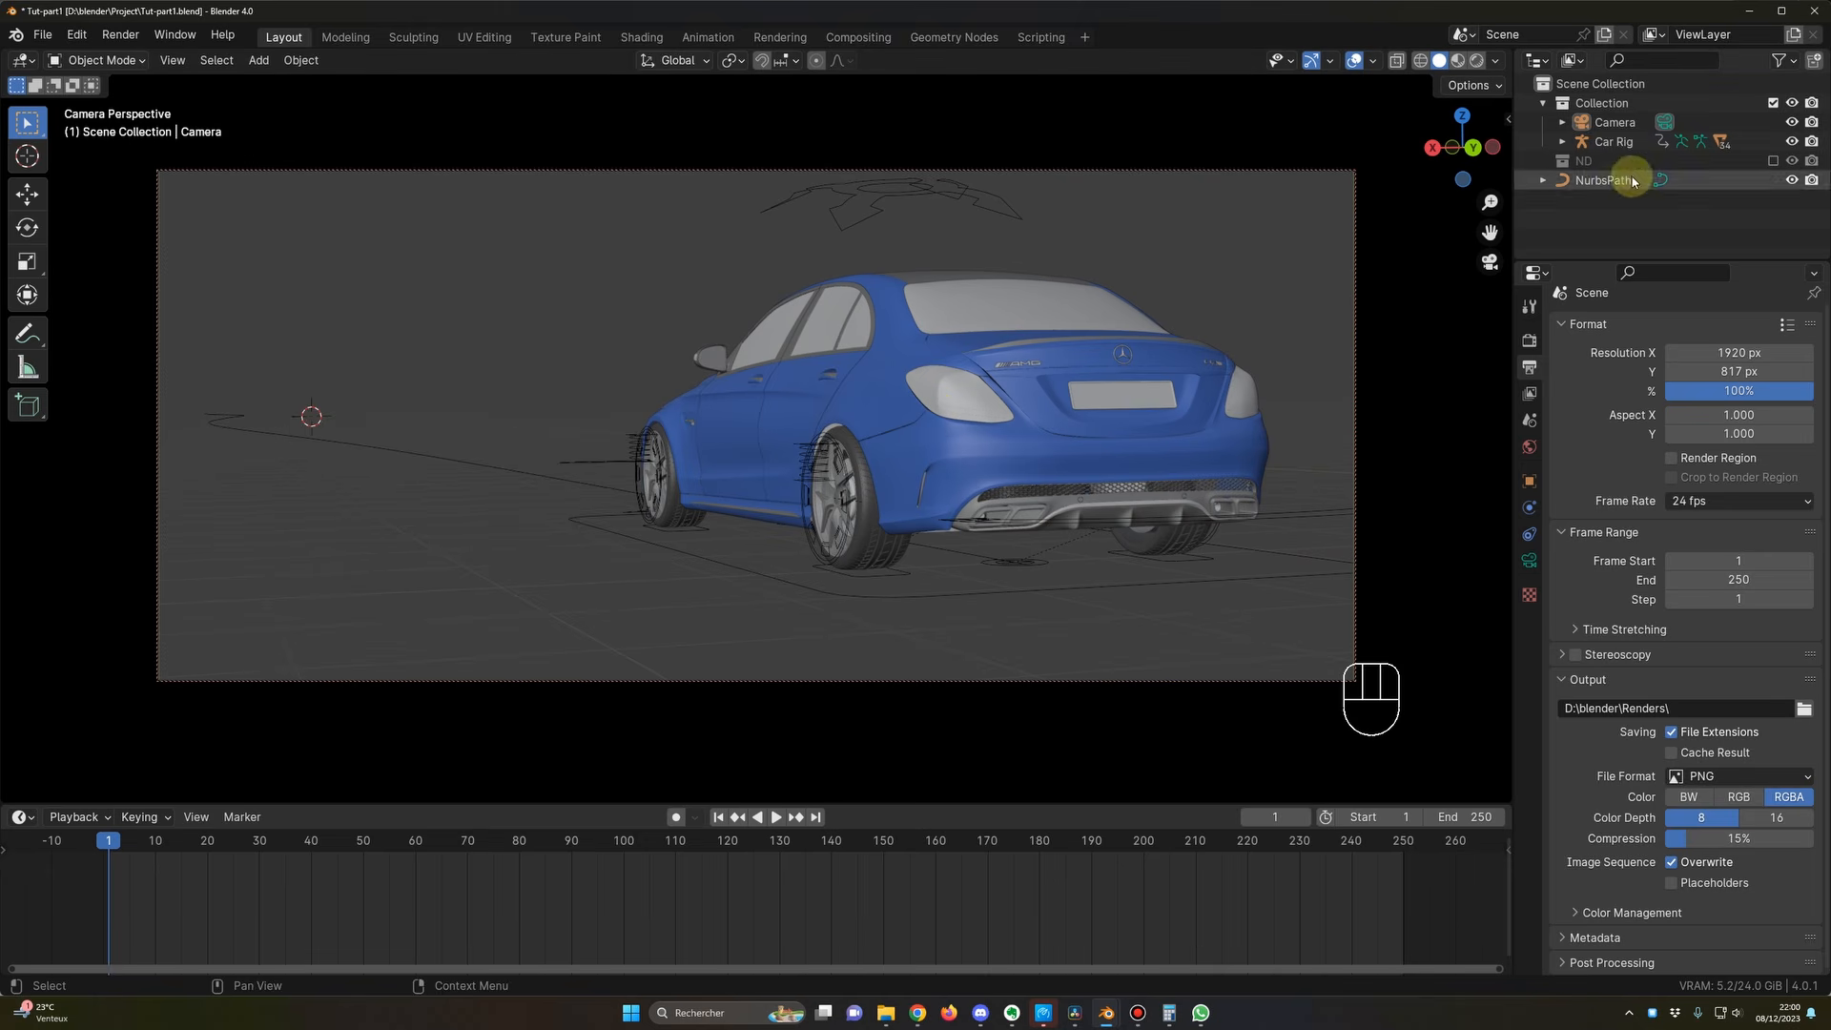
click(1612, 123)
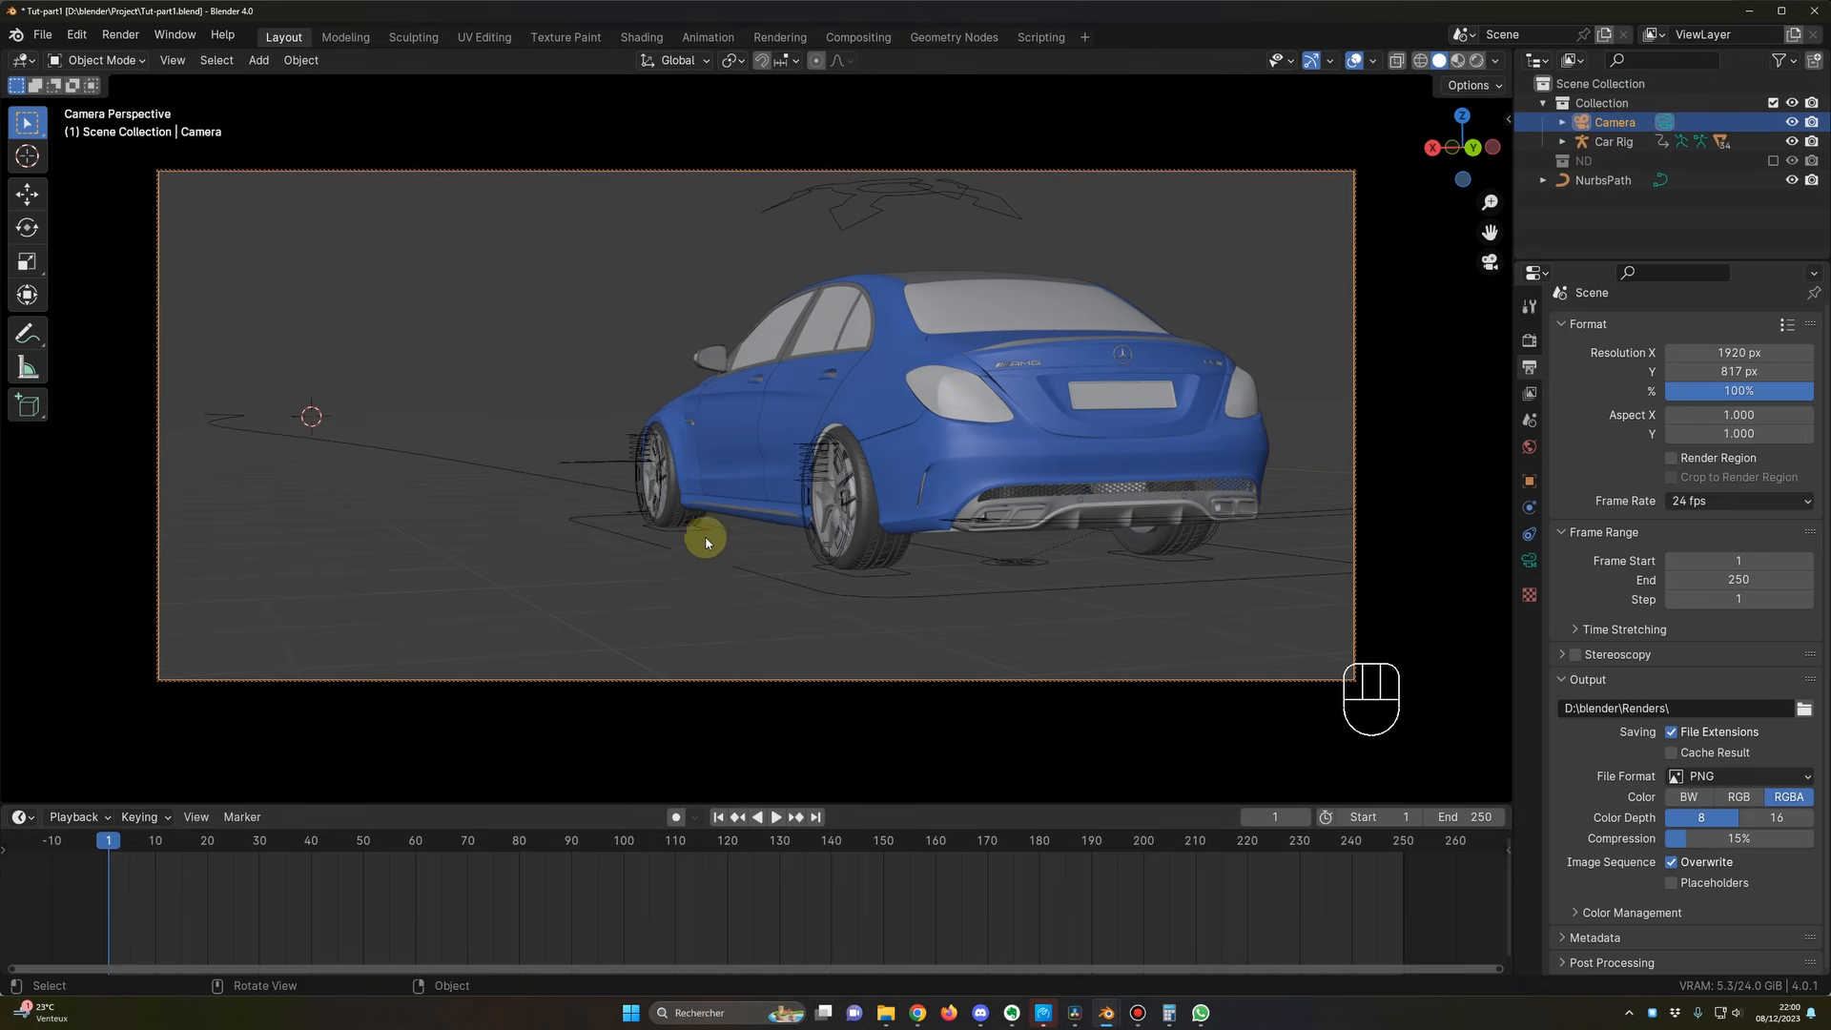
key(i)
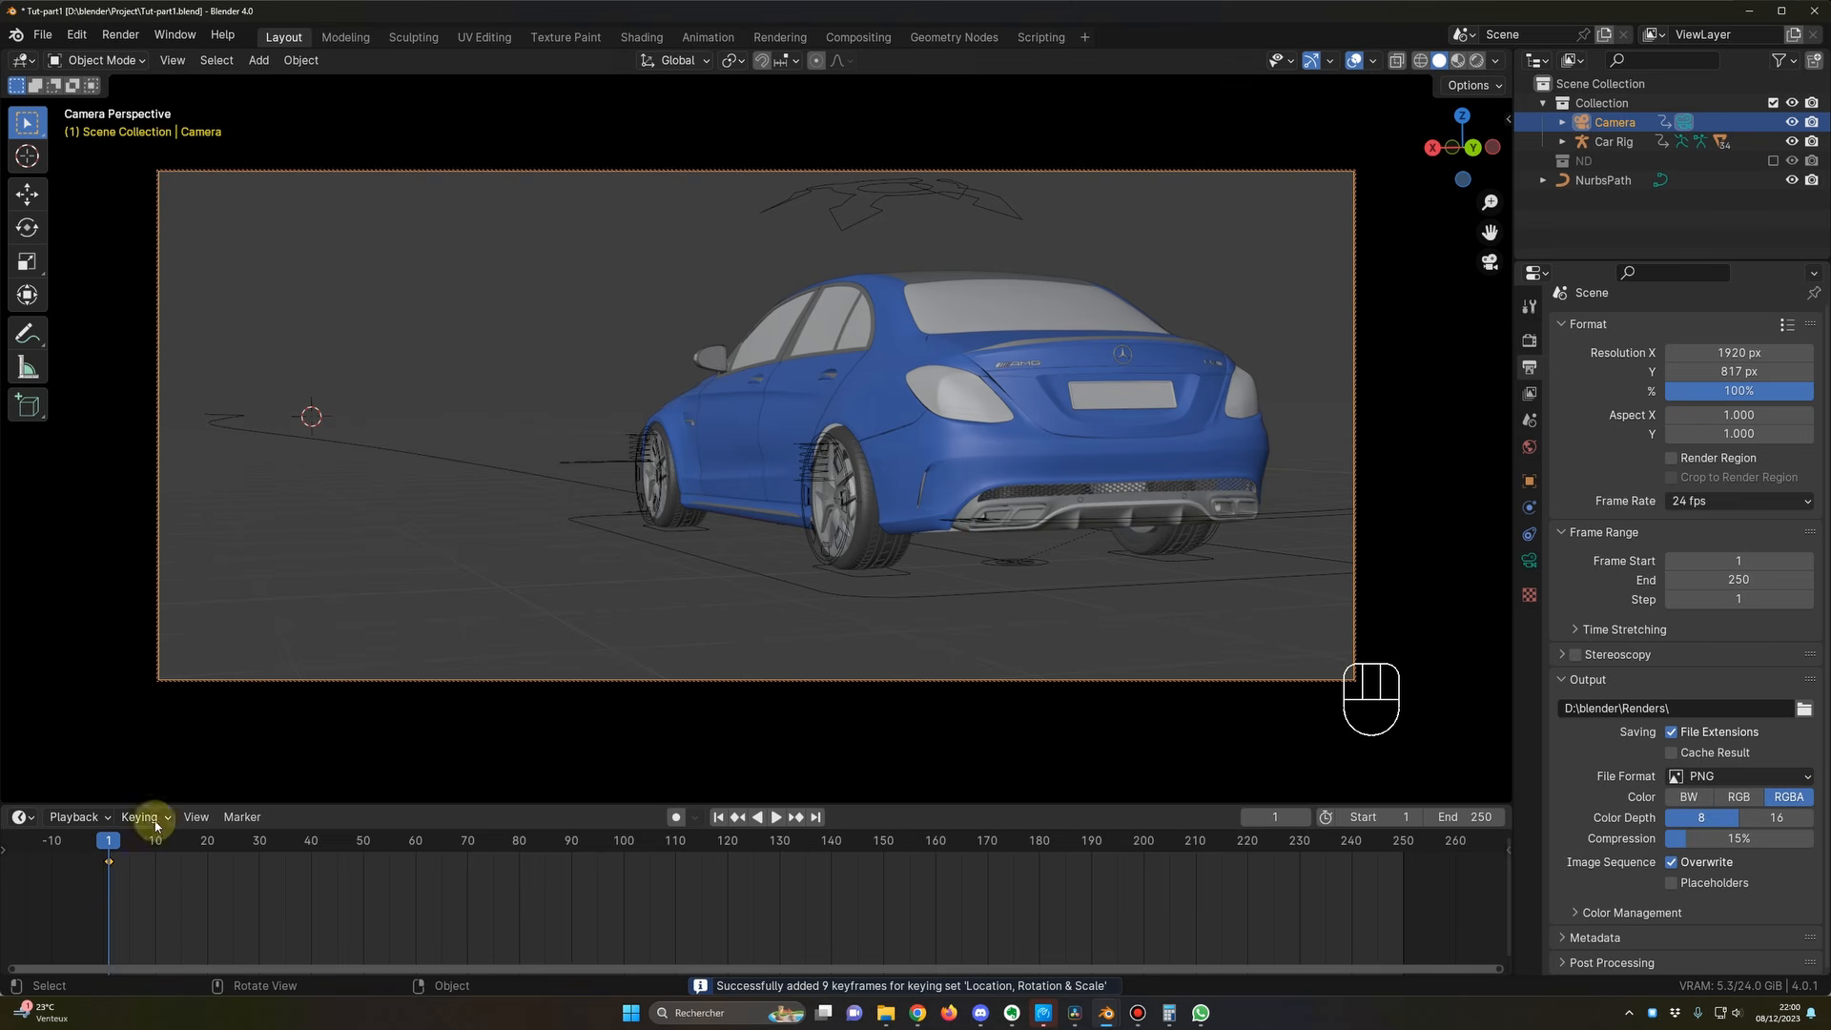
Step: Go to frame 250 and move the camera in the horizontal plane, with Z locked, to behind the car at the end of its path
drag(1277, 845, 1403, 841)
key(KP_0)
key(KP_0)
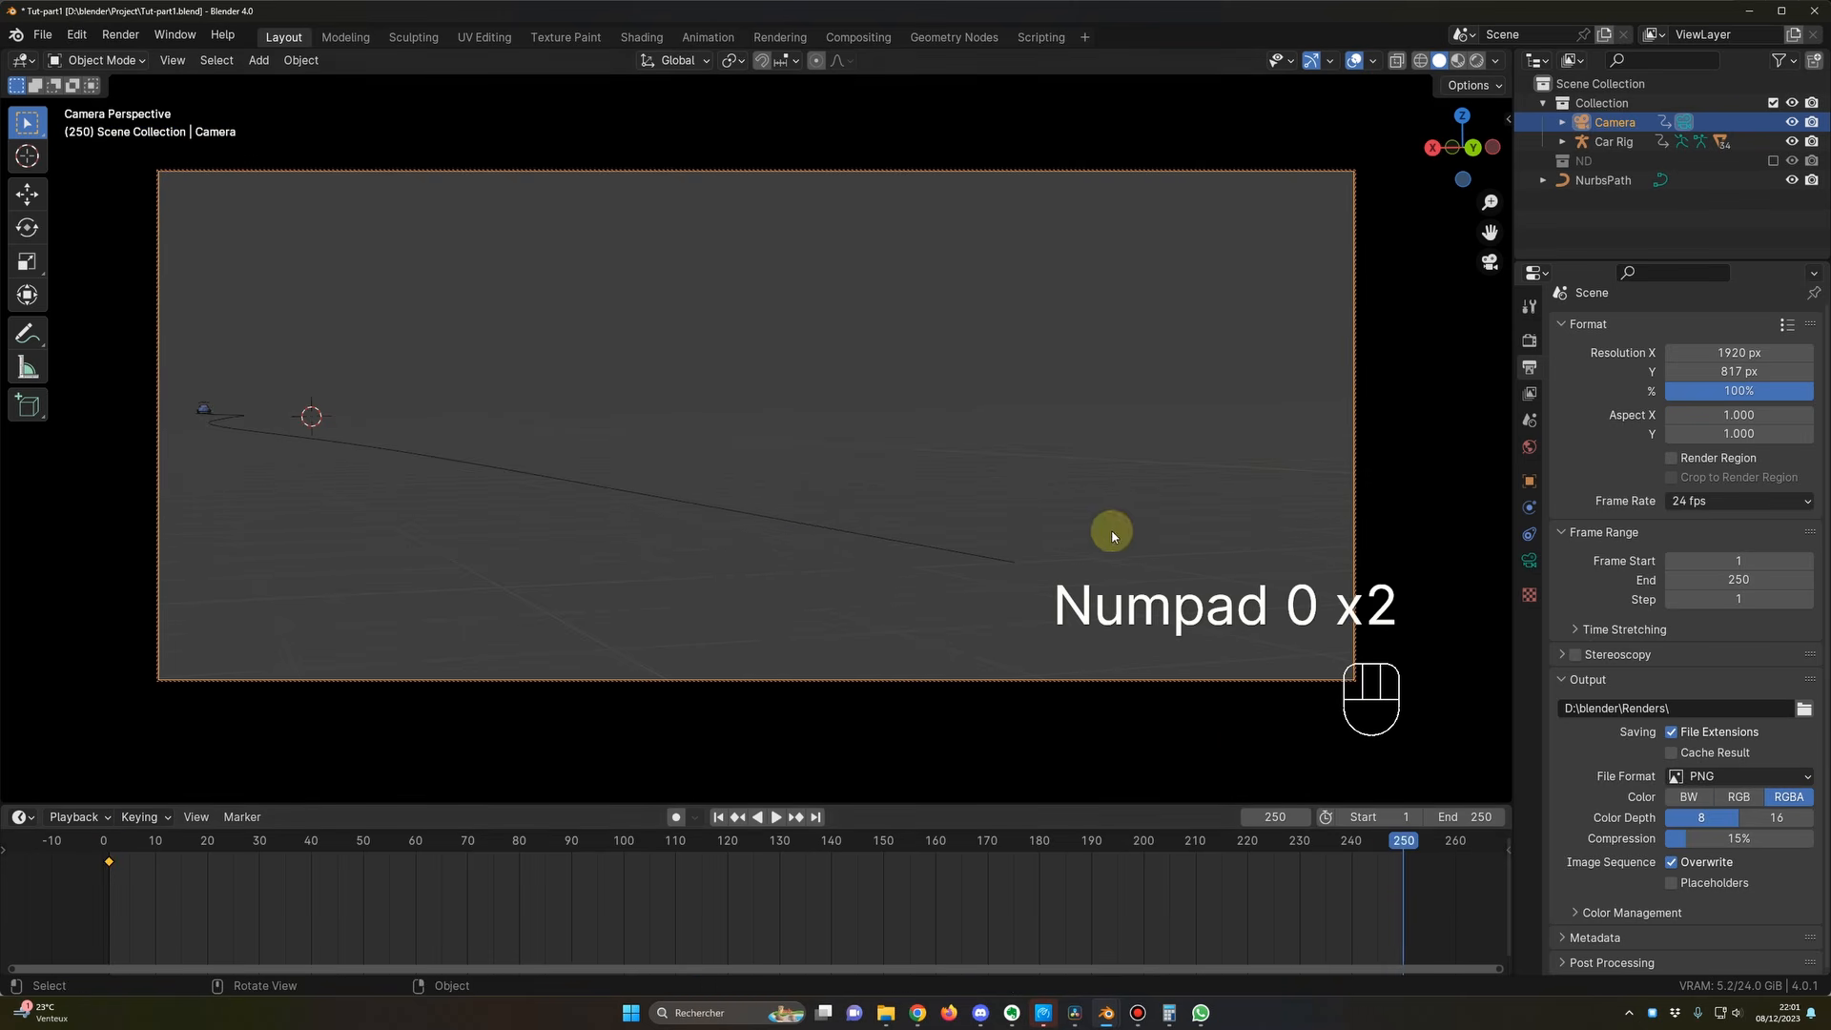
key(KP_0)
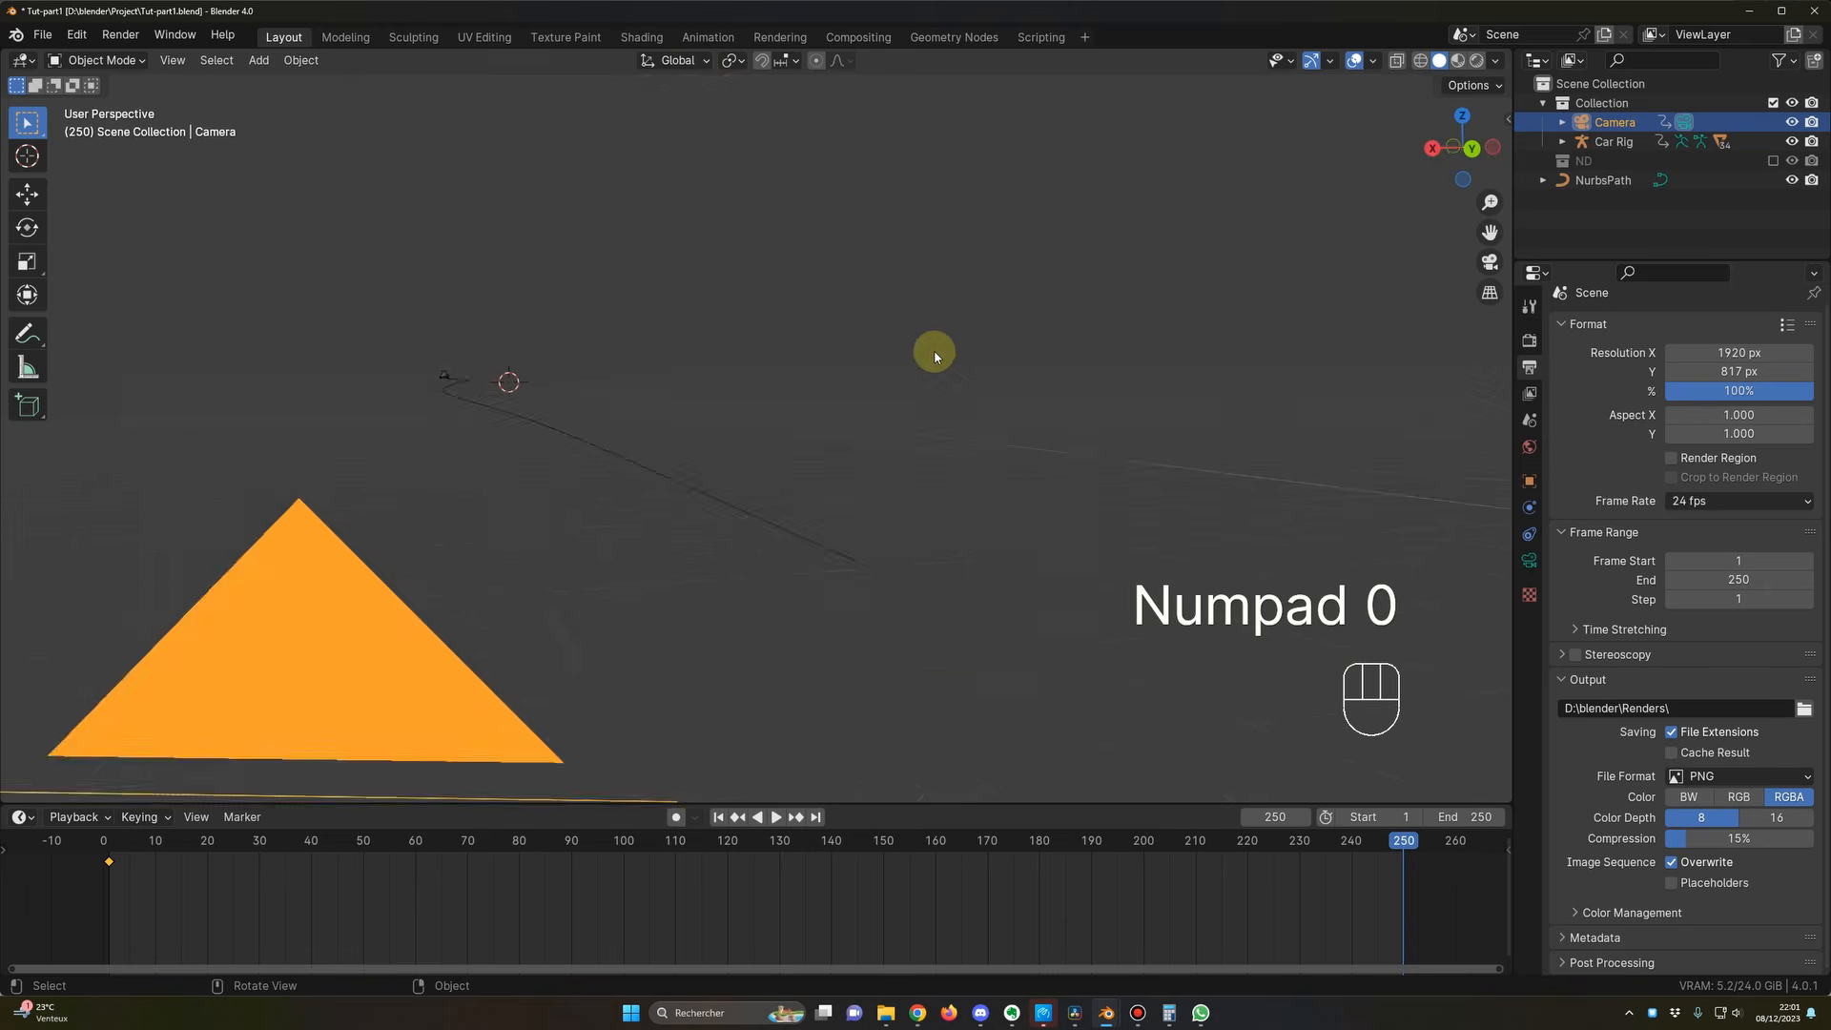
drag(1059, 583, 1109, 616)
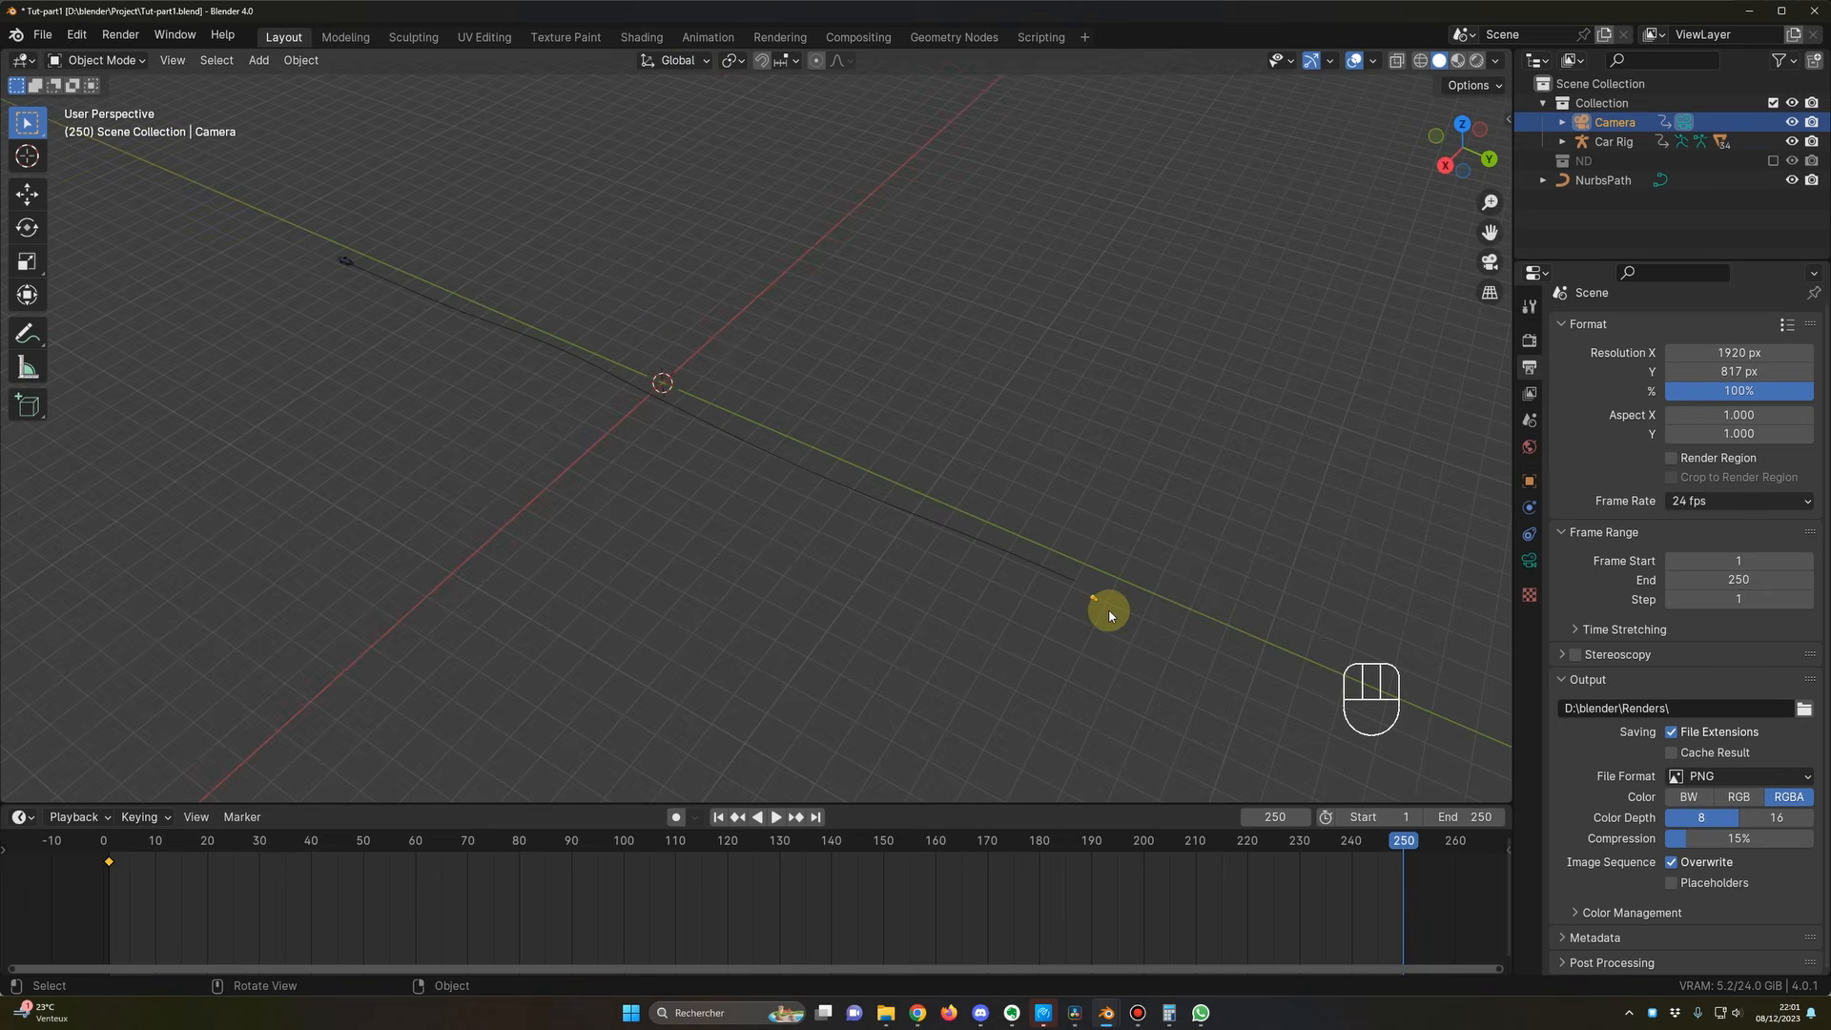
key(g)
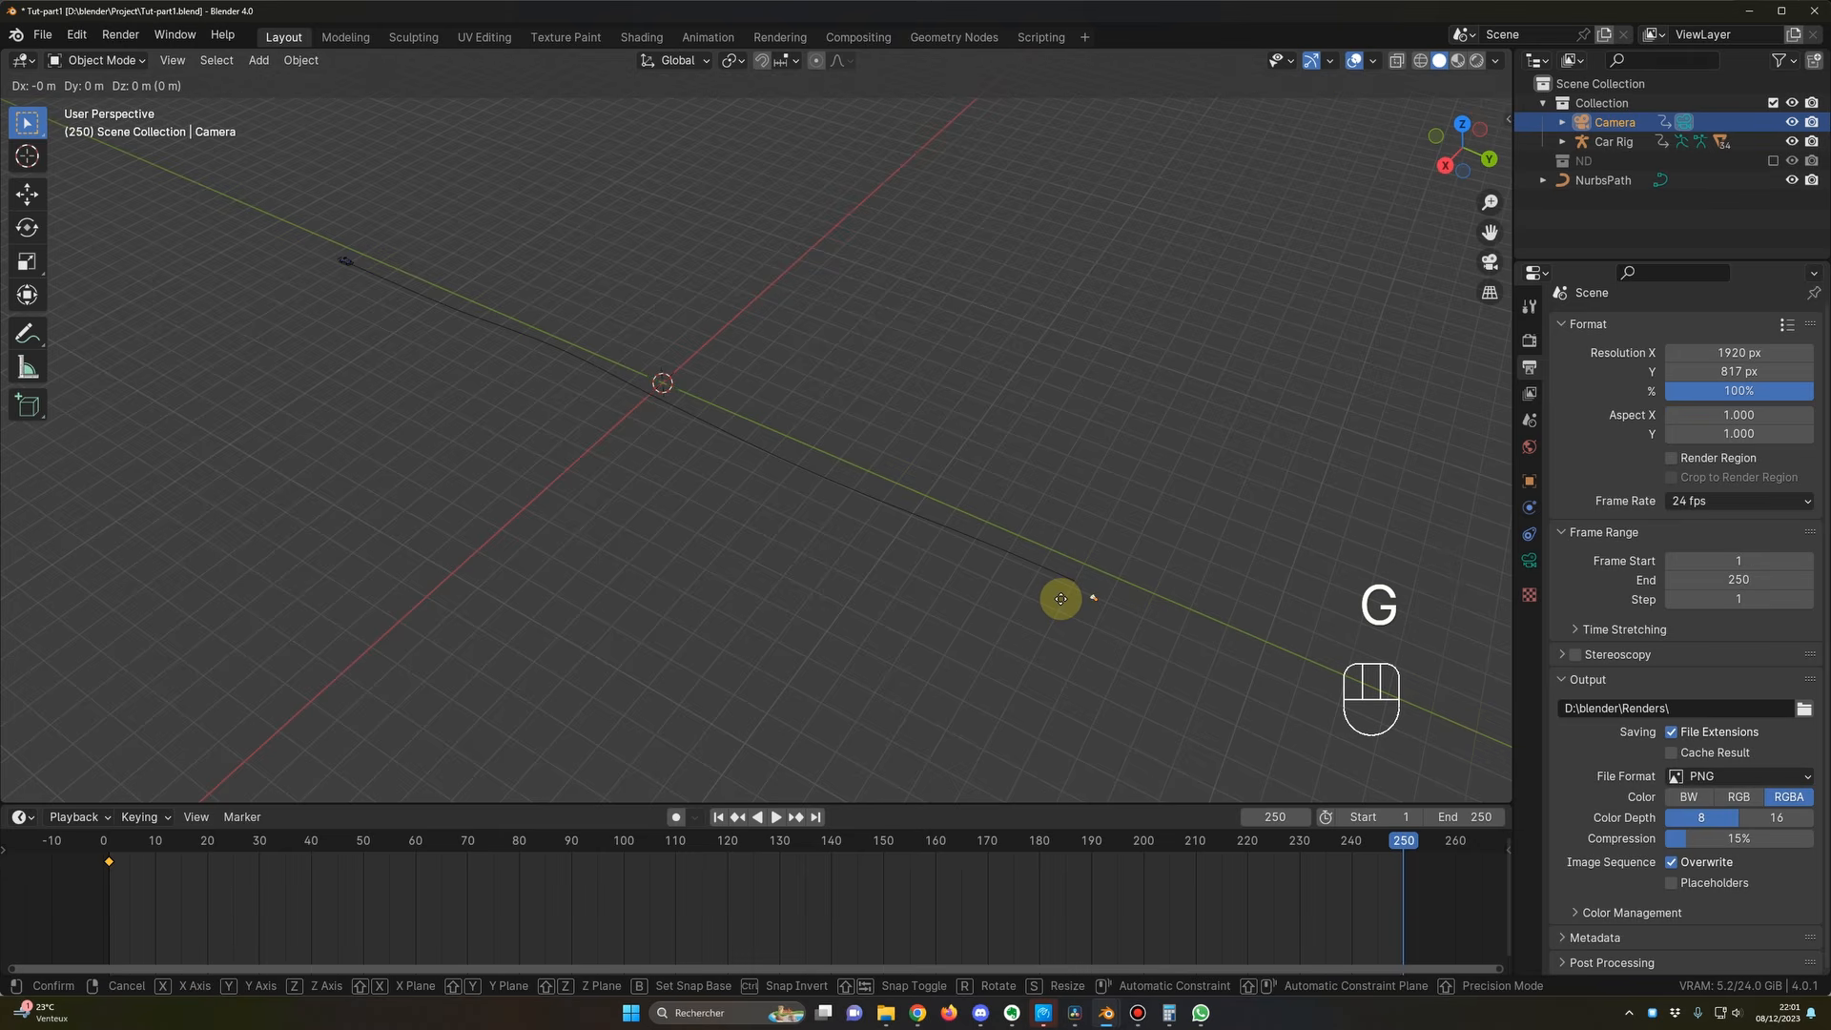
key(shift+z)
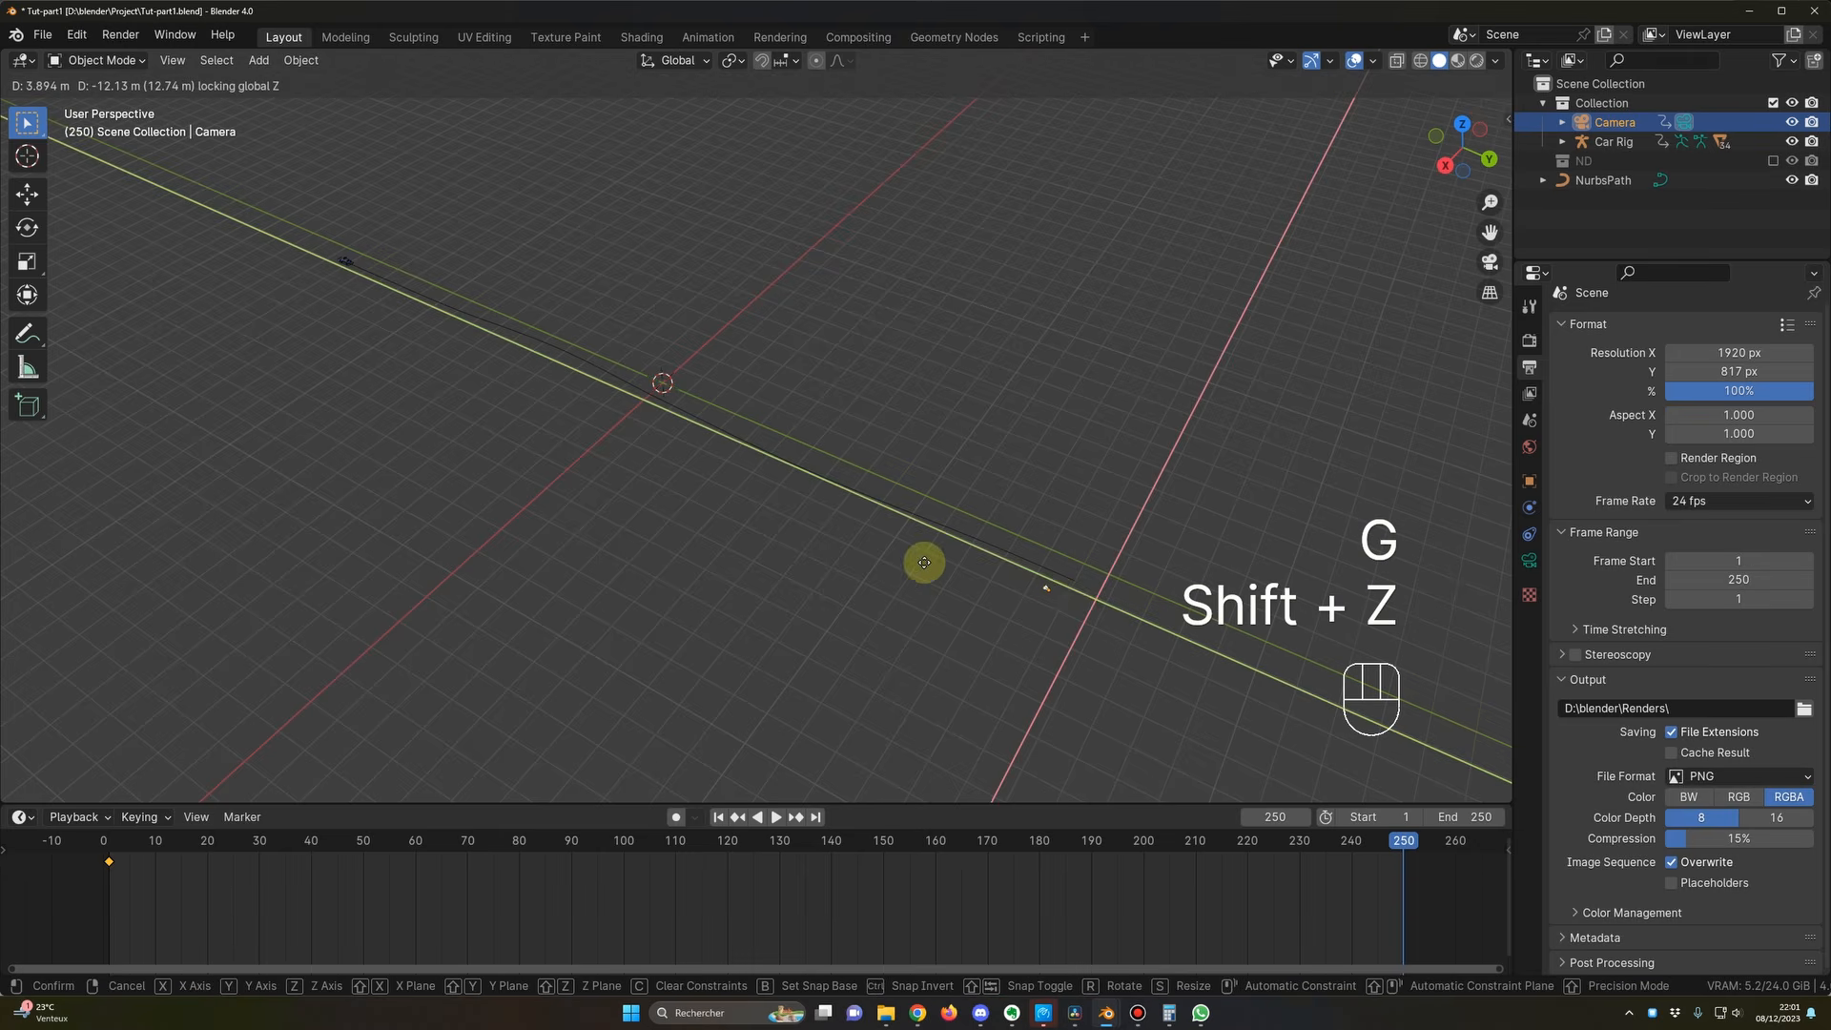
click(325, 271)
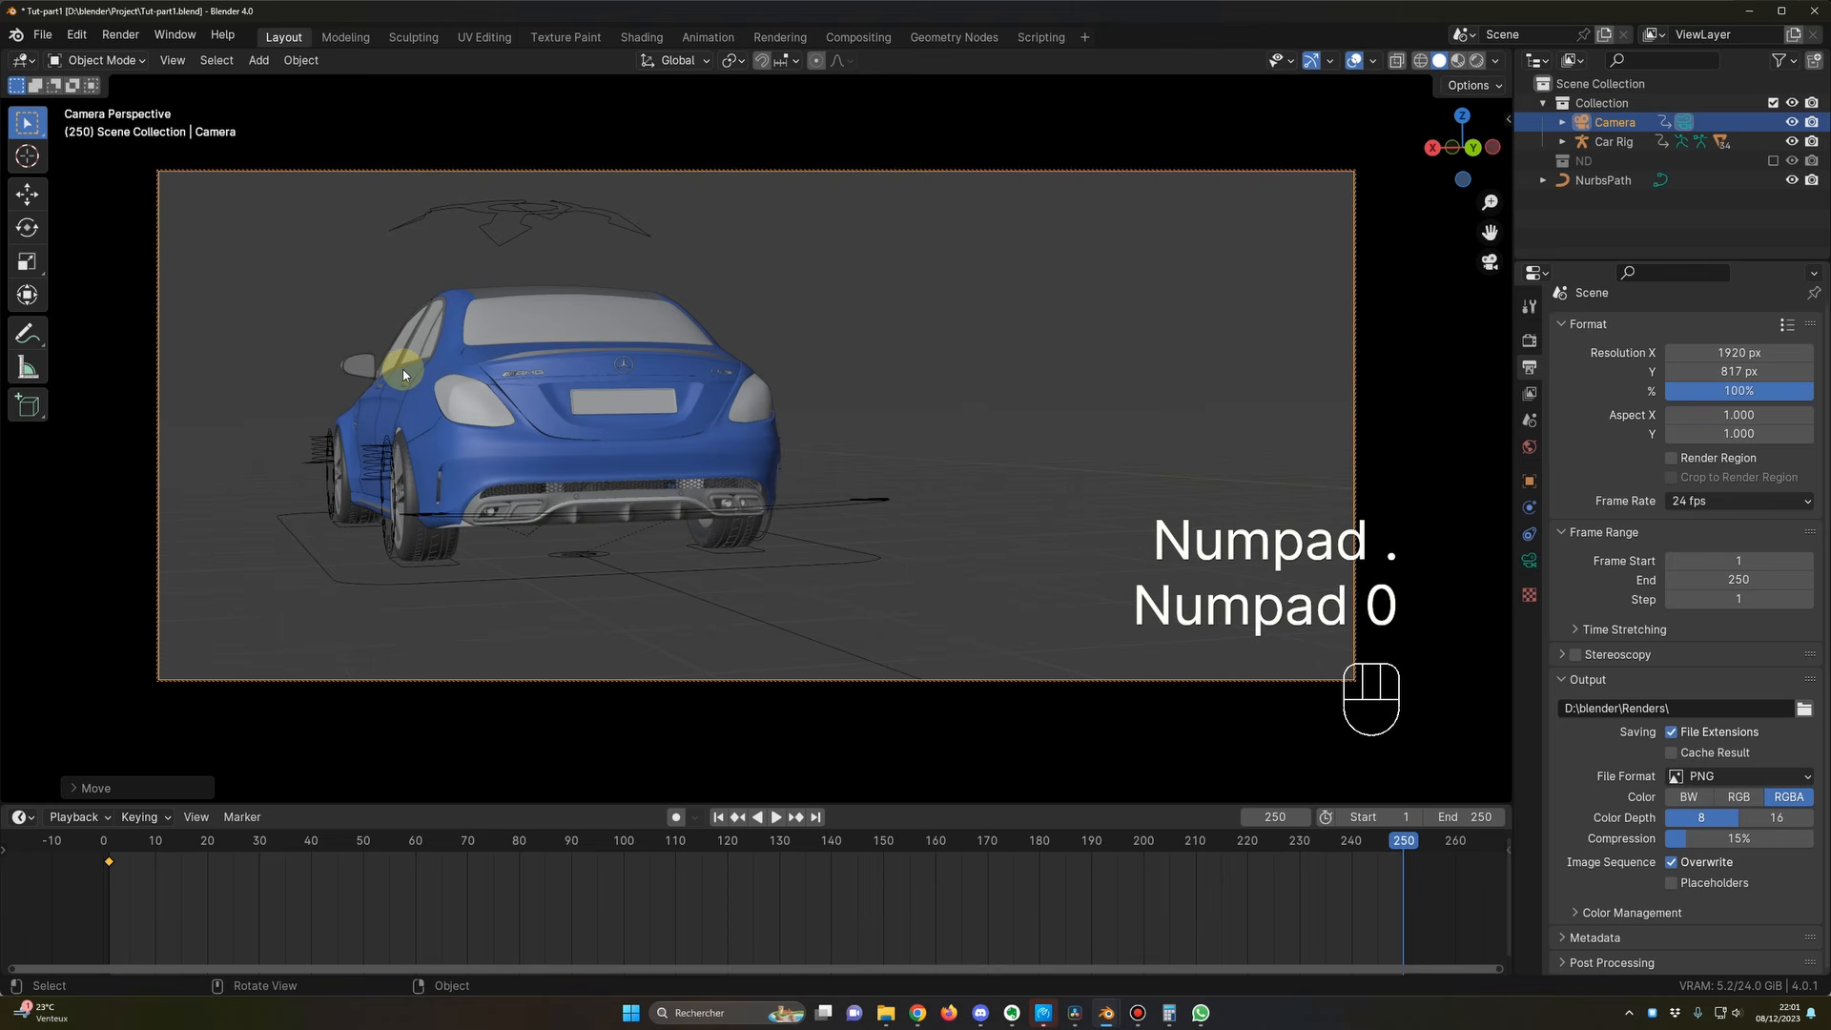
Step: Reframe the camera view with the car near the middle of the shot and keyframe its location, rotation and scale at frame 250
shift+middle_drag(449, 420, 610, 397)
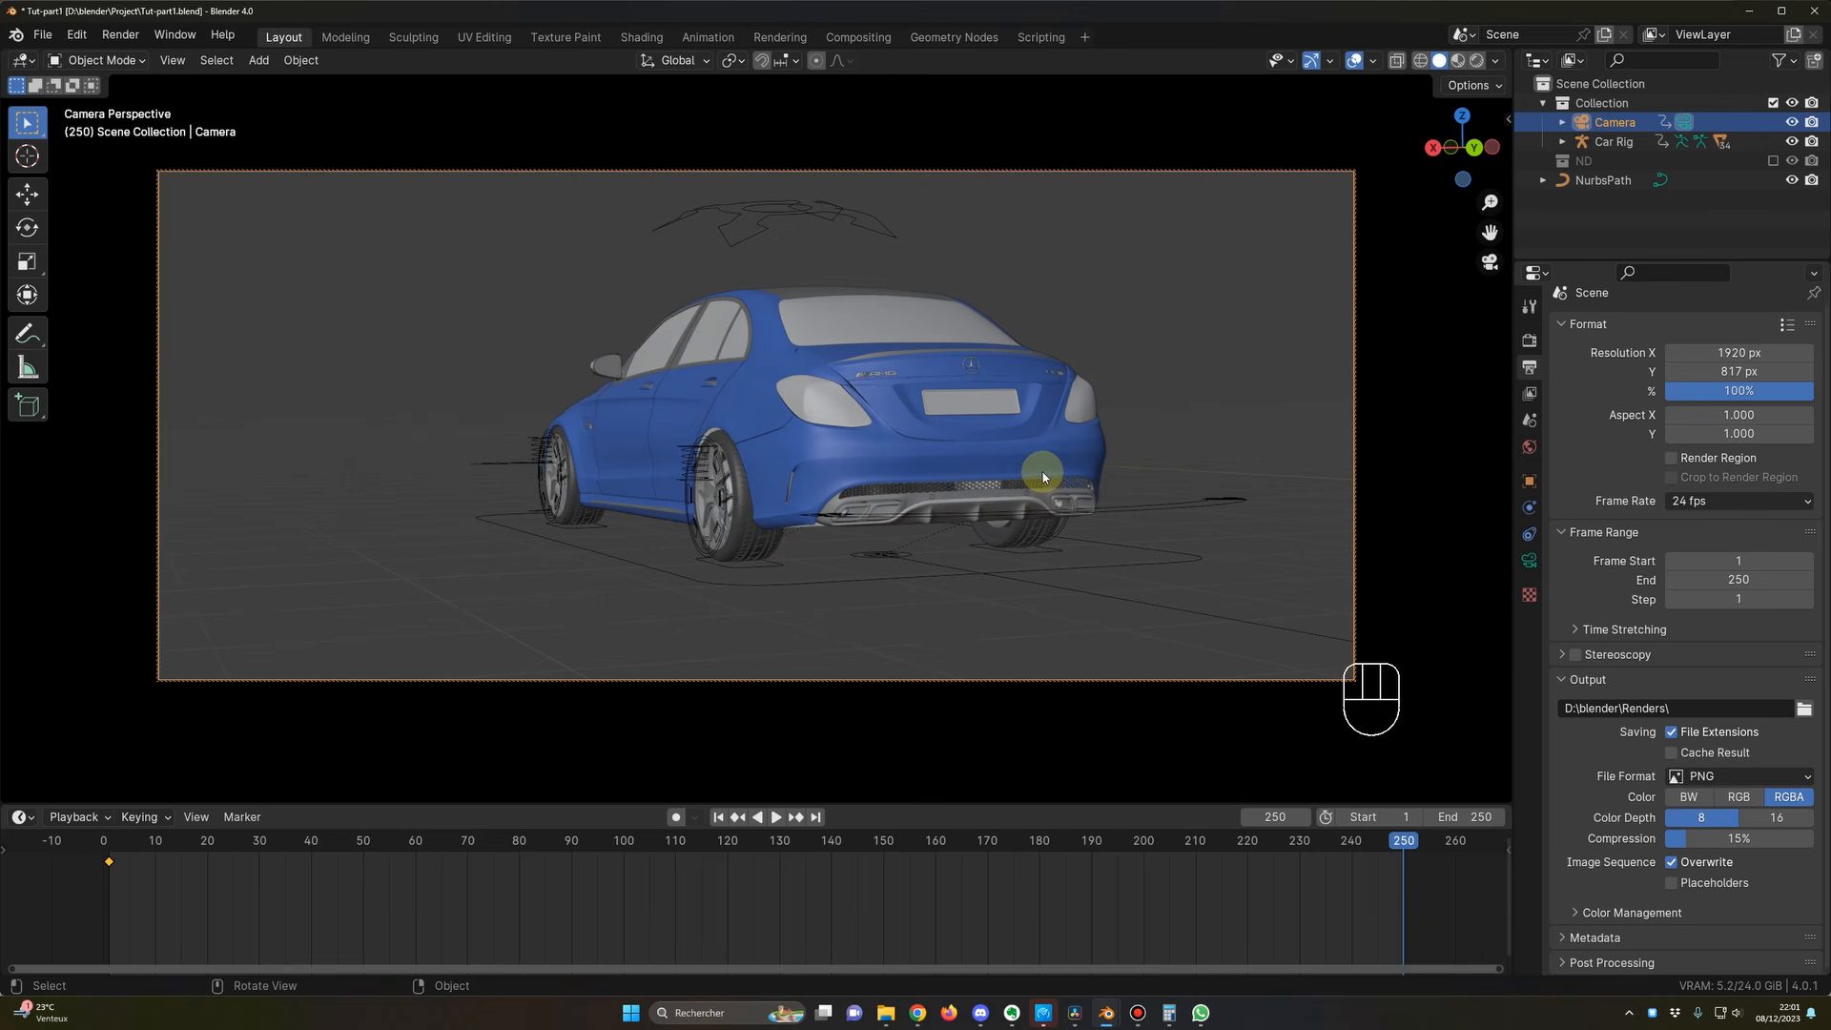
key(i)
key(KP_0)
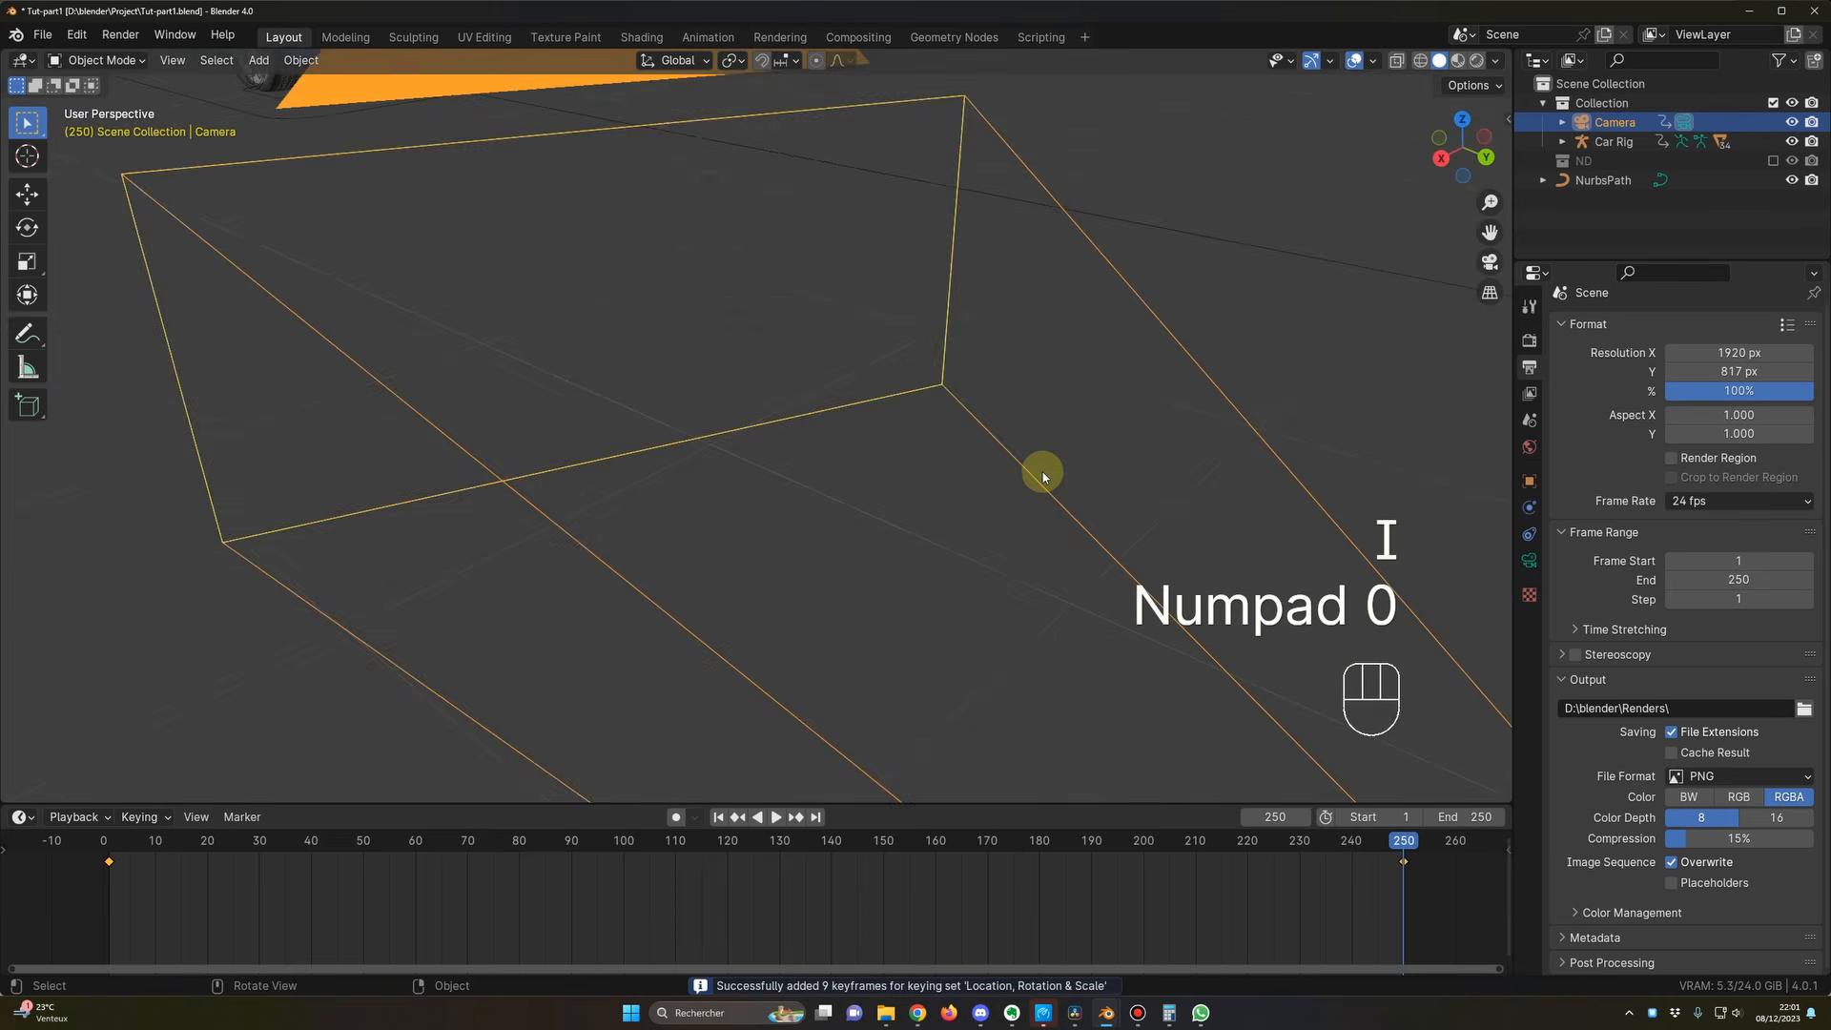
key(KP_0)
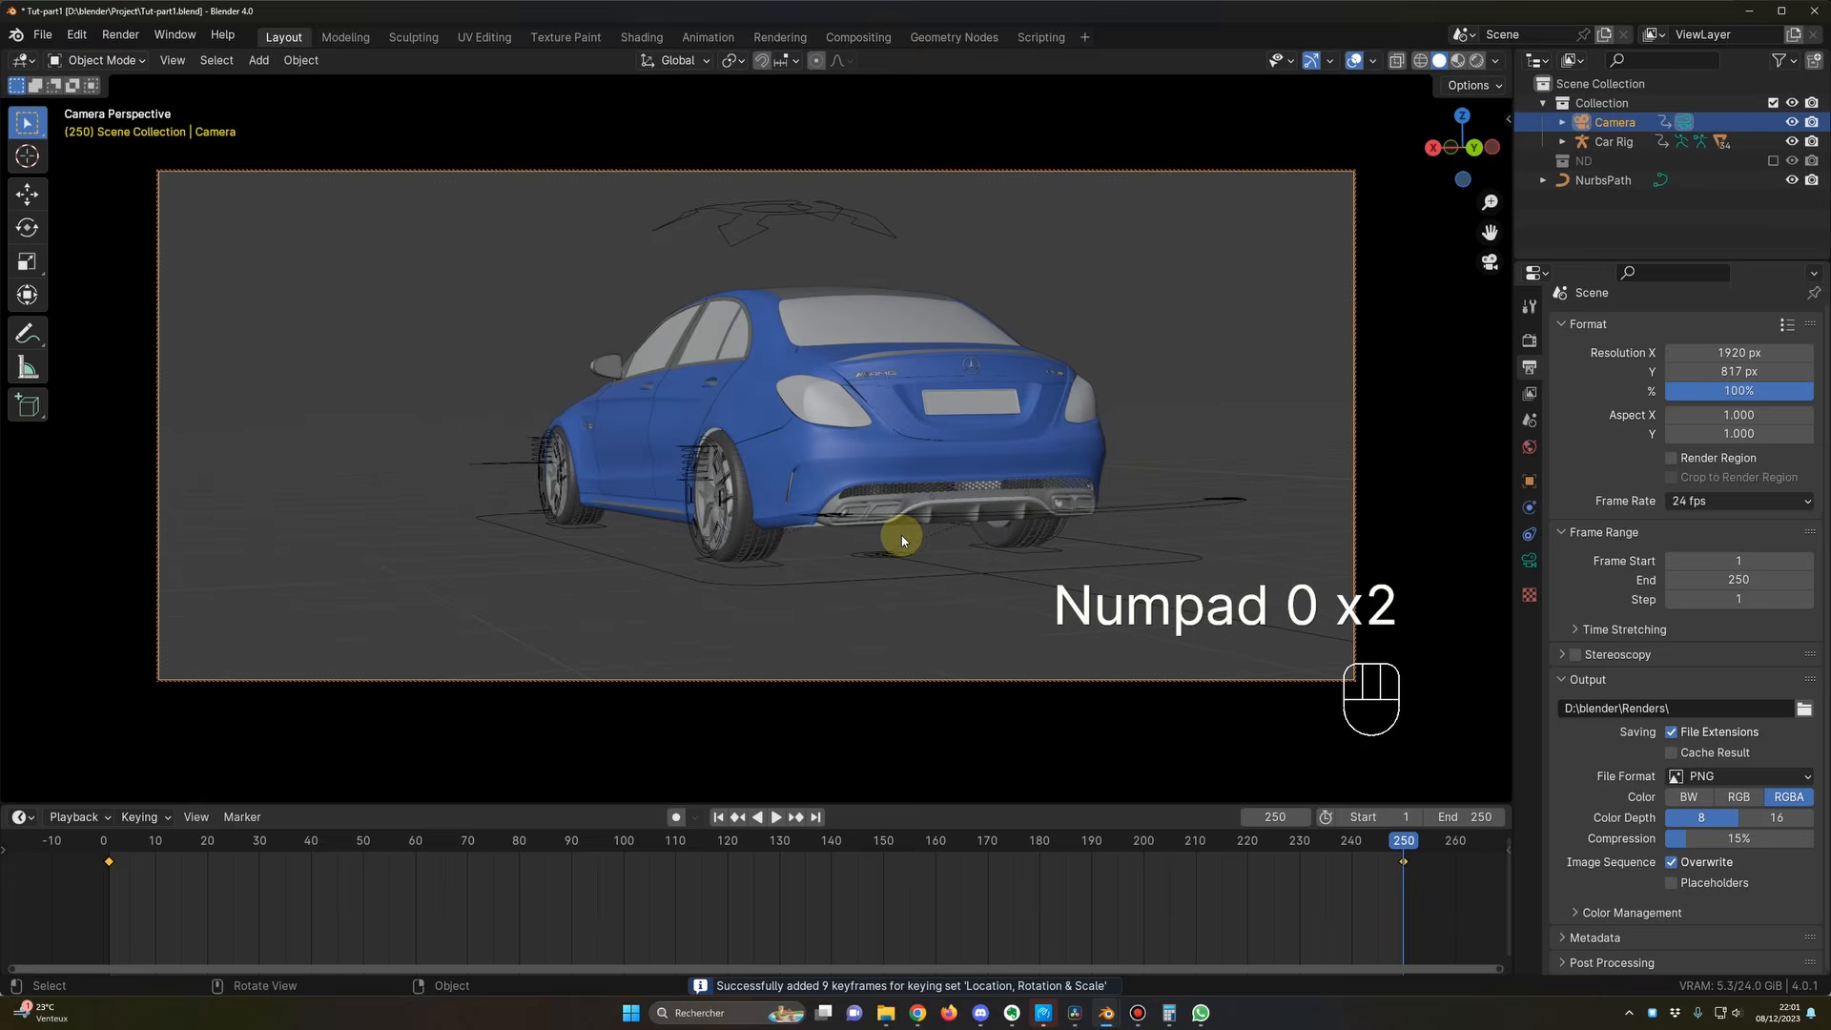
Step: Play the animation from frame 1 through the camera, stop it, and examine the camera's position relative to the car from outside
click(109, 845)
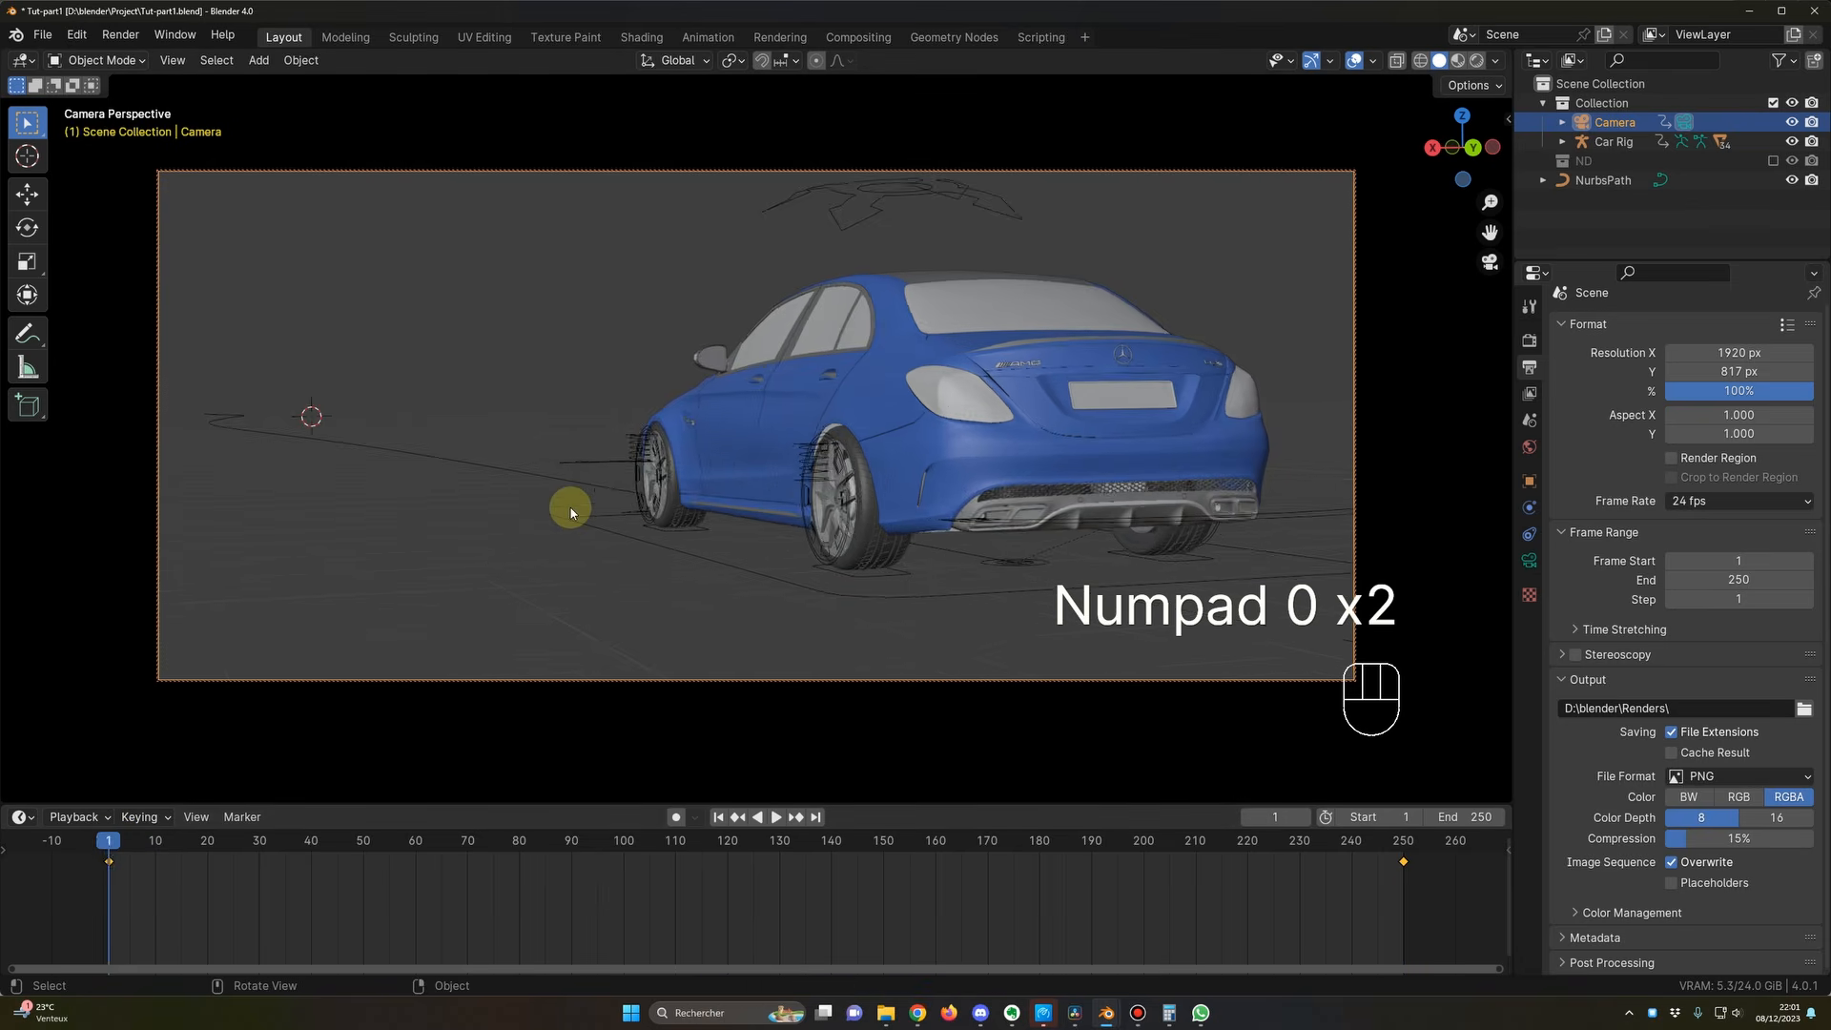
key(space)
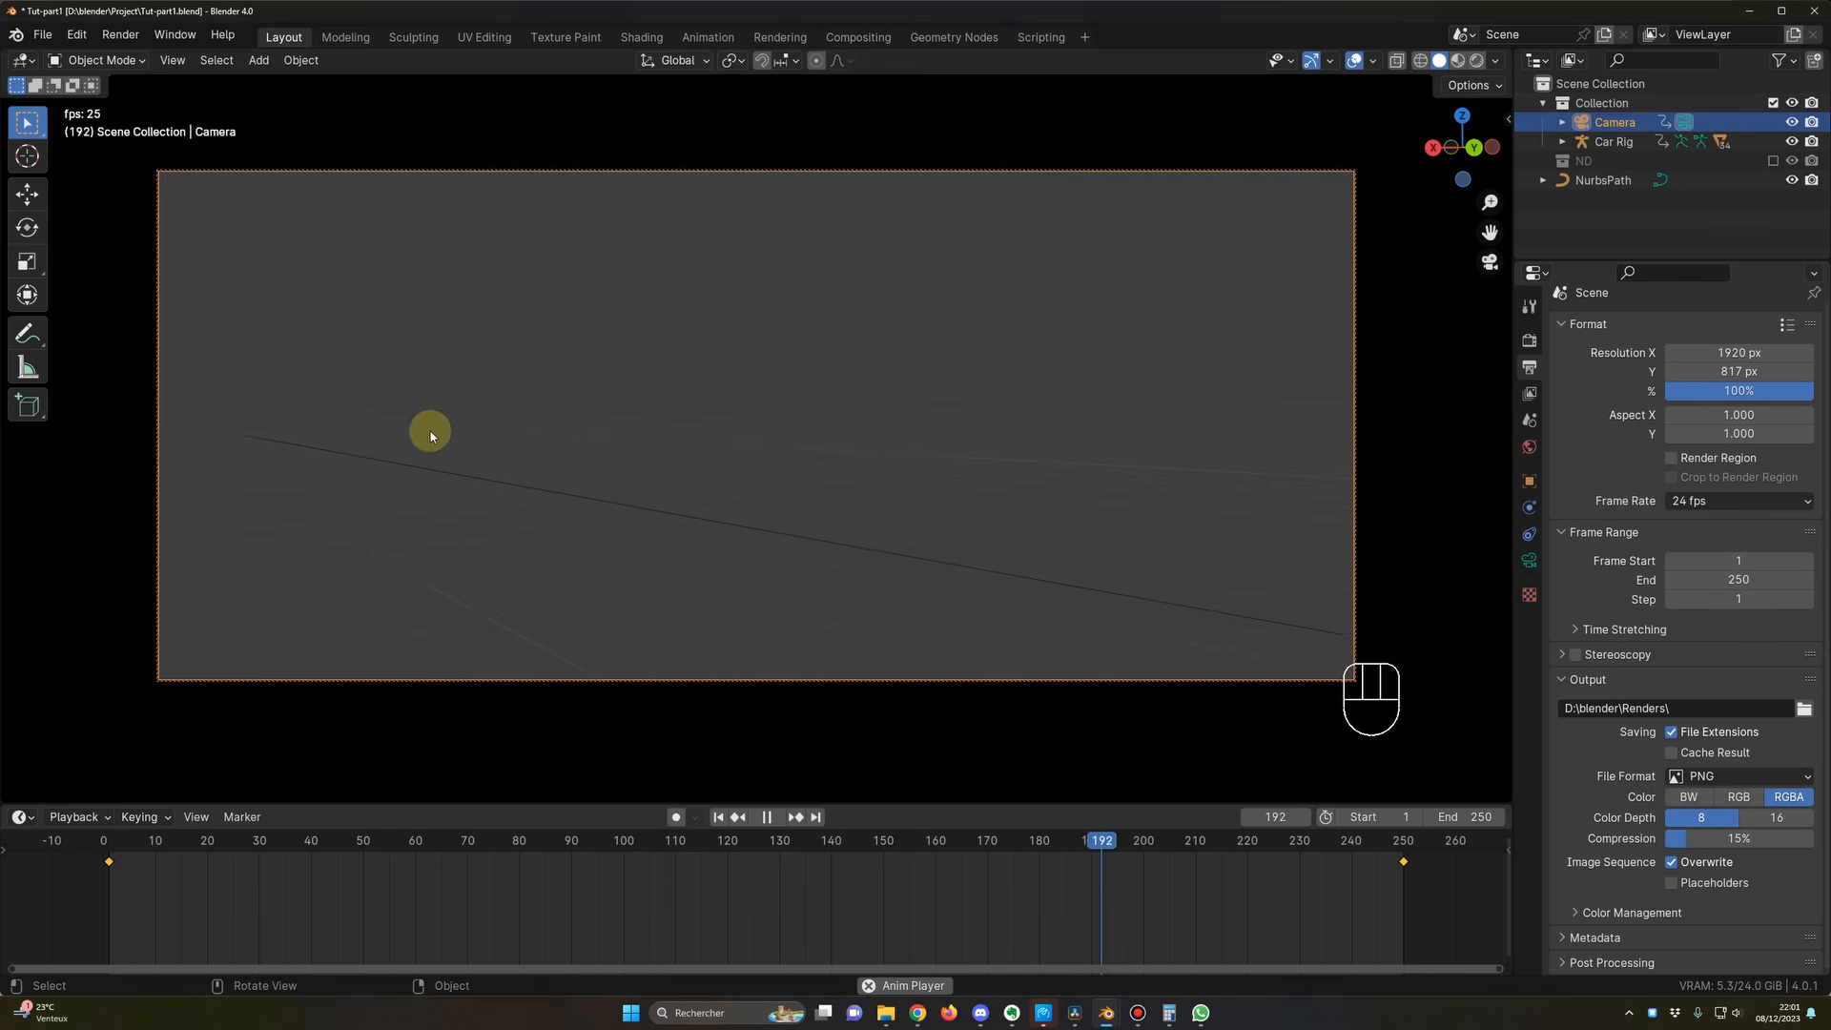
key(space)
key(KP_0)
scroll(638, 586, down, 7)
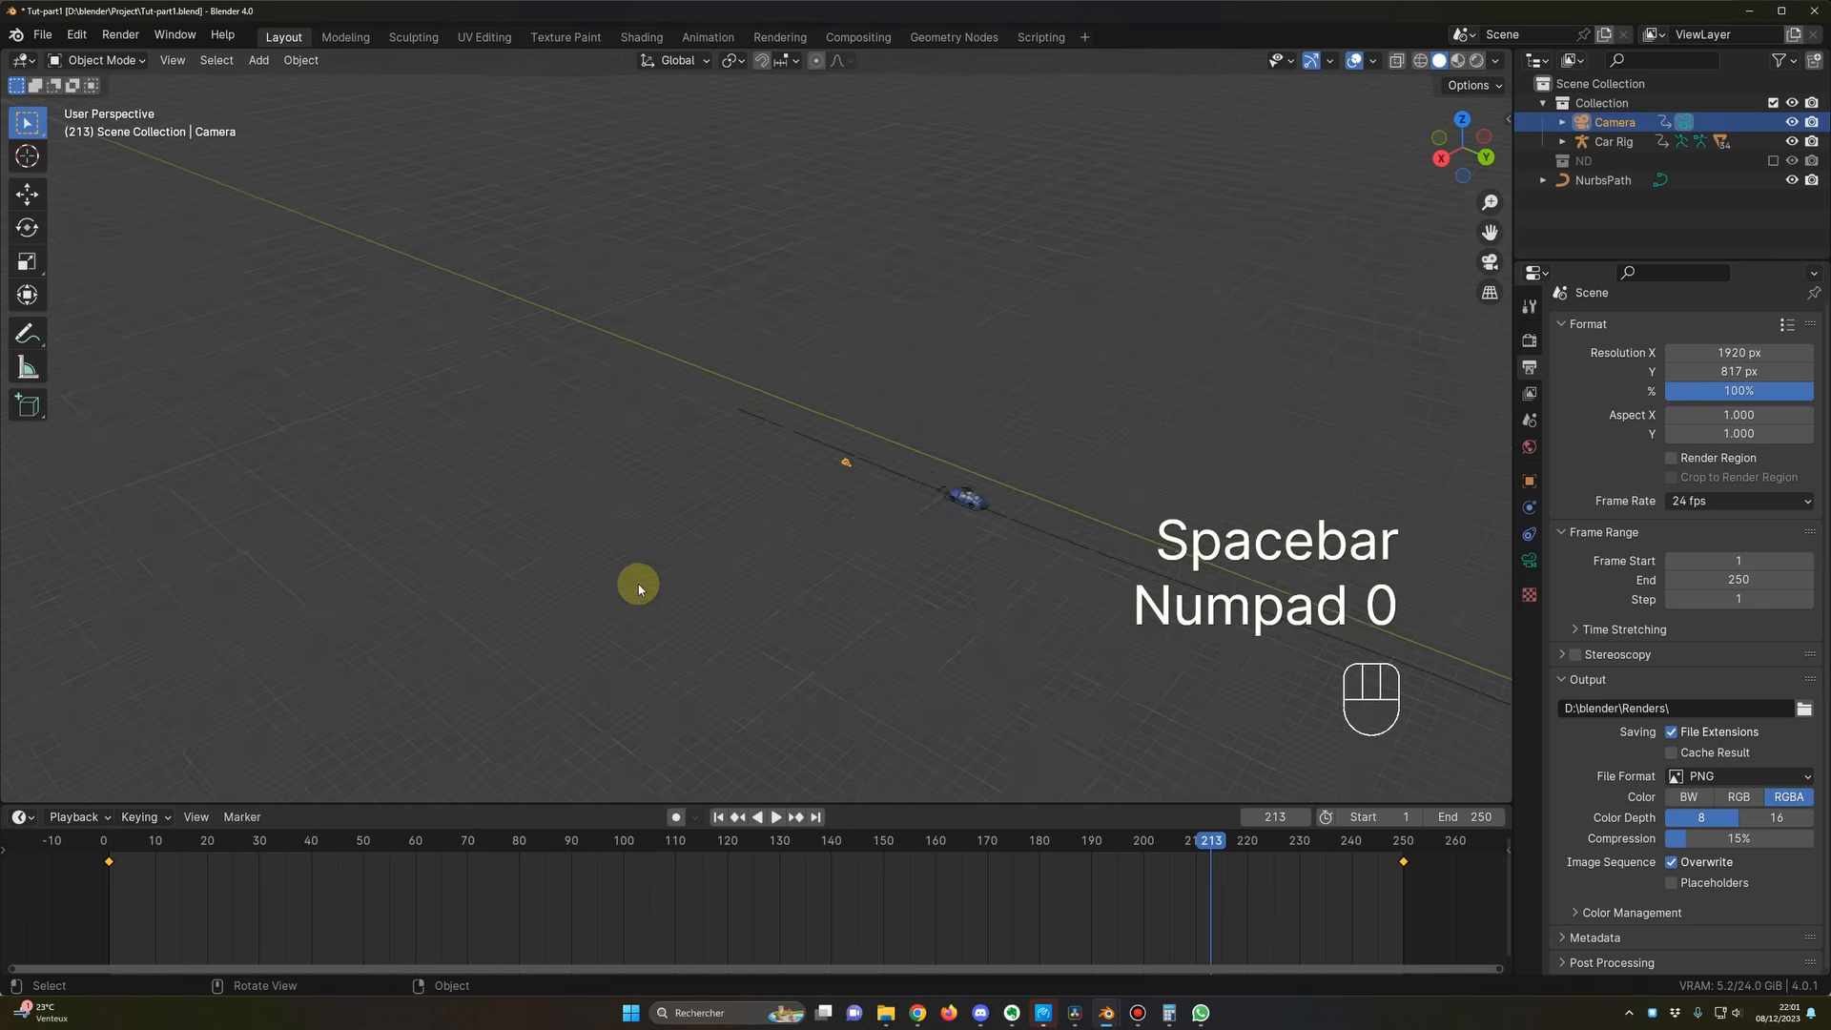
middle_drag(724, 627, 782, 655)
shift+middle_drag(856, 645, 719, 601)
scroll(715, 589, up, 2)
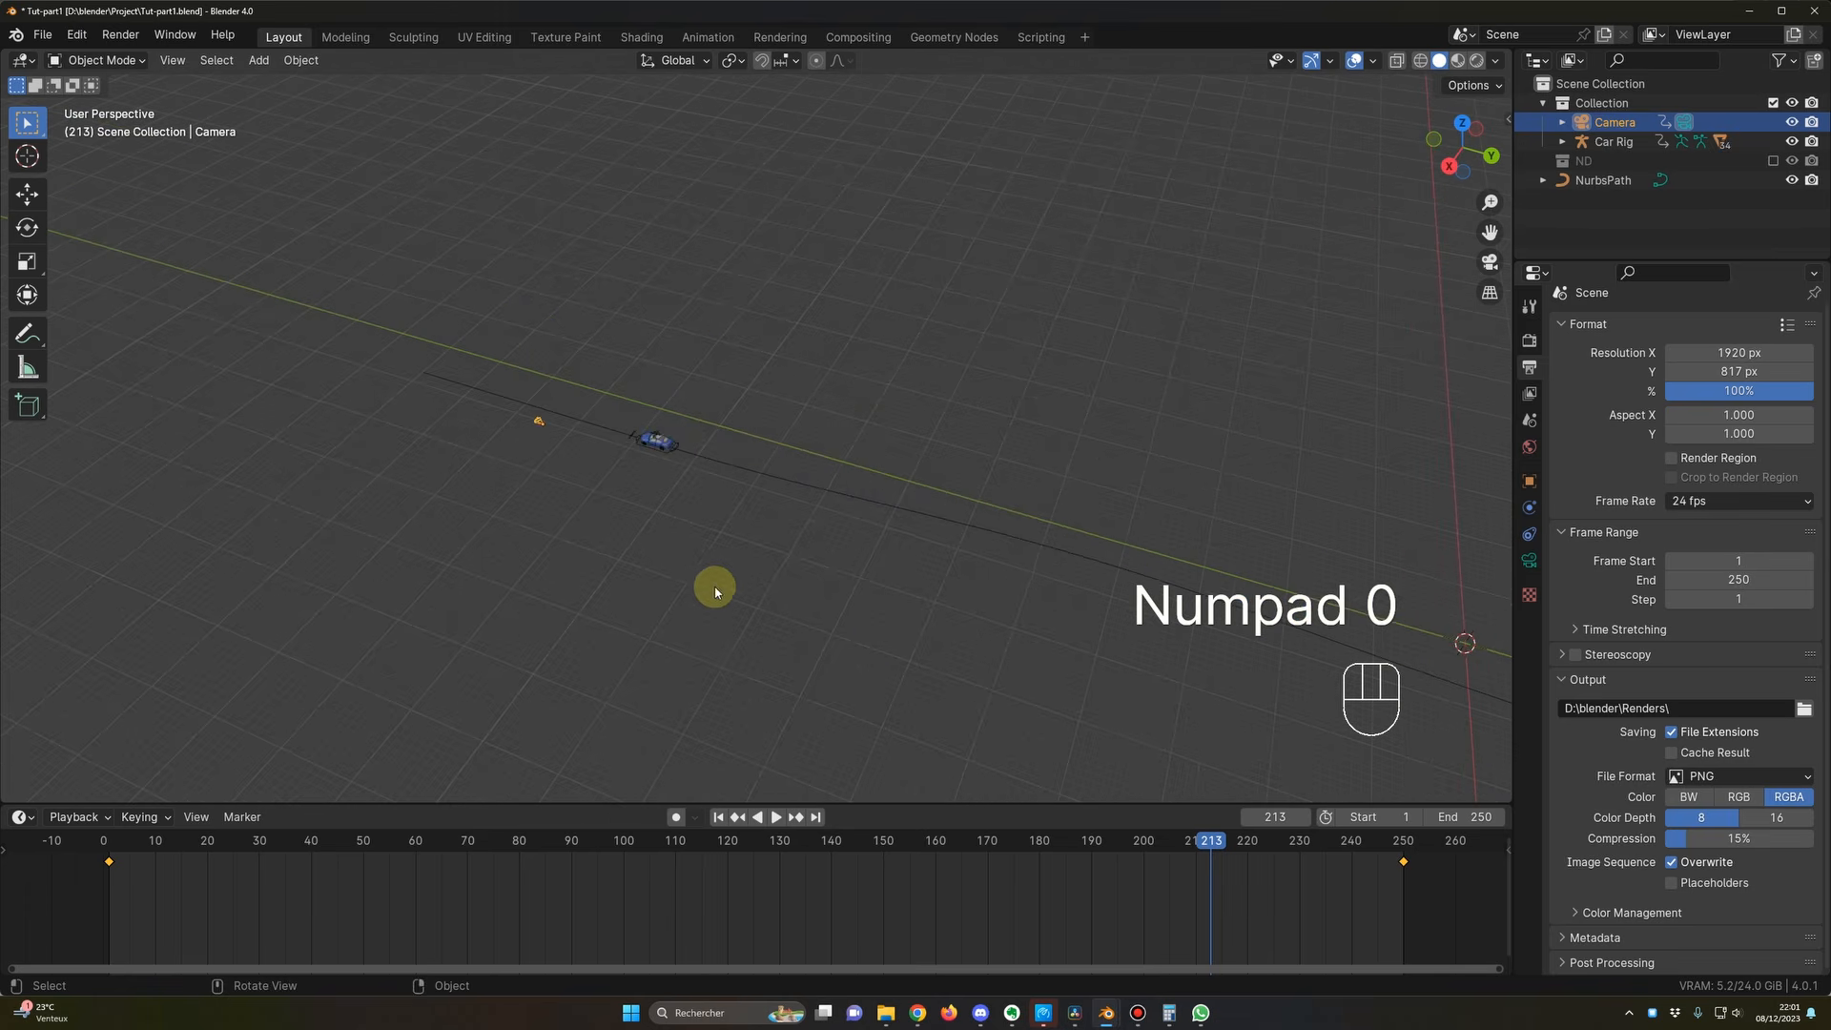
Step: Set the interpolation mode of all the camera's keyframes to Linear
click(673, 455)
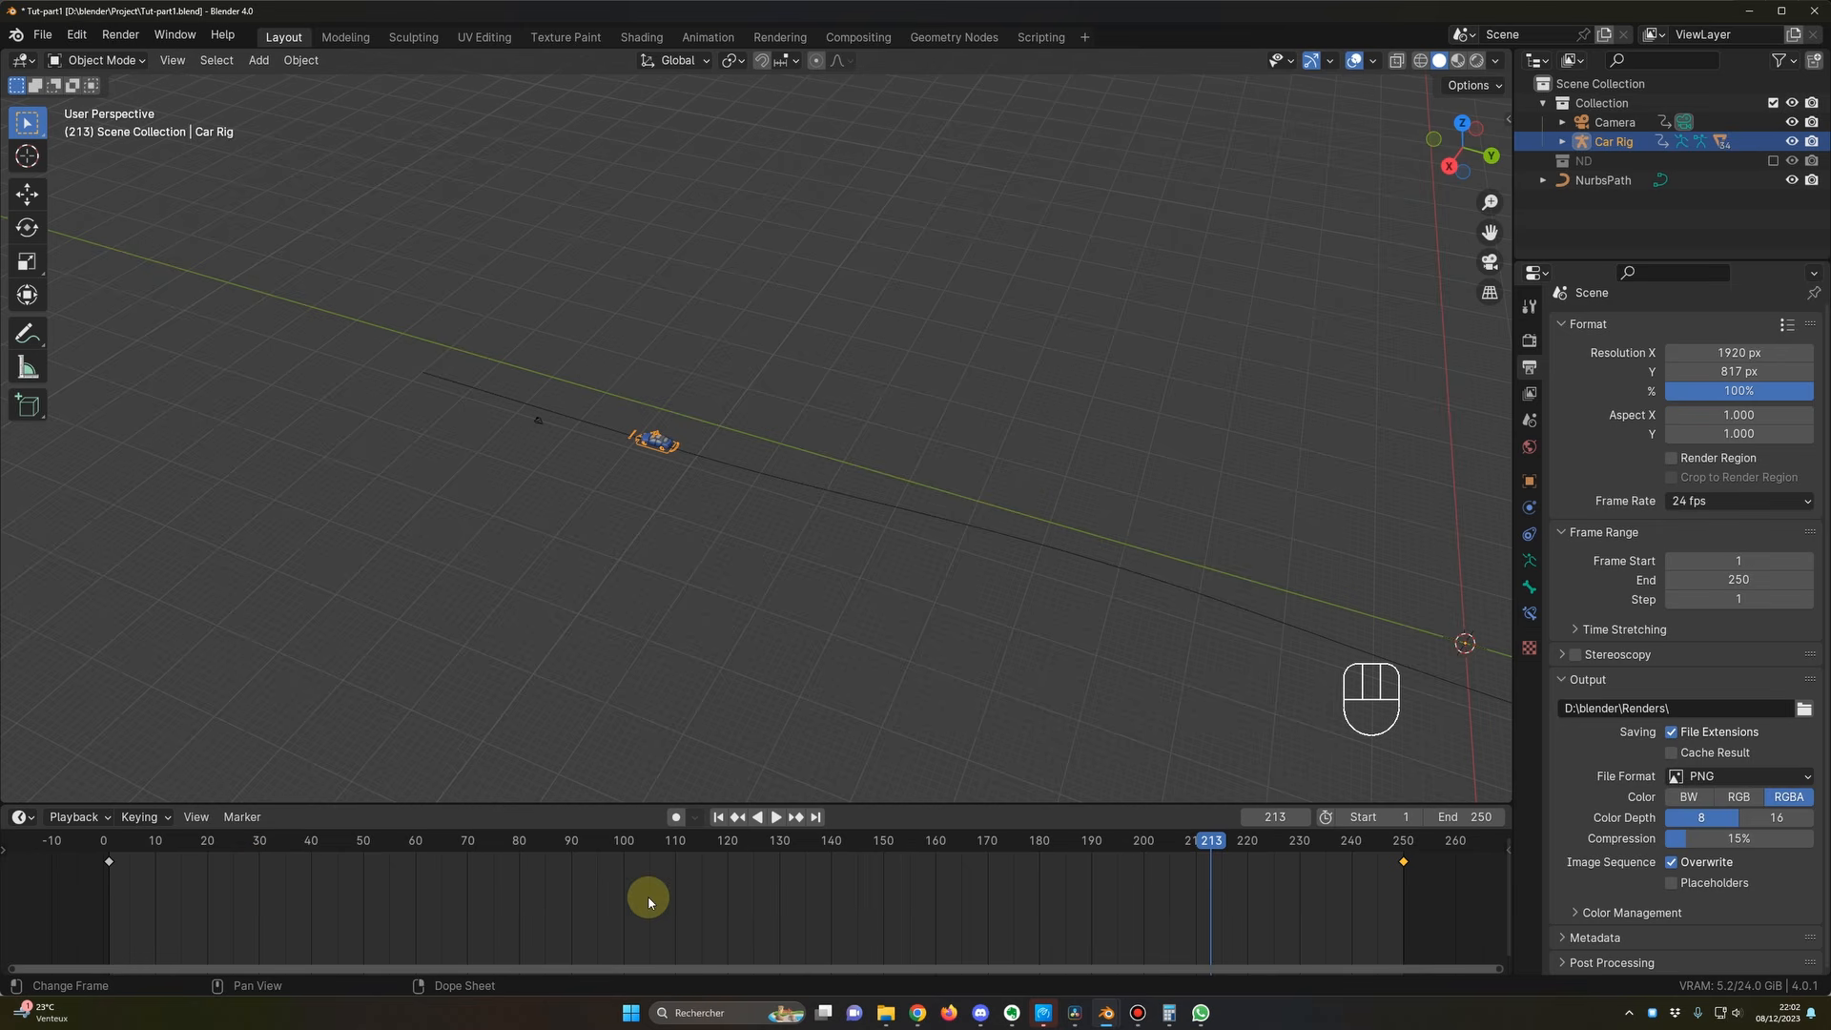
key(a)
click(539, 422)
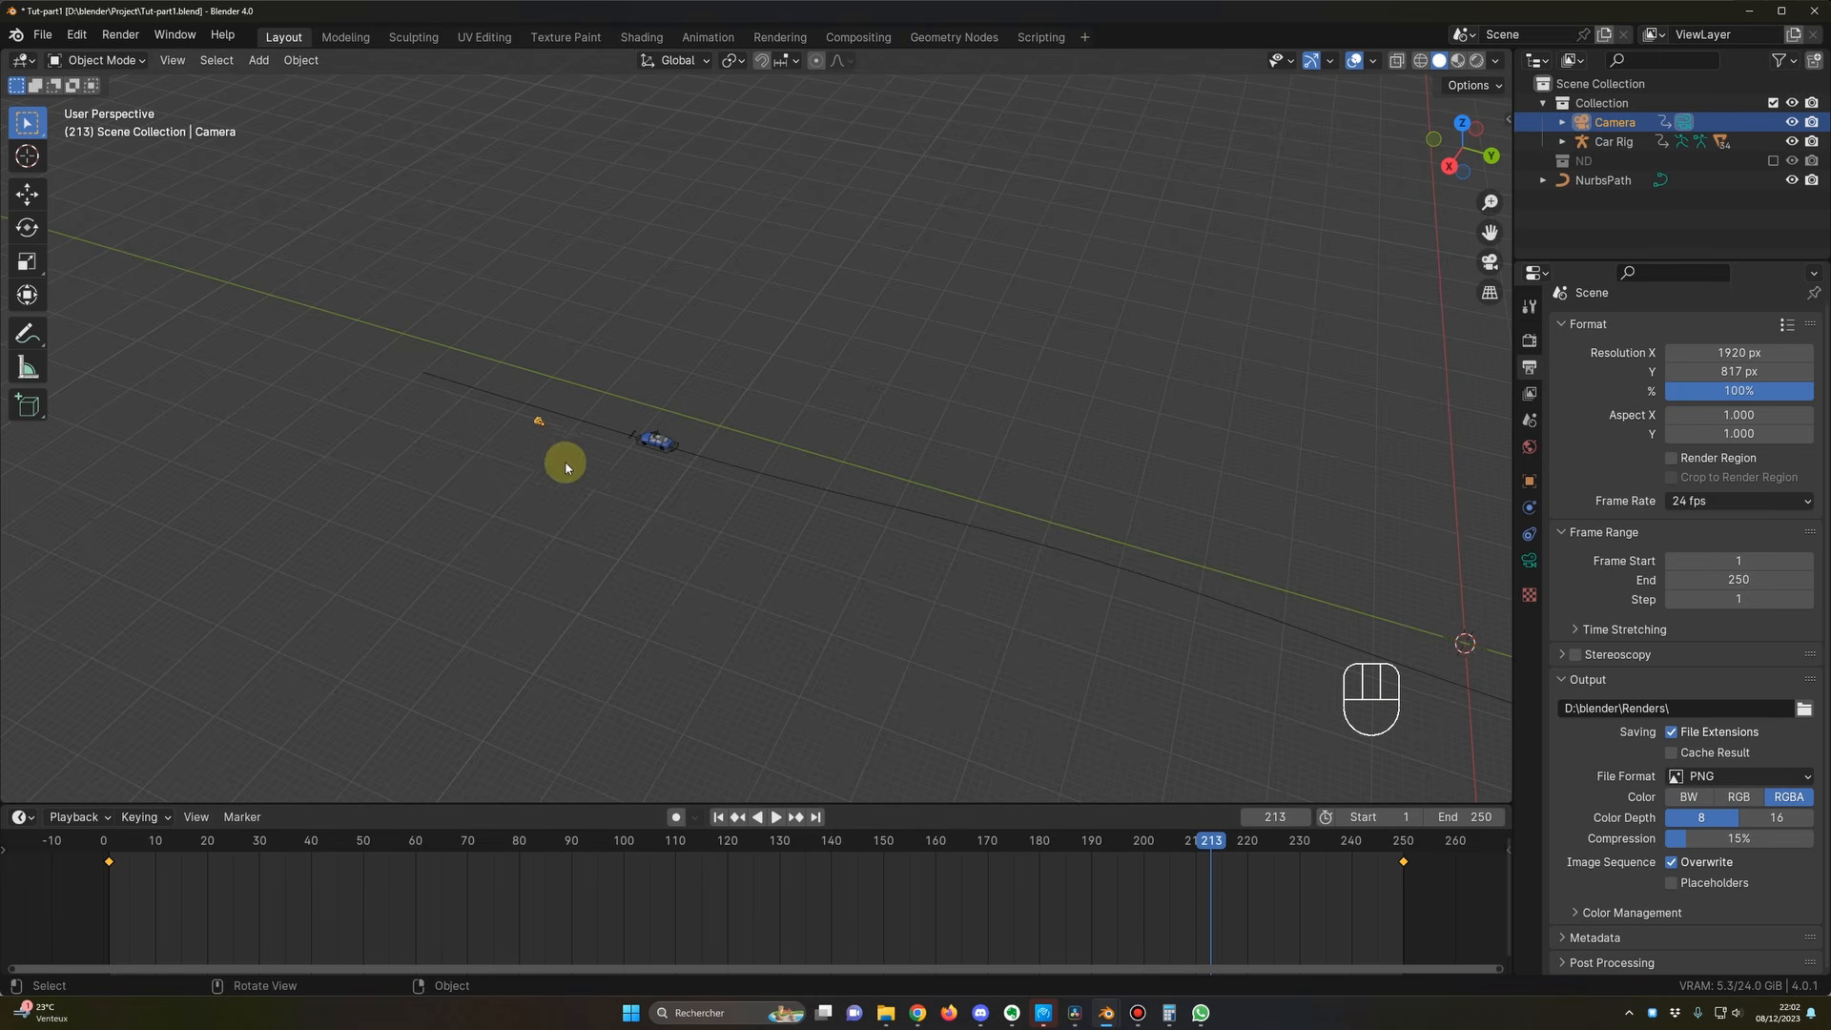
click(542, 491)
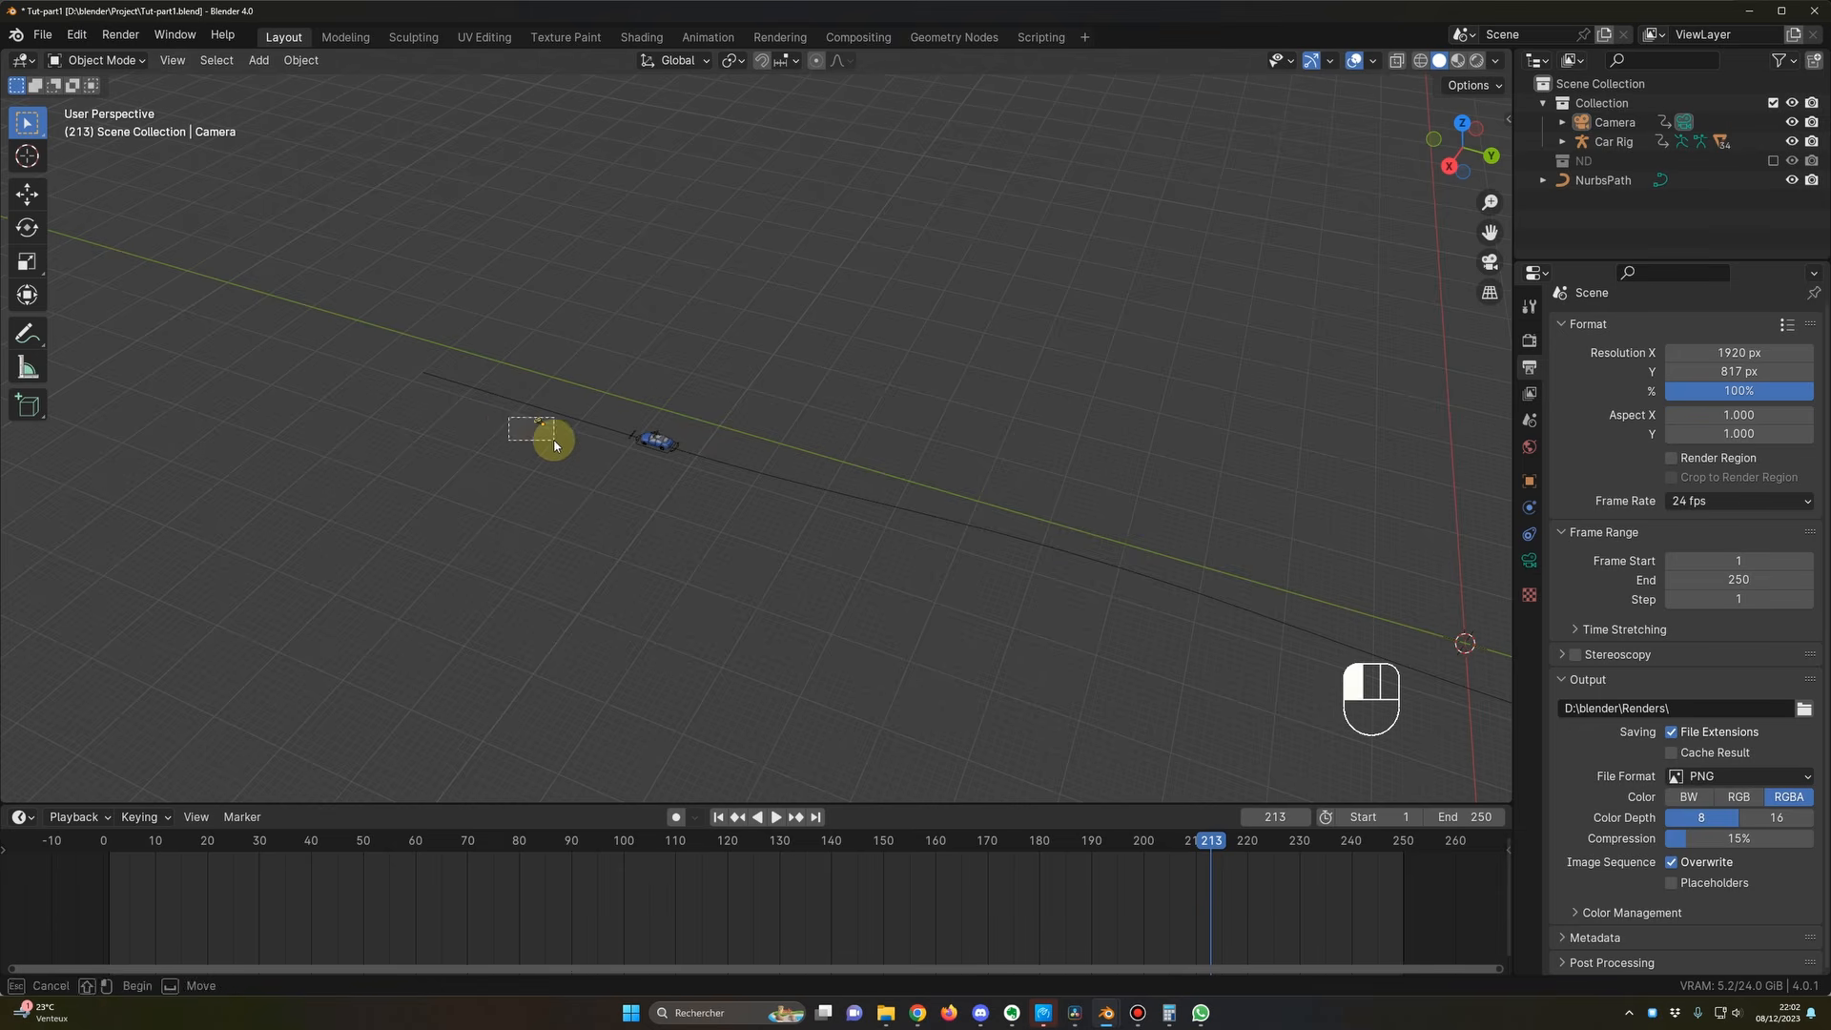
click(557, 440)
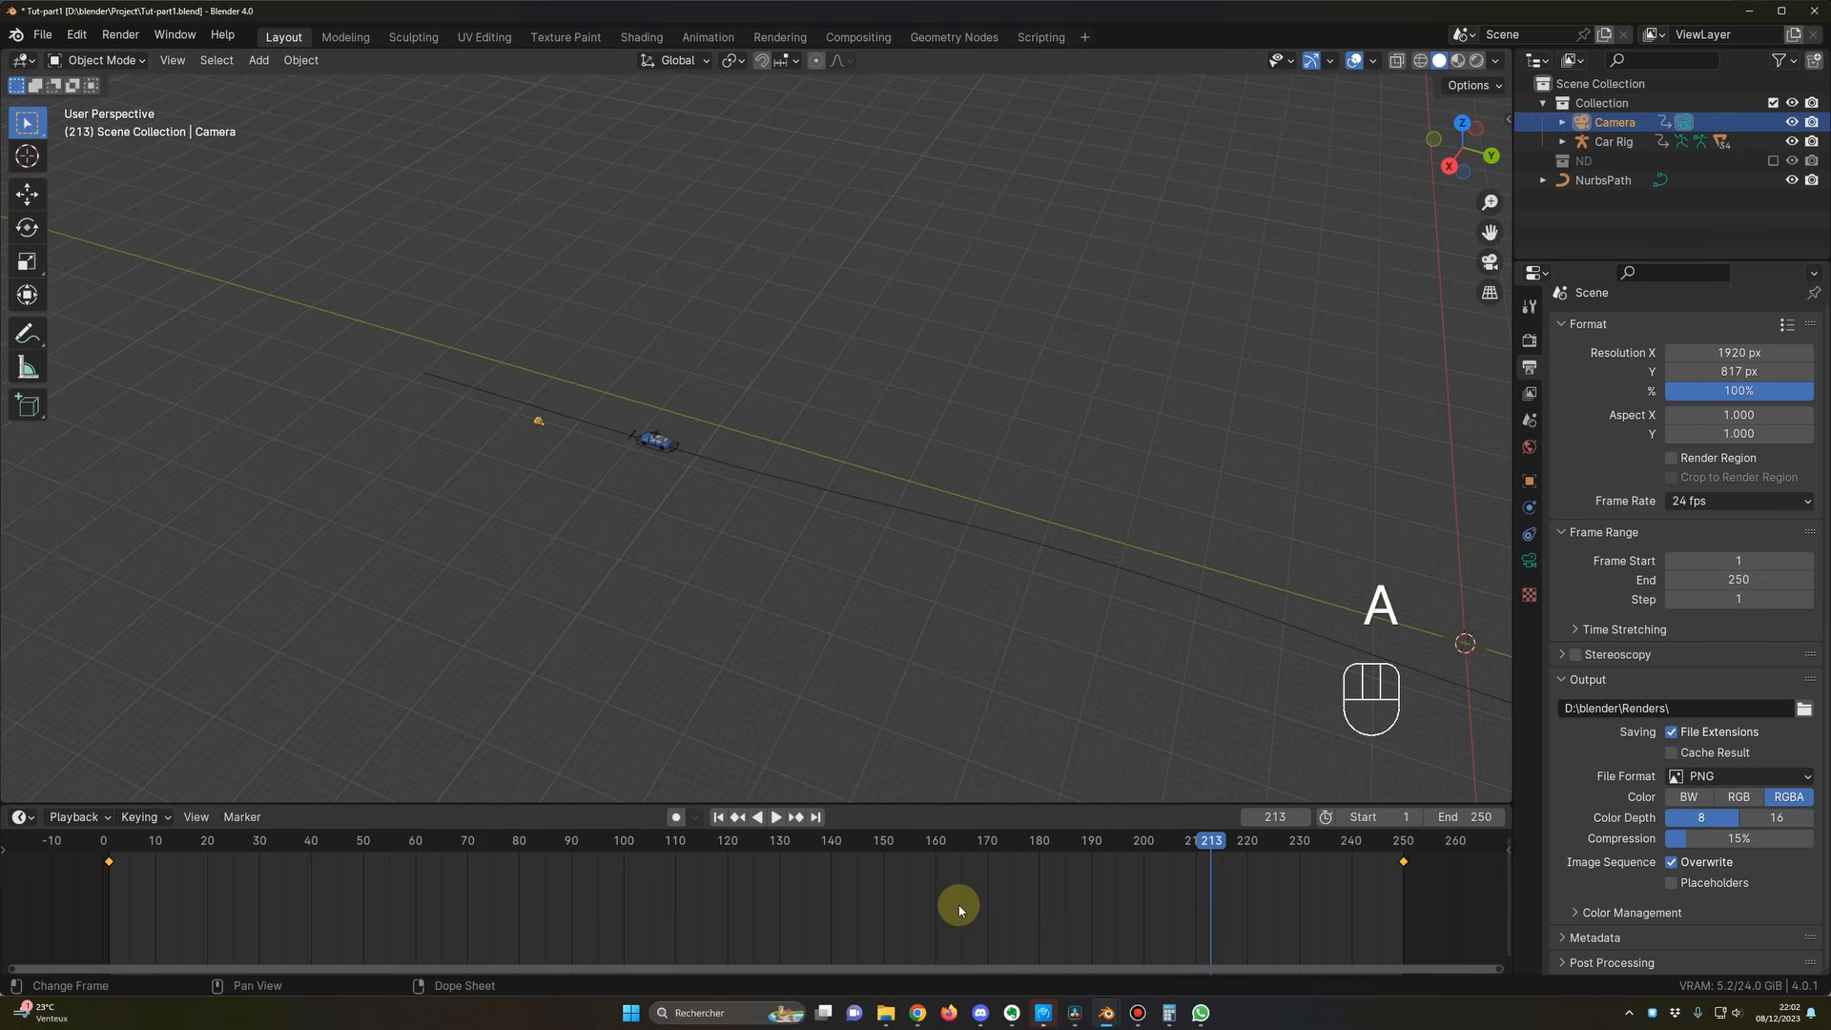
right_click(932, 887)
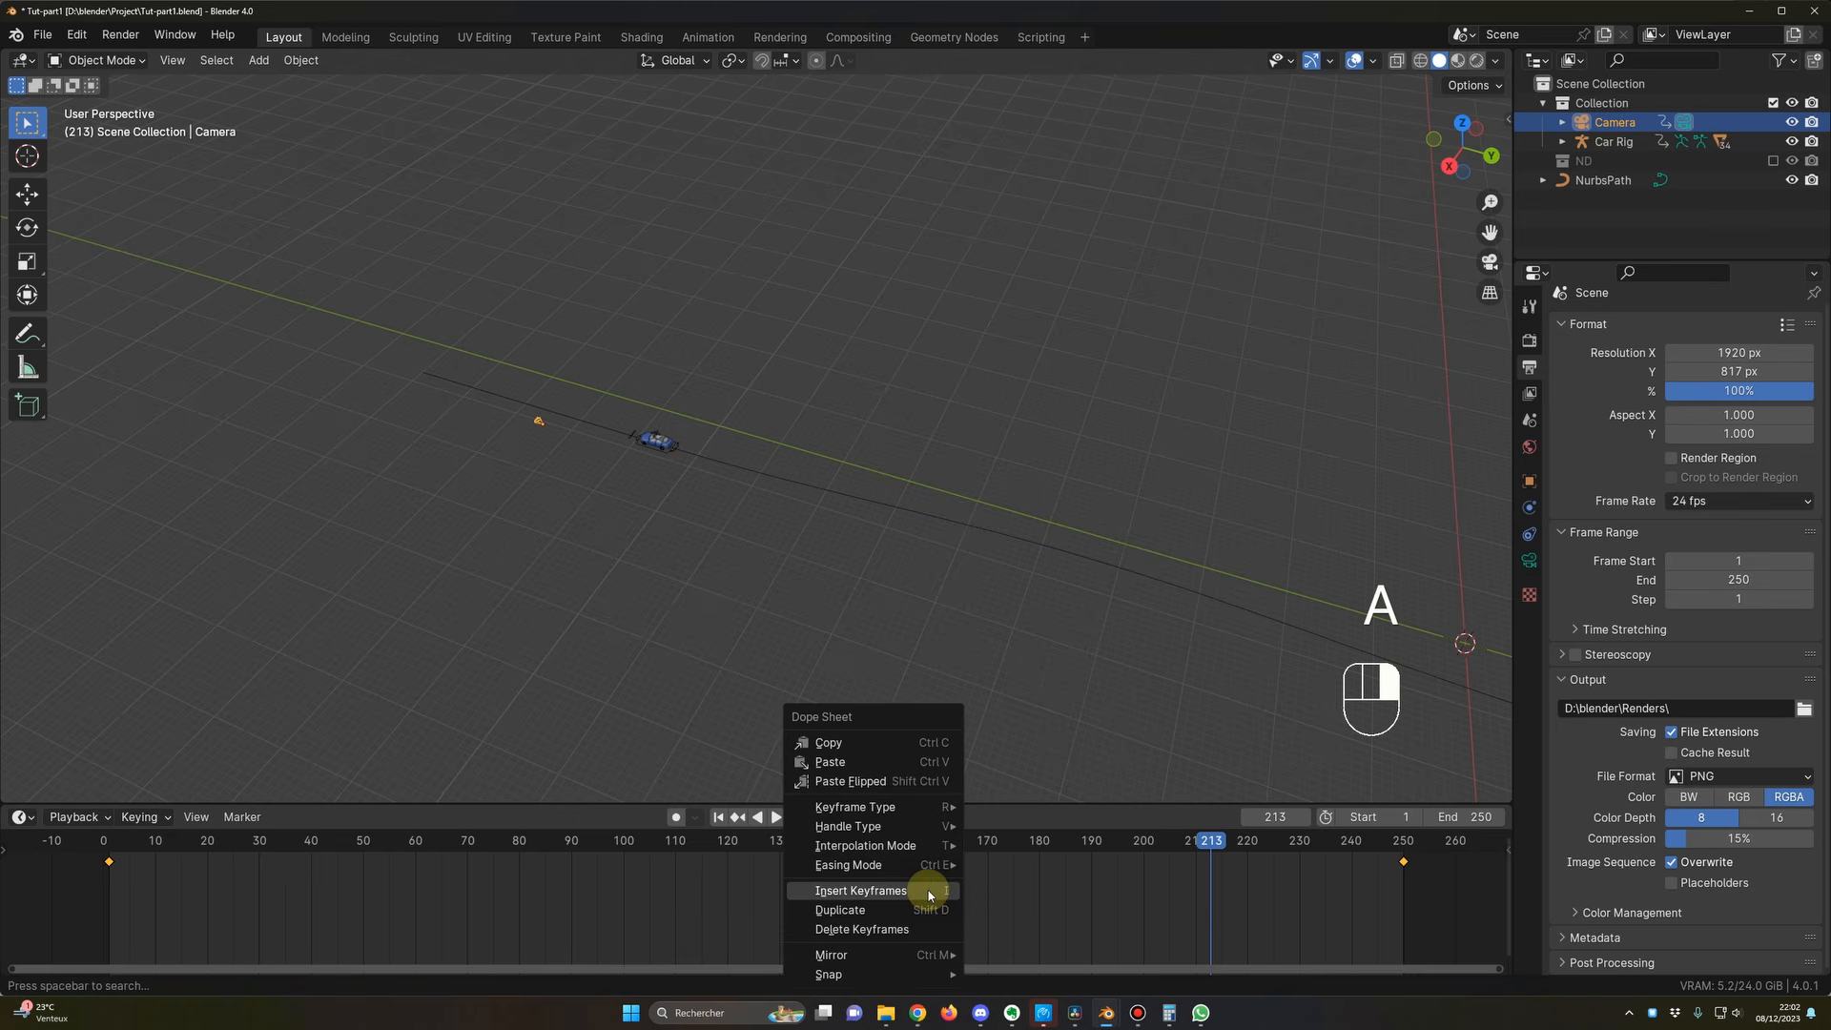
mouse_move(888, 852)
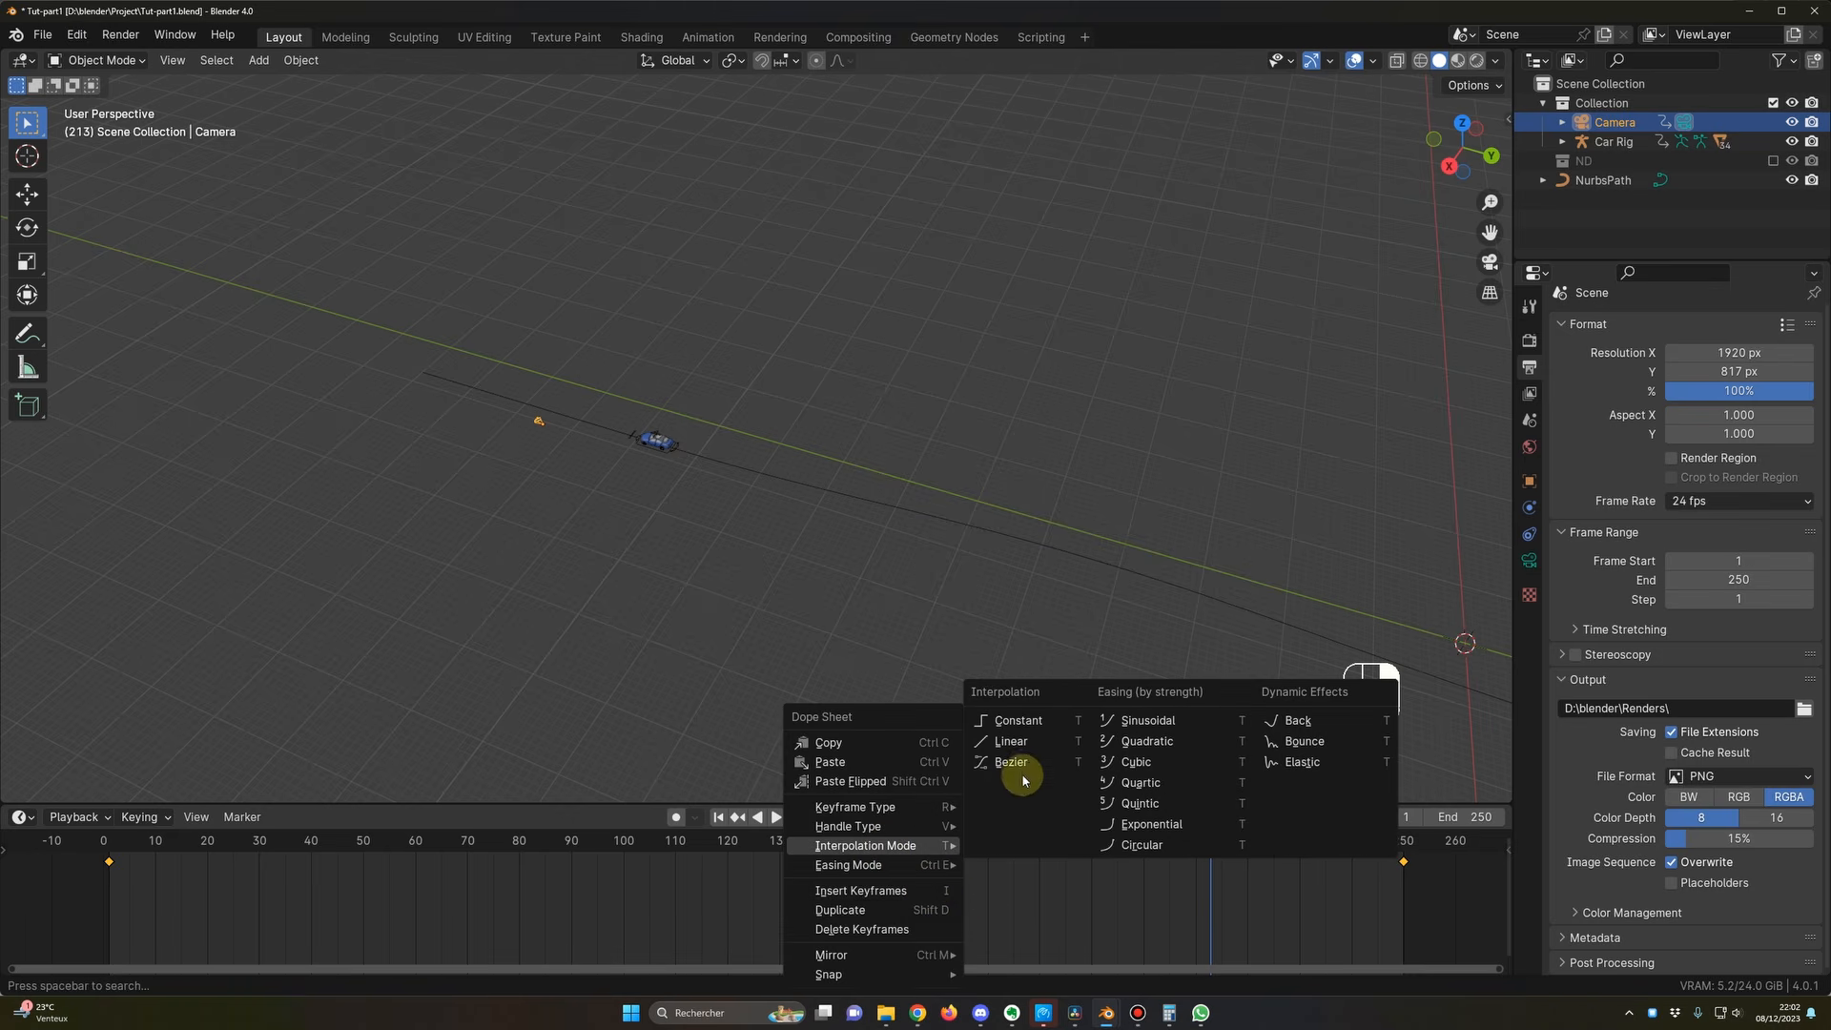
click(1016, 742)
Step: Return to frame 1 and play the animation through the camera to check how it follows the car
drag(153, 840, 109, 840)
scroll(714, 663, down, 3)
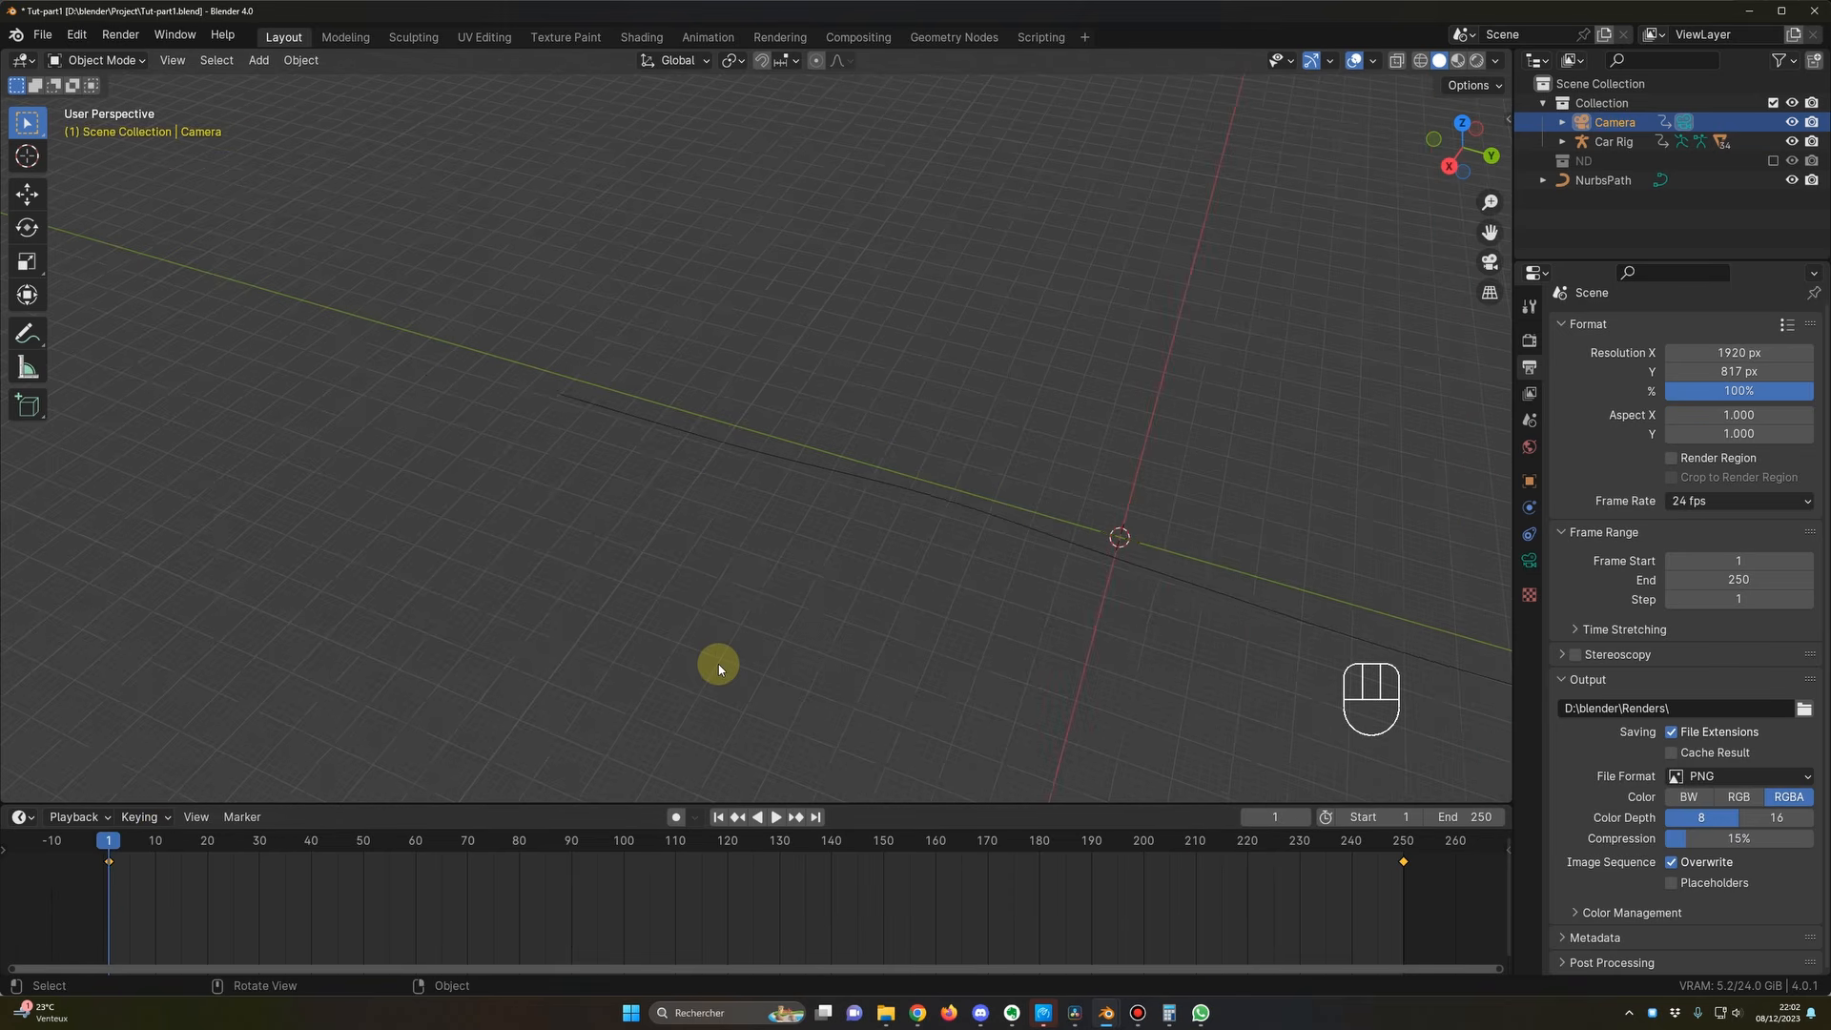
key(KP_0)
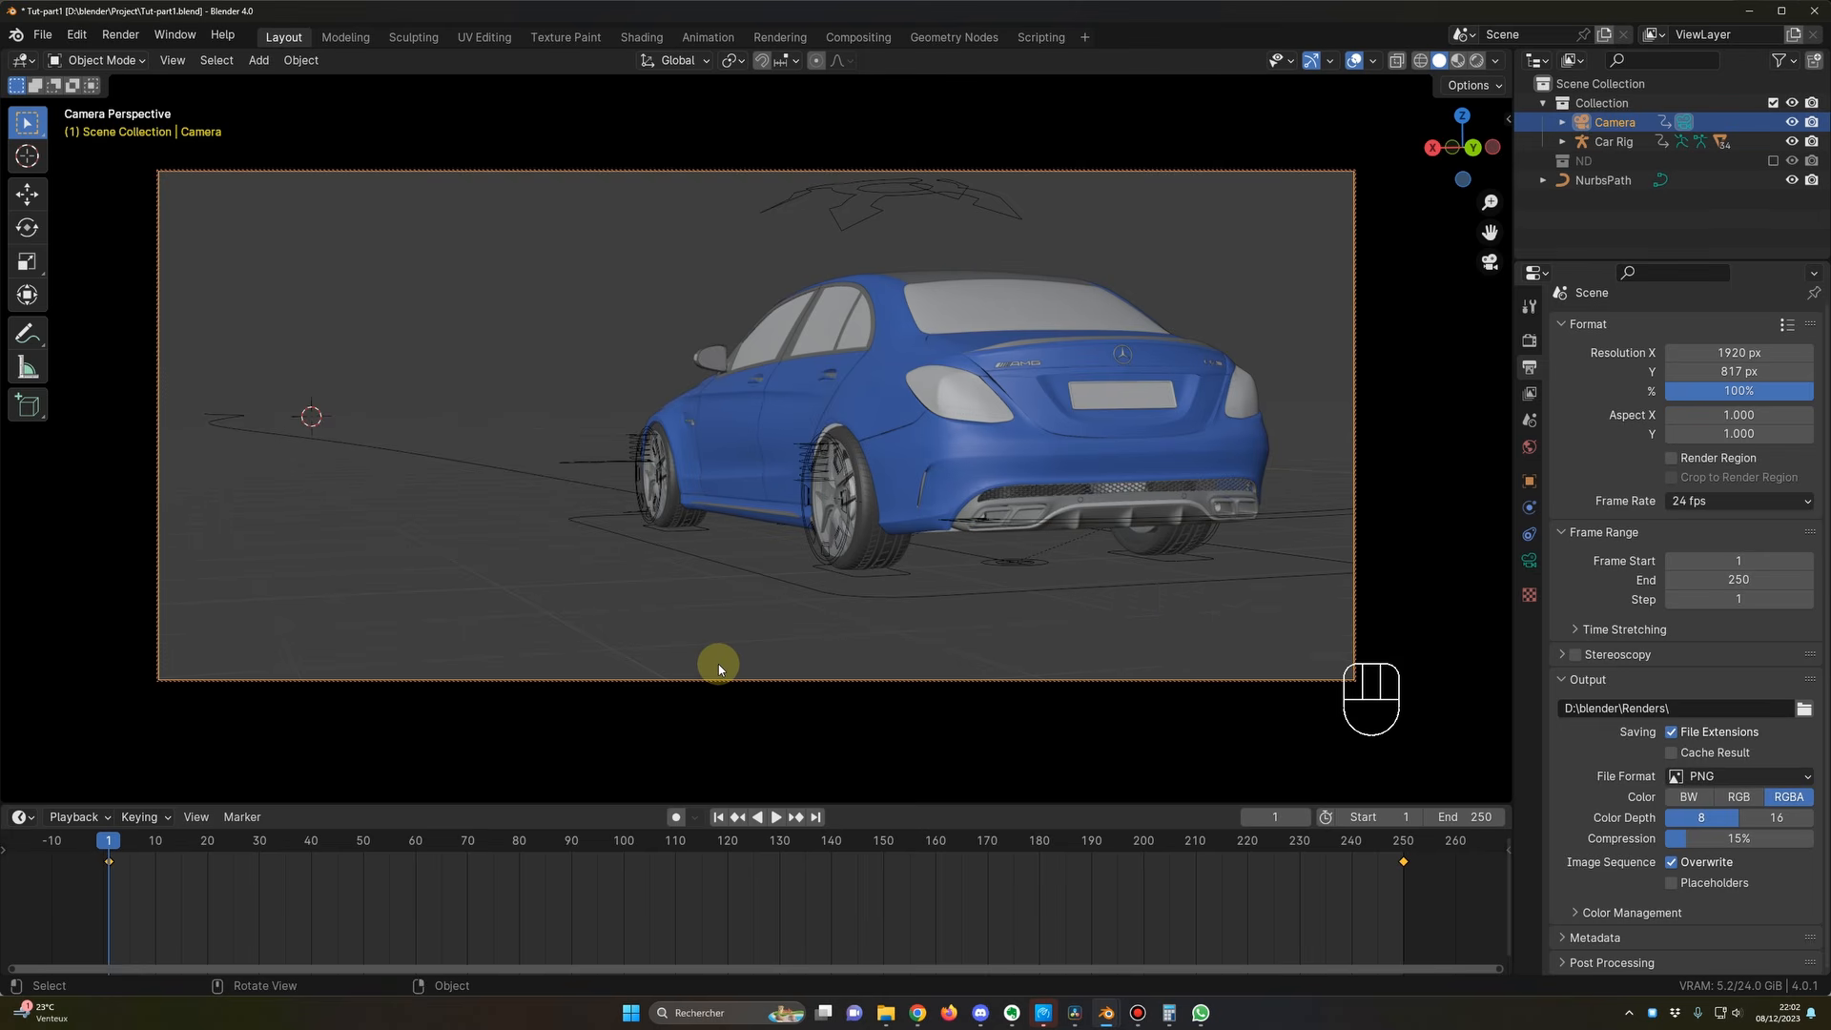
key(space)
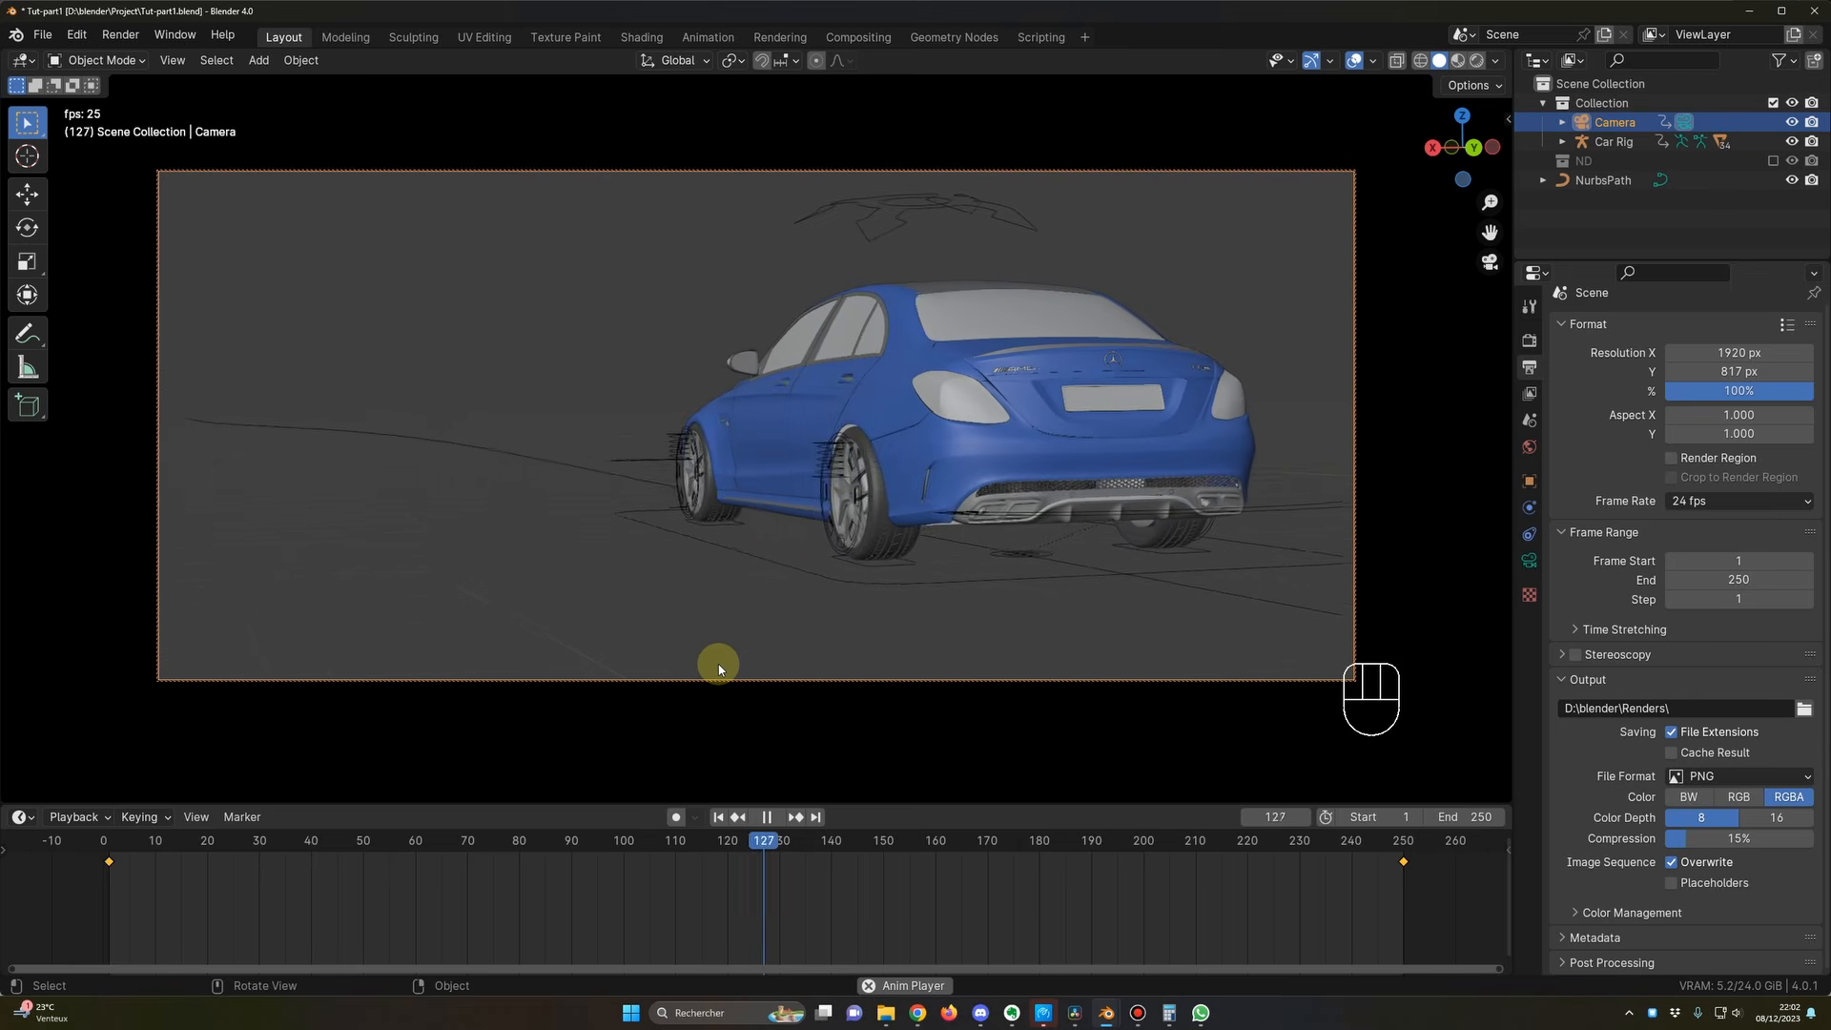
key(Escape)
key(KP_0)
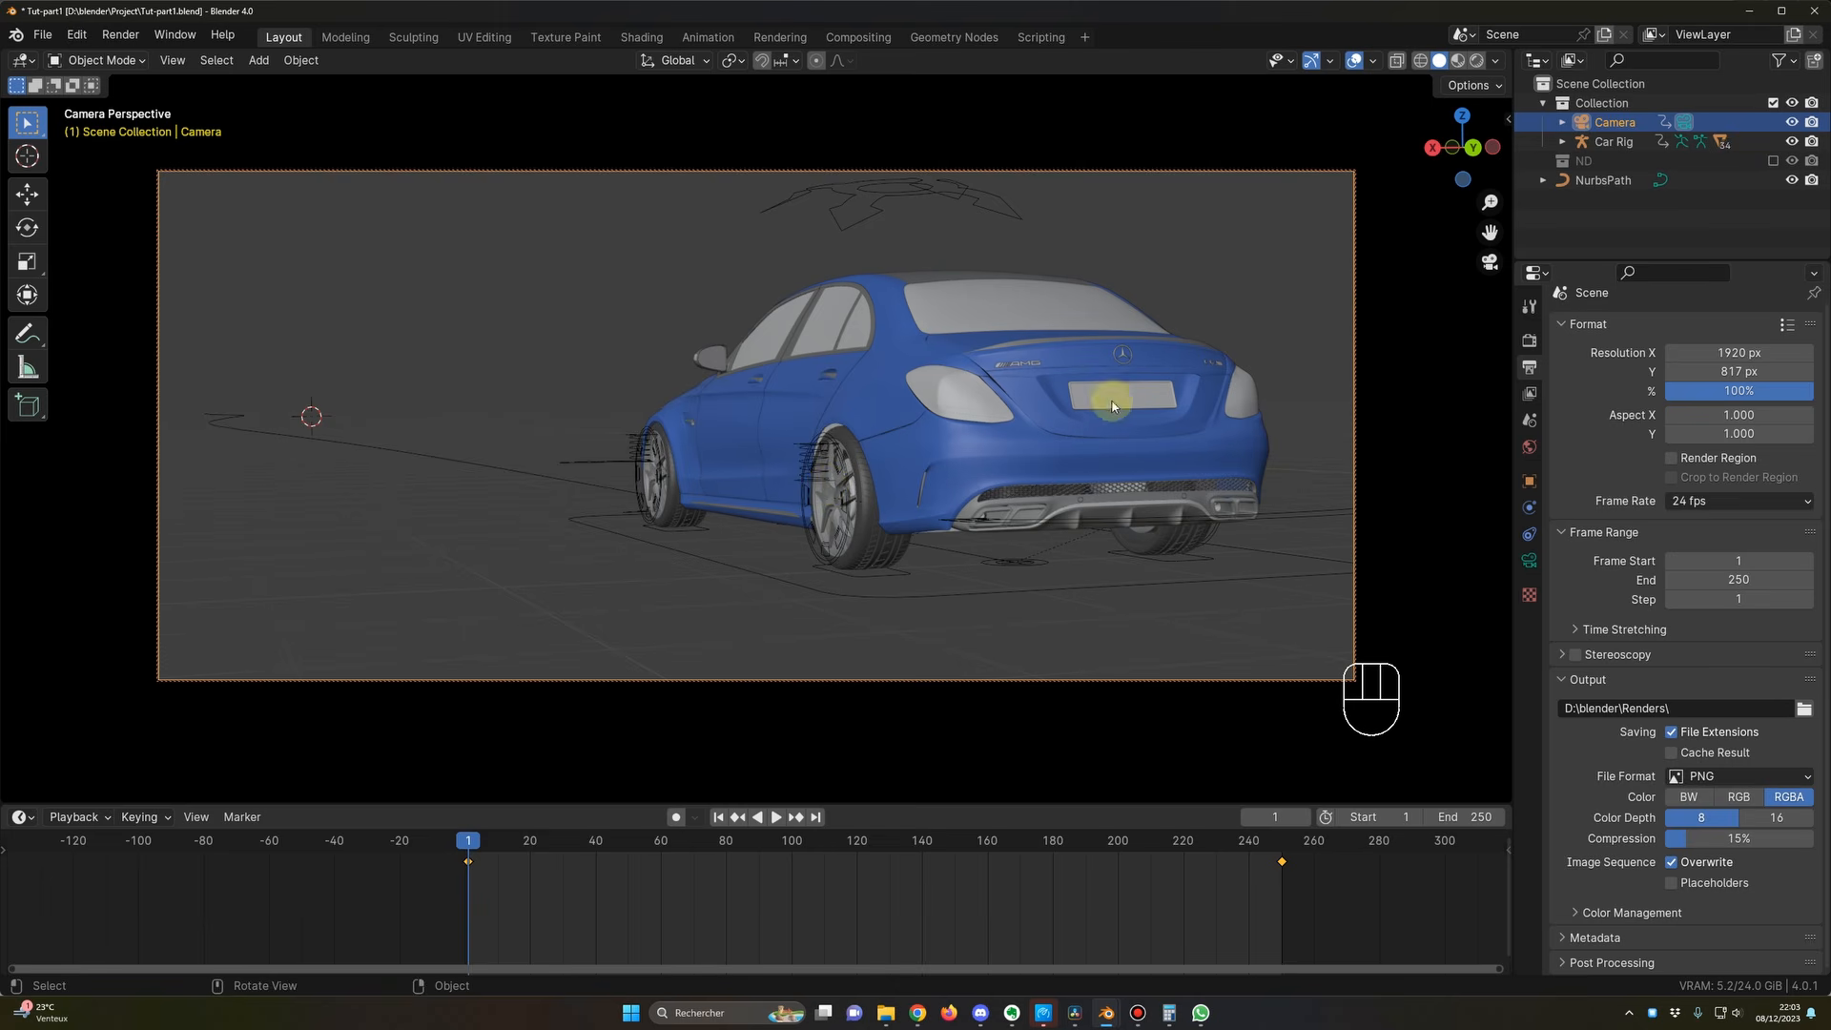
Step: Select the car rig and bake its steering with Rigacar from frame 1 to frame 250
click(847, 596)
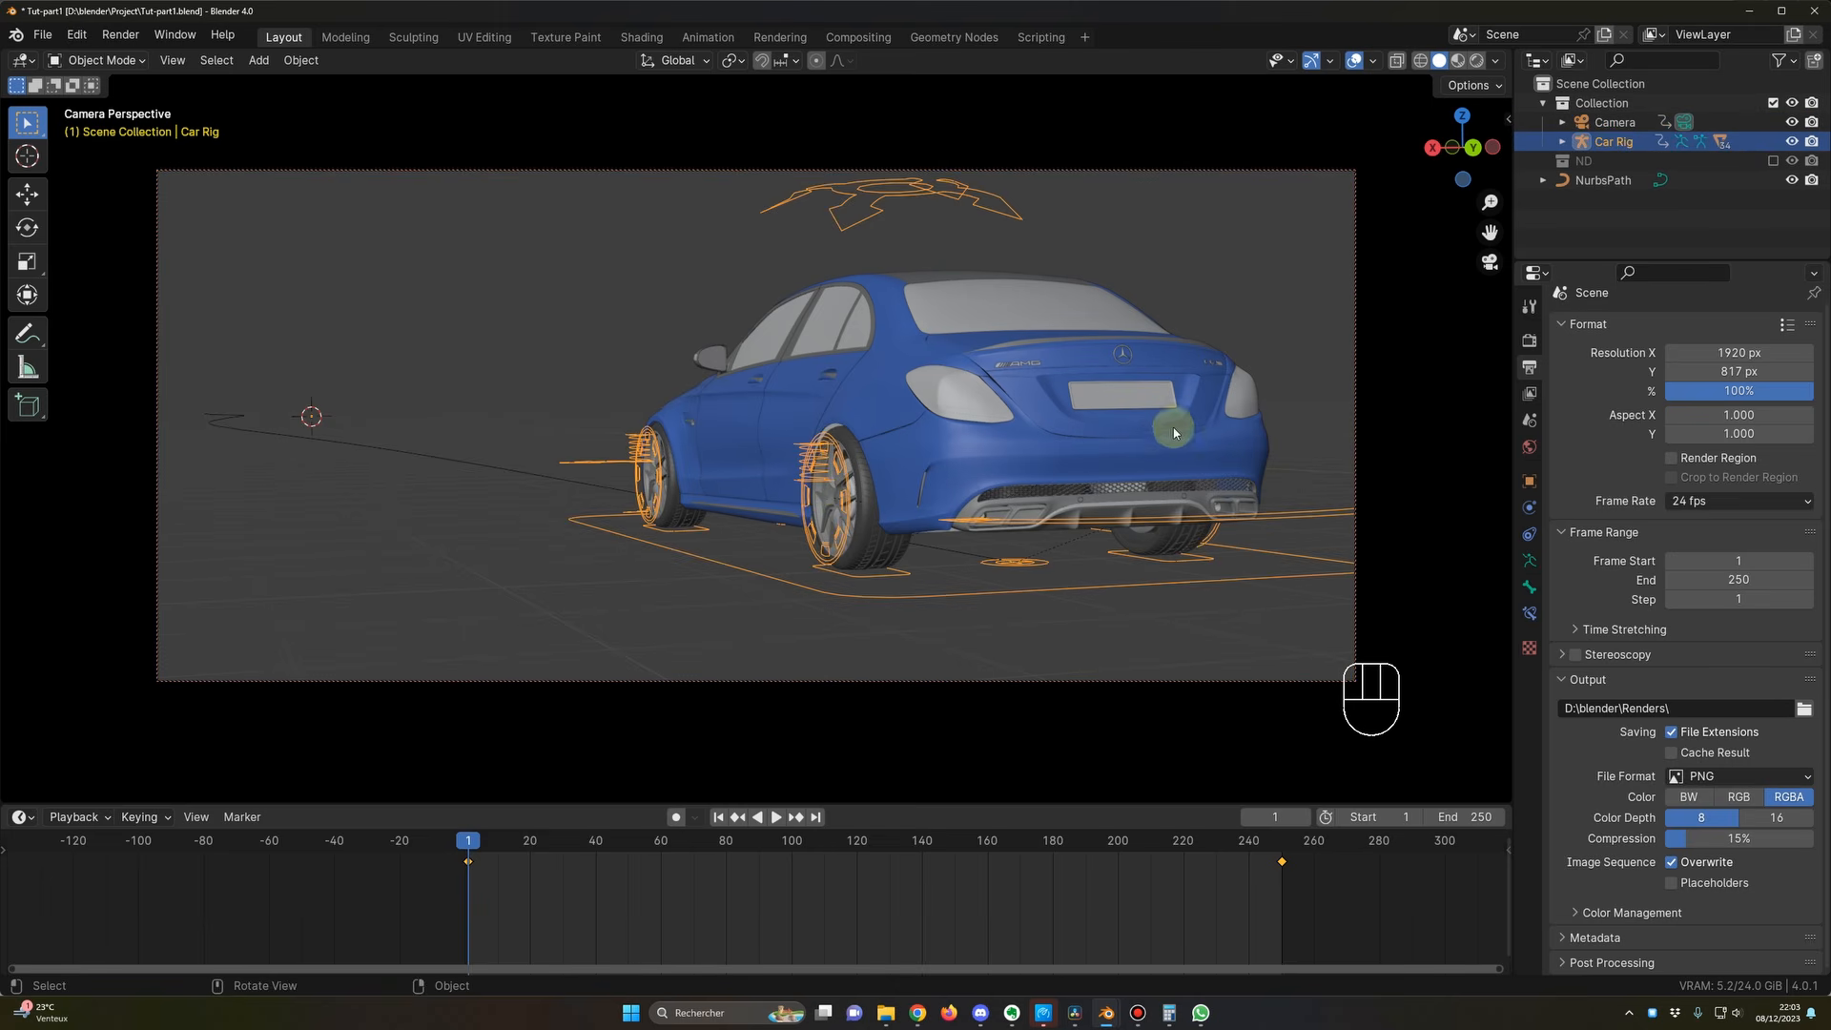
key(n)
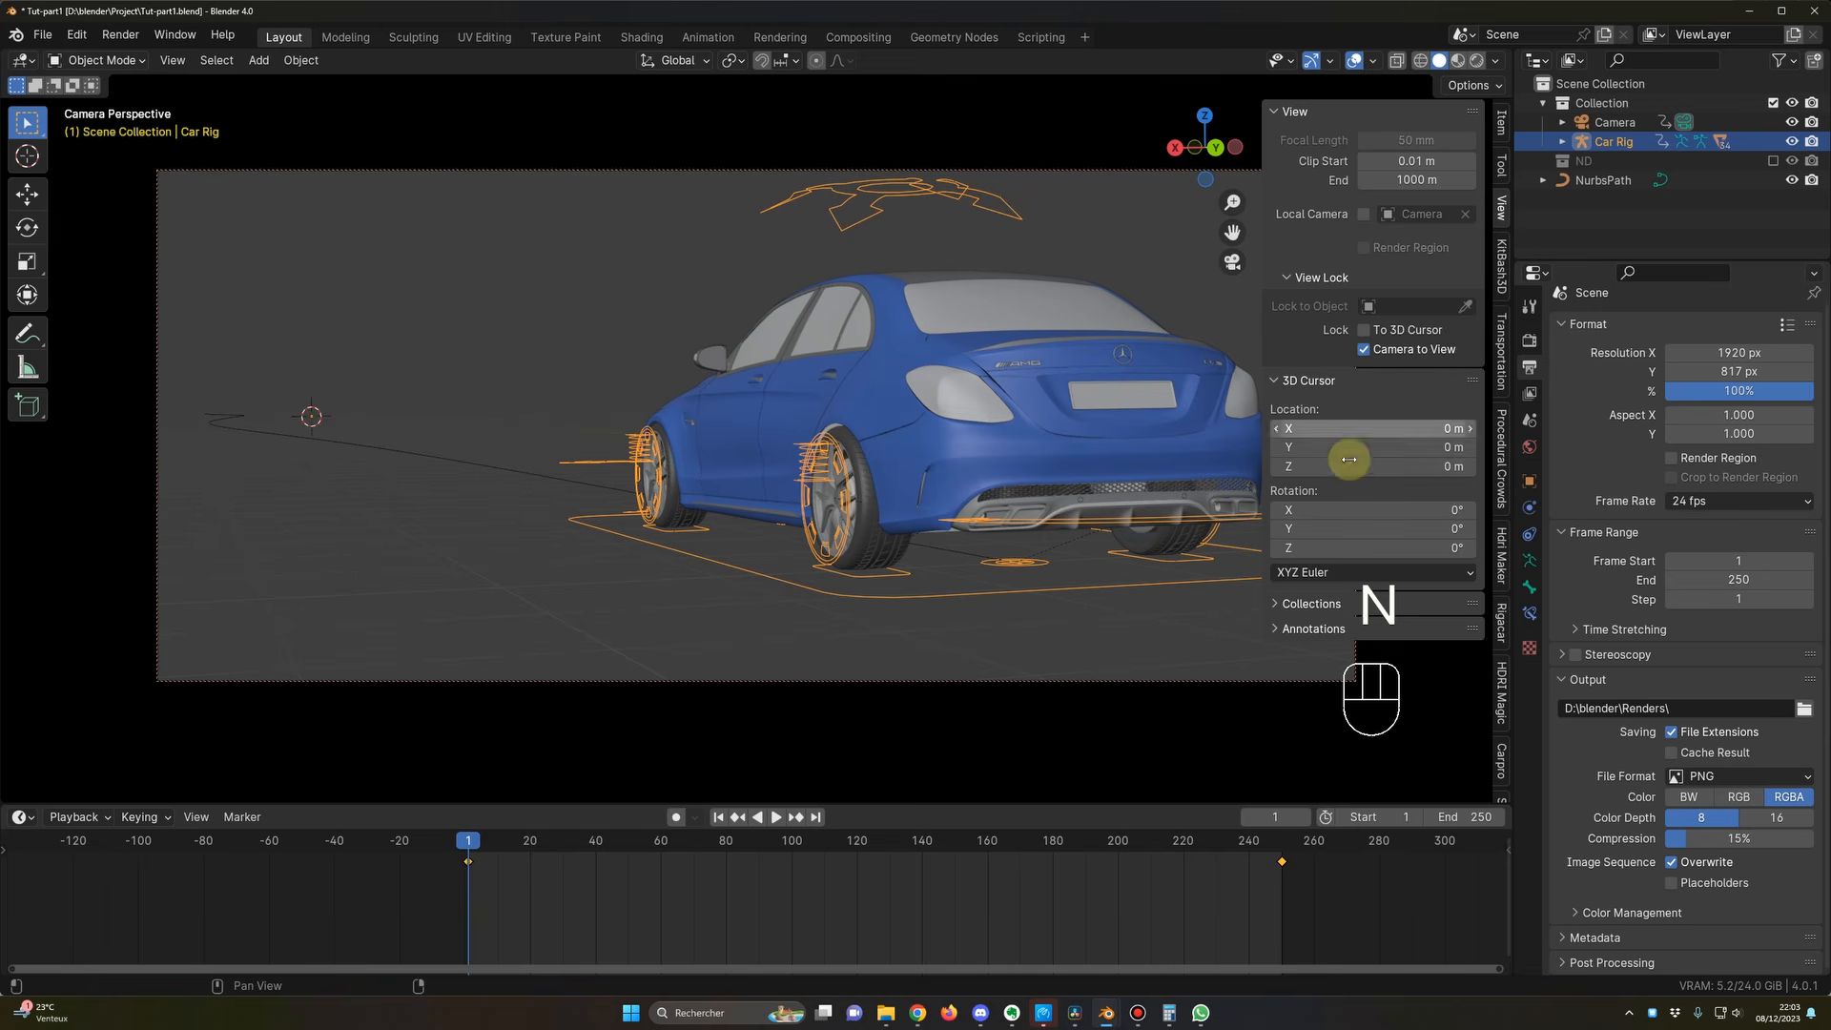
click(1503, 625)
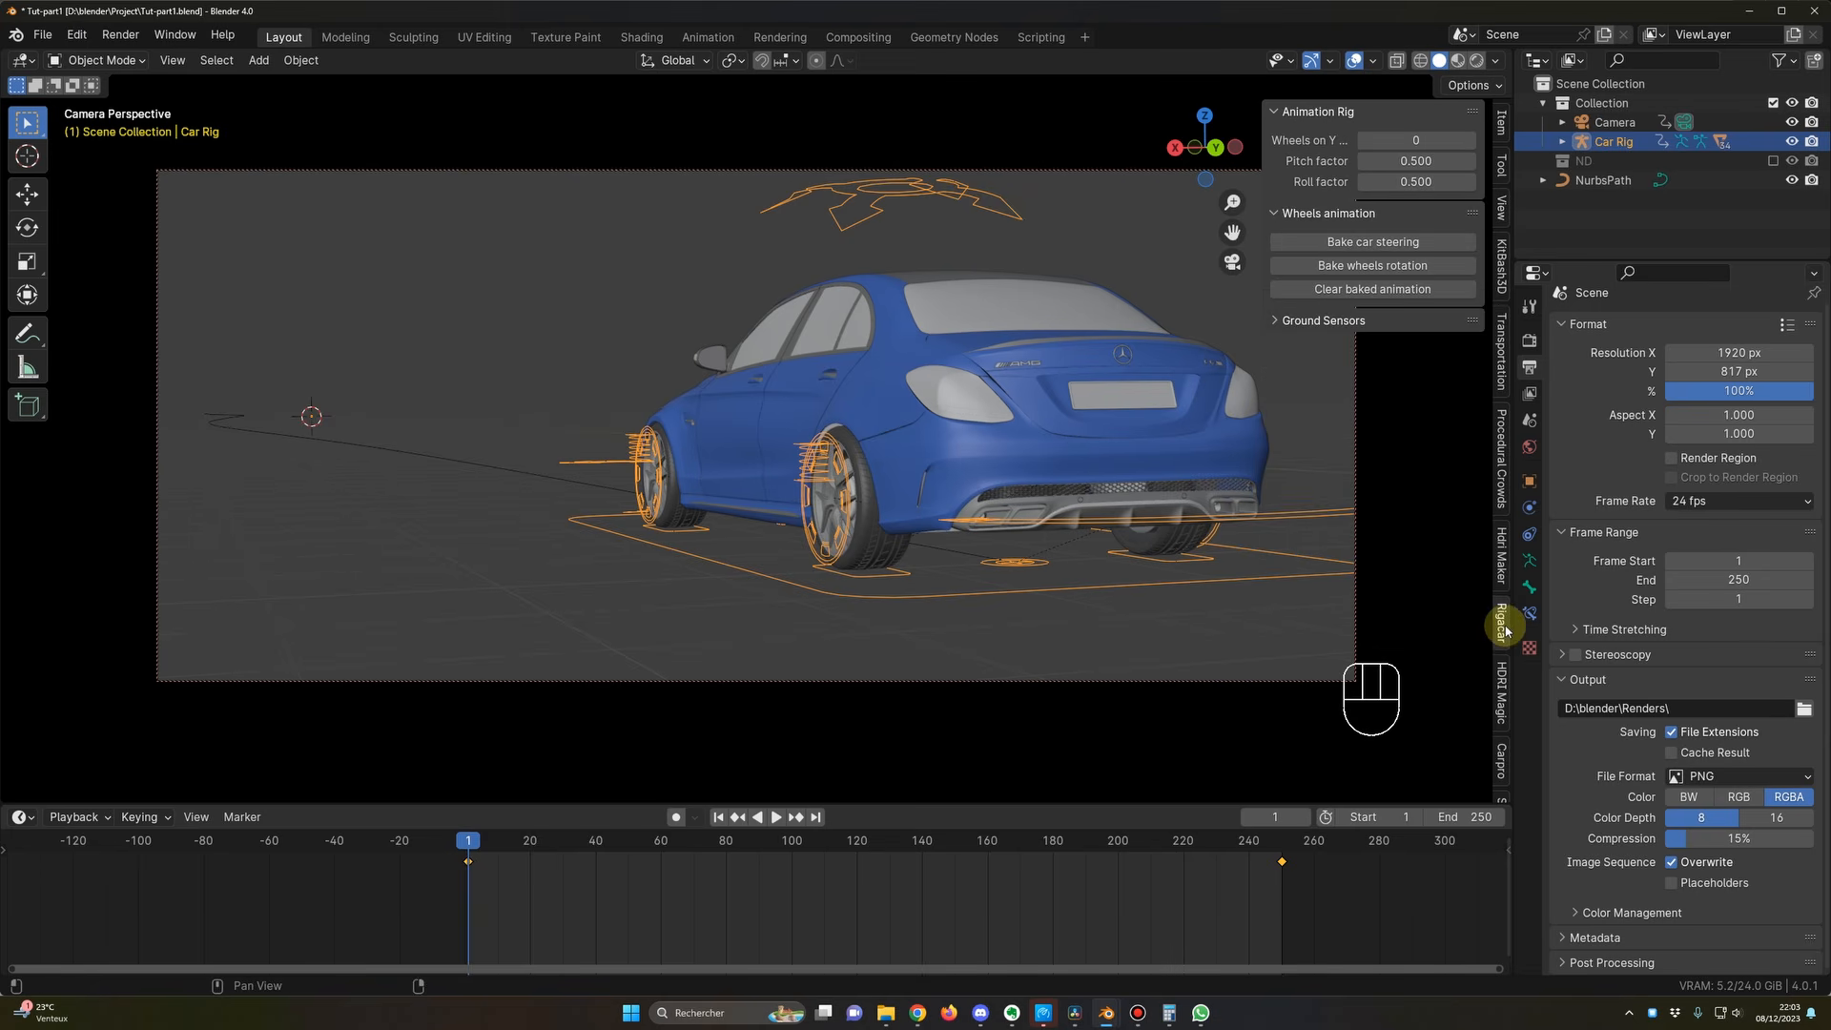
click(1371, 243)
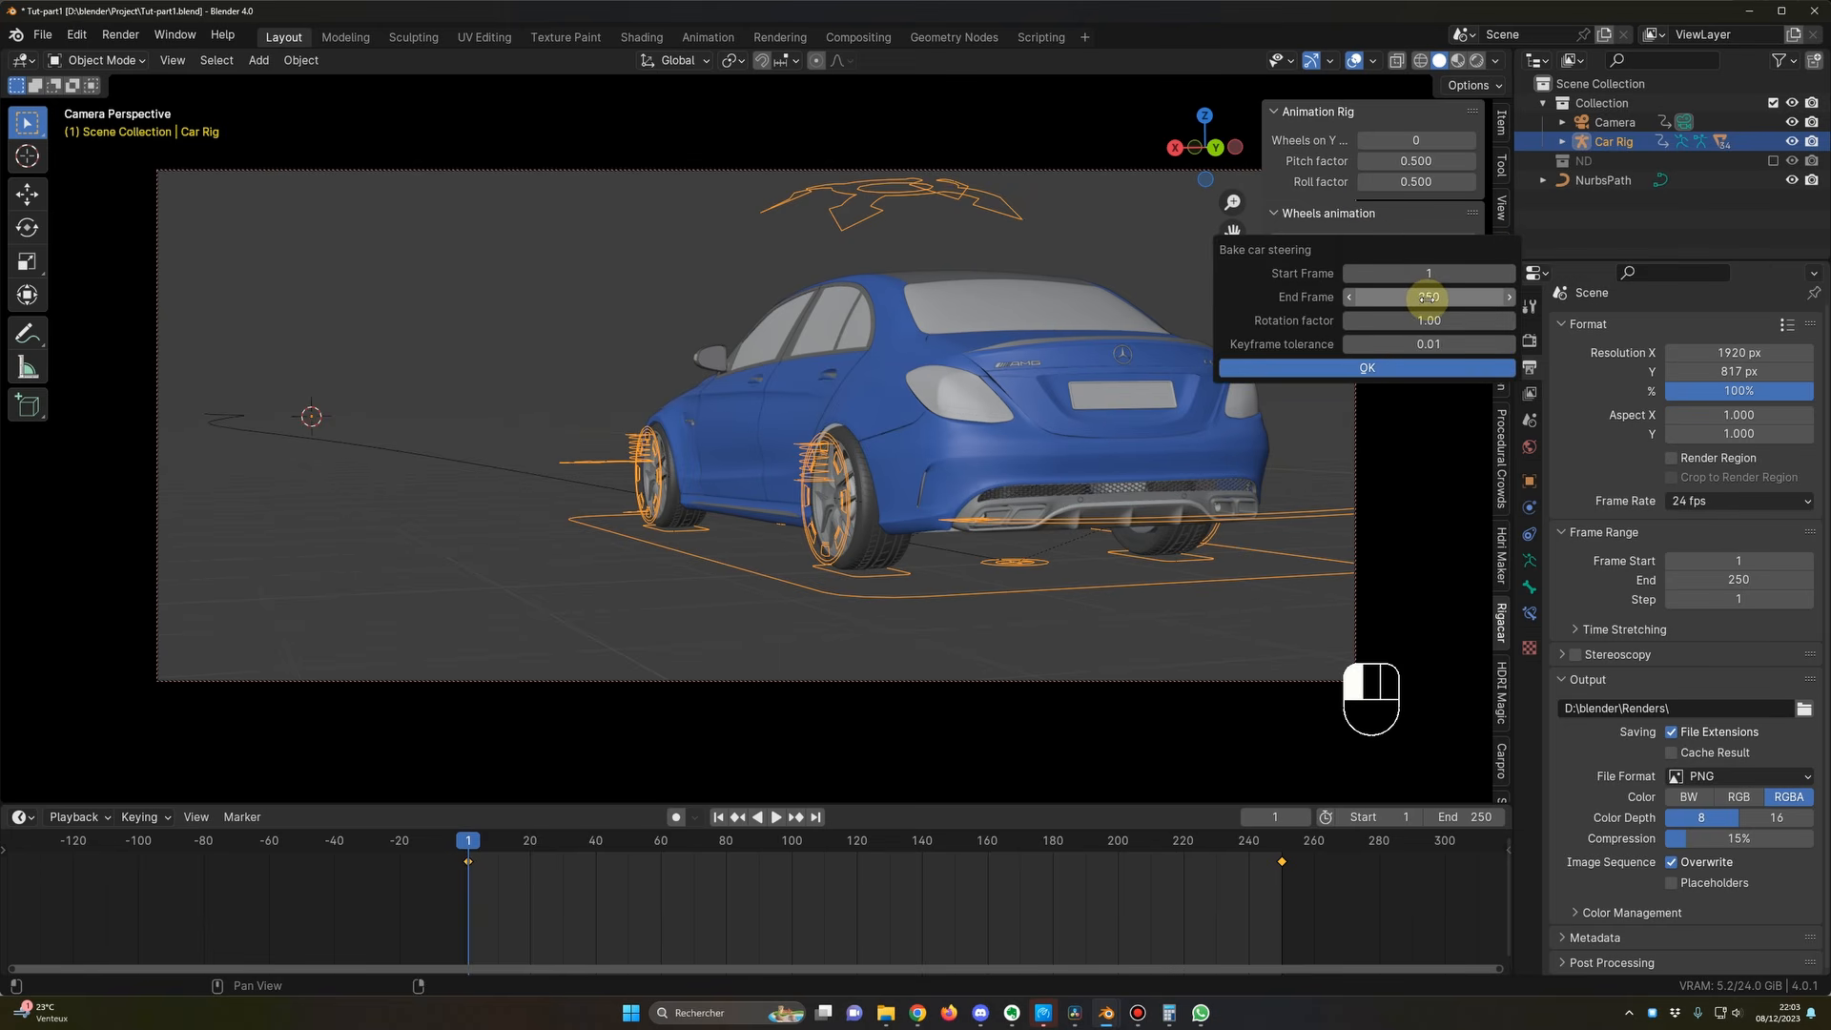
click(1371, 372)
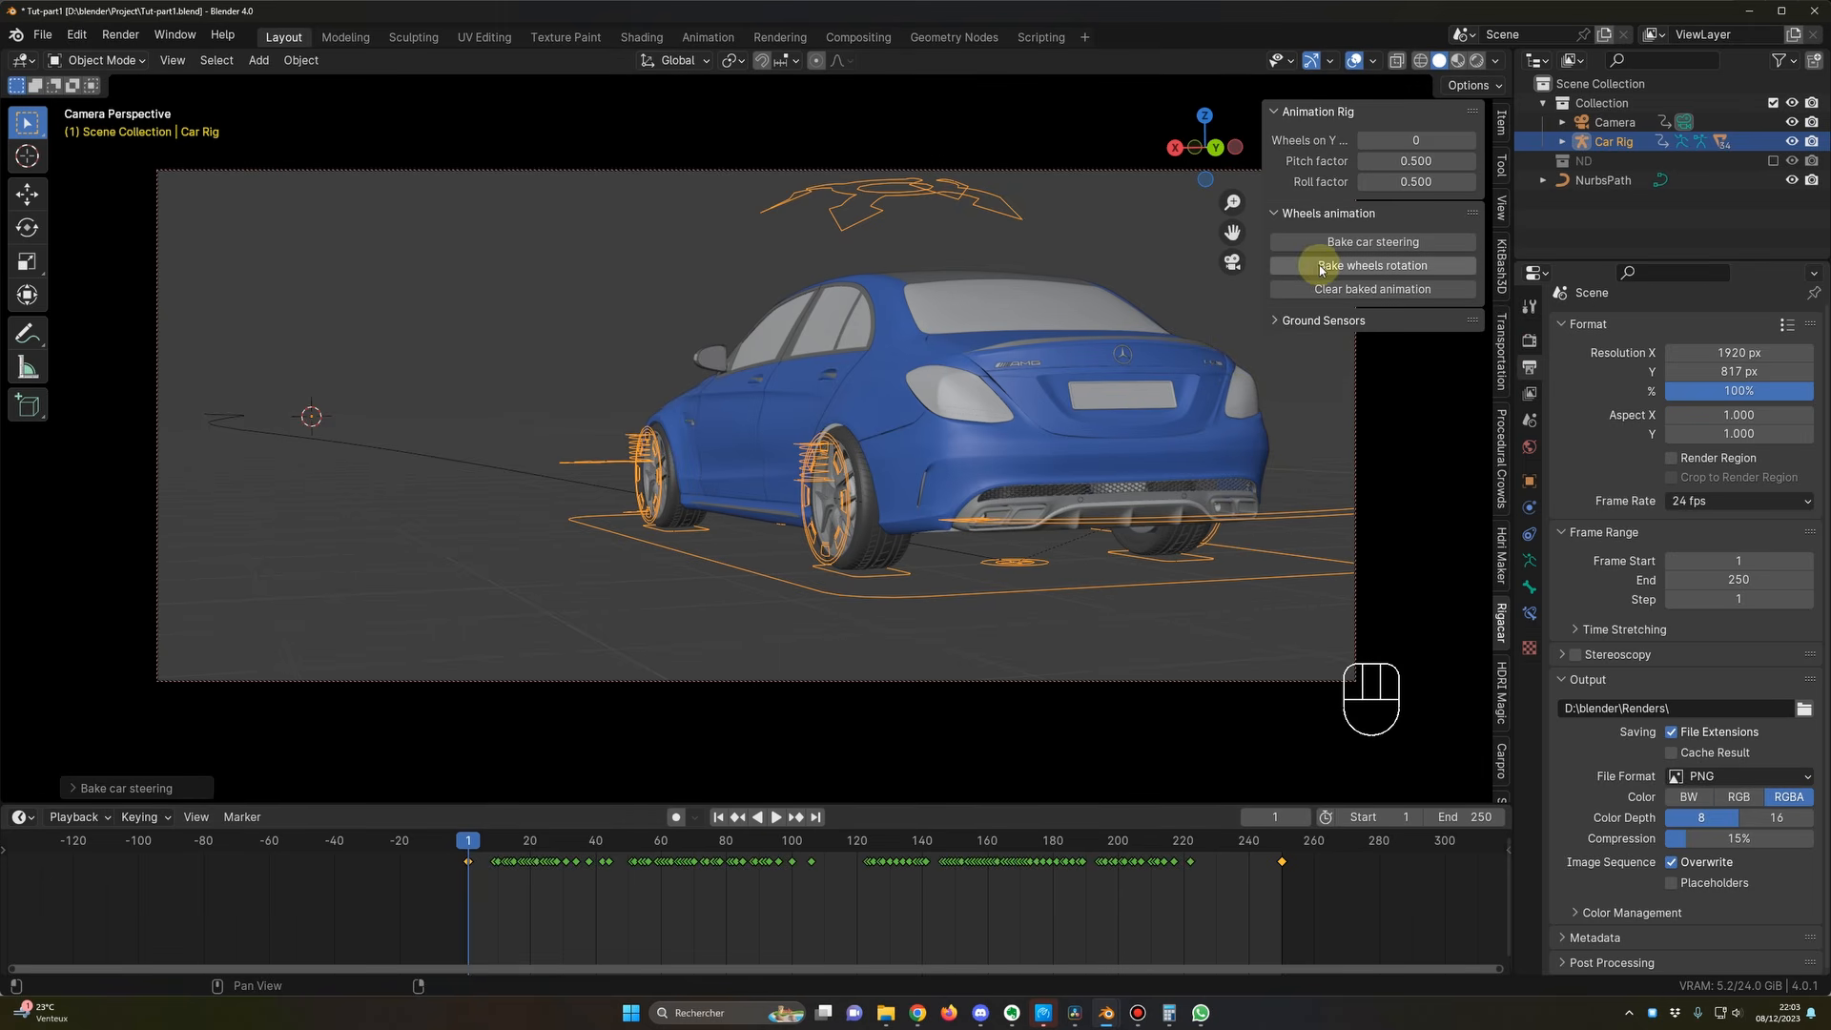
Step: Bake the car rig's wheels rotation from frame 1 to frame 250 and play the result from the start
click(1373, 267)
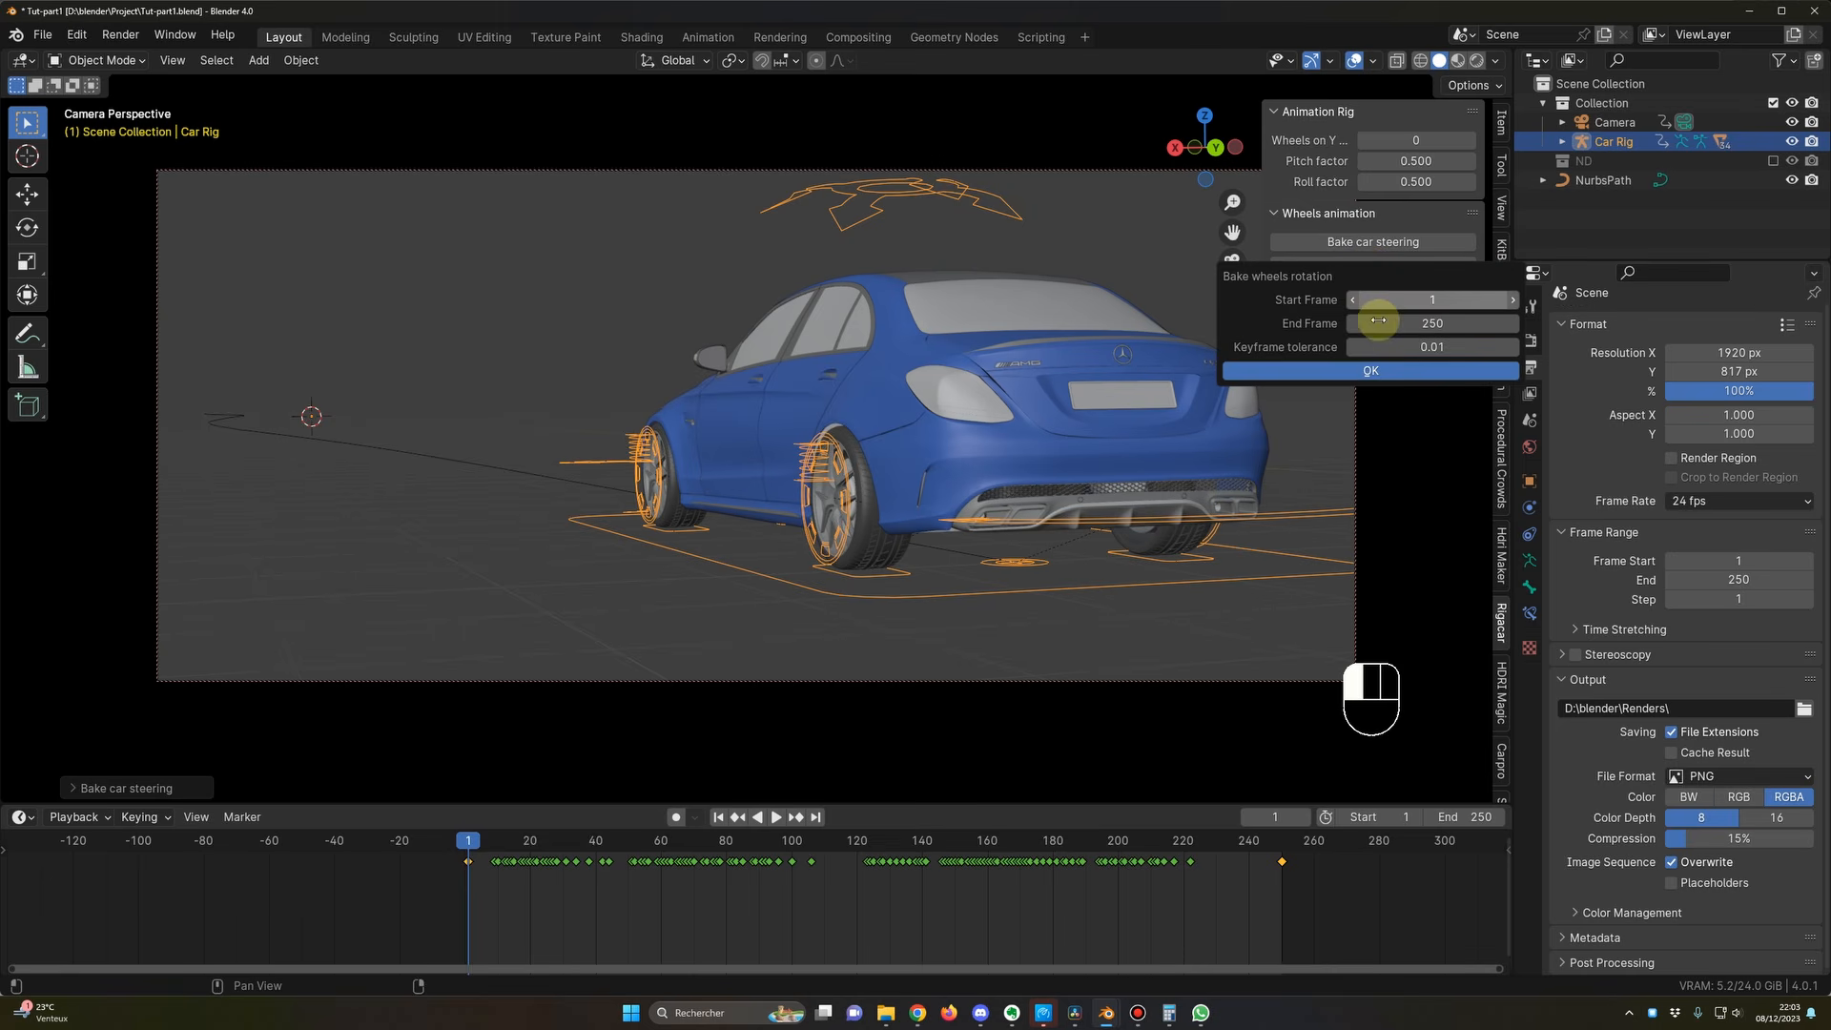
click(1371, 372)
drag(477, 841, 472, 843)
key(space)
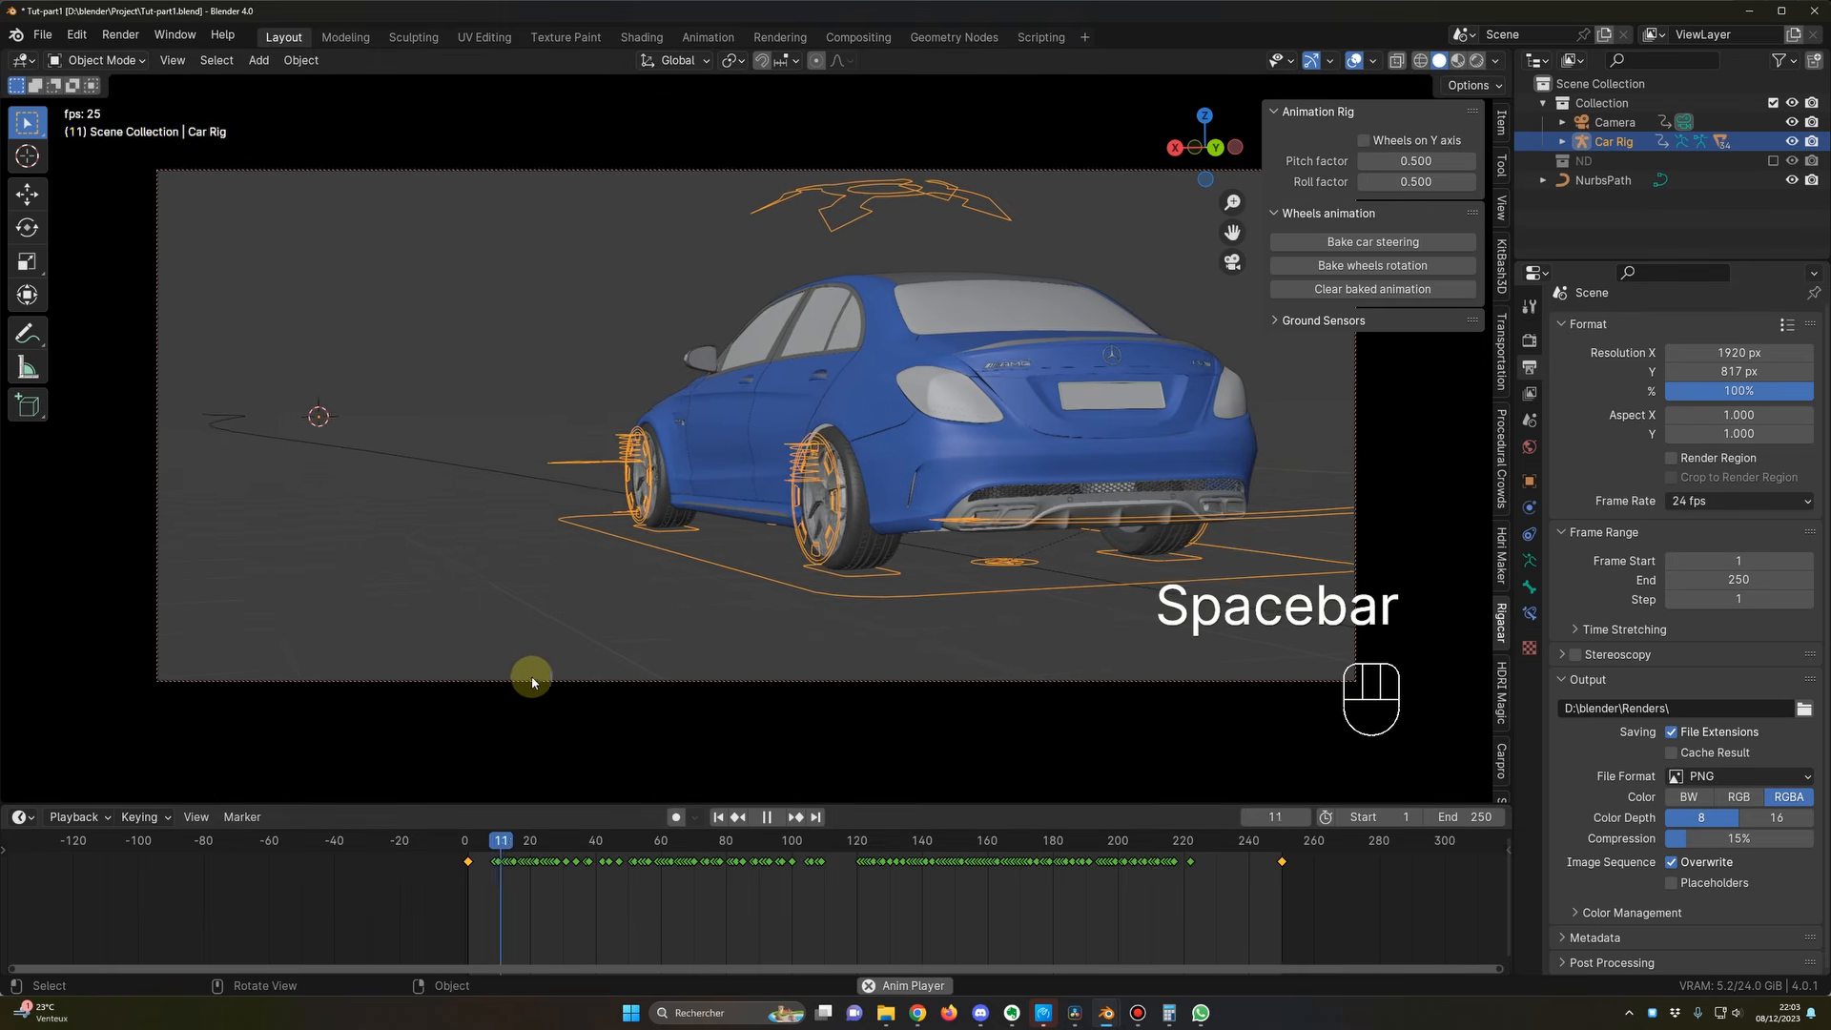
click(552, 754)
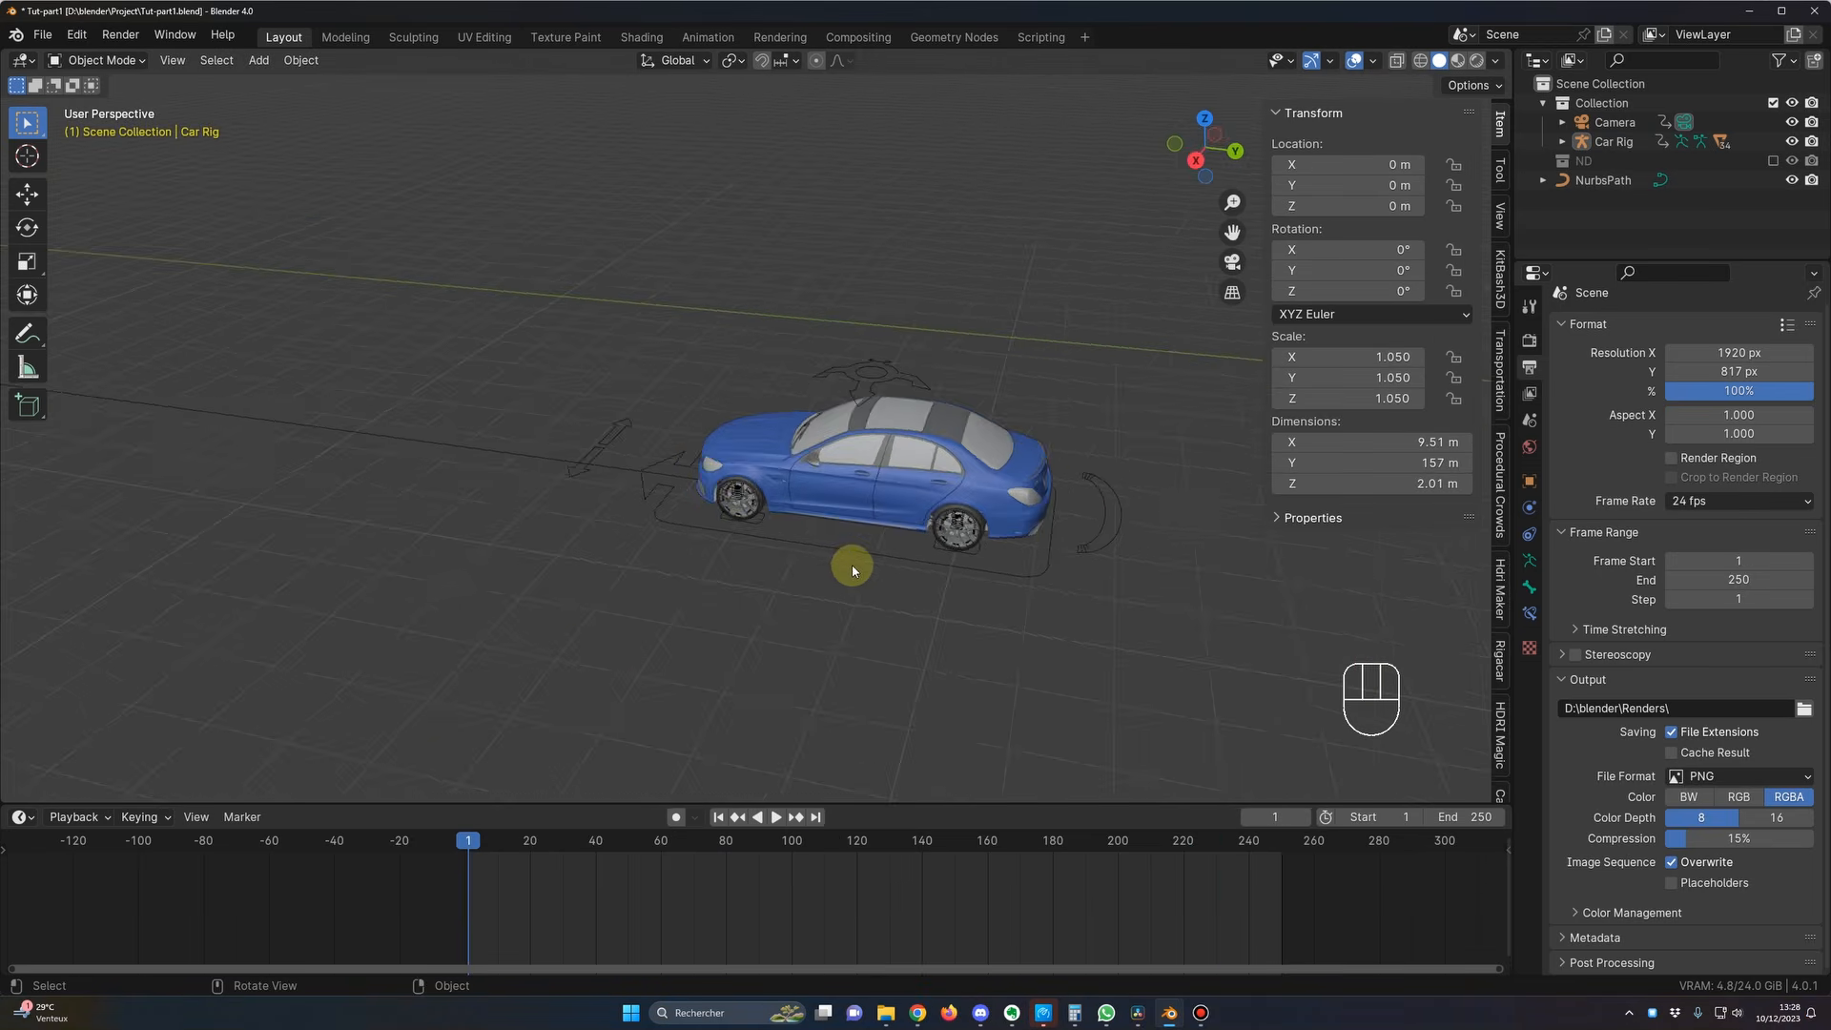
Step: Add a plane mesh to the scene at the world origin
middle_drag(793, 564, 883, 582)
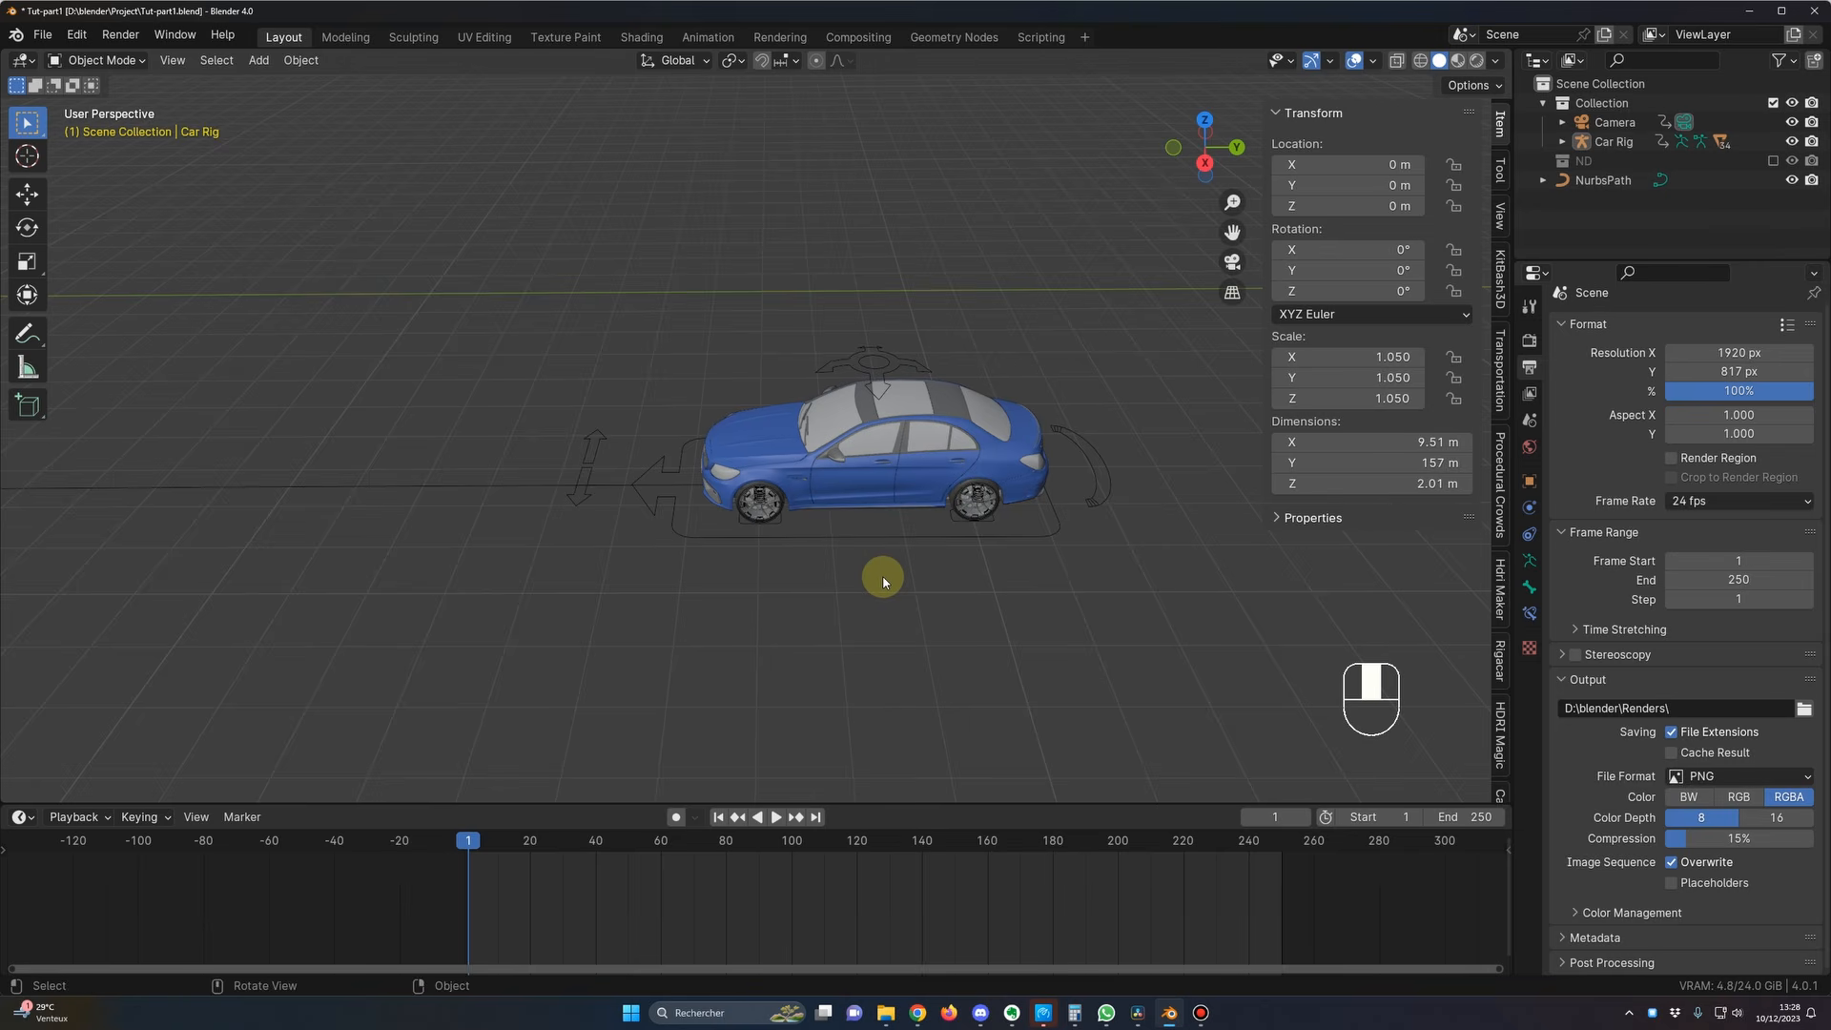
middle_click(883, 580)
middle_drag(884, 582, 703, 513)
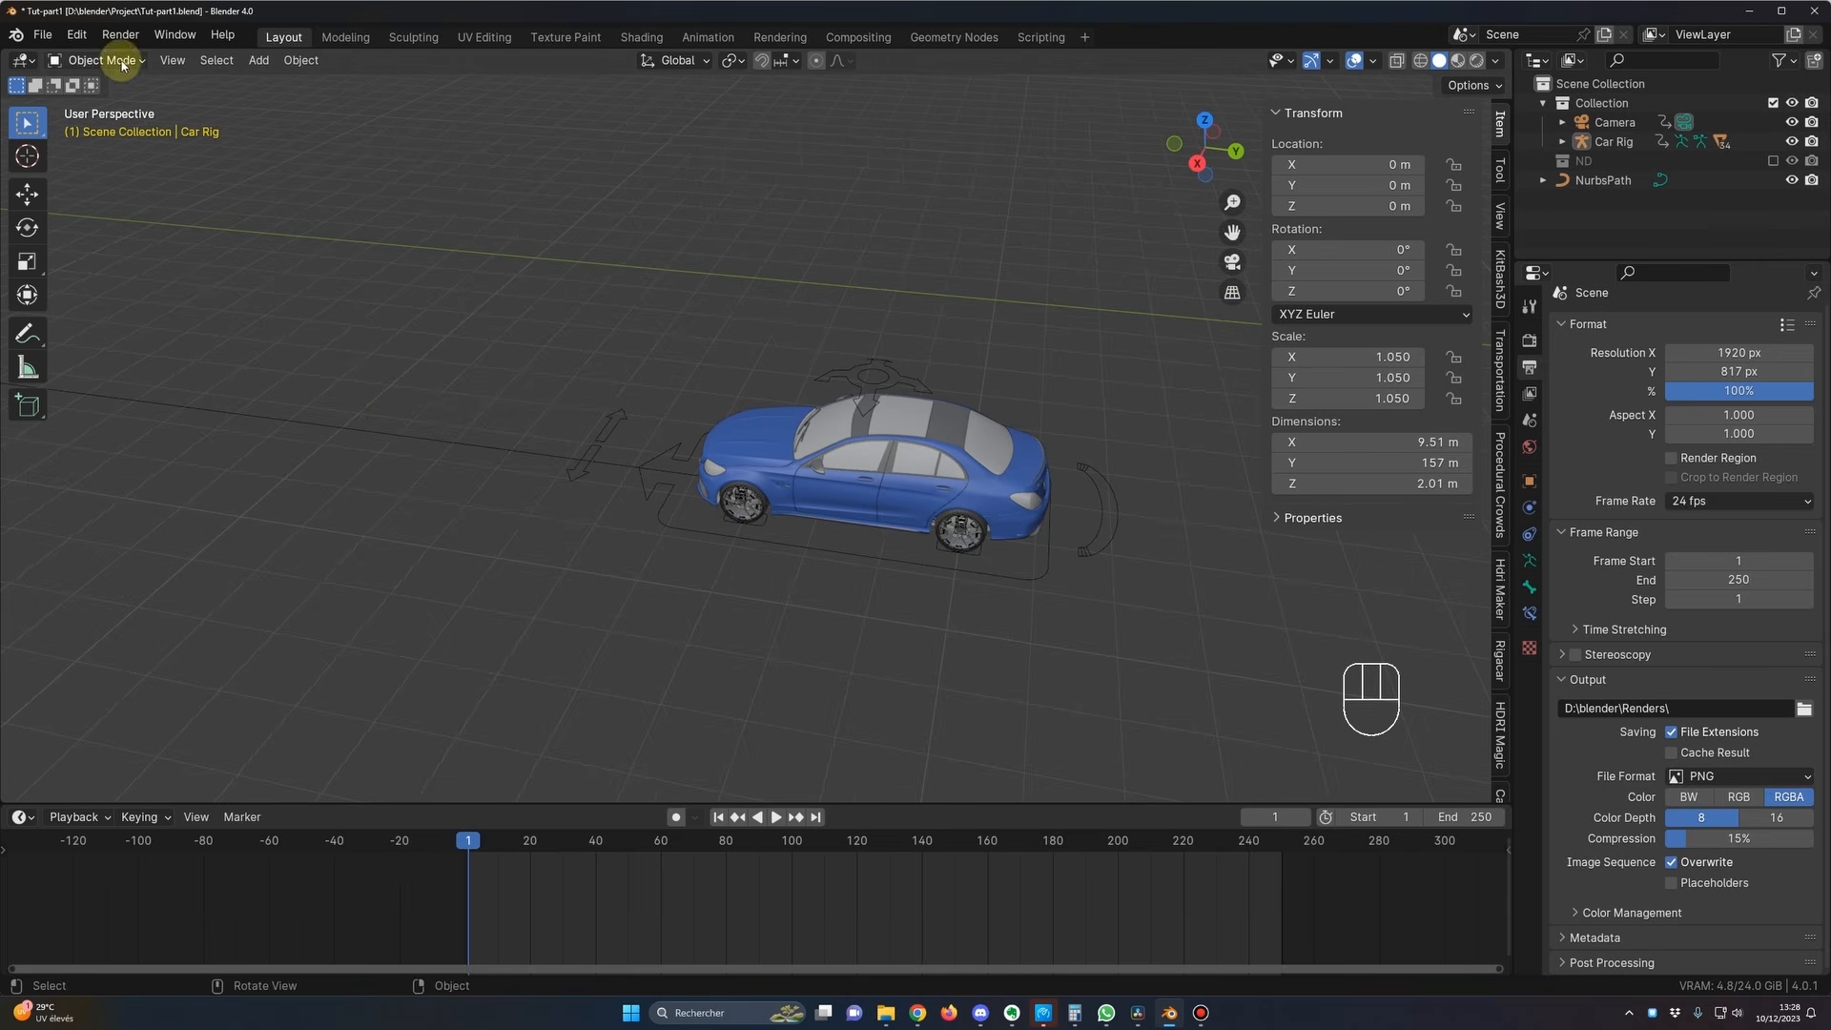
scroll(462, 474, down, 2)
middle_drag(461, 474, 506, 482)
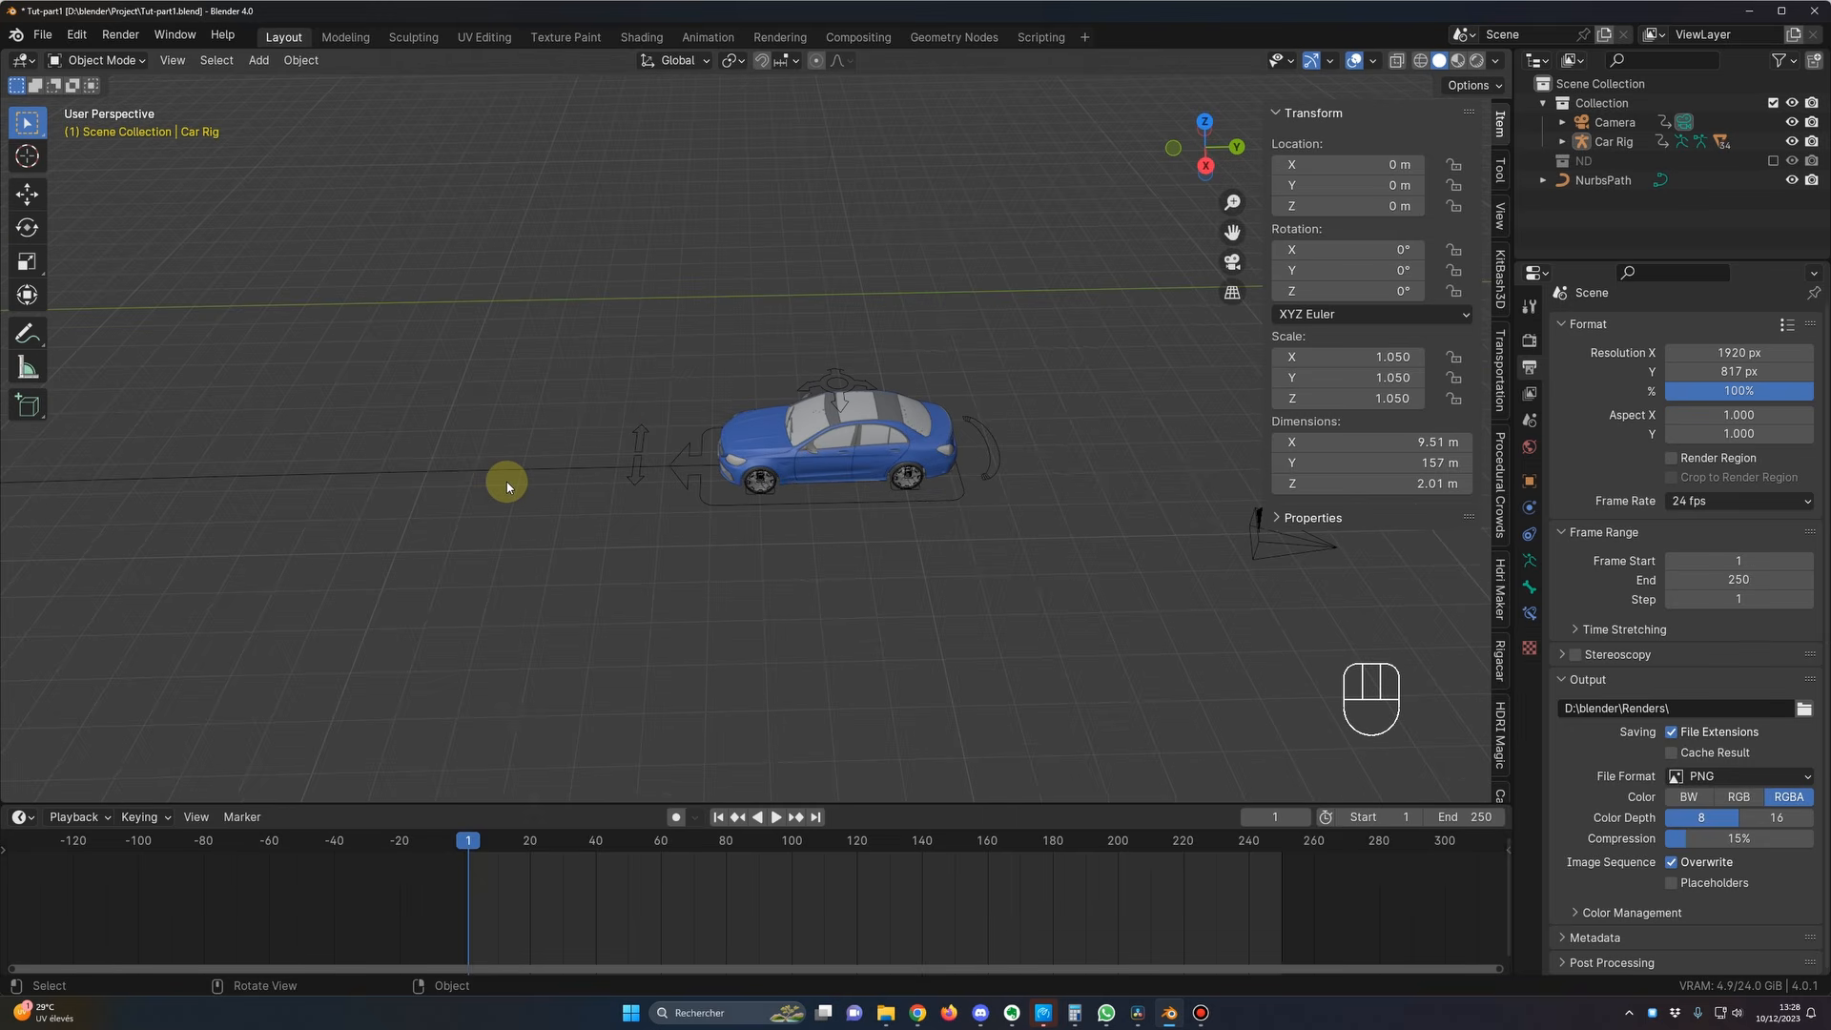
key(shift+a)
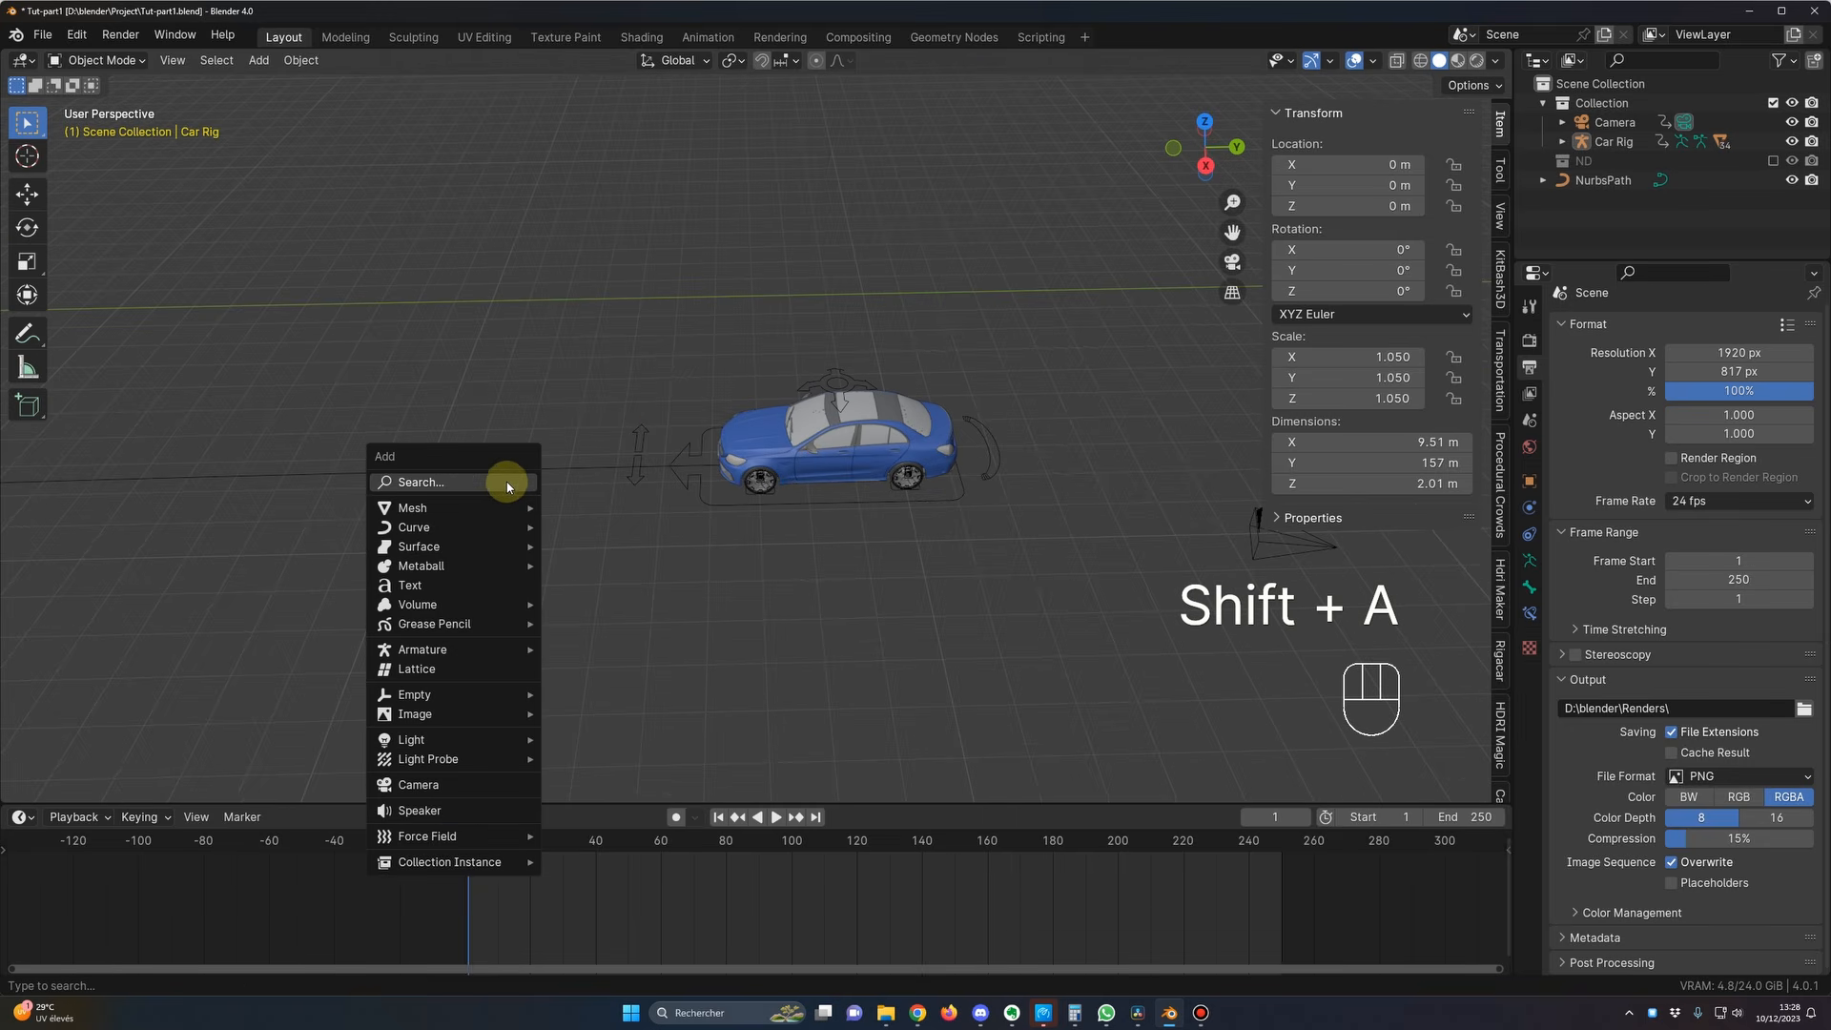
mouse_move(496, 509)
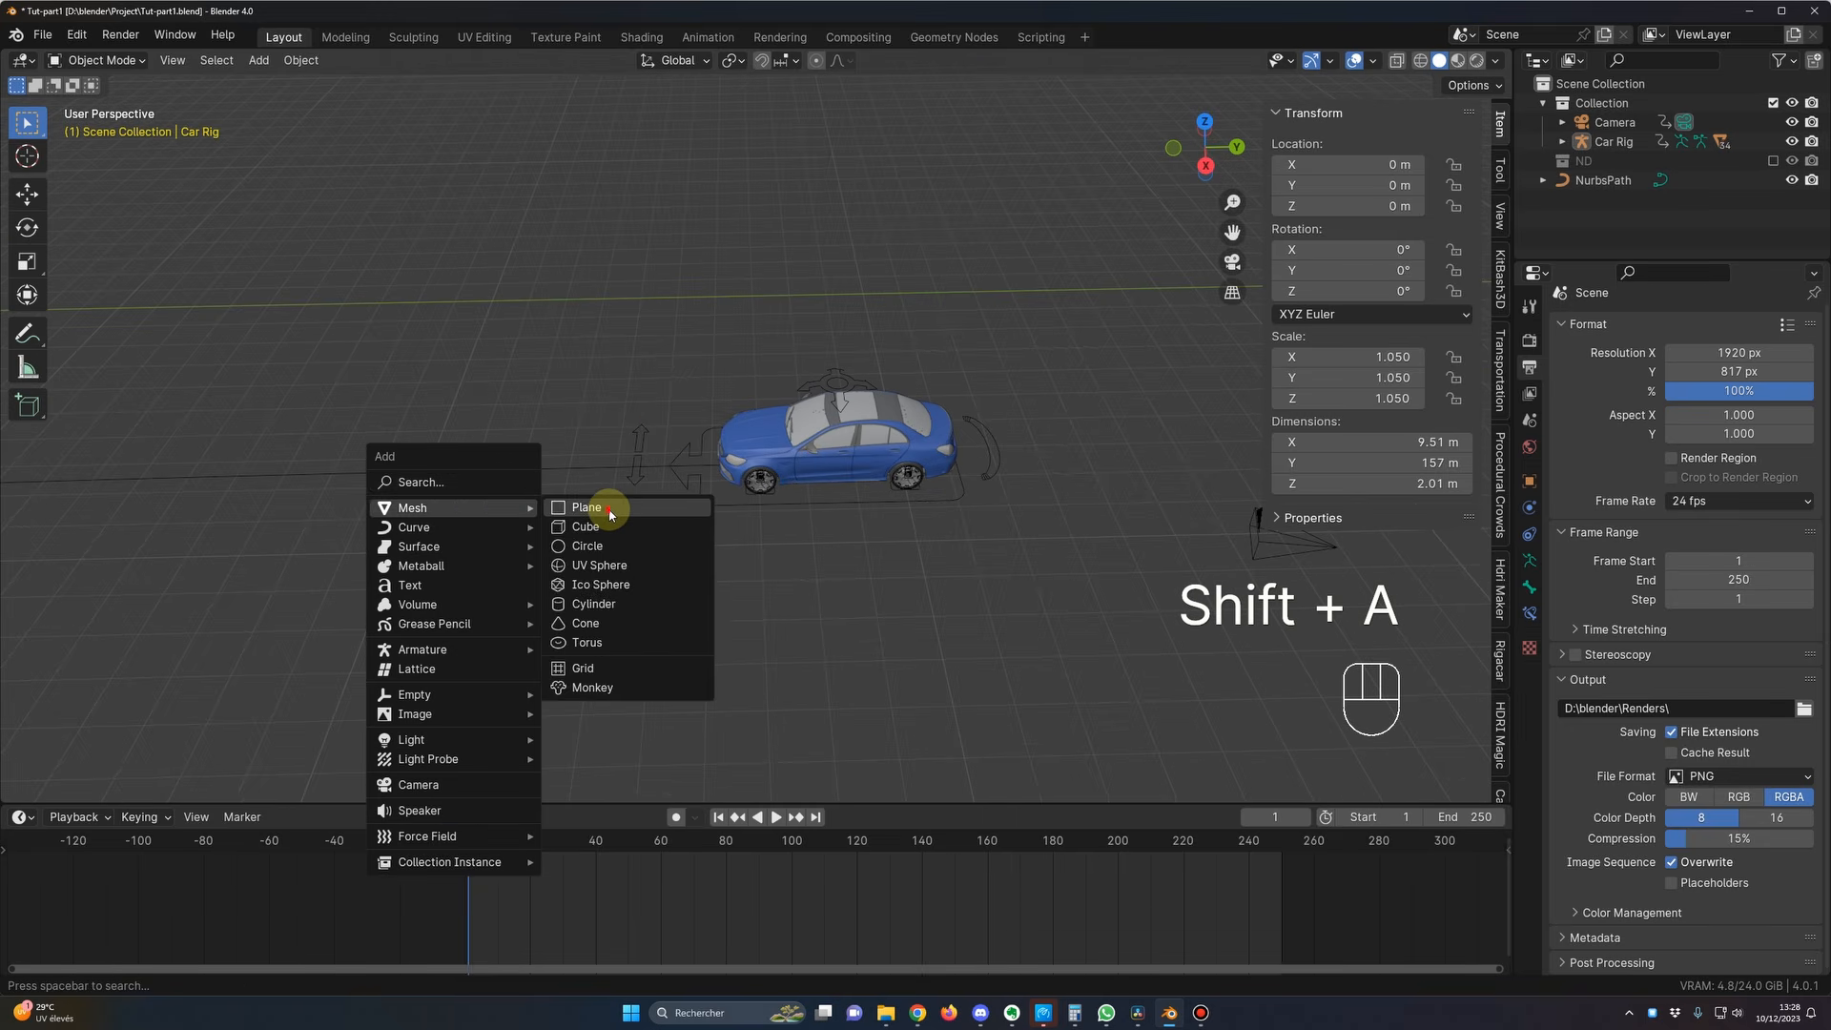
click(577, 507)
key(KP_Decimal)
scroll(638, 426, down, 4)
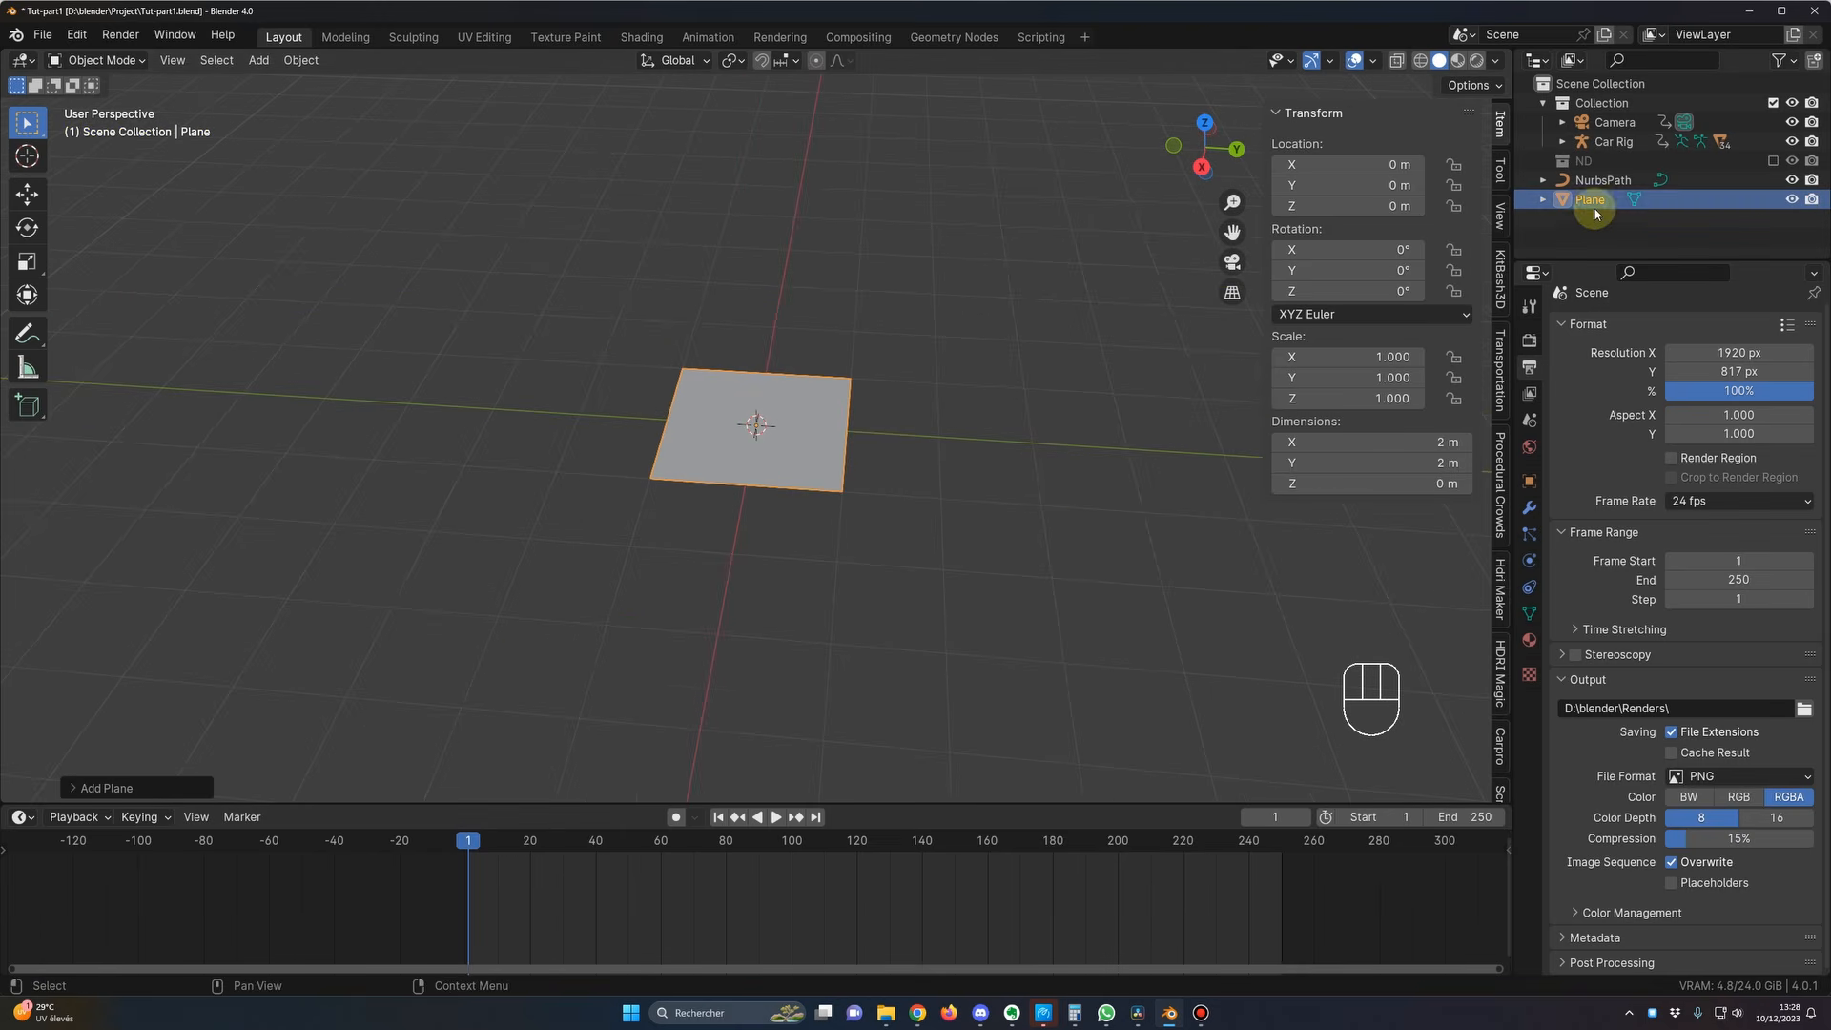
Step: Rename the new plane object as Road
double_click(1645, 197)
text(Roa)
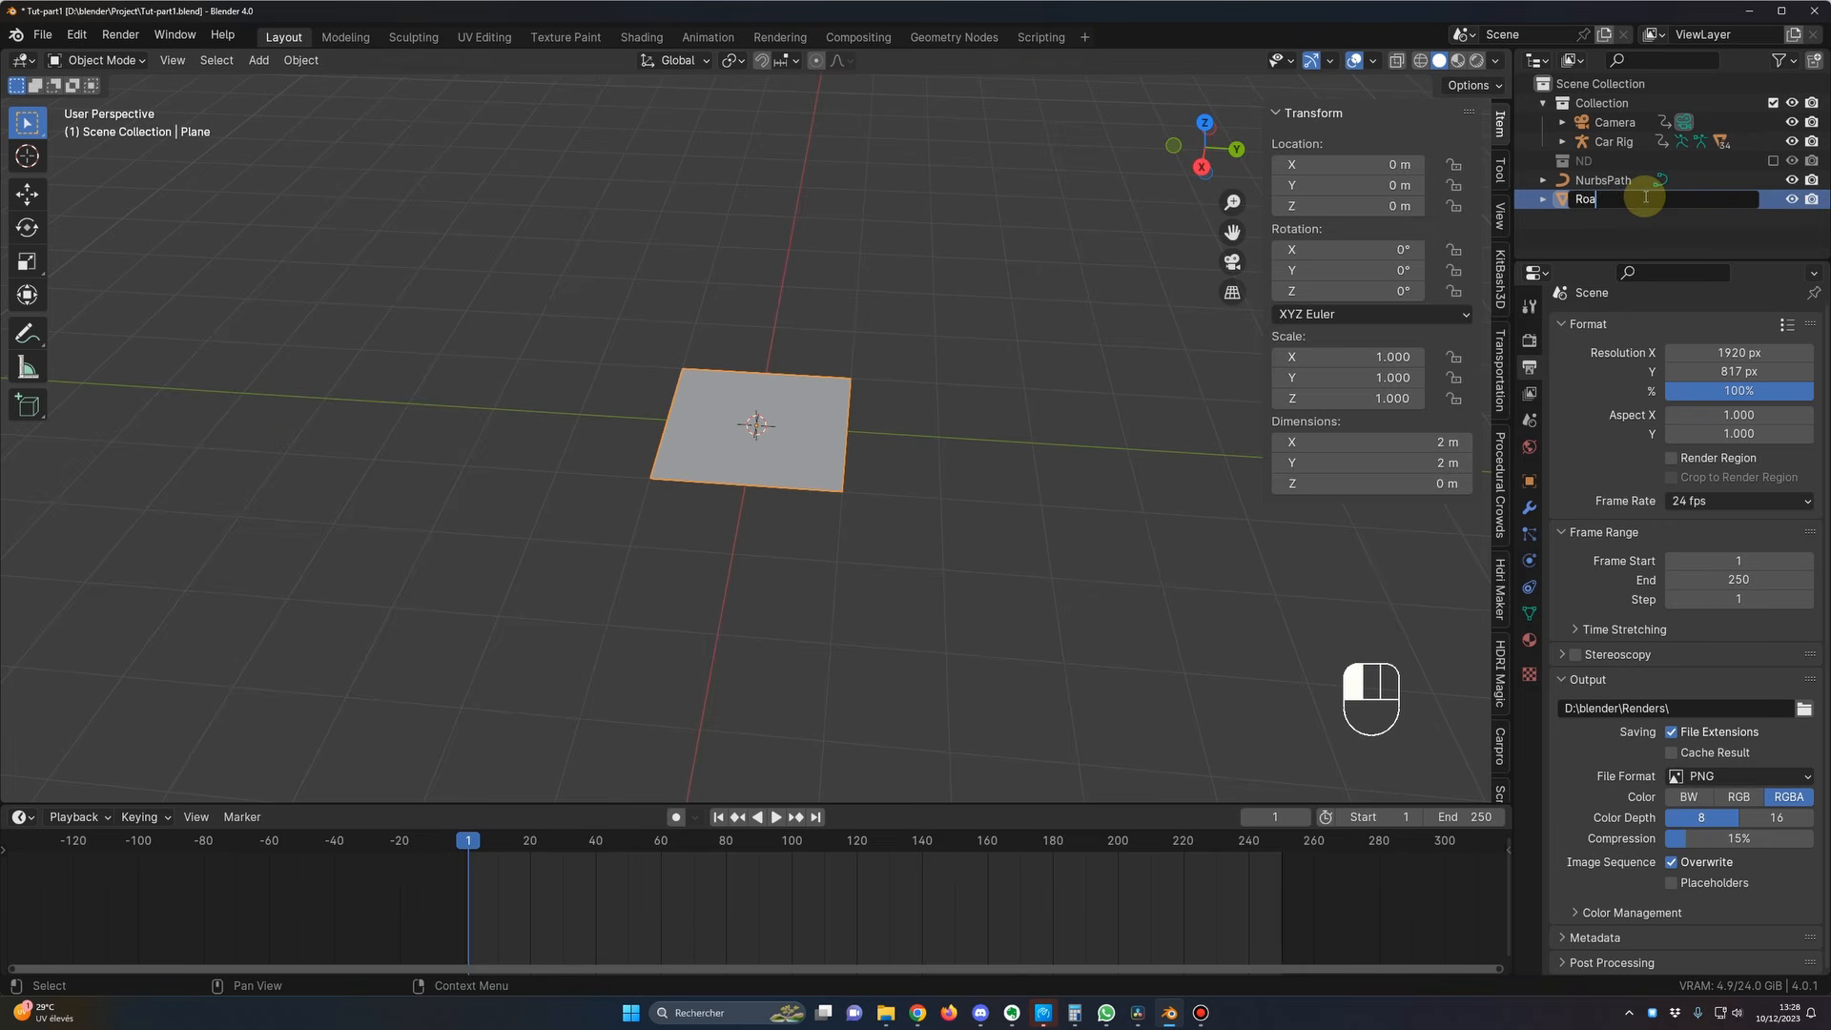
text(d)
key(Return)
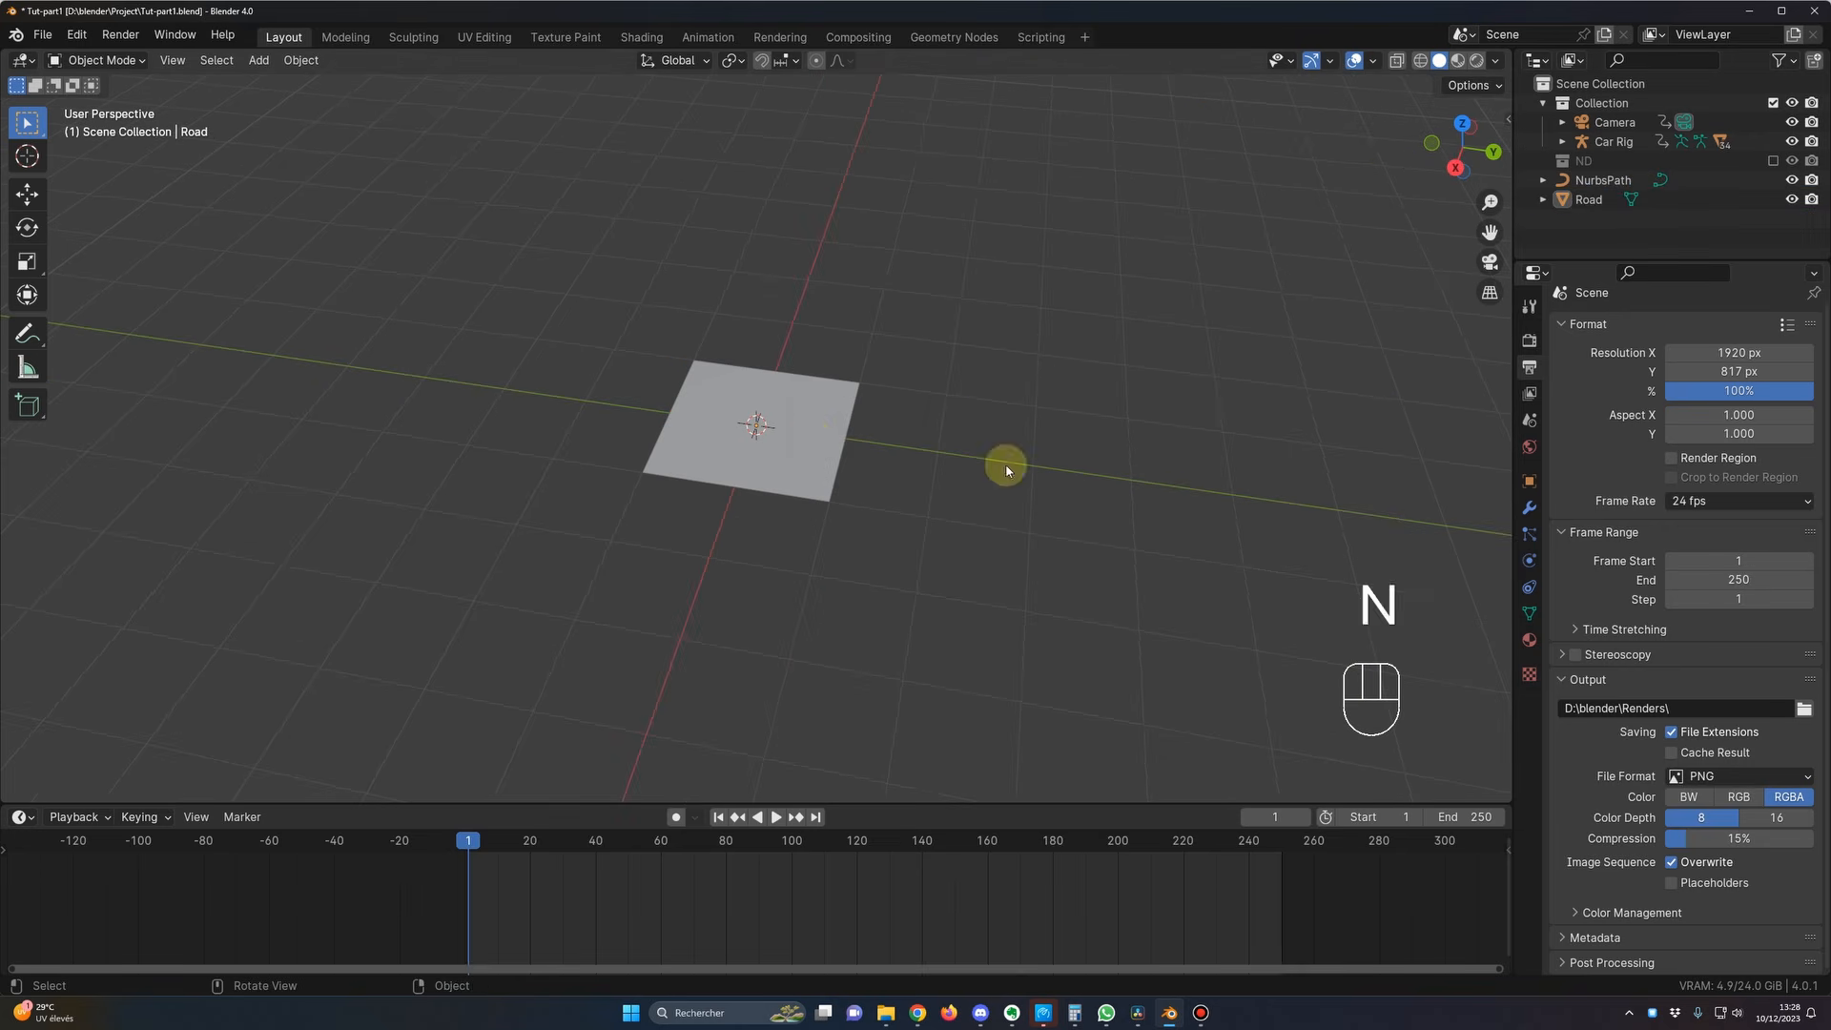
Step: Set the Road plane's dimensions to 14 m in X and 7 m in Y
click(832, 426)
key(n)
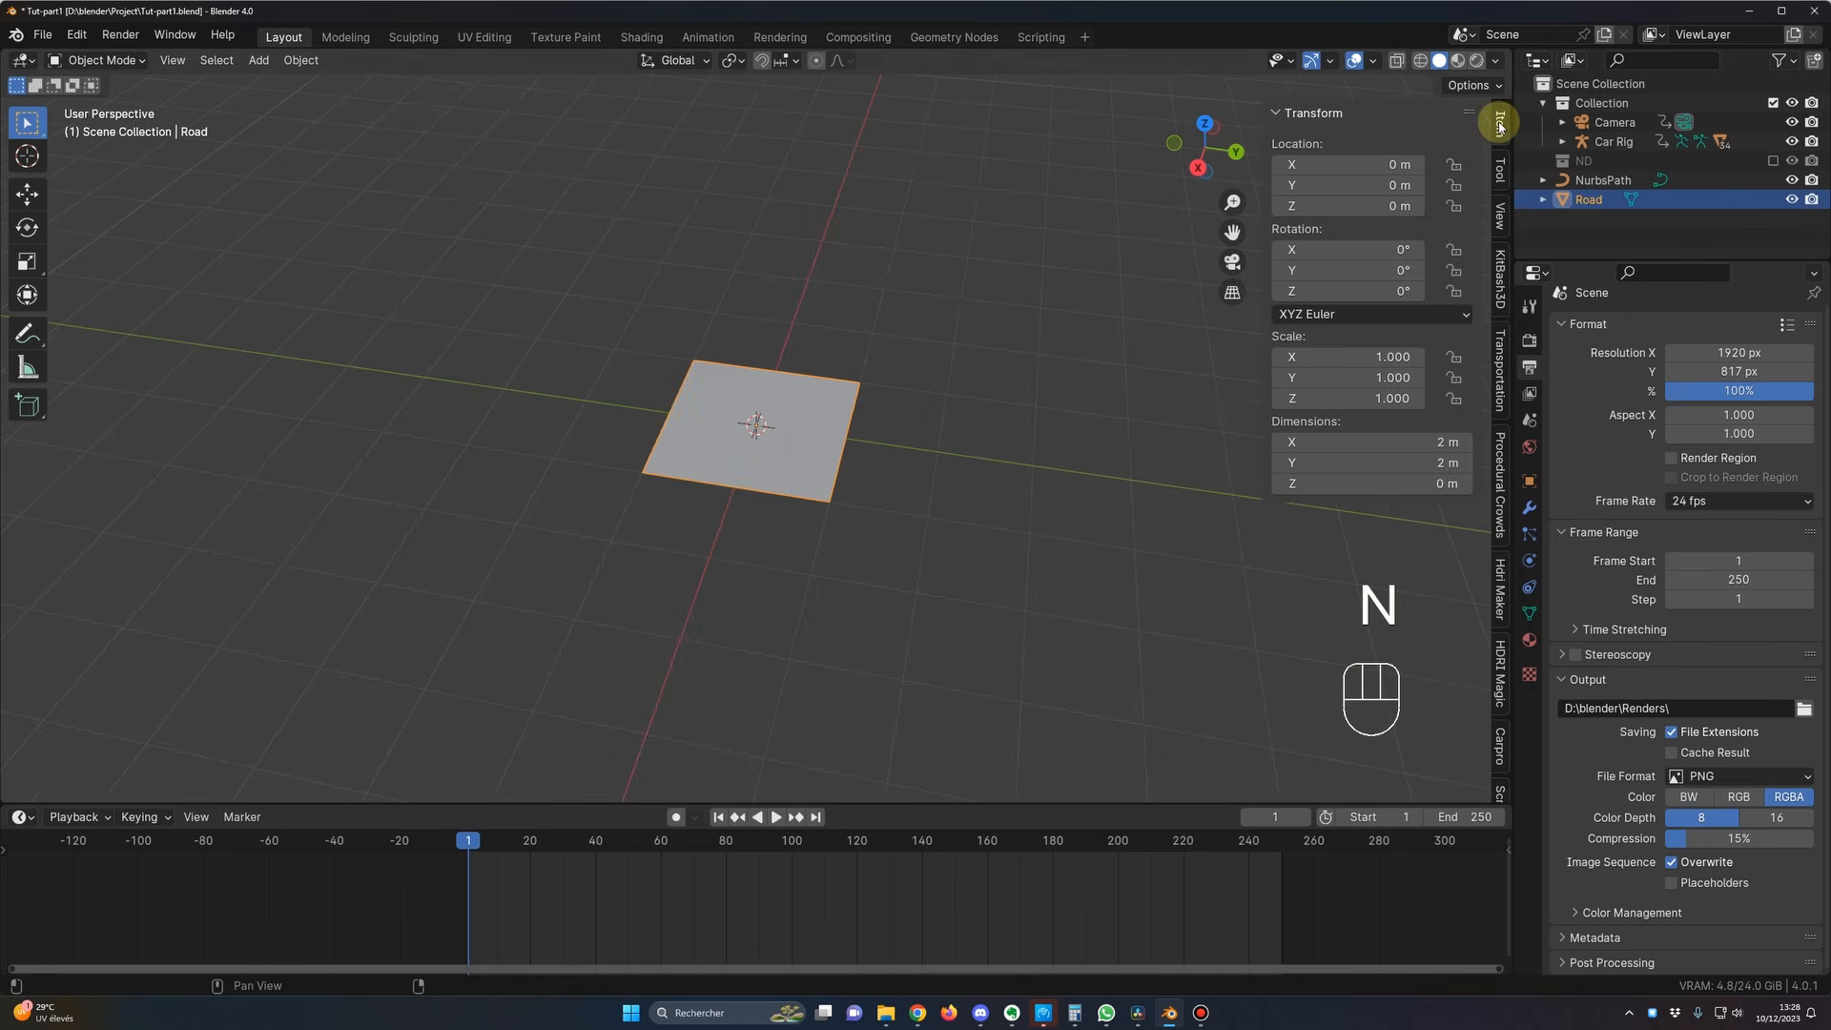
click(1390, 442)
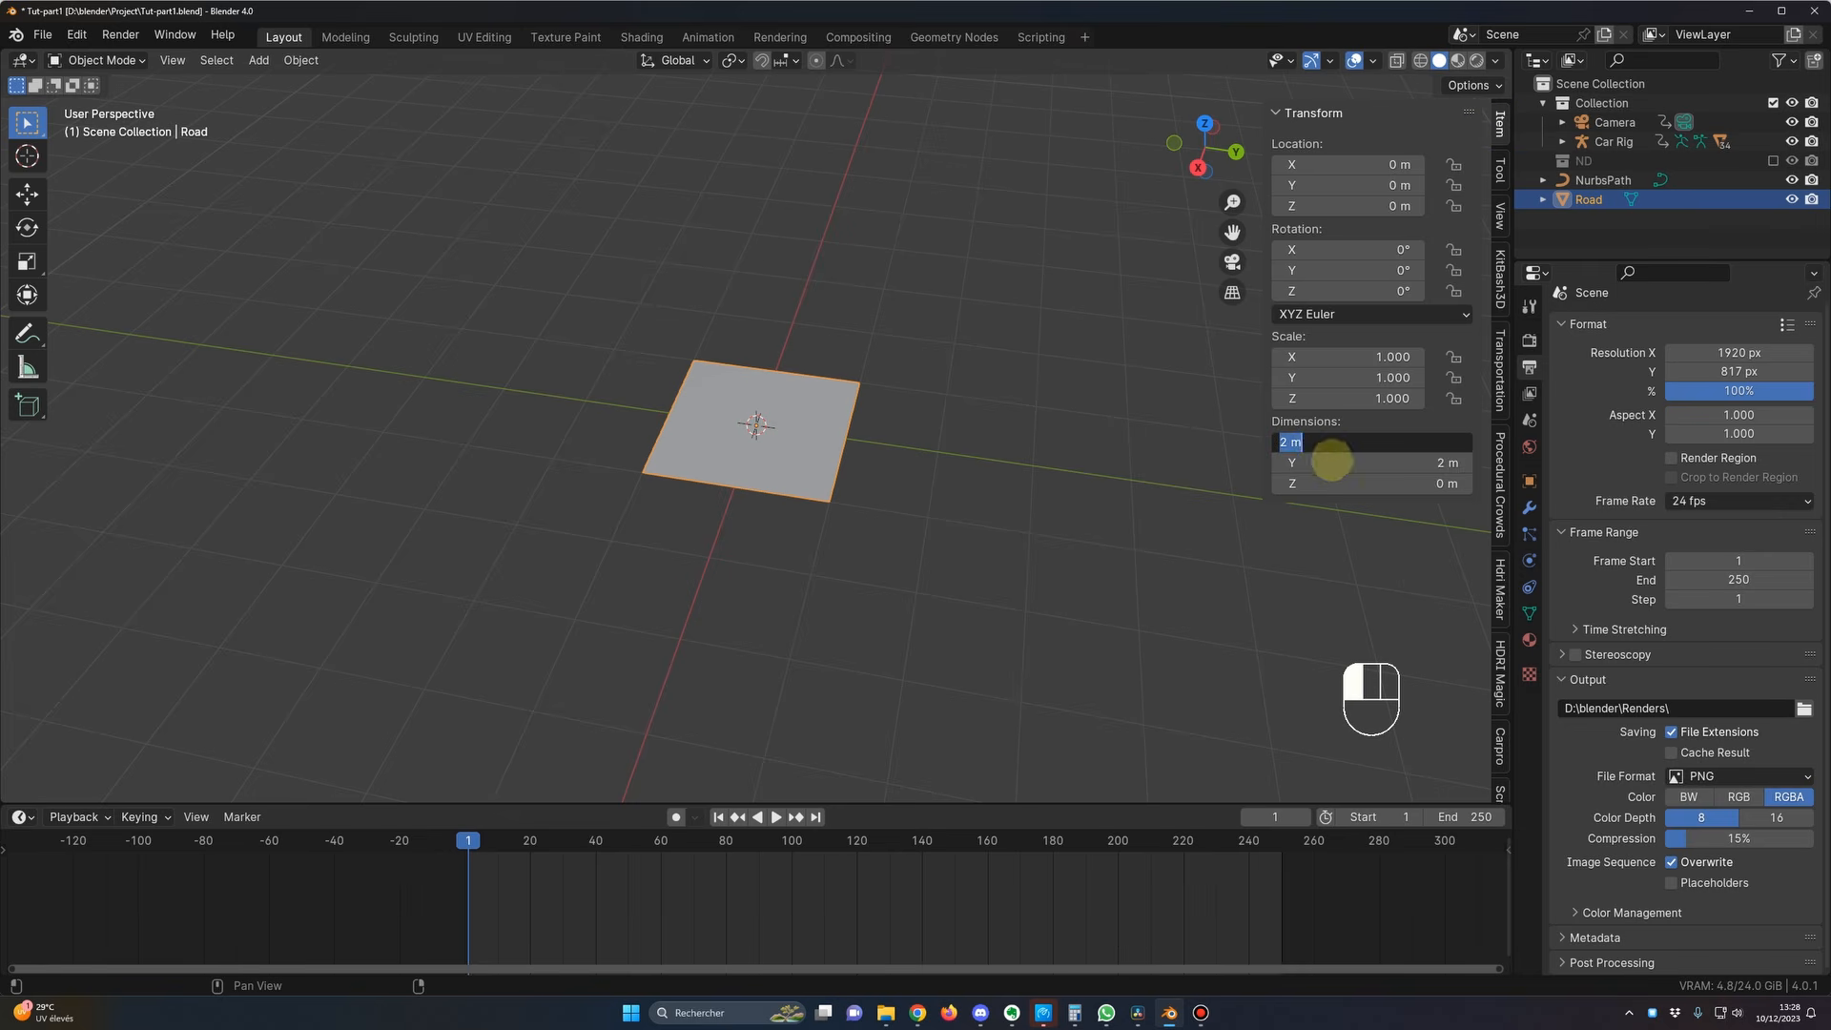
text(1)
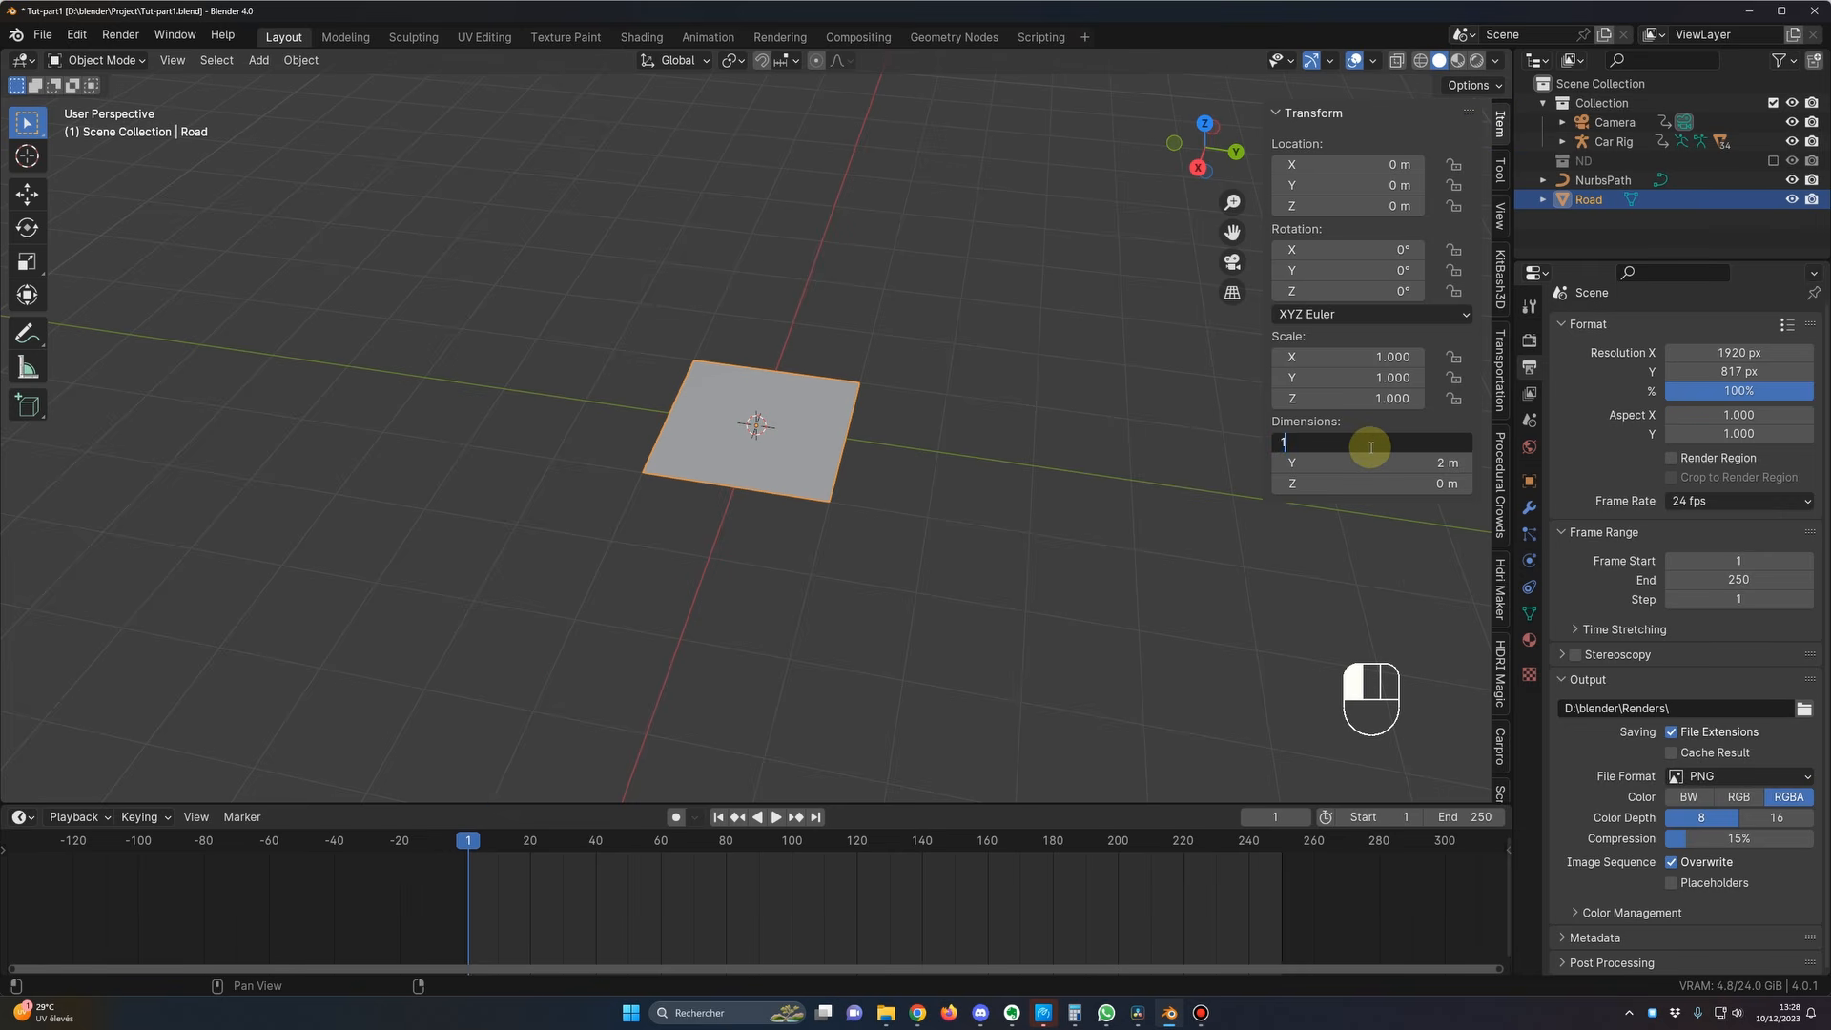
text(4)
key(Return)
click(1366, 462)
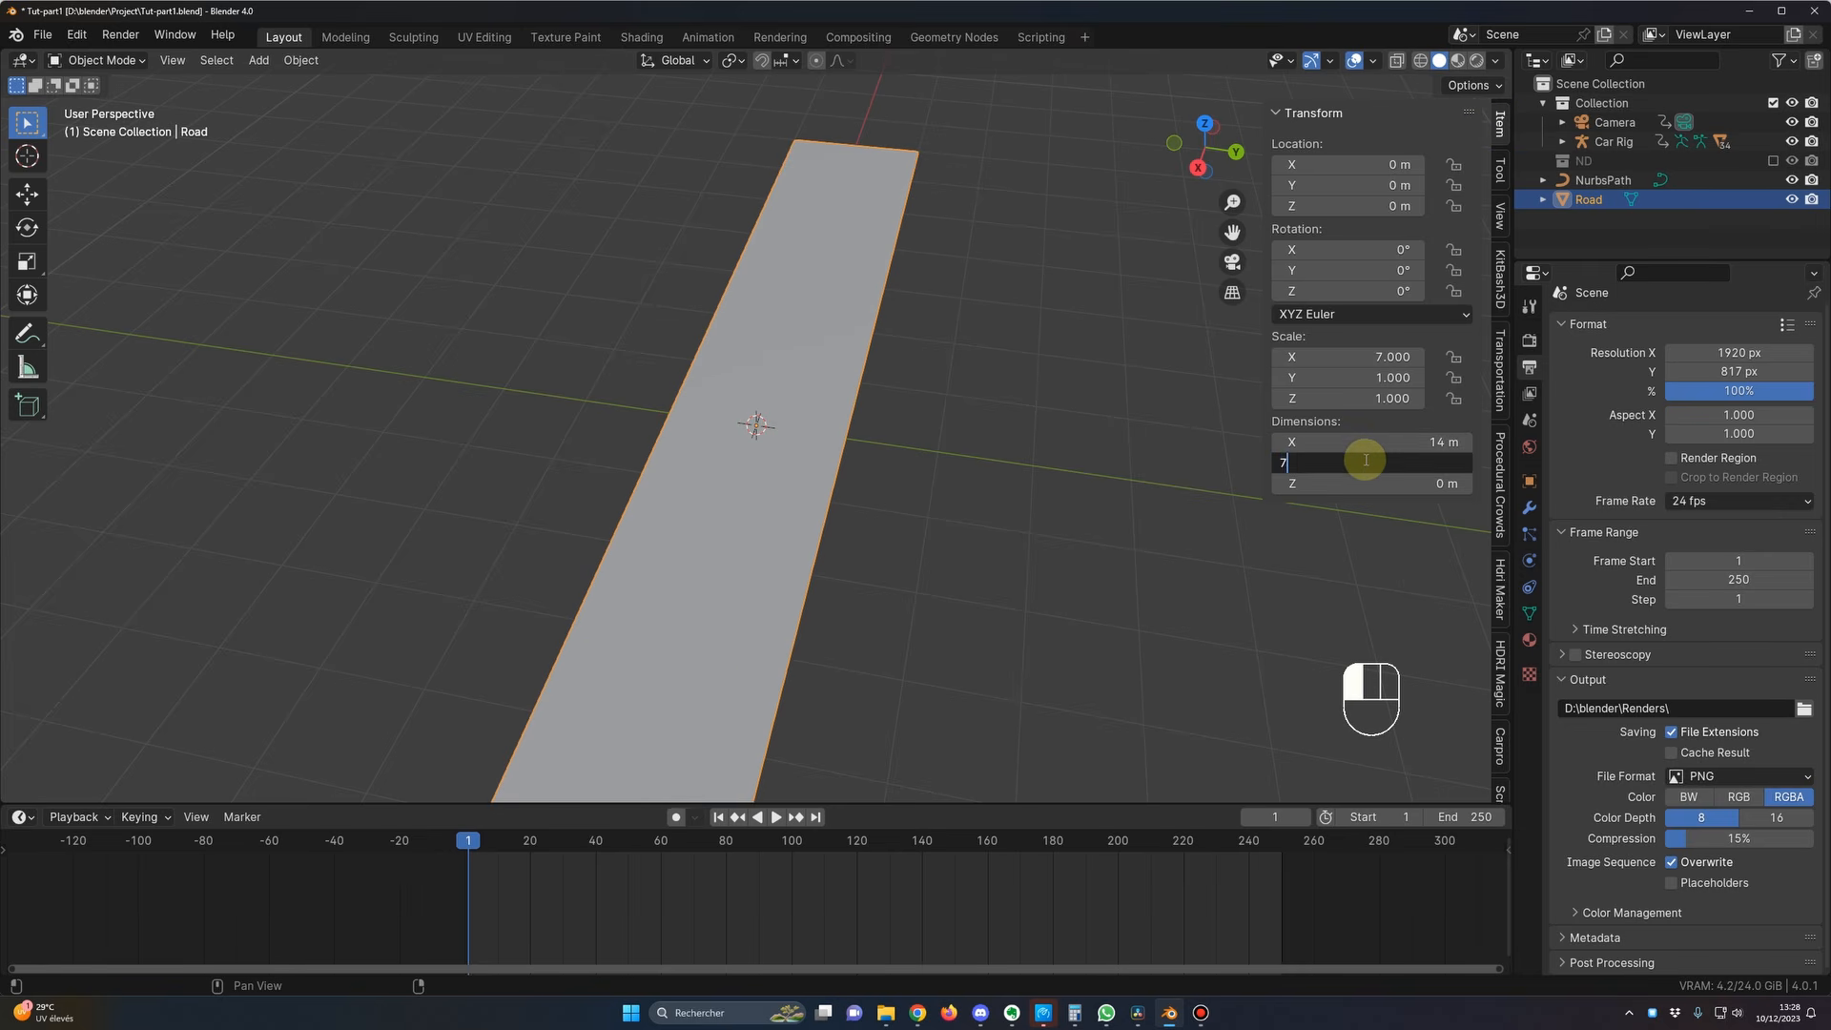
text(7)
key(Return)
scroll(1084, 482, down, 3)
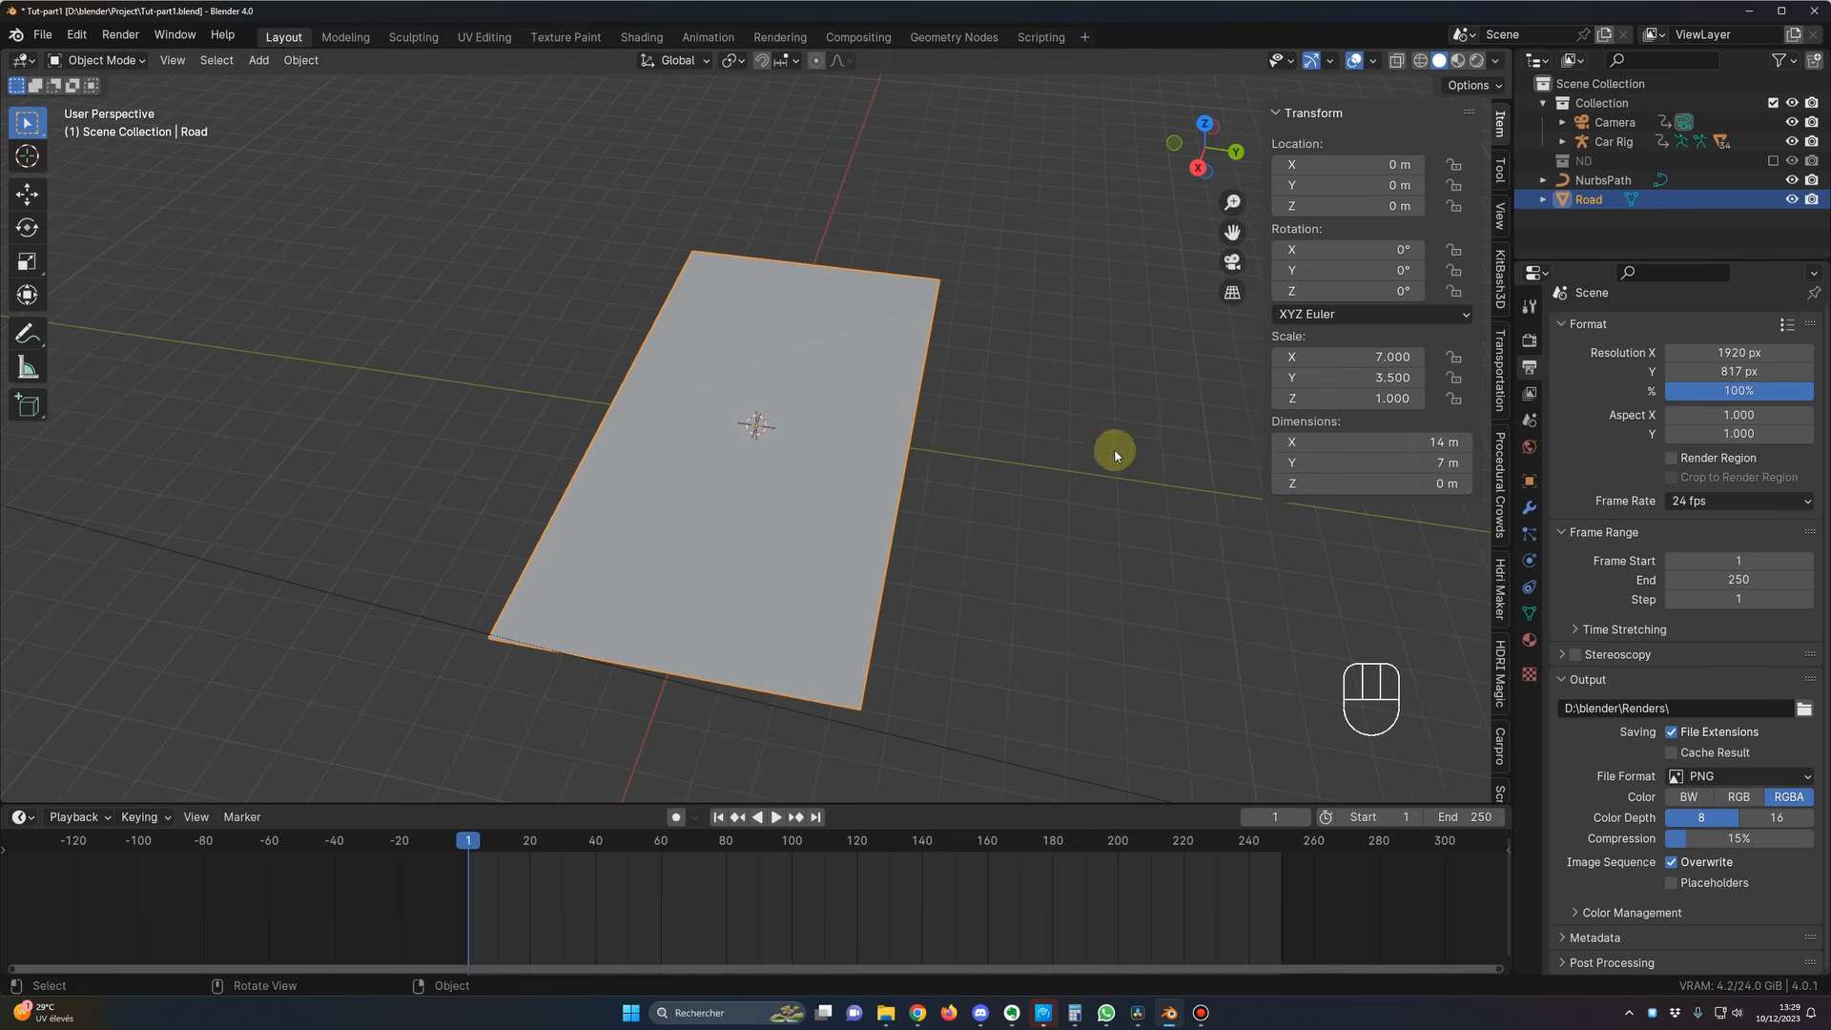
Step: Set the Road plane's Z rotation to 90°
click(1359, 291)
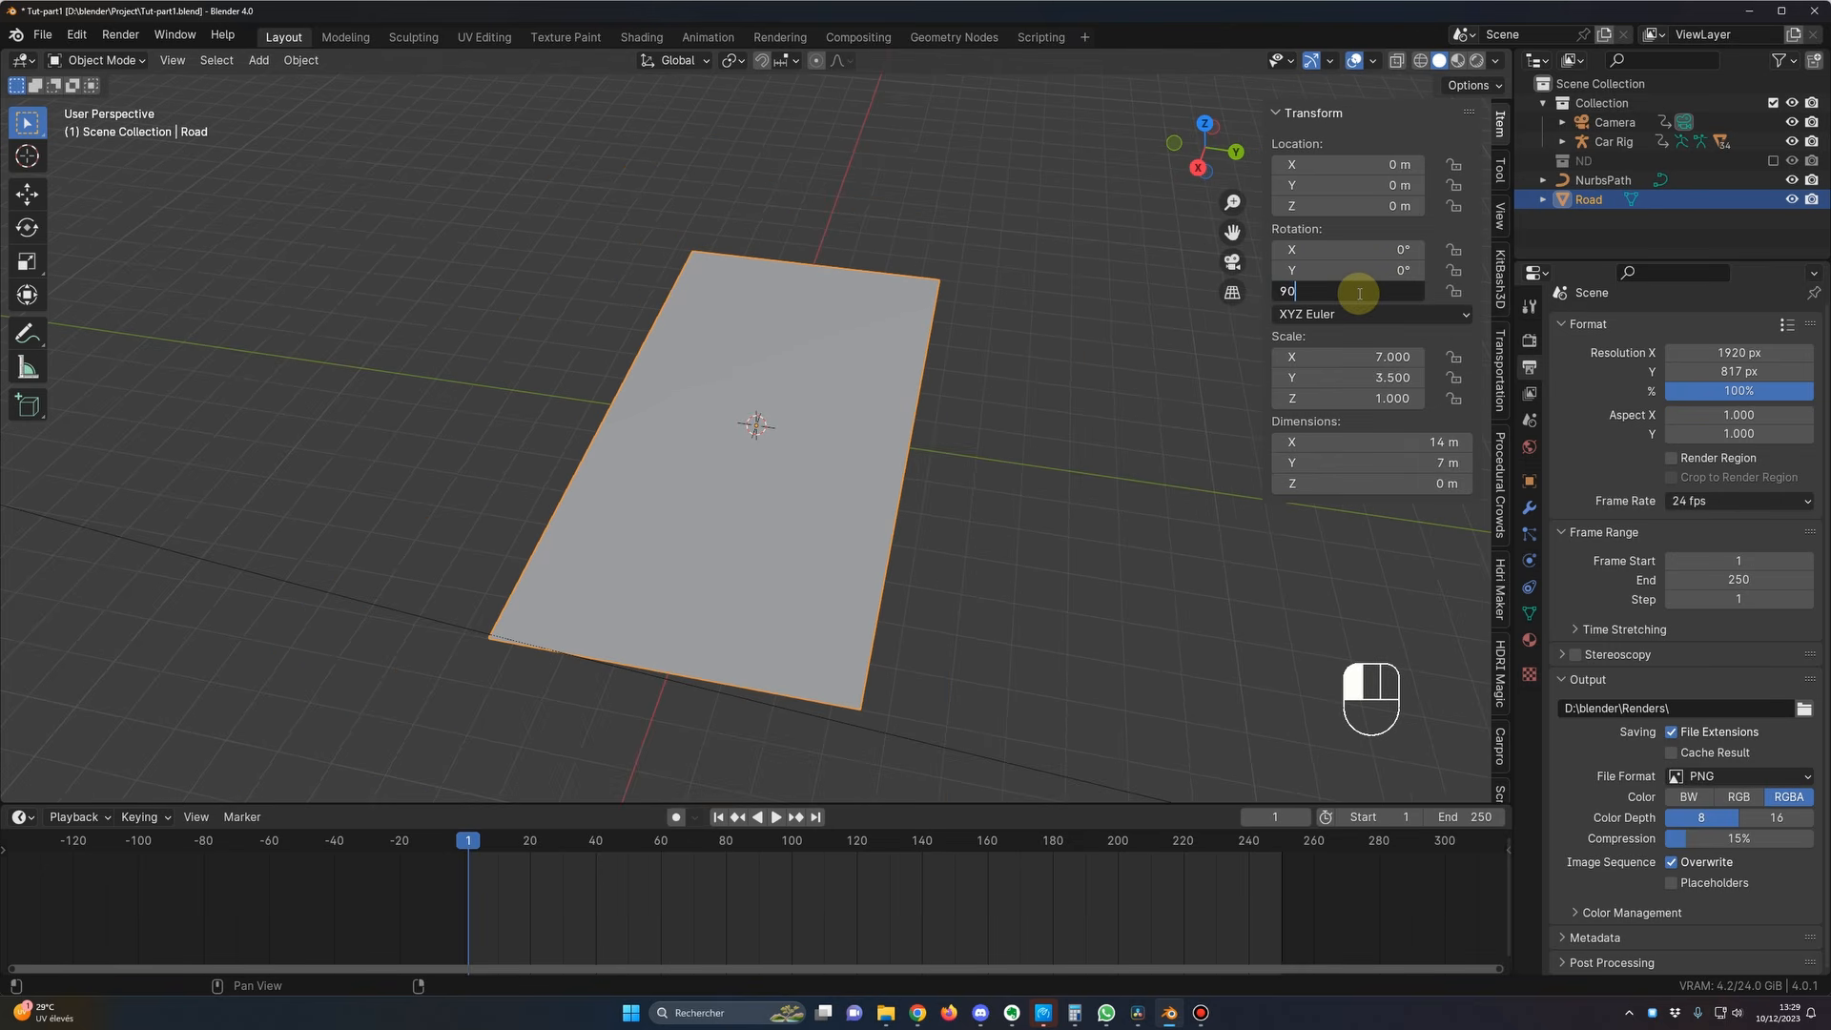
key(Return)
middle_drag(953, 512, 886, 509)
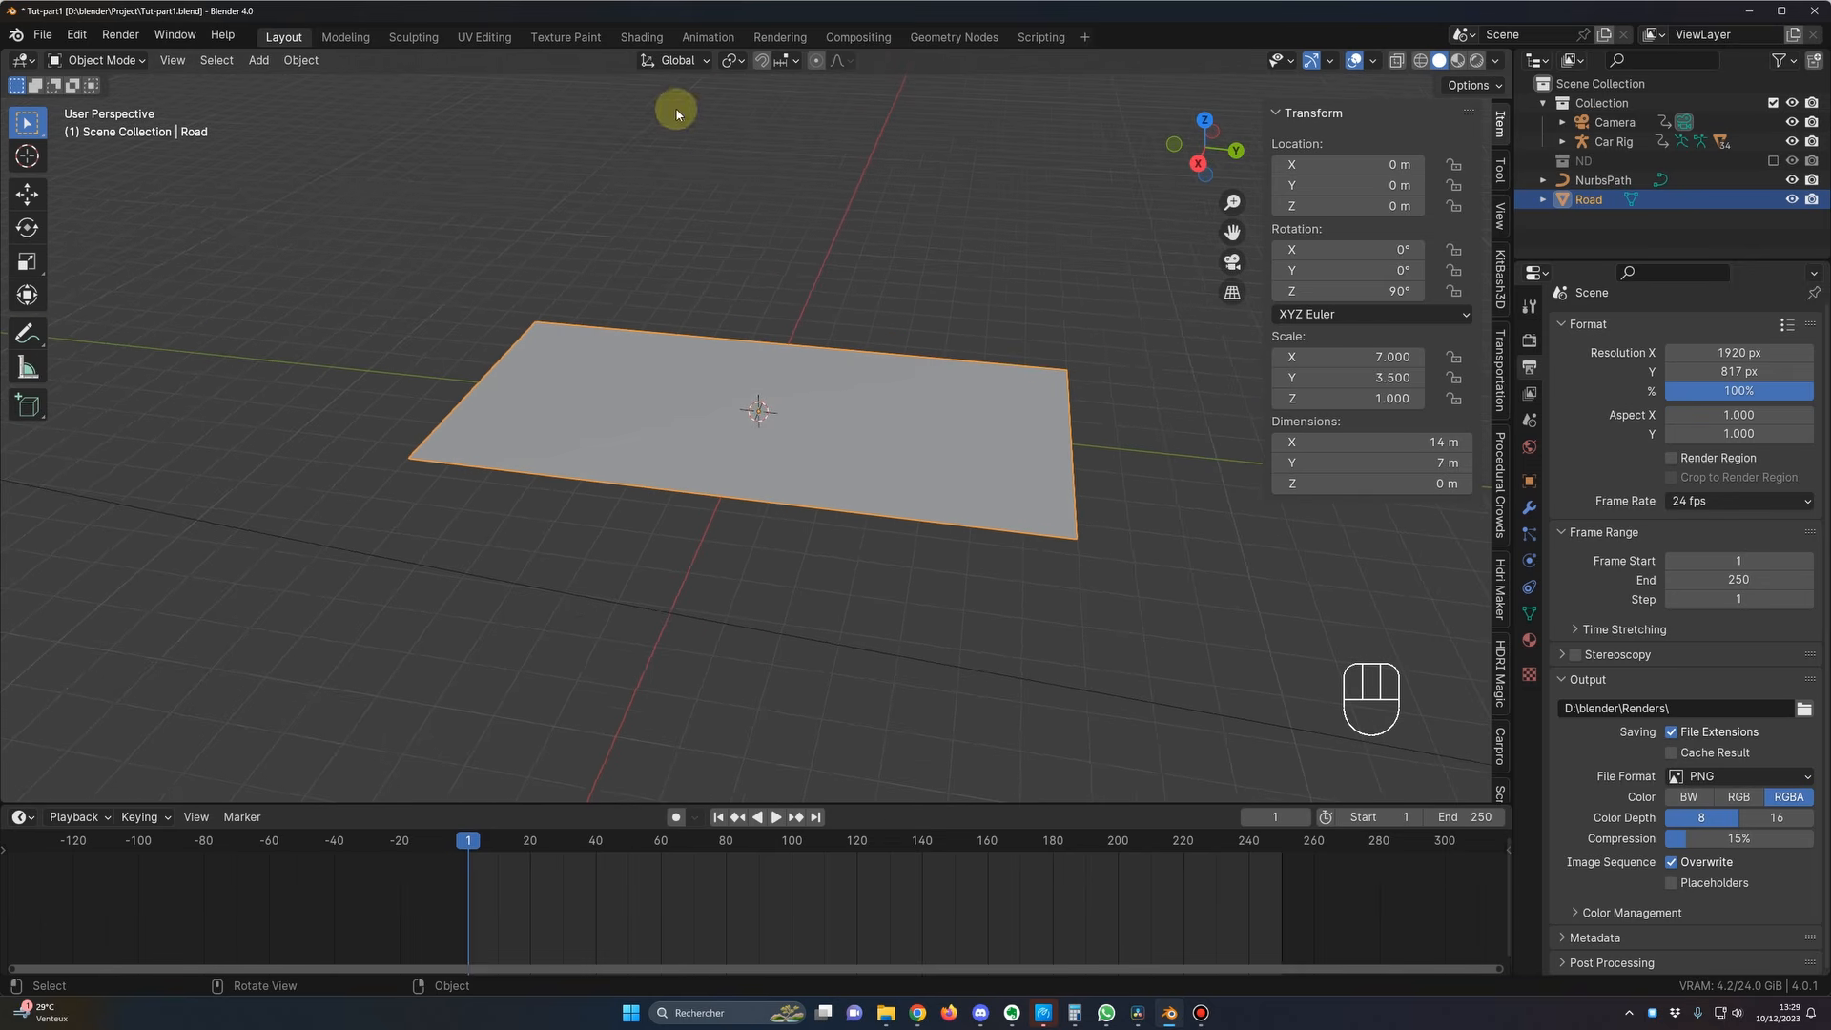
Step: Switch to the Shading workspace and show the Road plane in Material Preview shading
click(642, 39)
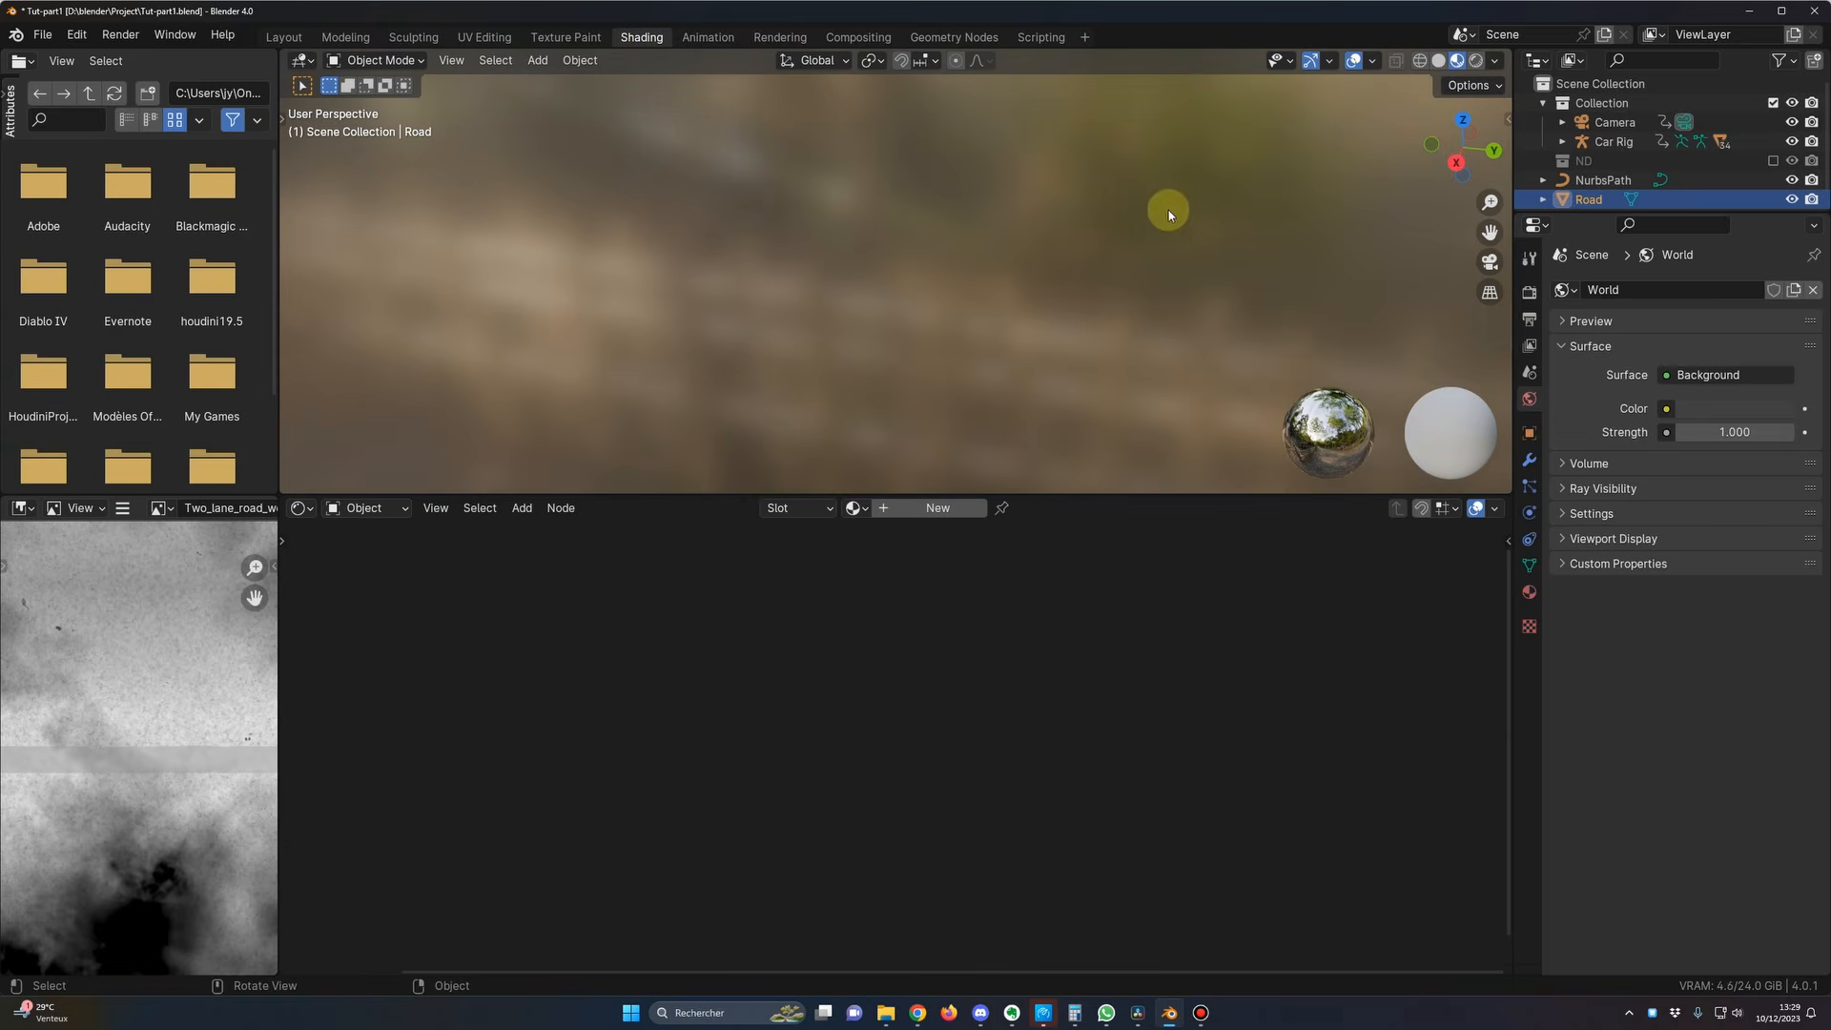
click(1457, 61)
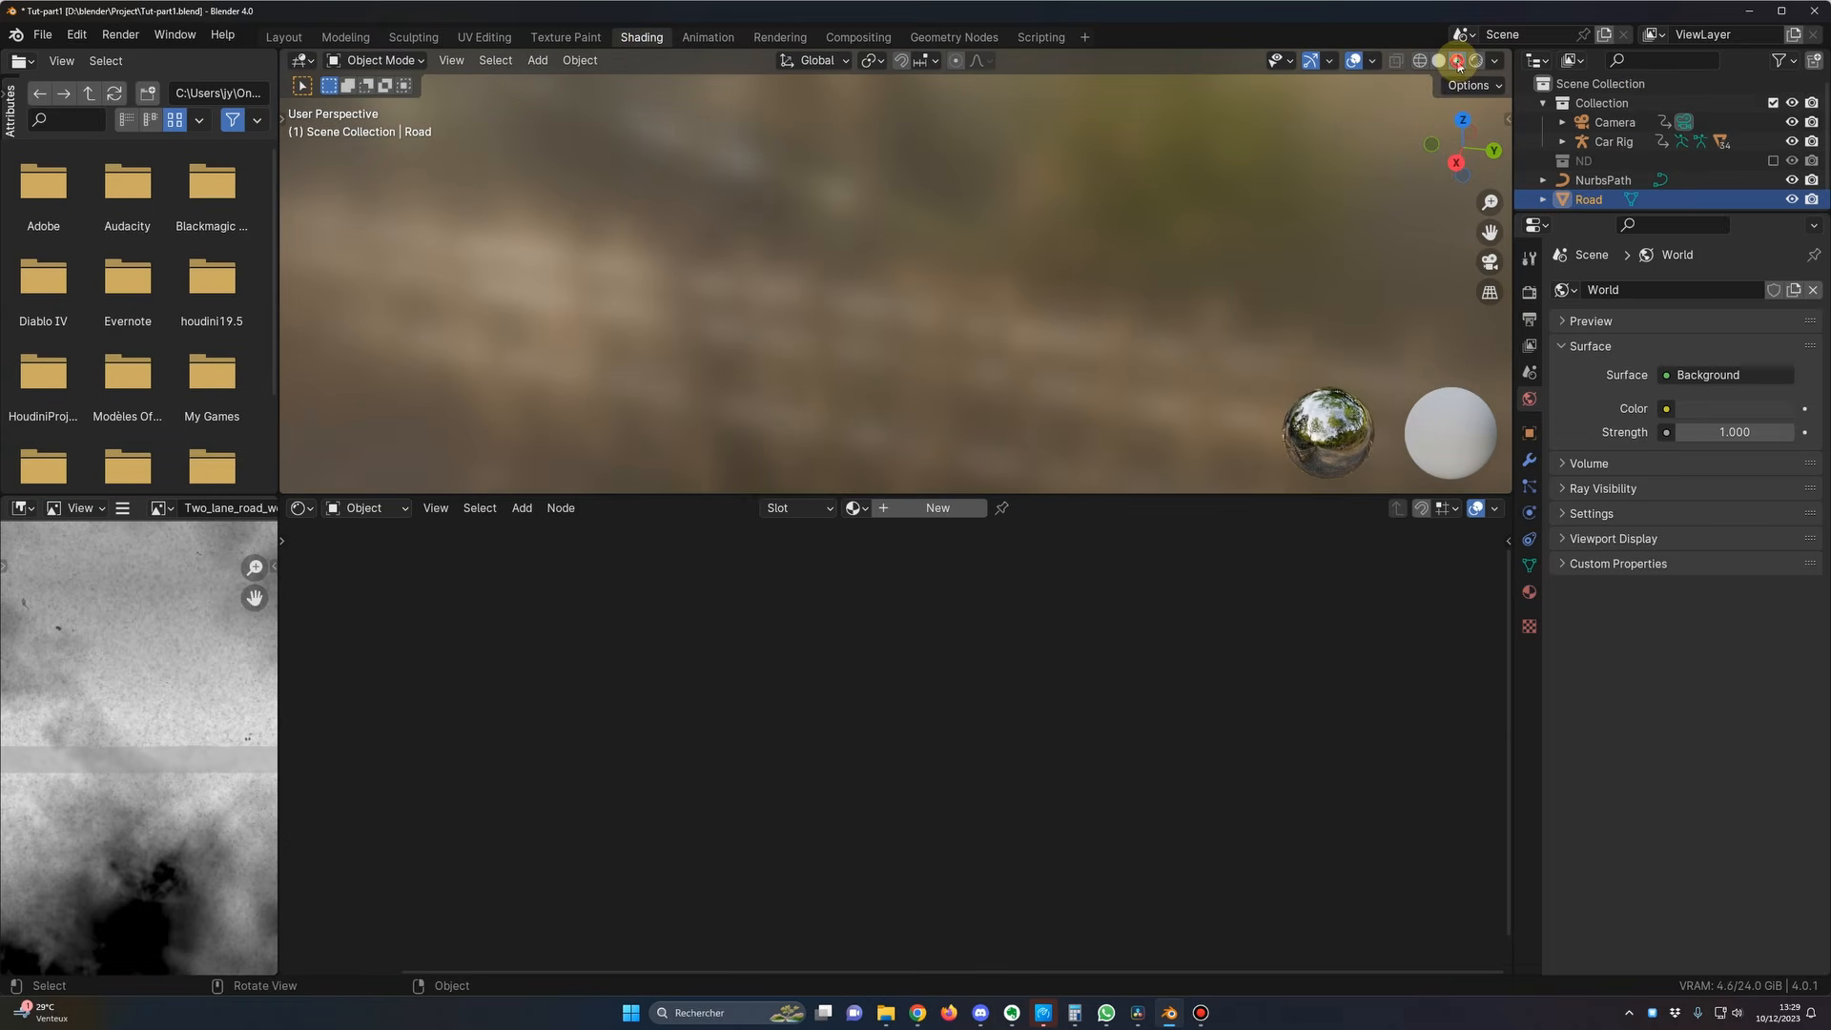
click(774, 328)
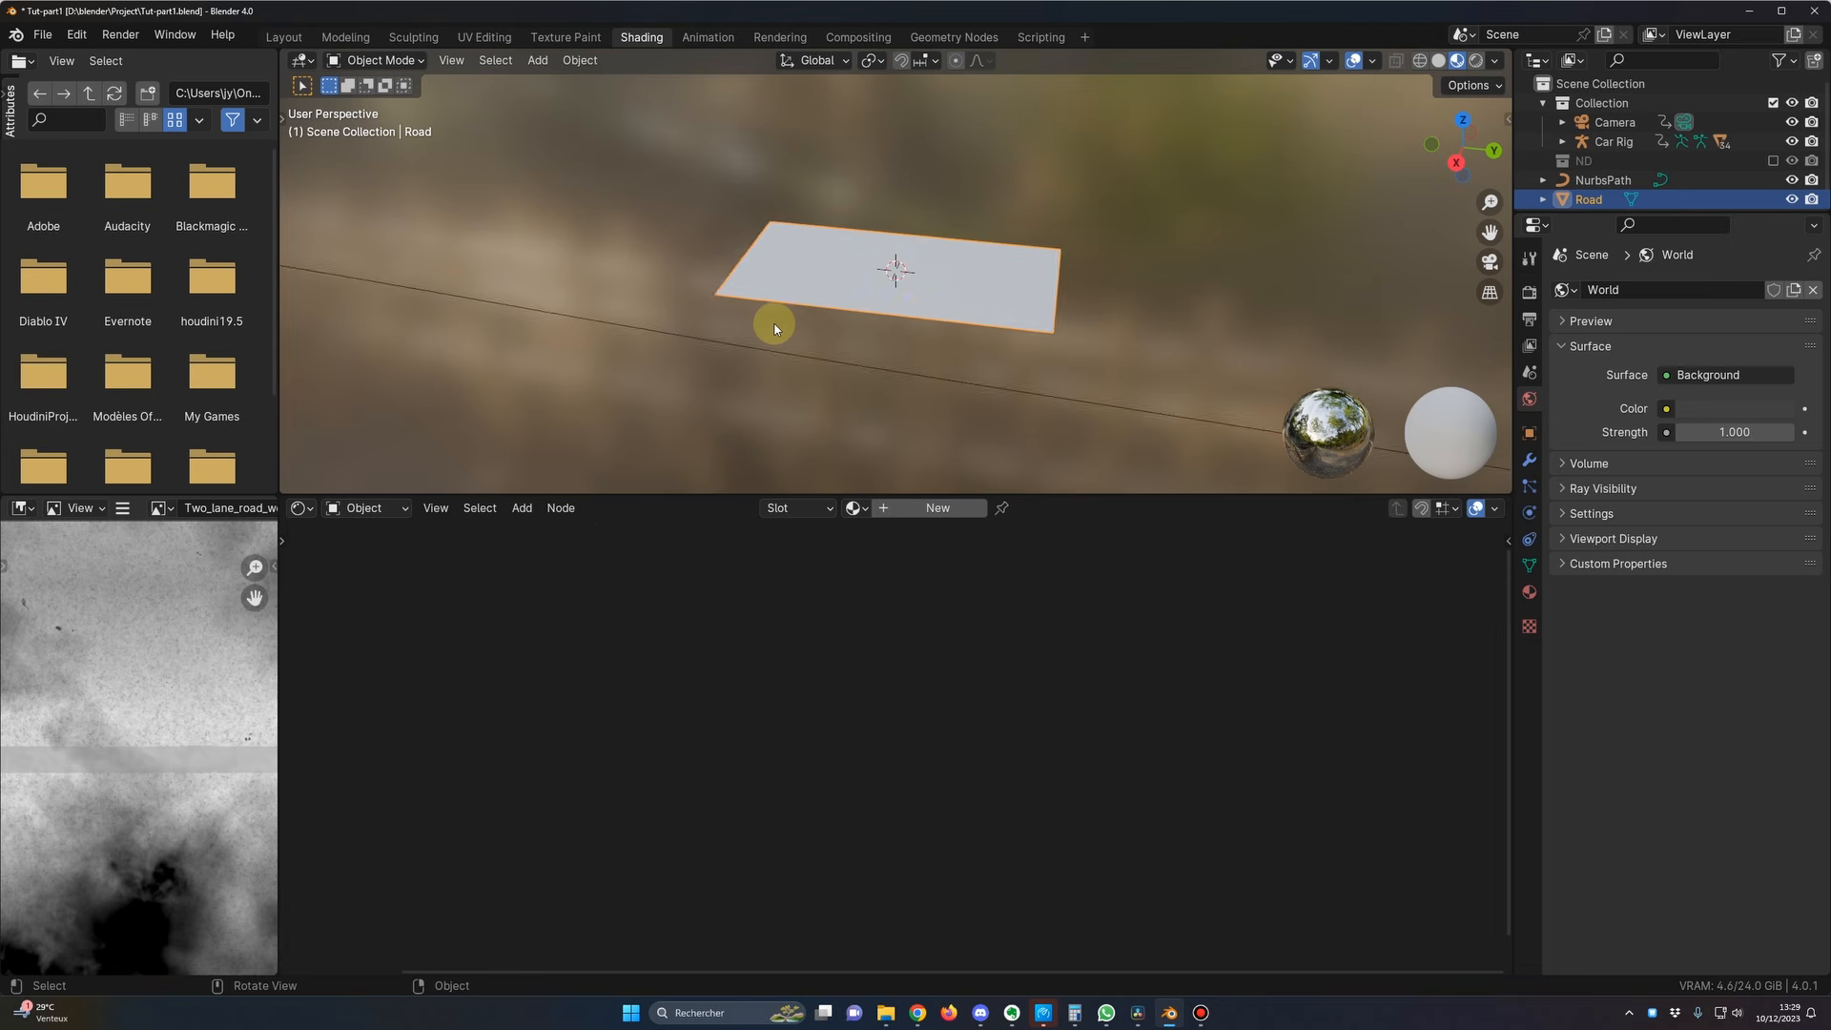
scroll(925, 320, up, 2)
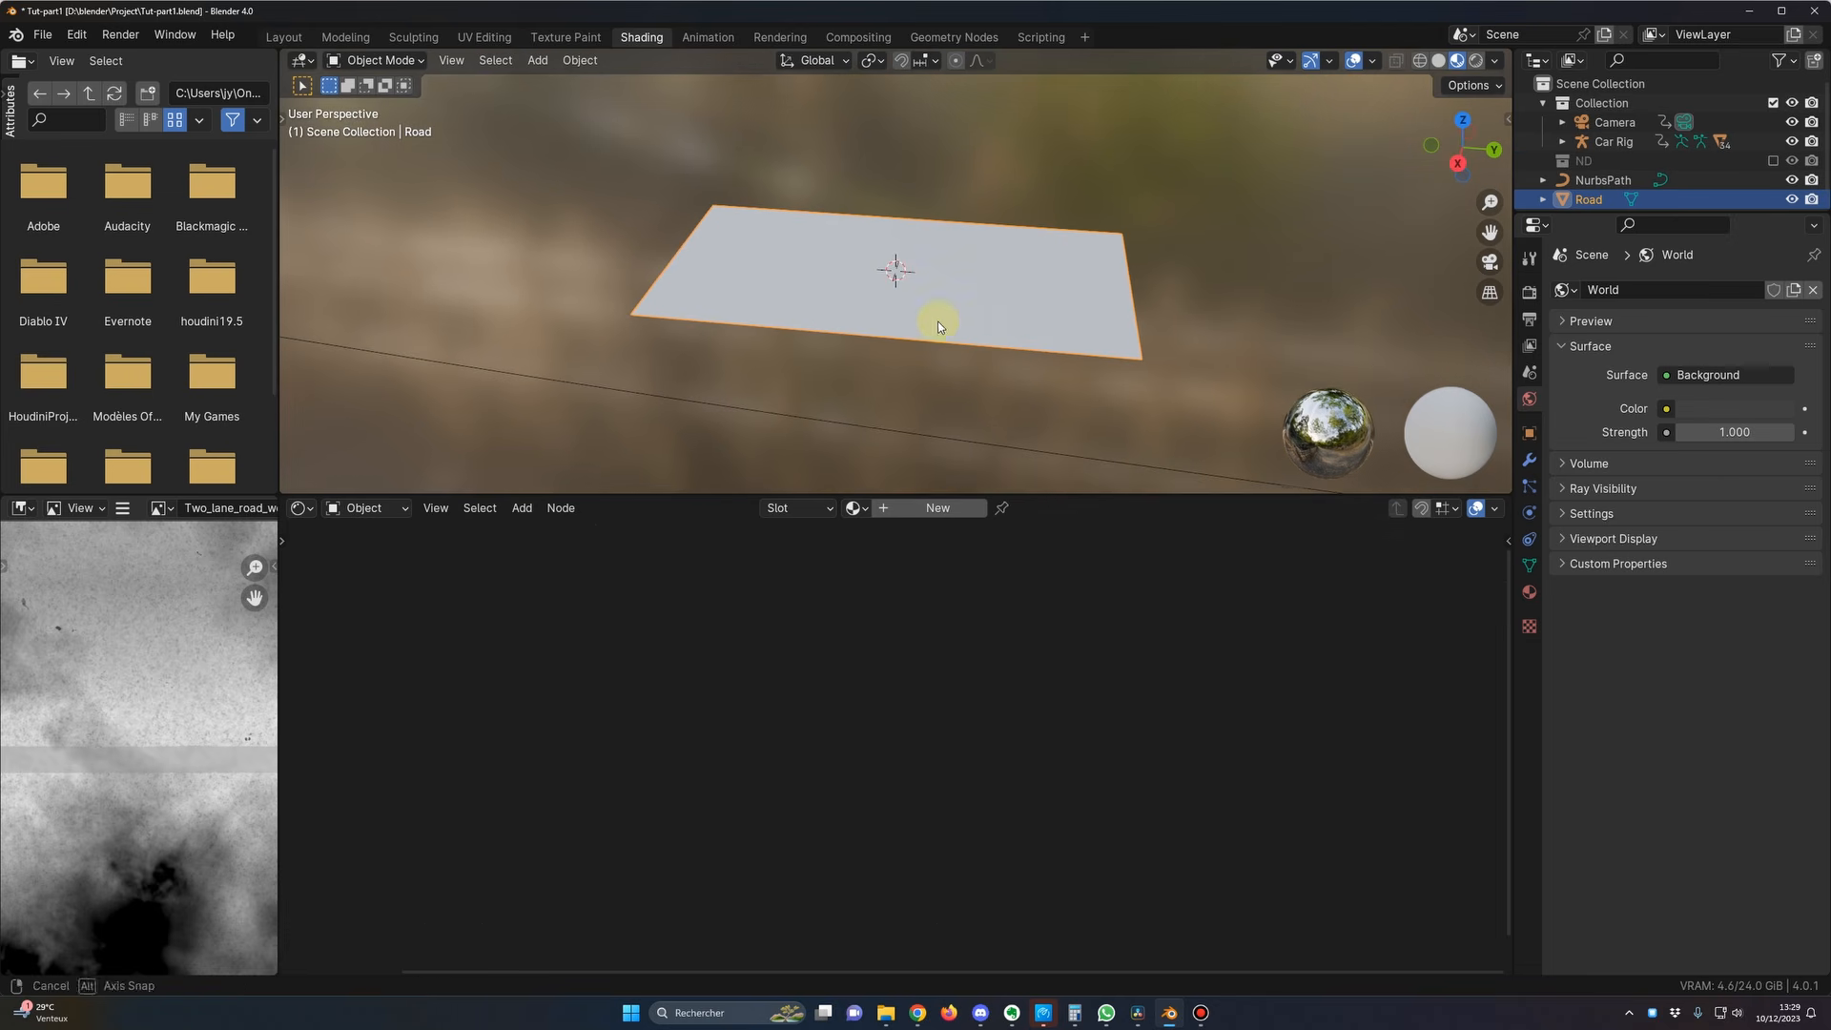
Step: Create a new node-based material for the Road plane
click(933, 511)
scroll(858, 618, up, 3)
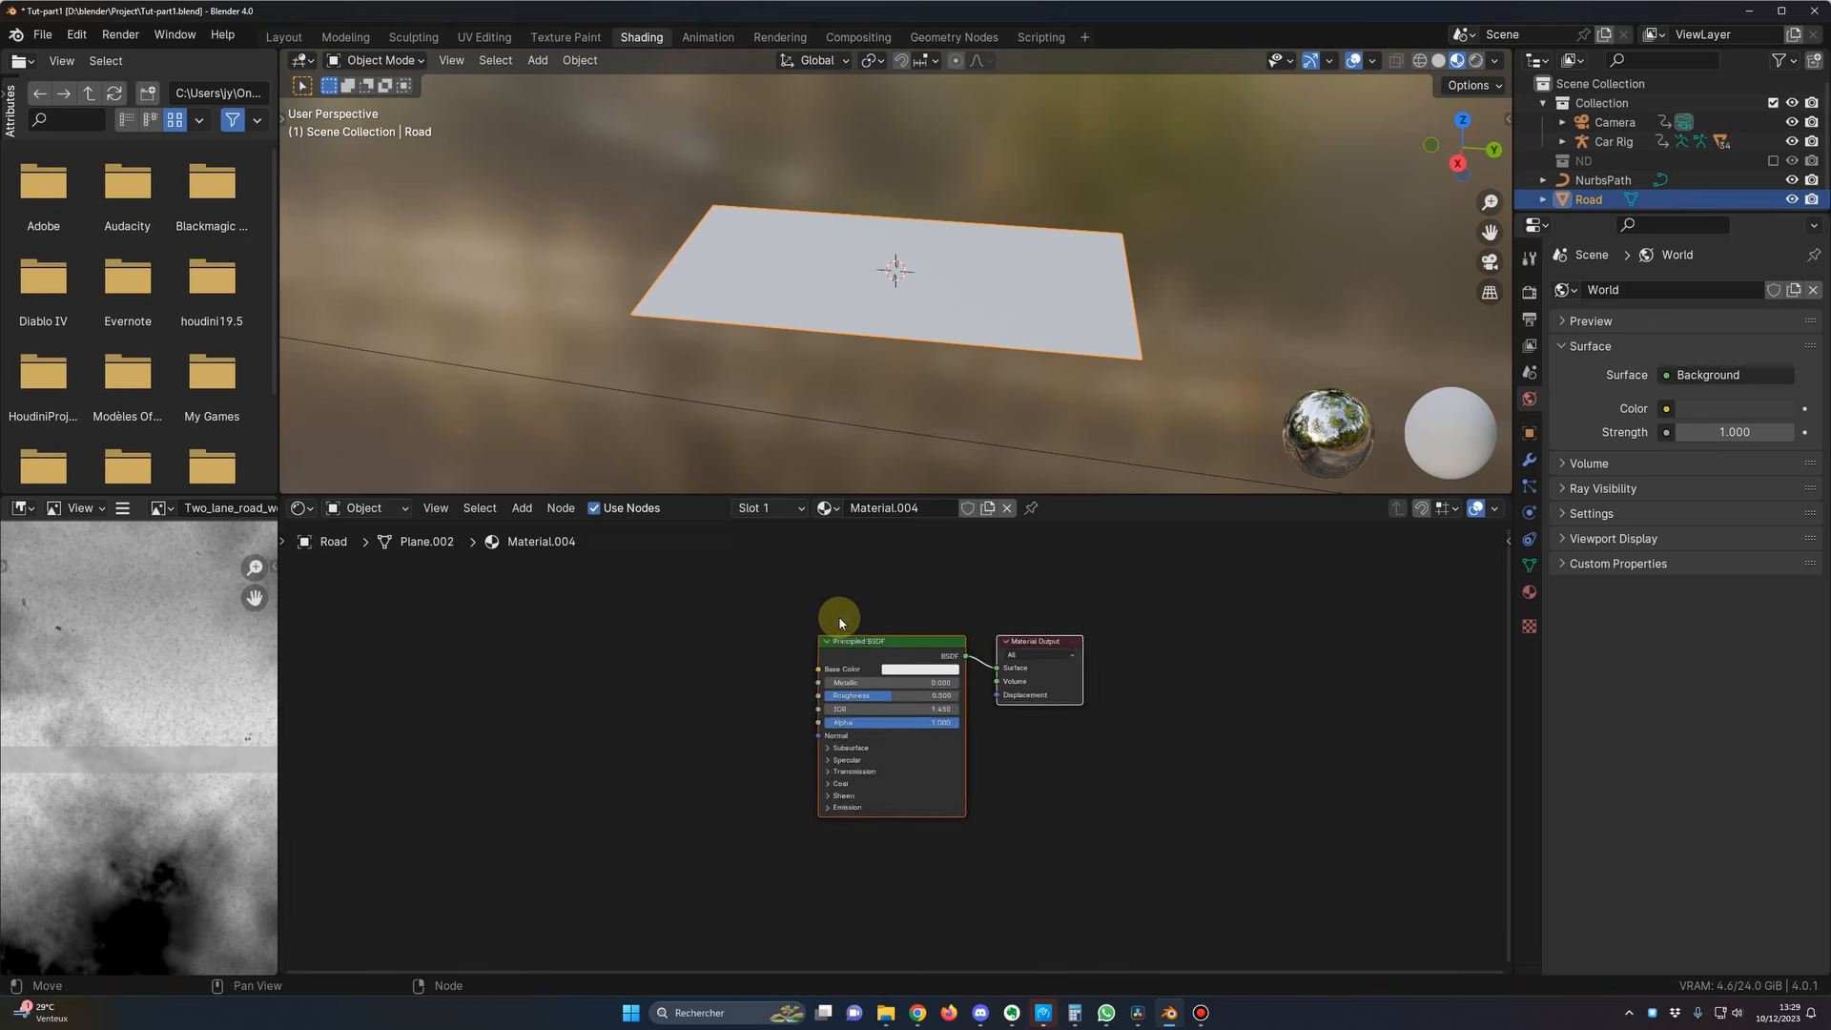
scroll(844, 611, up, 2)
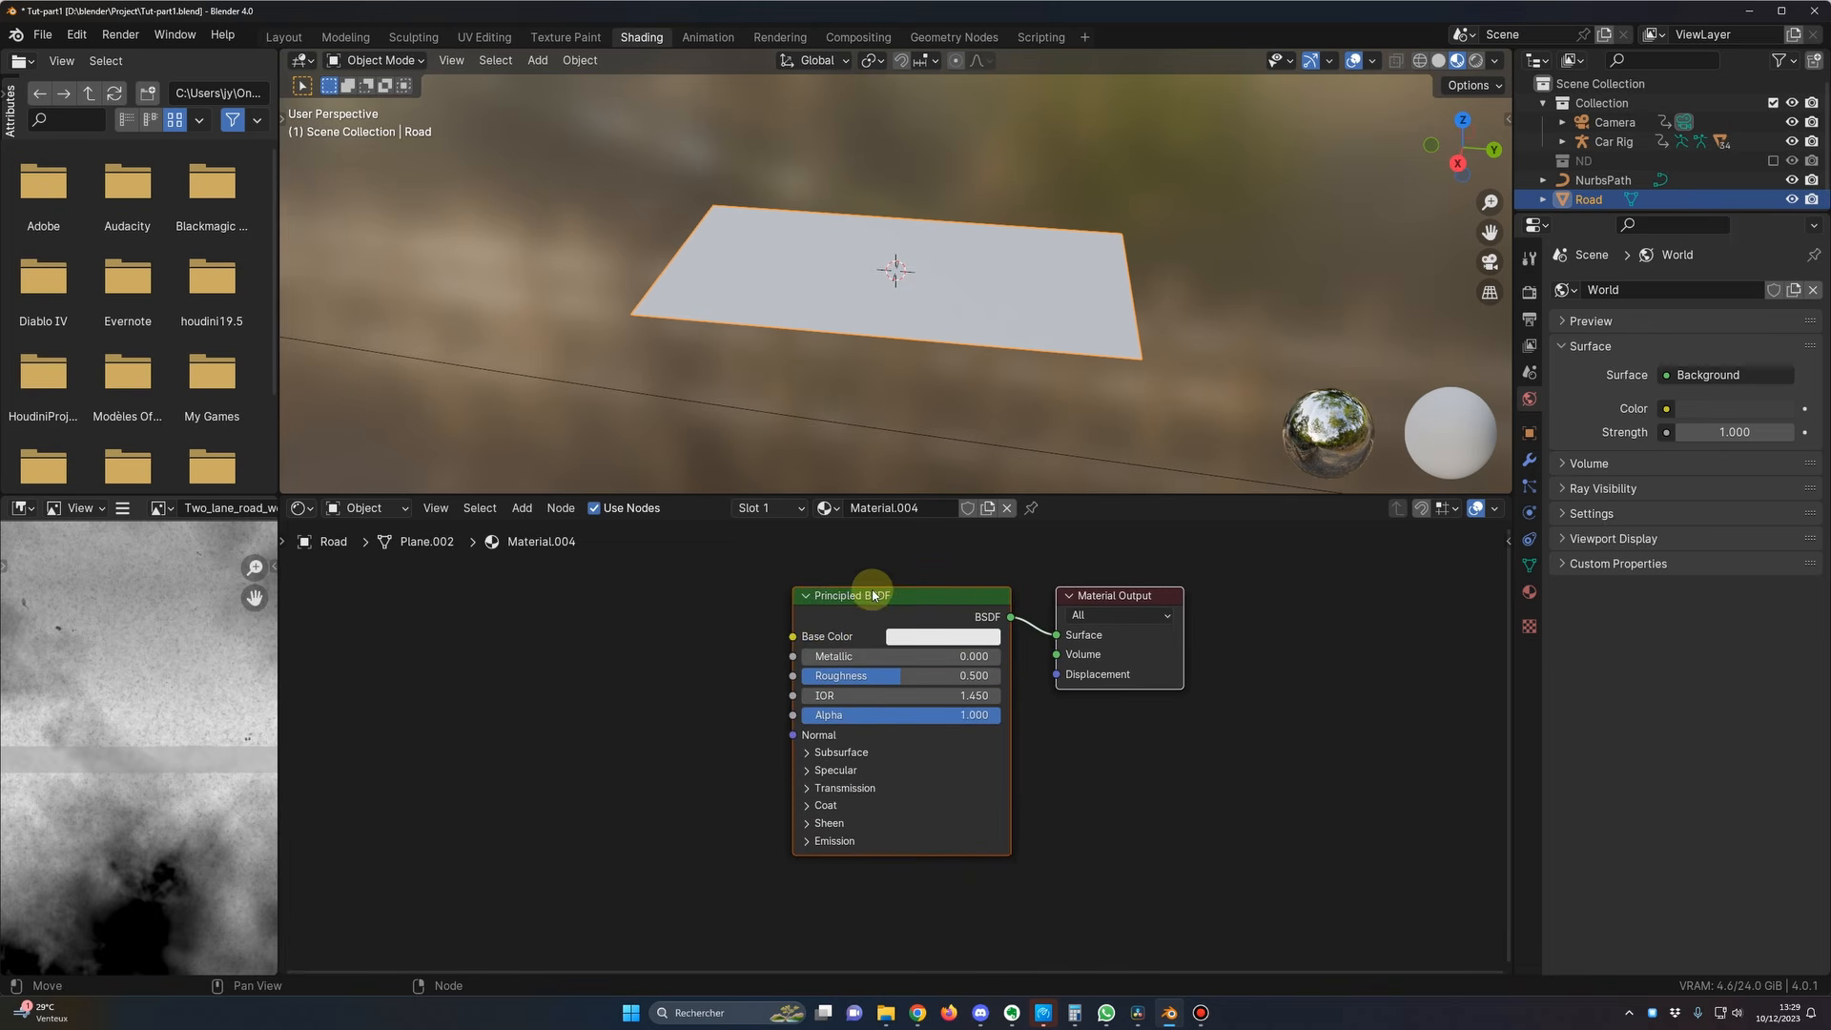
click(928, 636)
mouse_move(975, 433)
mouse_down()
mouse_move(1008, 418)
mouse_move(1021, 433)
mouse_move(976, 433)
mouse_up()
scroll(673, 632, up, 2)
middle_drag(682, 618, 742, 652)
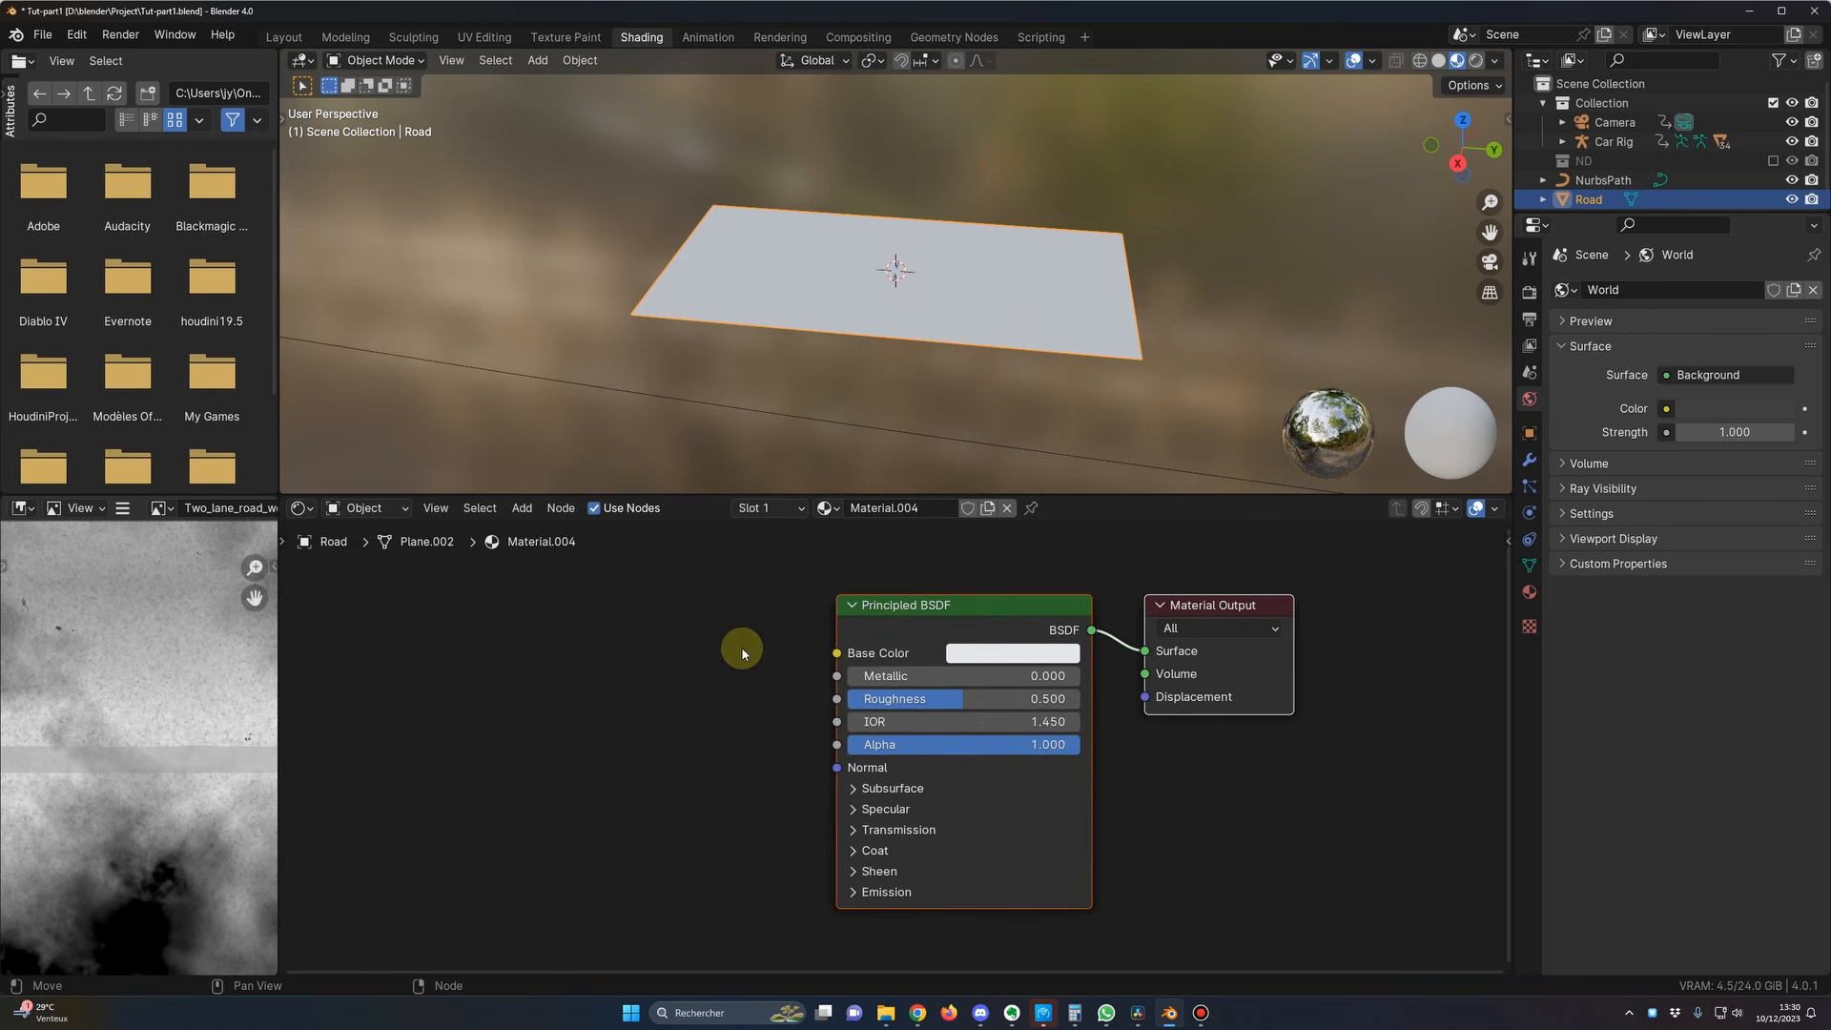
Step: Switch to the file explorer and examine the road texture maps and the Road.zip archive in the Road folder, returning to Blender
key(alt+Tab)
drag(900, 294, 907, 286)
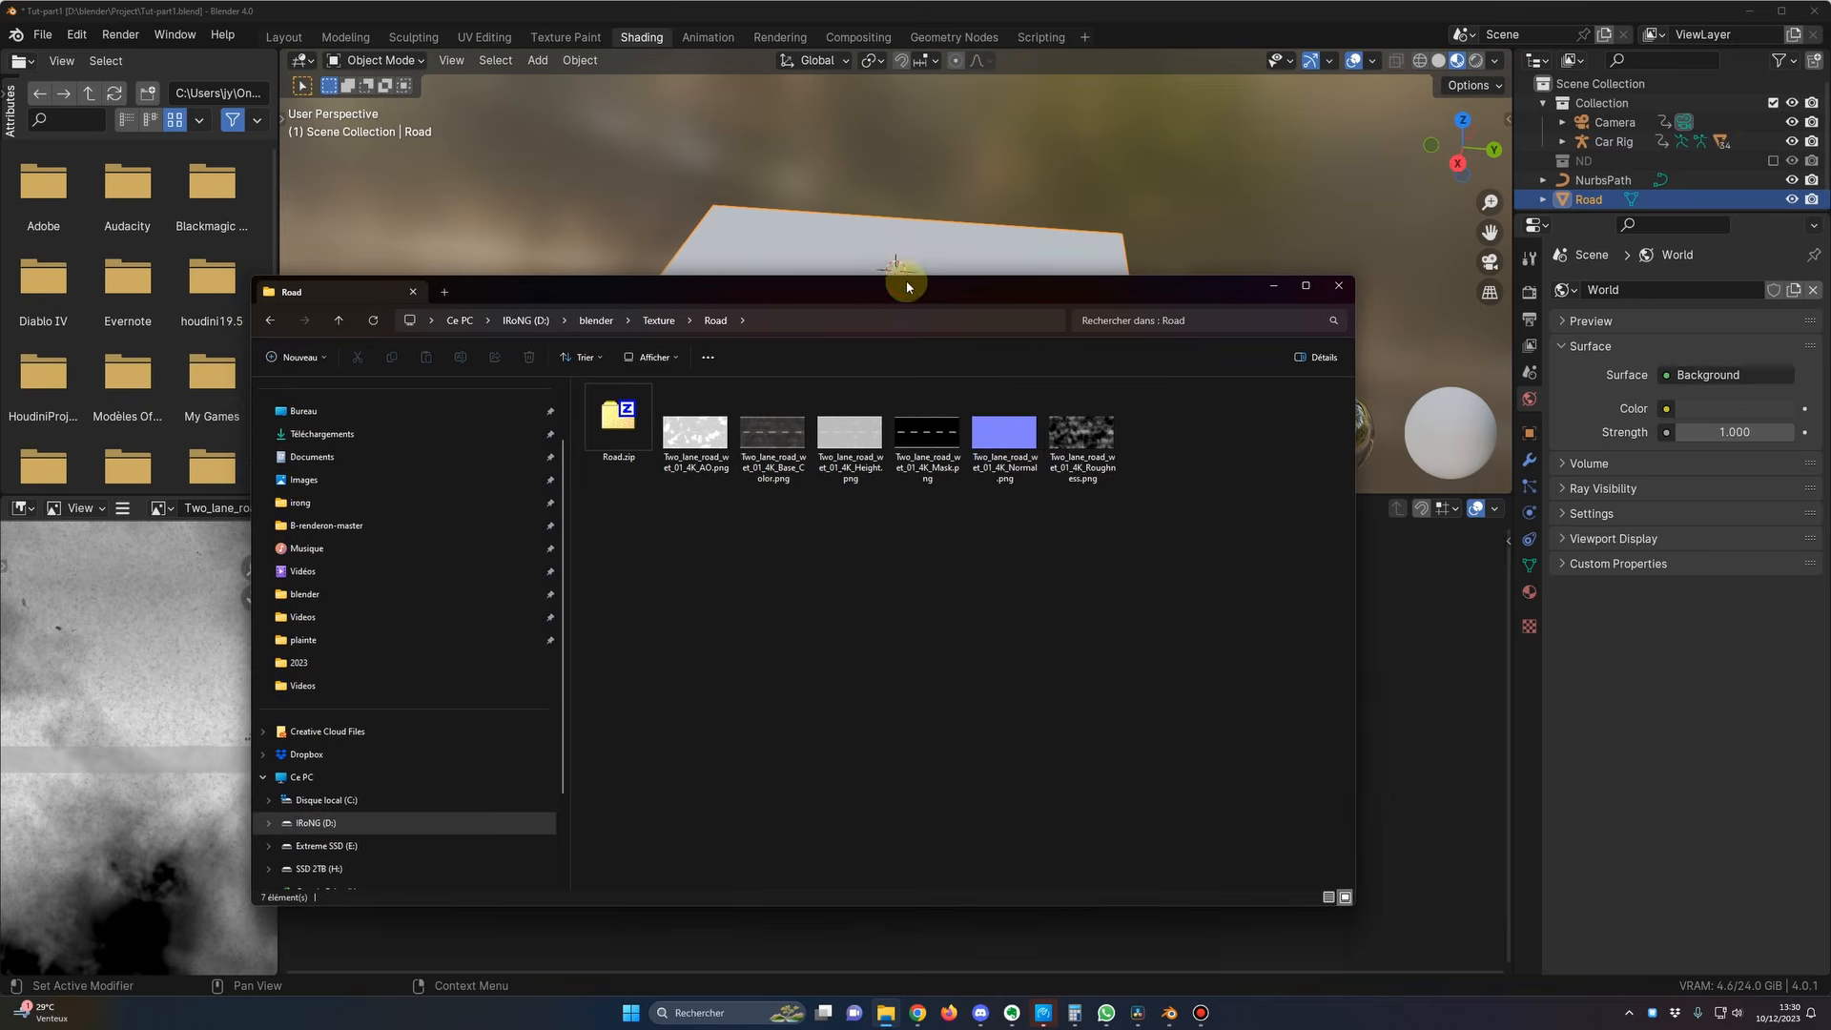
click(626, 460)
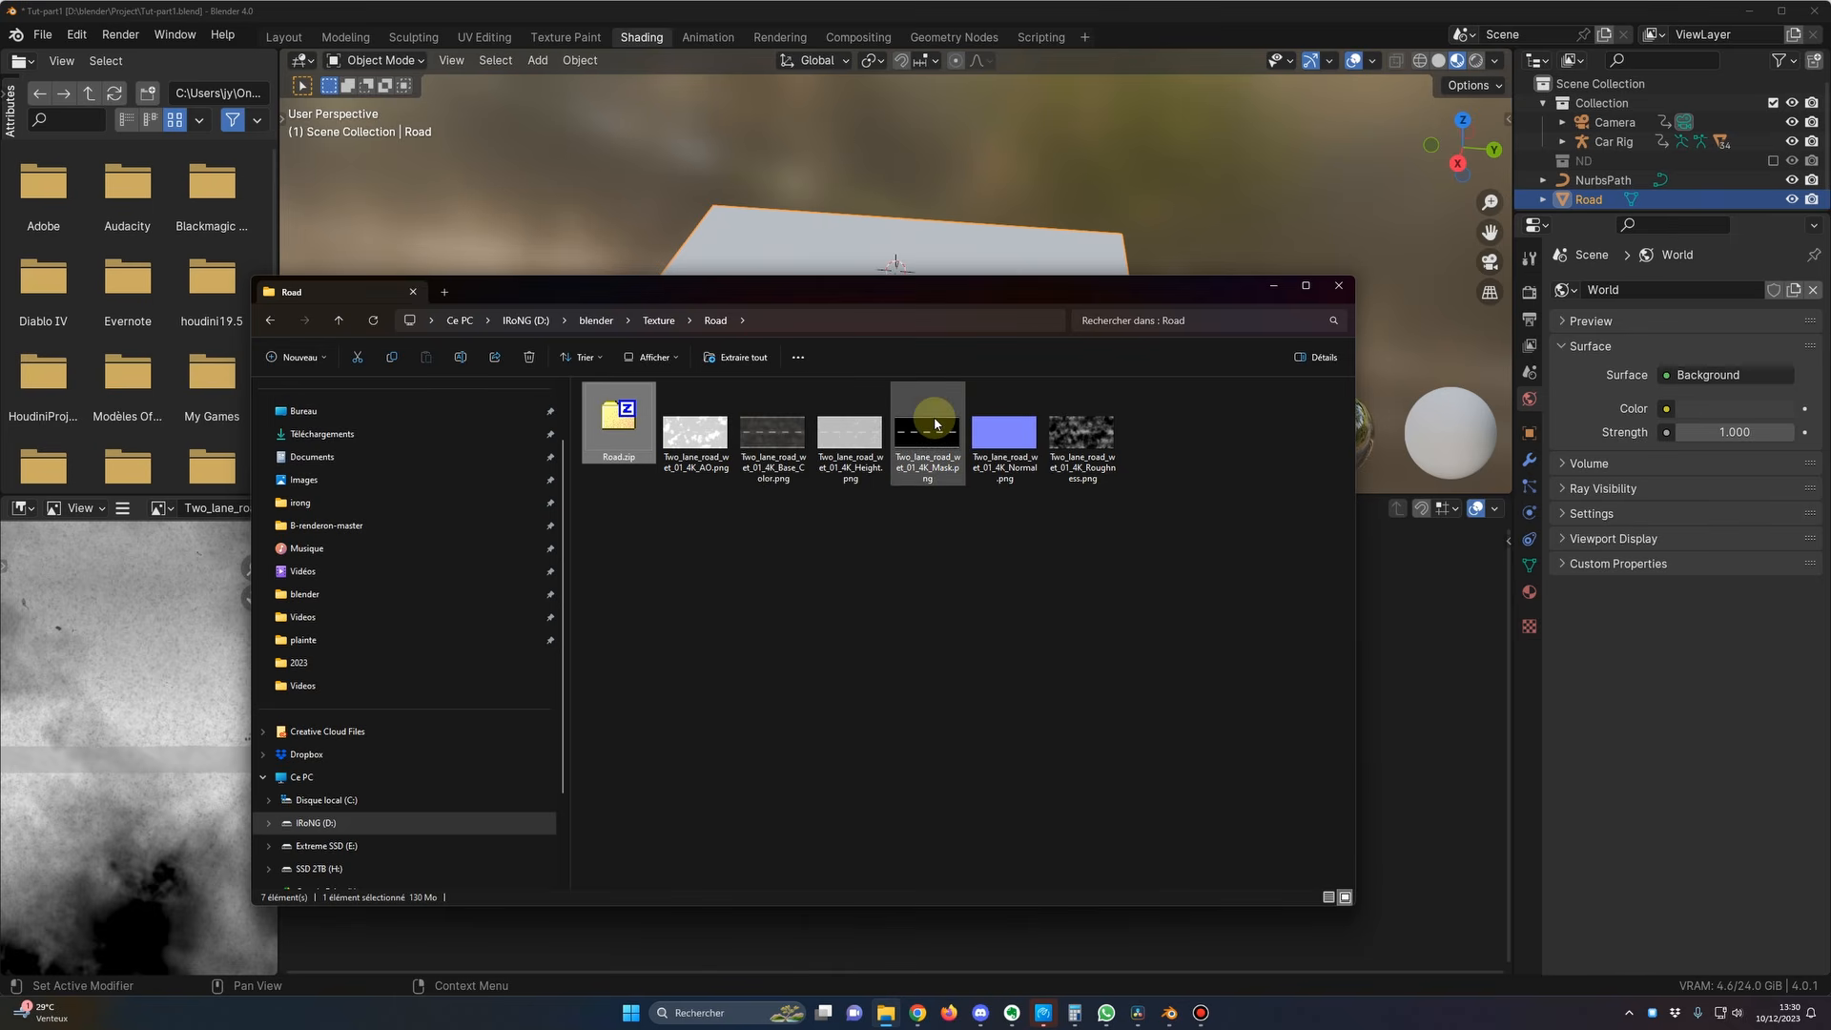
click(608, 215)
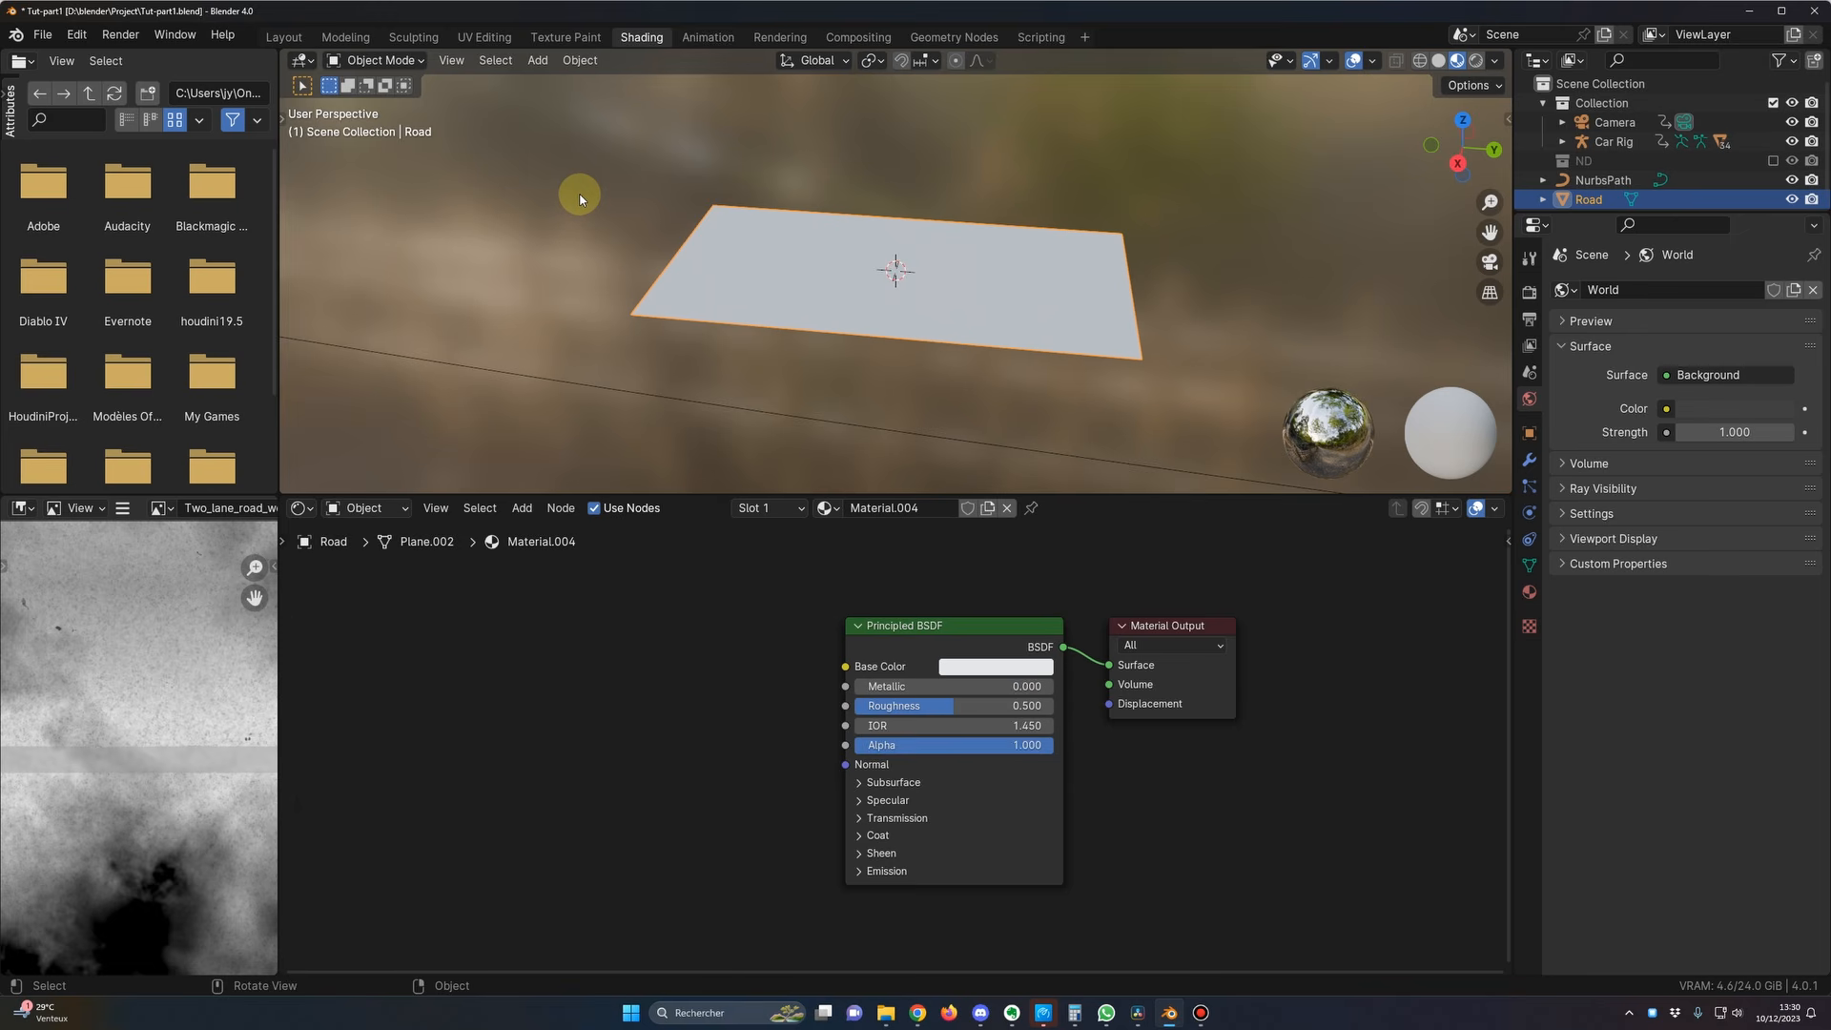
Step: Search the add-on preferences for "wra" and check that Node Wrangler is enabled, returning to the shader editor
click(77, 34)
click(127, 282)
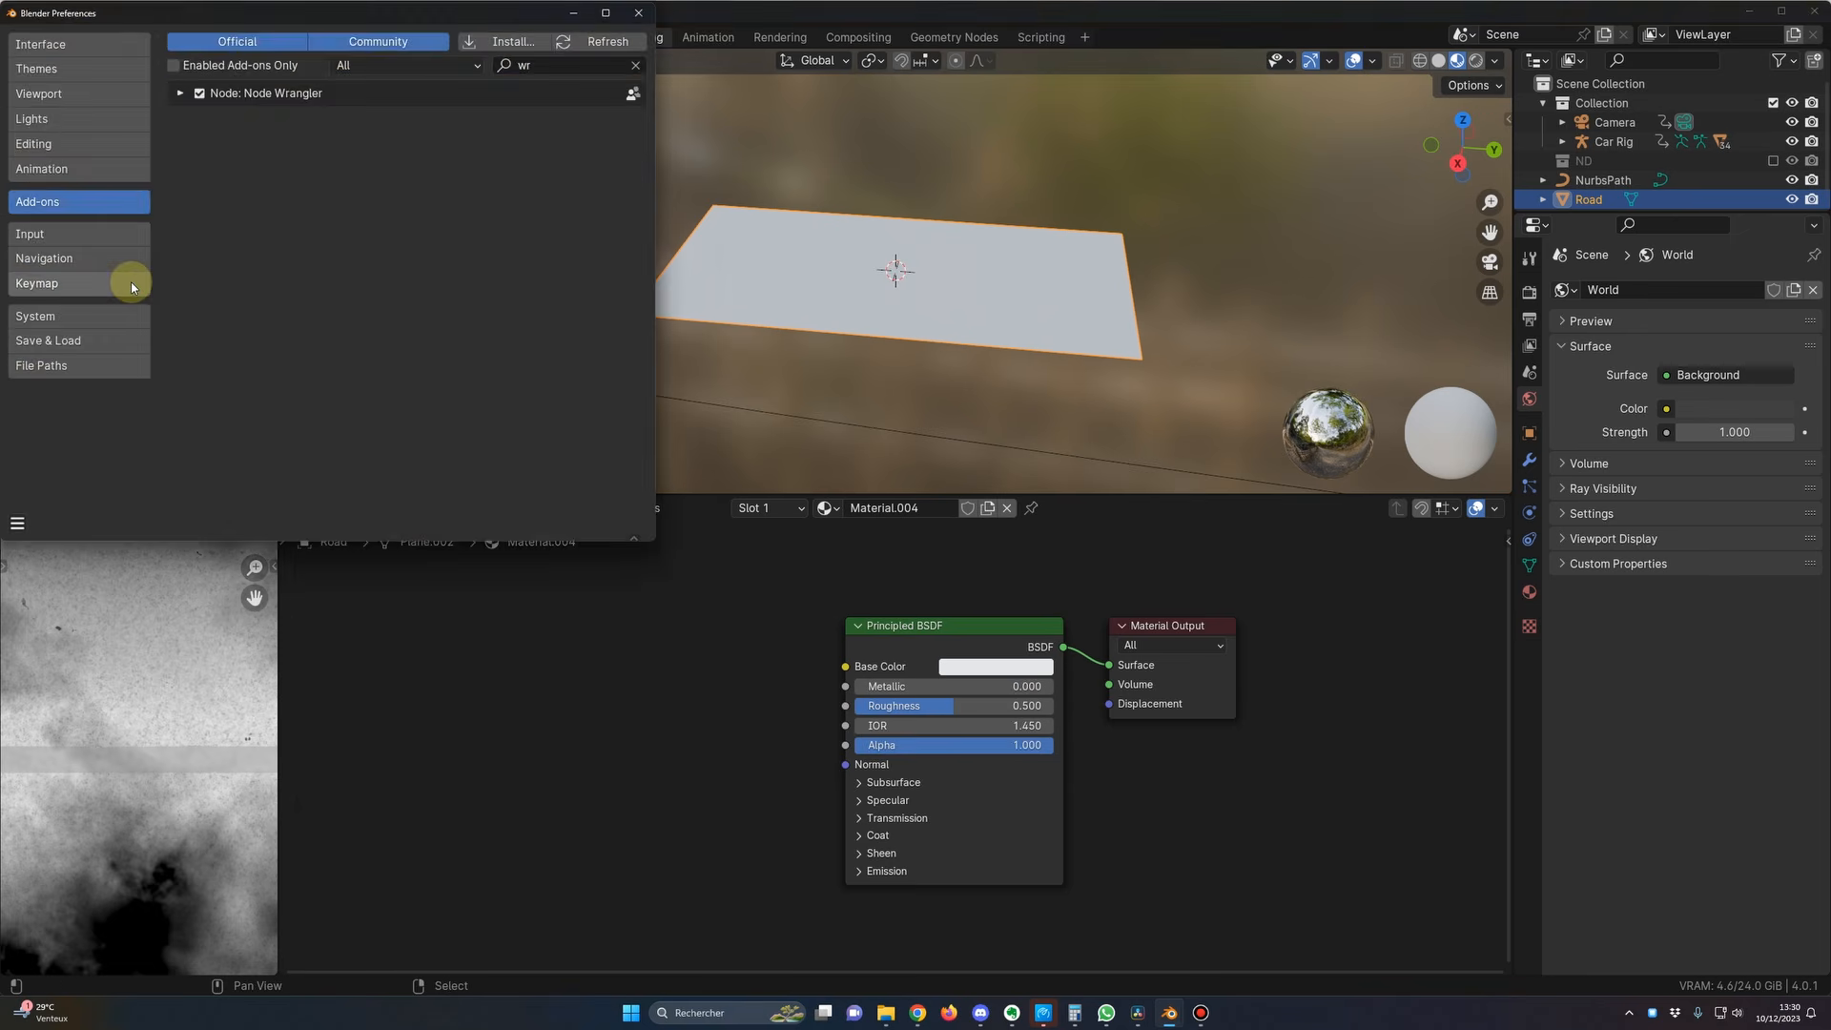
click(505, 63)
key(BackSpace)
text(wra)
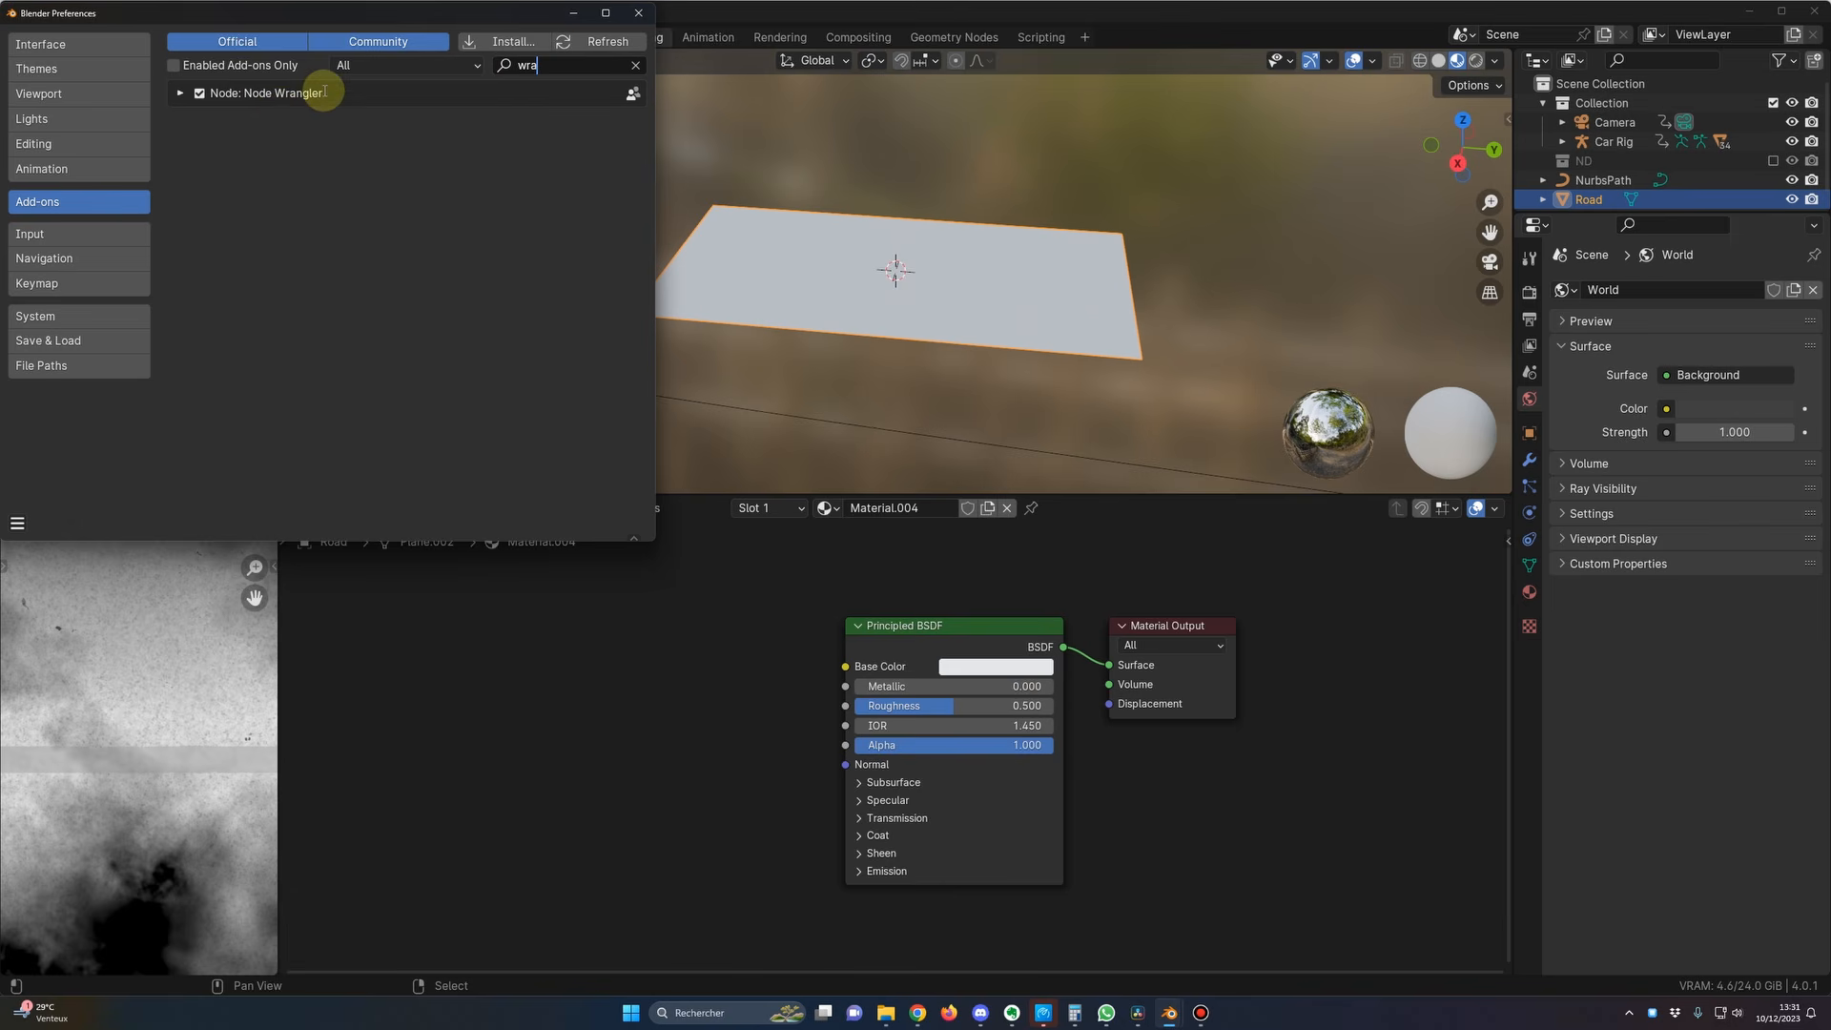
drag(342, 14, 386, 77)
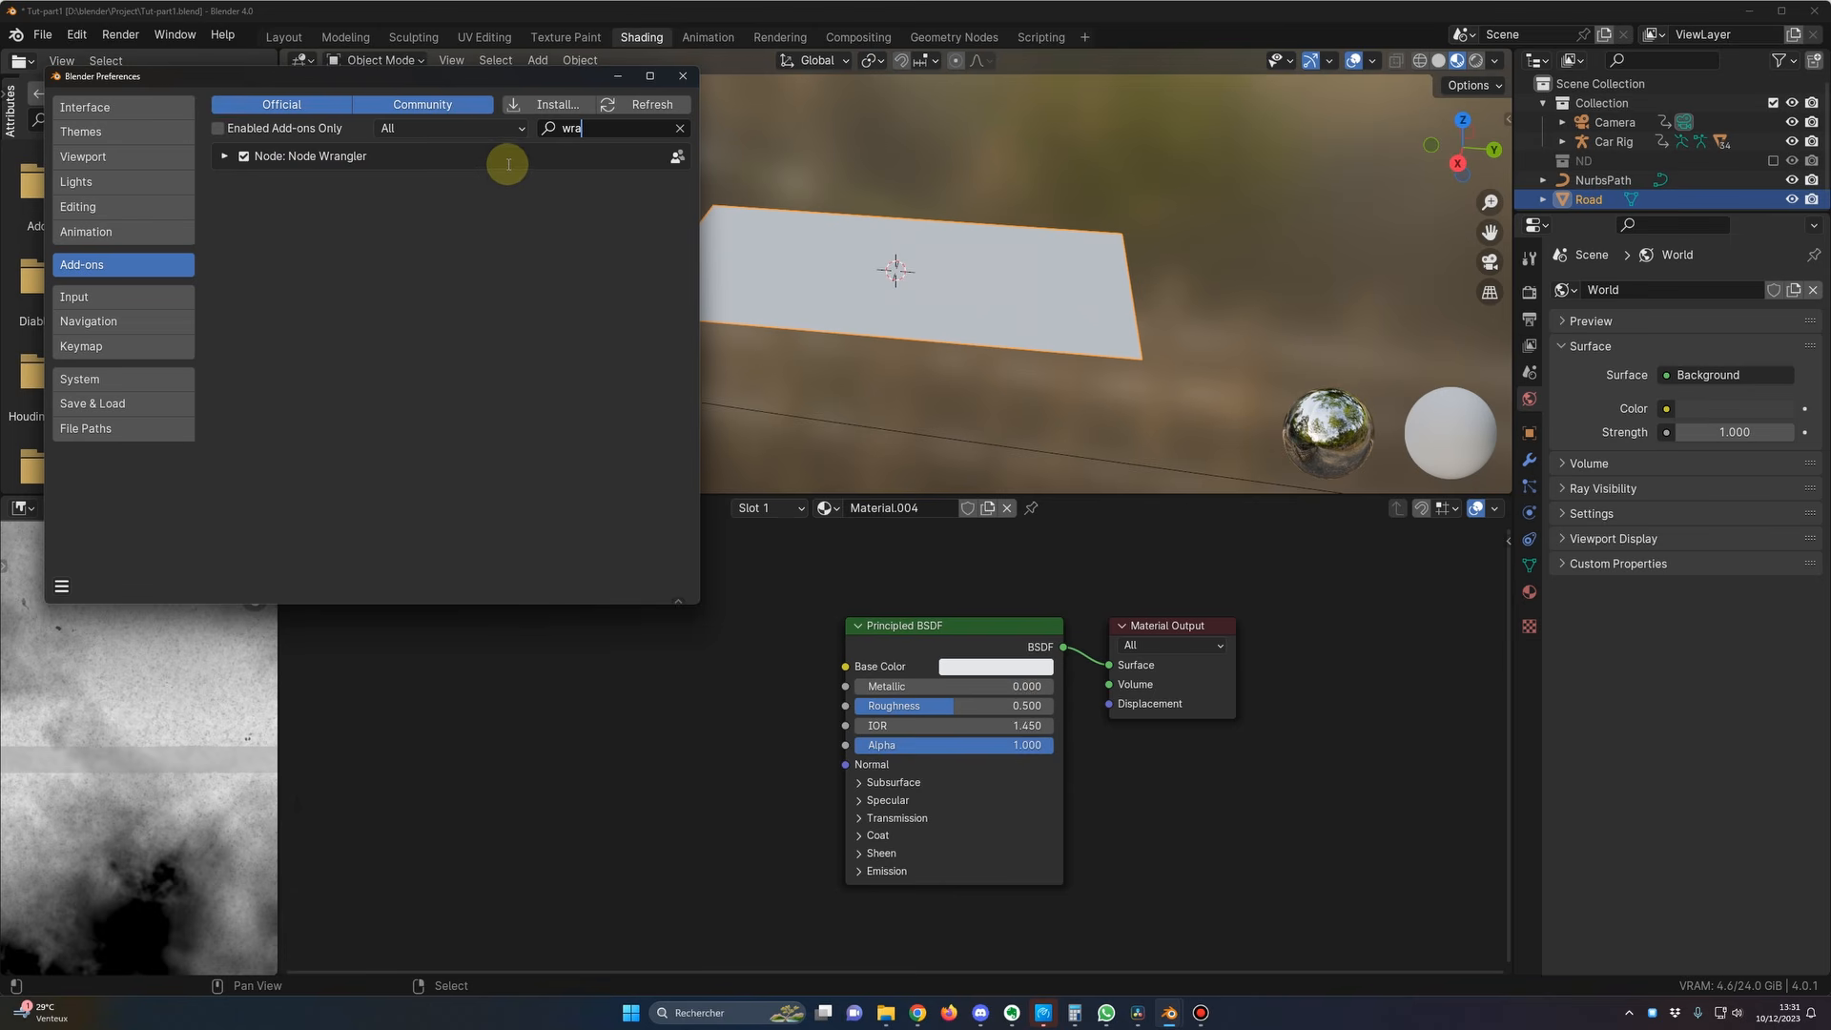
click(703, 613)
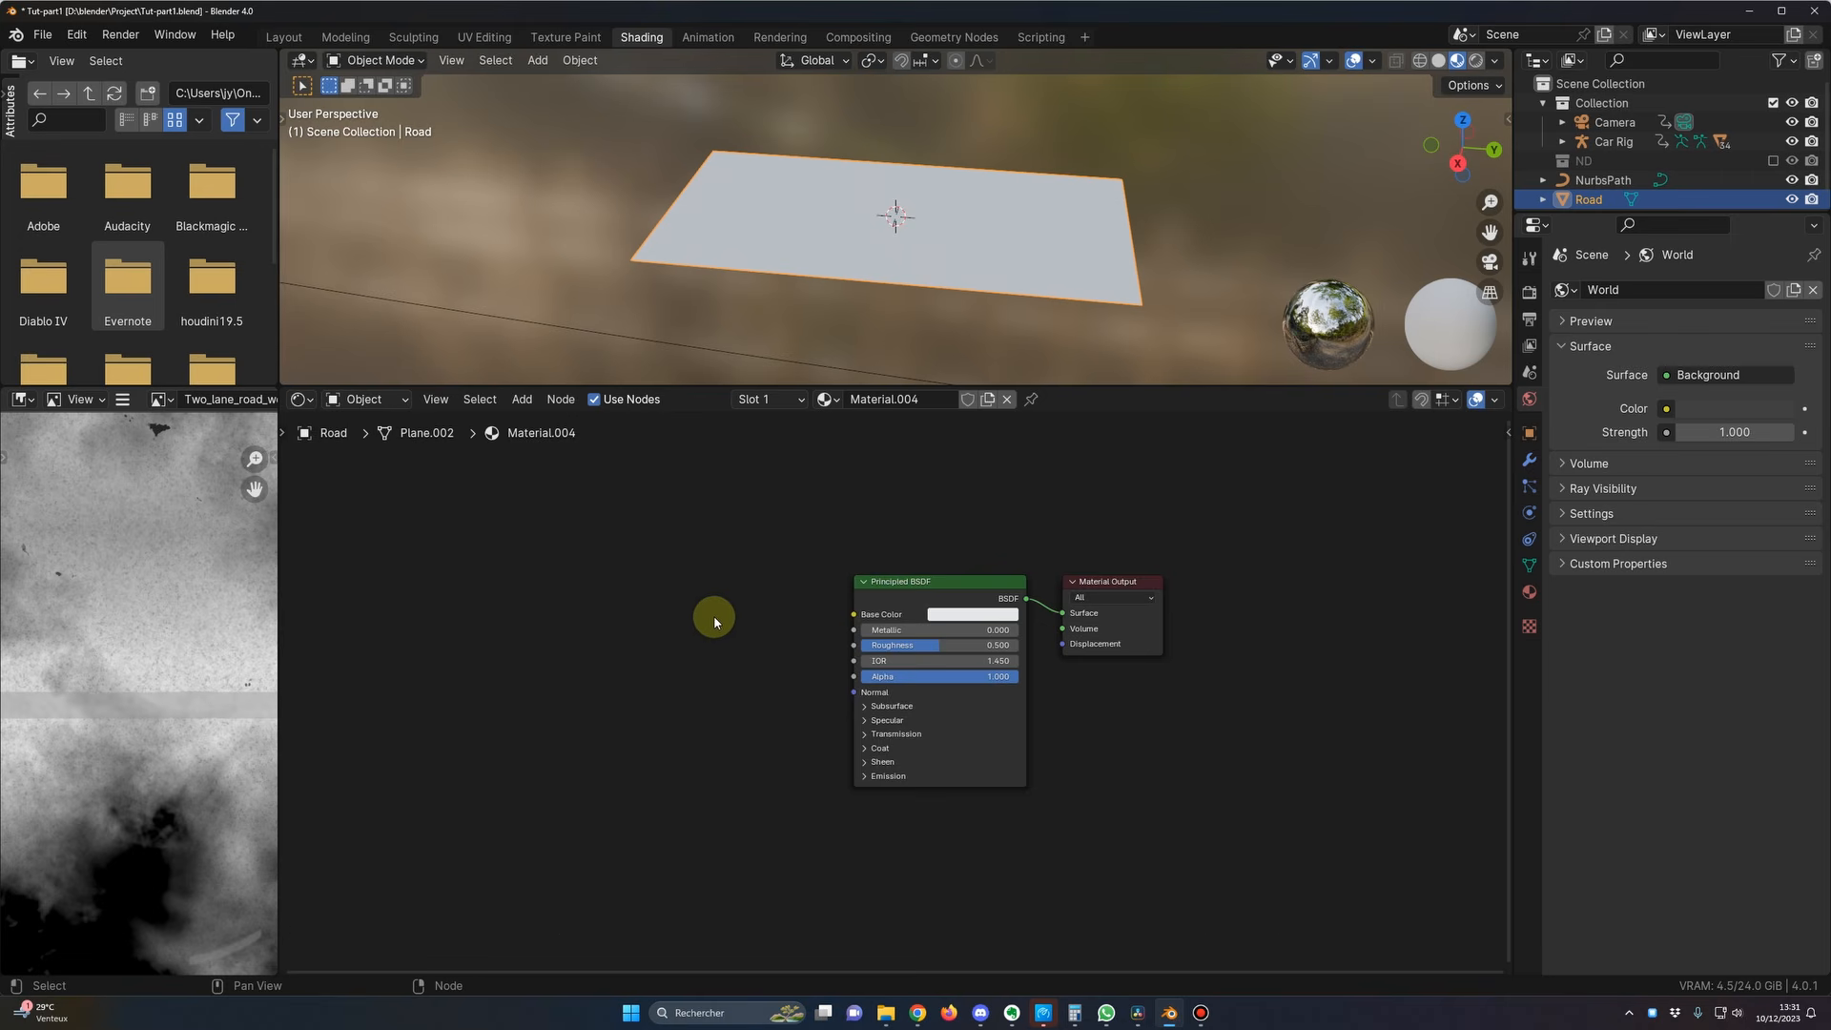
Step: Load the Two_lane_road_wet_01_4K Roughness, Normal and Base_Color images onto the Principled BSDF node with Node Wrangler's Principled Texture Setup
mouse_move(776, 610)
middle_down()
mouse_move(927, 613)
mouse_move(952, 587)
middle_up()
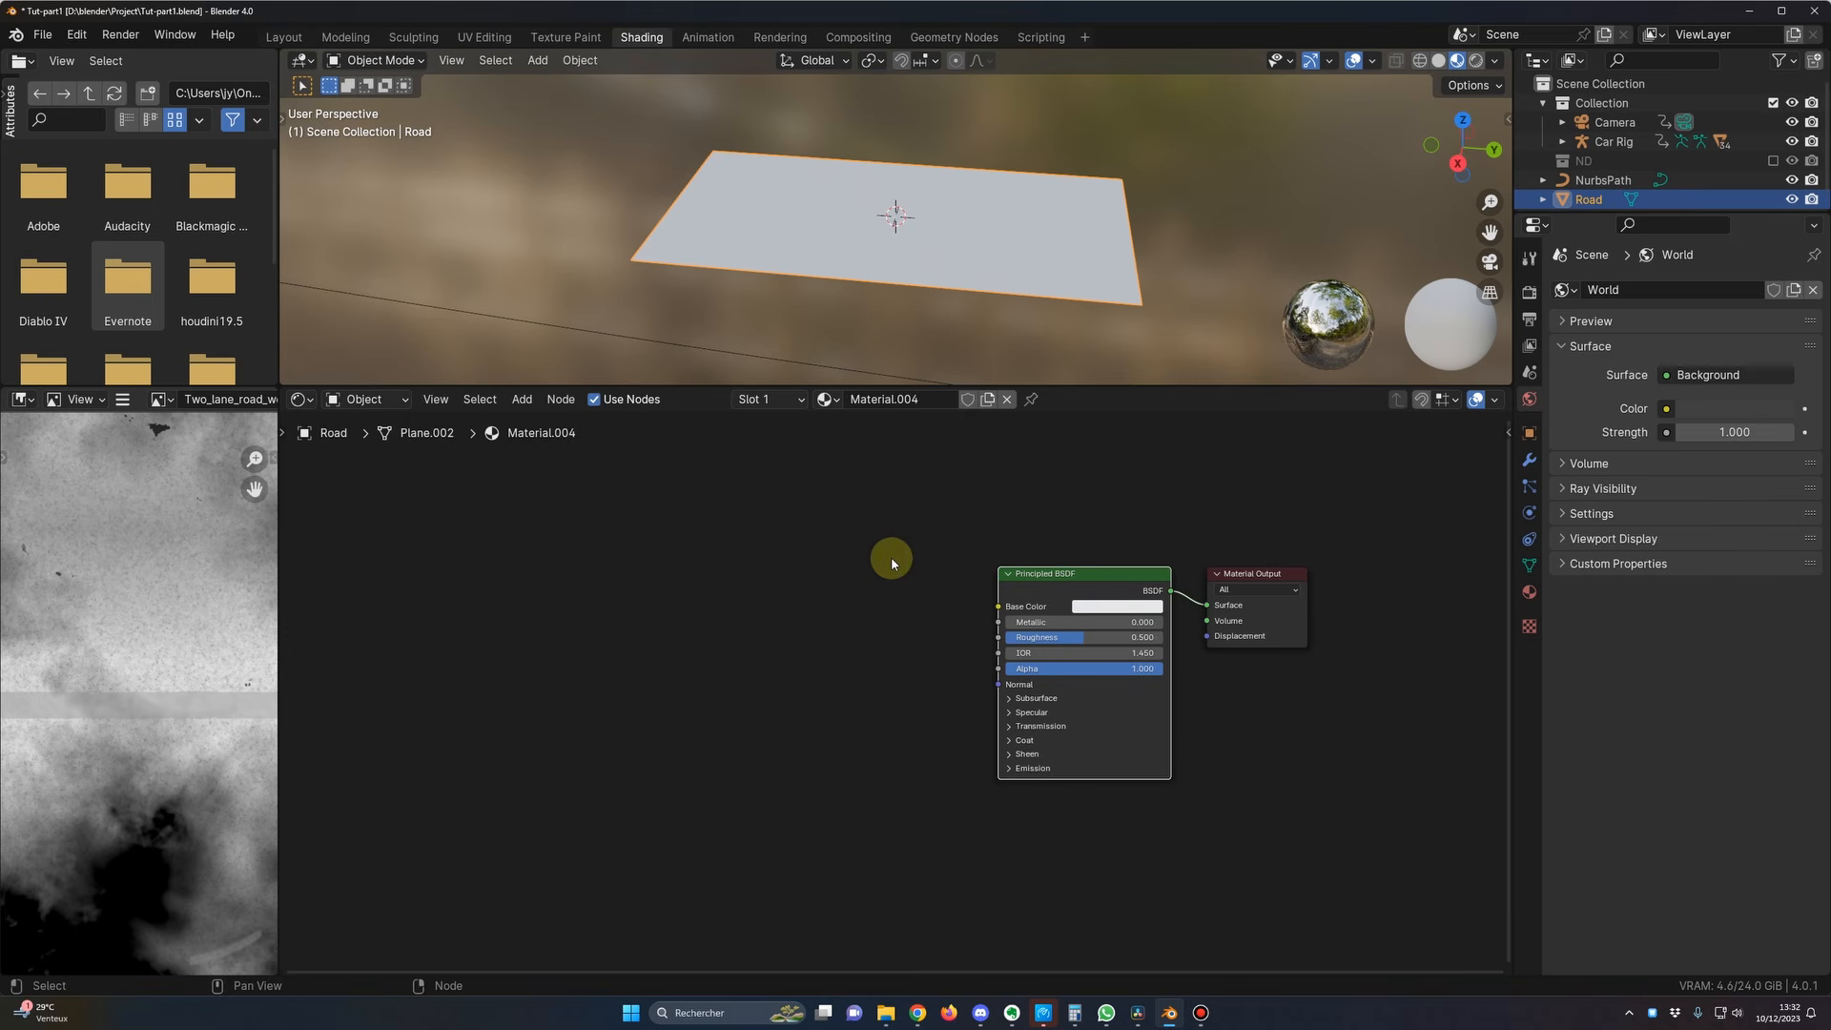
key(ctrl+shift+t)
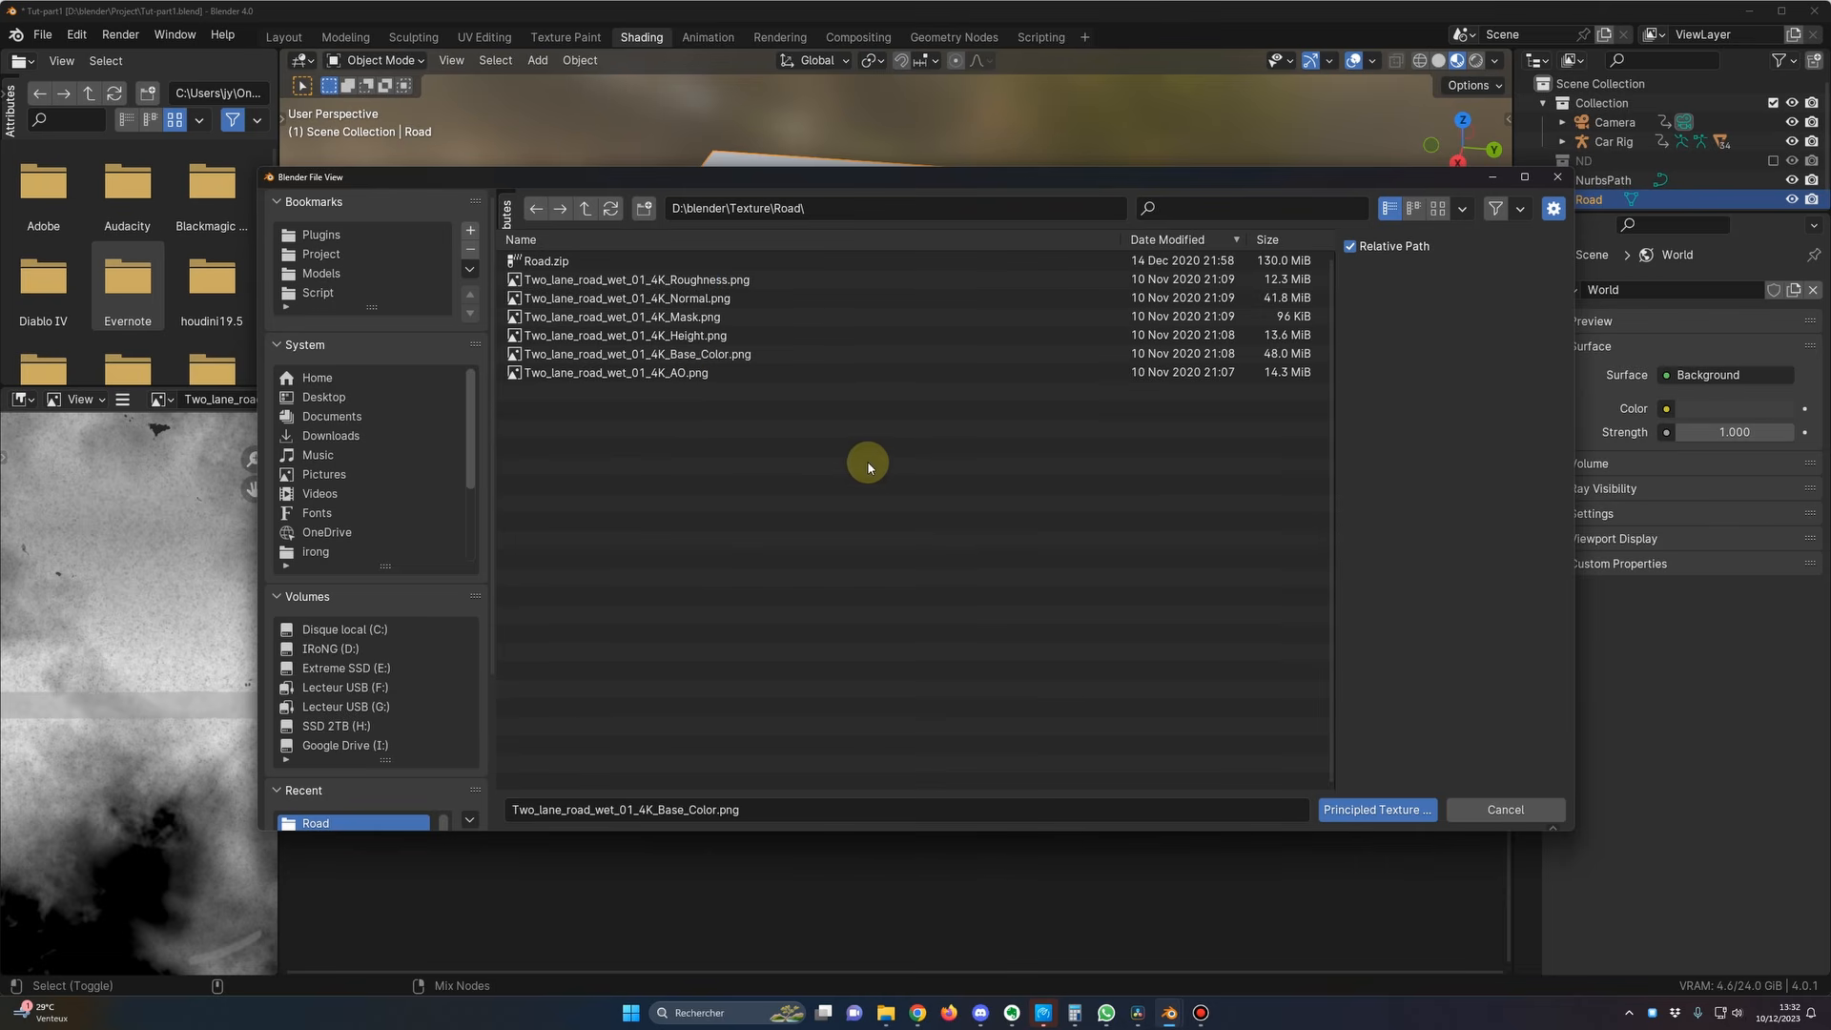
click(717, 280)
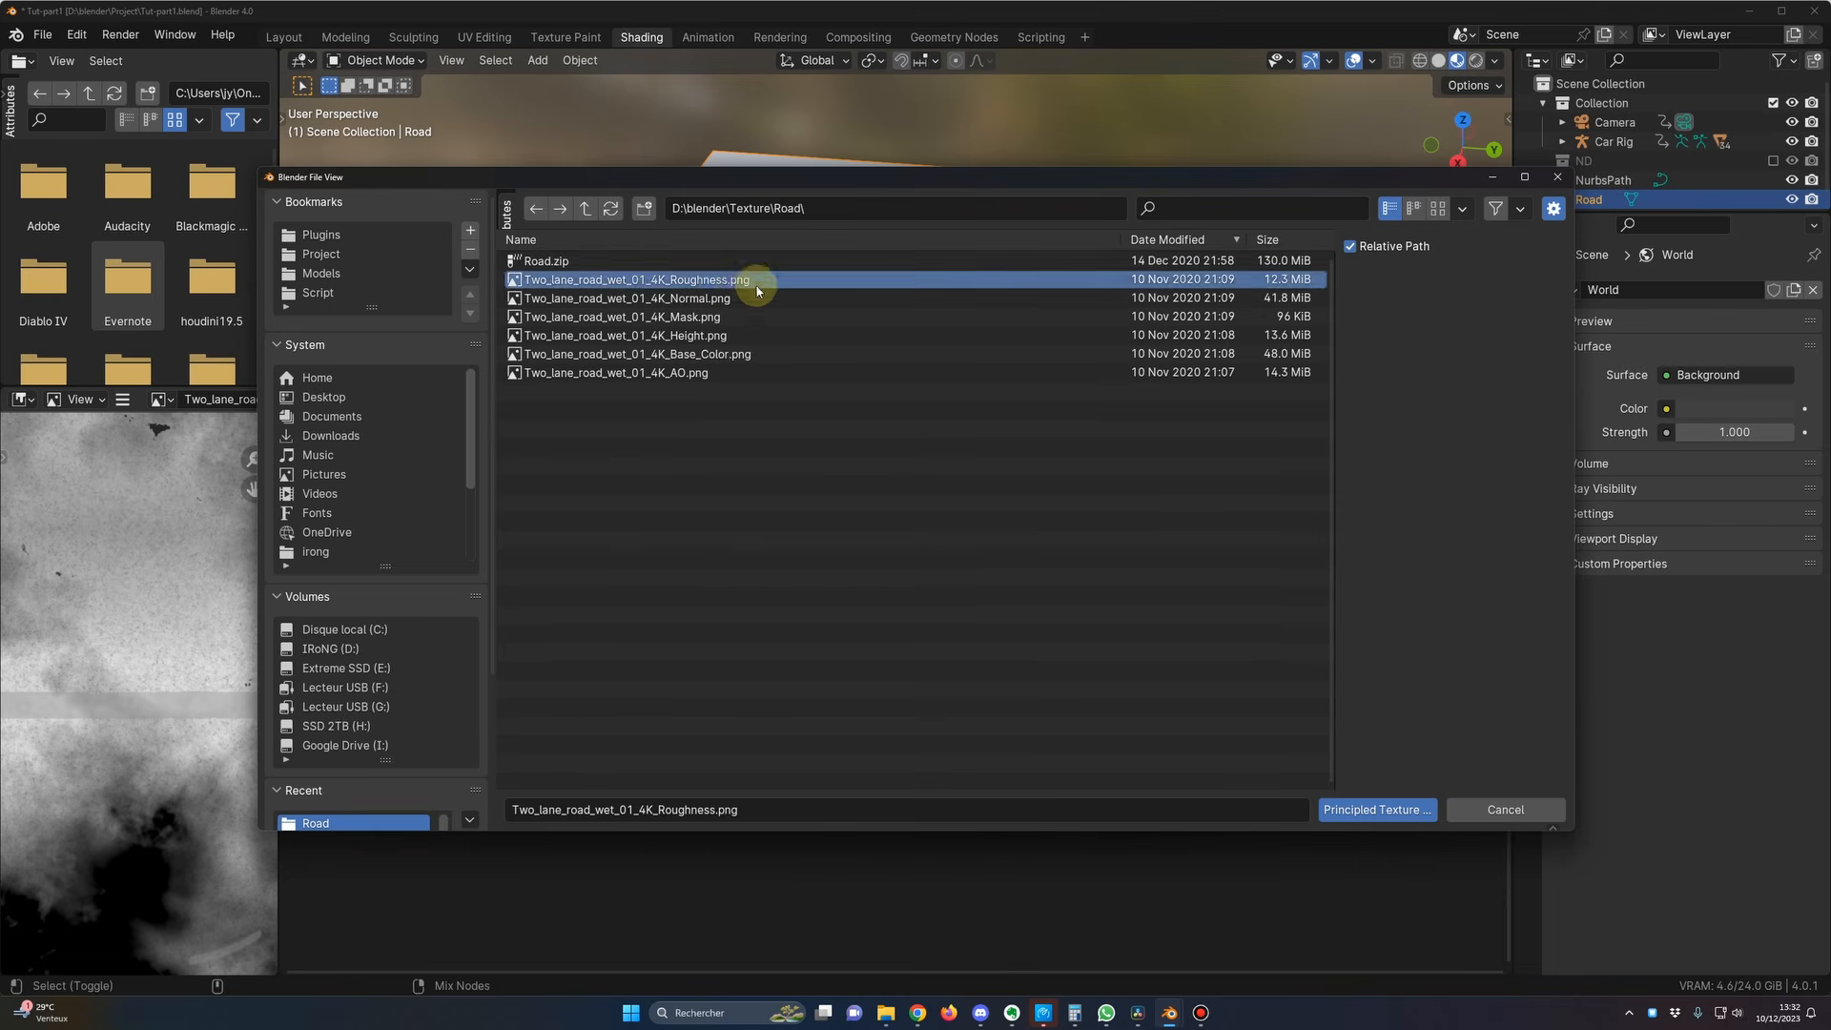
shift+click(706, 297)
shift+click(713, 355)
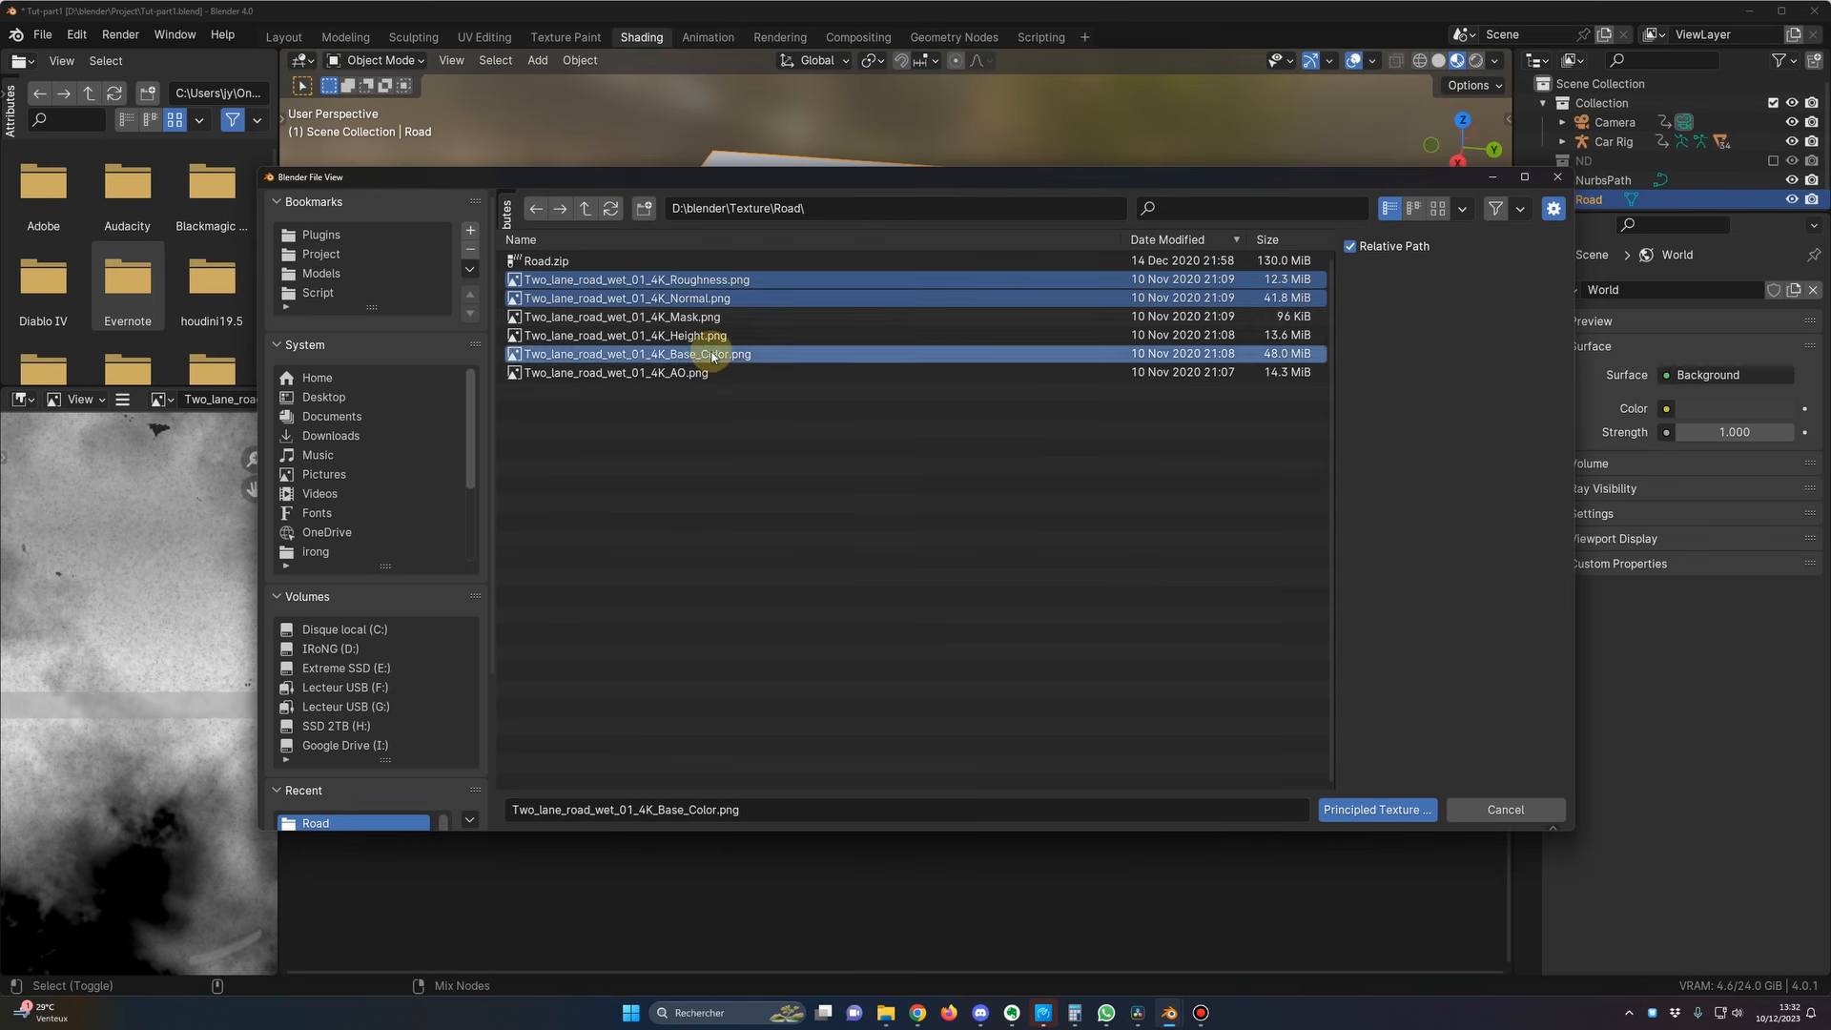
click(1388, 810)
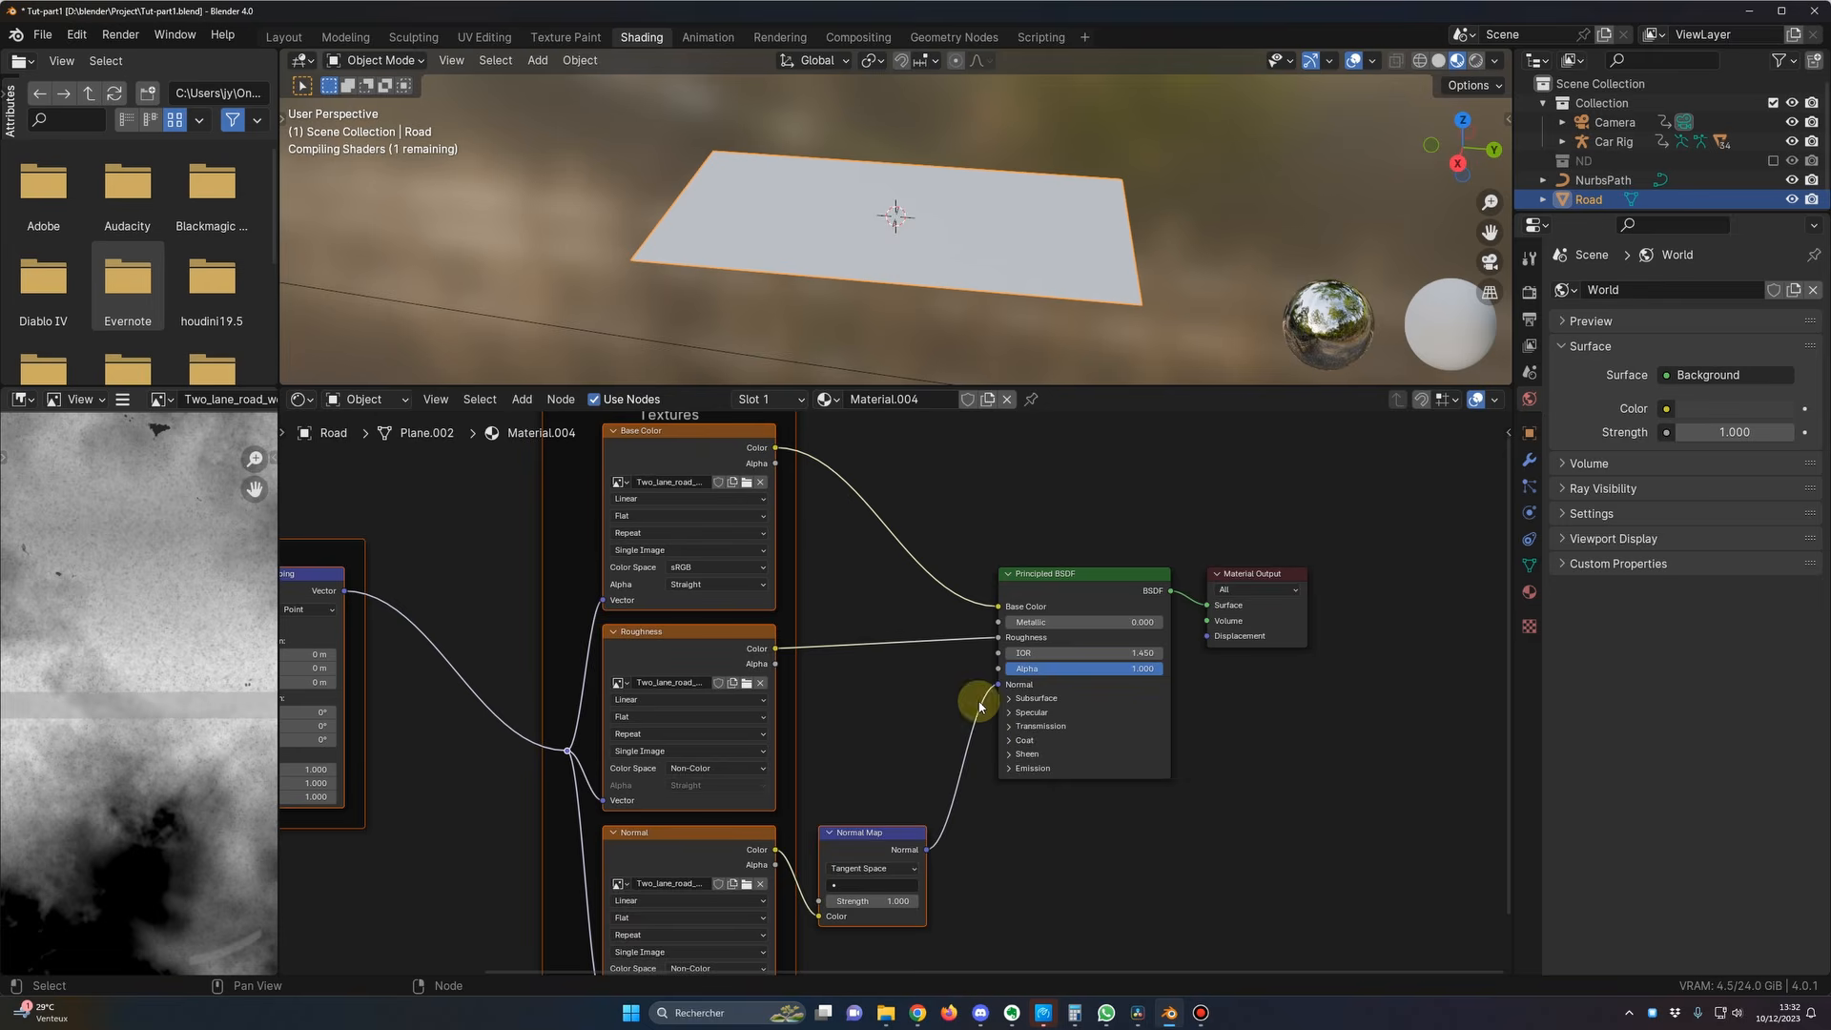
scroll(904, 668, down, 2)
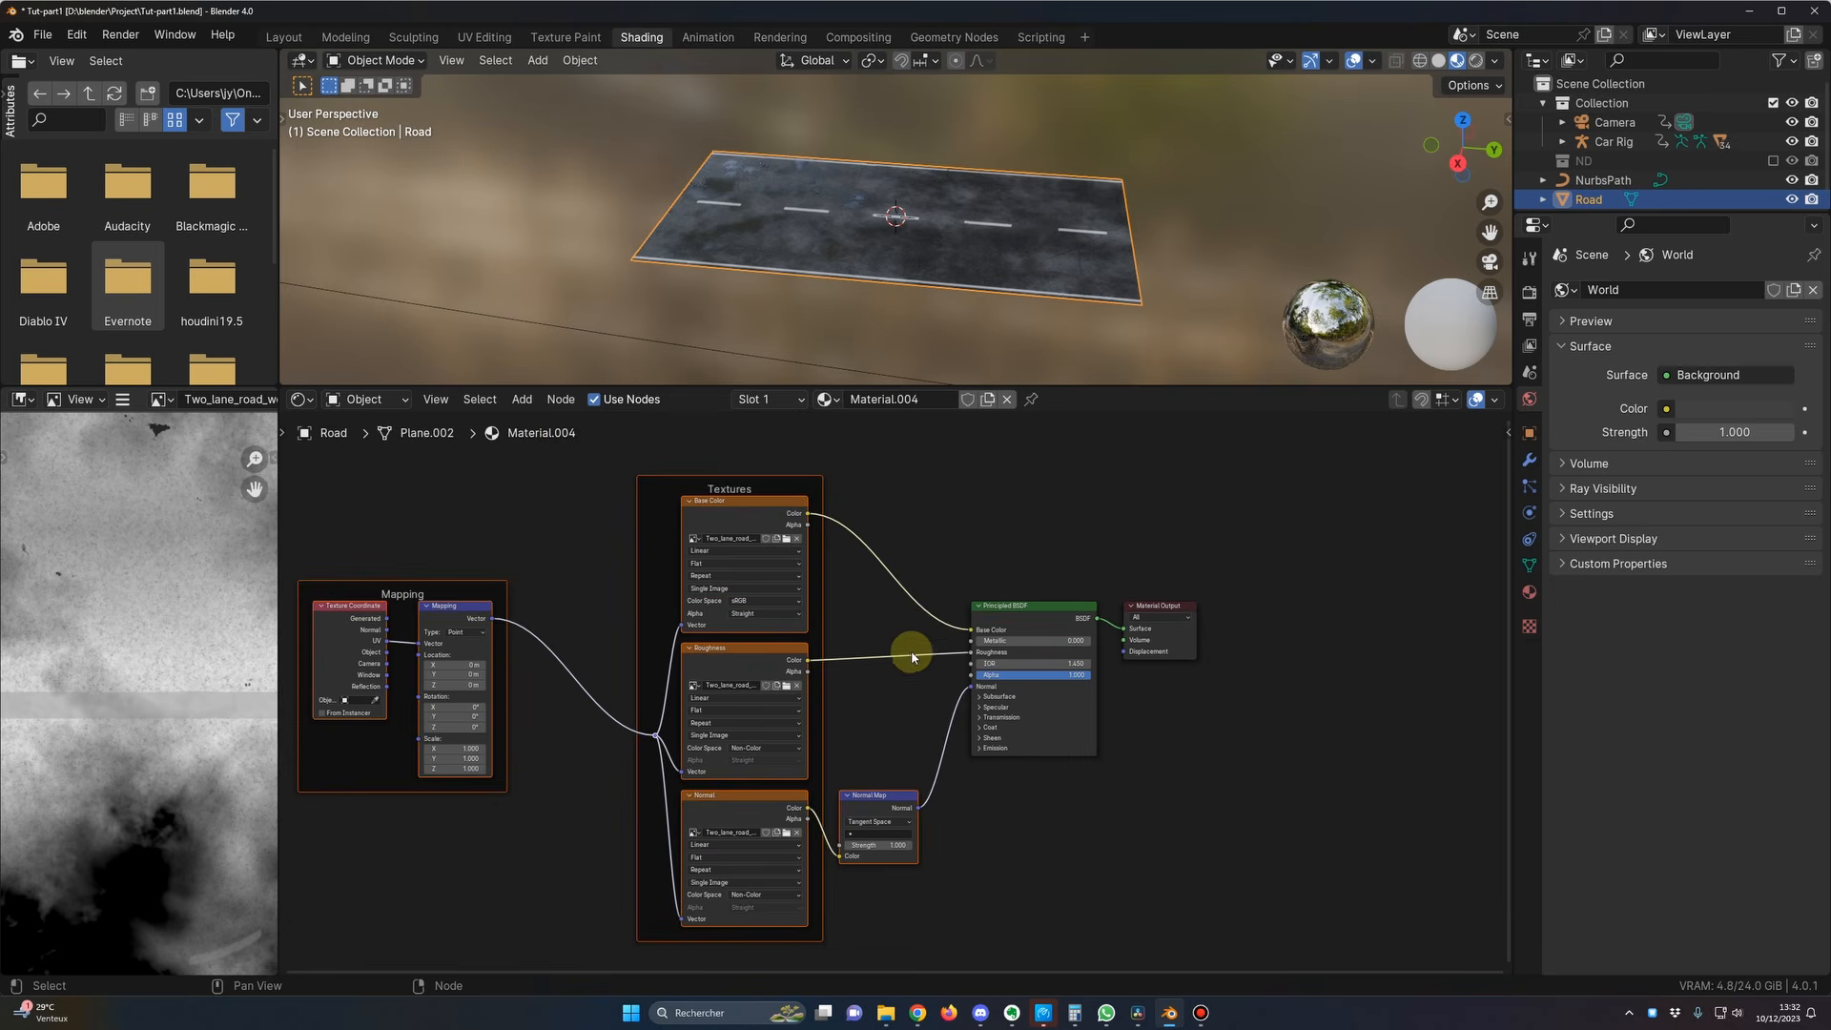
Step: Move the Principled BSDF and Material Output nodes farther from the textures and delete the Normal Map node
scroll(985, 313, up, 4)
middle_drag(986, 311, 919, 266)
drag(965, 521, 1233, 786)
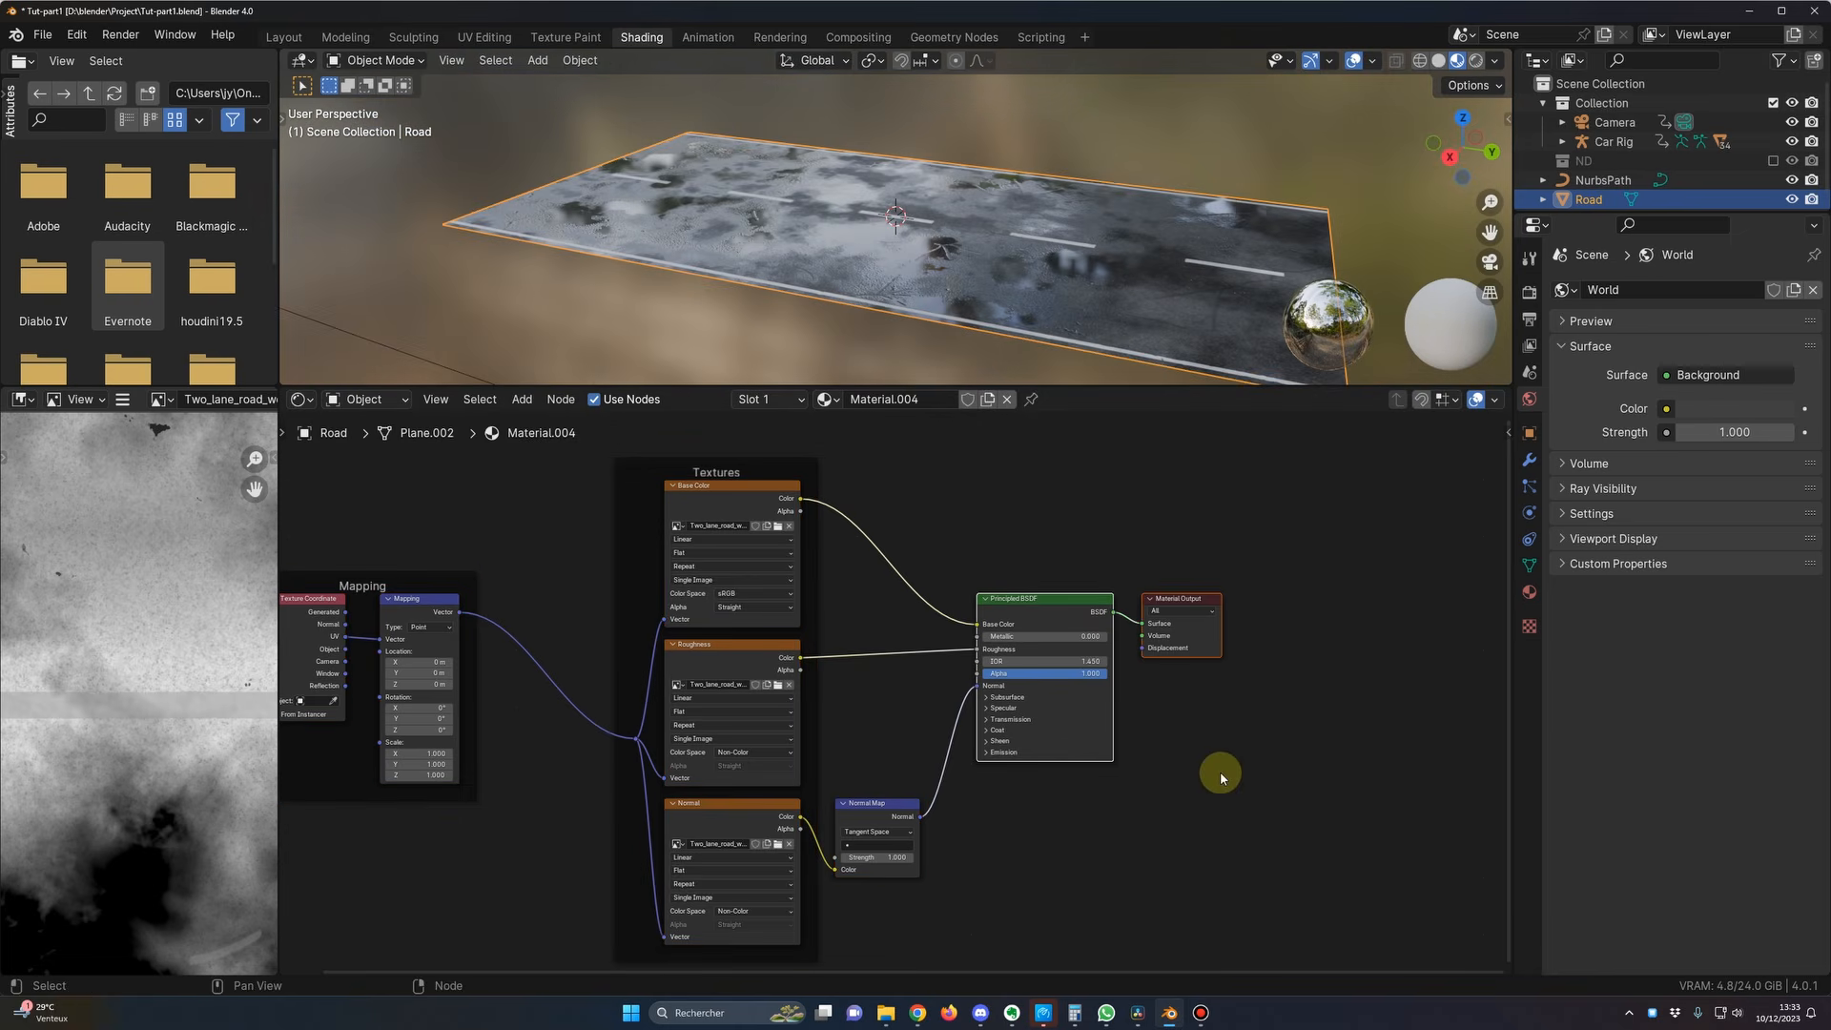
drag(1062, 600, 1259, 552)
drag(888, 806, 977, 767)
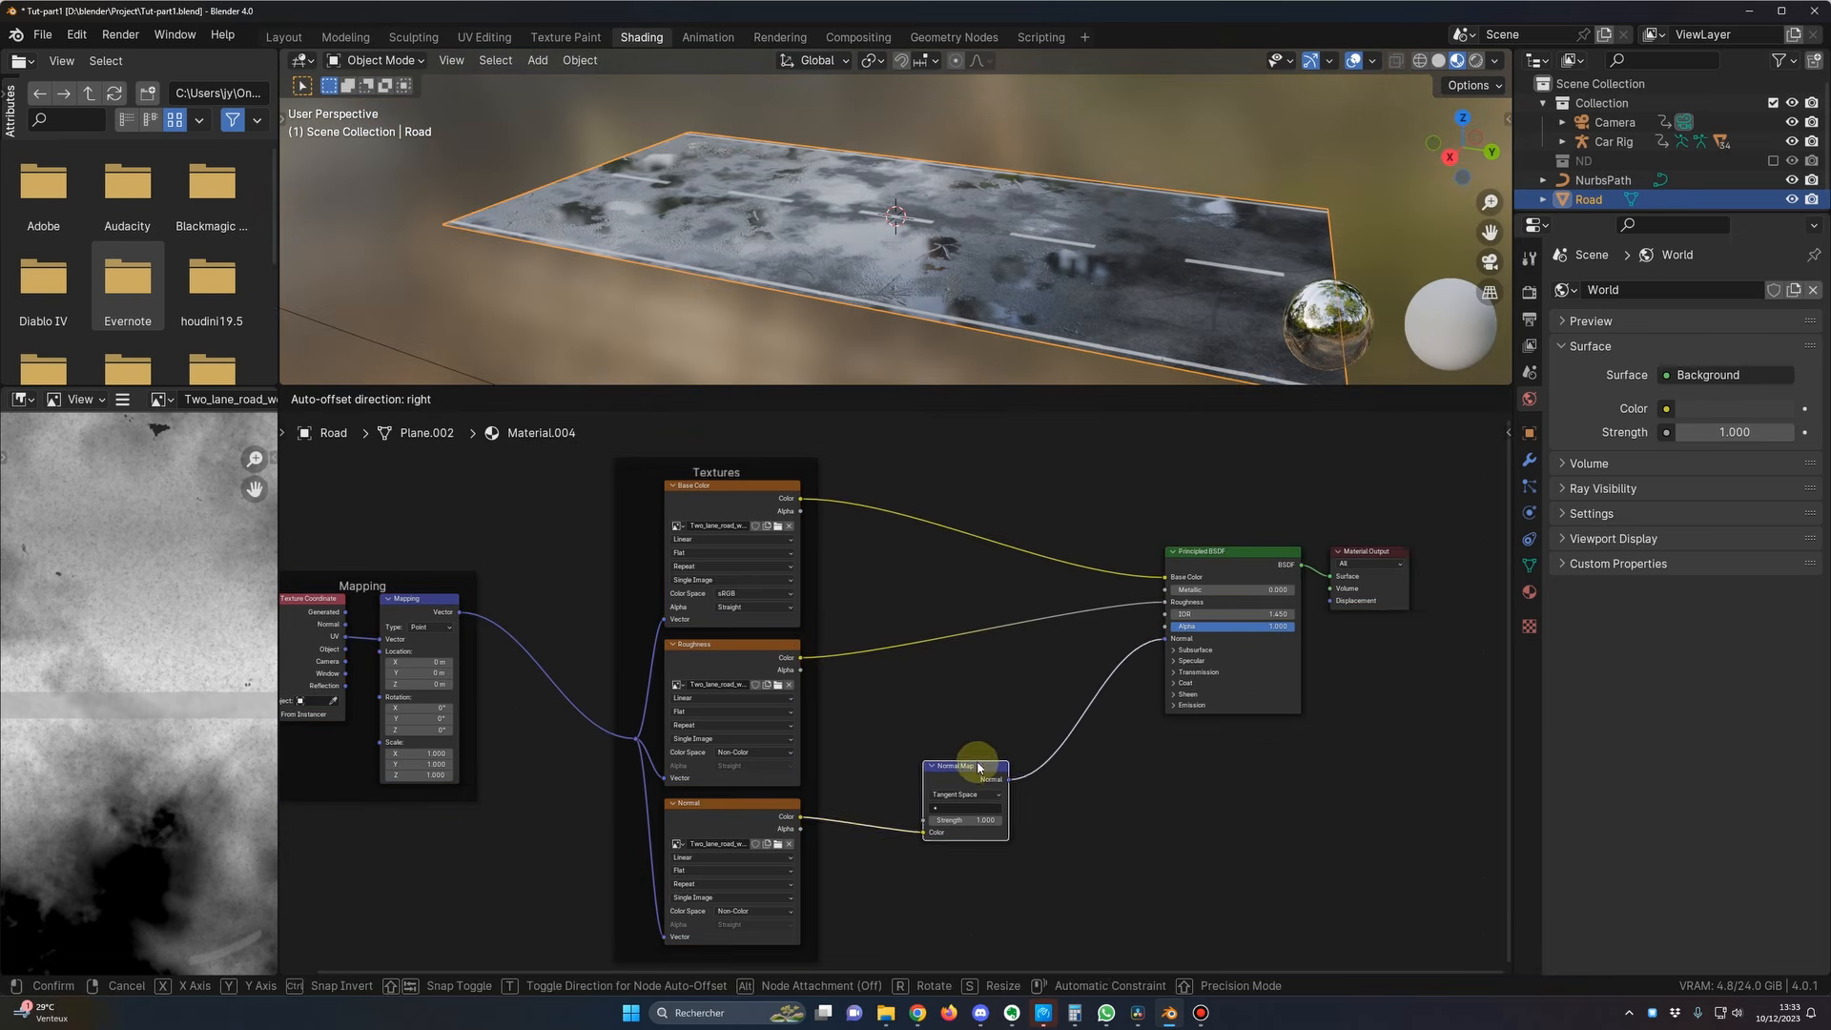
key(x)
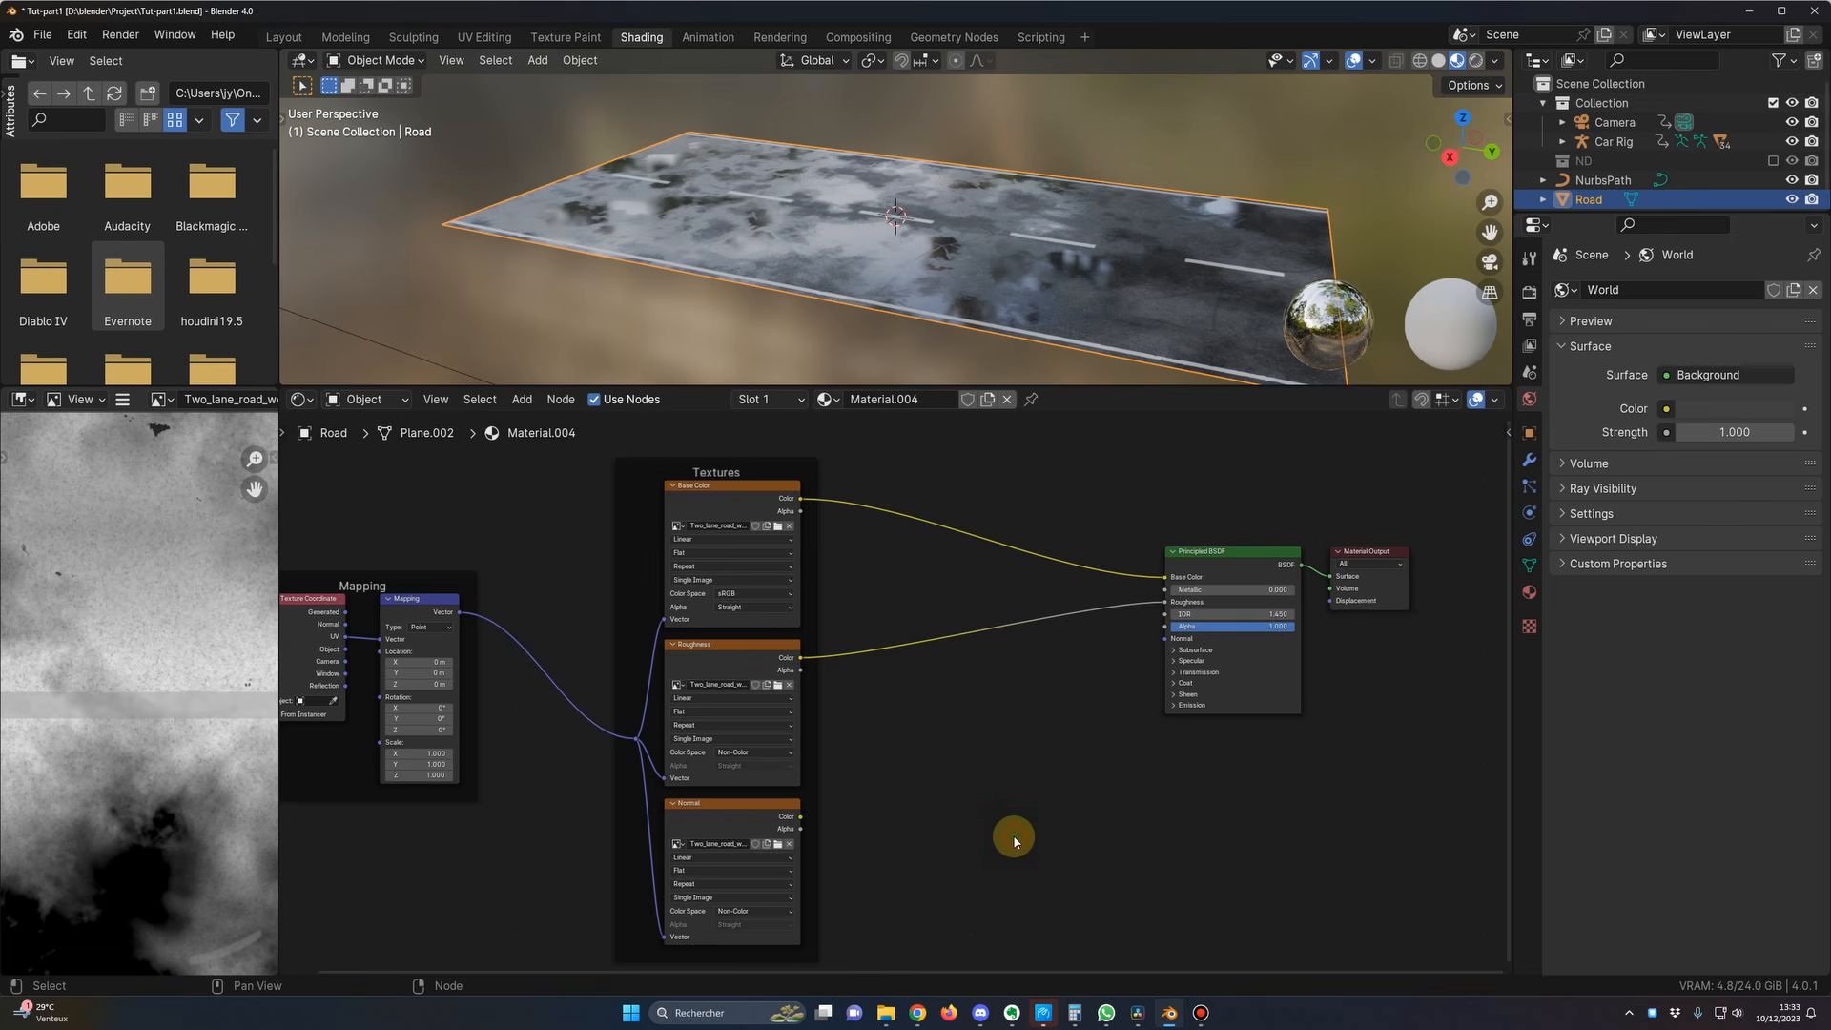
Step: Add a Bump node and connect its Normal output to the Principled BSDF's Normal input
key(shift+a)
click(950, 757)
text(bu)
key(Return)
click(1014, 806)
drag(1017, 805, 1155, 655)
drag(1163, 649, 1166, 639)
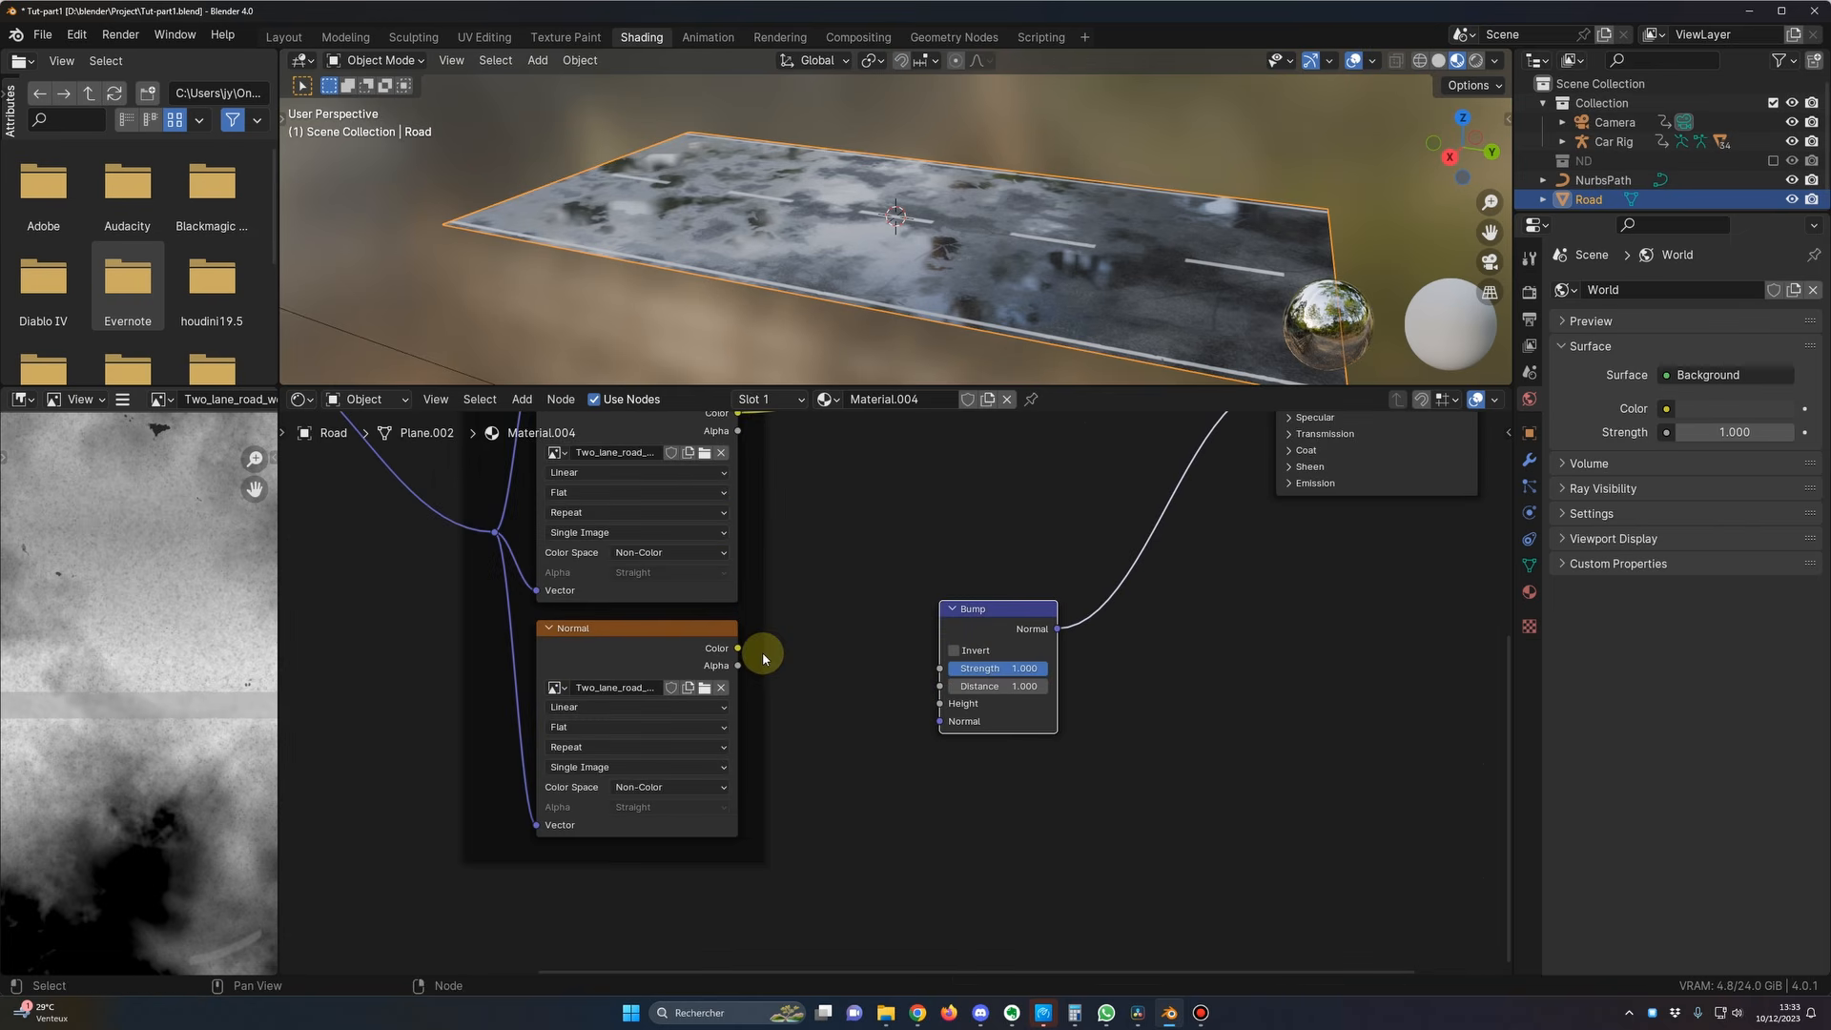
Step: Connect the Normal texture's Color to the Bump node's Normal input and the Roughness texture's Color to its Height input
drag(737, 649, 890, 712)
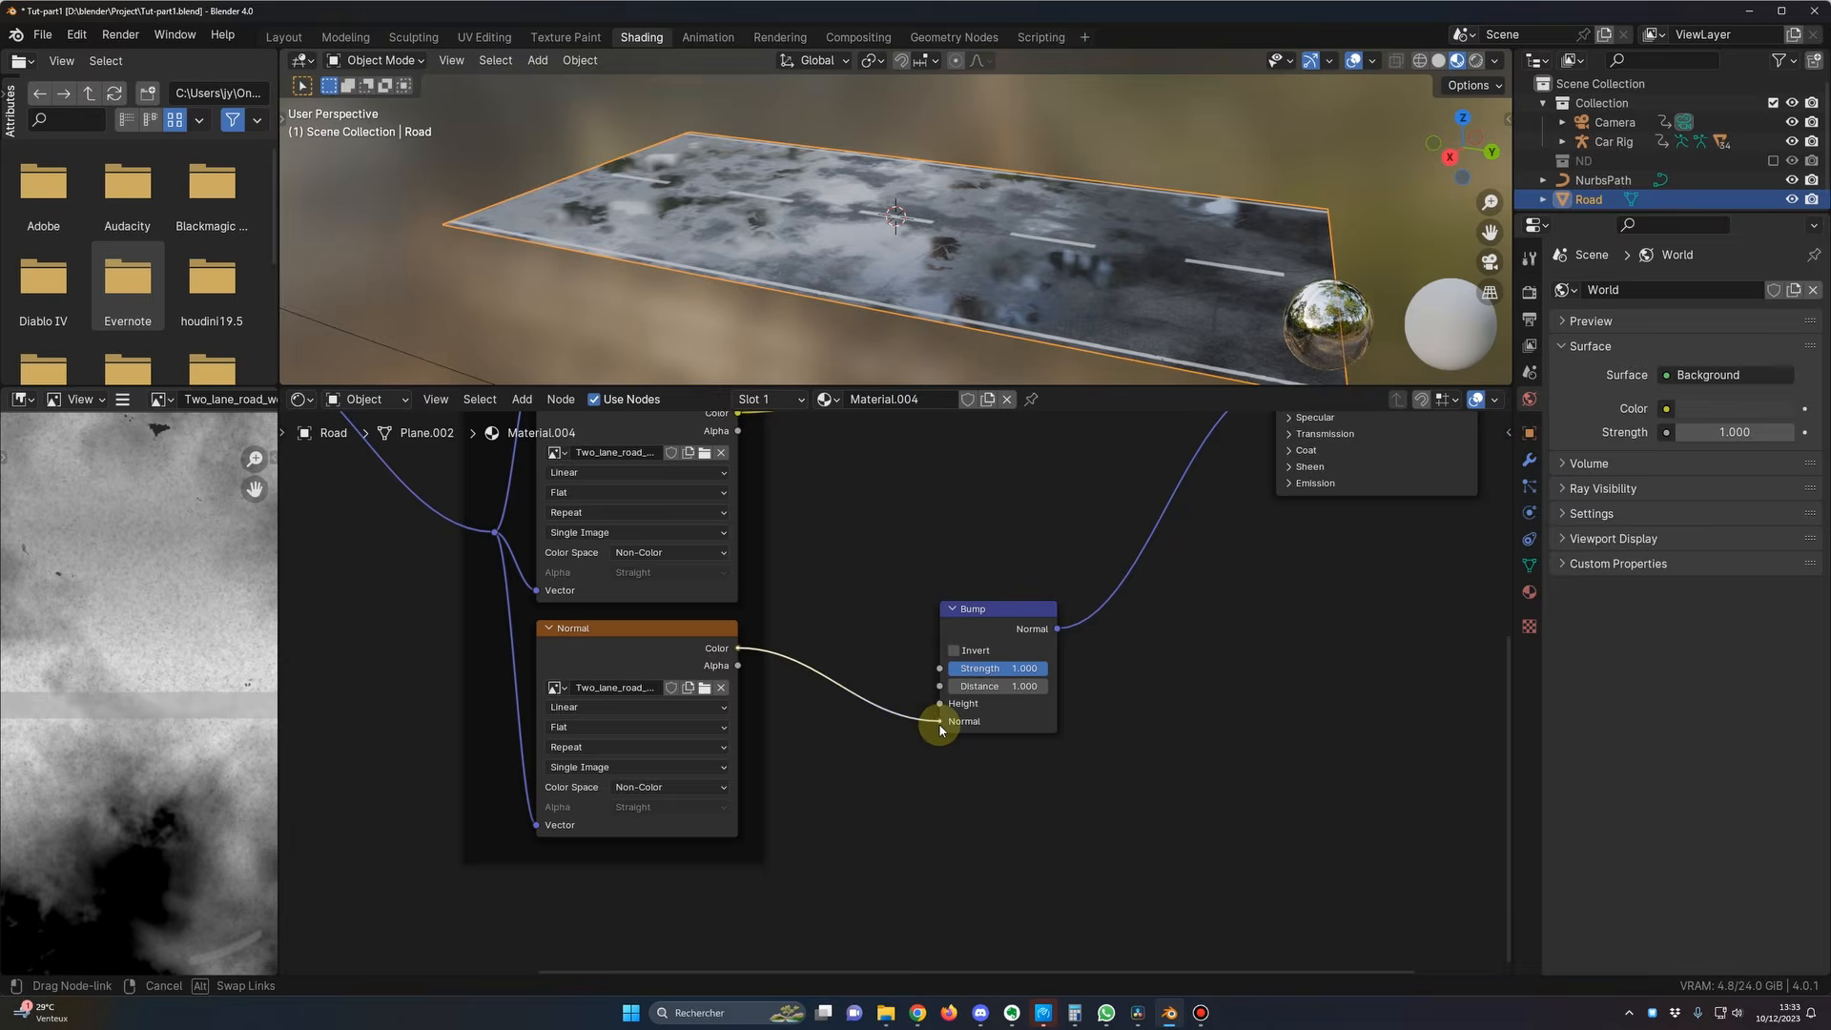
drag(939, 729, 940, 722)
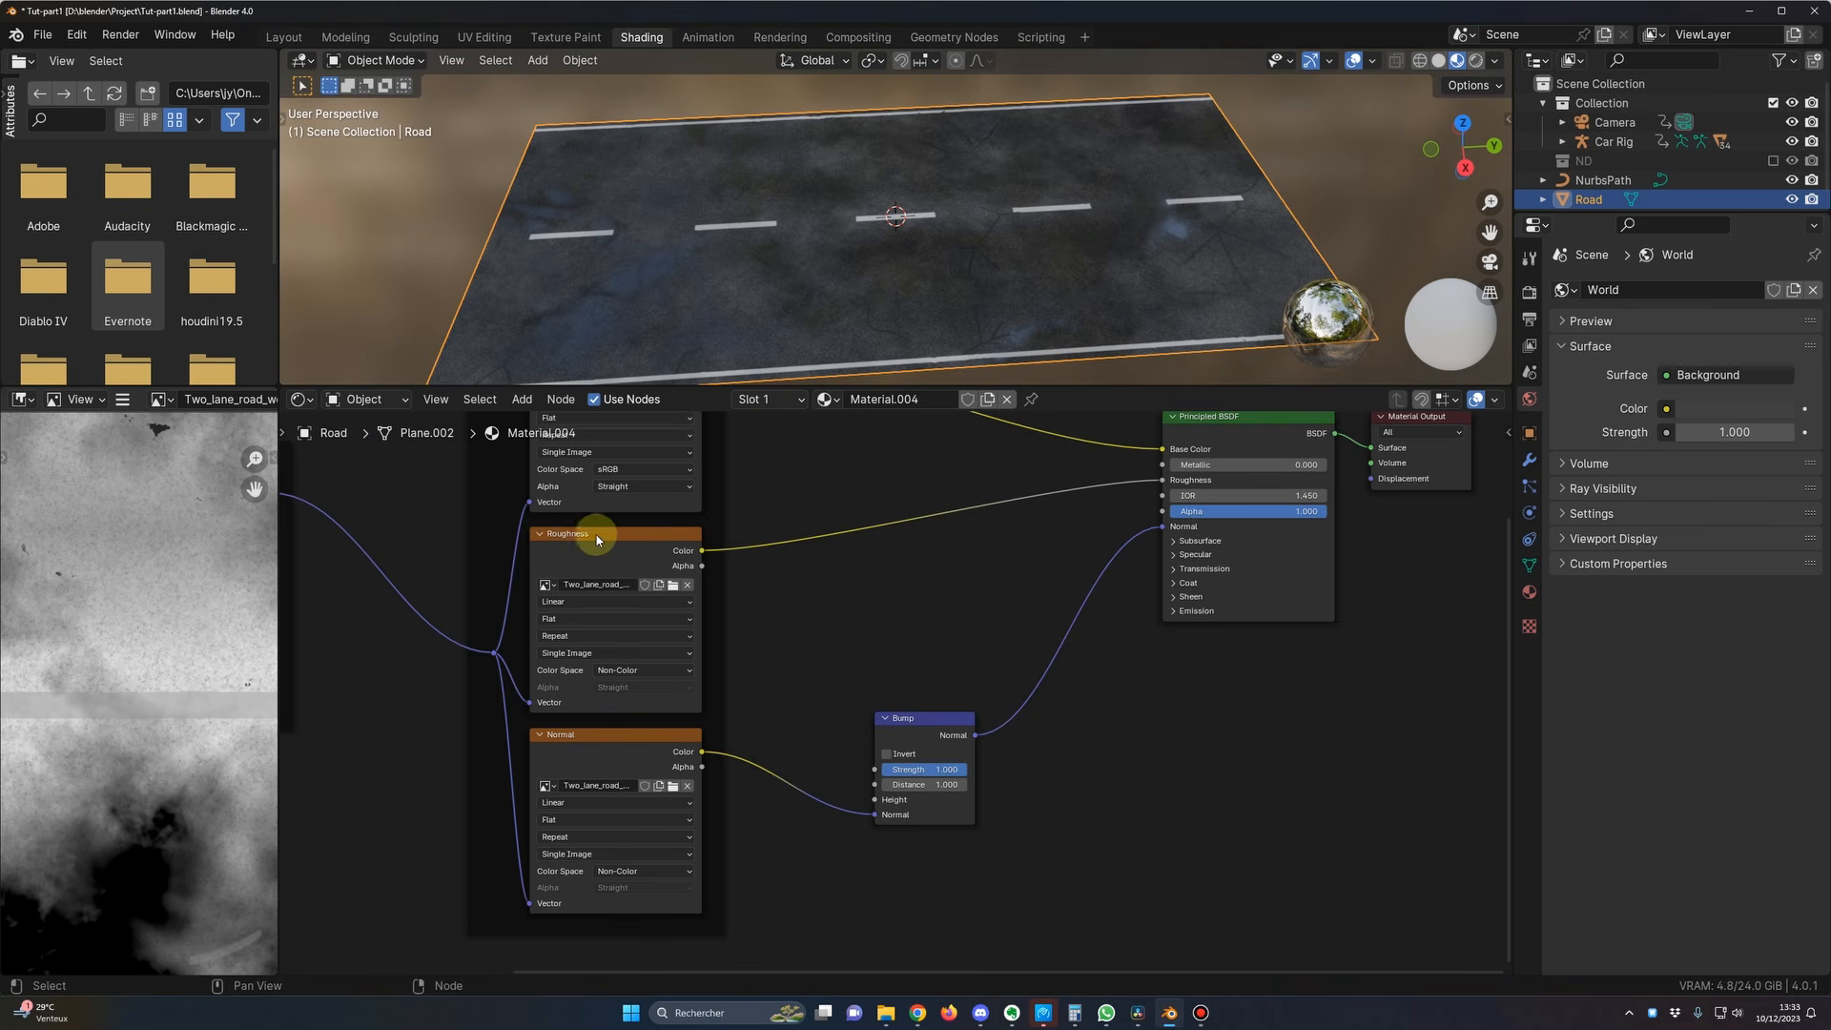
drag(701, 551, 875, 799)
mouse_move(874, 255)
middle_down()
mouse_move(830, 233)
mouse_move(949, 253)
mouse_move(1055, 213)
mouse_move(1129, 229)
mouse_move(888, 251)
middle_up()
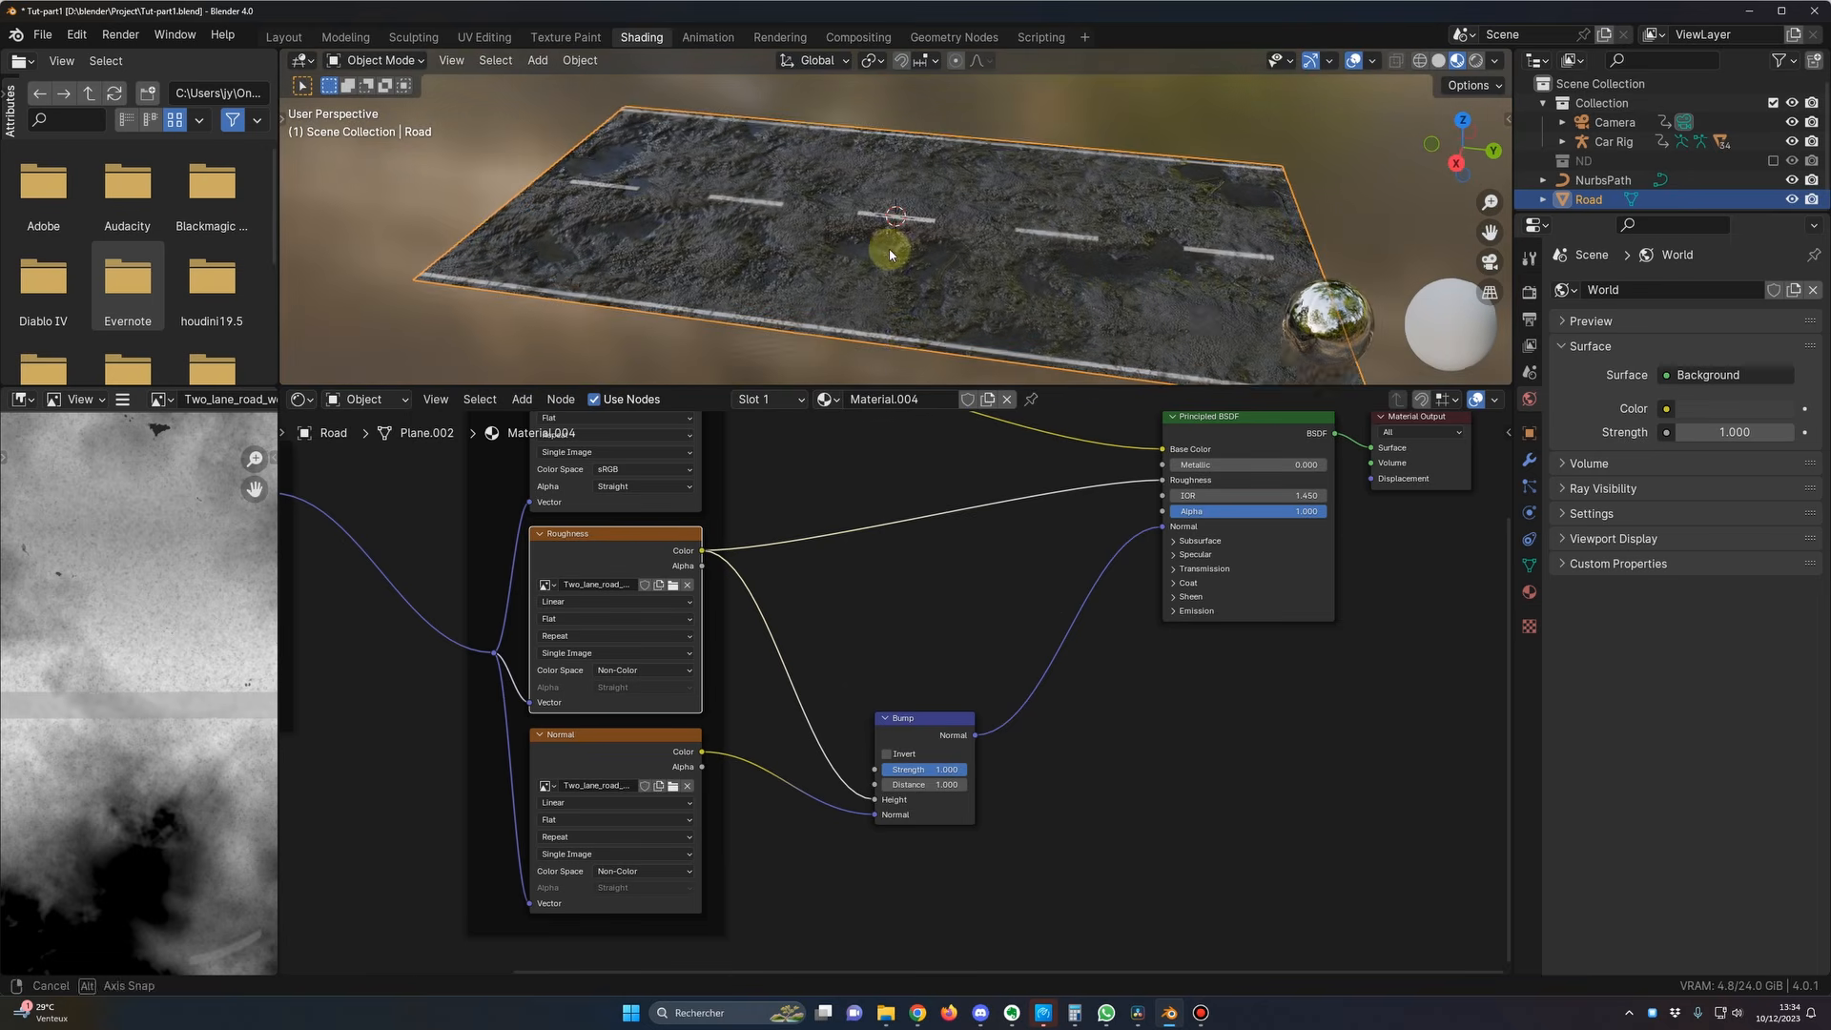
Step: Add a Mix Color node above the links between the textures and the Principled BSDF
click(936, 720)
scroll(945, 621, down, 2)
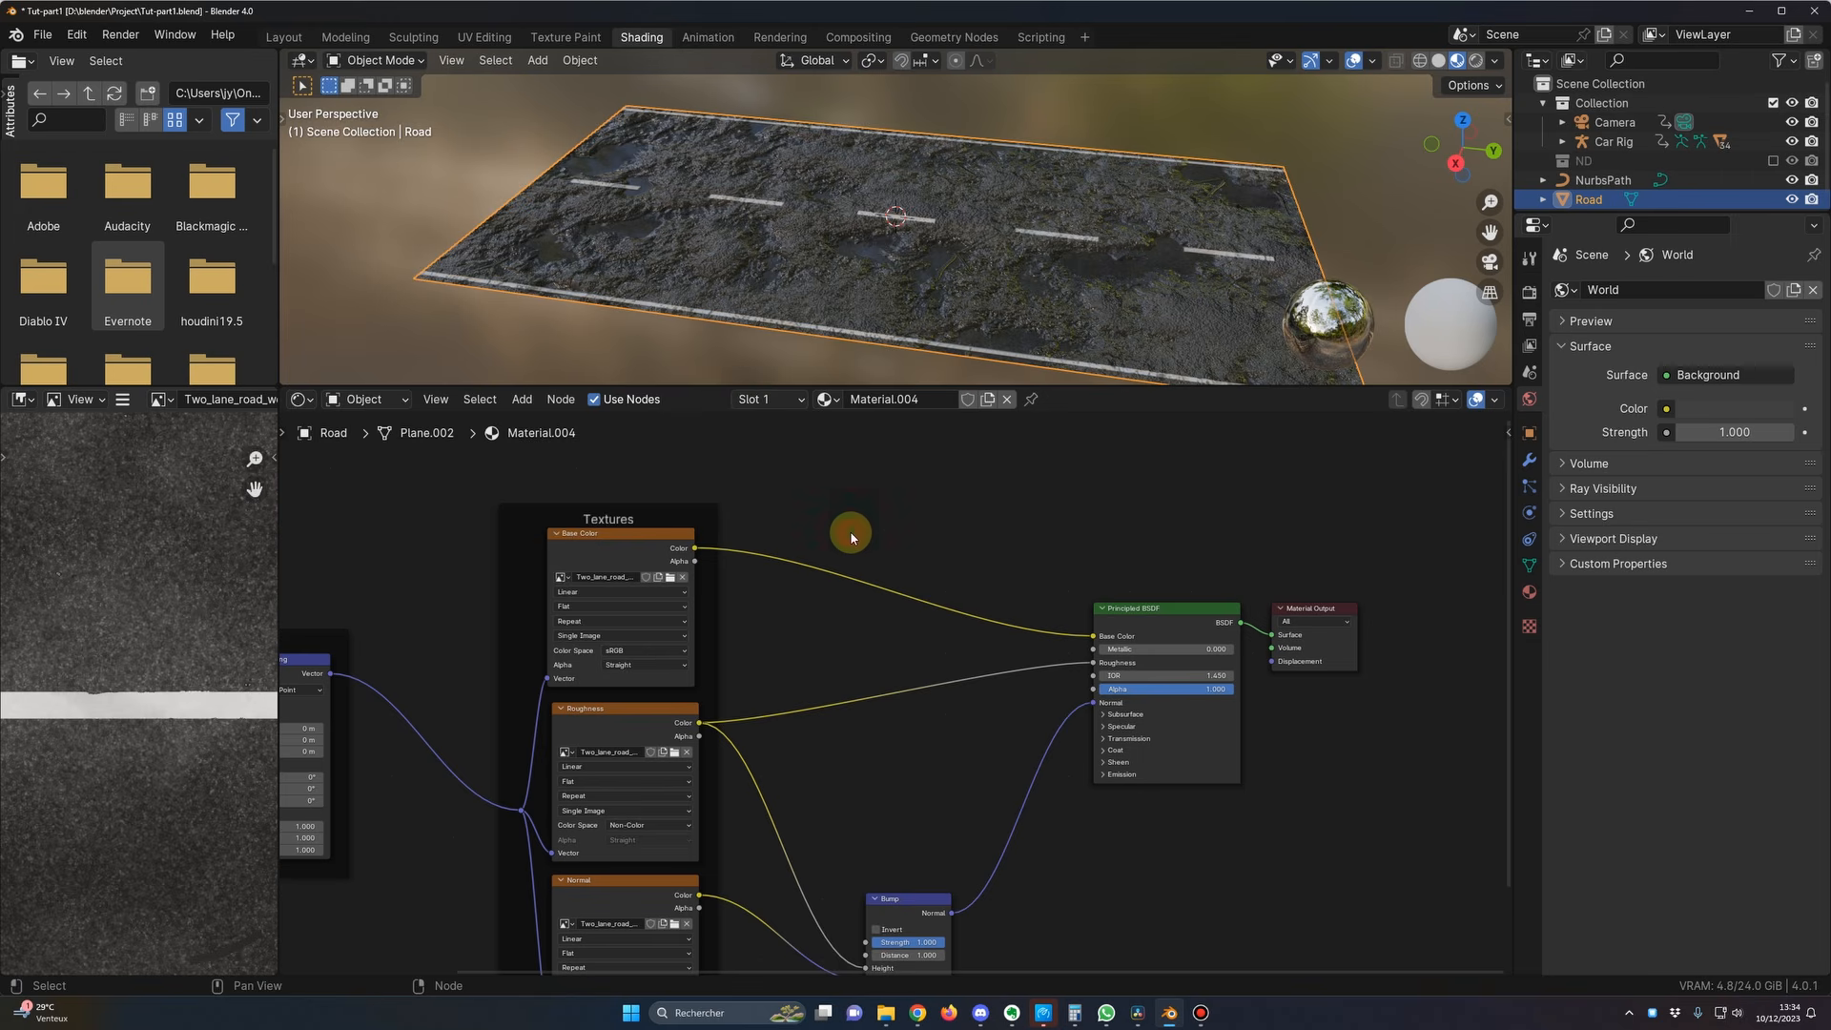
key(shift+a)
click(916, 531)
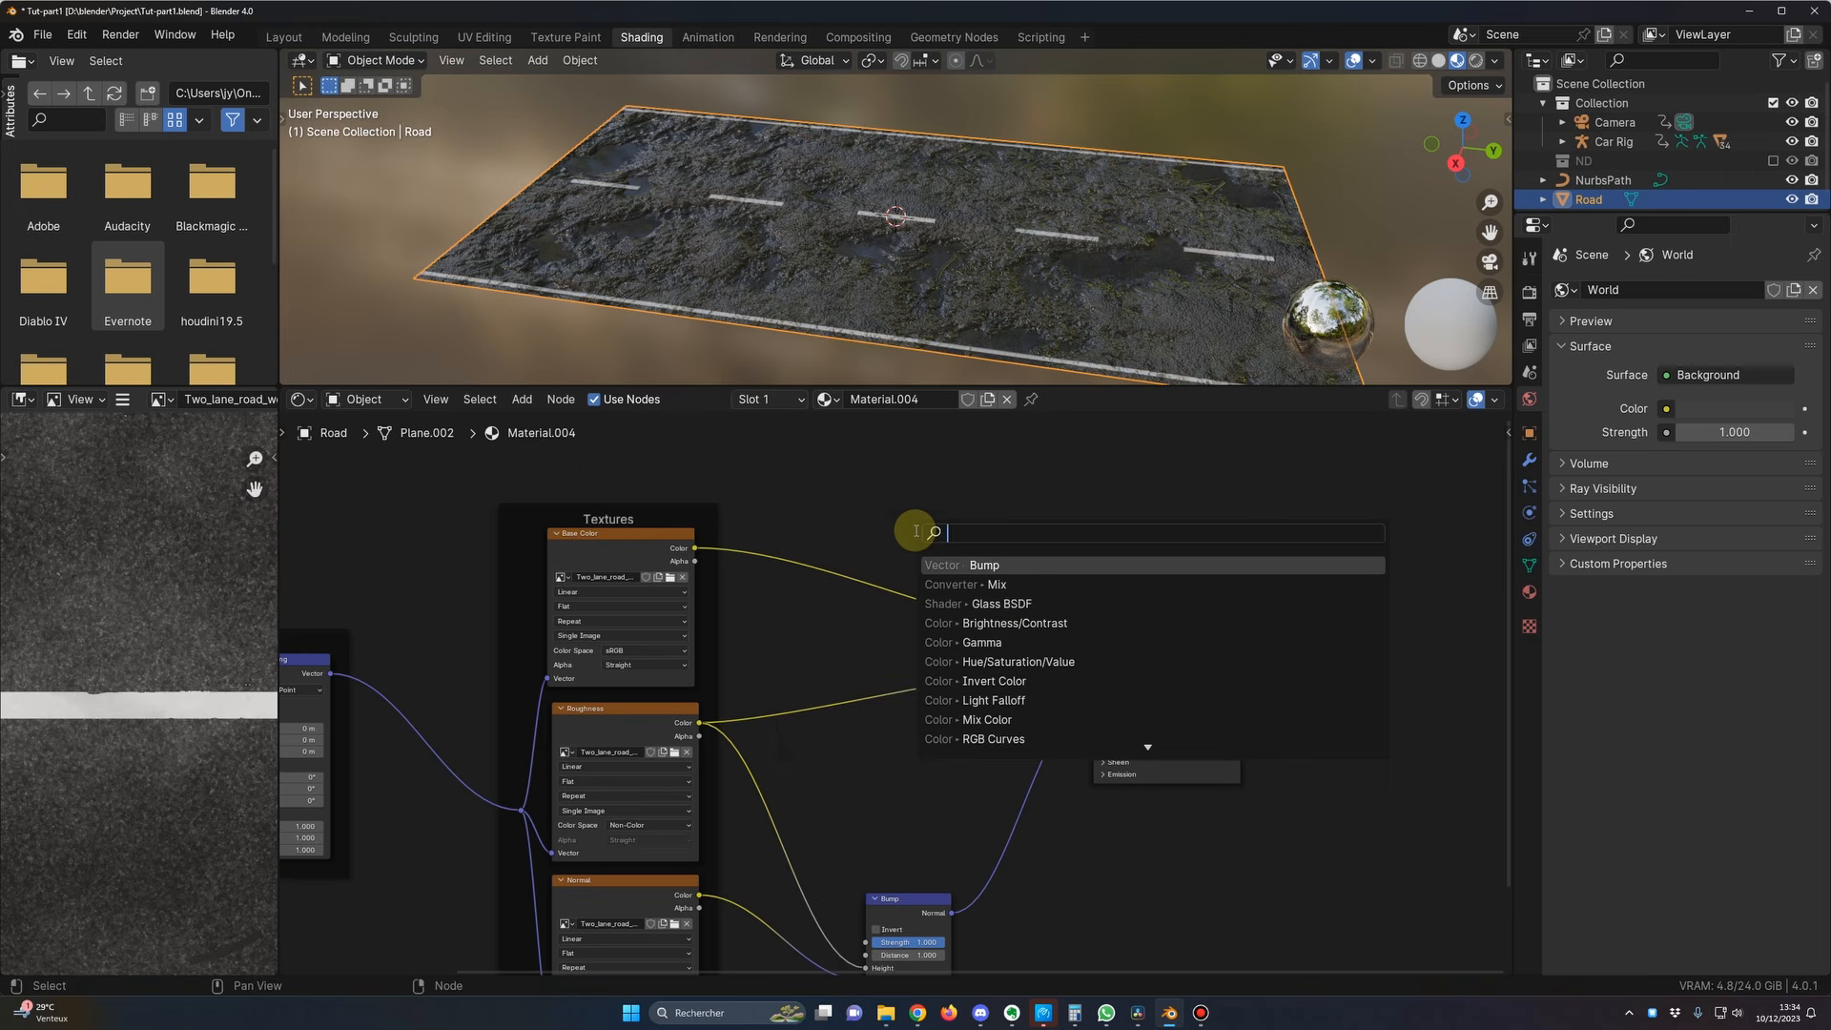
text(mix)
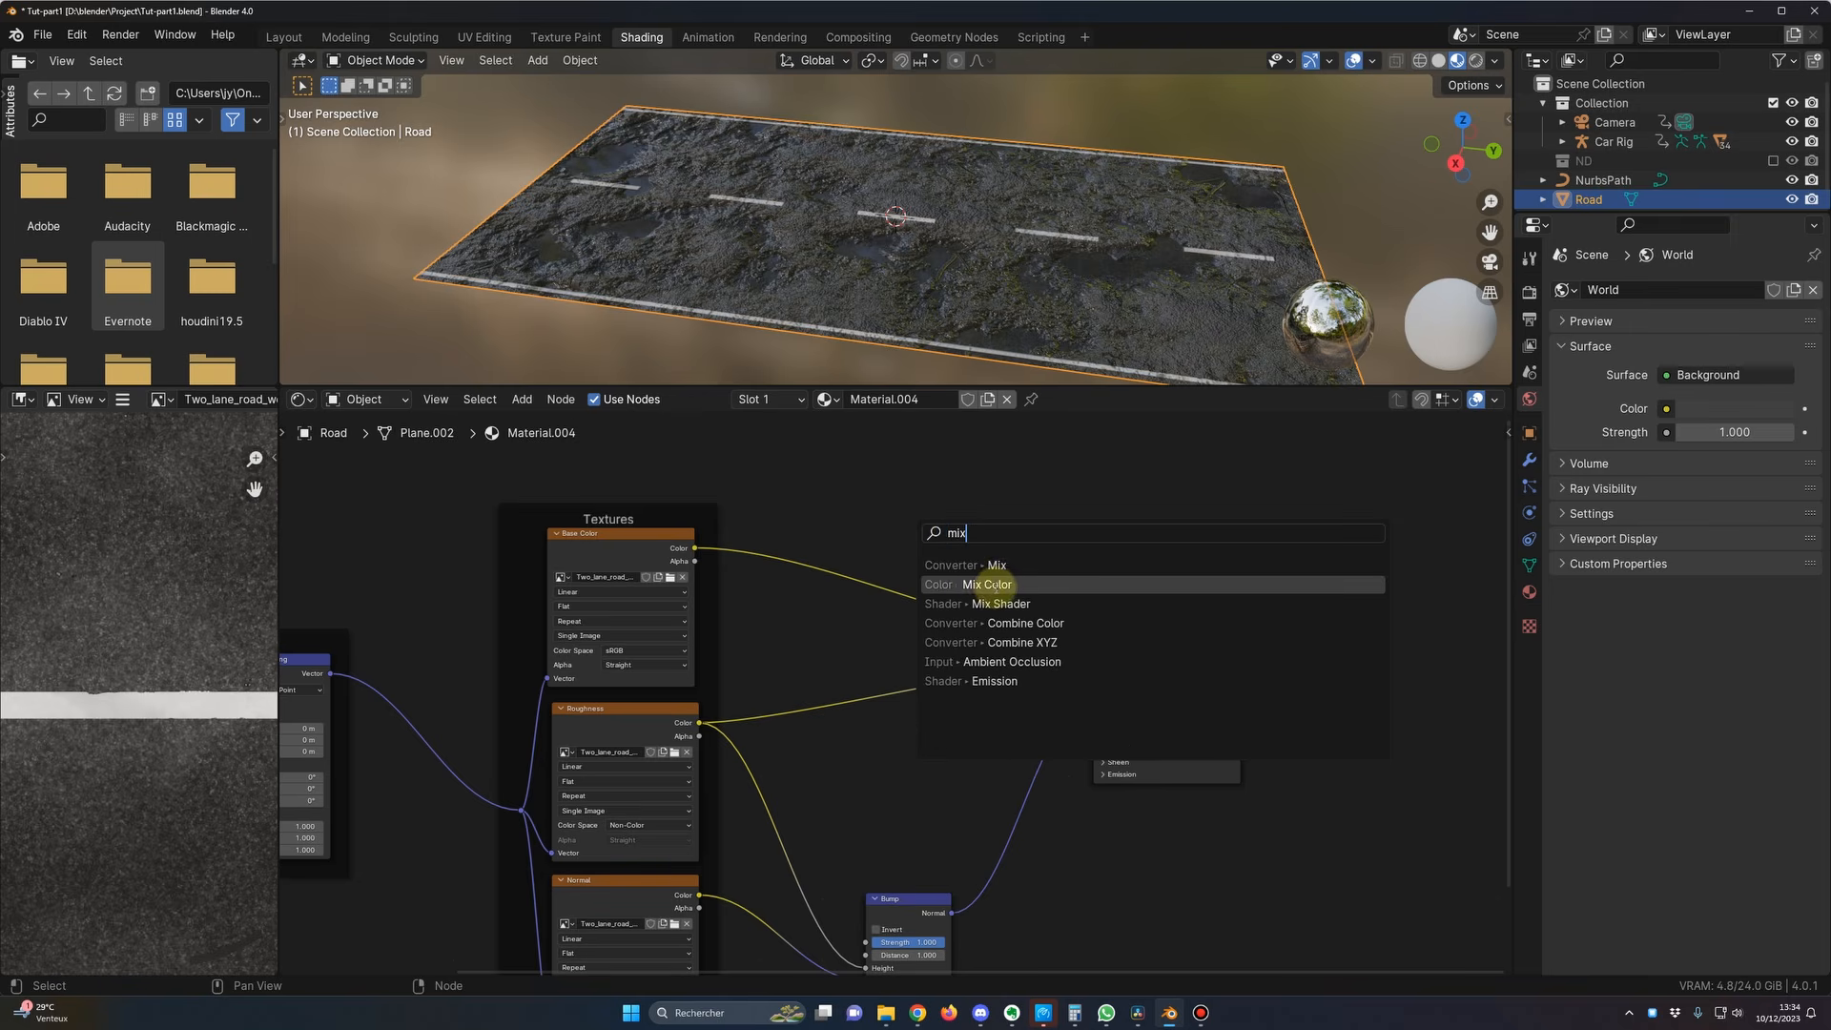
click(995, 584)
Step: Route Base Color into the Mix node's A and Roughness into B, and connect Result to the Principled BSDF's Base Color
drag(1097, 642, 1060, 638)
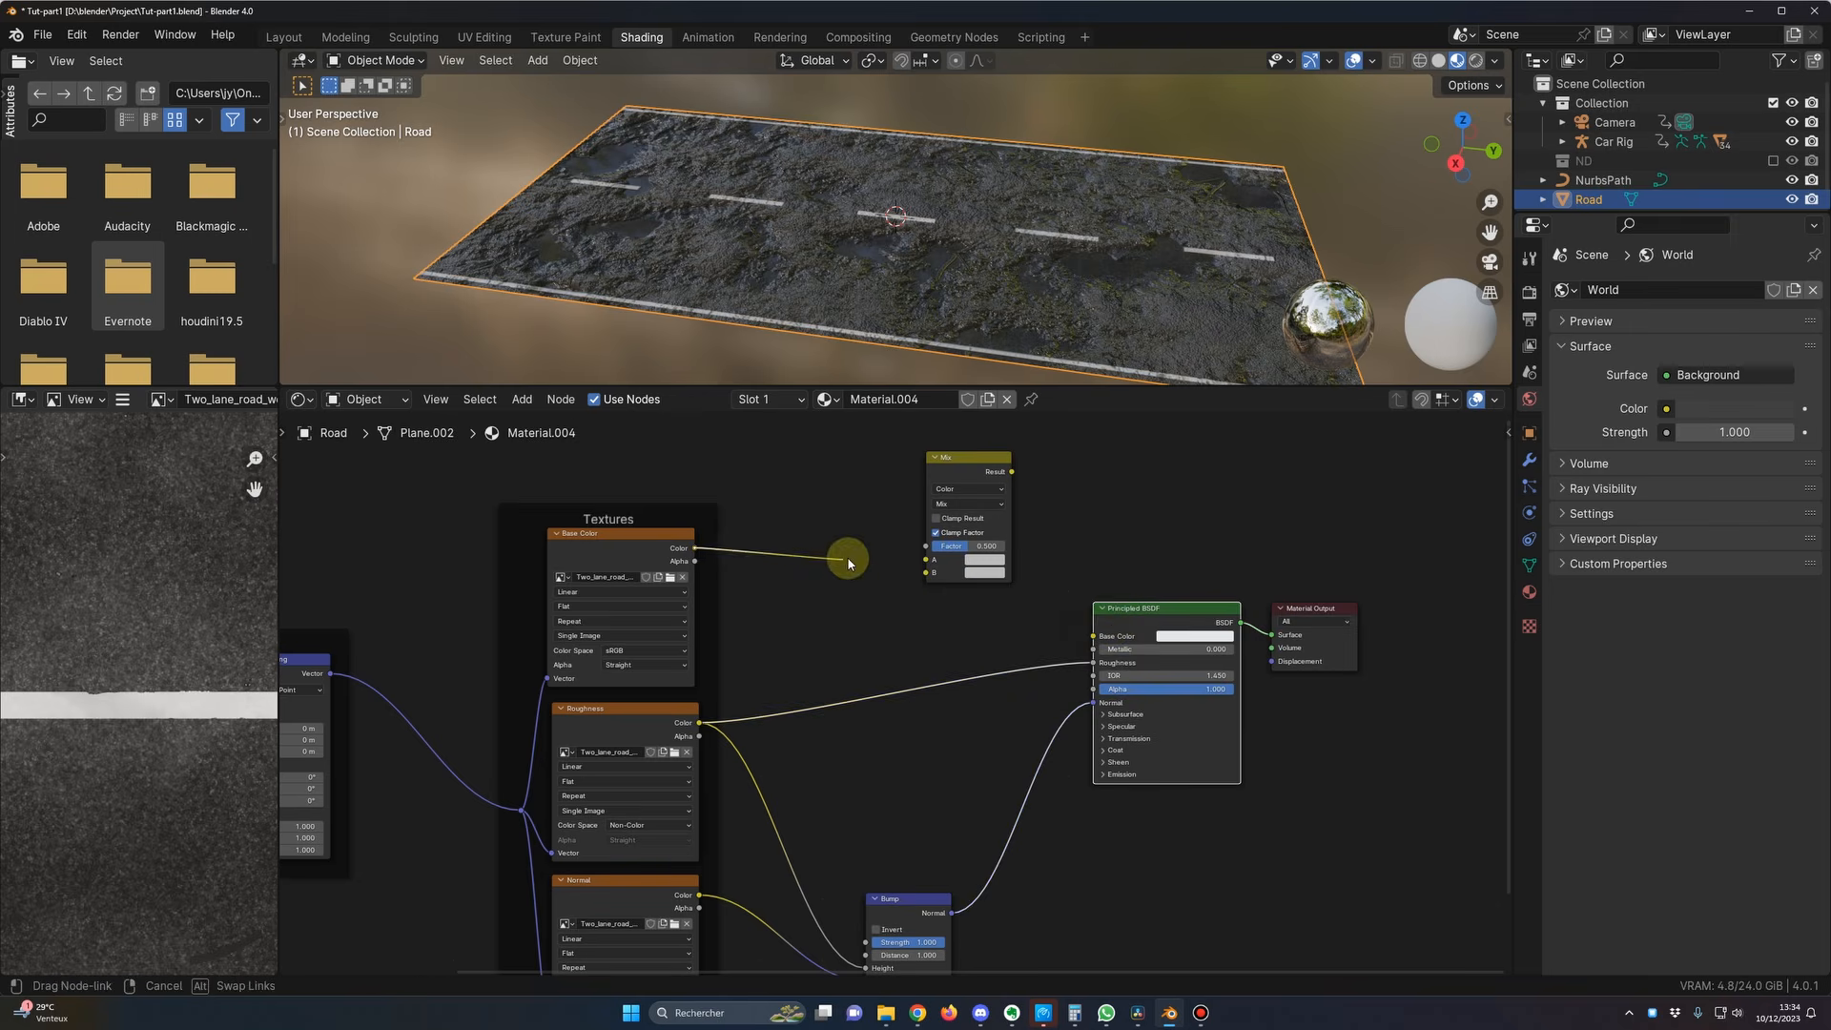
drag(930, 565, 927, 561)
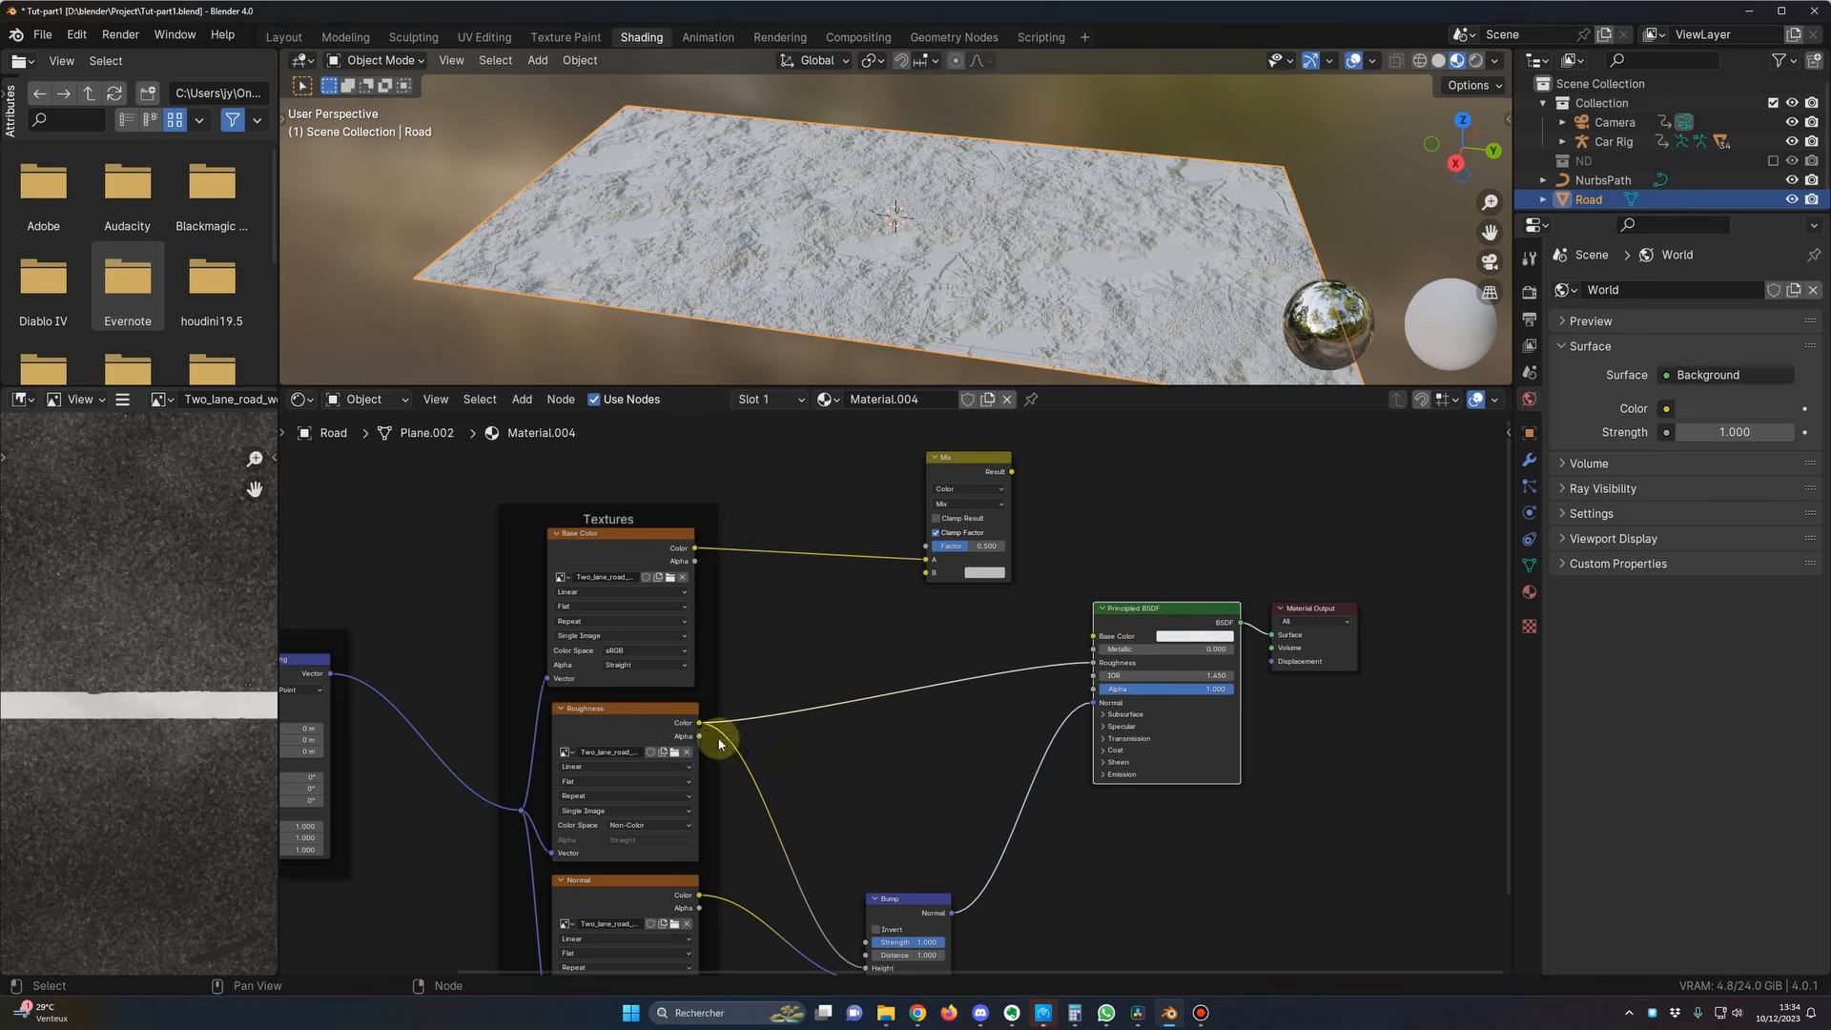
drag(702, 727, 927, 573)
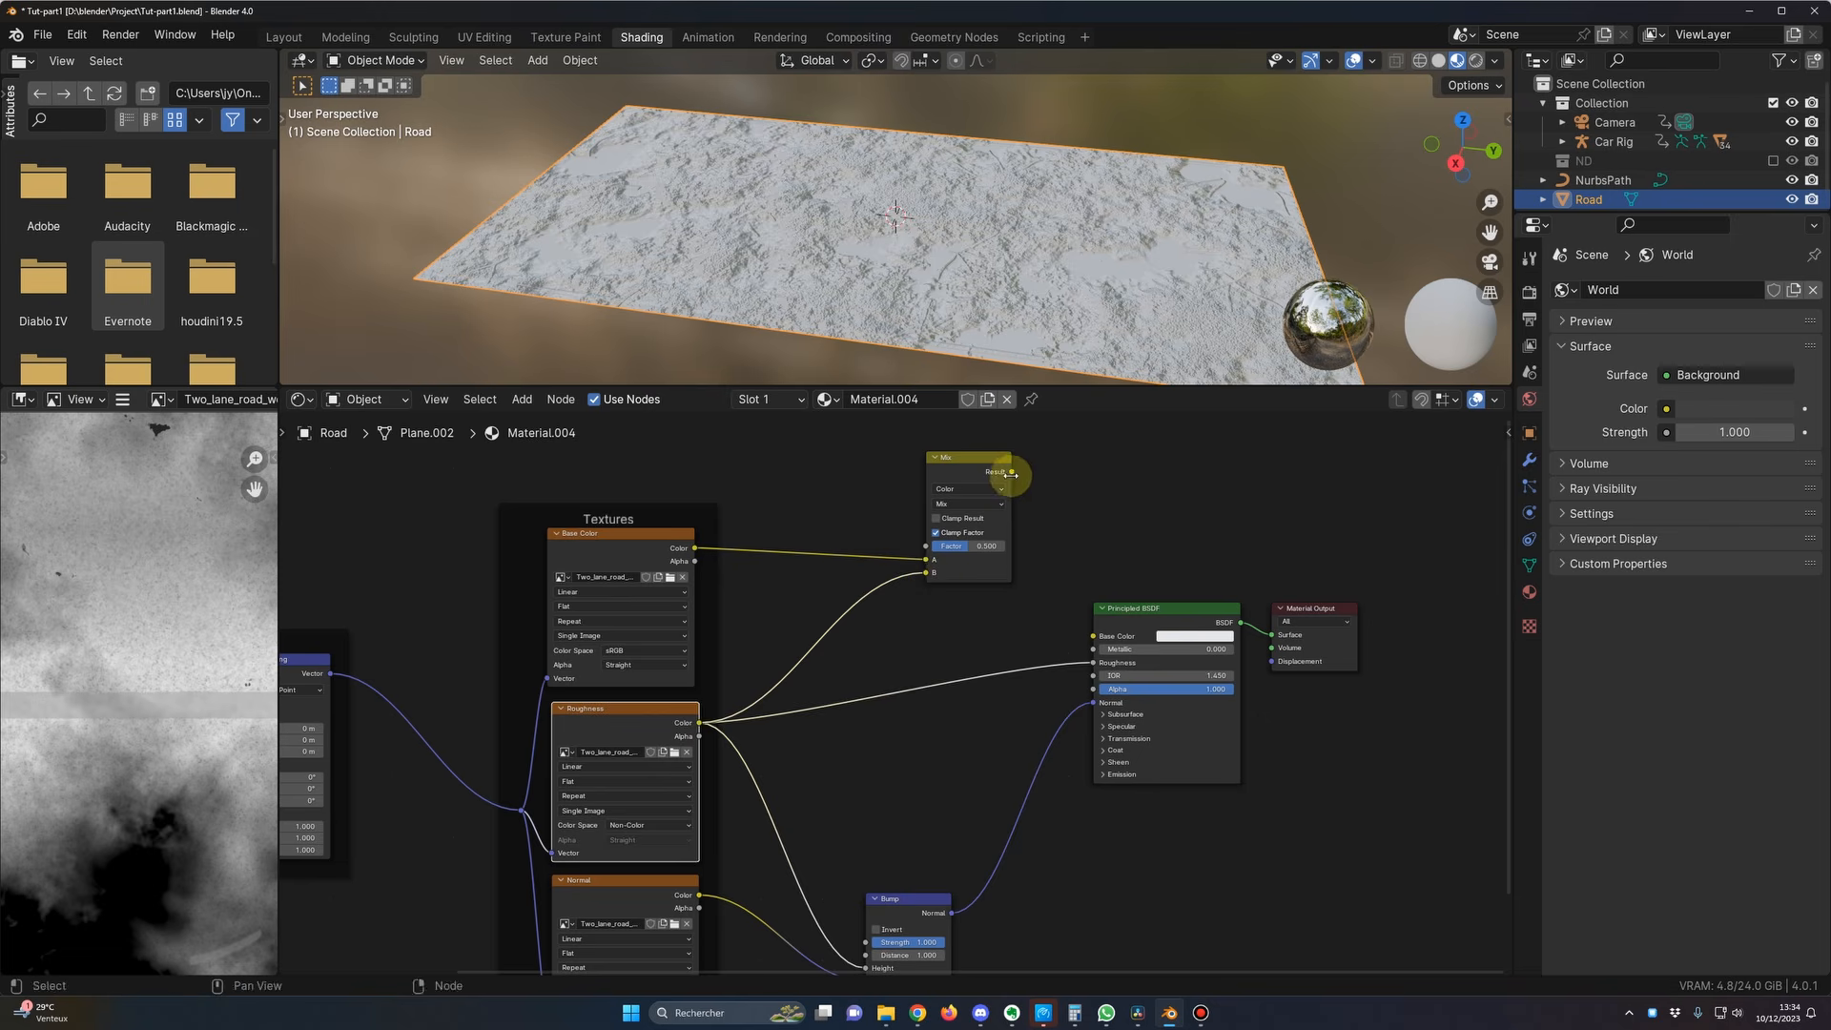
drag(1013, 474, 1094, 642)
Step: Lower the Mix node's Factor to about 0.11 to reduce the roughness map's share in the road color
middle_drag(659, 287, 936, 356)
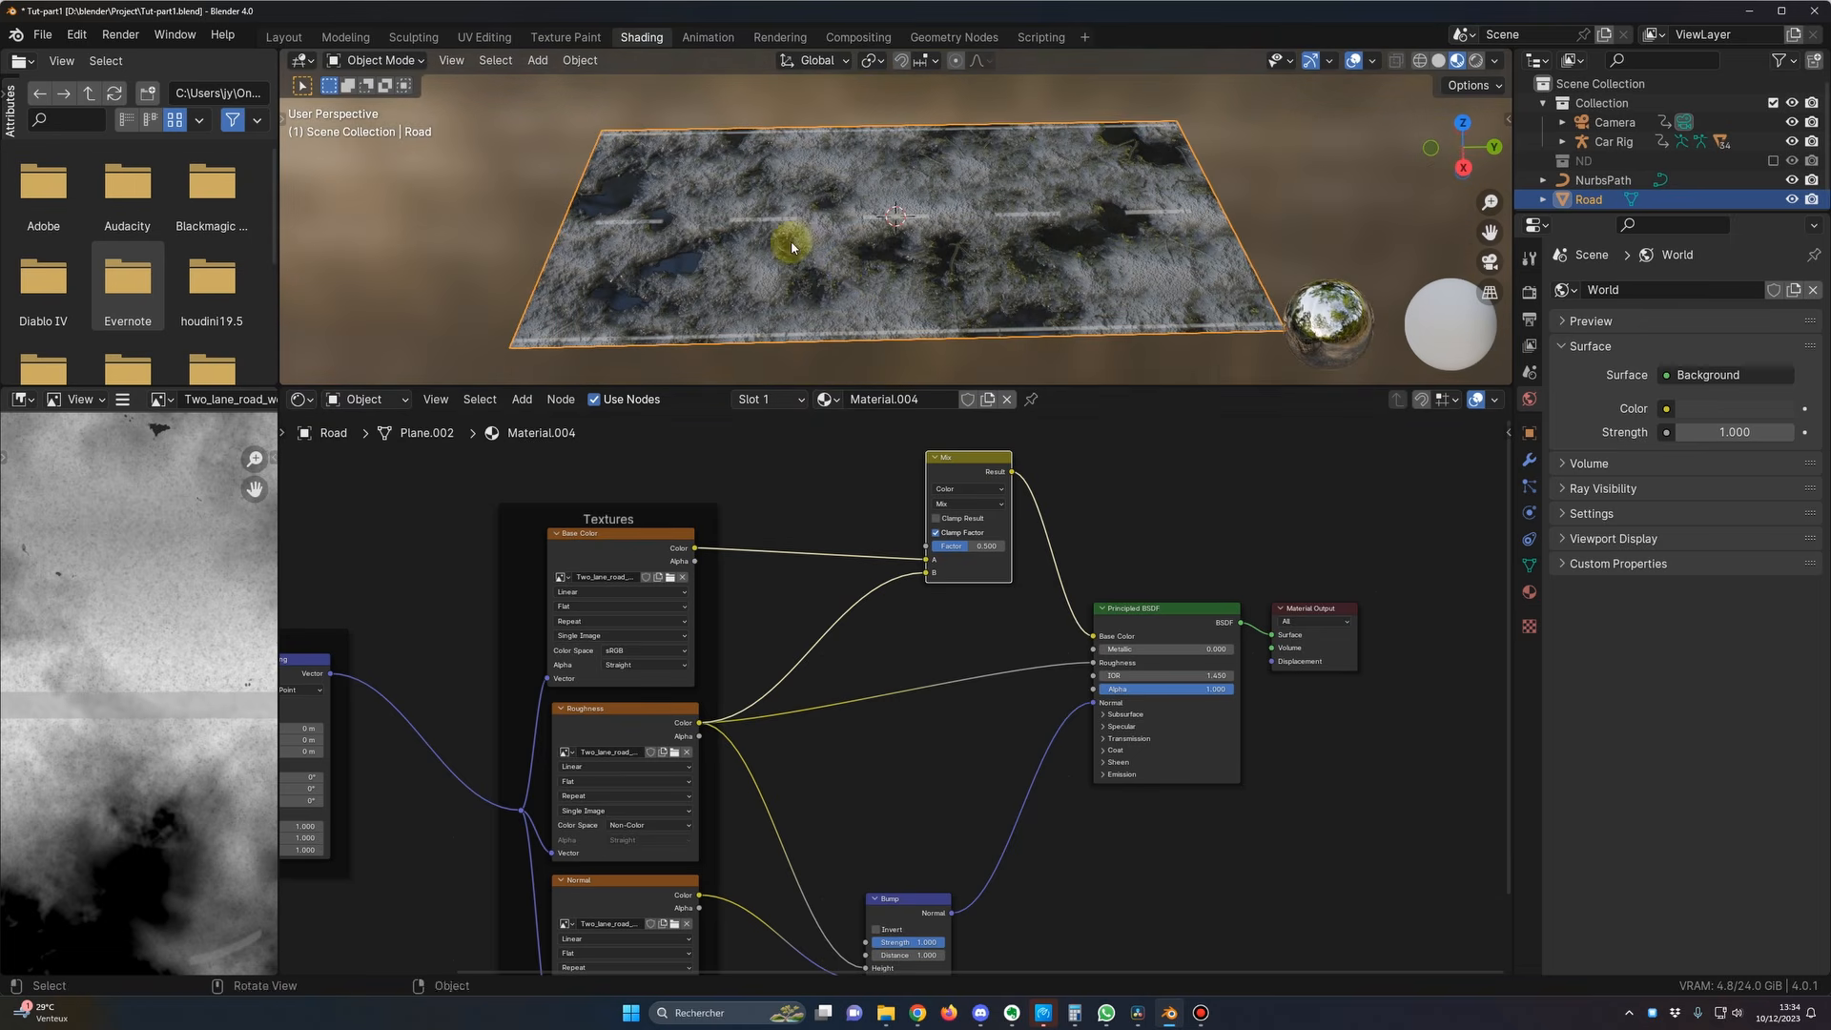
middle_drag(789, 245, 813, 261)
mouse_move(969, 546)
mouse_down()
mouse_move(933, 546)
mouse_move(1001, 546)
mouse_move(948, 546)
mouse_up()
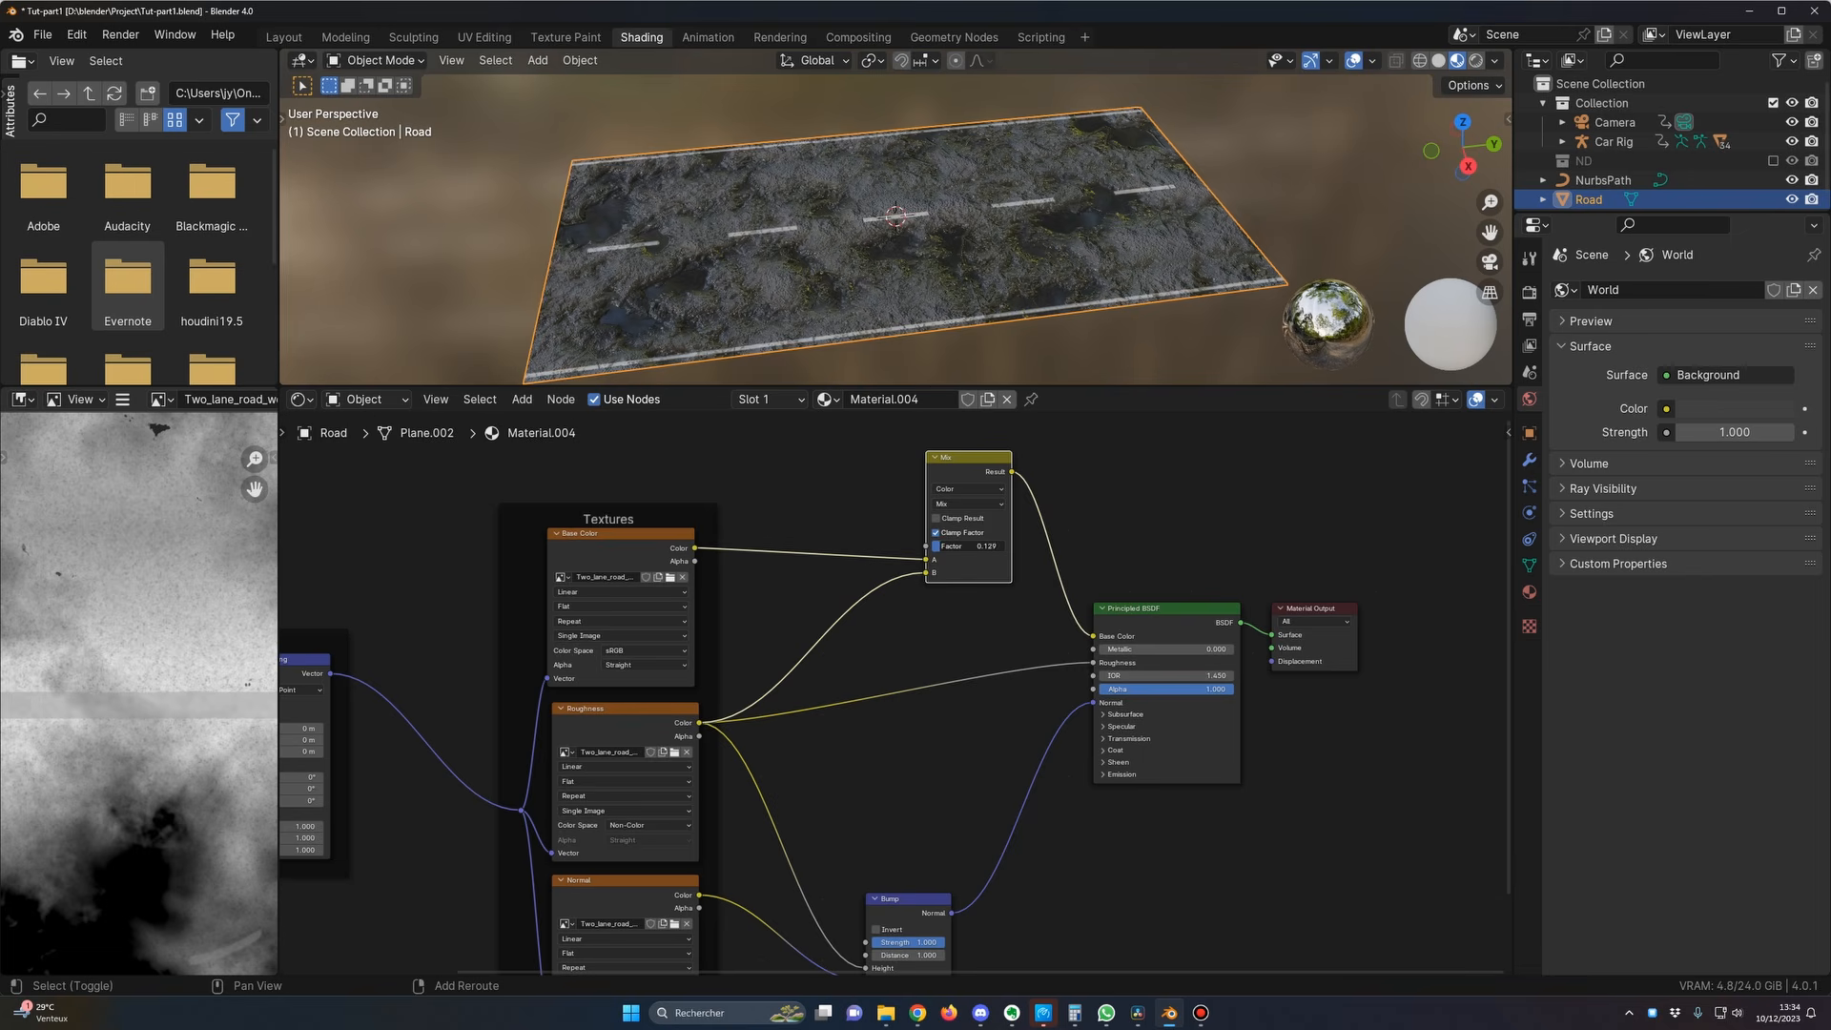
middle_drag(973, 233, 1166, 266)
middle_drag(944, 684, 935, 666)
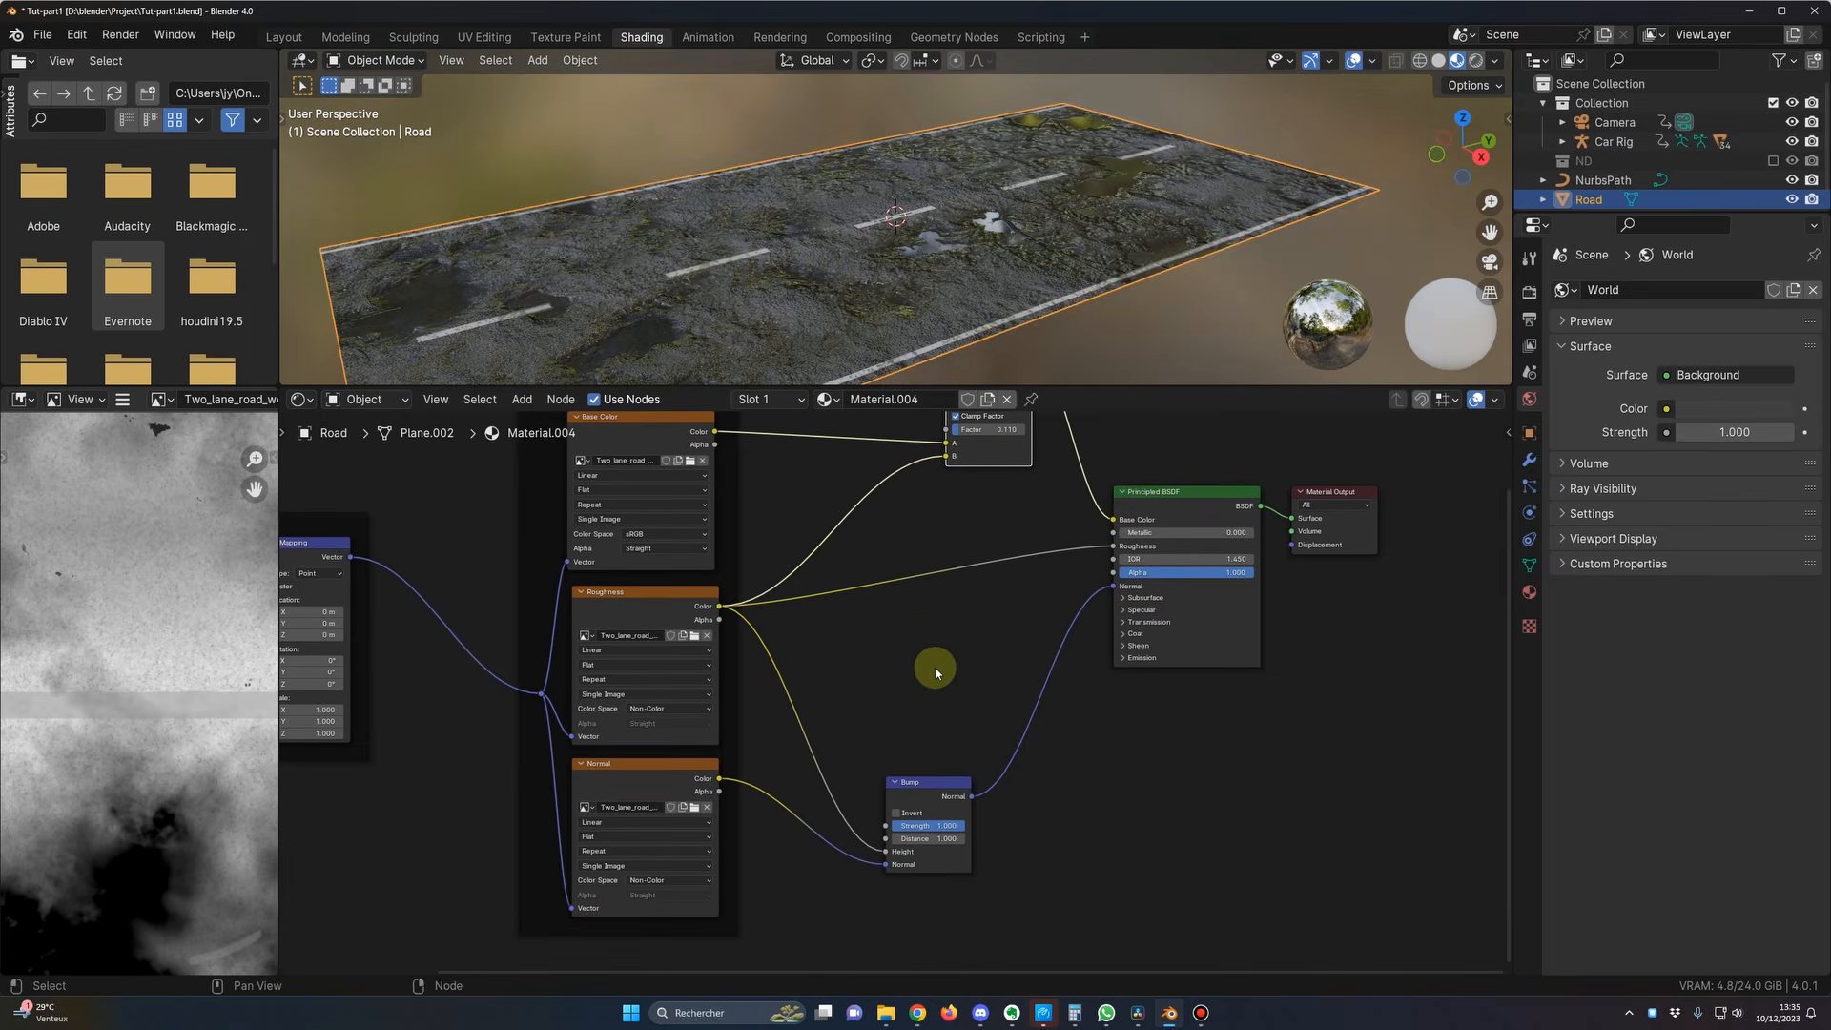
Step: Reduce the Bump node's Strength to below 0.3 to soften the road surface relief
middle_drag(980, 317, 892, 267)
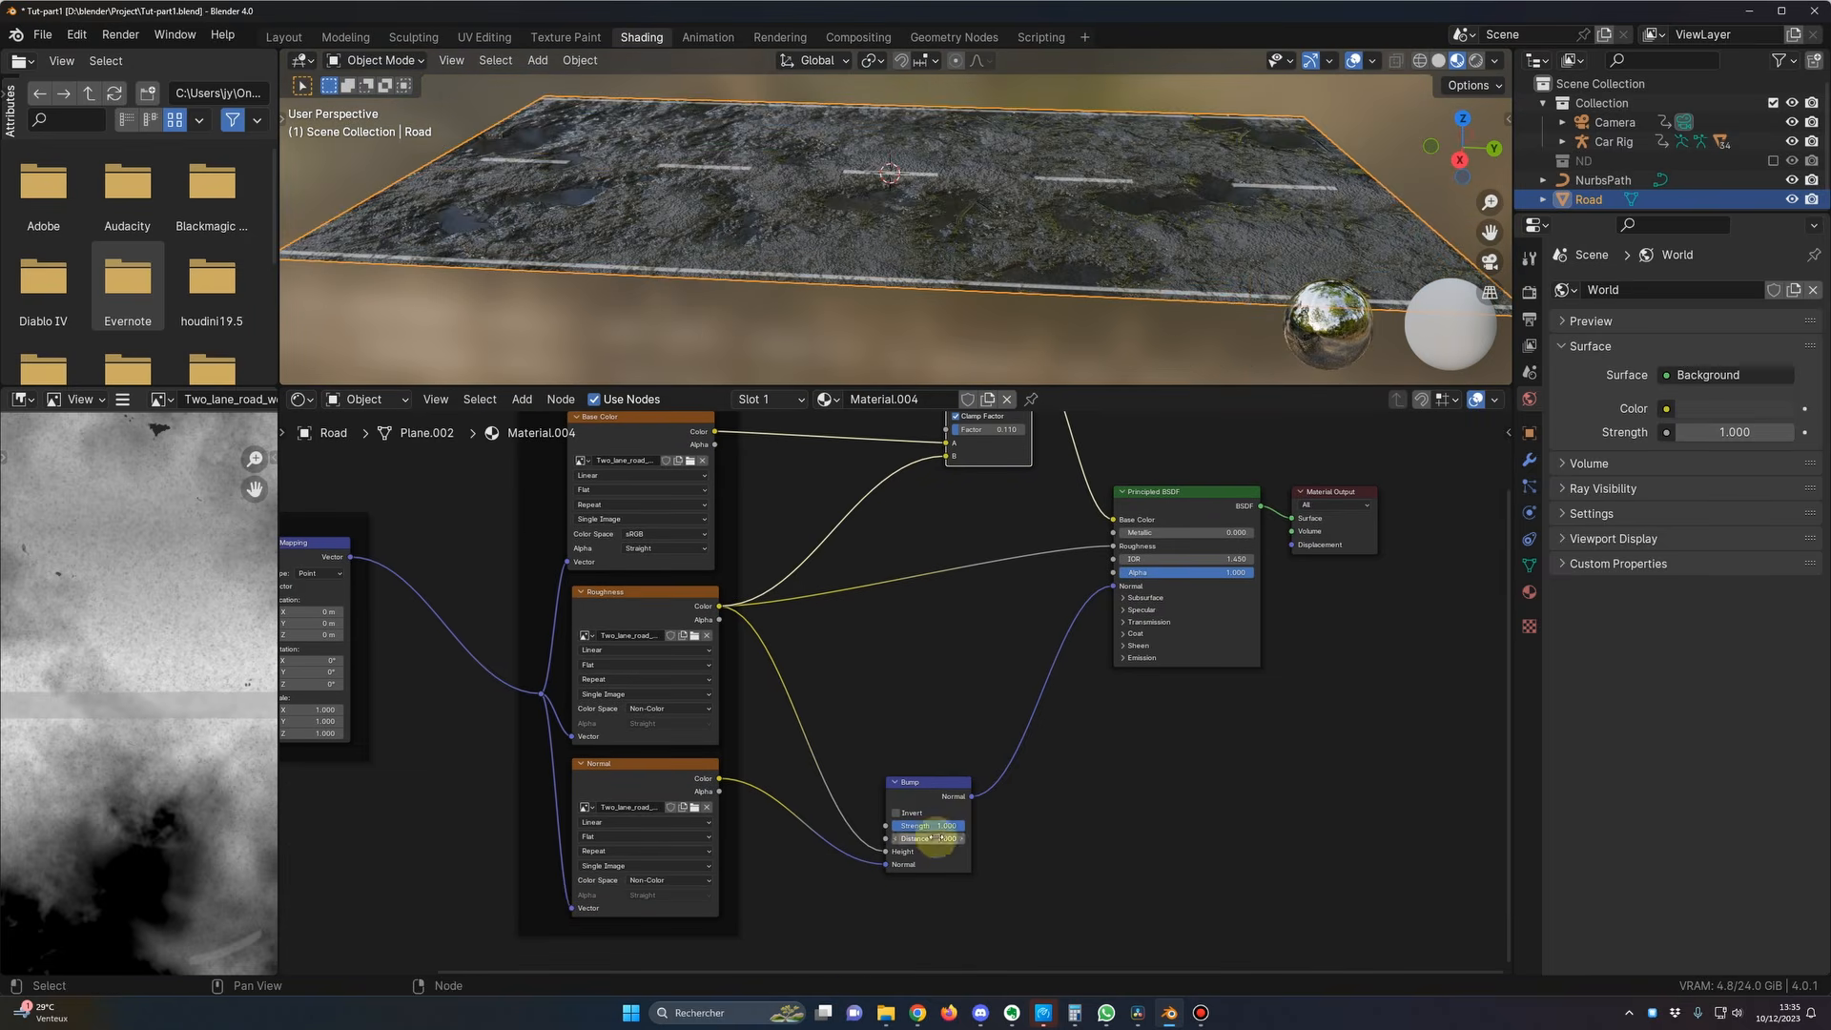
drag(962, 826, 927, 826)
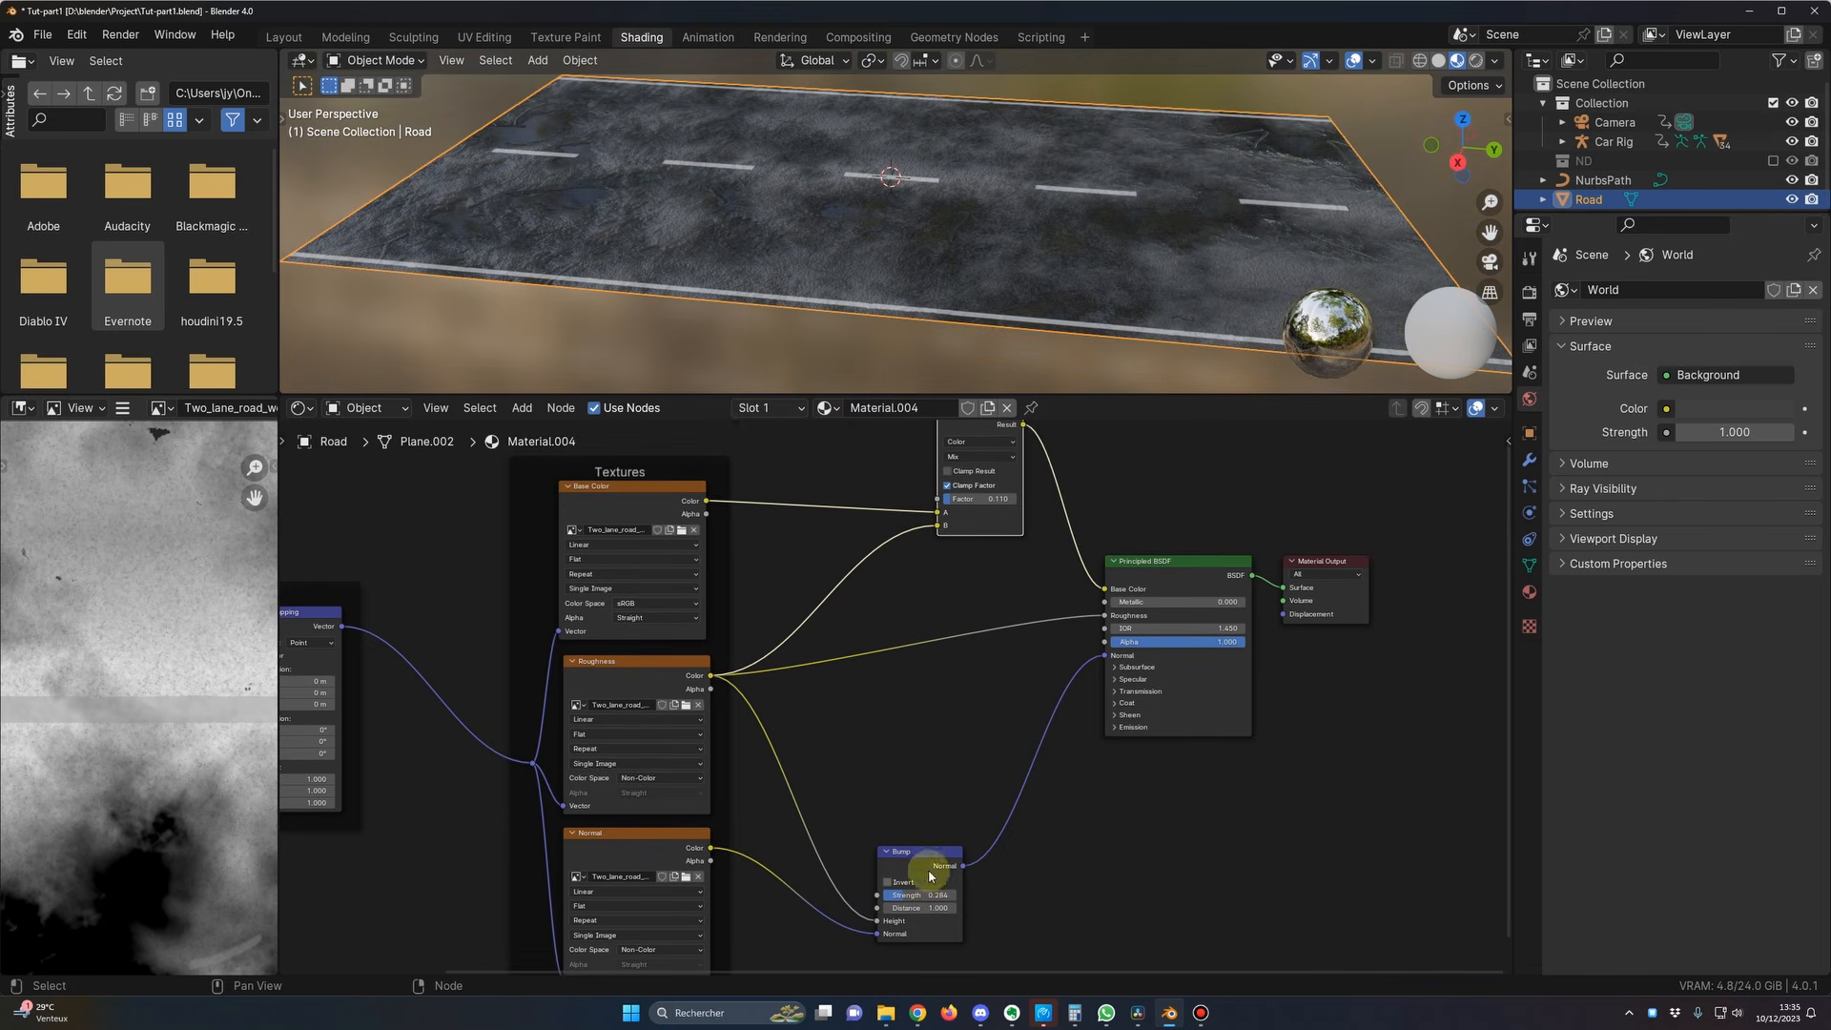
mouse_move(806, 311)
middle_down()
mouse_move(908, 361)
mouse_move(761, 331)
mouse_move(924, 334)
mouse_move(969, 295)
mouse_move(658, 298)
mouse_move(613, 274)
mouse_move(679, 270)
mouse_move(772, 302)
mouse_move(797, 288)
middle_up()
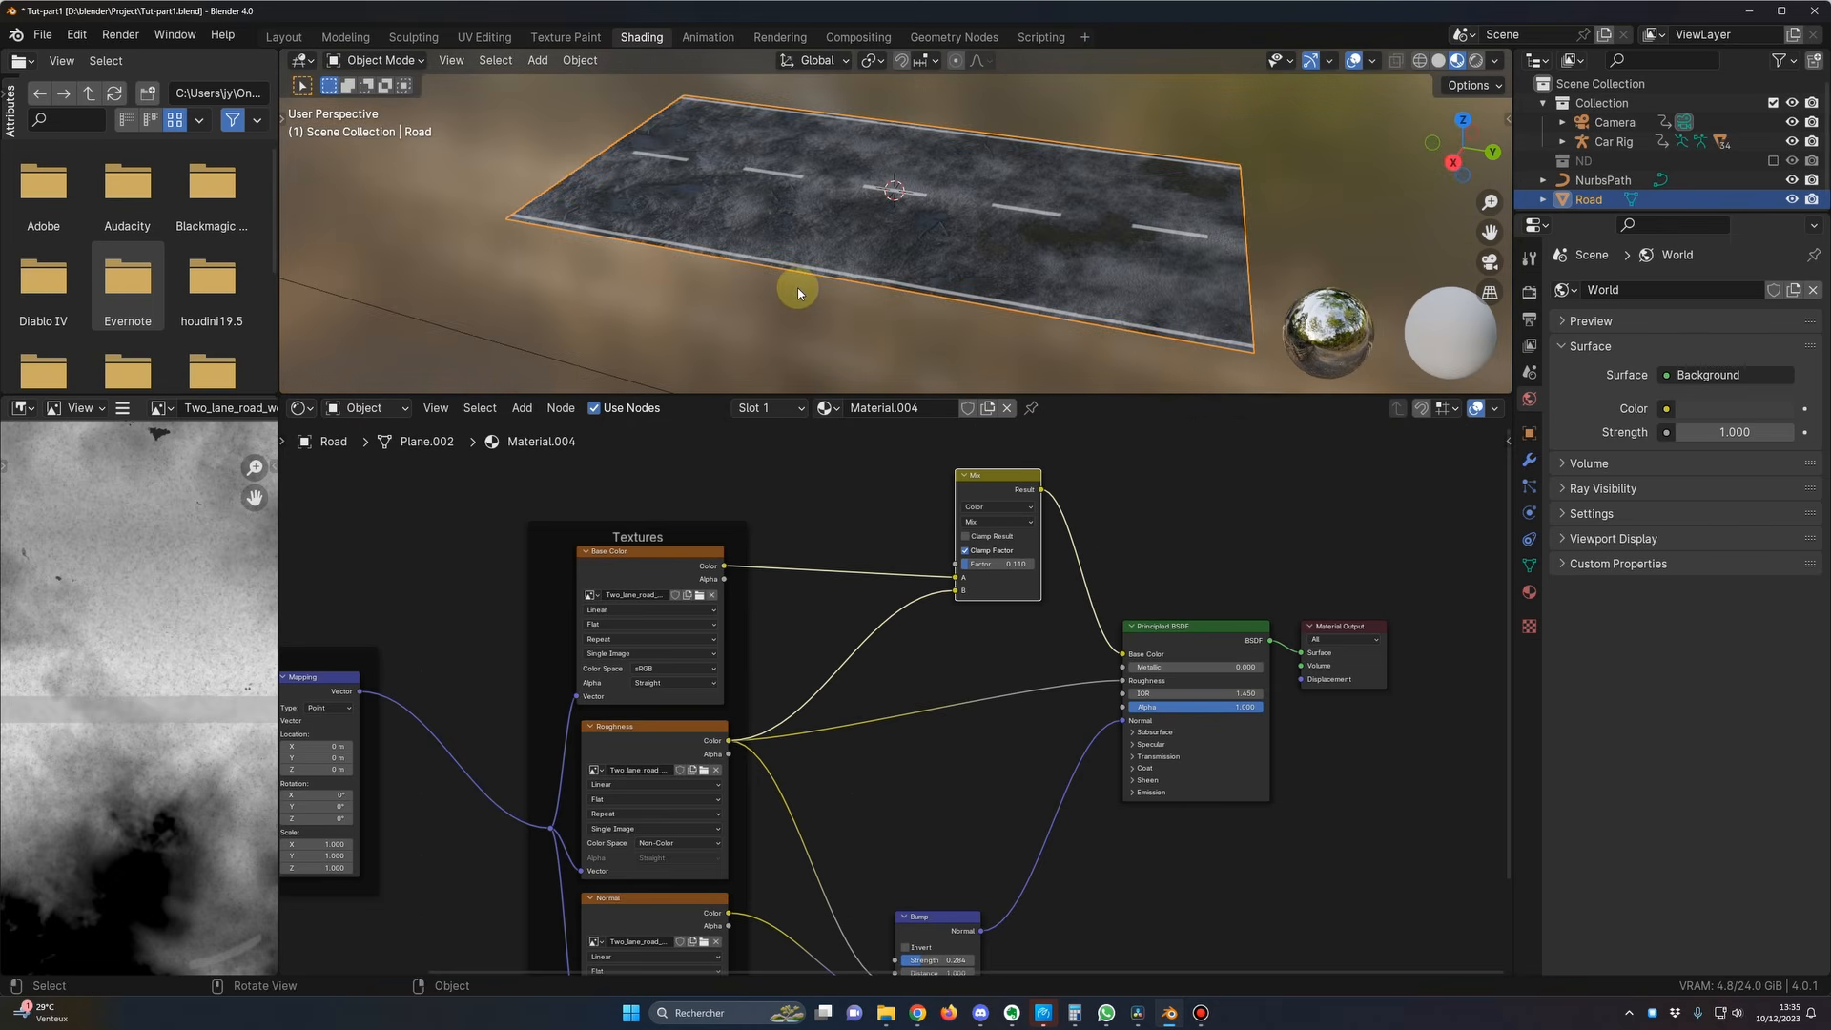
Step: Show the Layout workspace's viewport in Material Preview shading and save the file
click(283, 37)
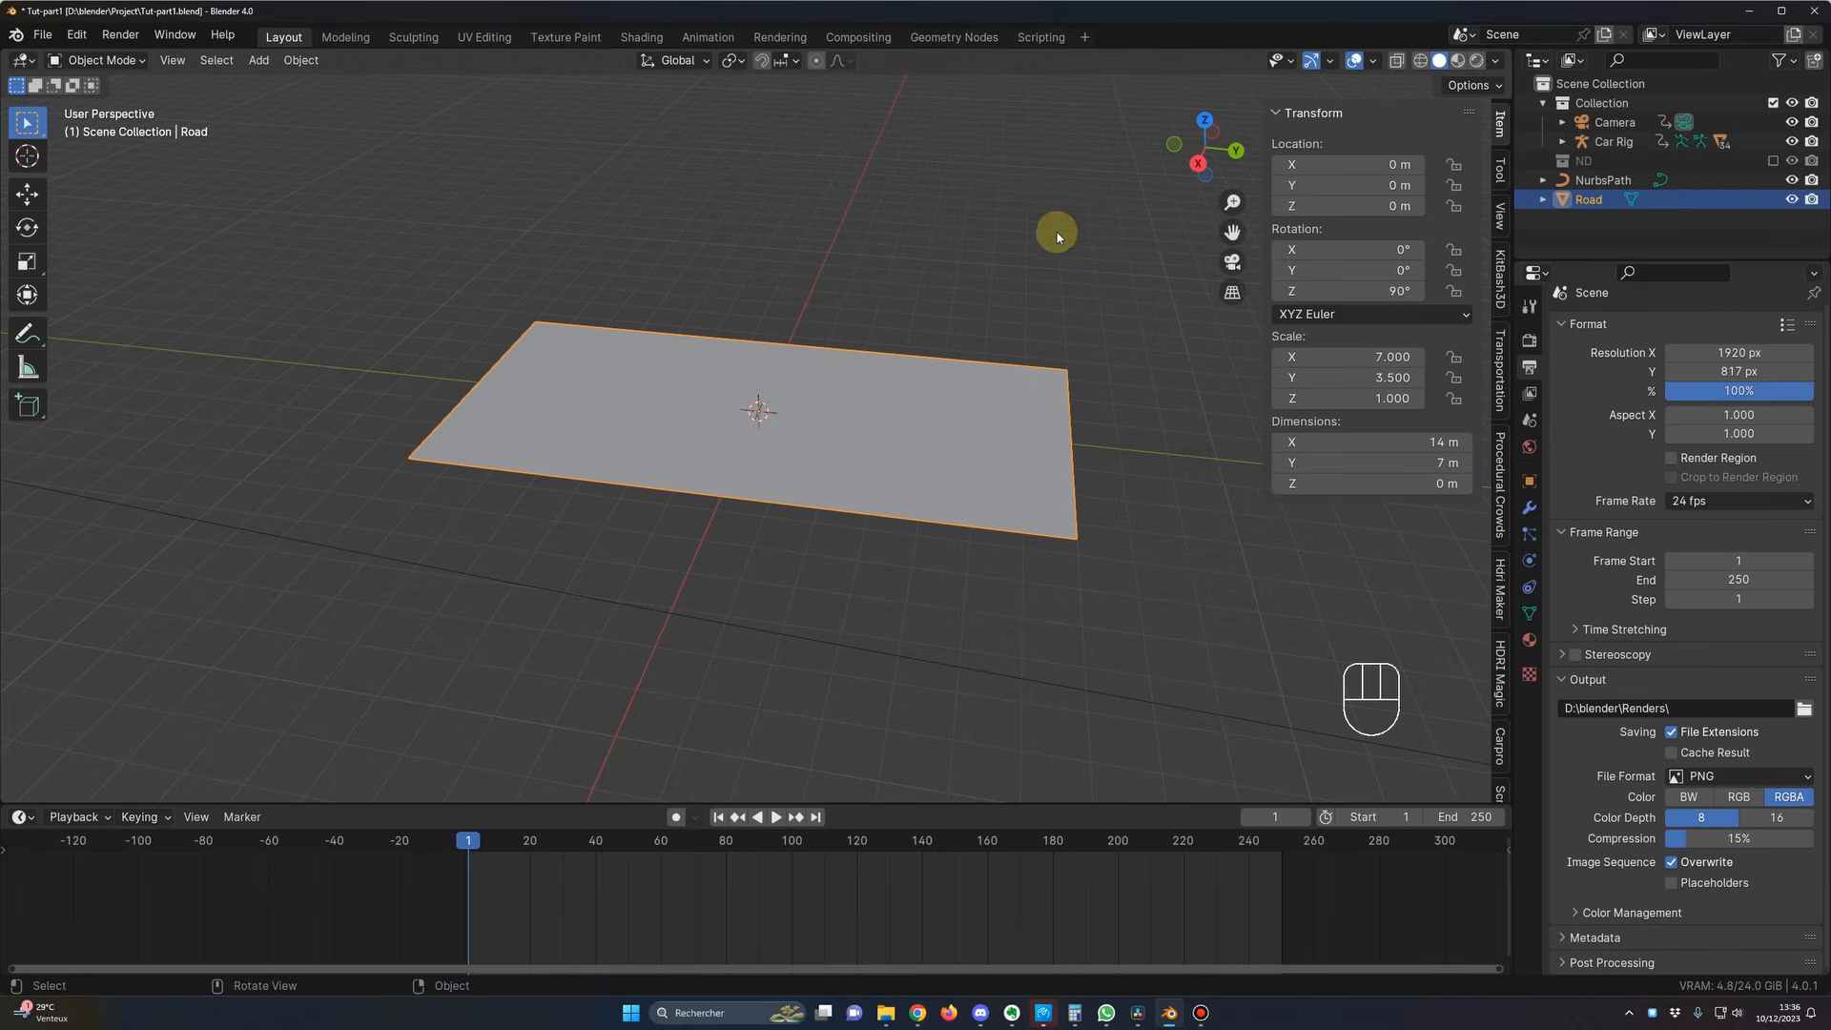
click(990, 233)
key(z)
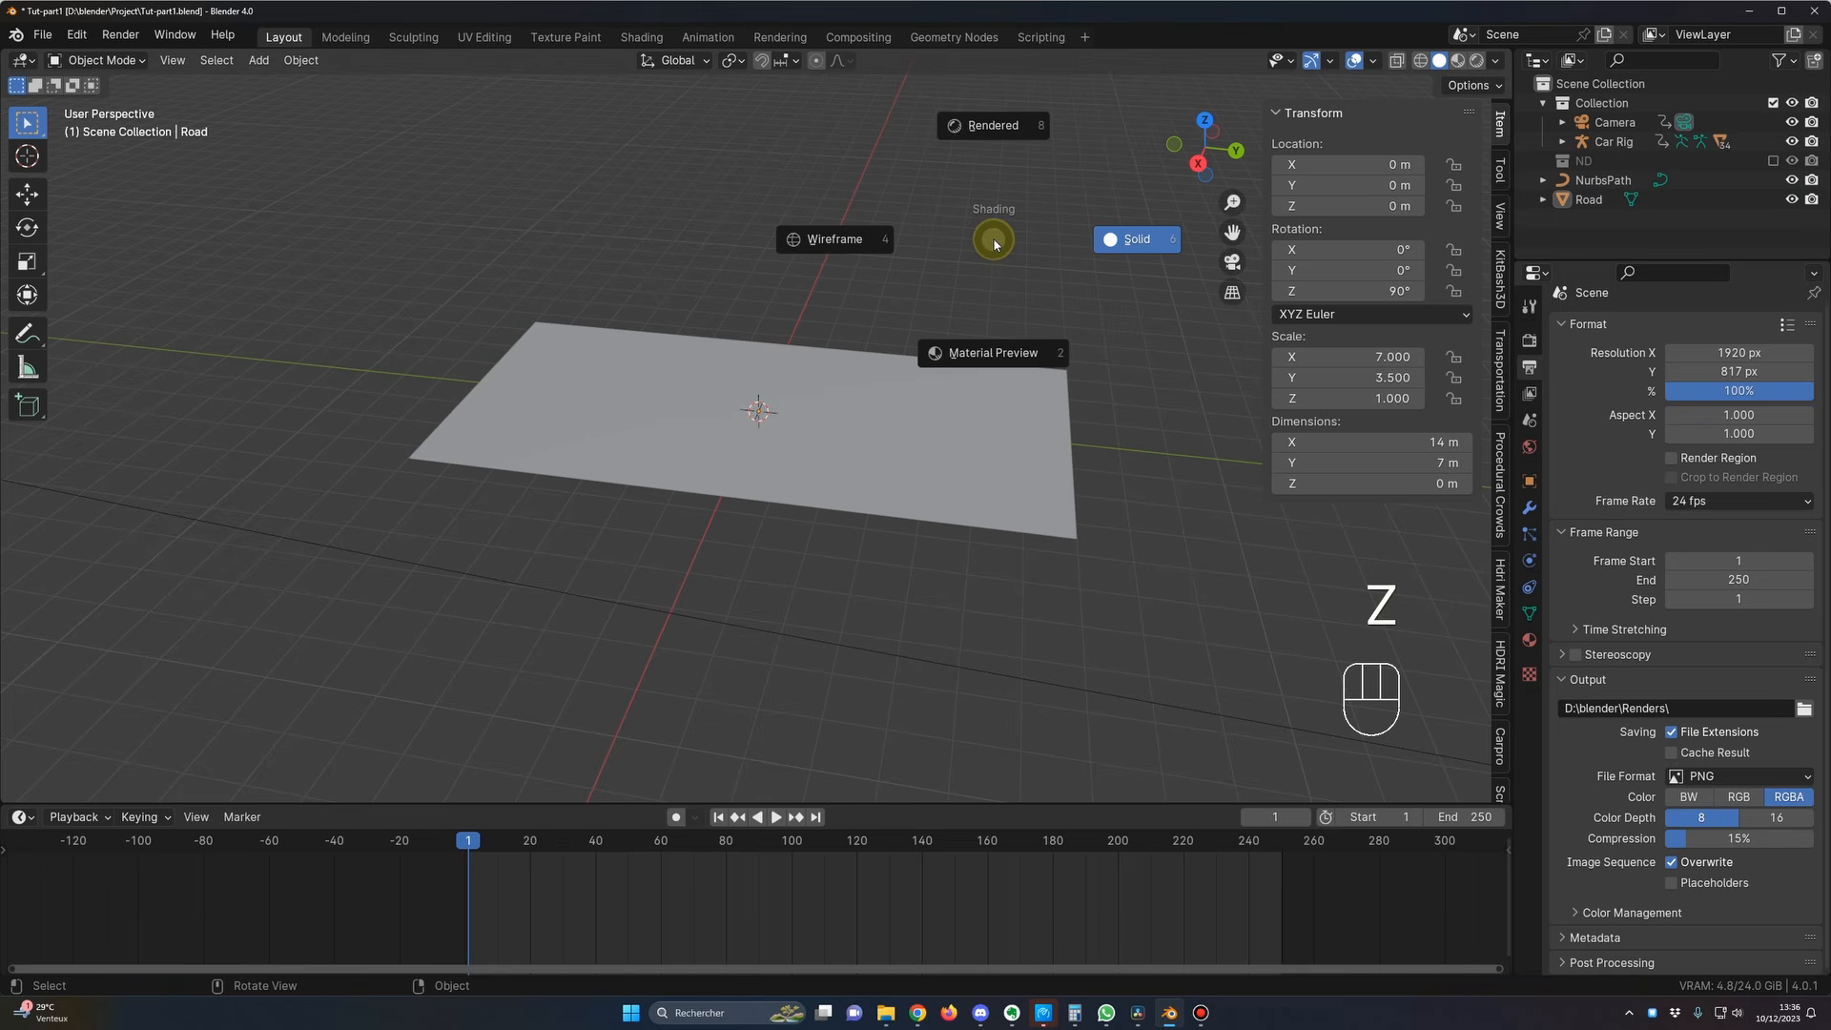
click(1005, 357)
mouse_move(1001, 458)
middle_down()
mouse_move(998, 548)
mouse_move(932, 572)
mouse_move(764, 563)
mouse_move(848, 588)
mouse_move(852, 562)
mouse_move(882, 559)
mouse_move(867, 614)
mouse_move(1034, 540)
mouse_move(617, 487)
mouse_move(748, 535)
mouse_move(740, 474)
mouse_move(793, 424)
middle_up()
key(ctrl+s)
Step: Move the Road plane horizontally, with Z locked, beneath the car to about X 6.17 m, Y 147.21 m
scroll(617, 487, down, 11)
scroll(736, 535, up, 2)
click(732, 422)
scroll(861, 569, down, 5)
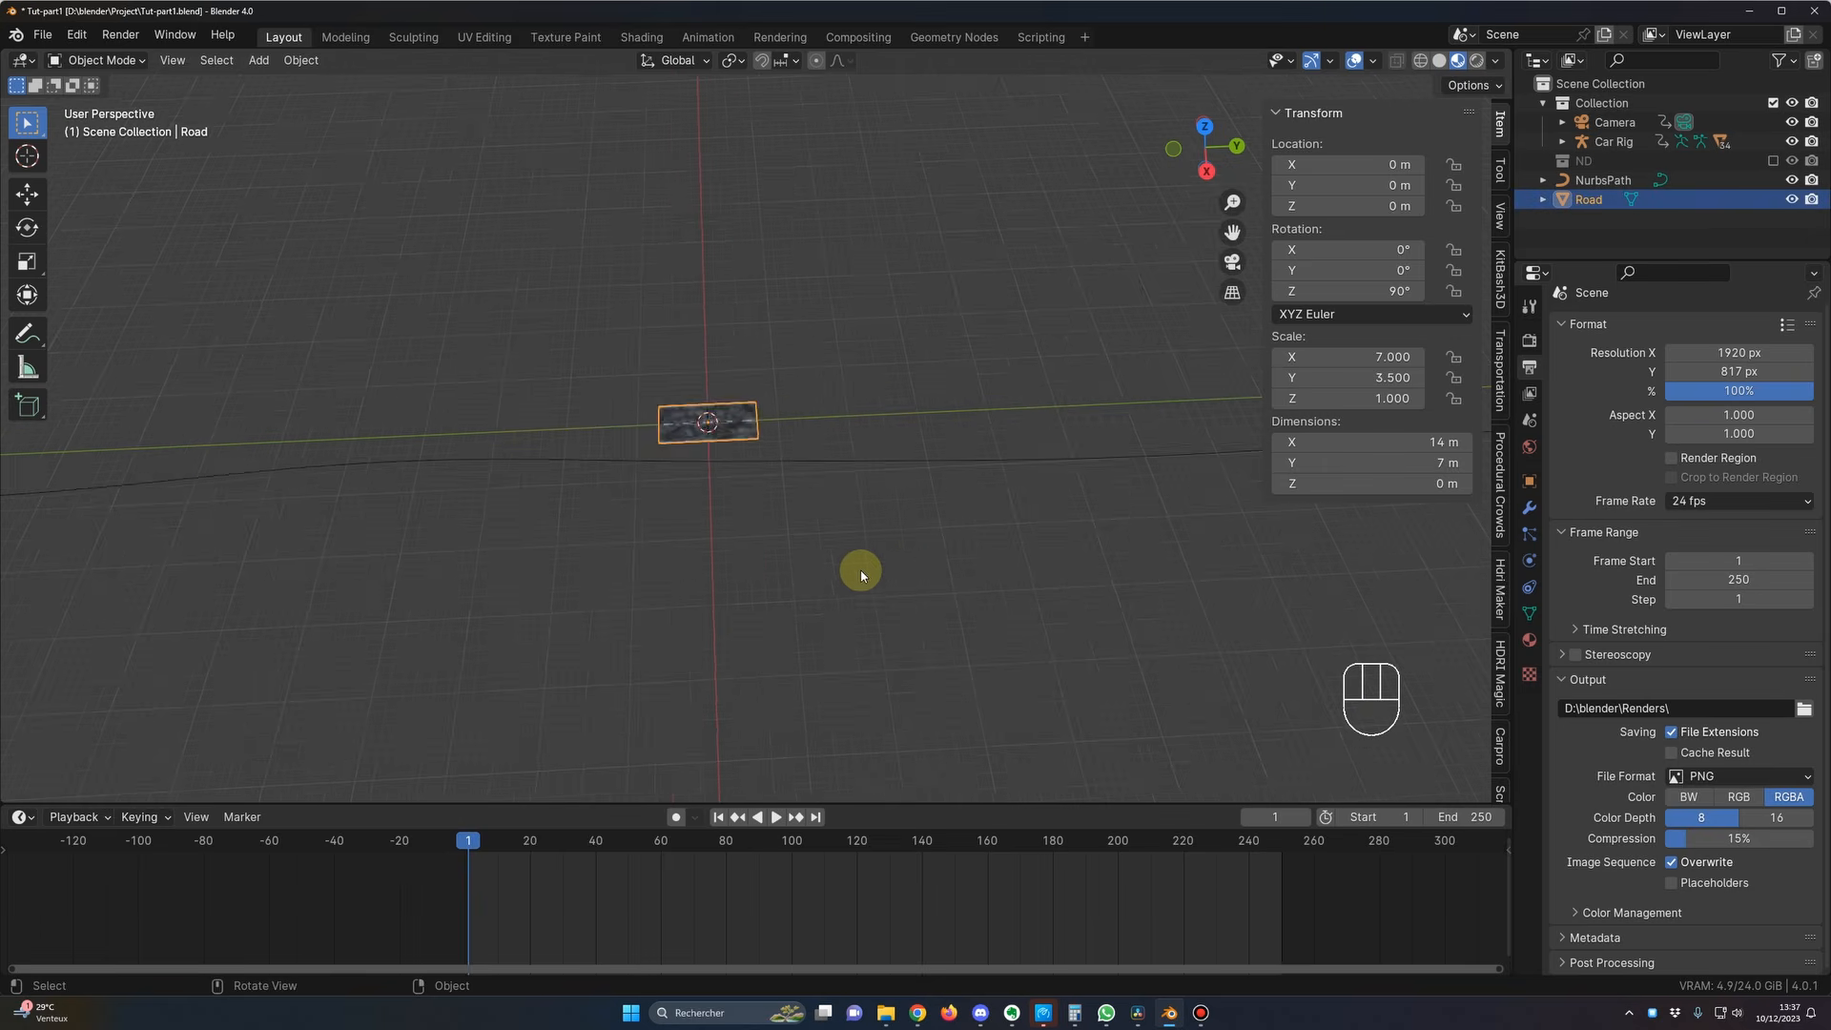
scroll(923, 570, down, 4)
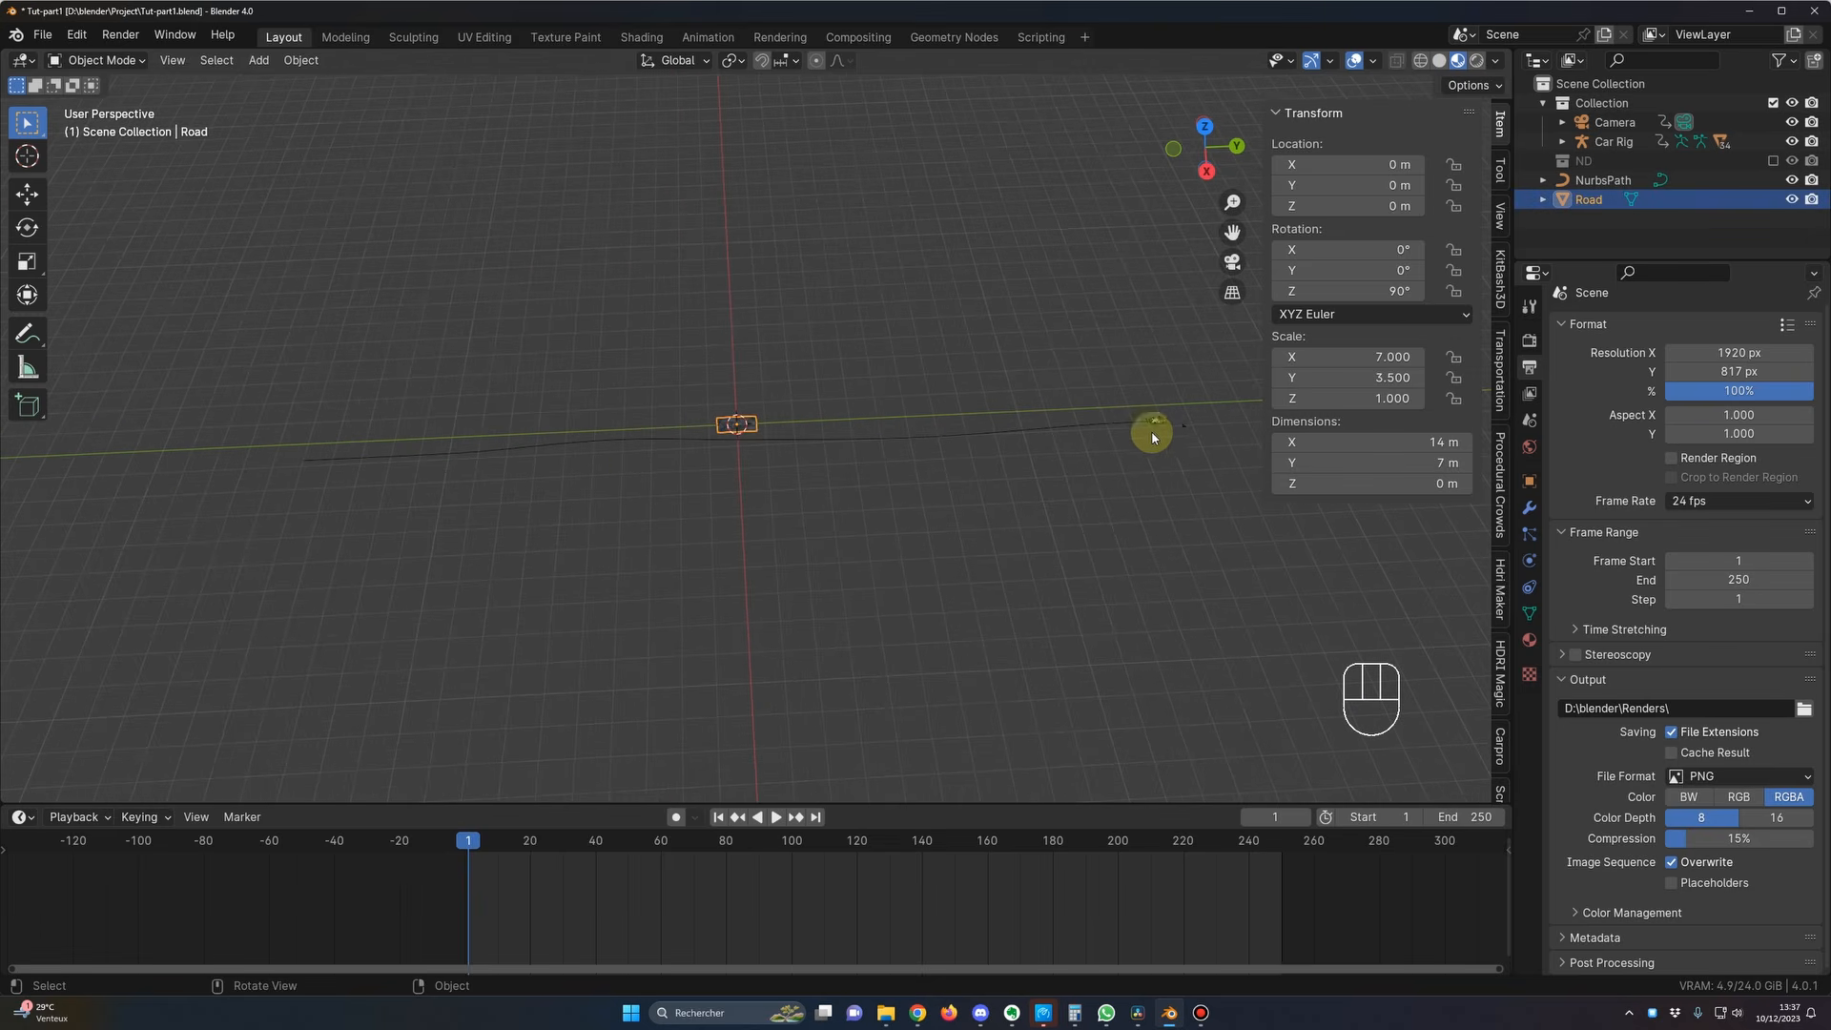
middle_drag(899, 511, 905, 567)
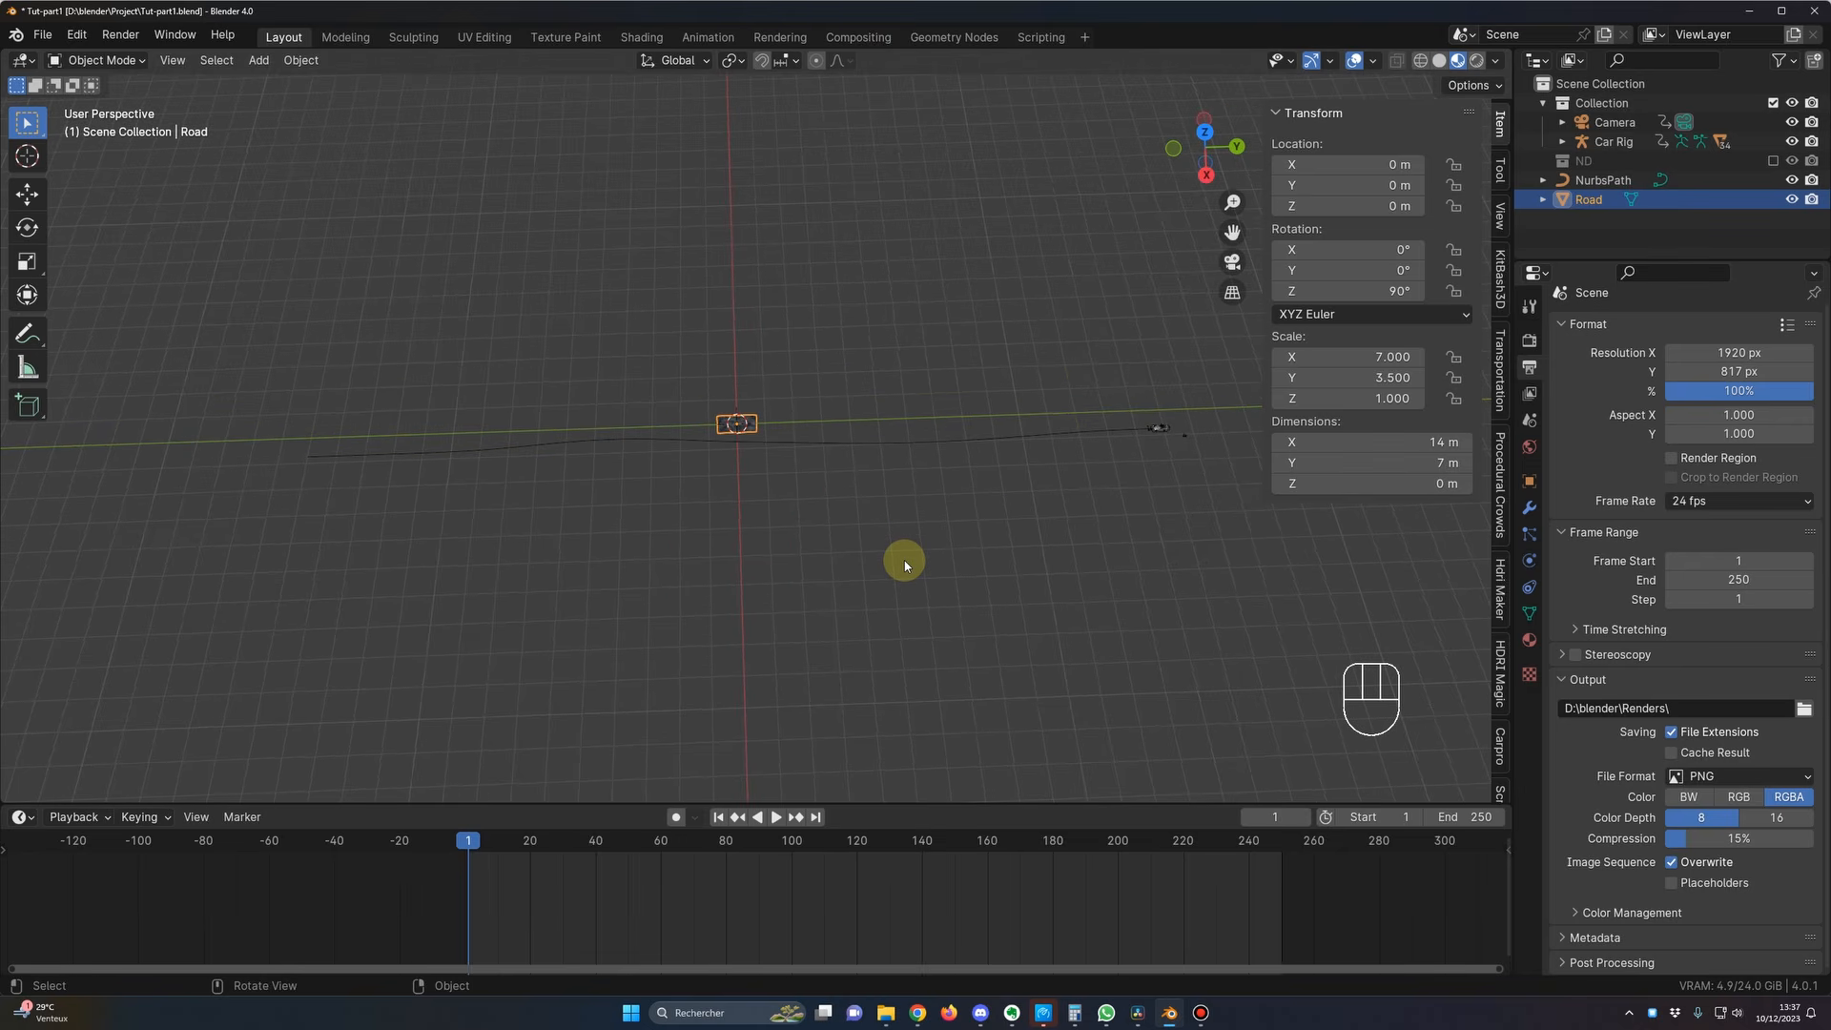
key(g)
key(shift+z)
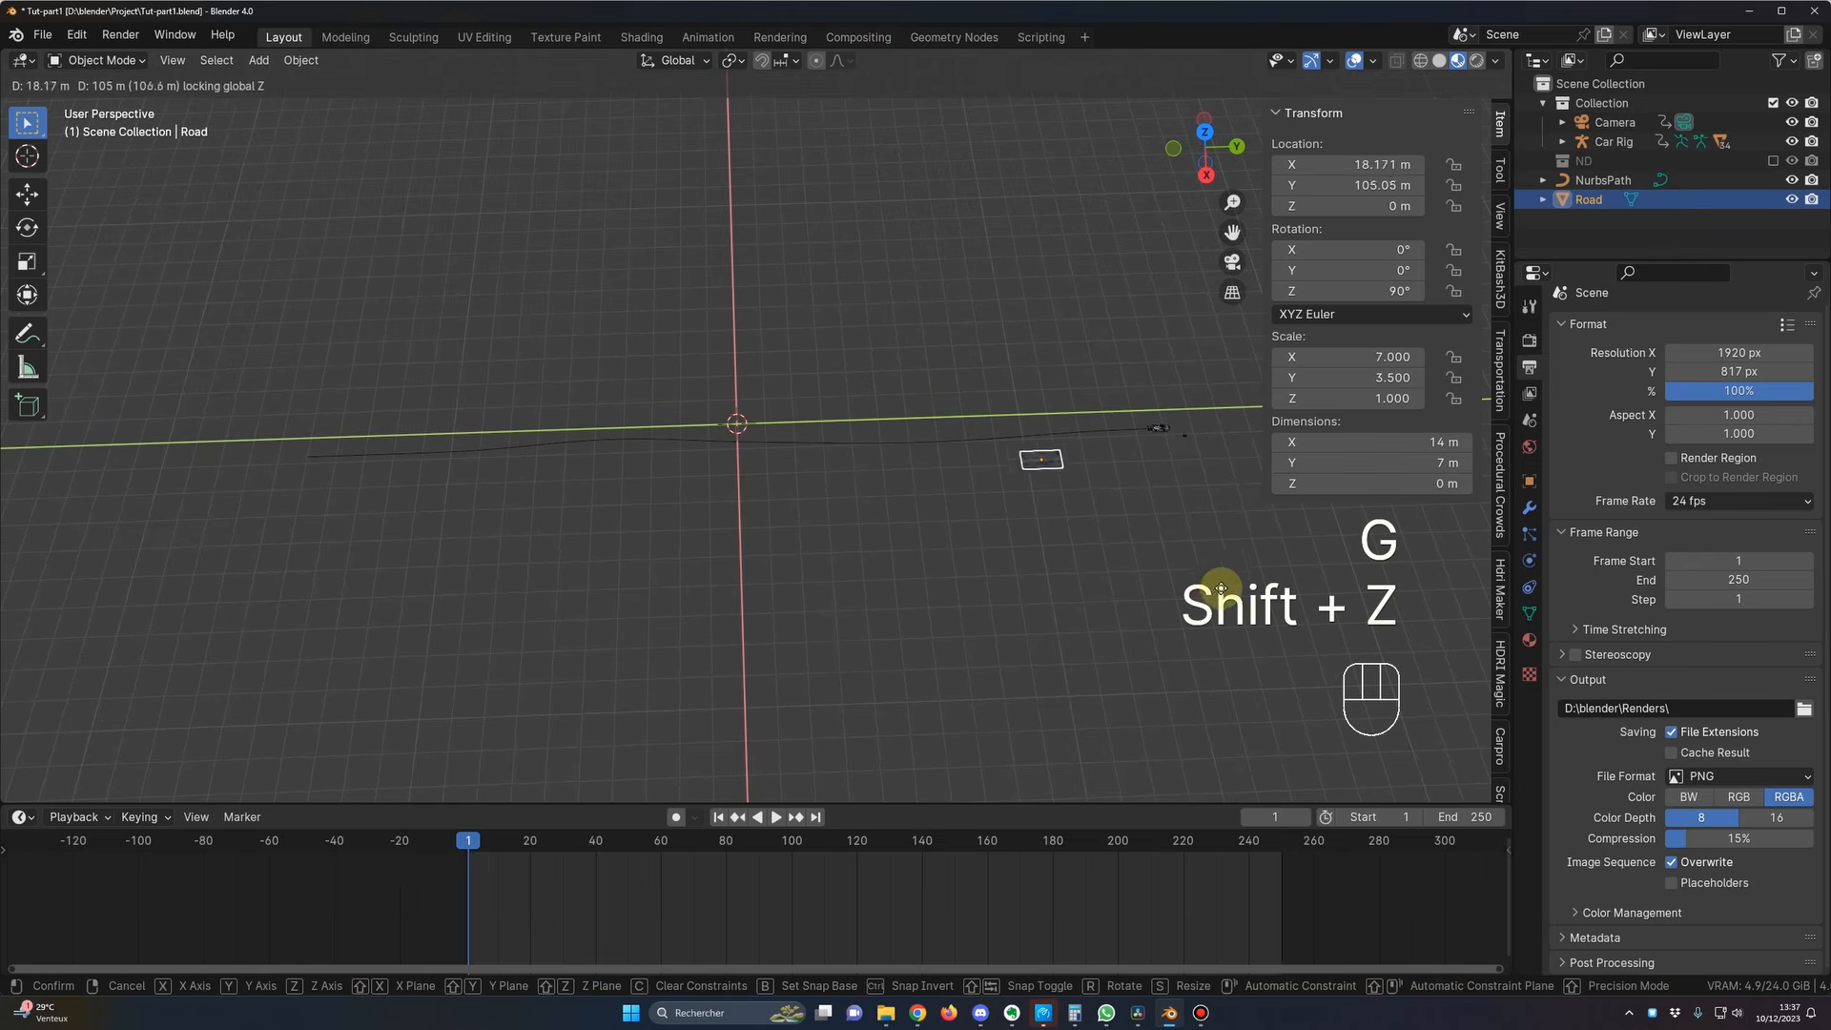
click(1322, 564)
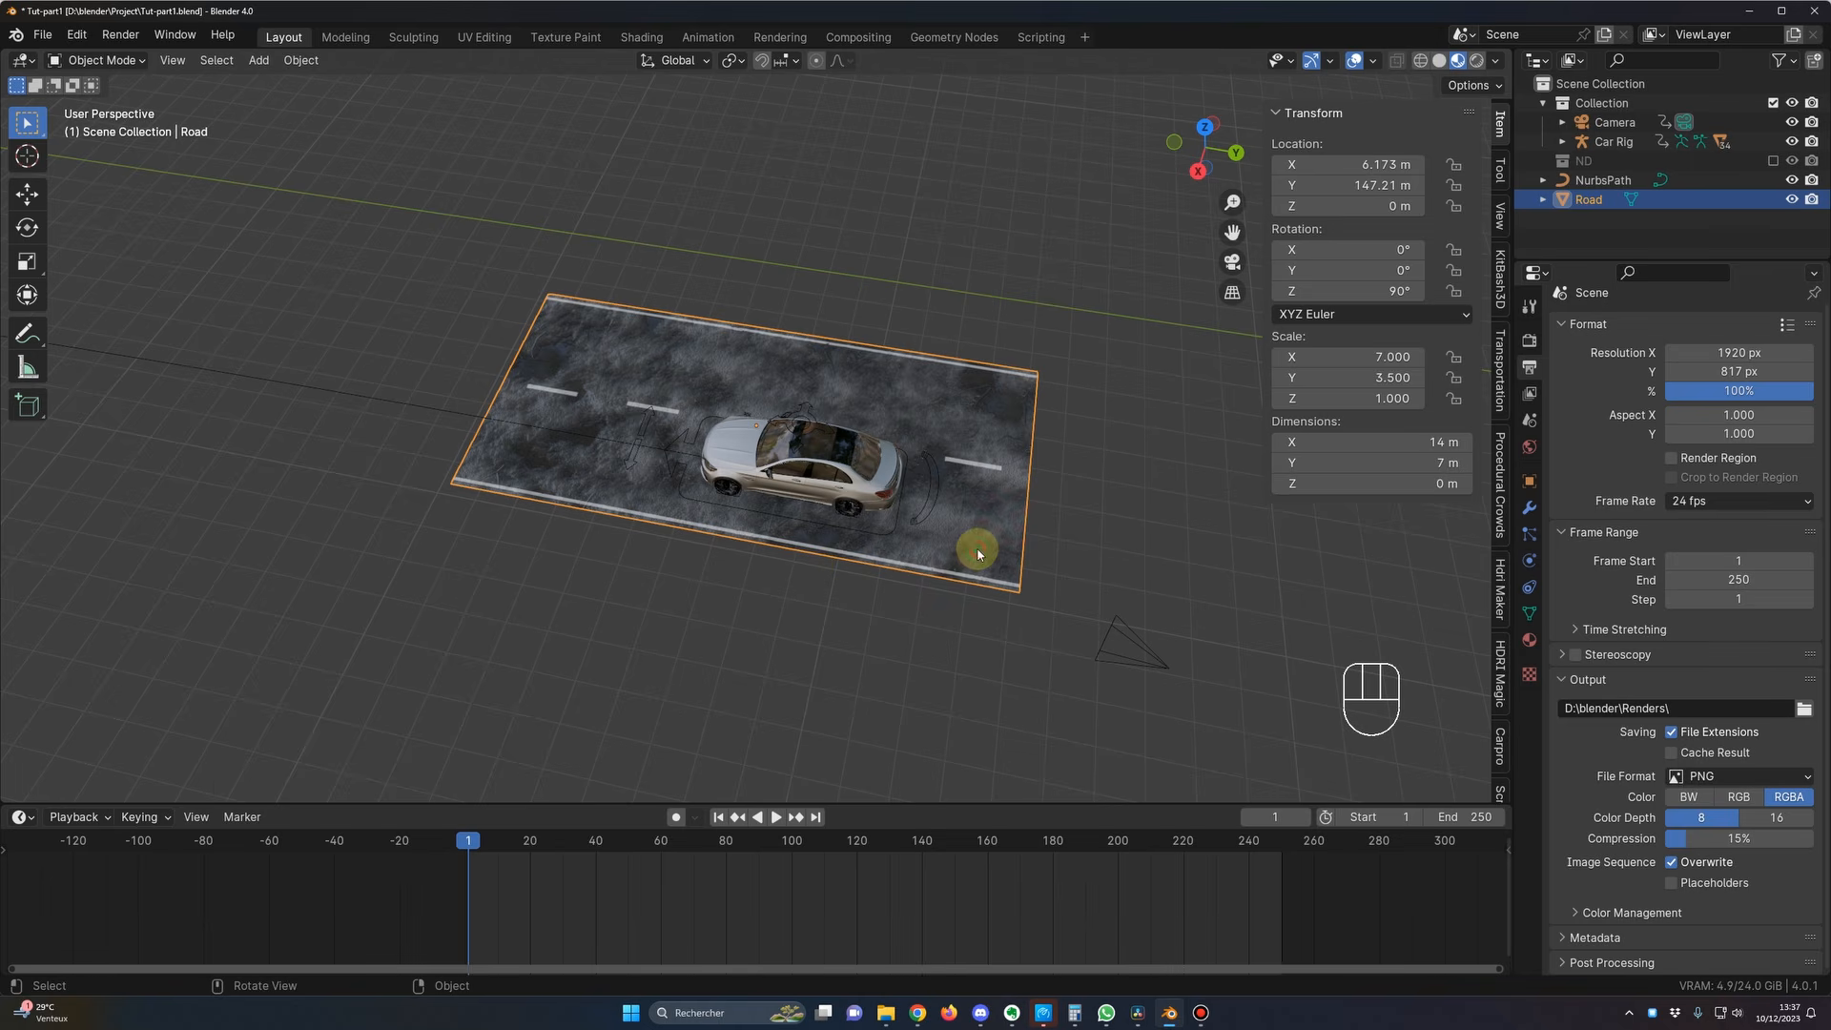
Step: Shift the Road plane horizontally to about X 9 m, Y 144.83 m so the car sits in one lane, and hide the sidebar
key(g)
key(shift+z)
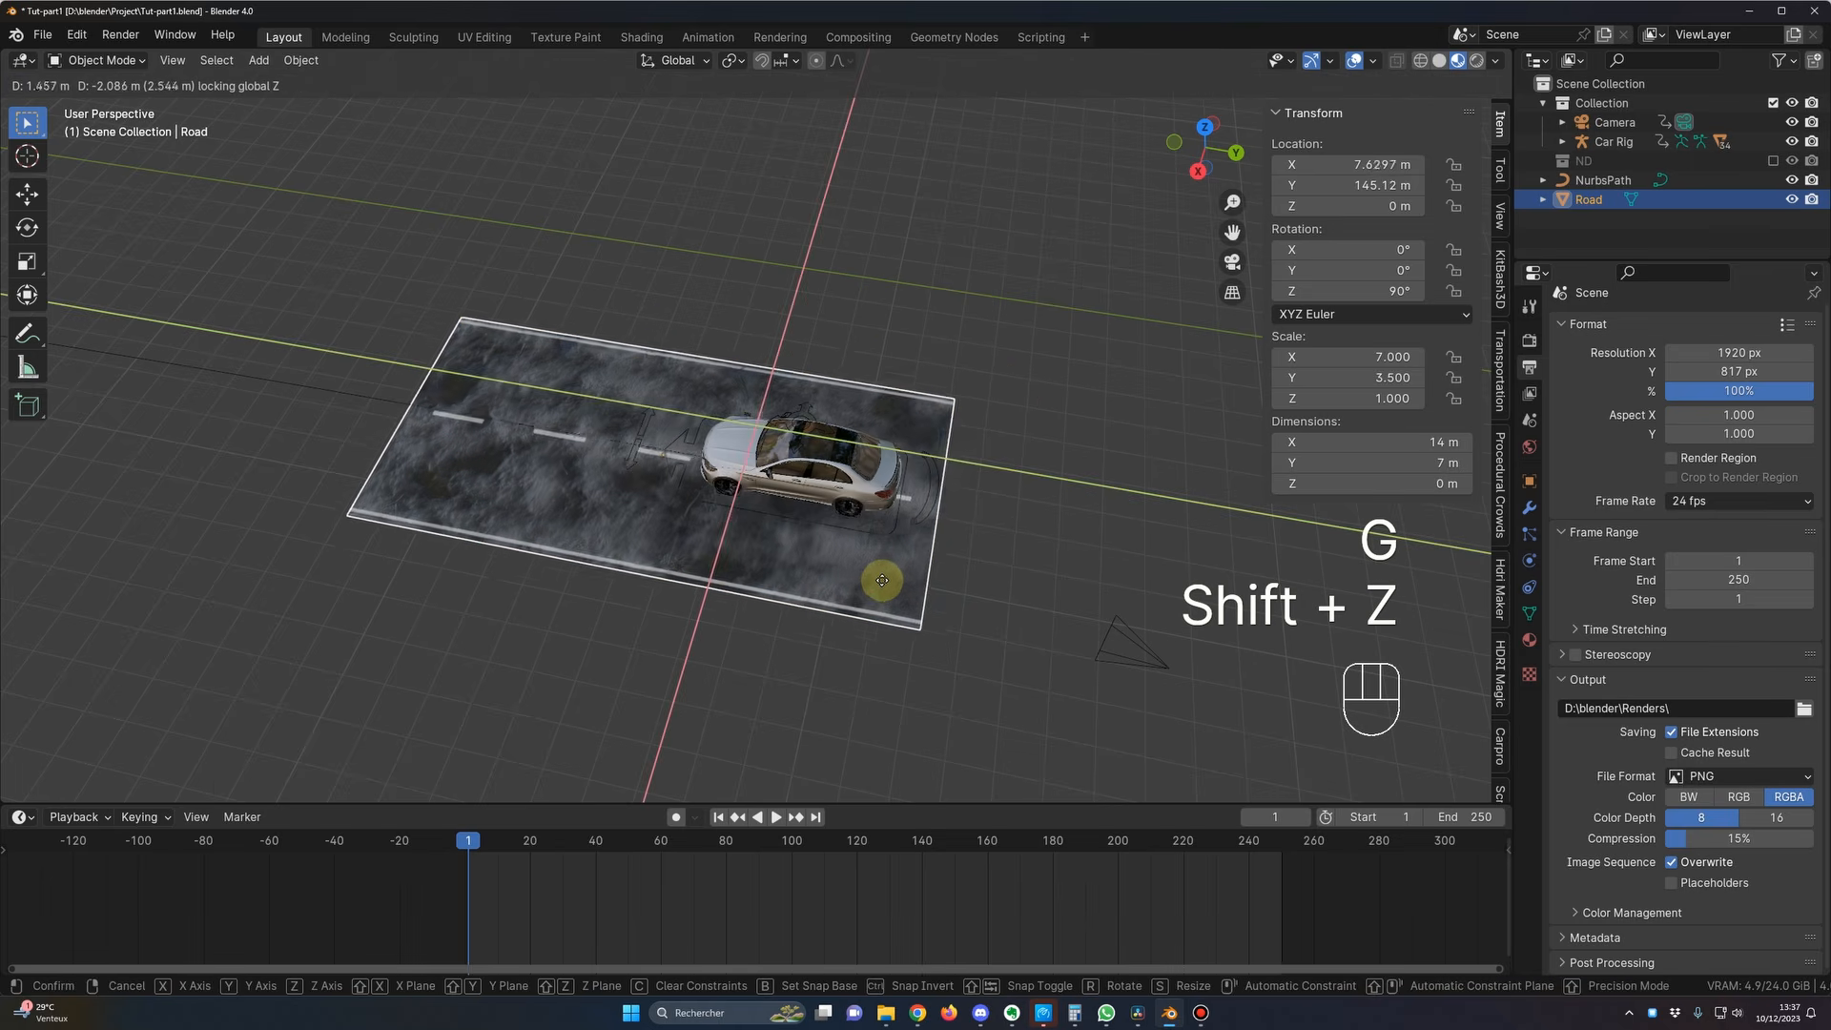
click(857, 619)
middle_drag(979, 593, 868, 654)
click(844, 538)
scroll(845, 538, down, 6)
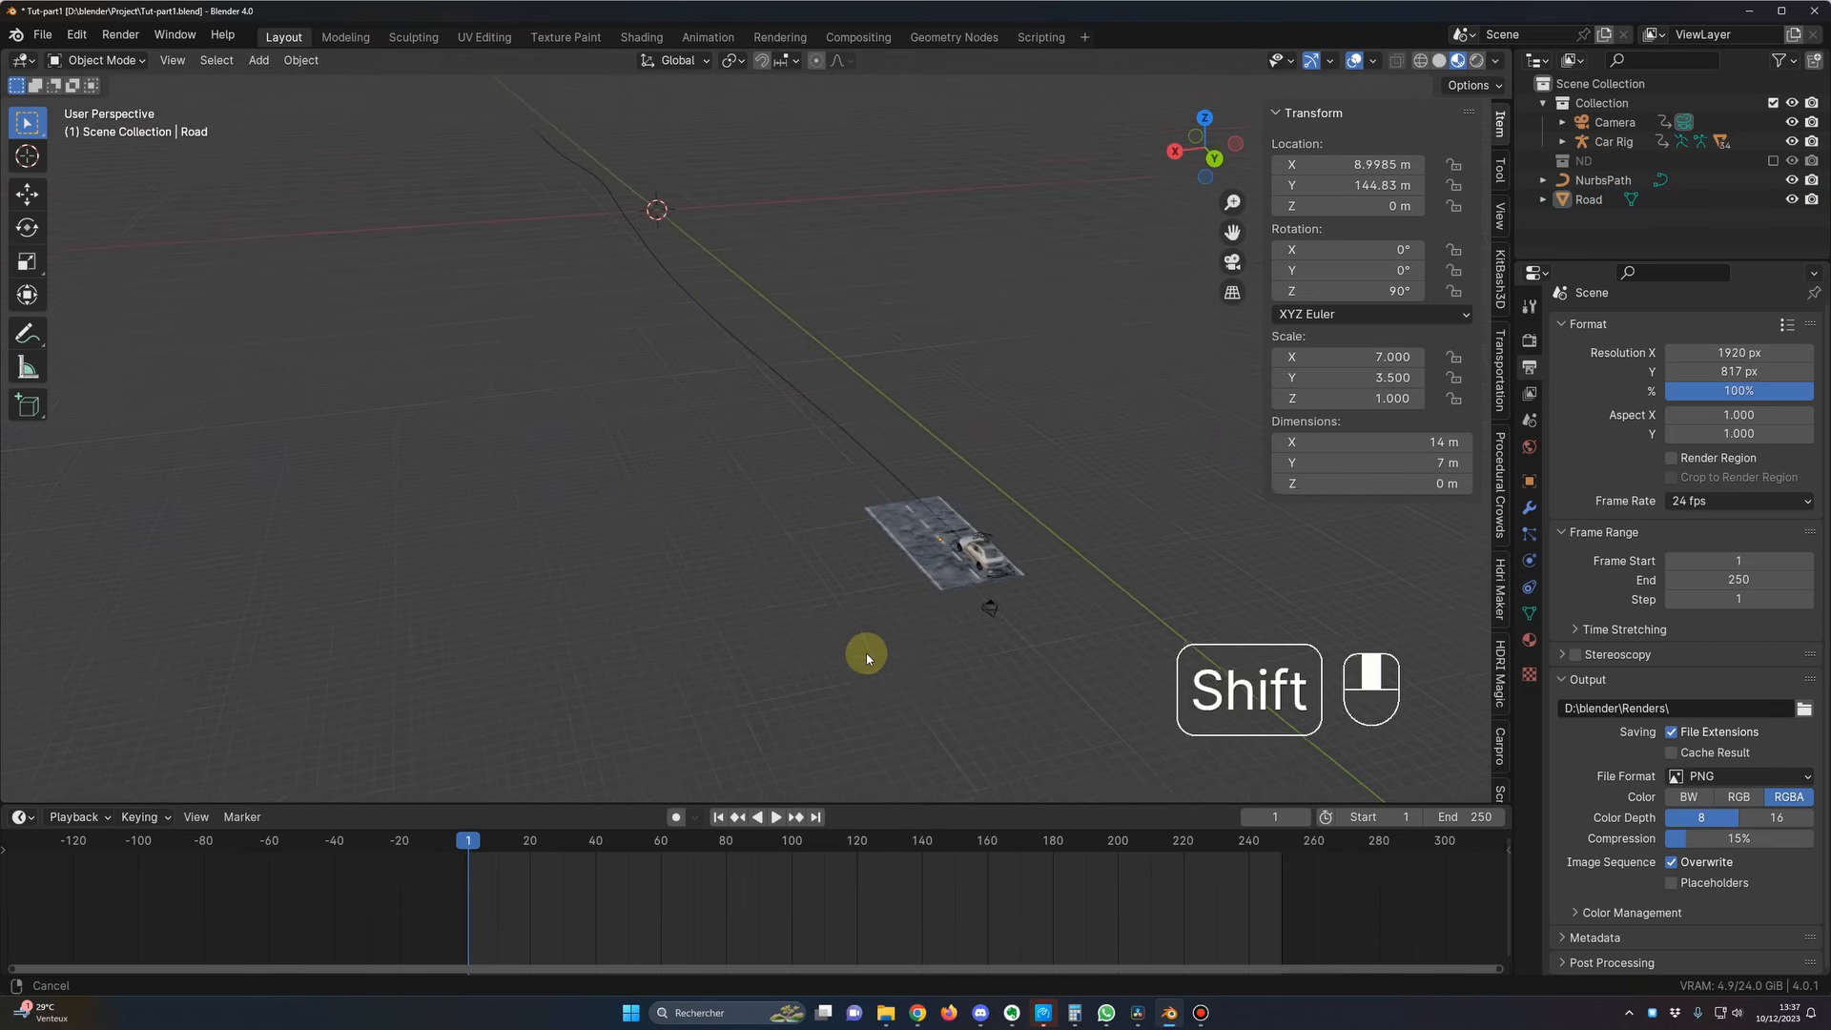
middle_drag(739, 557, 884, 503)
key(n)
Step: Select the Road plane and add an Array modifier to it
click(839, 551)
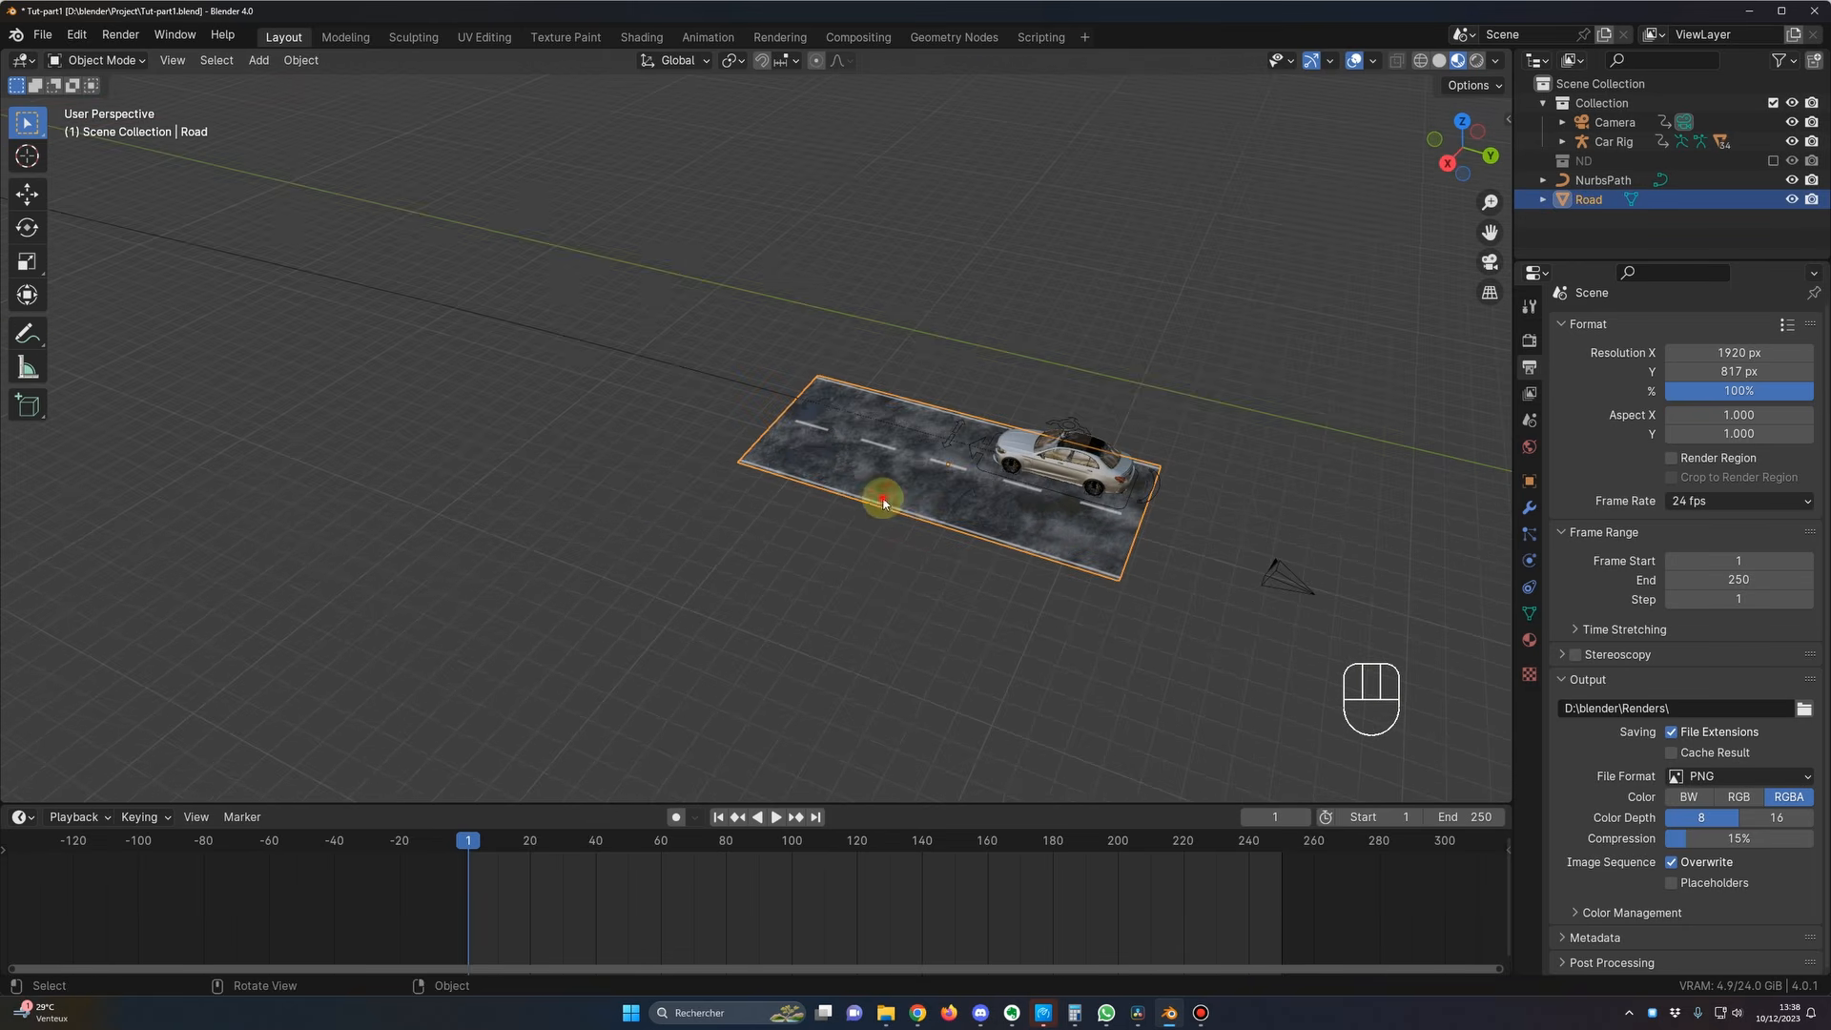
scroll(883, 604, down, 1)
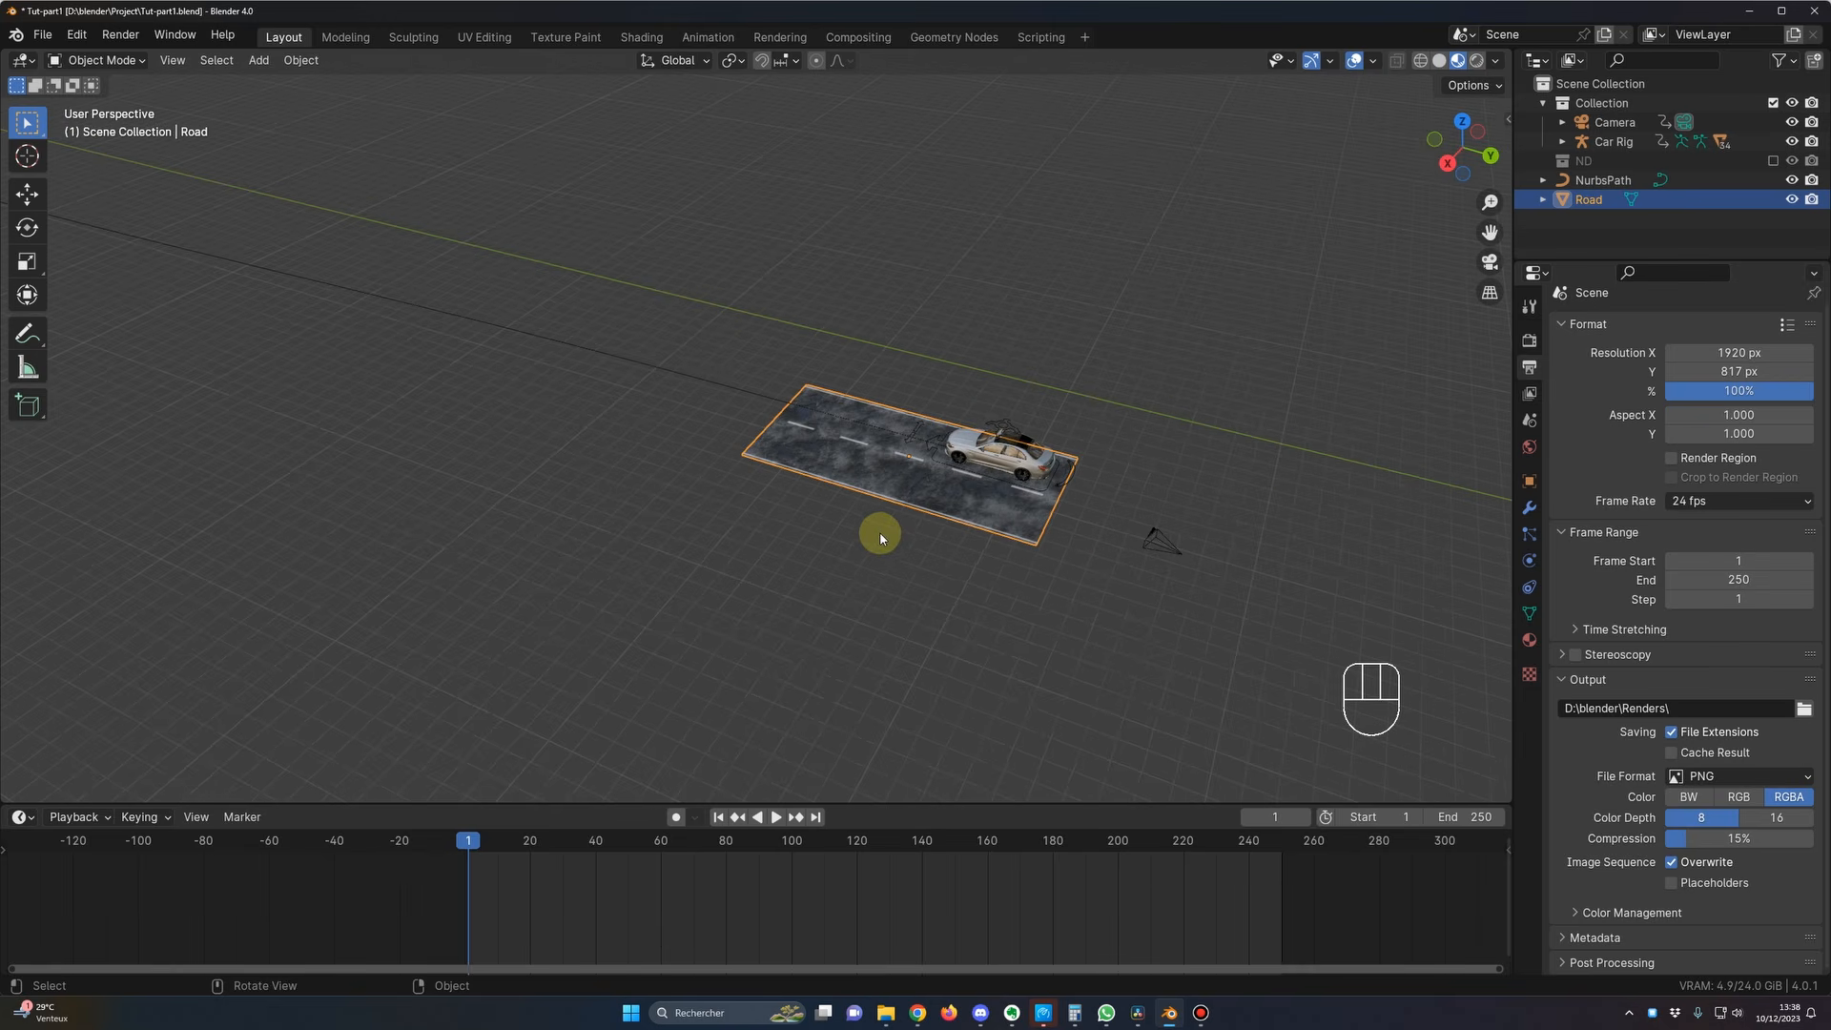
scroll(883, 554, up, 1)
scroll(887, 544, down, 2)
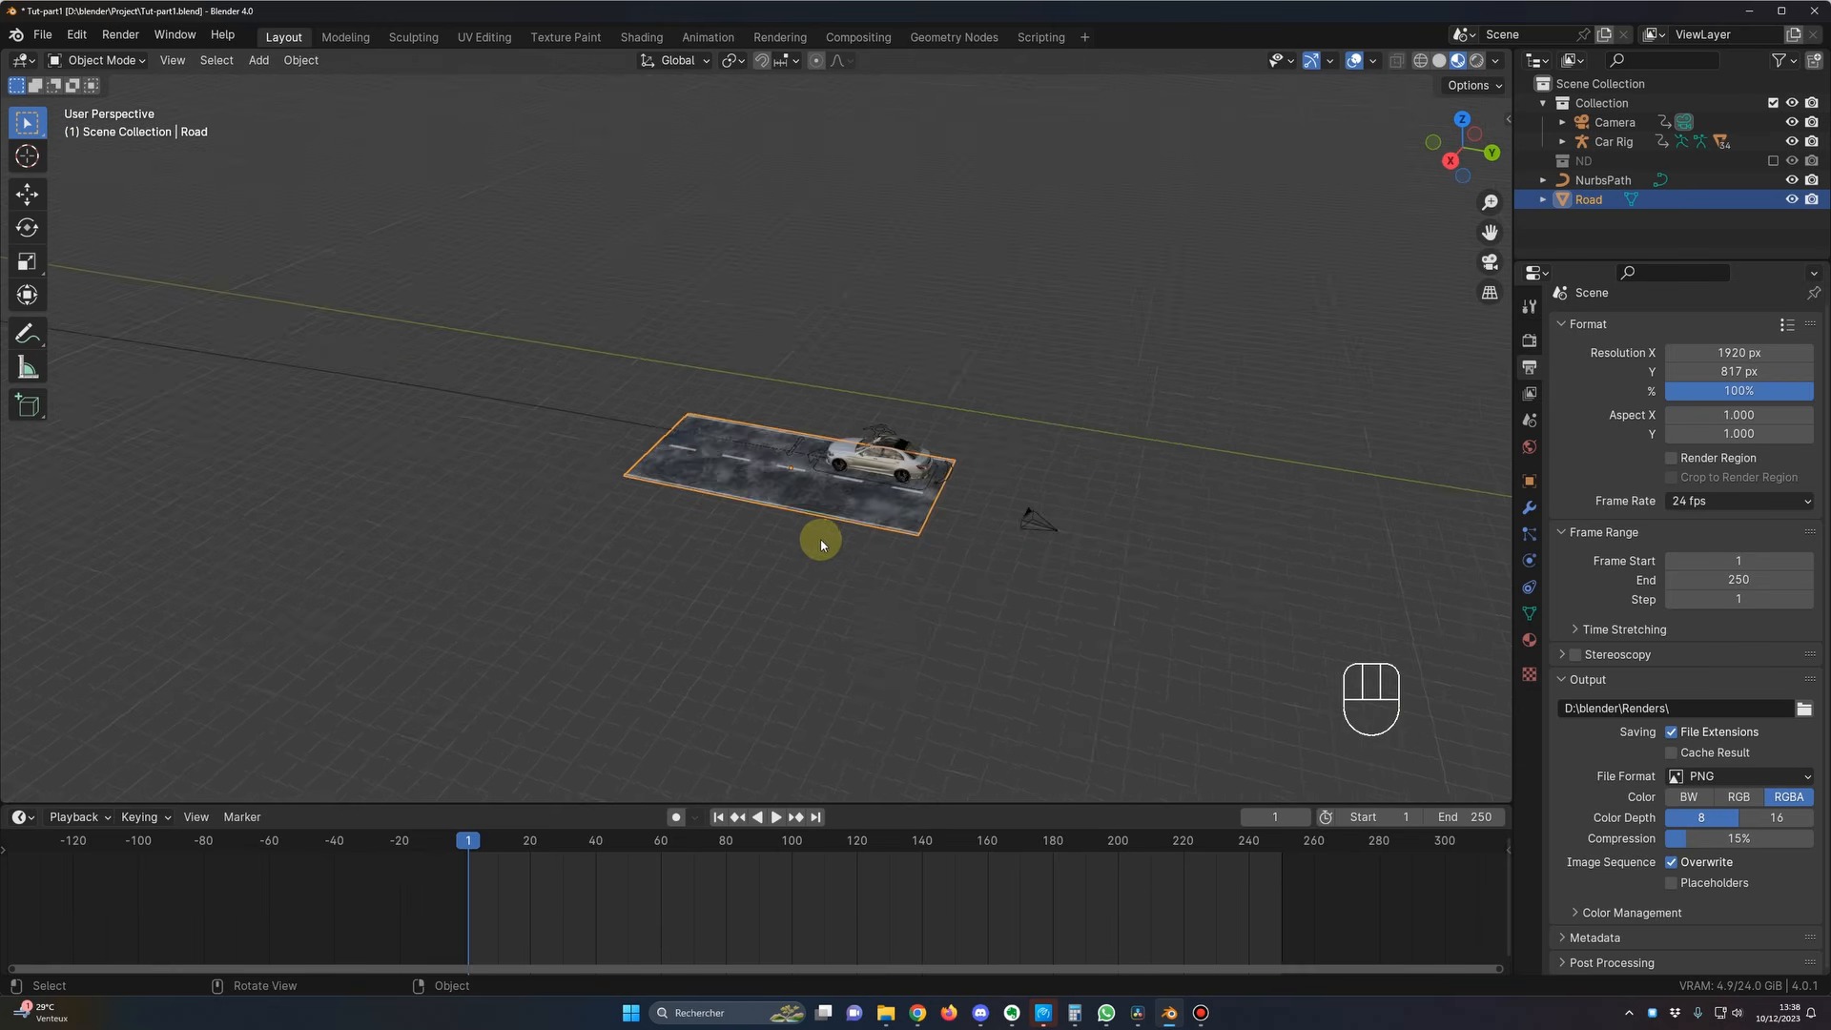
mouse_move(846, 572)
middle_down()
mouse_move(843, 602)
mouse_move(841, 571)
middle_up()
click(867, 572)
click(815, 503)
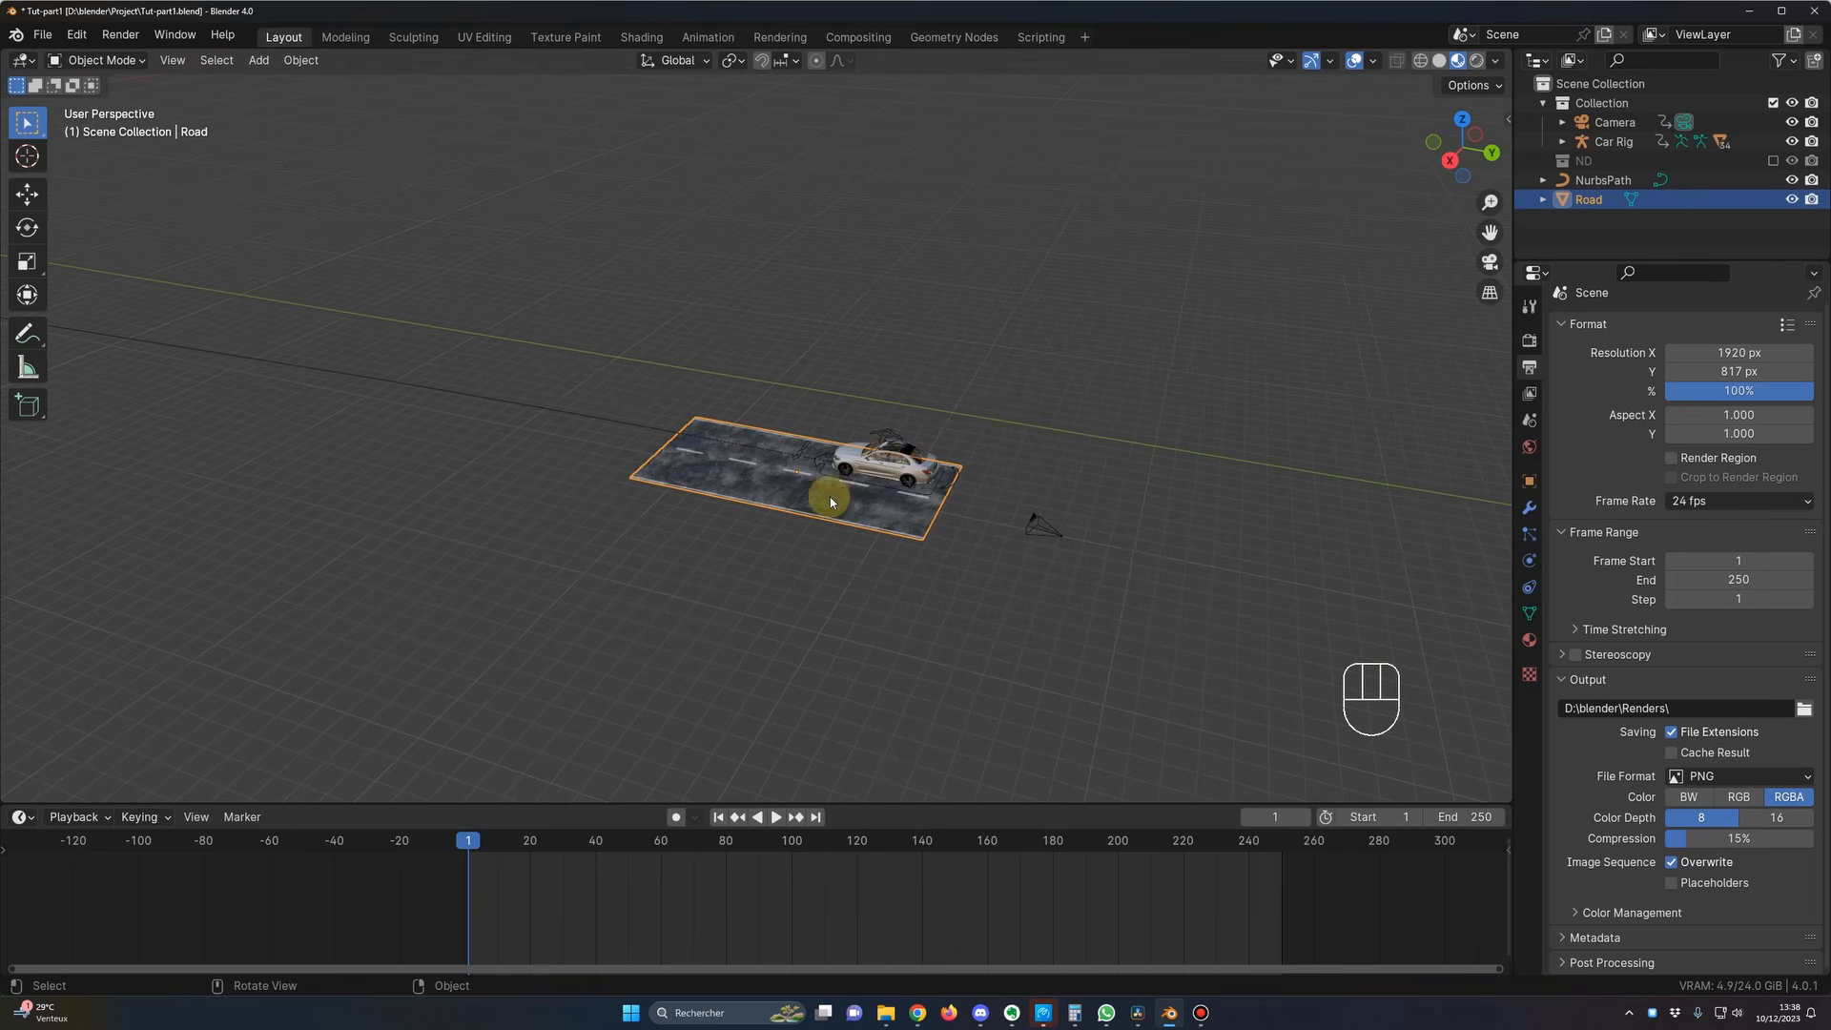
click(1531, 511)
click(1668, 338)
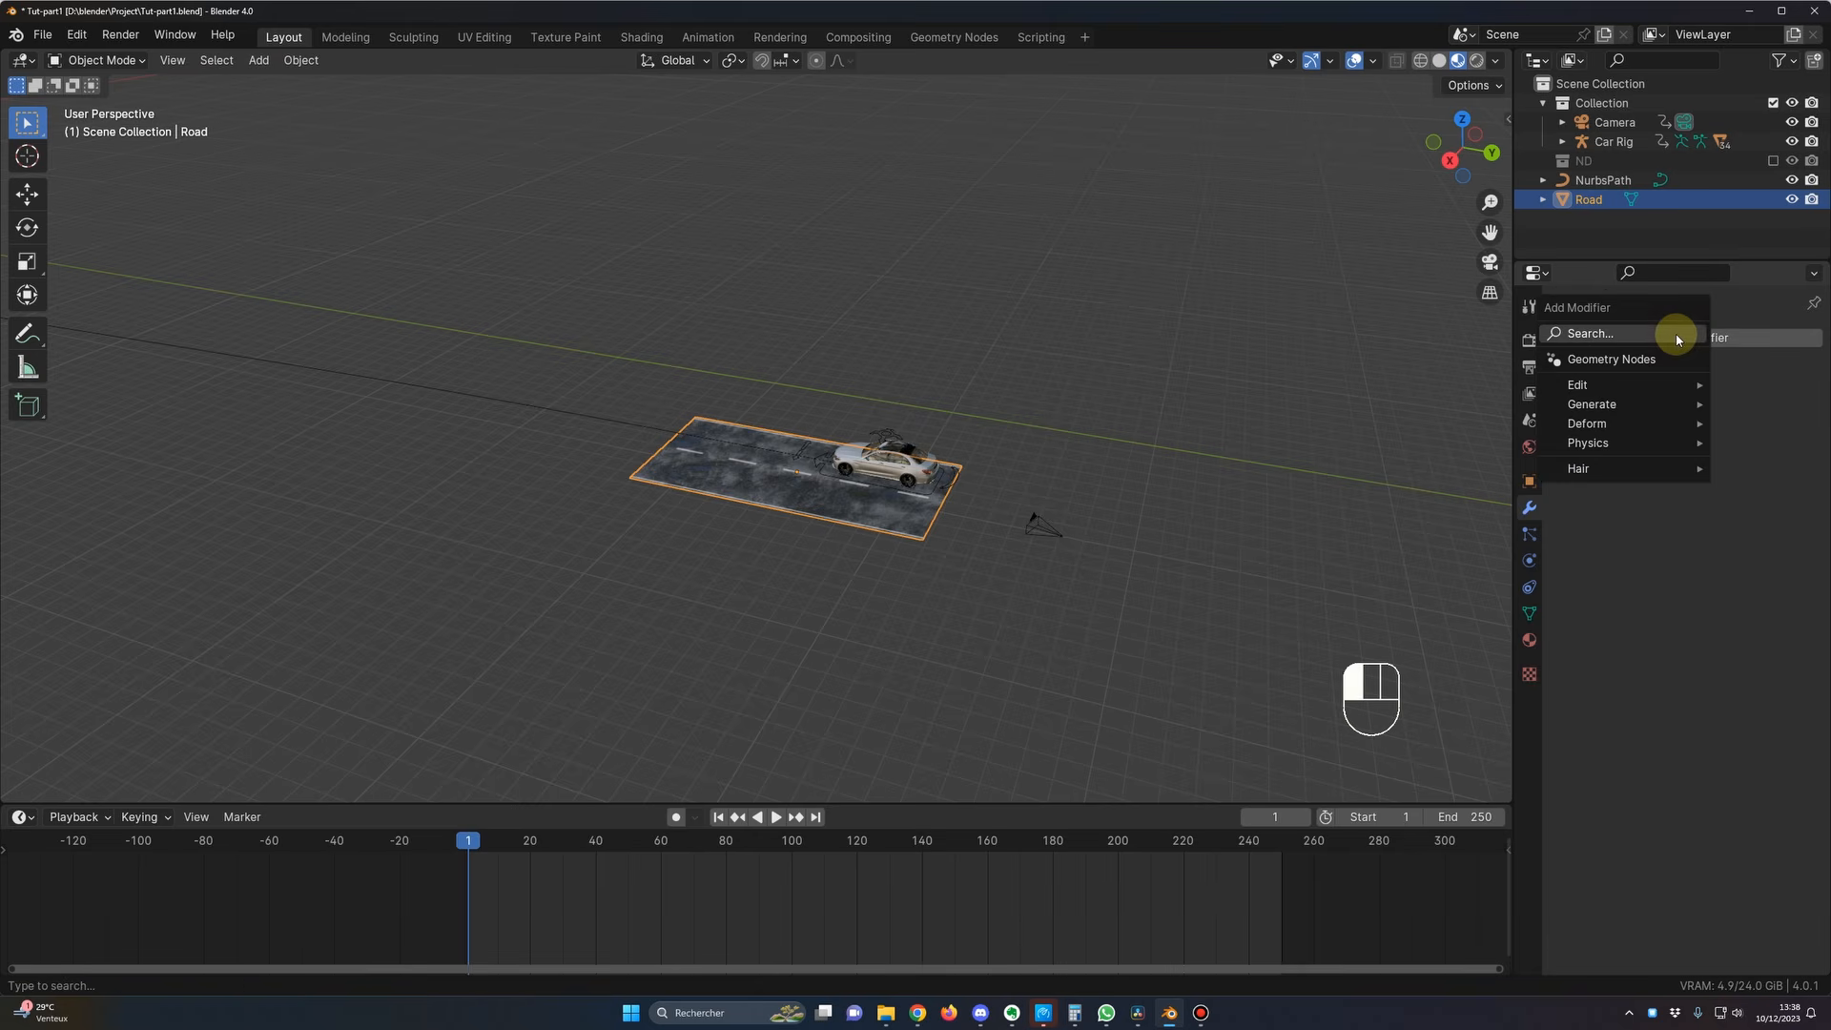
click(1625, 333)
text(arr)
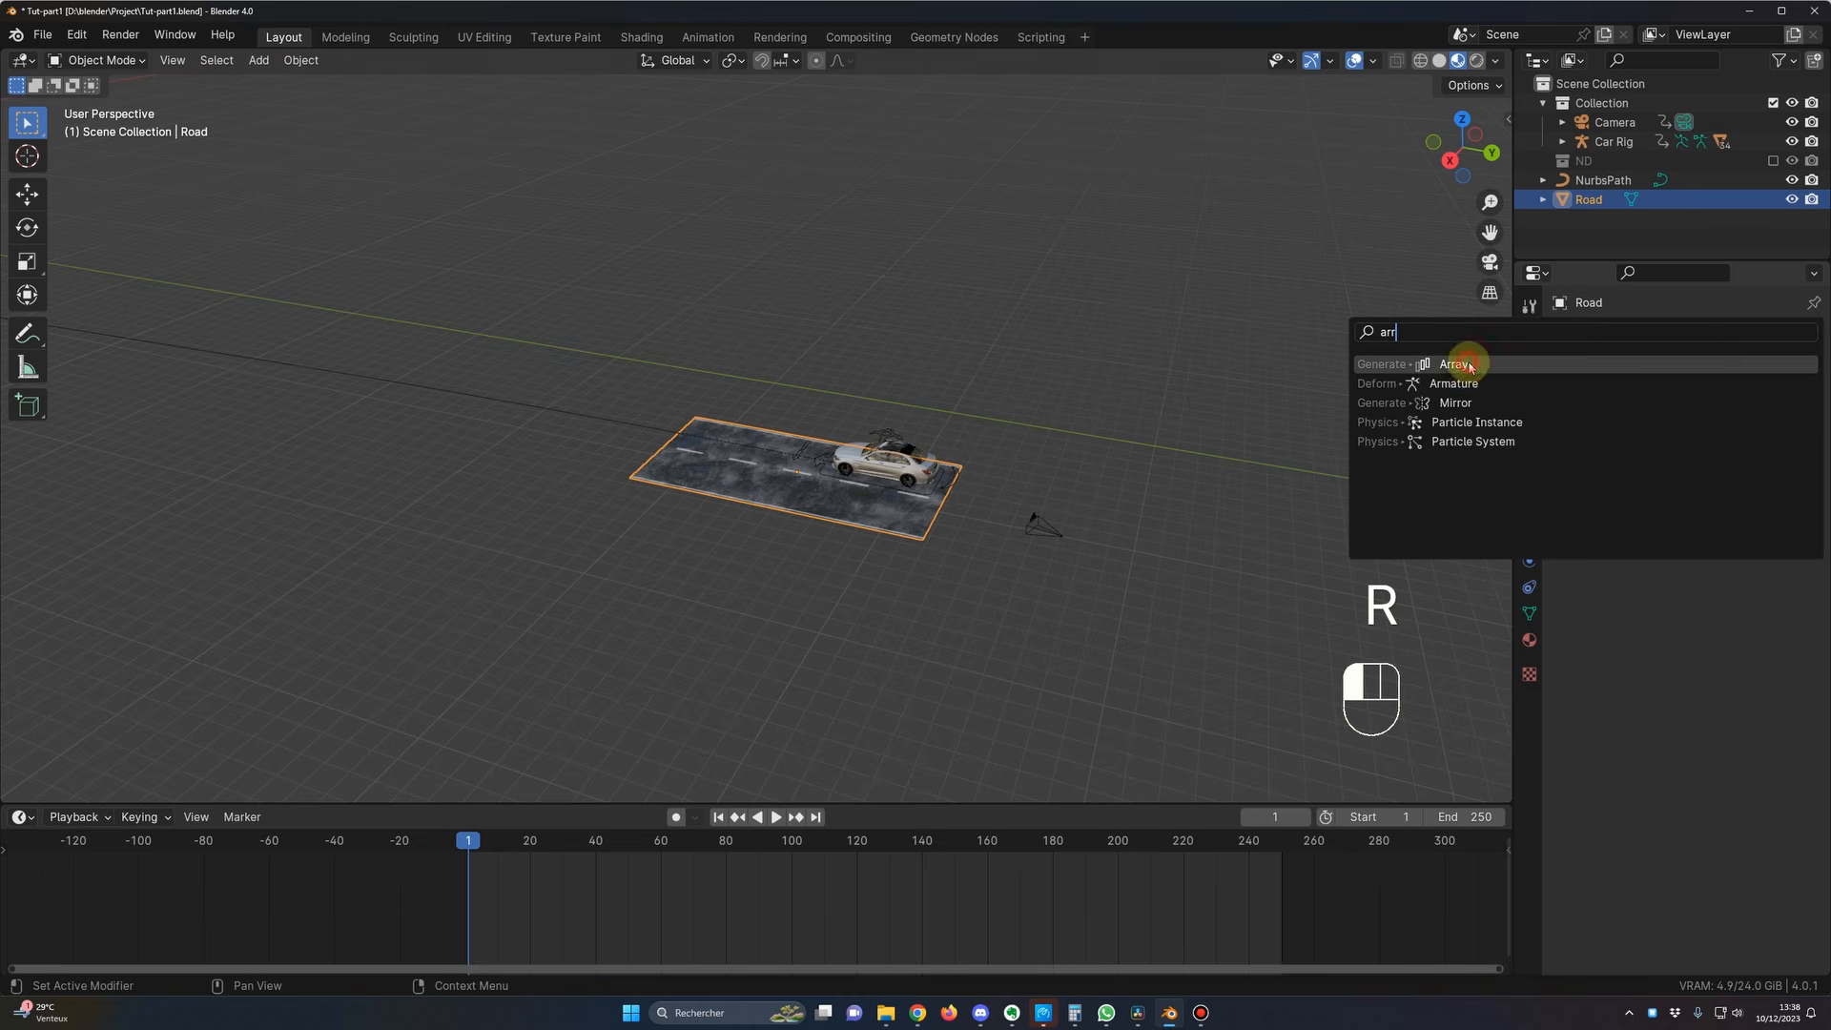
click(1466, 362)
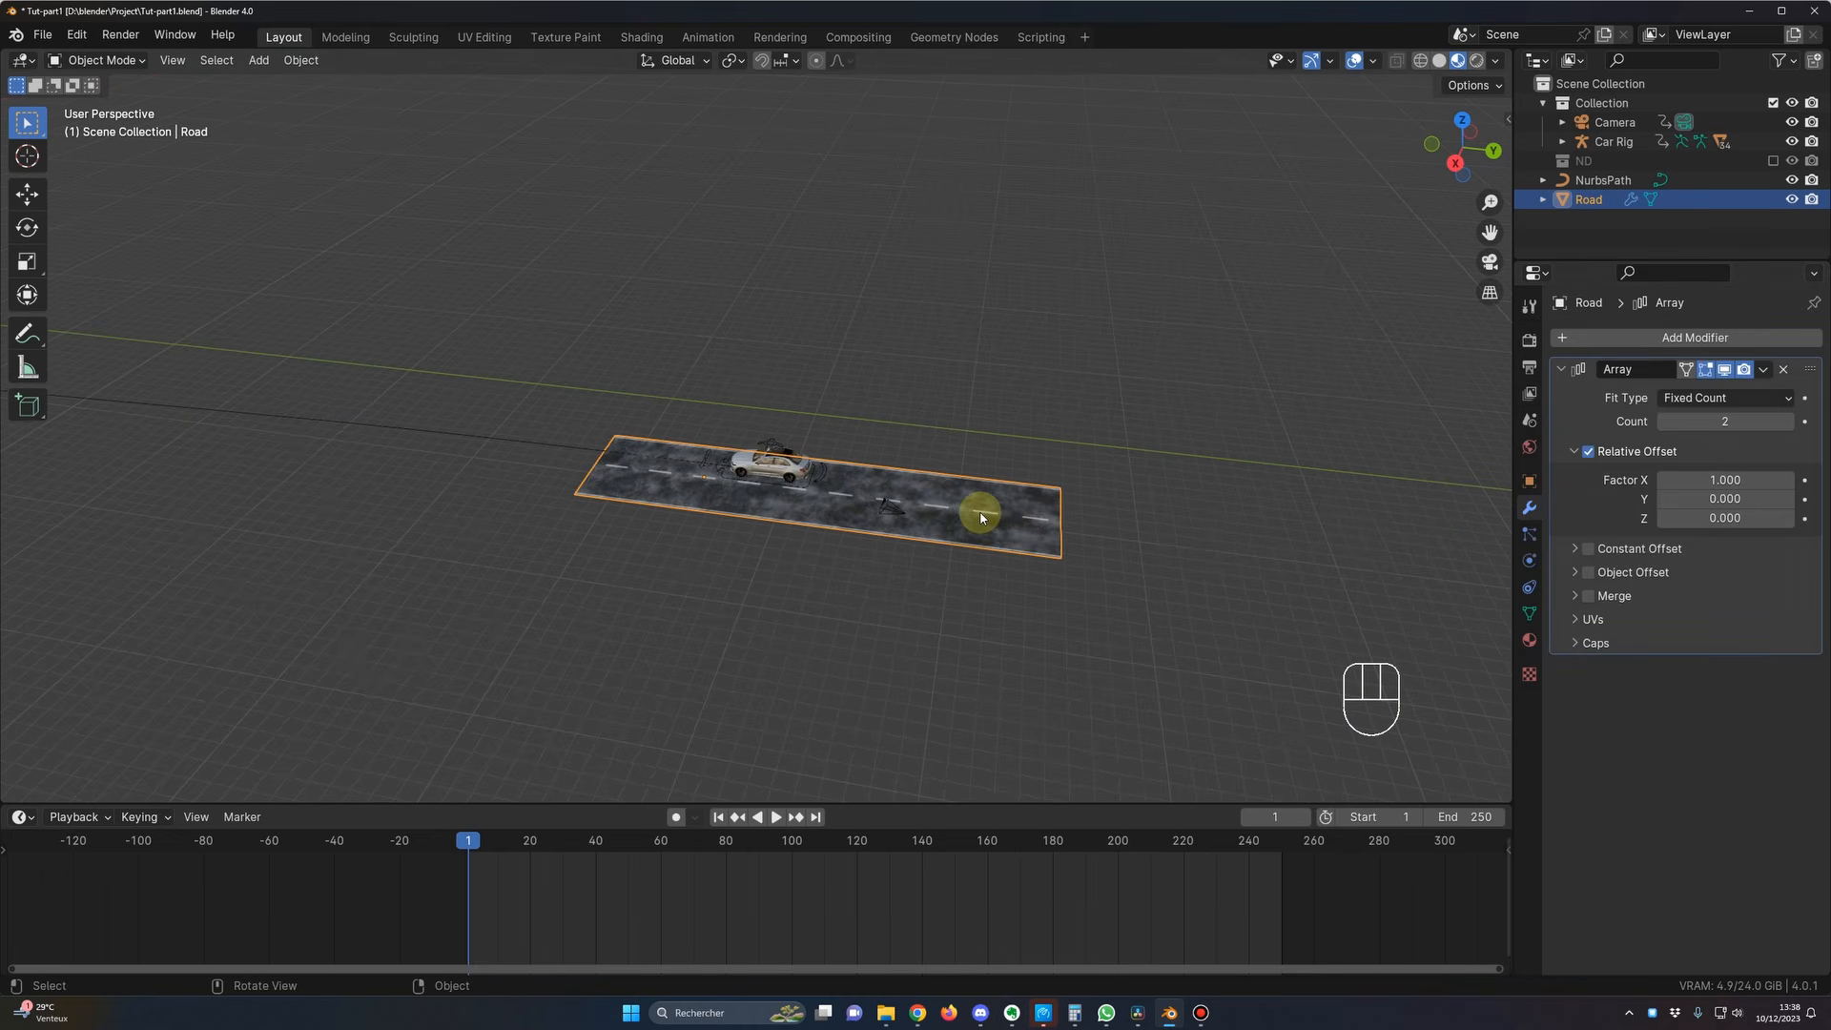
Step: Set the Road Array modifier's Relative Offset Factor X to -1 so the copies extend along the car's path
scroll(941, 574, down, 3)
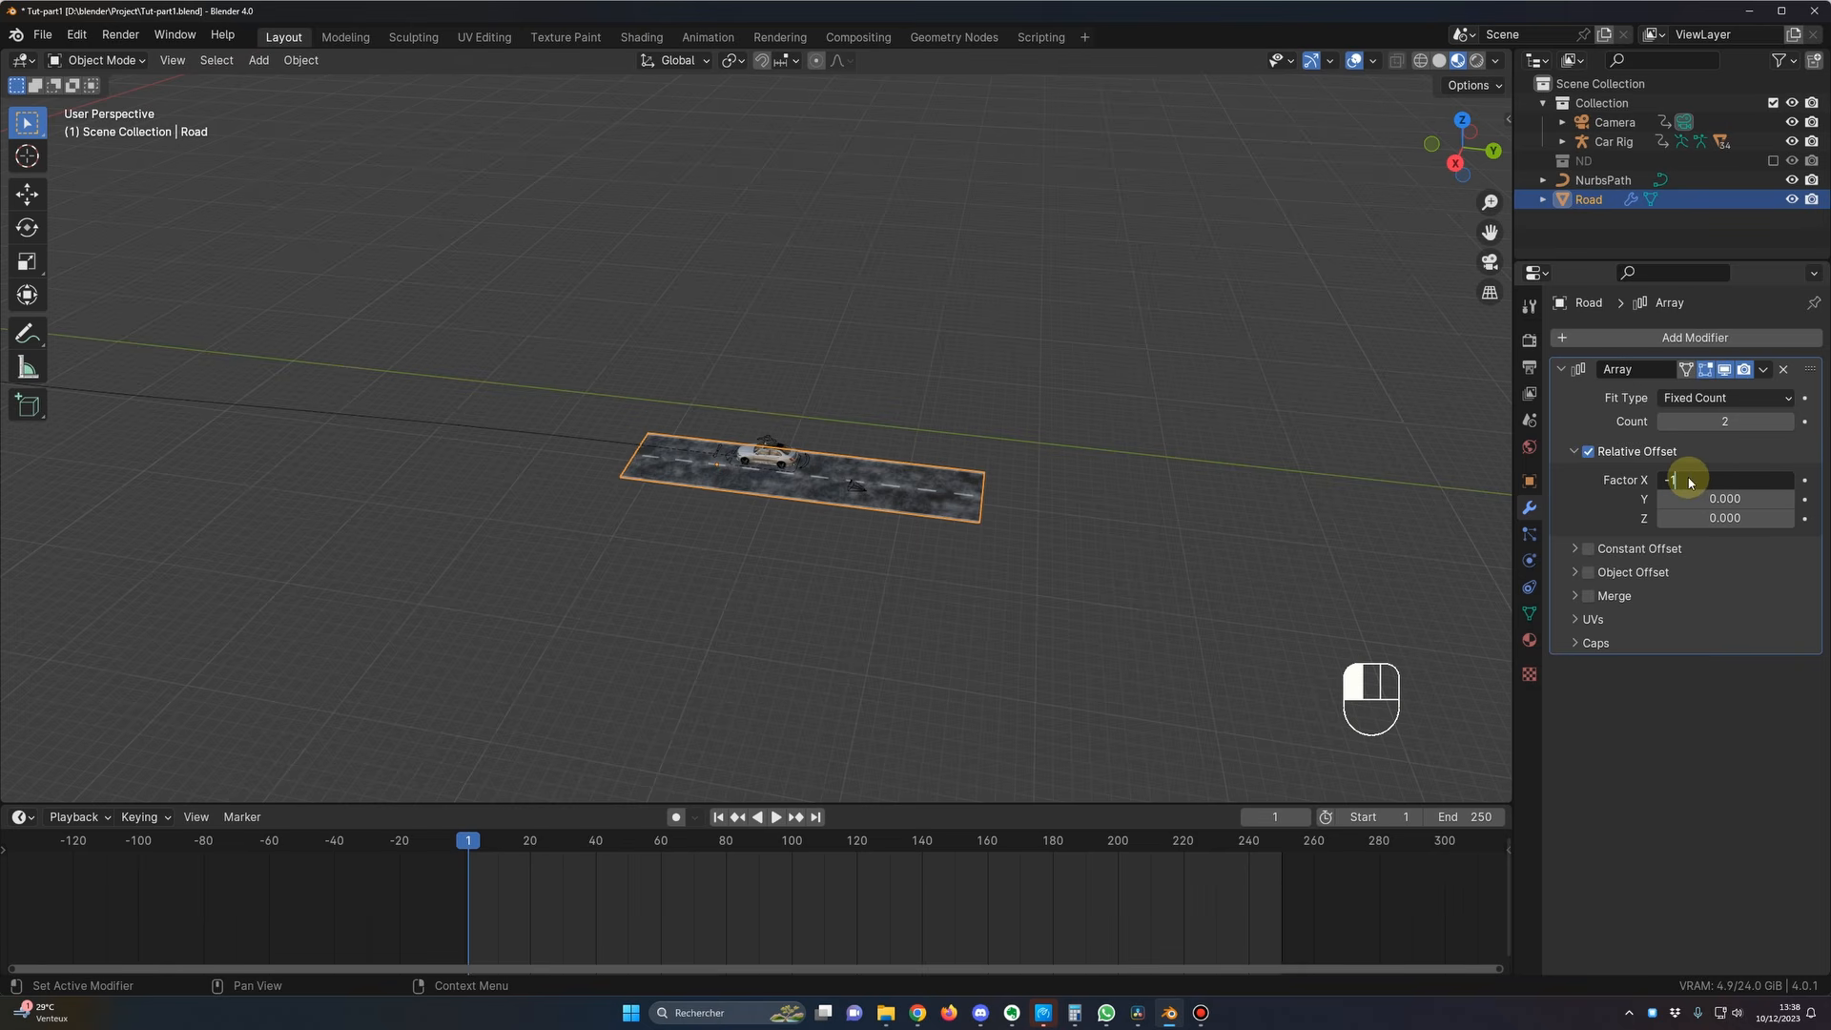
key(Return)
mouse_move(873, 567)
middle_down()
mouse_move(737, 533)
mouse_move(874, 545)
middle_up()
scroll(658, 558, down, 2)
shift+middle_drag(649, 553, 850, 621)
scroll(839, 610, down, 3)
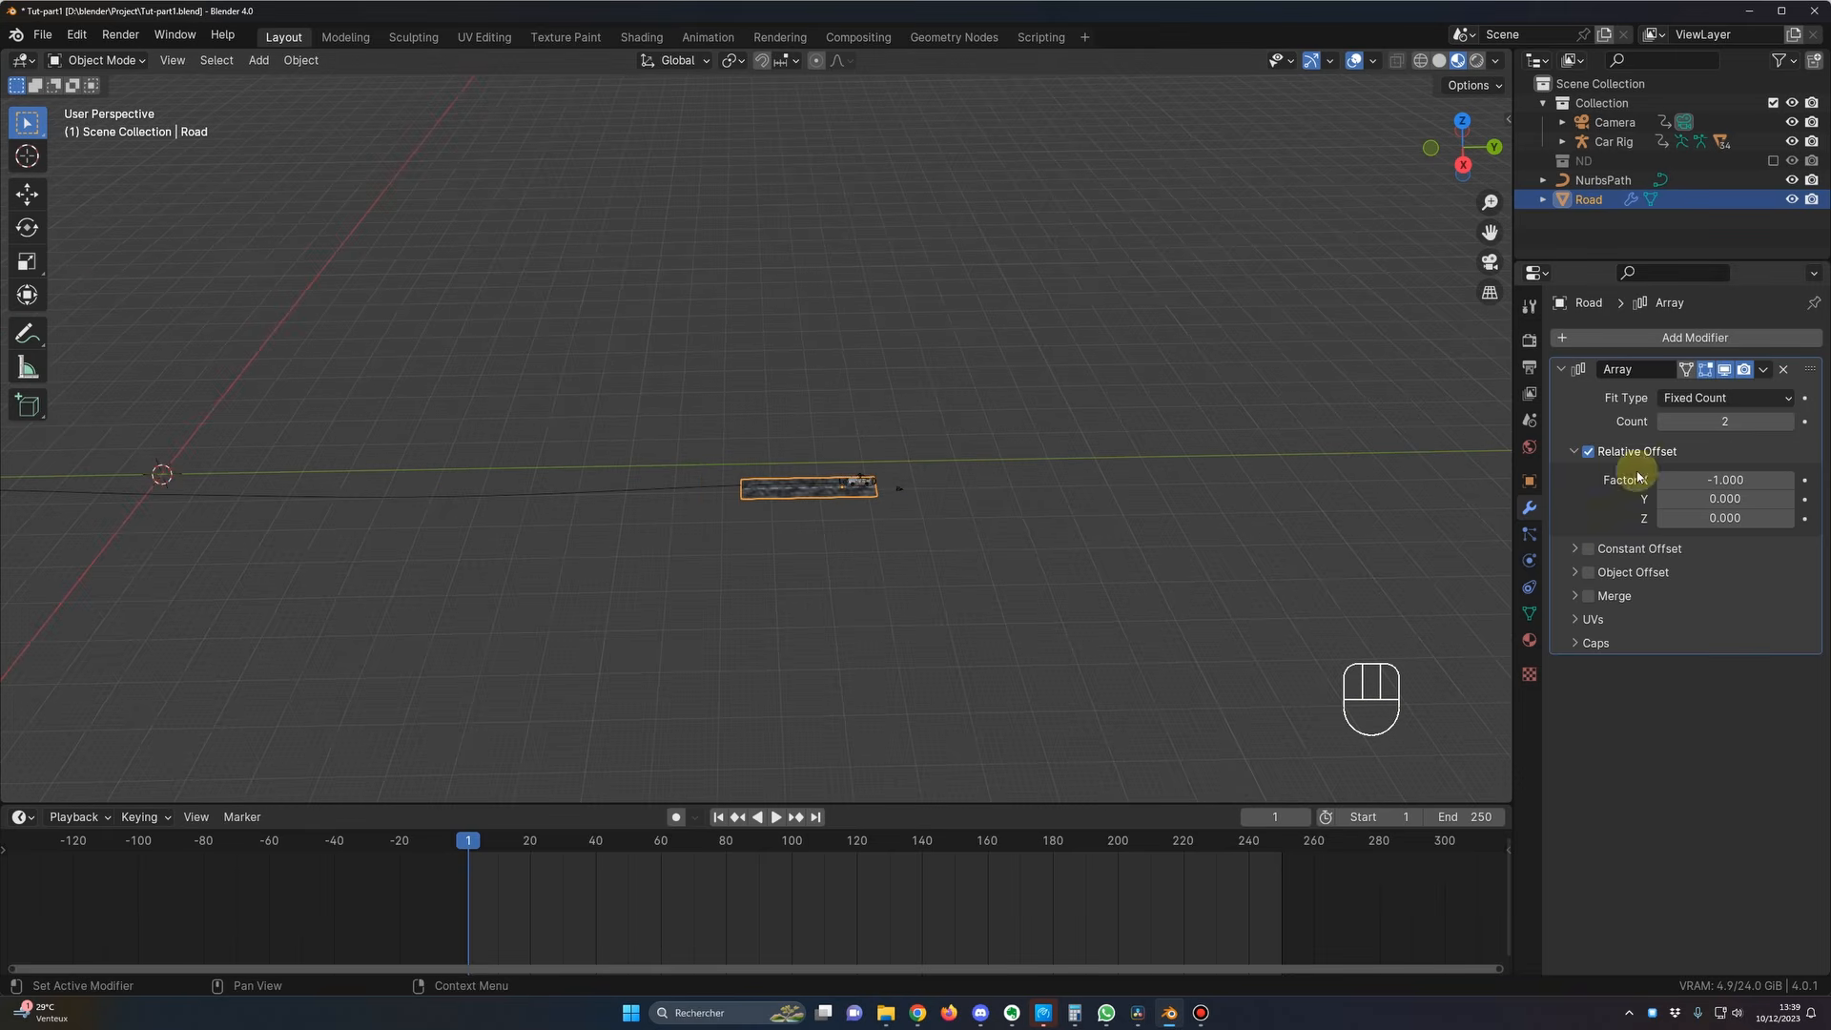
Step: Set the Road Array modifier's Count to 40 and check the lengthened road around the car
key(Return)
scroll(690, 553, down, 3)
shift+middle_drag(449, 512, 1207, 596)
scroll(926, 598, up, 2)
middle_drag(936, 593, 568, 472)
scroll(627, 531, up, 3)
shift+middle_drag(704, 539, 884, 604)
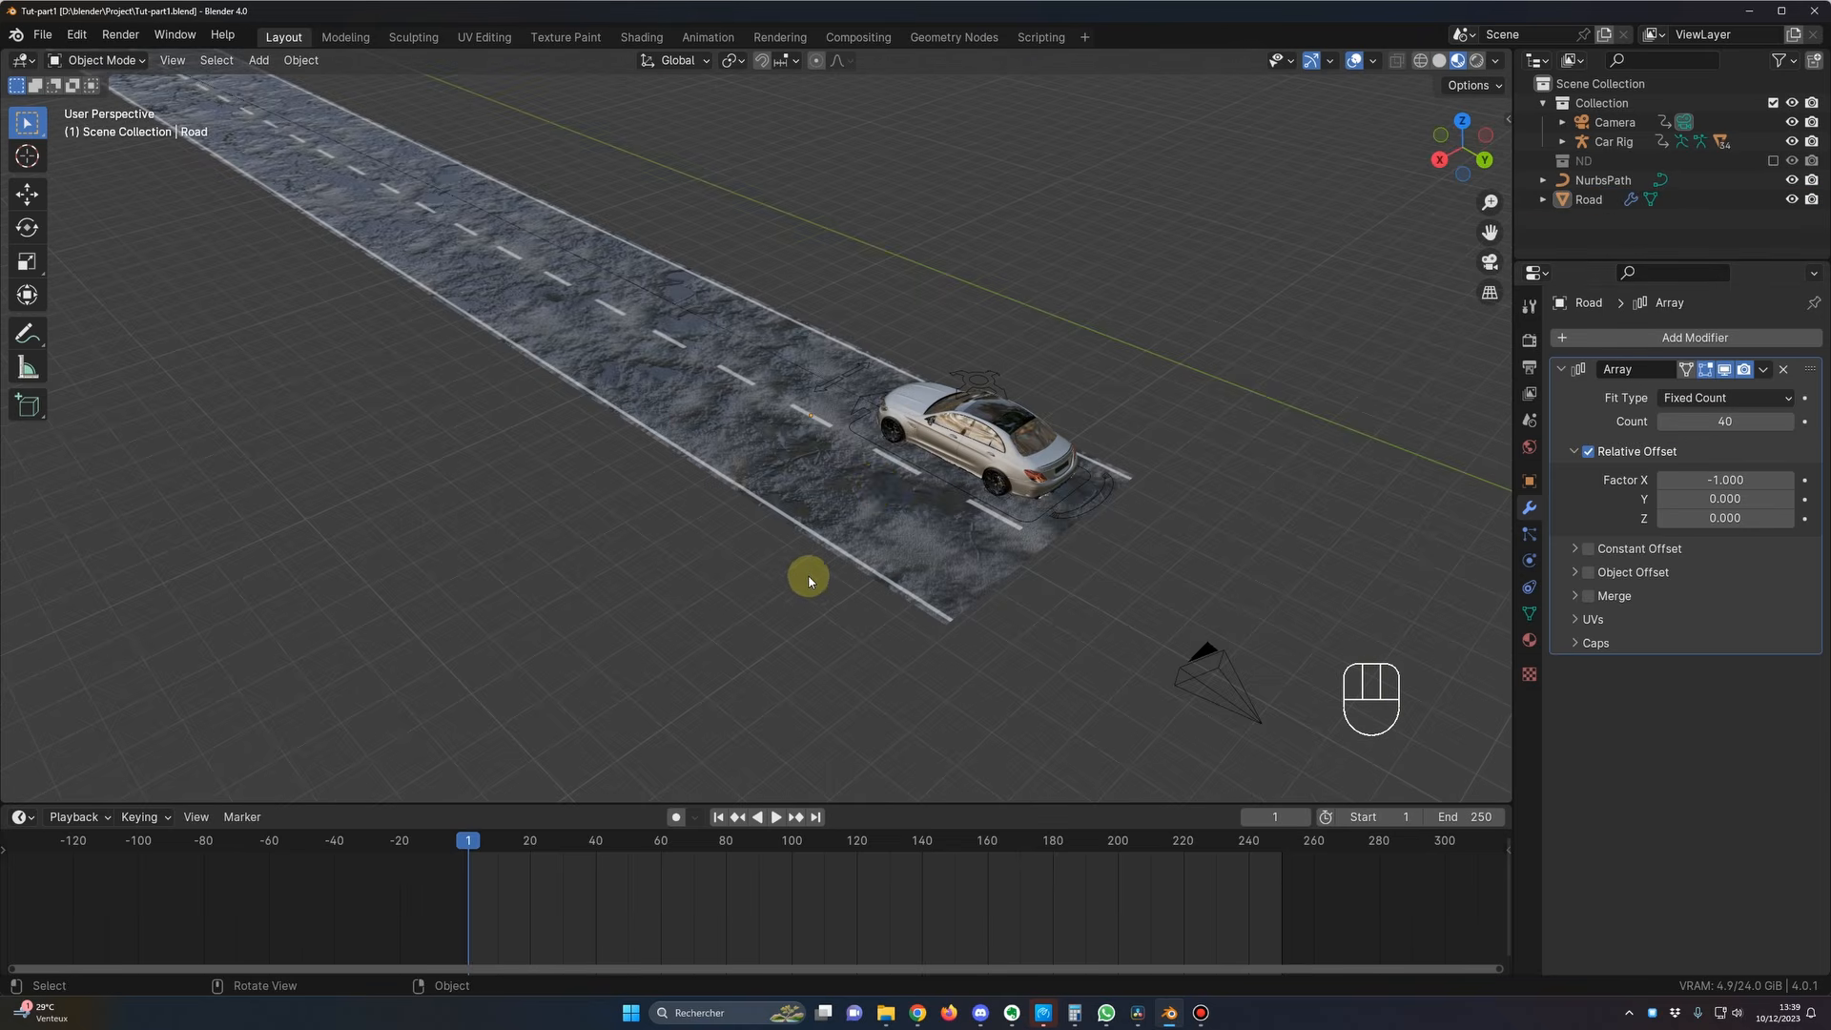
scroll(796, 573, down, 3)
middle_drag(782, 564, 790, 566)
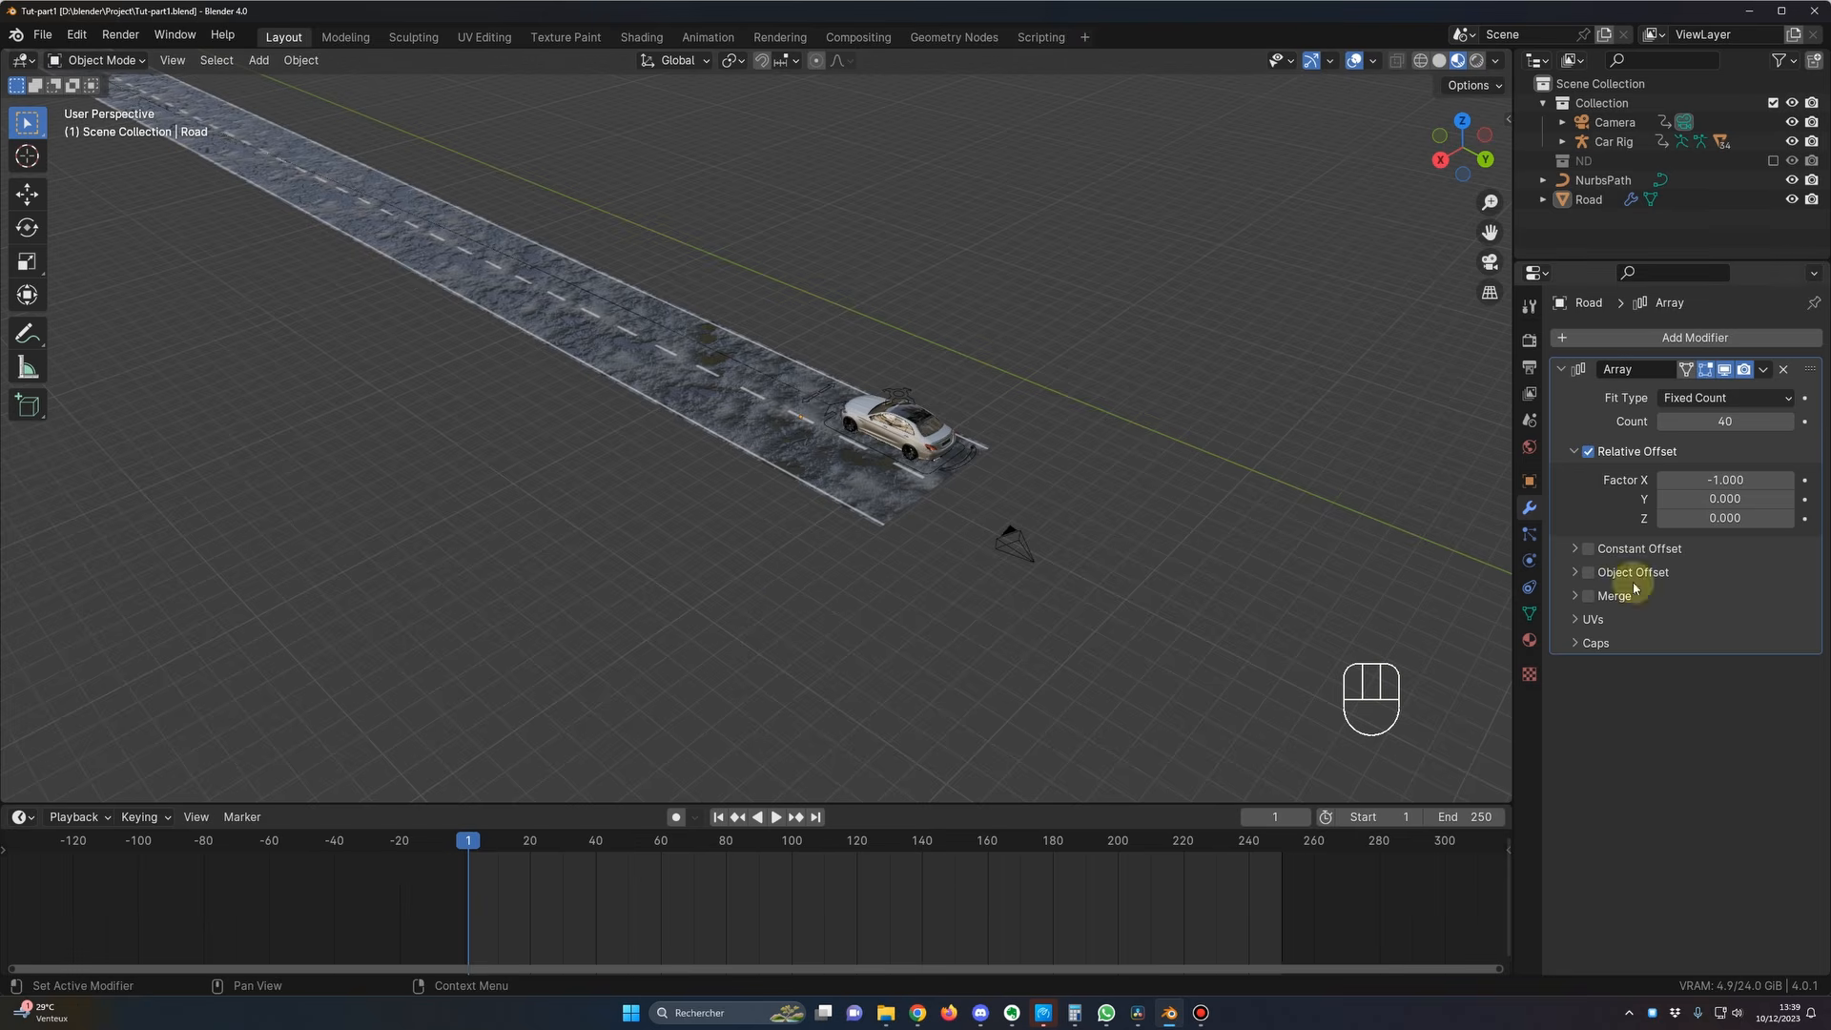
Step: Collapse the first Array modifier's settings and add a second Array modifier to the Road
click(1764, 376)
click(1706, 340)
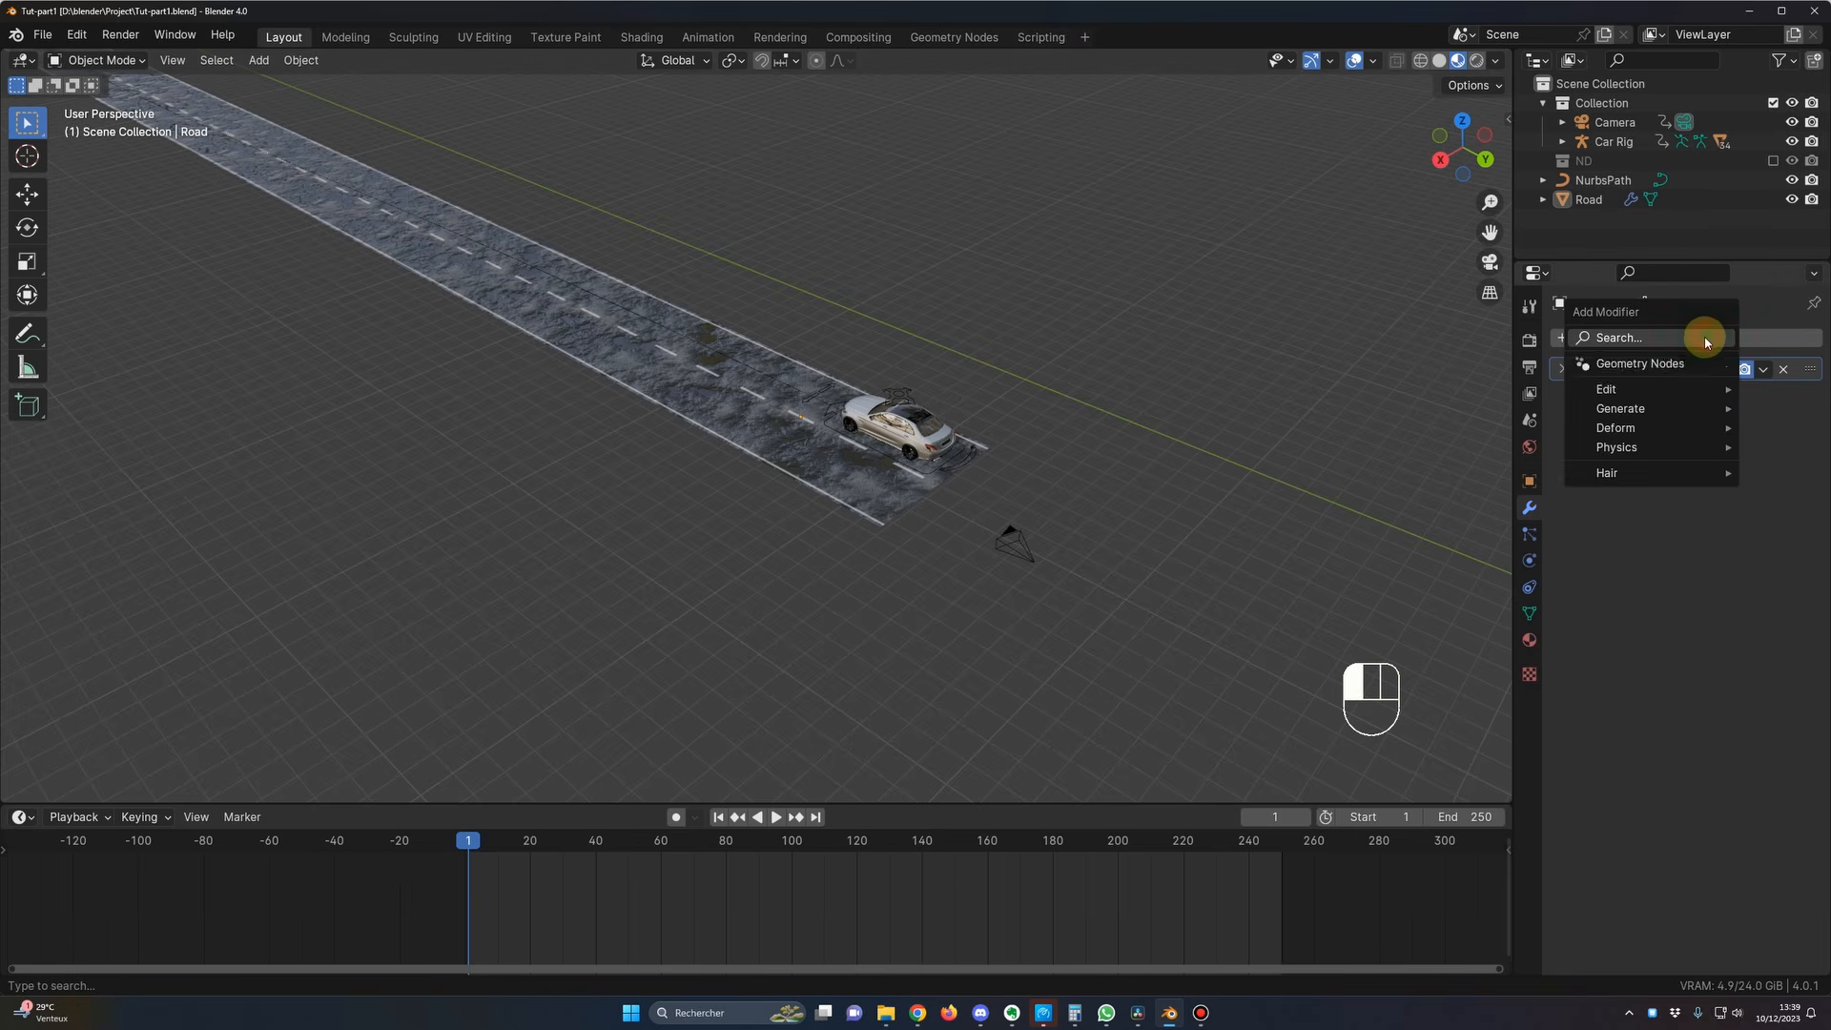
click(1705, 335)
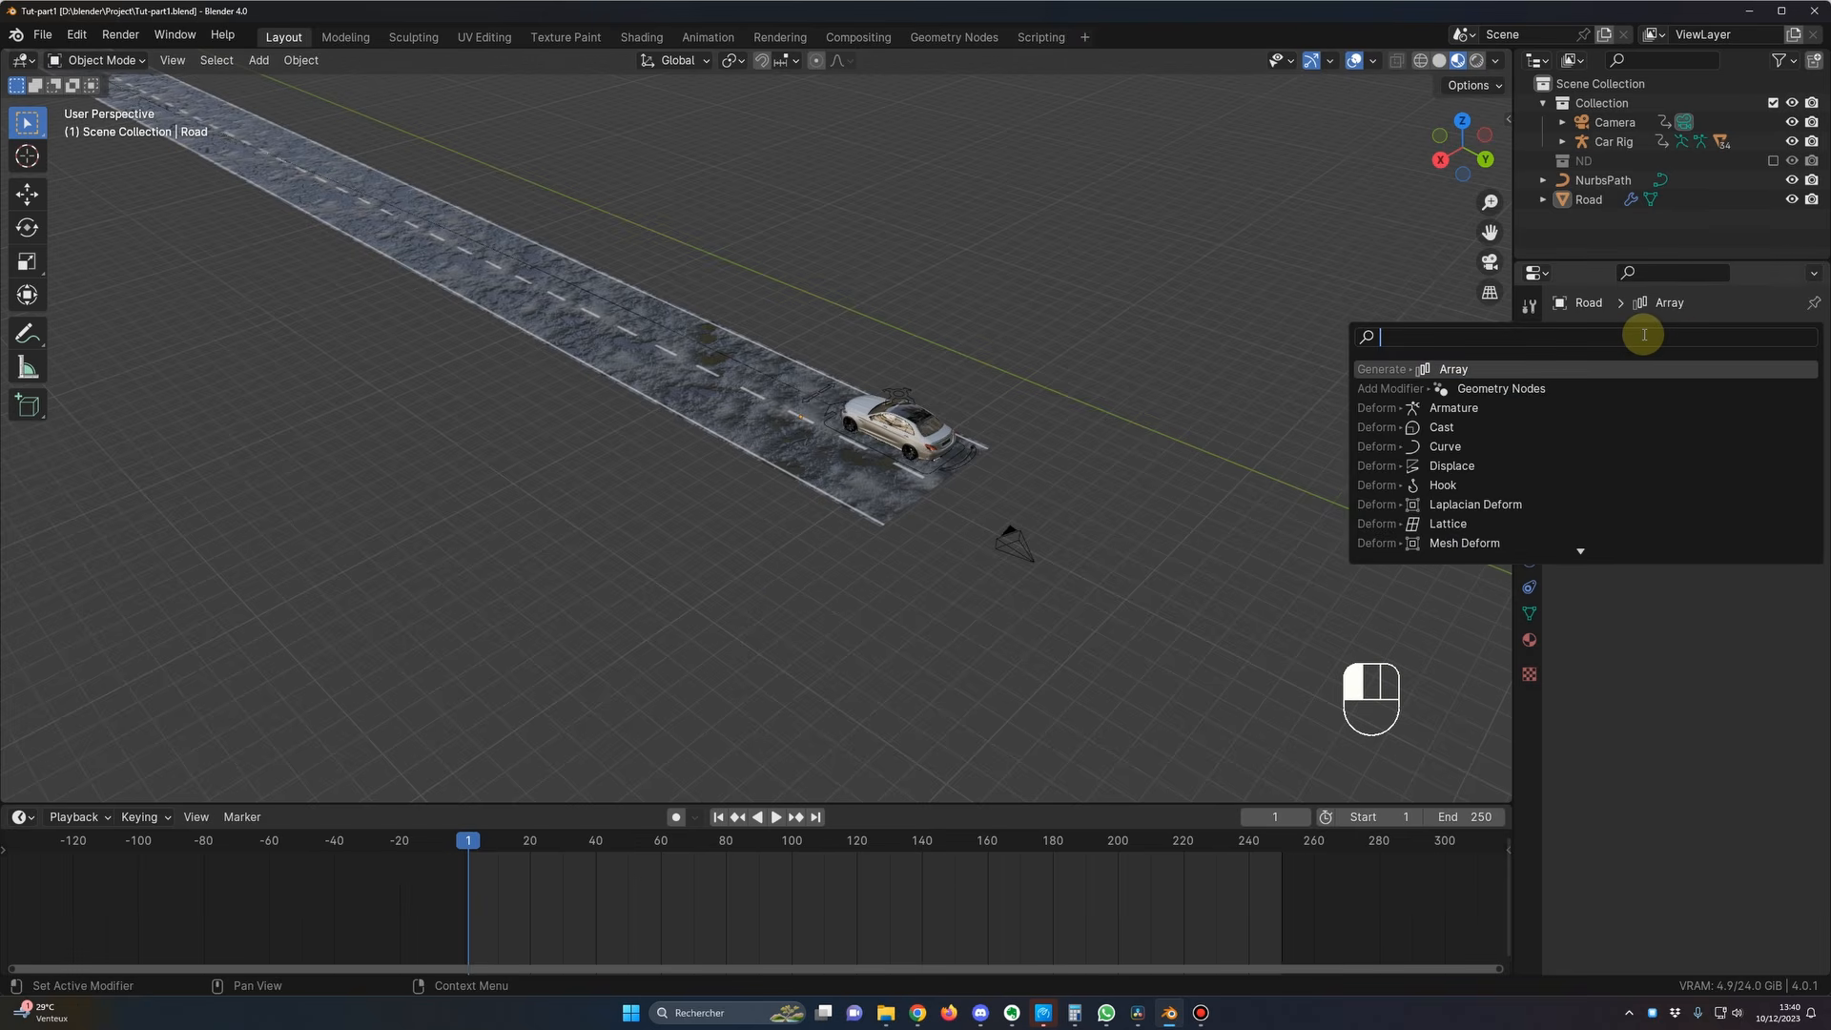
click(1560, 369)
scroll(1053, 522, up, 2)
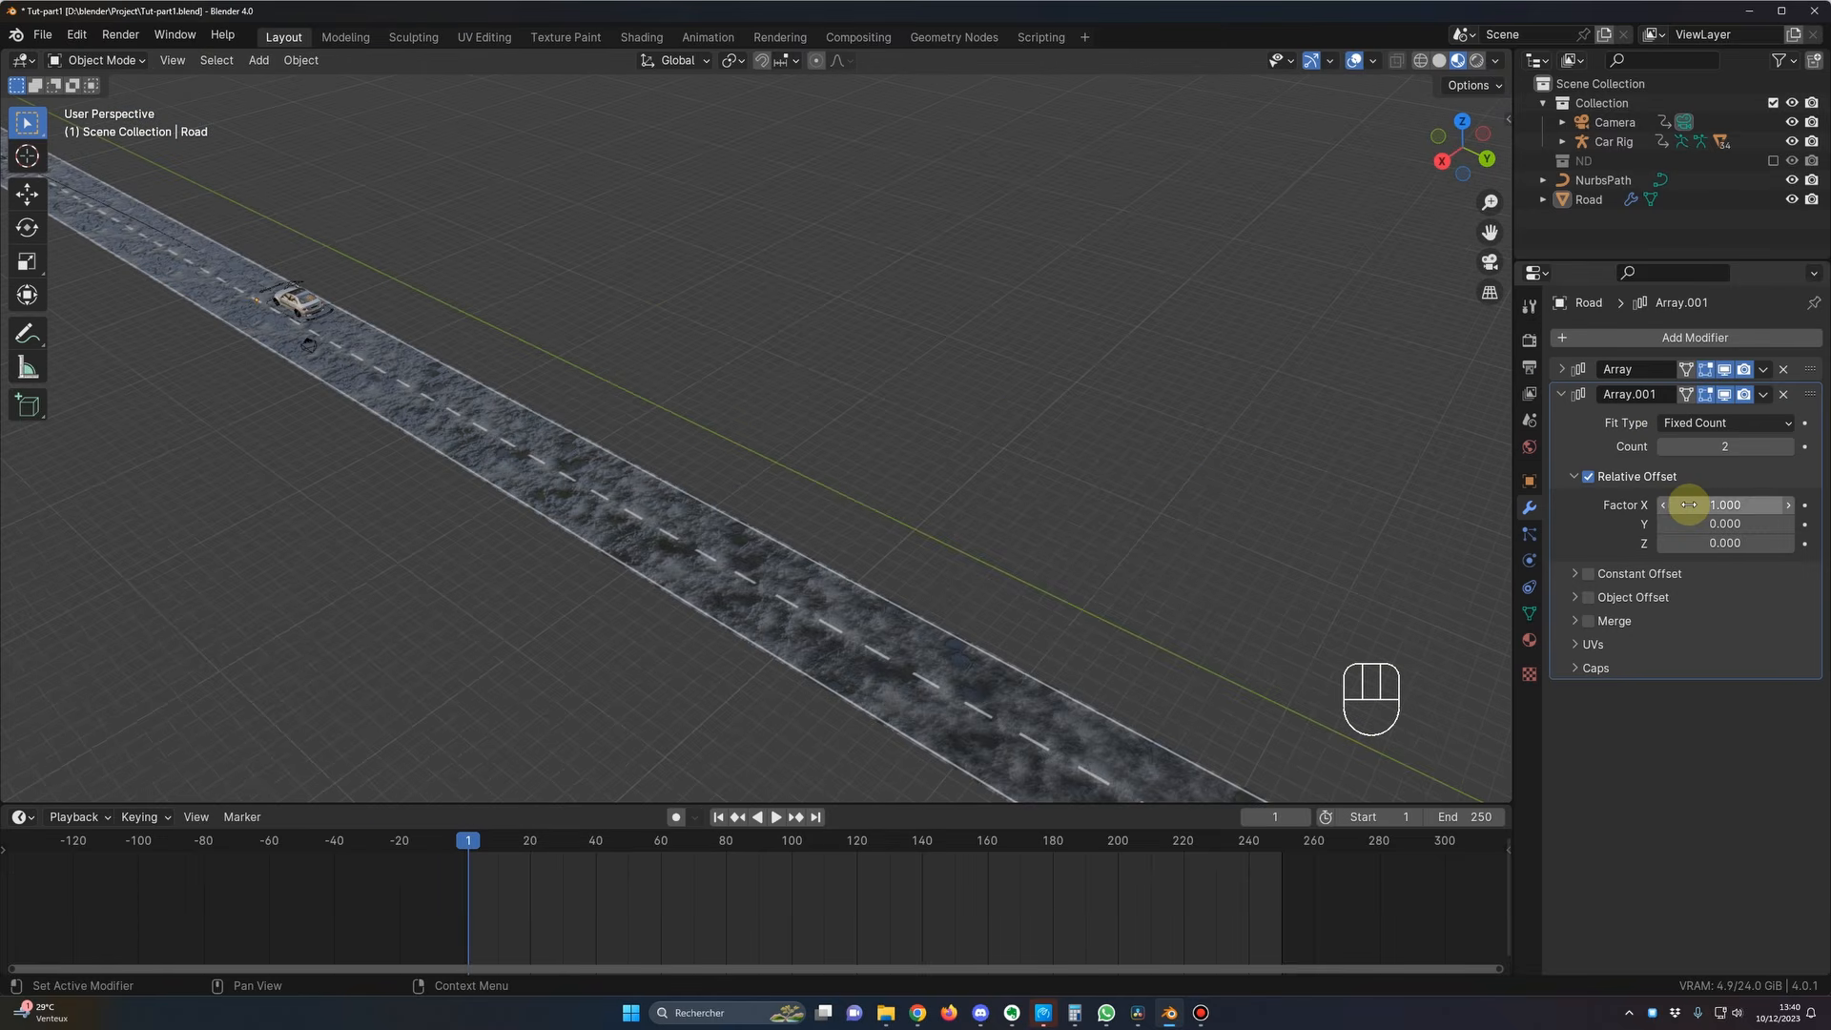
Step: Set the second Array modifier's Relative Offset to X 0 and Y 1 to place the copy side by side
key(Return)
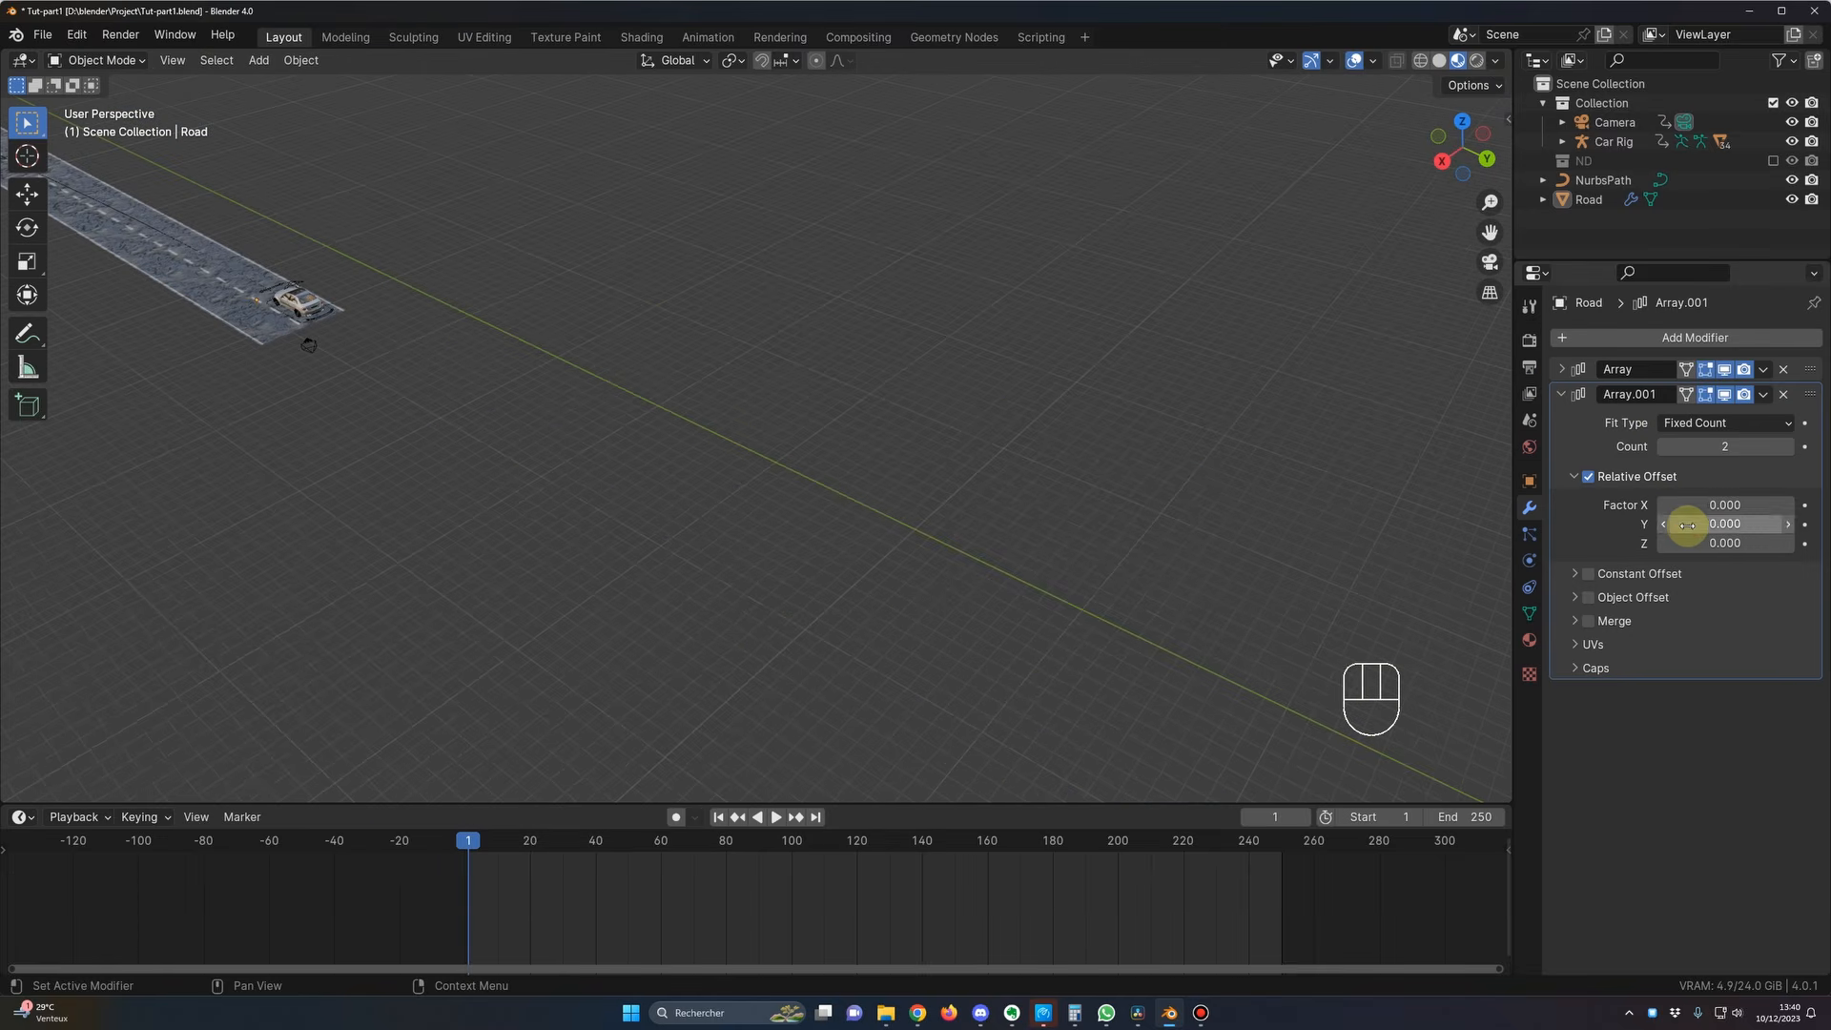
text(1)
key(Return)
scroll(788, 464, up, 3)
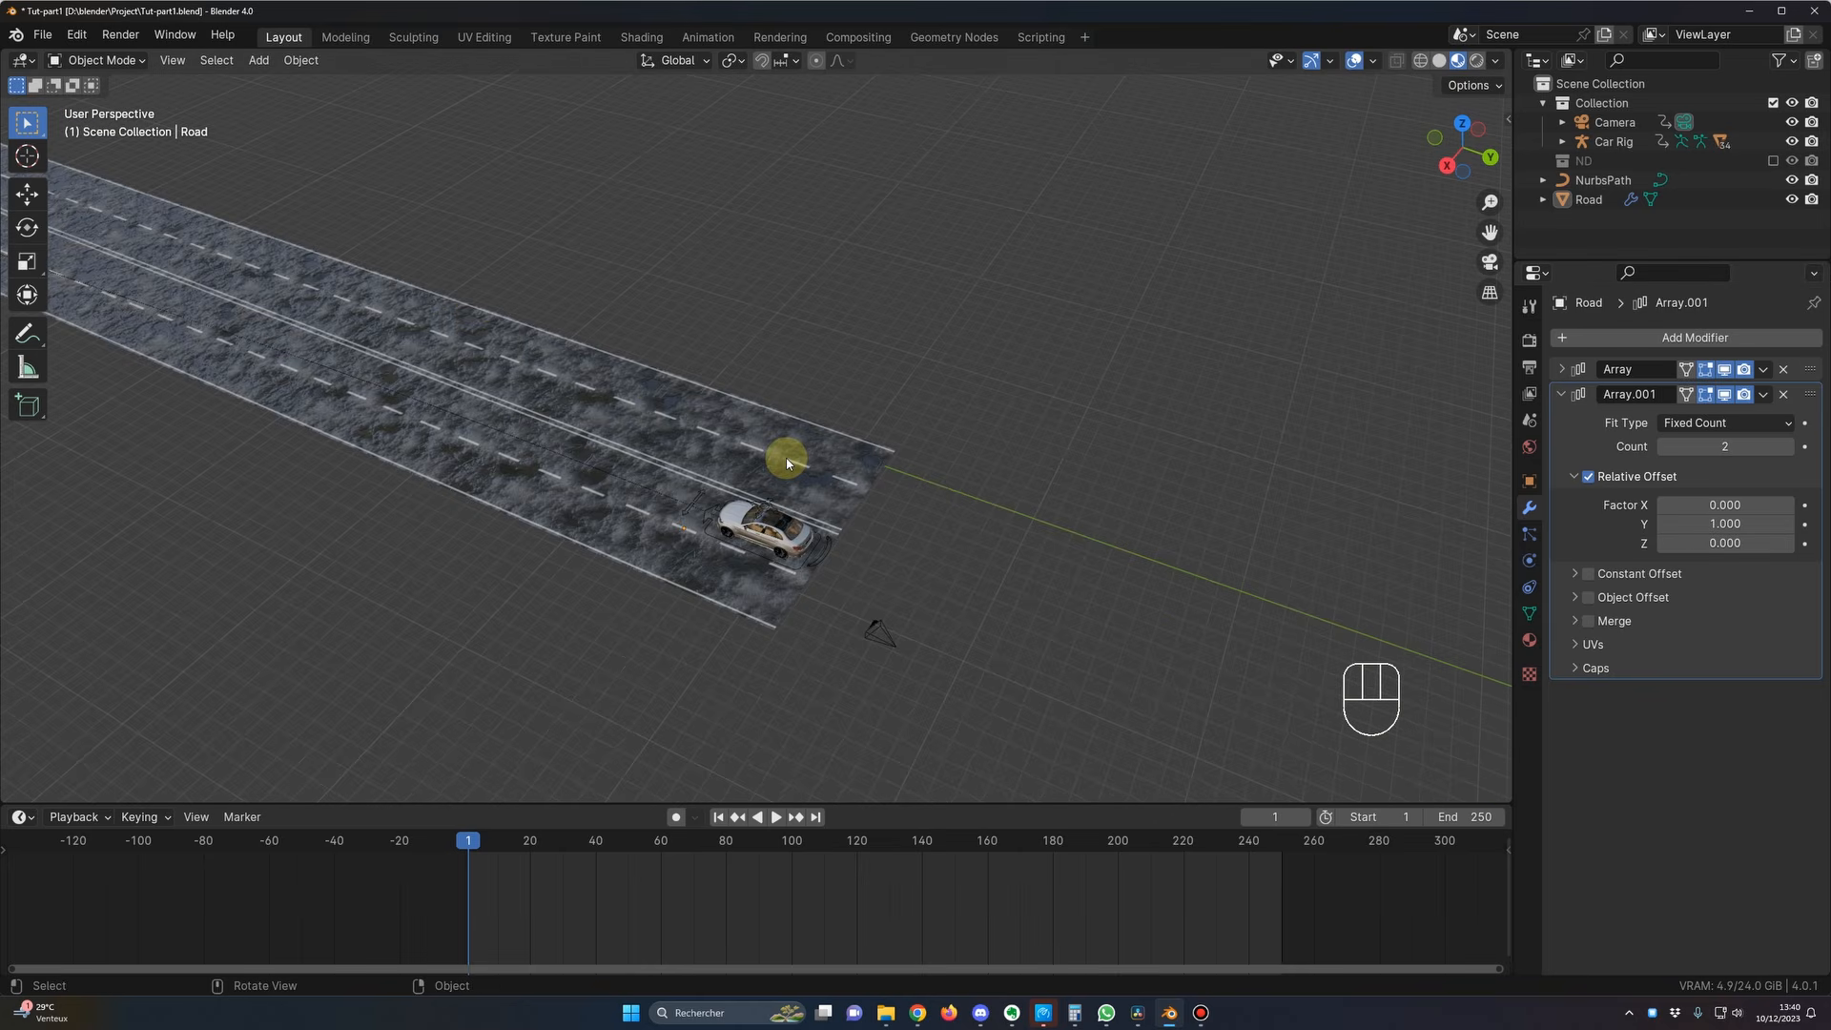
Step: Select the doubled Road and move it along the global X axis so the car sits in the outer lane
click(788, 464)
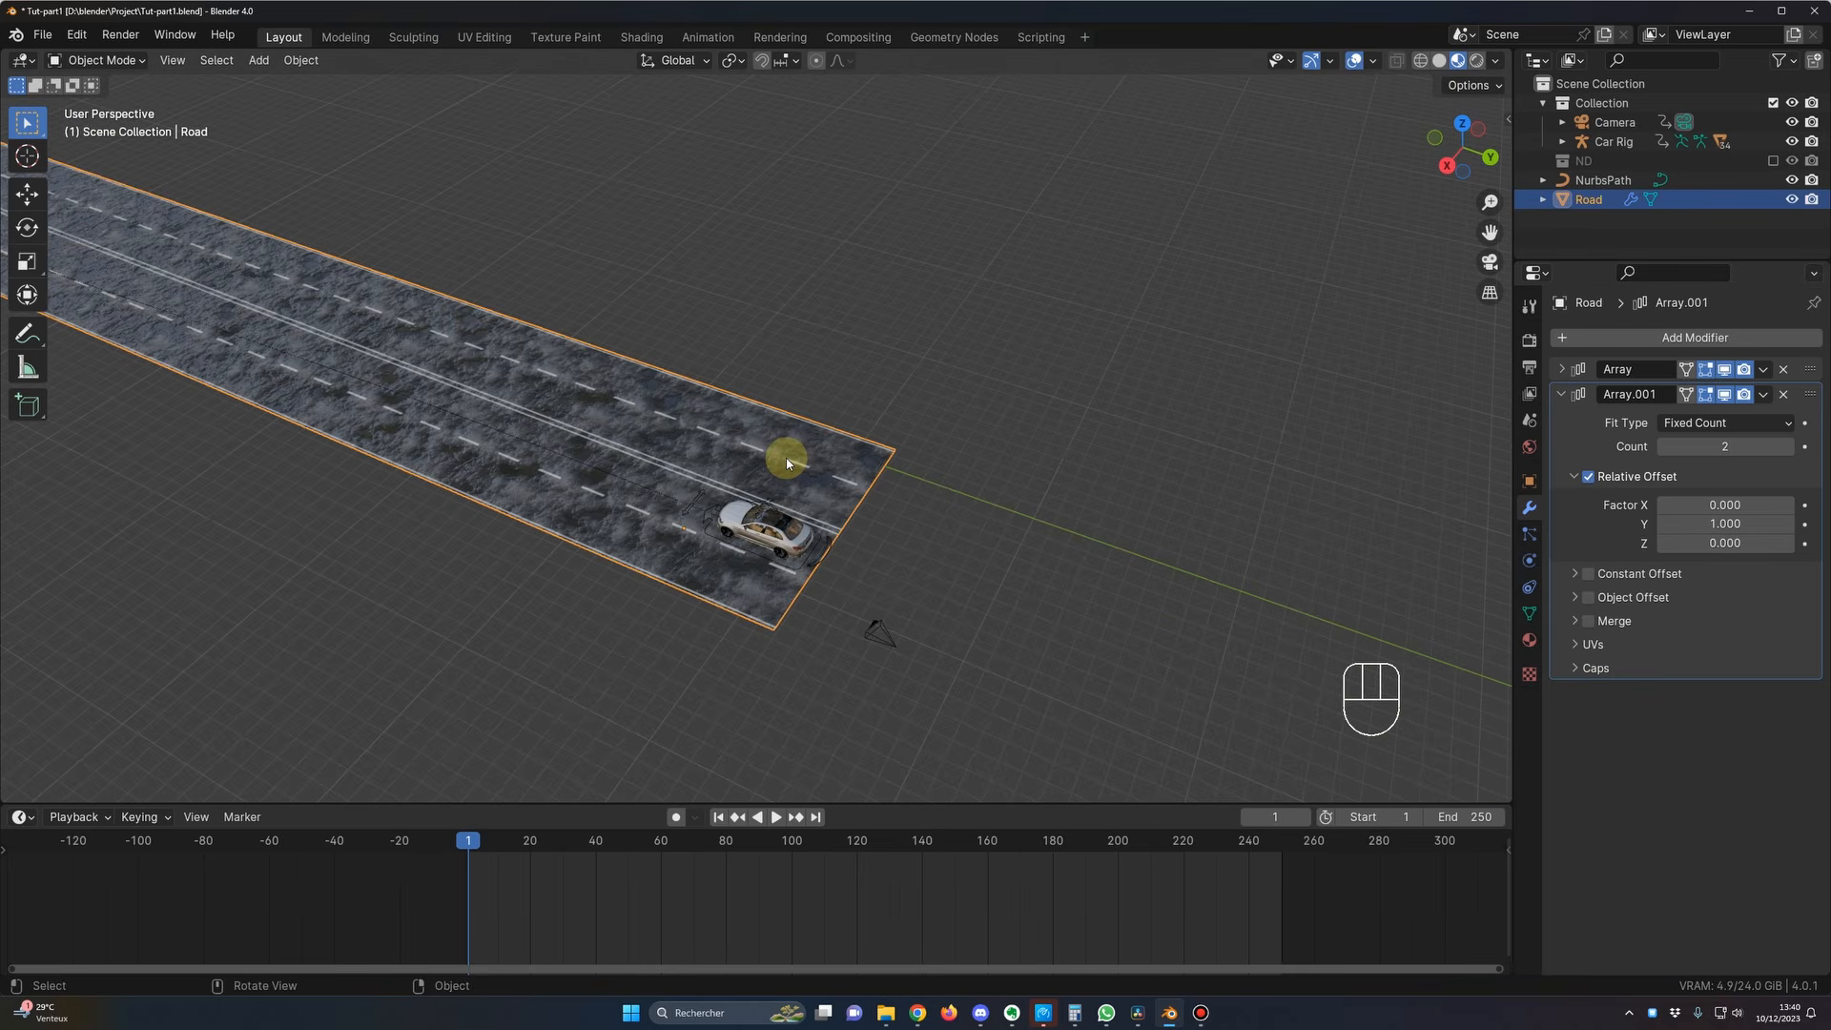
key(g)
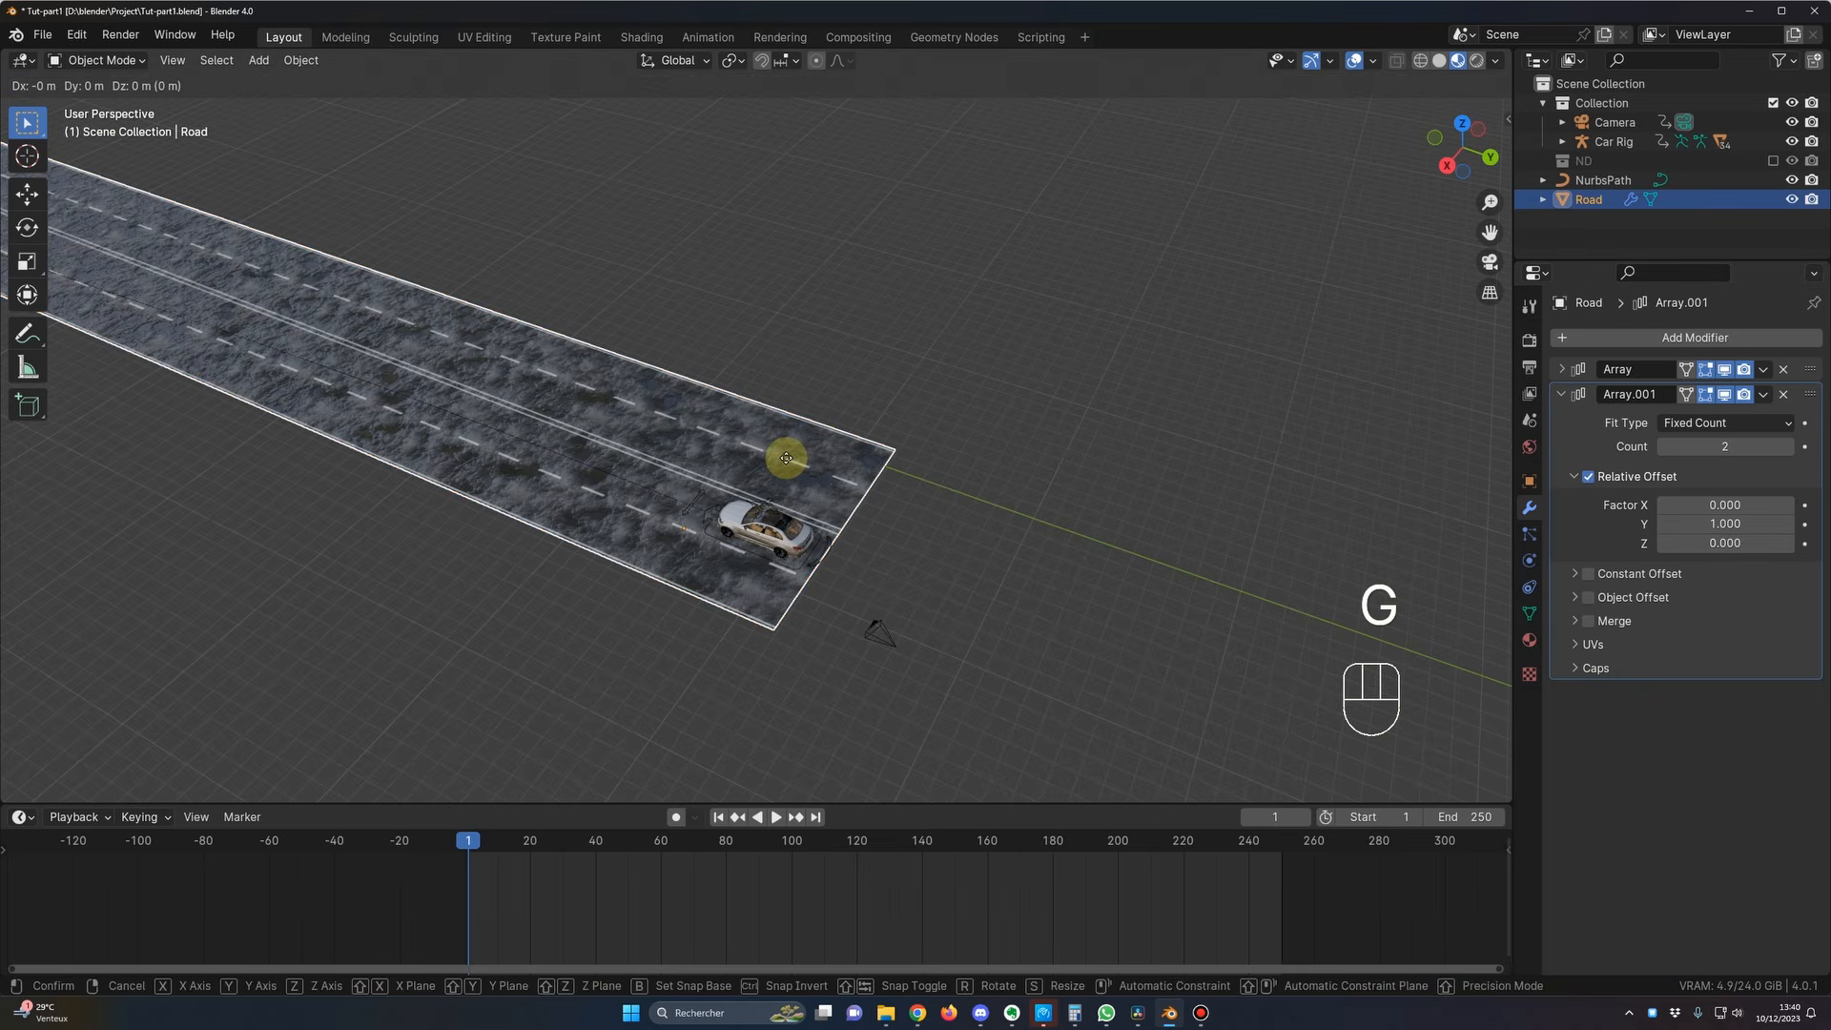
key(x)
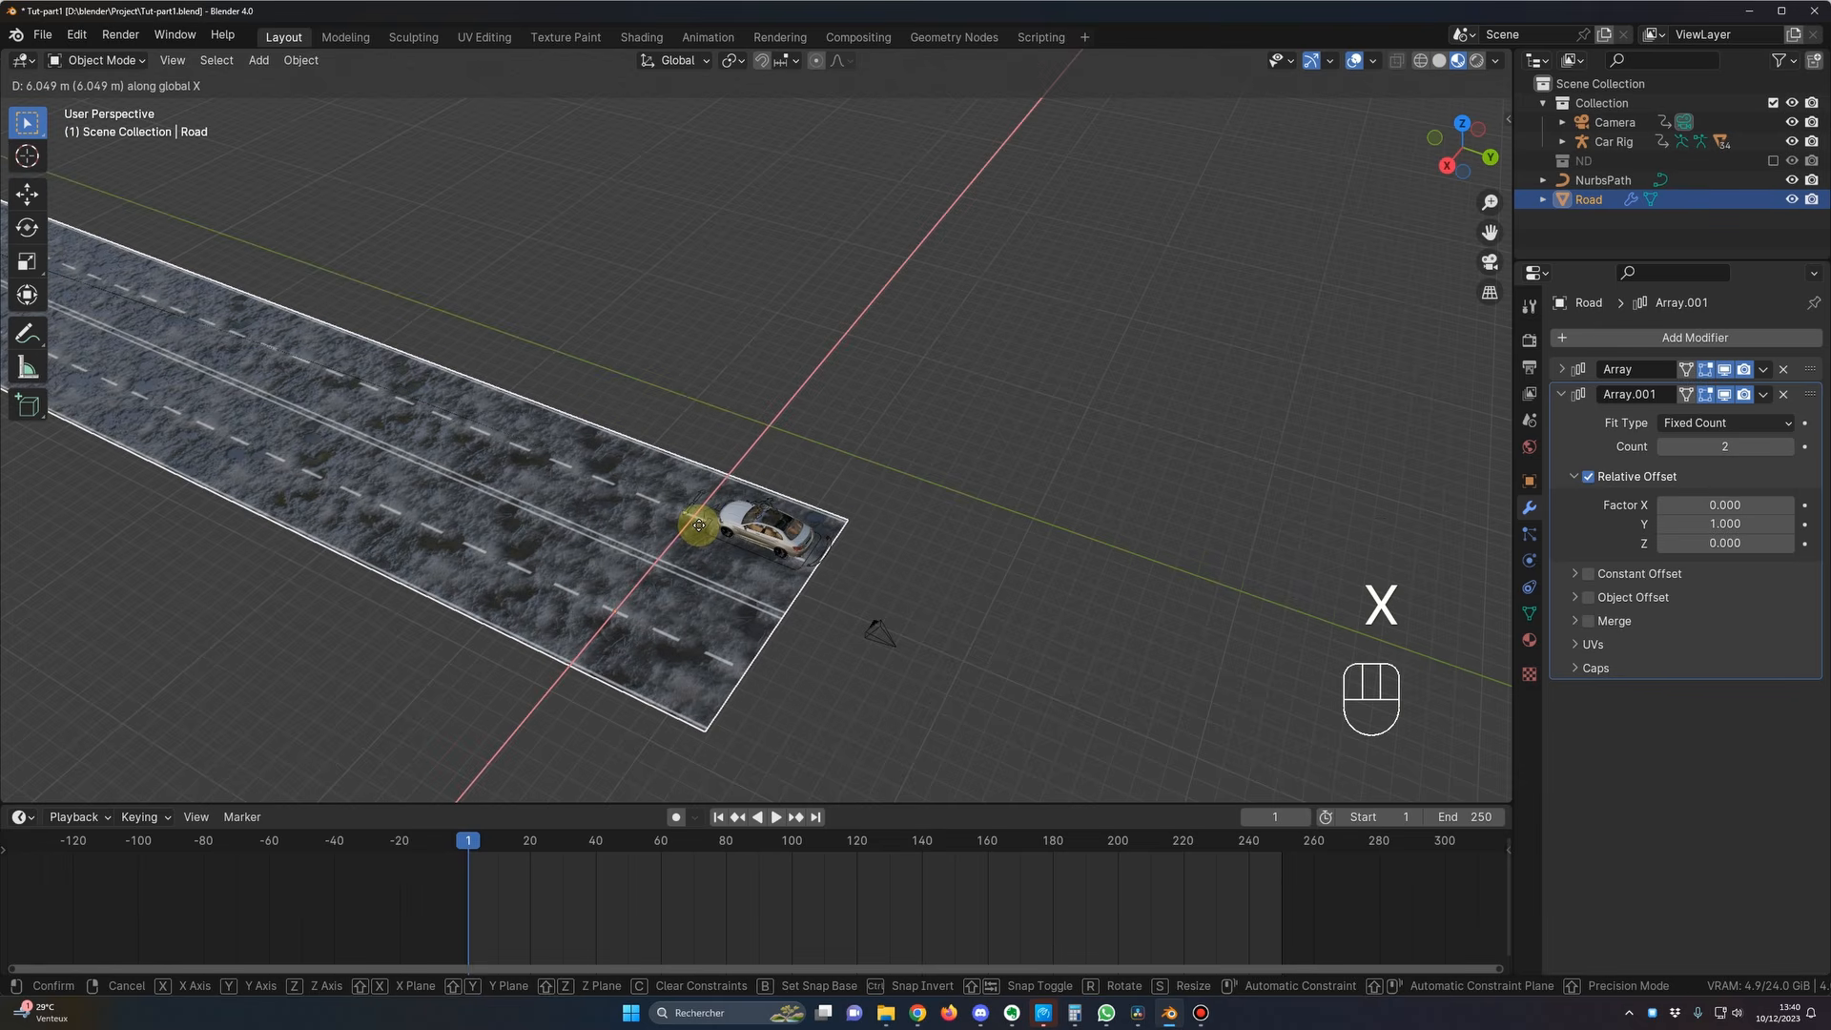
click(740, 524)
middle_drag(741, 524, 750, 456)
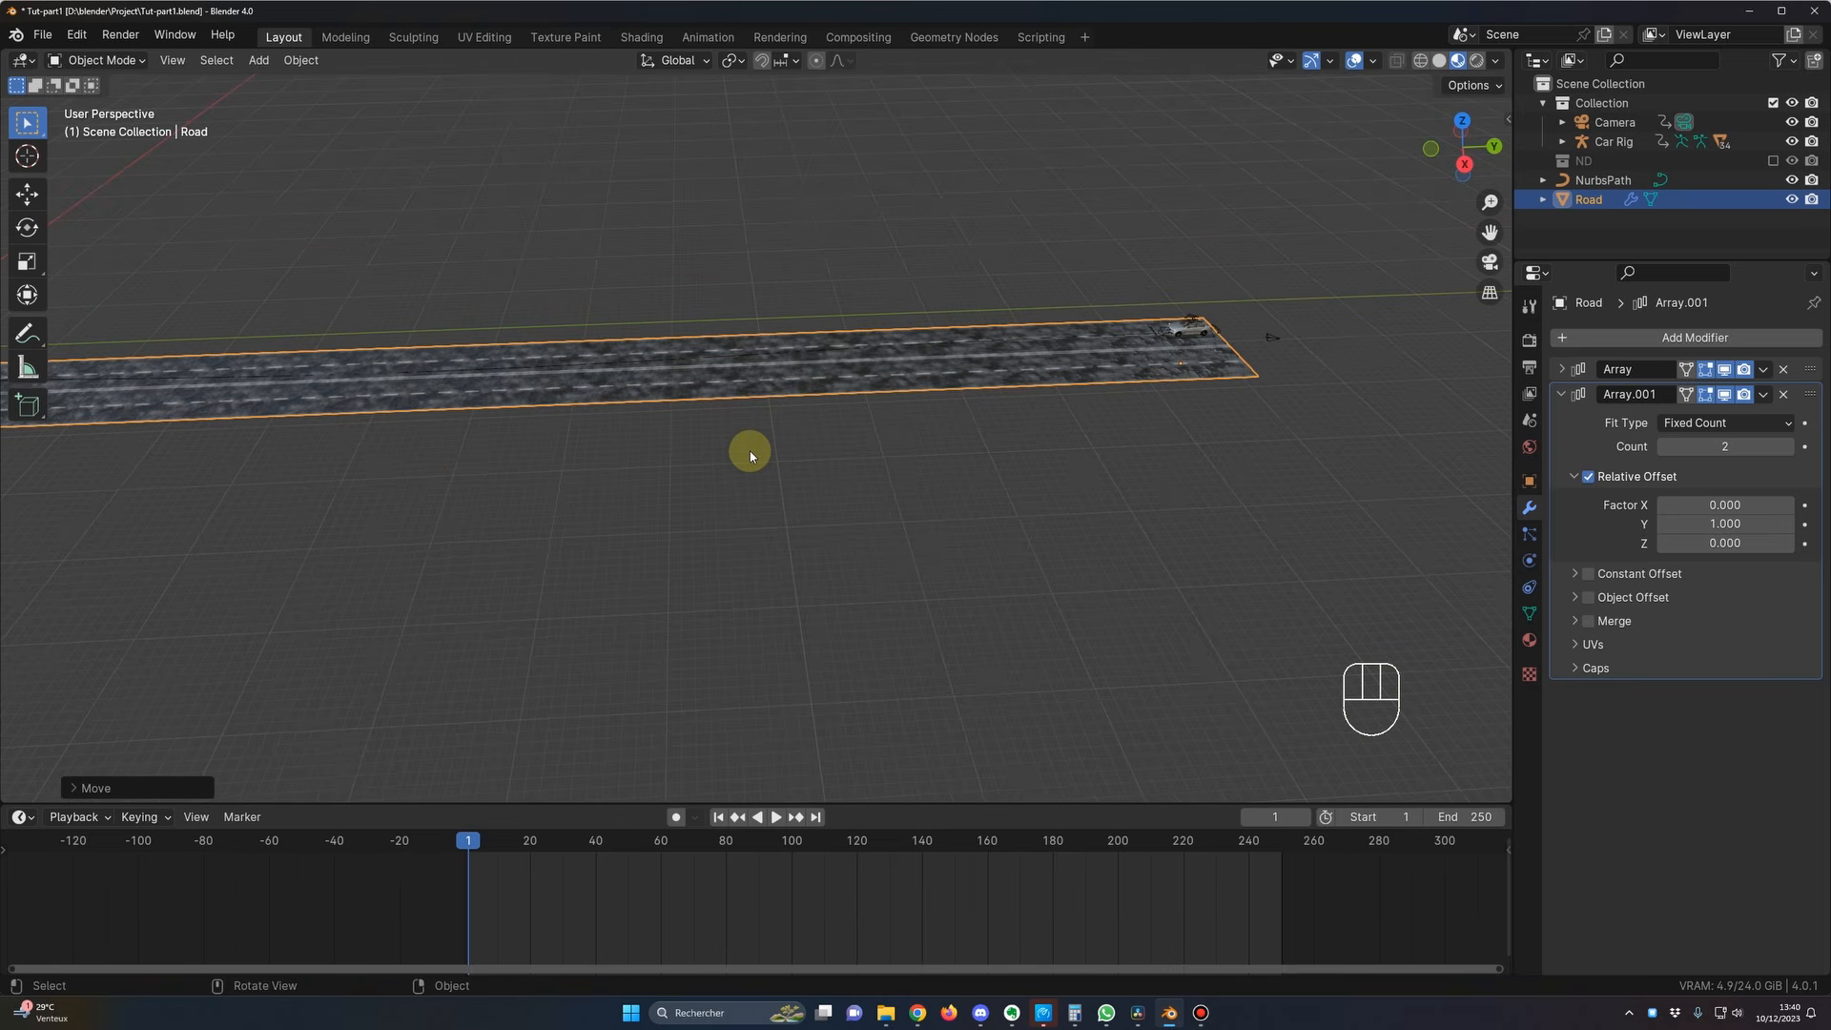
Step: Play the animation in Top view and examine how the car sits within its lane along the road
key(KP_7)
scroll(753, 450, down, 2)
shift+middle_drag(752, 450, 698, 299)
key(space)
key(space)
shift+middle_drag(690, 429, 688, 381)
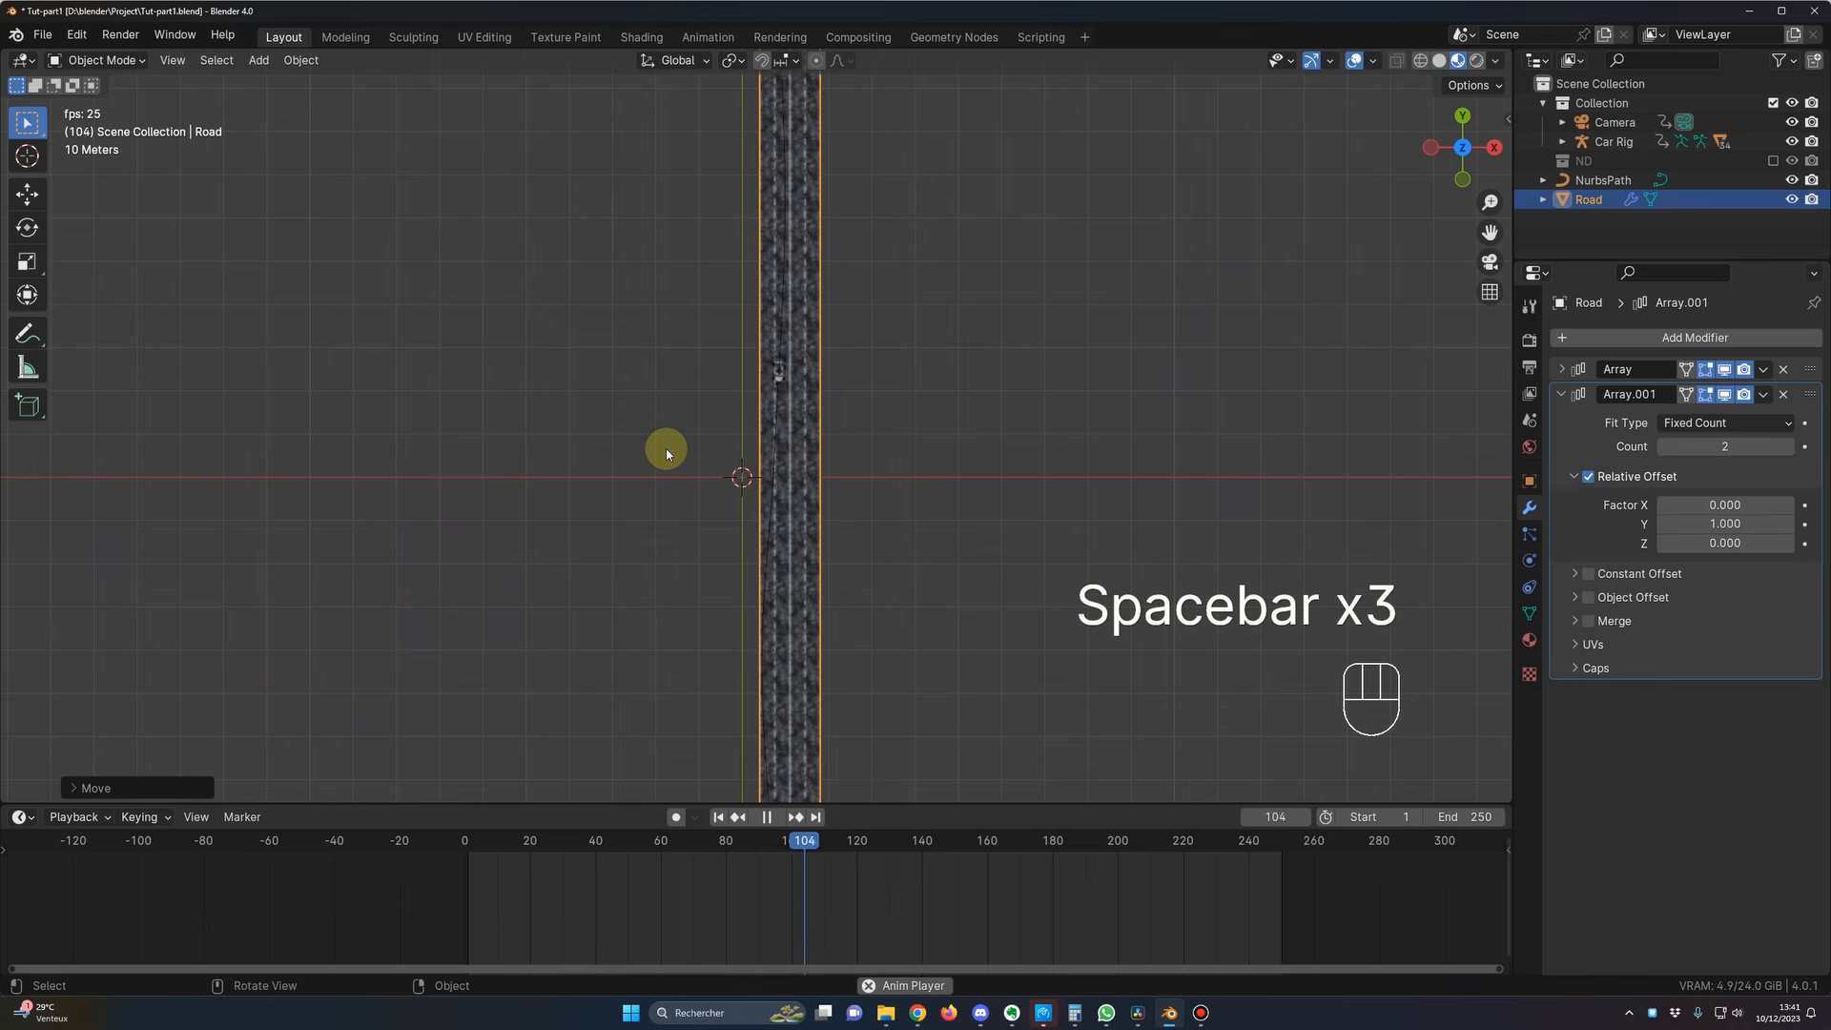
key(space)
shift+middle_drag(654, 503, 673, 330)
key(space)
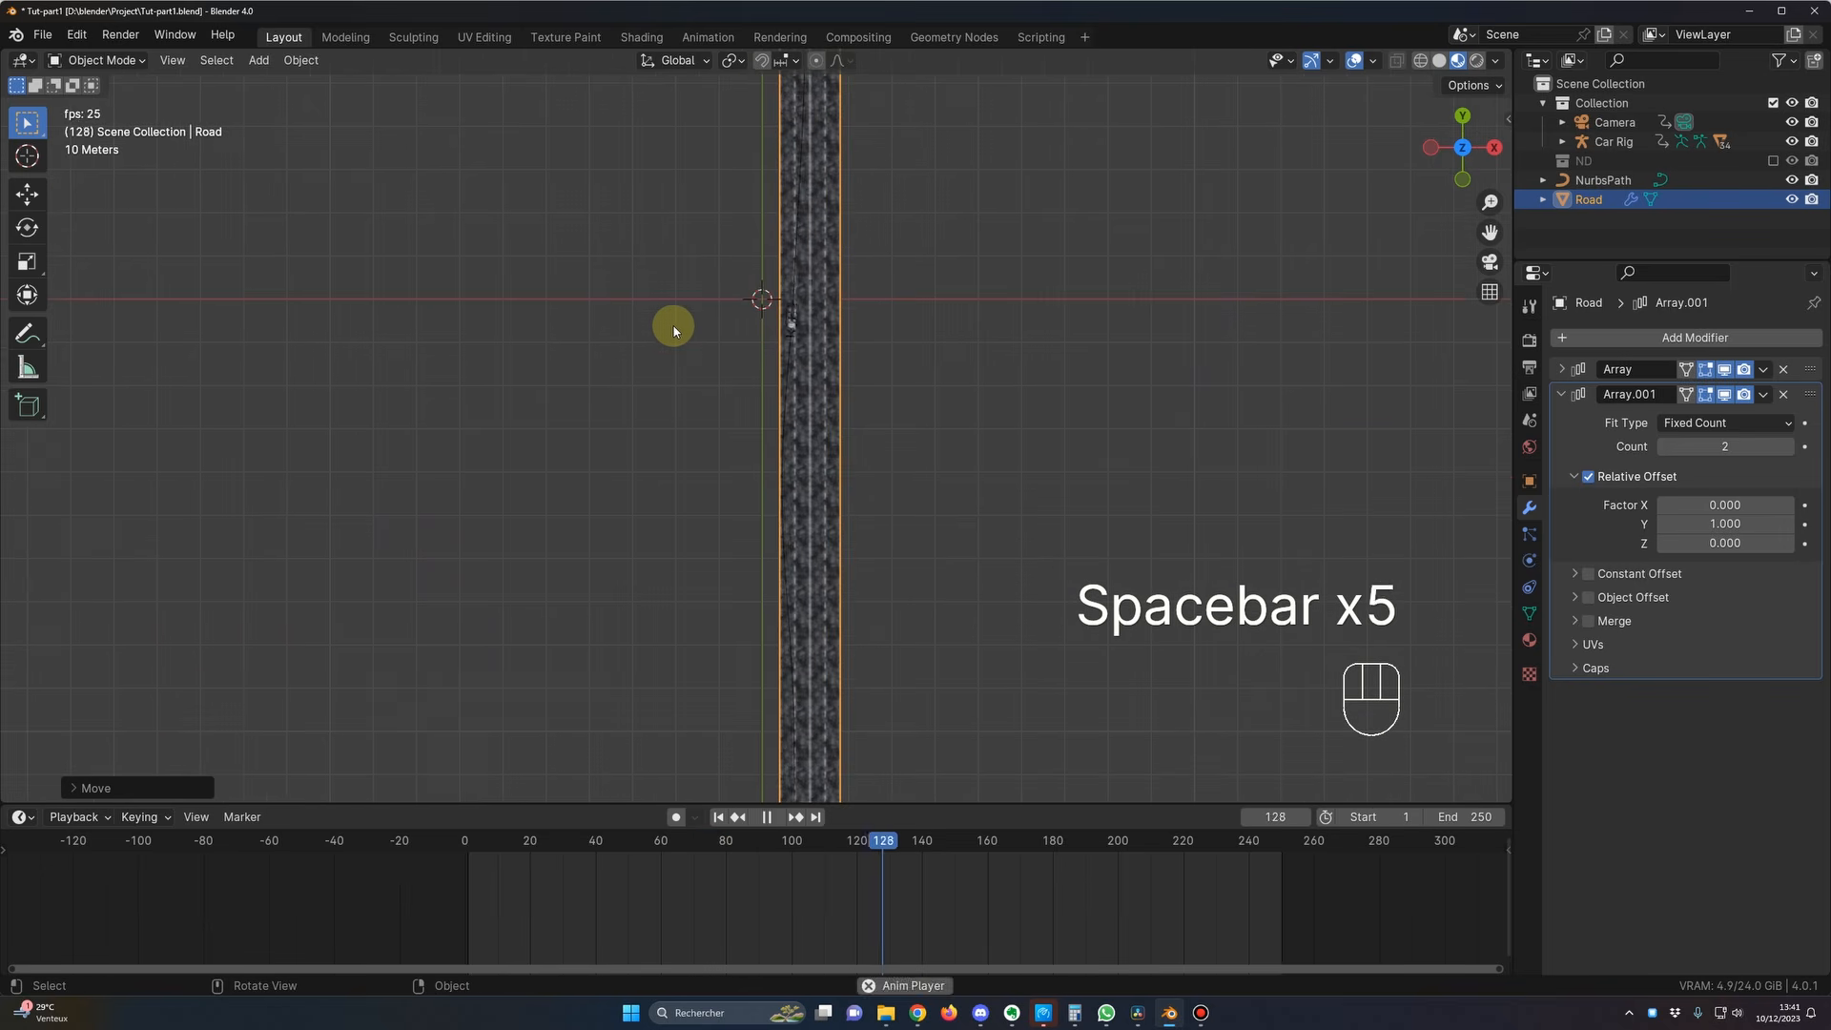
key(space)
scroll(747, 532, up, 5)
shift+middle_drag(736, 511, 597, 348)
key(space)
key(space)
scroll(597, 349, up, 3)
shift+middle_drag(716, 327, 816, 516)
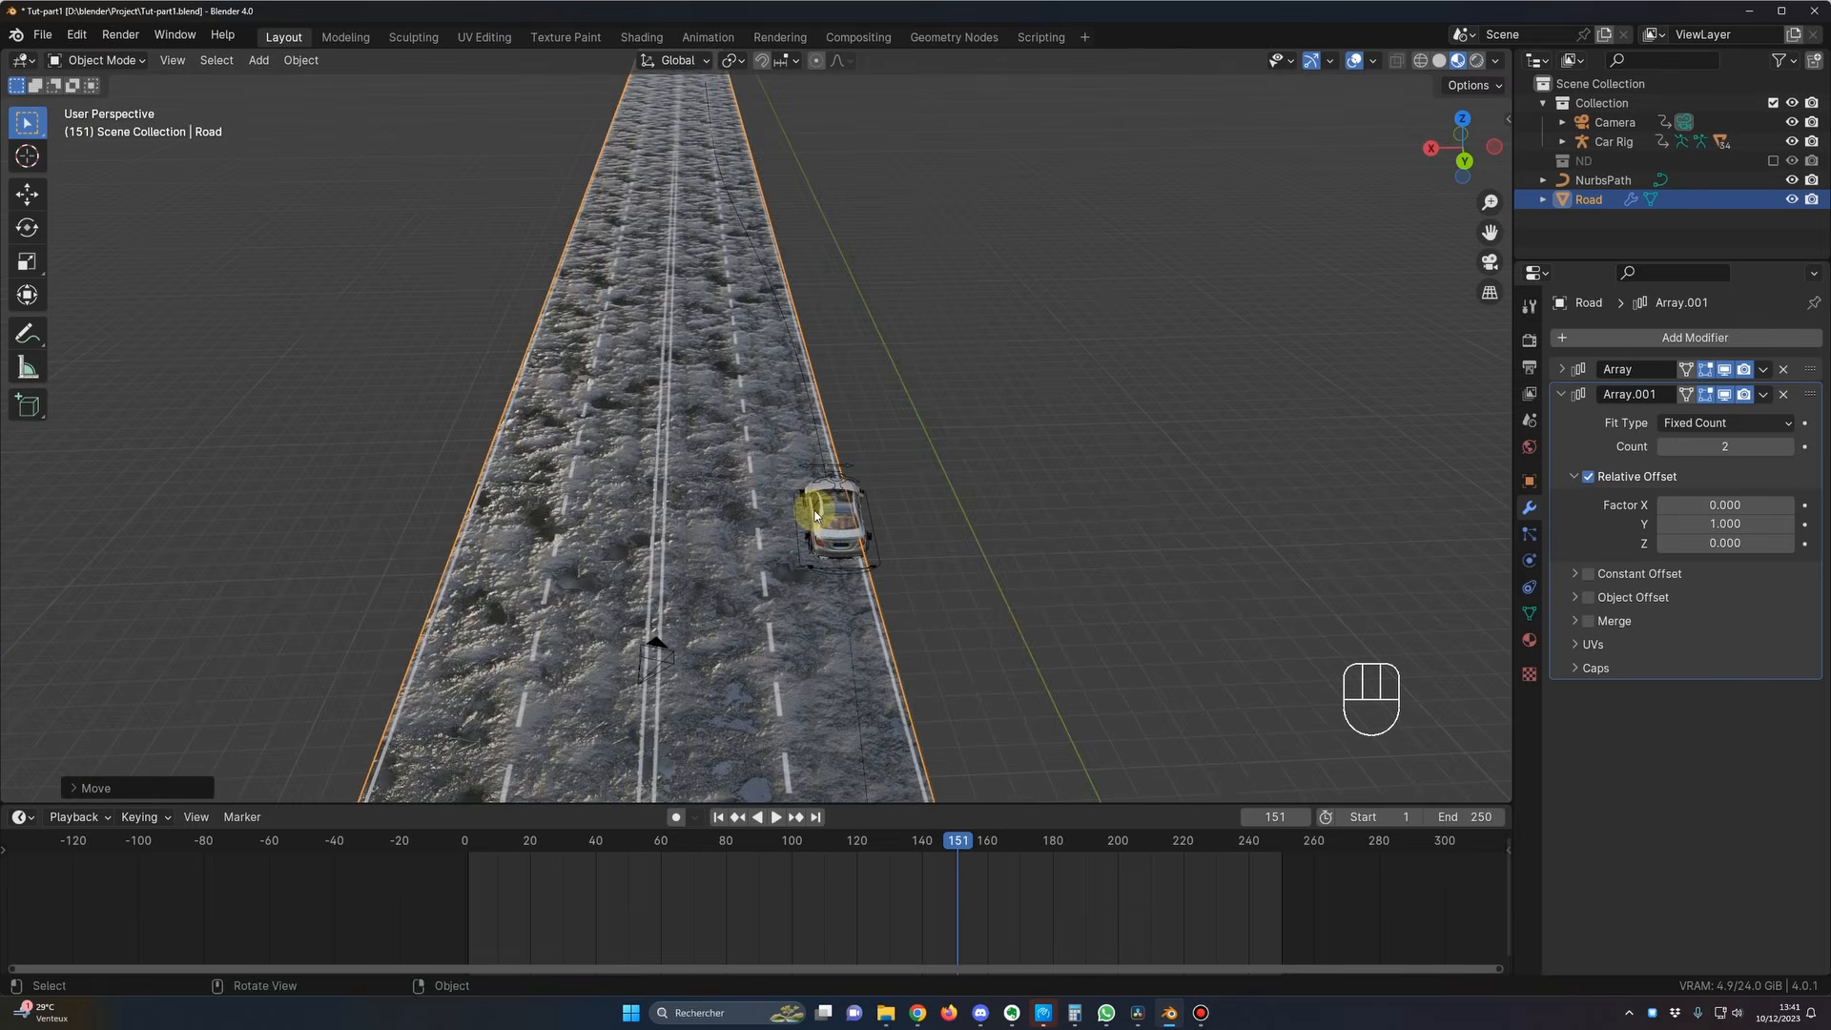
middle_drag(858, 618, 1041, 652)
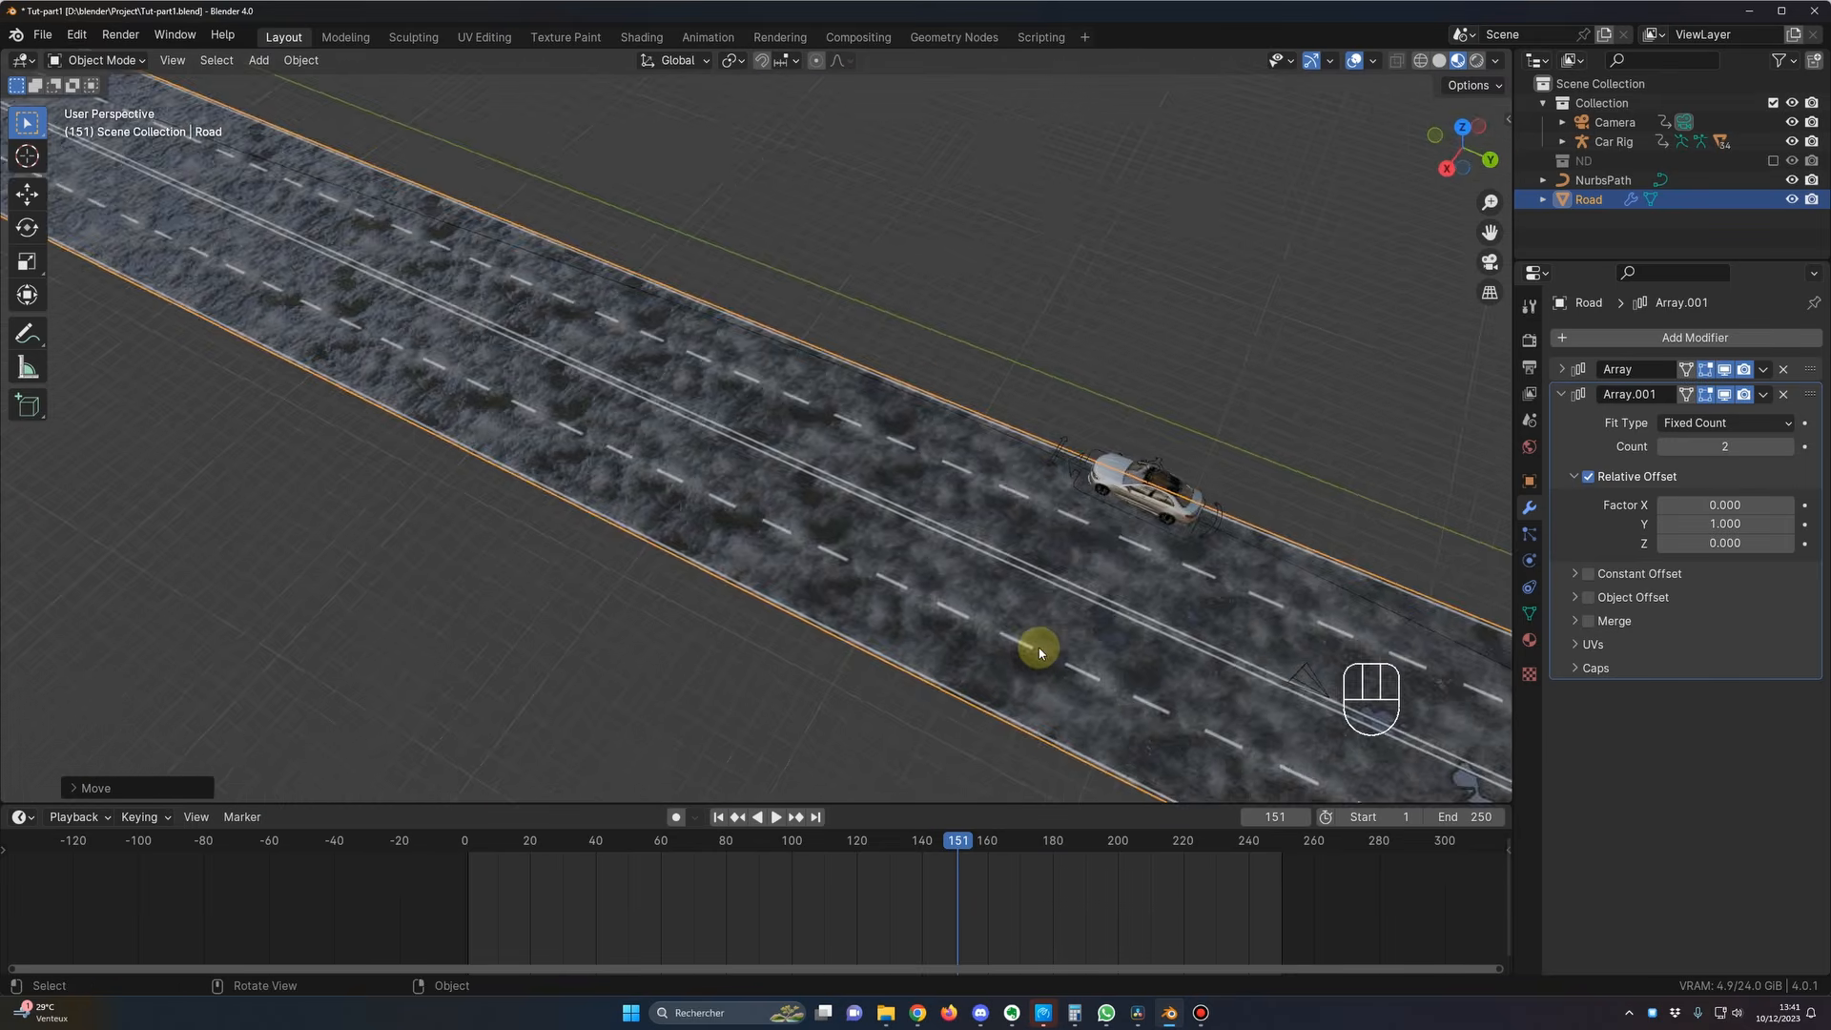
Step: Move the Road about -1 m along the global X axis in Top view to recentre the car in its lane
key(KP_7)
scroll(801, 423, down, 2)
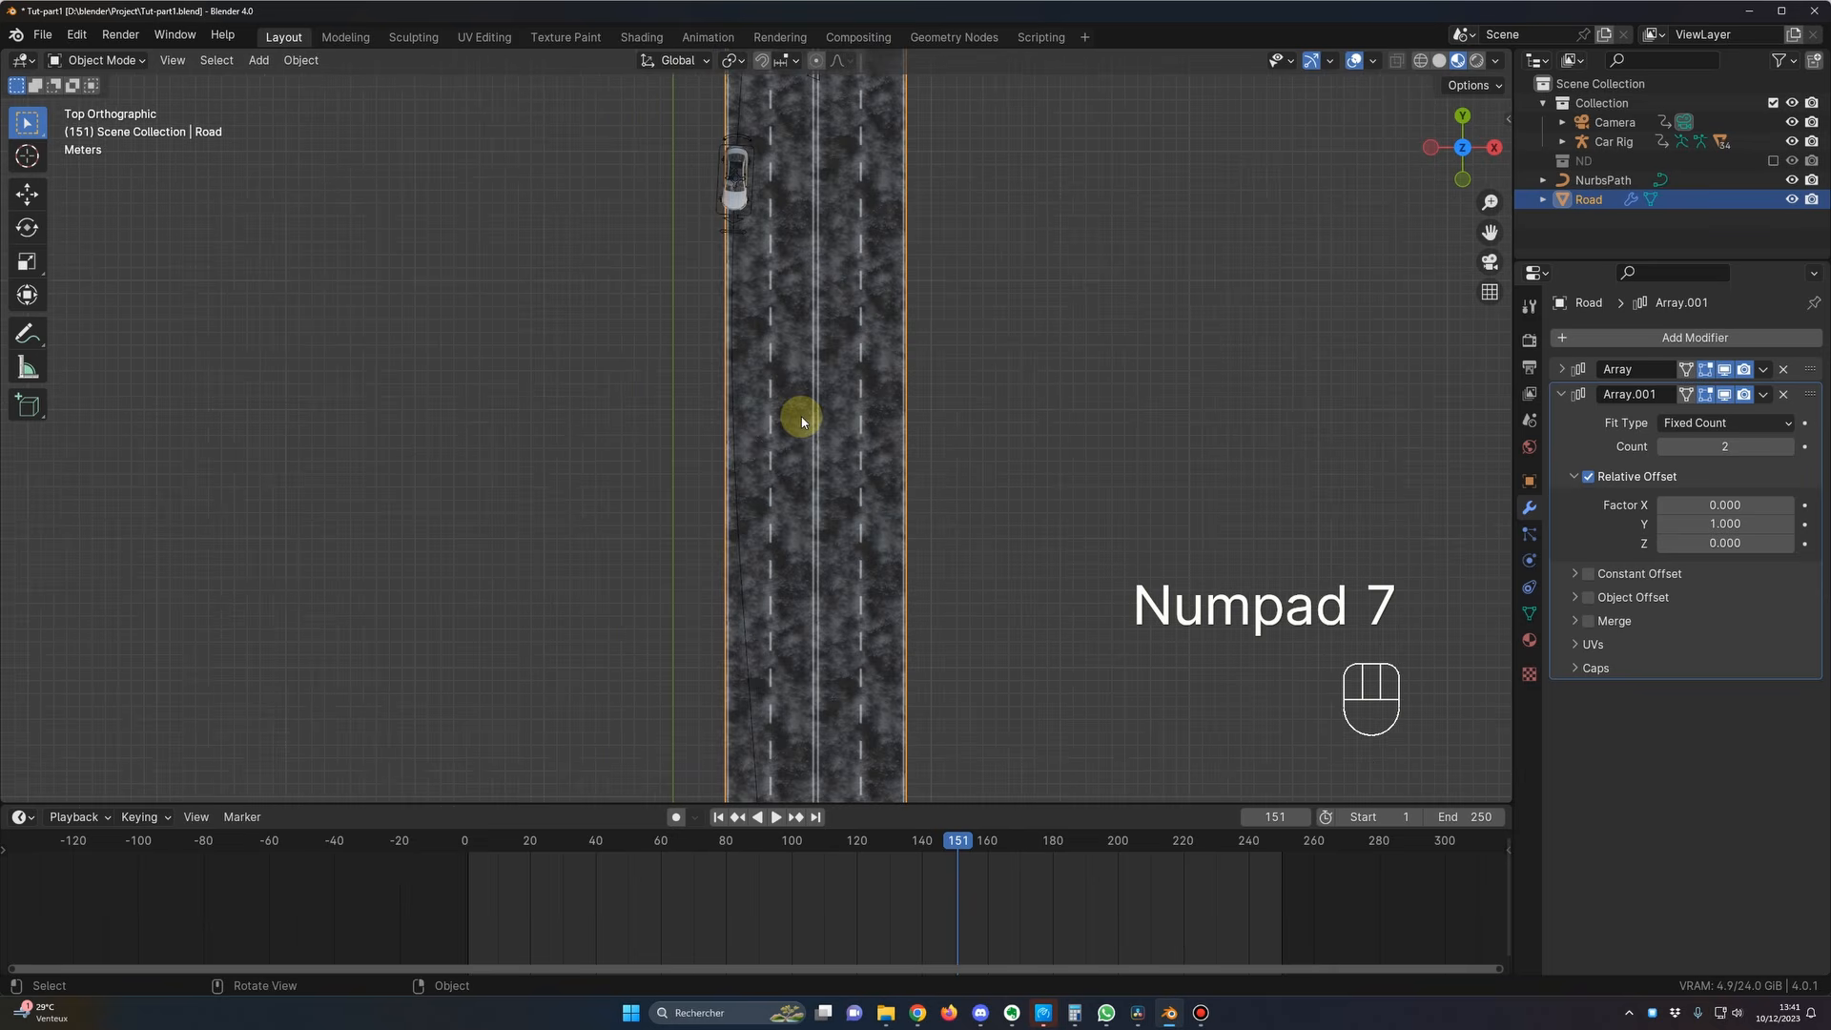
key(g)
key(x)
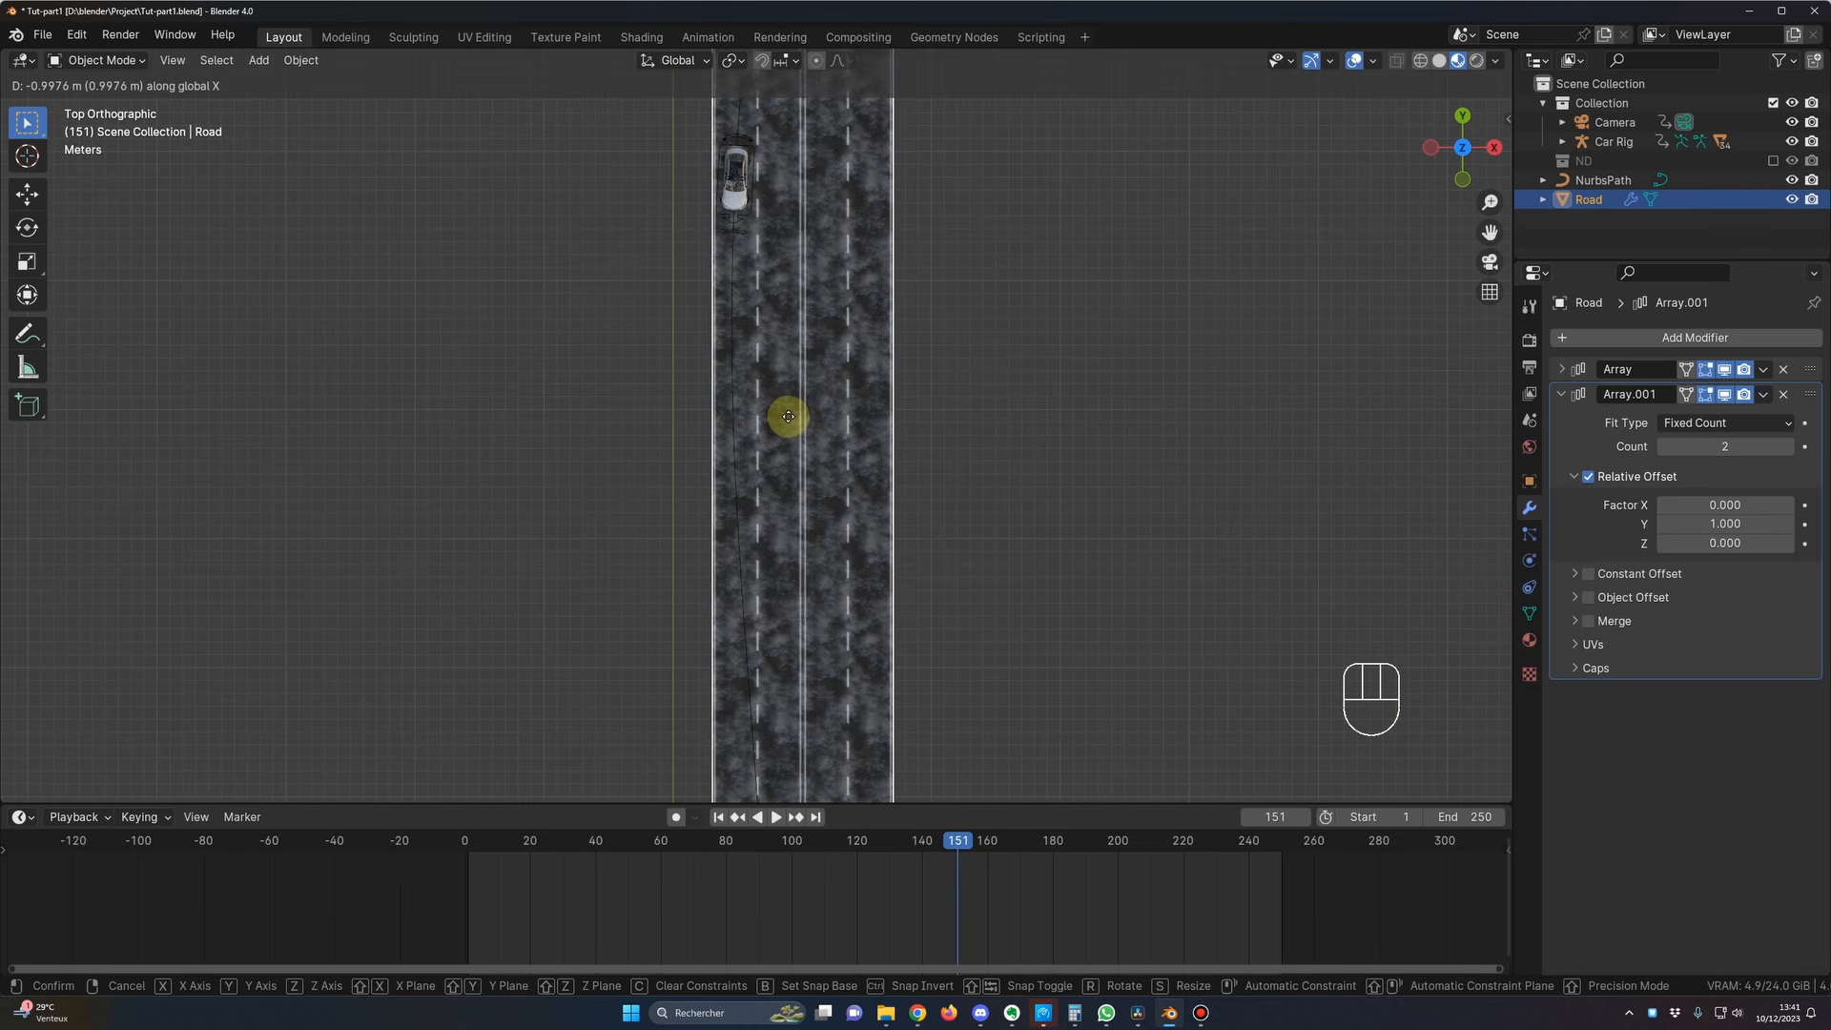
click(790, 421)
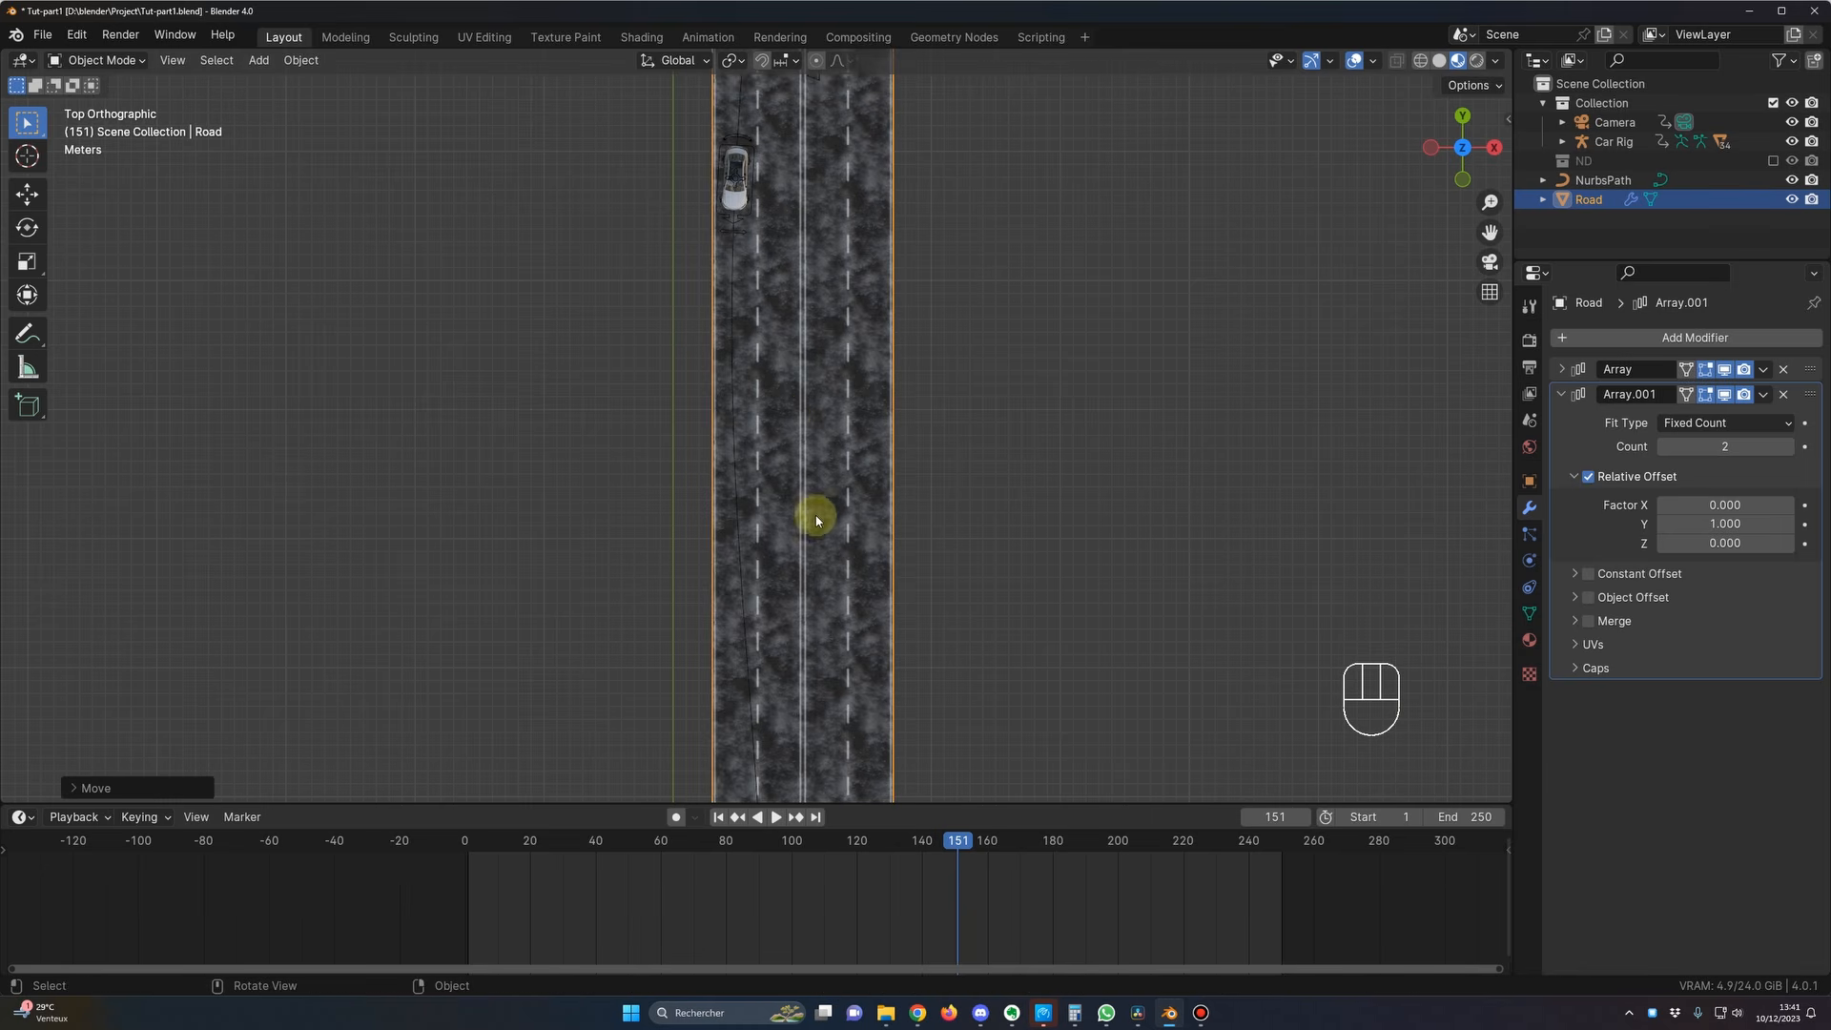
Step: Play the animation and examine the car's lane position from above, in perspective and through the camera
key(space)
key(space)
key(space)
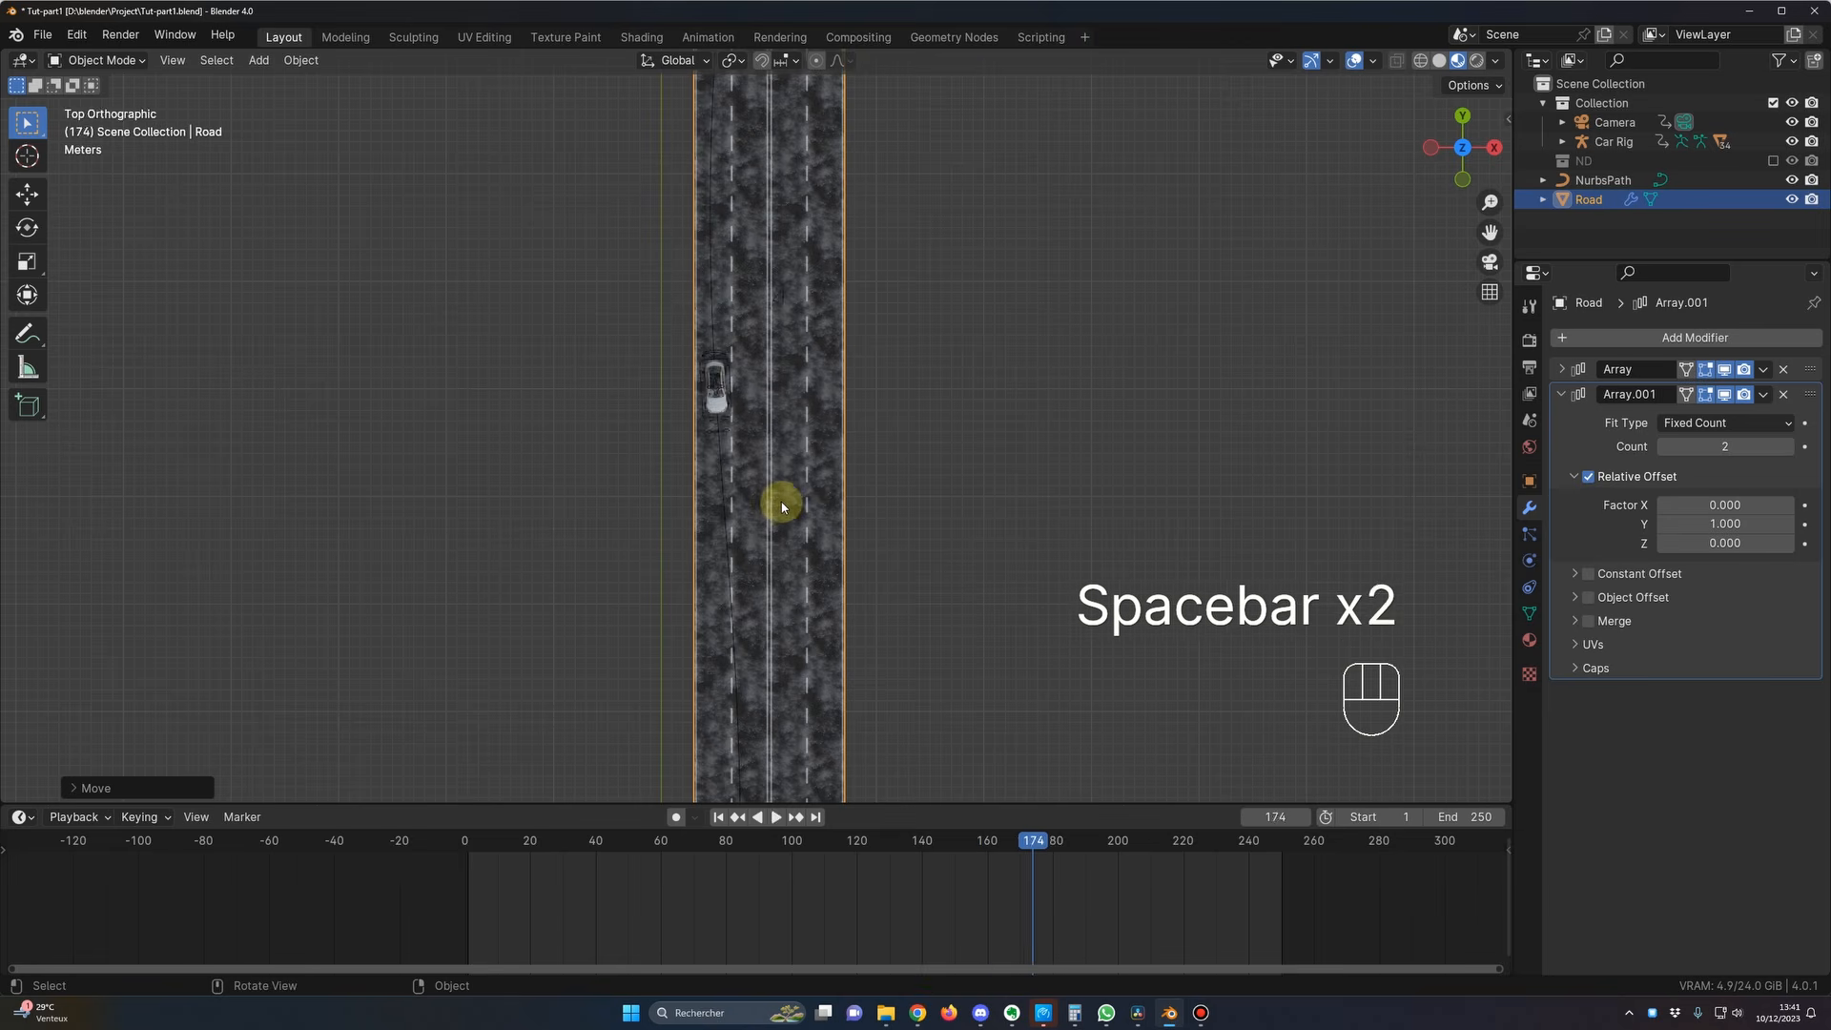
shift+middle_drag(771, 577, 742, 229)
shift+middle_drag(739, 549, 692, 388)
key(space)
key(KP_0)
key(Right)
key(KP_0)
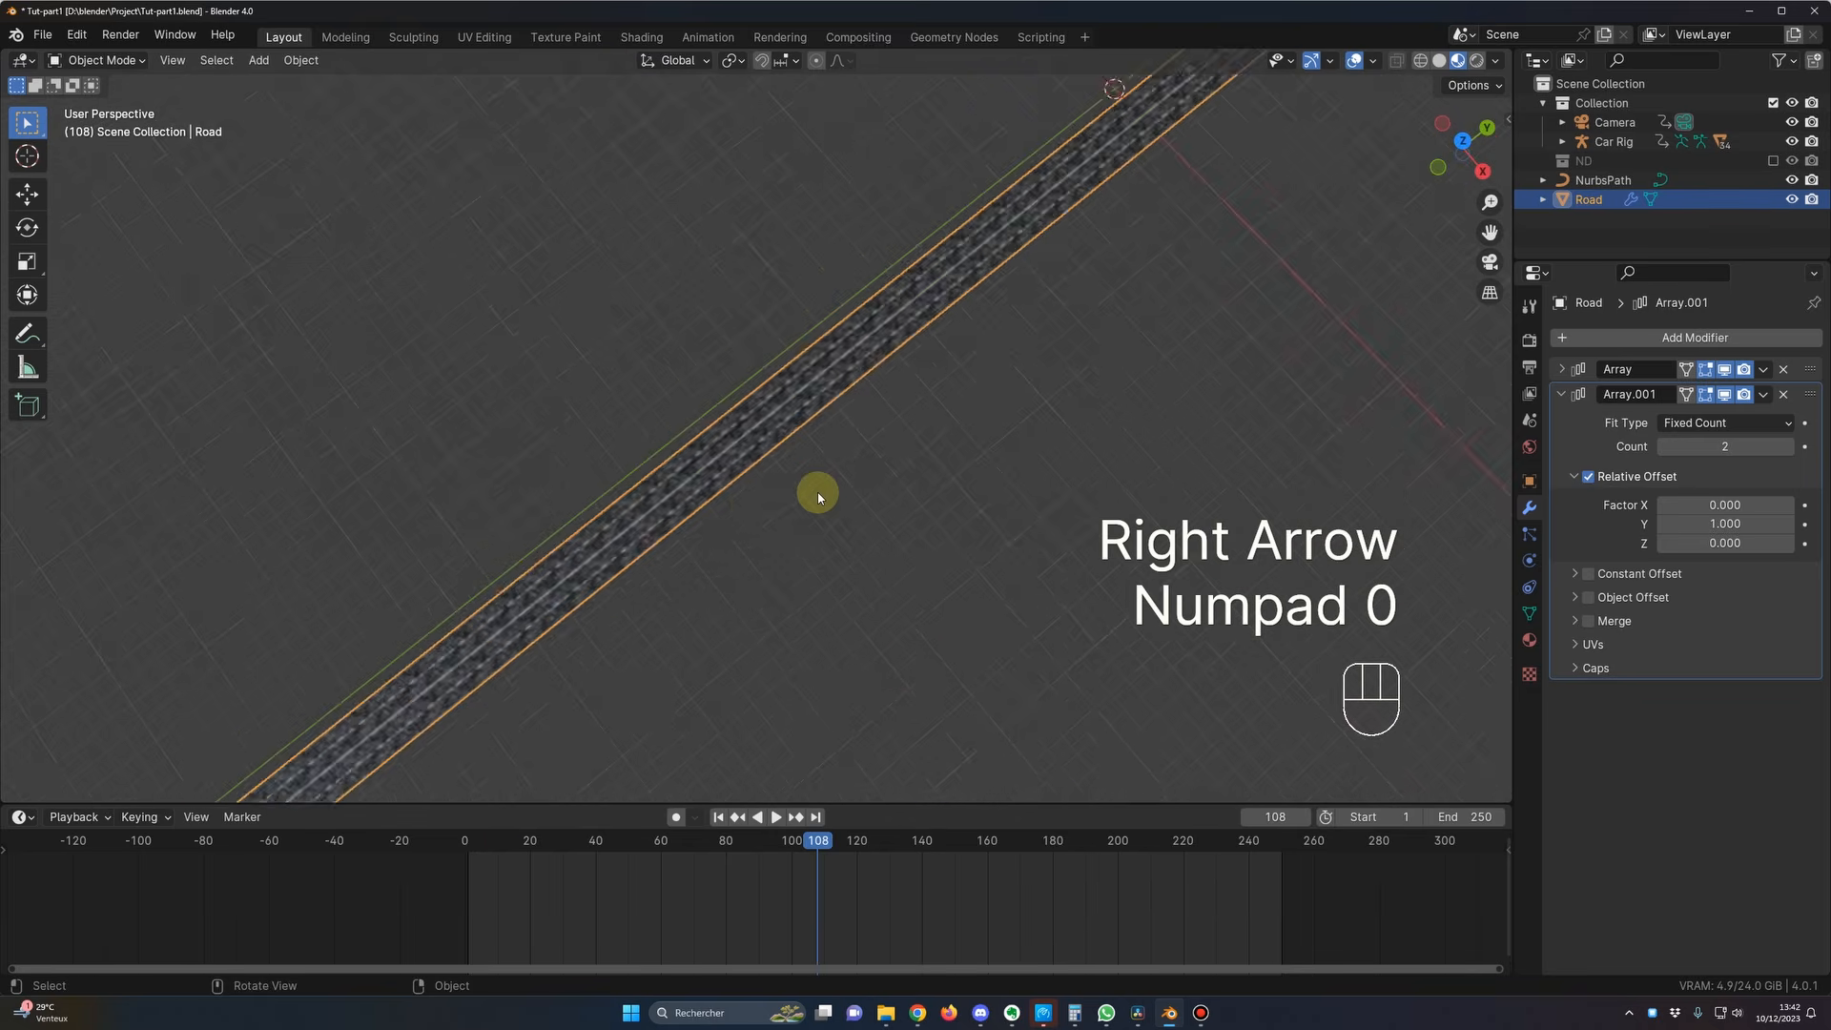
key(KP_7)
shift+middle_drag(820, 415, 805, 486)
scroll(760, 400, up, 3)
shift+middle_drag(760, 400, 746, 437)
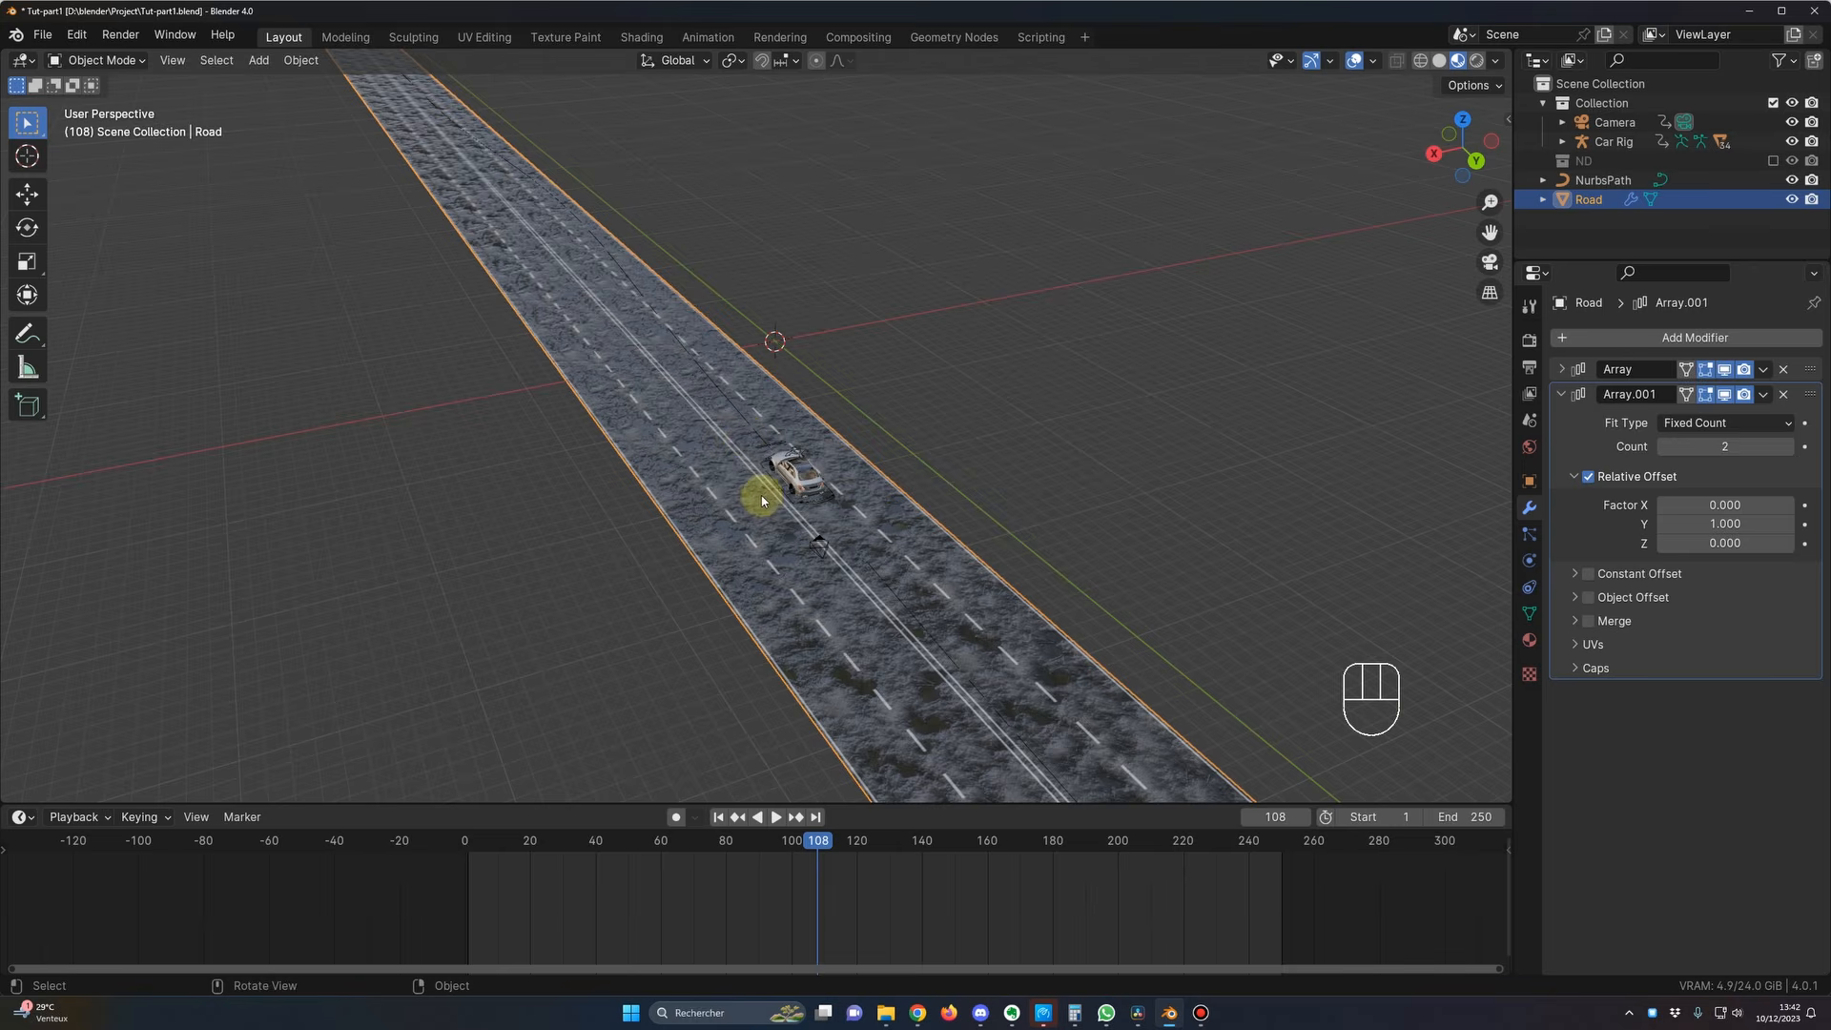
key(KP_0)
key(KP_0)
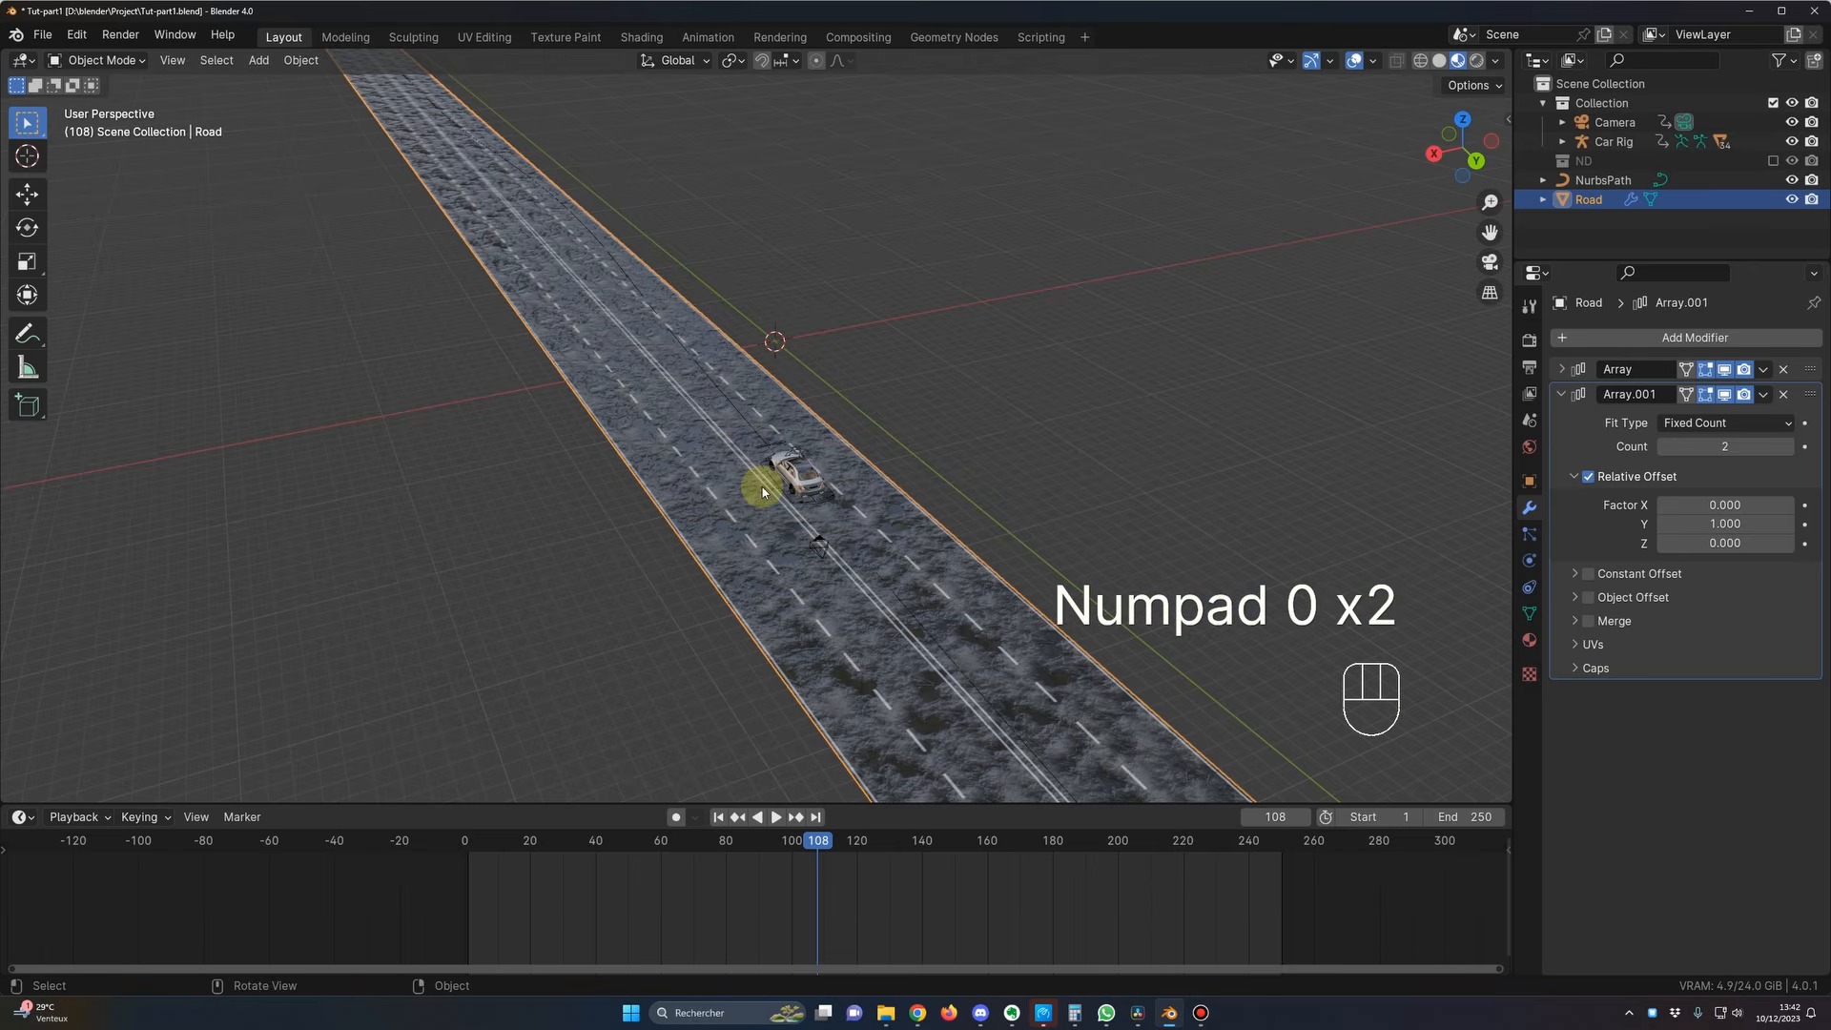
mouse_move(782, 520)
middle_down()
mouse_move(969, 524)
mouse_move(816, 464)
mouse_move(769, 502)
mouse_move(781, 514)
middle_up()
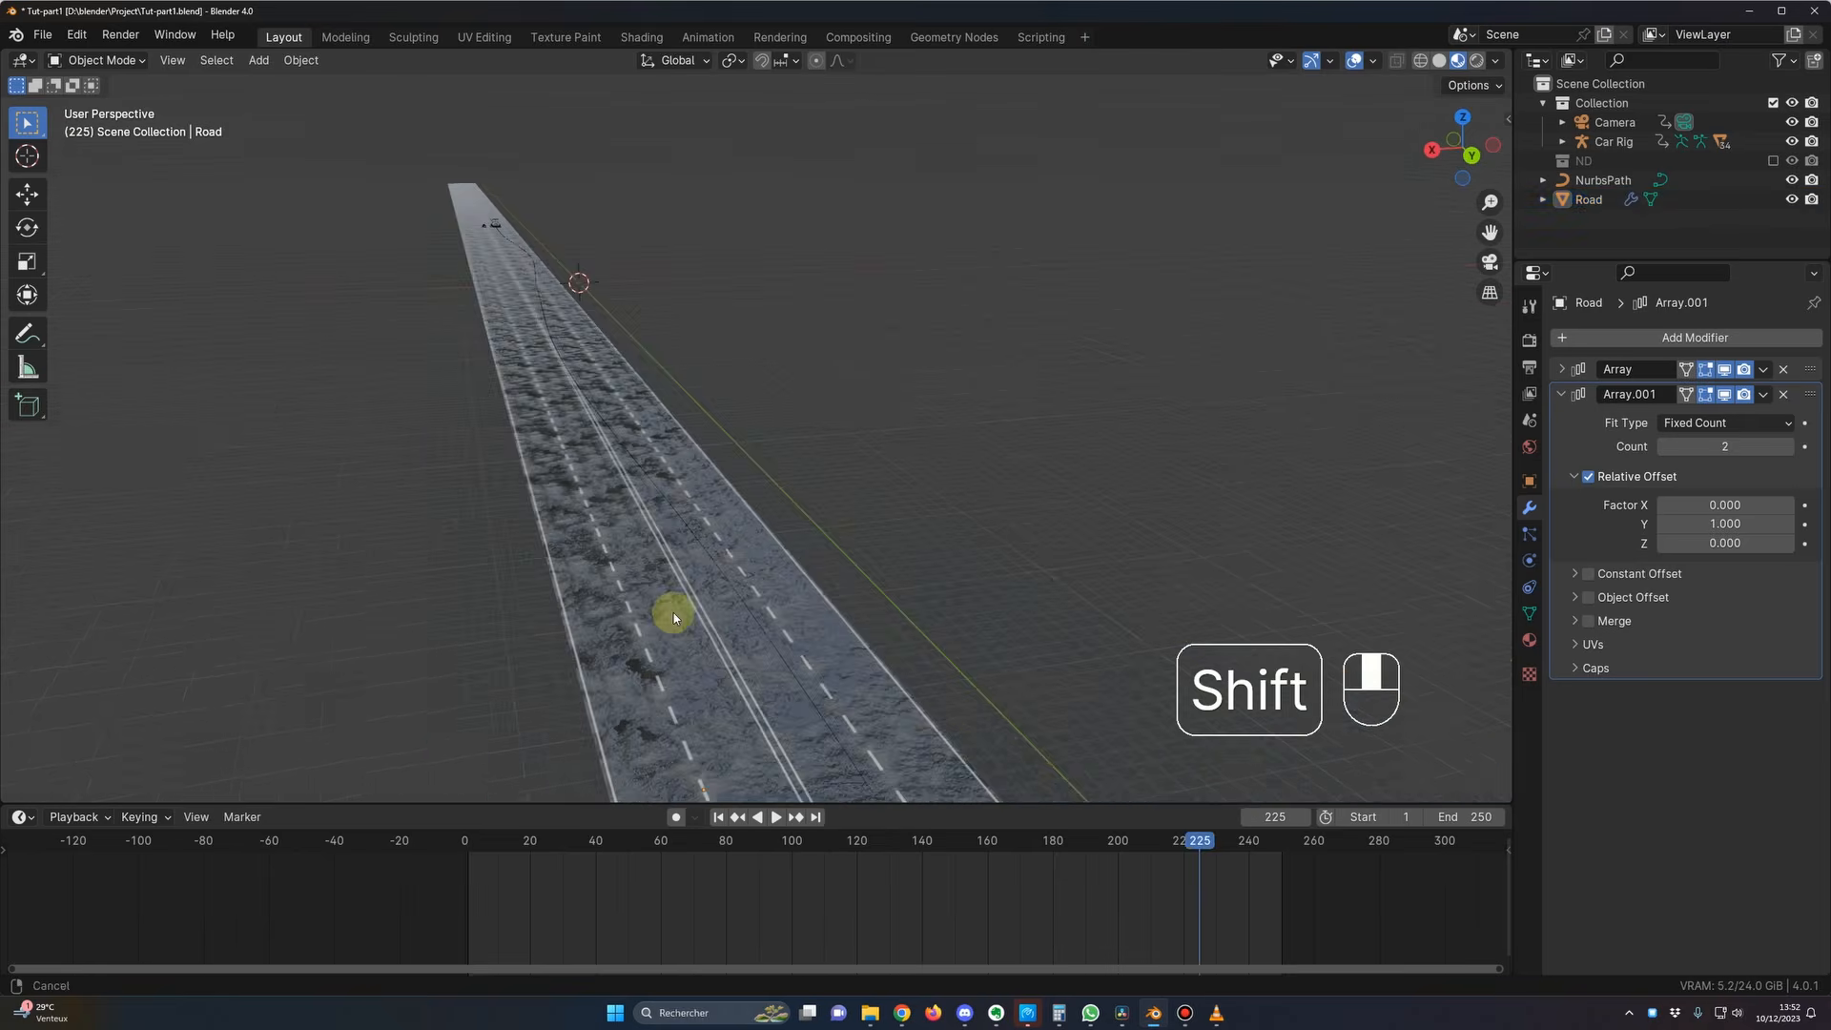
Step: Review the car's motion on the road through the camera by replaying the animation from near its start
middle_drag(667, 613, 769, 622)
key(space)
key(space)
key(KP_0)
key(space)
key(space)
click(483, 841)
key(space)
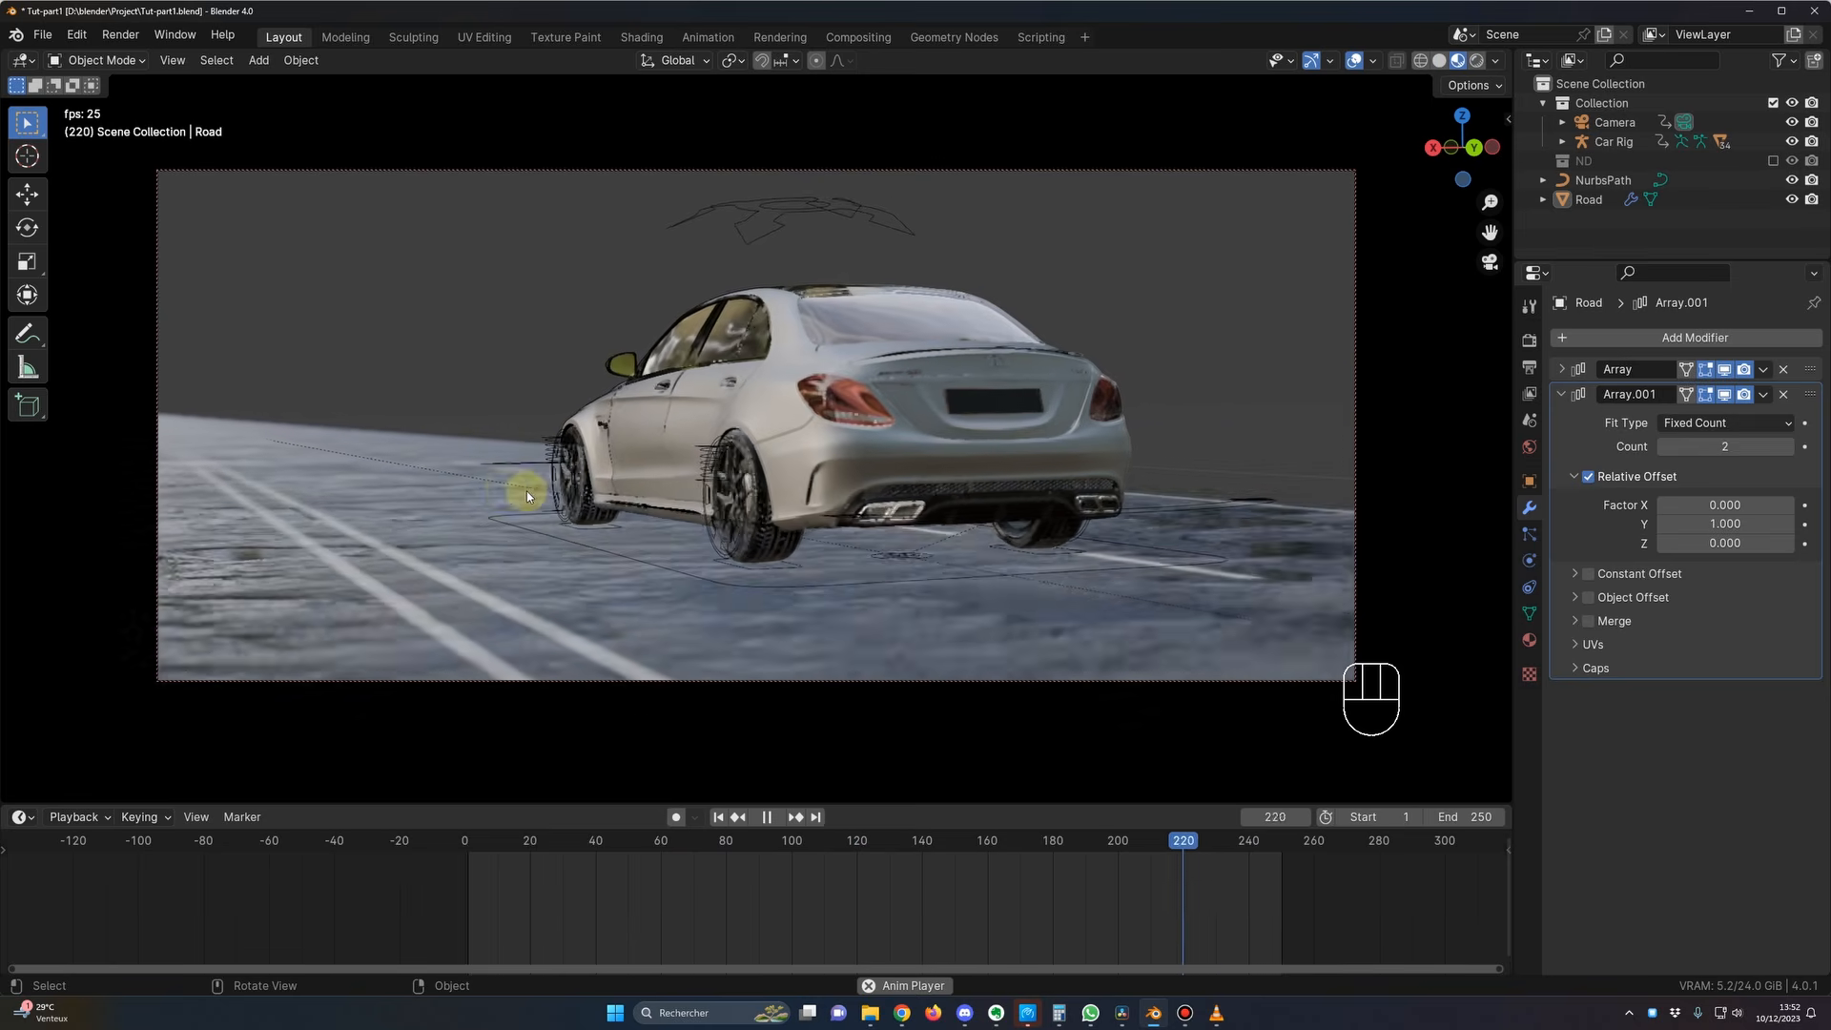
key(Escape)
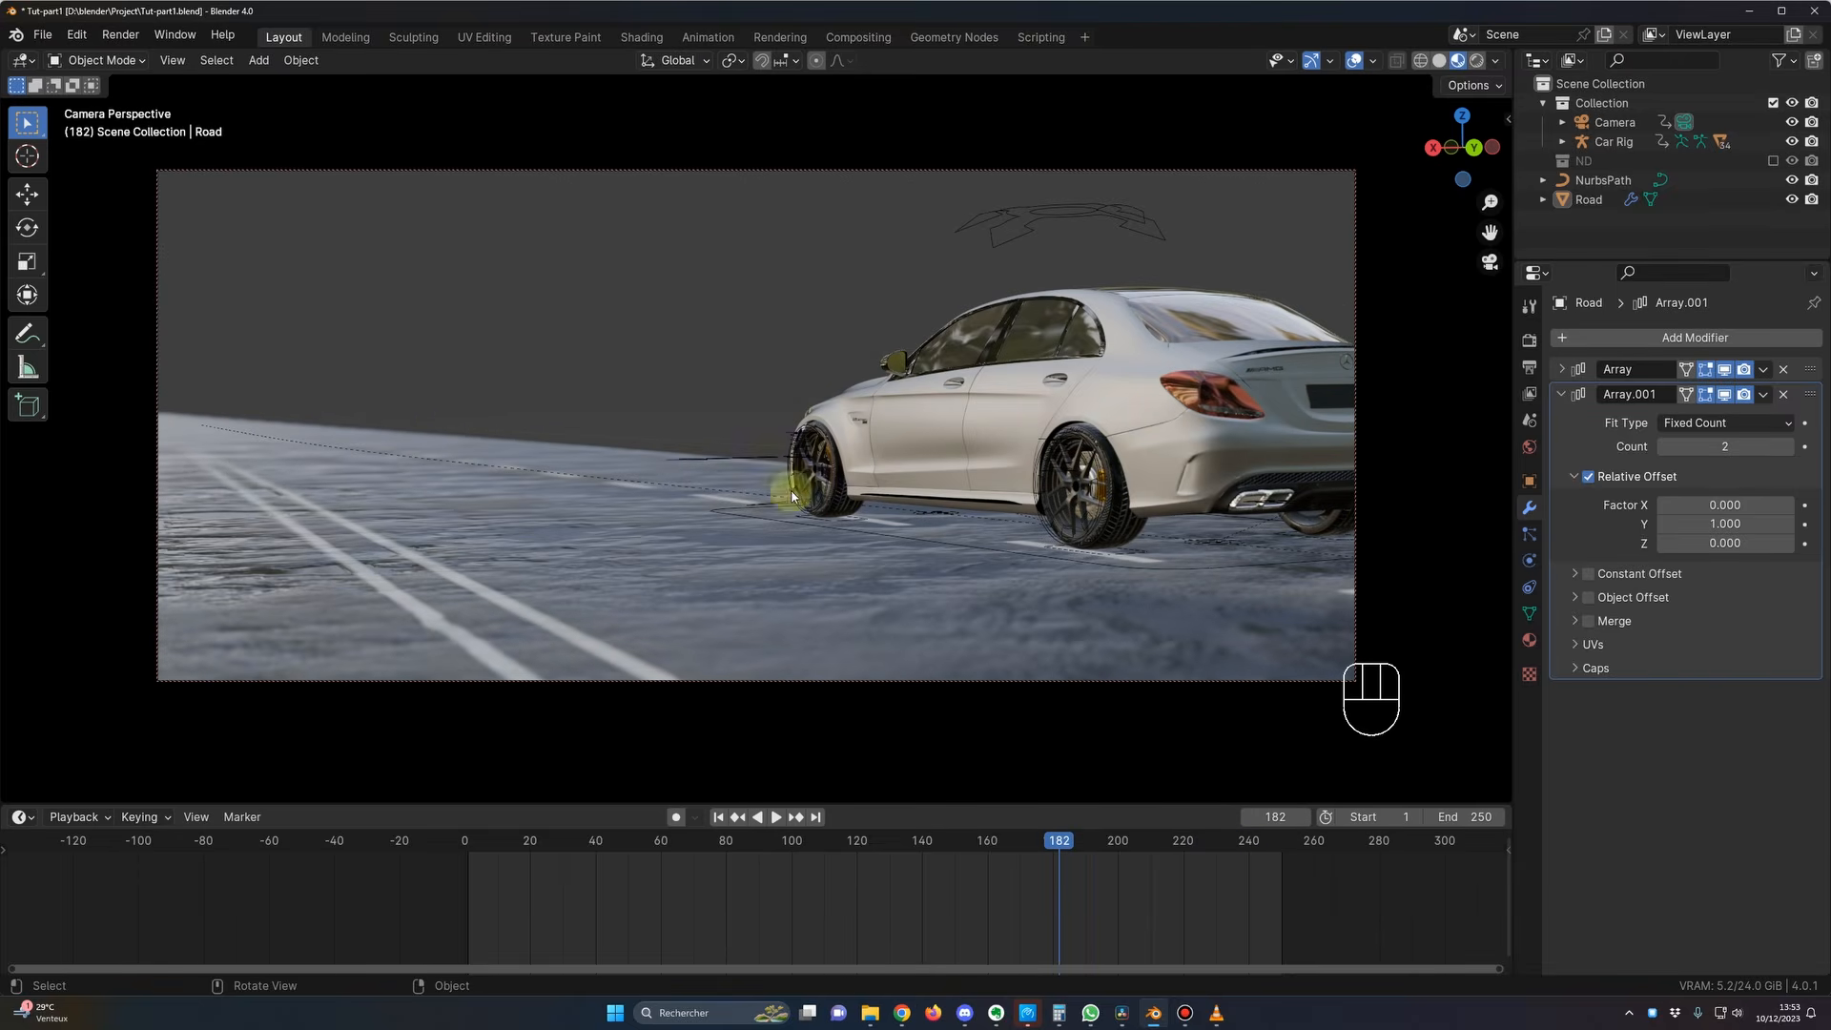
key(space)
key(space)
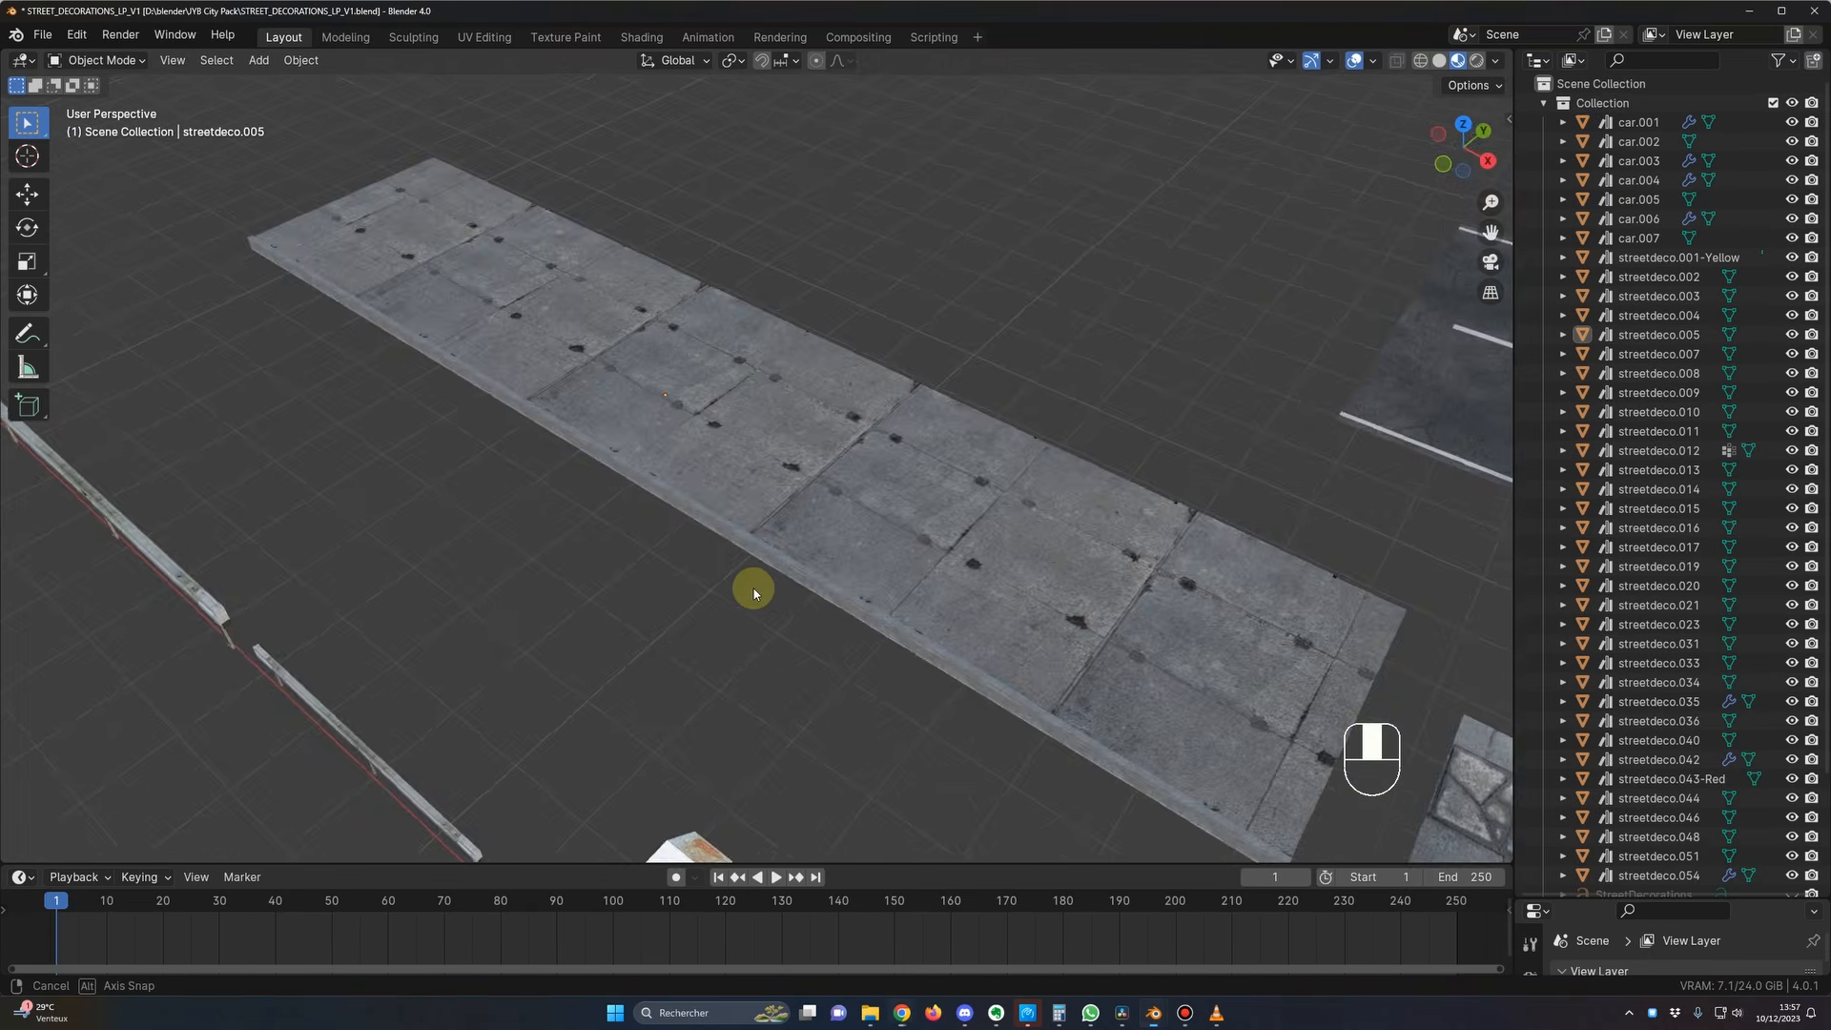
Step: Examine the long concrete sidewalk piece in the STREET_DECORATIONS_LP_V1 file from several angles
middle_drag(754, 593, 814, 526)
click(825, 467)
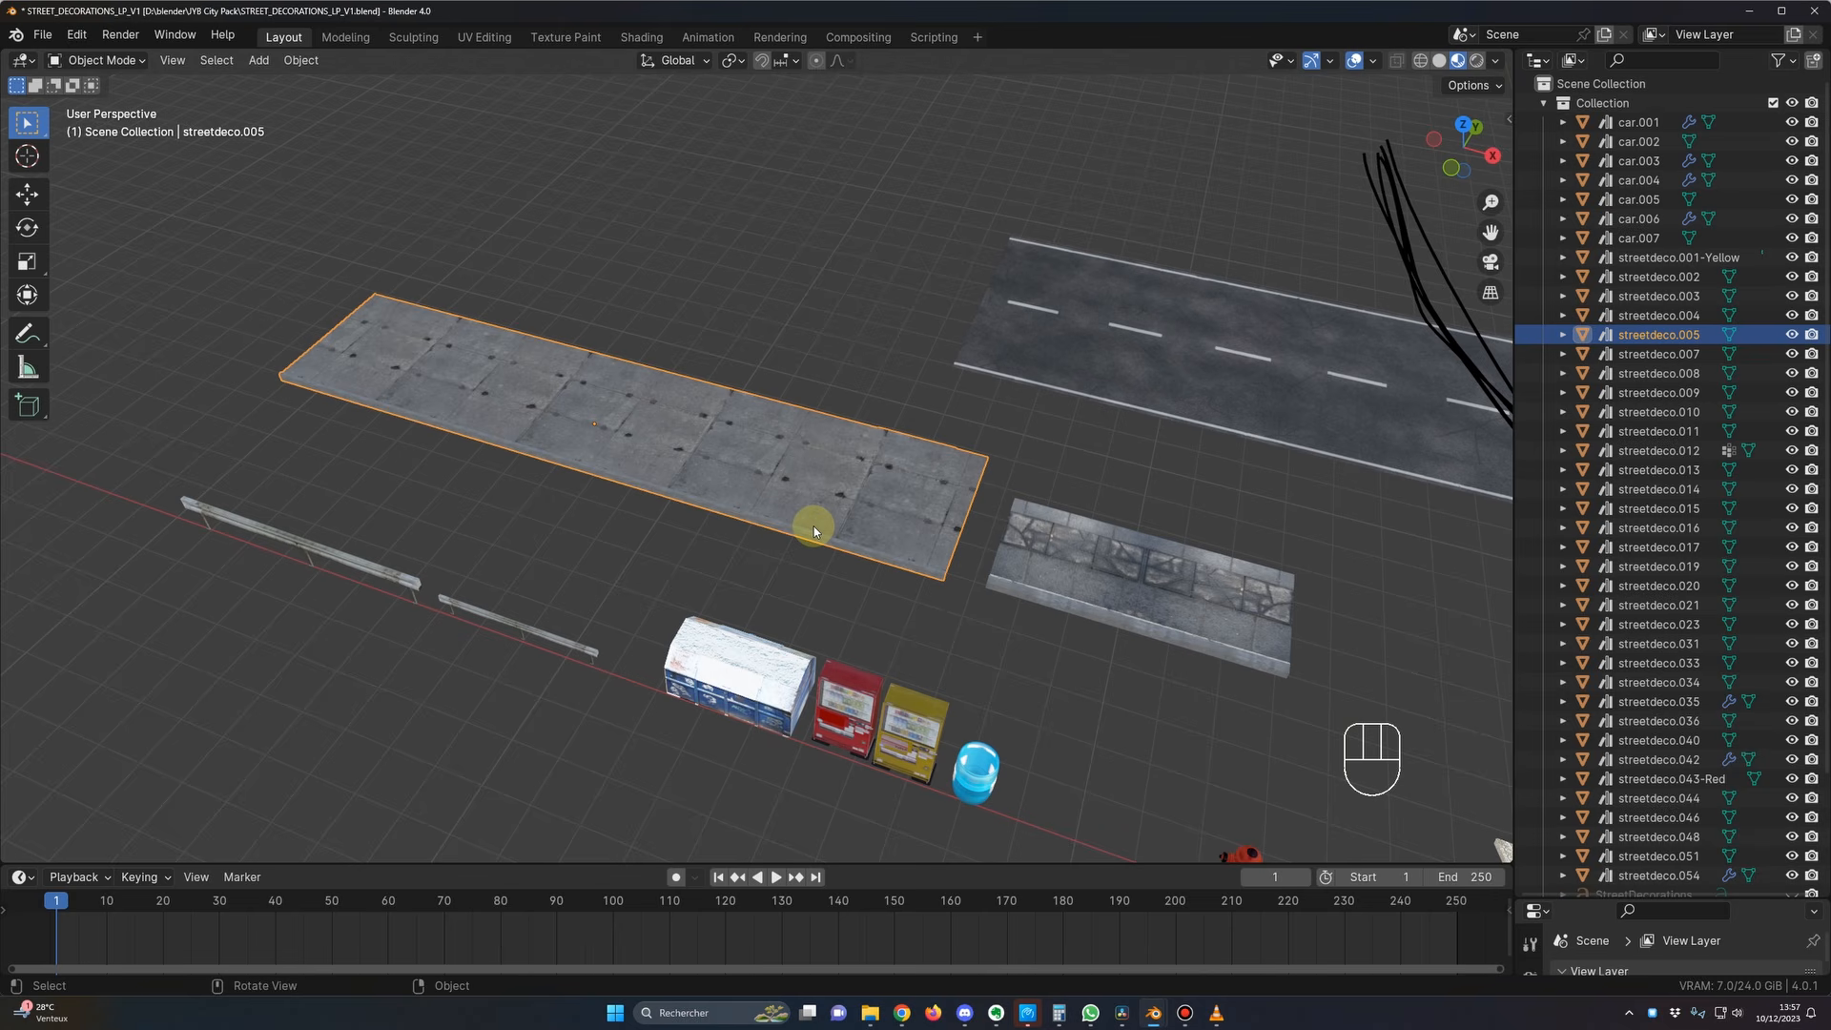
middle_drag(1173, 573, 1059, 565)
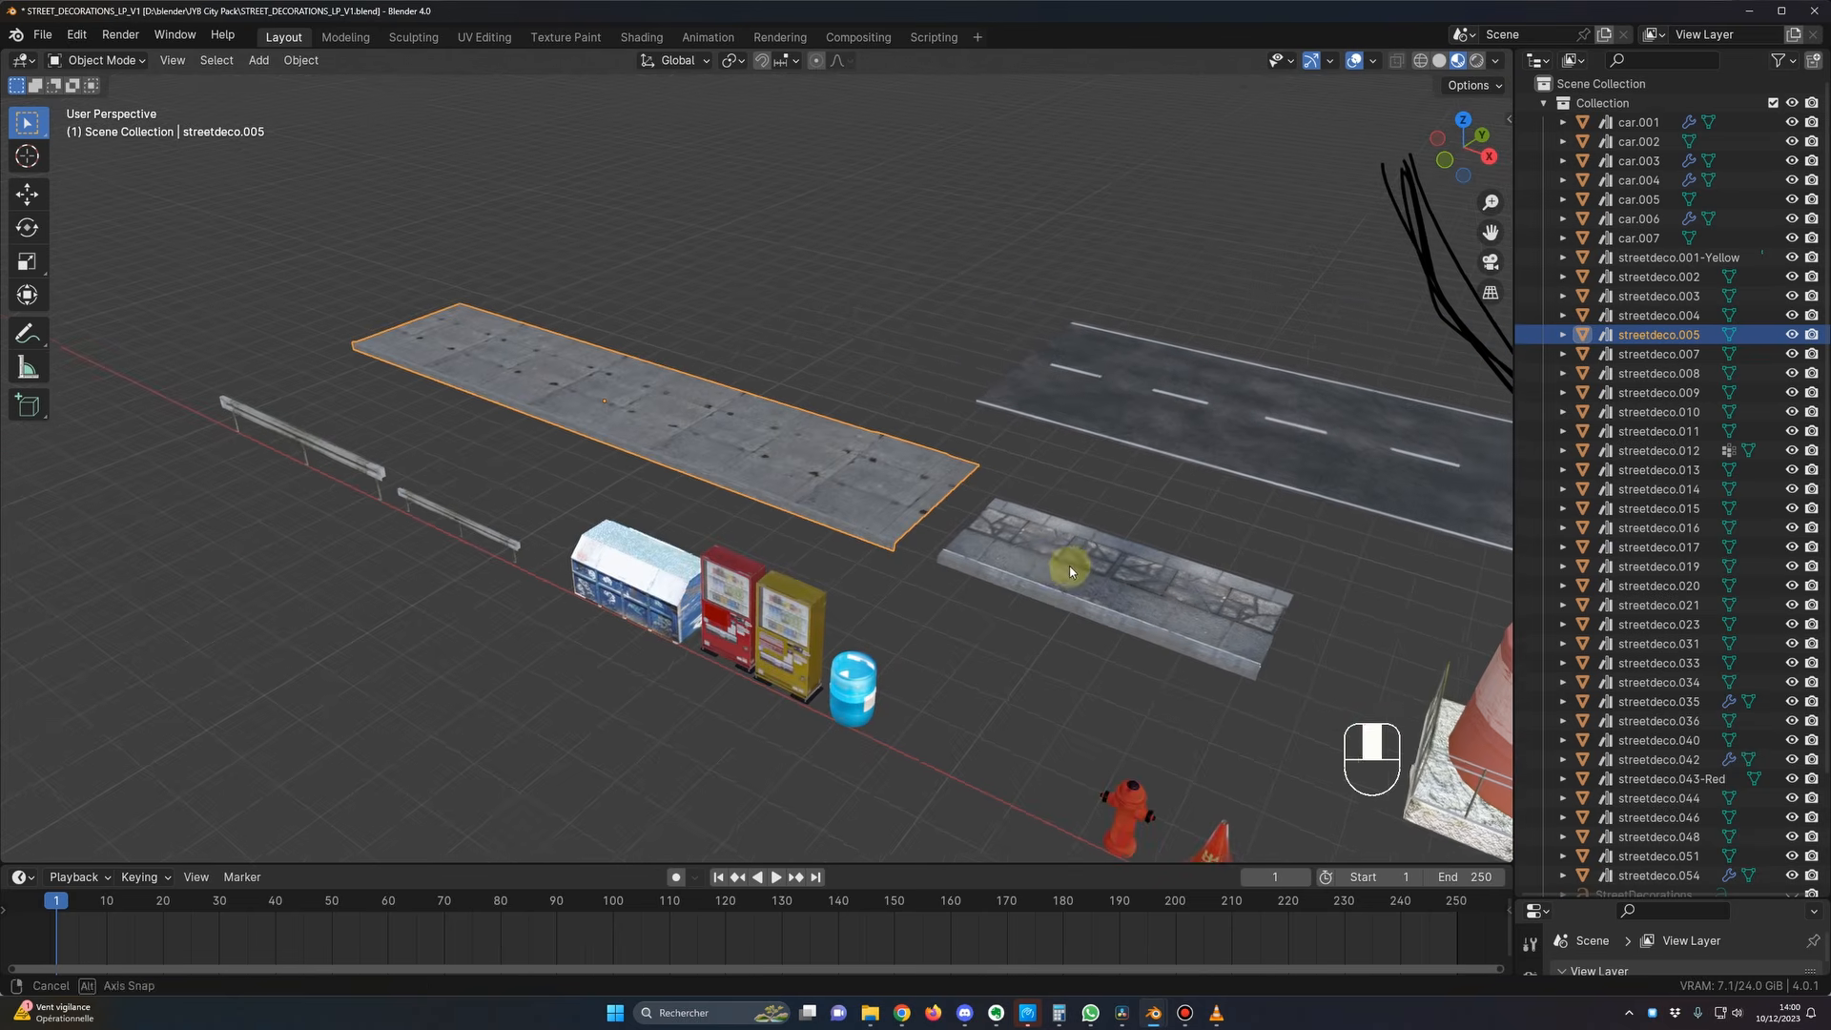
middle_drag(894, 565, 731, 391)
scroll(734, 401, up, 2)
scroll(739, 411, down, 2)
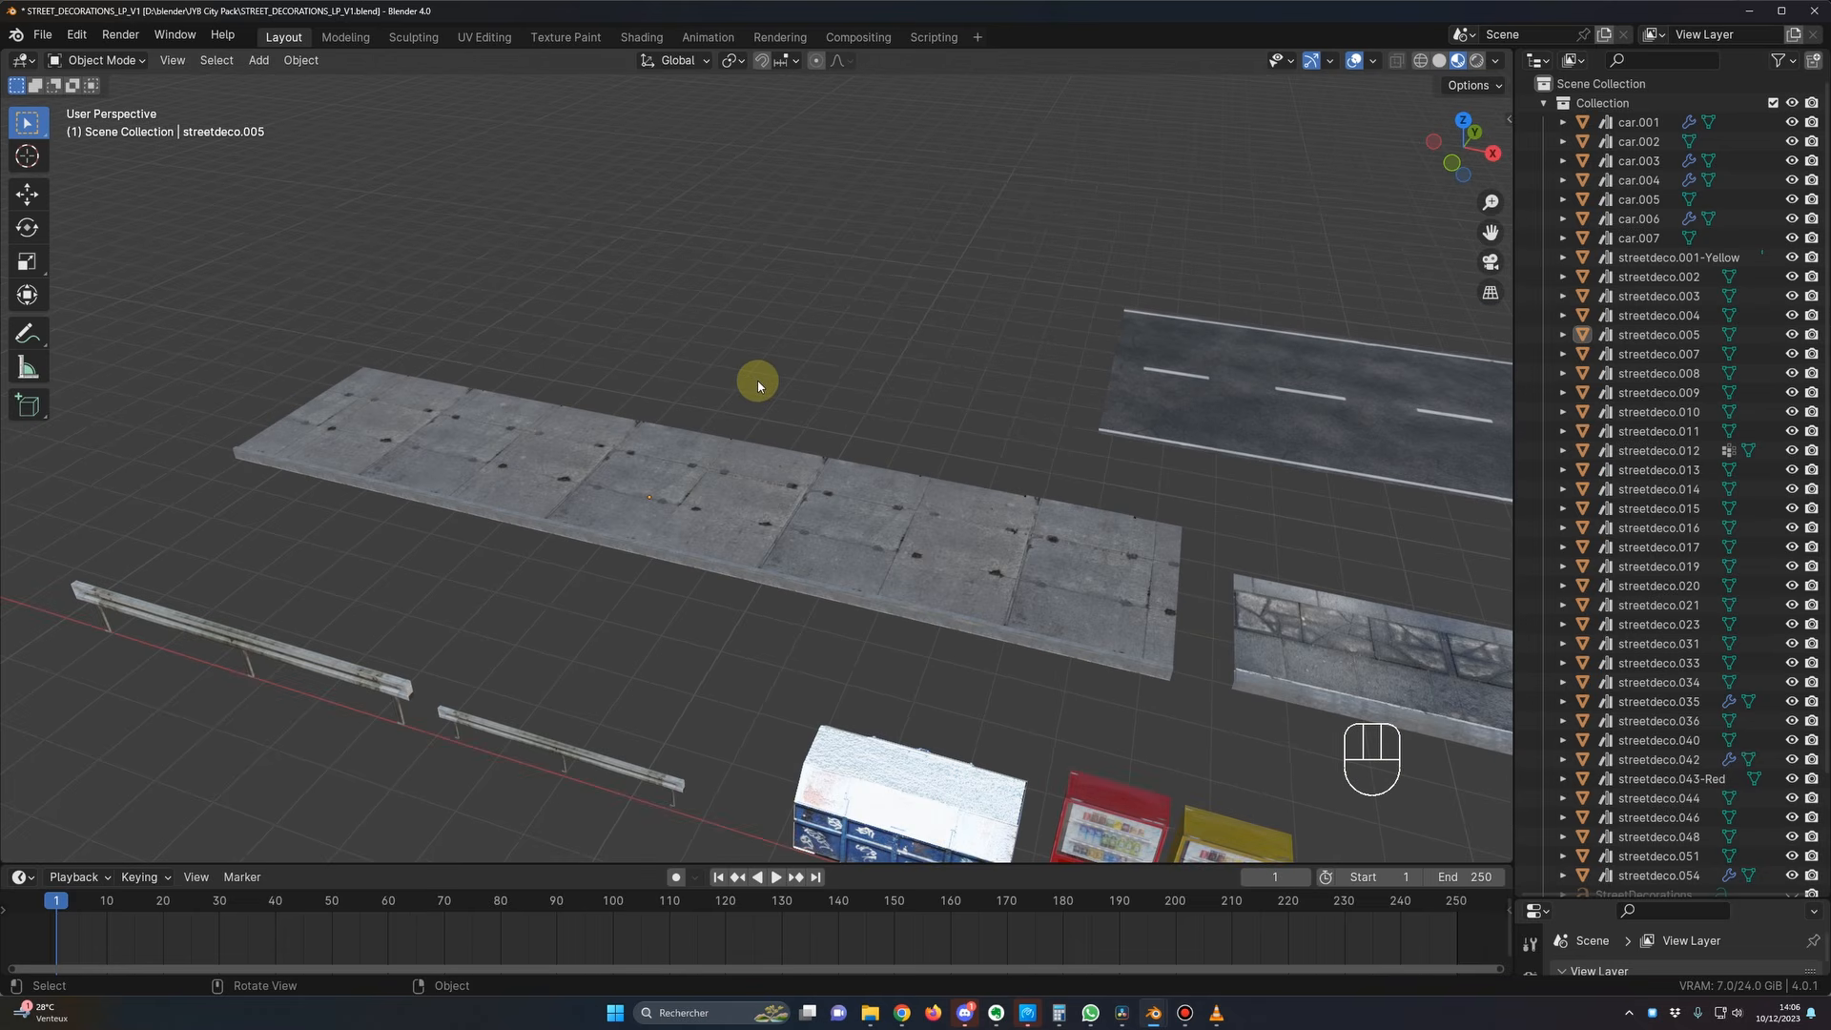
Step: Select the long concrete sidewalk piece, streetdeco.005, and copy the object
mouse_move(845, 452)
middle_down()
mouse_move(891, 442)
mouse_move(854, 442)
middle_up()
click(743, 504)
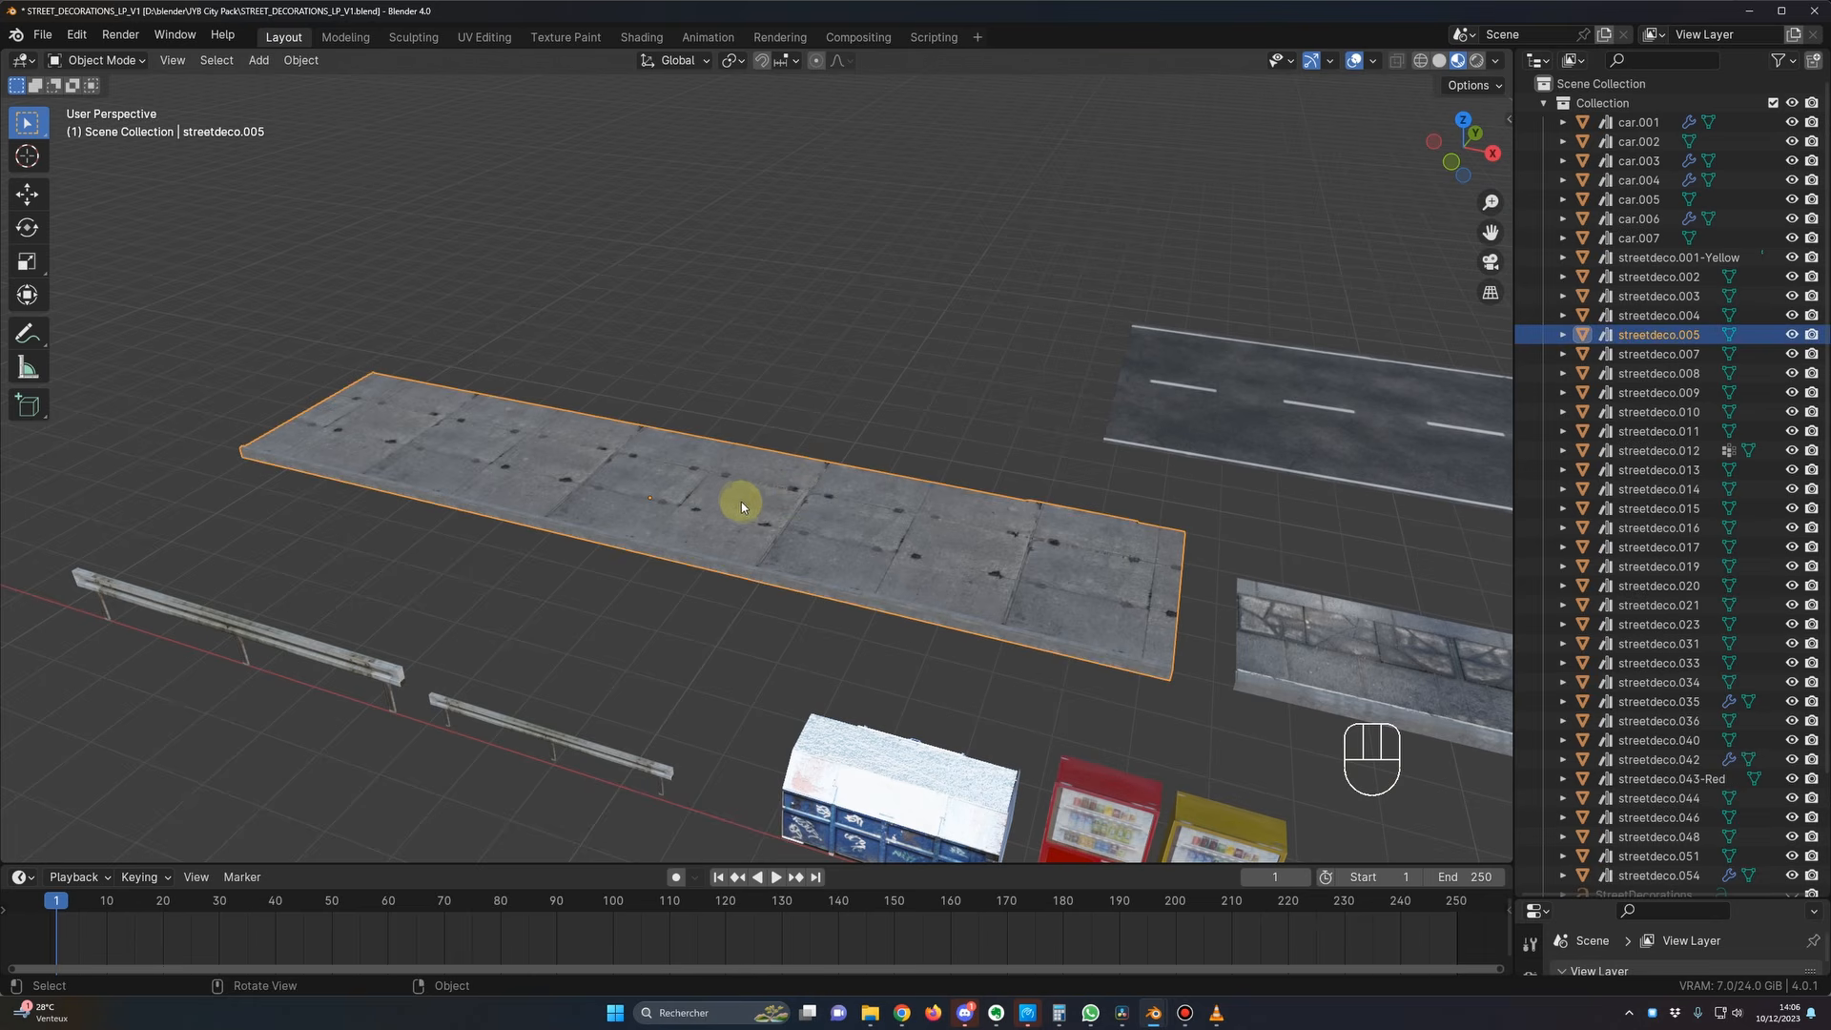
right_click(741, 502)
click(692, 610)
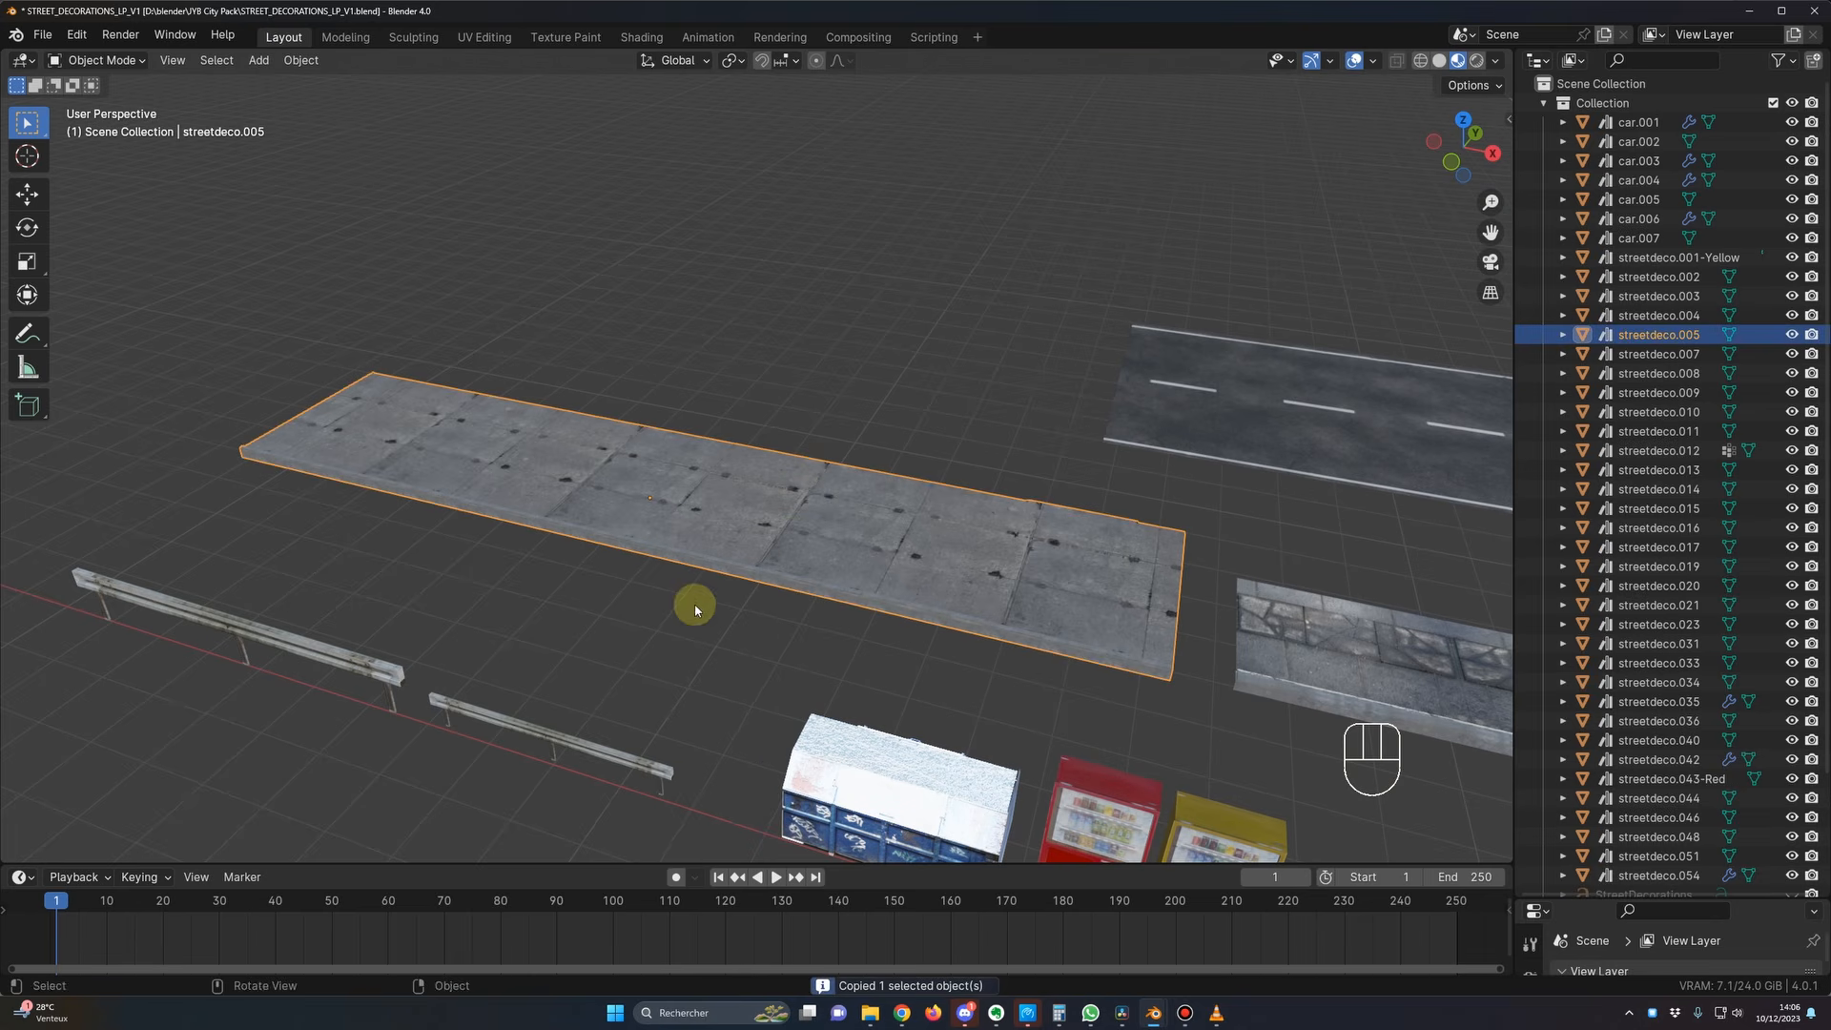
Step: Switch to the Tut-part1 project, paste the copied sidewalk object and rename it SideWalk
mouse_move(1151, 1020)
click(1053, 925)
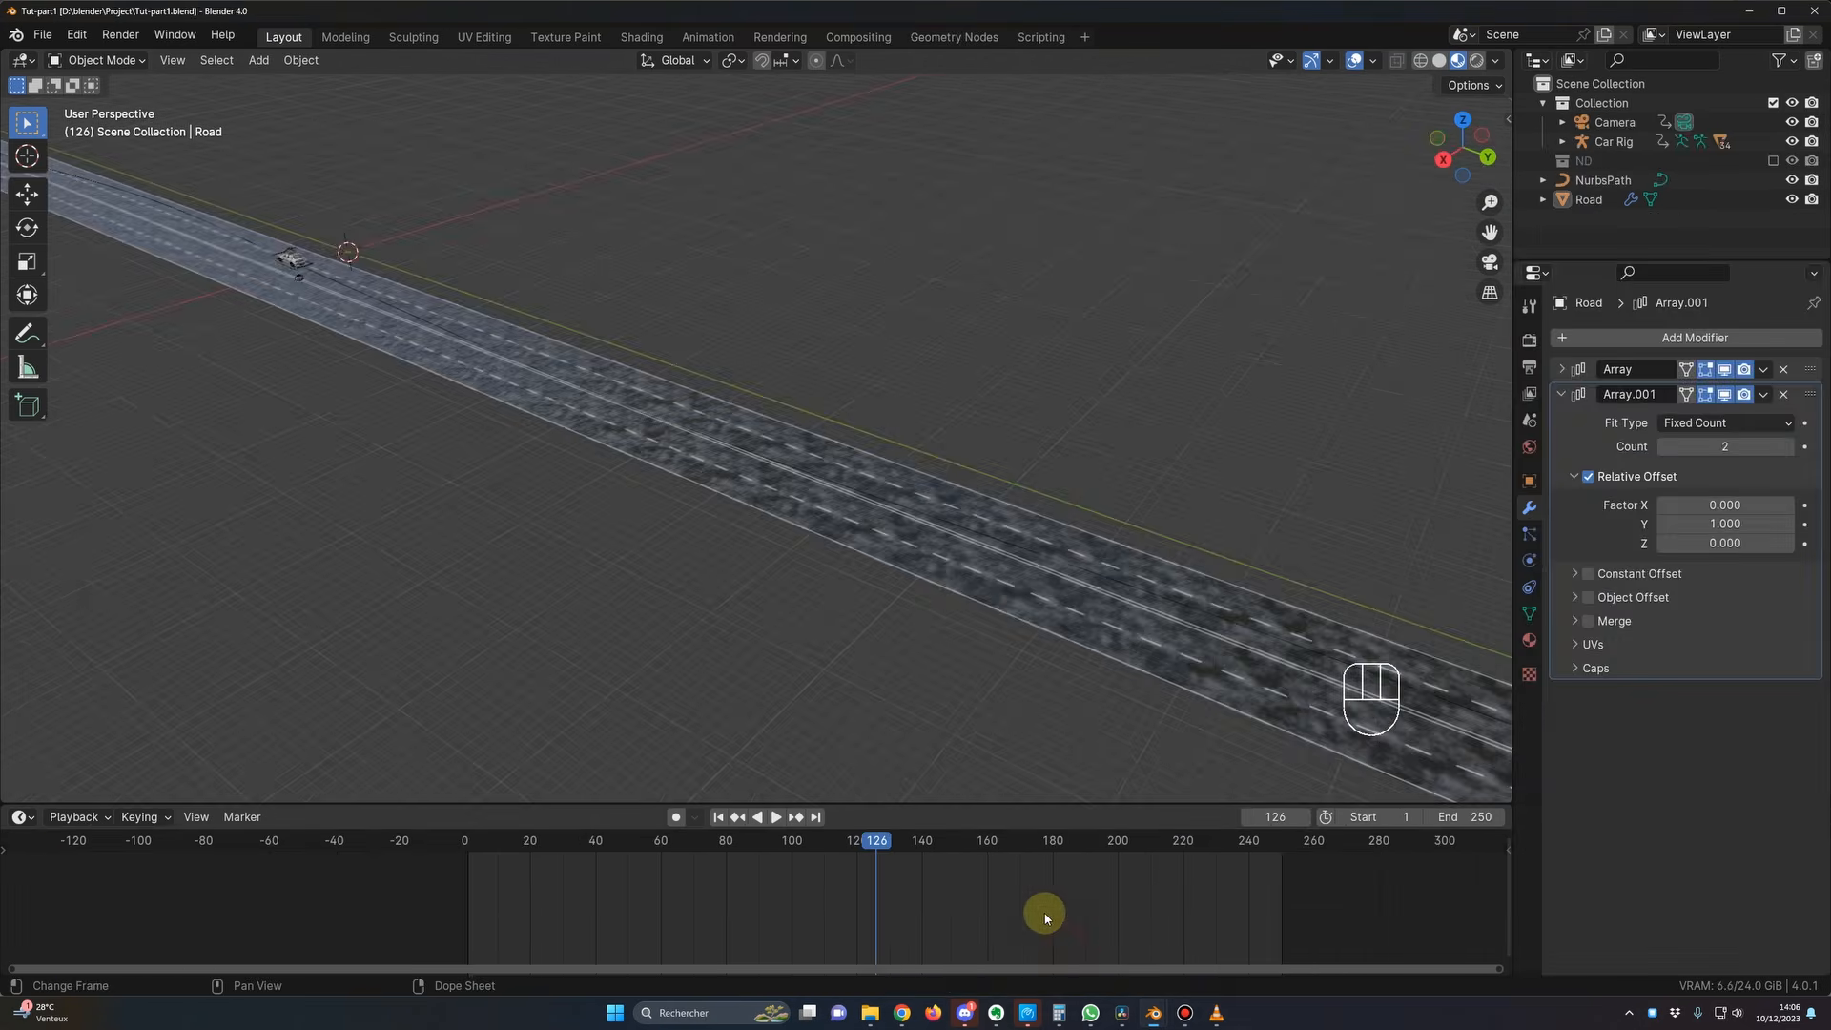
right_click(951, 345)
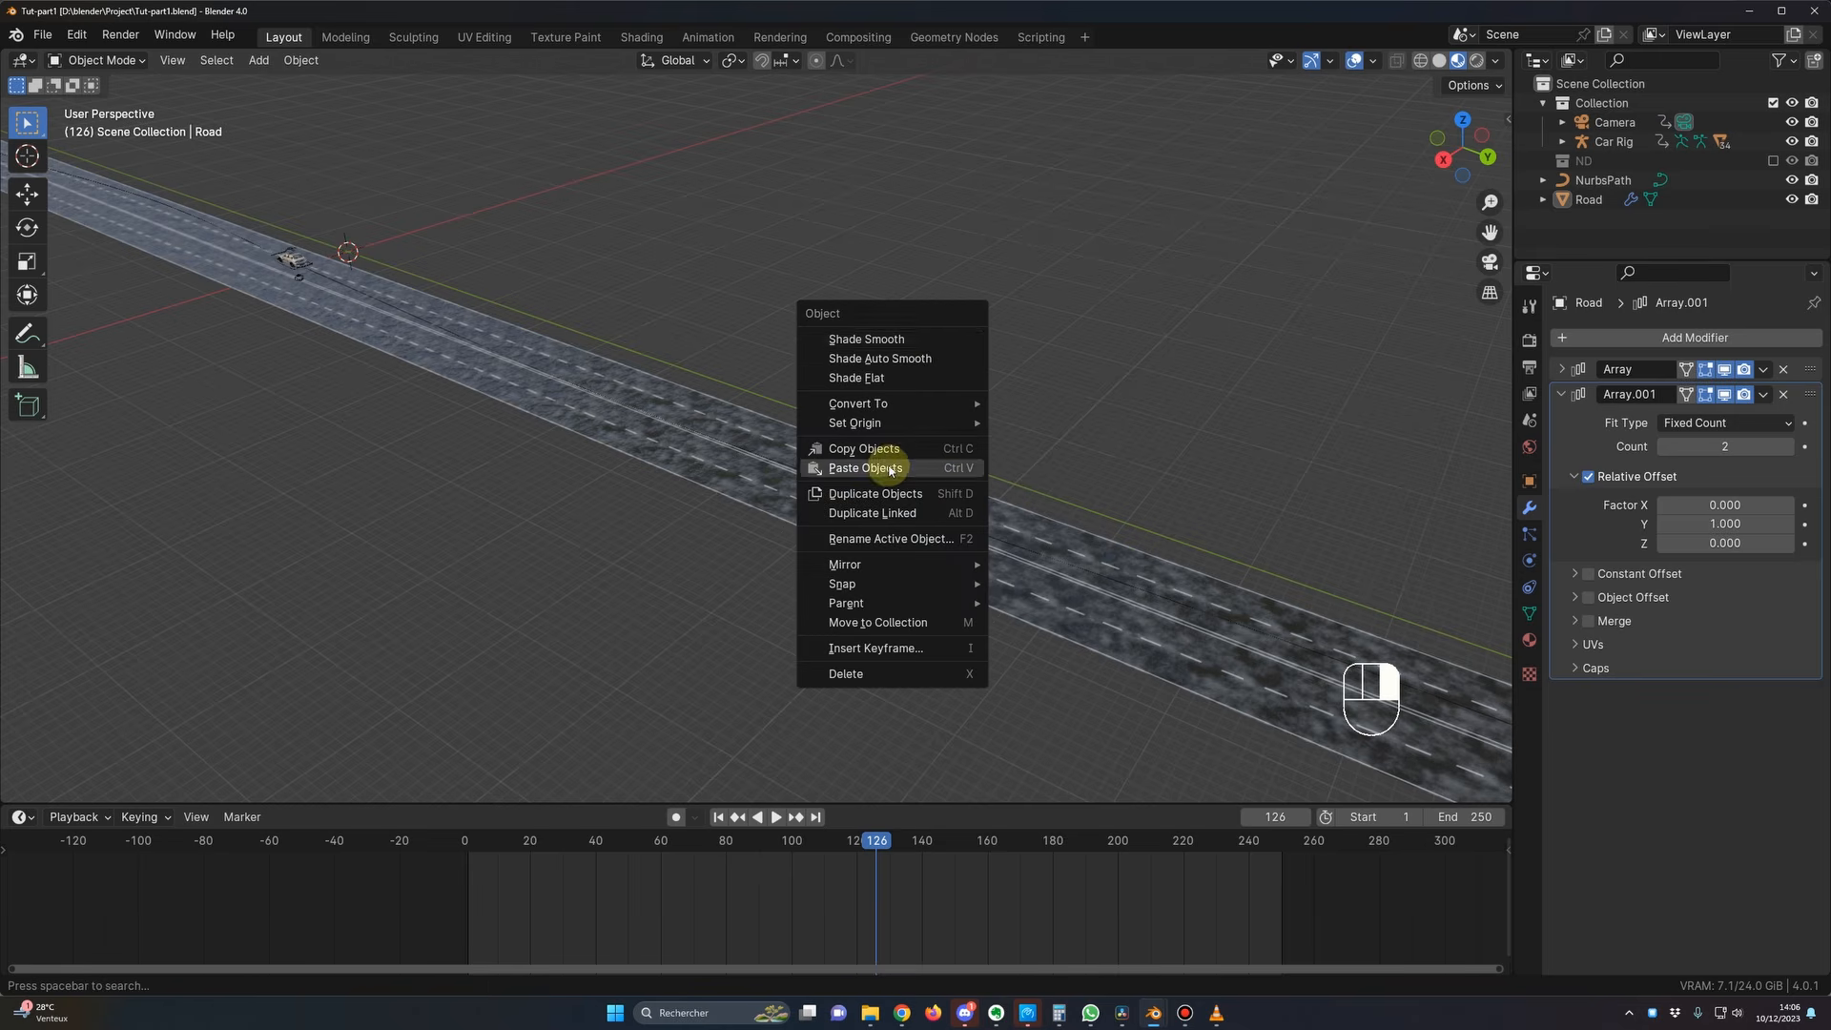
click(889, 467)
click(1650, 218)
key(F2)
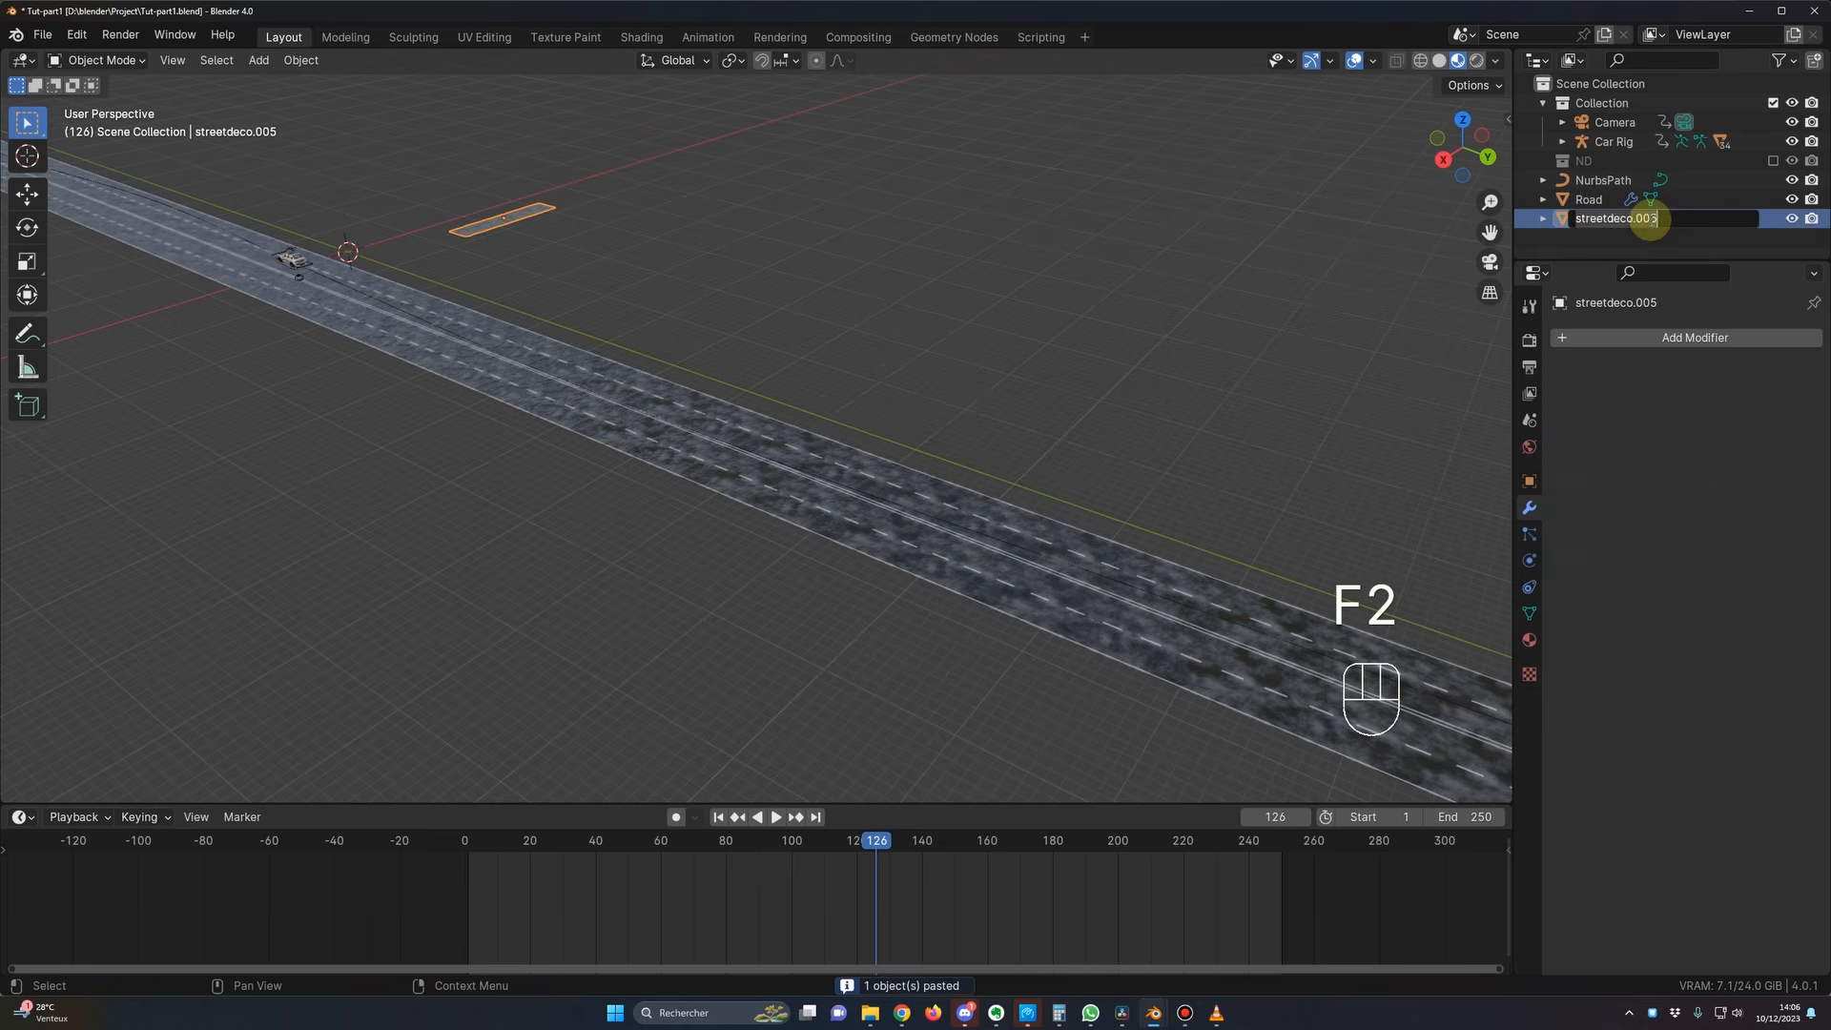
text(SideWalk)
key(Return)
Step: Move SideWalk horizontally to the far end of the road and set its Z rotation to 90°
scroll(572, 298, down, 2)
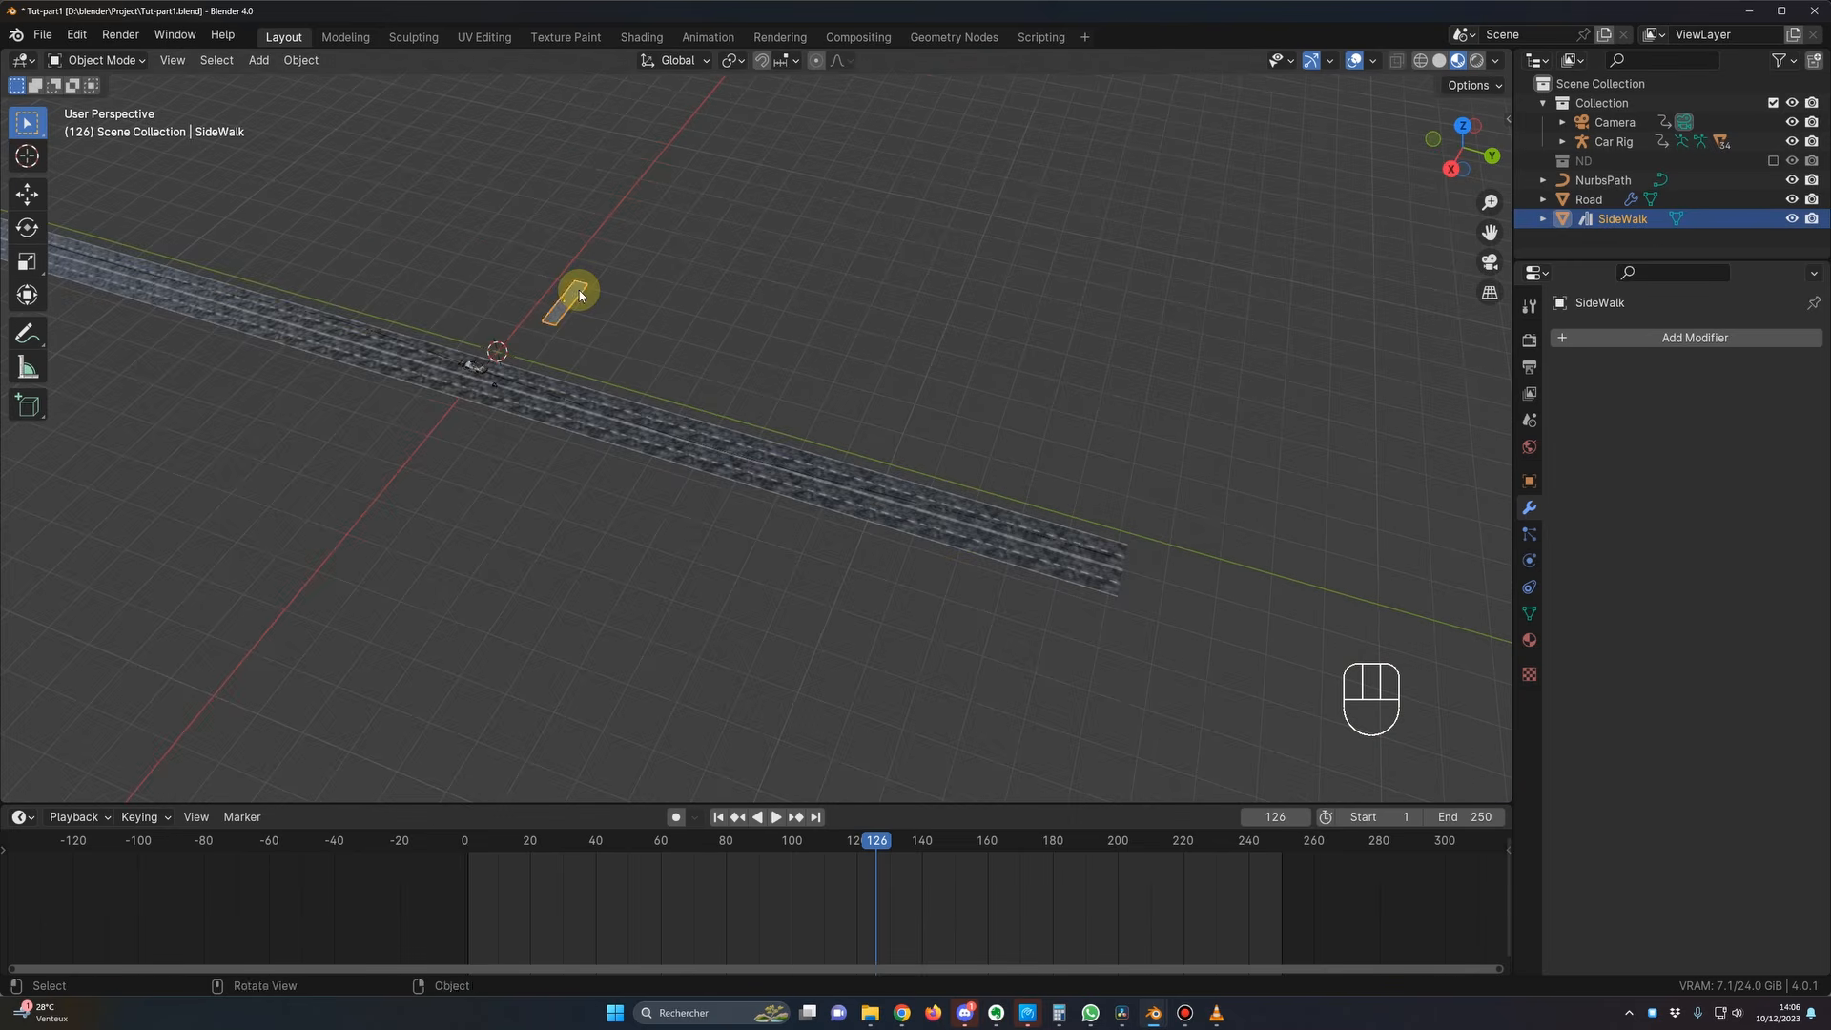
key(g)
key(shift+z)
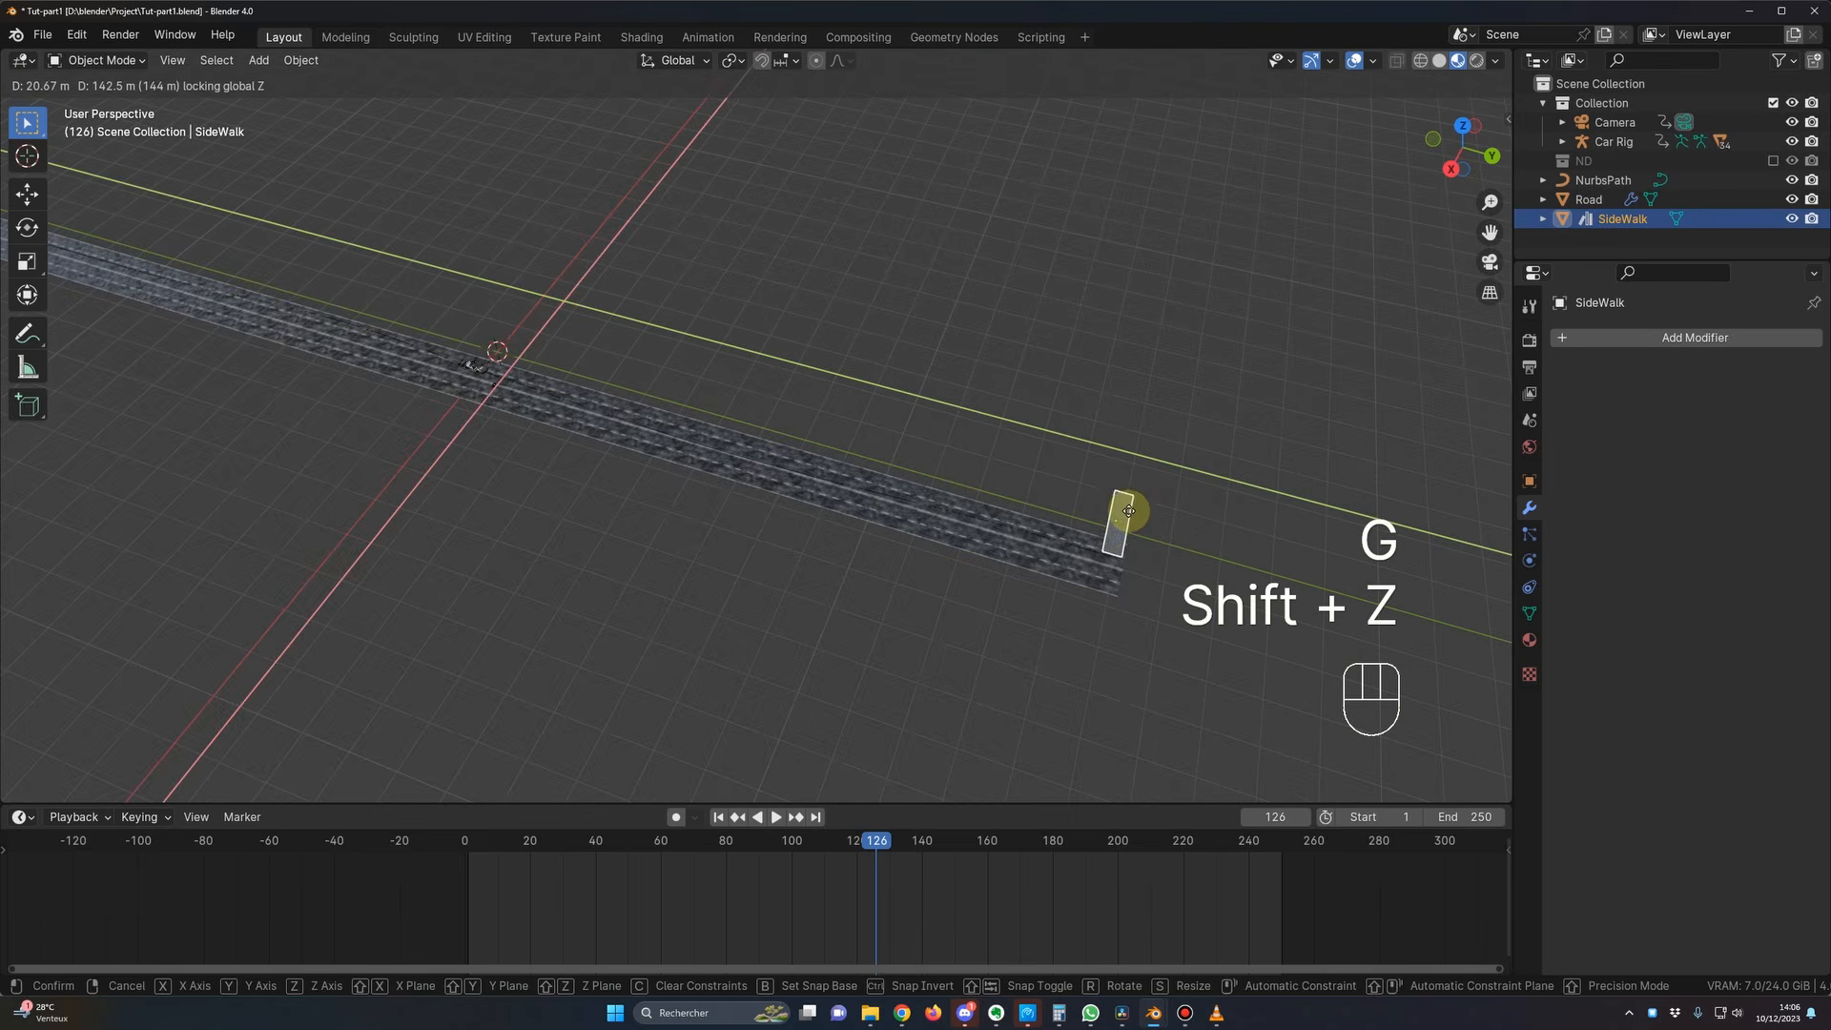
scroll(1155, 515, up, 3)
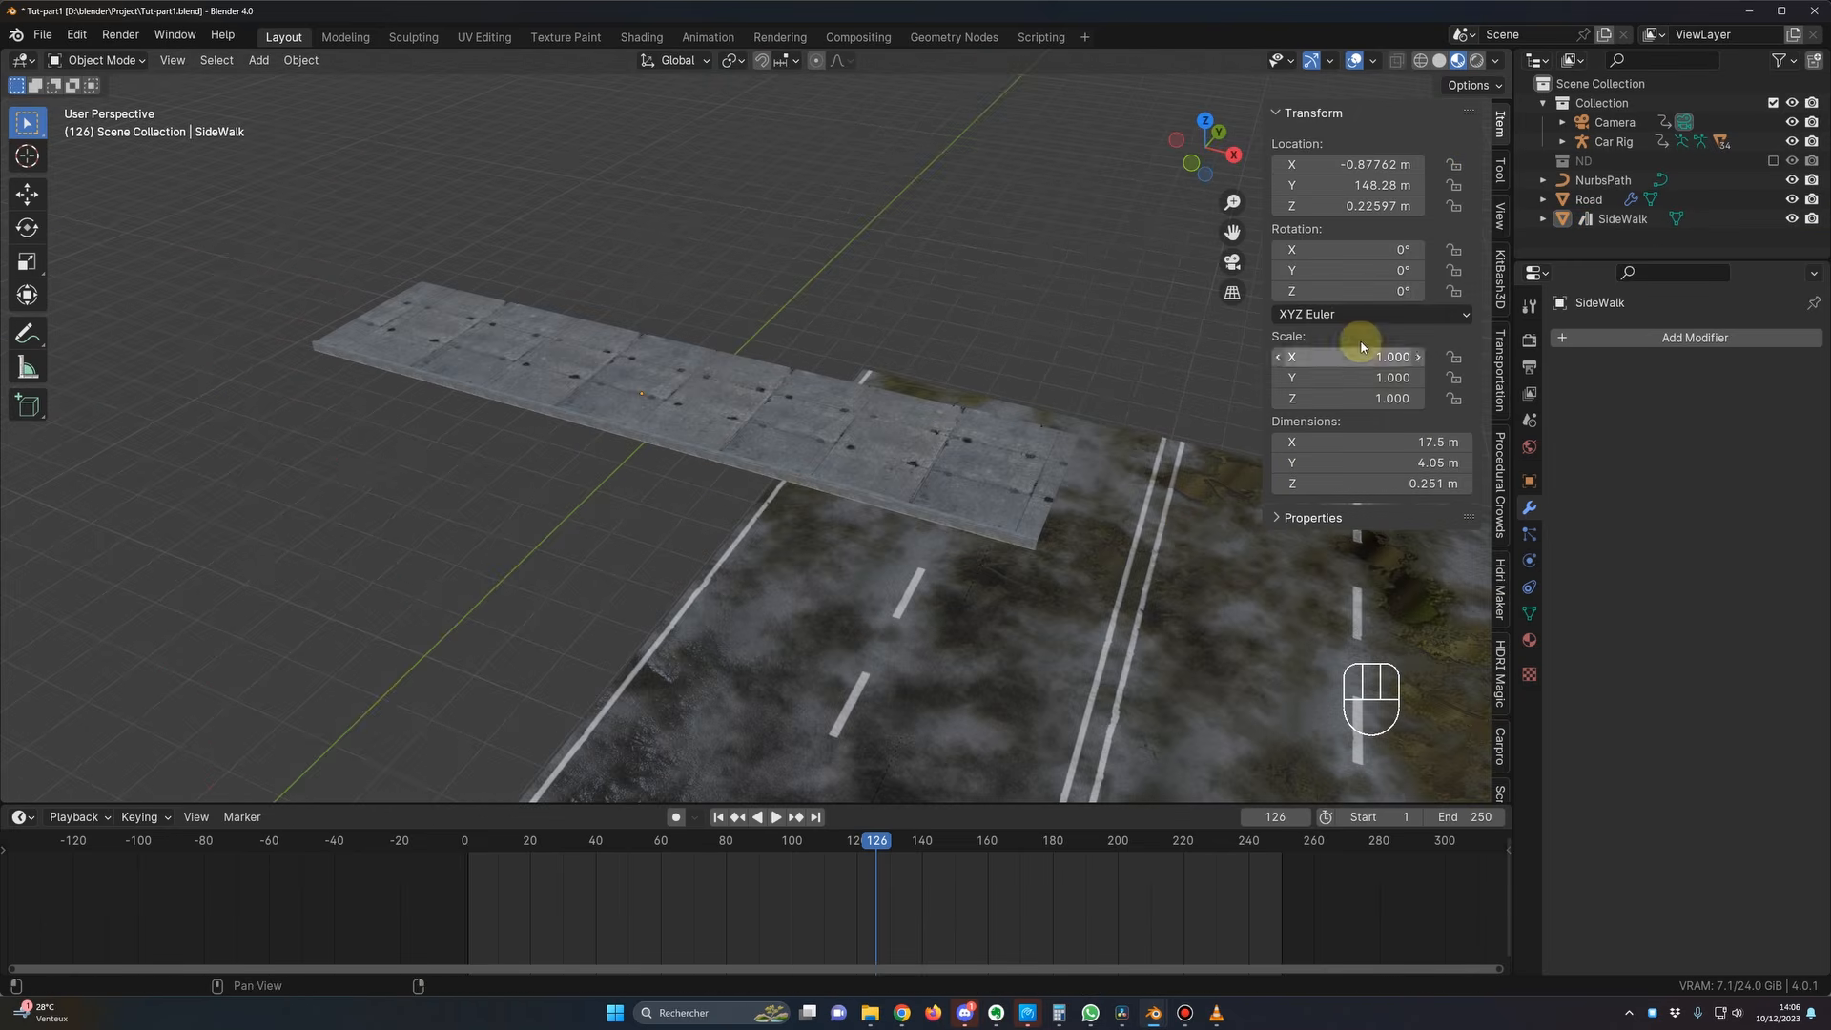
click(1350, 294)
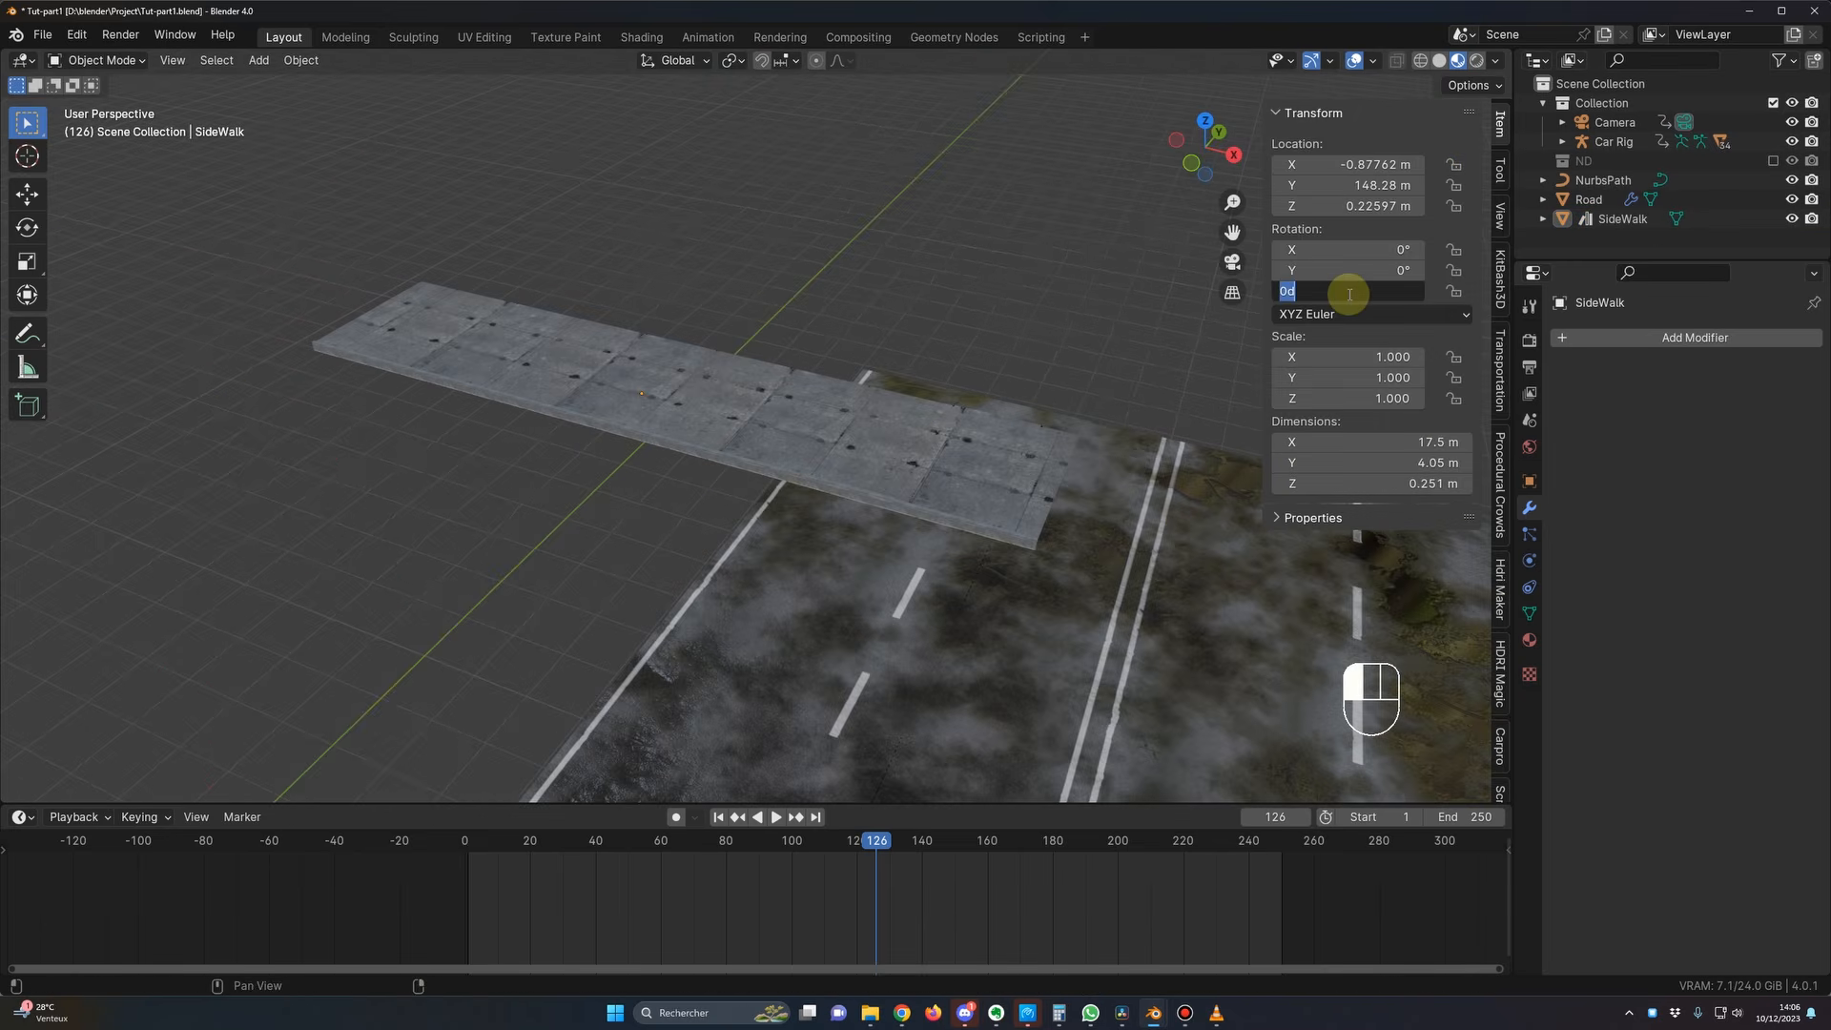
text(90)
key(Return)
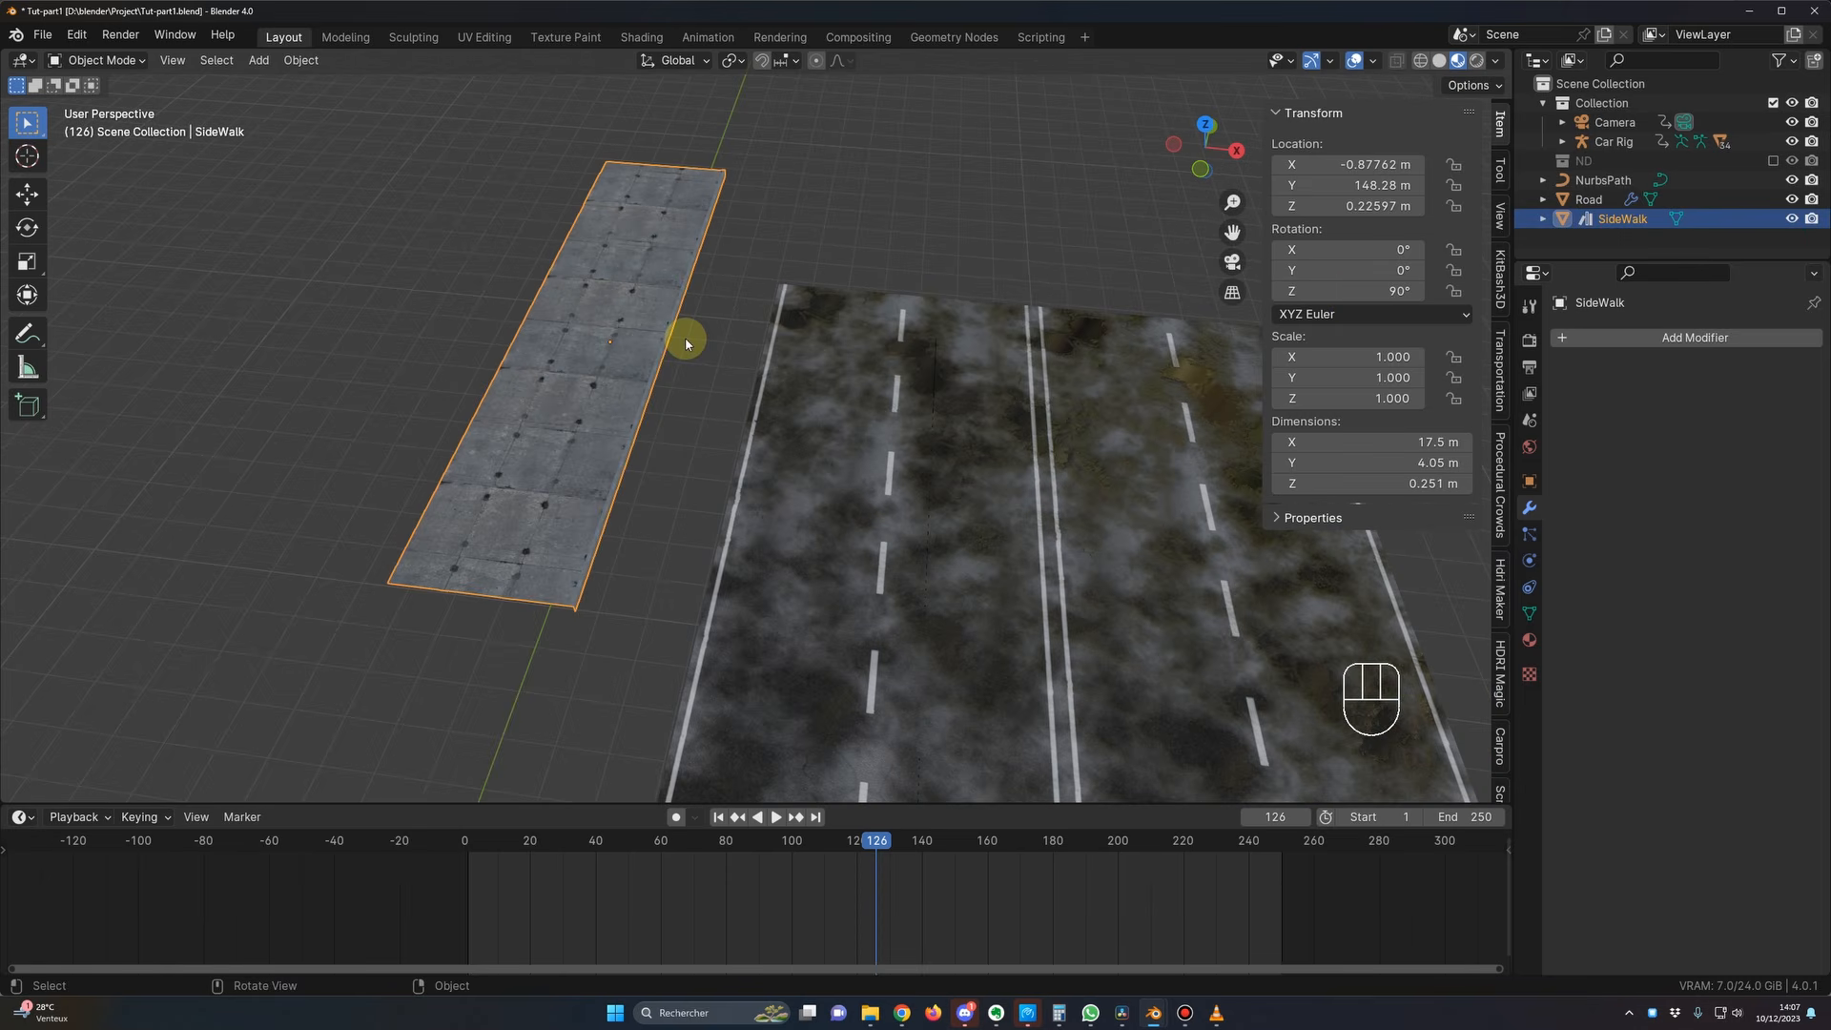
Step: Align SideWalk horizontally with the road's outer white line, with its end flush with the end of the road
scroll(752, 398, up, 2)
middle_drag(772, 397, 785, 360)
key(g)
key(shift+z)
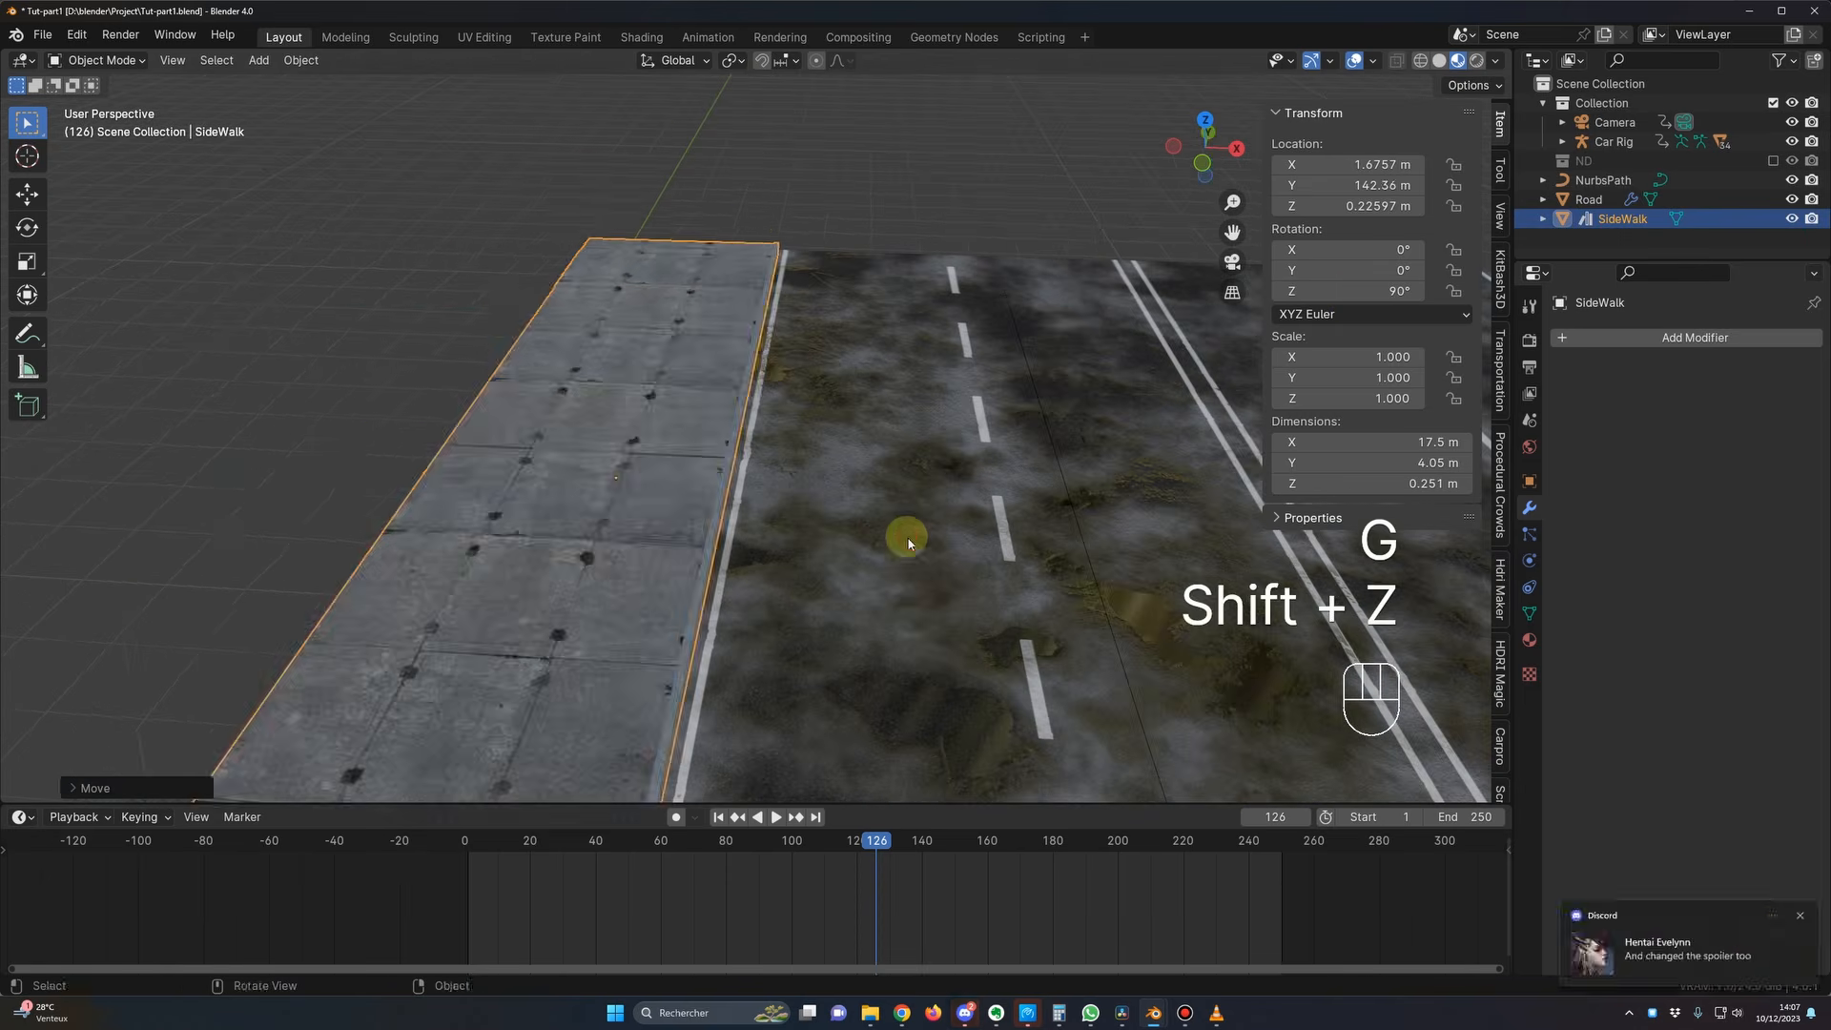
click(859, 540)
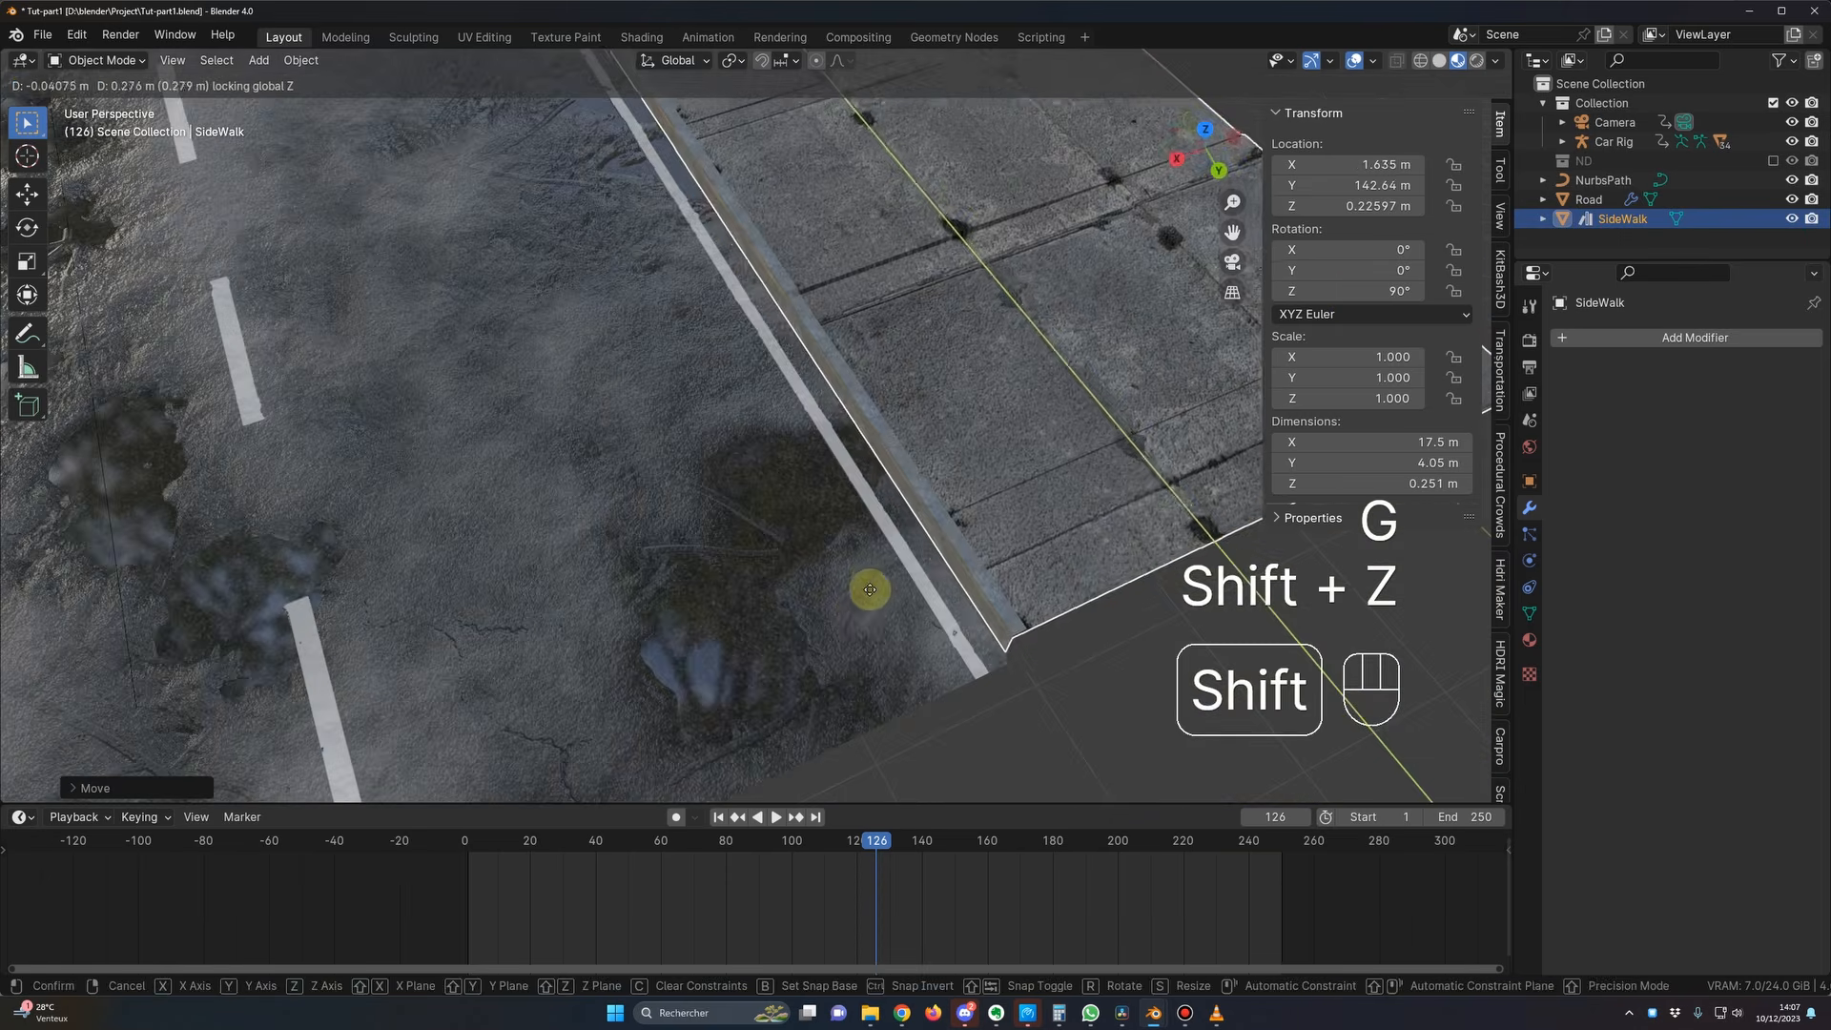
key(g)
key(s)
key(Escape)
key(KP_Decimal)
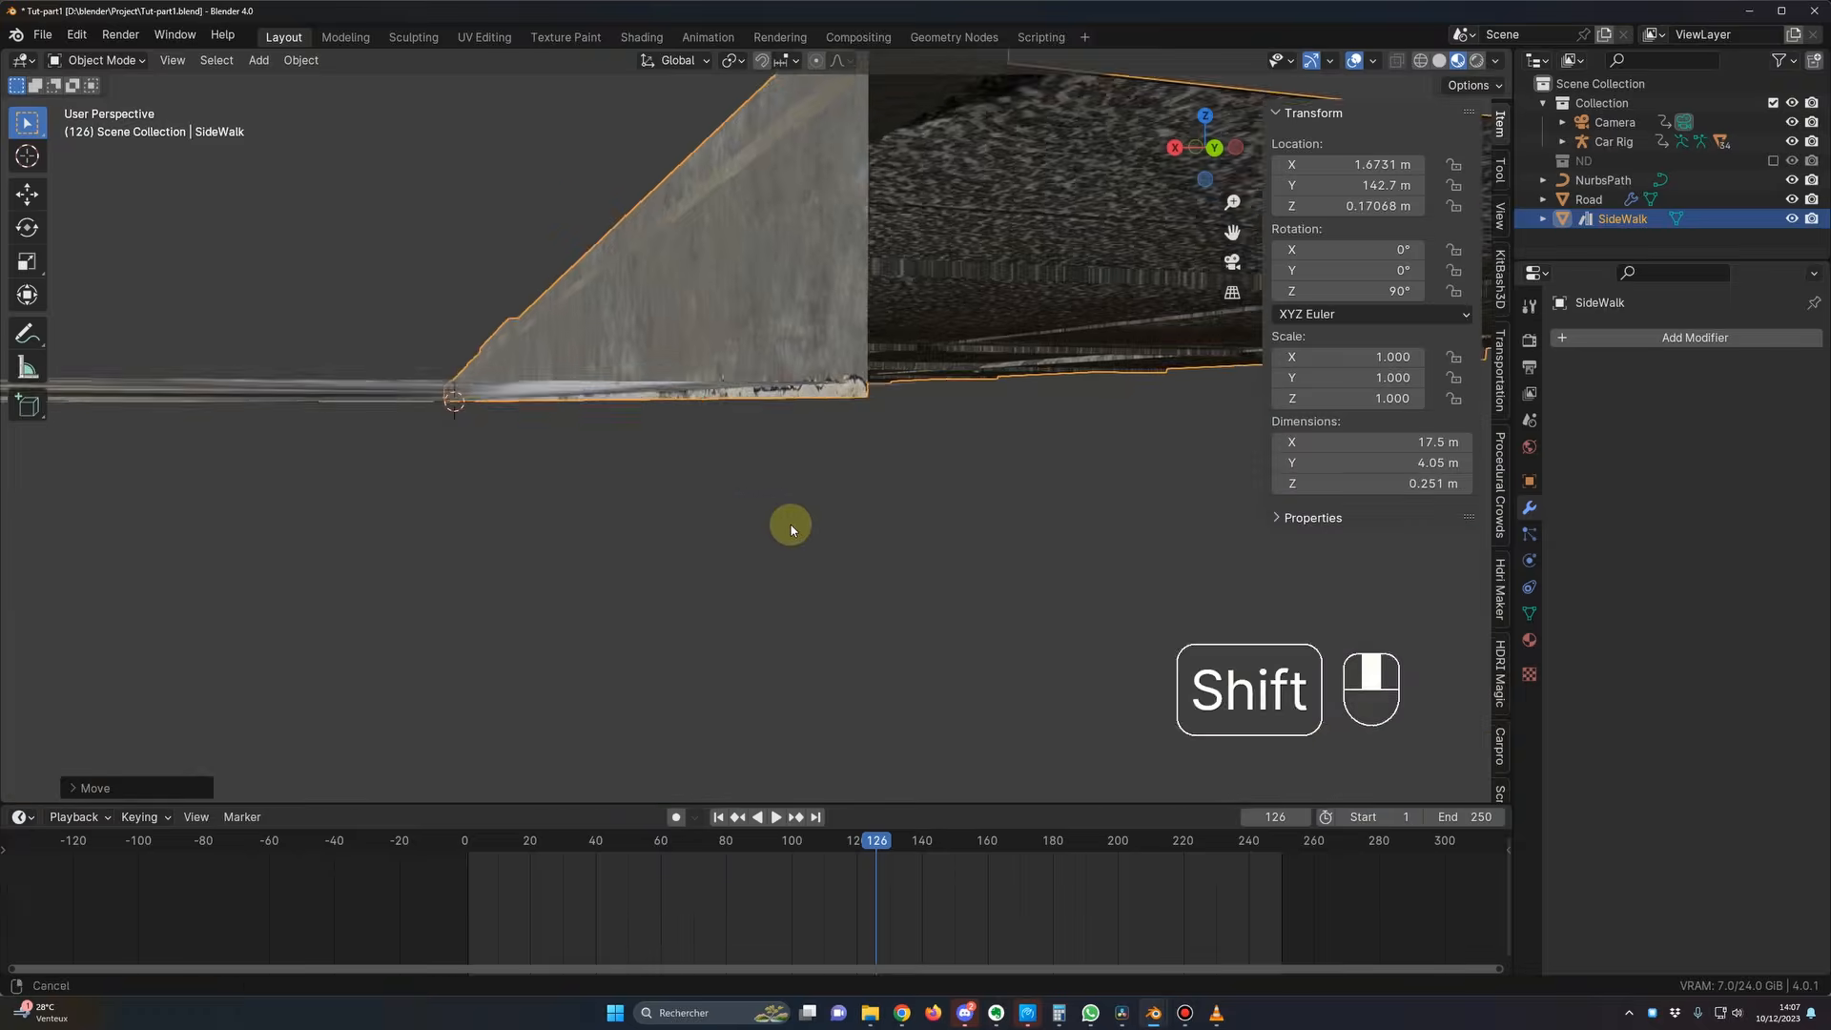
Step: Adjust SideWalk vertically to a Z location of about 0.176 m so its base meets the road surface
shift+middle_drag(791, 531, 846, 585)
key(g)
key(z)
key(Escape)
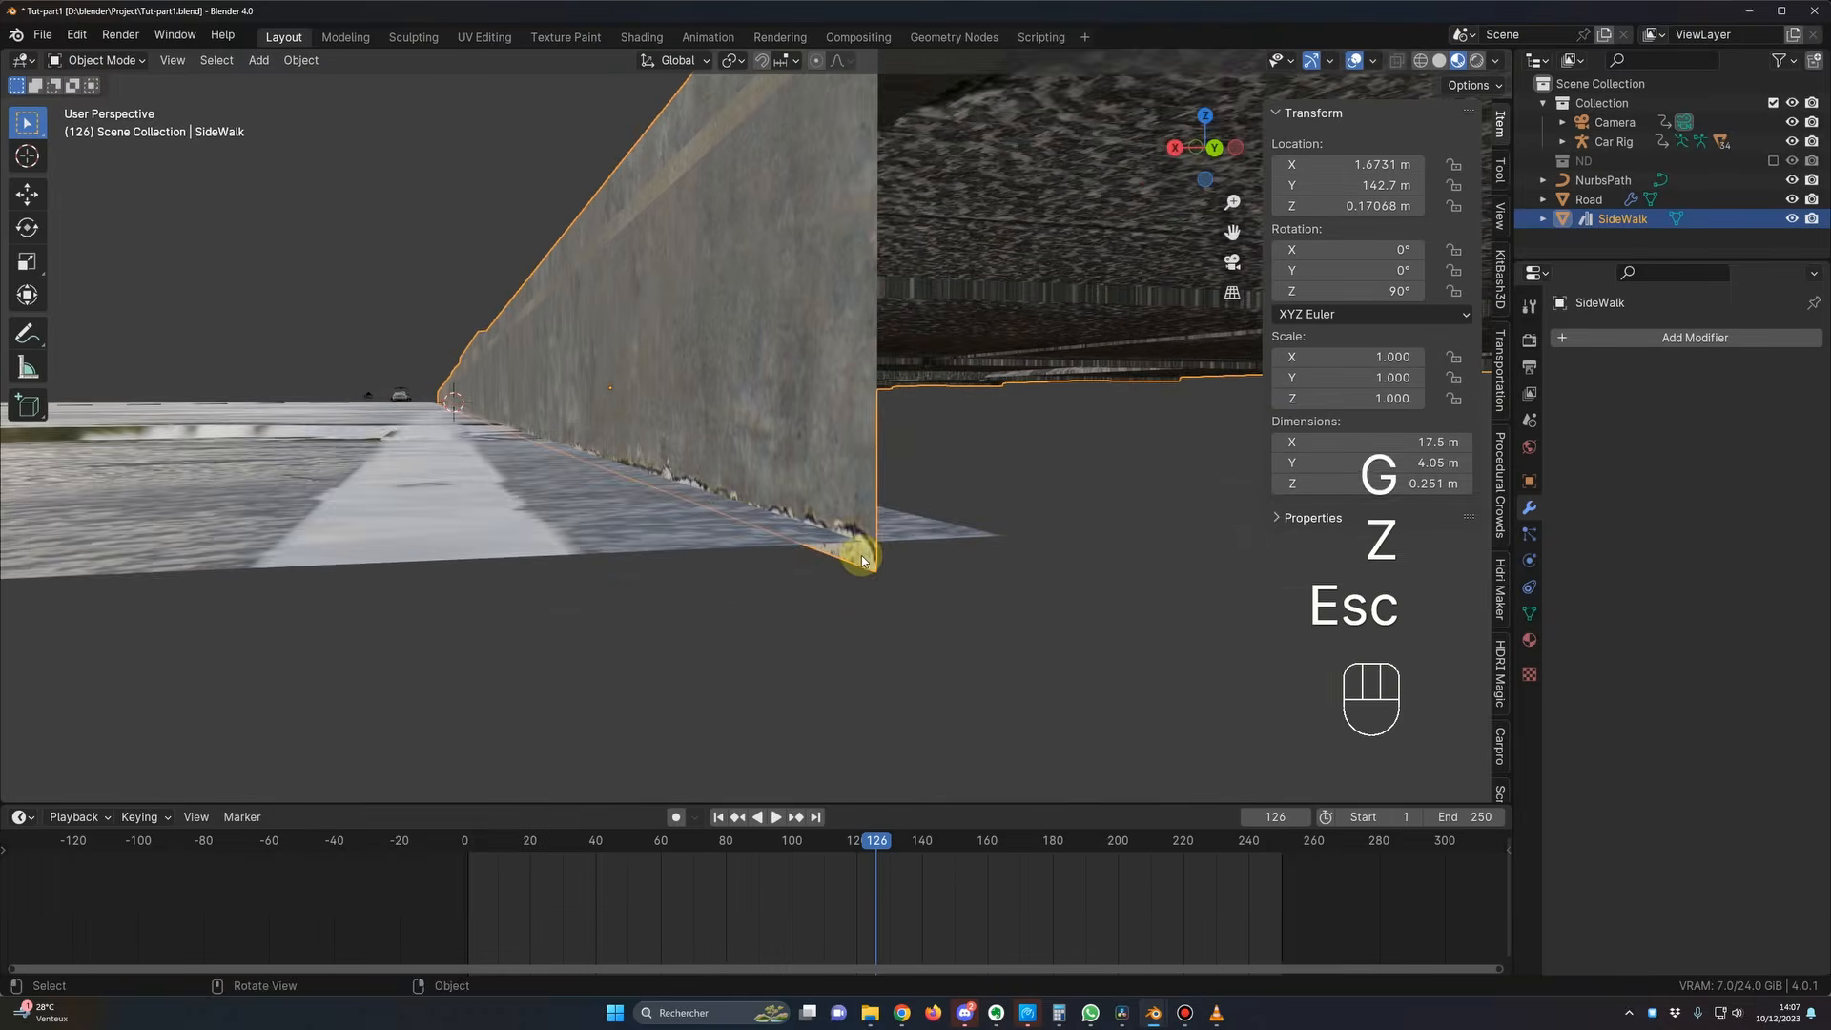
shift+middle_drag(861, 555, 902, 567)
key(g)
key(z)
click(768, 570)
scroll(811, 574, down, 3)
middle_drag(863, 572, 921, 571)
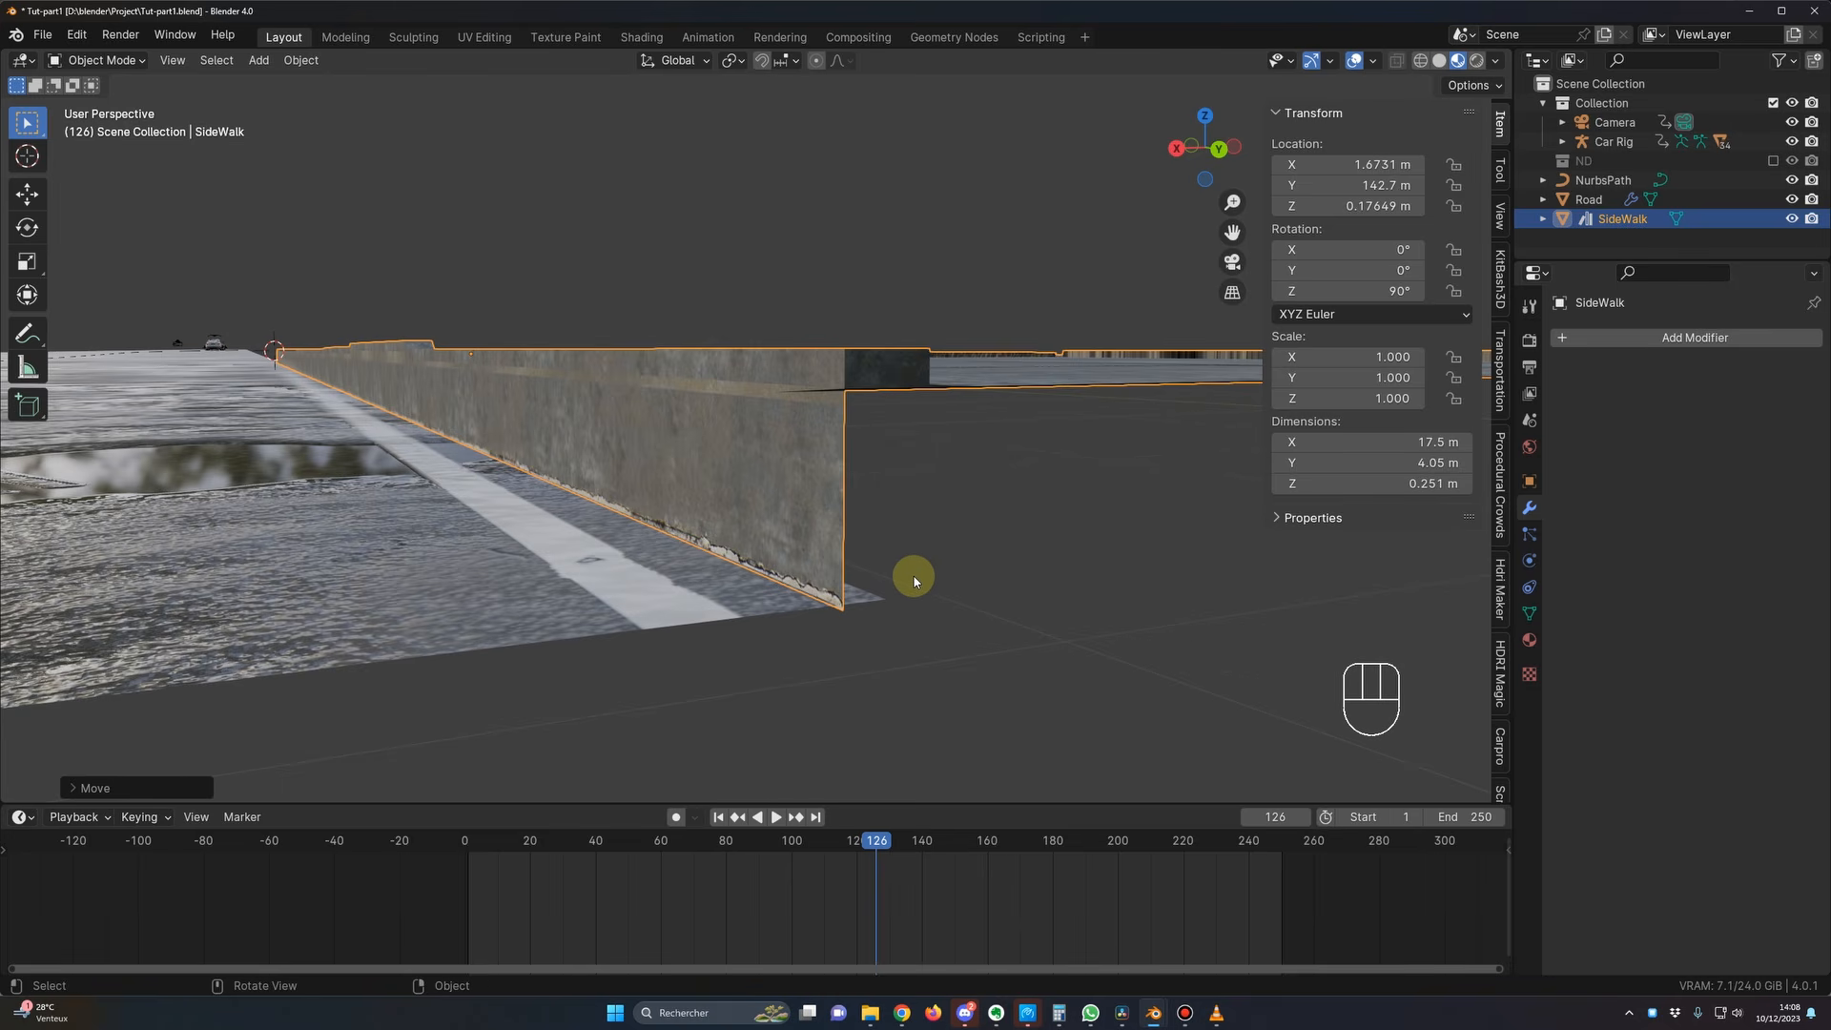
Step: Fine-tune SideWalk's position beside the road to about X 1.636 m and Z 0.175 m
click(937, 576)
click(779, 500)
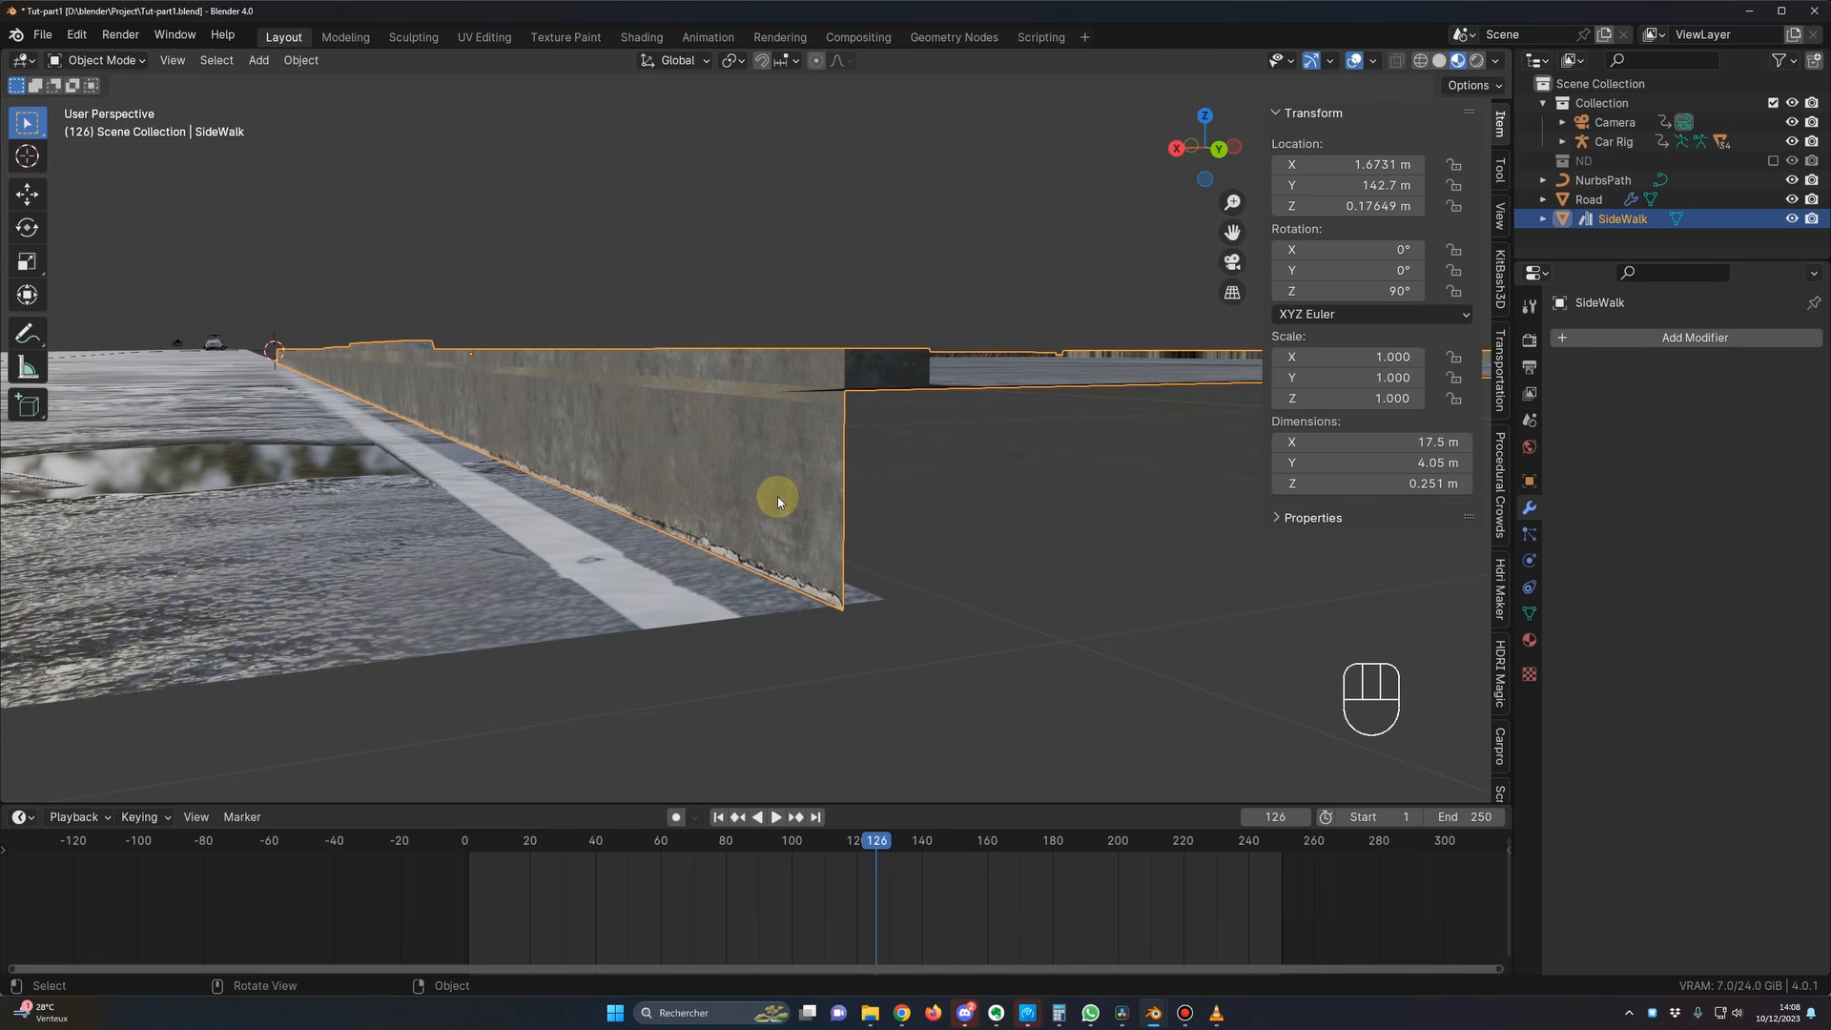
key(g)
key(z)
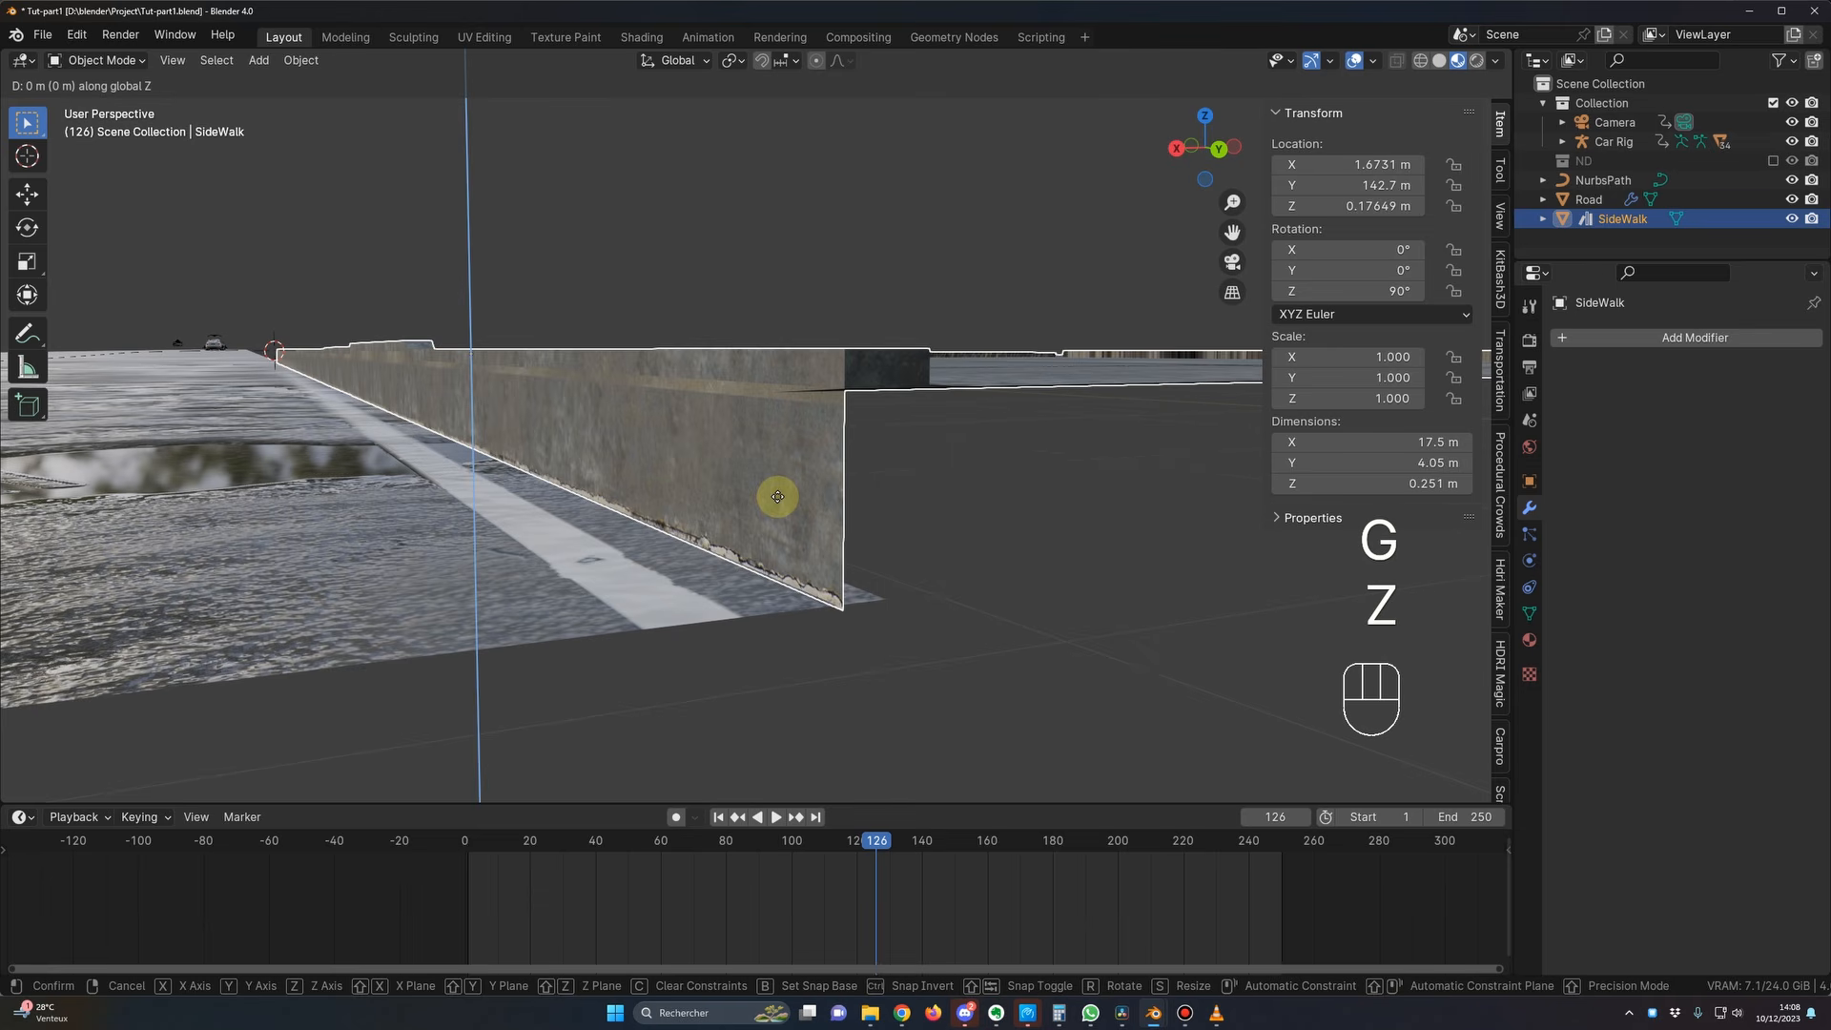
key(shift)
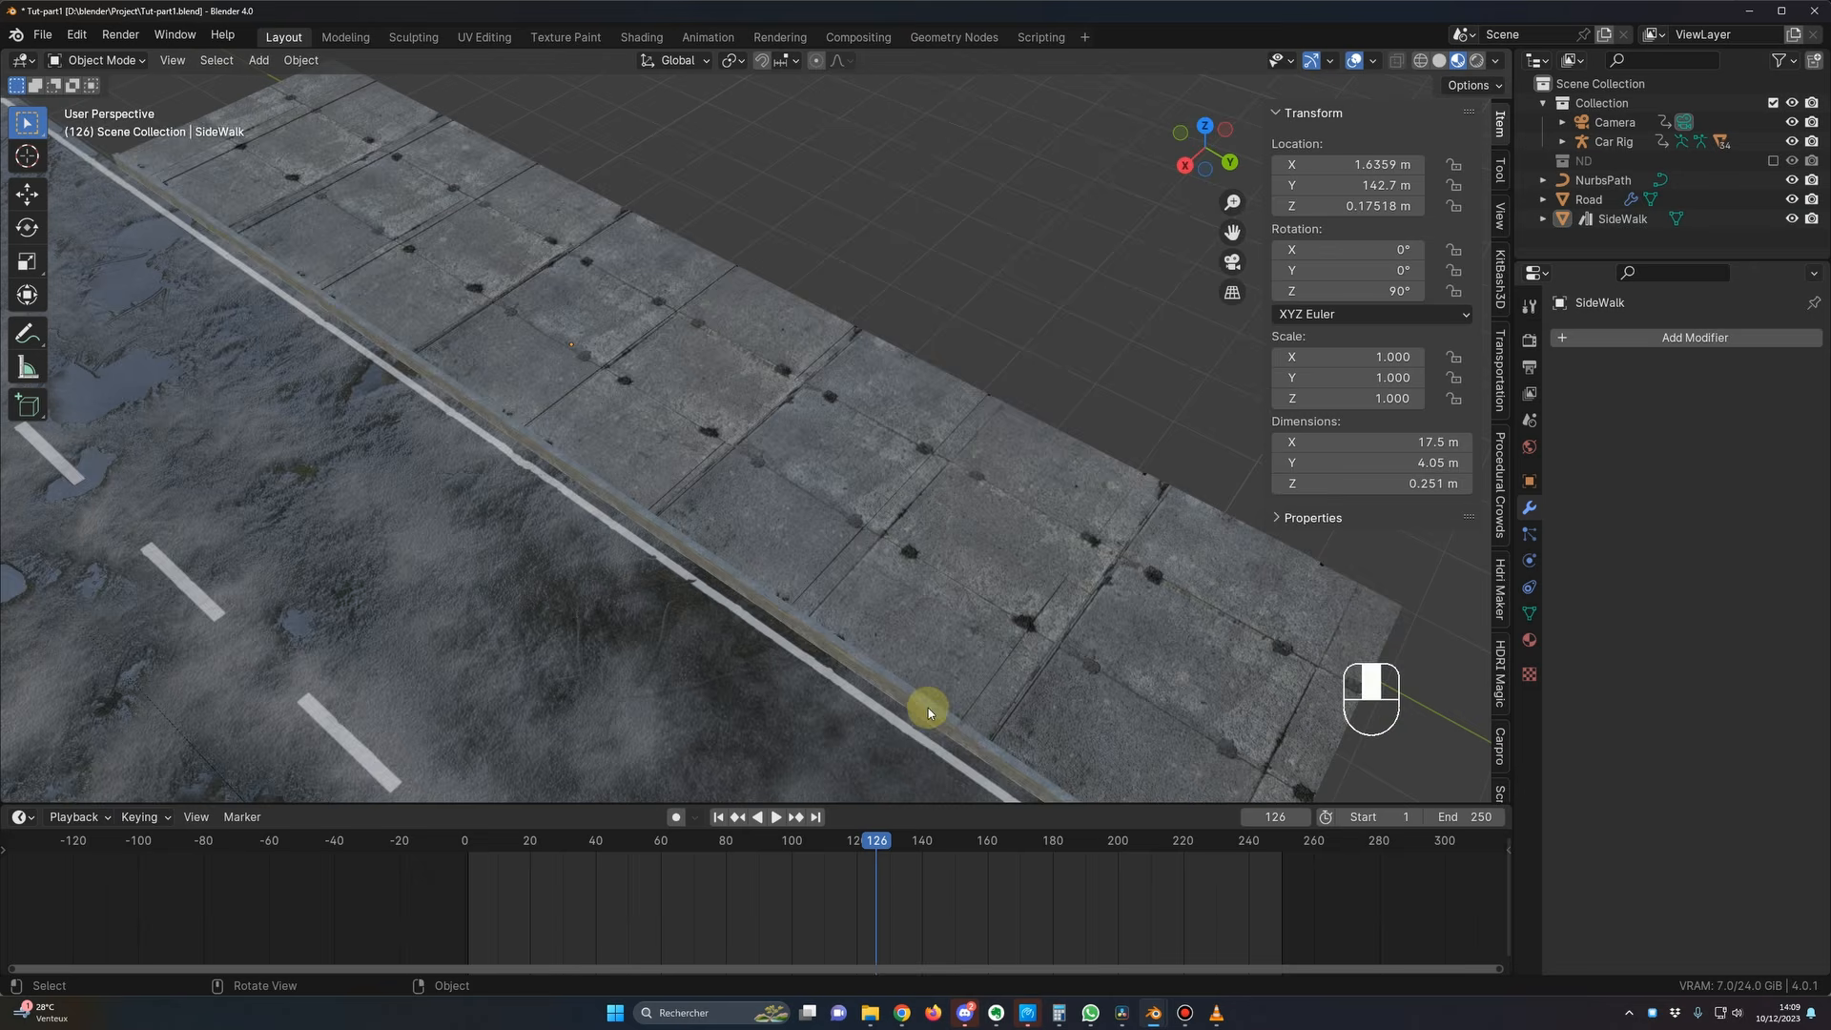
middle_drag(929, 708, 1011, 637)
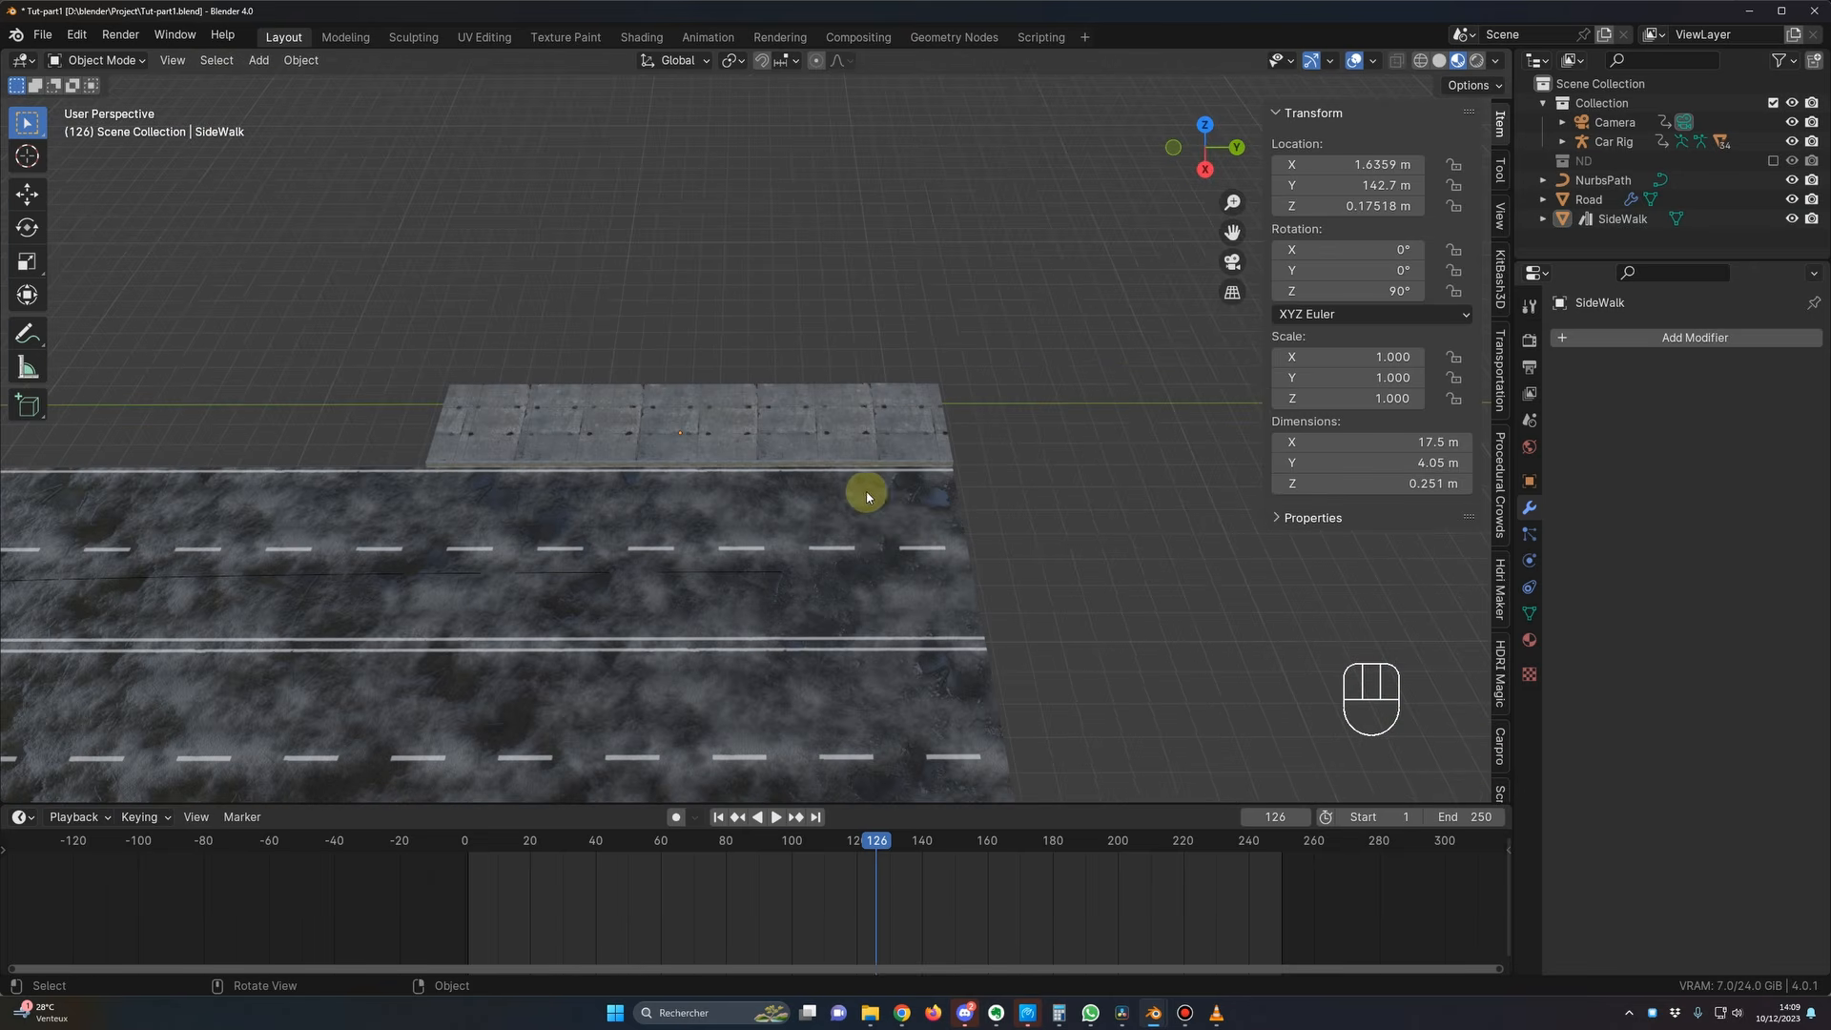
Step: Add an Array modifier to SideWalk and set its relative offset X factor to -1 so it repeats along the road
click(824, 431)
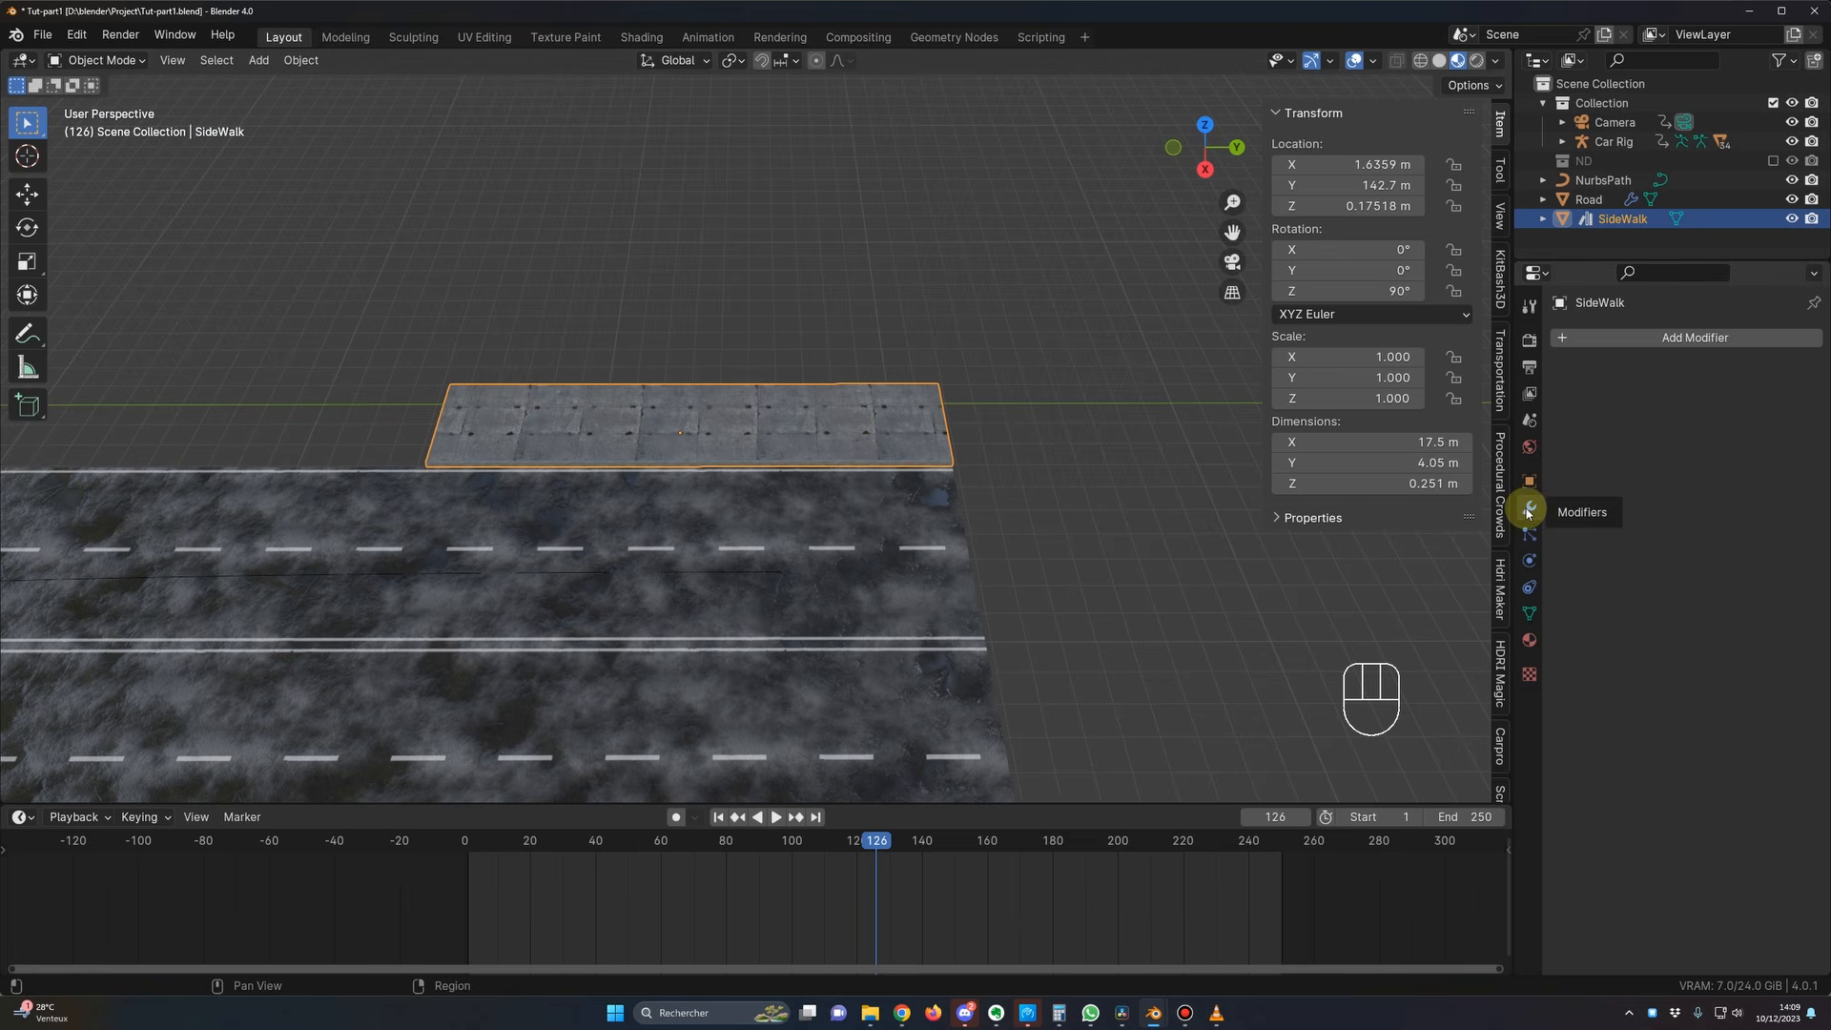
click(1697, 341)
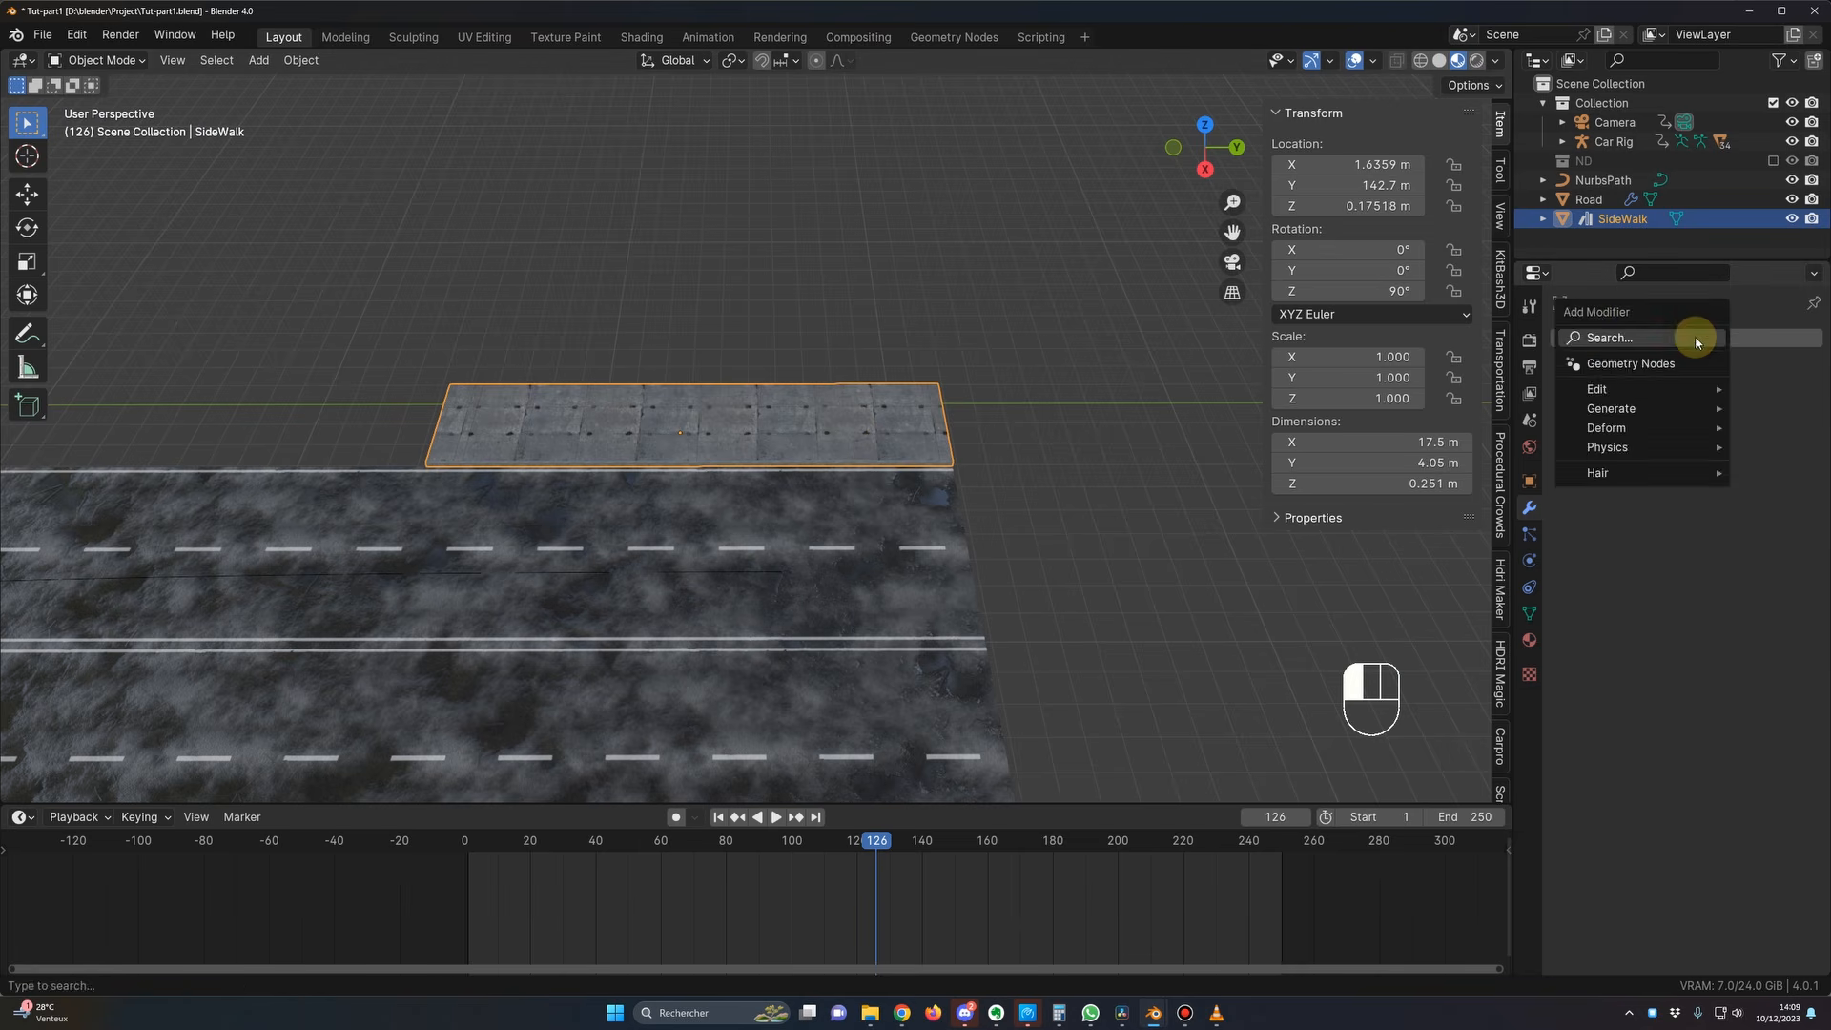
click(1697, 342)
click(1450, 371)
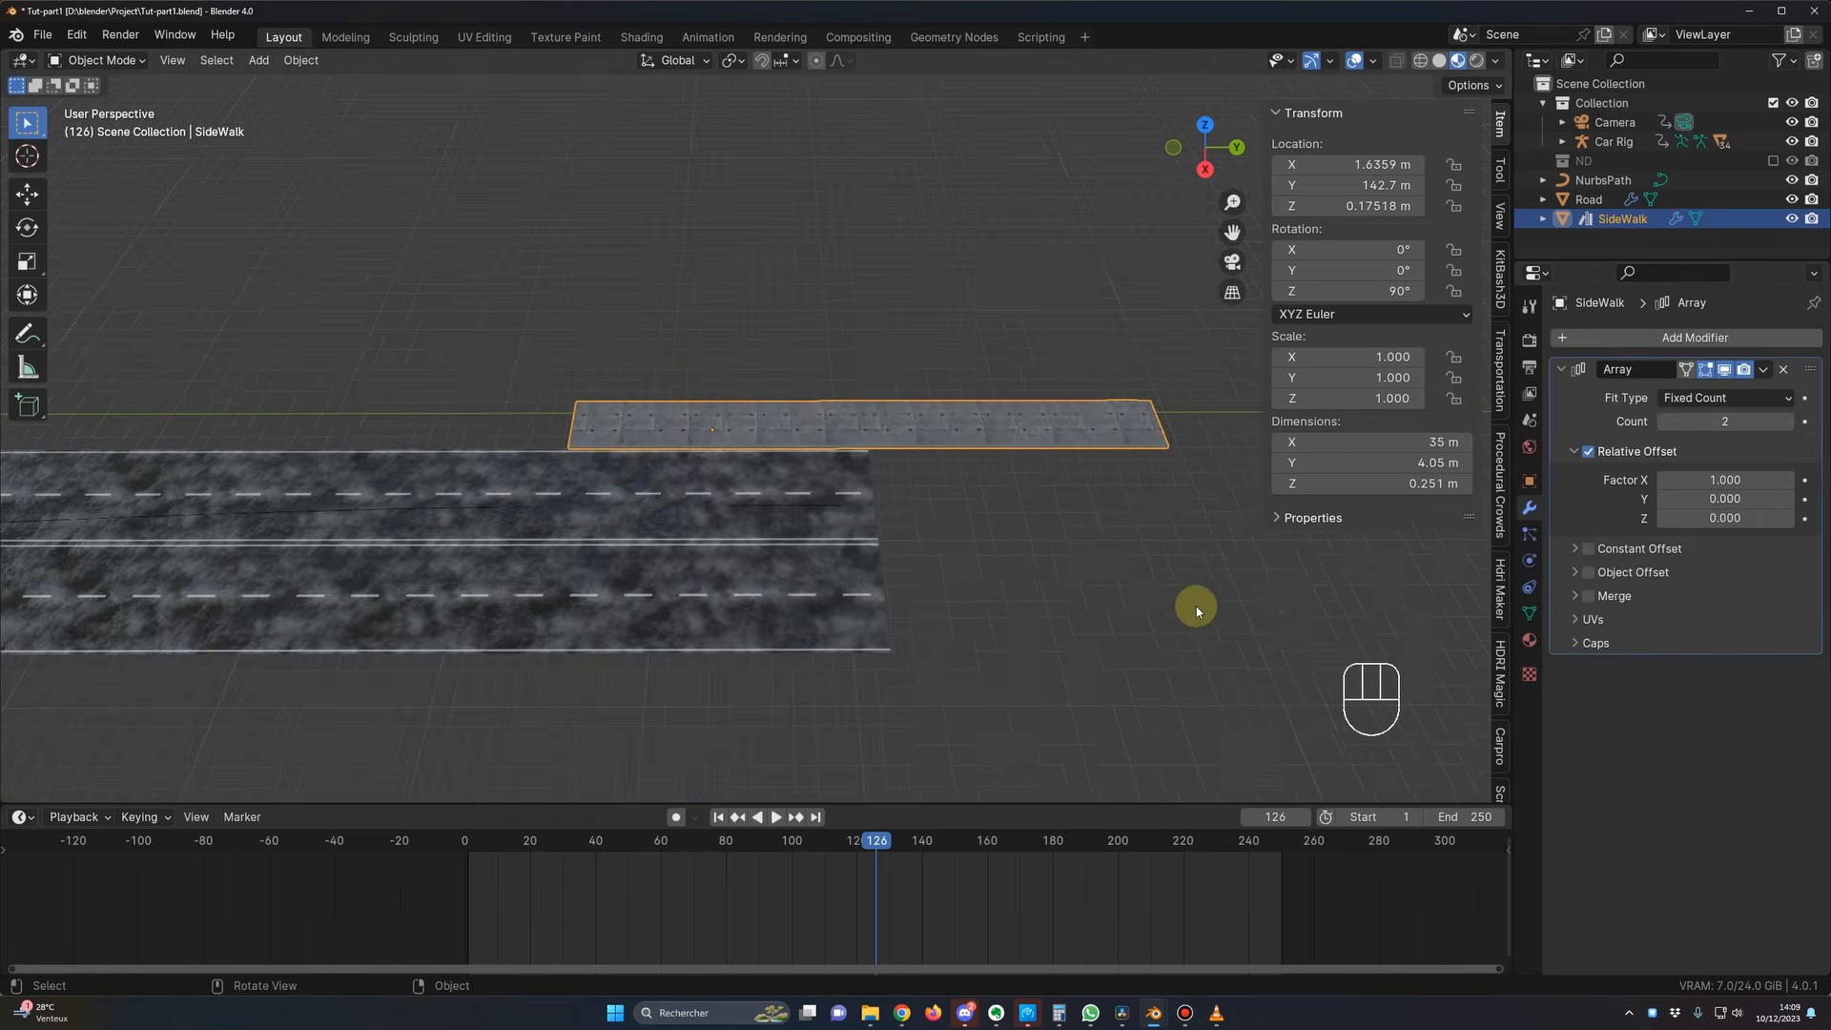
click(1717, 480)
text(-)
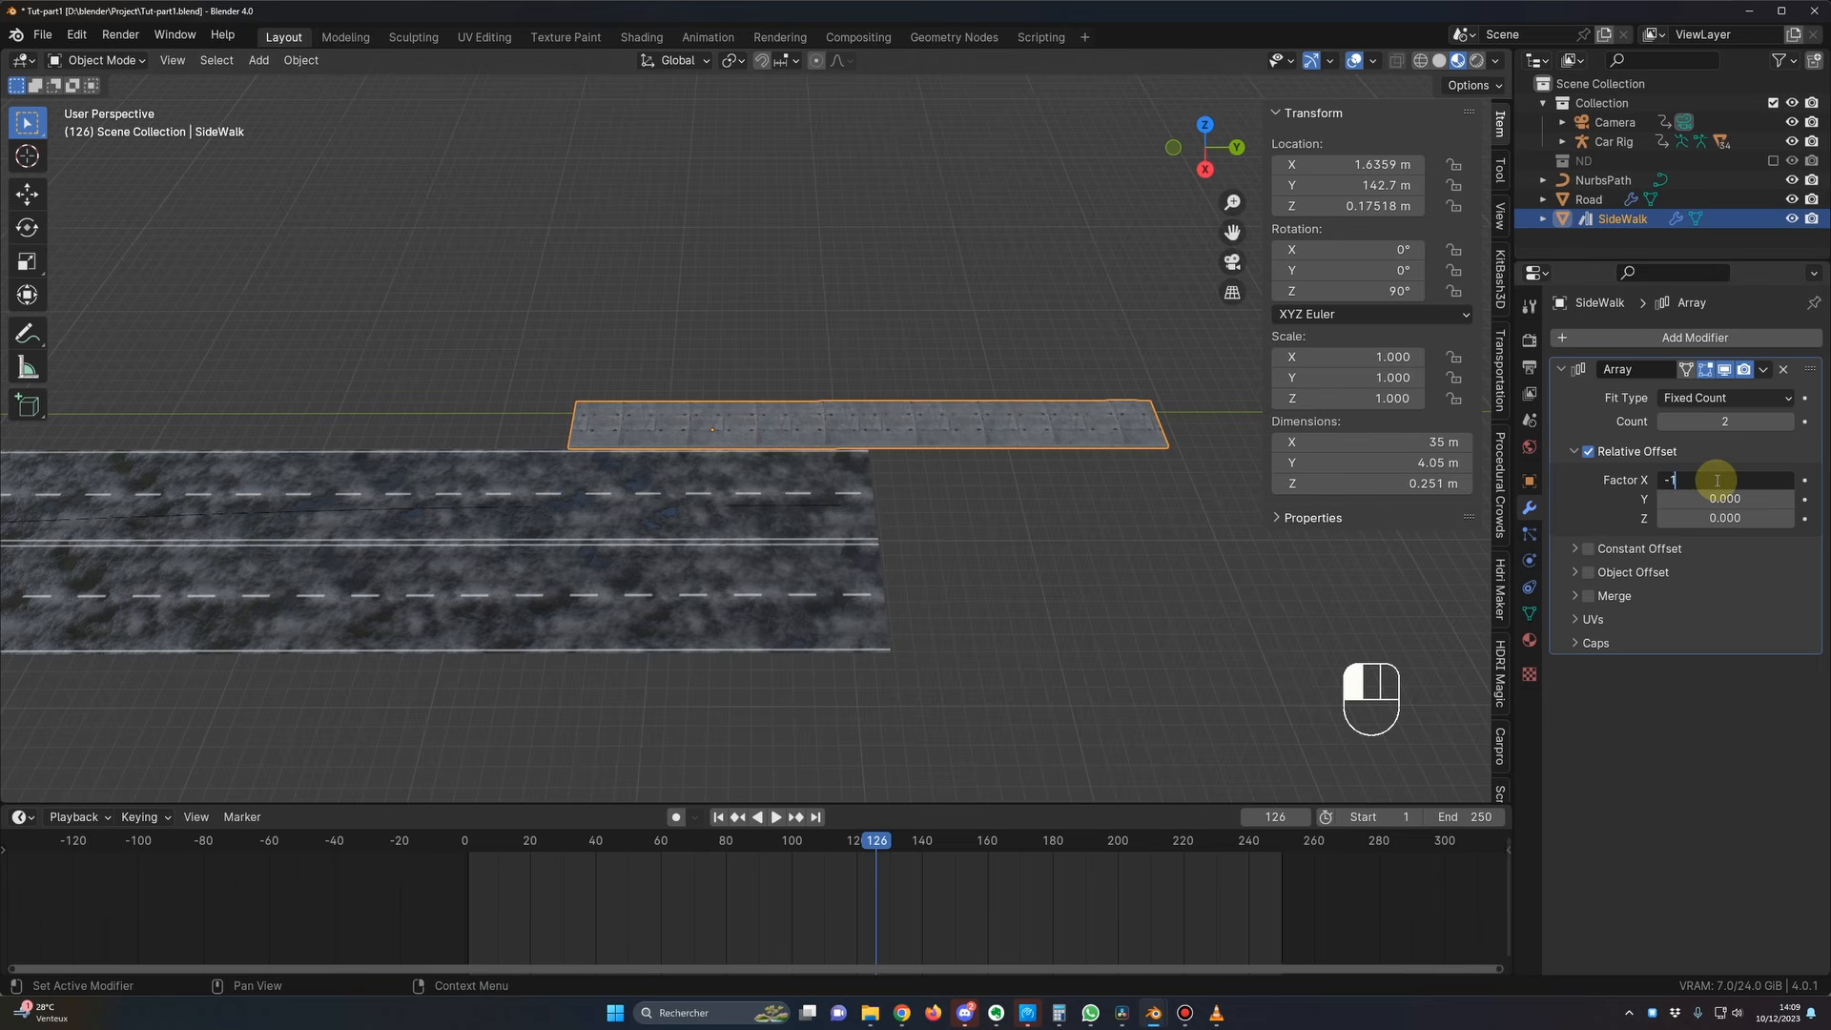
text(1)
key(Return)
Step: Adjust the sidewalk's array count to 32 to match the length of the road
text(40)
key(Return)
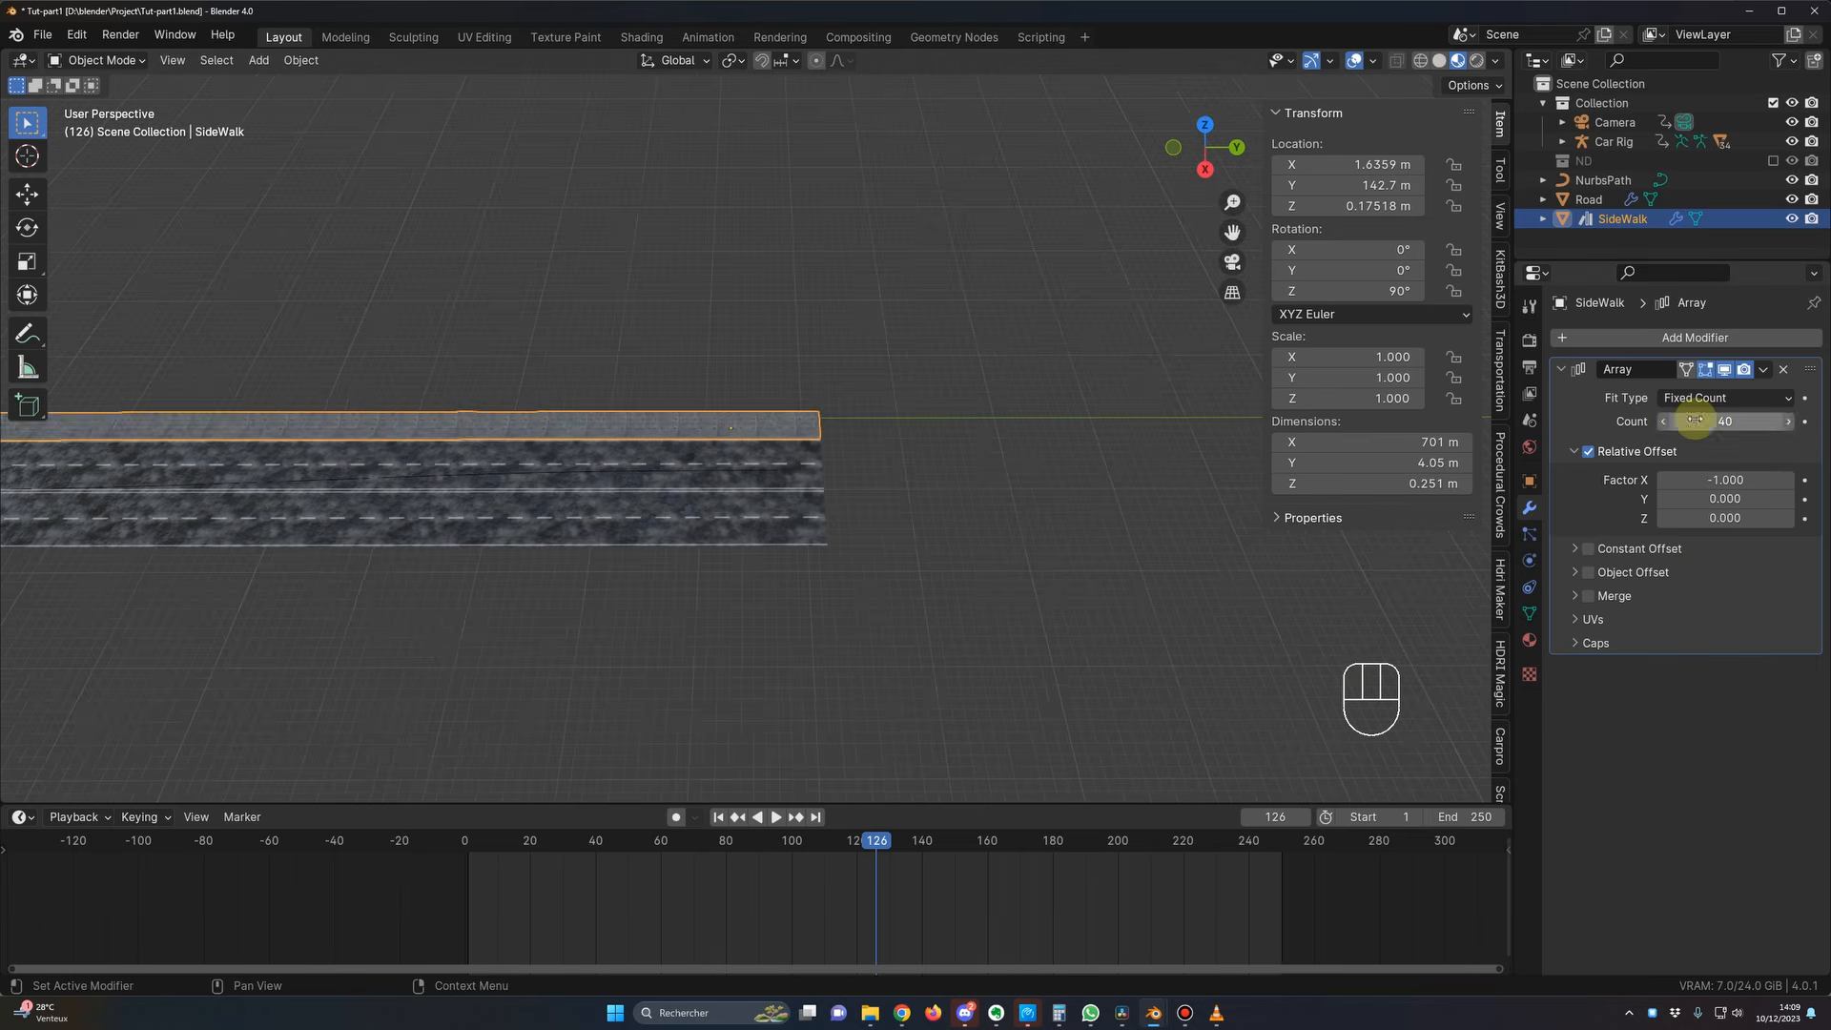
shift+middle_drag(976, 539, 1349, 483)
mouse_move(1691, 425)
mouse_down()
mouse_move(1621, 426)
mouse_move(1660, 425)
mouse_up()
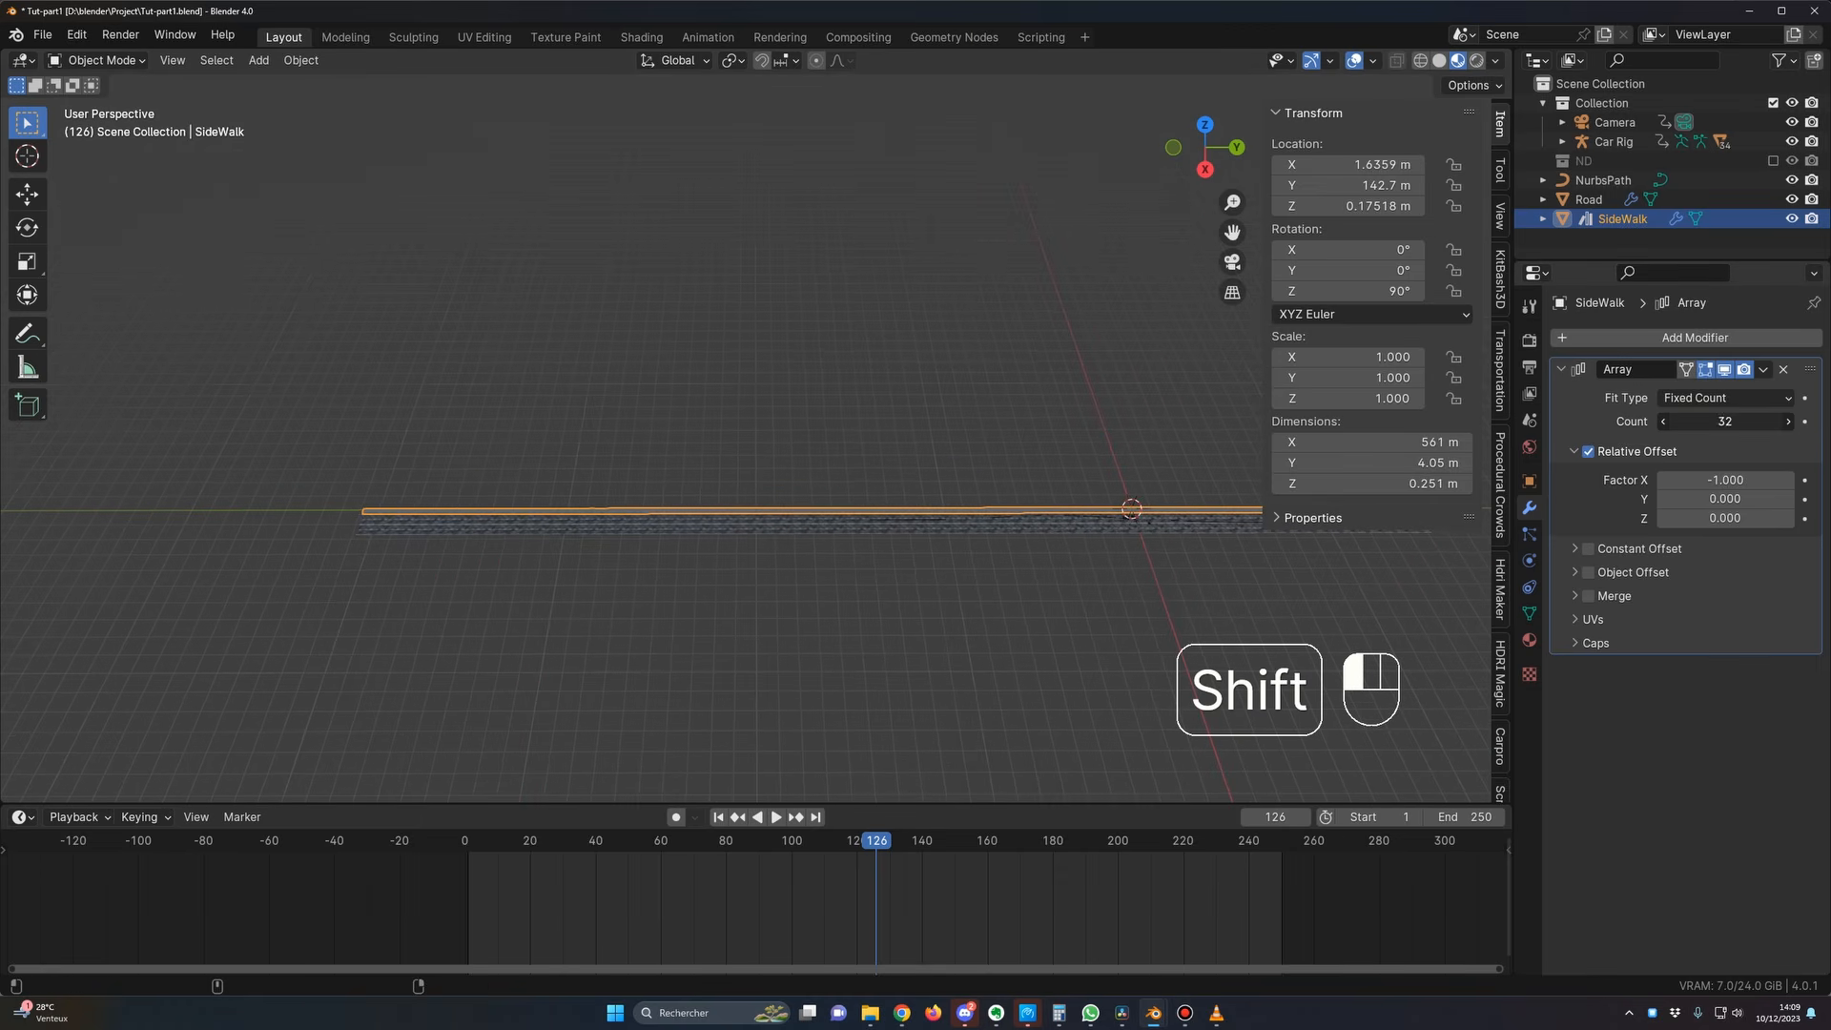
shift+middle_drag(828, 659, 625, 617)
scroll(899, 605, up, 4)
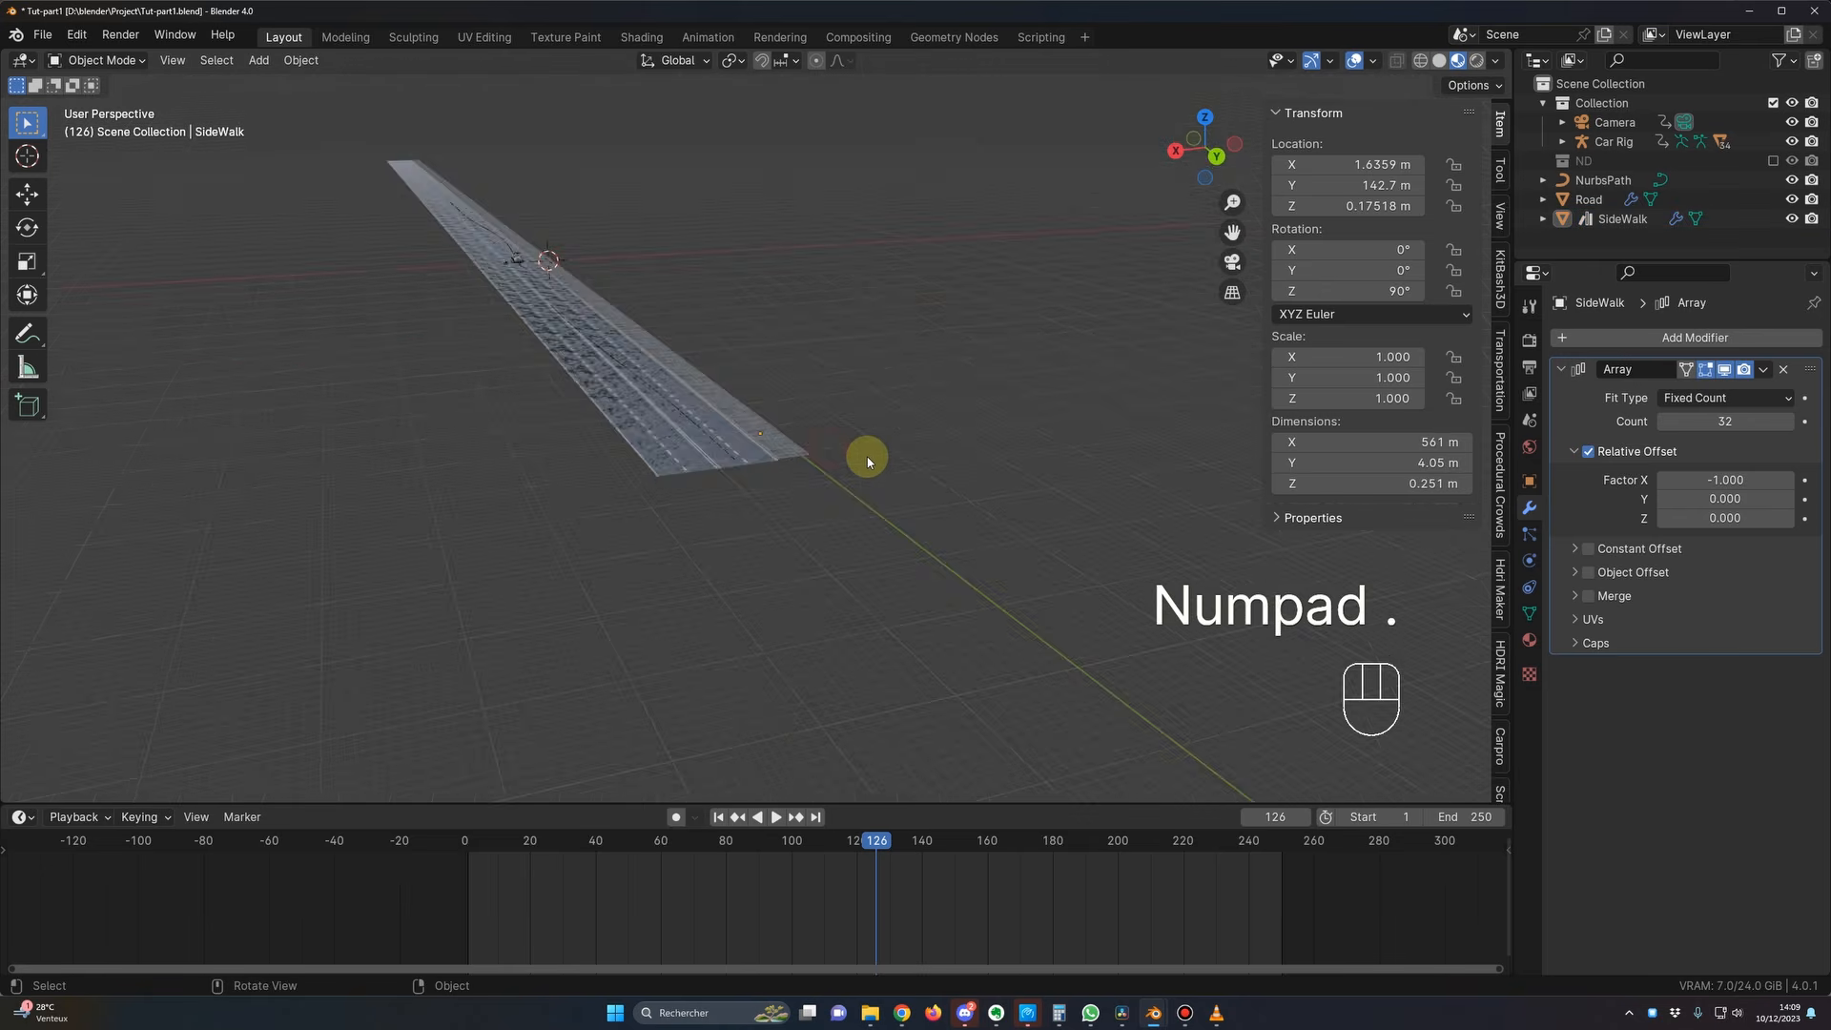
Step: Create a linked duplicate of SideWalk and move it outward along X to about -1.79 m, beside the original
mouse_move(866, 462)
middle_down()
mouse_move(873, 503)
mouse_move(871, 441)
mouse_move(884, 455)
middle_up()
click(870, 504)
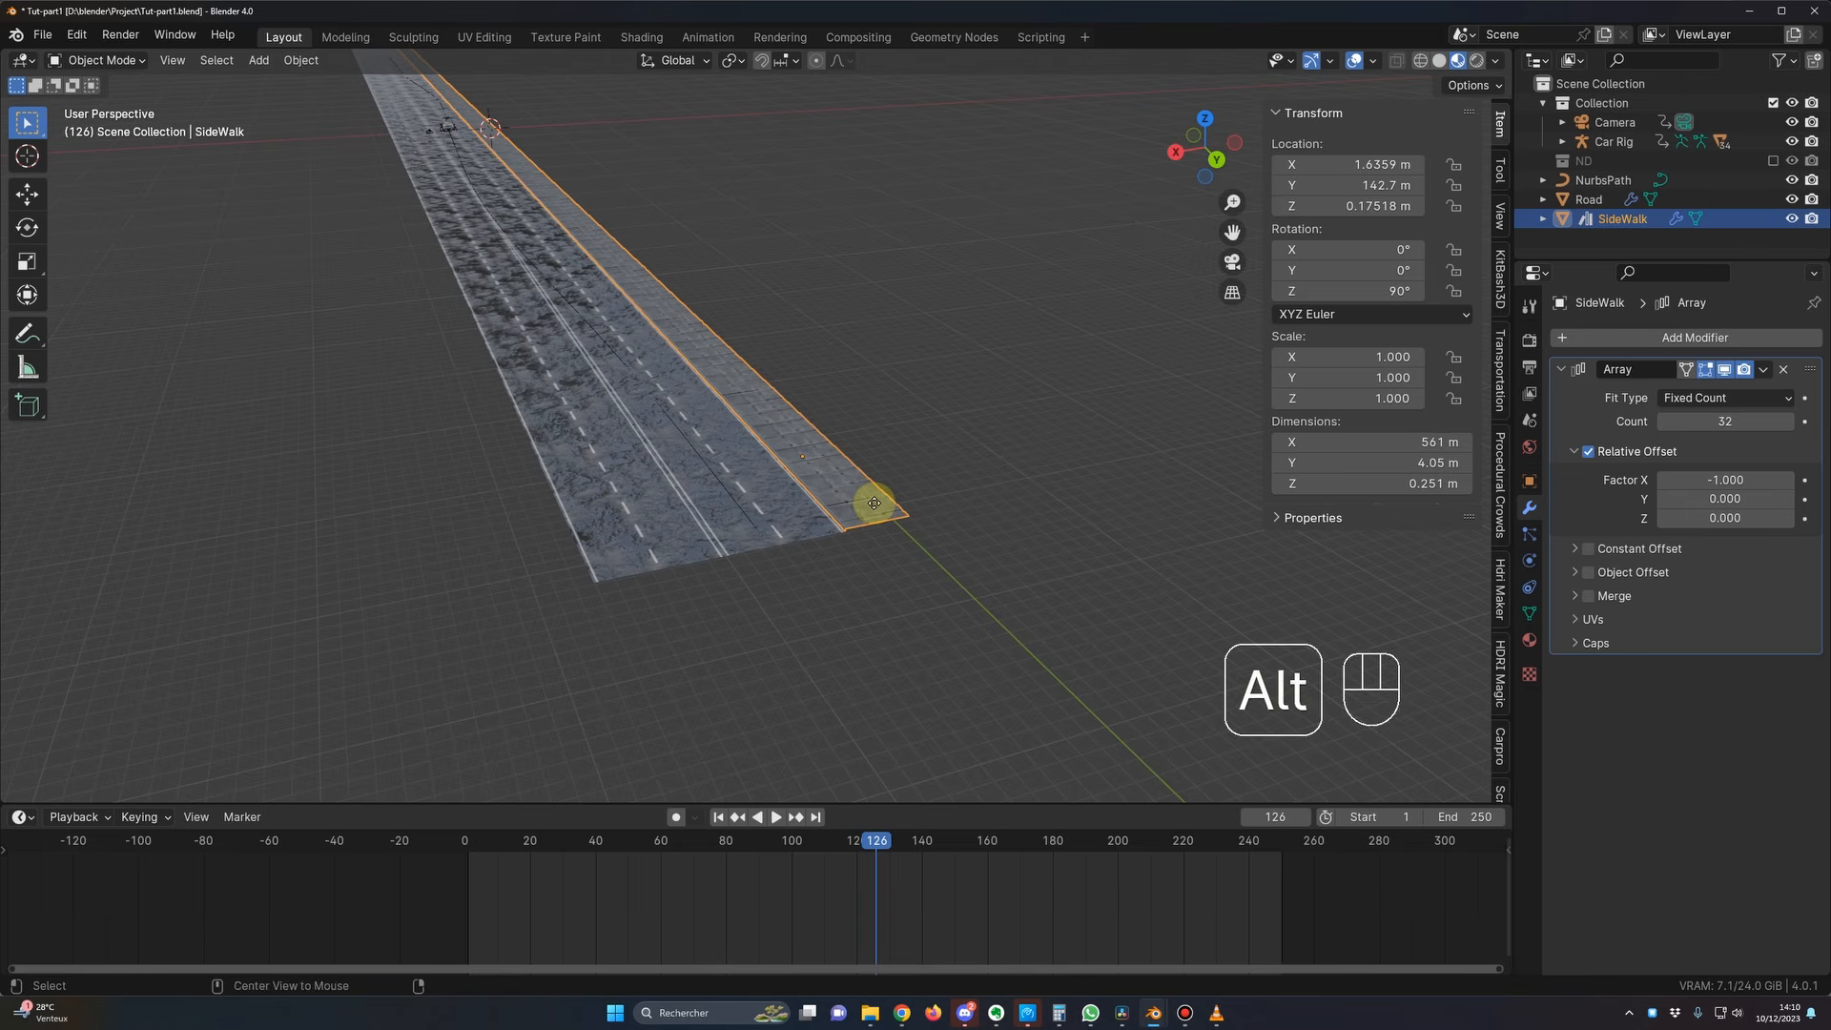
key(alt+d)
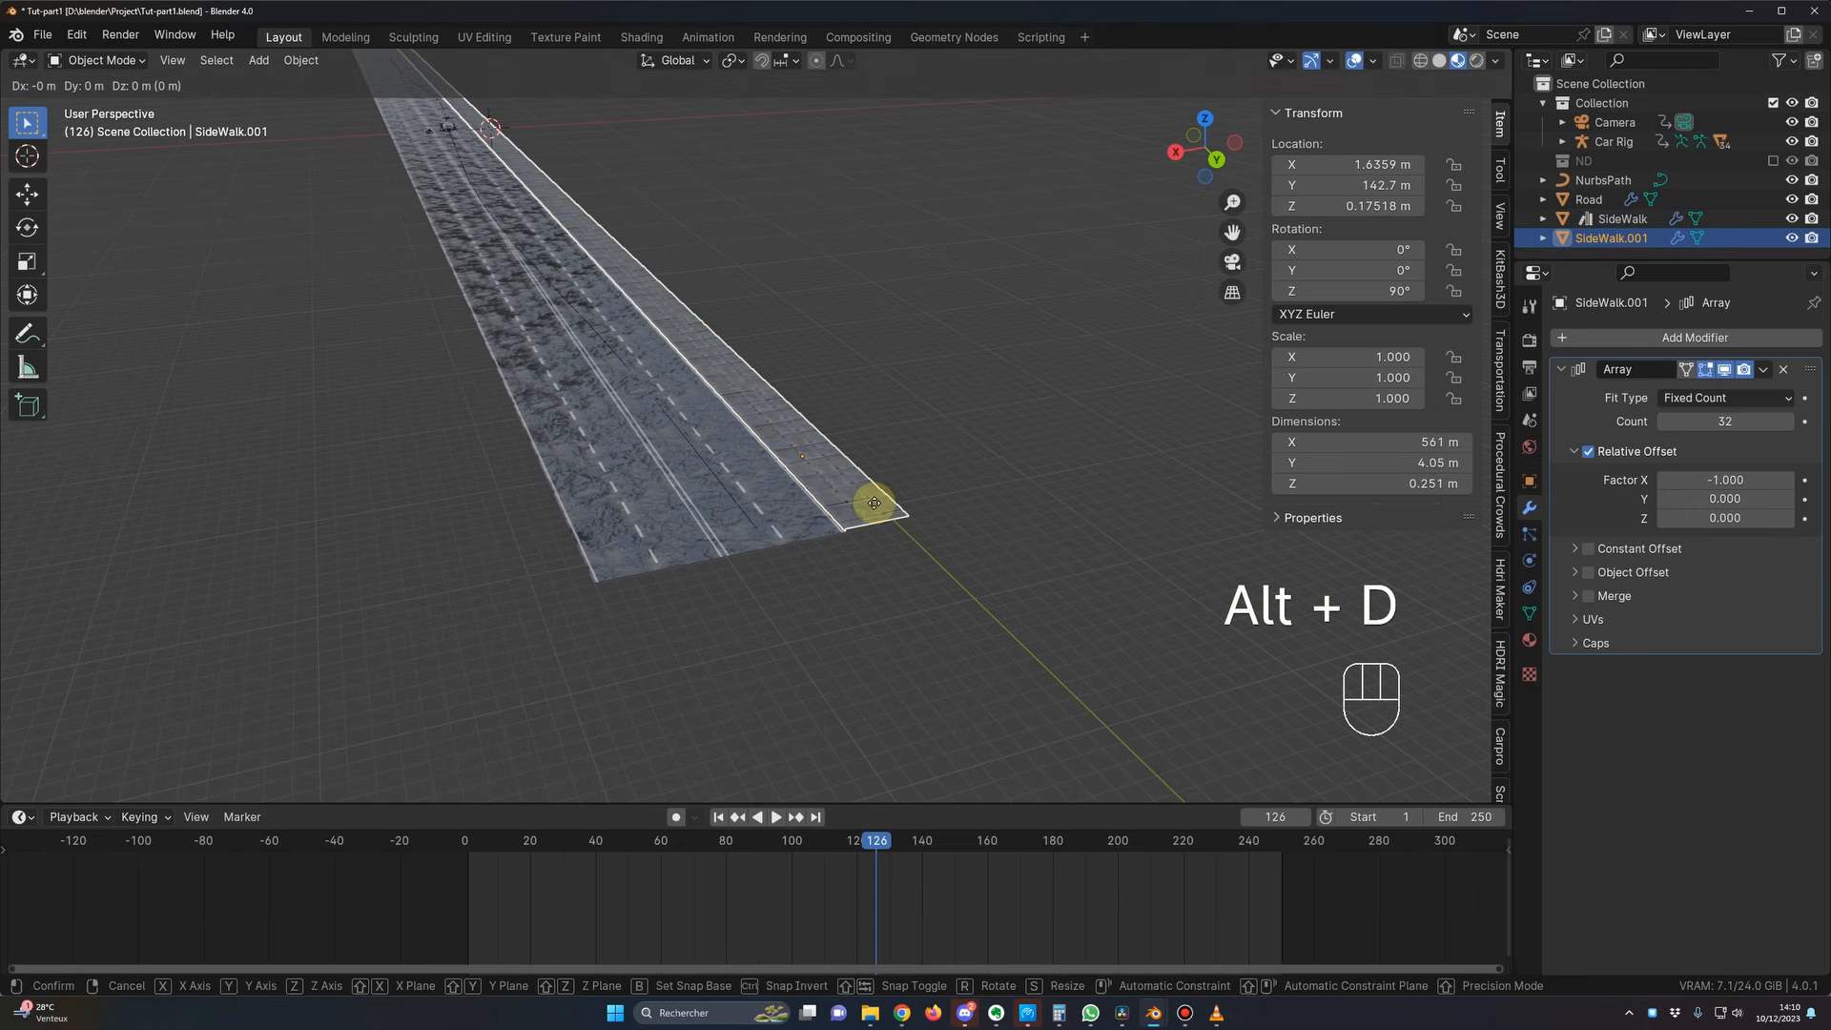
key(g)
key(x)
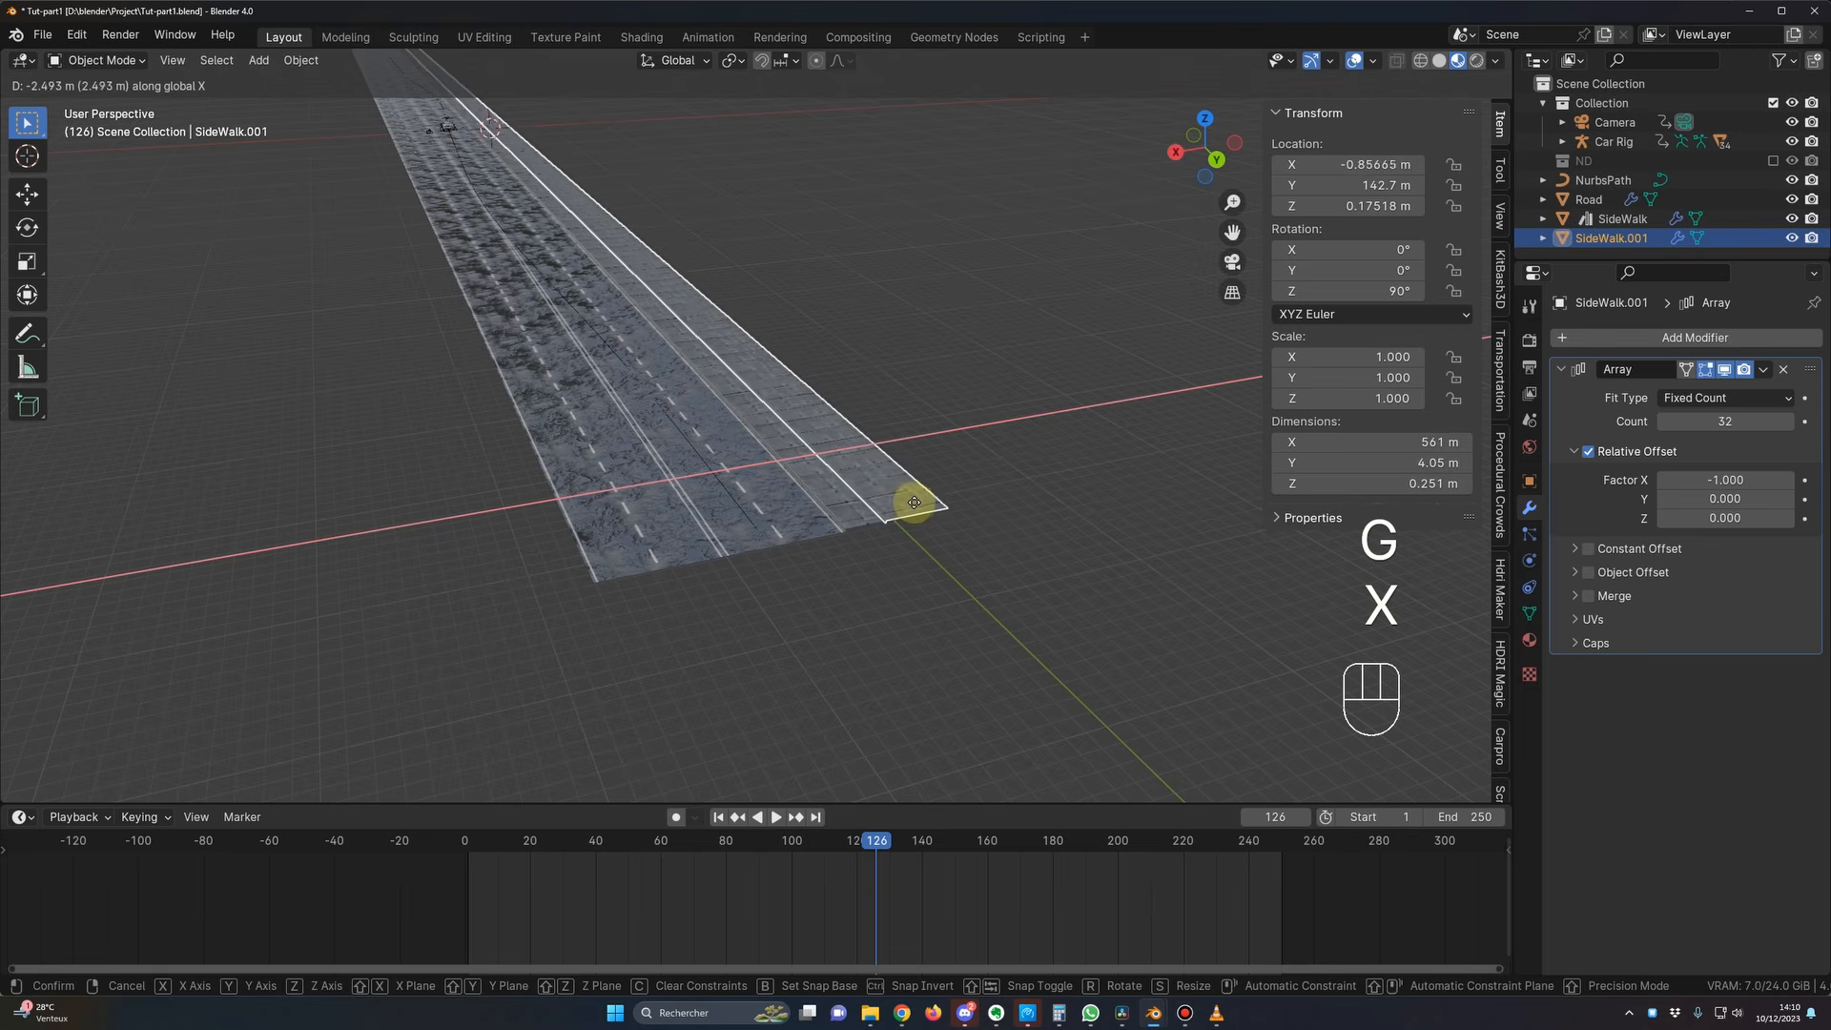
click(933, 496)
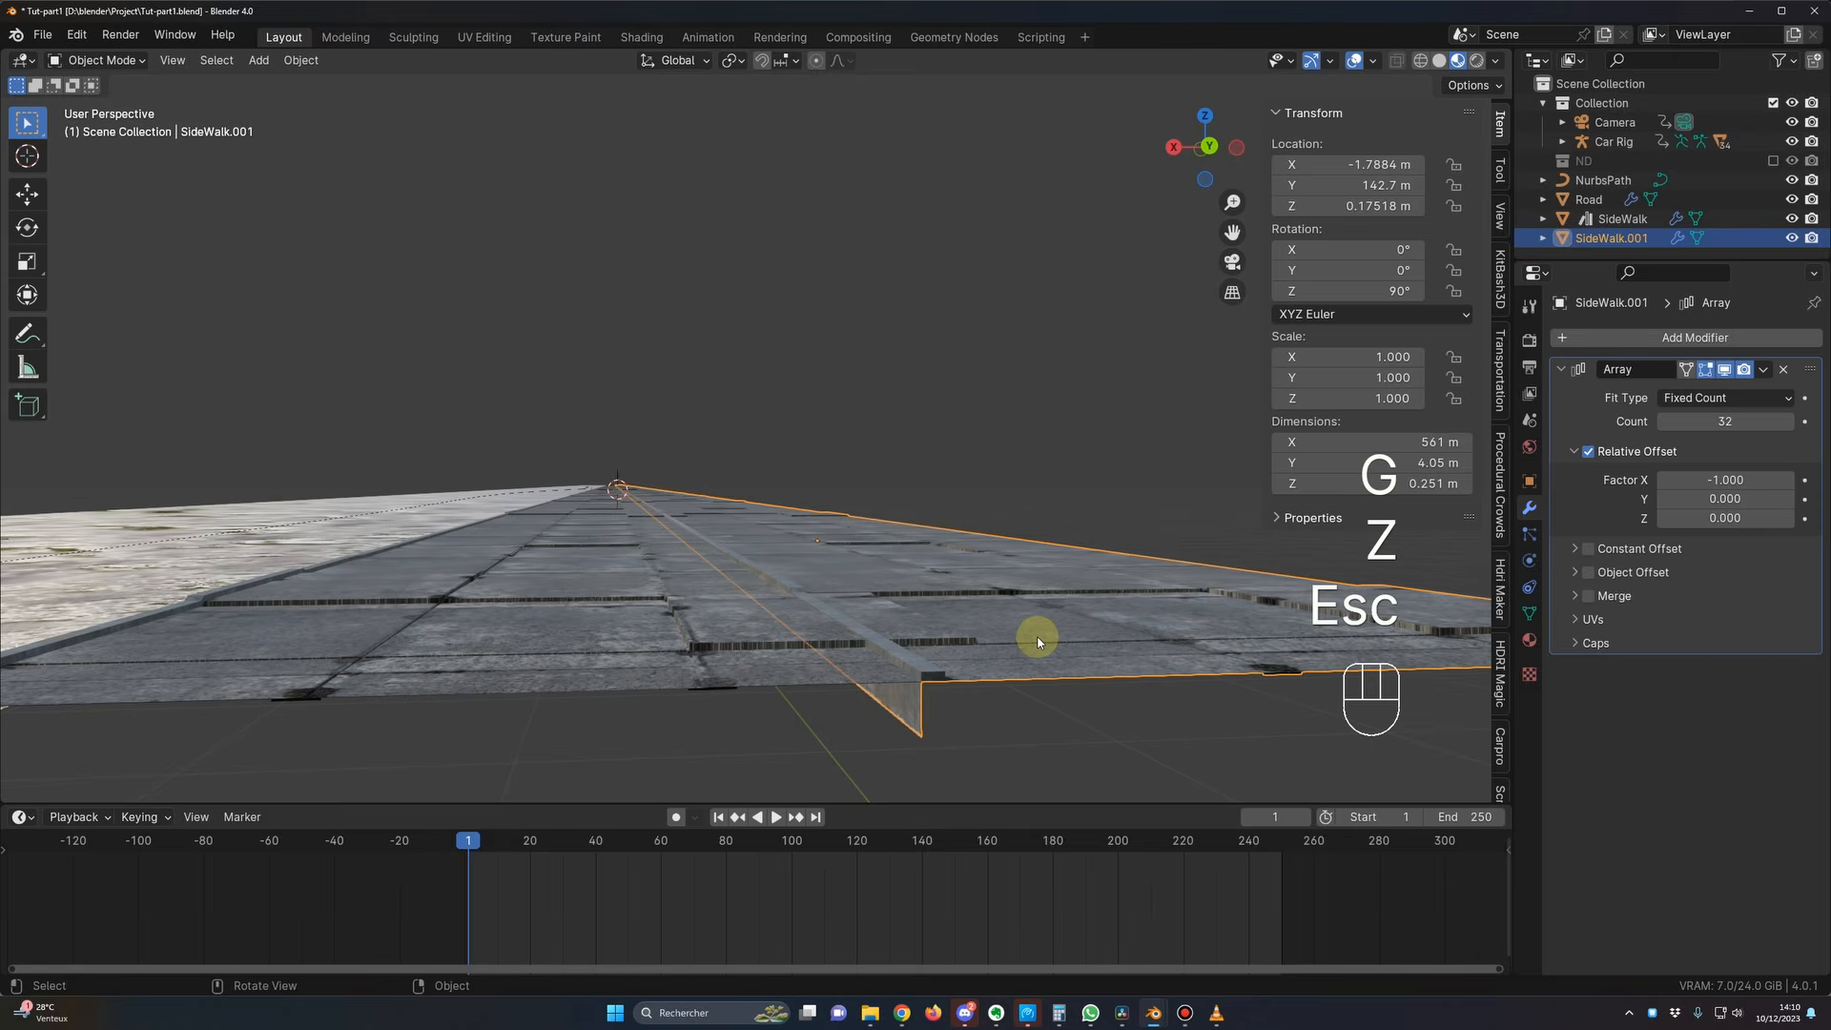
Step: Lower the duplicated sidewalk along Z to about 0.112 m so its surface blends with the original strip
key(g)
key(z)
key(shift)
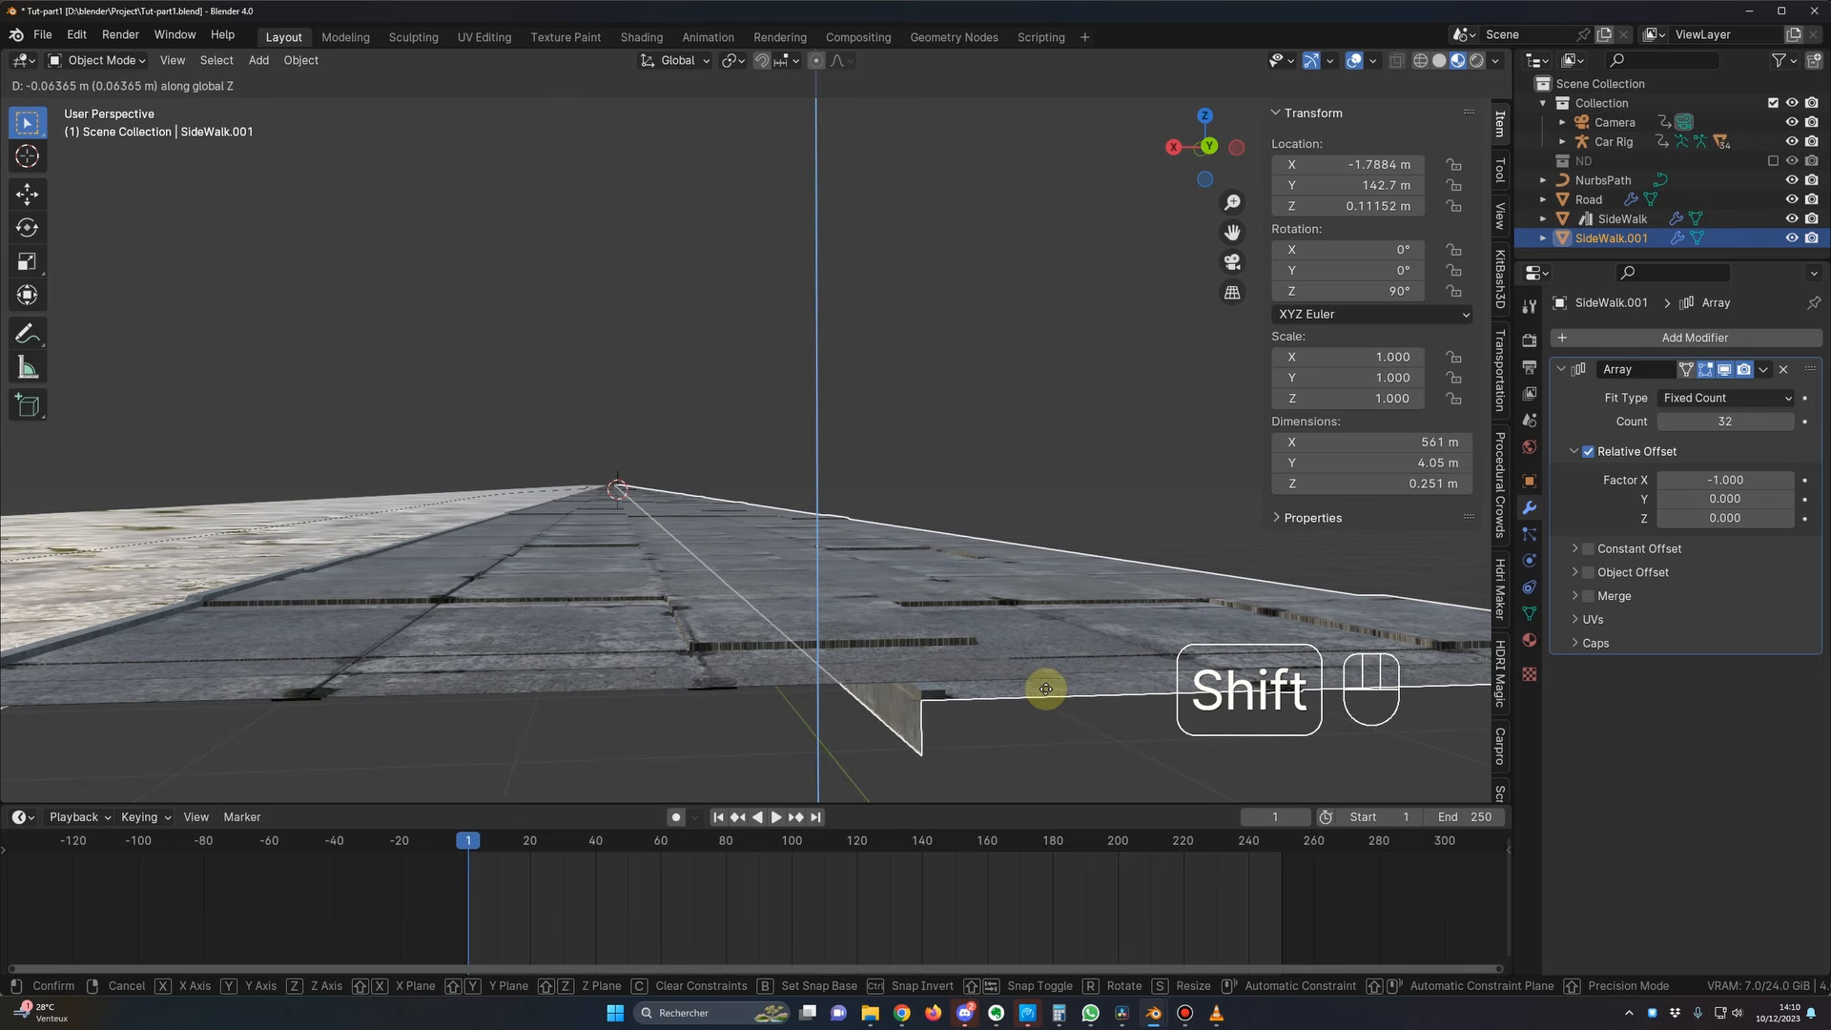
click(1047, 688)
middle_drag(1046, 688, 865, 539)
scroll(920, 636, up, 2)
mouse_move(986, 678)
middle_down()
mouse_move(953, 687)
mouse_move(976, 661)
middle_up()
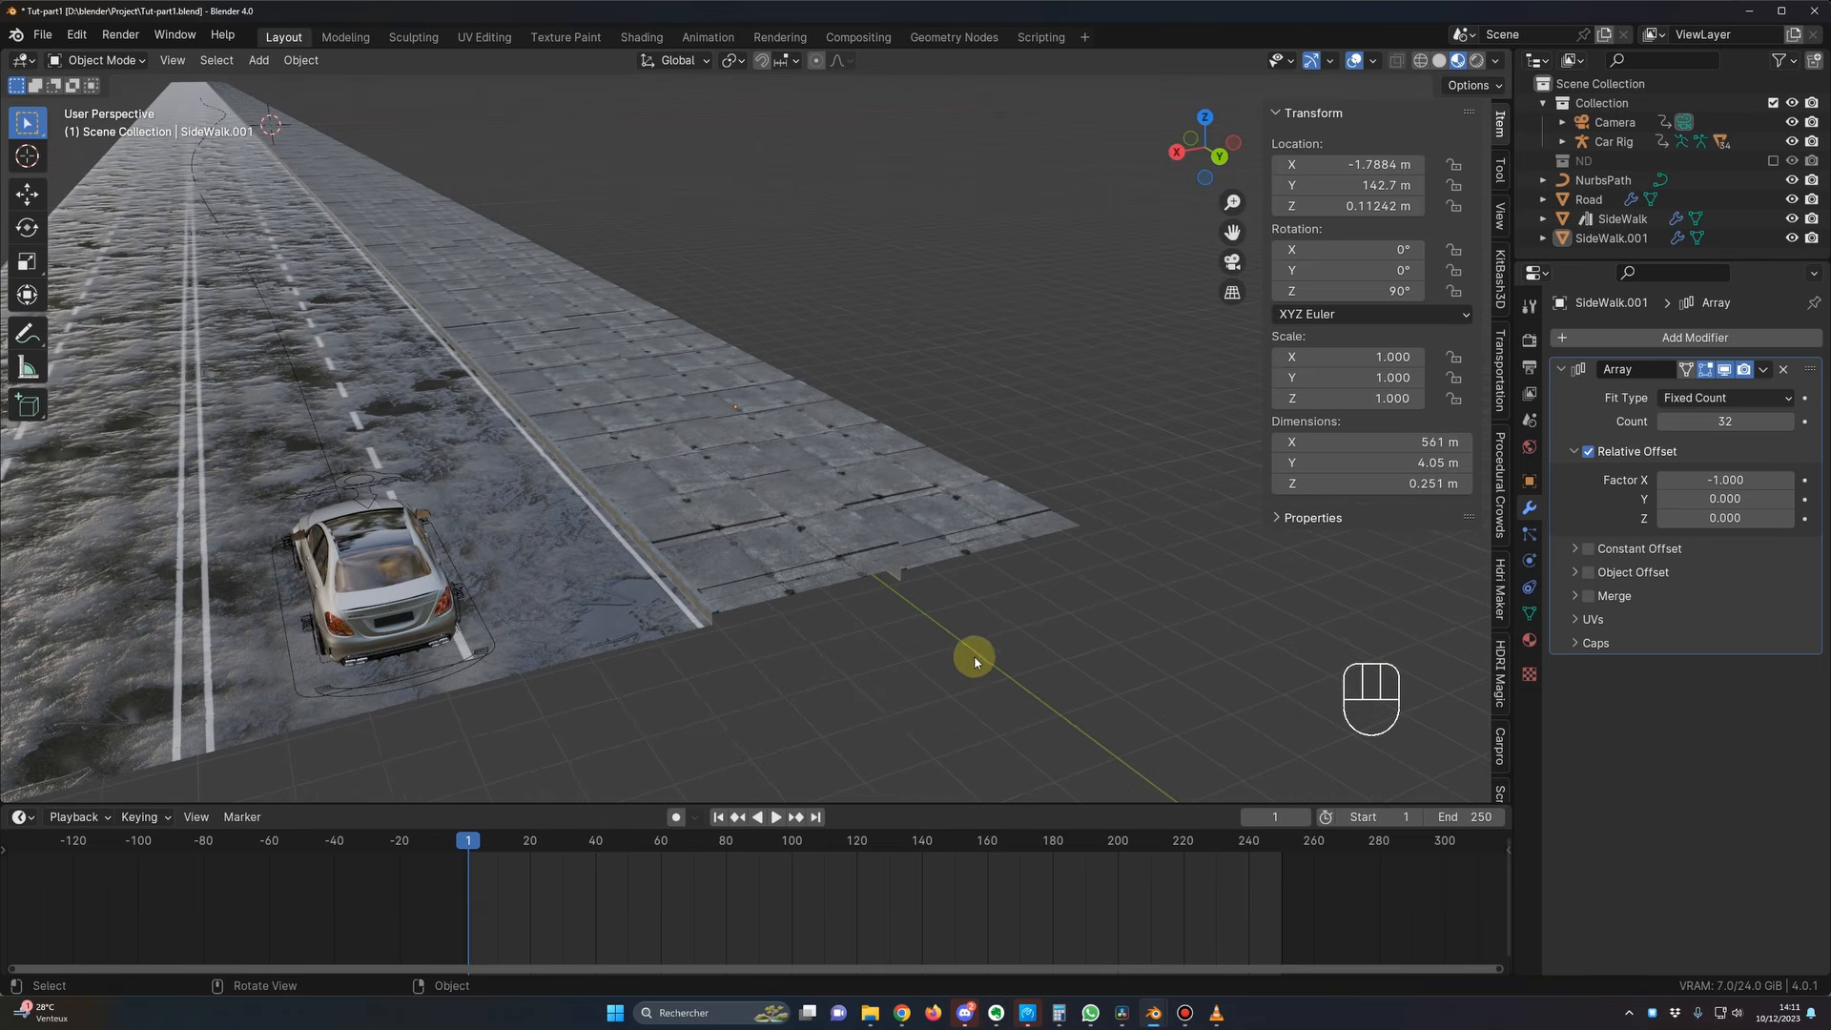
Step: Join the original and duplicated sidewalk strips into a single object
click(797, 544)
shift+click(908, 497)
middle_drag(908, 497, 889, 566)
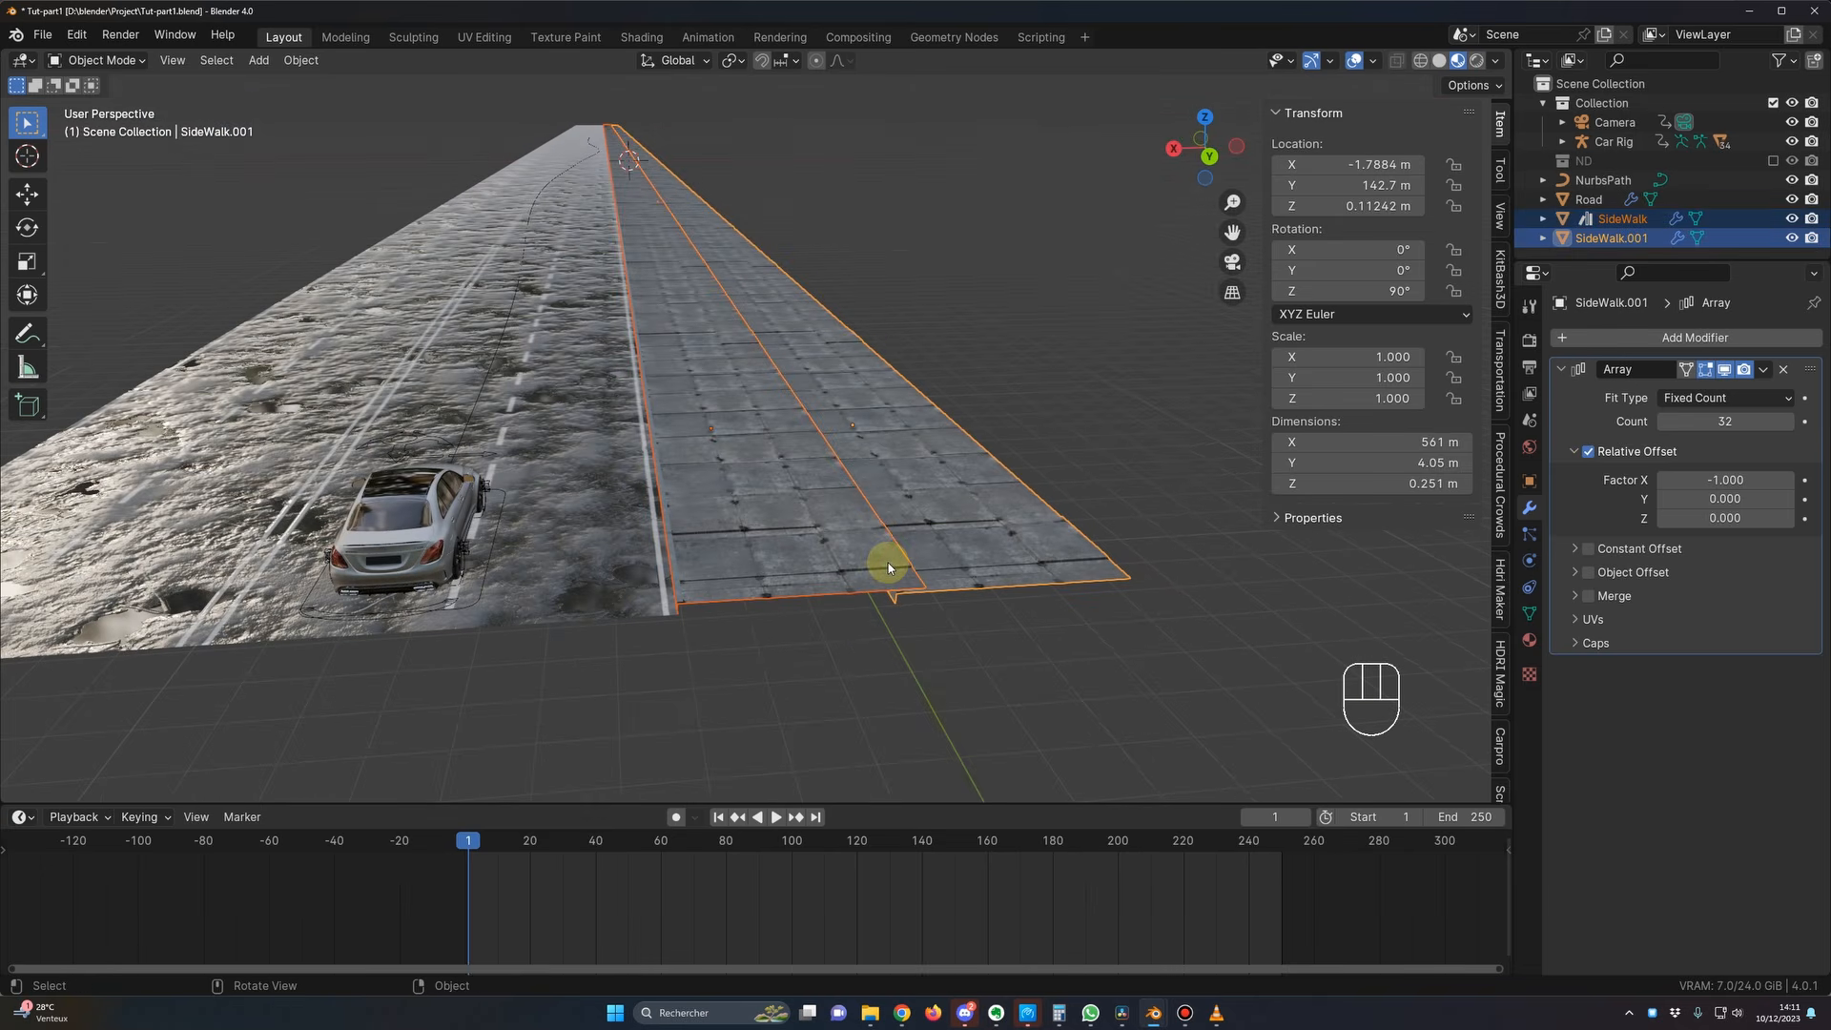
key(ctrl+j)
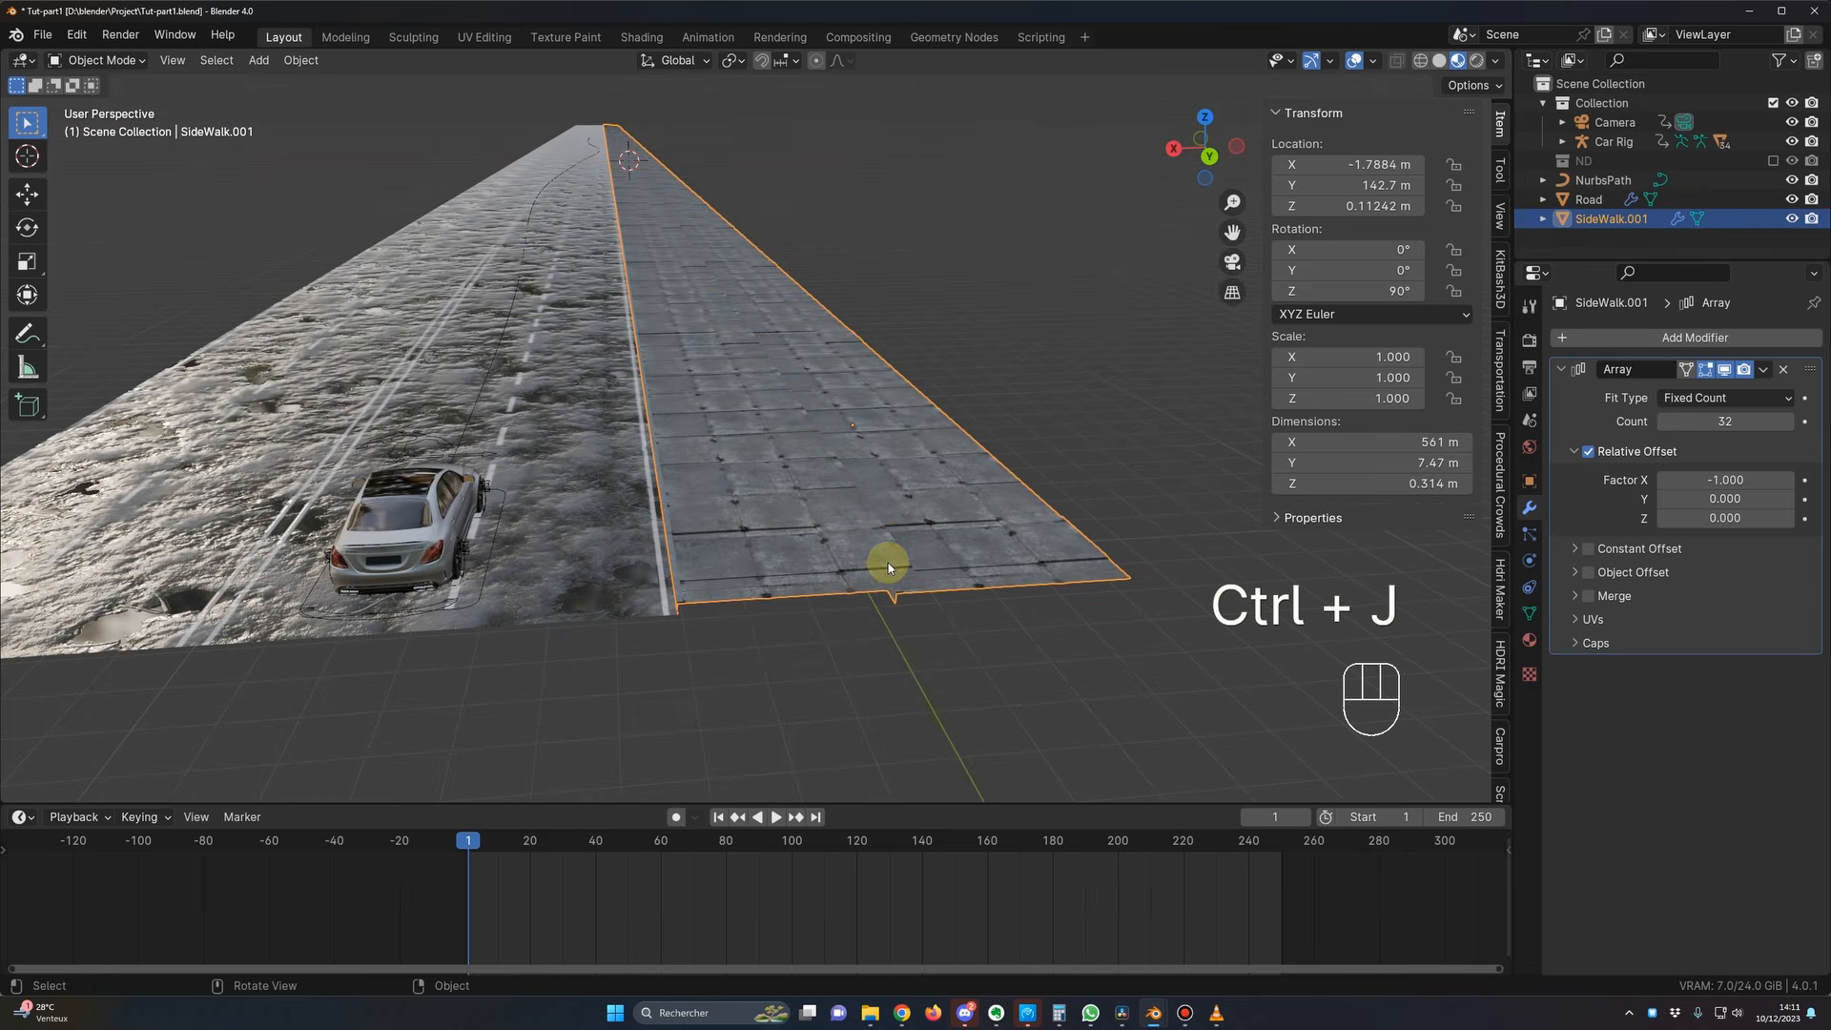
Step: Apply the joined sidewalk's Array modifier with its object data made single-user, and reselect the sidewalk
click(1768, 374)
click(1703, 391)
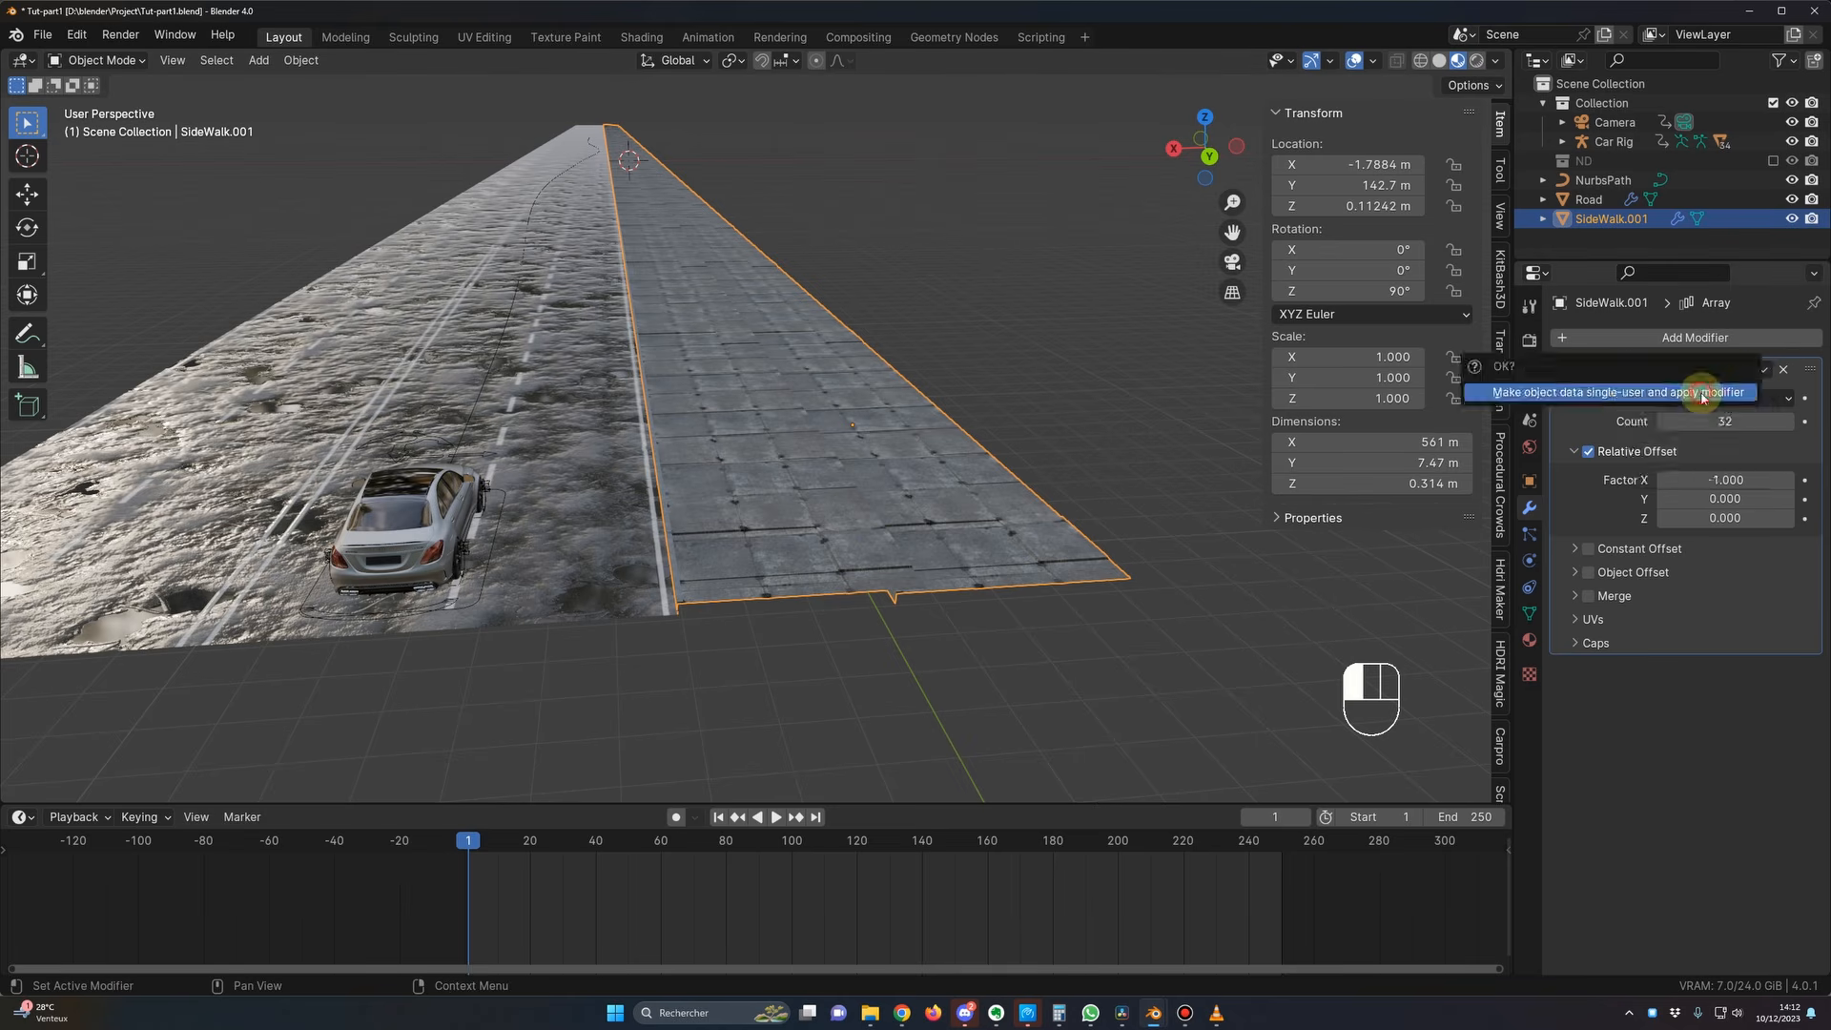
click(1612, 393)
click(1151, 469)
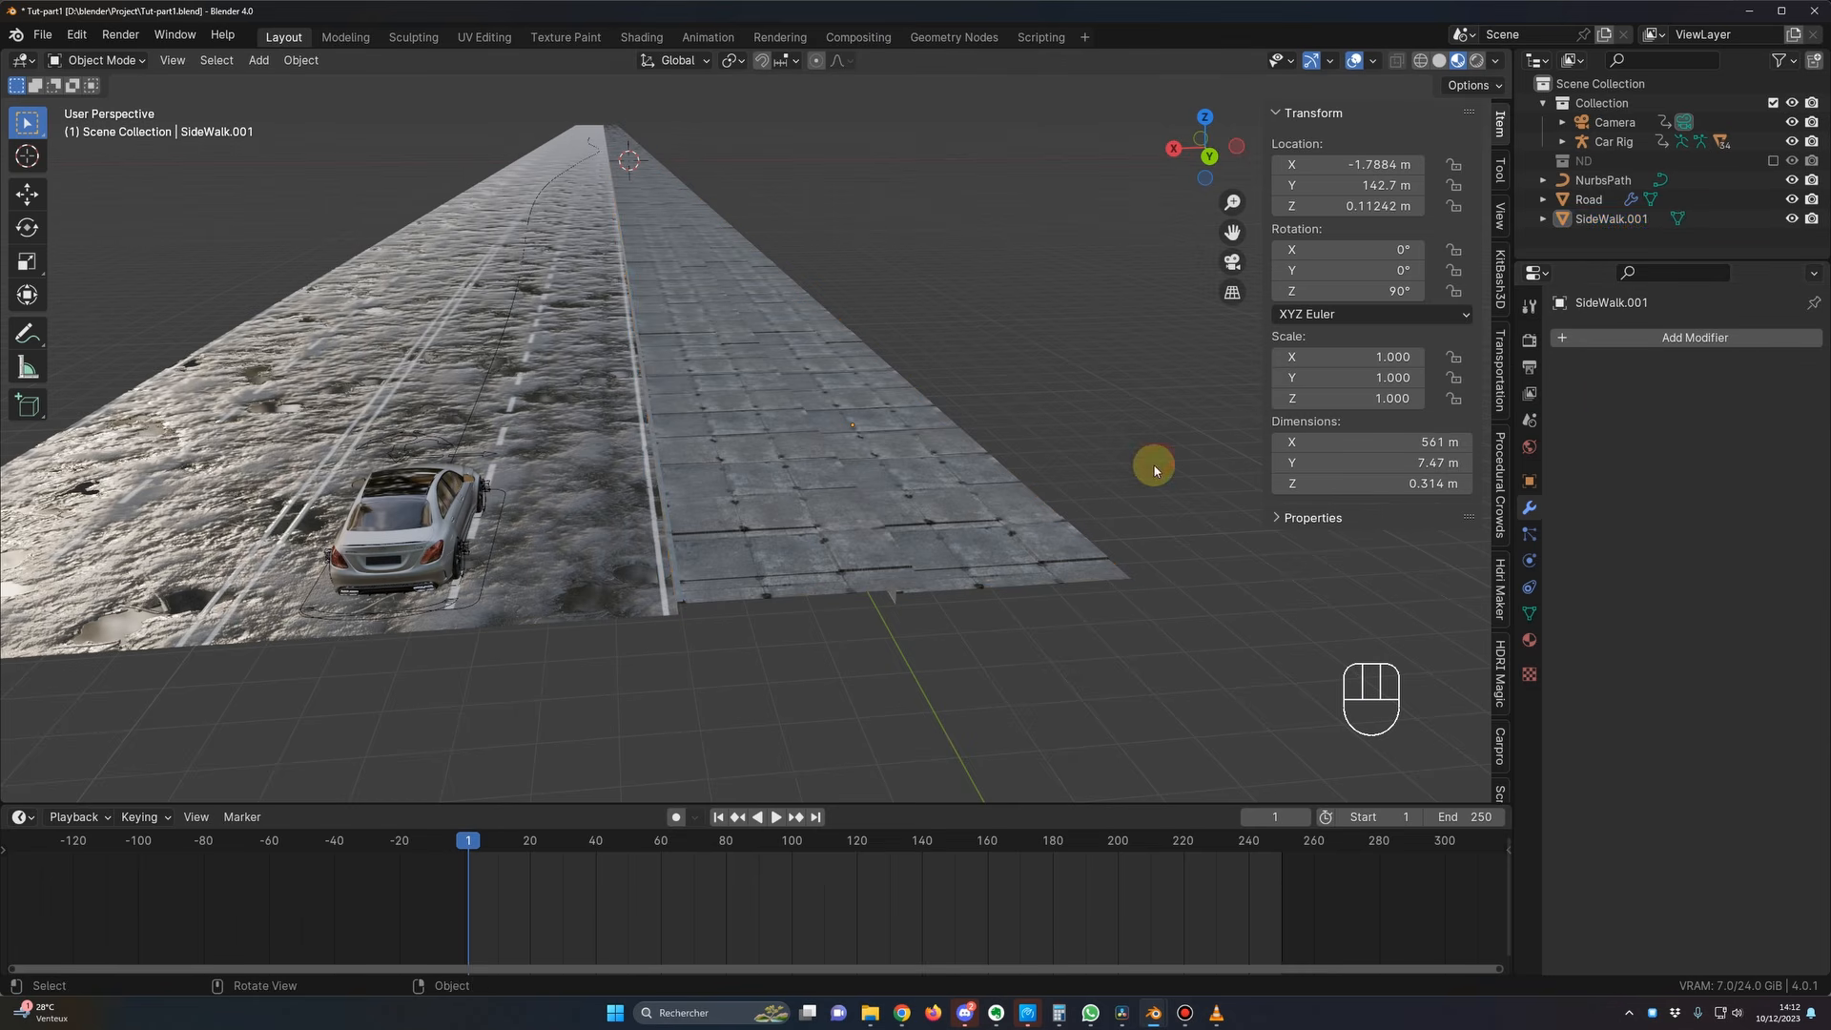
click(899, 491)
middle_drag(899, 490, 928, 551)
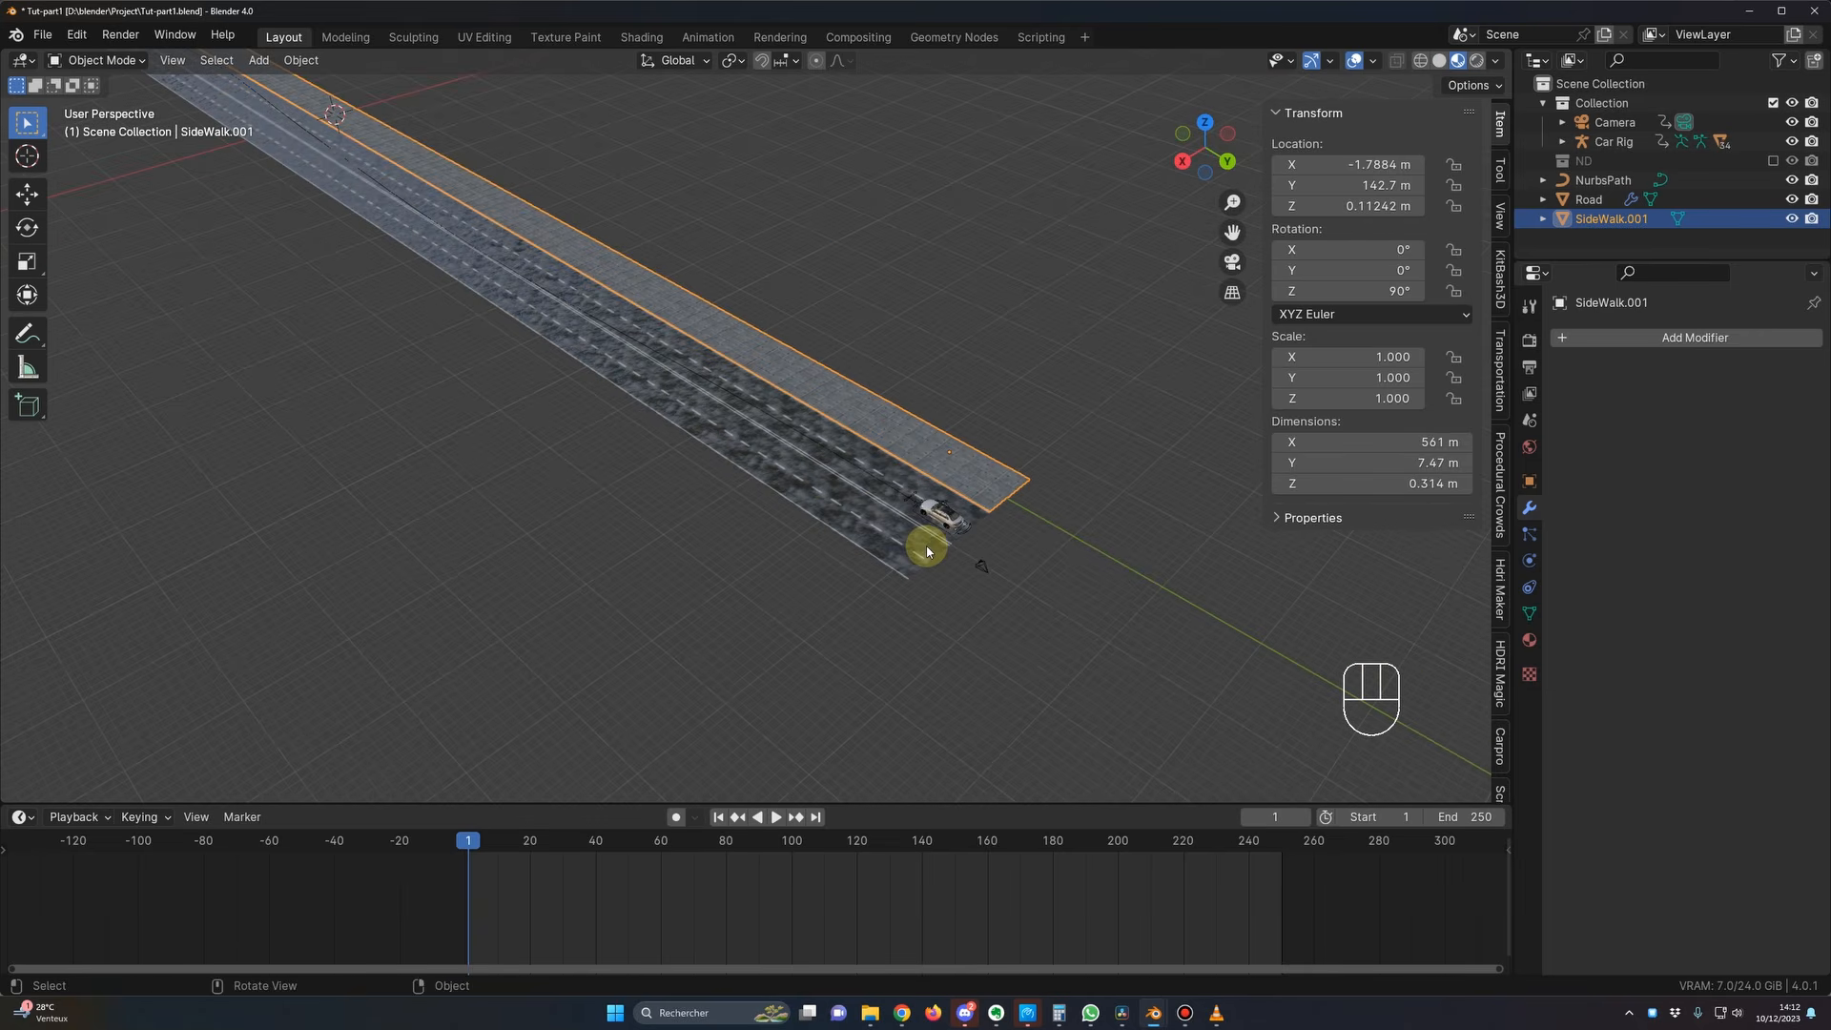
Step: Create a linked duplicate of the joined sidewalk and move it along X to about 19.59 m, across the road
key(alt+d)
key(g)
key(x)
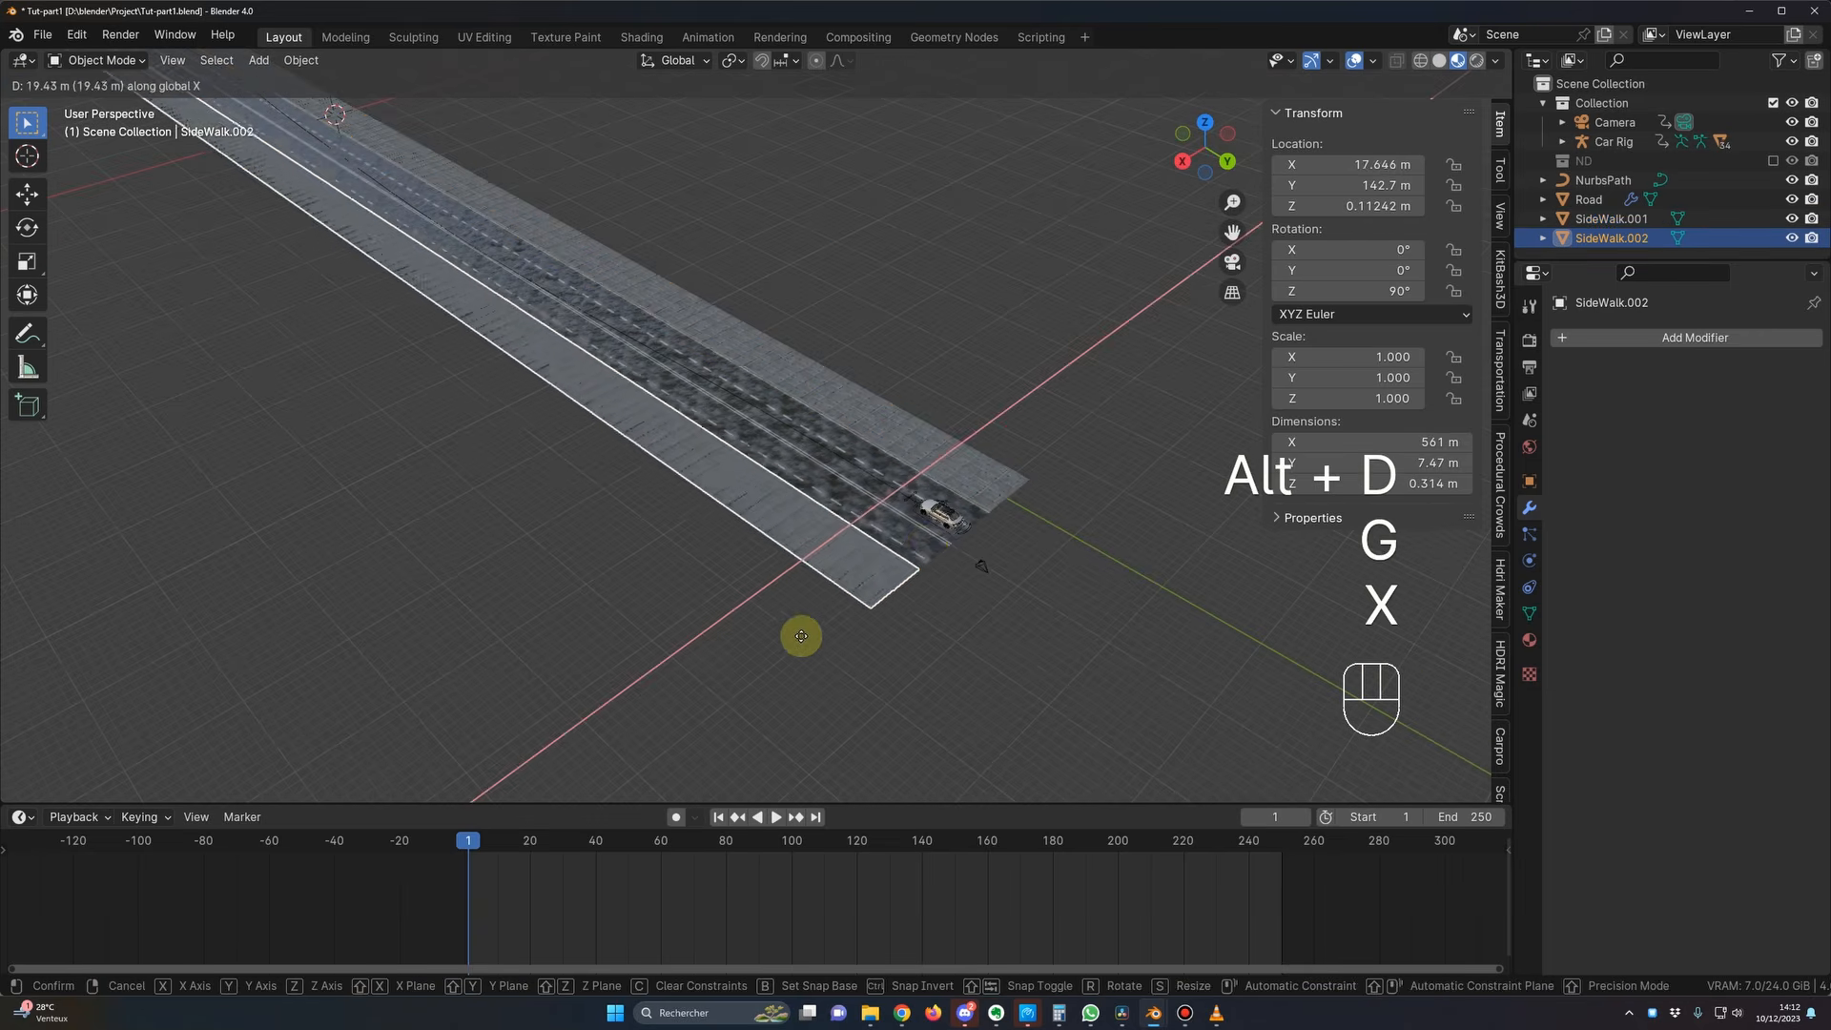
click(773, 664)
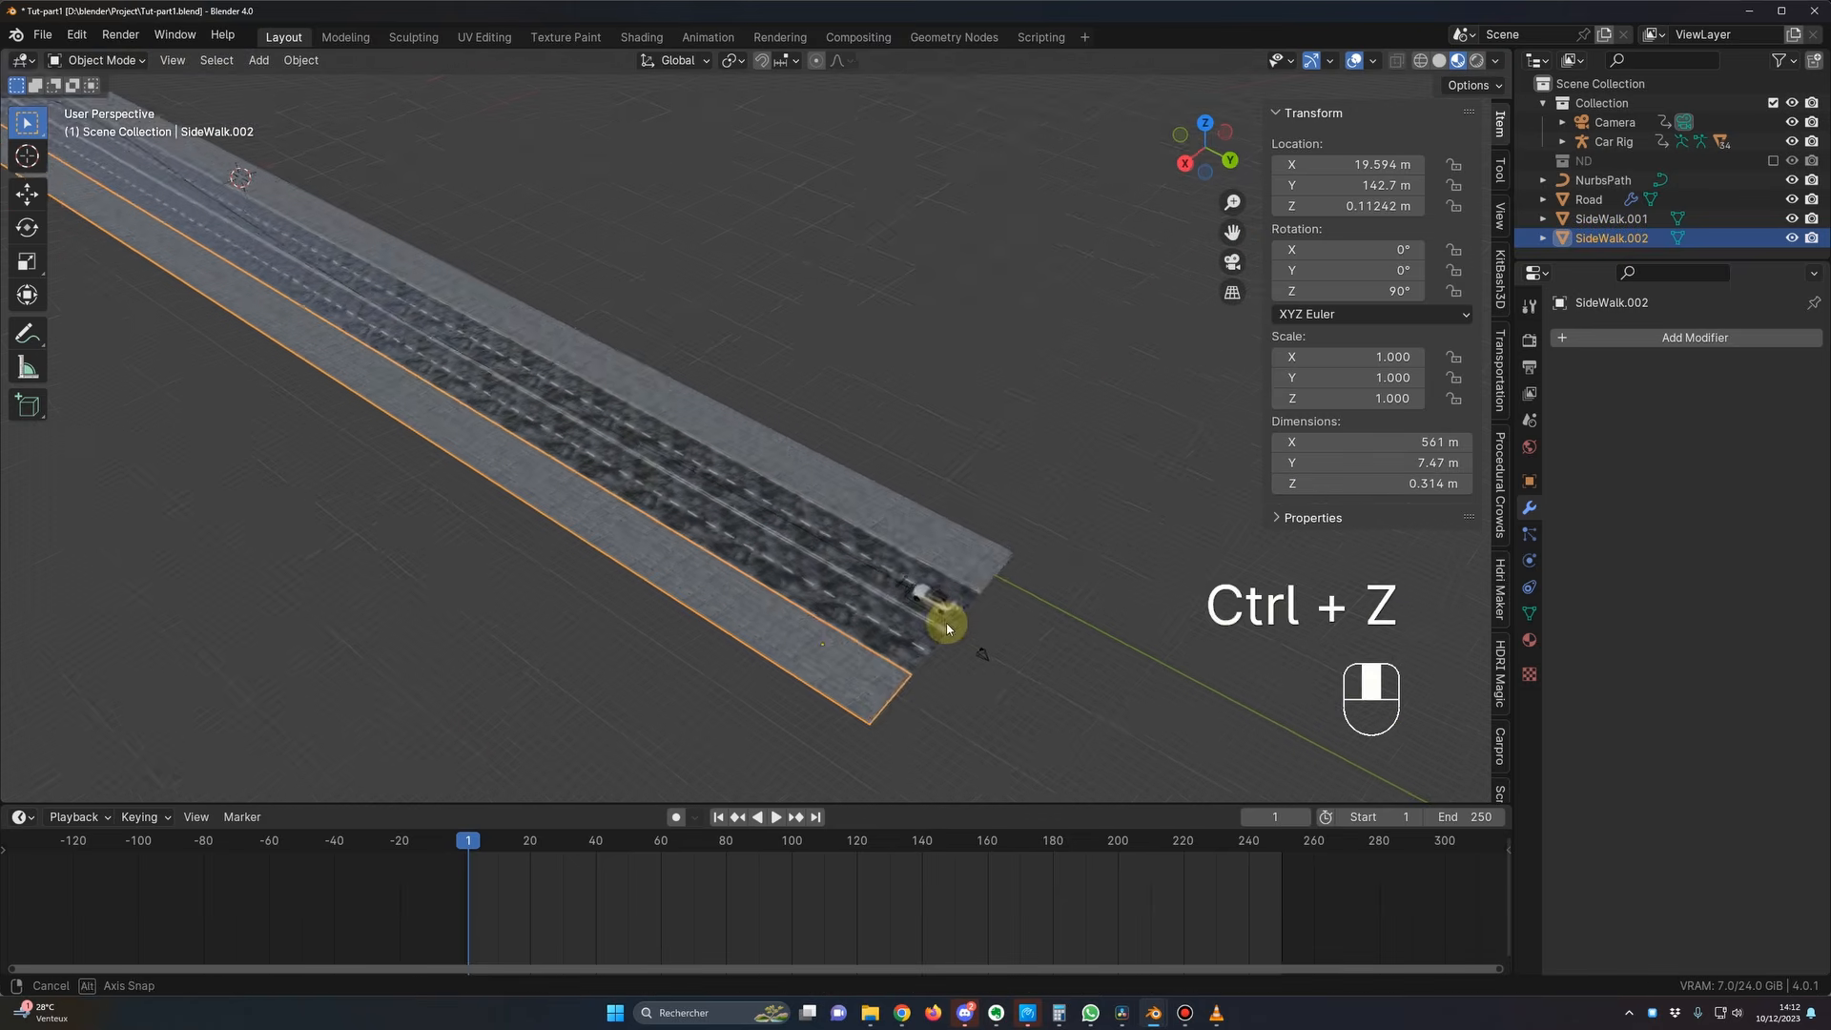
middle_drag(948, 621, 964, 587)
Step: Set the duplicated sidewalk's Z rotation to -90° so it faces the opposite way
click(1379, 299)
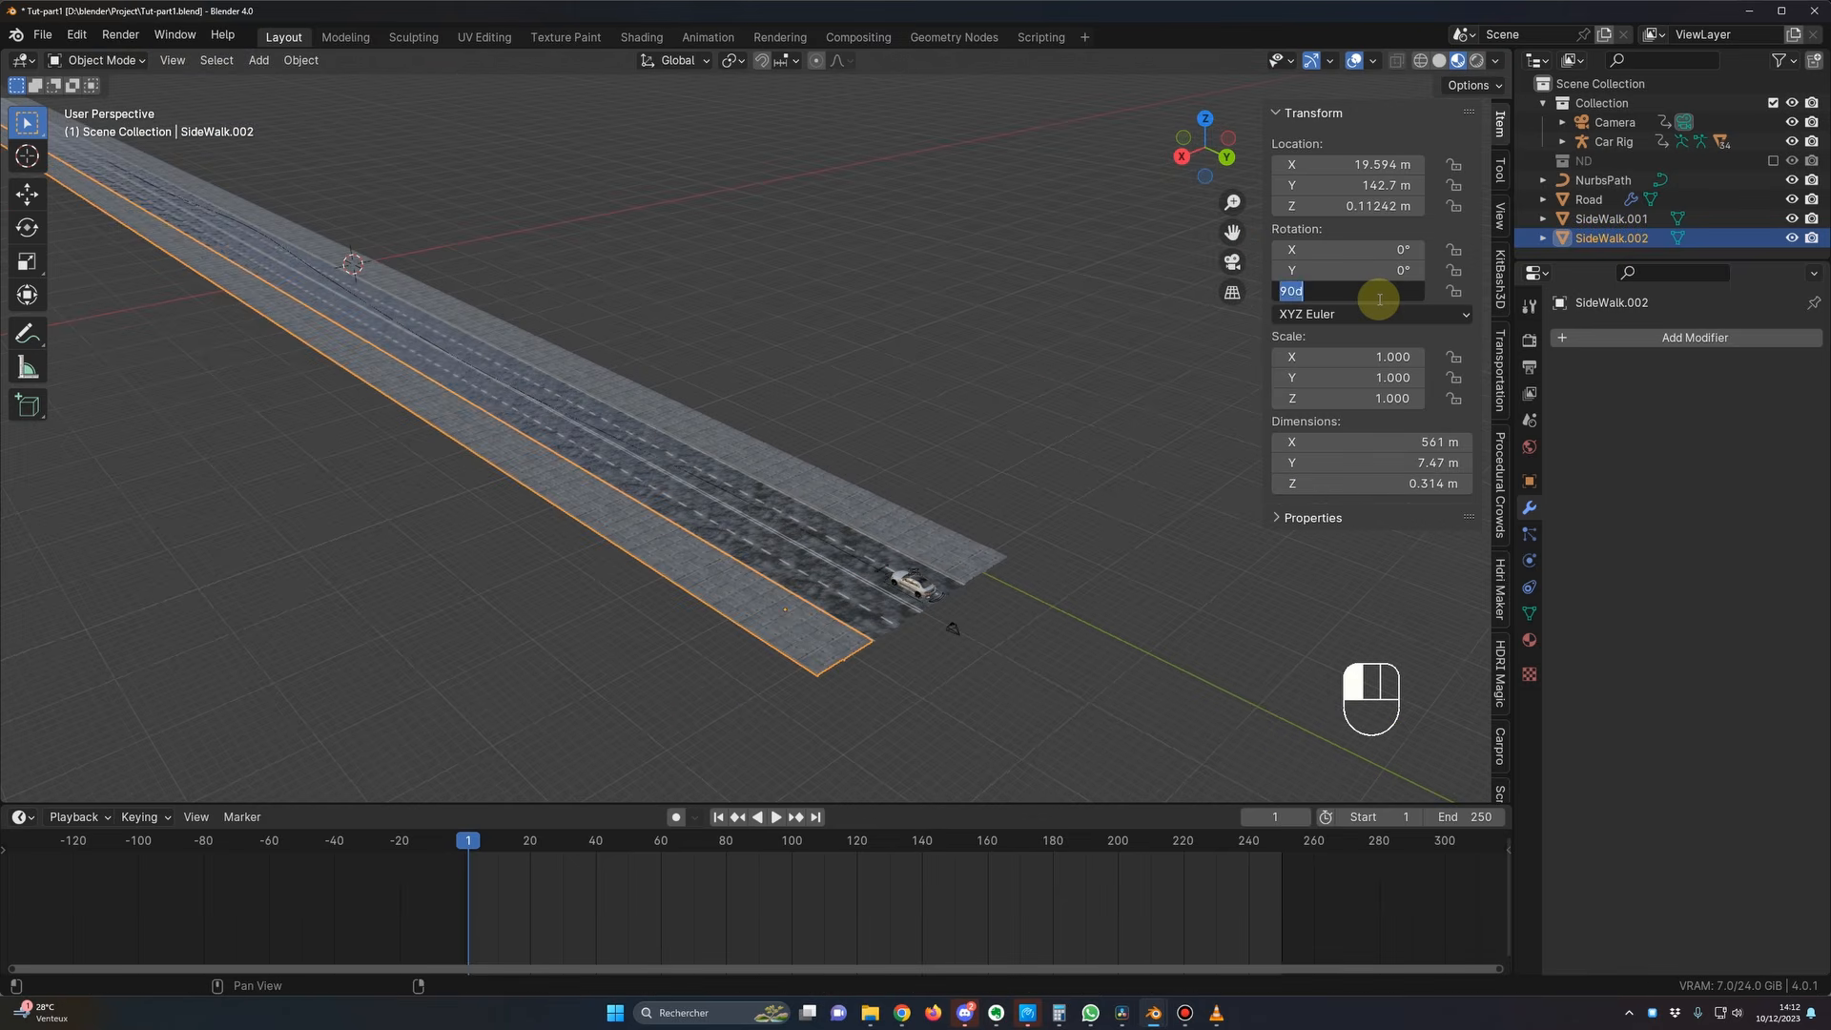
key(Return)
middle_drag(810, 633, 870, 368)
key(Escape)
Step: Move the rotated sidewalk along Y to about -399.67 m, aligning its end with the road's end
key(KP_7)
key(g)
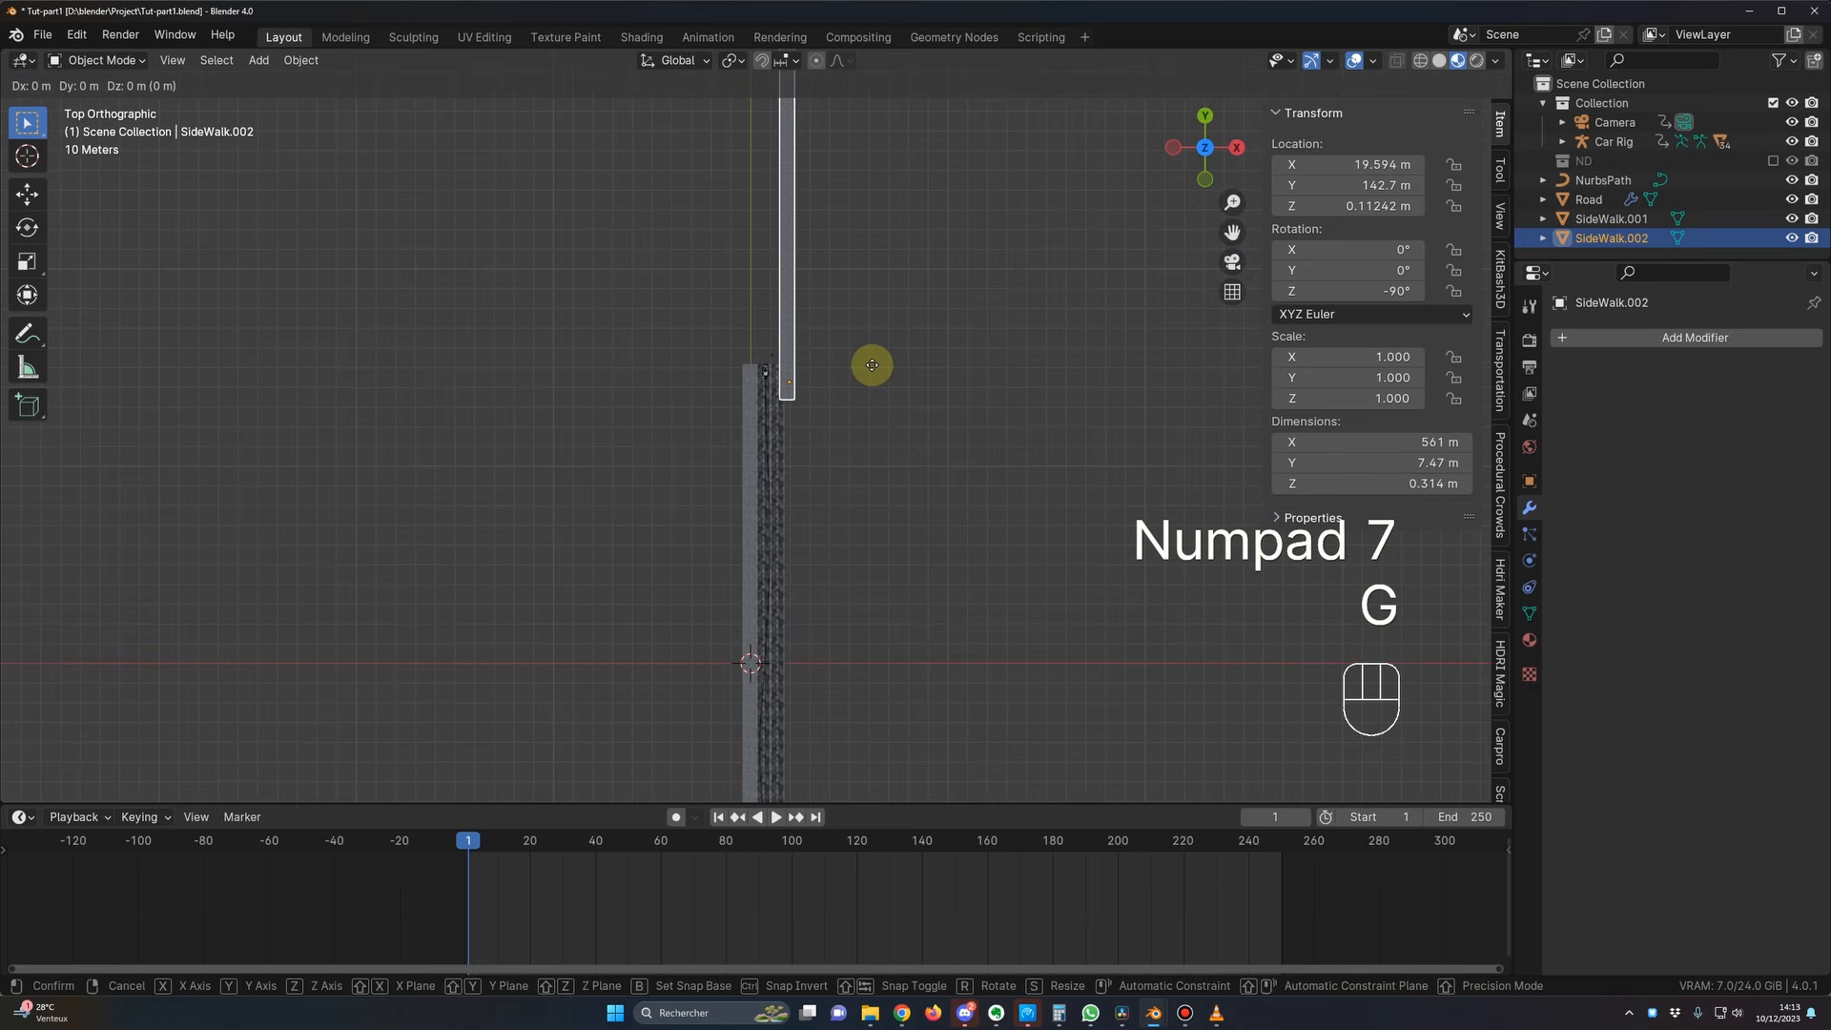
key(y)
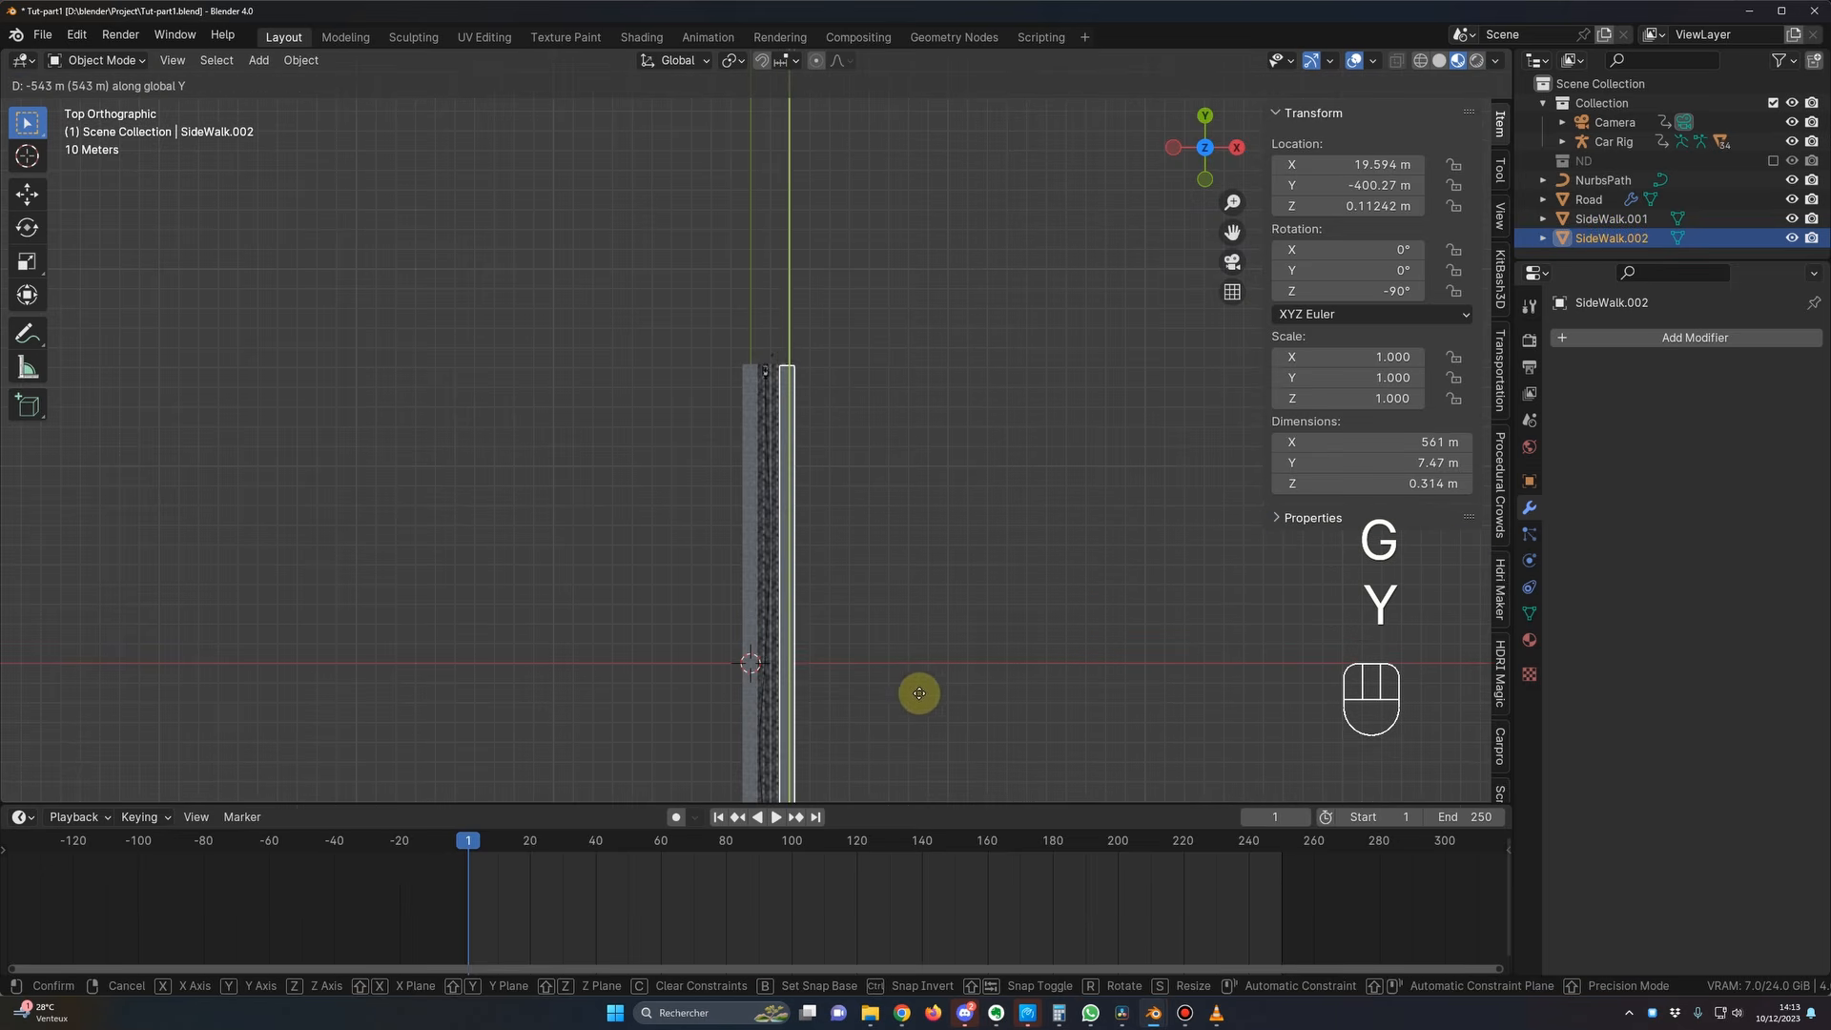
key(Escape)
middle_drag(919, 687, 570, 498)
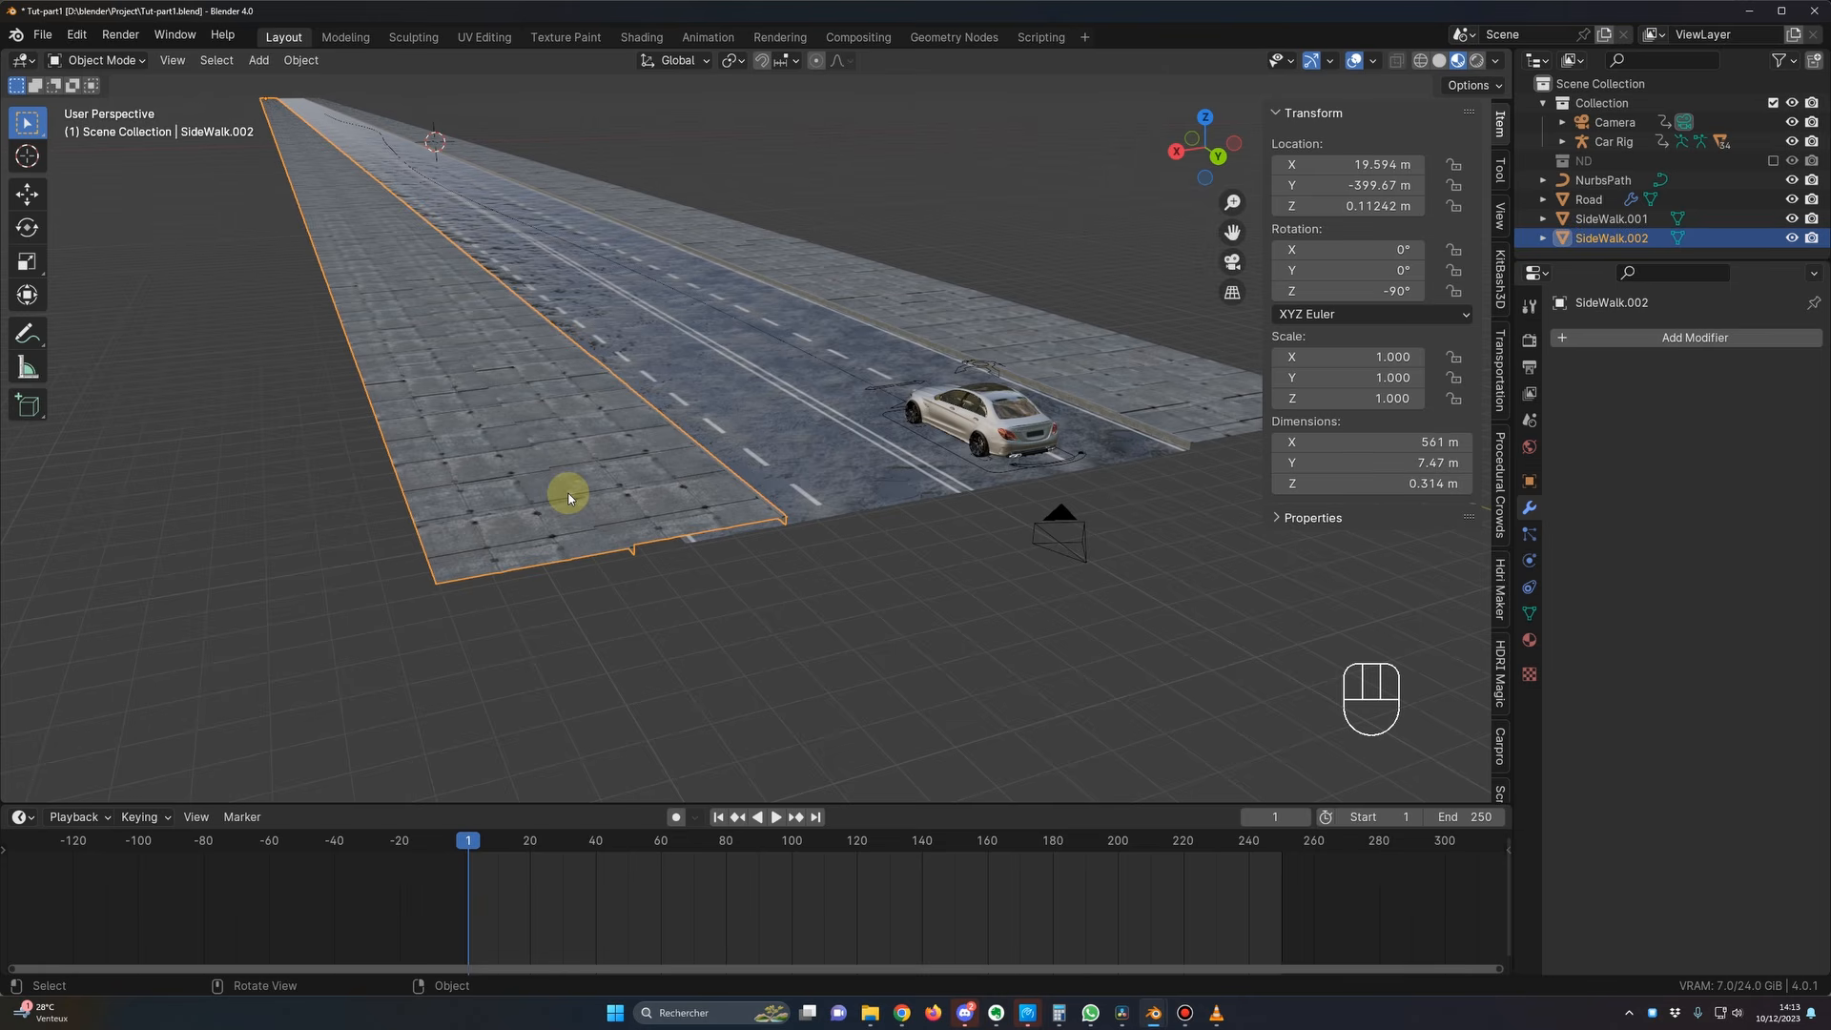
Step: Move the second sidewalk along X to about 21.87 m, against the road's edge, and play the animation
key(g)
key(x)
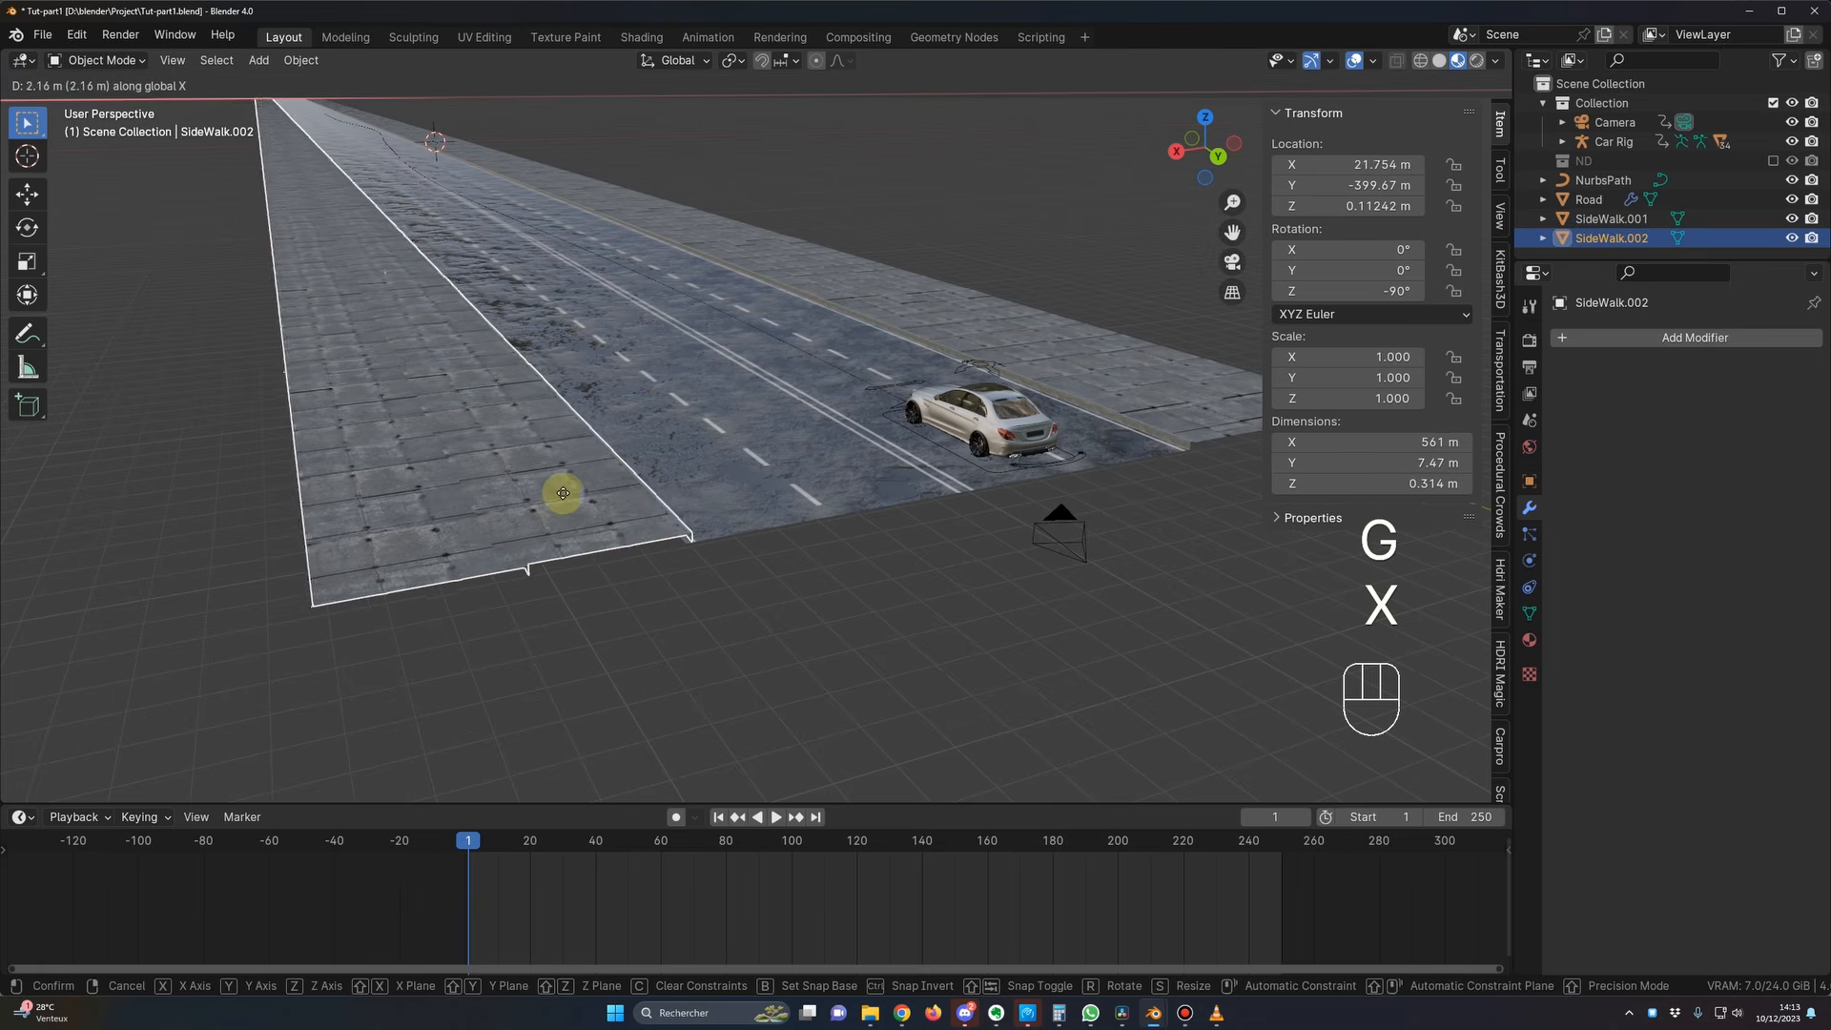
shift+click(633, 499)
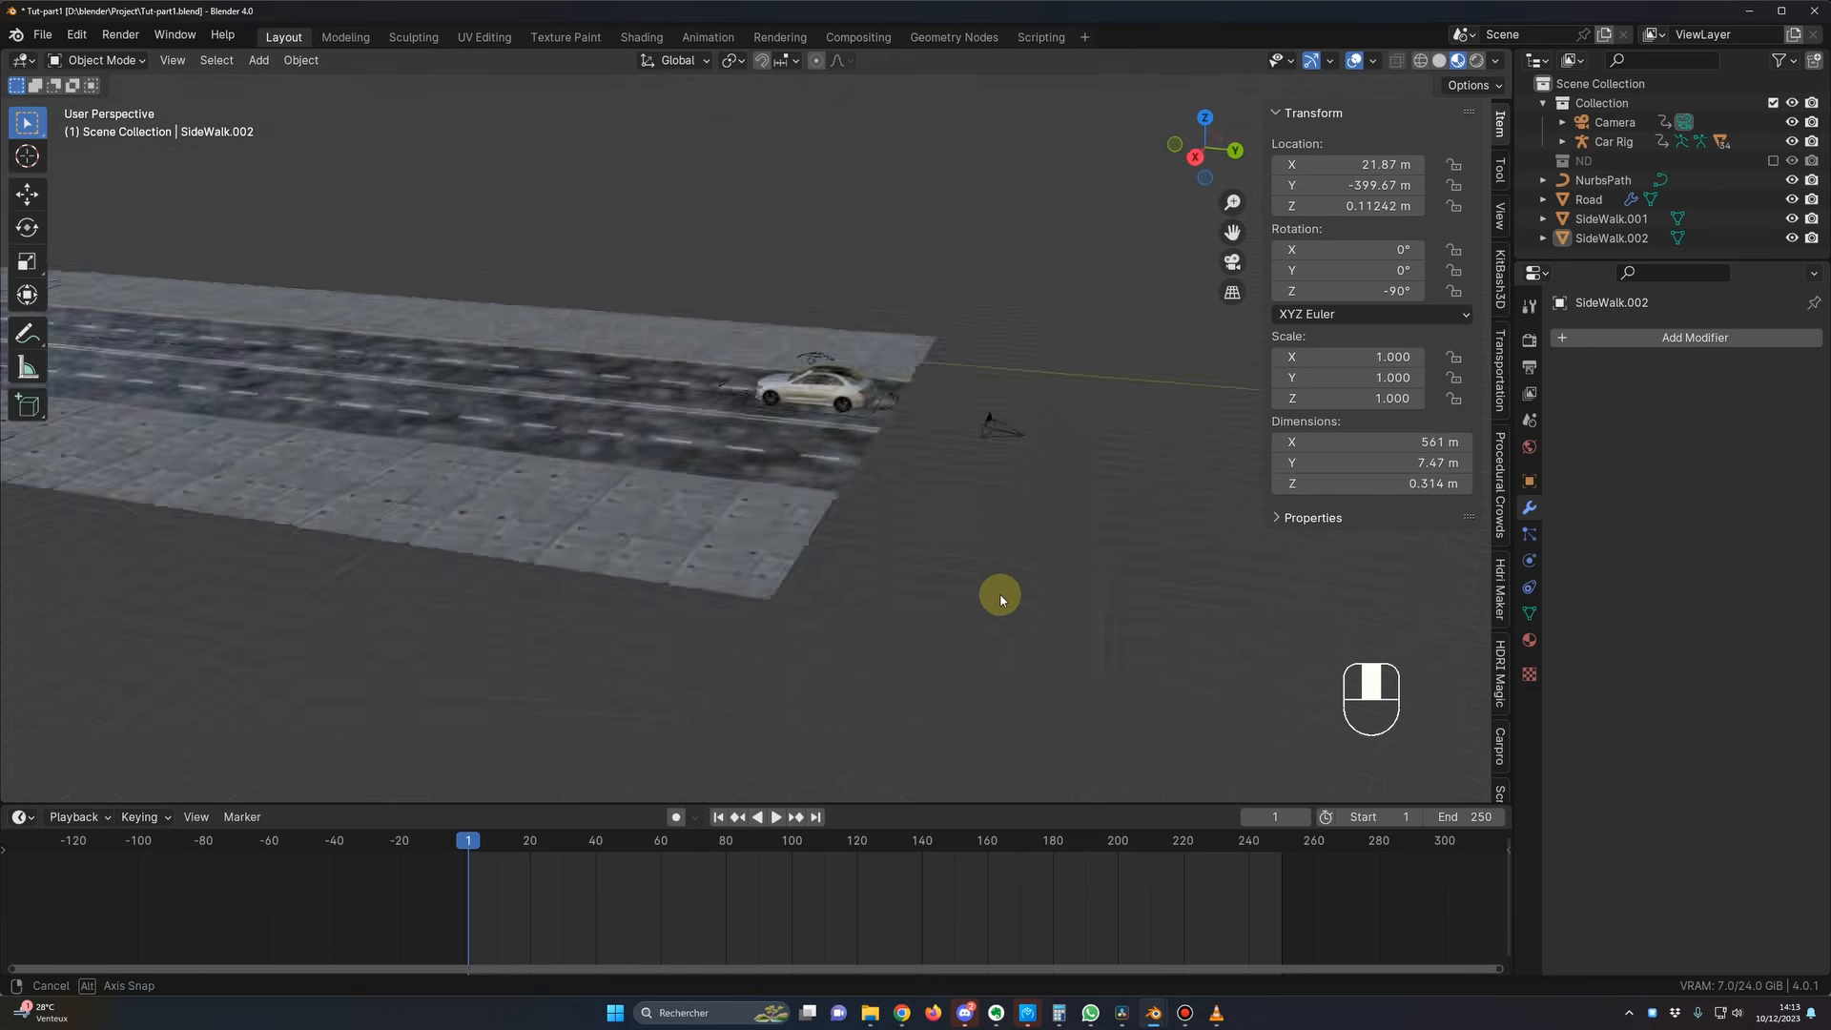
key(space)
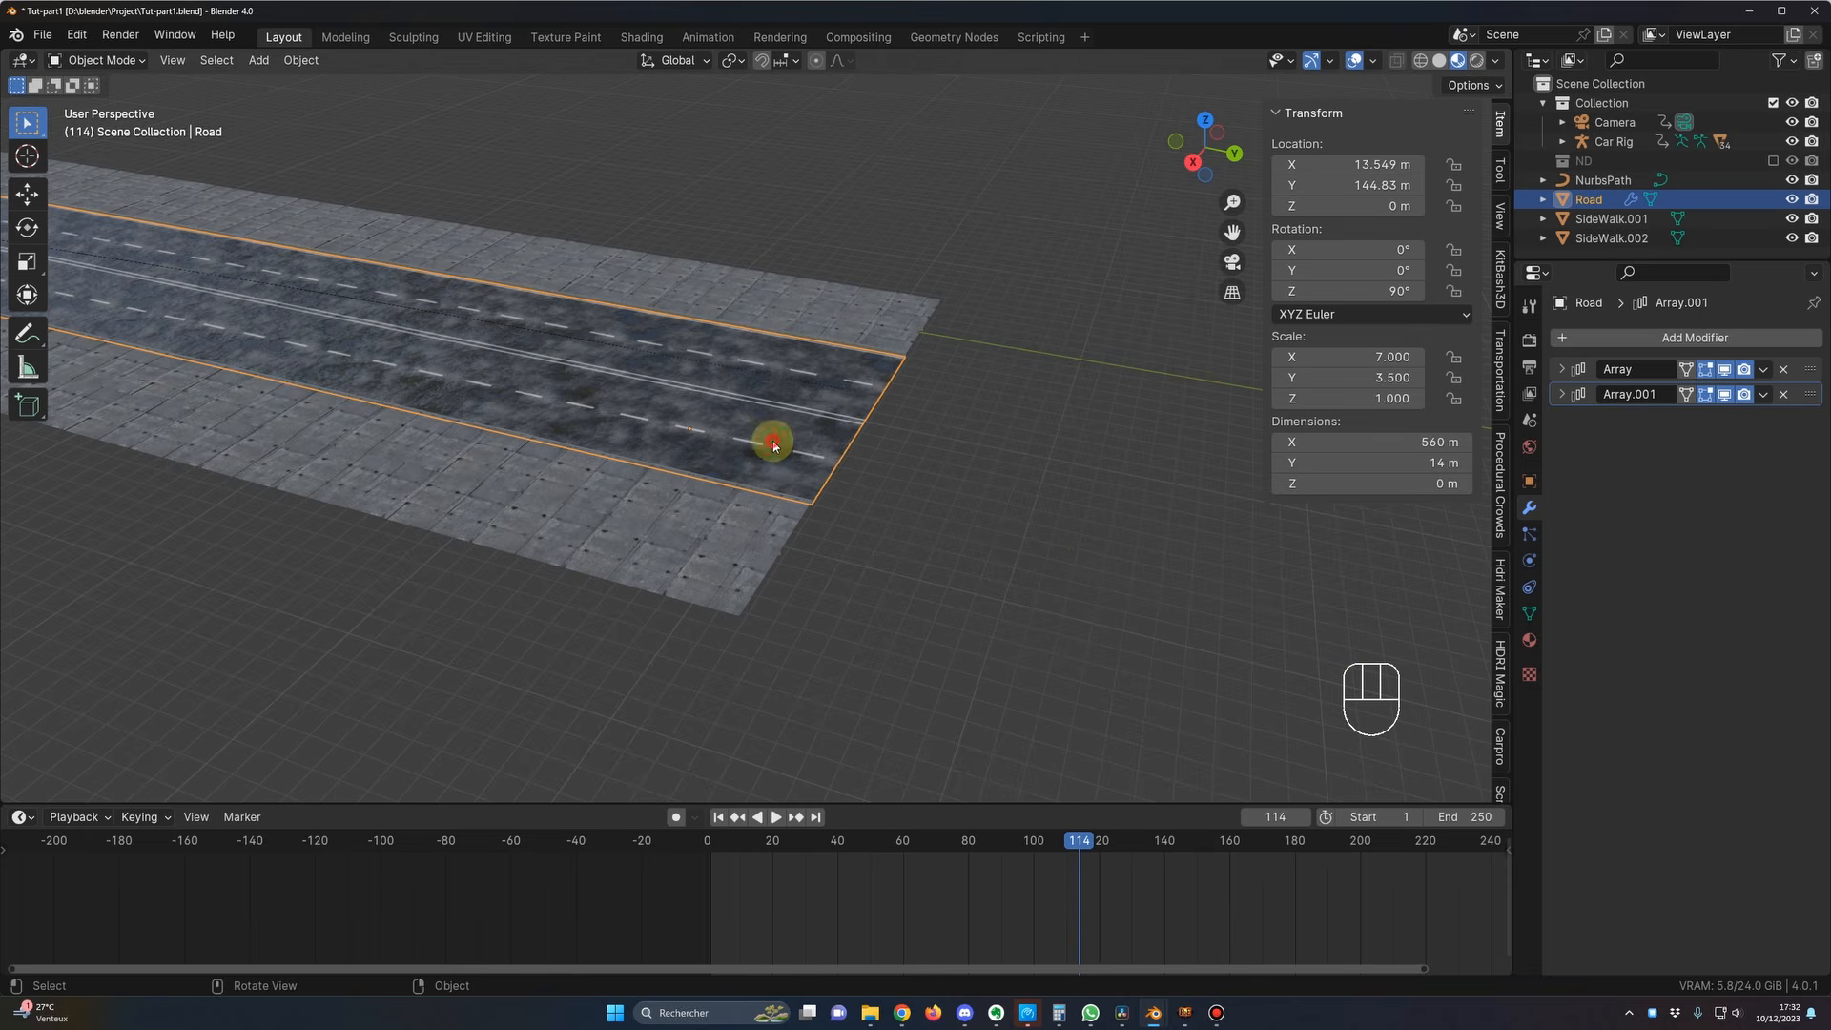
Step: Examine the road's base mesh in Edit Mode by selecting and deselecting its geometry
scroll(802, 483, up, 3)
middle_drag(802, 487, 799, 470)
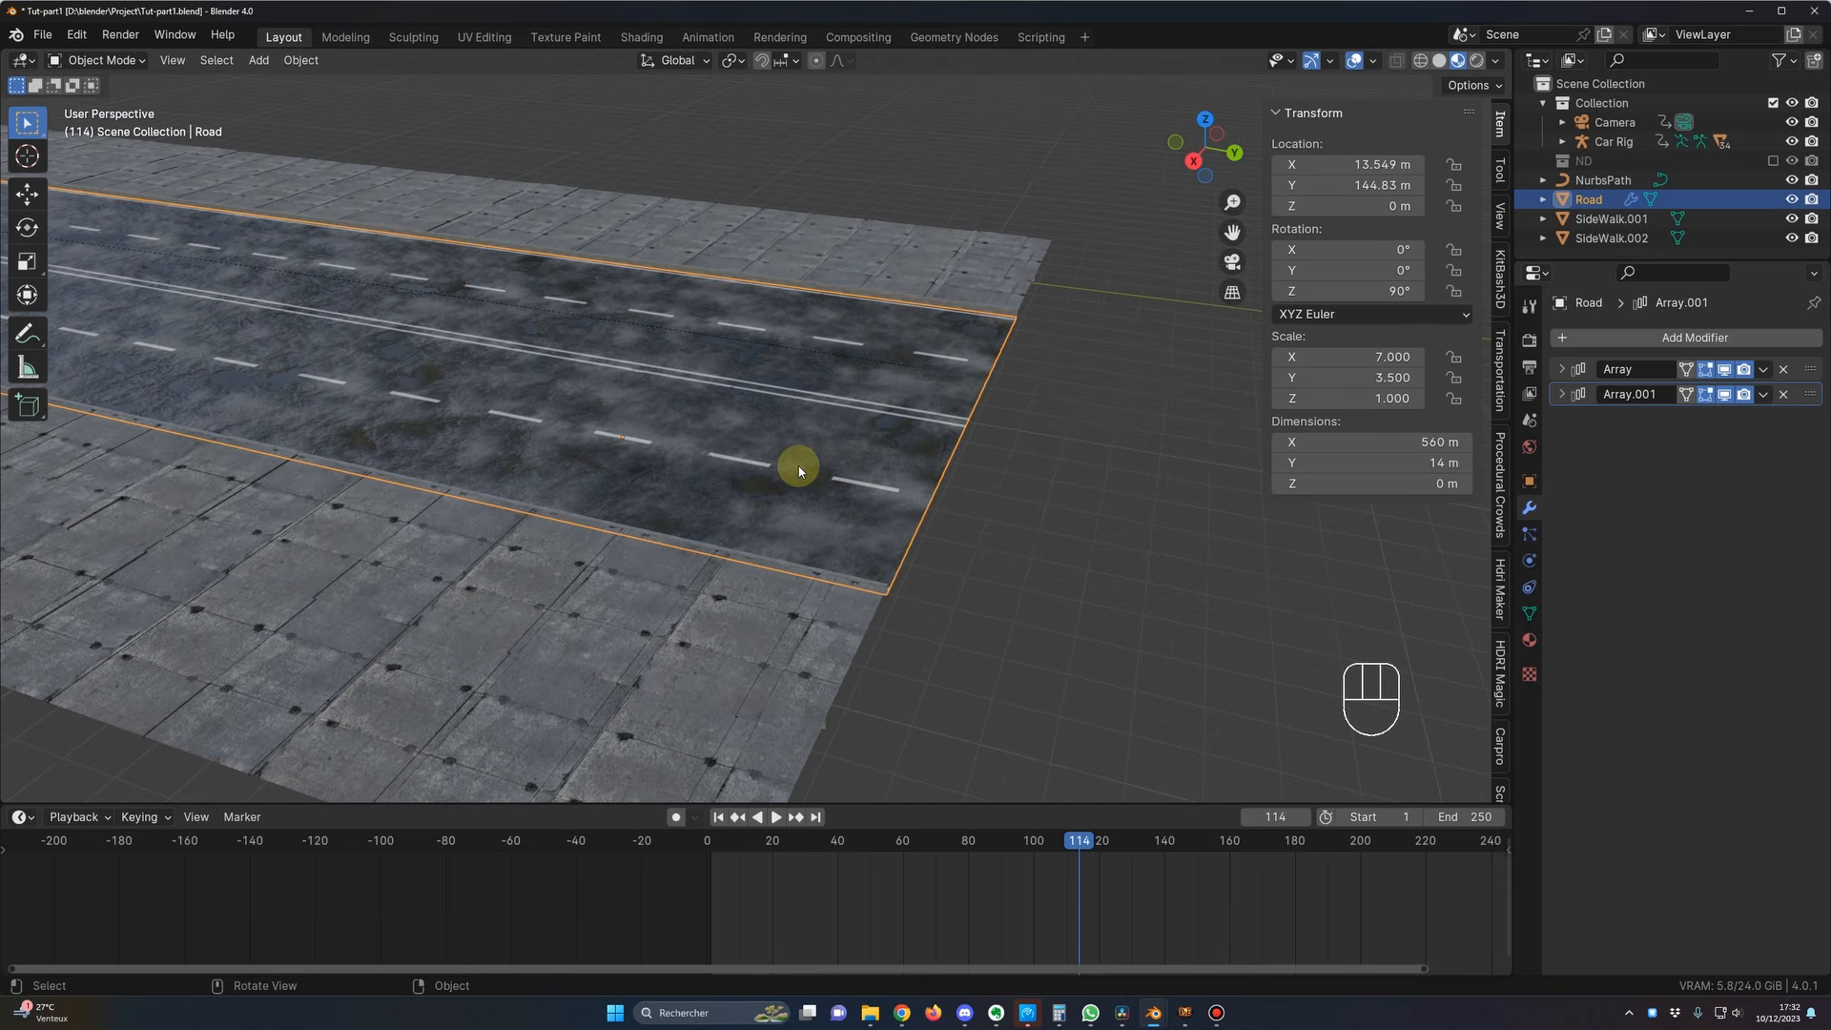
key(Tab)
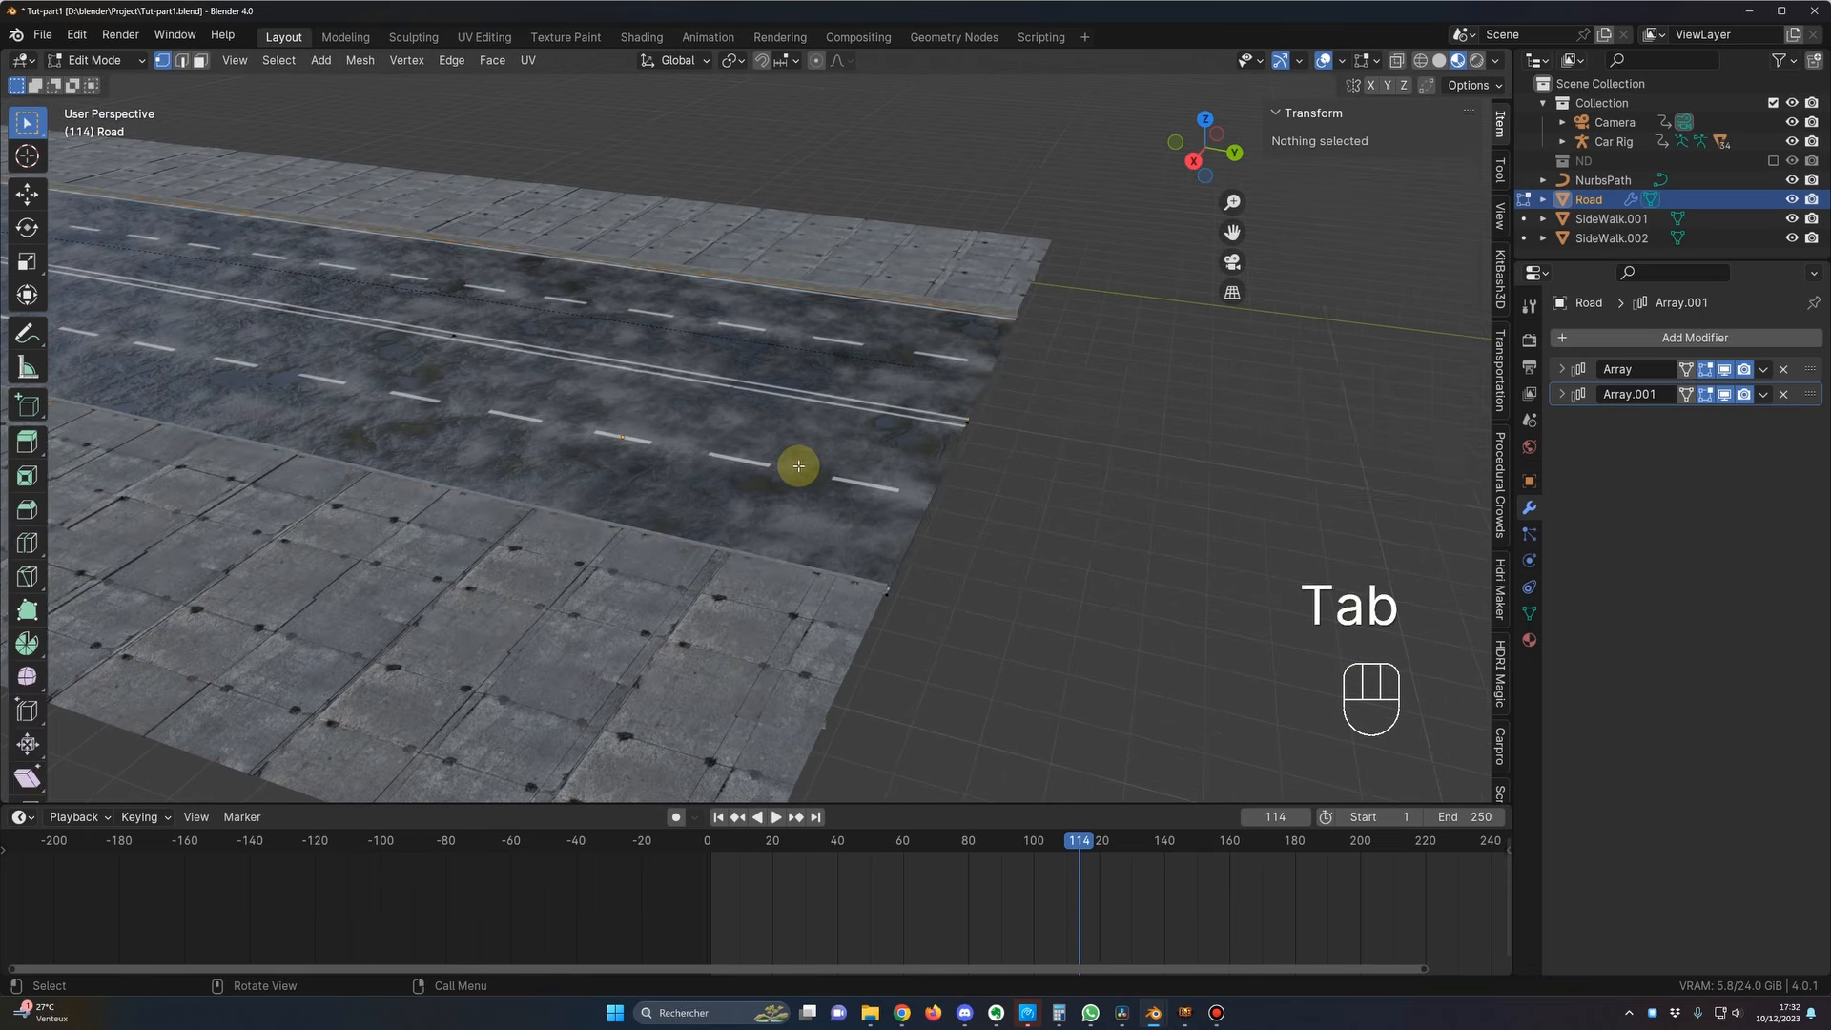
scroll(801, 470, down, 5)
scroll(801, 469, up, 5)
key(a)
key(a)
middle_drag(849, 448, 940, 516)
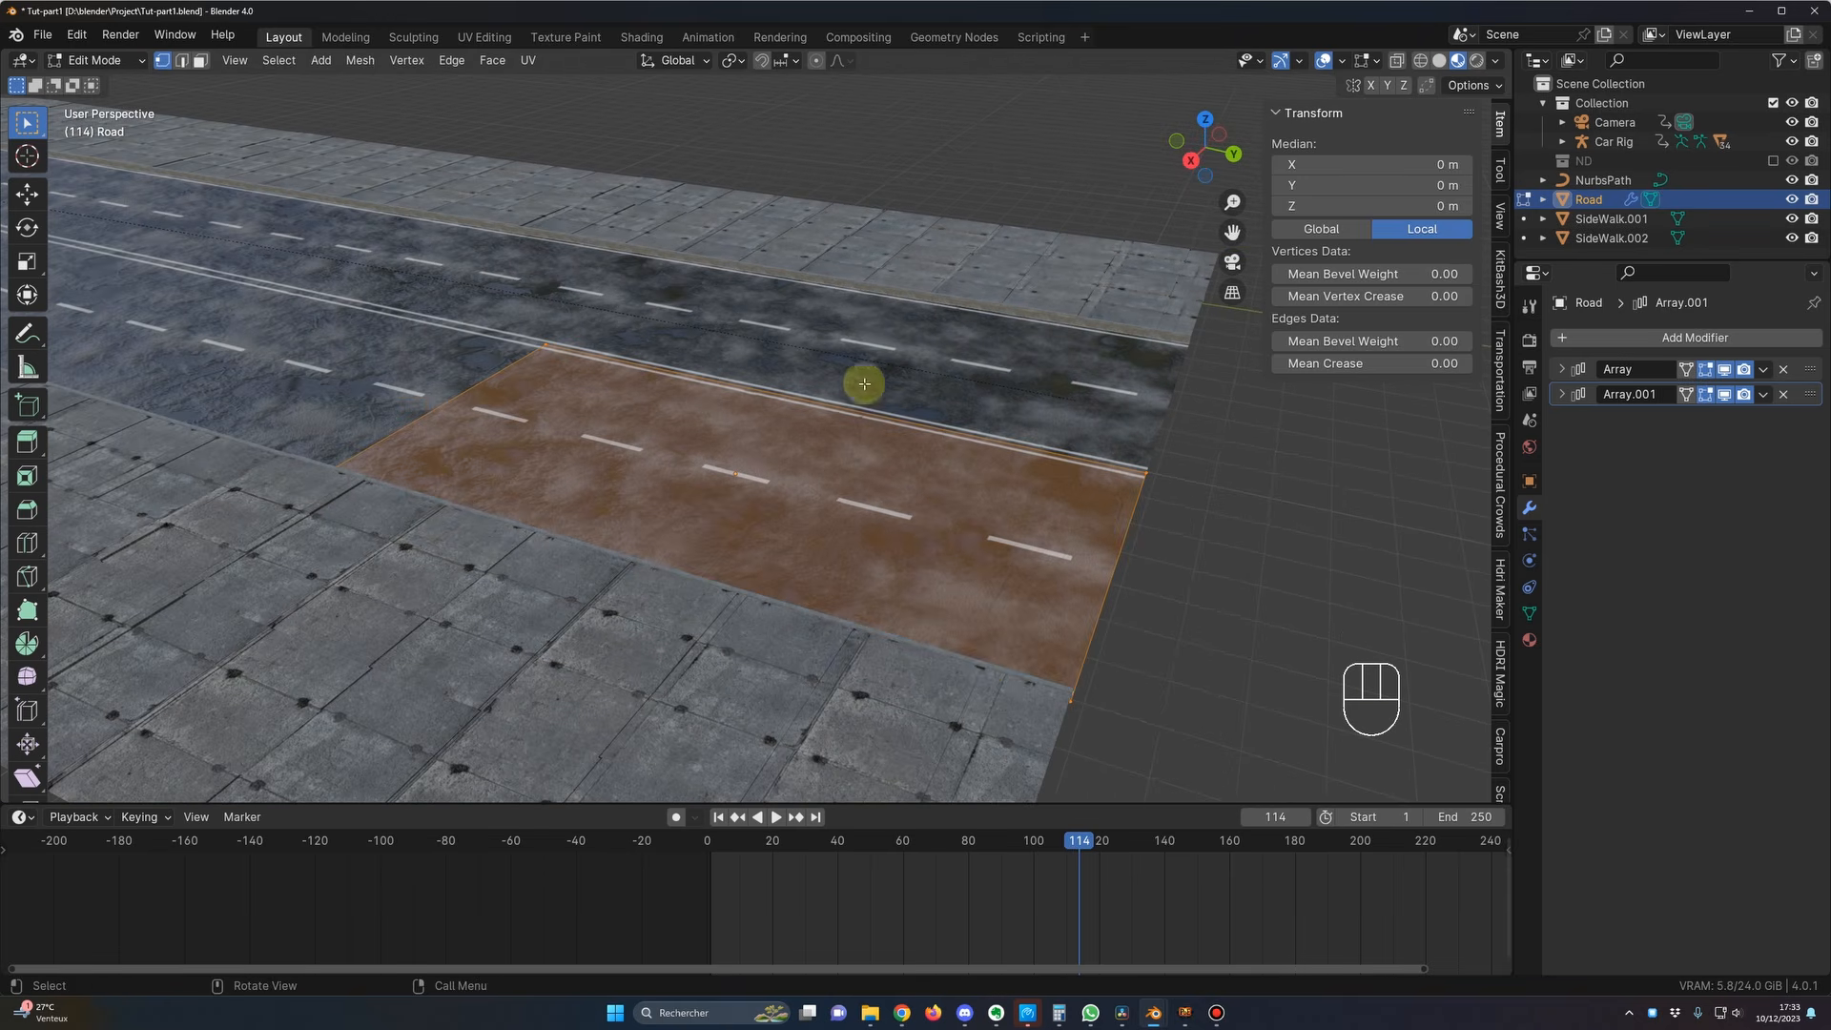
middle_drag(858, 595, 837, 410)
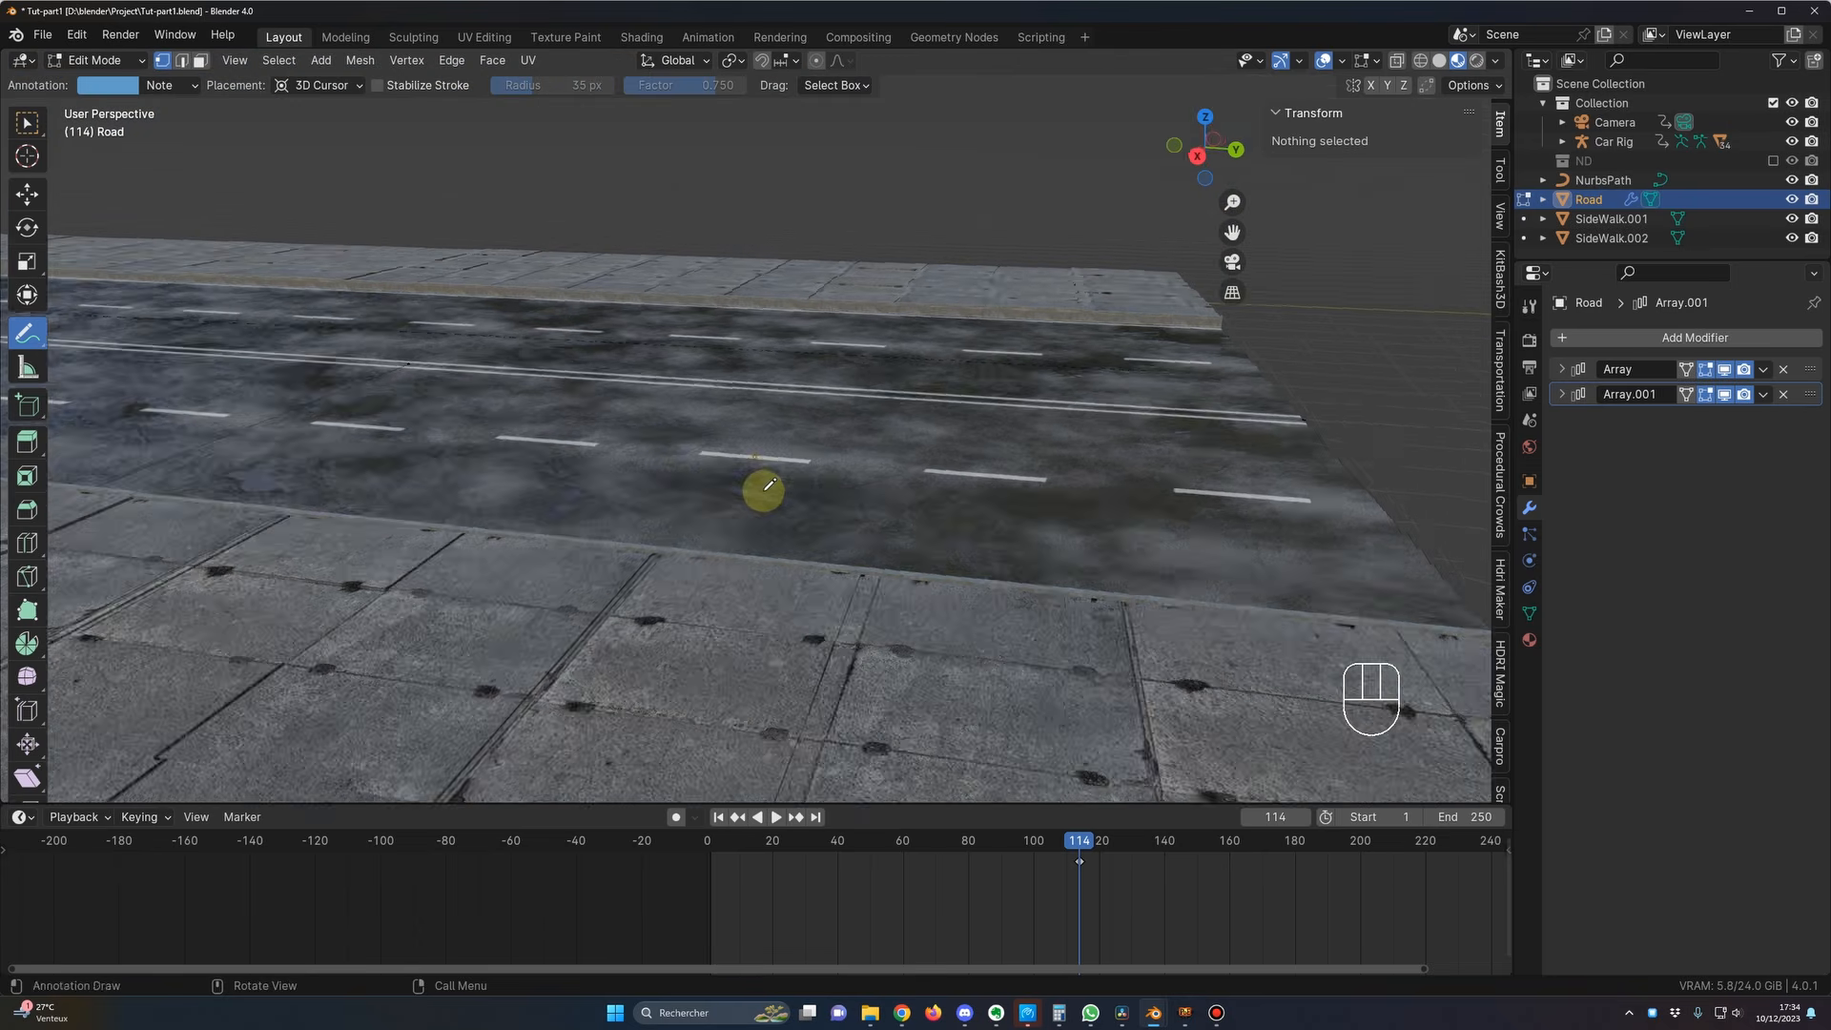
Step: Sketch short annotation arcs at several spots on the road surface to mark bumps
mouse_move(765, 486)
middle_down()
mouse_move(740, 490)
mouse_move(845, 534)
mouse_move(740, 507)
middle_up()
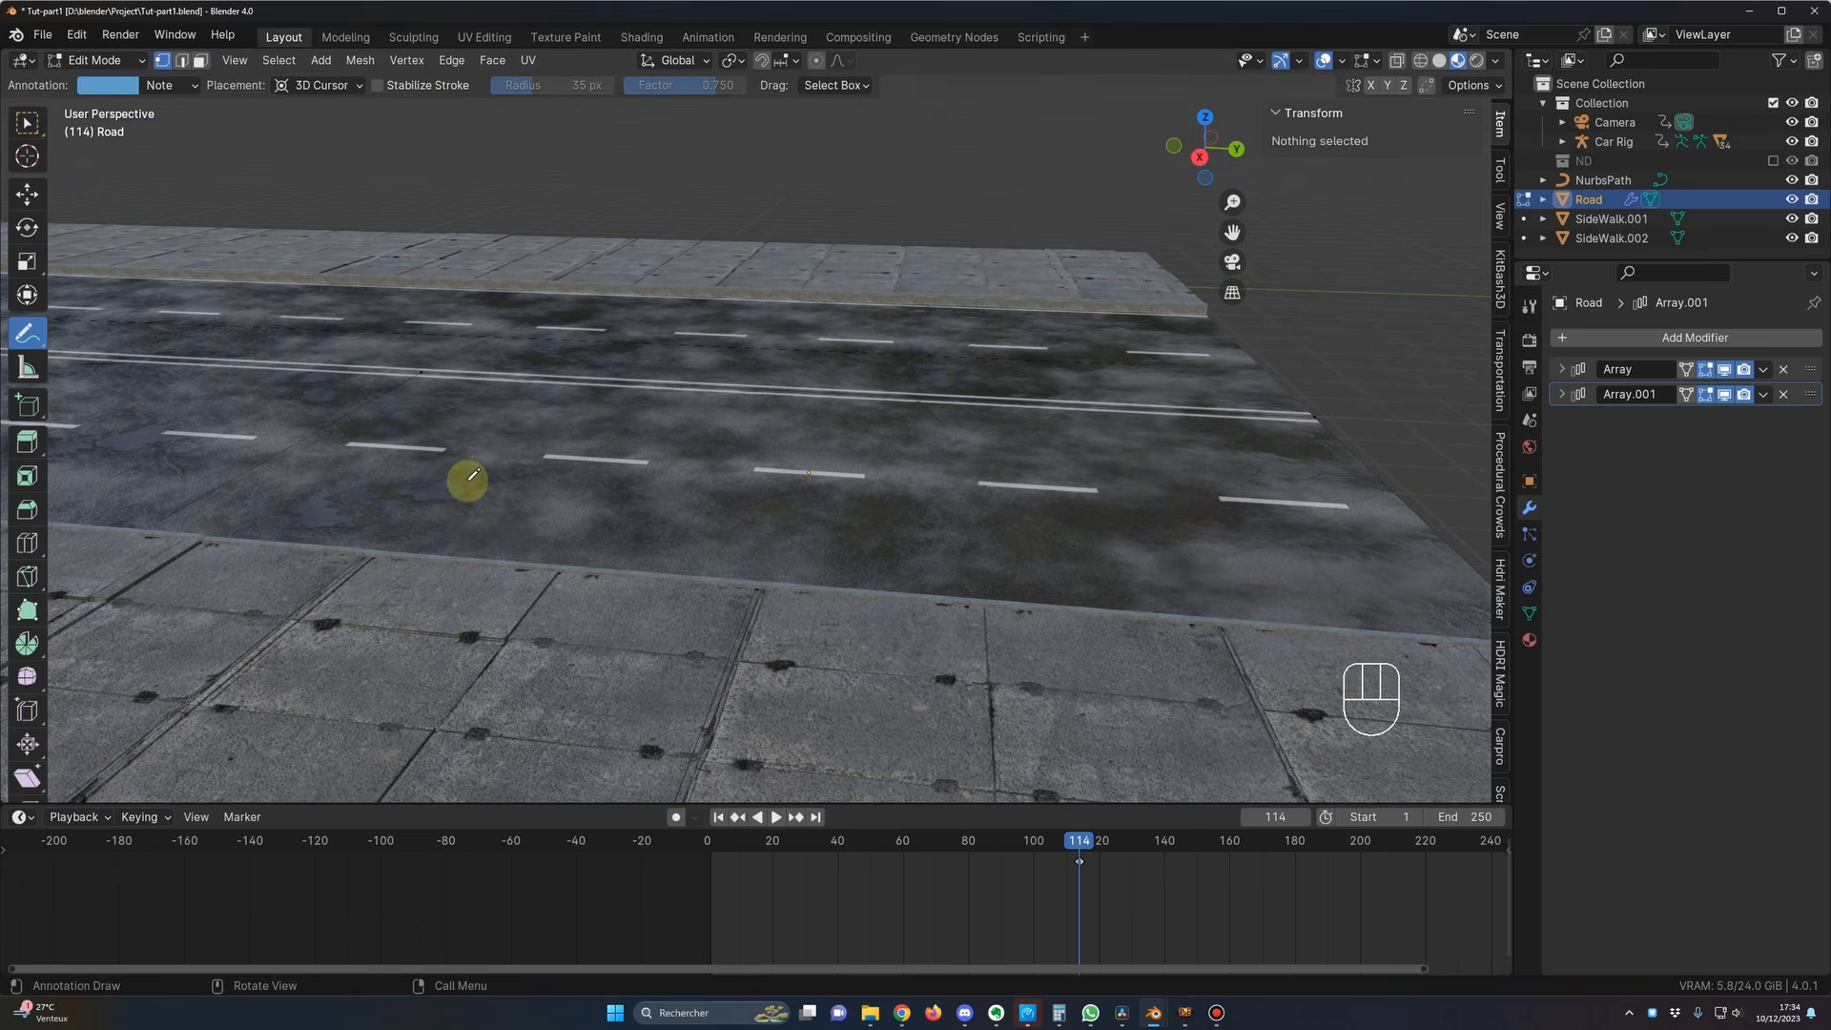
drag(646, 496, 685, 494)
drag(919, 520, 959, 516)
drag(1044, 442, 1107, 441)
drag(540, 372, 614, 368)
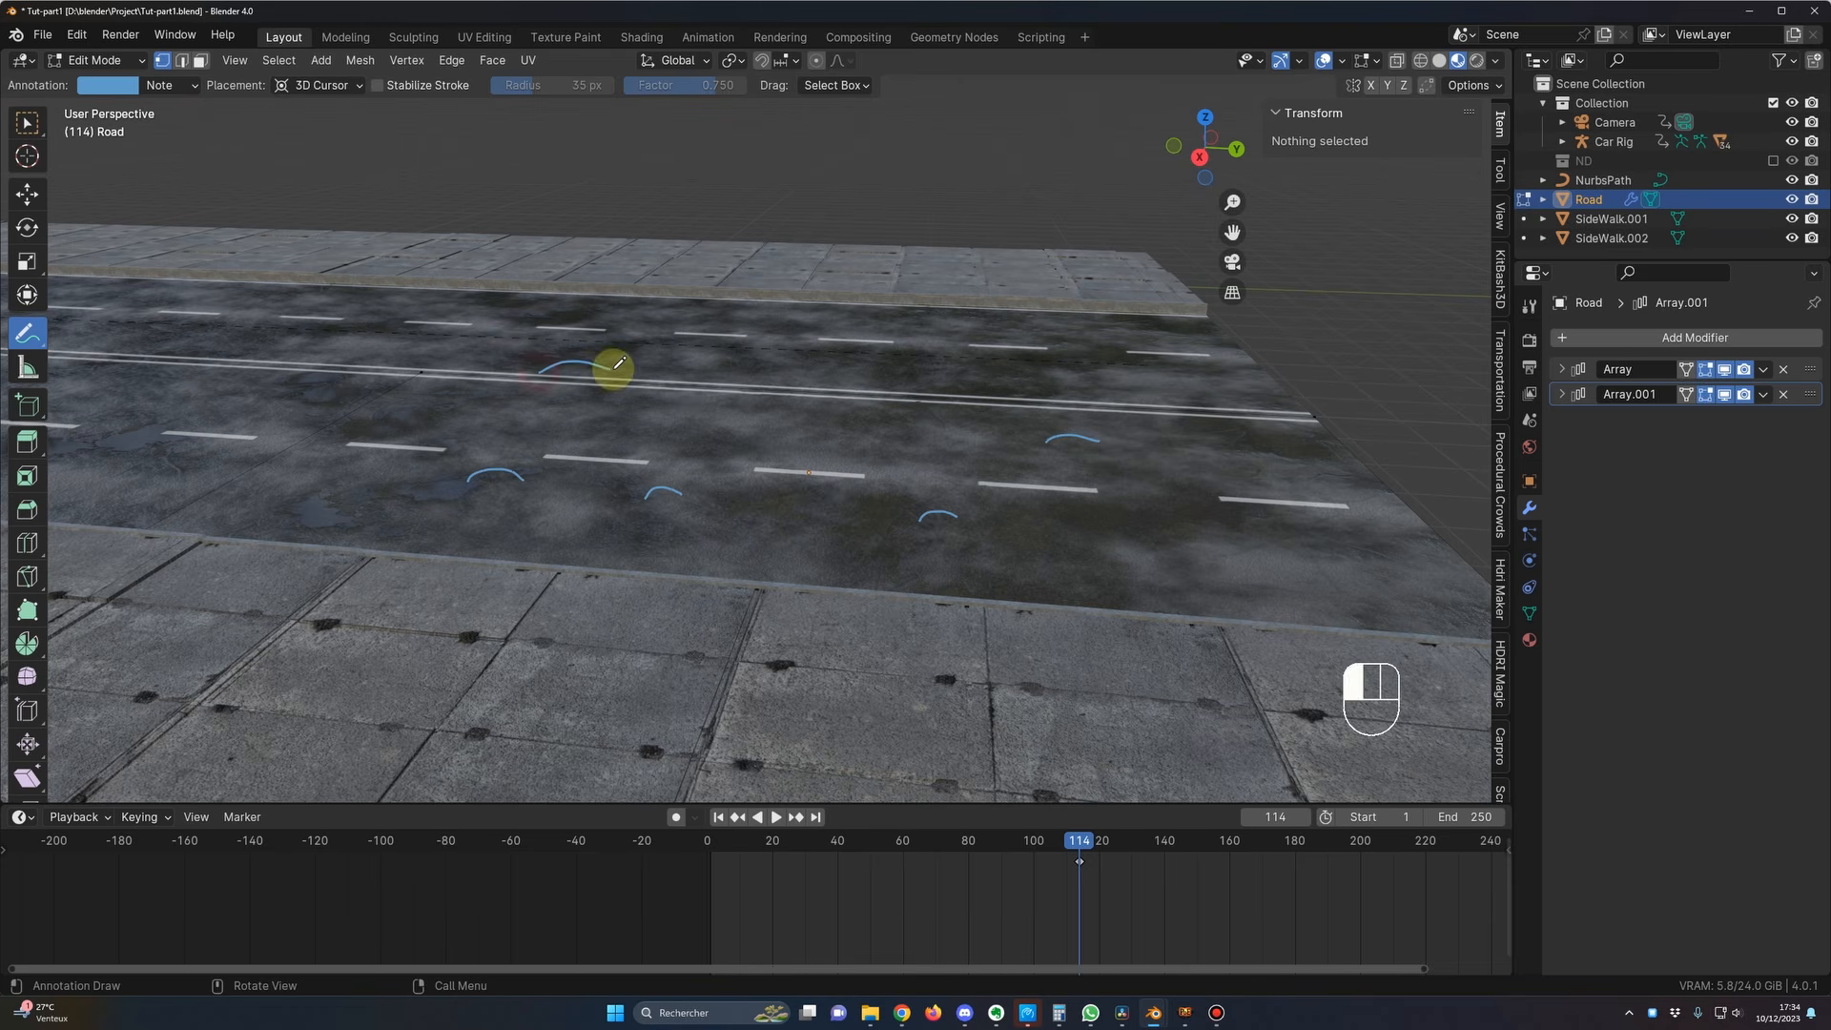
drag(918, 386, 957, 380)
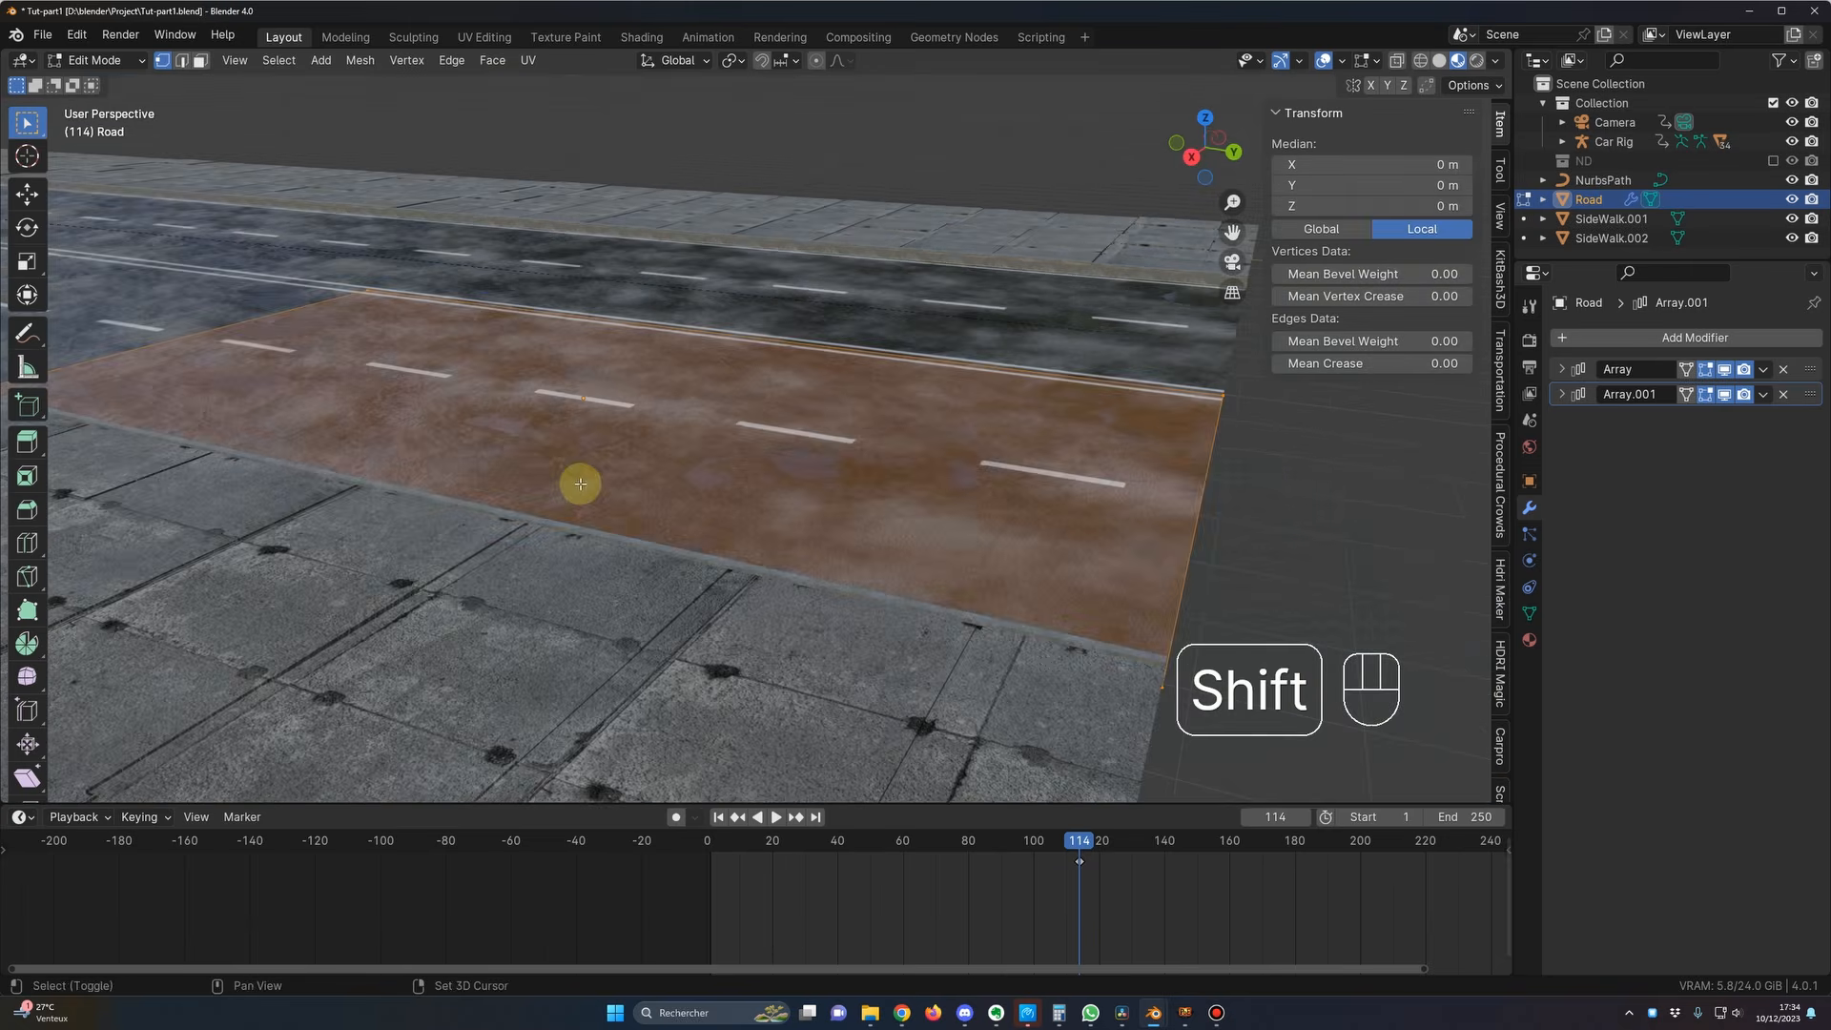
Step: Select the whole road mesh and subdivide it
shift+middle_drag(581, 482, 817, 511)
middle_drag(708, 491, 860, 501)
shift+middle_drag(651, 494, 794, 483)
middle_drag(992, 530, 871, 500)
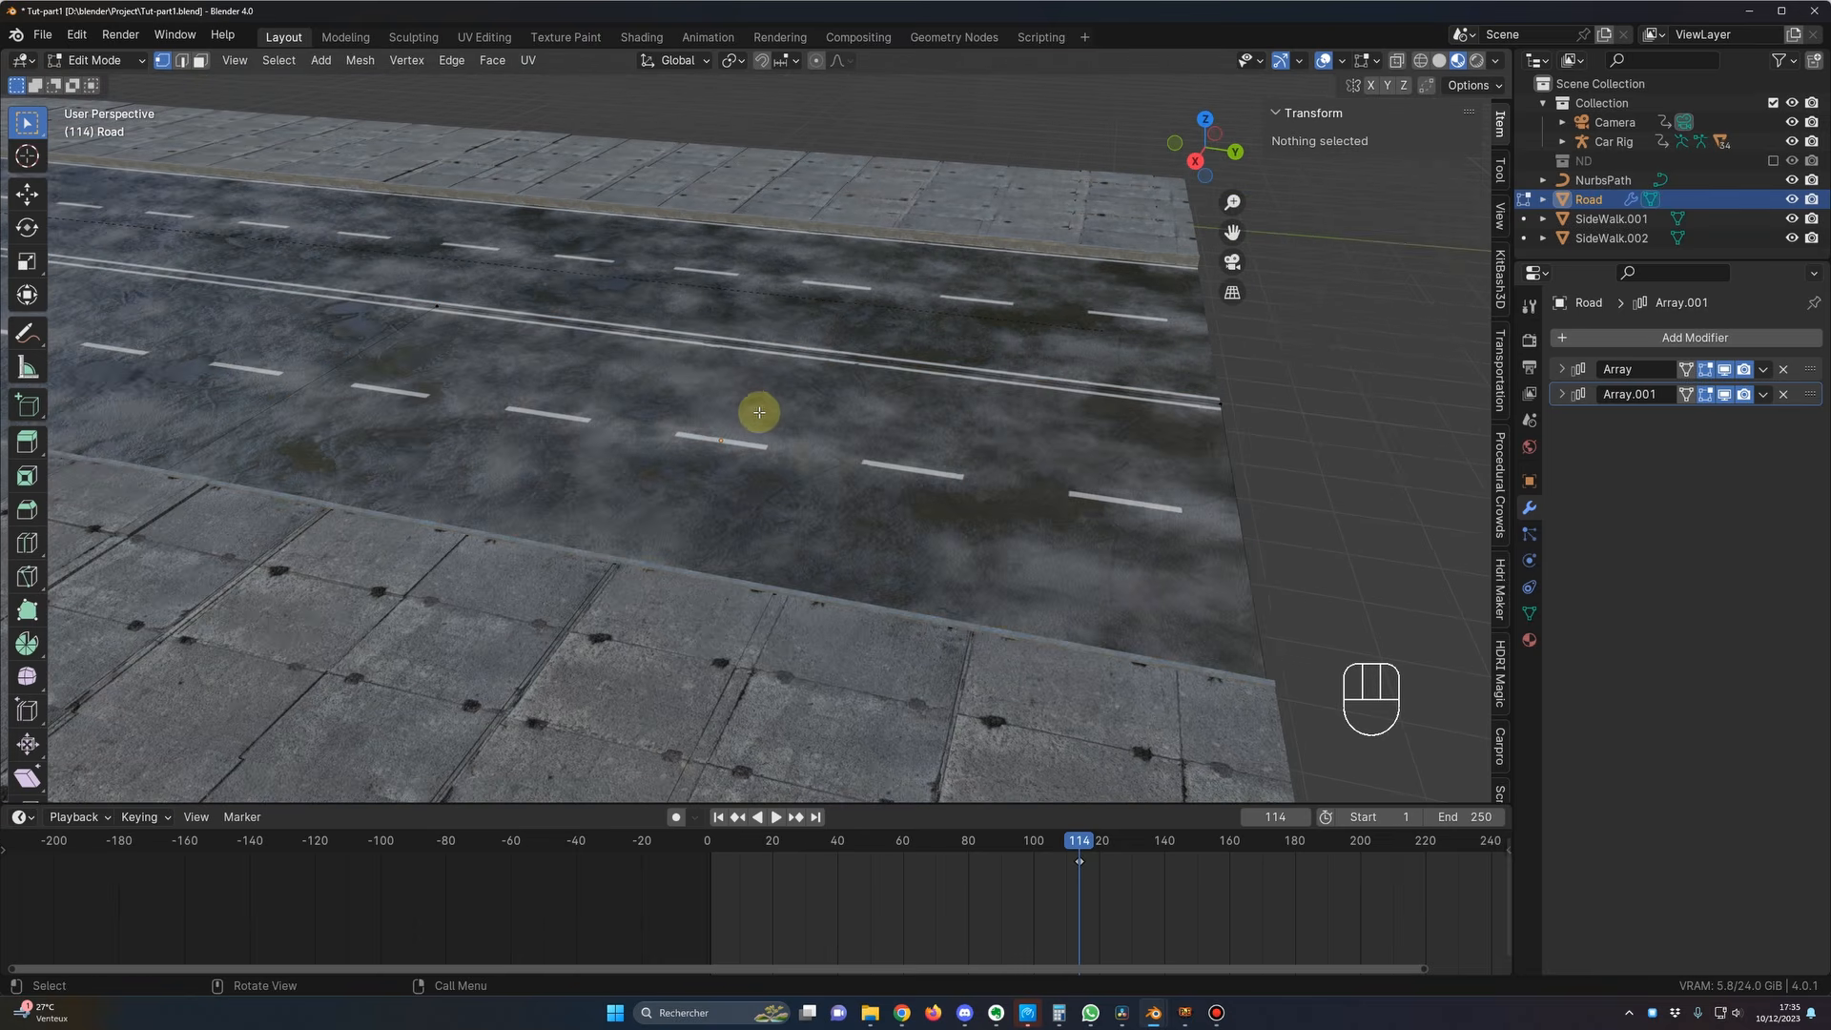
key(a)
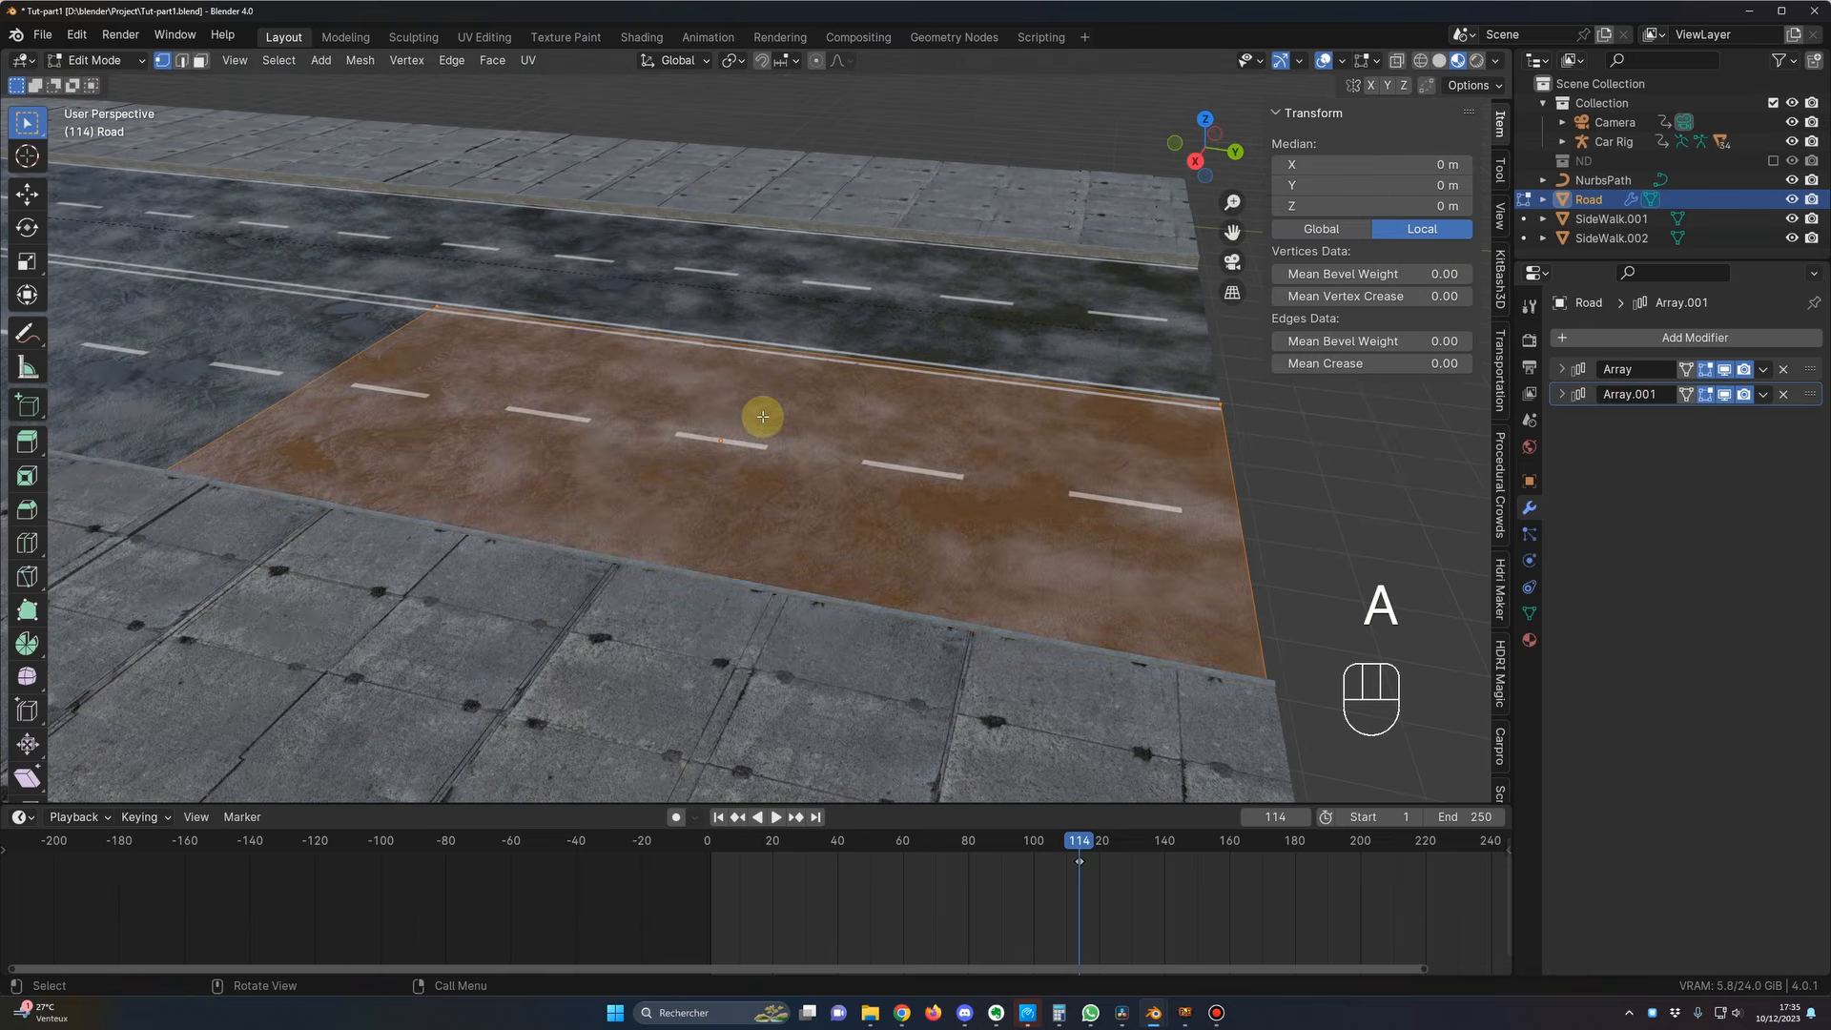
right_click(812, 421)
click(769, 421)
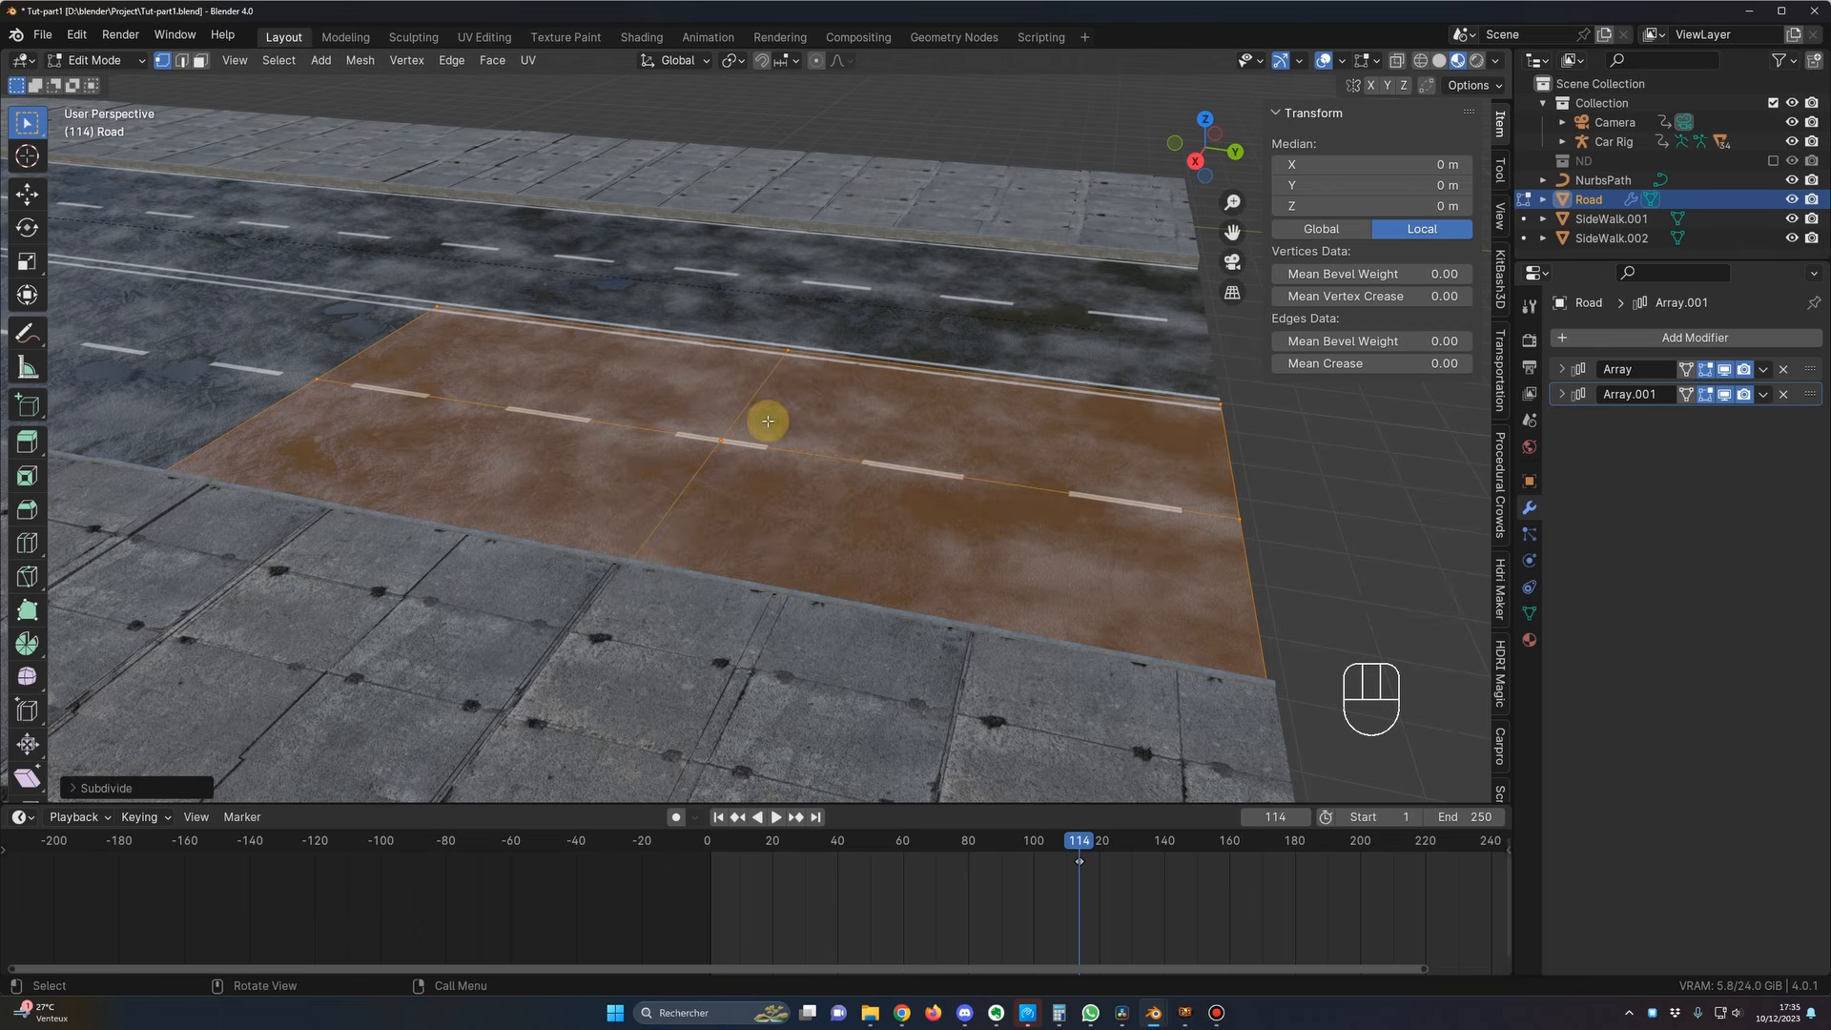
Step: Set the road subdivision's number of cuts to 25
click(73, 790)
click(229, 657)
key(BackSpace)
key(BackSpace)
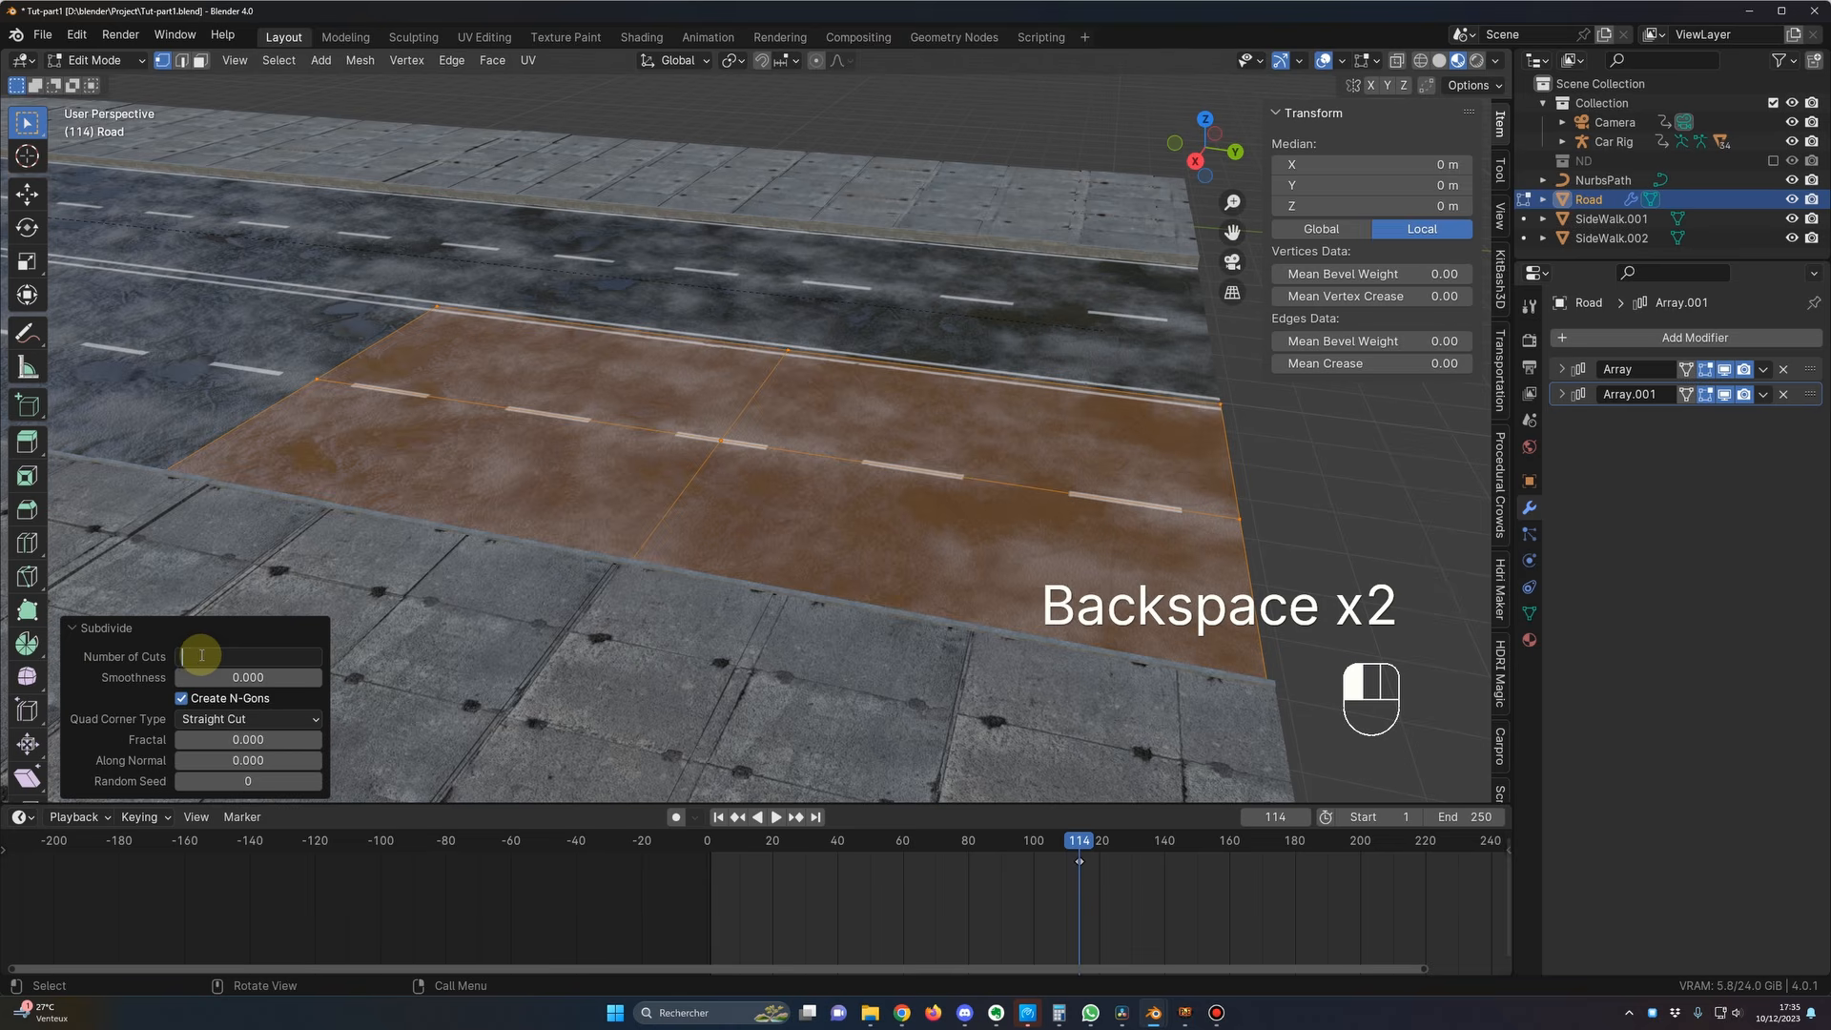
text(25)
key(Return)
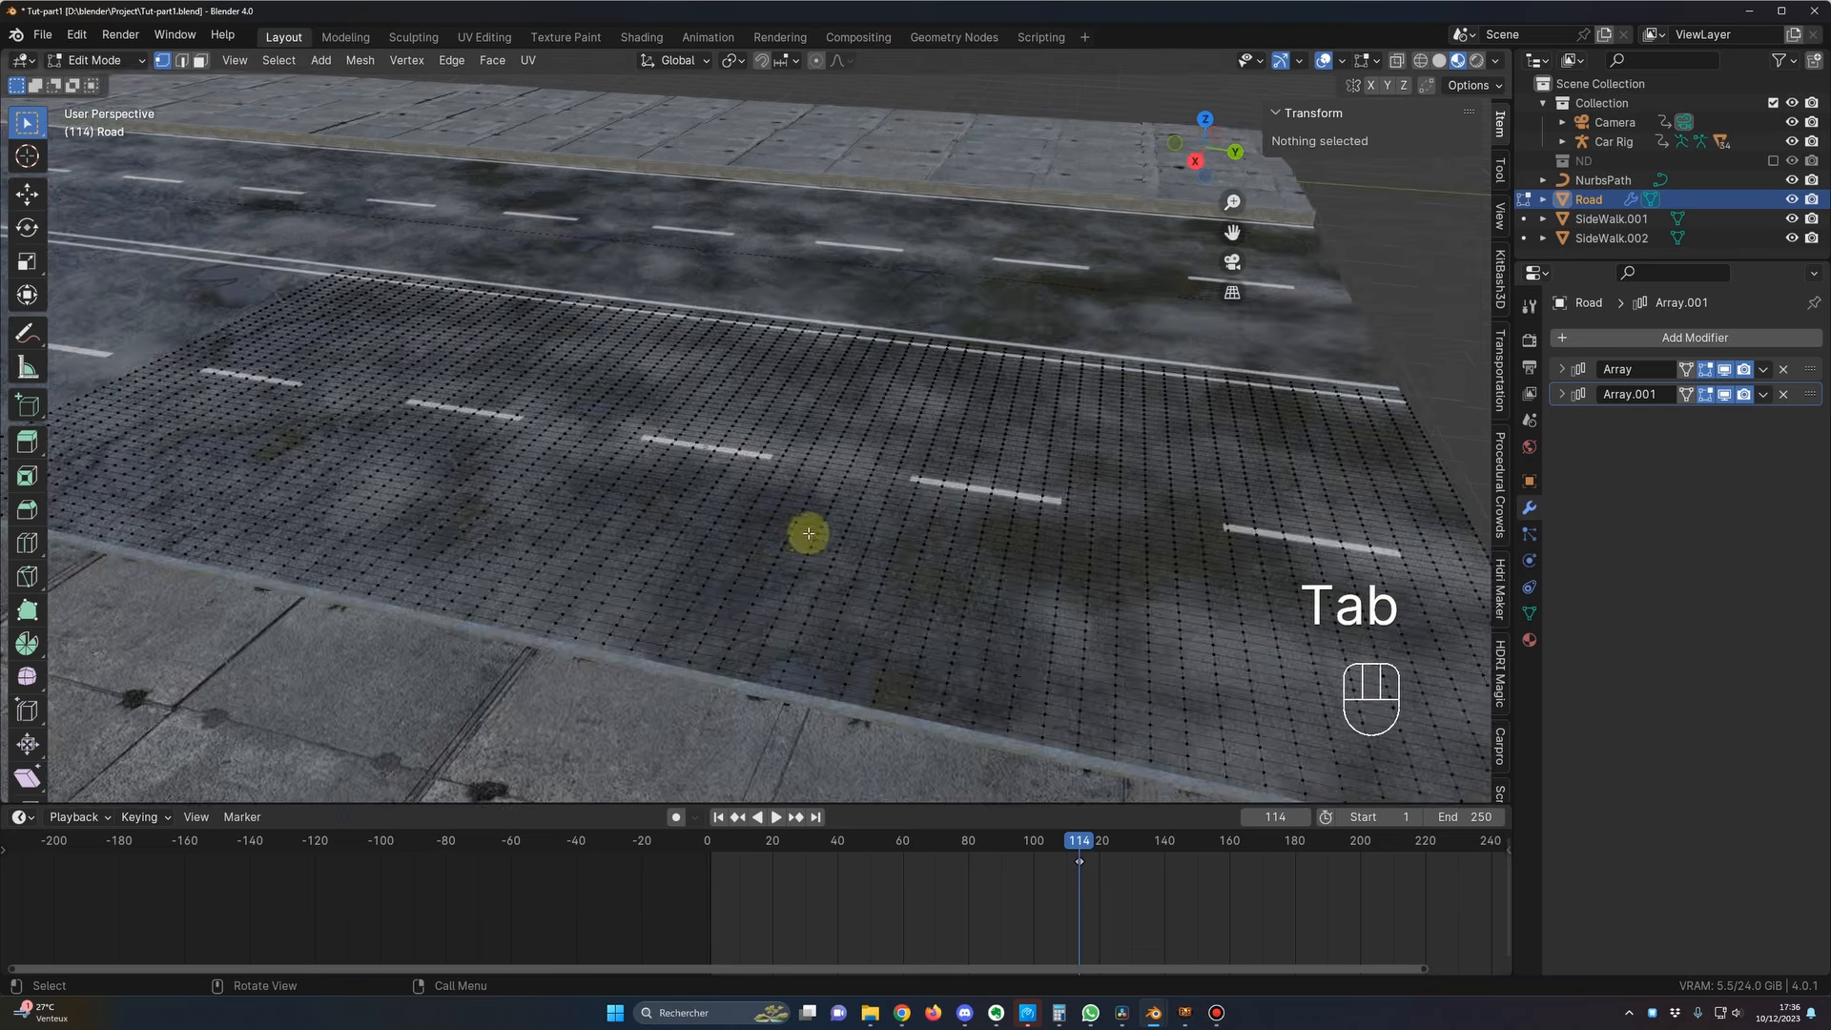
Step: Select all of the road's subdivided mesh and return to Object Mode
scroll(801, 534, down, 1)
key(a)
middle_drag(833, 532, 811, 591)
scroll(930, 572, down, 6)
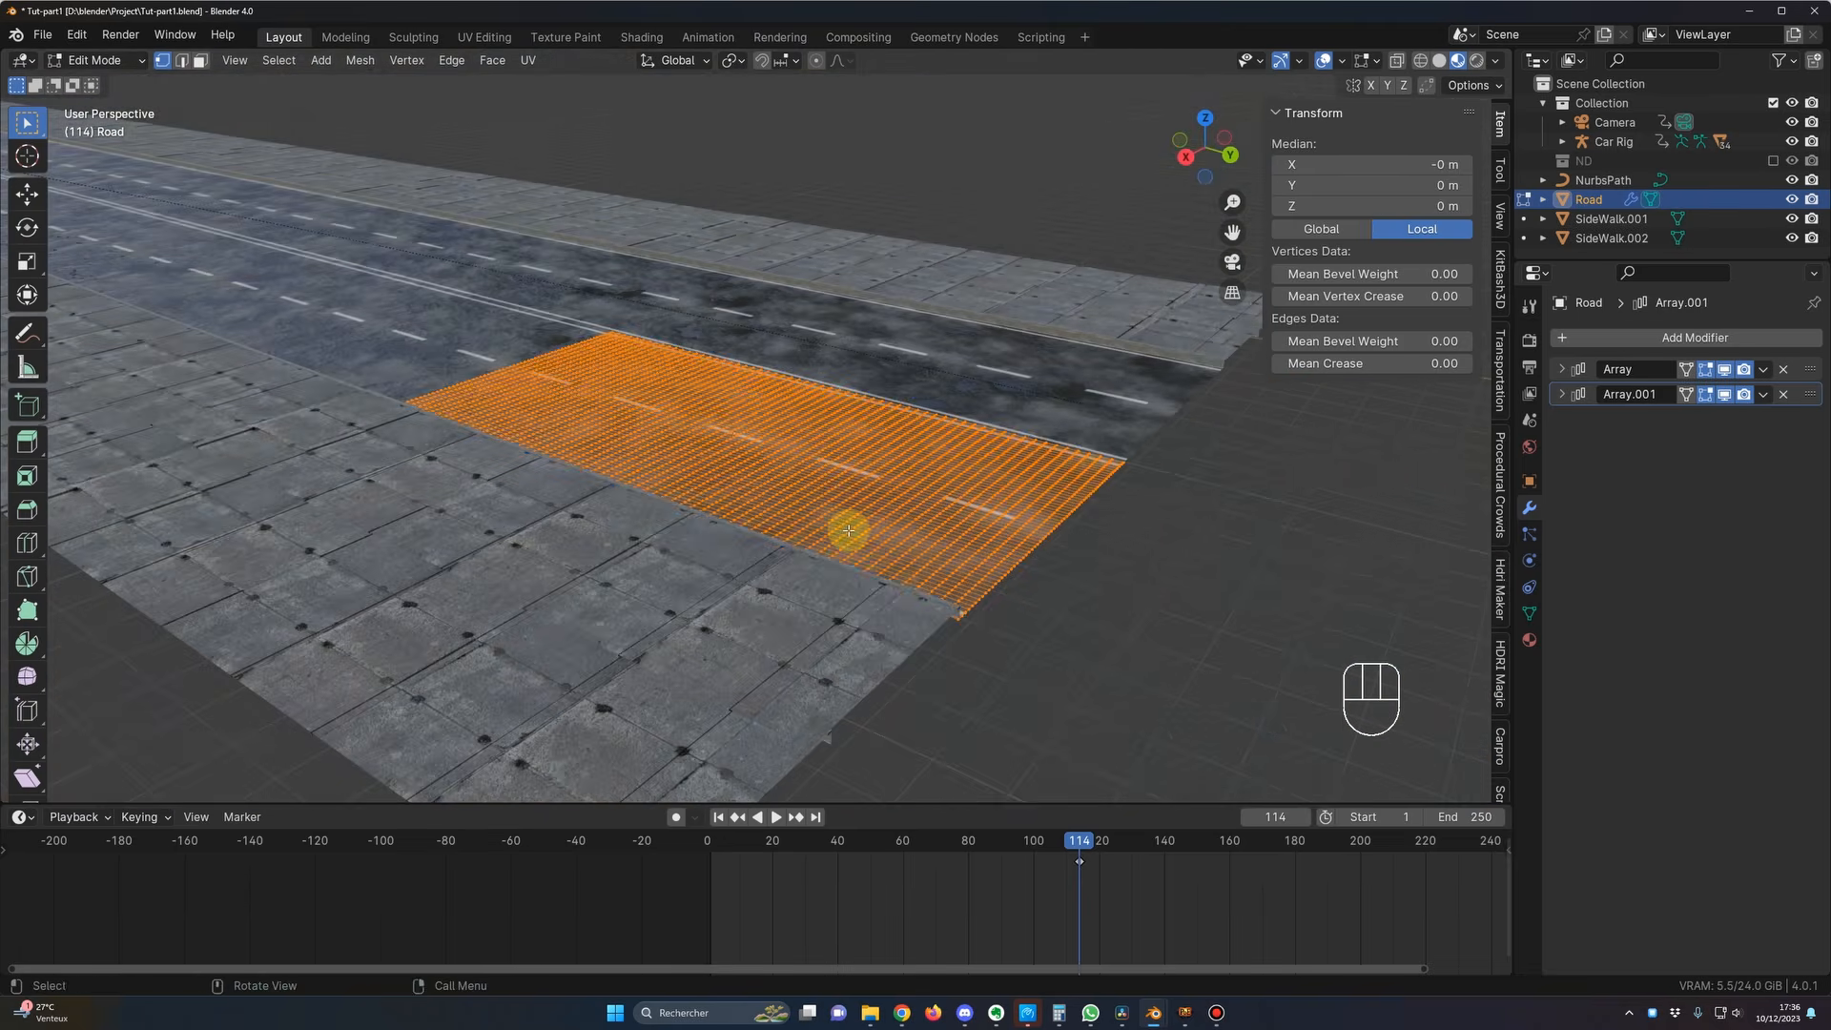
key(Tab)
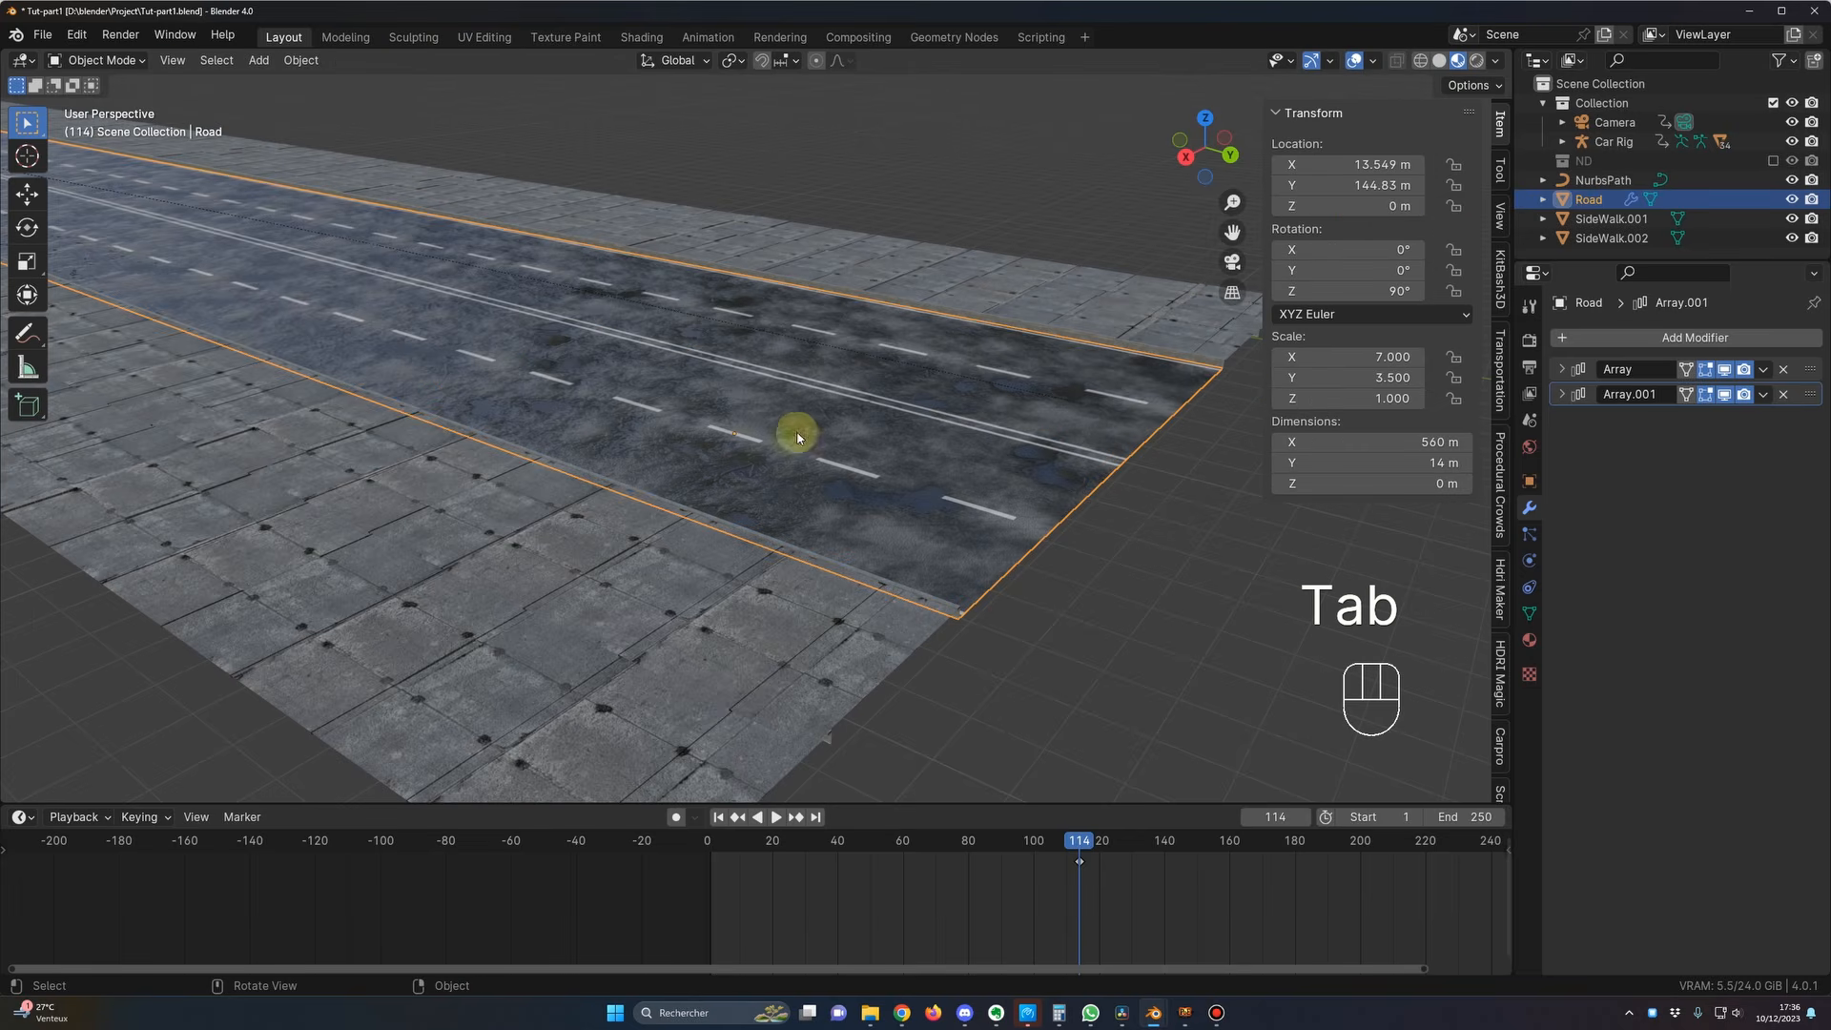
middle_drag(933, 523, 850, 474)
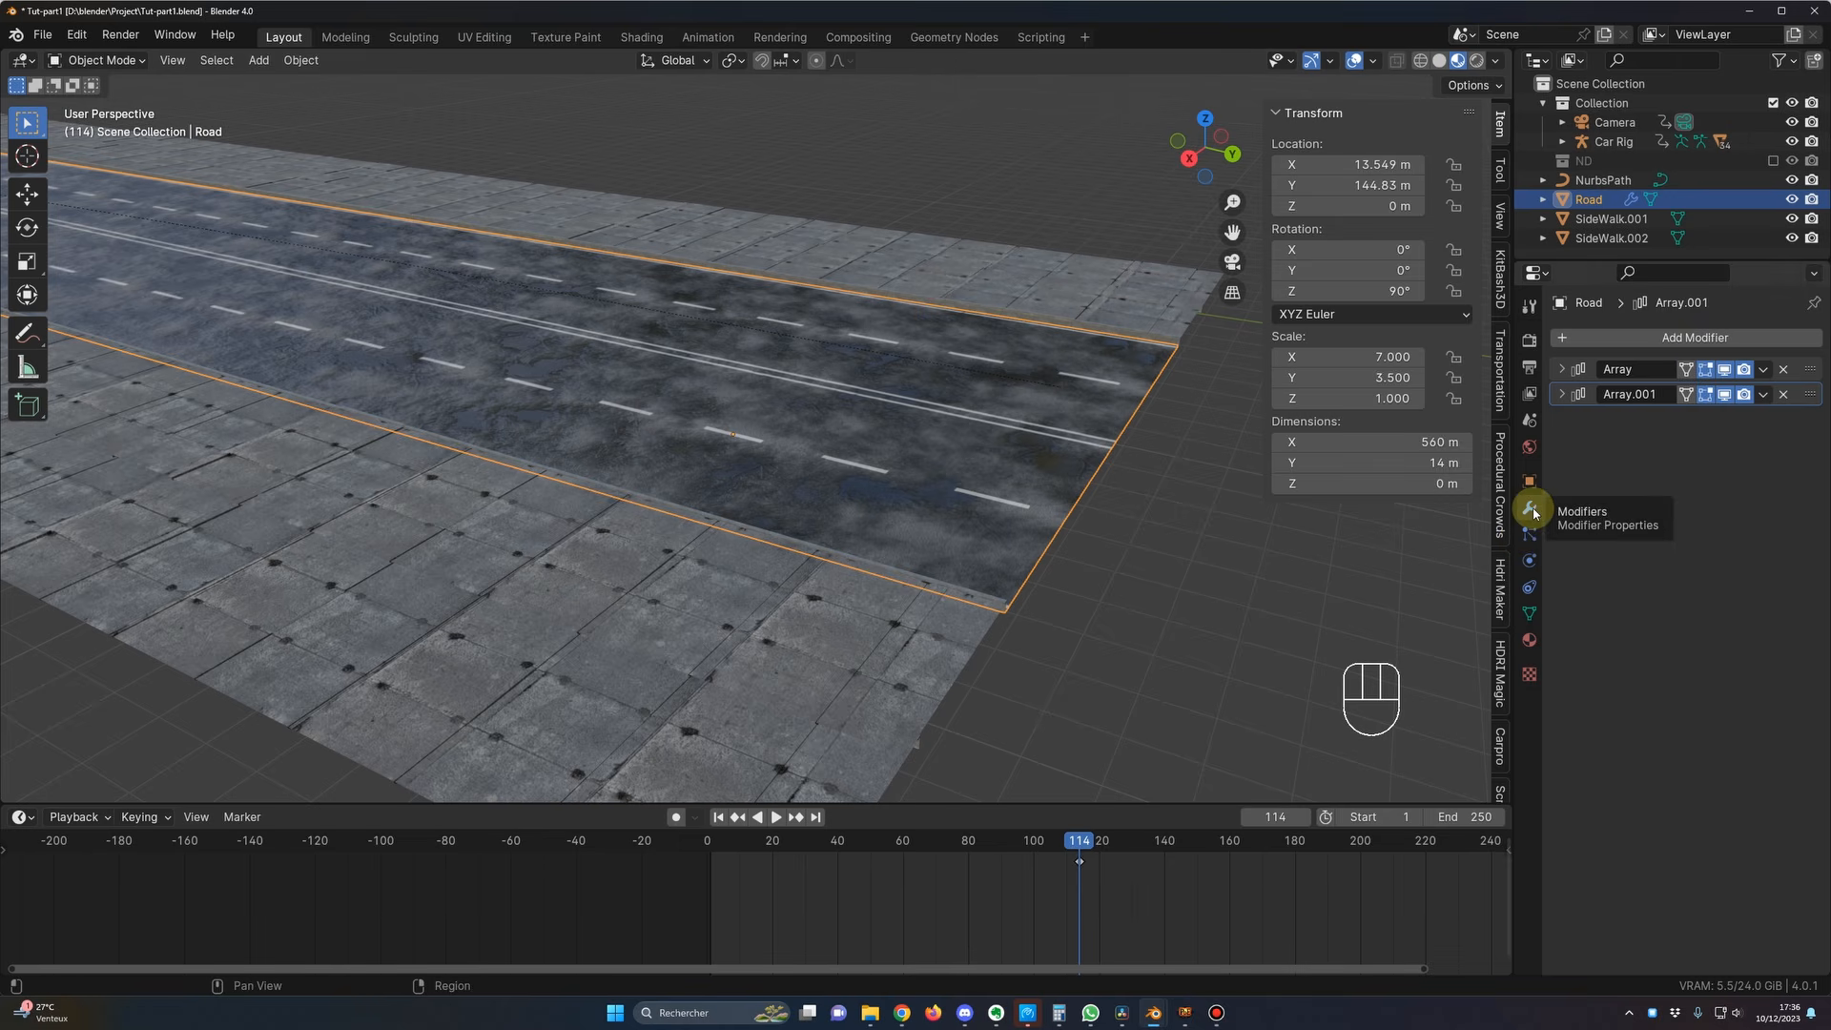
Step: Add a Displace modifier to the road after its two Array modifiers
click(1672, 337)
click(1622, 338)
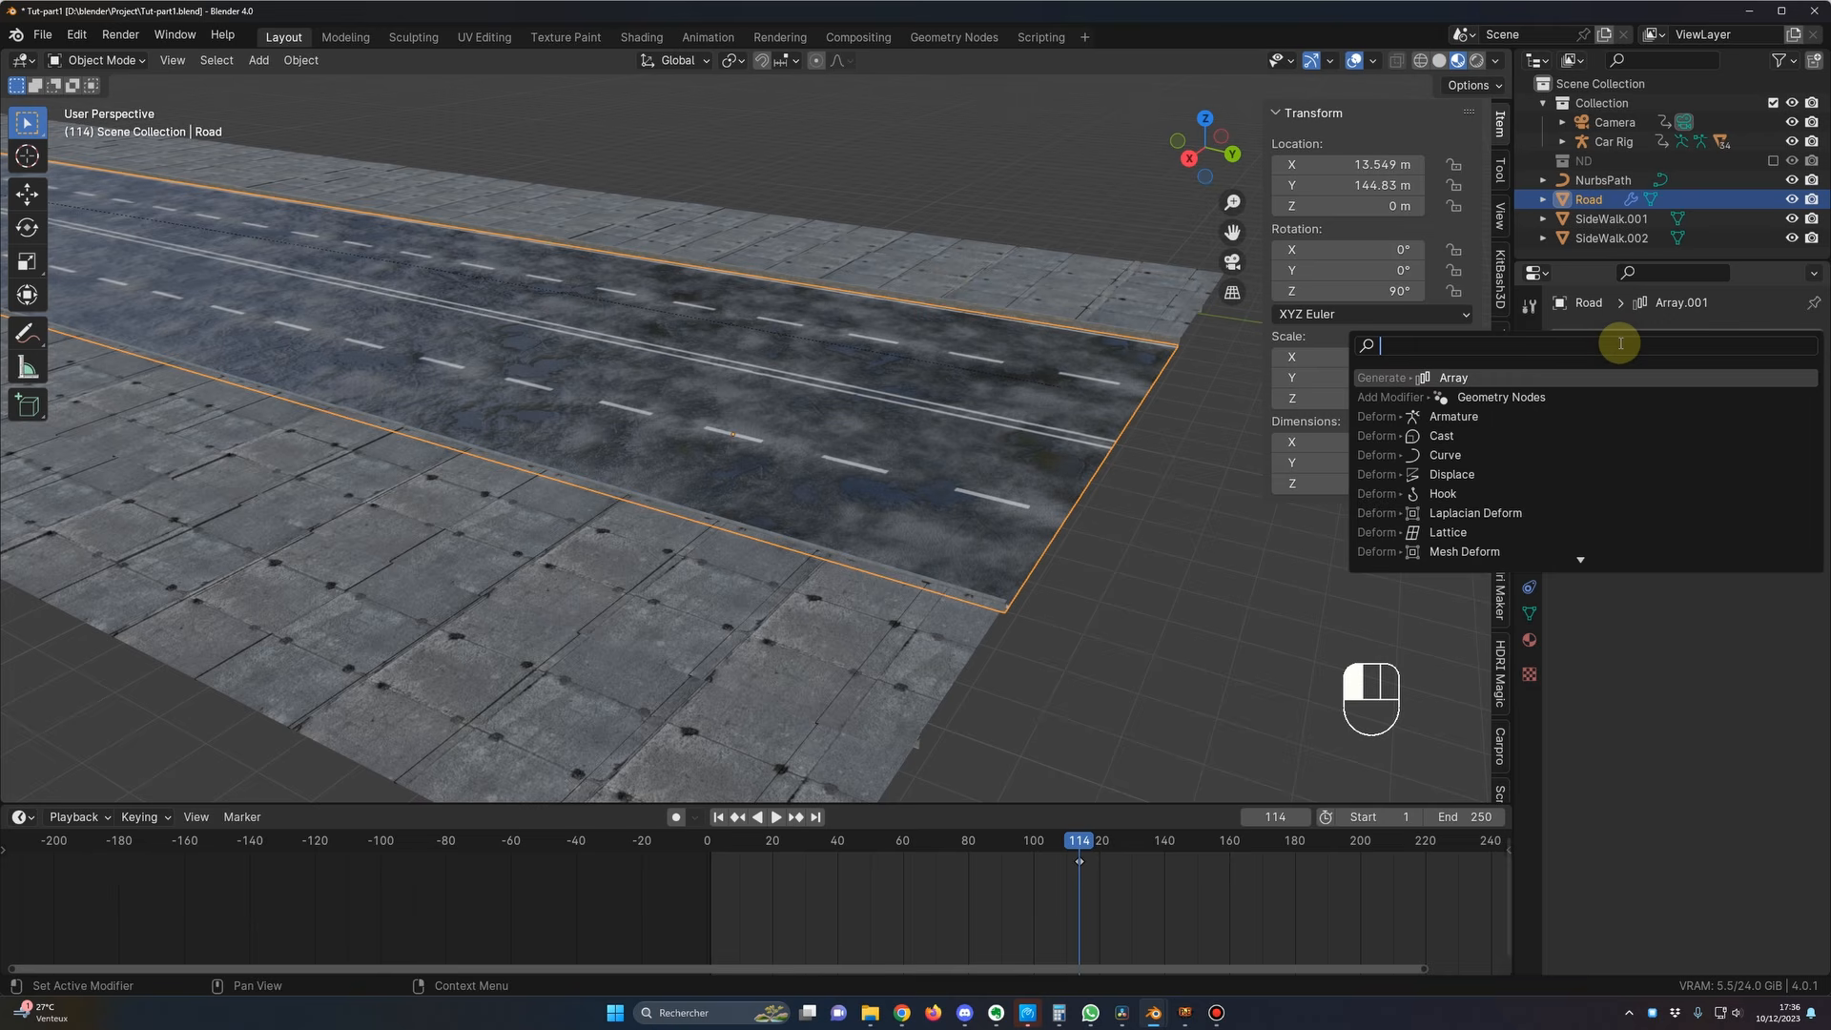
text(dis)
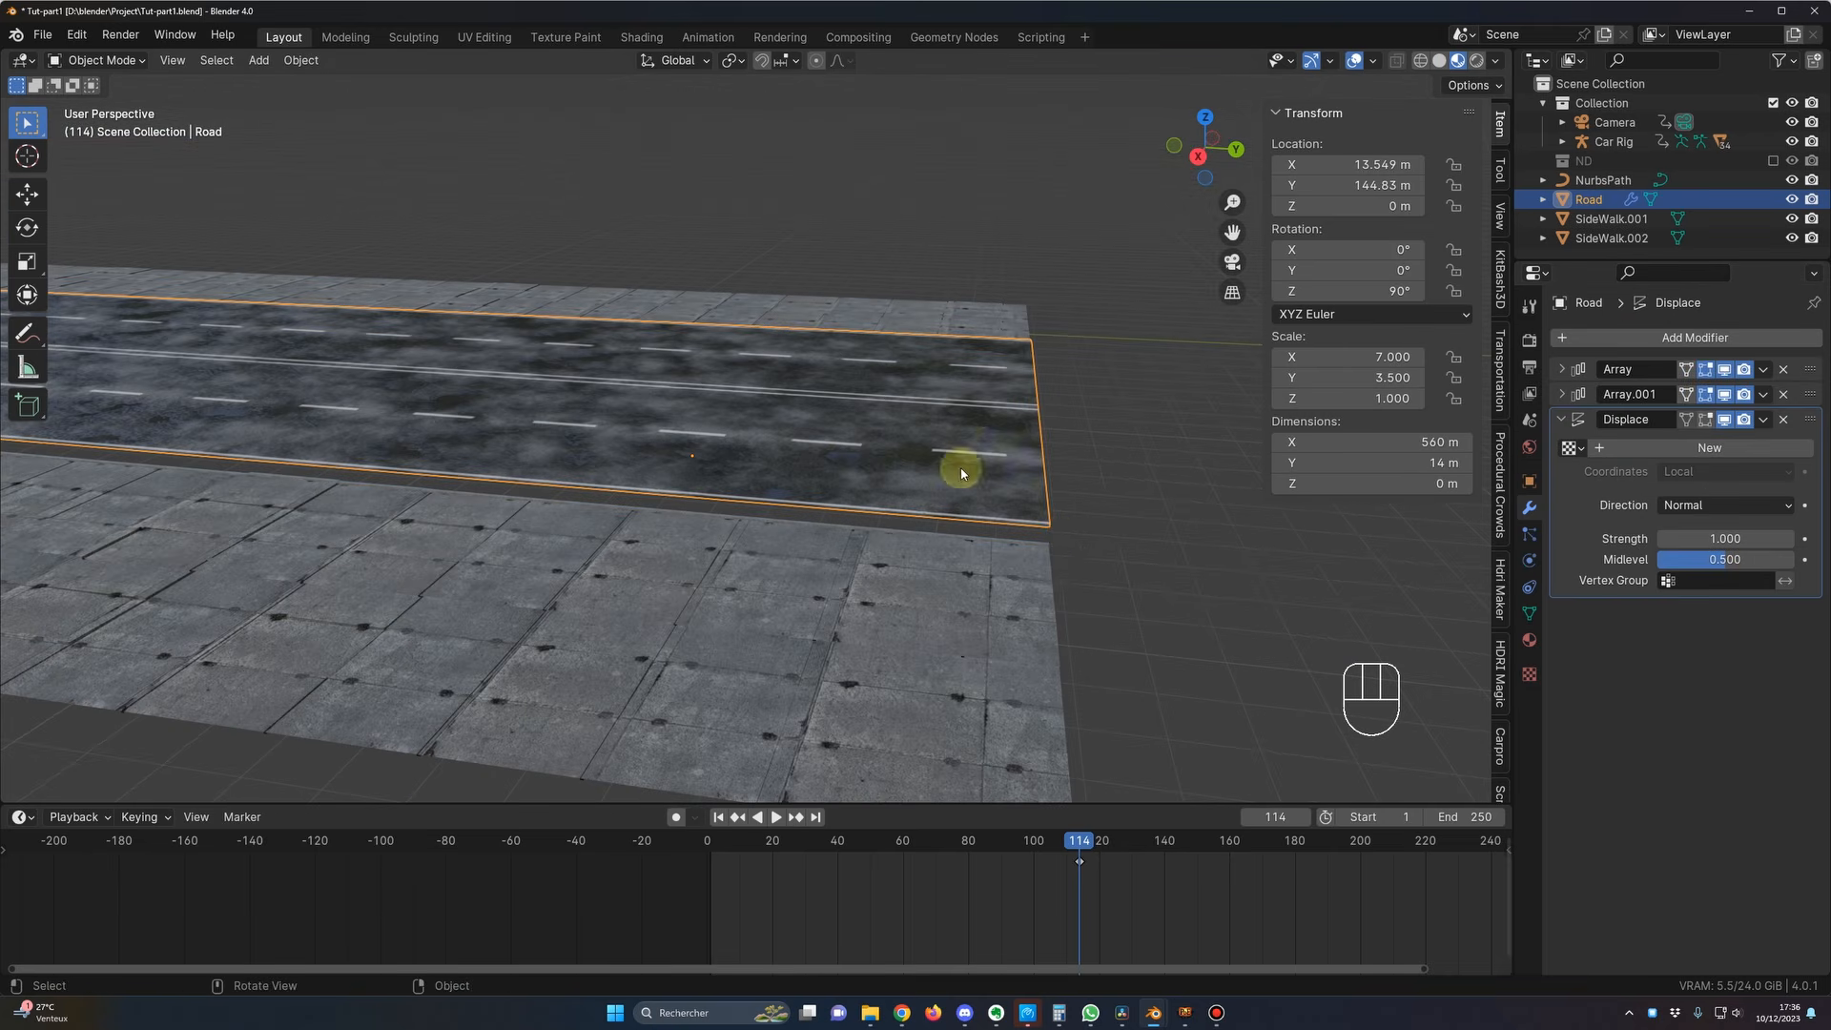
shift+middle_drag(823, 518, 928, 579)
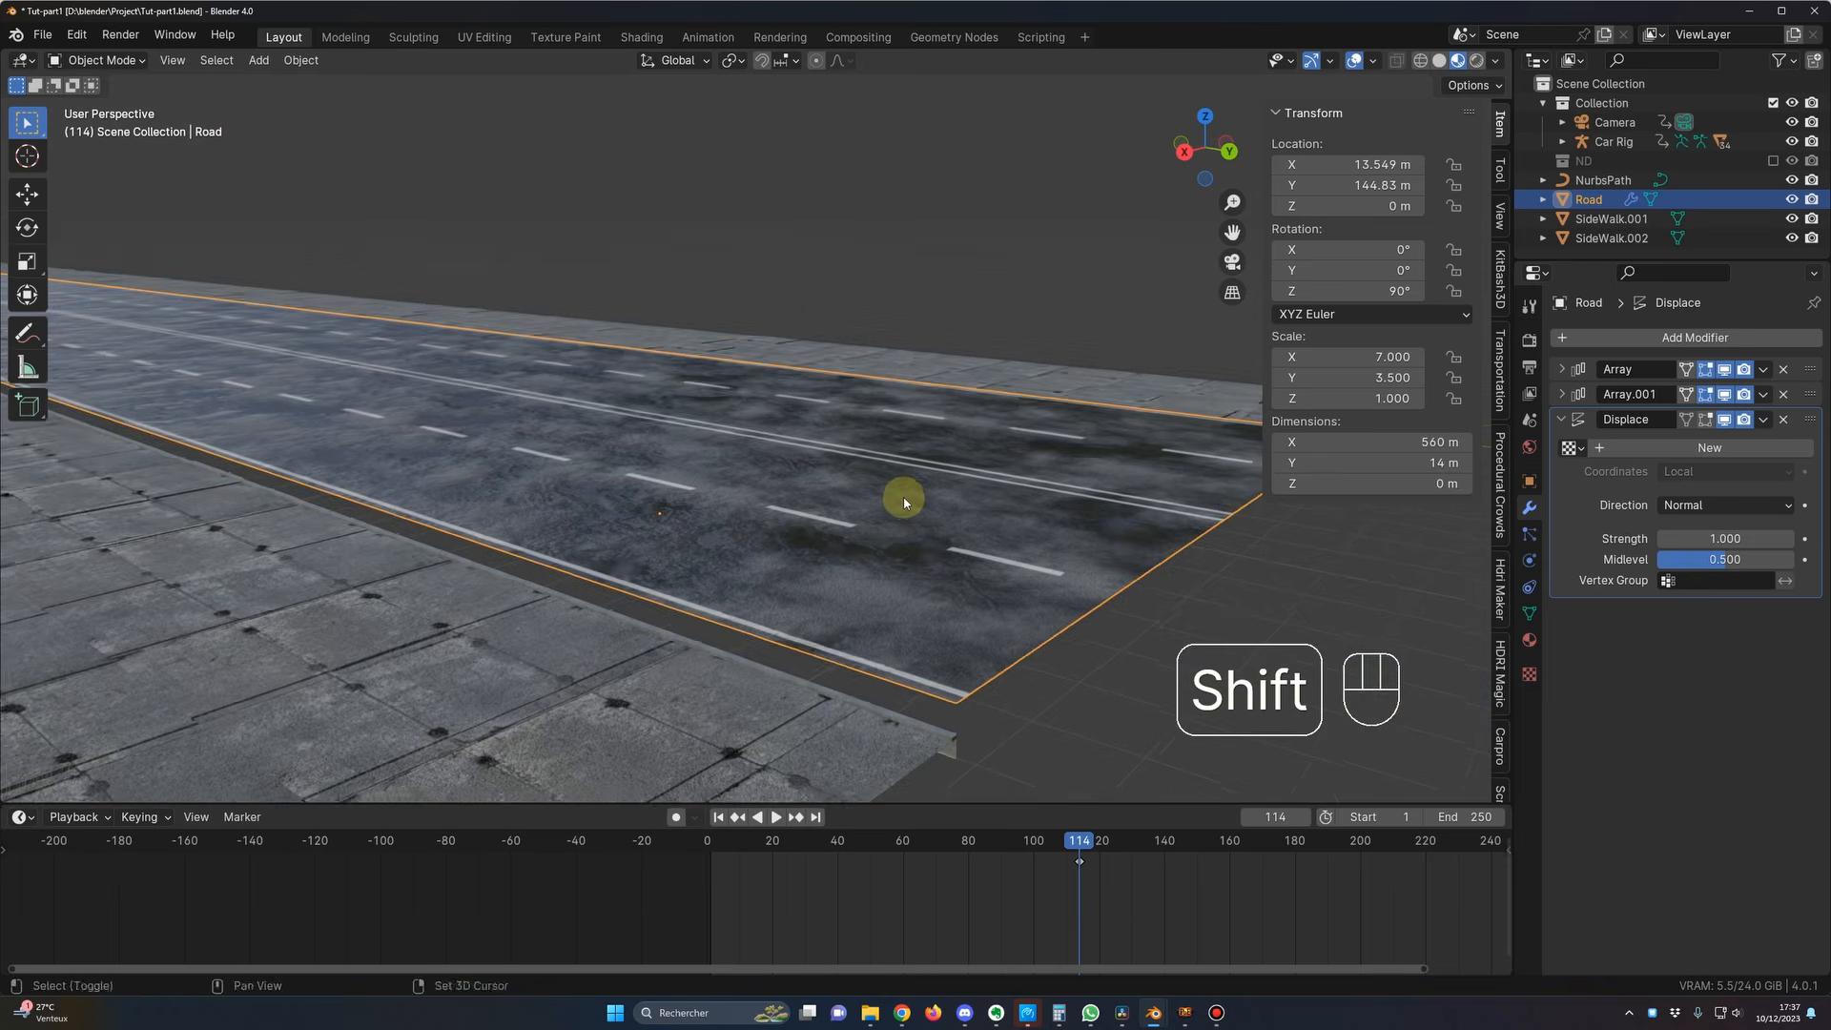
shift+middle_drag(903, 499, 923, 515)
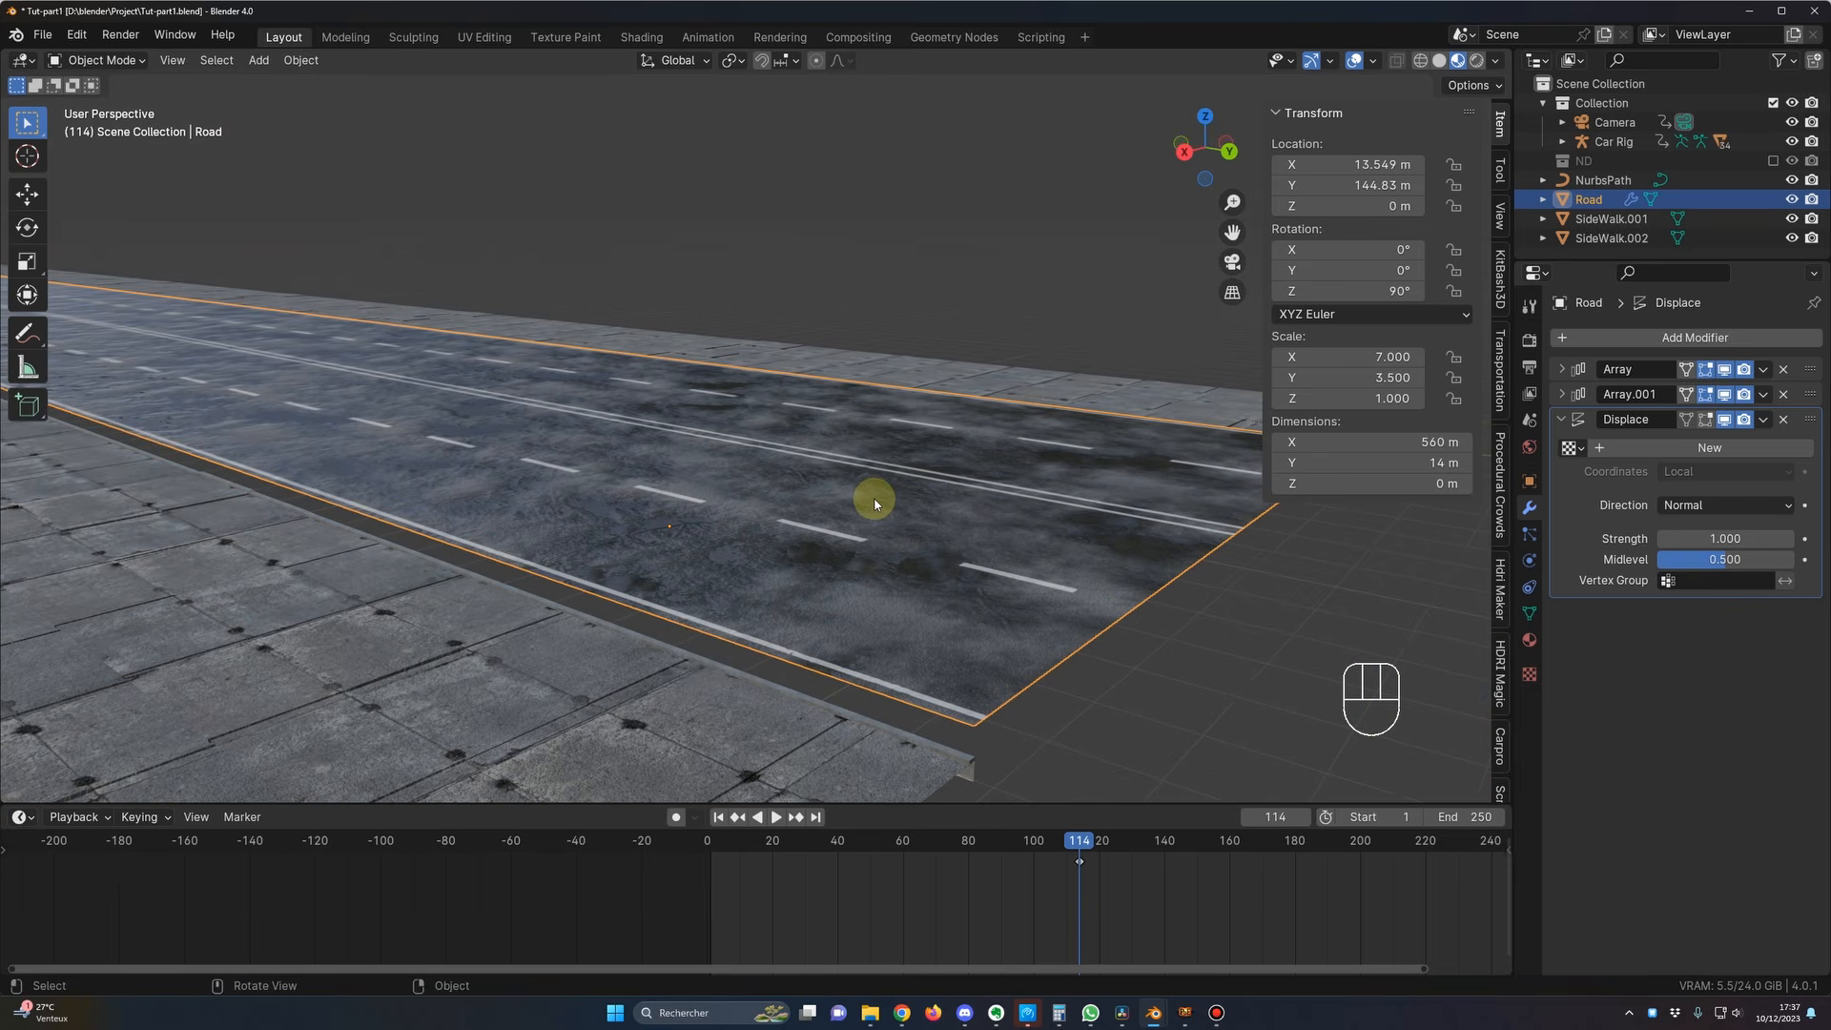
Step: Create a new texture for the road's Displace modifier and name it Clouds
click(1637, 451)
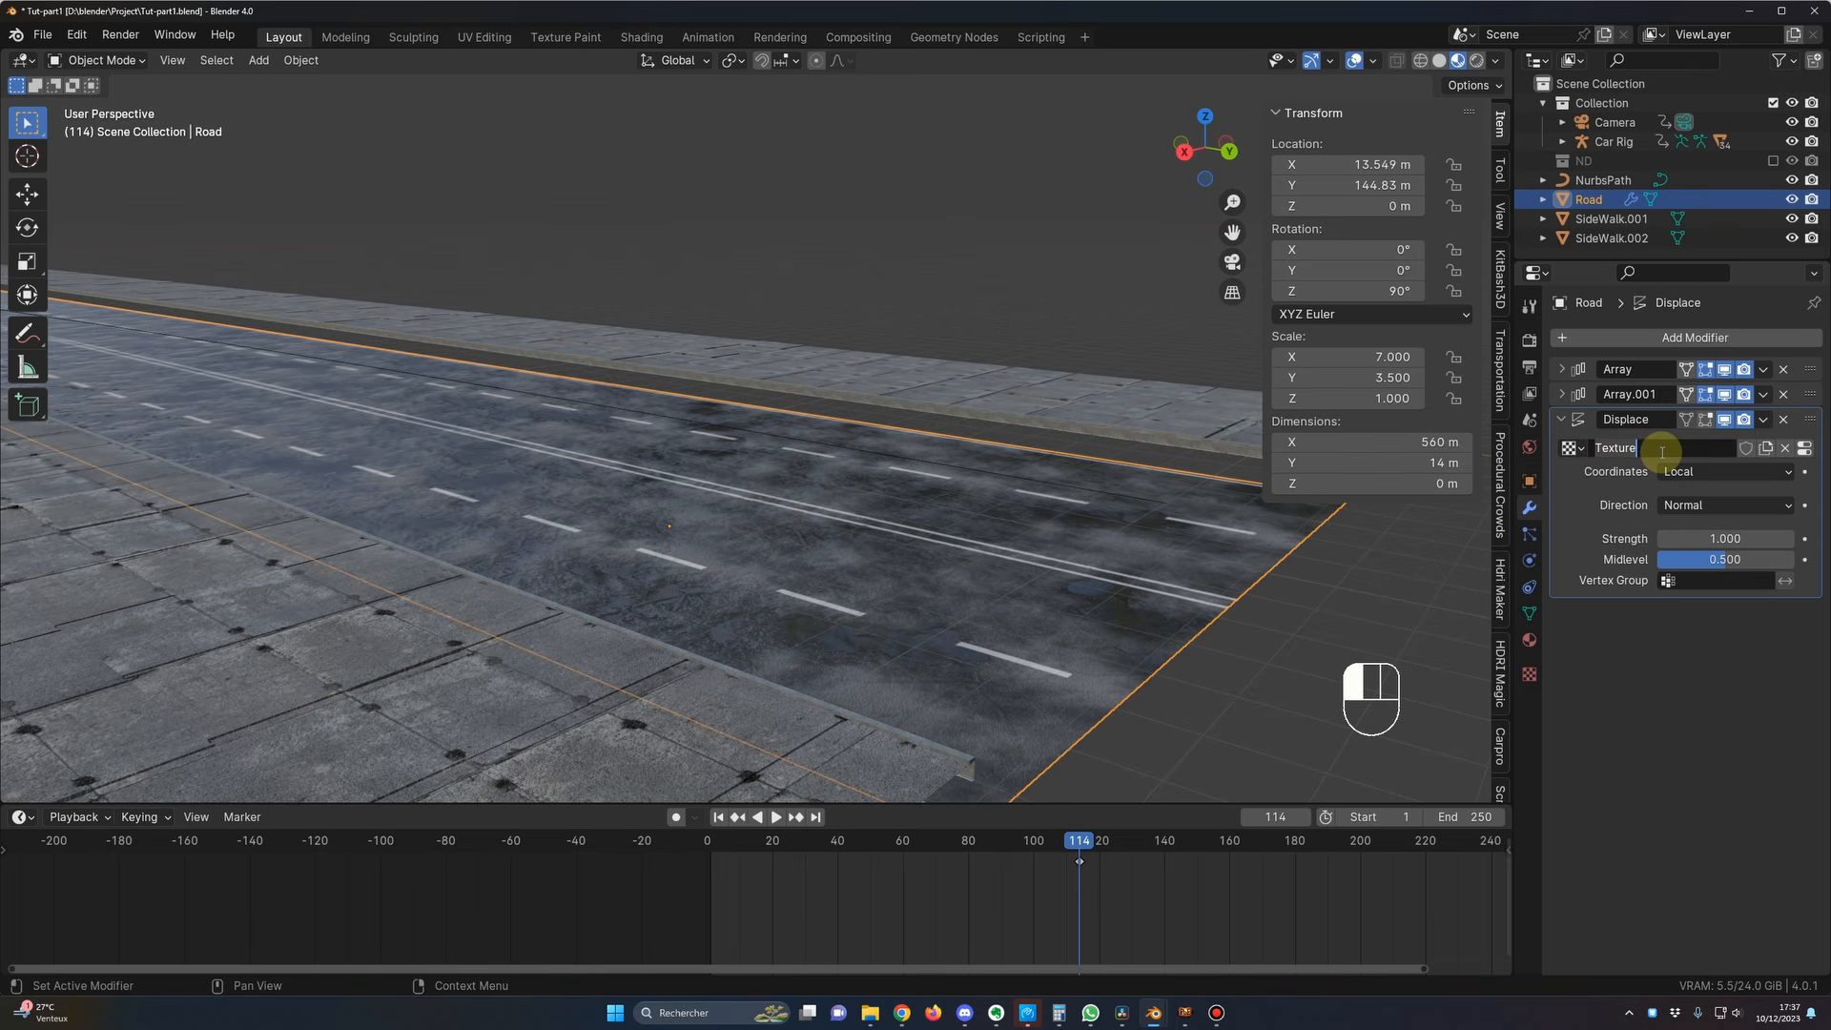
text(Clouds)
key(Return)
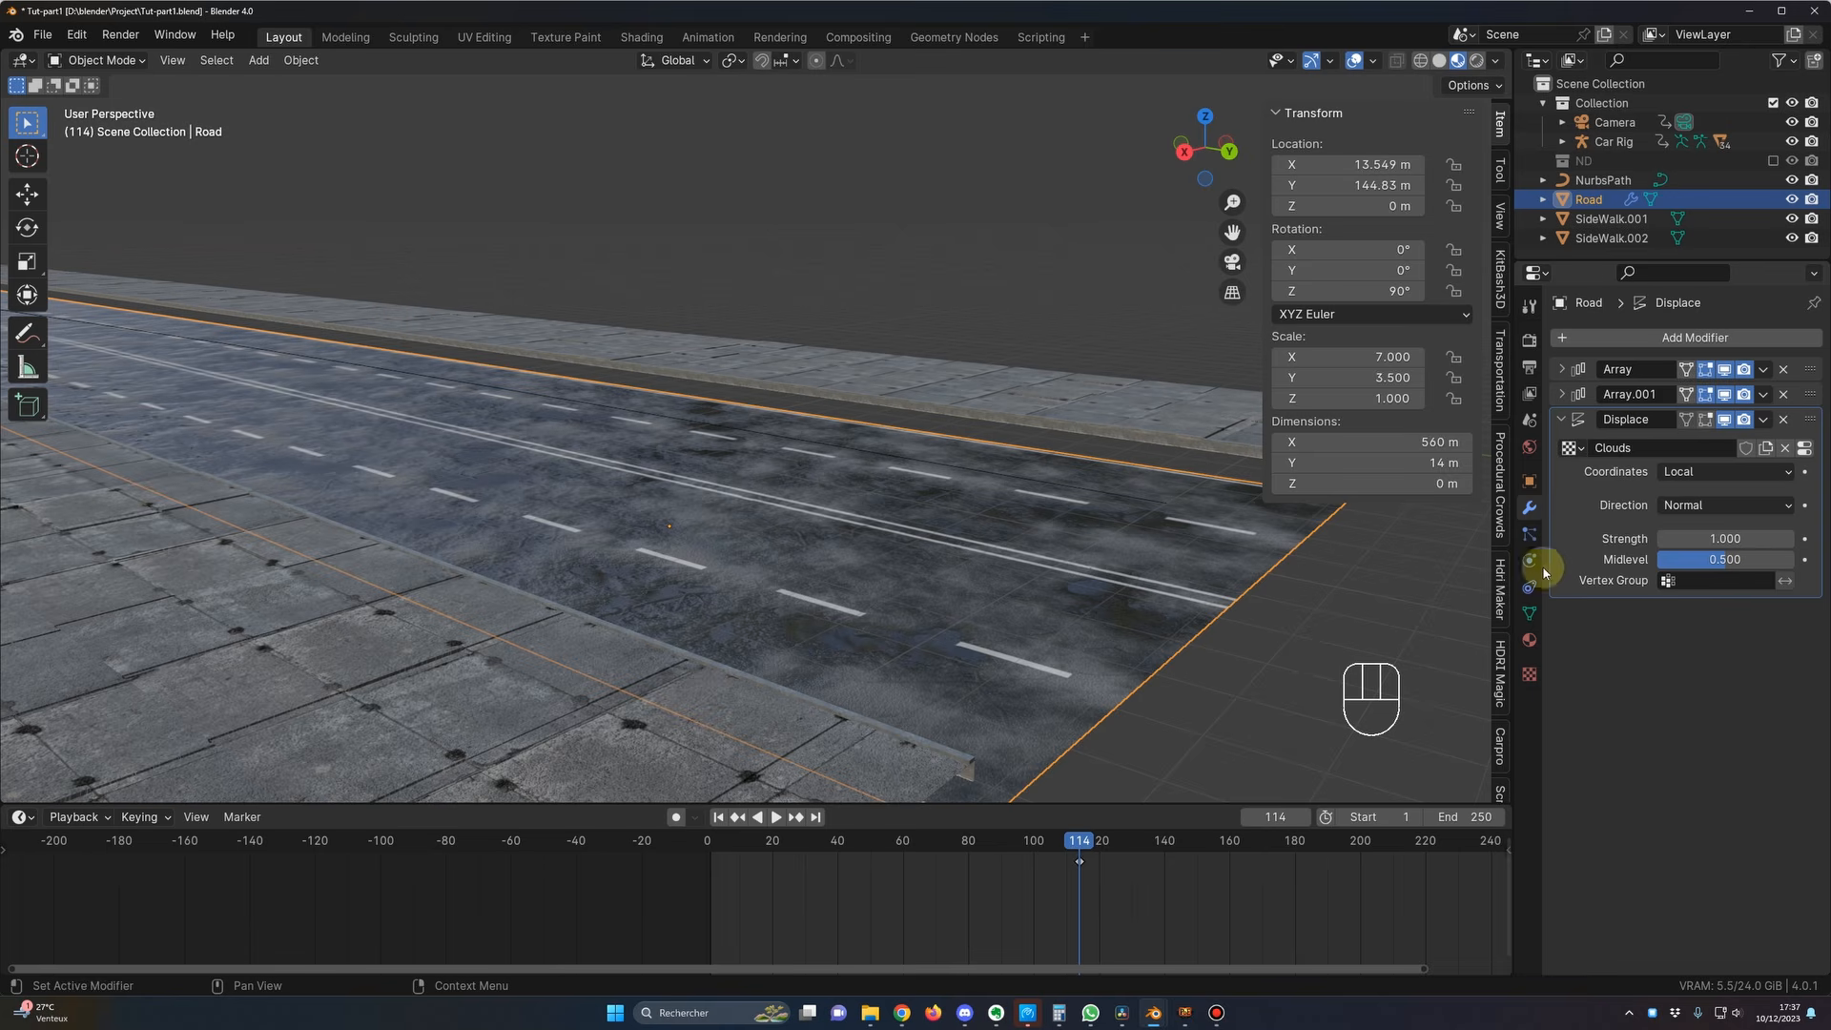
Step: Set the type of the displacement texture to Clouds
click(1530, 678)
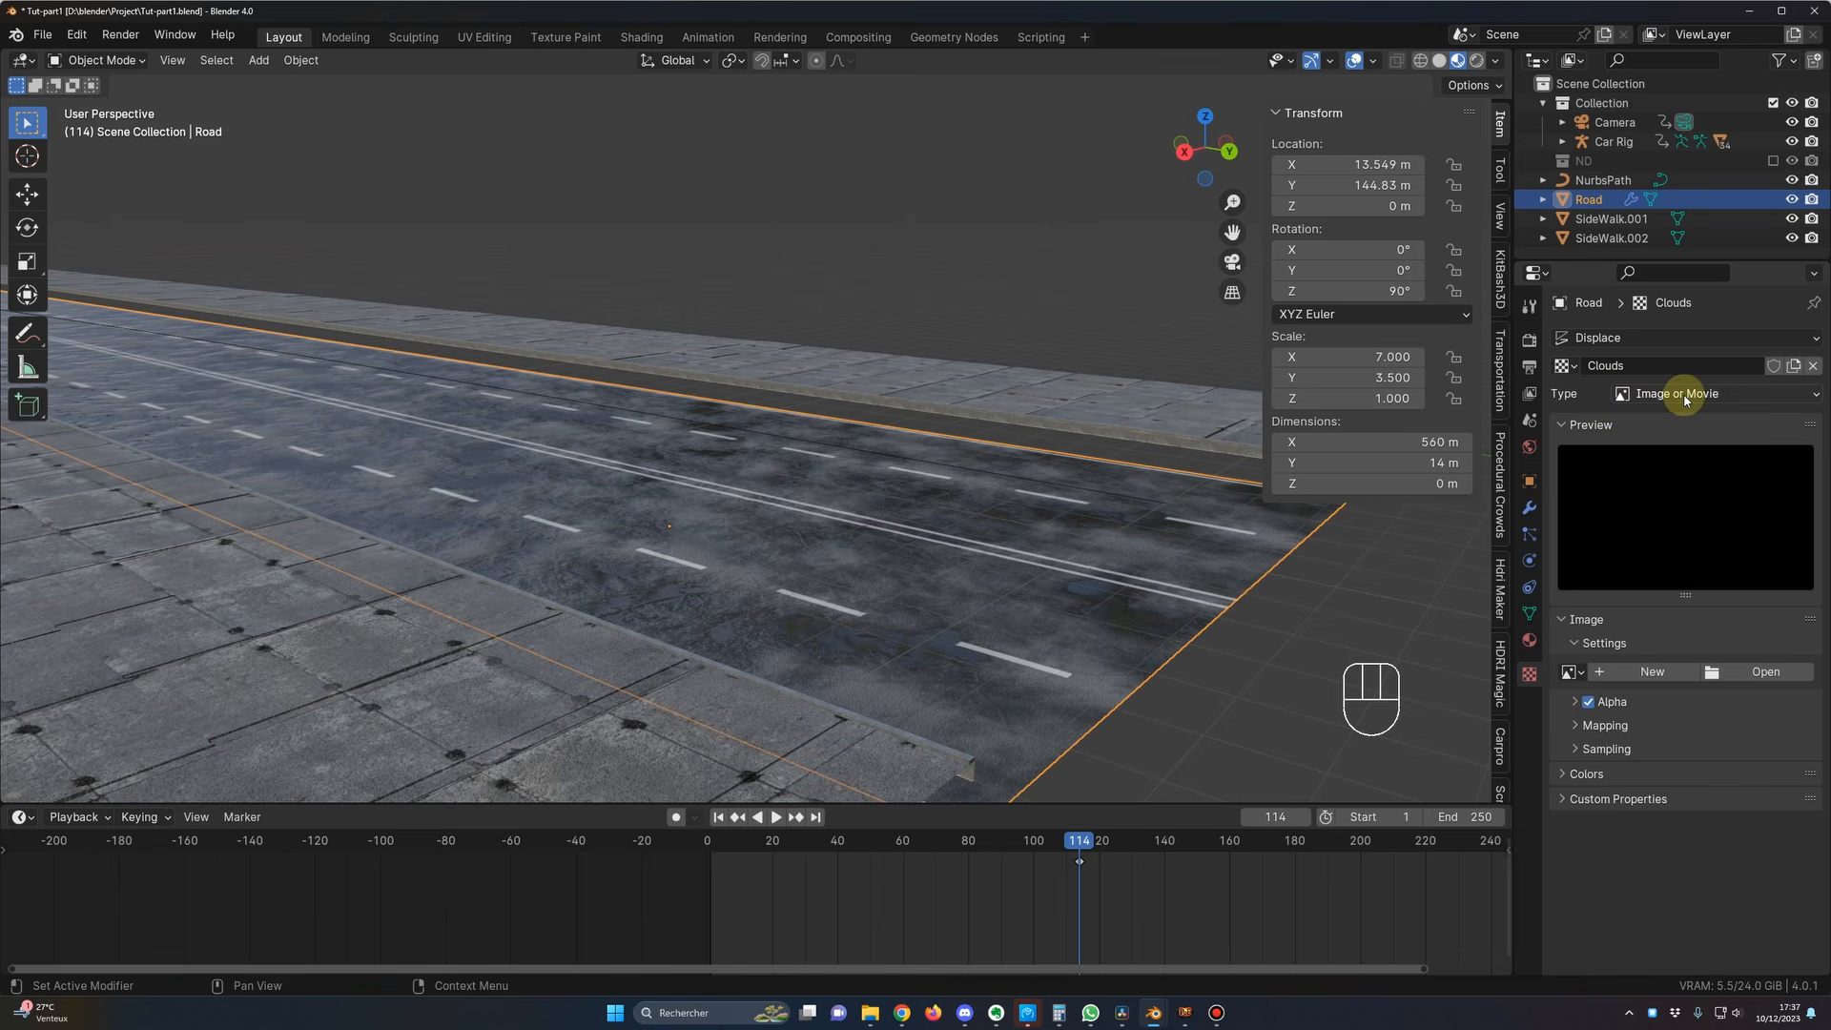
click(1723, 395)
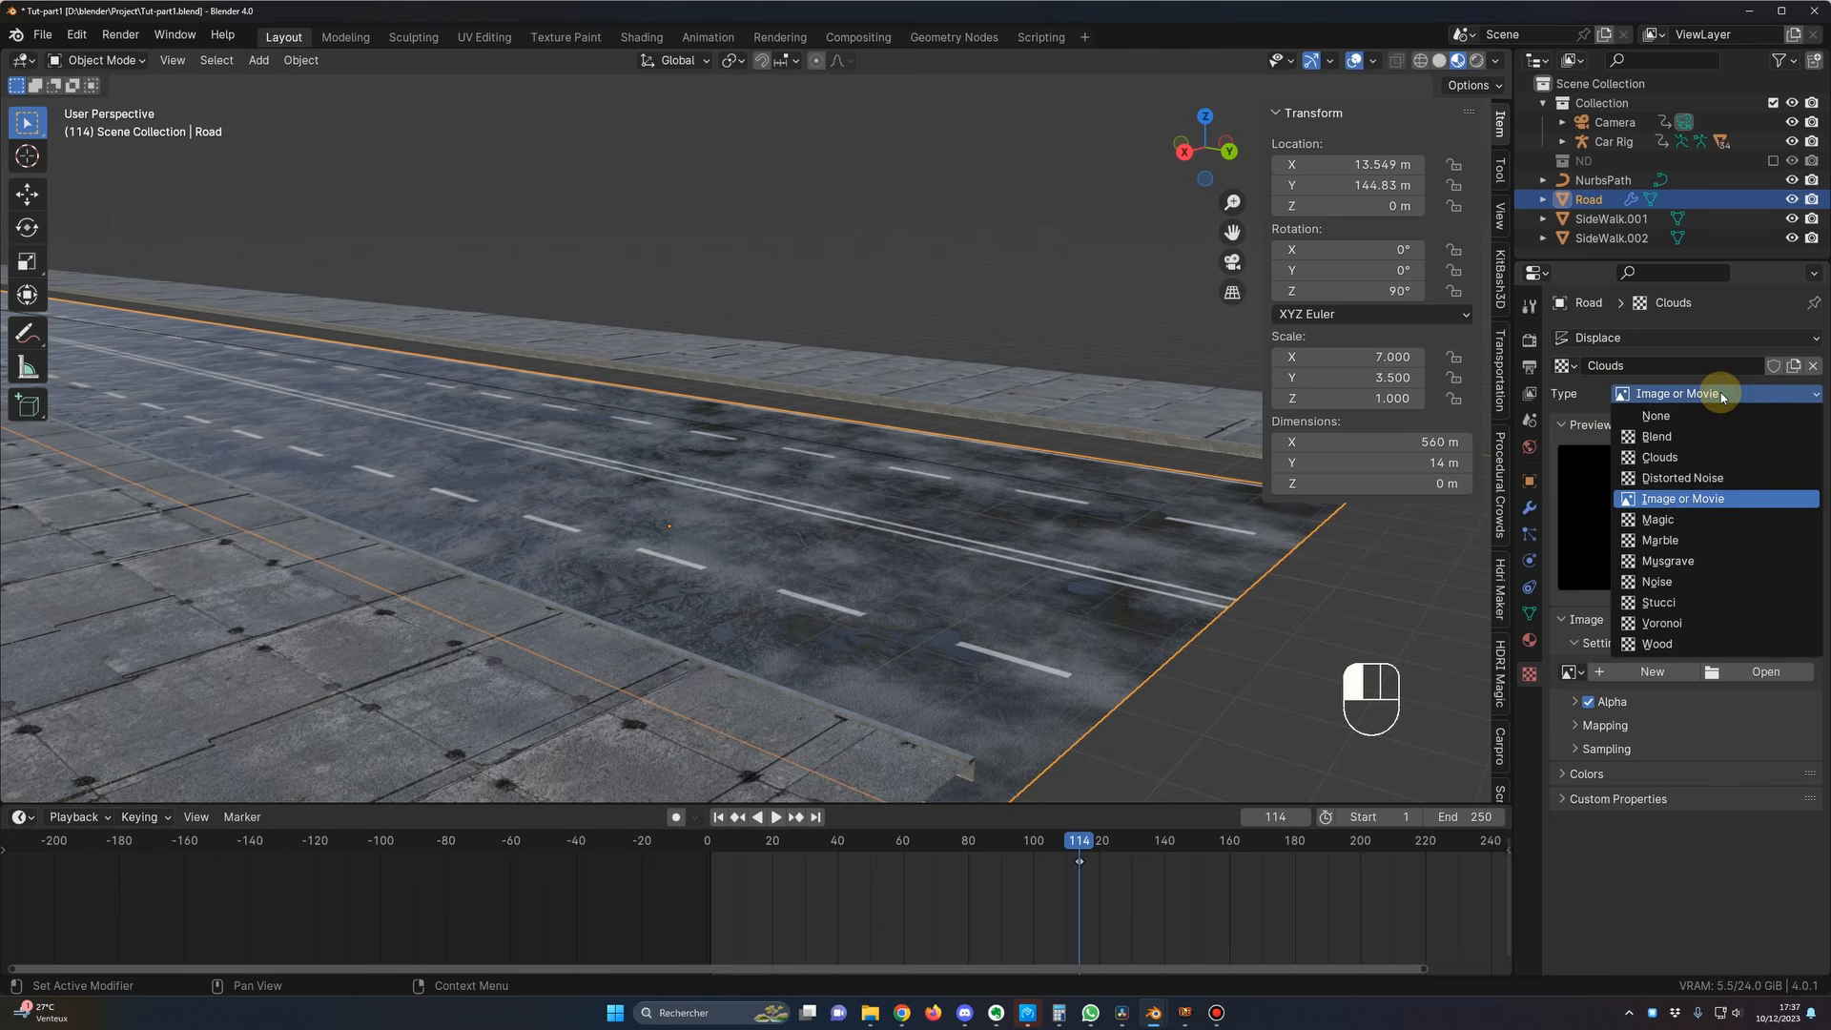
click(1677, 458)
mouse_move(1240, 639)
middle_down()
mouse_move(982, 605)
mouse_move(1145, 638)
mouse_move(953, 621)
mouse_move(1027, 644)
mouse_move(792, 552)
mouse_move(705, 558)
middle_up()
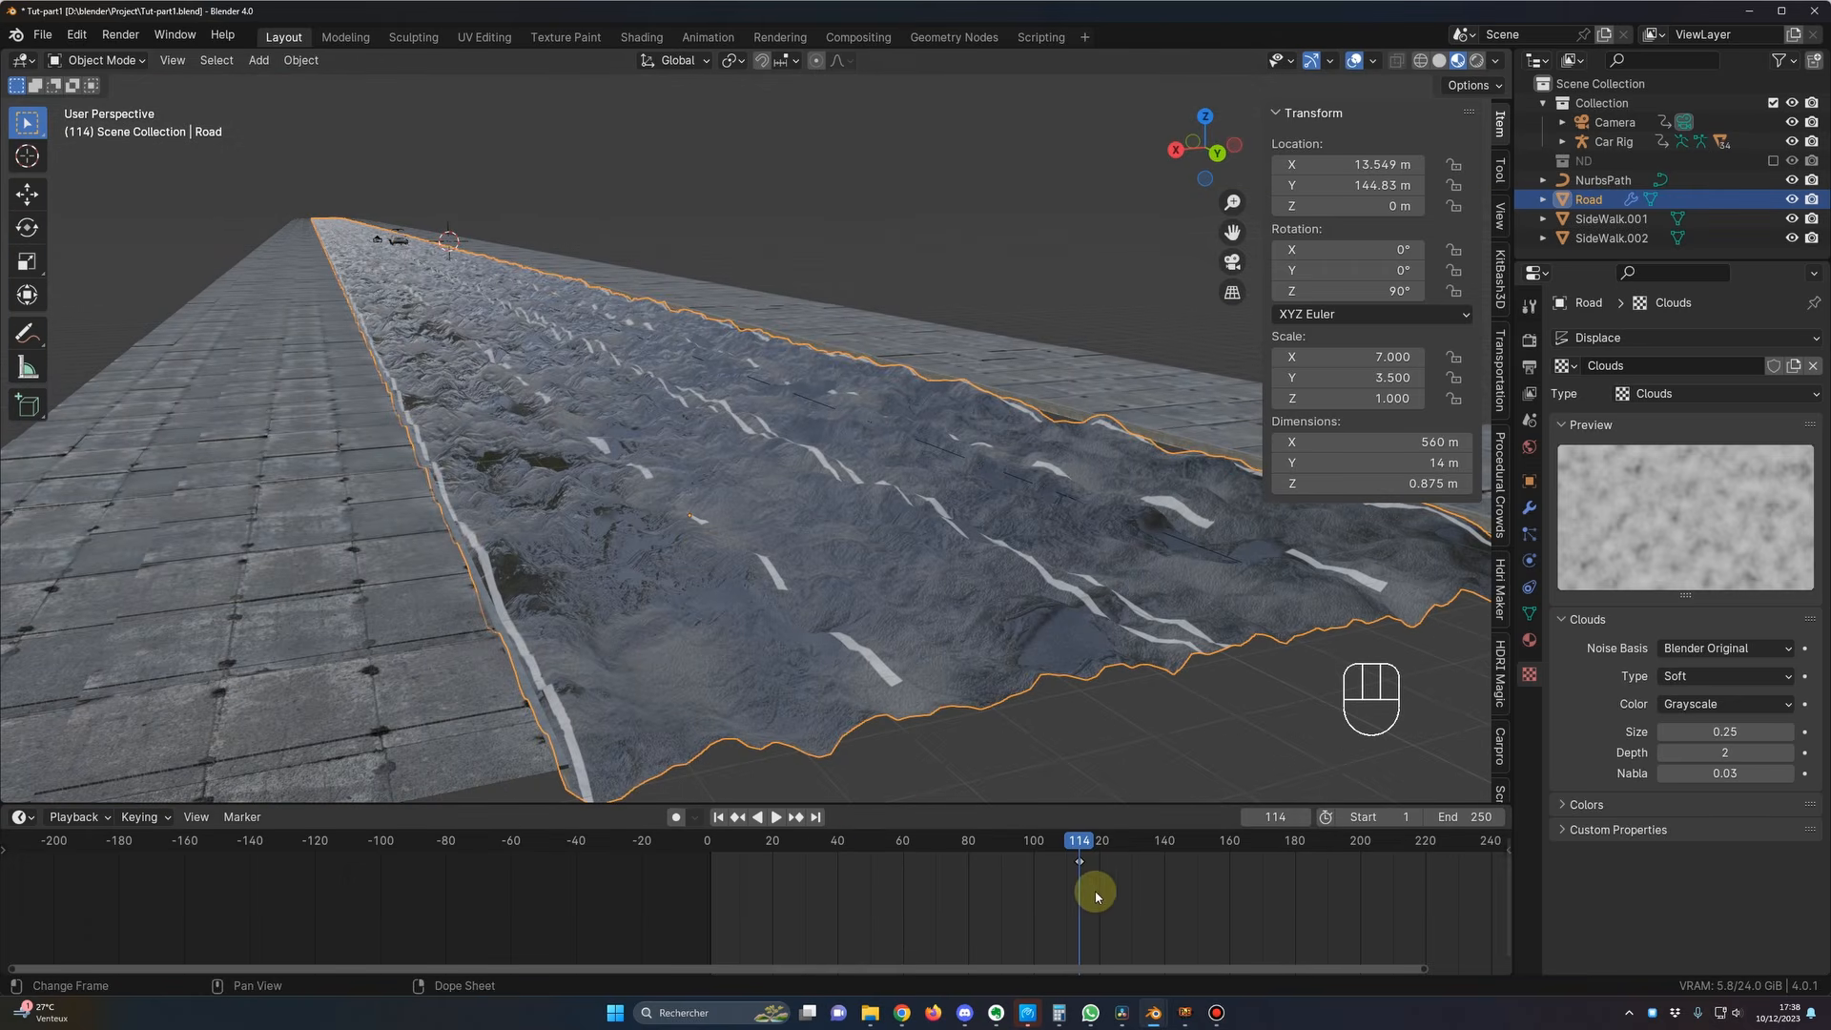
Step: Delete the keyframe at frame 114 and play the animation from frame 1 in the camera view
drag(1134, 883, 1032, 863)
key(Delete)
click(711, 848)
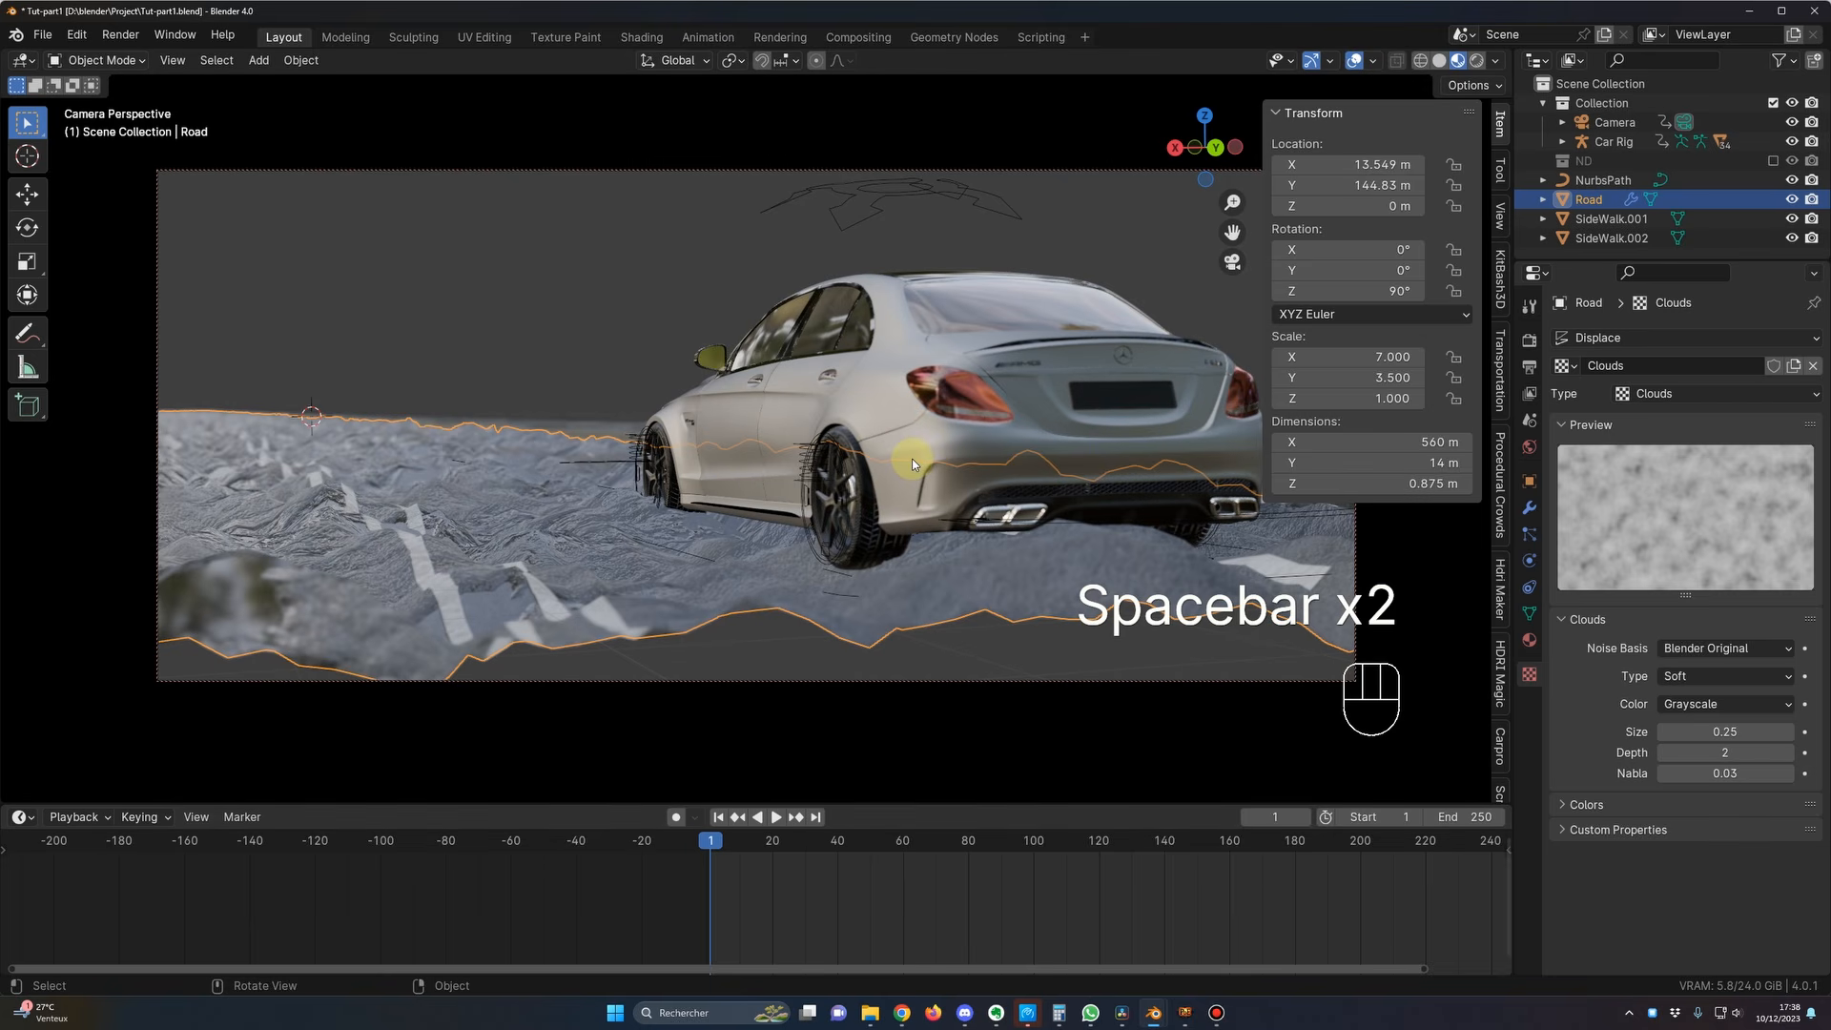
key(space)
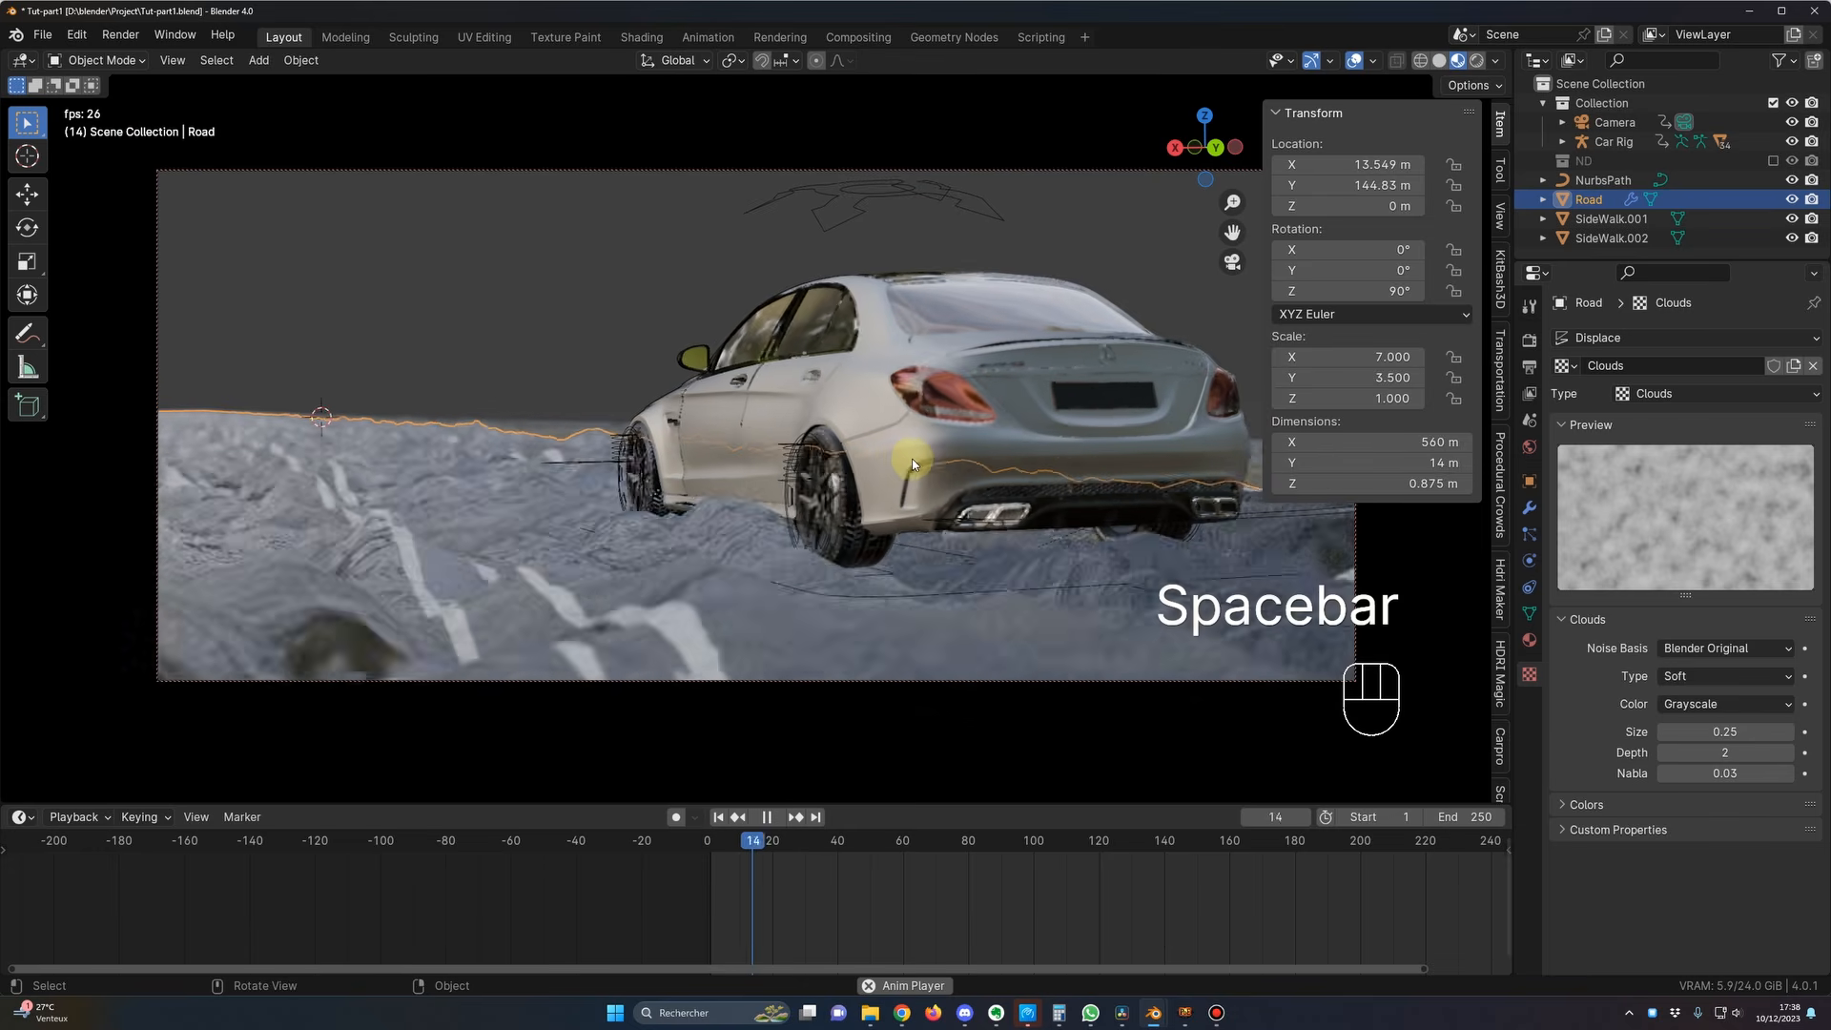
Step: Stop the playback, leave the camera view and return the timeline to frame 1
key(space)
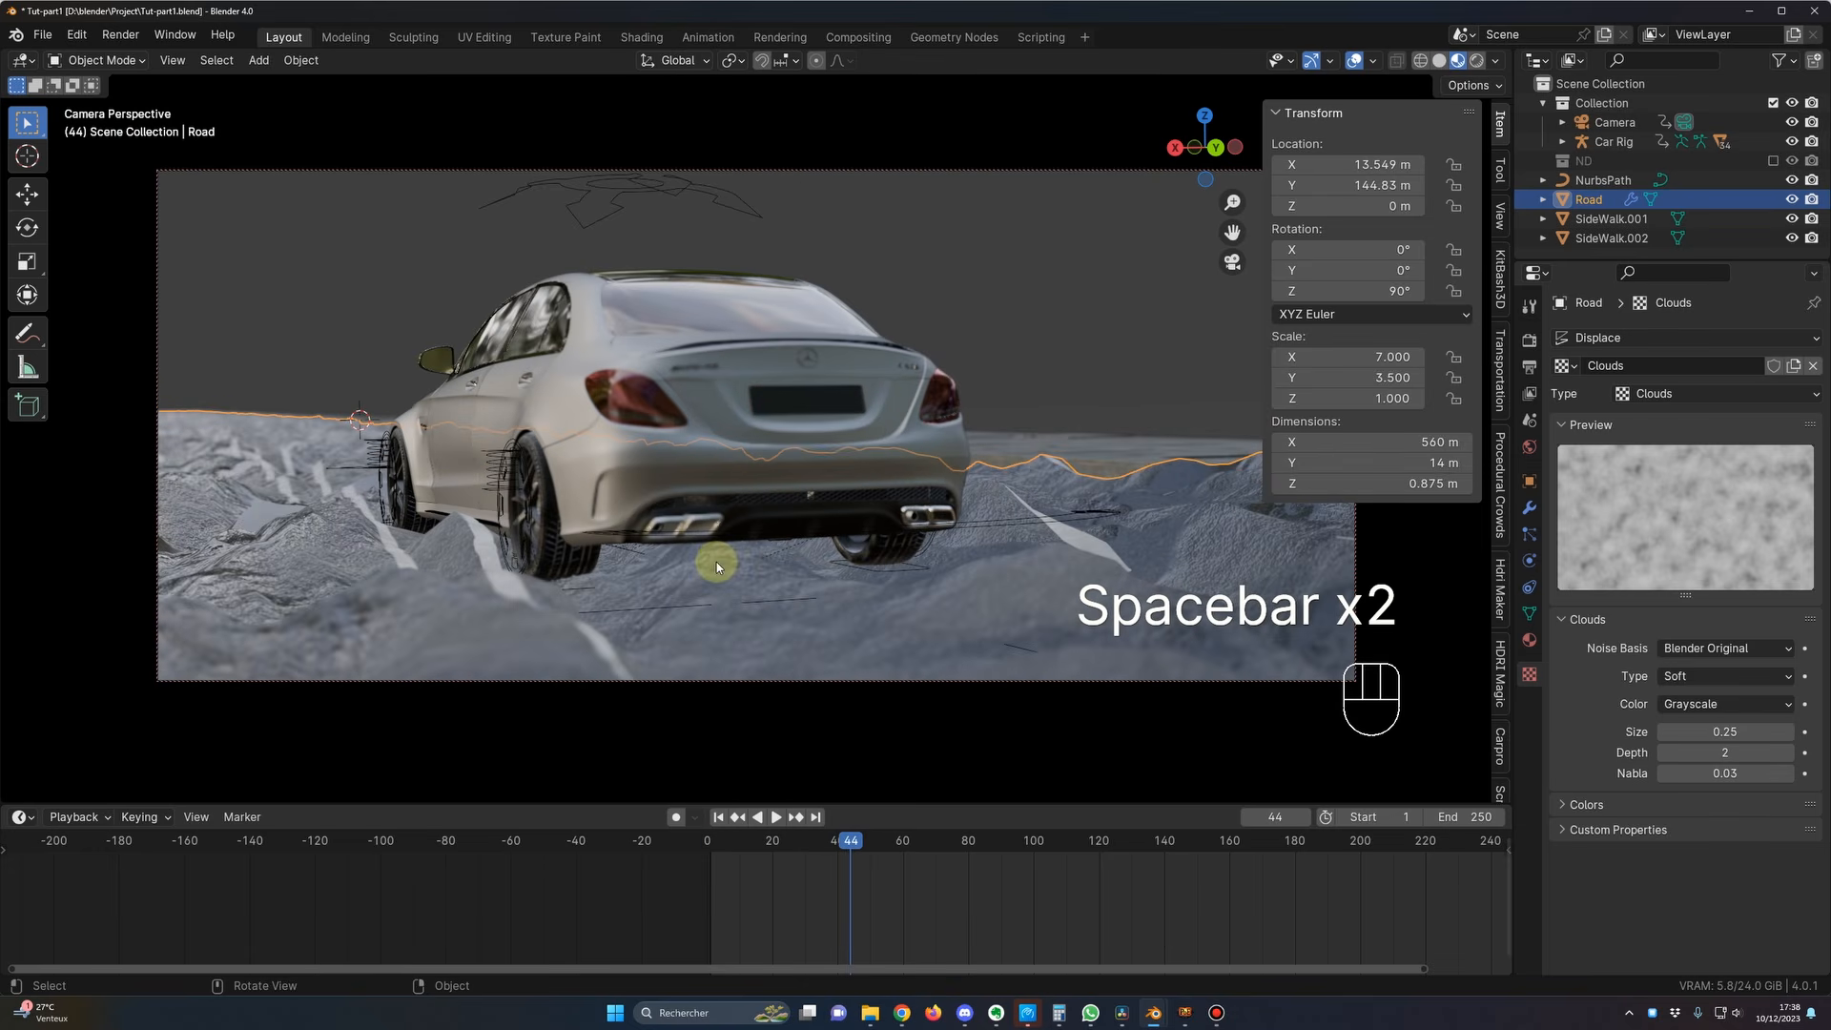
key(KP_0)
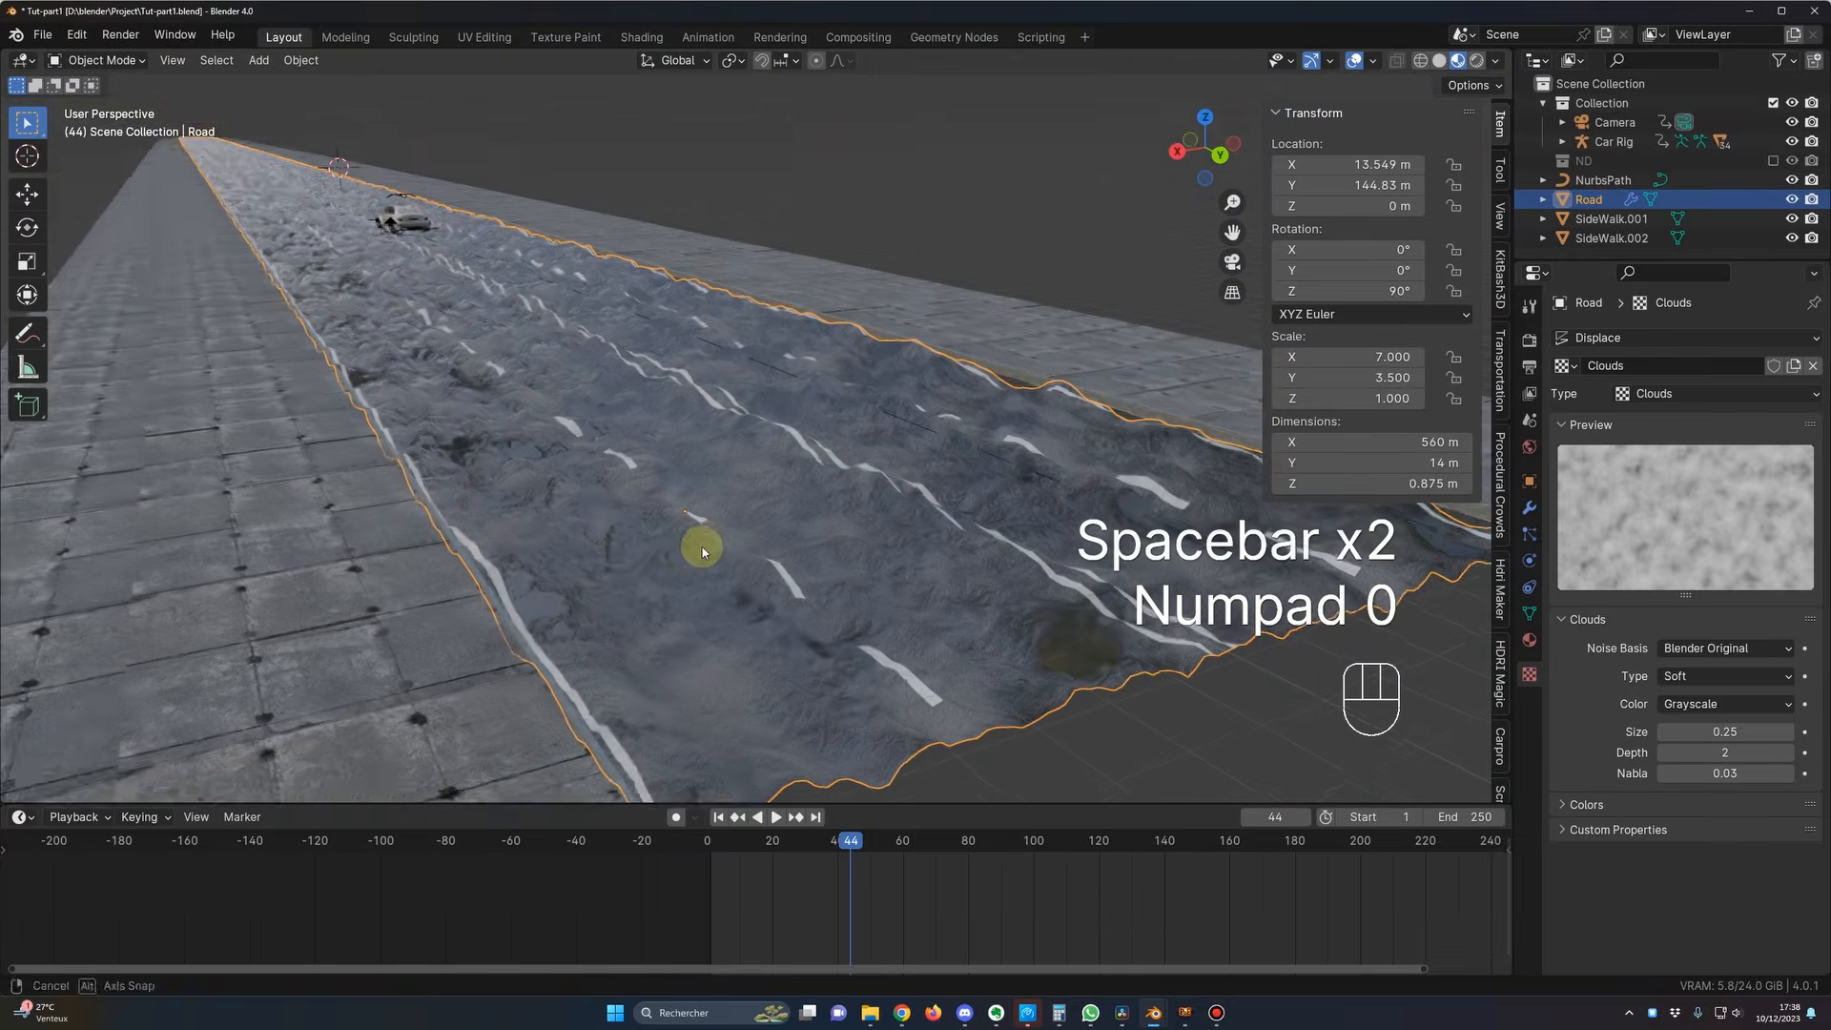
drag(897, 885, 710, 885)
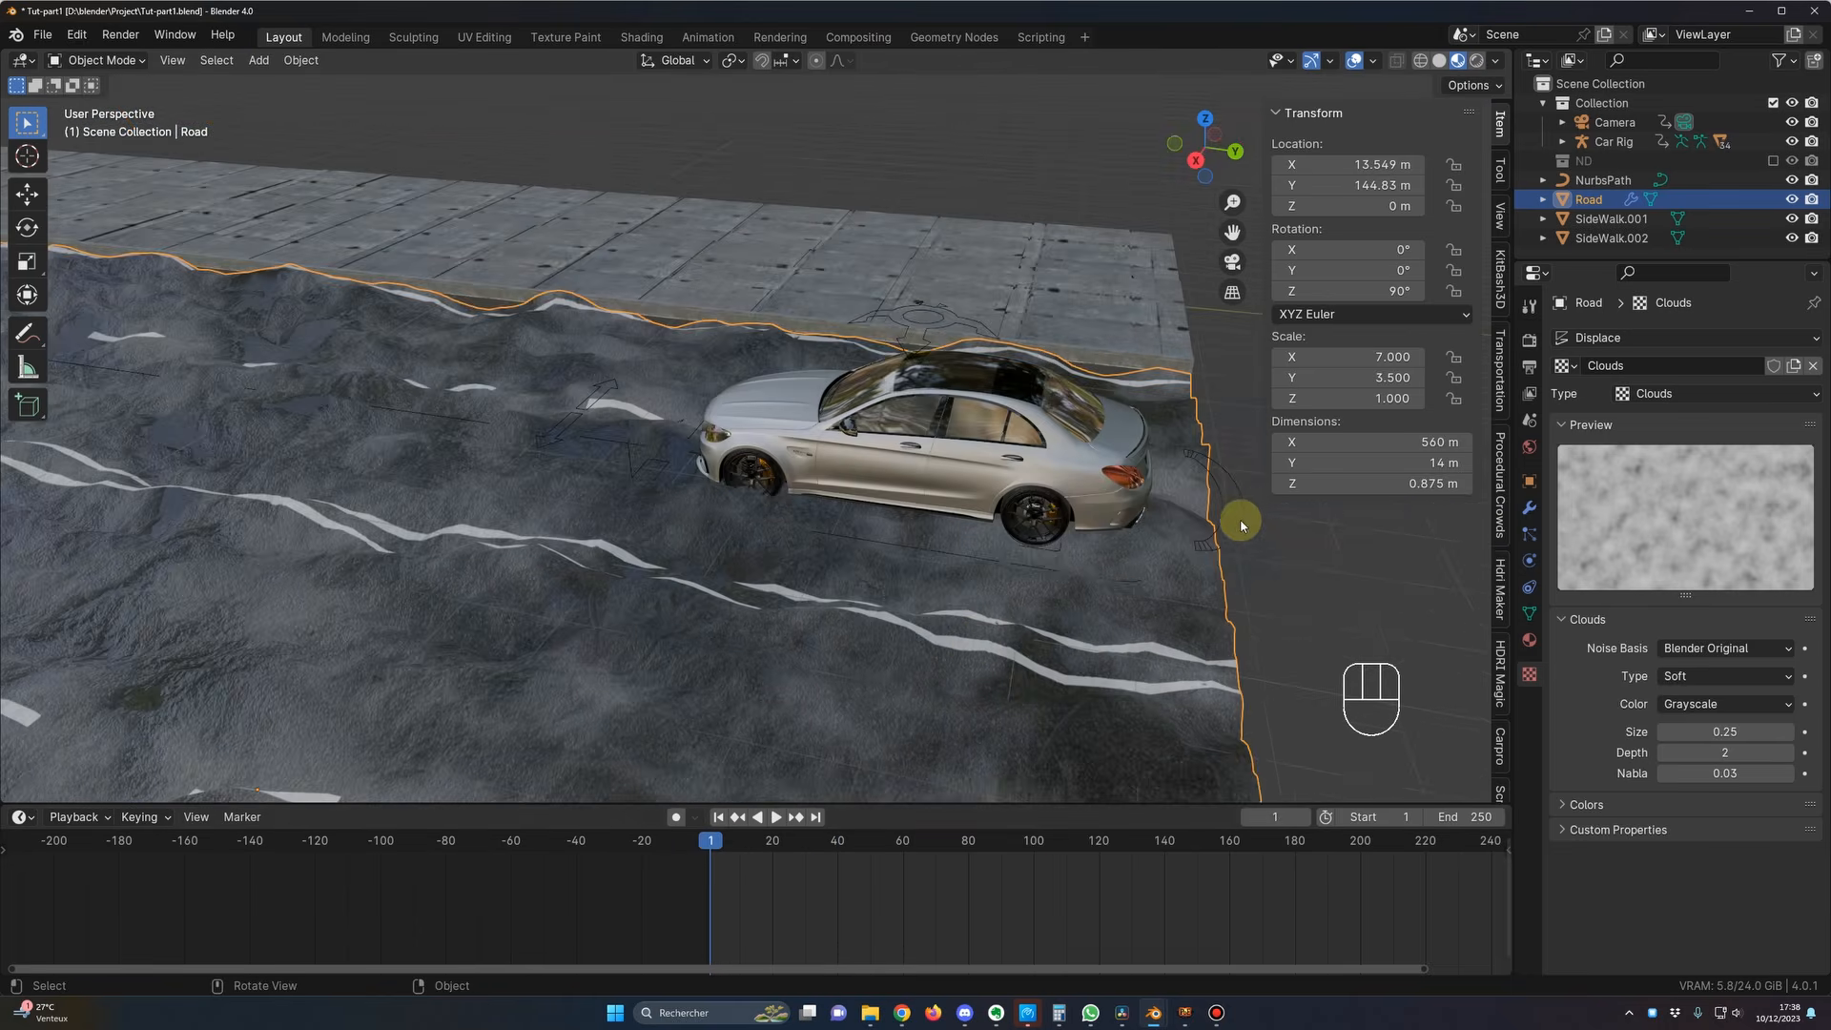
Step: Select the car rig and open its Rigacar Ground Sensors settings
click(1183, 554)
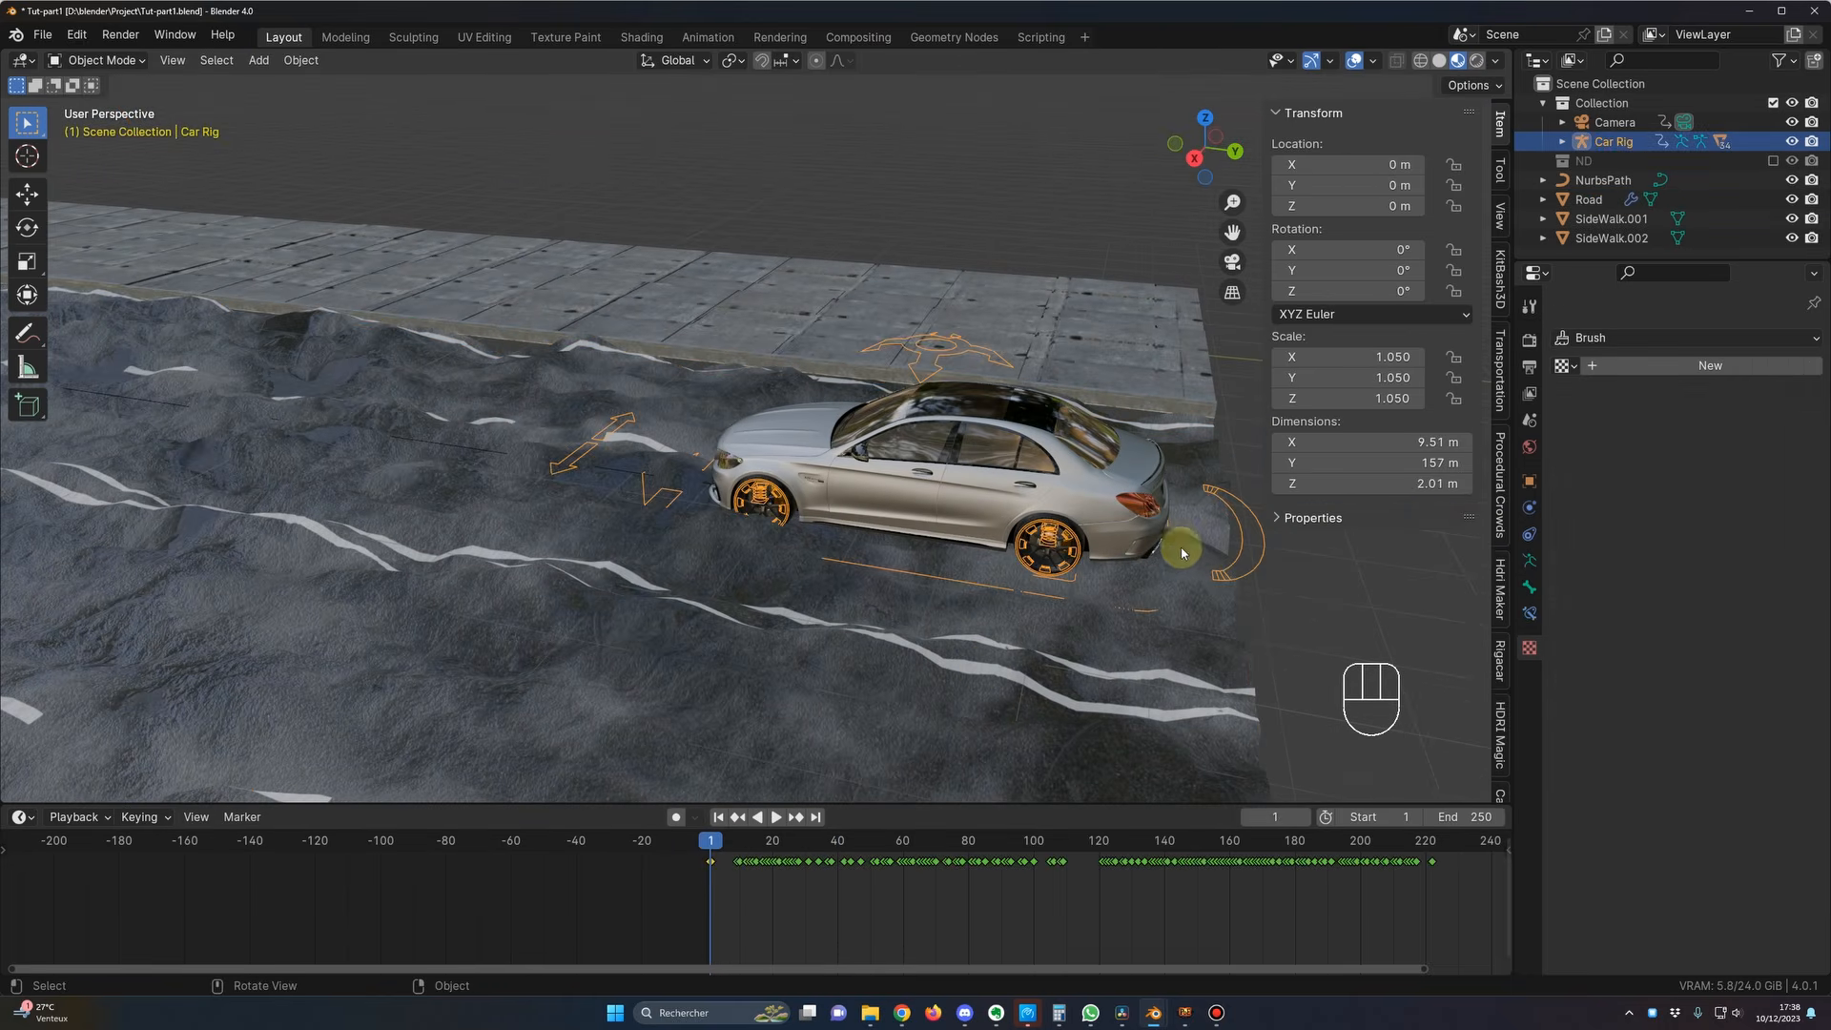
click(1500, 668)
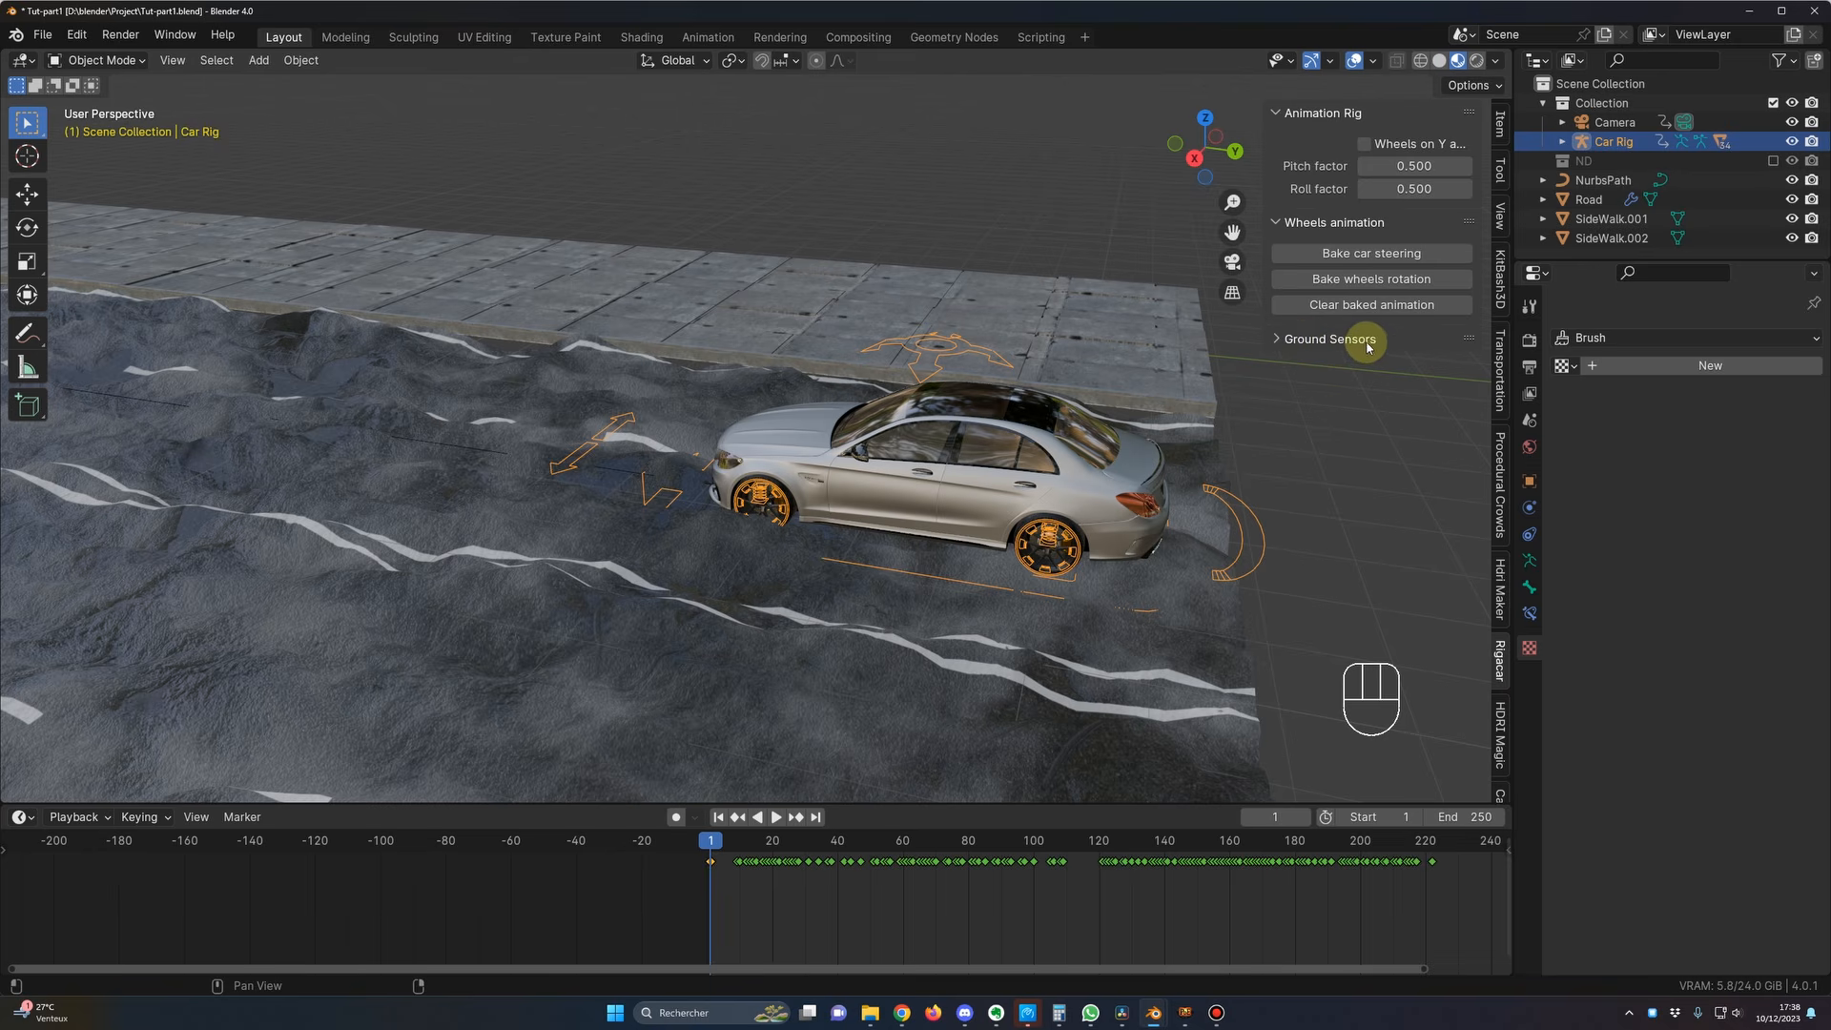
click(1331, 339)
scroll(867, 517, down, 3)
shift+middle_drag(1037, 466, 1085, 462)
middle_drag(961, 586, 817, 560)
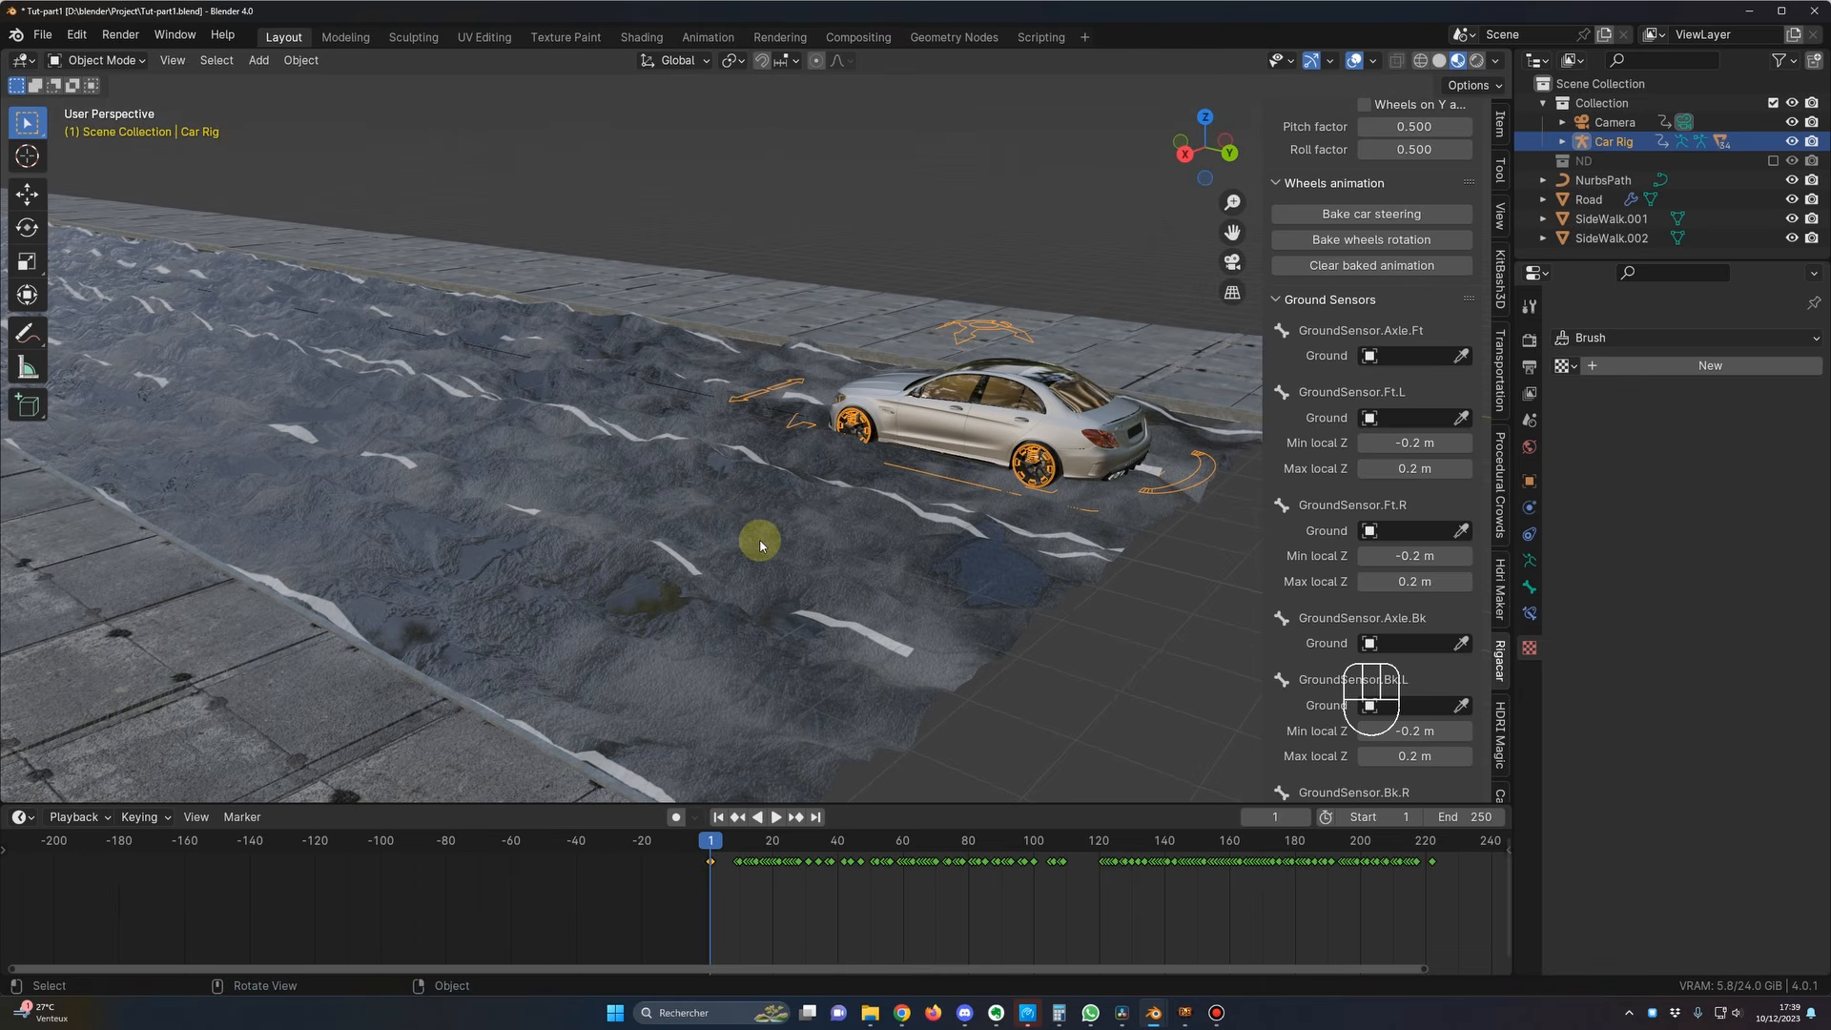
Step: Assign the Road object as the ground for all six front and back axle and wheel ground sensors
click(1460, 355)
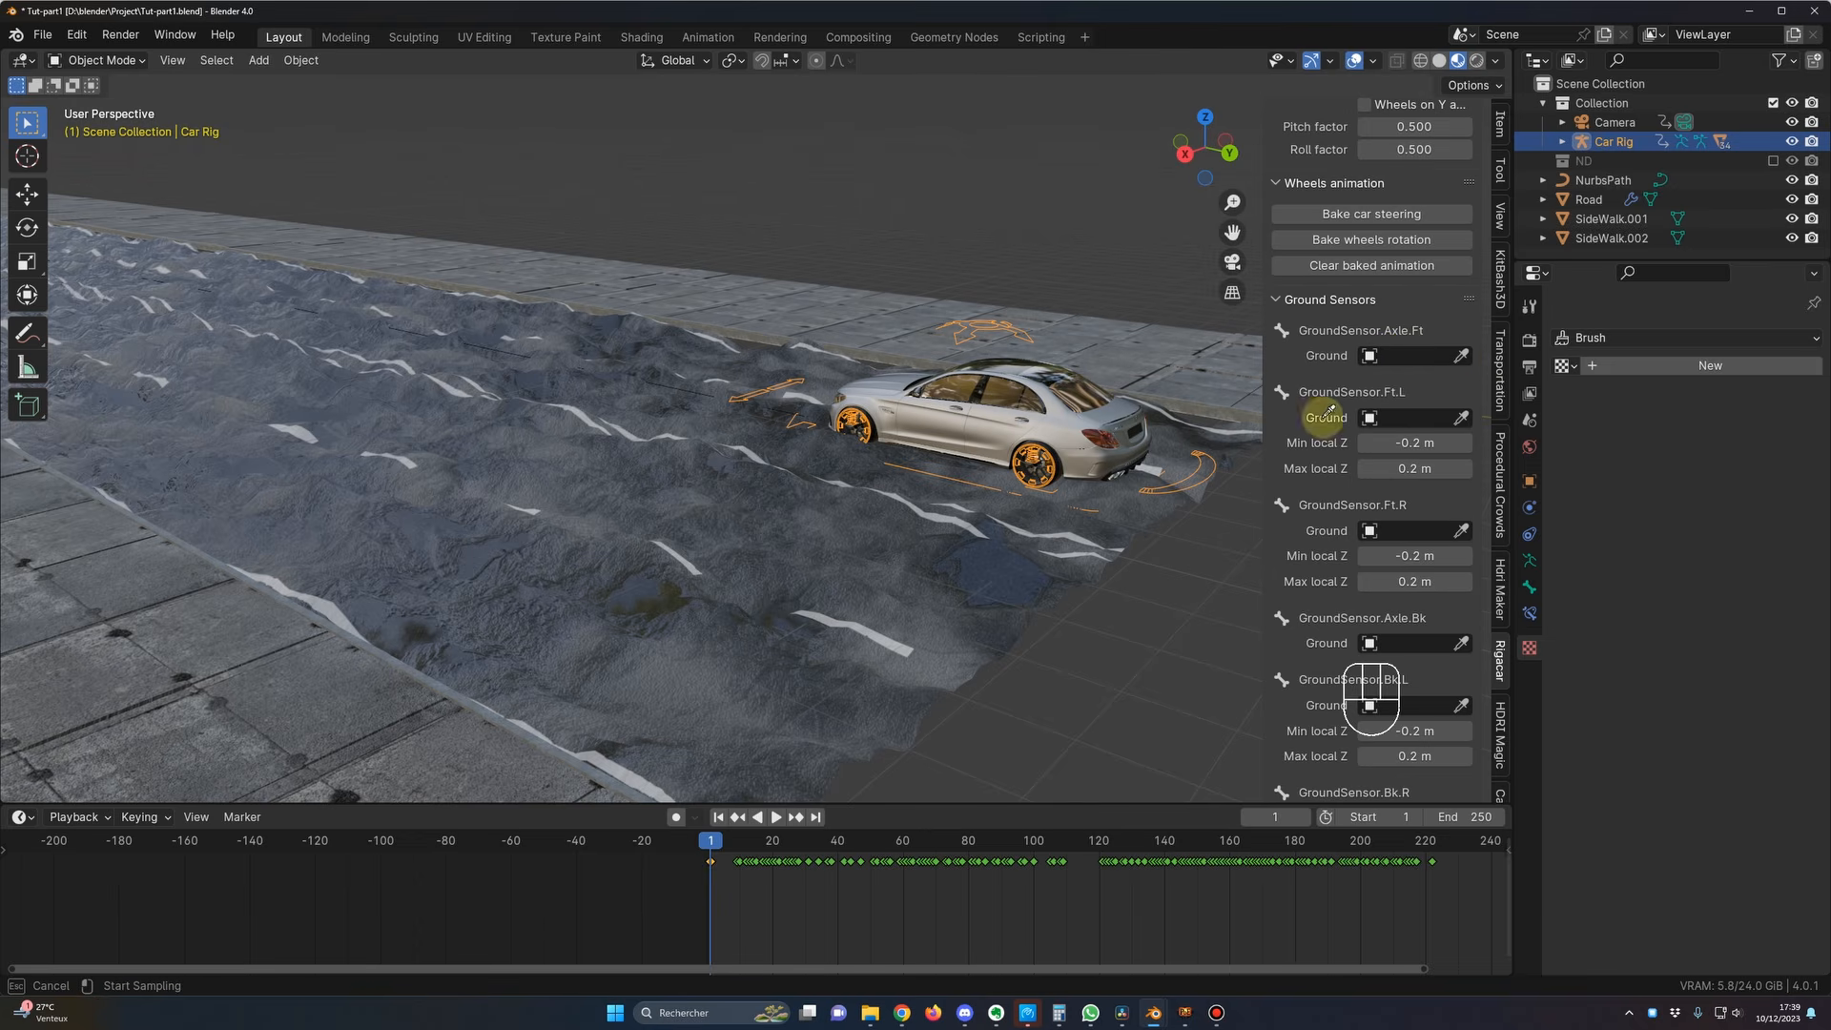
click(869, 521)
scroll(1412, 482, down, 5)
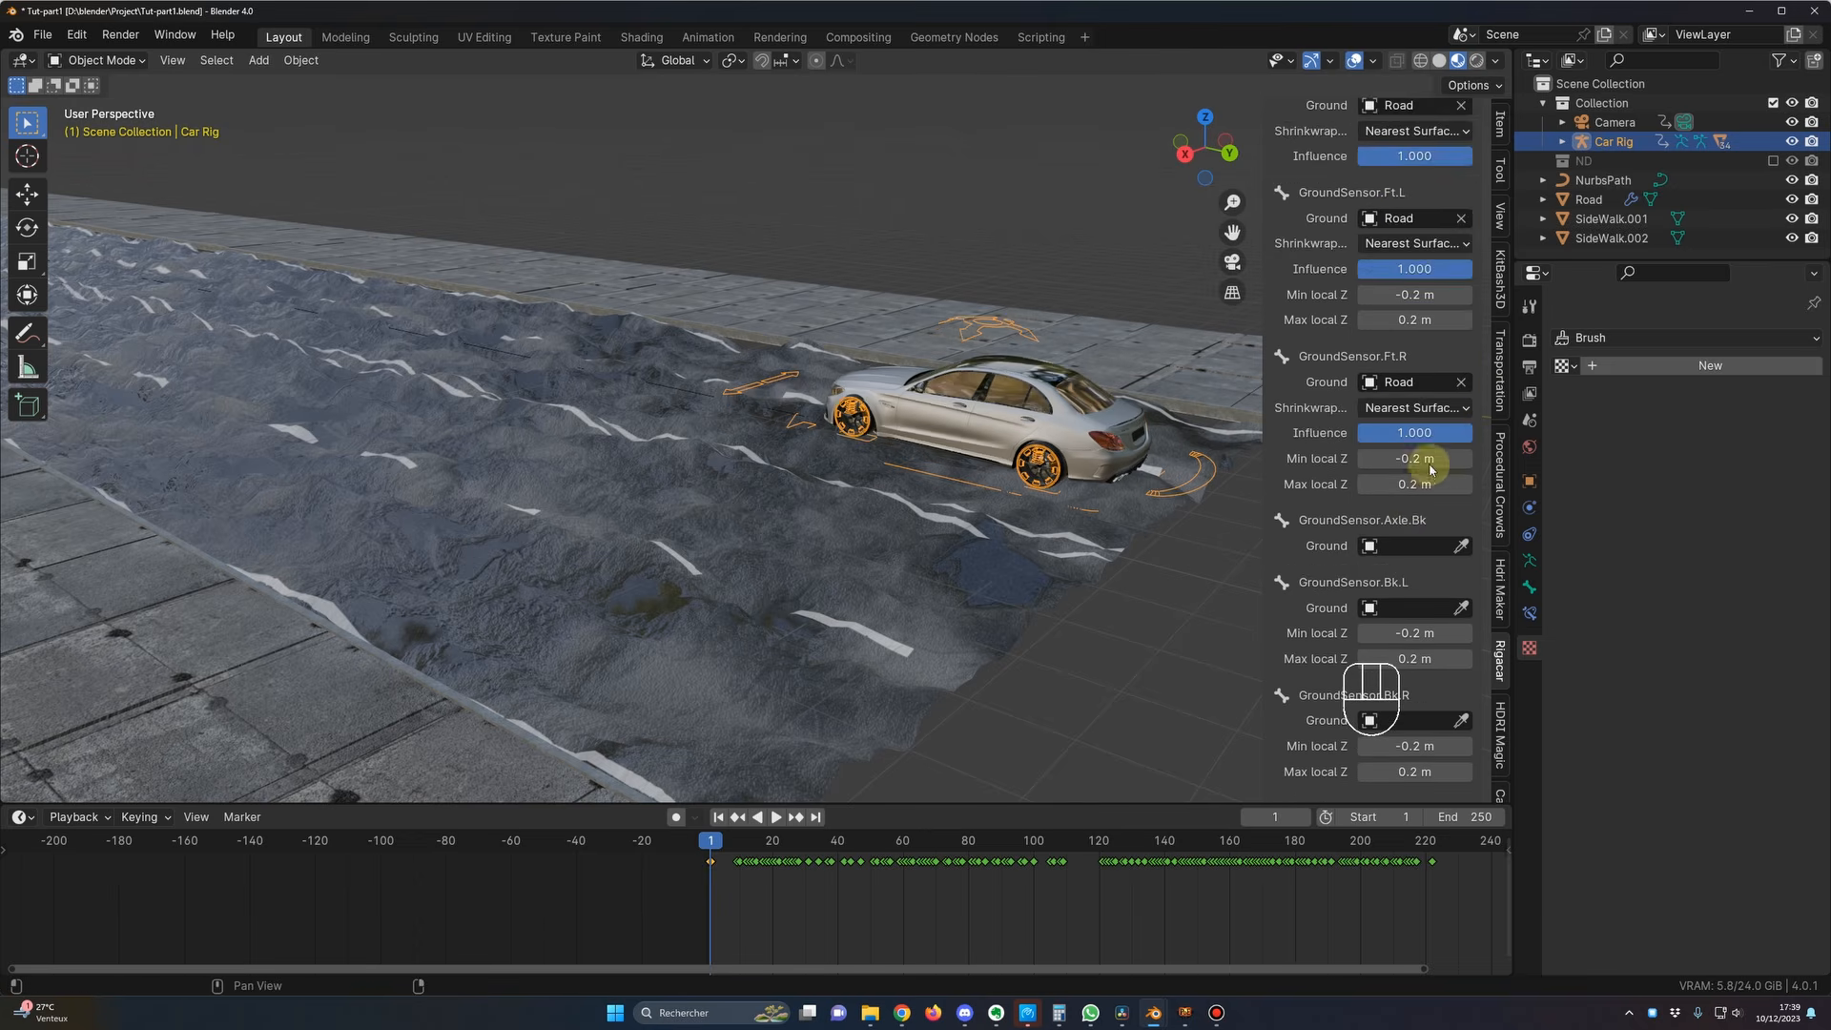
click(1462, 546)
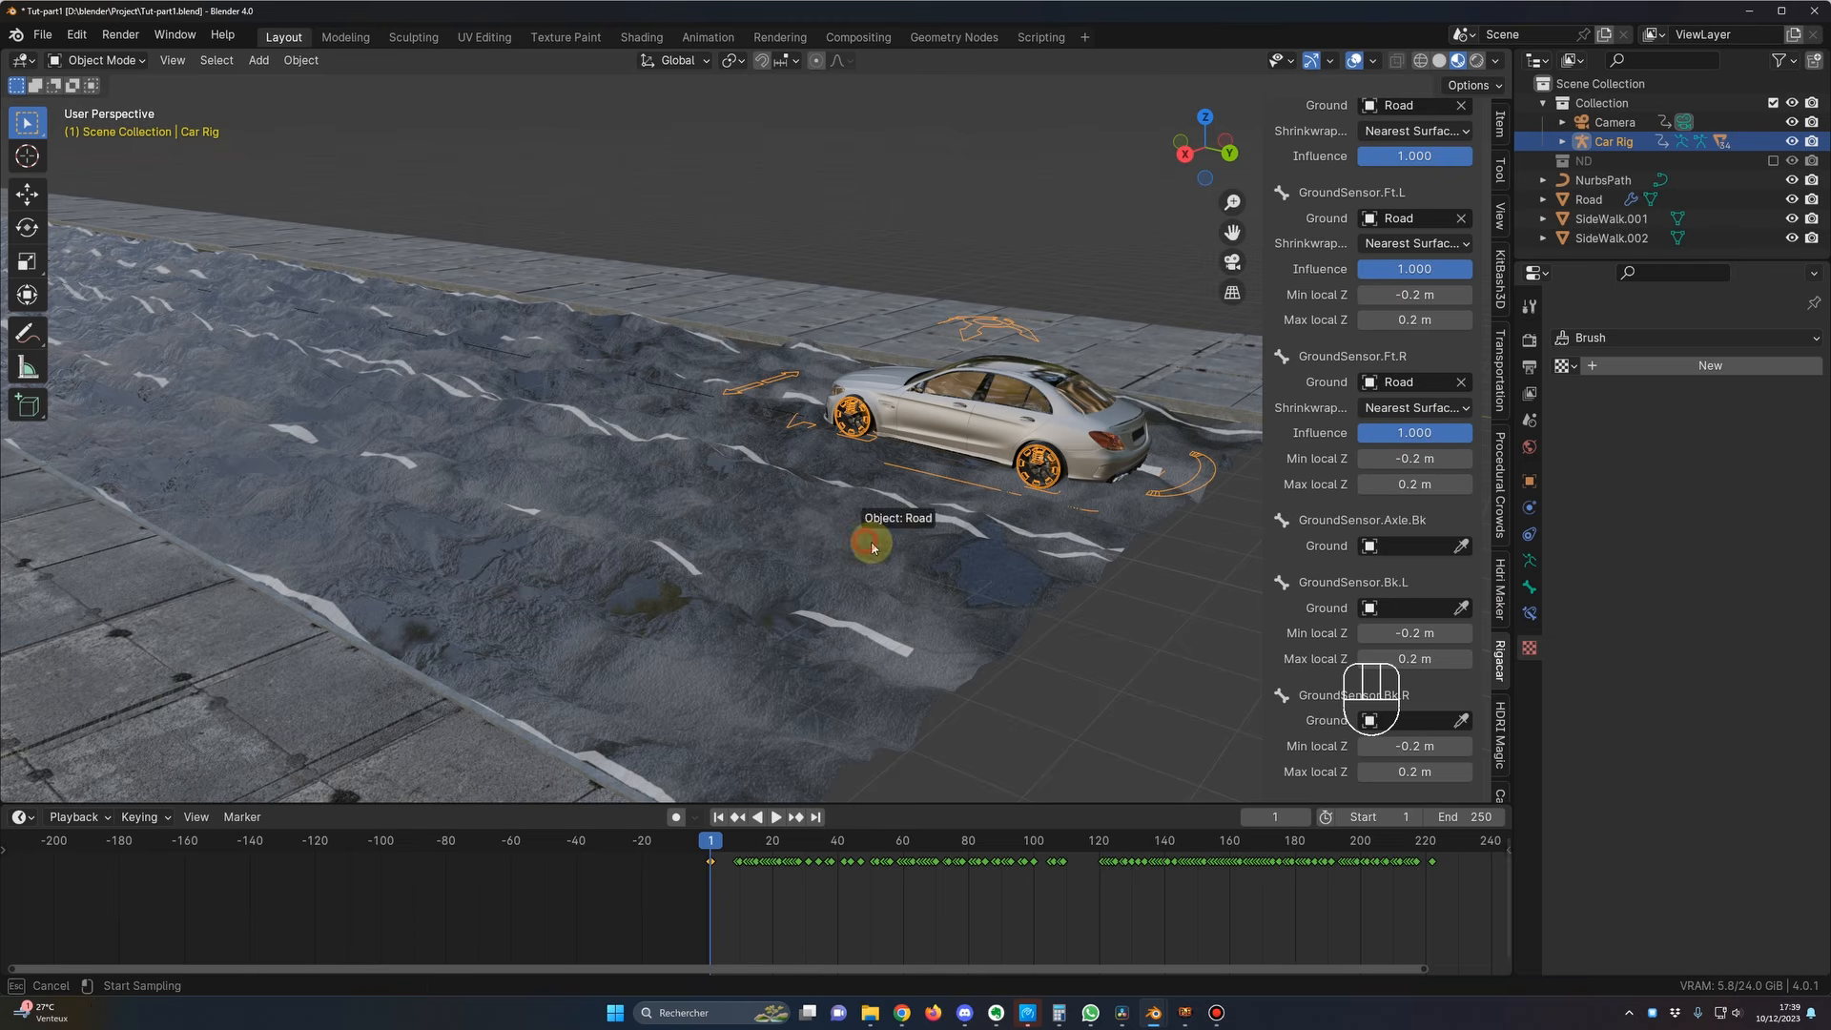
click(872, 546)
middle_drag(872, 547, 1074, 570)
Step: Play the animation in the camera view to check the car on the bumpy road, and return to frame 1 in perspective view
key(KP_0)
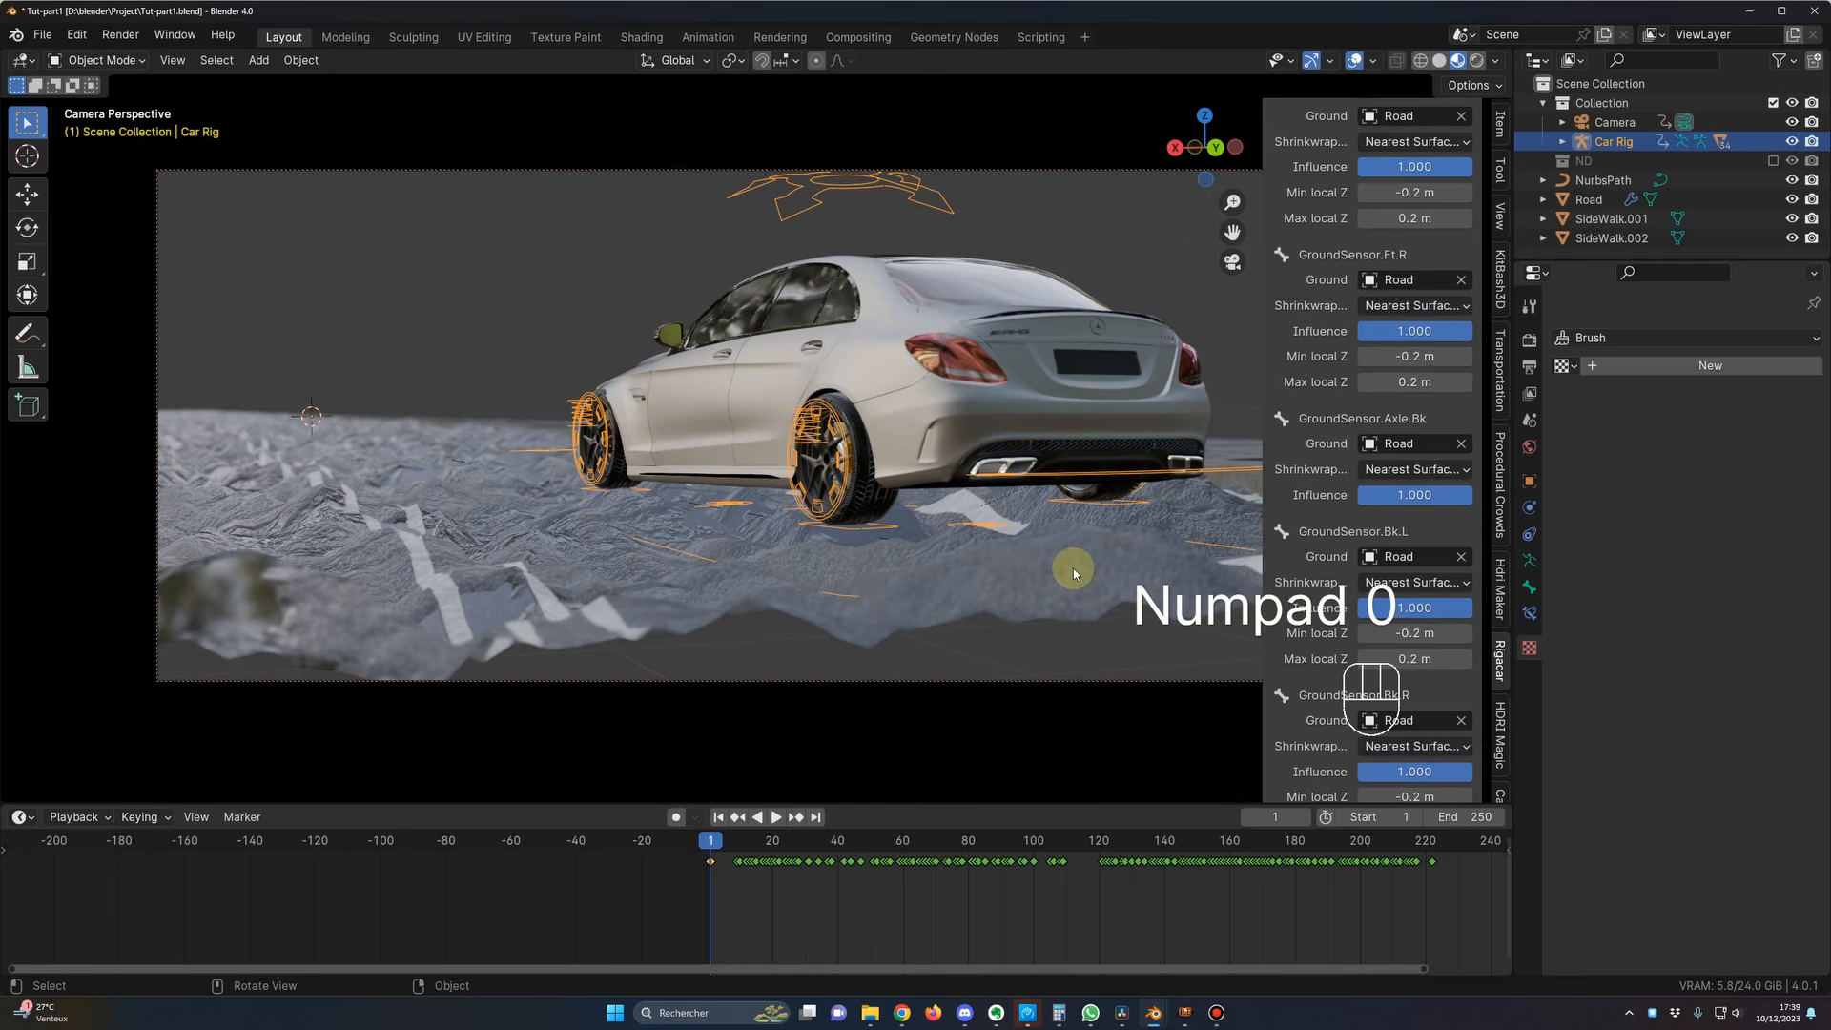
key(space)
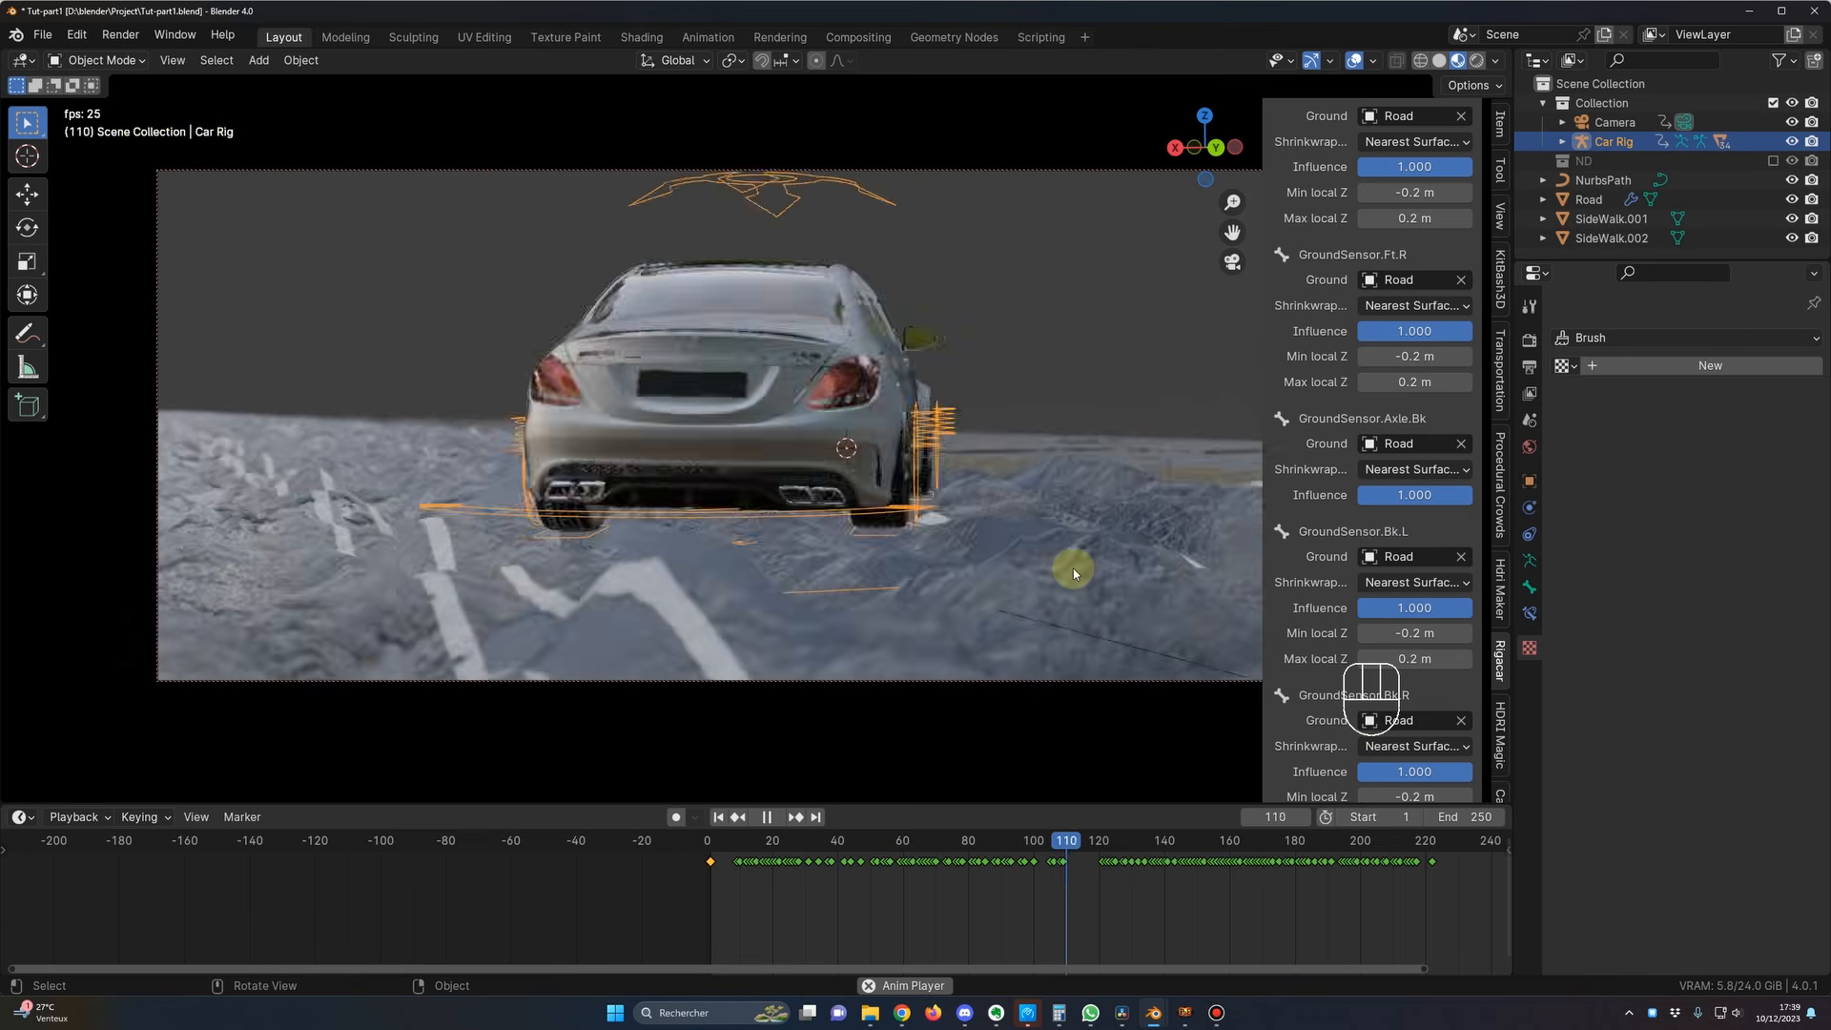
key(space)
key(KP_0)
drag(754, 845, 711, 844)
middle_drag(913, 703, 523, 418)
mouse_move(699, 572)
middle_down()
mouse_move(822, 589)
mouse_move(723, 592)
middle_up()
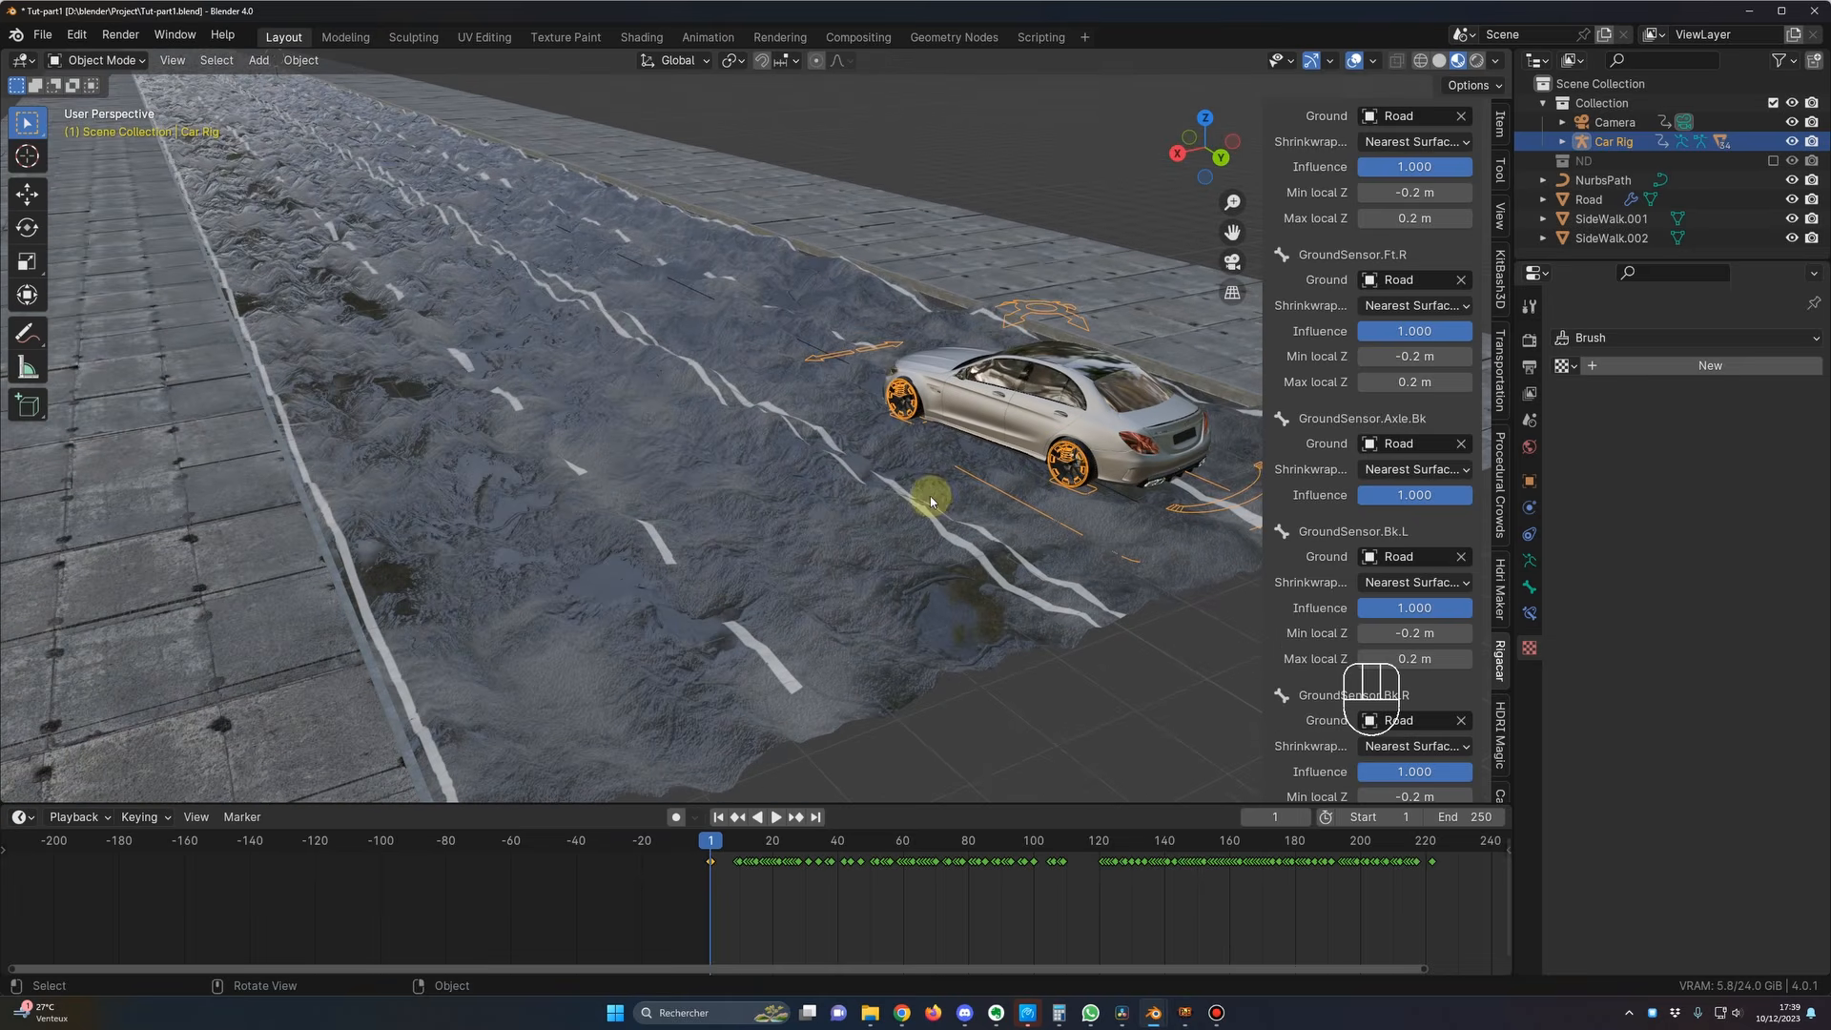
Step: Set the road's Clouds displacement texture to size 6 and depth 3
click(764, 477)
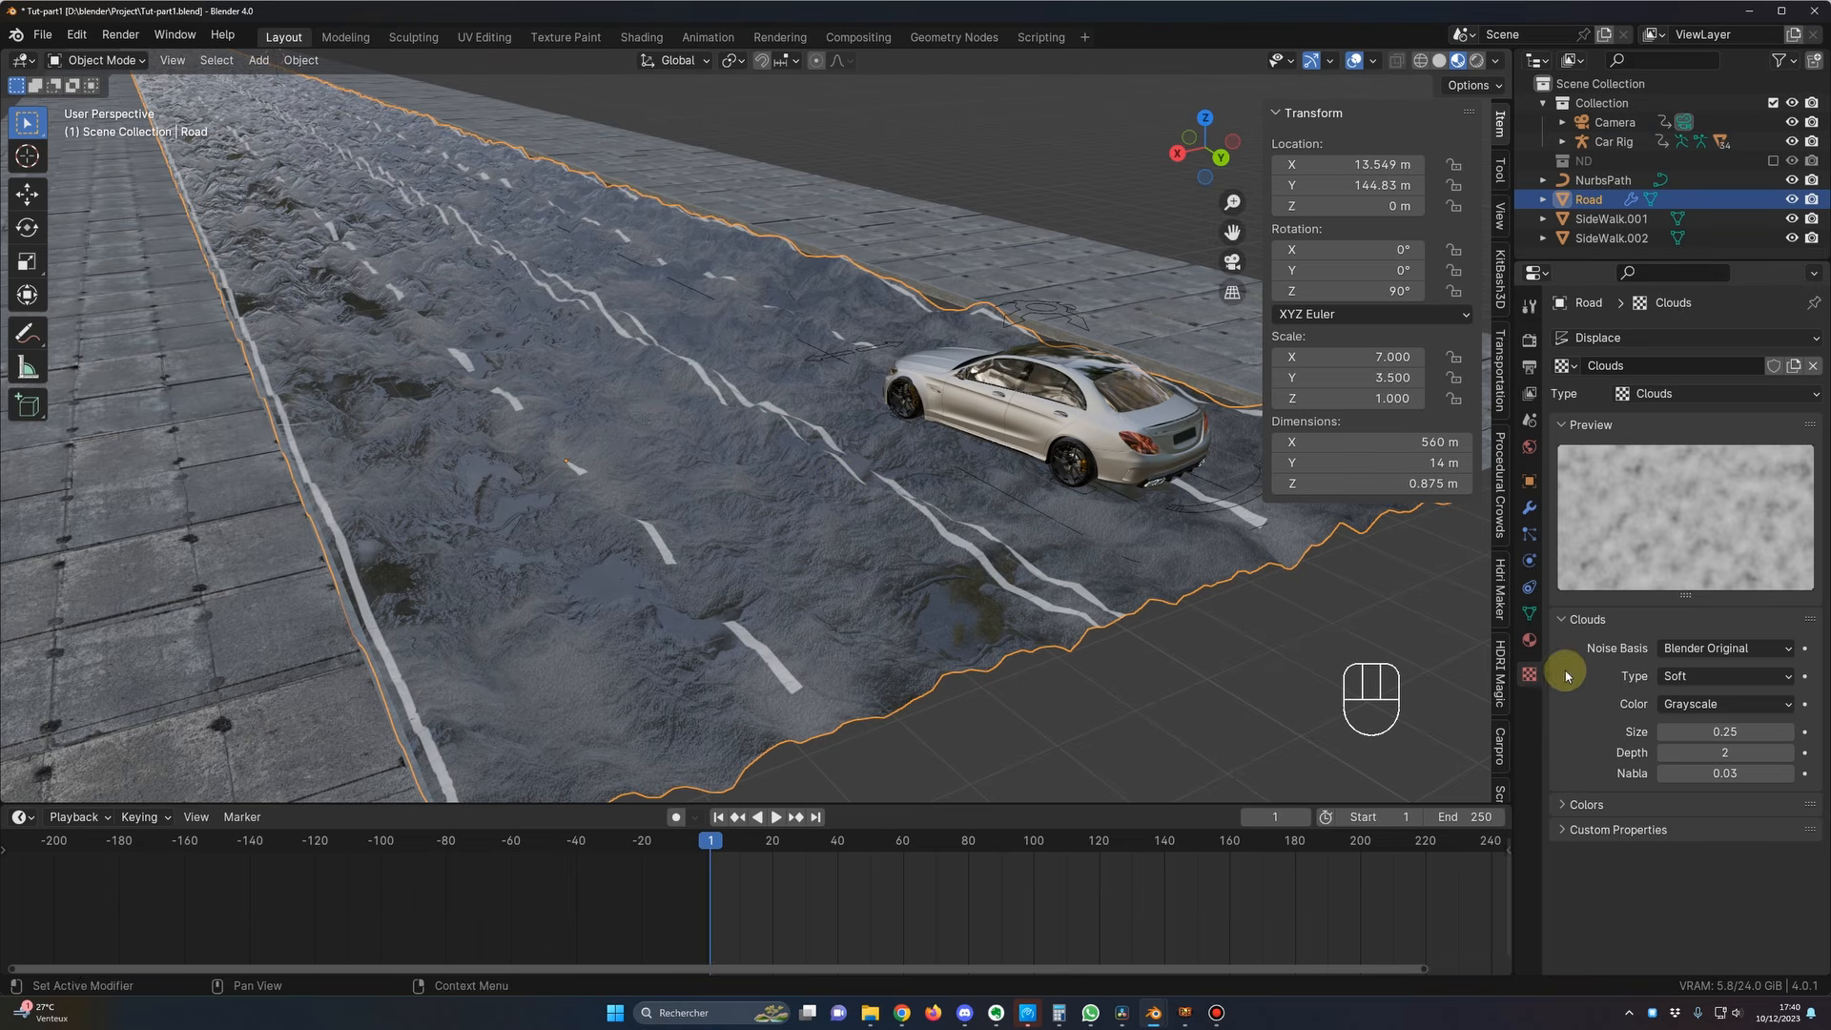
middle_drag(734, 548, 761, 519)
drag(1758, 730, 1820, 730)
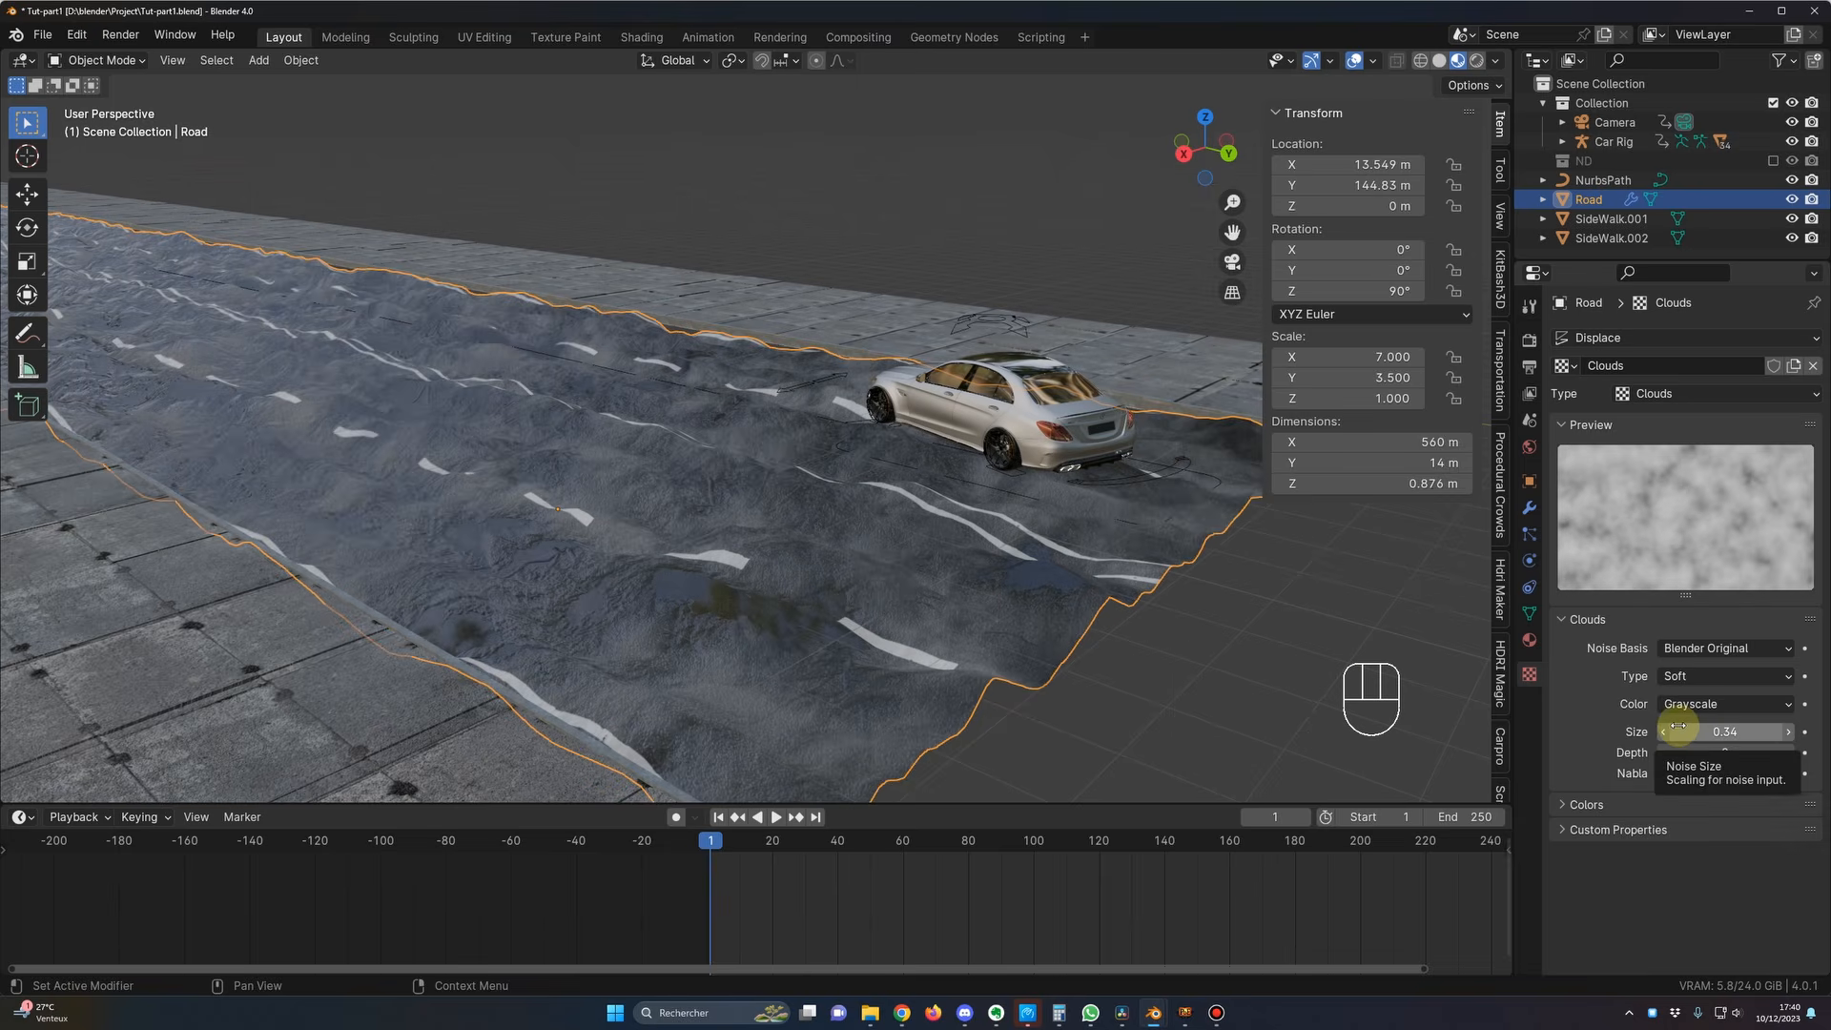
click(1693, 730)
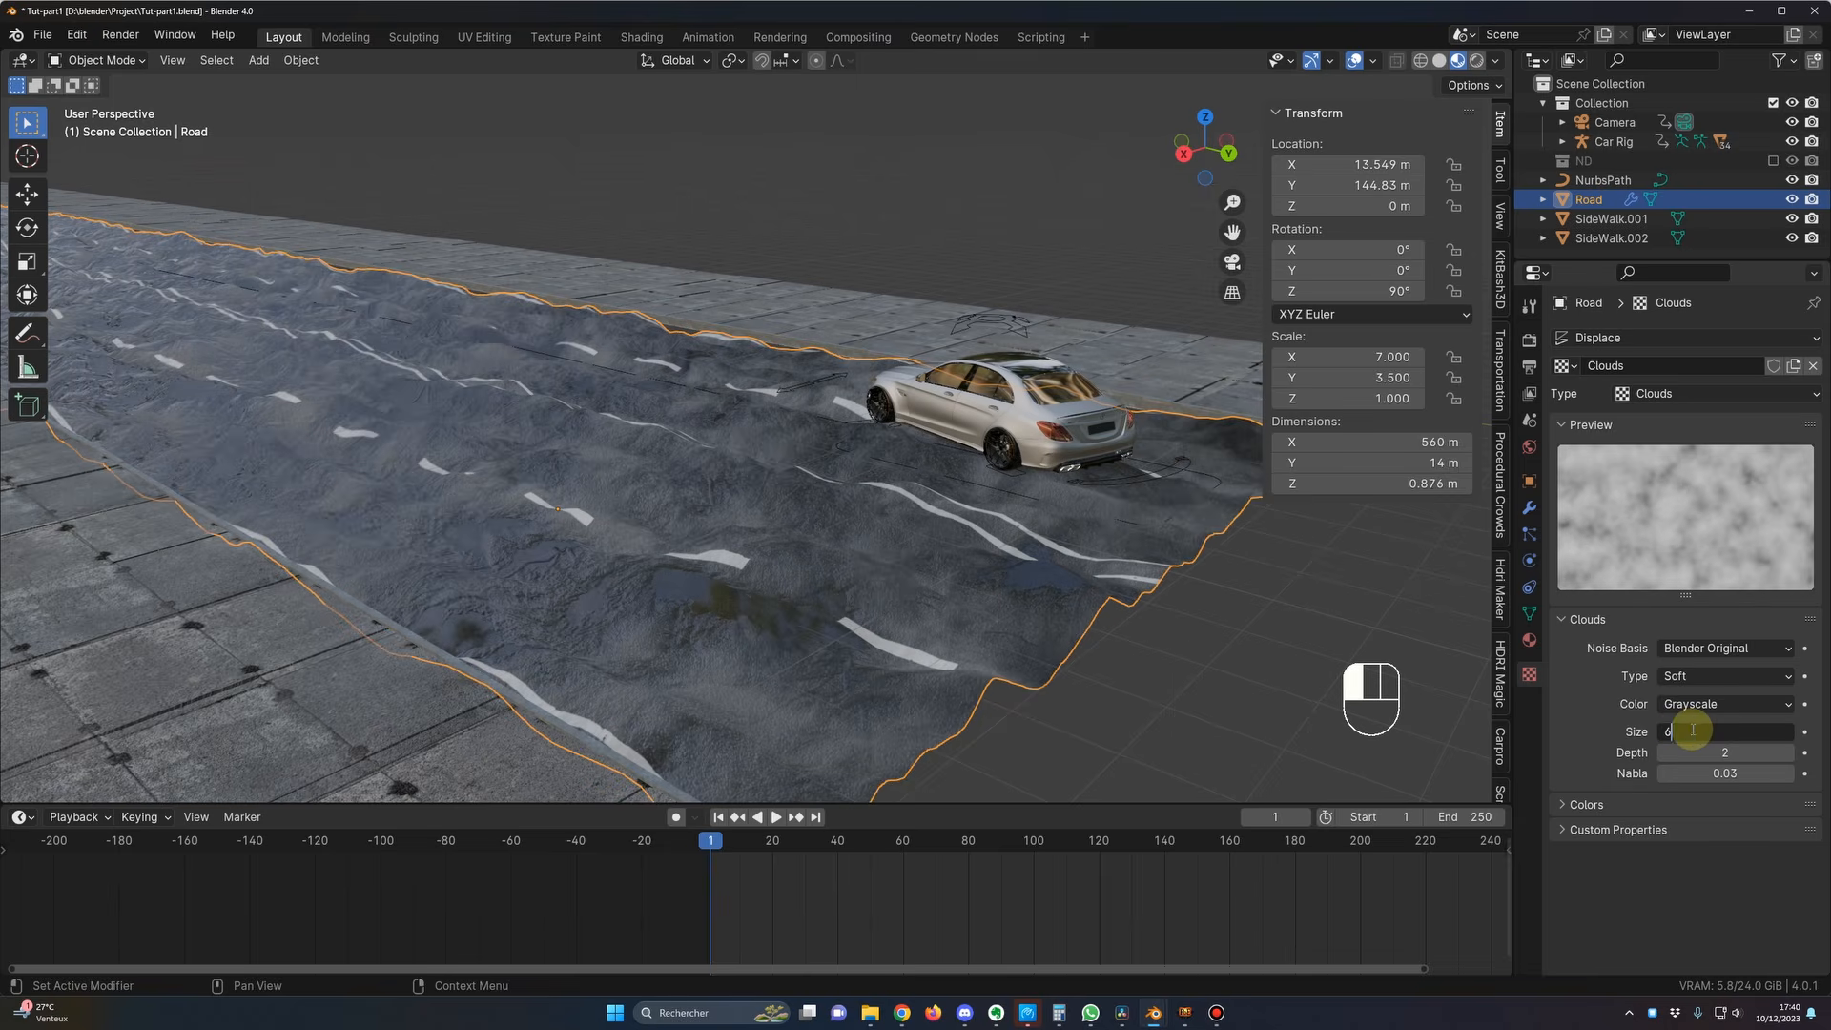
key(Return)
click(1706, 754)
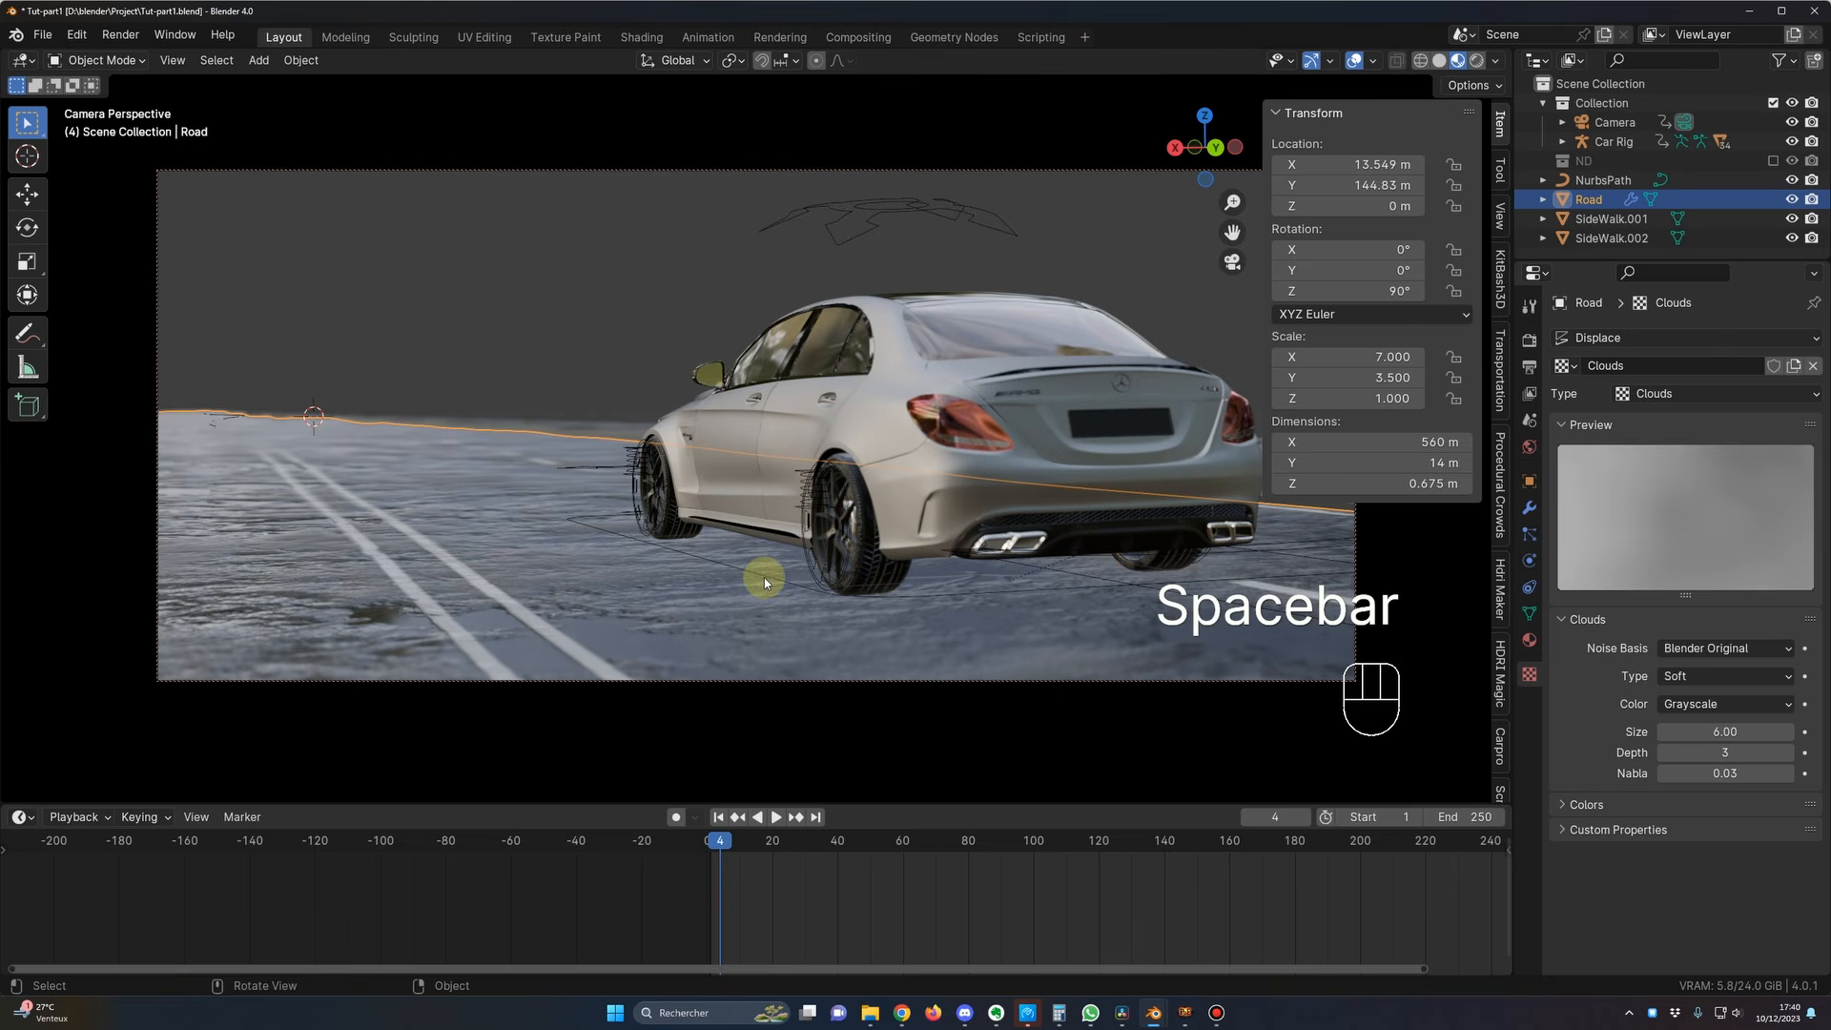
Step: Play the animation through the camera to check the car's motion with the smoother Clouds texture
key(space)
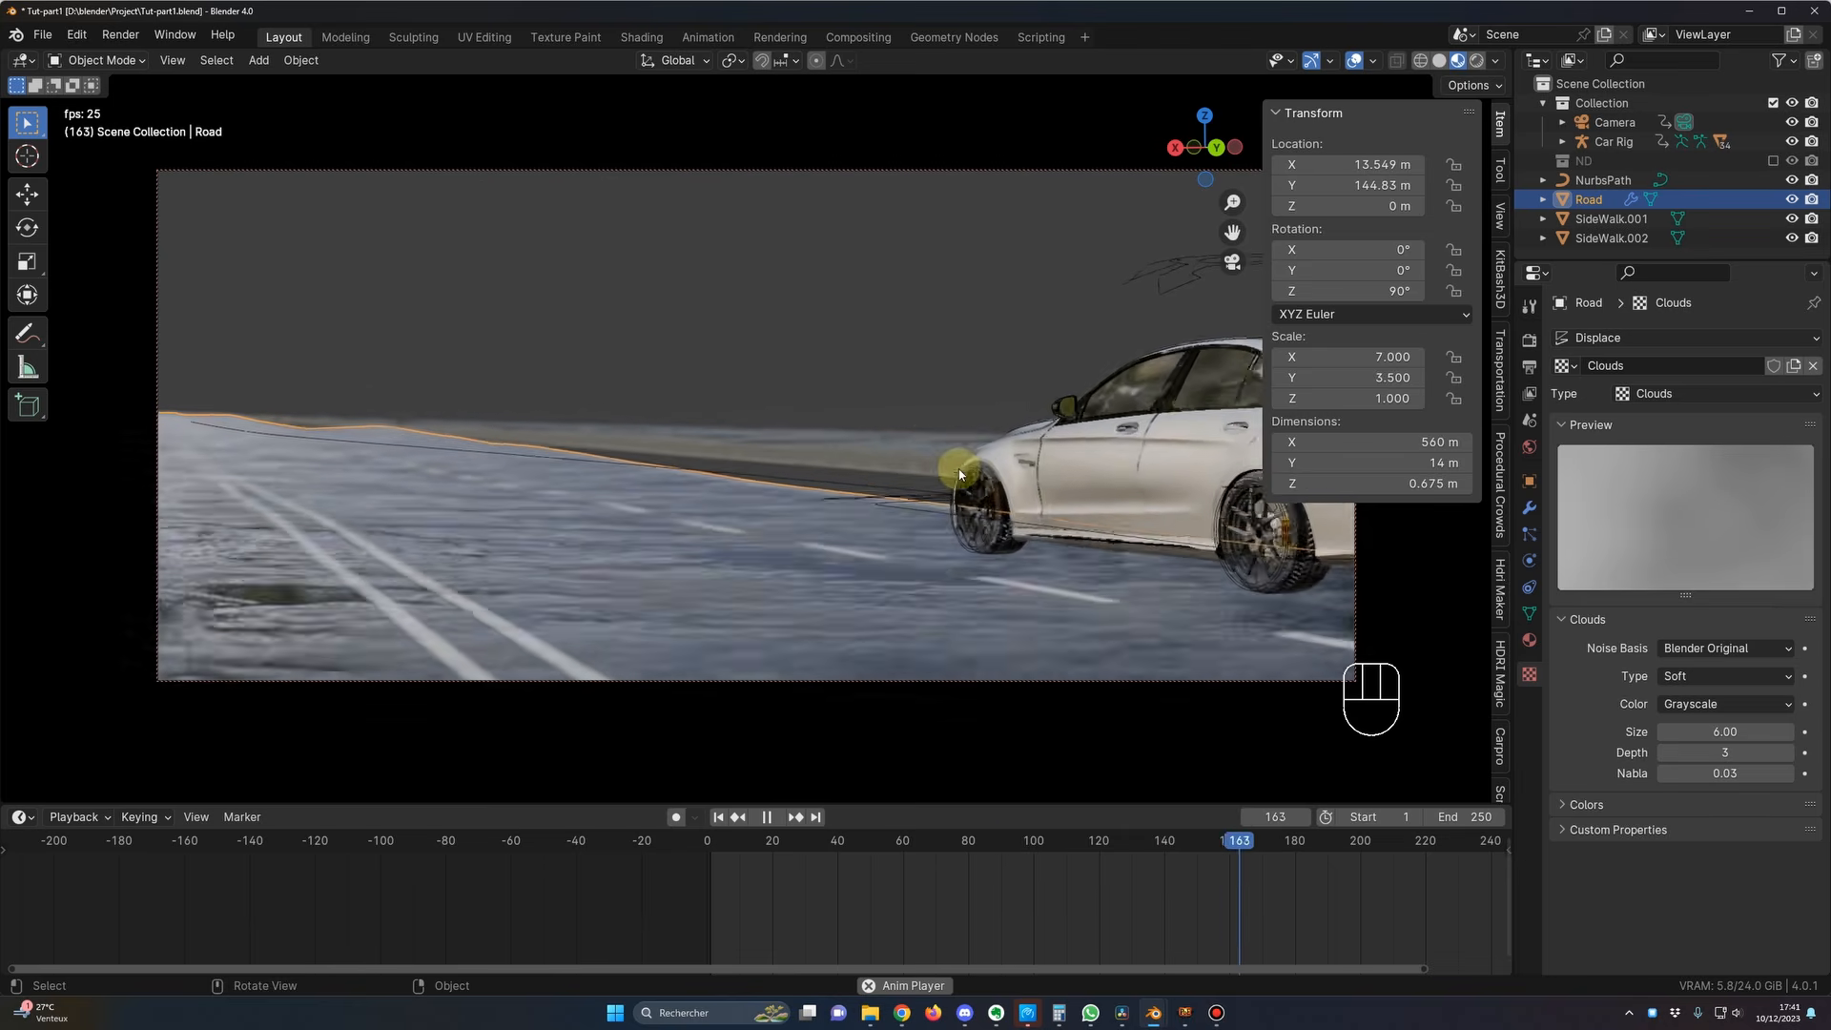
key(space)
key(KP_0)
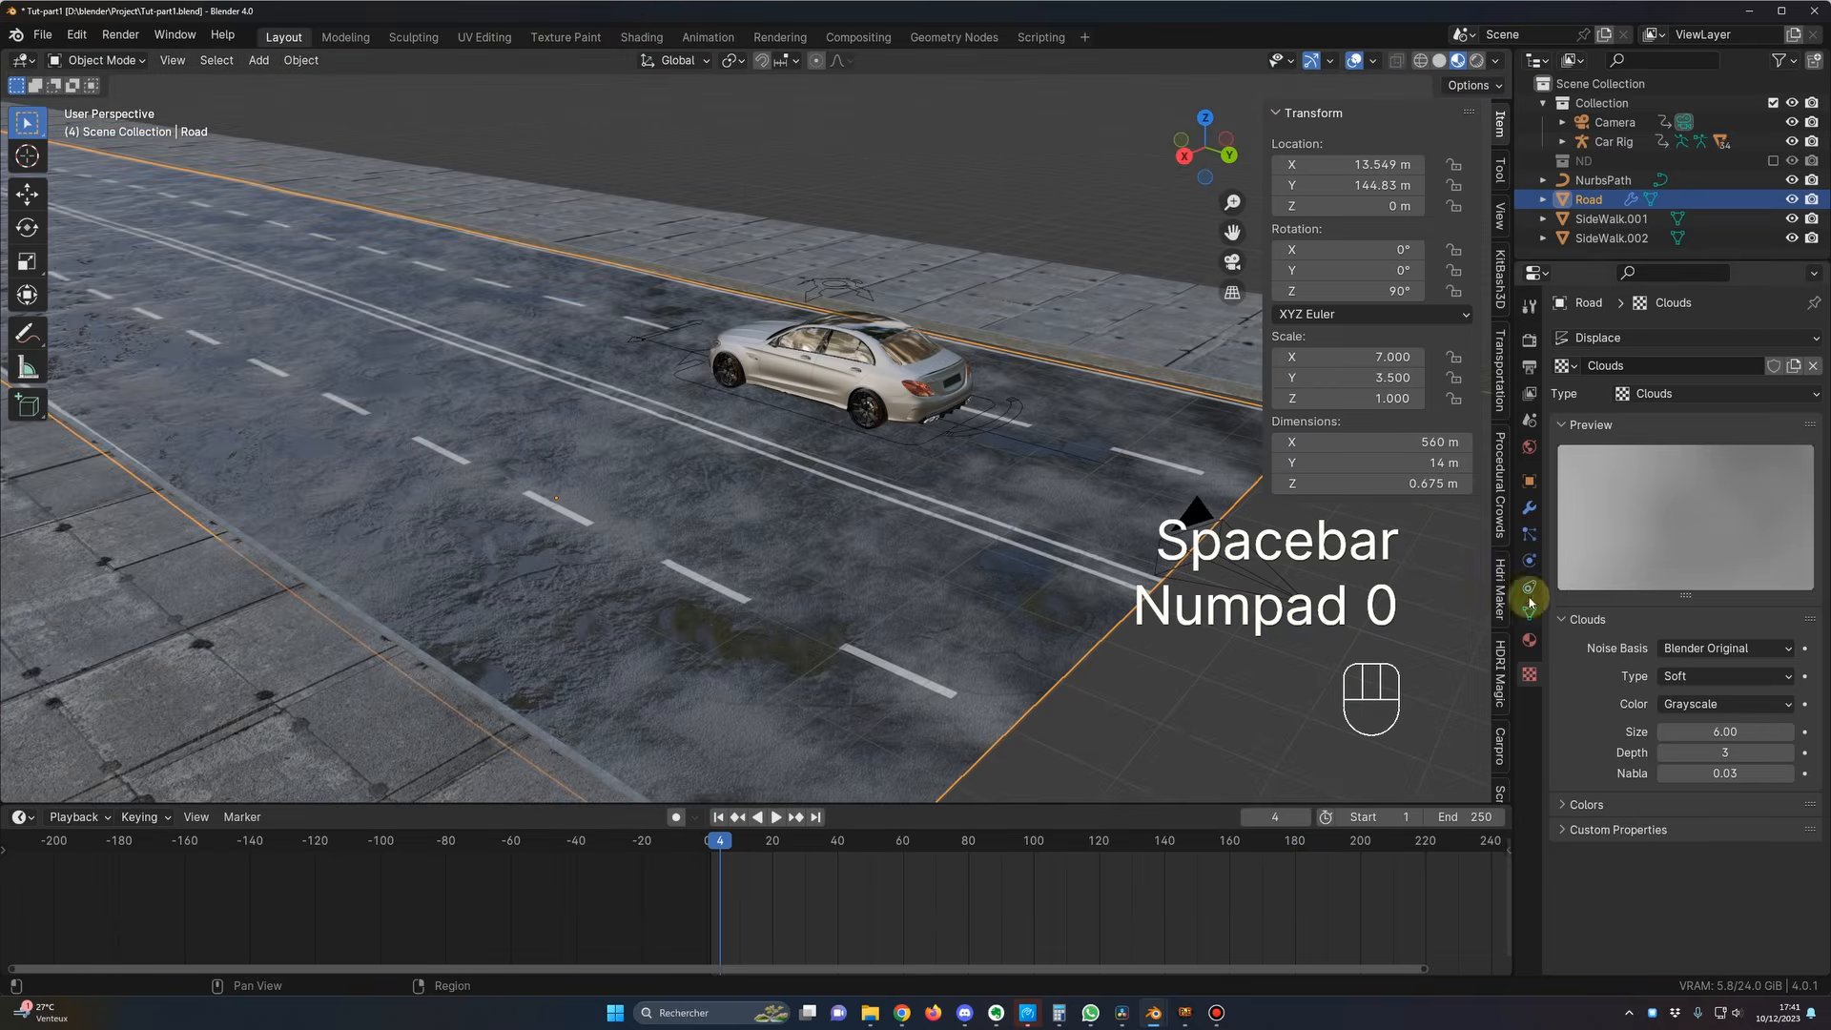
Step: Set the strength of the road's Displace modifier to 0.1
click(1530, 506)
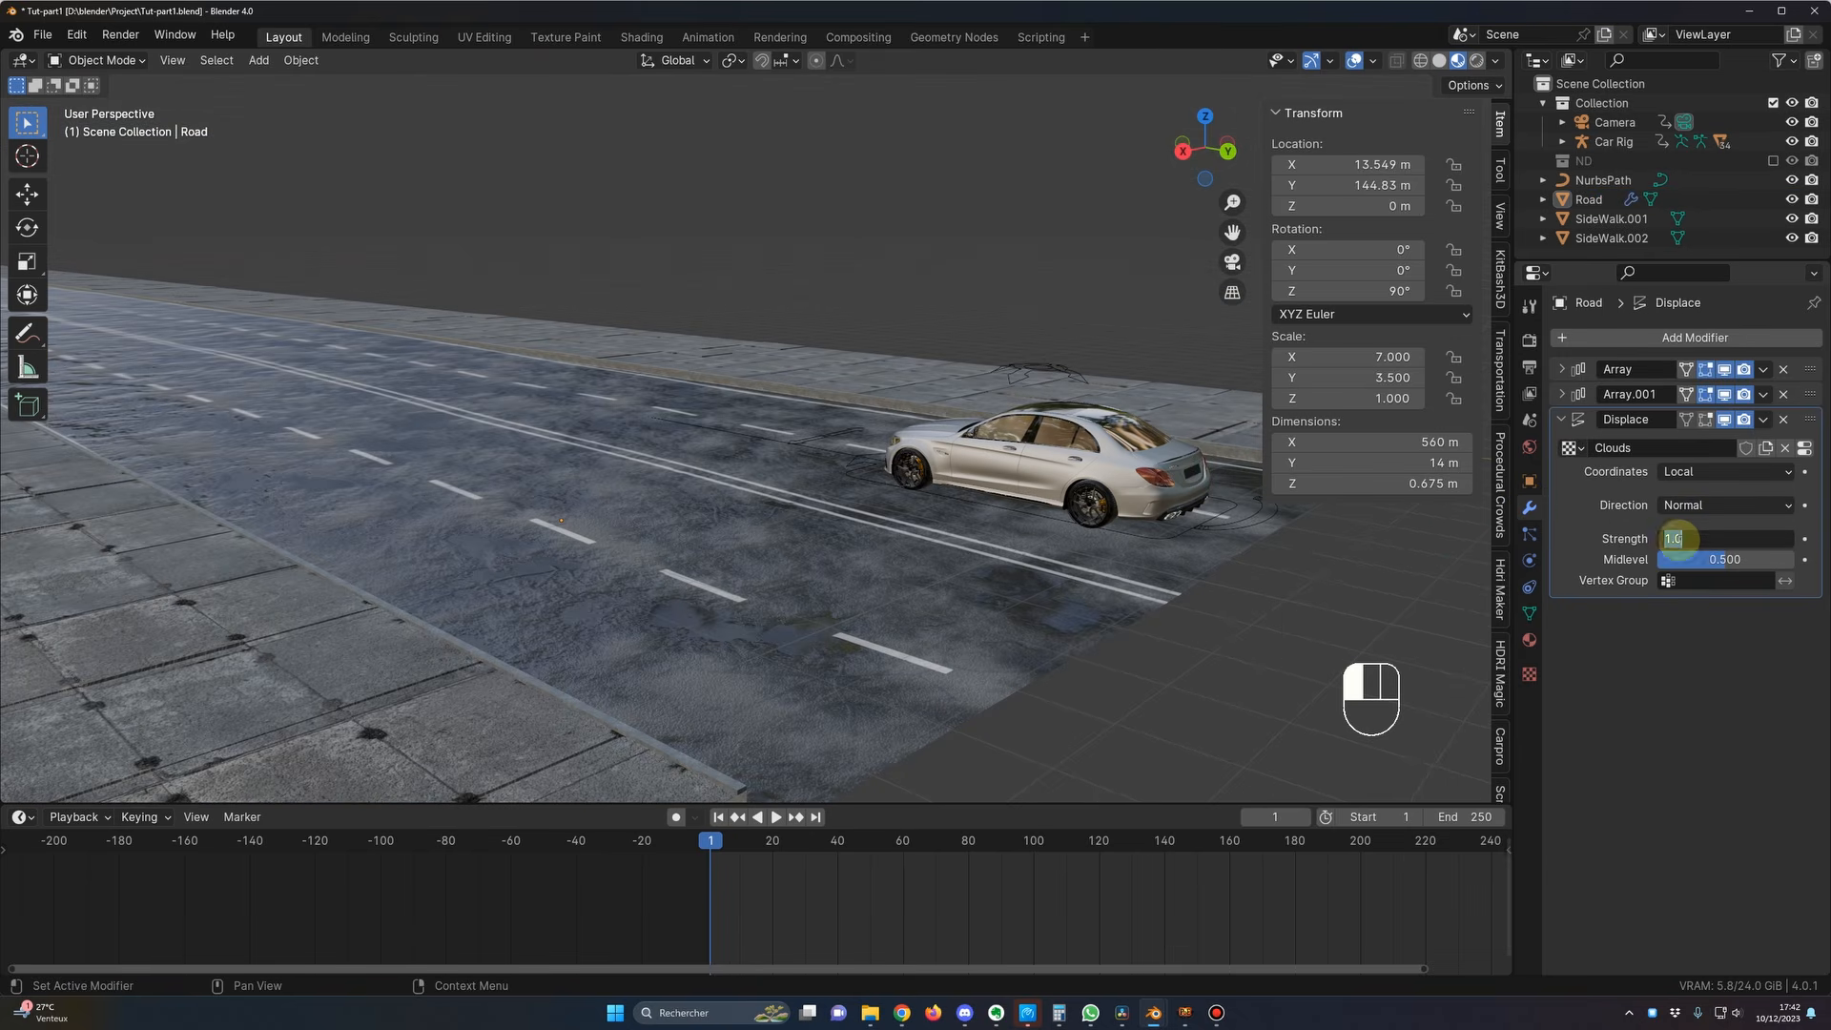
click(1187, 673)
middle_drag(1237, 742, 1243, 746)
shift+middle_drag(1205, 683, 1046, 720)
Step: Play the animation from frame 1 in the camera view to check the car with the reduced road displacement
key(KP_0)
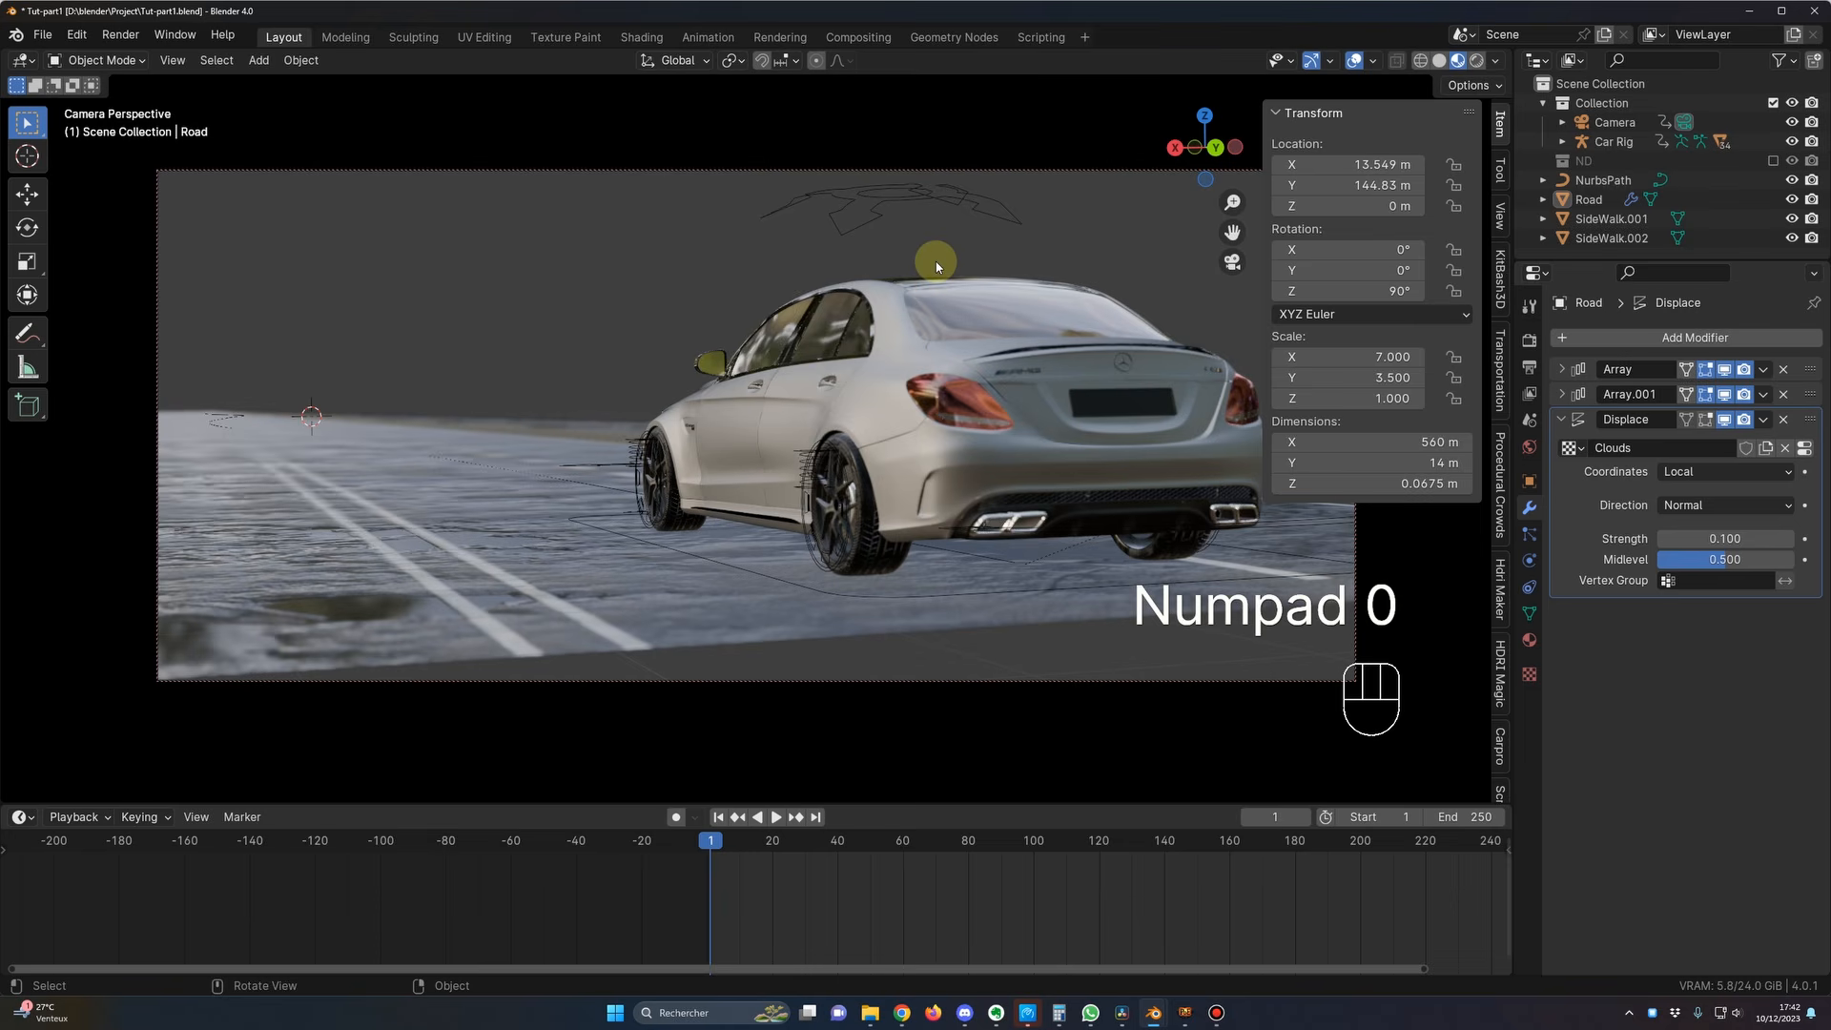
key(space)
key(space)
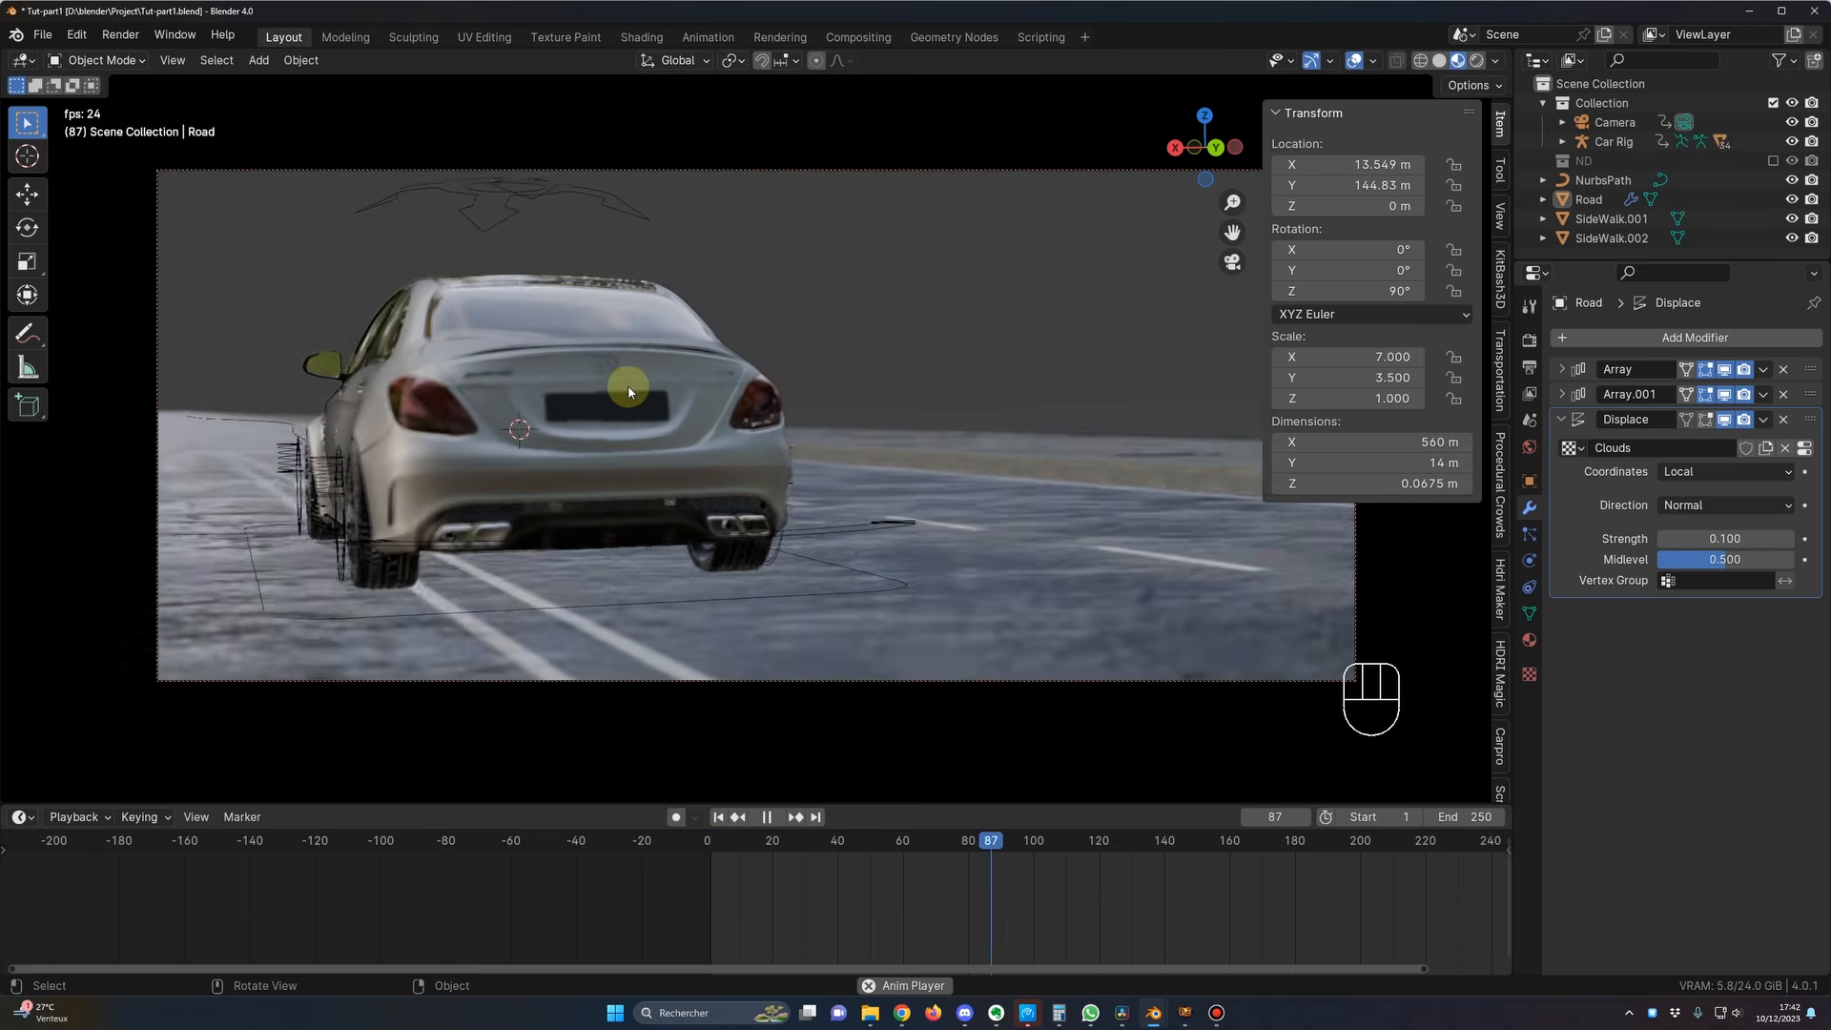
key(space)
key(space)
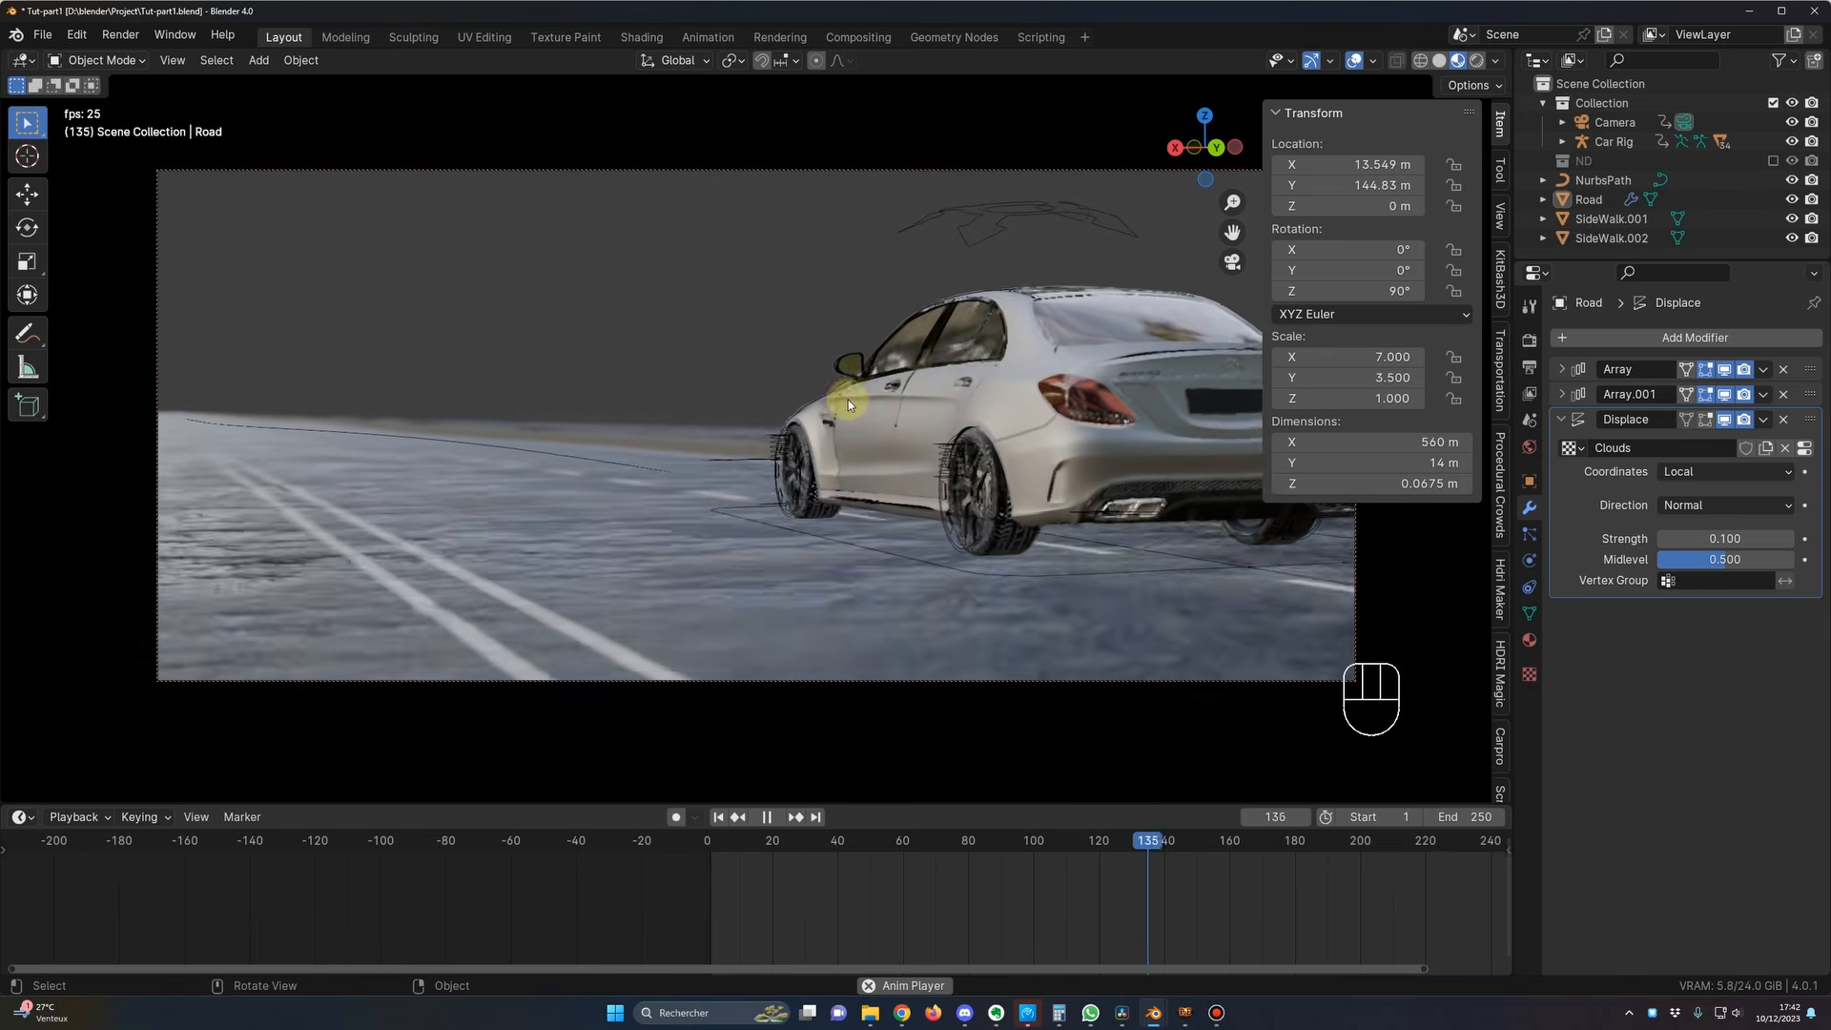